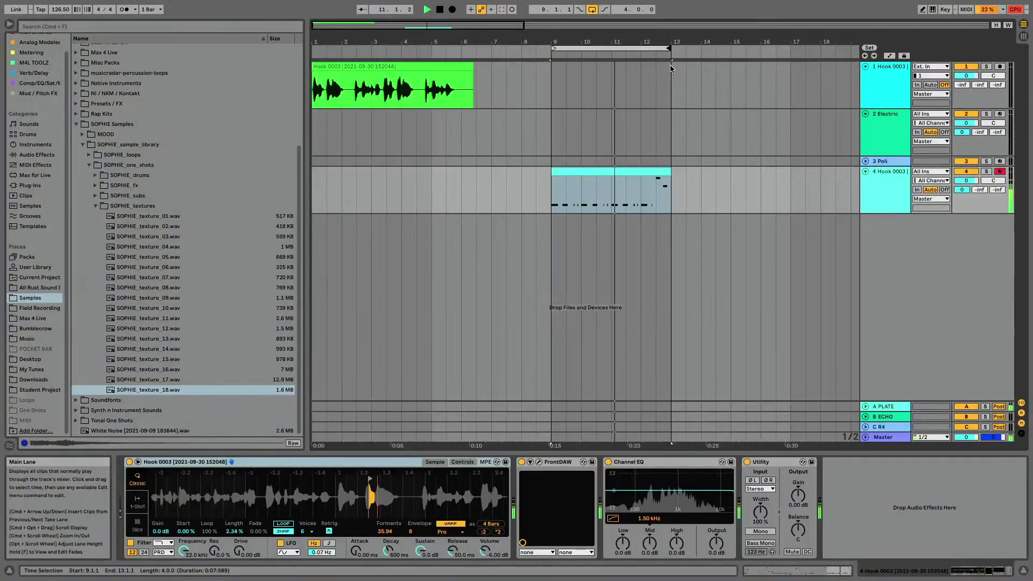
Set the interface zoom display to 110% in the preferences and close them
{"action": "key", "text": "super+comma"}
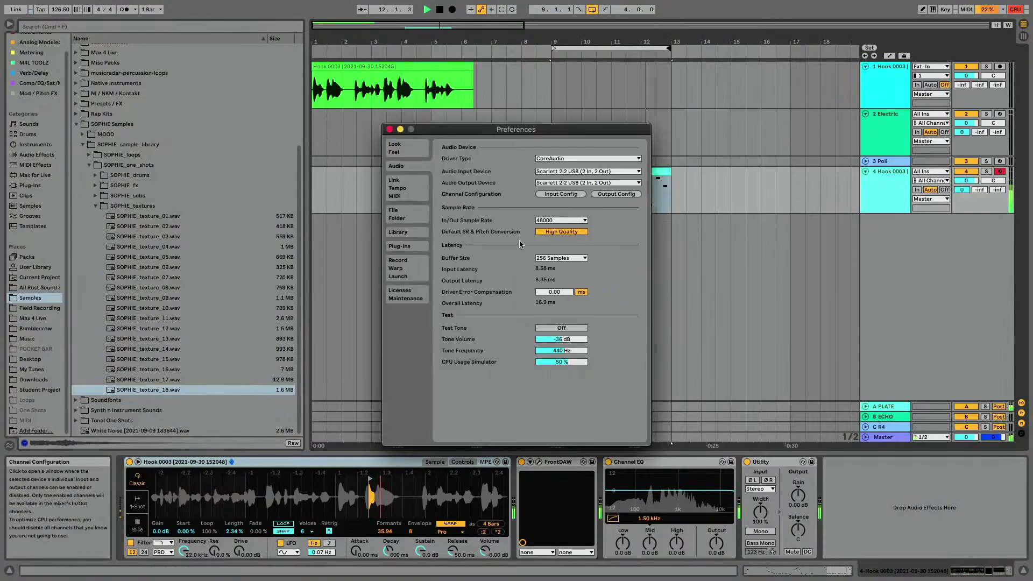
{"action": "left_click", "coordinate": [398, 184]}
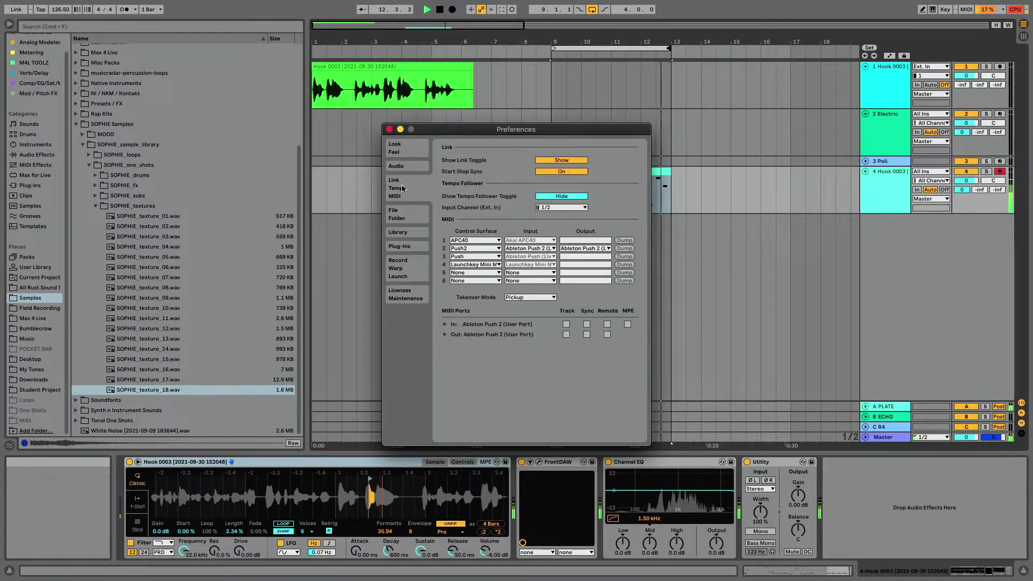
{"action": "left_click", "coordinate": [399, 149]}
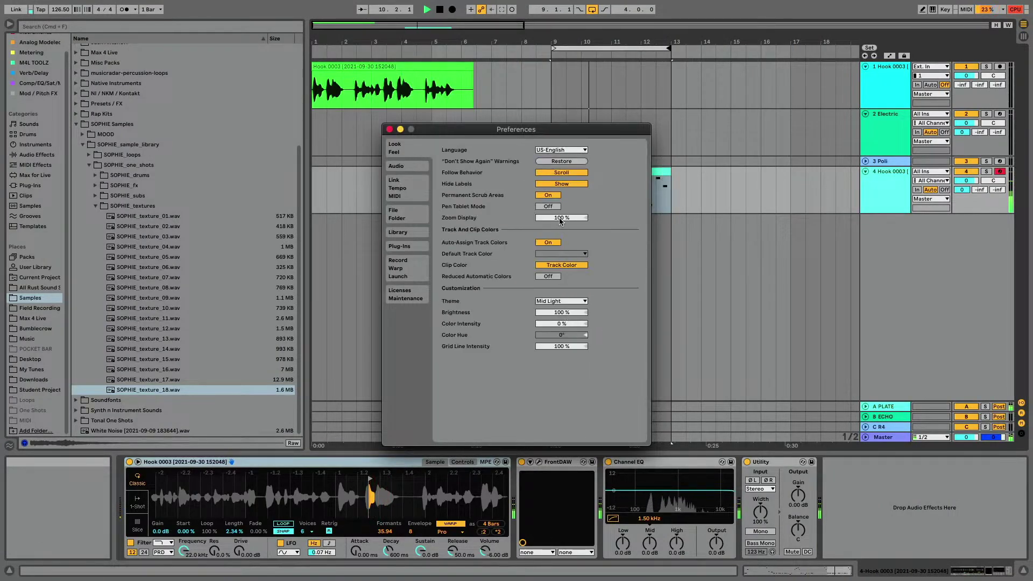
{"action": "mouse_move", "coordinate": [561, 217]}
{"action": "left_mouse_down"}
{"action": "mouse_move", "coordinate": [560, 201]}
{"action": "mouse_move", "coordinate": [561, 216]}
{"action": "left_mouse_up"}
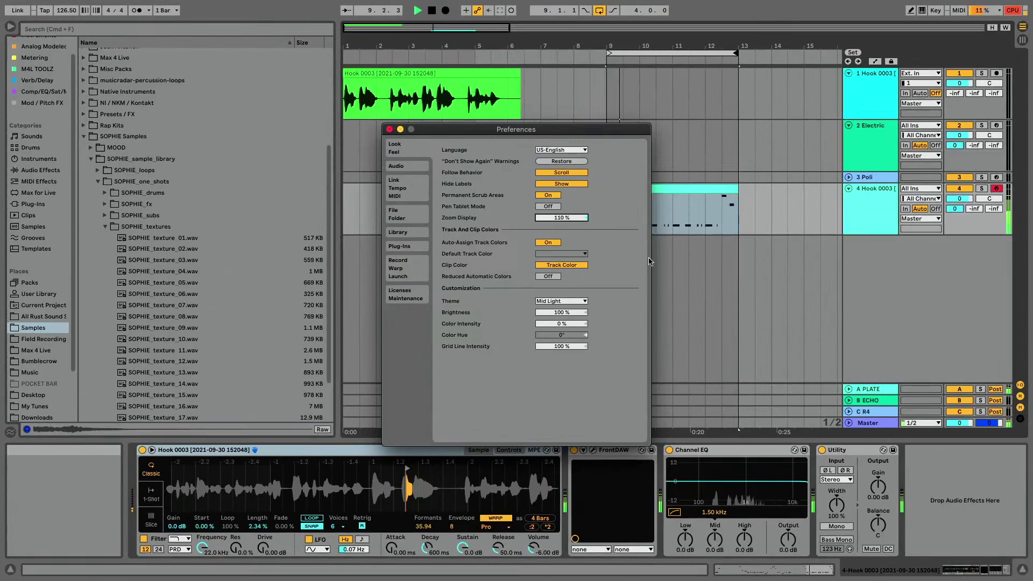
{"action": "left_click", "coordinate": [390, 129]}
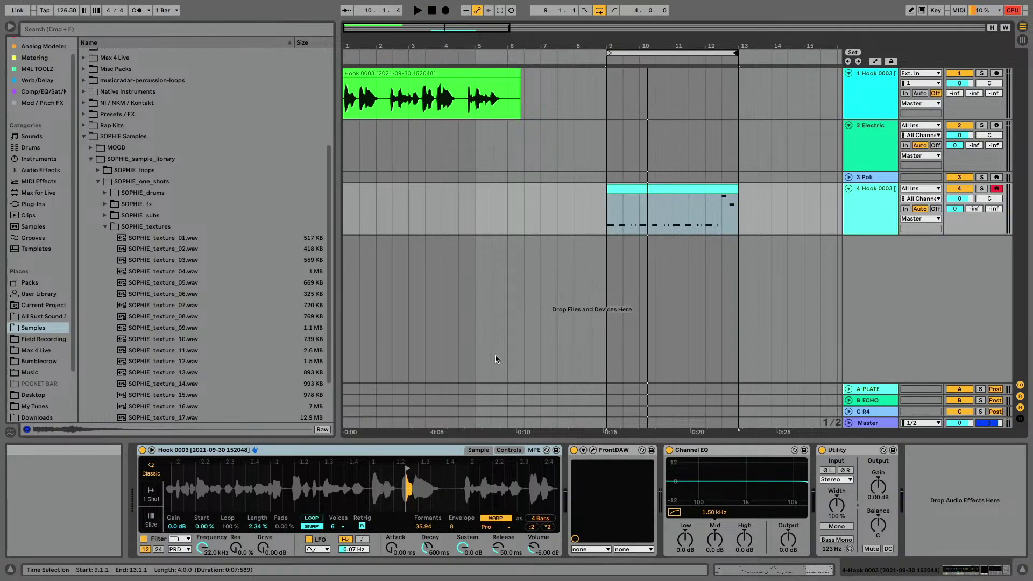
Shape the Hook 0003 sampler's amp envelope during playback: attack 5.85 ms, decay 1.83 s, sustain -inf dB
{"action": "key", "text": "space"}
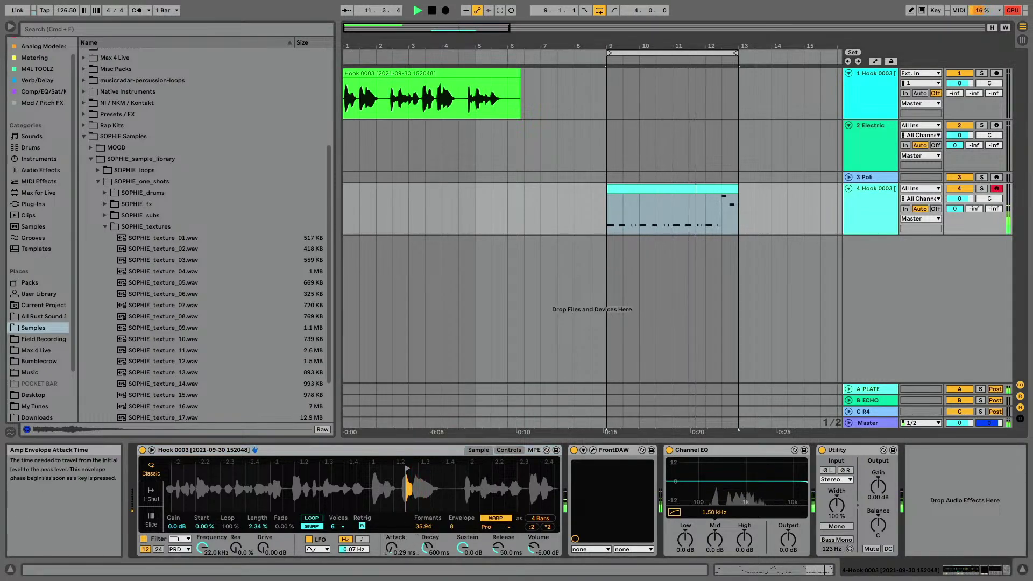
{"action": "left_click_drag", "start_coordinate": [391, 547], "coordinate": [391, 539]}
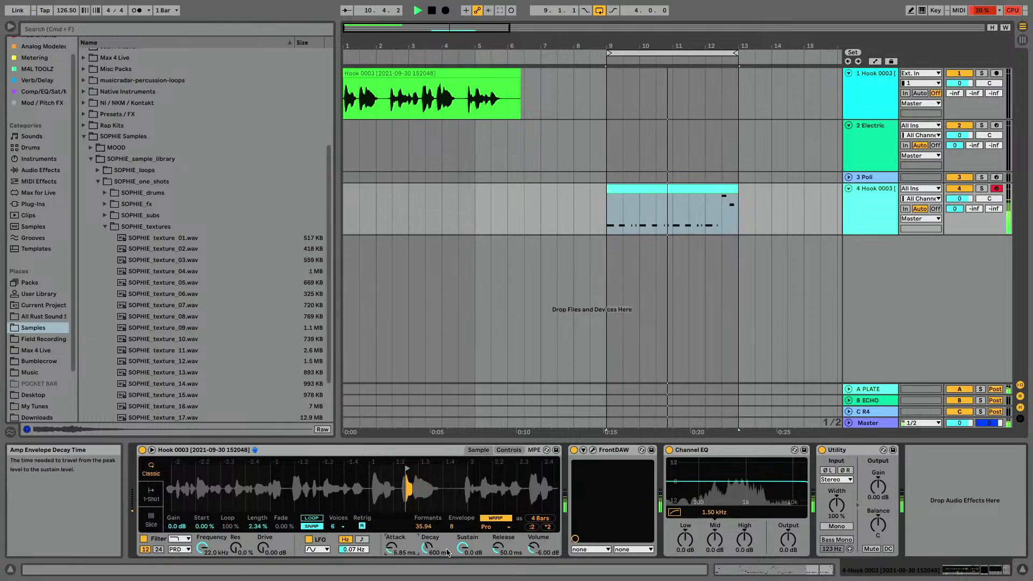
{"action": "left_click_drag", "start_coordinate": [455, 551], "coordinate": [455, 580]}
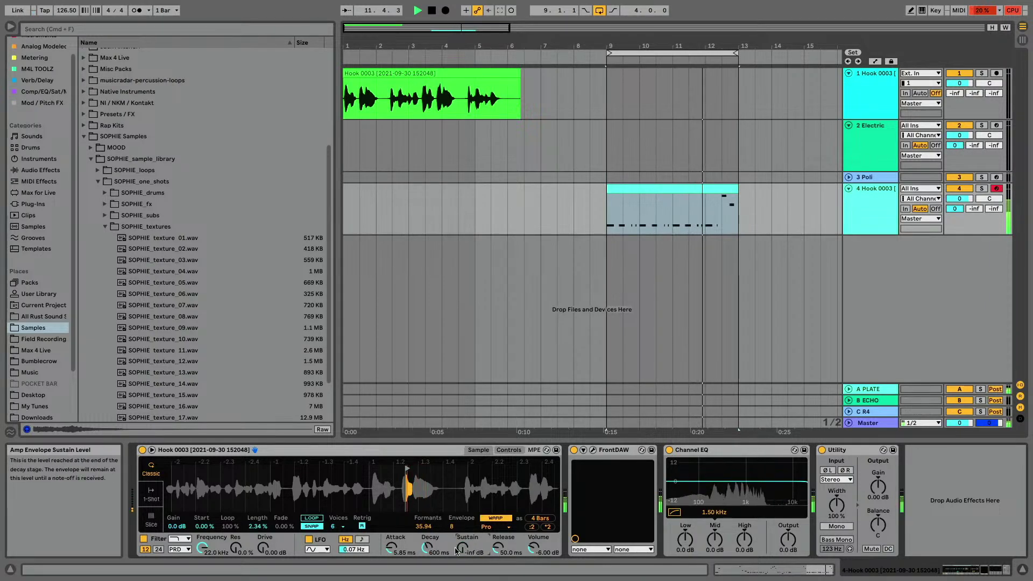
{"action": "left_click_drag", "start_coordinate": [427, 548], "coordinate": [427, 529]}
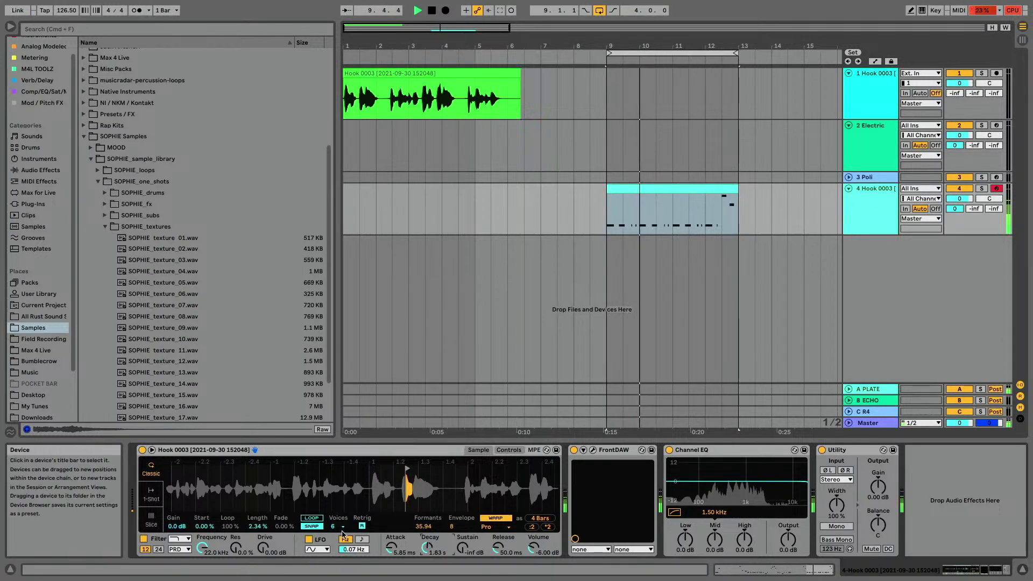
{"action": "key", "text": "space"}
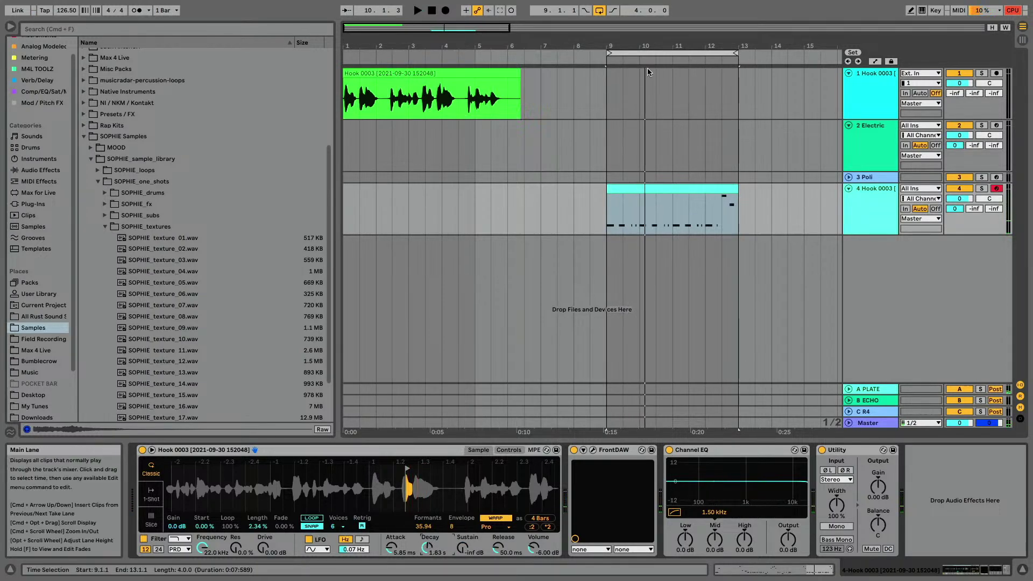
Fine-tune the start marker of the highlighted slice in the Hook 0003 sample and audition the result
{"action": "left_click_drag", "start_coordinate": [634, 54], "coordinate": [603, 83]}
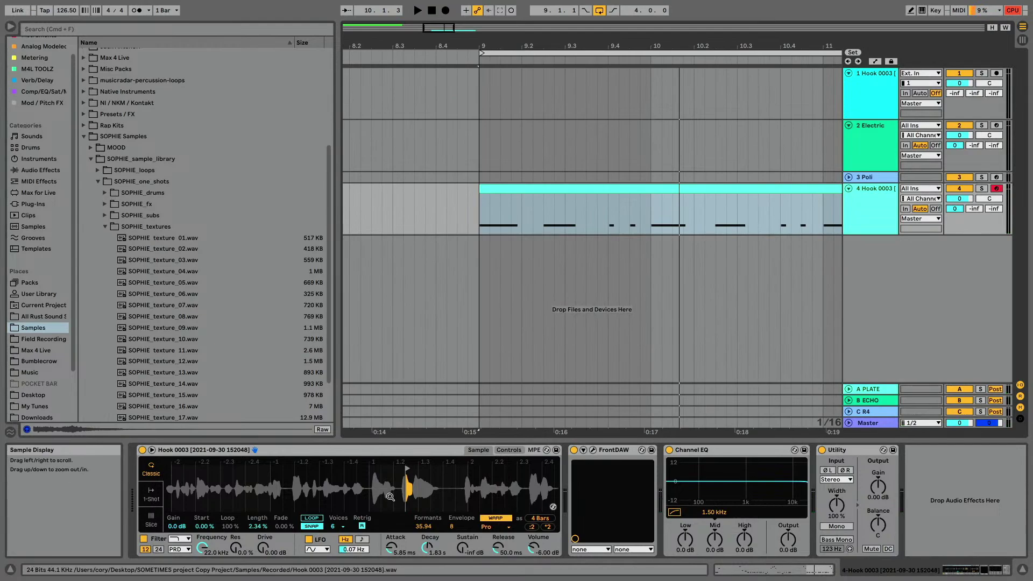
{"action": "left_click_drag", "start_coordinate": [412, 482], "coordinate": [425, 498]}
{"action": "key", "text": "space"}
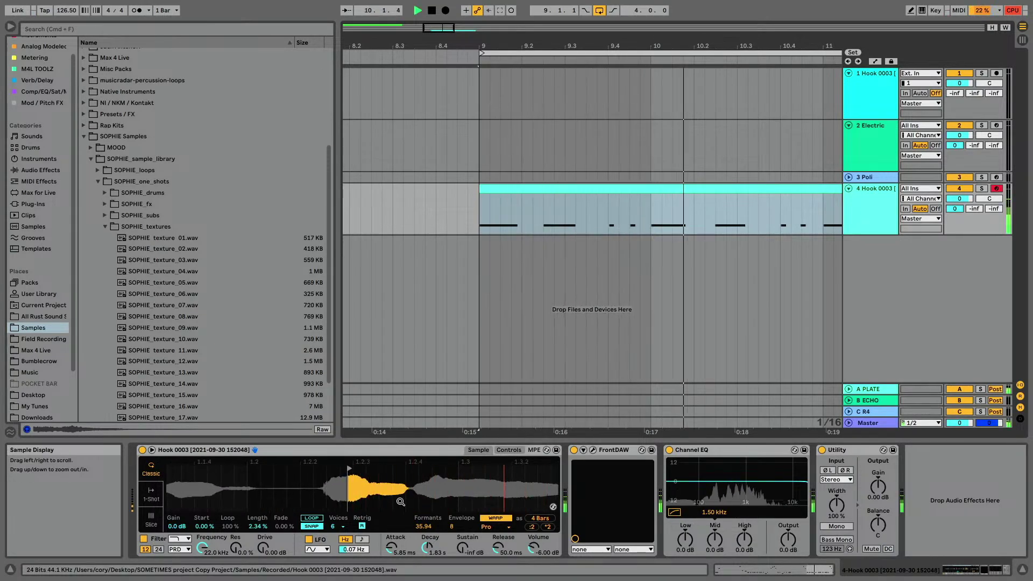
{"action": "key", "text": "space"}
{"action": "left_click_drag", "start_coordinate": [349, 468], "coordinate": [335, 468]}
{"action": "key", "text": "space"}
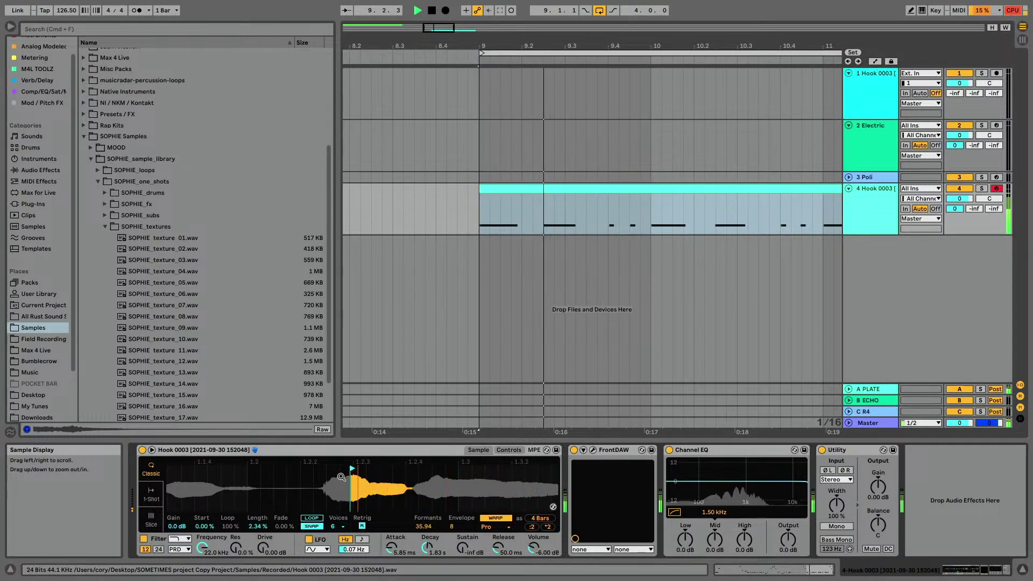
{"action": "key", "text": "space"}
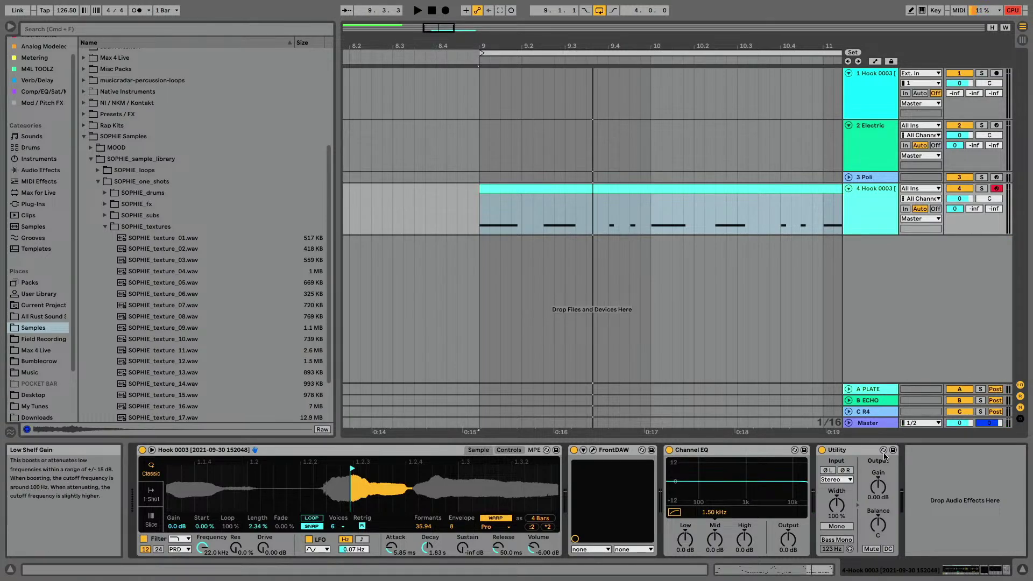
Open the MIDI clip on track 4 in an enlarged, unfolded note editor and play it
{"action": "left_click_drag", "start_coordinate": [640, 46], "coordinate": [449, 45]}
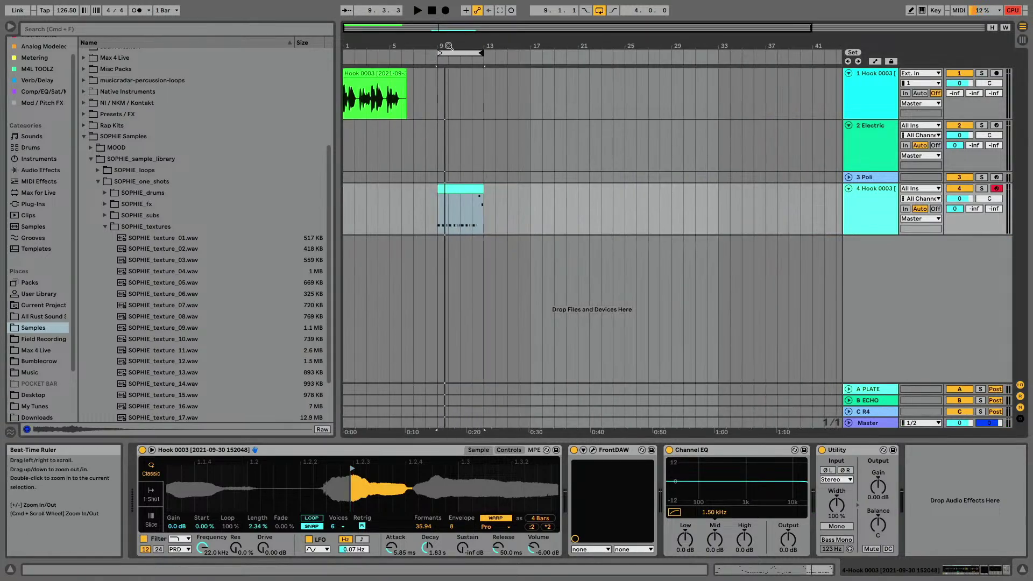
{"action": "left_click", "coordinate": [479, 198]}
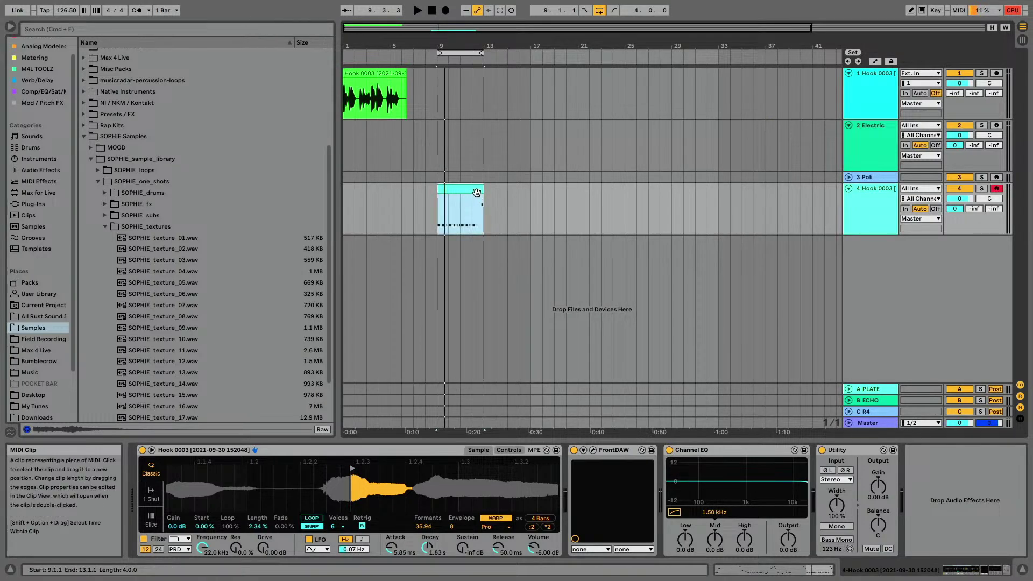
{"action": "double_click", "coordinate": [476, 191]}
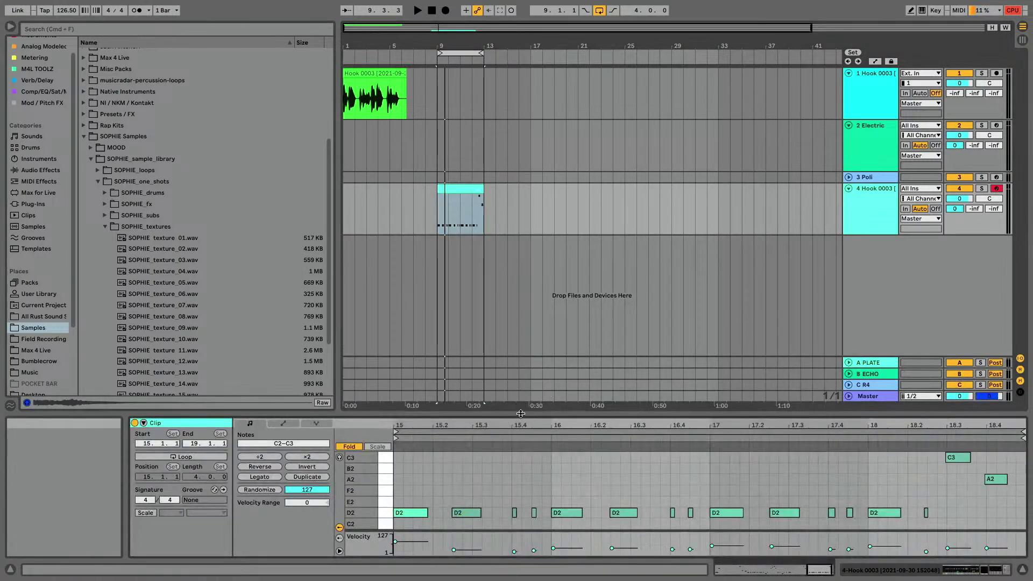
{"action": "left_click_drag", "start_coordinate": [521, 414], "coordinate": [521, 115]}
{"action": "left_click", "coordinate": [349, 147]}
{"action": "key", "text": "space"}
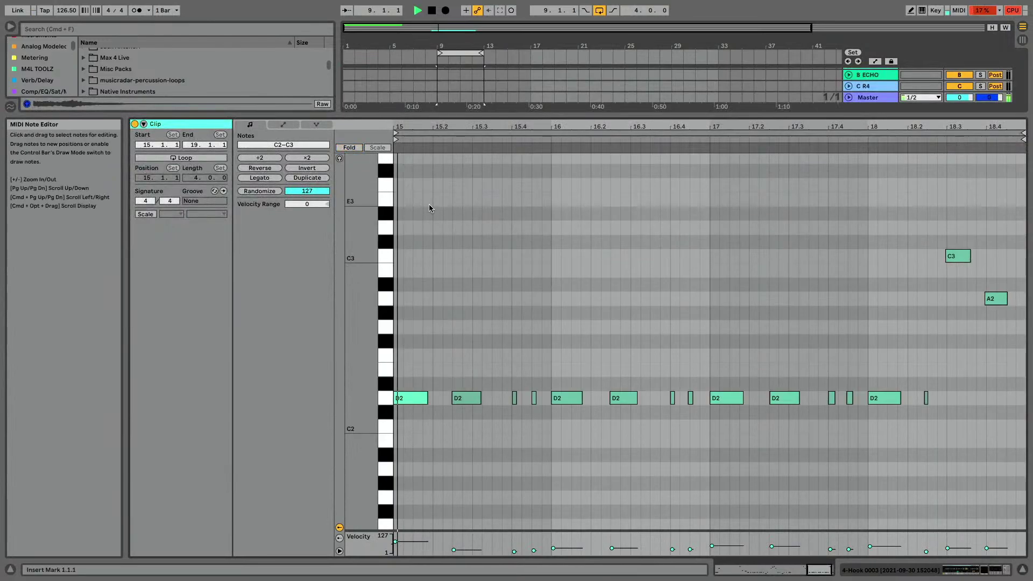
Try transposing all the clip's notes up two semitones during playback and return them to their original pitch
{"action": "key", "text": "ctrl+a"}
{"action": "key", "text": "Up"}
{"action": "key", "text": "Up"}
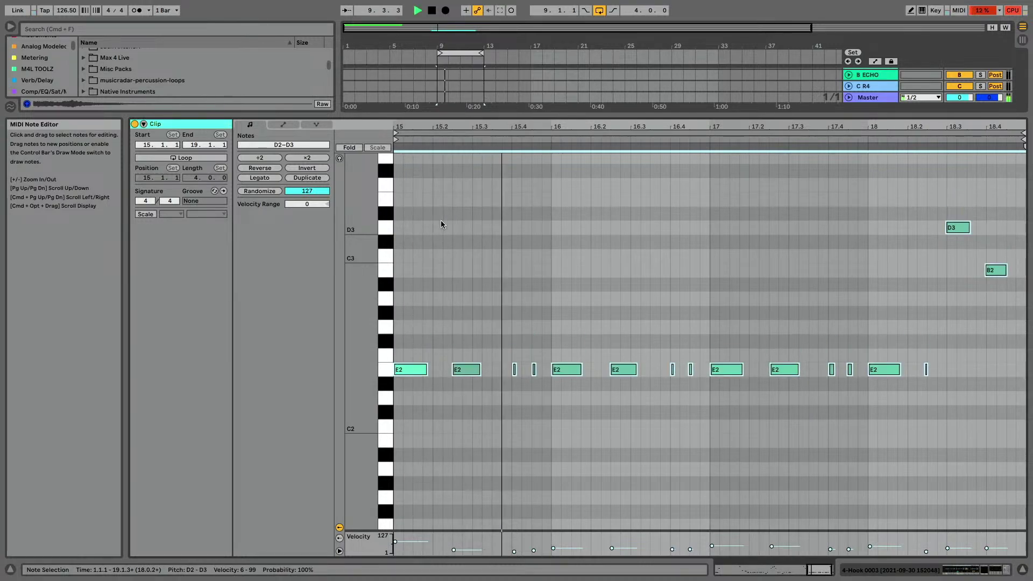
{"action": "key", "text": "Down"}
{"action": "key", "text": "Down"}
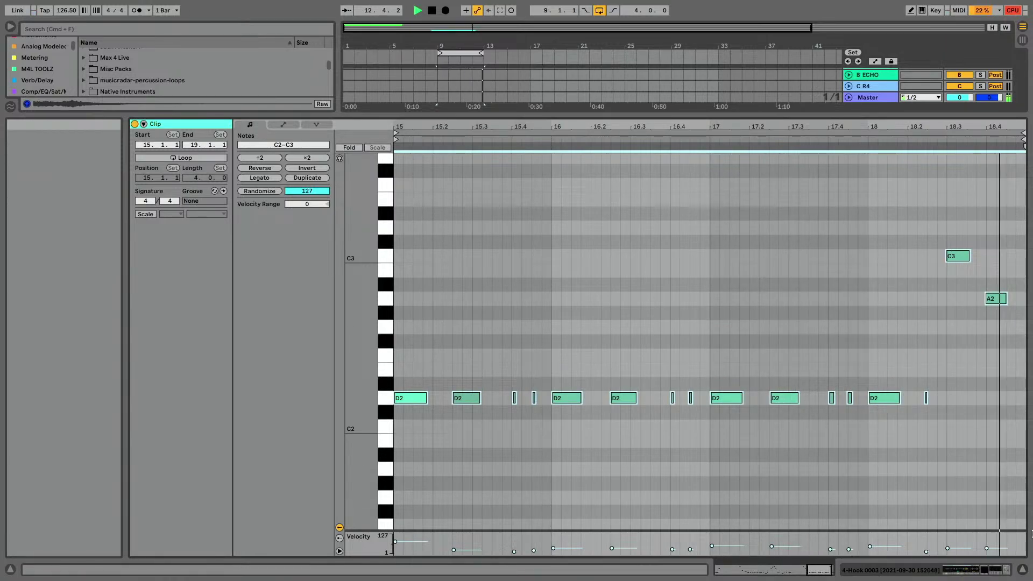
{"action": "left_click", "coordinate": [1022, 569]}
{"action": "key", "text": "space"}
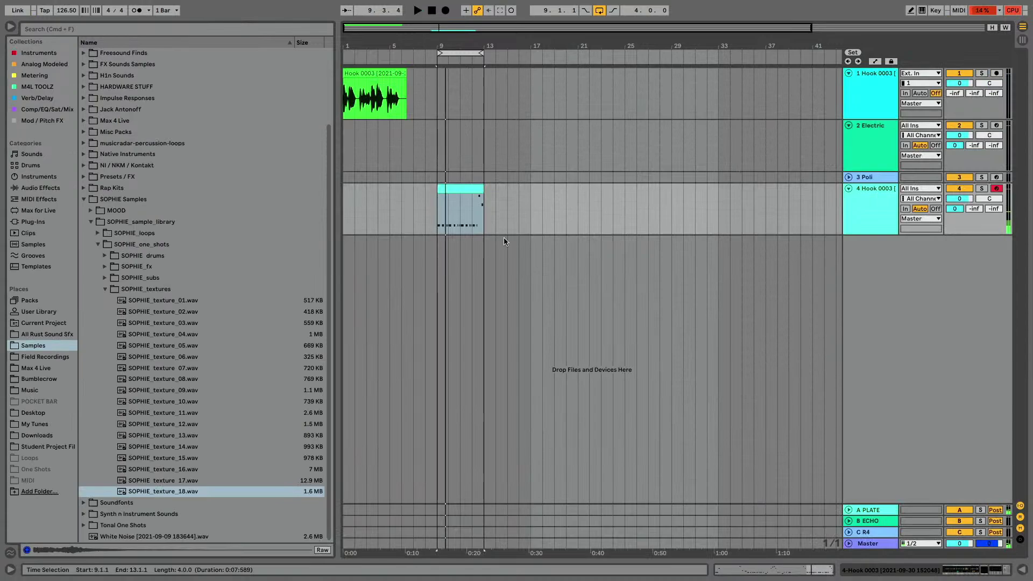
Try the clip's notes one octave higher, audition them, and bring them back down an octave
{"action": "double_click", "coordinate": [453, 192]}
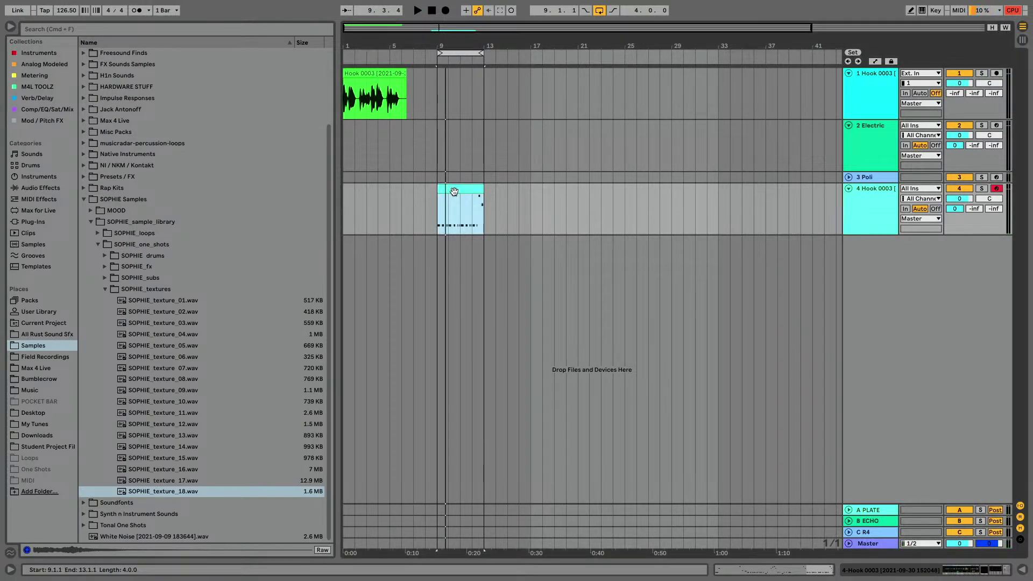
{"action": "key", "text": "shift+Up"}
{"action": "key", "text": "space"}
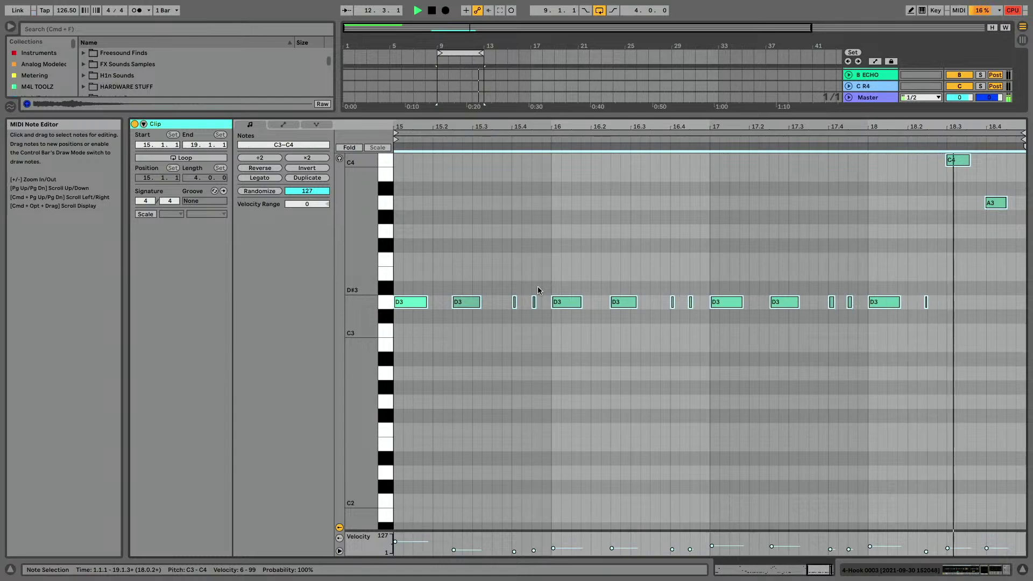
{"action": "key", "text": "space"}
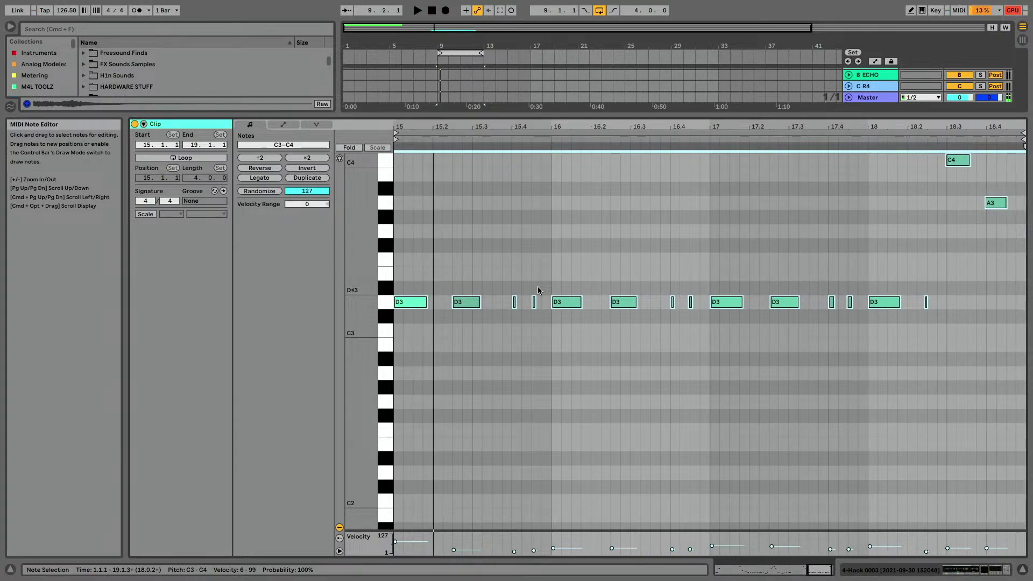
{"action": "key", "text": "shift+Down"}
{"action": "left_click", "coordinate": [1023, 569]}
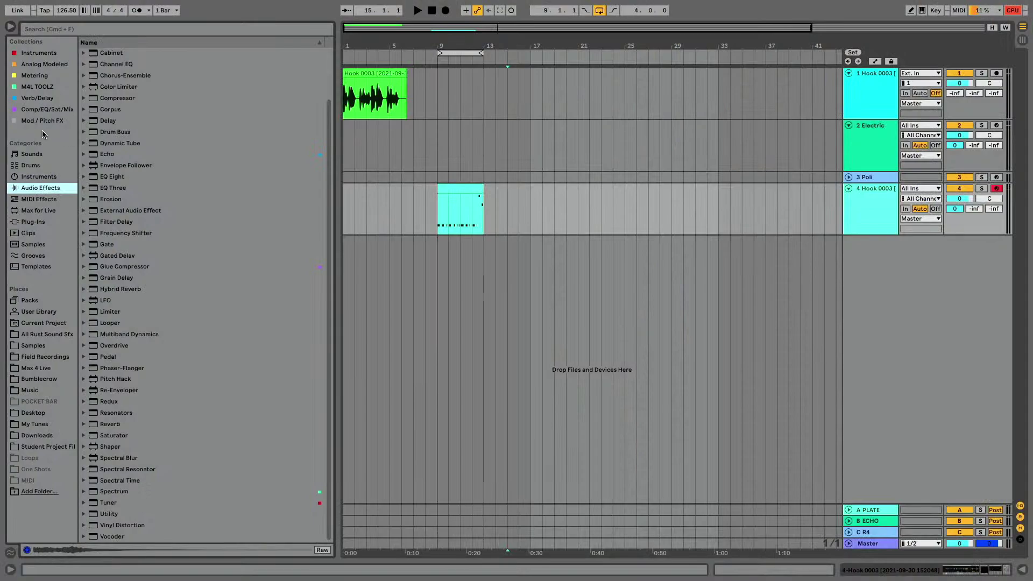
Add PitchLoop89 from the Mod / Pitch FX collection to the end of track 4's device chain
{"action": "left_click", "coordinate": [34, 177]}
{"action": "left_click", "coordinate": [33, 201]}
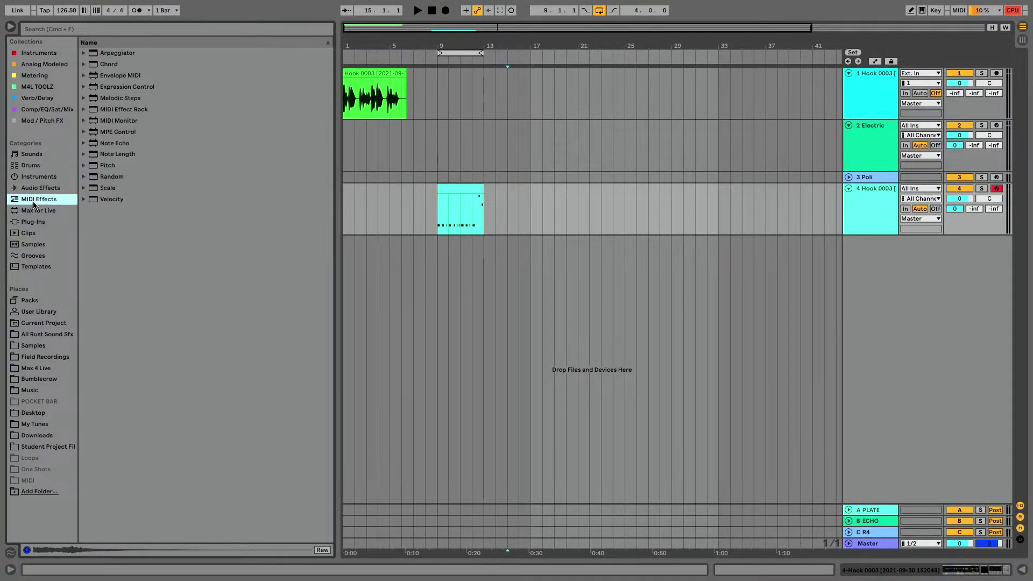
{"action": "left_click", "coordinate": [30, 120]}
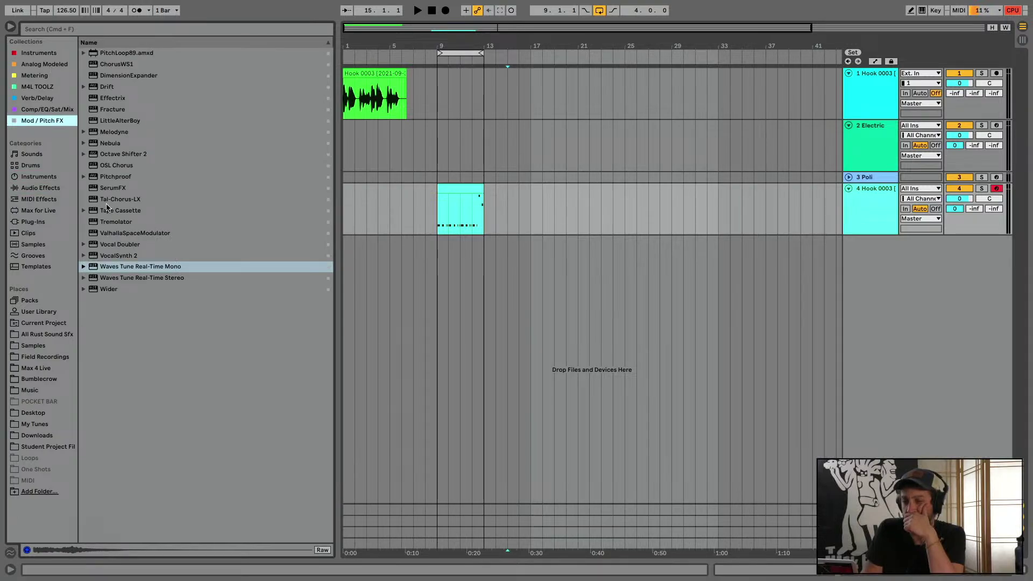
{"action": "left_click", "coordinate": [130, 54]}
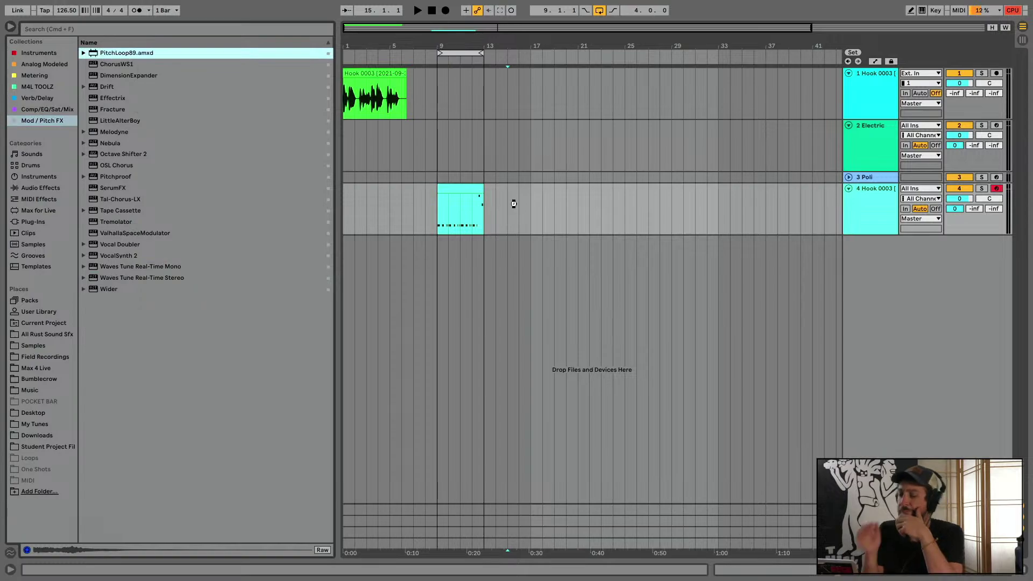
{"action": "left_click_drag", "start_coordinate": [514, 203], "coordinate": [511, 203]}
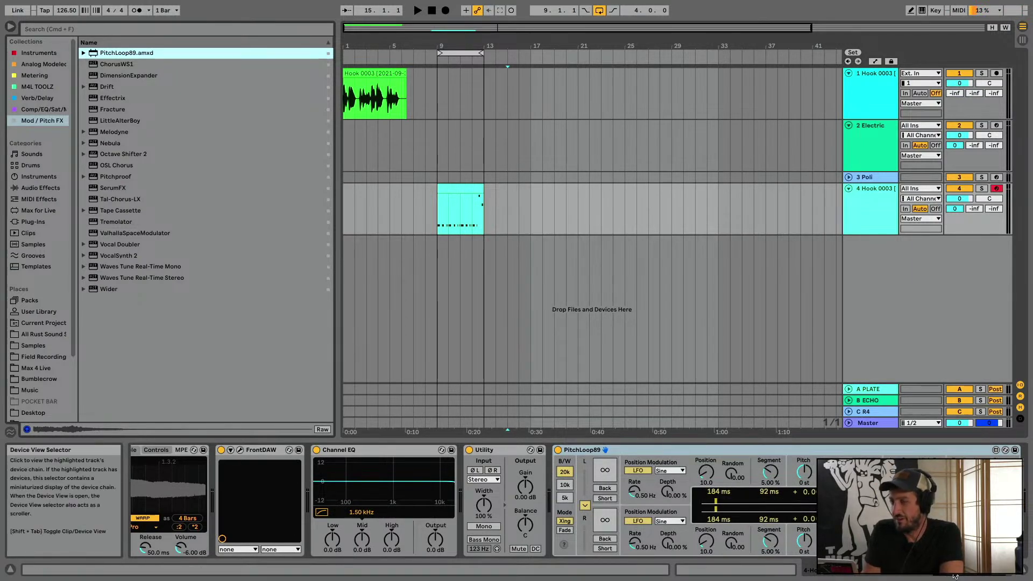
{"action": "scroll", "coordinate": [954, 576], "scroll_direction": "right", "scroll_amount": 3}
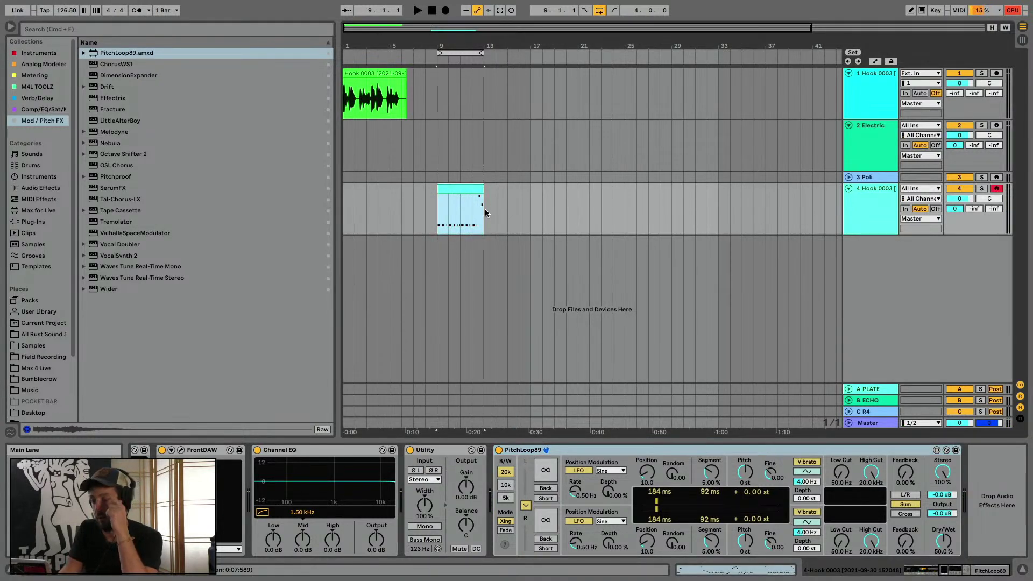
Set PitchLoop89's low cut to 306 Hz and high cut to 1.94 kHz on both channels while auditioning the clip
{"action": "key", "text": "space"}
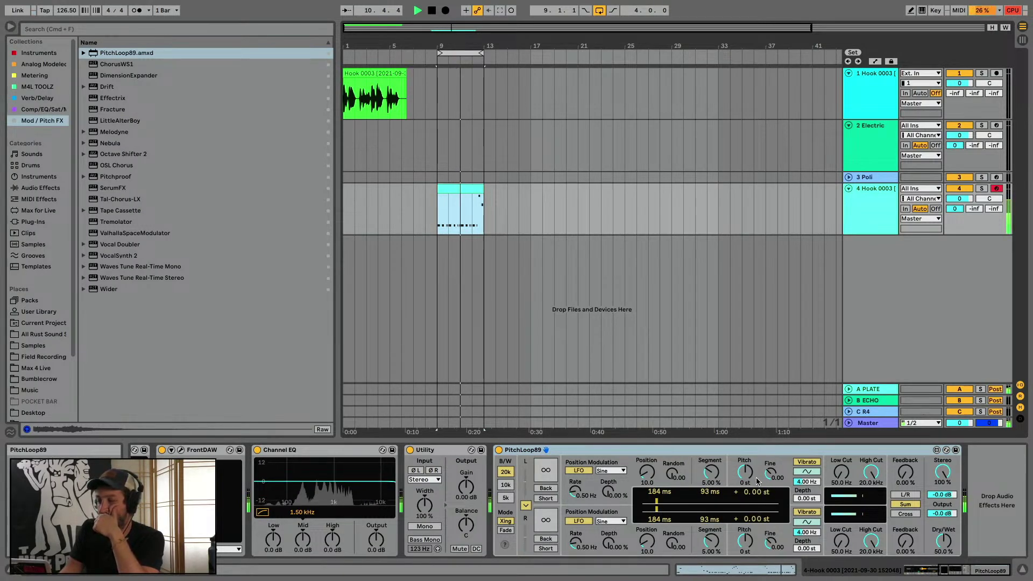
{"action": "left_click_drag", "start_coordinate": [871, 540], "coordinate": [871, 564]}
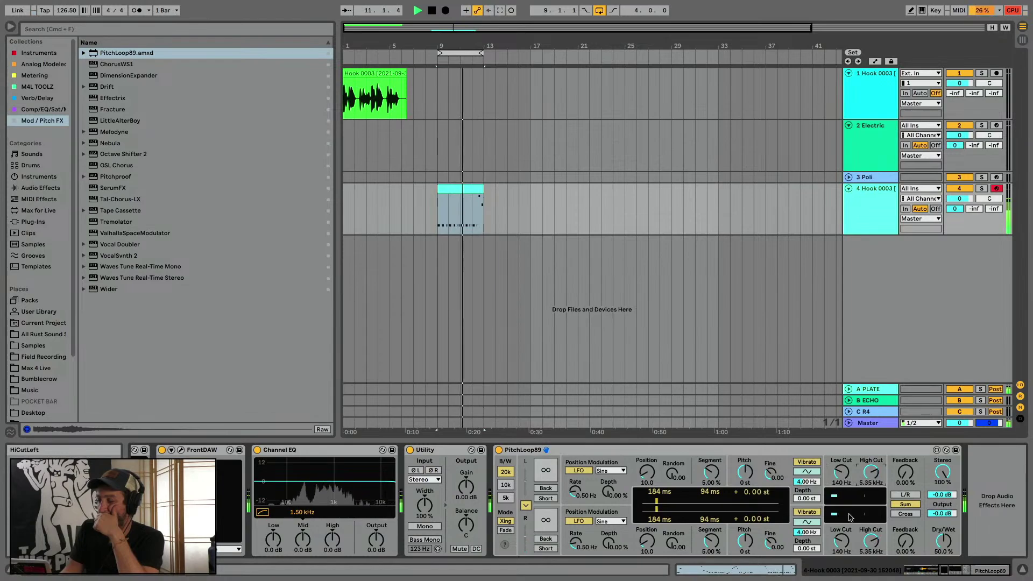
{"action": "left_click_drag", "start_coordinate": [841, 541], "coordinate": [841, 532]}
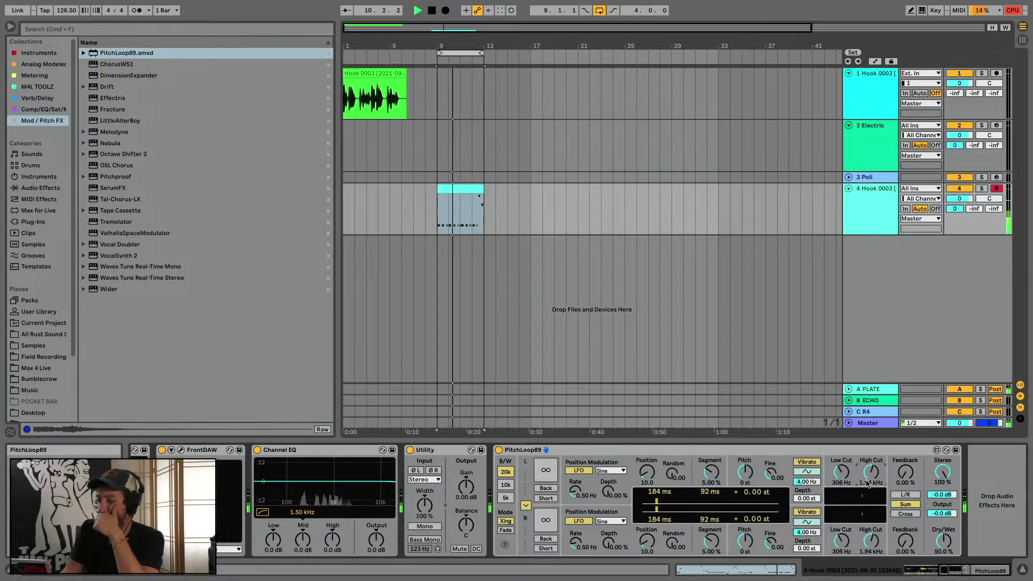
{"action": "key", "text": "space"}
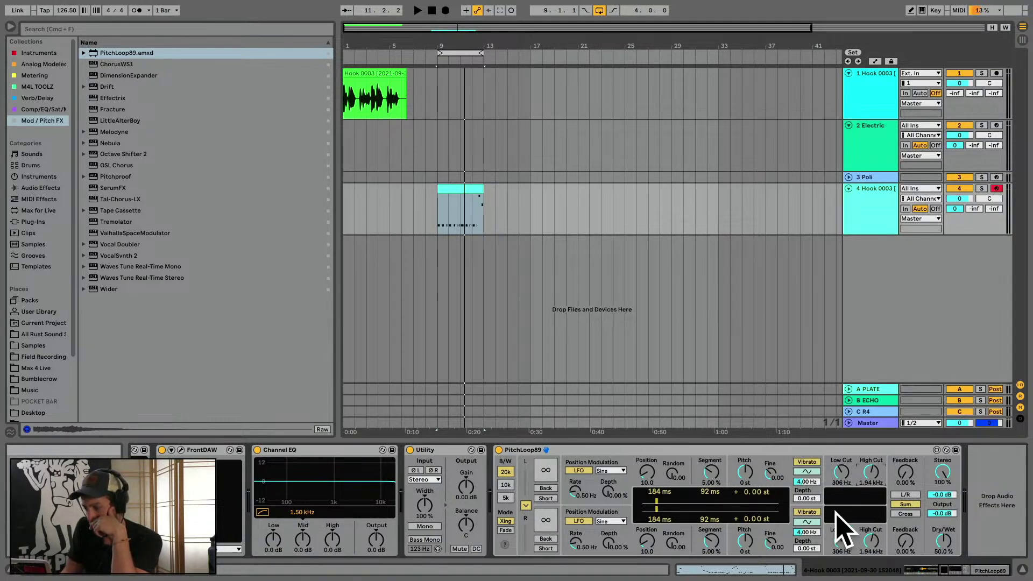
Try a separate 930 Hz low cut on PitchLoop89's right channel, and bring both channels' low cuts to 263 Hz
{"action": "mouse_move", "coordinate": [841, 541]}
{"action": "left_mouse_down"}
{"action": "mouse_move", "coordinate": [841, 524]}
{"action": "mouse_move", "coordinate": [841, 538]}
{"action": "left_mouse_up"}
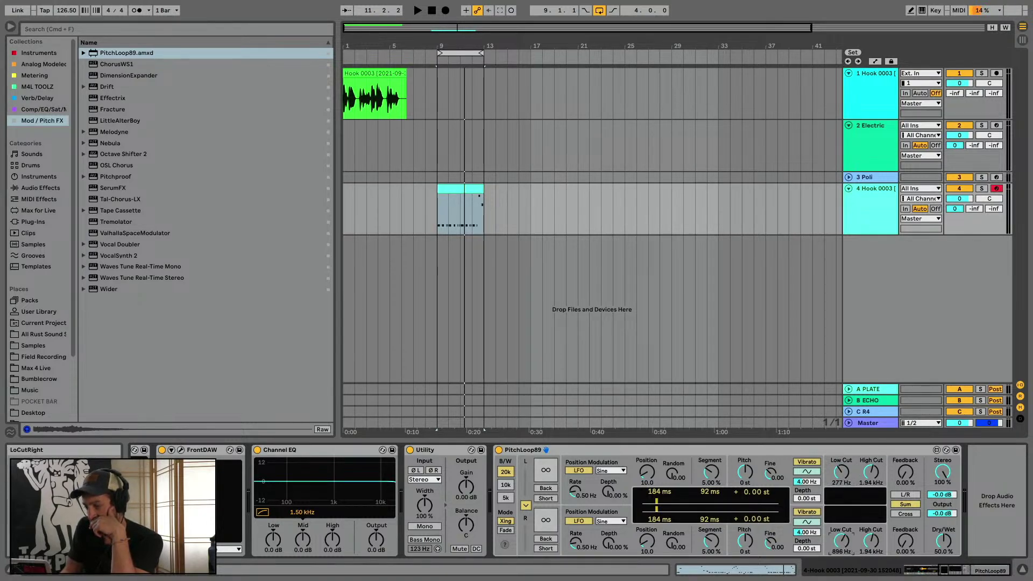
{"action": "left_click_drag", "start_coordinate": [841, 540], "coordinate": [841, 549]}
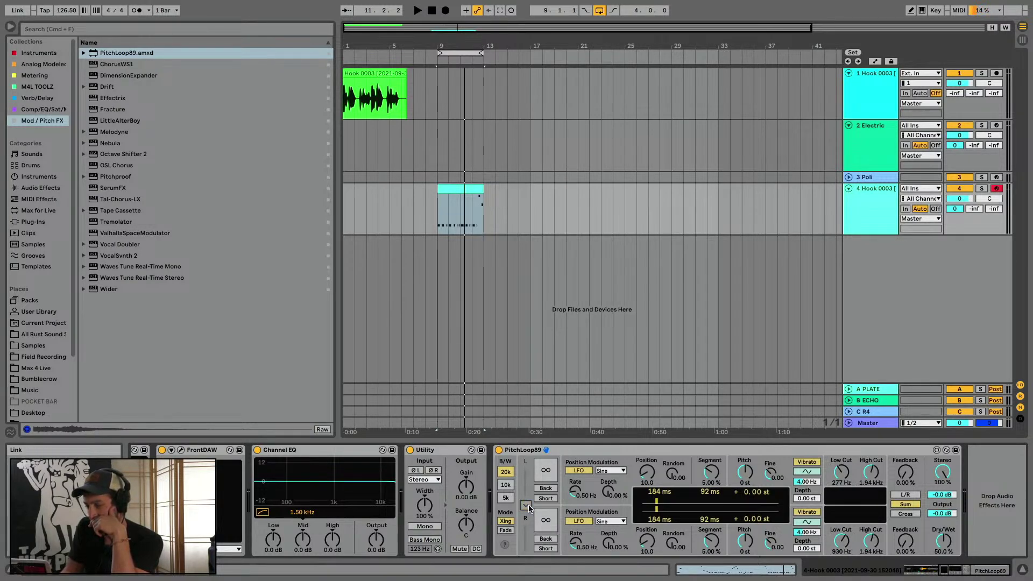
{"action": "left_click_drag", "start_coordinate": [841, 472], "coordinate": [842, 480]}
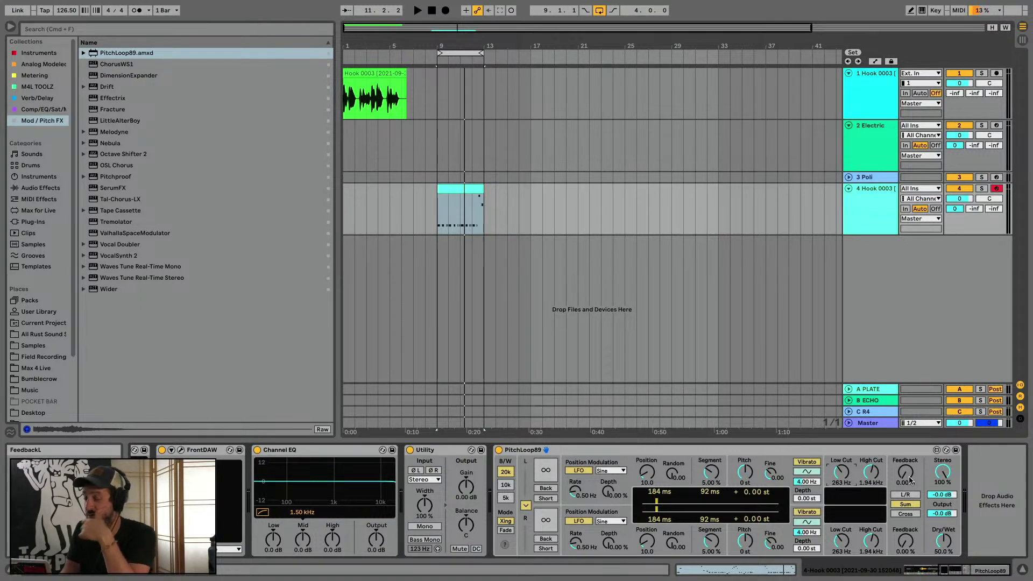
Raise PitchLoop89's feedback to 58% on both channels while playing the clip
{"action": "key", "text": "space"}
{"action": "left_click_drag", "start_coordinate": [909, 480], "coordinate": [911, 420]}
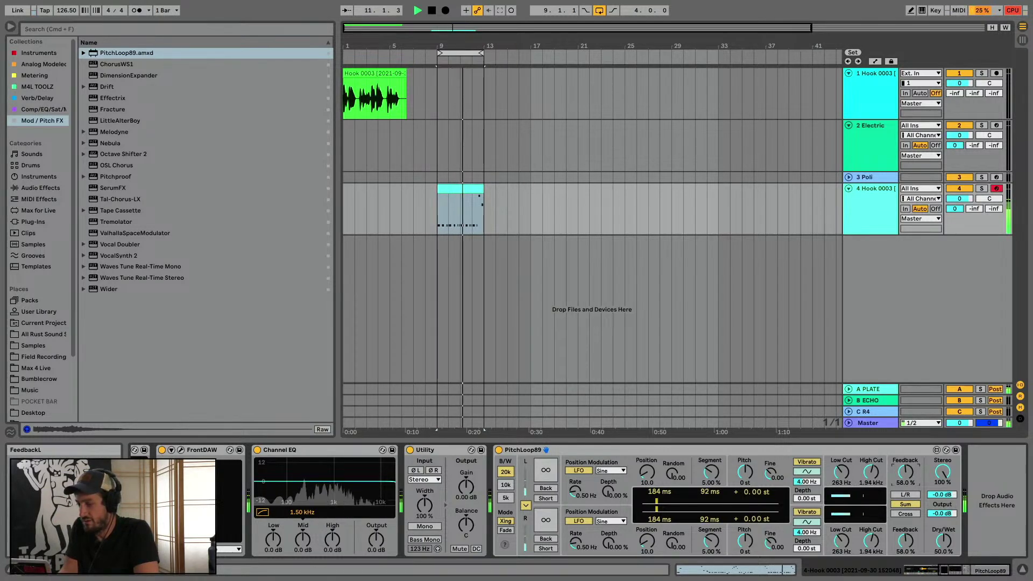
{"action": "key", "text": "space"}
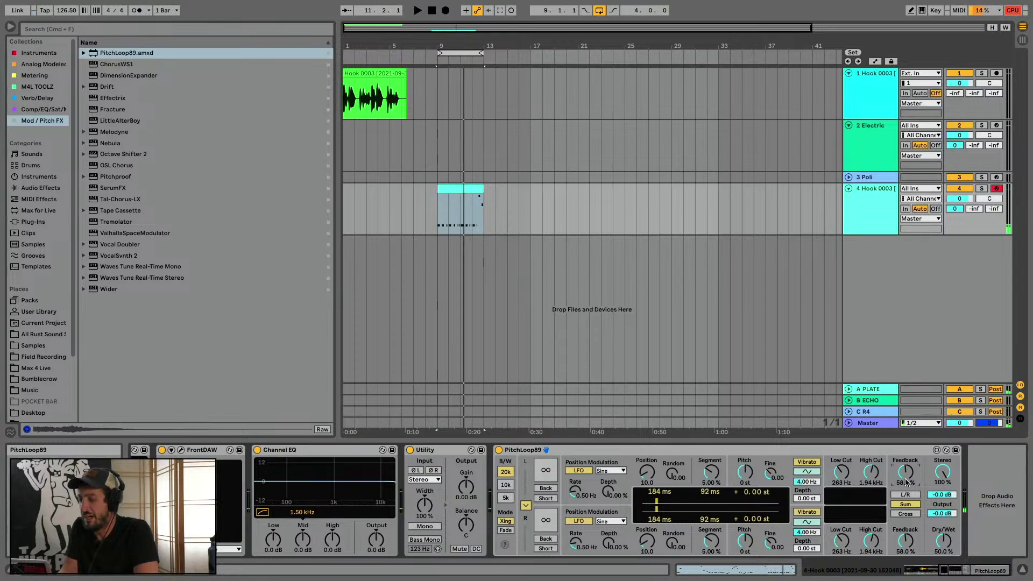
Try a position modulation depth of 1.55% on PitchLoop89's left channel and reset it to 0%
{"action": "key", "text": "space"}
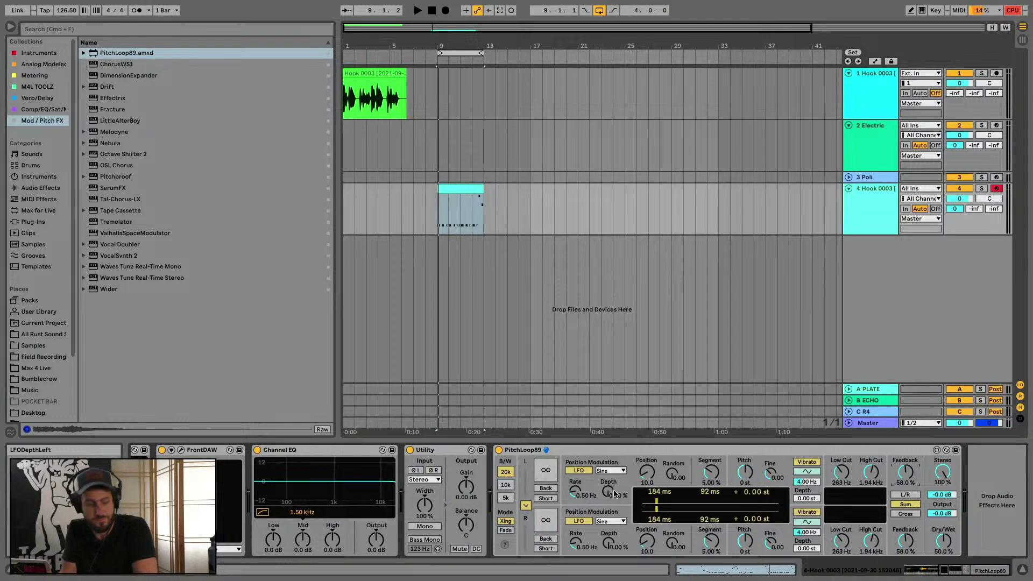
{"action": "left_click_drag", "start_coordinate": [615, 493], "coordinate": [614, 486]}
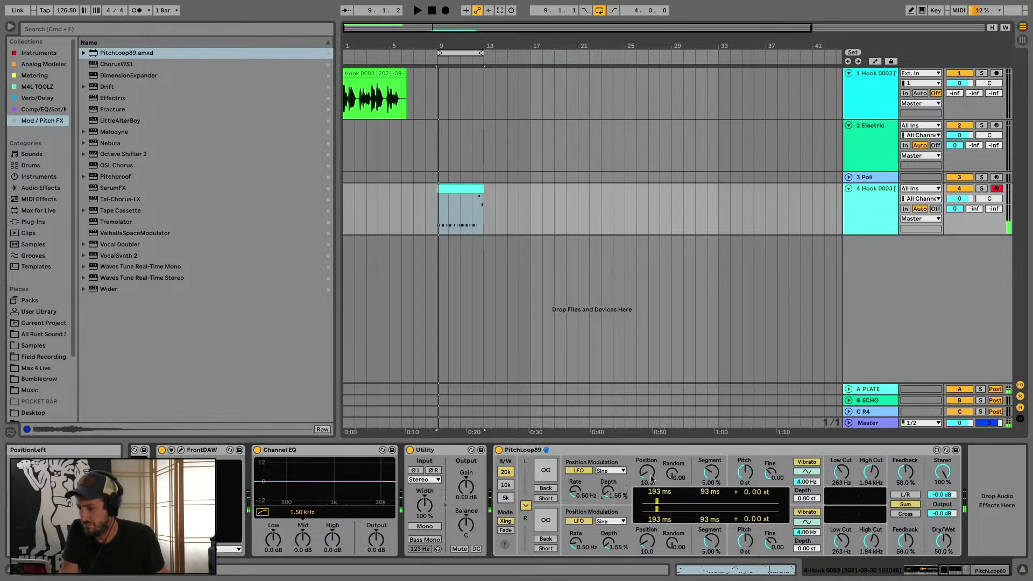
{"action": "double_click", "coordinate": [608, 492]}
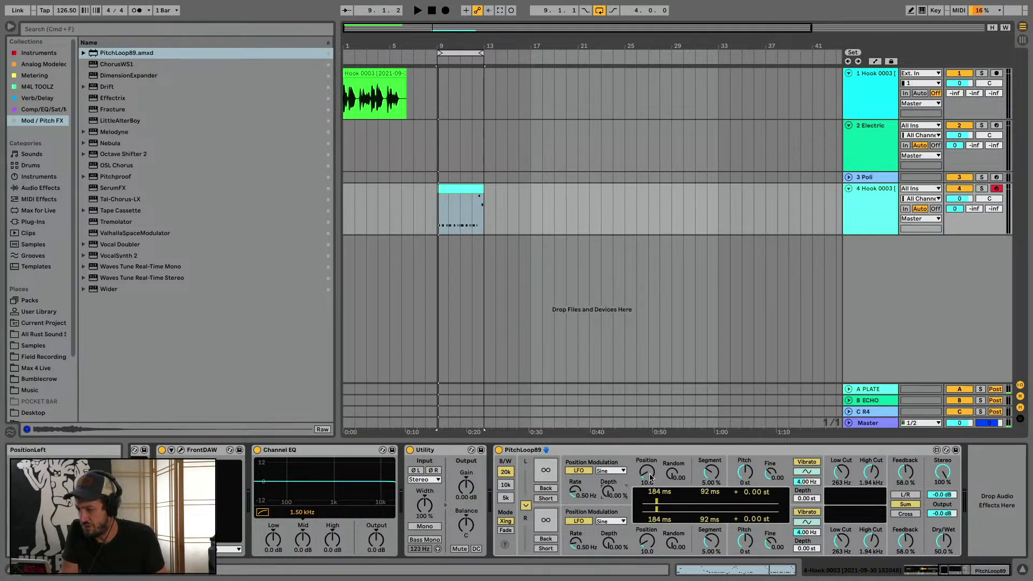
Lower PitchLoop89's position on both channels to 5.28 and on to 2.91 while auditioning the clip
{"action": "left_click_drag", "start_coordinate": [649, 477], "coordinate": [650, 489]}
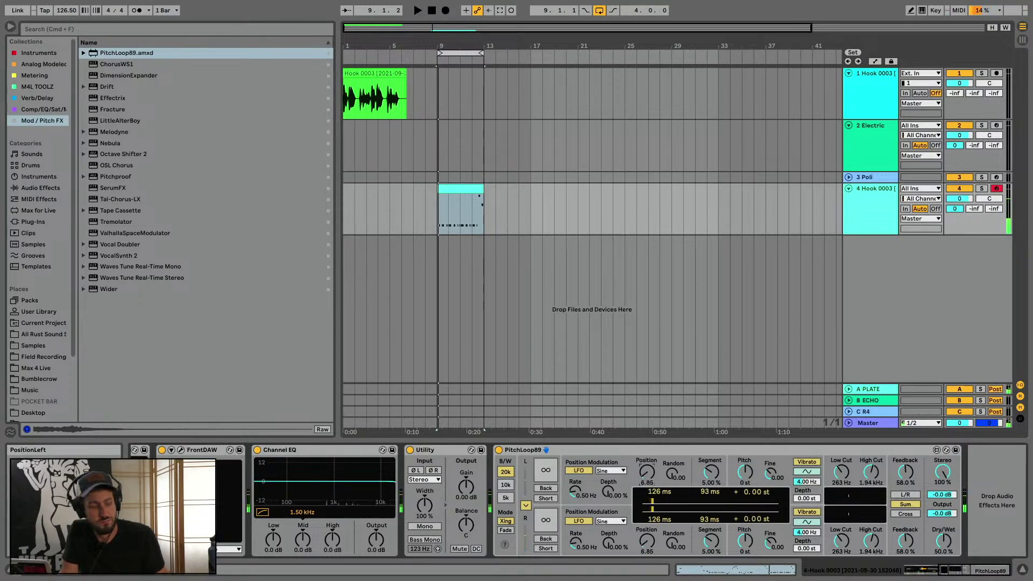
{"action": "key", "text": "space"}
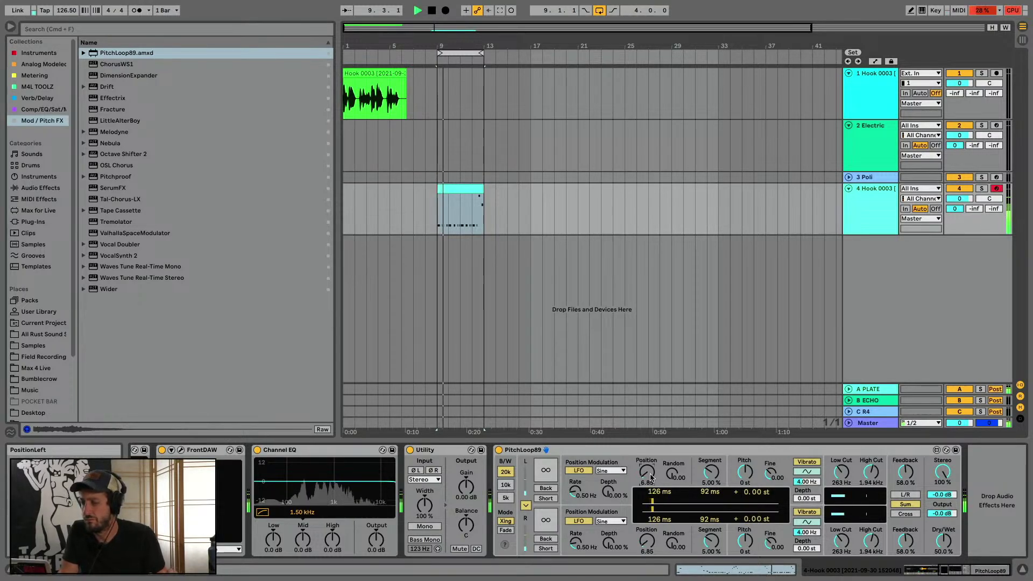
{"action": "left_click_drag", "start_coordinate": [651, 477], "coordinate": [650, 483]}
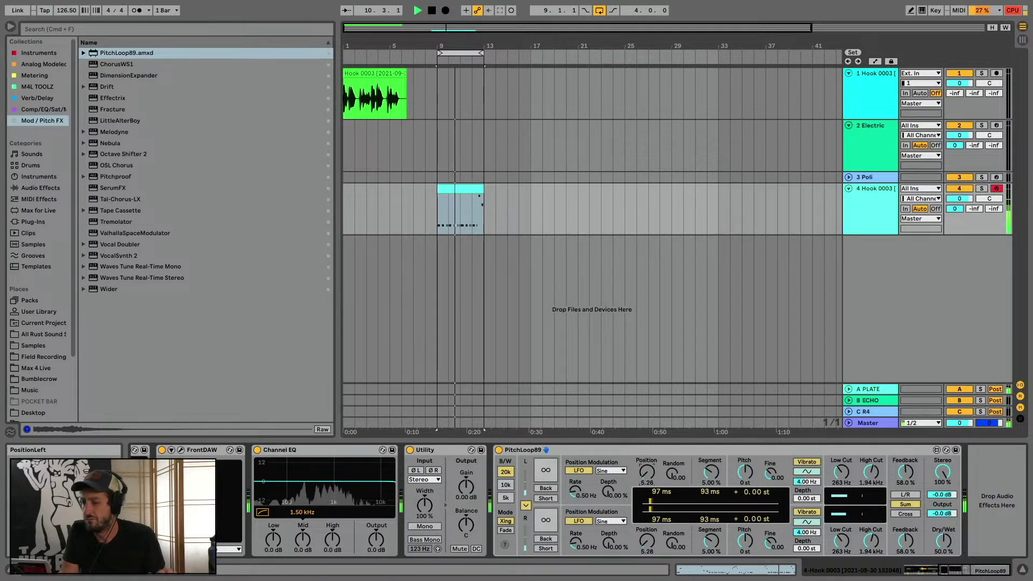
{"action": "key", "text": "space"}
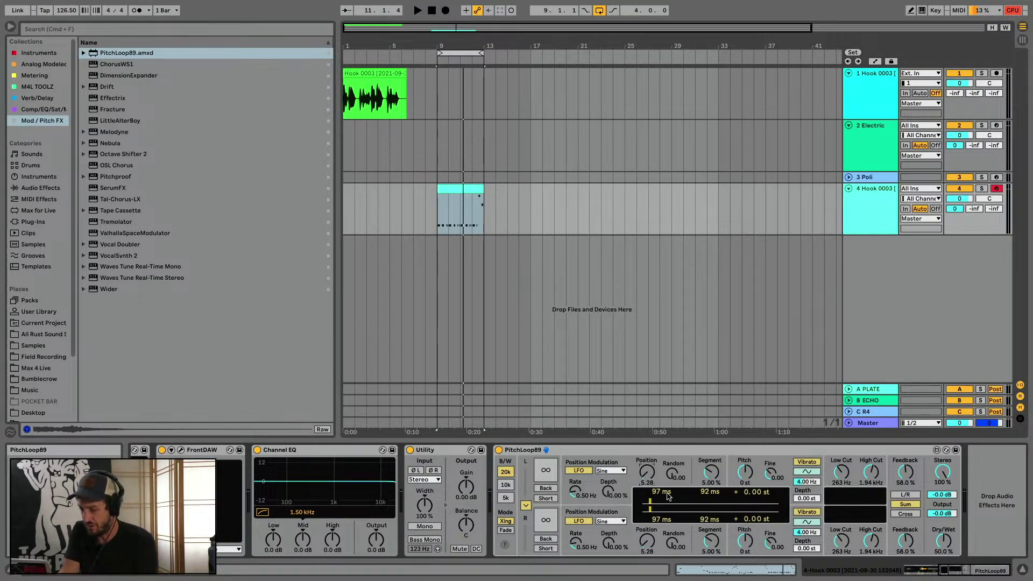
{"action": "key", "text": "space"}
{"action": "mouse_move", "coordinate": [645, 483]}
{"action": "left_mouse_down"}
{"action": "mouse_move", "coordinate": [645, 473]}
{"action": "mouse_move", "coordinate": [645, 493]}
{"action": "left_mouse_up"}
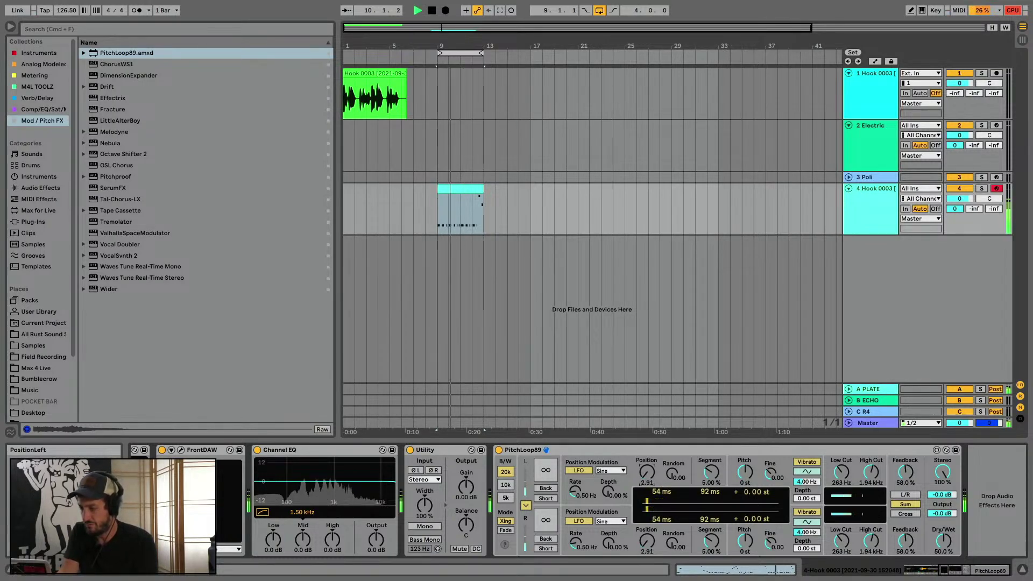
Compare PitchLoop89's 20k, 10k and 5k bandwidth settings during playback and return to 20k
{"action": "left_click", "coordinate": [505, 486]}
{"action": "left_click", "coordinate": [505, 472]}
{"action": "left_click", "coordinate": [505, 498]}
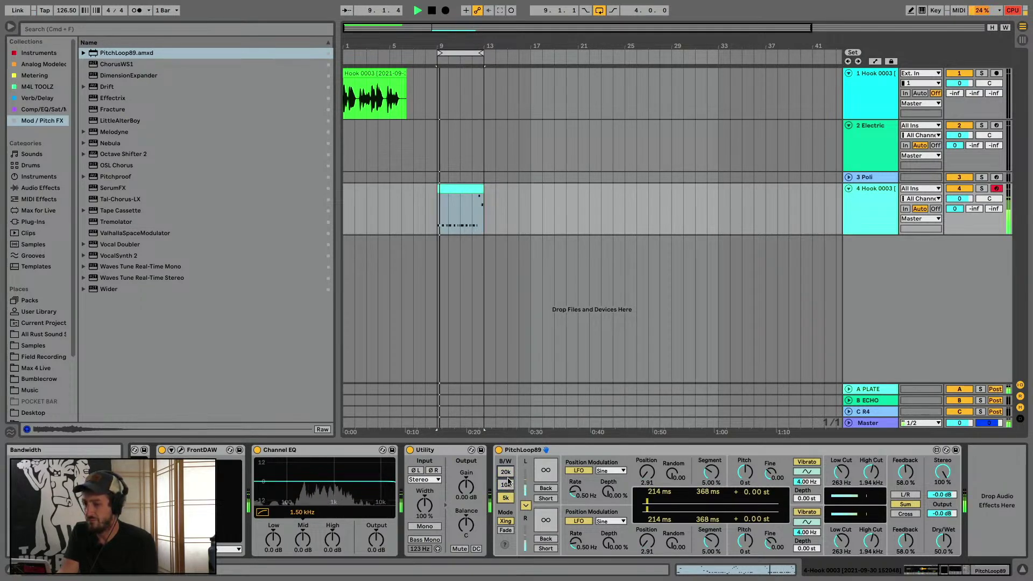
{"action": "left_click", "coordinate": [505, 472]}
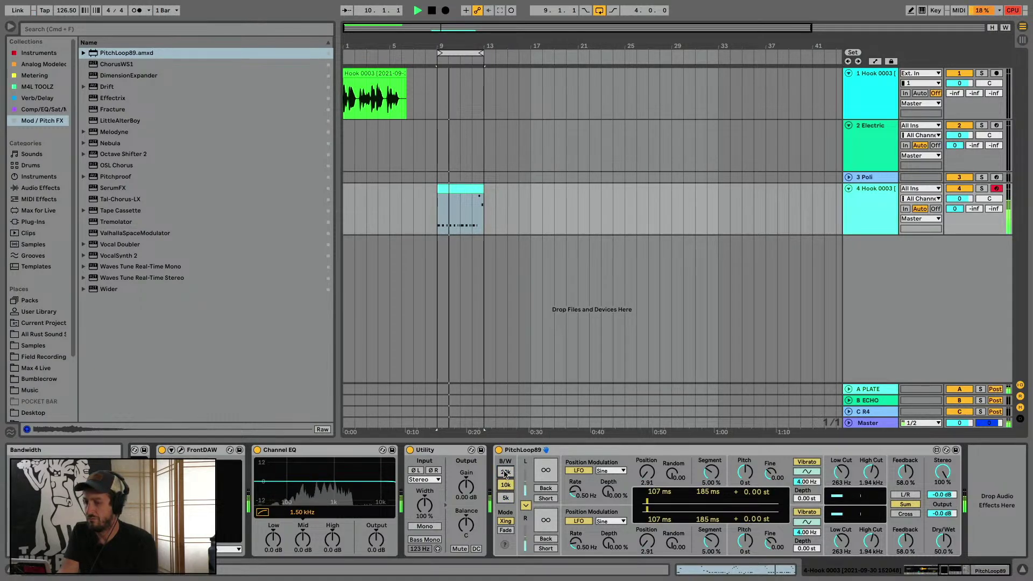
{"action": "left_click", "coordinate": [505, 484]}
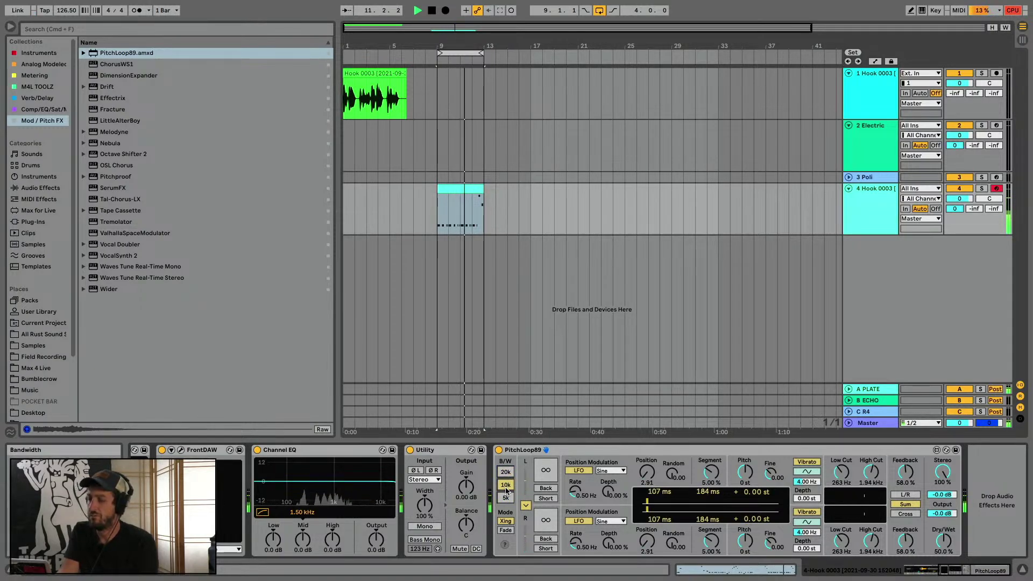
{"action": "left_click", "coordinate": [505, 472]}
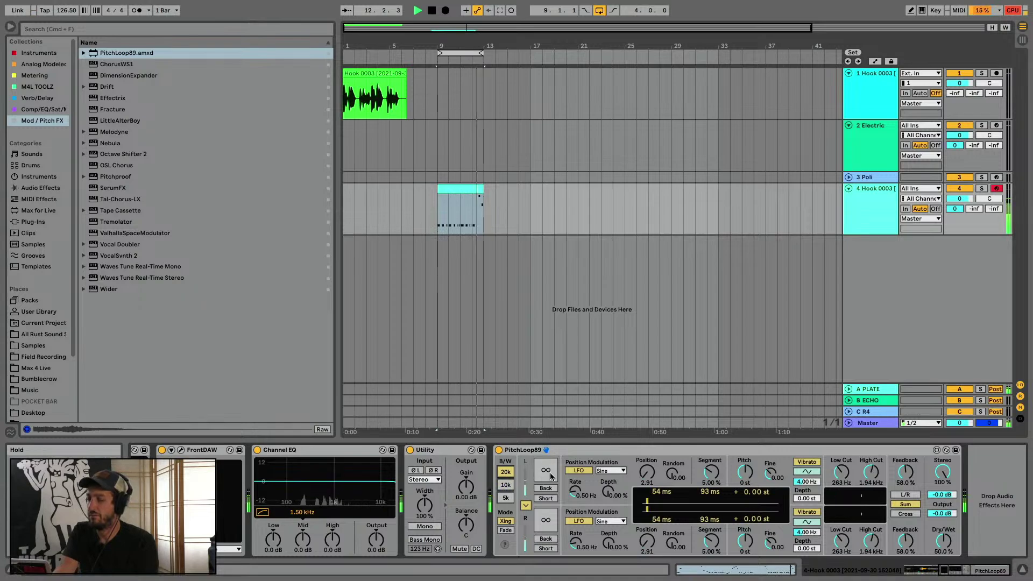
{"action": "key", "text": "space"}
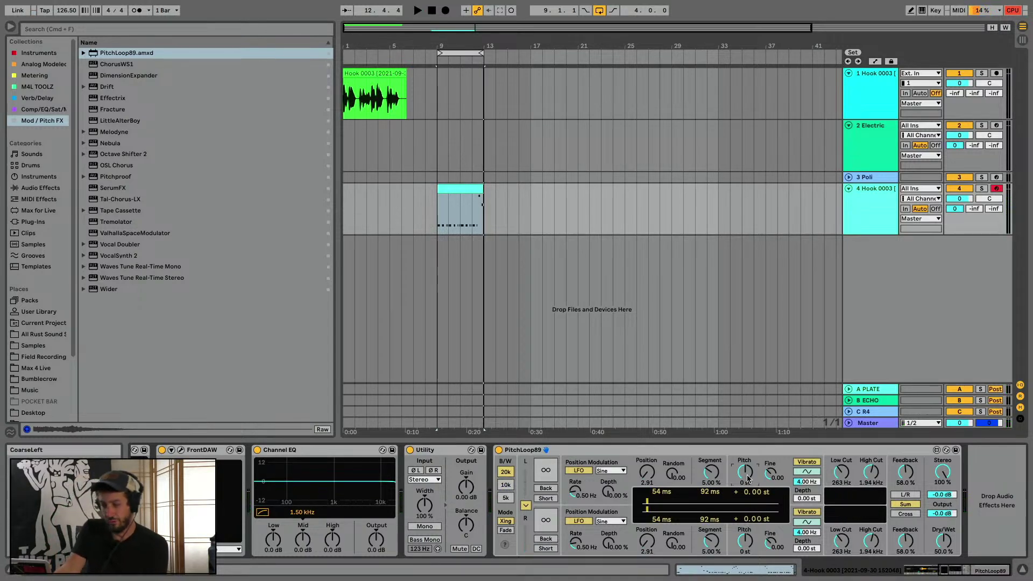
Lower PitchLoop89's pitch to -5 semitones on both channels and its dry/wet mix to 29% during playback
{"action": "left_click_drag", "start_coordinate": [747, 478], "coordinate": [747, 482]}
{"action": "key", "text": "space"}
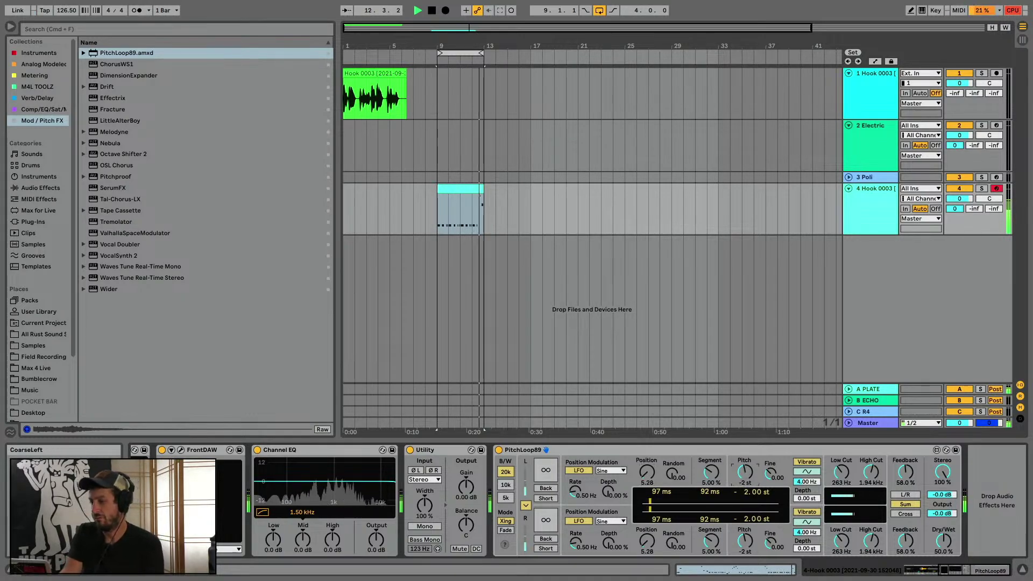
{"action": "left_click_drag", "start_coordinate": [745, 472], "coordinate": [745, 483]}
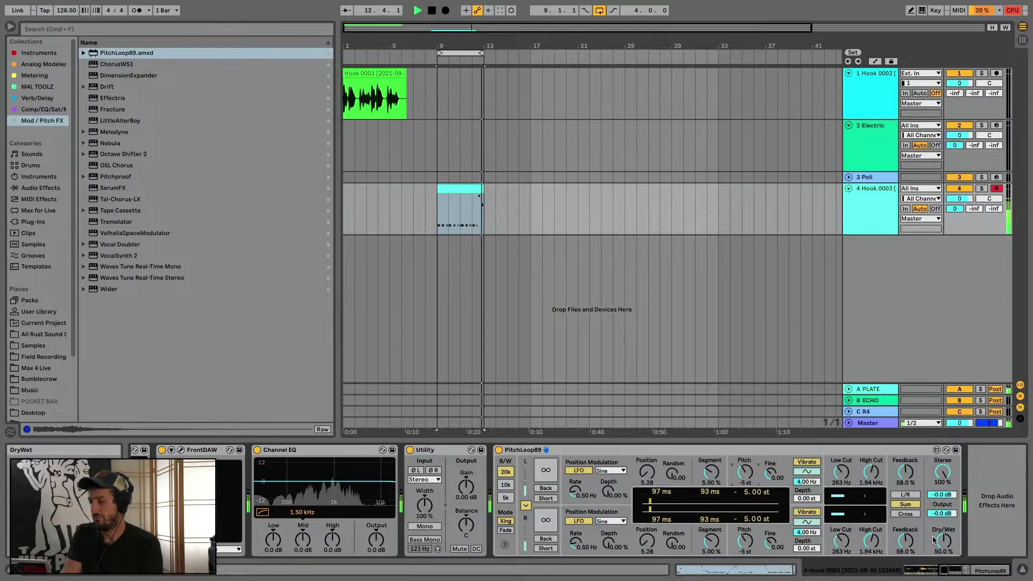
{"action": "left_click_drag", "start_coordinate": [933, 540], "coordinate": [945, 547]}
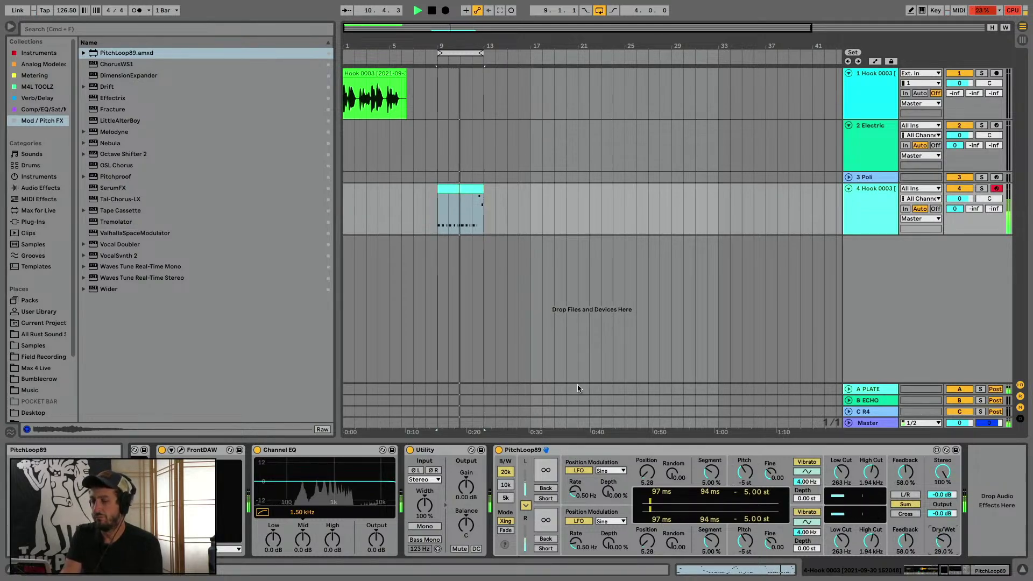
{"action": "key", "text": "space"}
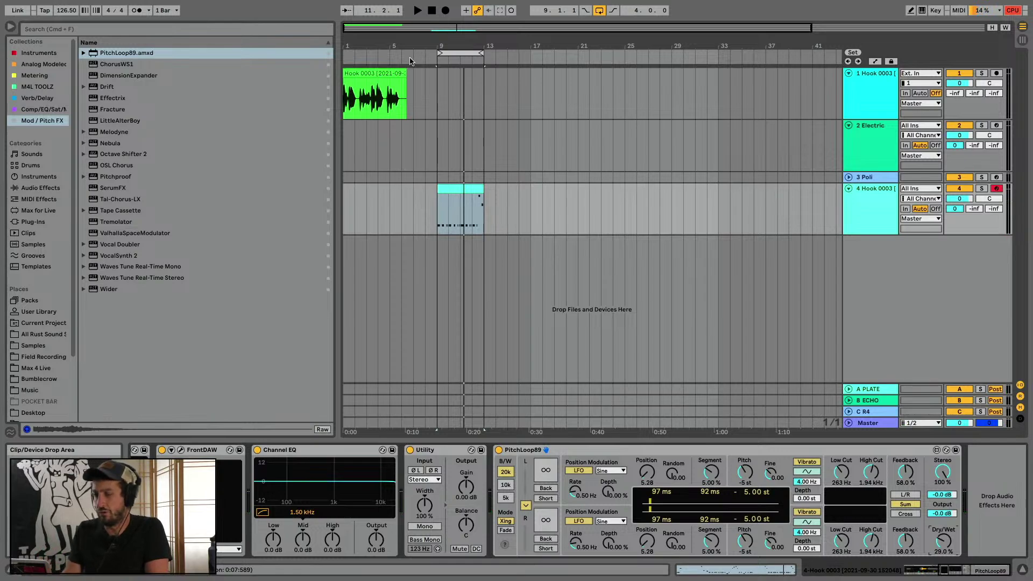
Set the project tempo to 140 BPM
{"action": "left_click", "coordinate": [363, 74]}
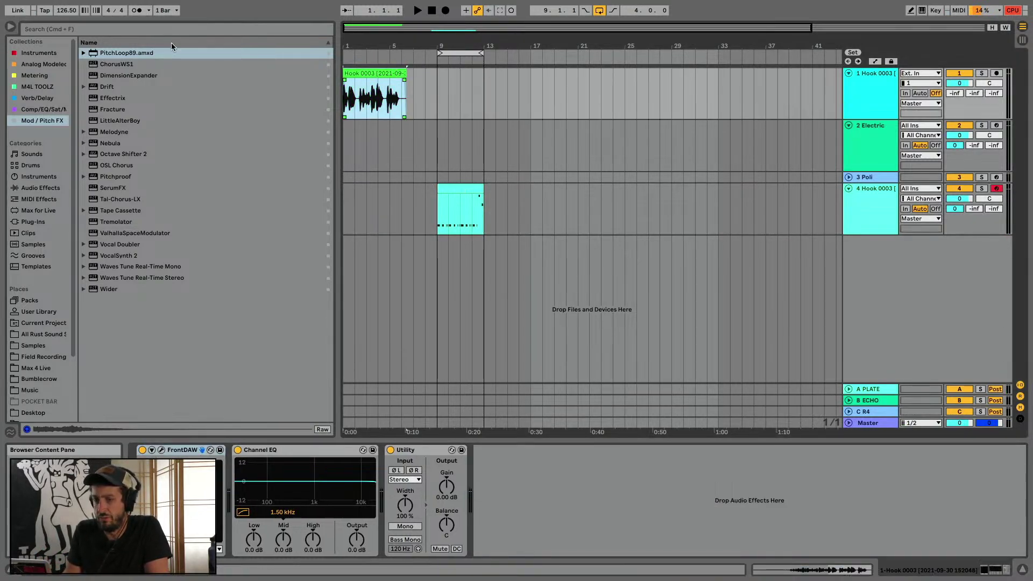
{"action": "left_click", "coordinate": [73, 13]}
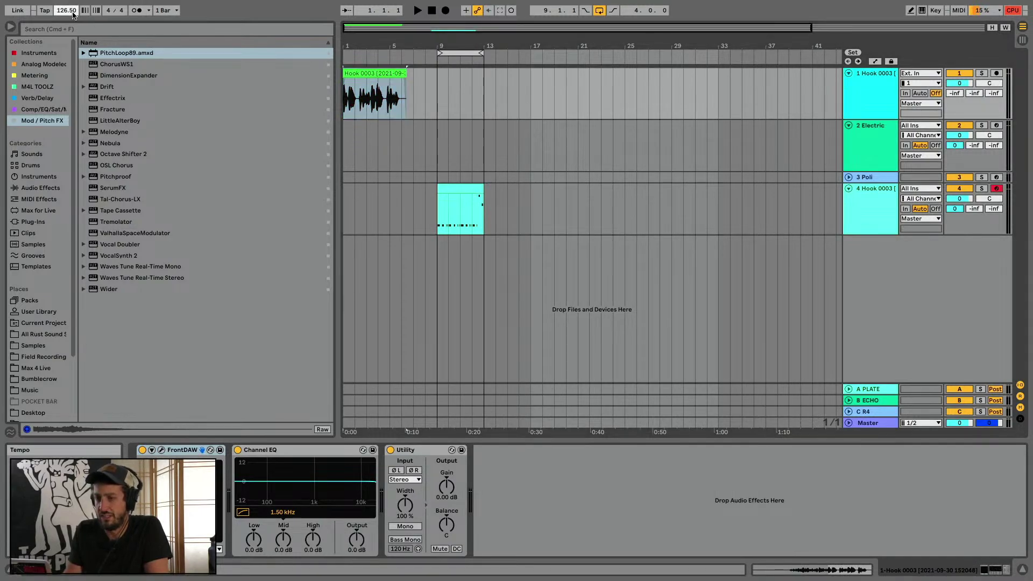
{"action": "key", "text": "Up"}
{"action": "key", "text": "Up"}
{"action": "key", "text": "Up"}
{"action": "key", "text": "Up"}
{"action": "key", "text": "Delete"}
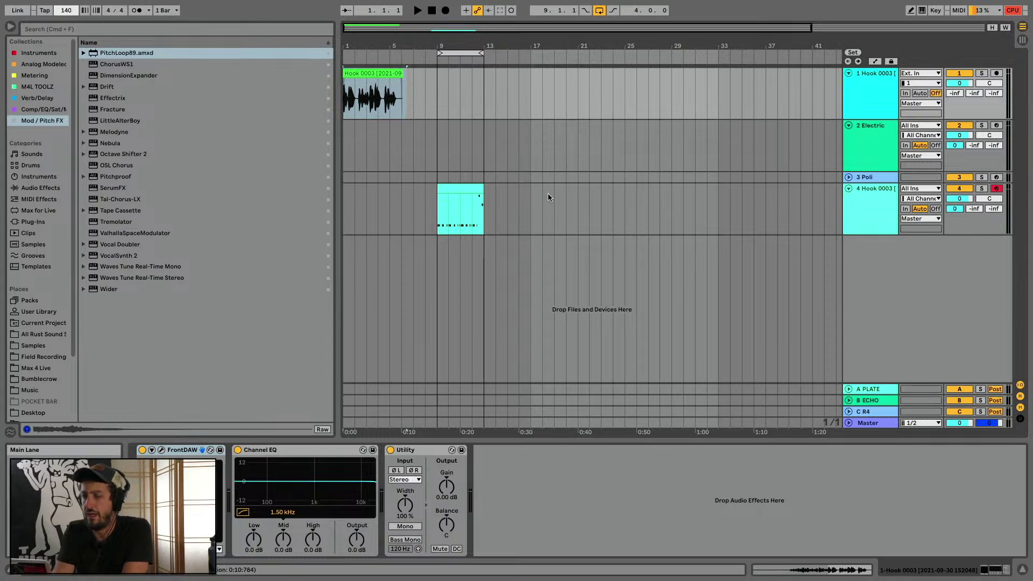
{"action": "key", "text": "Return"}
Audition the recorded hook clip on track 1 from its beginning at the new tempo
{"action": "key", "text": "space"}
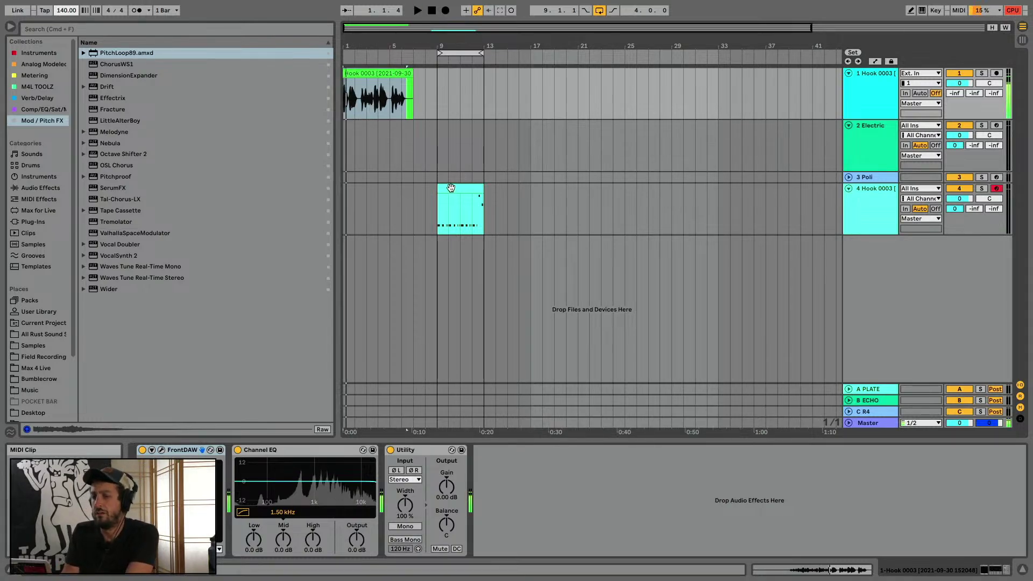
{"action": "left_click", "coordinate": [452, 187]}
{"action": "left_click", "coordinate": [364, 67]}
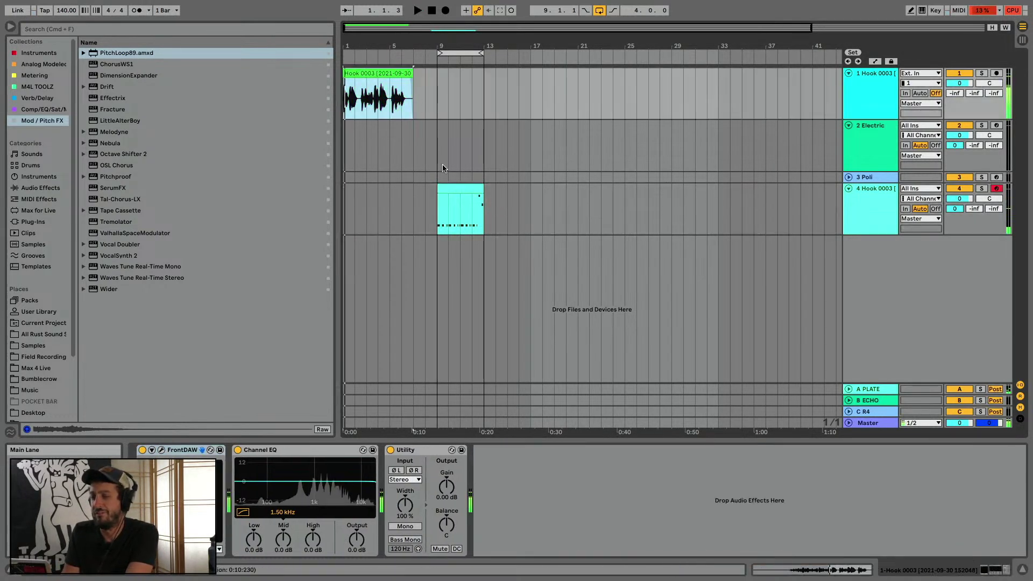
{"action": "left_click", "coordinate": [451, 186]}
{"action": "left_click", "coordinate": [376, 73]}
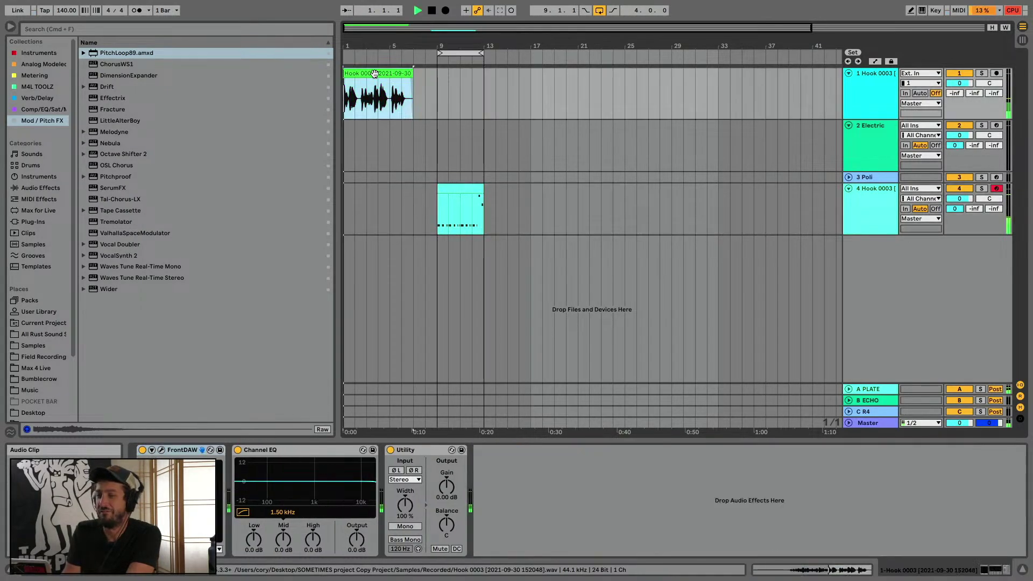
Mute track 1 and move the MIDI clip on track 4 to start at bar 1
{"action": "left_click", "coordinate": [464, 189]}
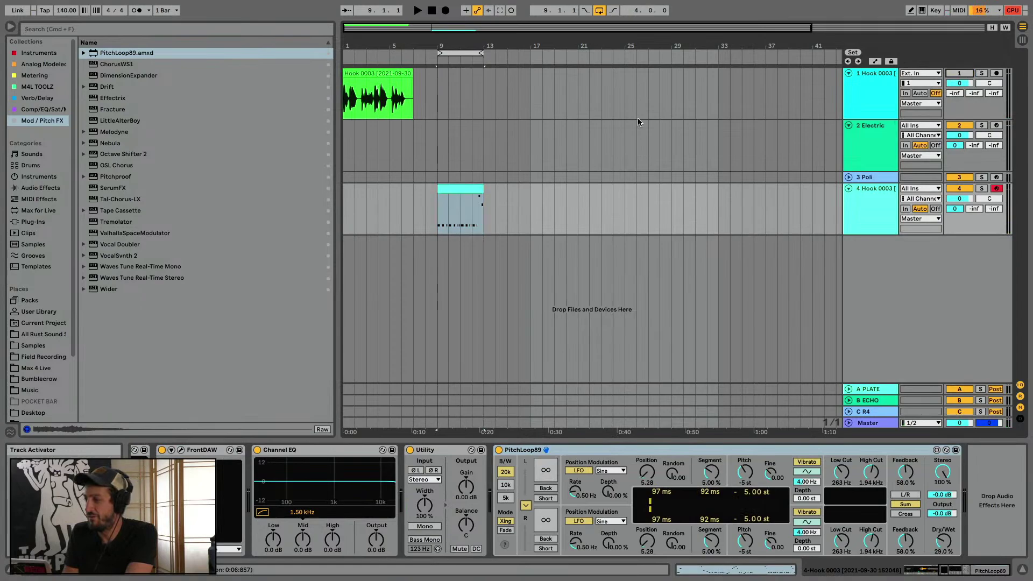
{"action": "left_click_drag", "start_coordinate": [454, 187], "coordinate": [351, 186]}
Play the moved clip and reset PitchLoop89's pitch to 0 semitones on both channels
{"action": "key", "text": "space"}
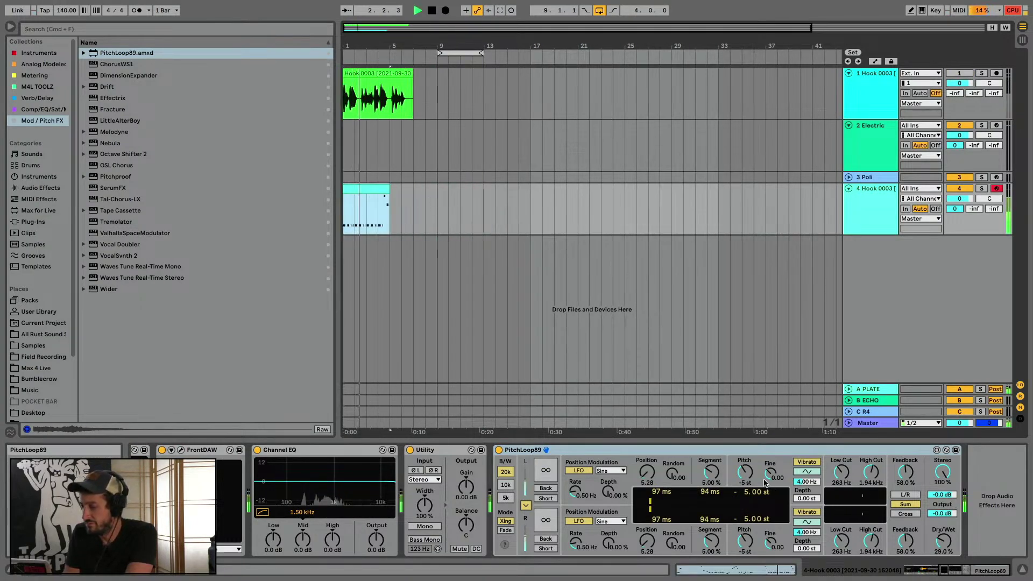
{"action": "double_click", "coordinate": [747, 475]}
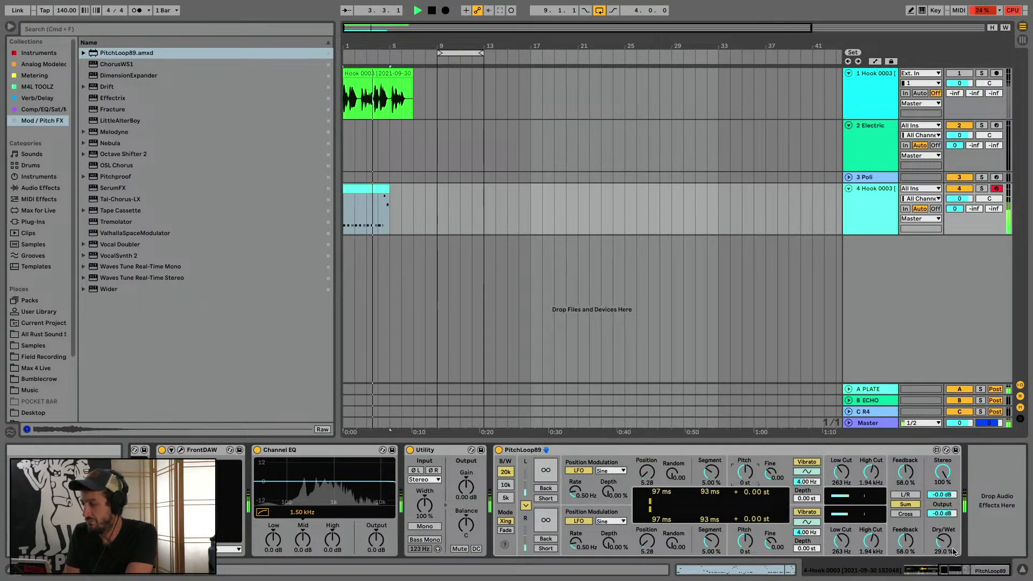
Lower PitchLoop89's right-channel feedback to 48% and set its pitch to -5 semitones on both channels
{"action": "left_click_drag", "start_coordinate": [906, 540], "coordinate": [905, 546]}
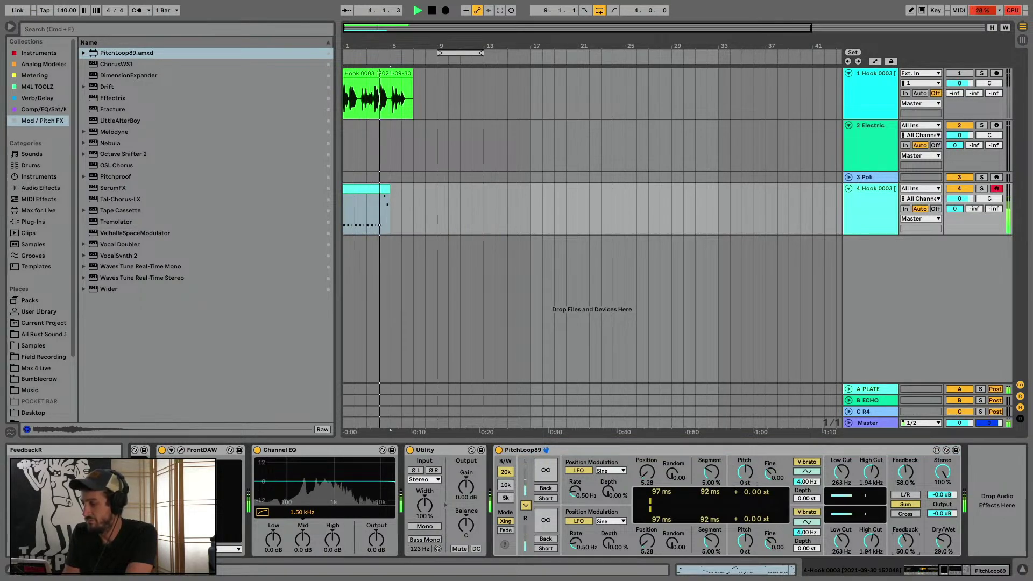
{"action": "left_click", "coordinate": [744, 479]}
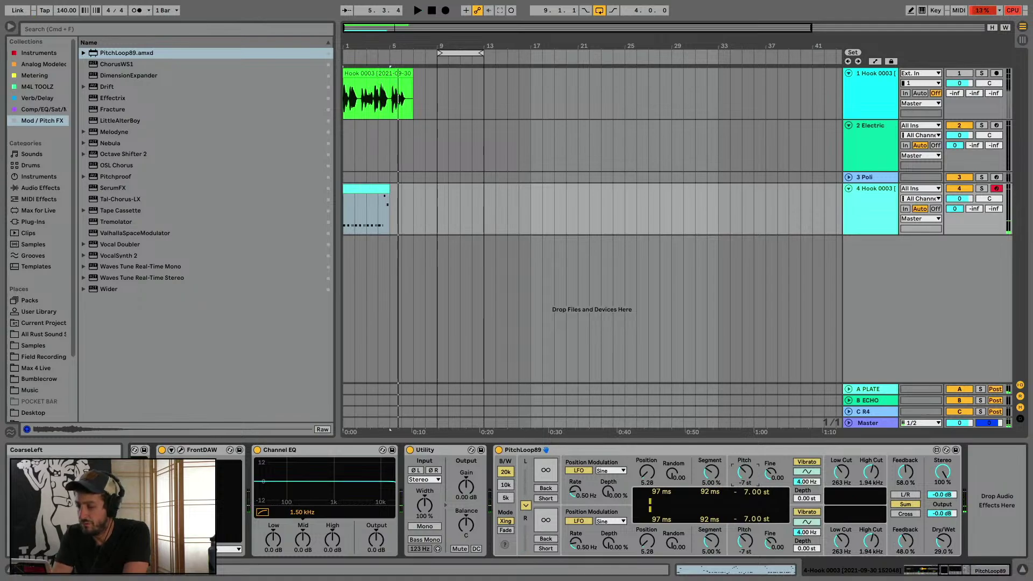
{"action": "left_click_drag", "start_coordinate": [744, 481], "coordinate": [744, 485]}
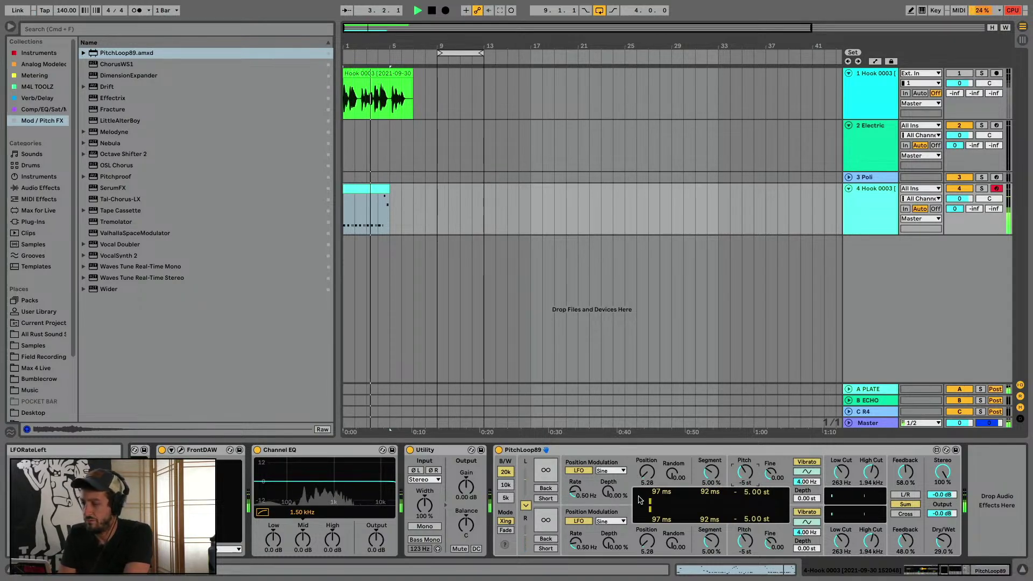
Set PitchLoop89's position Random amount to 1.31 on both channels and audition the clip from its beginning
{"action": "left_click", "coordinate": [671, 479]}
{"action": "left_click_drag", "start_coordinate": [671, 480], "coordinate": [672, 482]}
{"action": "key", "text": "space"}
{"action": "key", "text": "space"}
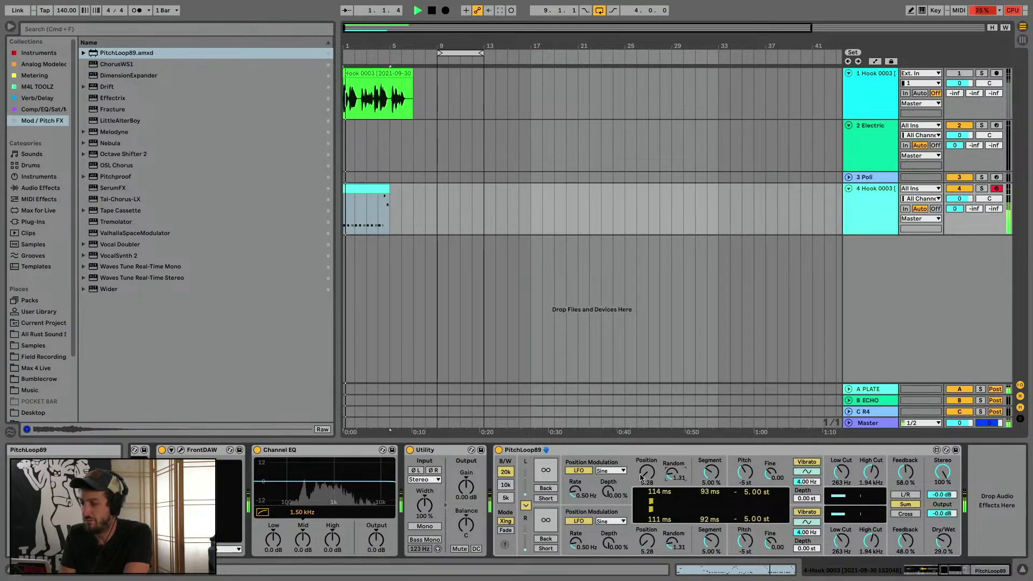
{"action": "key", "text": "space"}
Show PitchLoop89's Bandwidth automation in a new lane on track 4, and return to the regular arrangement view without automation
{"action": "right_click", "coordinate": [508, 487]}
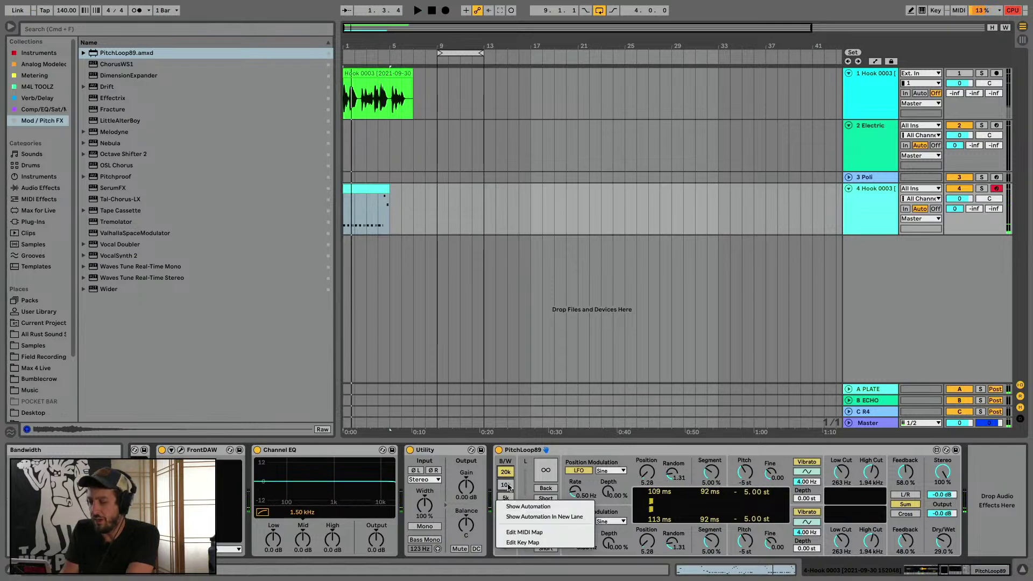
{"action": "left_click", "coordinate": [544, 517]}
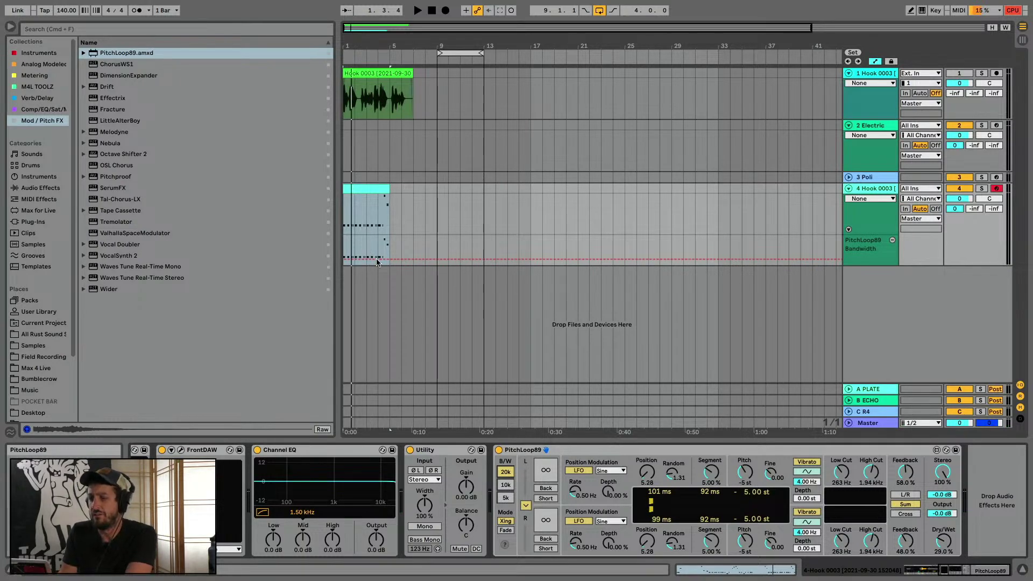
{"action": "key", "text": "a"}
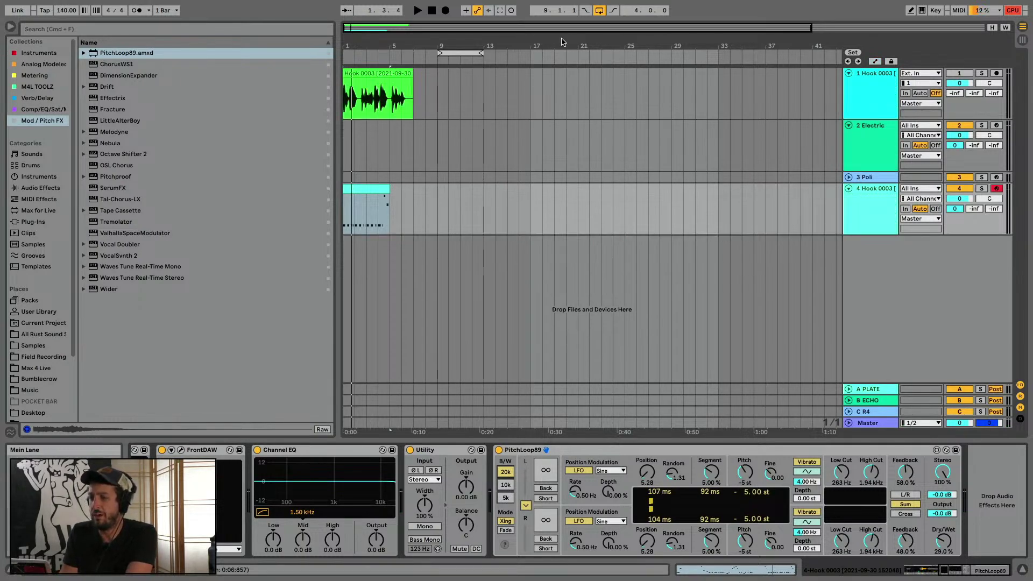
Turn off the arrangement loop and enable clip looping over all four bars of the MIDI clip on track 4
{"action": "left_click", "coordinate": [600, 12]}
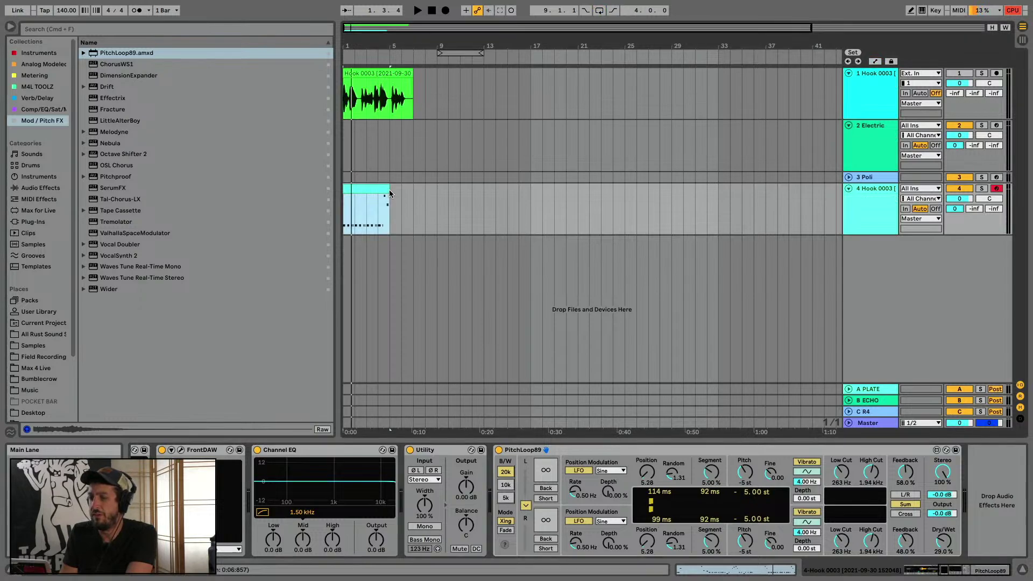
{"action": "mouse_move", "coordinate": [390, 193]}
{"action": "left_mouse_down"}
{"action": "mouse_move", "coordinate": [562, 199]}
{"action": "mouse_move", "coordinate": [391, 199]}
{"action": "left_mouse_up"}
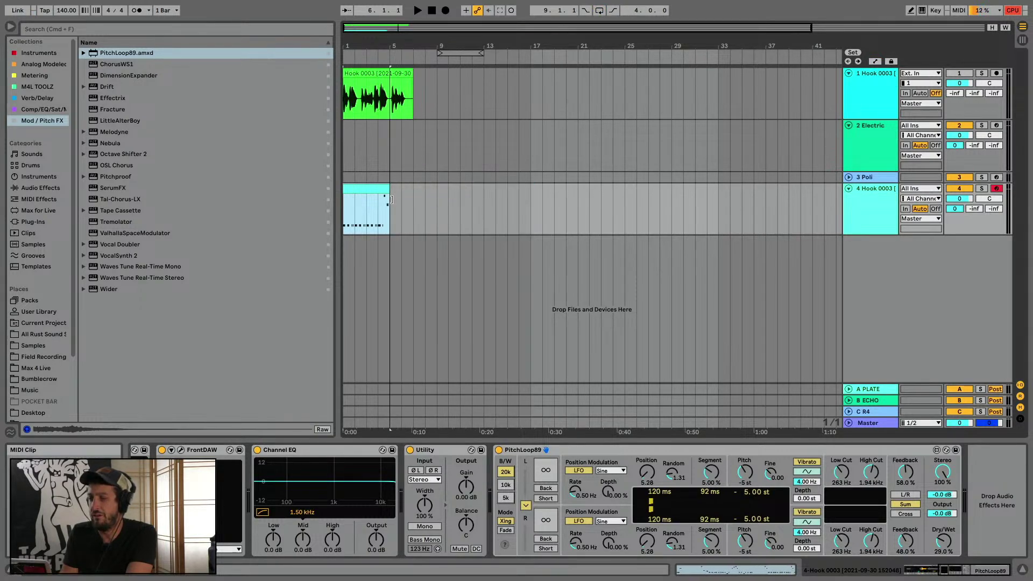
{"action": "double_click", "coordinate": [373, 187]}
{"action": "left_click", "coordinate": [607, 373]}
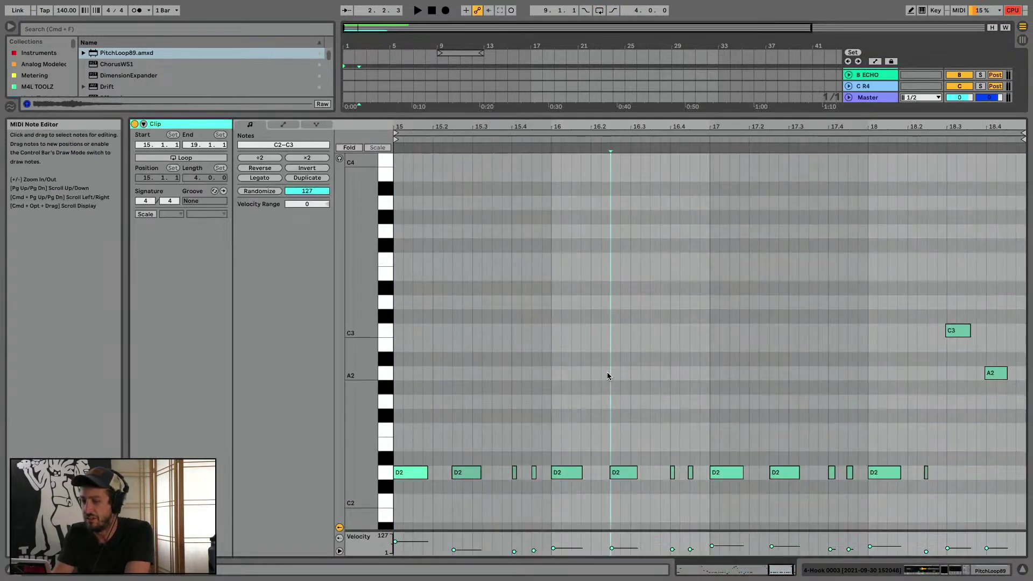
{"action": "left_click_drag", "start_coordinate": [402, 178], "coordinate": [1025, 244]}
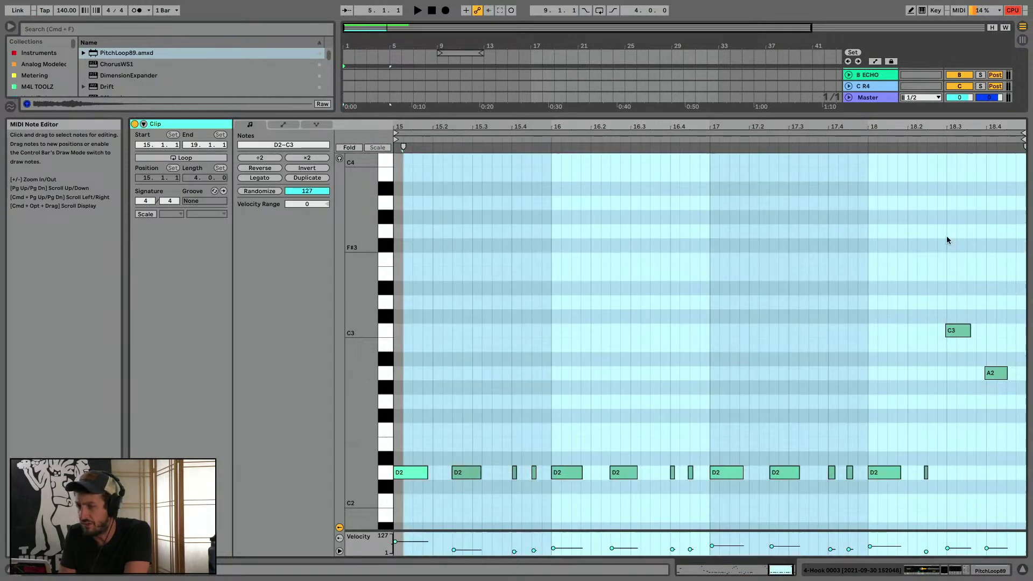
{"action": "left_click", "coordinate": [395, 182]}
{"action": "key", "text": "super+a"}
{"action": "key", "text": "super+l"}
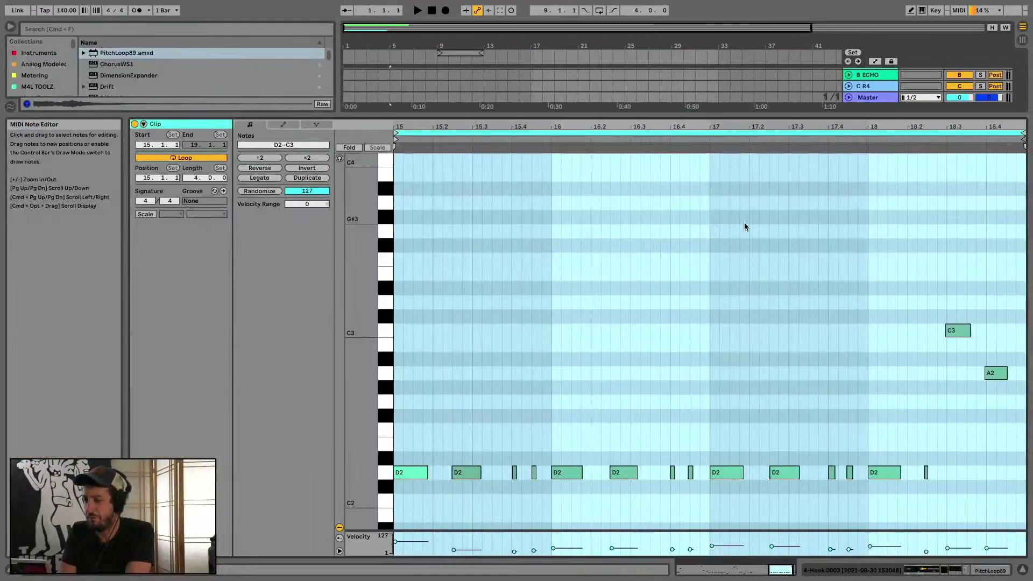
Extend the looped MIDI clip on track 4 to bar 29 and play it
{"action": "left_click_drag", "start_coordinate": [698, 117], "coordinate": [710, 465]}
{"action": "left_click_drag", "start_coordinate": [388, 191], "coordinate": [675, 262]}
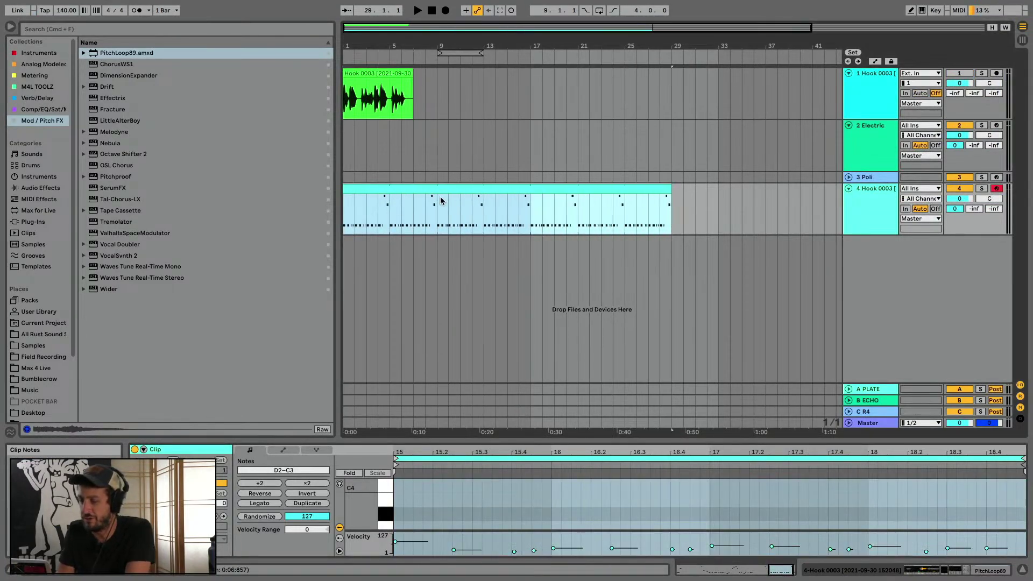
{"action": "key", "text": "space"}
Automate PitchLoop89's Feedback R in a new lane at a flat 0% and set the Bandwidth automation to 5k
{"action": "left_click", "coordinate": [863, 222]}
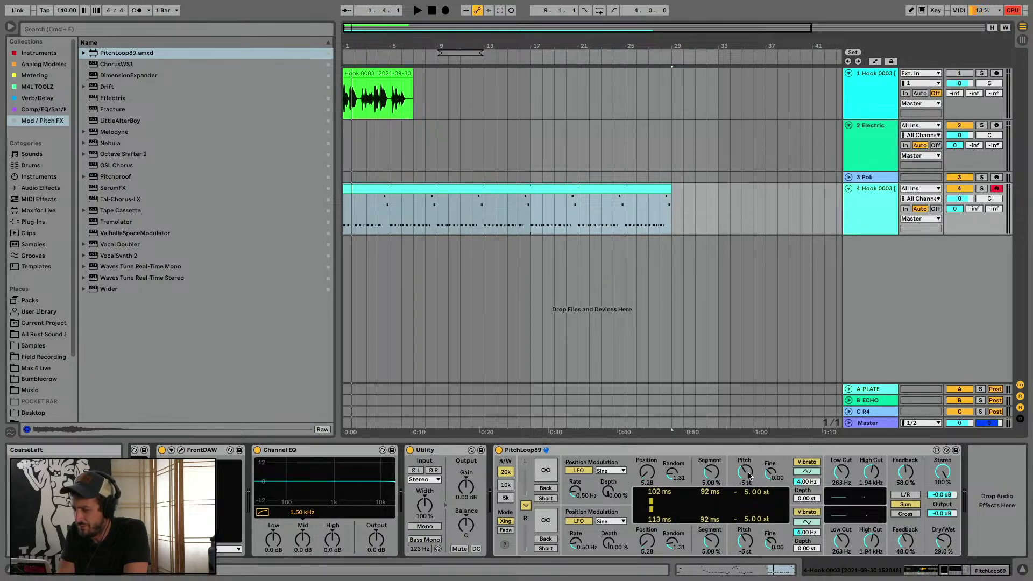
{"action": "right_click", "coordinate": [908, 537]}
{"action": "left_click", "coordinate": [965, 492]}
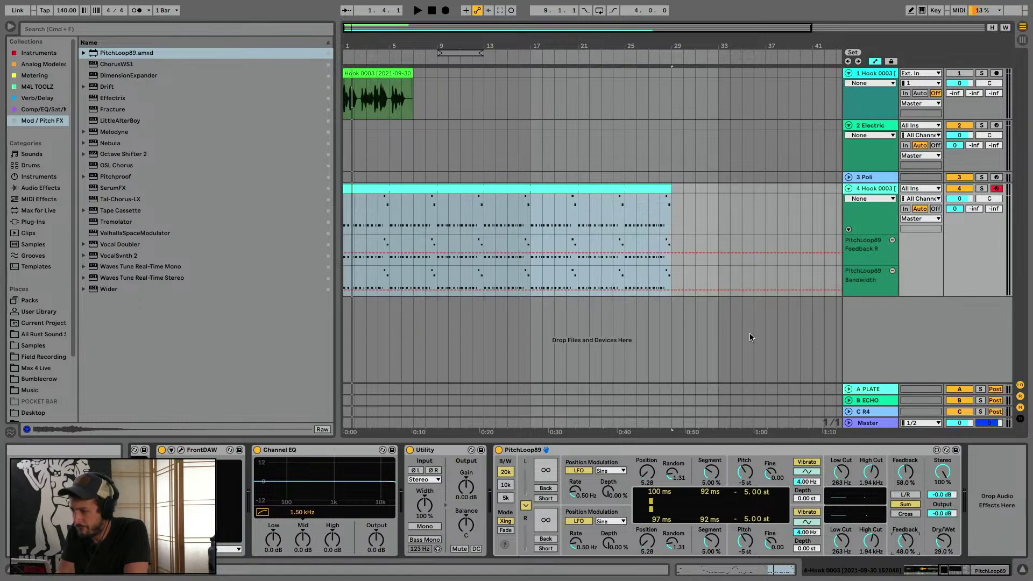
{"action": "left_click", "coordinate": [385, 256]}
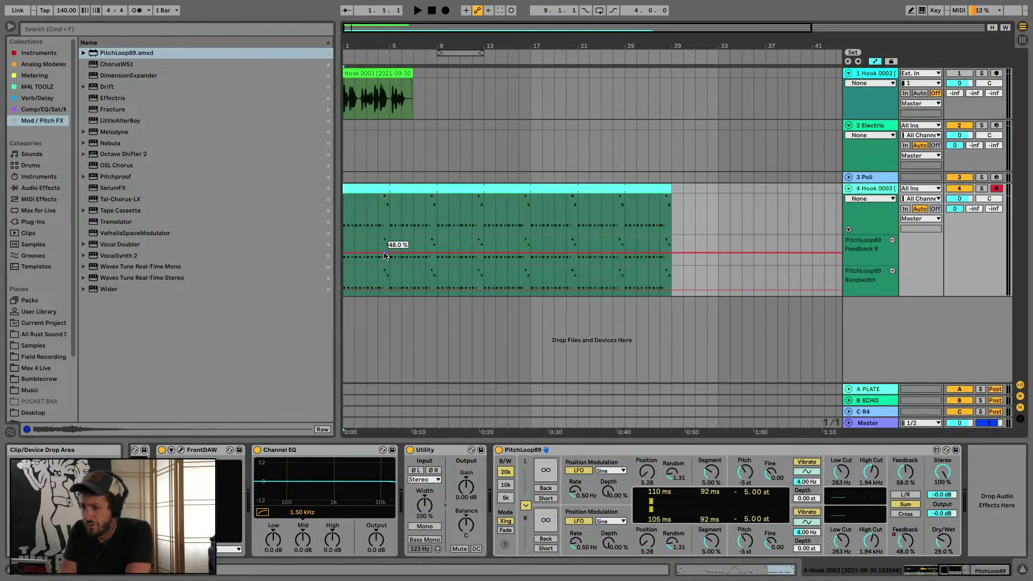
{"action": "key", "text": "space"}
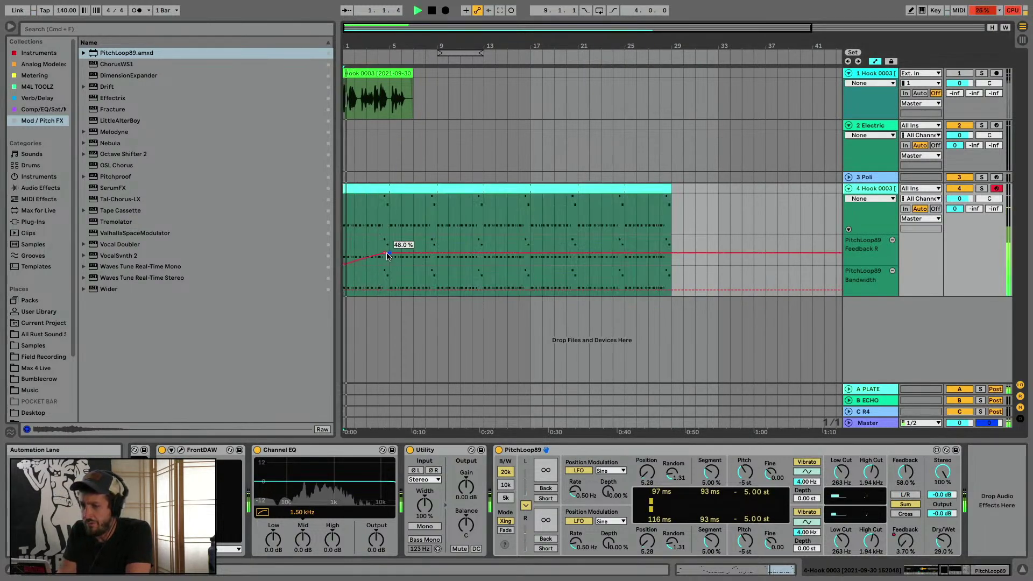
{"action": "left_click_drag", "start_coordinate": [384, 252], "coordinate": [391, 268]}
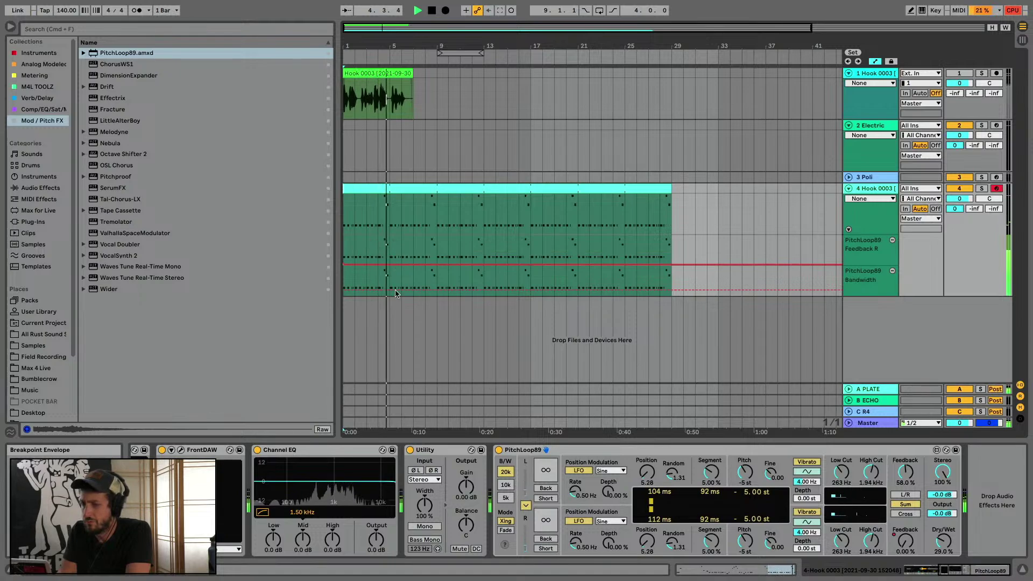
{"action": "left_click_drag", "start_coordinate": [360, 290], "coordinate": [359, 271]}
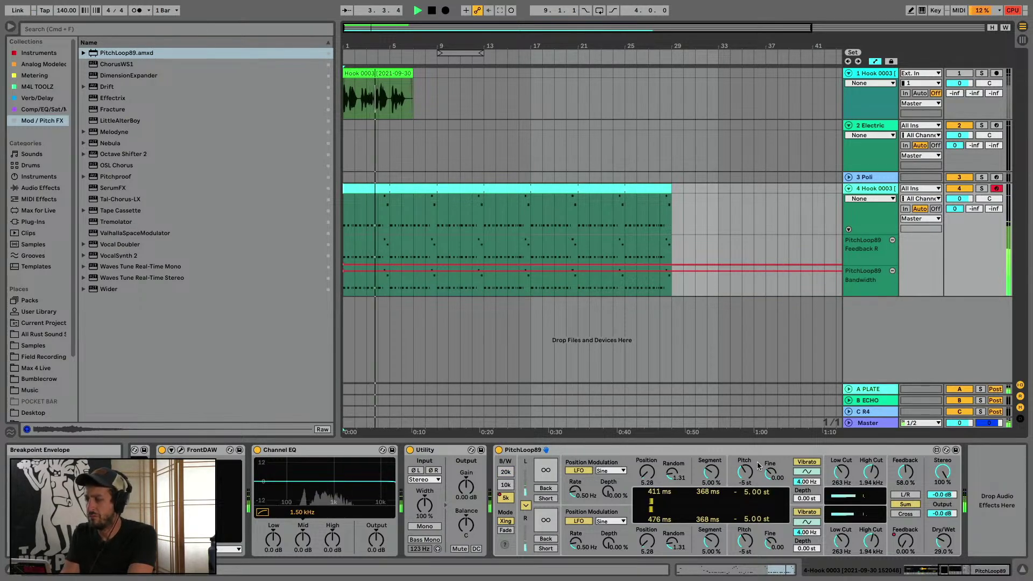
Show PitchLoop89's Dry/Wet automation in a new lane and draw a ramp from 0% to about 22% at bar 5
{"action": "right_click", "coordinate": [947, 542]}
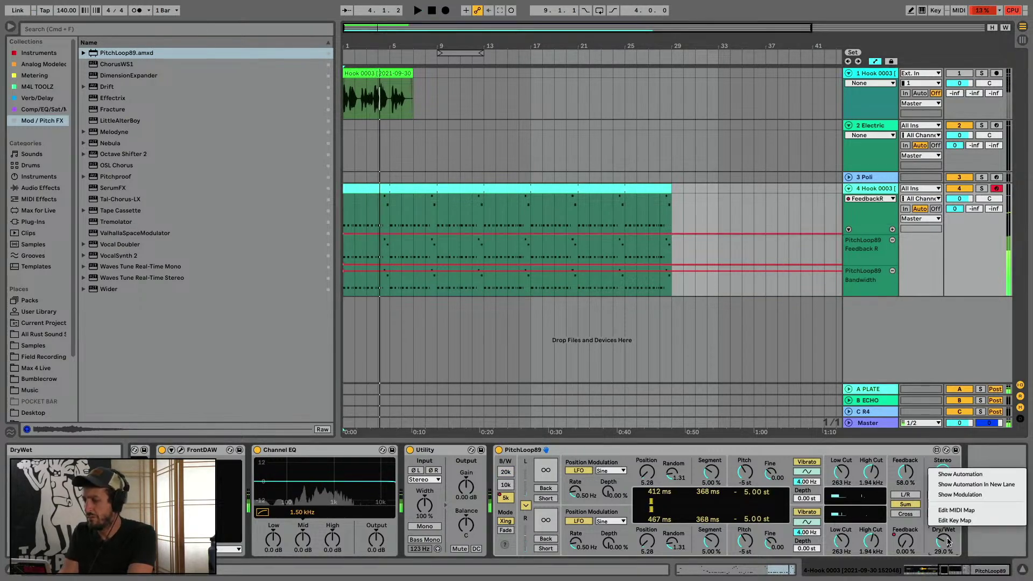
{"action": "left_click", "coordinate": [995, 484]}
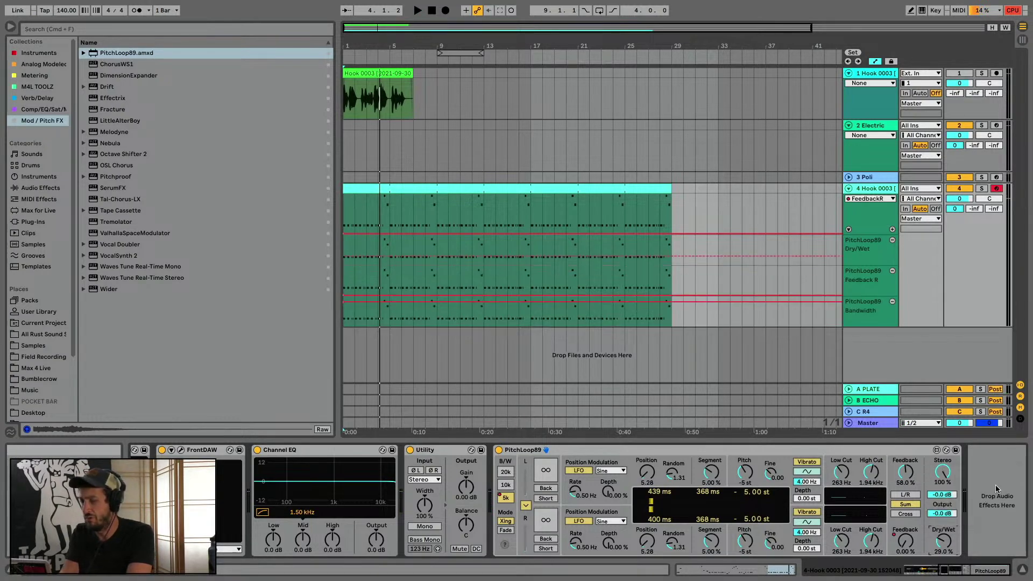
{"action": "left_click", "coordinate": [386, 267]}
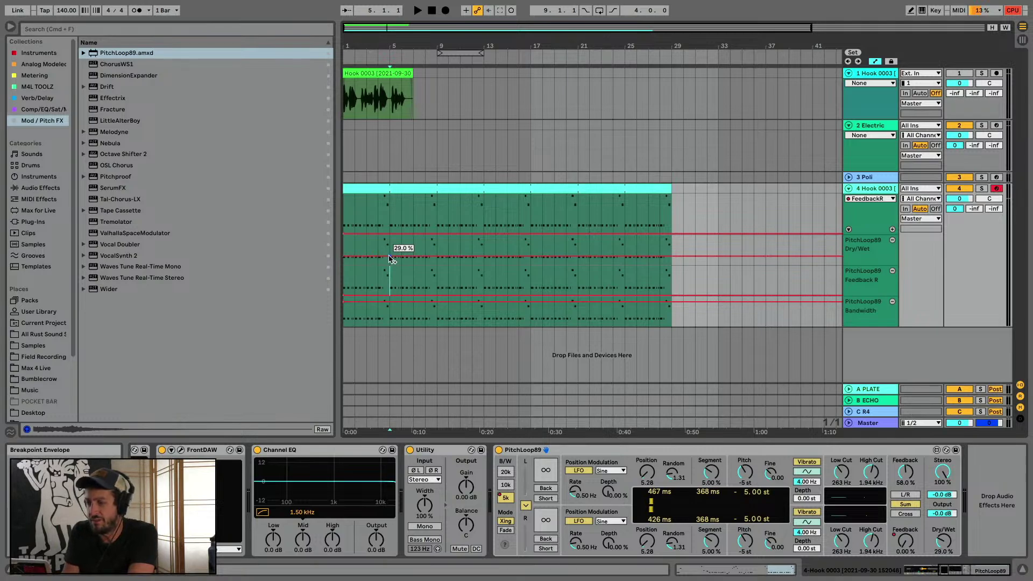
{"action": "mouse_move", "coordinate": [391, 259]}
{"action": "left_mouse_down"}
{"action": "mouse_move", "coordinate": [345, 266]}
{"action": "mouse_move", "coordinate": [391, 257]}
{"action": "left_mouse_up"}
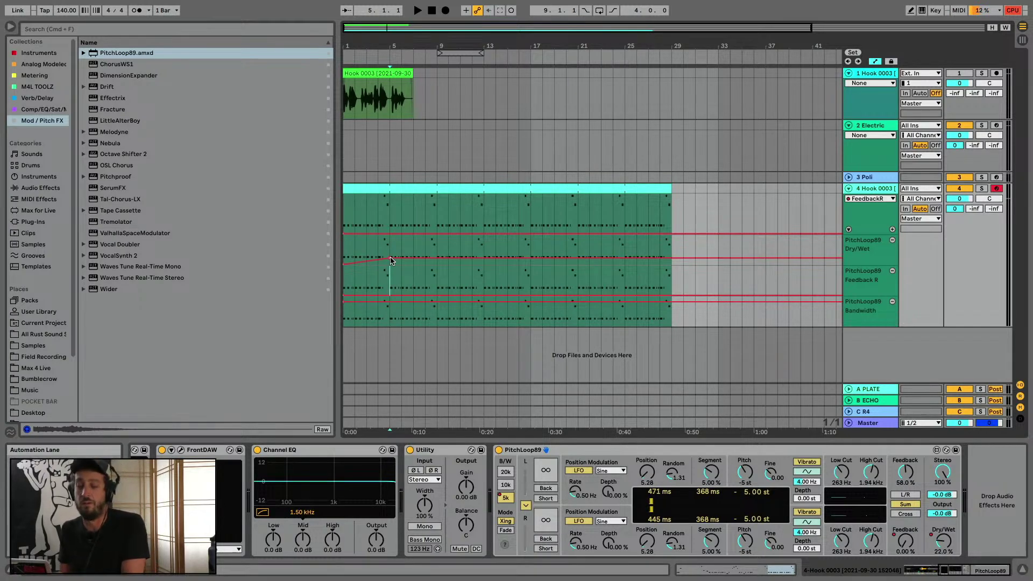
Reshape the Dry/Wet automation to stay at 0% until bar 4 and add a second rise from bar 5 to bar 9 during playback
{"action": "key", "text": "space"}
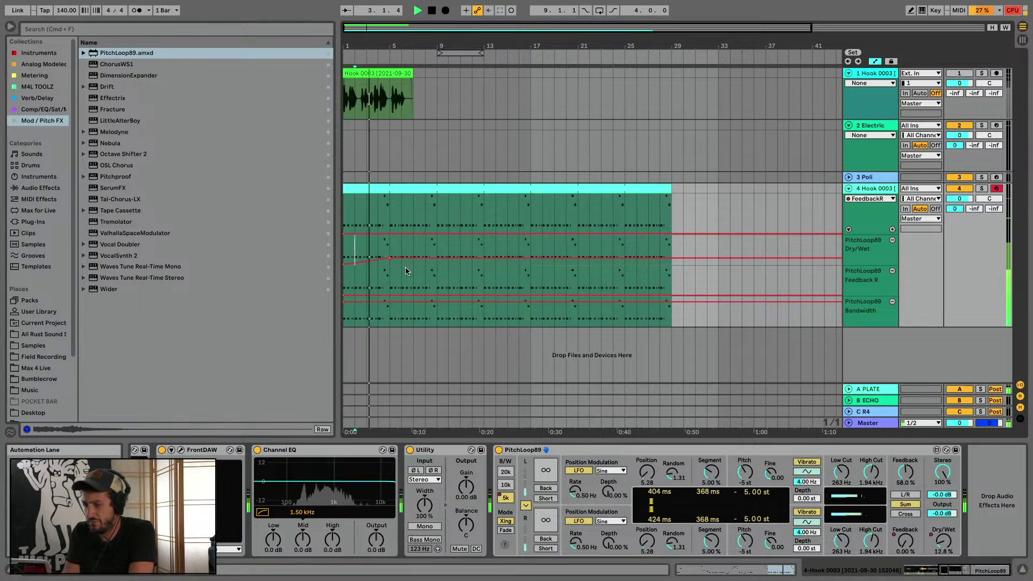
{"action": "left_click_drag", "start_coordinate": [378, 259], "coordinate": [377, 263]}
{"action": "key", "text": "space"}
{"action": "key", "text": "space"}
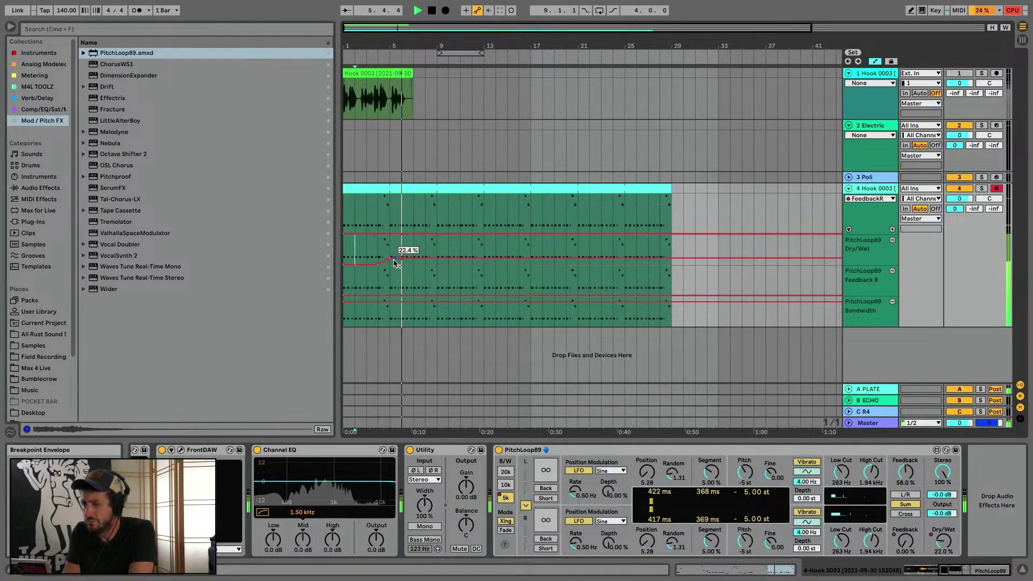
{"action": "left_click_drag", "start_coordinate": [401, 258], "coordinate": [437, 255]}
{"action": "key", "text": "space"}
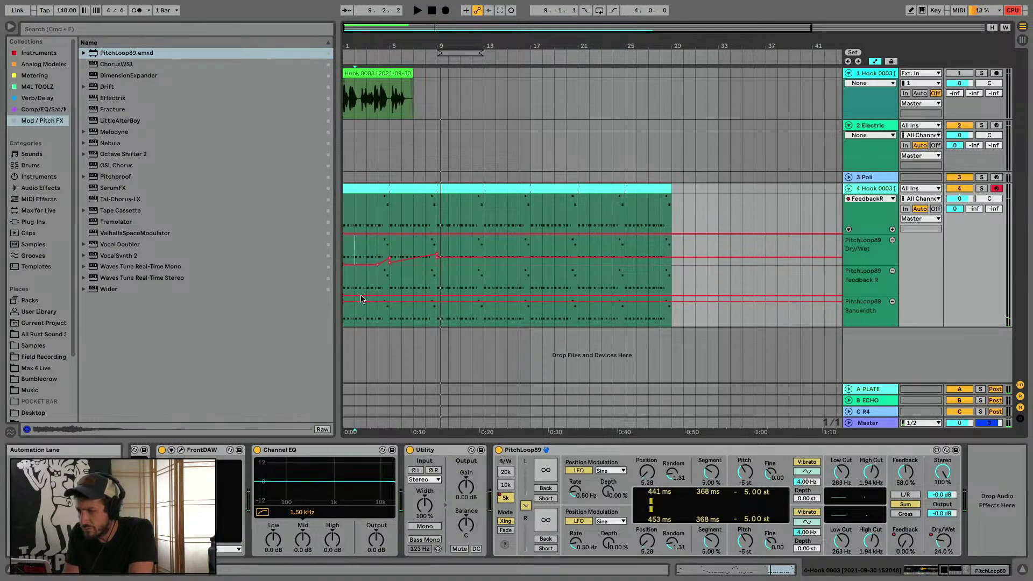
Lower the Master volume to -9.3 dB and play the track 4 part with its automation
{"action": "scroll", "coordinate": [641, 222], "scroll_direction": "right", "scroll_amount": 2}
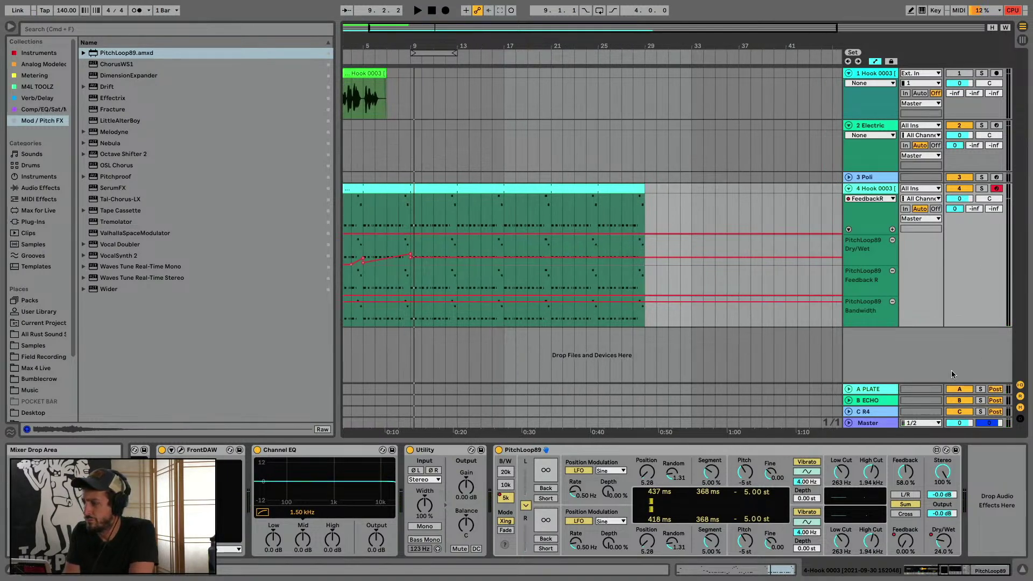
{"action": "key", "text": "space"}
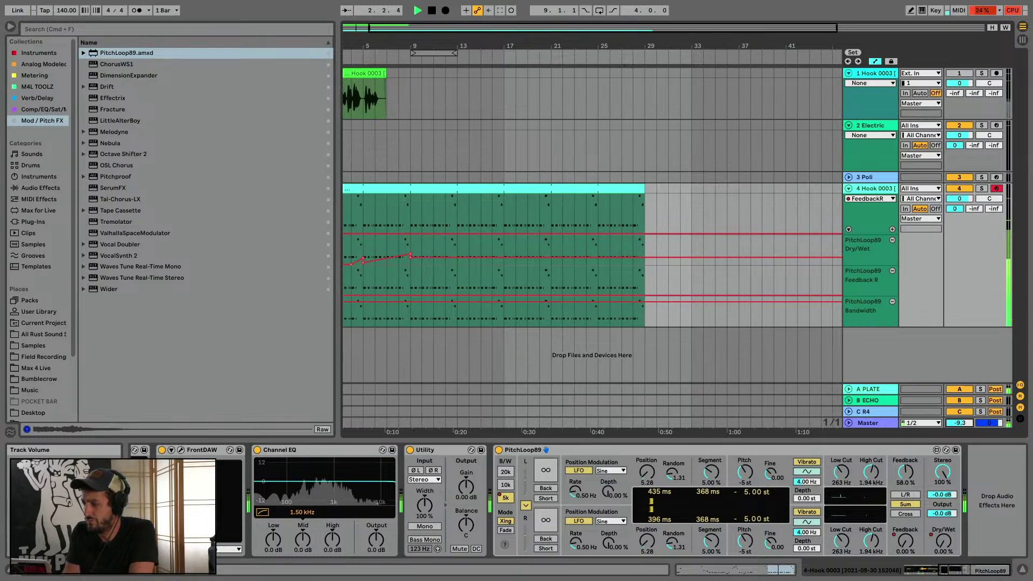
{"action": "scroll", "coordinate": [527, 307], "scroll_direction": "left", "scroll_amount": 2}
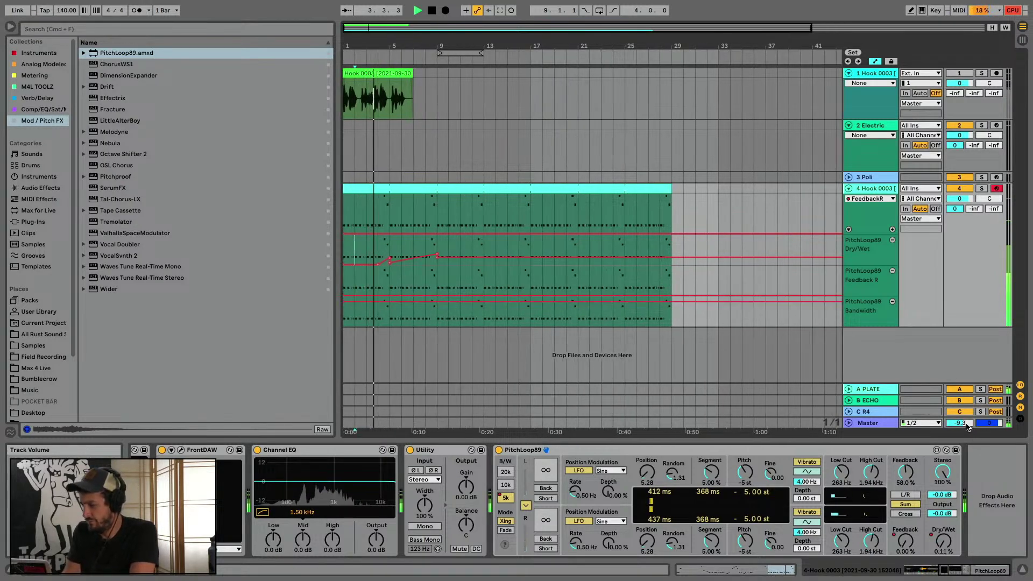
Draw stepped switches in PitchLoop89's Bandwidth automation between bars 5 and 9
{"action": "left_click", "coordinate": [388, 302]}
{"action": "left_click_drag", "start_coordinate": [407, 302], "coordinate": [428, 320]}
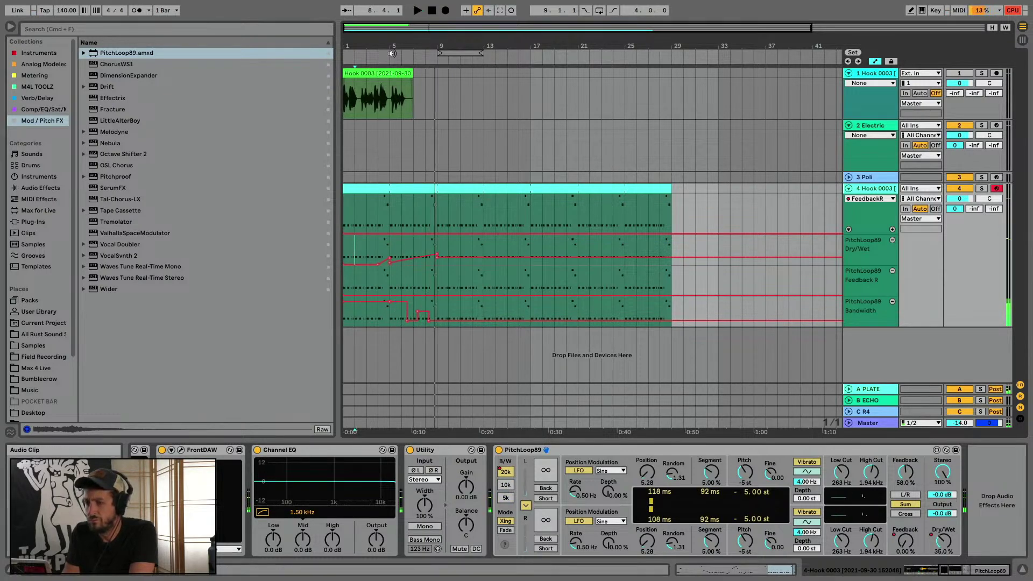
{"action": "left_click_drag", "start_coordinate": [394, 46], "coordinate": [558, 313]}
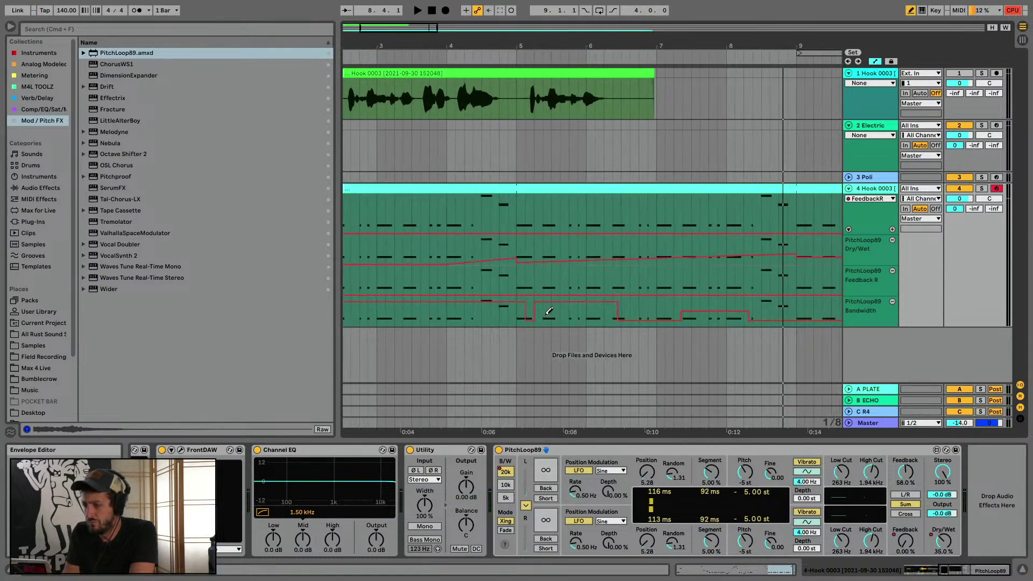
Try raising the Dry/Wet automation to about 76% from bar 5 to just past bar 6 and play it
{"action": "key", "text": "space"}
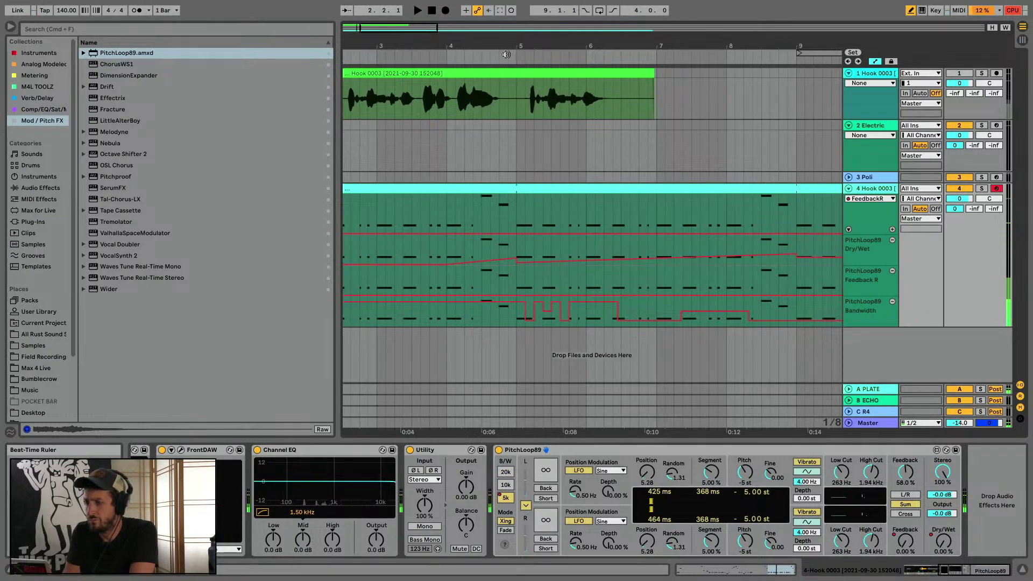
{"action": "left_click_drag", "start_coordinate": [517, 244], "coordinate": [599, 241]}
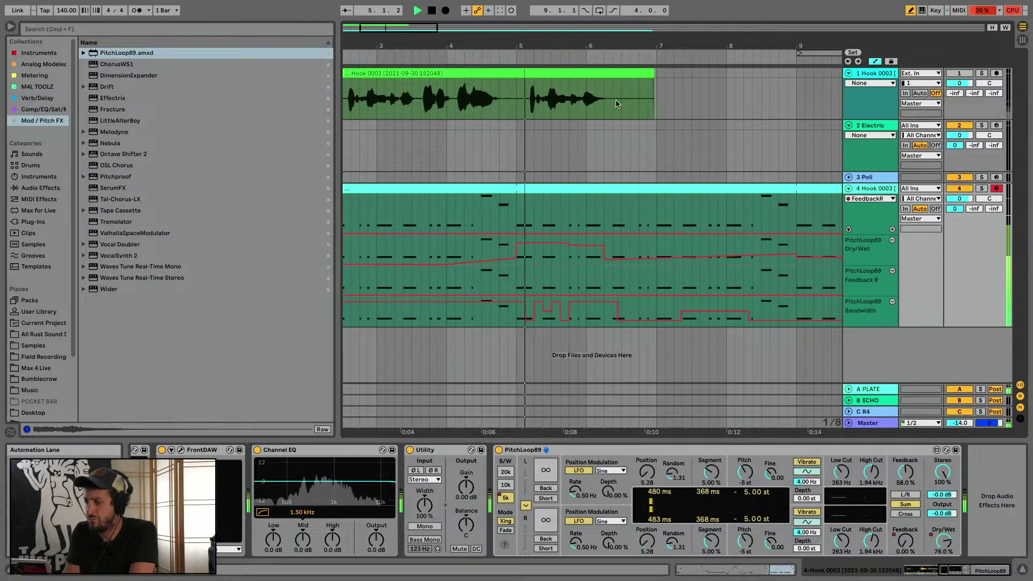
Undo the raised Dry/Wet section and the latest Bandwidth steps just after bar 5, and restart playback
{"action": "key", "text": "super+z"}
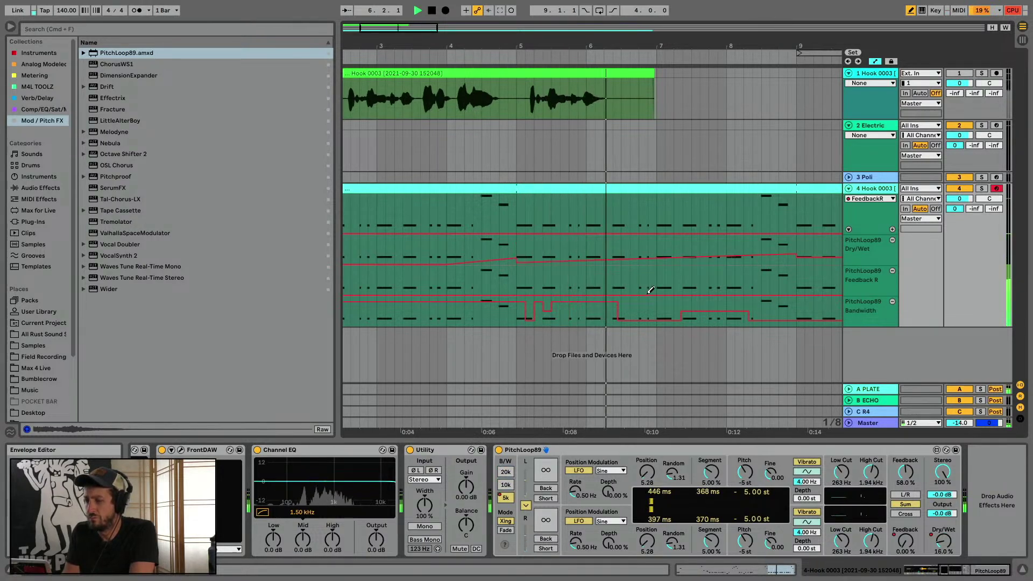
{"action": "key", "text": "super+z"}
{"action": "key", "text": "space"}
{"action": "key", "text": "space"}
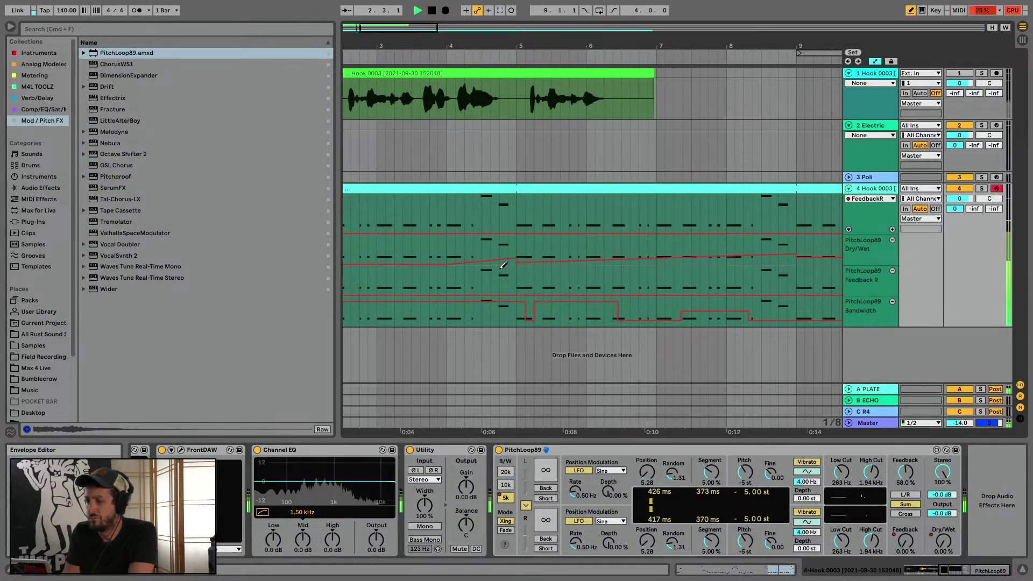
Add a short Dry/Wet automation peak at bar 5 and duplicate the Bandwidth pattern of bars 5 to 9 twice, up to bar 17
{"action": "key", "text": "b"}
{"action": "mouse_move", "coordinate": [516, 259]}
{"action": "left_mouse_down"}
{"action": "mouse_move", "coordinate": [516, 235]}
{"action": "mouse_move", "coordinate": [542, 240]}
{"action": "mouse_move", "coordinate": [542, 253]}
{"action": "mouse_move", "coordinate": [534, 236]}
{"action": "left_mouse_up"}
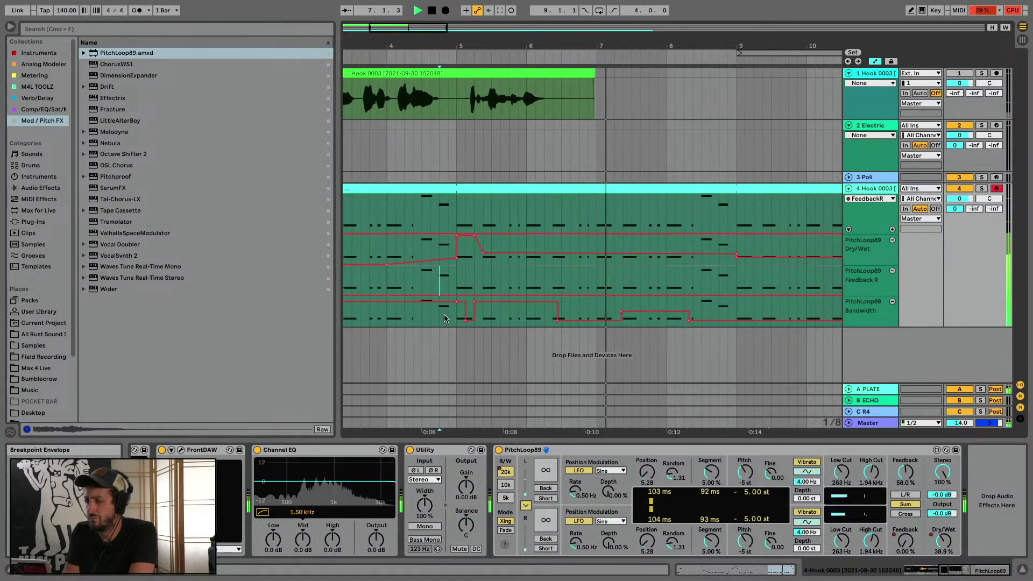
{"action": "left_click_drag", "start_coordinate": [456, 318], "coordinate": [739, 331]}
{"action": "key", "text": "ctrl+d"}
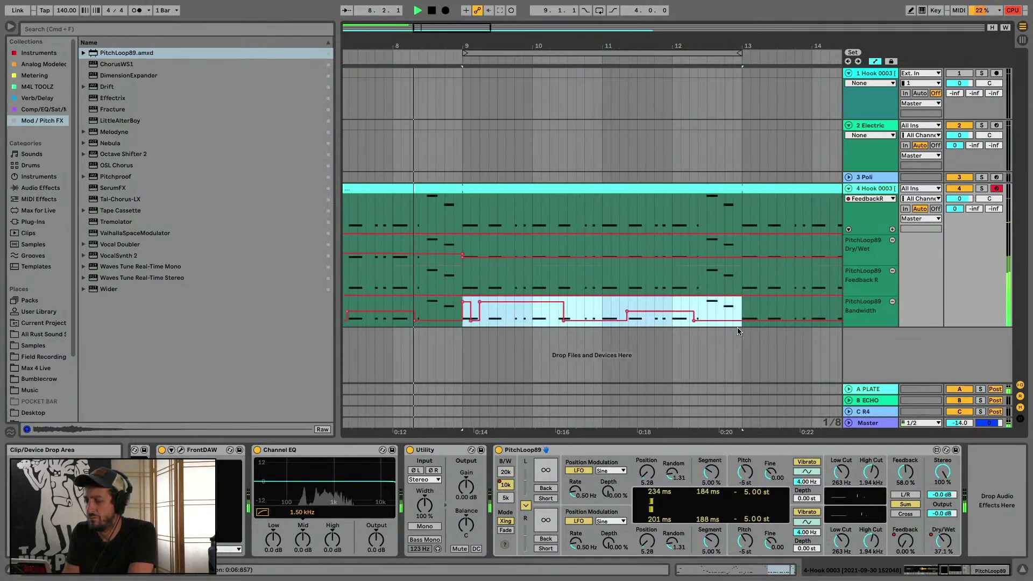
{"action": "key", "text": "ctrl+d"}
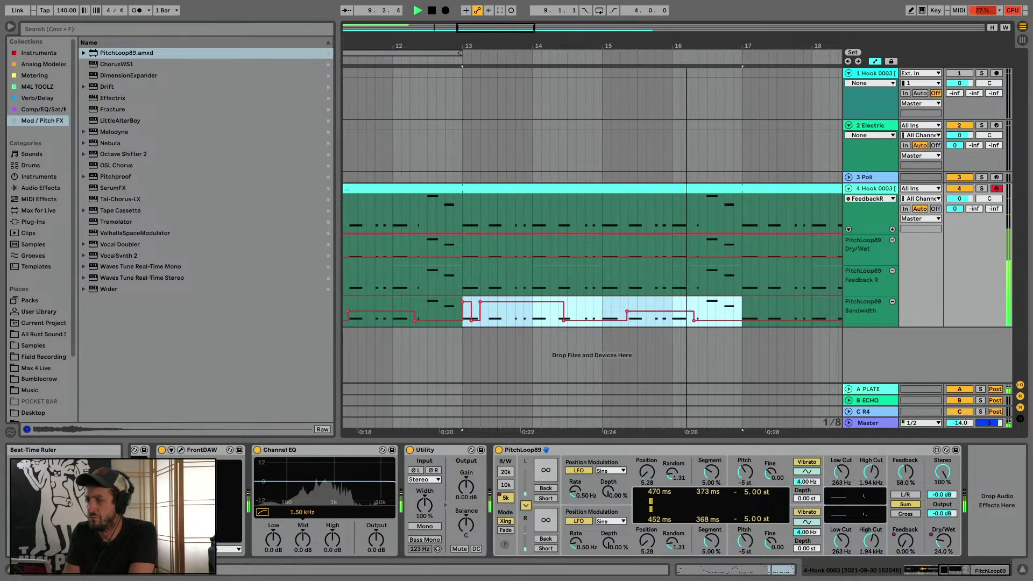
{"action": "left_click_drag", "start_coordinate": [473, 45], "coordinate": [474, 16]}
{"action": "key", "text": "space"}
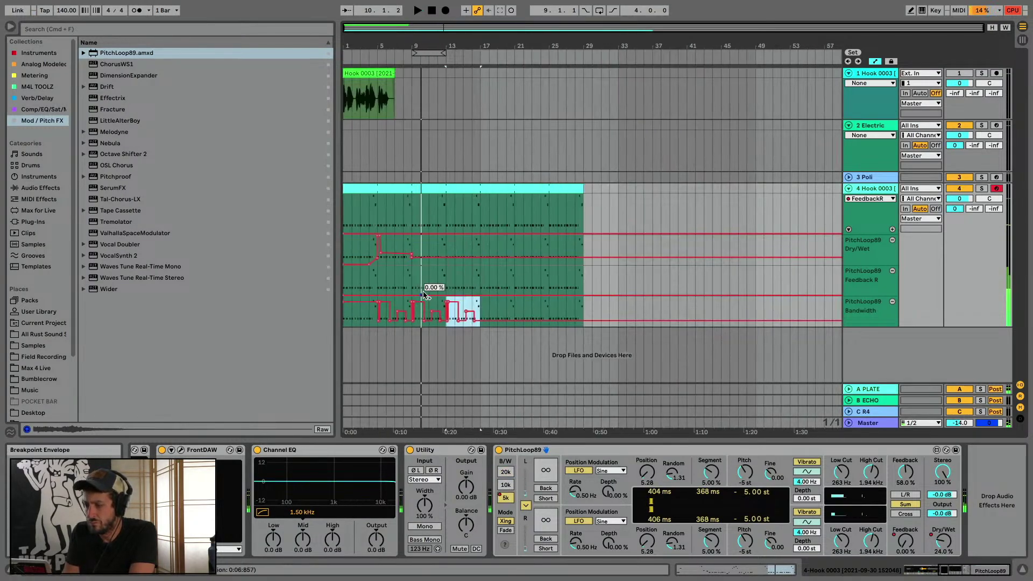
Shape the Feedback R automation with a rise to 27% between bars 10 and 12 and a peak near bar 7, playing from bar 6
{"action": "left_click", "coordinate": [421, 295]}
{"action": "left_click_drag", "start_coordinate": [438, 295], "coordinate": [438, 288]}
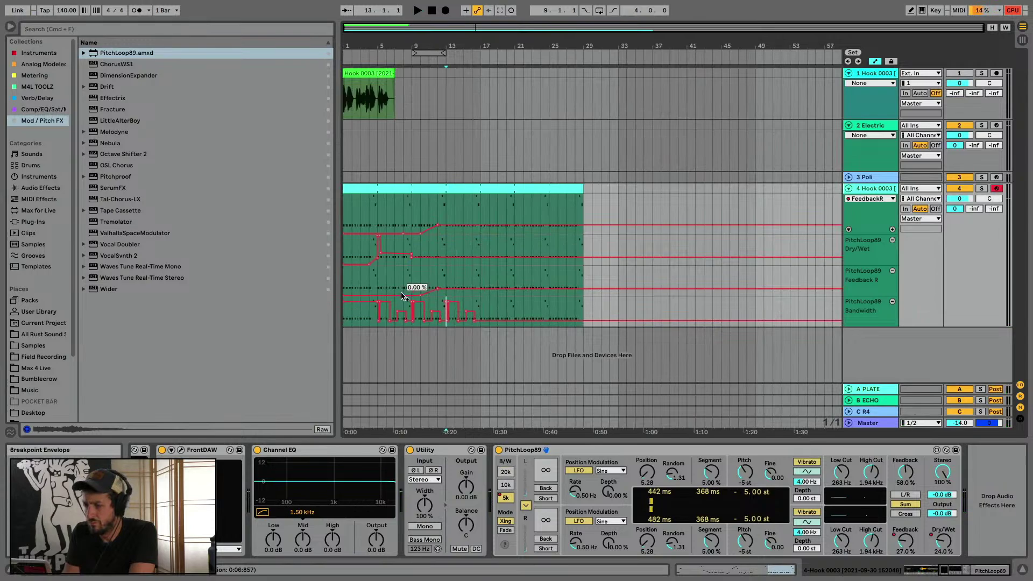
{"action": "left_click", "coordinate": [386, 280]}
{"action": "key", "text": "space"}
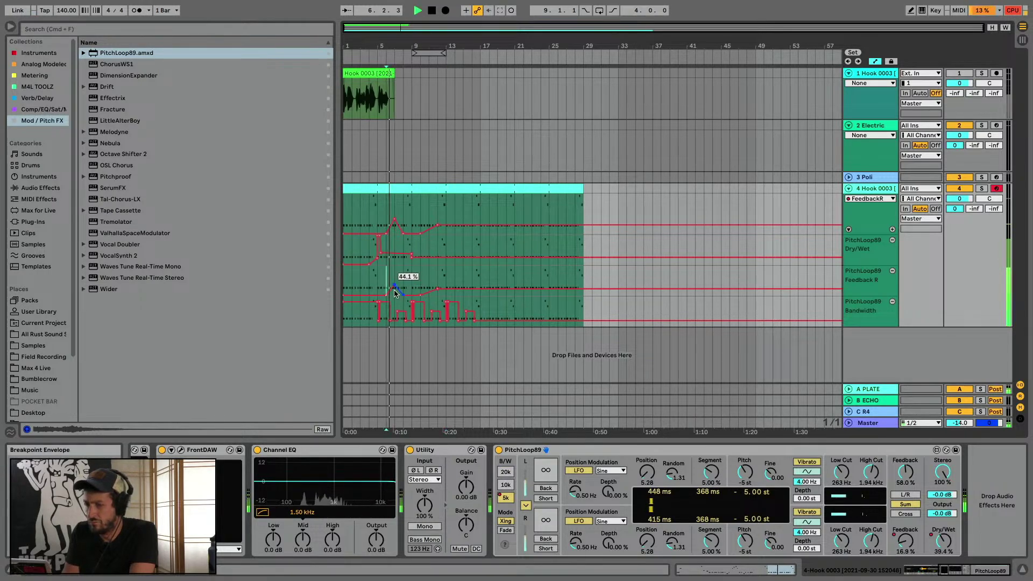
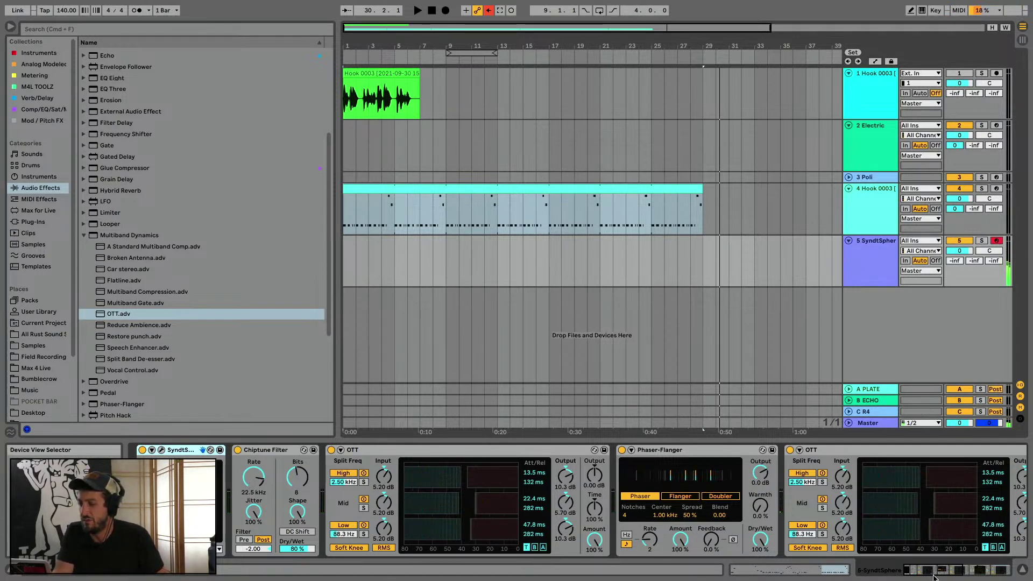
Group the SyndtSphere track's effects from Chiptune Filter through the last OTT into one Audio Effect Rack and compare the sound with it bypassed
{"action": "mouse_move", "coordinate": [942, 573]}
{"action": "left_mouse_down"}
{"action": "mouse_move", "coordinate": [987, 570]}
{"action": "mouse_move", "coordinate": [940, 568]}
{"action": "left_mouse_up"}
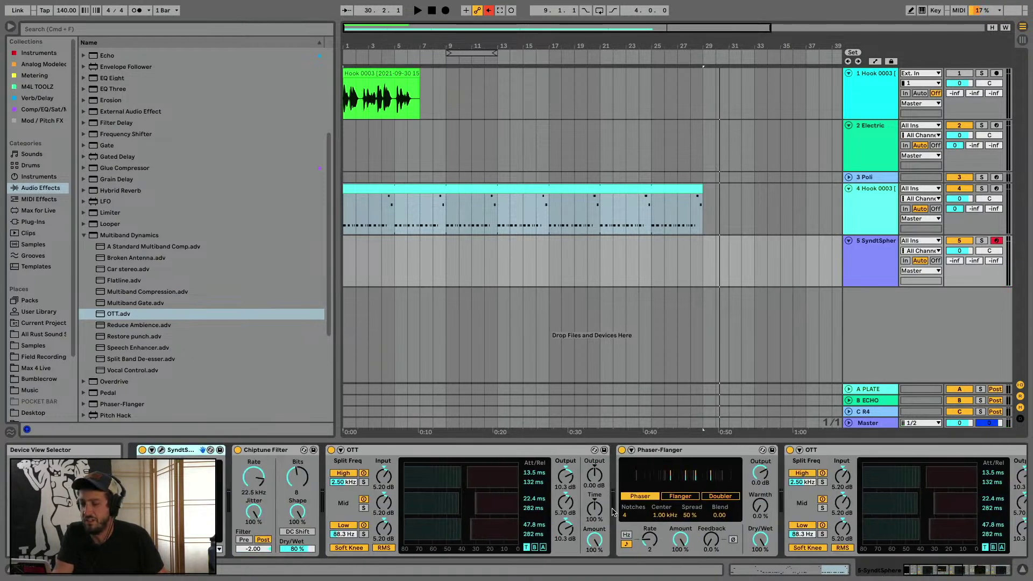
{"action": "left_click", "coordinate": [261, 450]}
{"action": "scroll", "coordinate": [260, 450], "scroll_direction": "right", "scroll_amount": 10}
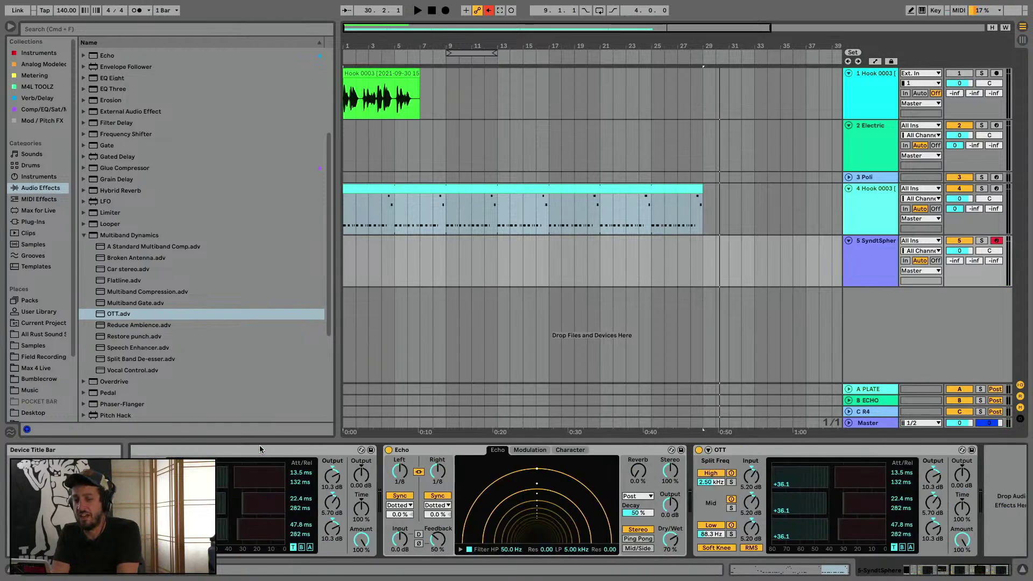
{"action": "left_click", "coordinate": [717, 452], "text": "shift"}
{"action": "scroll", "coordinate": [717, 455], "scroll_direction": "left", "scroll_amount": 10}
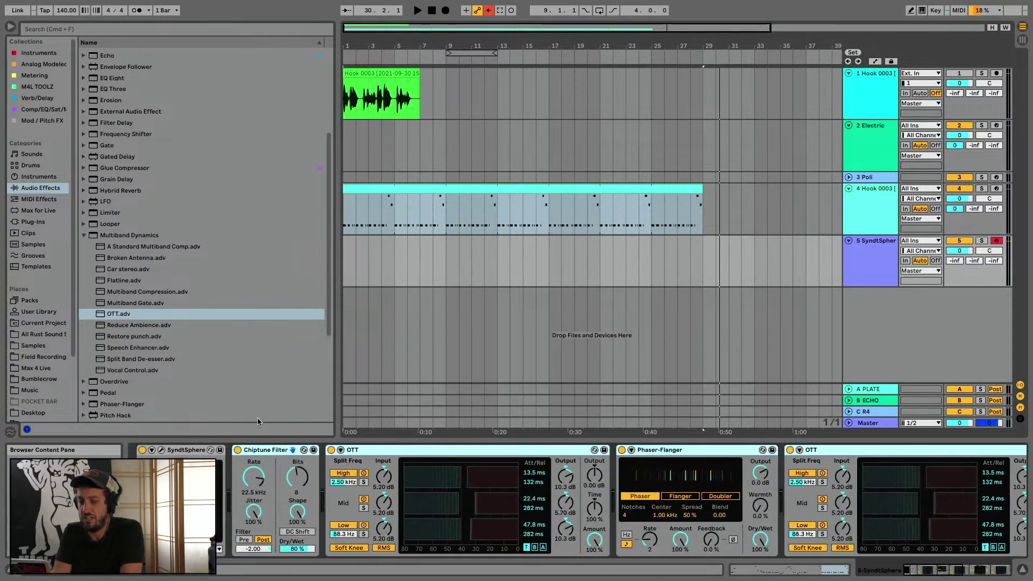
{"action": "key", "text": "ctrl+g"}
{"action": "left_click", "coordinate": [238, 450]}
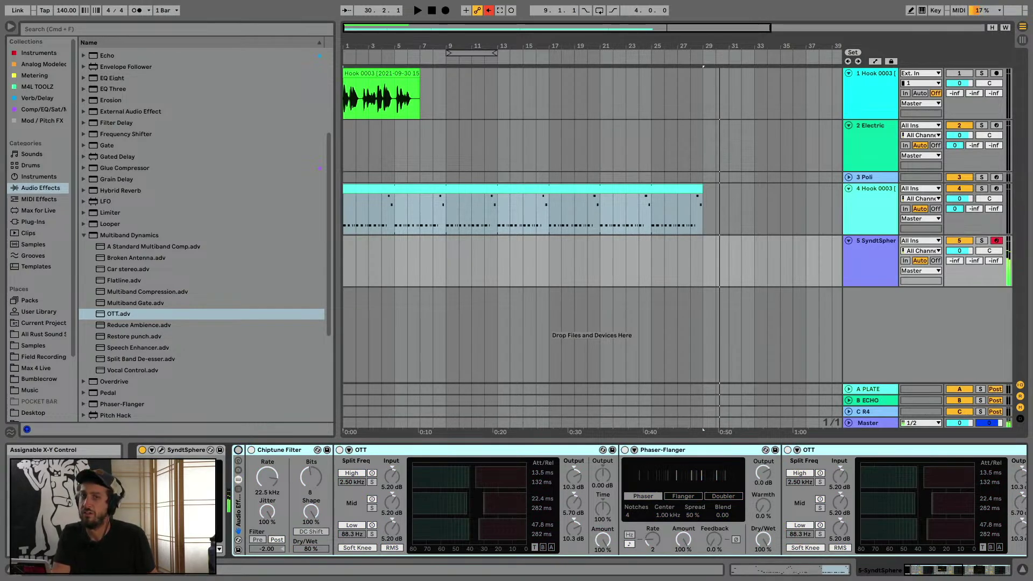
{"action": "left_click", "coordinate": [238, 451]}
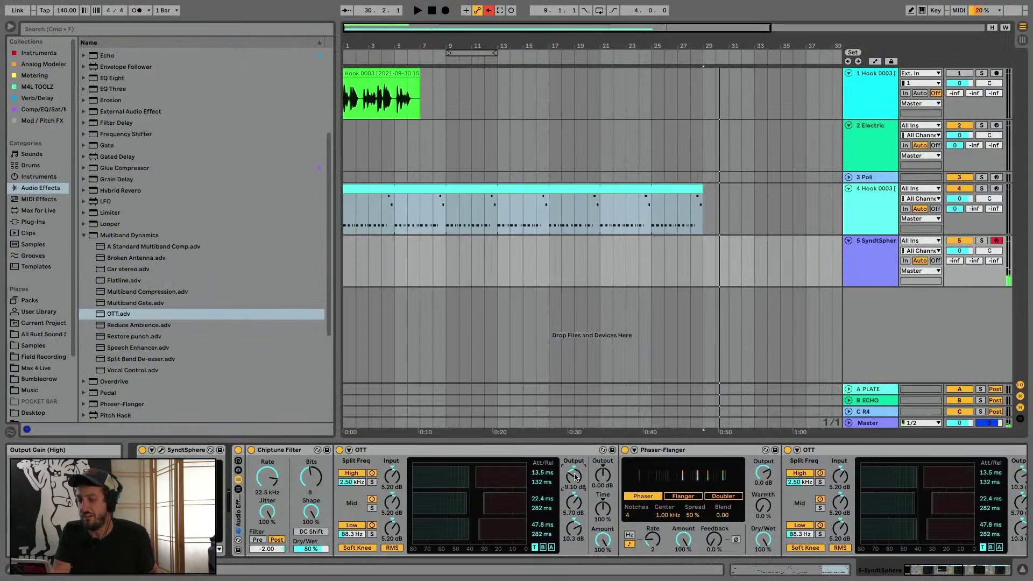
Turn off the low band in all three OTT devices of the SyndtSphere effect rack
{"action": "scroll", "coordinate": [574, 476], "scroll_direction": "right", "scroll_amount": 10}
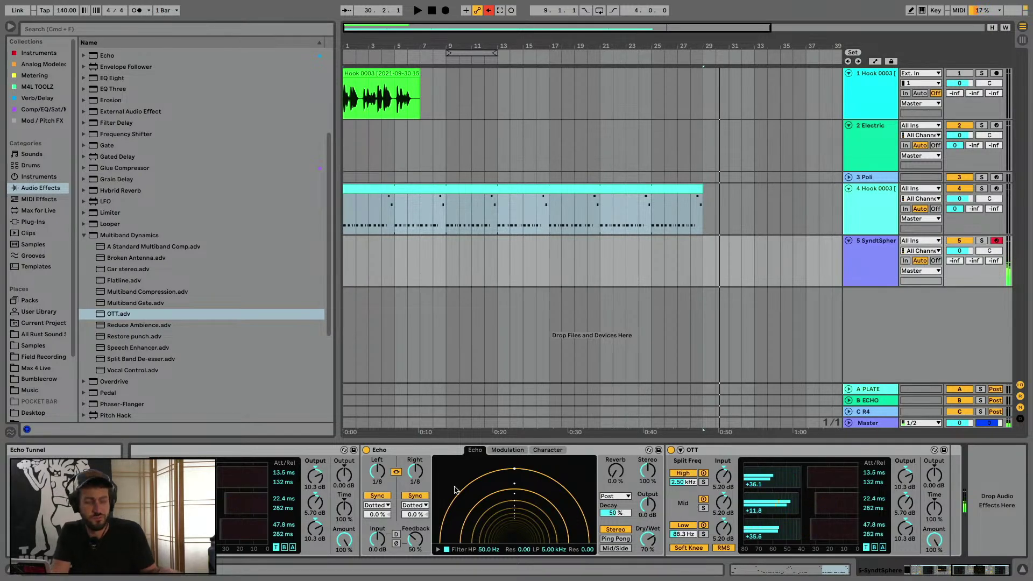
{"action": "scroll", "coordinate": [454, 490], "scroll_direction": "left", "scroll_amount": 10}
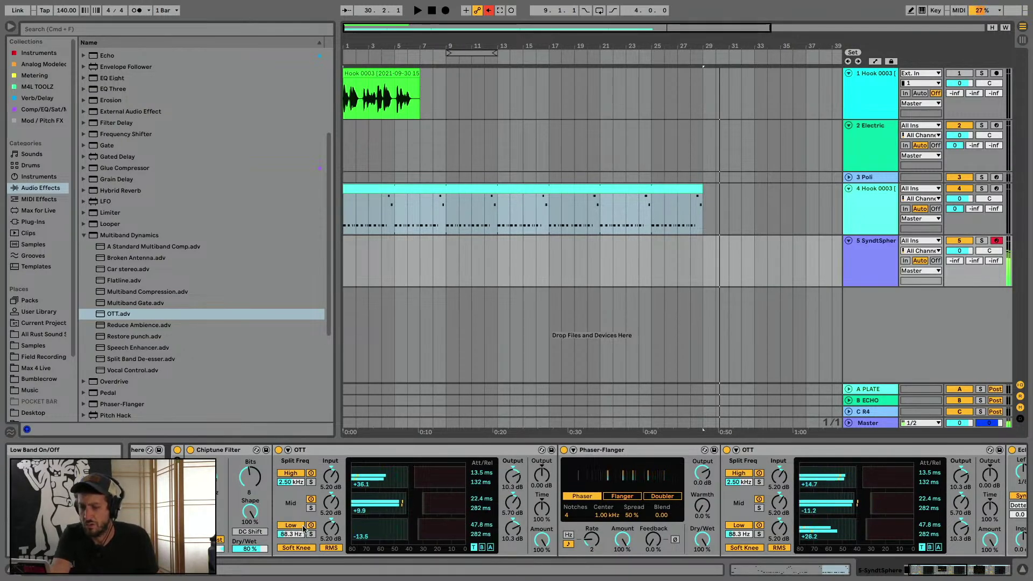
{"action": "scroll", "coordinate": [399, 503], "scroll_direction": "right", "scroll_amount": 3}
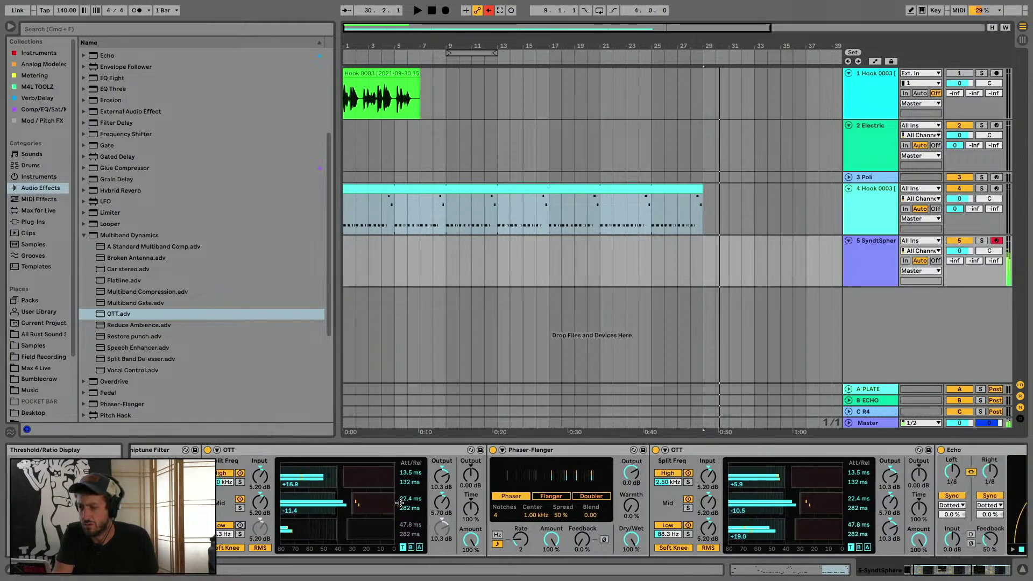
{"action": "scroll", "coordinate": [399, 503], "scroll_direction": "right", "scroll_amount": 4}
{"action": "scroll", "coordinate": [646, 523], "scroll_direction": "right", "scroll_amount": 15}
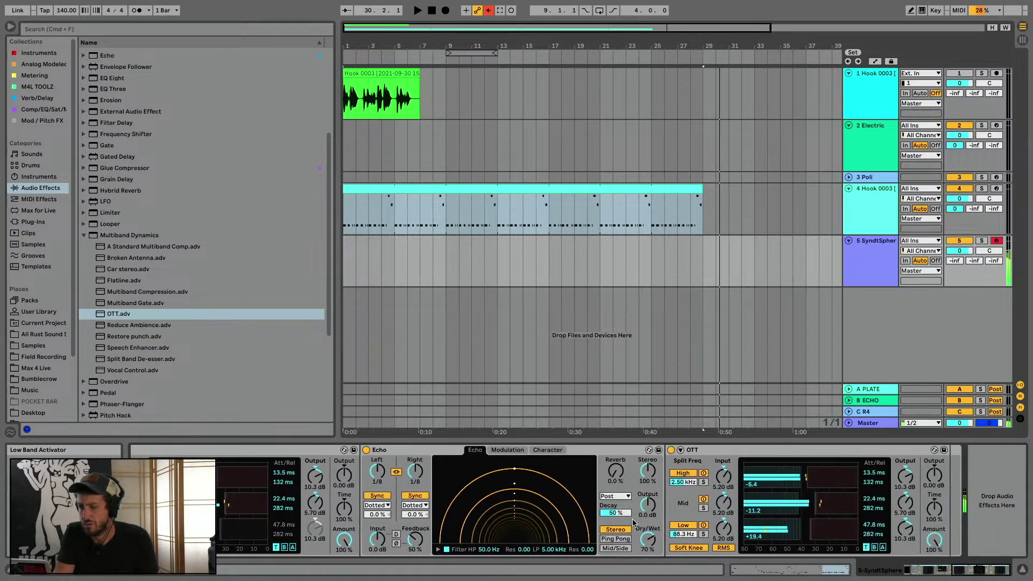
{"action": "left_click", "coordinate": [703, 526]}
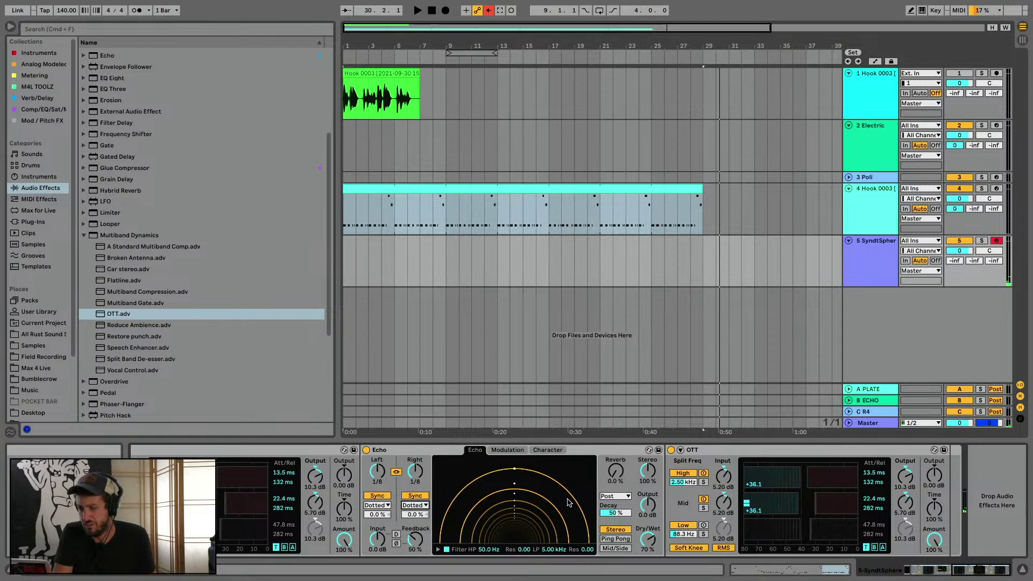
Set Echo's Reverb to 36%, Dry/Wet to 45%, and its modulation to unsynced 0.01 Hz, 125° phase and 67% delay modulation
{"action": "left_click_drag", "start_coordinate": [615, 472], "coordinate": [616, 455]}
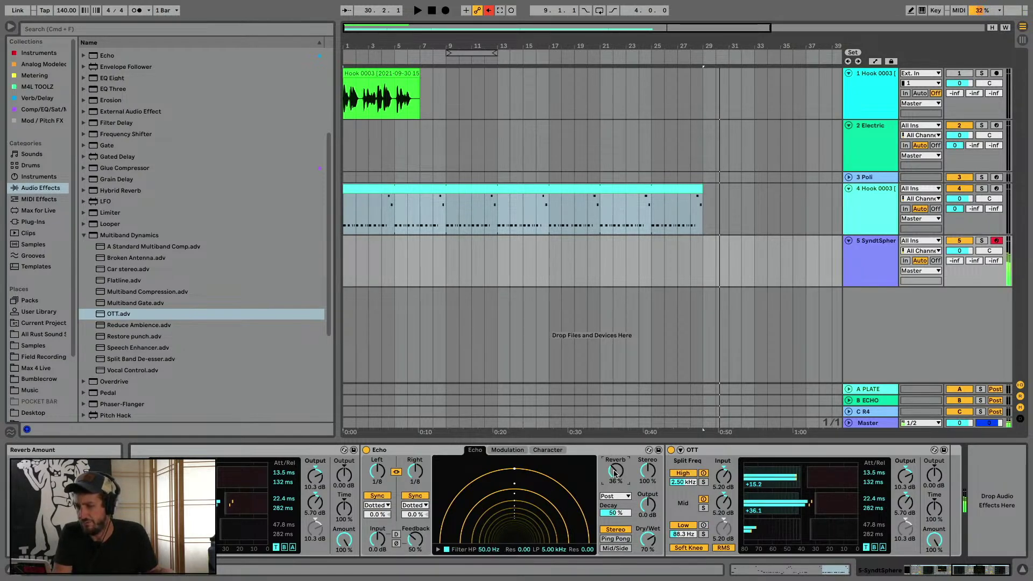
{"action": "left_click", "coordinate": [505, 452]}
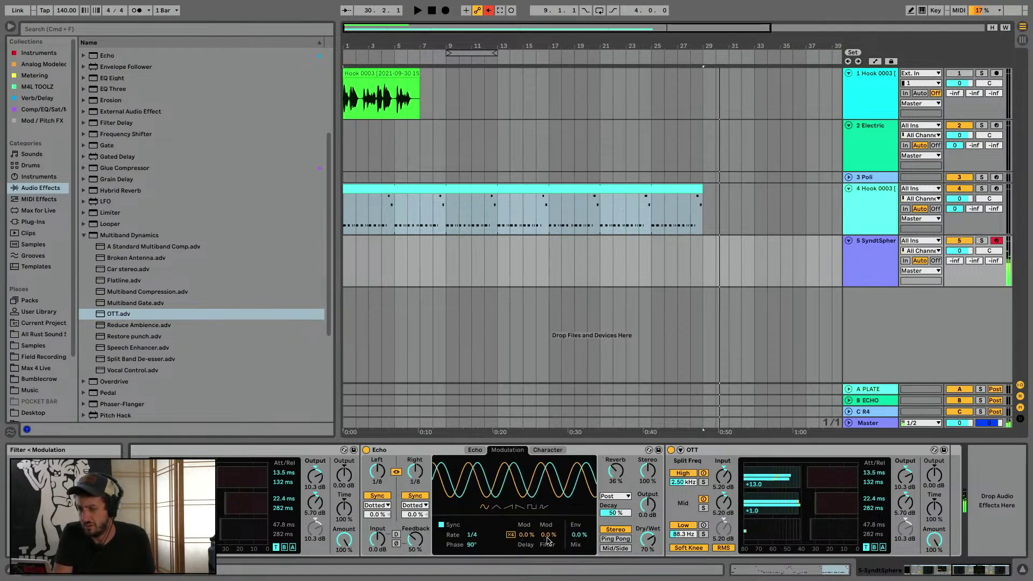
{"action": "left_click", "coordinate": [442, 524]}
{"action": "mouse_move", "coordinate": [472, 544]}
{"action": "left_mouse_down"}
{"action": "mouse_move", "coordinate": [474, 535]}
{"action": "mouse_move", "coordinate": [475, 548]}
{"action": "left_mouse_up"}
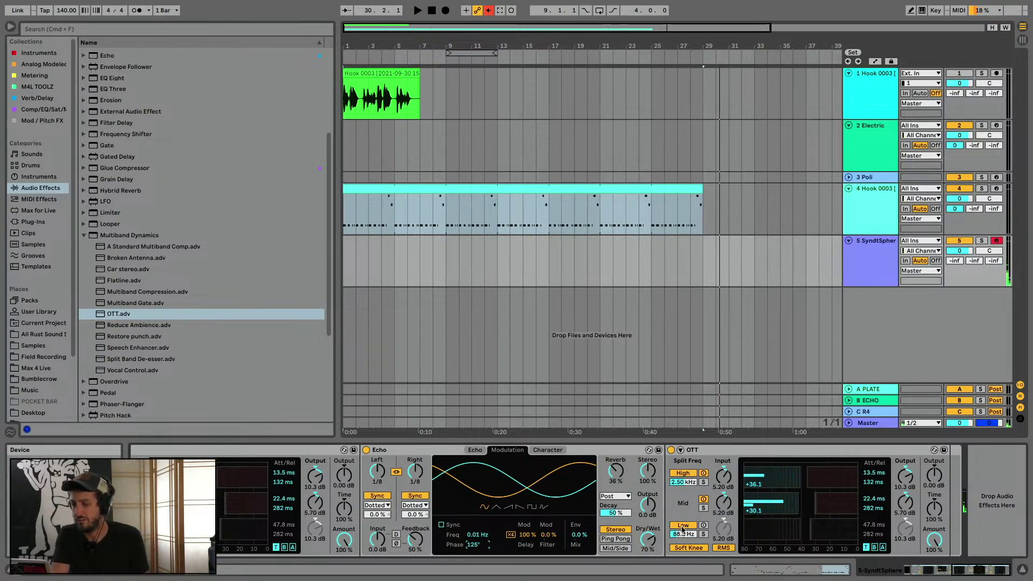
{"action": "left_click_drag", "start_coordinate": [647, 540], "coordinate": [648, 547]}
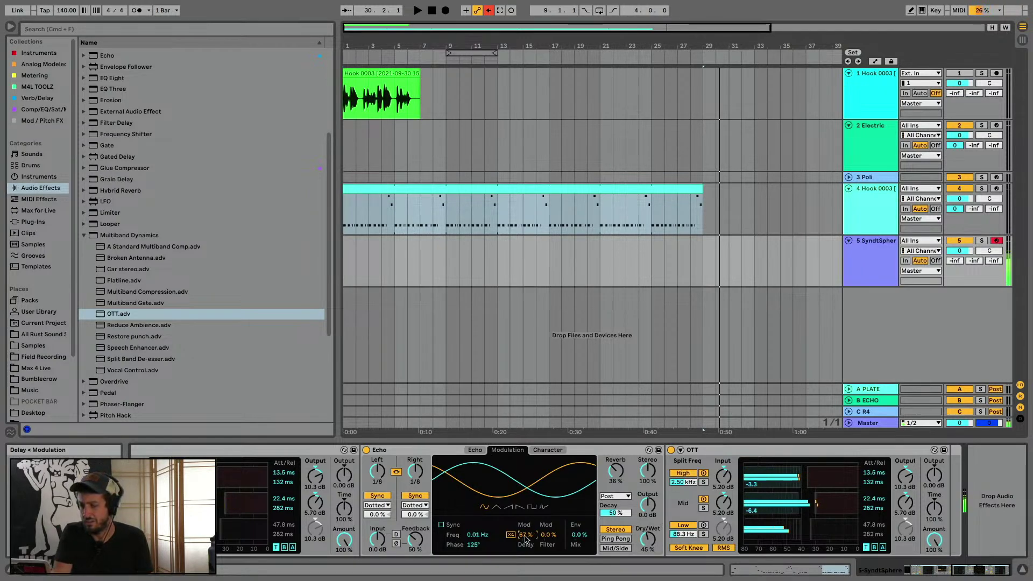
Play the arrangement briefly and review the PitchLoop89 automation lanes of the track 4 clip
{"action": "key", "text": "space"}
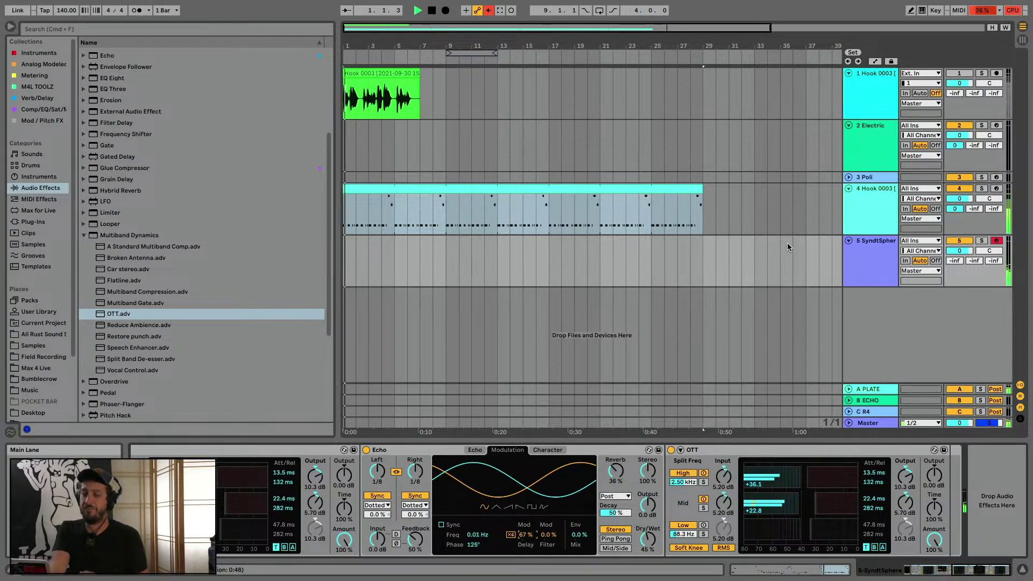
{"action": "key", "text": "a"}
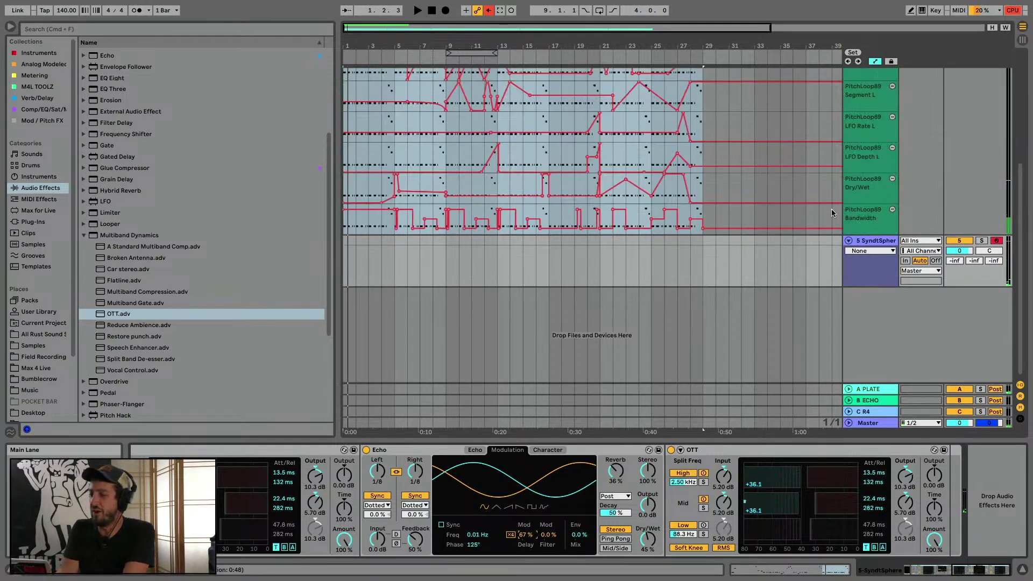
{"action": "scroll", "coordinate": [369, 169], "scroll_direction": "up", "scroll_amount": 3}
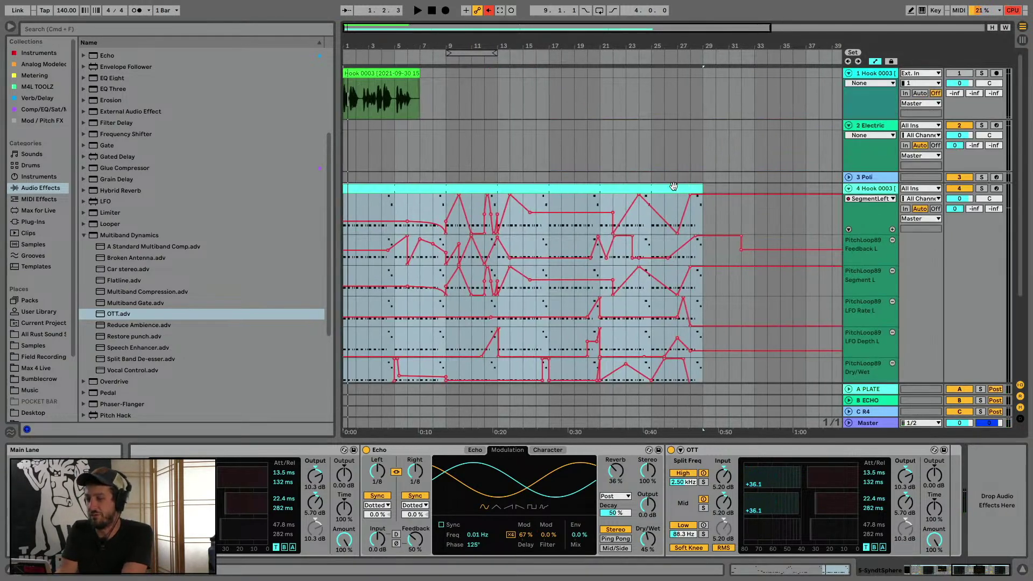
{"action": "left_click", "coordinate": [370, 189]}
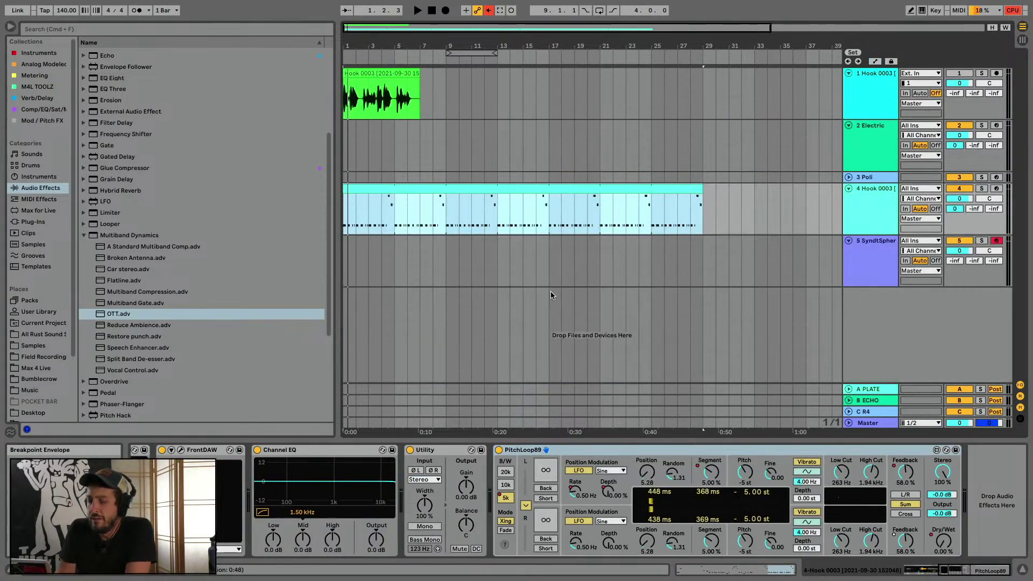
{"action": "key", "text": "a"}
Create a new track with an empty Drum Rack below the SyndtSphere track
{"action": "left_click", "coordinate": [29, 155]}
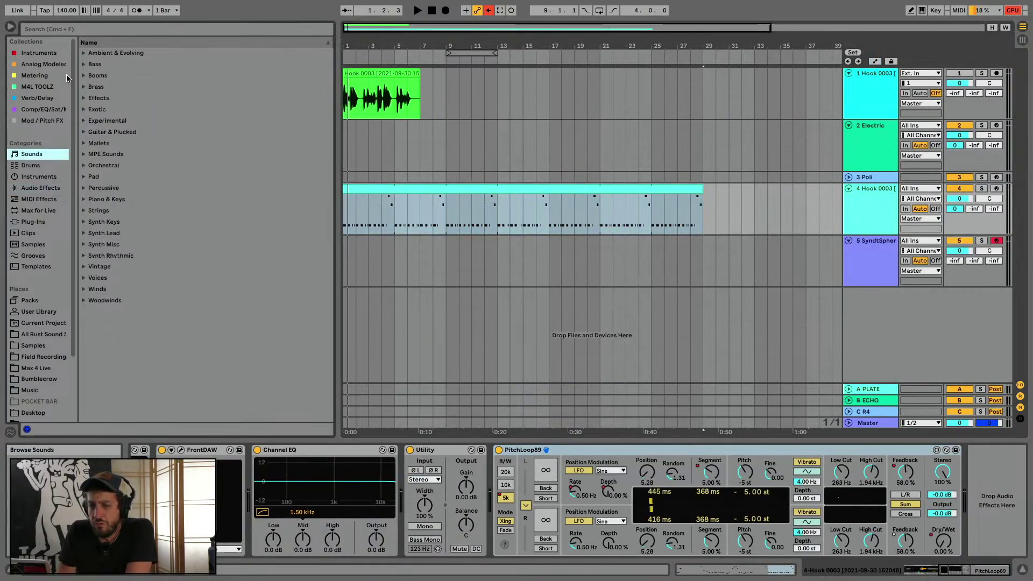
{"action": "left_click", "coordinate": [30, 165]}
{"action": "left_click_drag", "start_coordinate": [115, 64], "coordinate": [479, 311]}
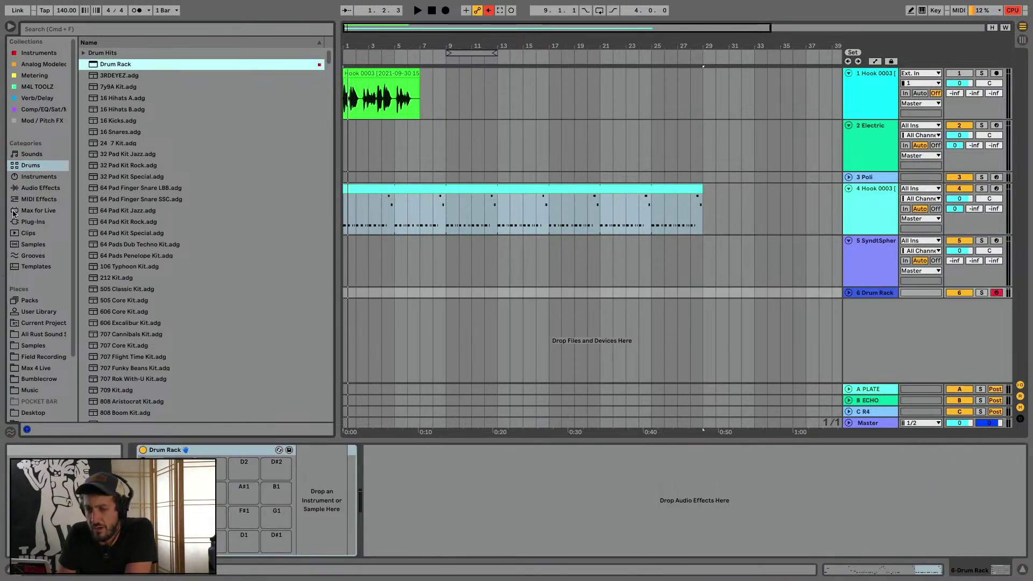
Load the Drum Synth DS Kick onto the Drum Rack's lowest pad
{"action": "left_click", "coordinate": [43, 187]}
{"action": "left_click", "coordinate": [44, 177]}
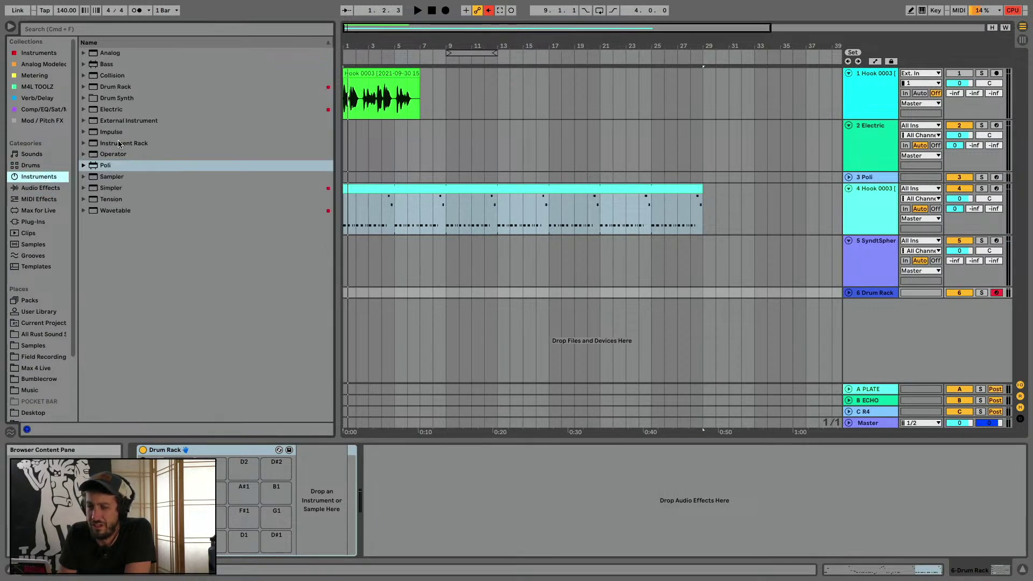
{"action": "left_click", "coordinate": [83, 100]}
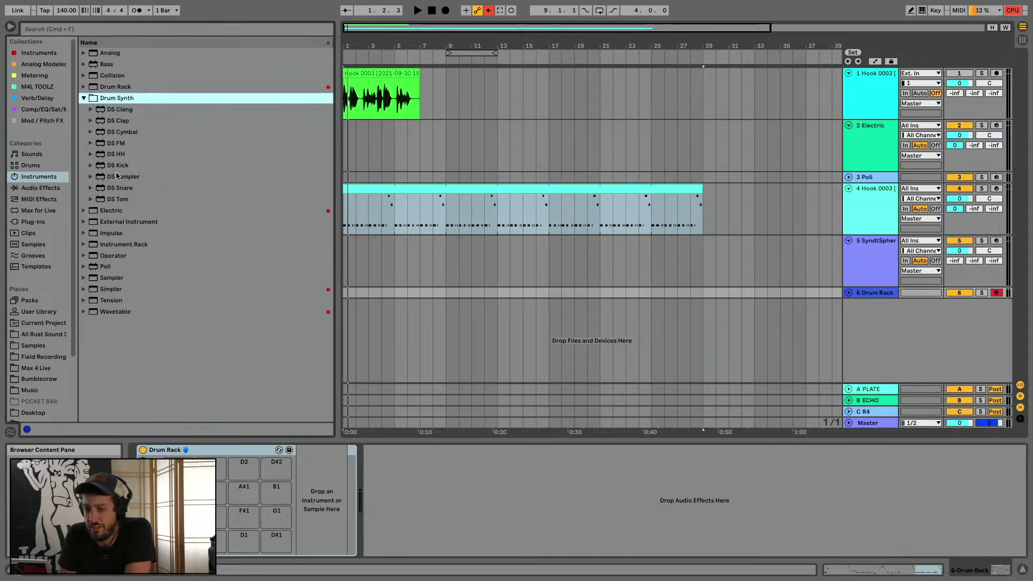
{"action": "left_click", "coordinate": [114, 166]}
{"action": "left_click_drag", "start_coordinate": [115, 166], "coordinate": [178, 541]}
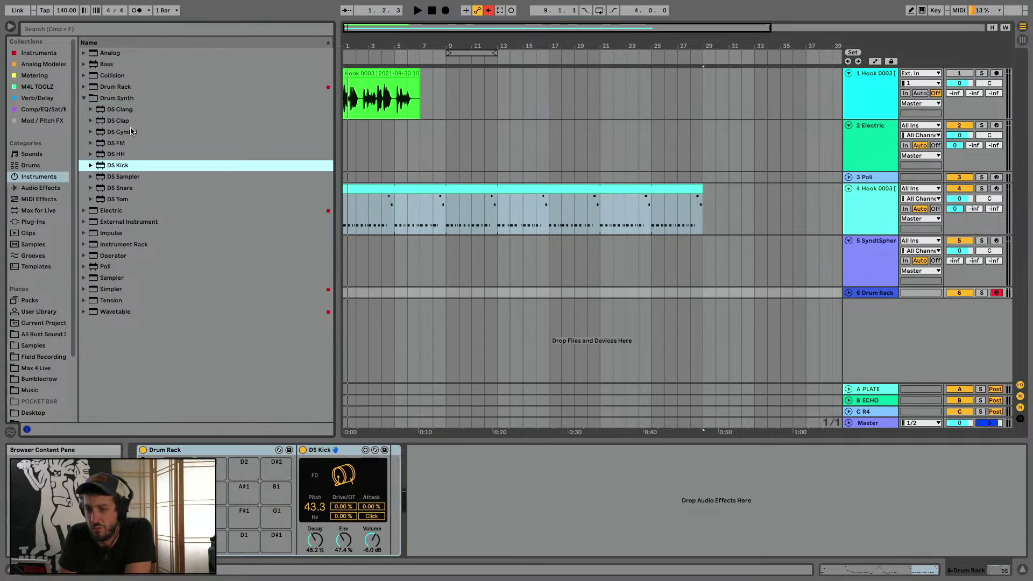
Load DS Cymbal onto the Drum Rack's F#1 and G1 pads and DS Clap onto D#1
{"action": "left_click_drag", "start_coordinate": [119, 132], "coordinate": [240, 511]}
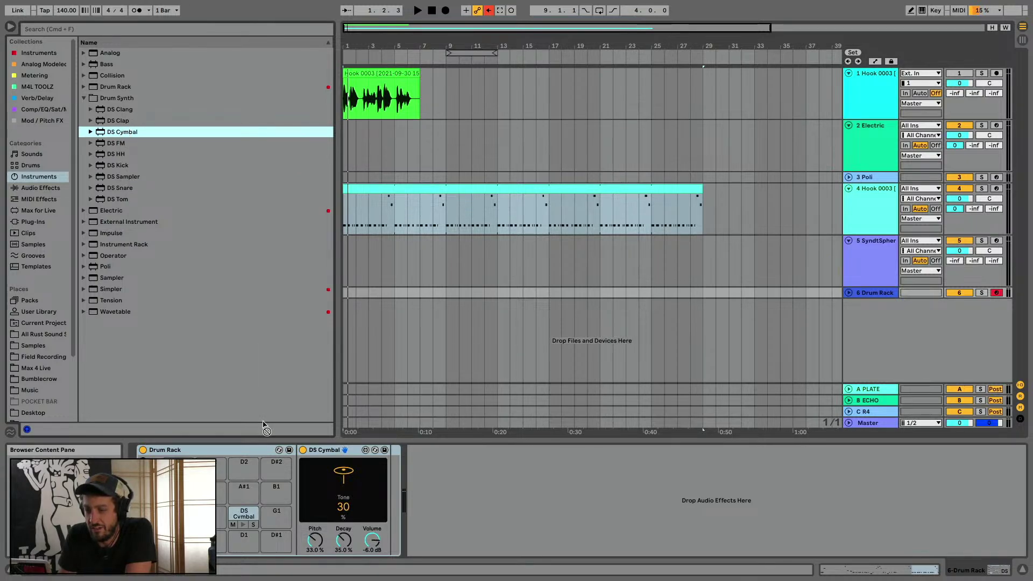
{"action": "left_click_drag", "start_coordinate": [264, 425], "coordinate": [276, 515]}
{"action": "left_click_drag", "start_coordinate": [114, 118], "coordinate": [276, 541]}
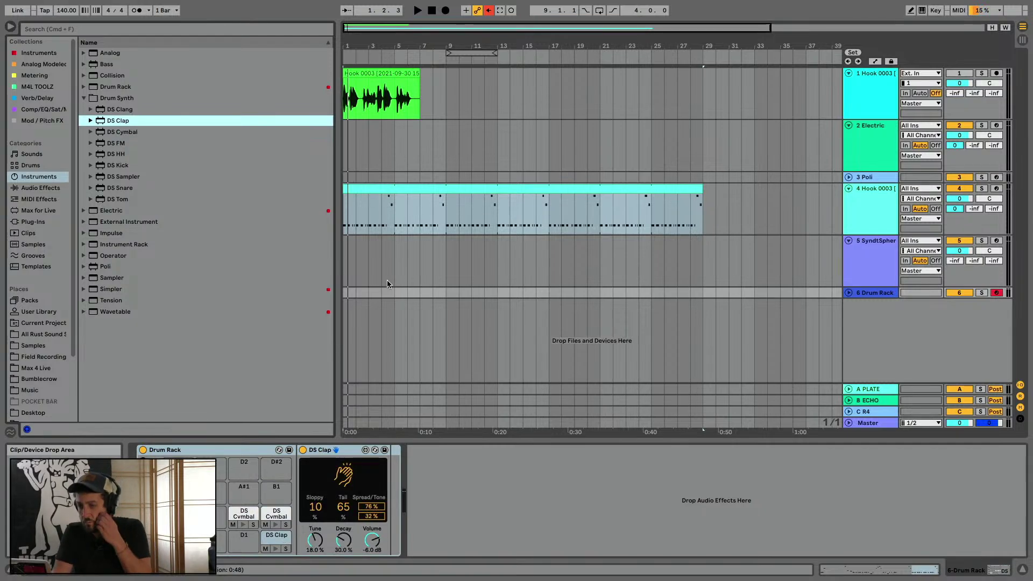
Insert an empty one-bar MIDI clip at bar 1 of the Drum Rack track
{"action": "left_click", "coordinate": [348, 294]}
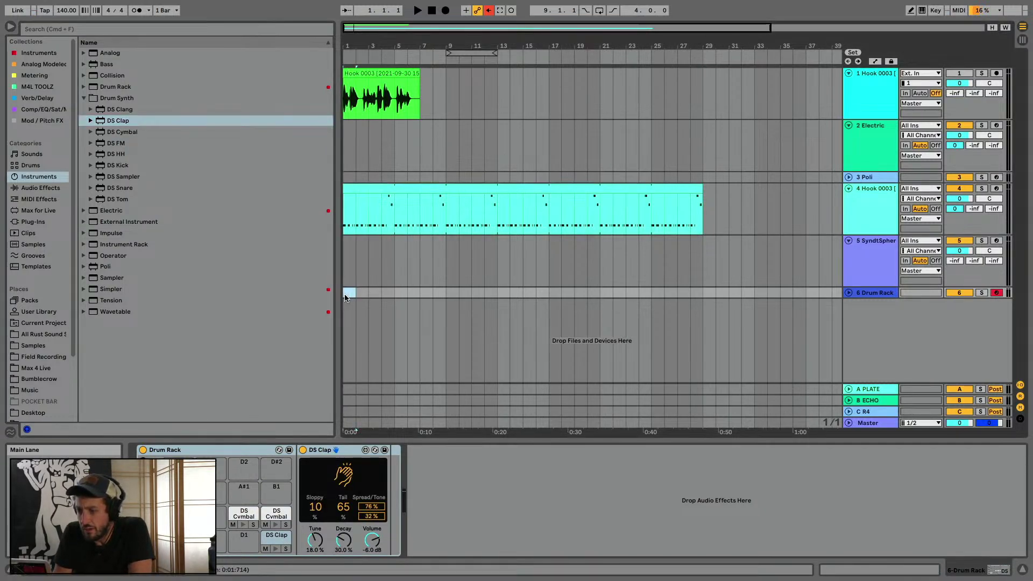
{"action": "right_click", "coordinate": [345, 297]}
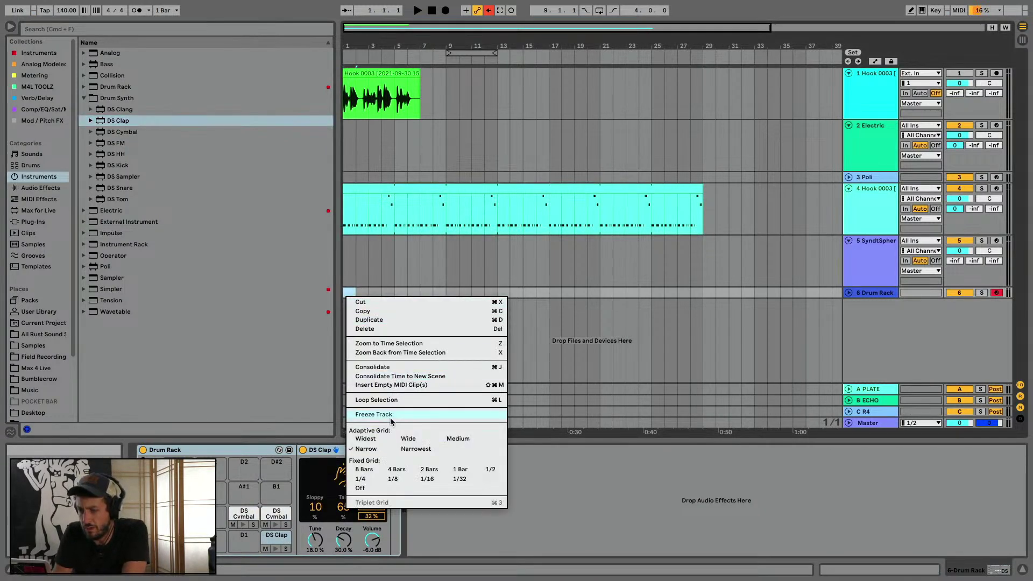
{"action": "left_click", "coordinate": [395, 385]}
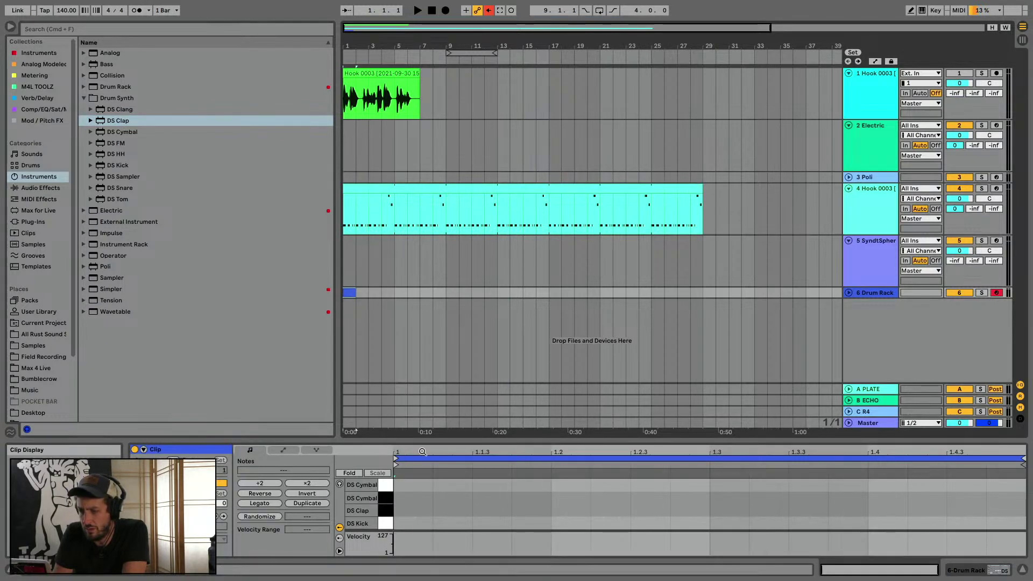
Draw sixteenth-note DS Kick hits on beats 1, 2 and 3 of the Drum Rack clip
{"action": "left_click_drag", "start_coordinate": [425, 441], "coordinate": [422, 304]}
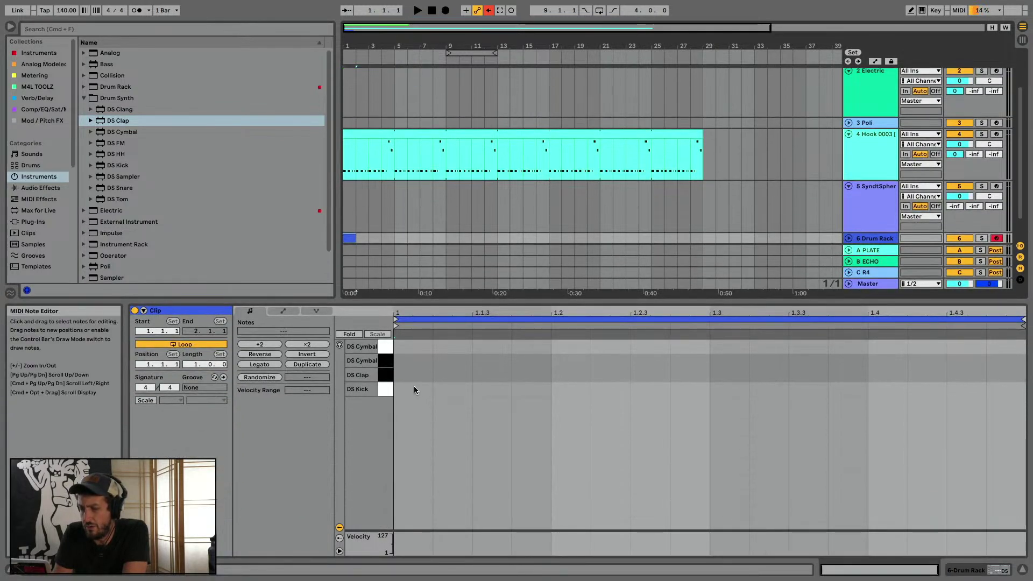
{"action": "key", "text": "b"}
{"action": "left_click", "coordinate": [418, 389]}
{"action": "left_click", "coordinate": [571, 389]}
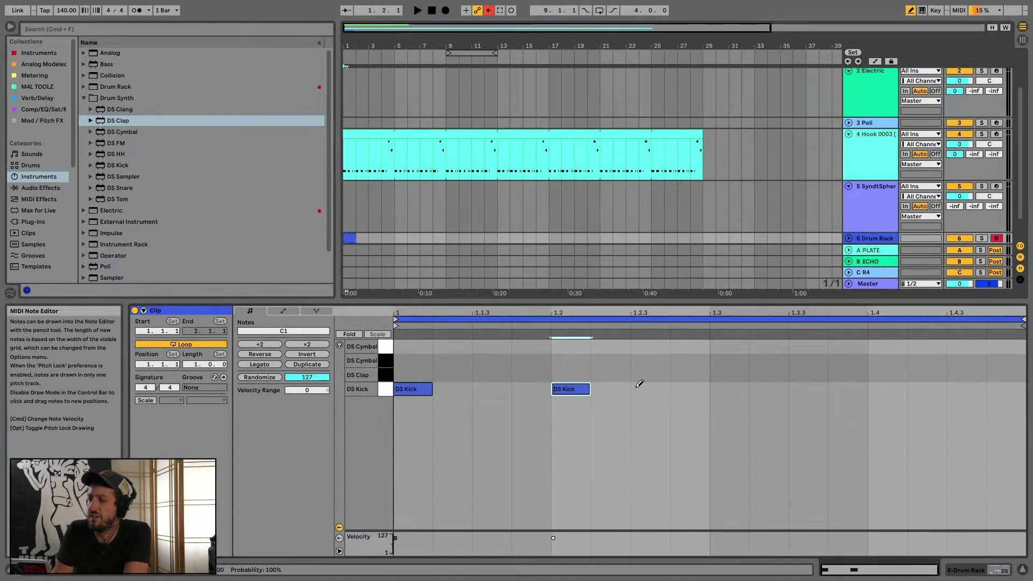
{"action": "left_click", "coordinate": [720, 389]}
Draw DS Clap hits on all four beats of the clip and a DS Kick hit on beat 4
{"action": "left_click", "coordinate": [888, 375]}
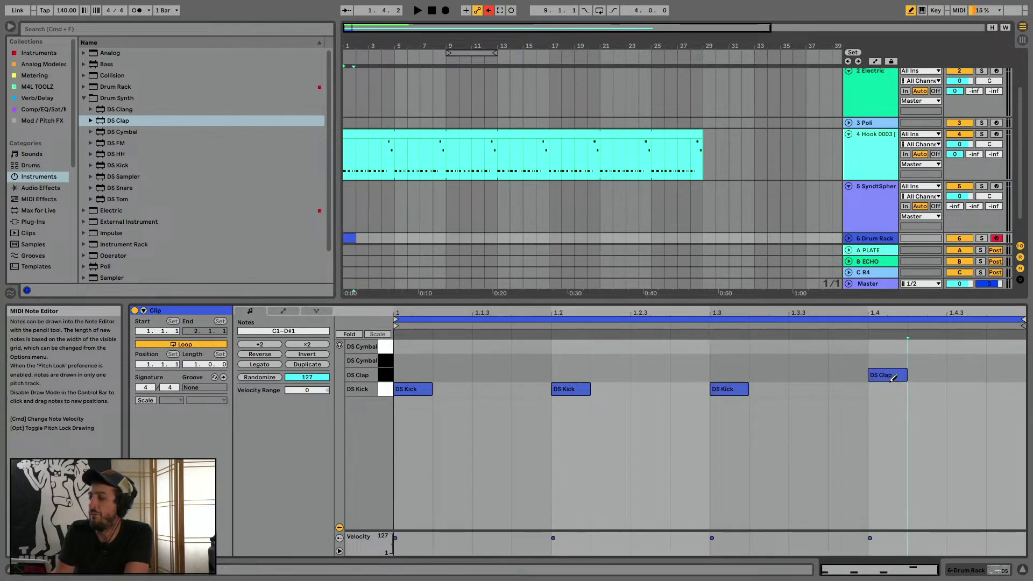
{"action": "left_click", "coordinate": [886, 374]}
{"action": "left_click", "coordinate": [409, 374]}
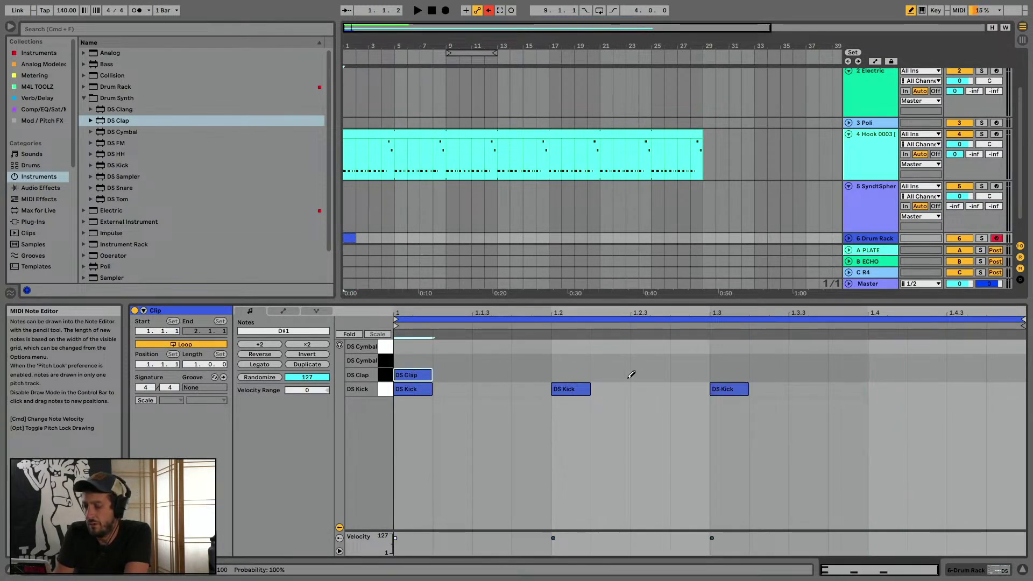
{"action": "left_click", "coordinate": [579, 375]}
{"action": "left_click", "coordinate": [740, 374]}
{"action": "left_click", "coordinate": [888, 374]}
{"action": "left_click", "coordinate": [886, 389]}
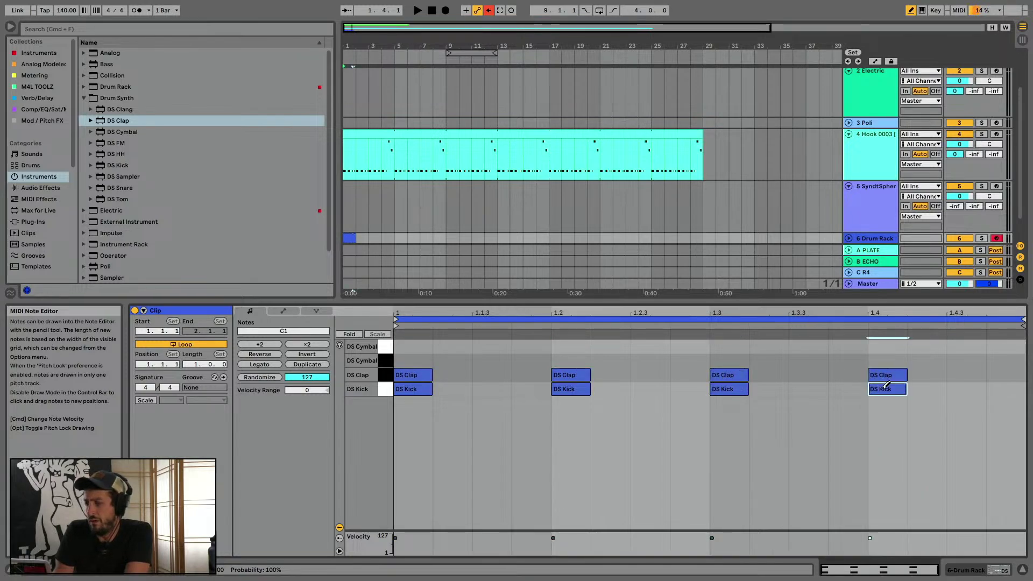
Extend the looping Drum Rack clip to bar 29, matching the end of the track 4 Hook clip
{"action": "key", "text": "space"}
{"action": "key", "text": "space"}
{"action": "scroll", "coordinate": [359, 233], "scroll_direction": "down", "scroll_amount": 1}
{"action": "key", "text": "Delete"}
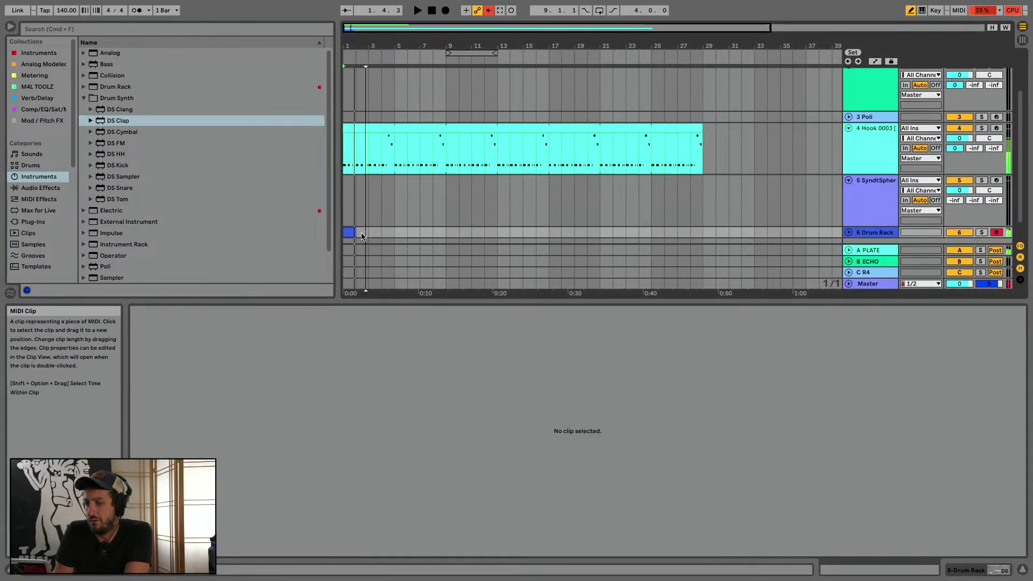
{"action": "key", "text": "super+z"}
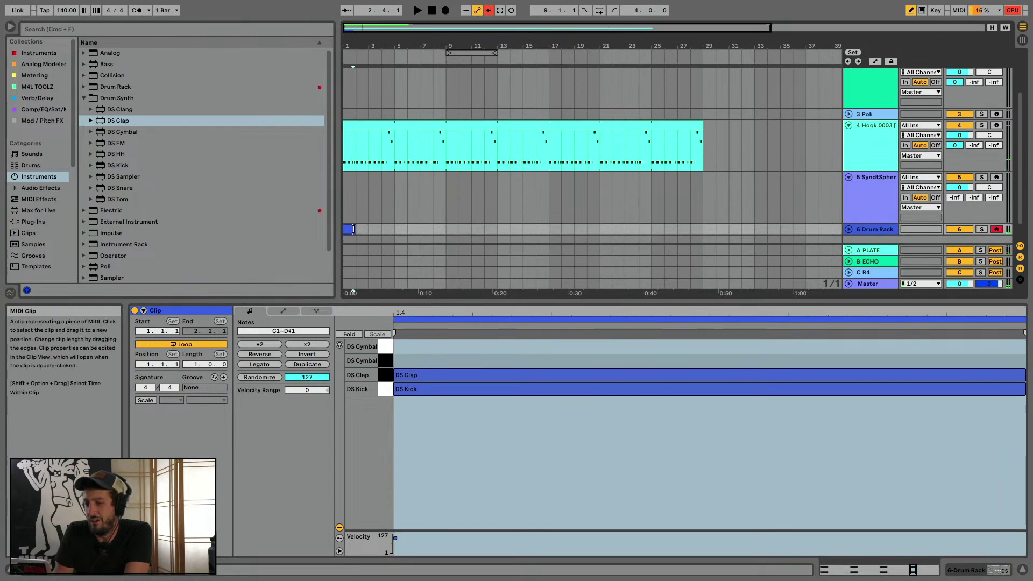
{"action": "left_click_drag", "start_coordinate": [354, 230], "coordinate": [695, 224]}
During playback, set the DS Kick's Pitch to 48.3 Hz, Drive to 26.8% and Env to 60%
{"action": "key", "text": "space"}
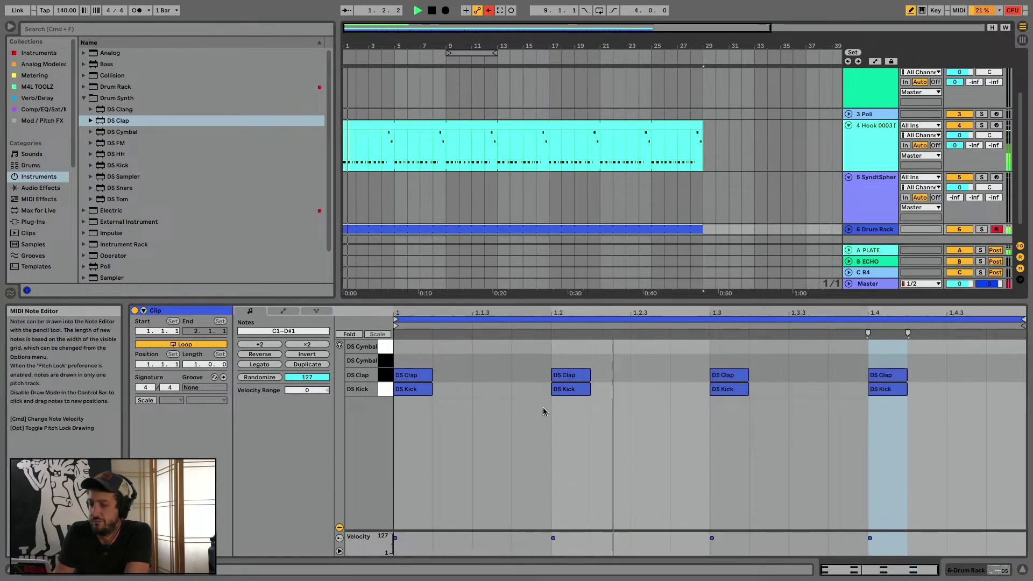
{"action": "key", "text": "shift+Tab"}
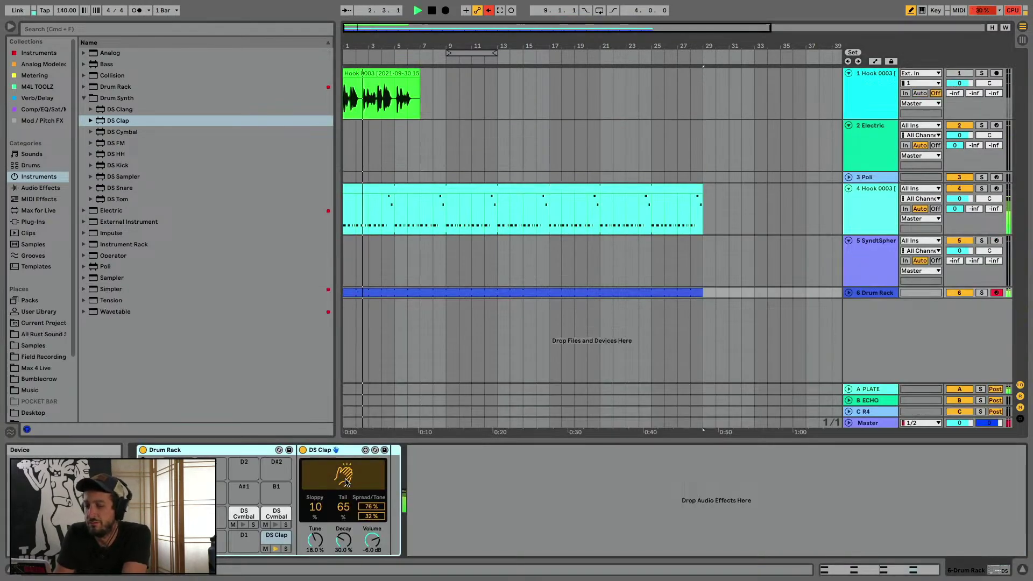
{"action": "left_click", "coordinate": [179, 538]}
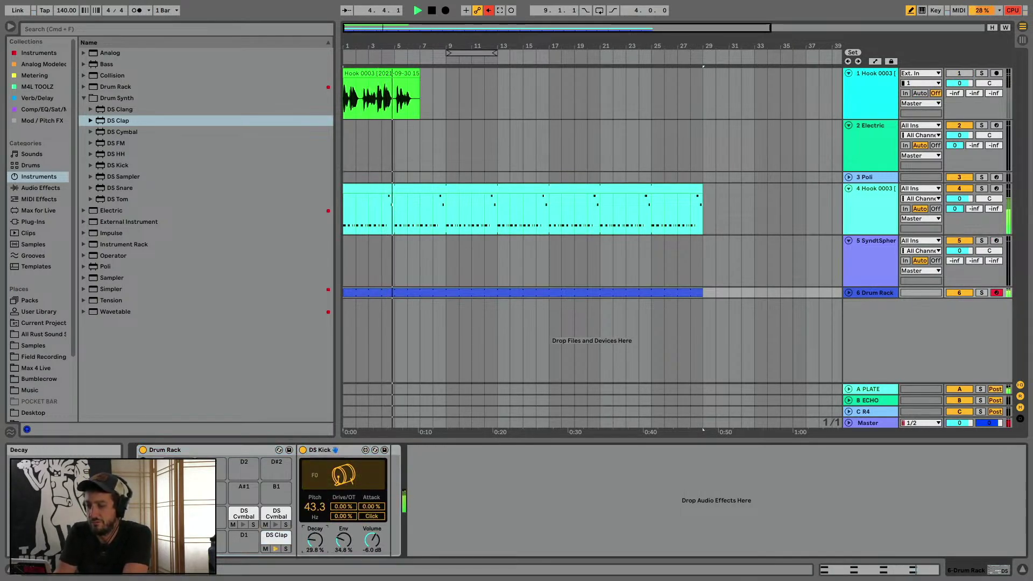
{"action": "left_click_drag", "start_coordinate": [315, 539], "coordinate": [314, 560]}
{"action": "left_click_drag", "start_coordinate": [316, 508], "coordinate": [344, 493]}
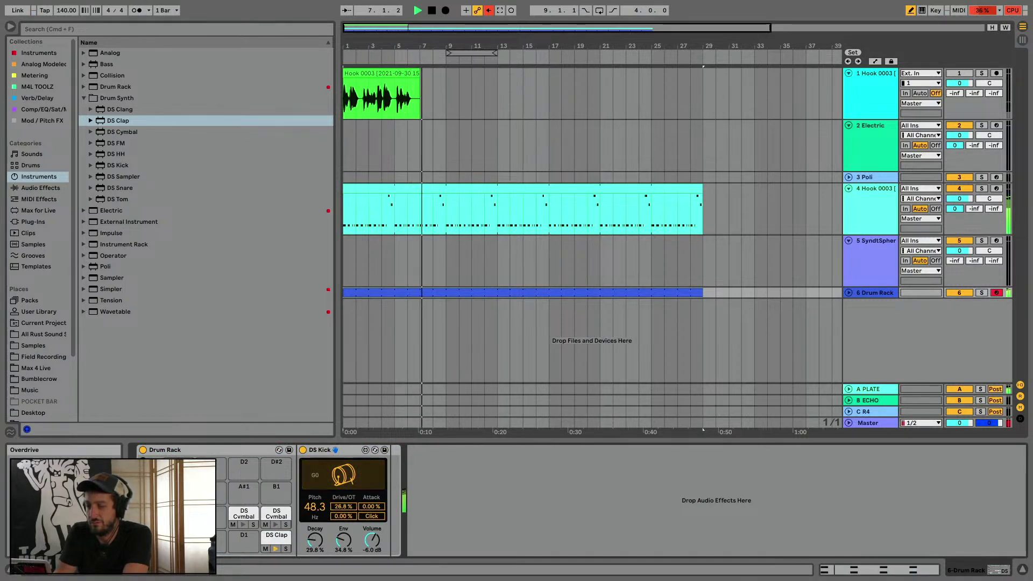
{"action": "left_click_drag", "start_coordinate": [344, 539], "coordinate": [343, 526]}
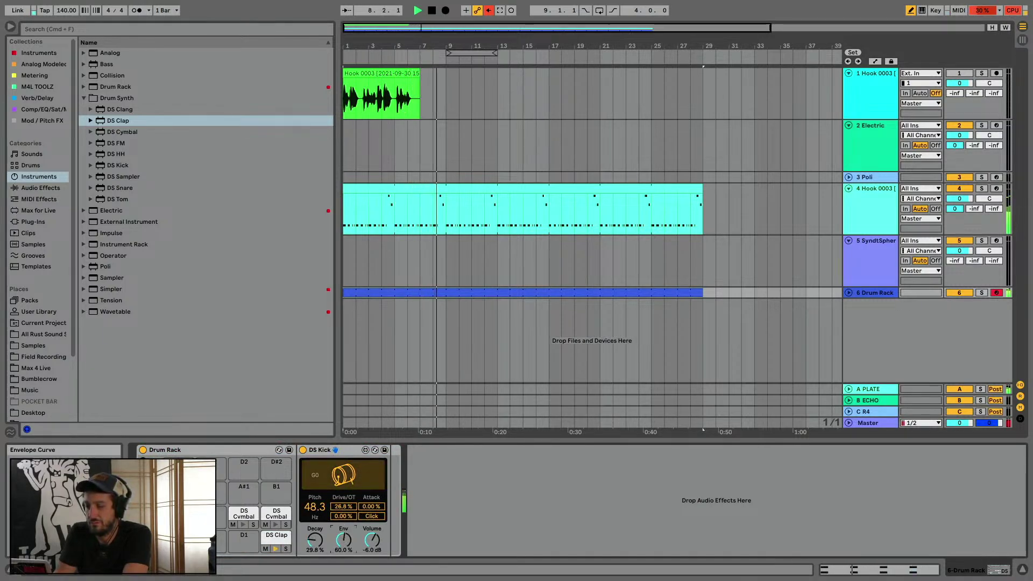
Set the DS Clap's Decay to 57.6% and its Tail to 94%
{"action": "left_click", "coordinate": [269, 542]}
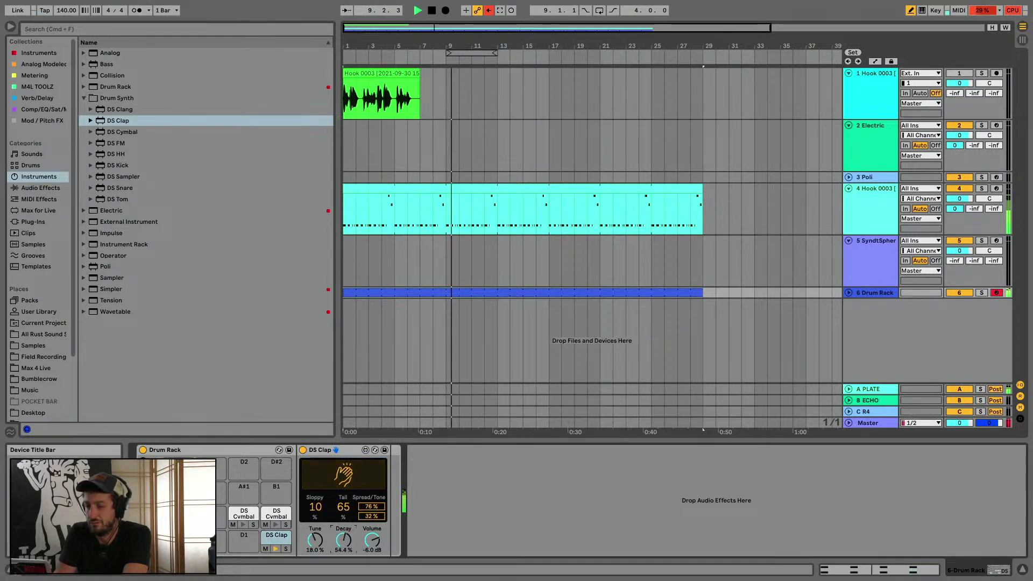
{"action": "left_click_drag", "start_coordinate": [349, 541], "coordinate": [341, 496]}
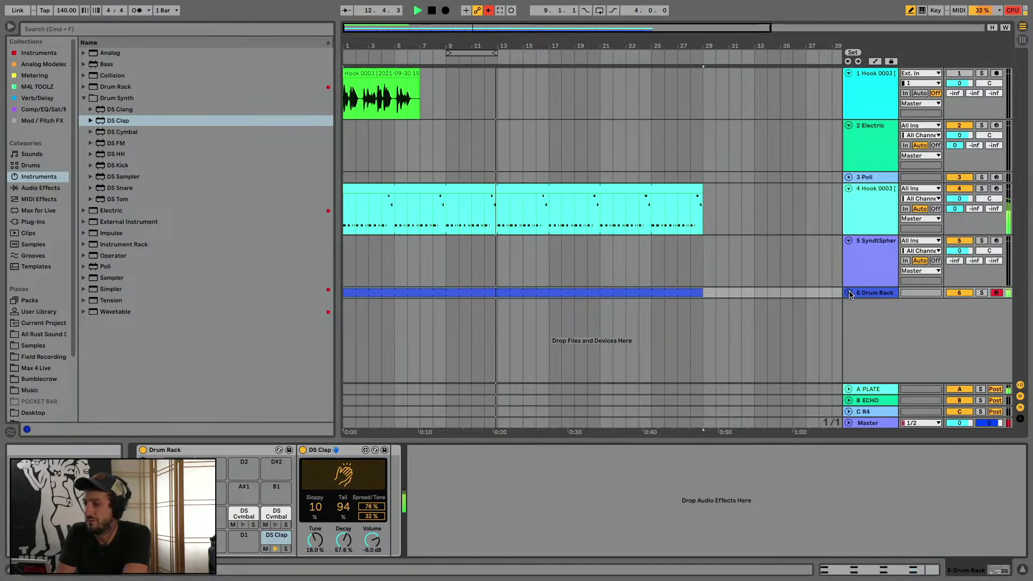
Compare the mix with the Drum Rack track muted and unmuted, and lower that track's volume to -4.6 dB
{"action": "left_click", "coordinate": [952, 295]}
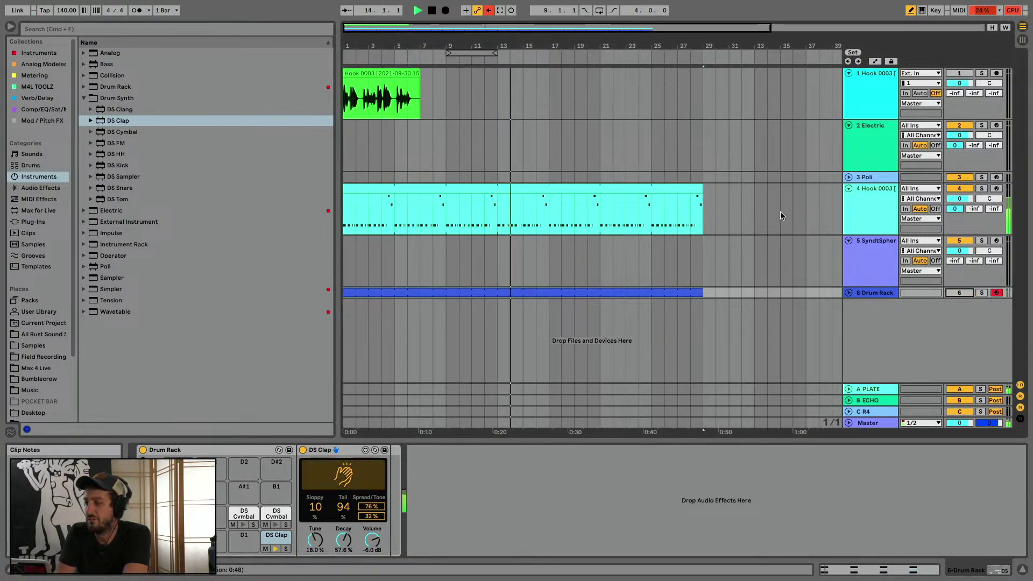
{"action": "left_click", "coordinate": [840, 218]}
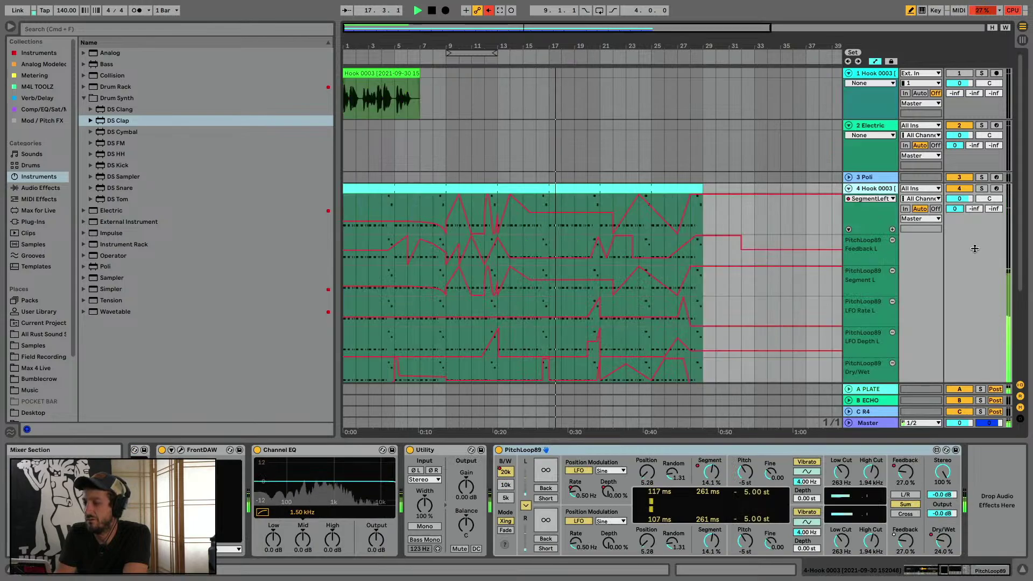
{"action": "left_click", "coordinate": [961, 294]}
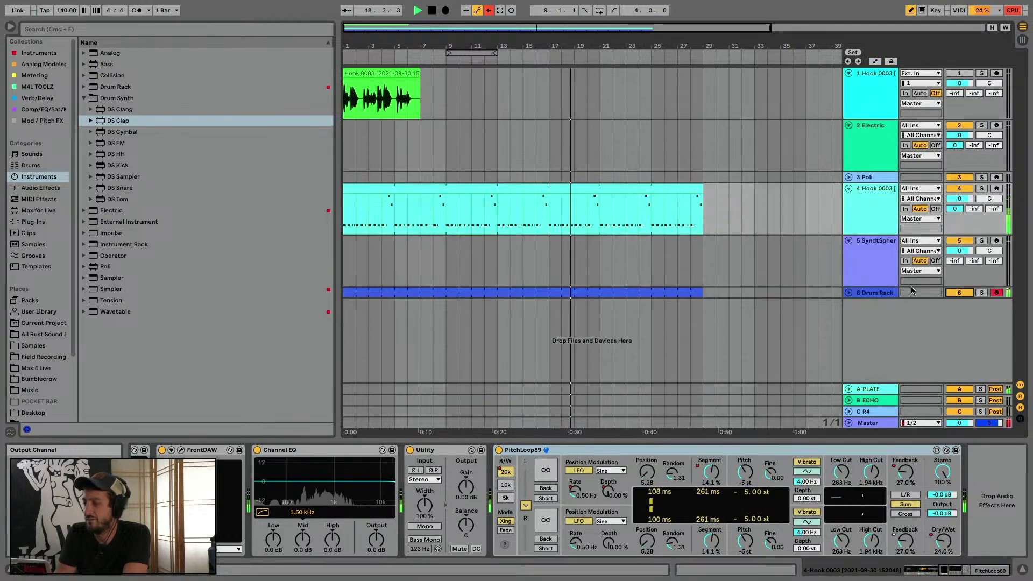
{"action": "left_click", "coordinate": [849, 293]}
{"action": "mouse_move", "coordinate": [959, 303]}
{"action": "left_mouse_down"}
{"action": "mouse_move", "coordinate": [959, 323]}
{"action": "mouse_move", "coordinate": [968, 309]}
{"action": "left_mouse_up"}
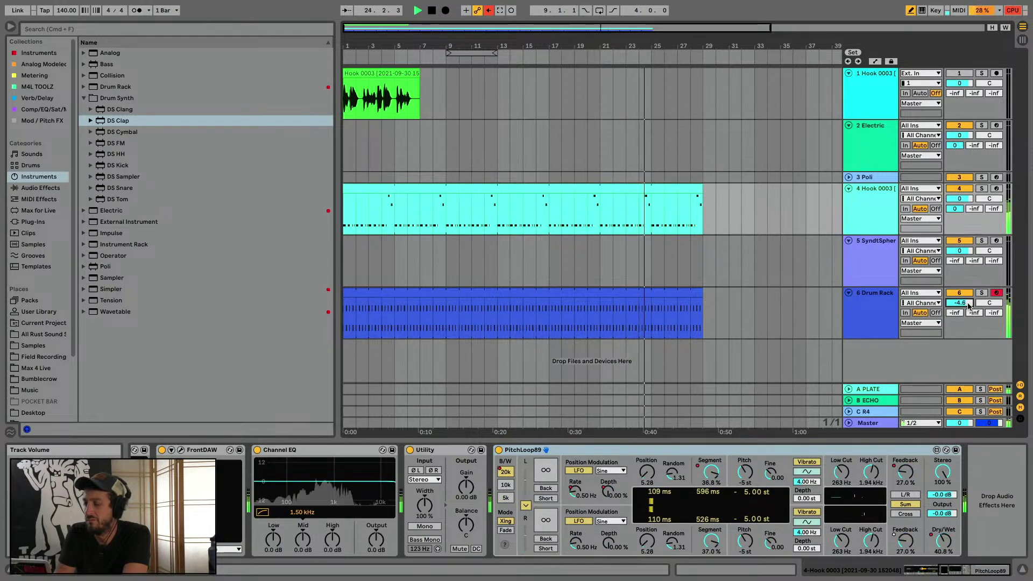
{"action": "key", "text": "space"}
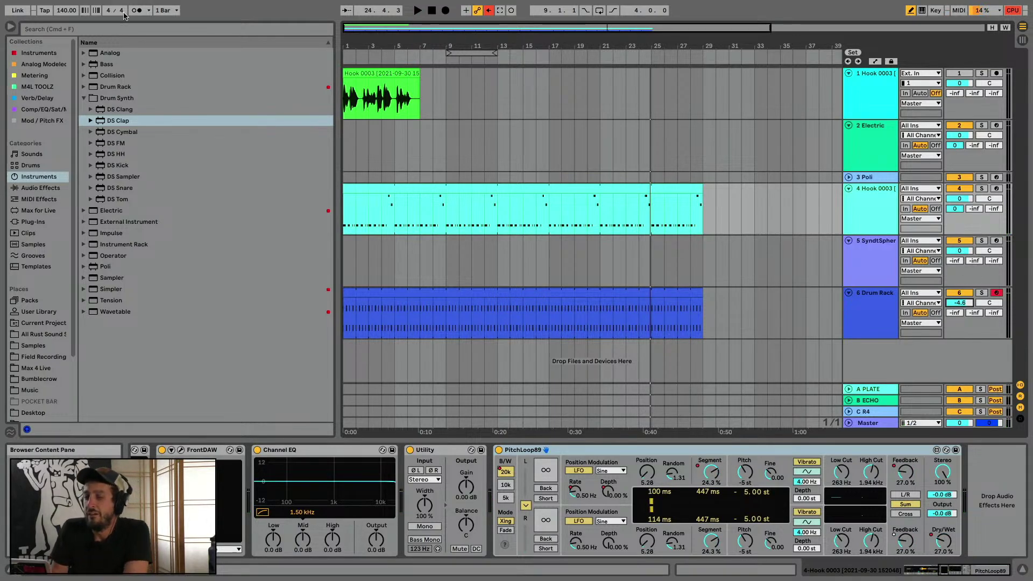
Send the track 4 Hook to the PLATE return at -12.8 dB, and shorten Little Plate's decay with modulation switched on
{"action": "left_click", "coordinate": [10, 27]}
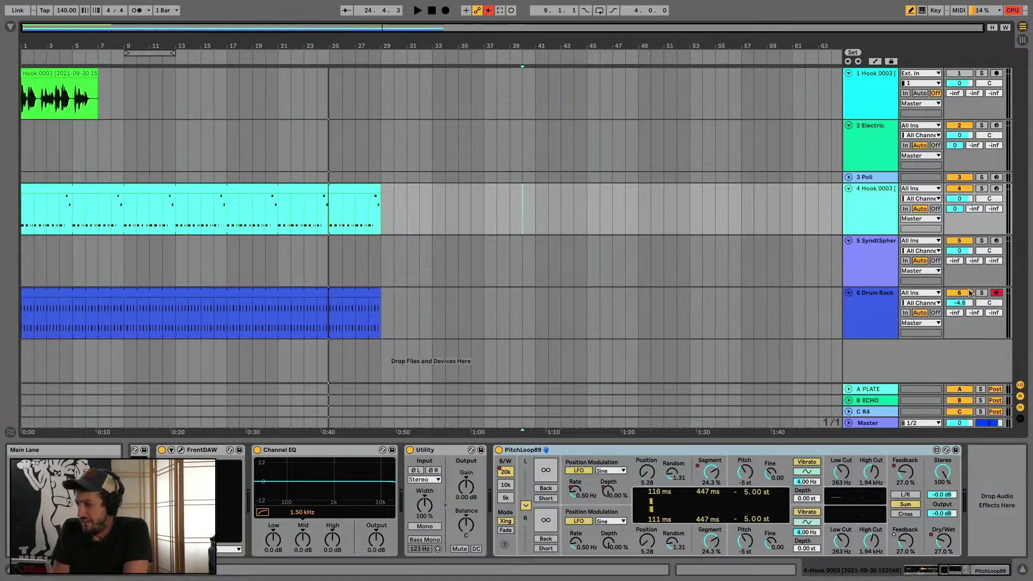
{"action": "left_click", "coordinate": [880, 389]}
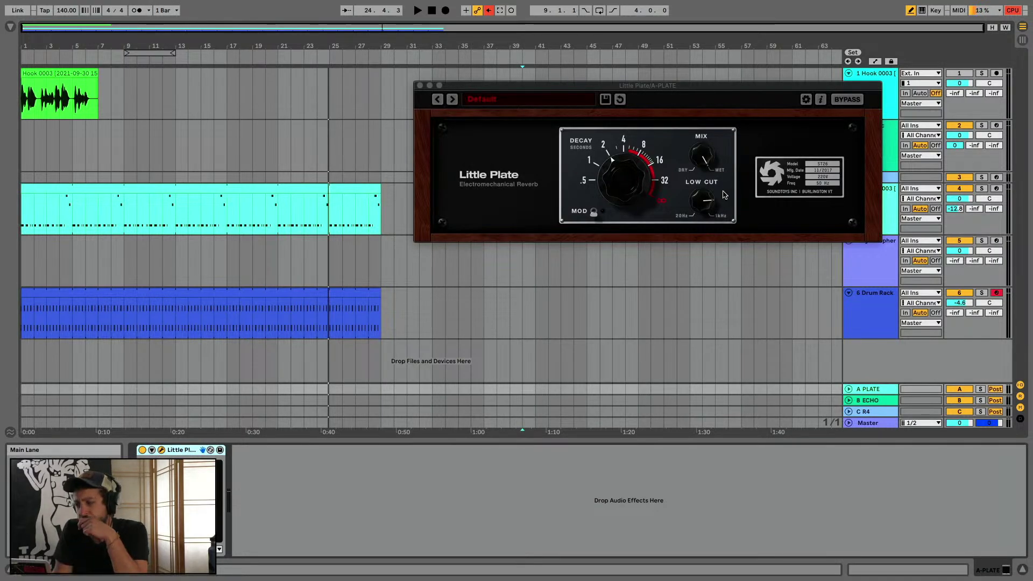
{"action": "left_click", "coordinate": [636, 191]}
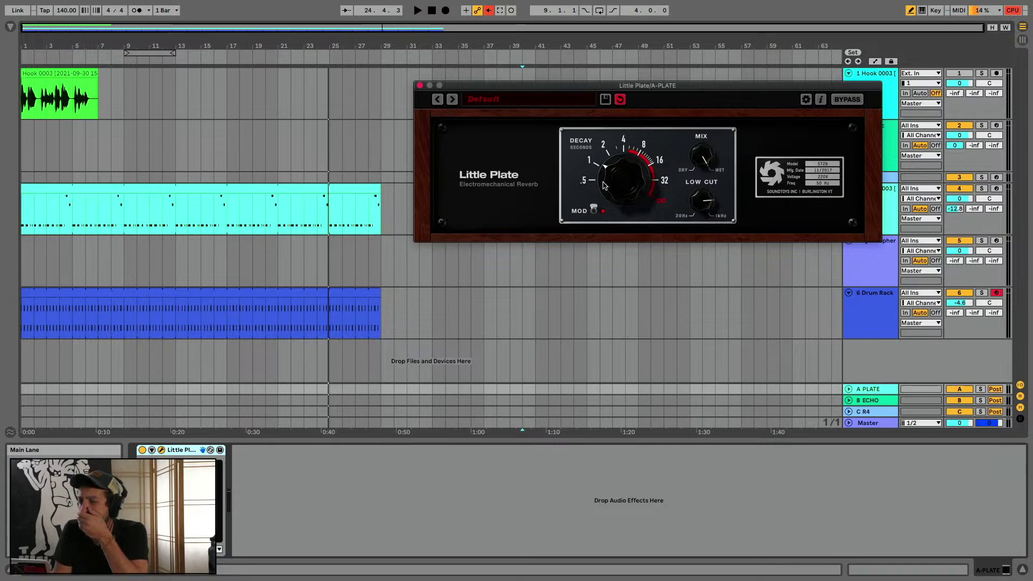
{"action": "left_click", "coordinate": [420, 86]}
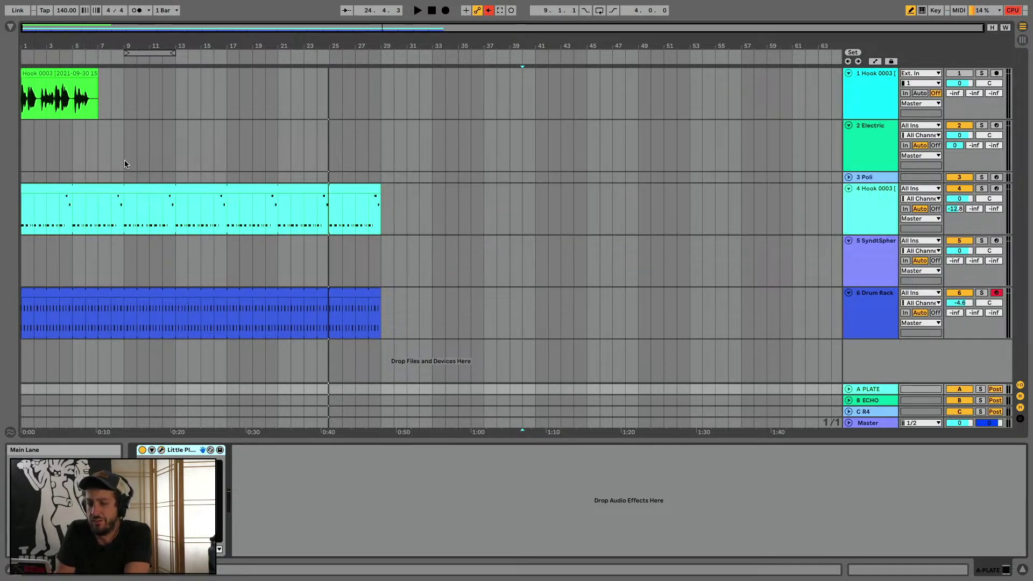
Audition the arrangement from the start and deactivate all DS Clap notes in the Drum Rack clip
{"action": "left_click", "coordinate": [101, 187]}
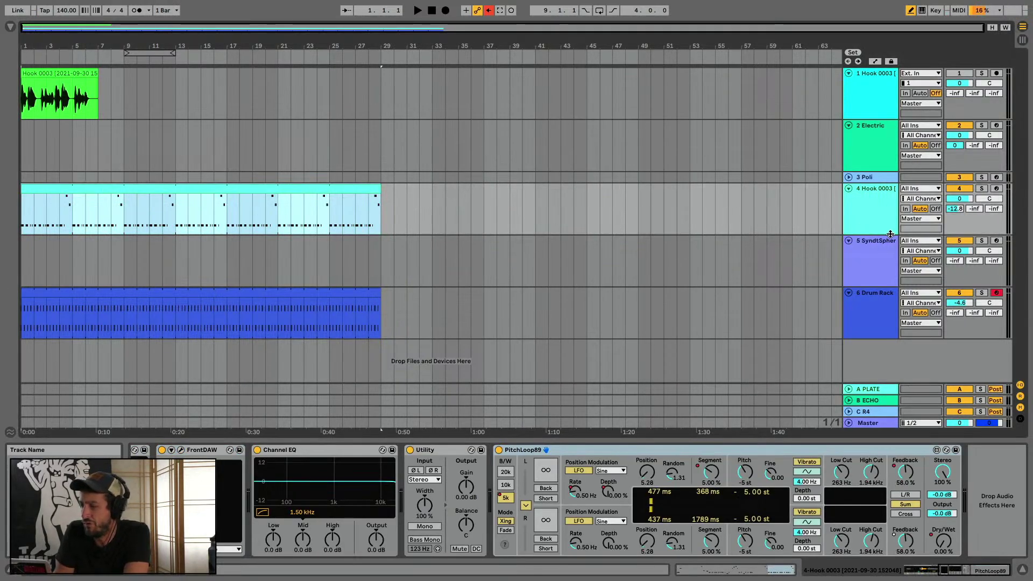
{"action": "key", "text": "space"}
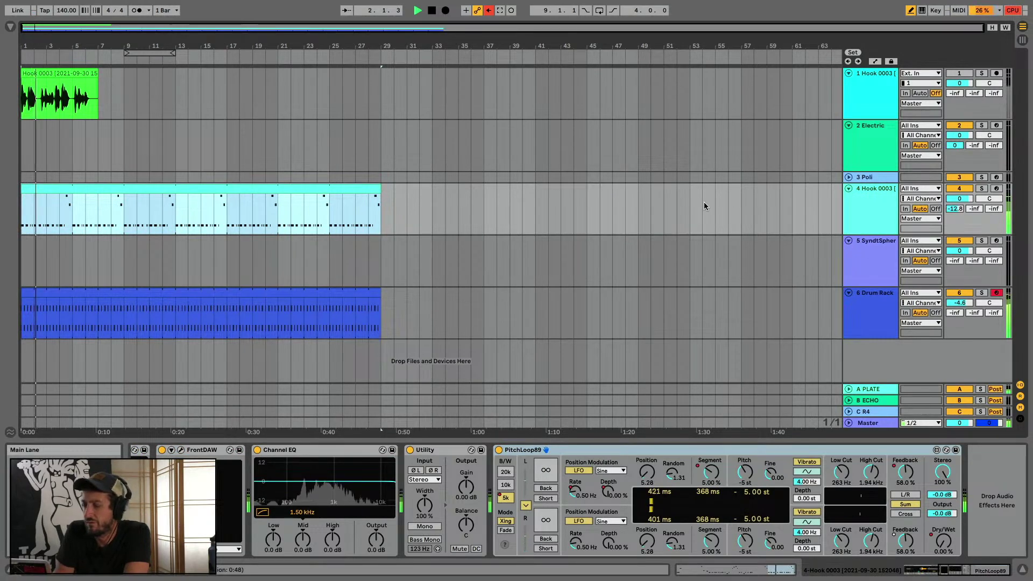
{"action": "key", "text": "super+alt+b"}
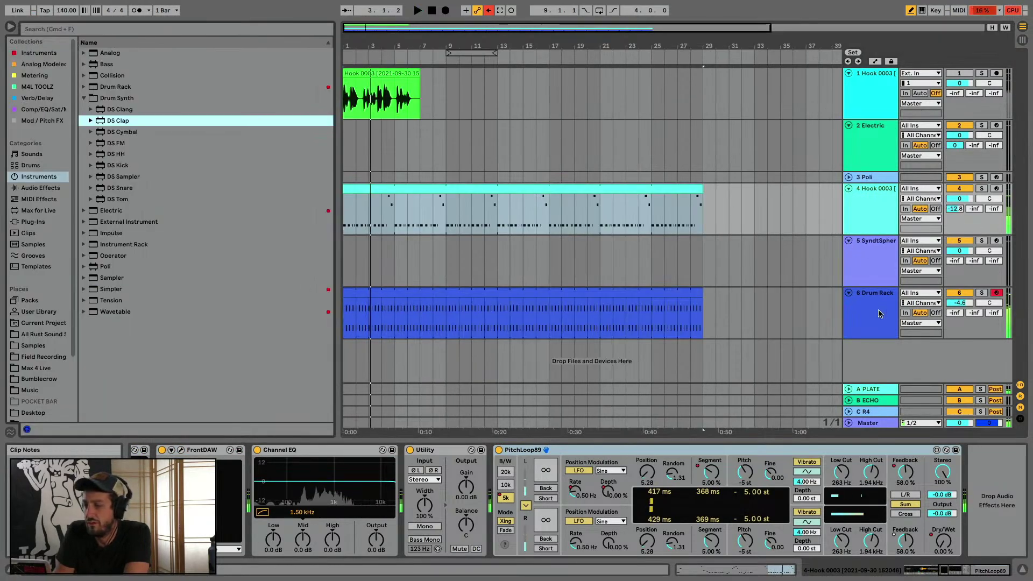
{"action": "double_click", "coordinate": [636, 295]}
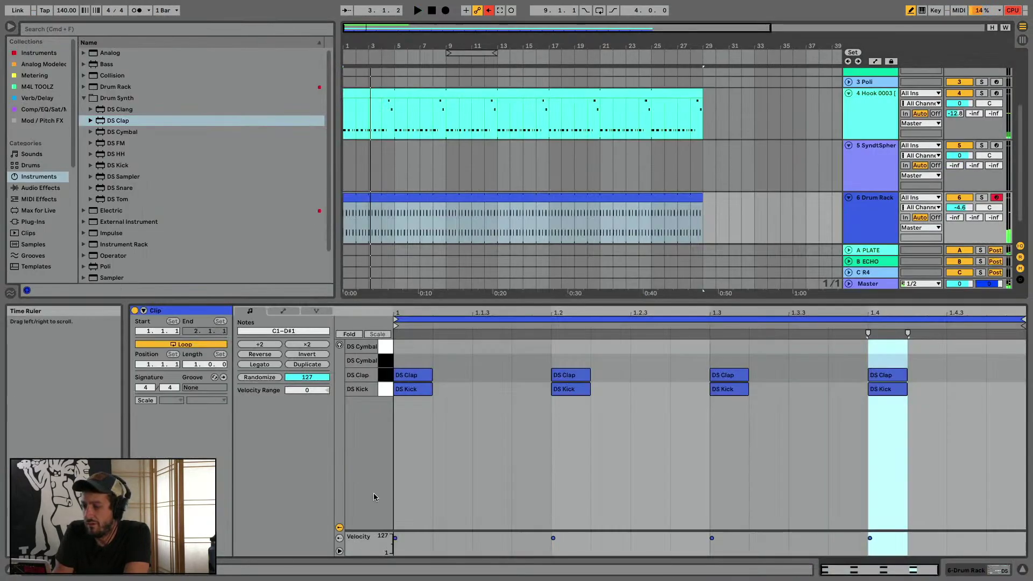
{"action": "left_click", "coordinate": [390, 375]}
{"action": "key", "text": "space"}
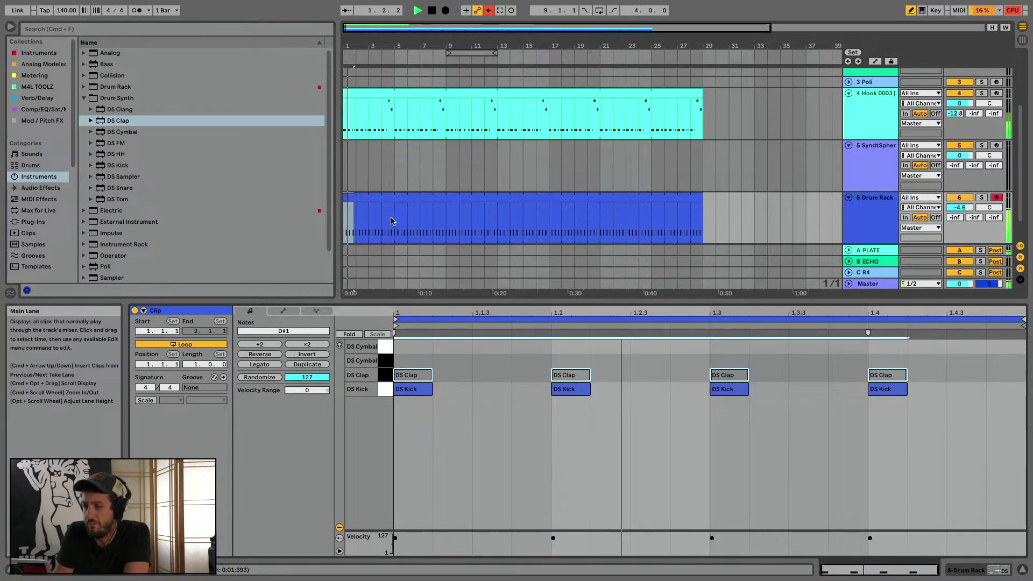
Split the Drum Rack clip at bar 9, separating the section from bar 9 to bar 29
{"action": "left_click_drag", "start_coordinate": [446, 231], "coordinate": [700, 231]}
{"action": "scroll", "coordinate": [618, 215], "scroll_direction": "down", "scroll_amount": 1}
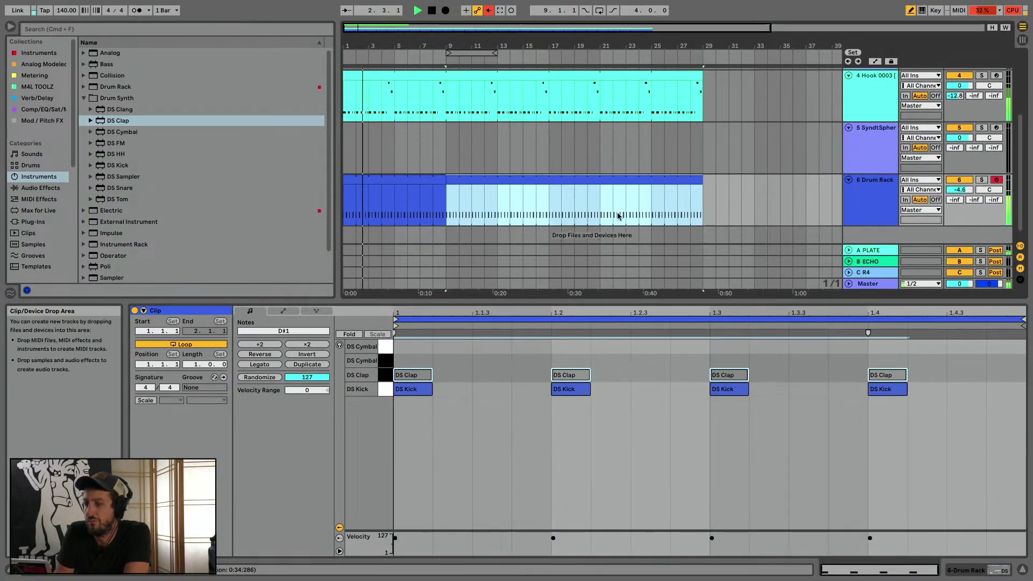
{"action": "key", "text": "space"}
Set the project tempo to 160 BPM and audition the arrangement from bar 9
{"action": "left_click", "coordinate": [64, 14]}
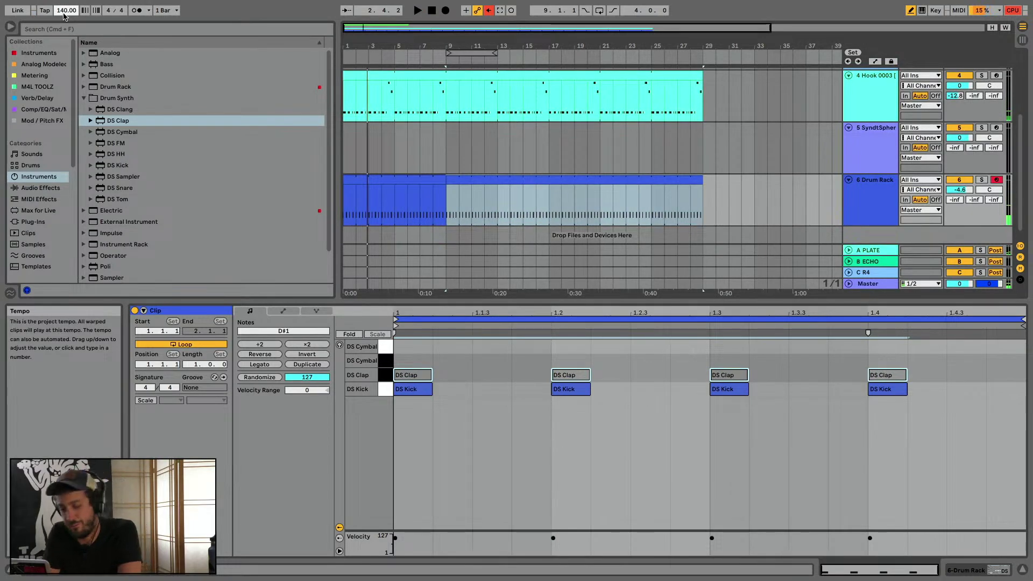
{"action": "key", "text": "space"}
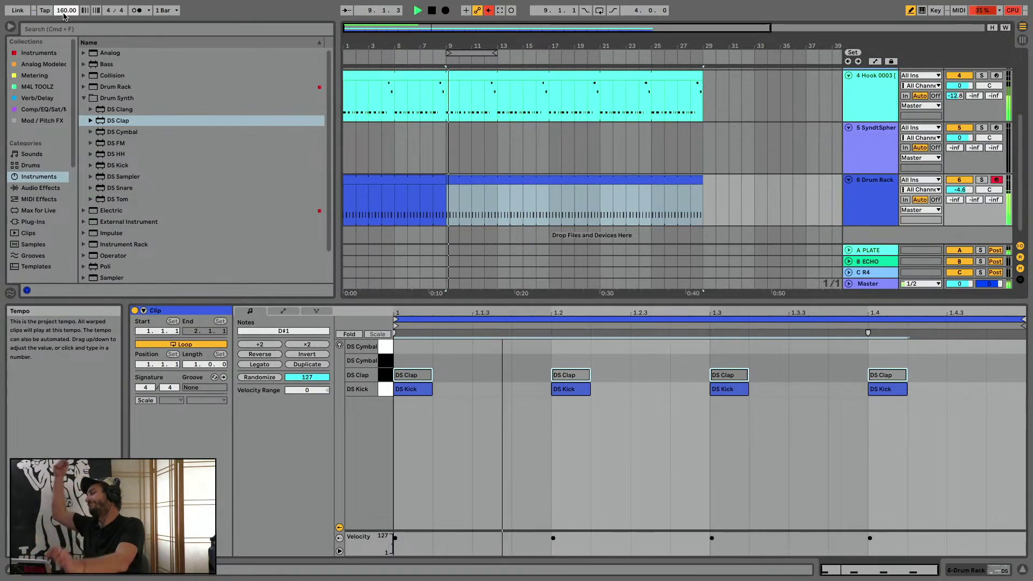
{"action": "key", "text": "space"}
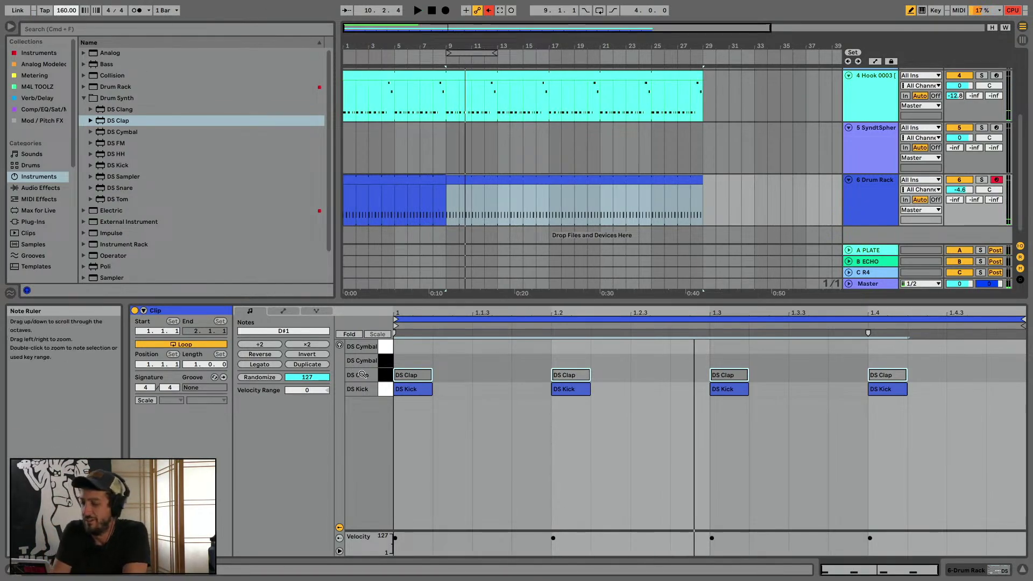
Reactivate the DS Clap notes in the Drum Rack clip starting at bar 9, and play the arrangement from bar 1
{"action": "left_click", "coordinate": [380, 380]}
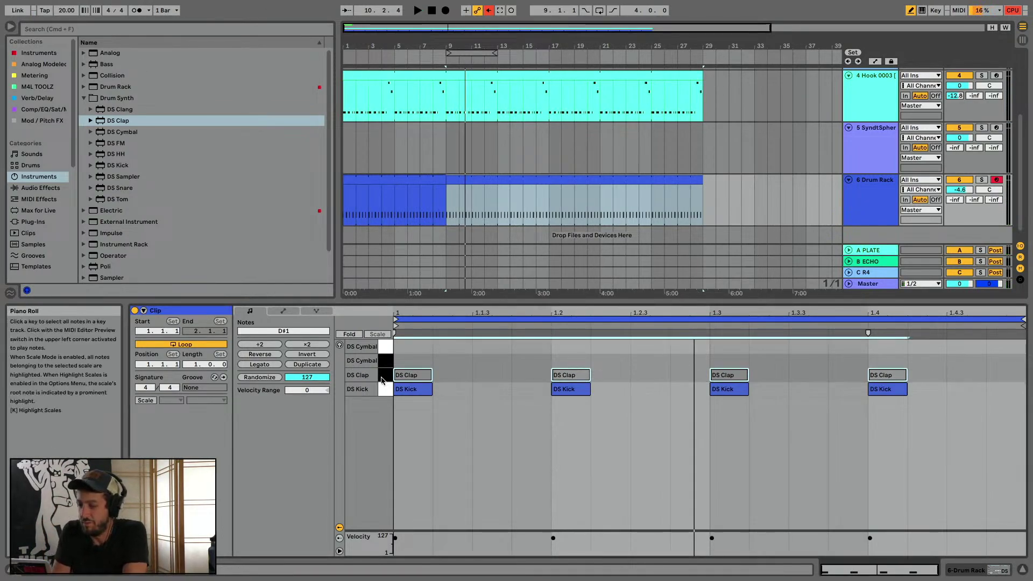
{"action": "key", "text": "0"}
{"action": "left_click", "coordinate": [994, 567]}
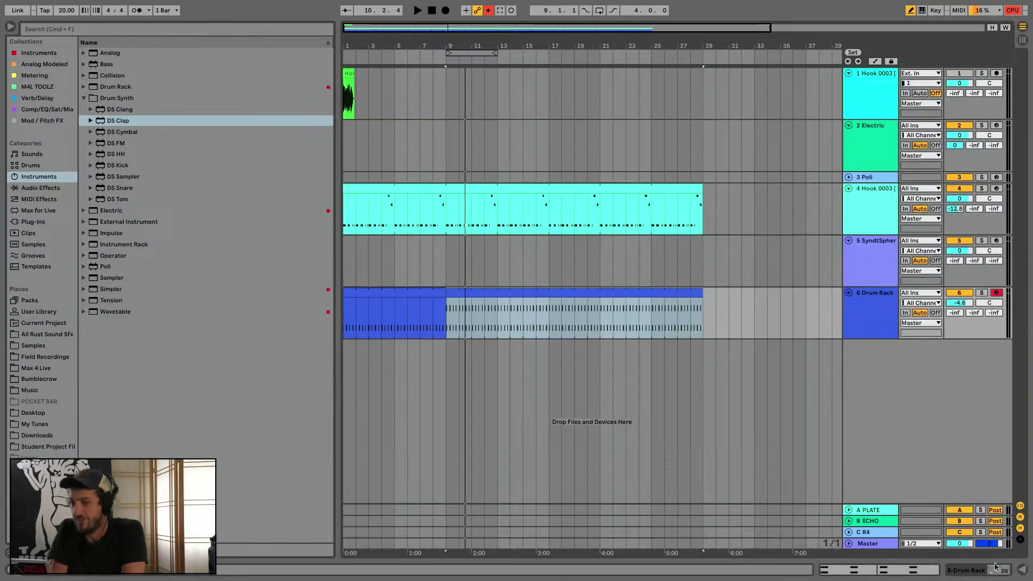
{"action": "left_click", "coordinate": [403, 295]}
{"action": "key", "text": "space"}
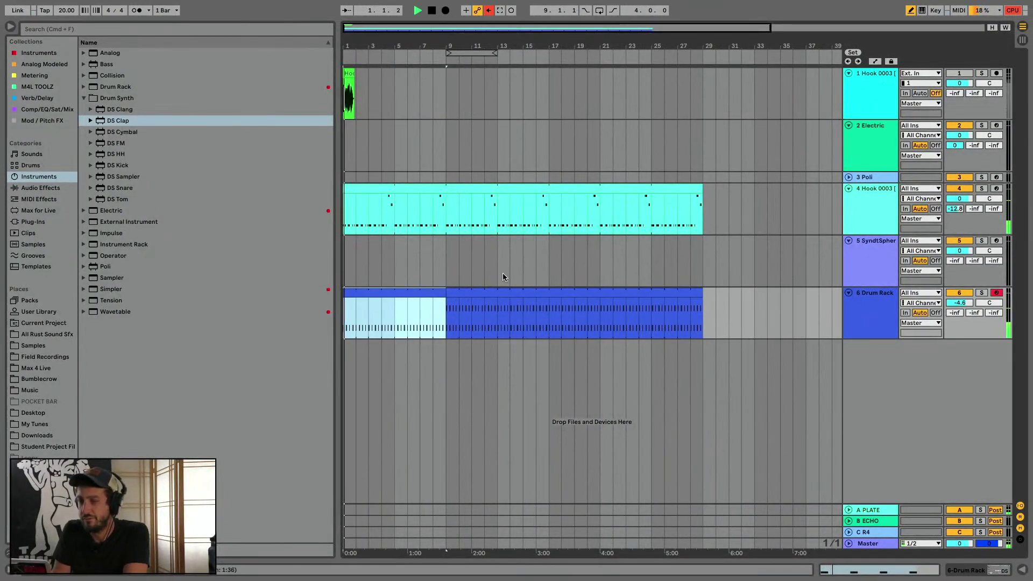
Deactivate the DS Clap notes in the Drum Rack clip starting at bar 9 and return the project tempo to 160 BPM
{"action": "left_click", "coordinate": [521, 234]}
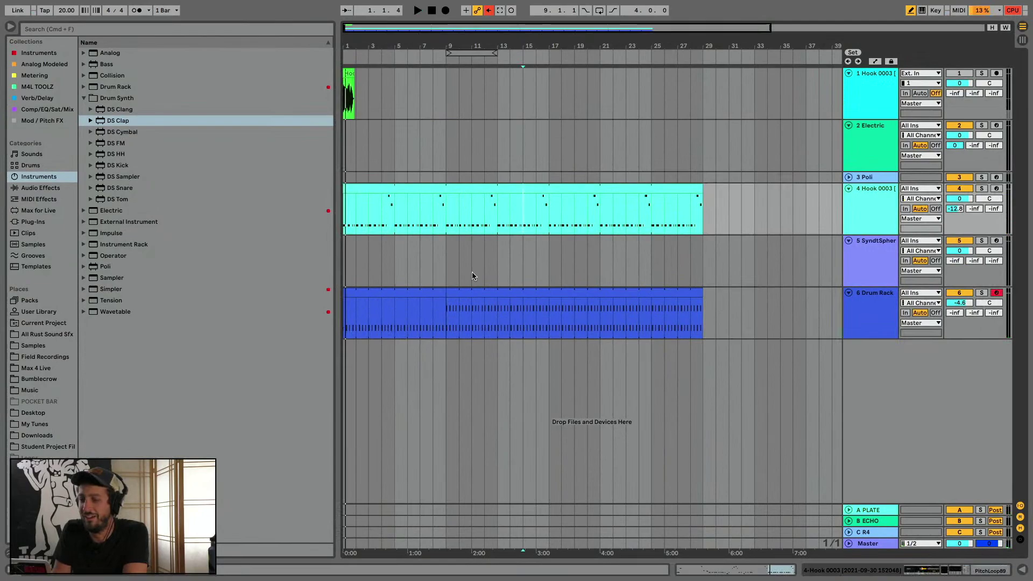
{"action": "double_click", "coordinate": [470, 293]}
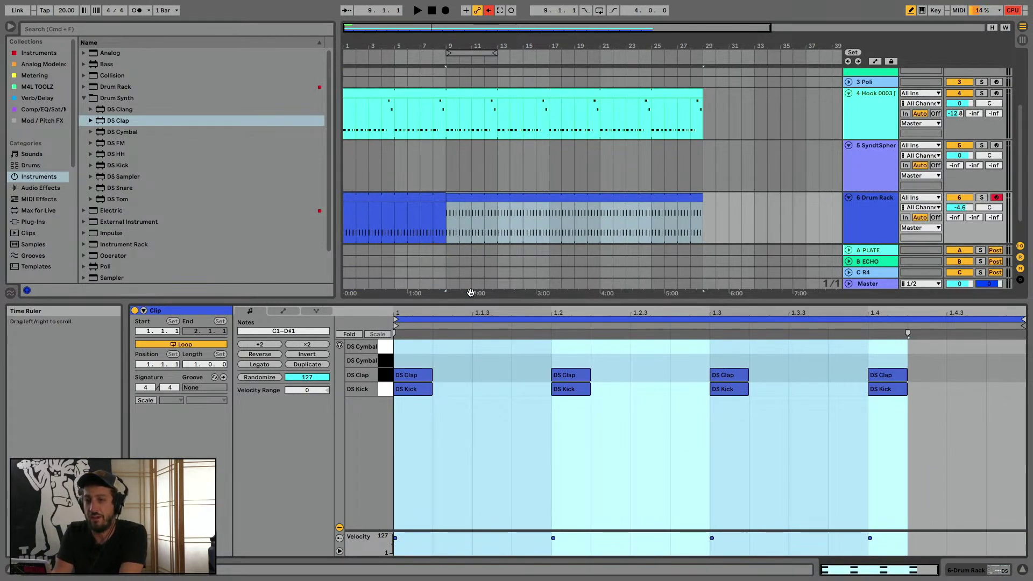
{"action": "key", "text": "super+z"}
{"action": "mouse_move", "coordinate": [135, 3]}
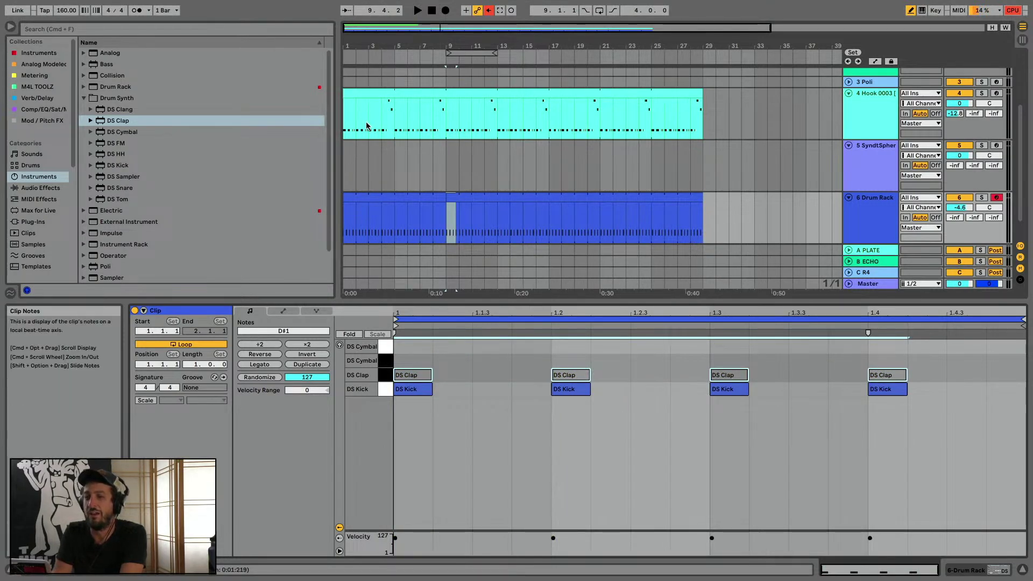
Audition the arrangement from bar 1 at 20 BPM and from bar 13 at 160 BPM
{"action": "left_click", "coordinate": [356, 93]}
{"action": "key", "text": "space"}
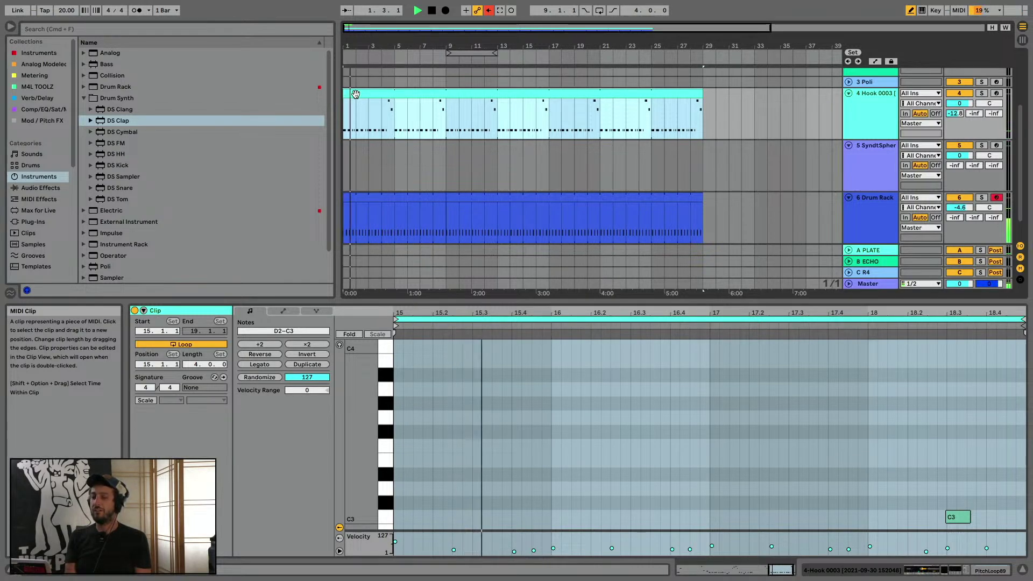
{"action": "left_click", "coordinate": [500, 134]}
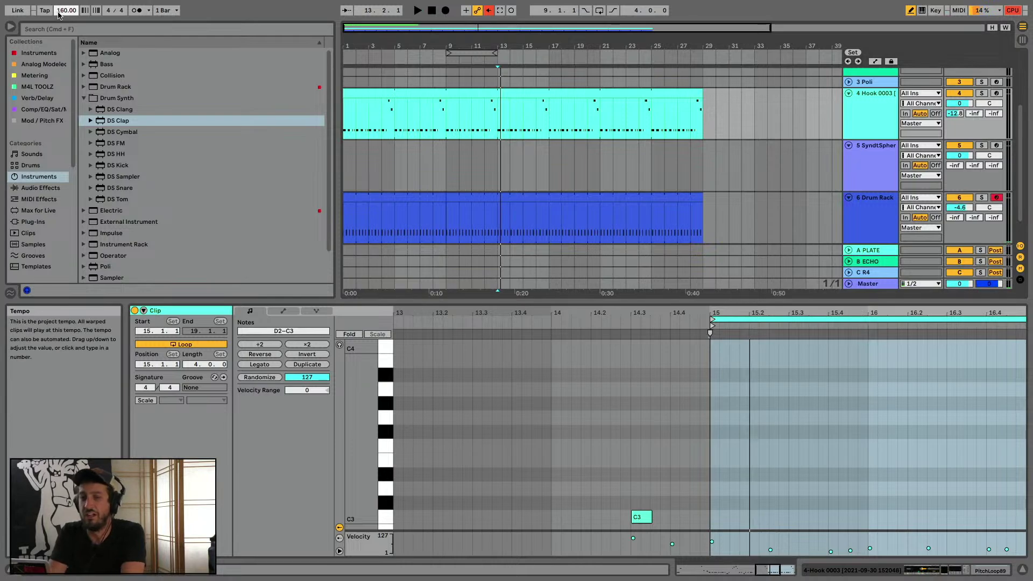
{"action": "key", "text": "space"}
{"action": "left_click", "coordinate": [466, 198]}
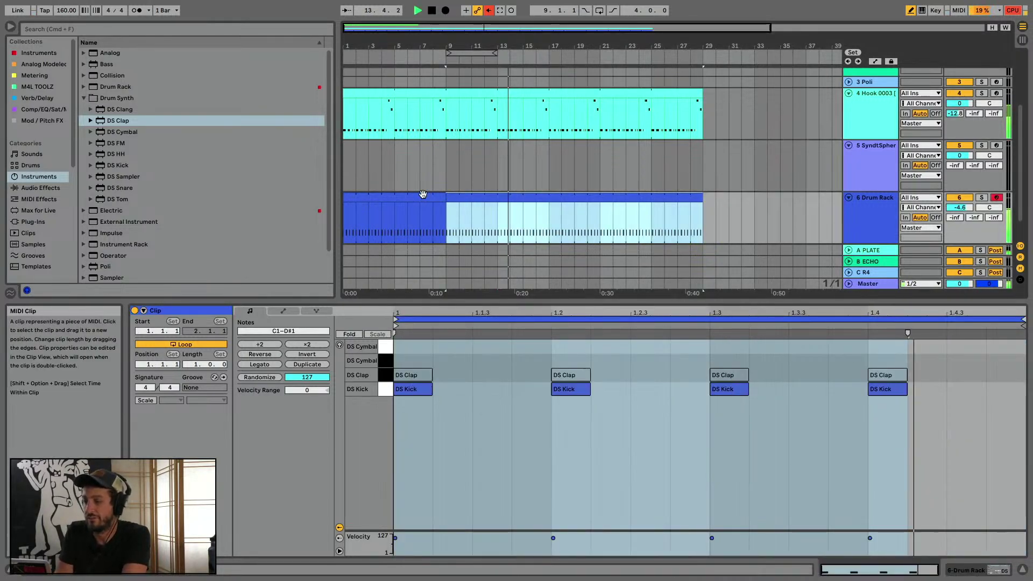
Set the project tempo to 150 BPM and play the arrangement from bar 1
{"action": "left_click", "coordinate": [426, 195]}
{"action": "key", "text": "space"}
{"action": "key", "text": "space"}
{"action": "key", "text": "space"}
{"action": "left_click", "coordinate": [66, 10]}
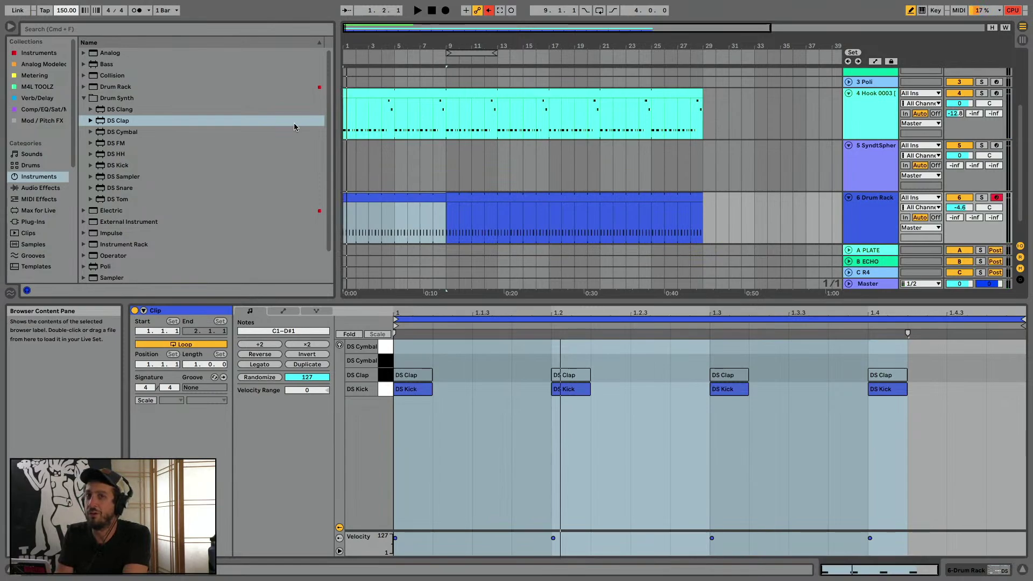
{"action": "key", "text": "space"}
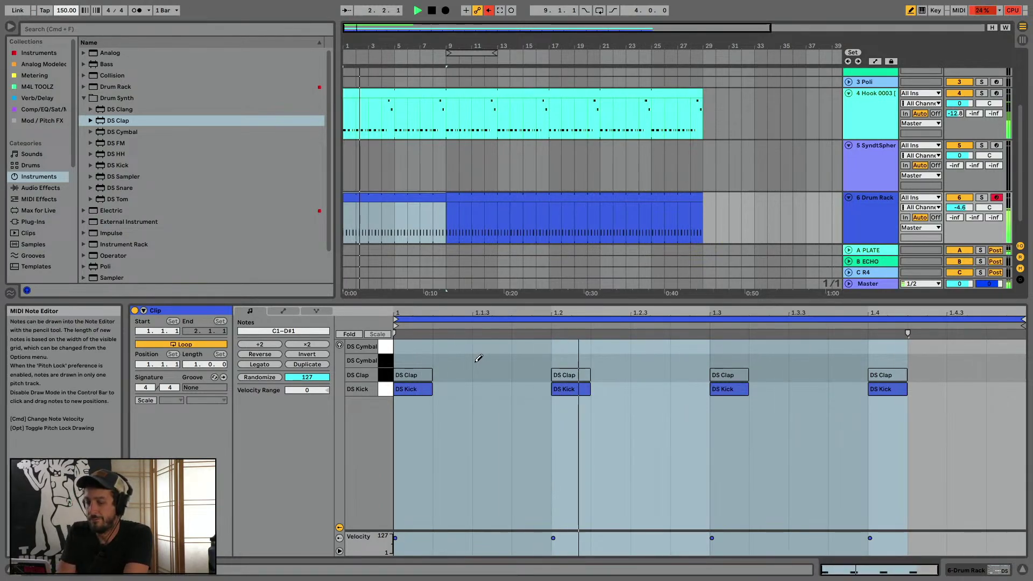
Shorten the DS Kick decay in the Drum Rack to 12.0 % while auditioning from bar 1
{"action": "key", "text": "shift+Tab"}
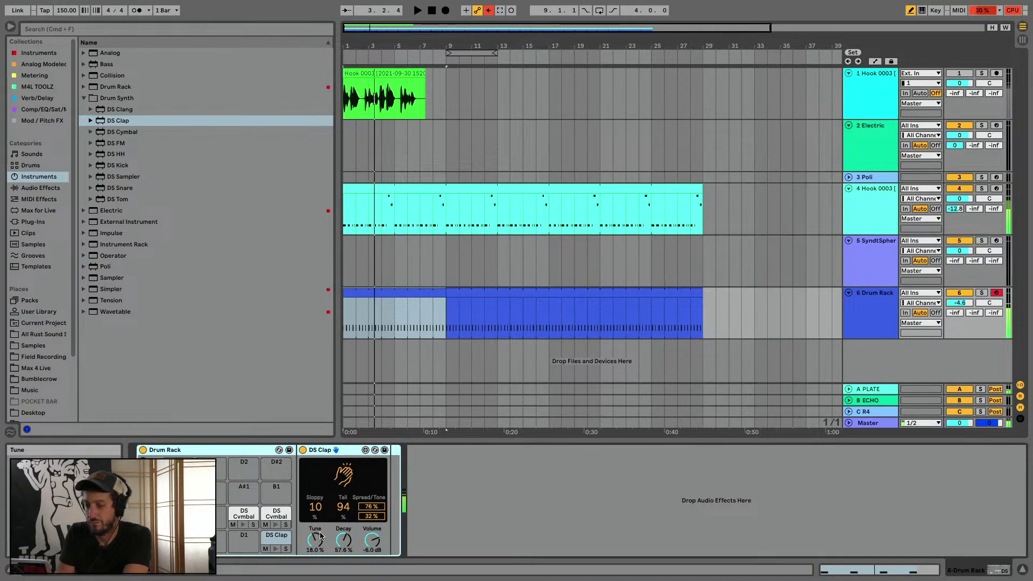
{"action": "left_click", "coordinate": [179, 539]}
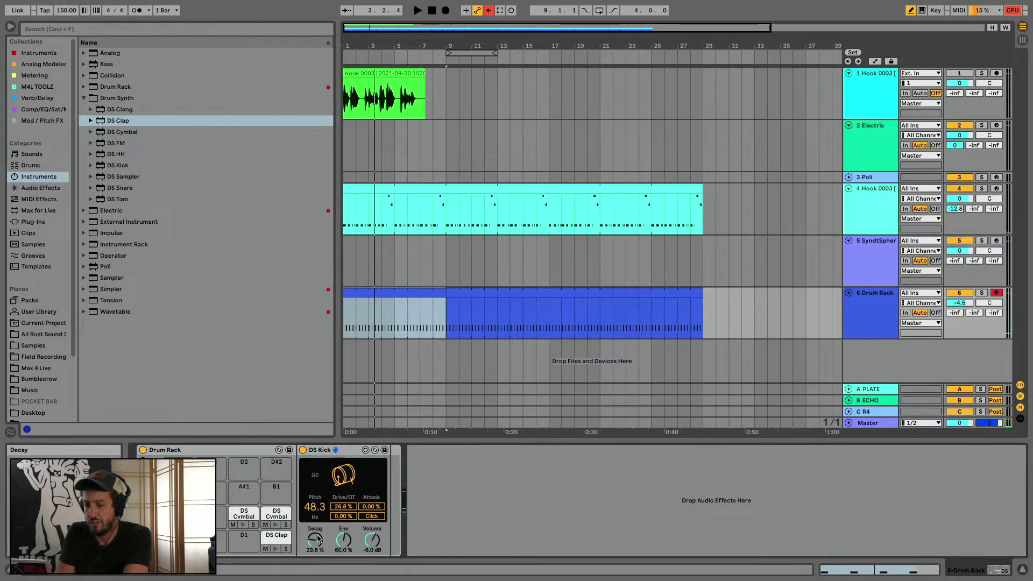
{"action": "left_click_drag", "start_coordinate": [319, 541], "coordinate": [319, 557]}
{"action": "key", "text": "space"}
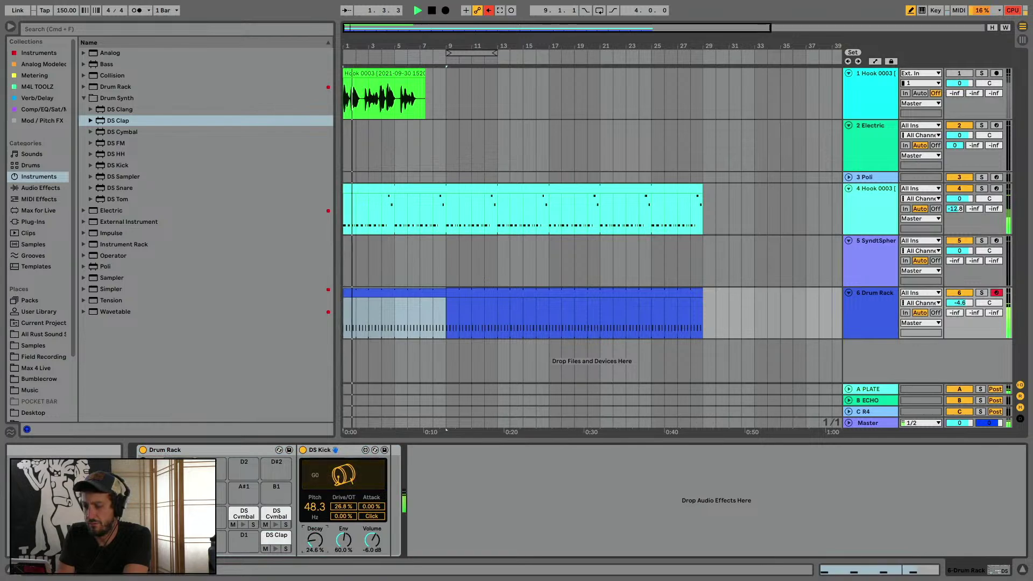
Show the DS Kick Decay automation in a new lane and draw a ramp rising to about 53.6 % at bar 9
{"action": "right_click", "coordinate": [316, 541]}
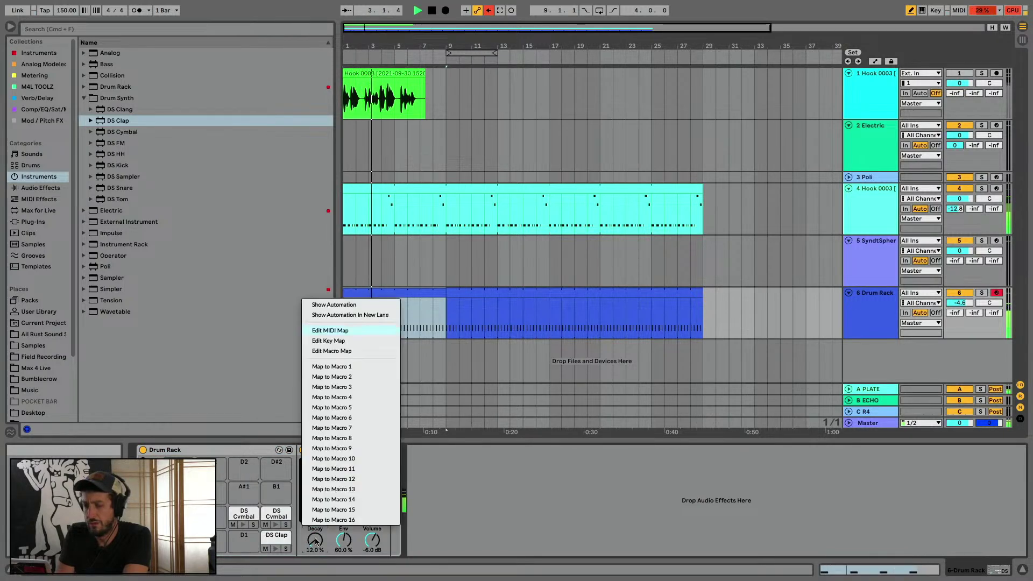
{"action": "left_click", "coordinate": [356, 314]}
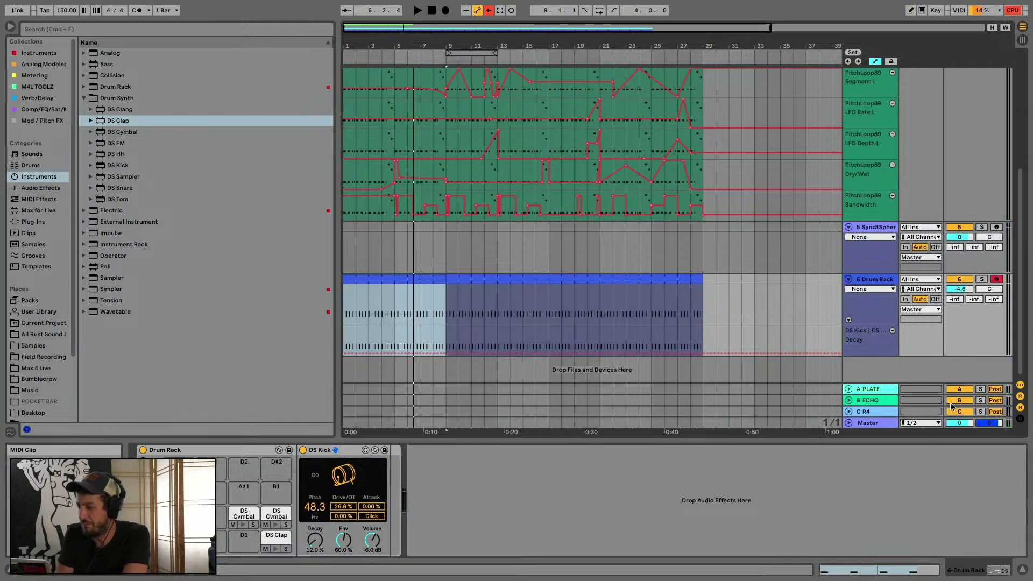
{"action": "key", "text": "space"}
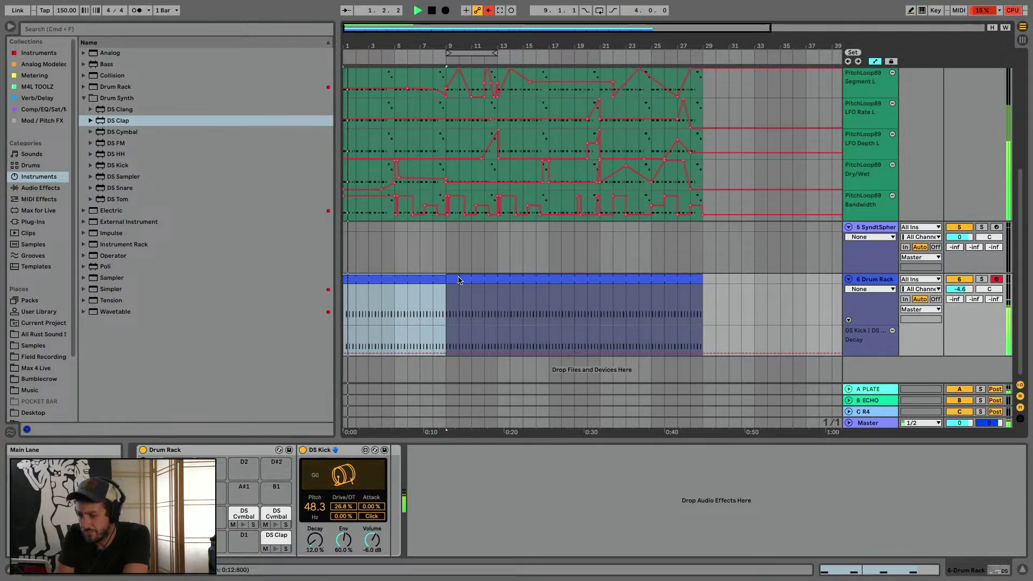
{"action": "left_click", "coordinate": [424, 354]}
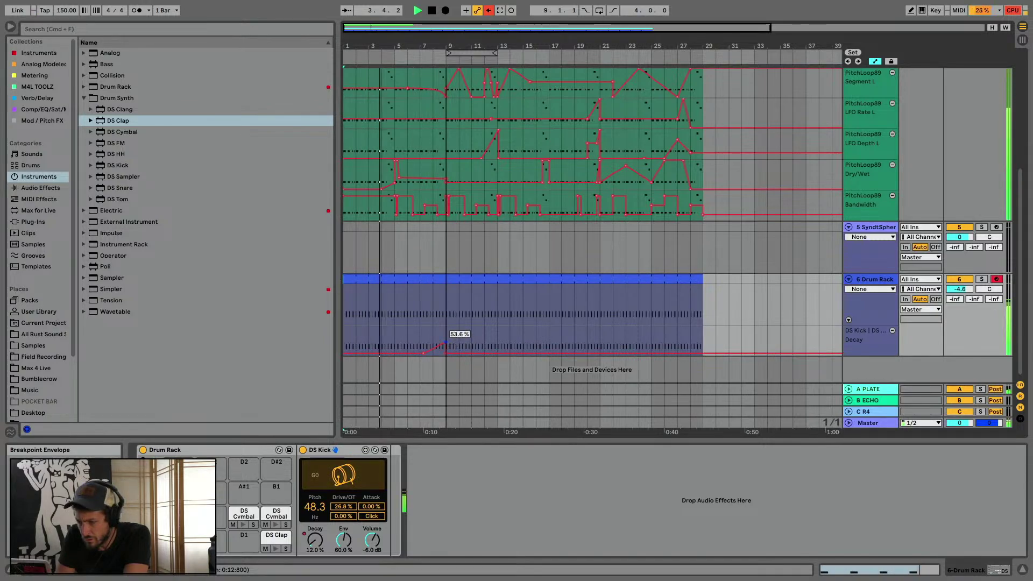
Add lower-row DS Cymbal (F#1) notes at 1.1.3, 1.2.3, 1.3.3 and 1.4.3 in the Drum Rack clip starting at bar 9
{"action": "left_click", "coordinate": [484, 282]}
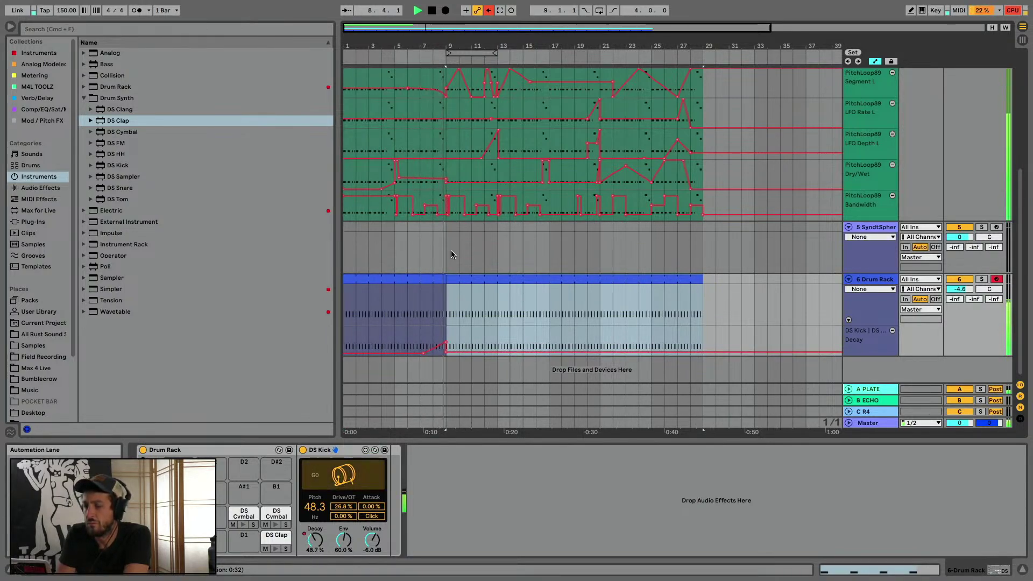
{"action": "double_click", "coordinate": [479, 280]}
{"action": "key", "text": "b"}
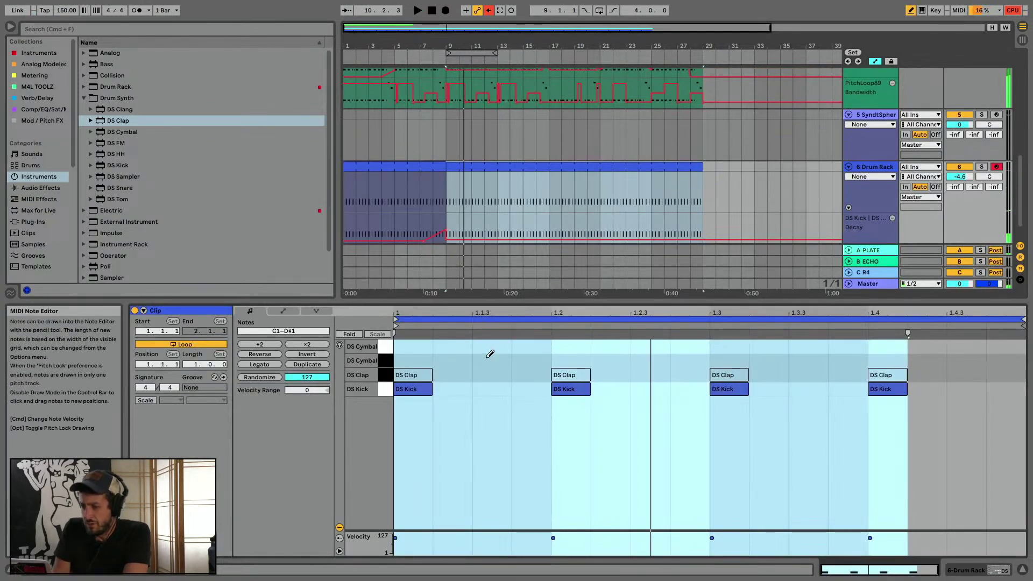
{"action": "key", "text": "space"}
{"action": "left_click", "coordinate": [490, 360]}
{"action": "left_click", "coordinate": [663, 360]}
{"action": "left_click", "coordinate": [821, 362]}
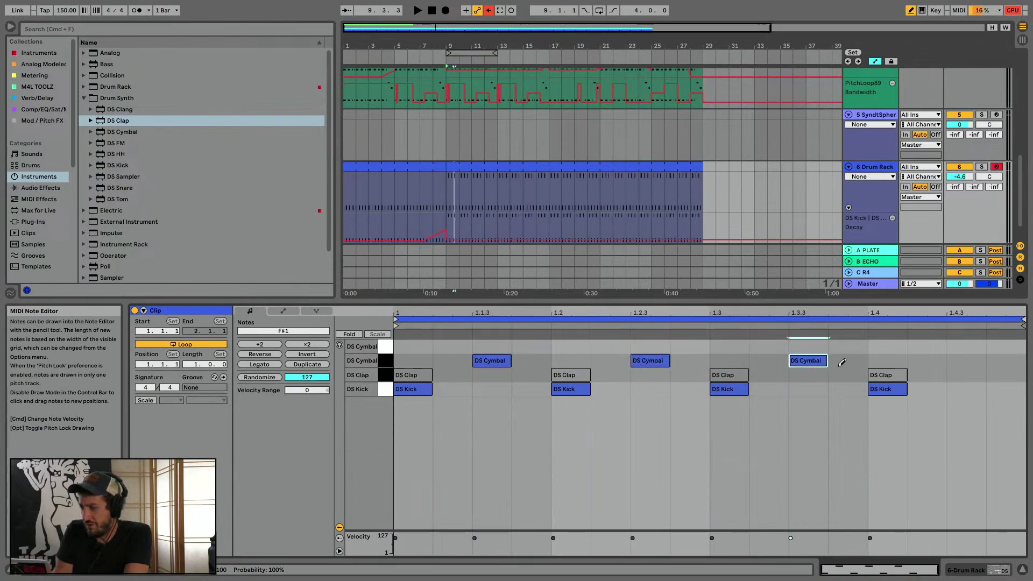
{"action": "left_click", "coordinate": [965, 358]}
While playing from bar 9, set the F#1 DS Cymbal's tone to 0 %, pitch to 25.2 % and decay to about 2.36 %
{"action": "left_click", "coordinate": [504, 167]}
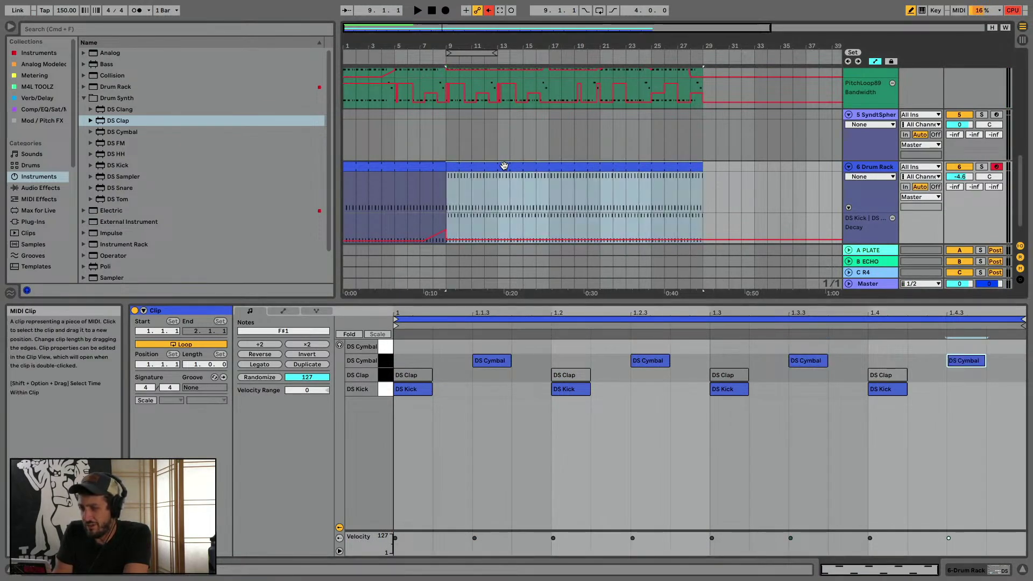
{"action": "key", "text": "space"}
{"action": "key", "text": "shift+Tab"}
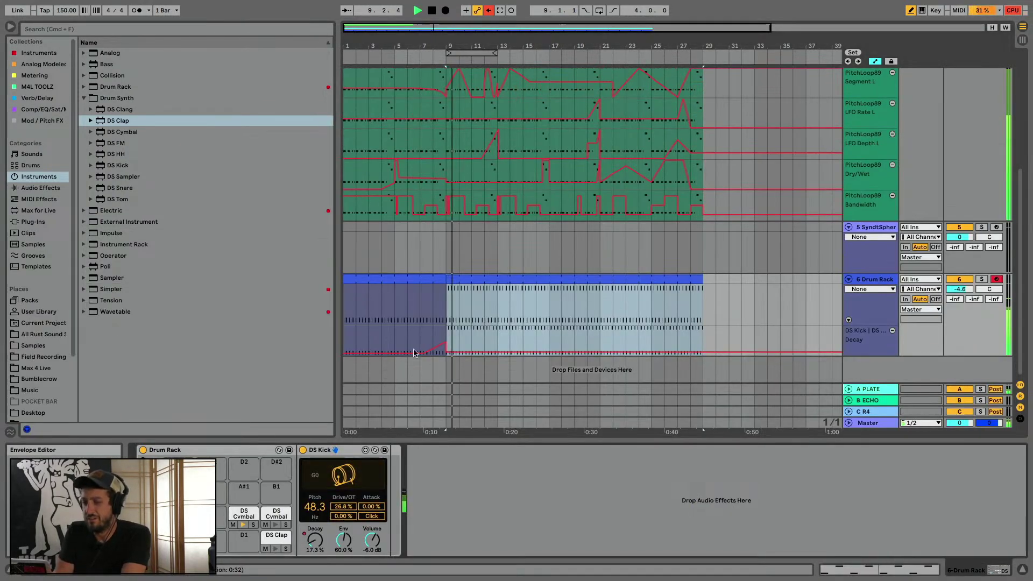
{"action": "left_click", "coordinate": [245, 512]}
{"action": "left_click_drag", "start_coordinate": [316, 540], "coordinate": [315, 571]}
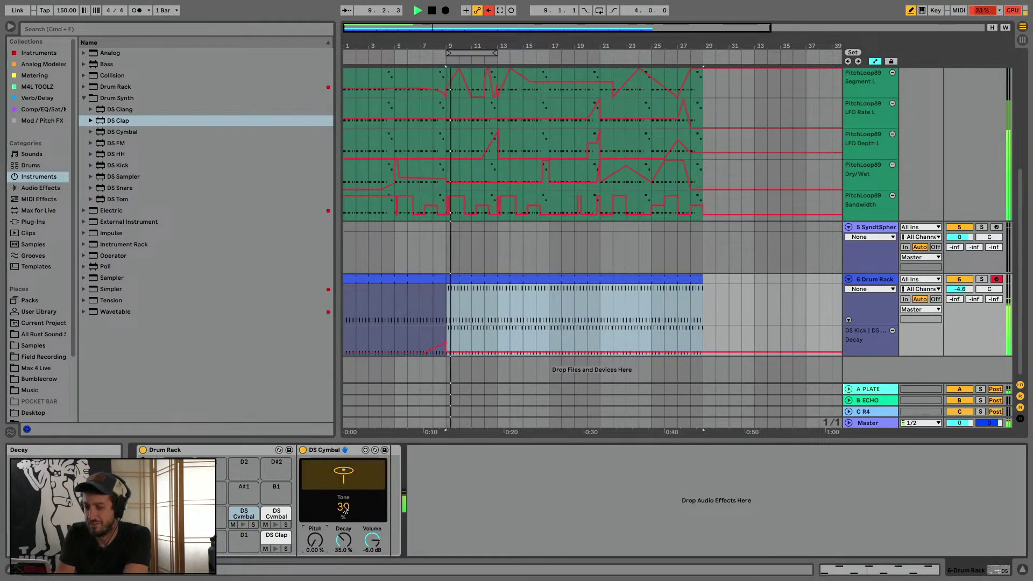
{"action": "left_click_drag", "start_coordinate": [345, 509], "coordinate": [343, 572]}
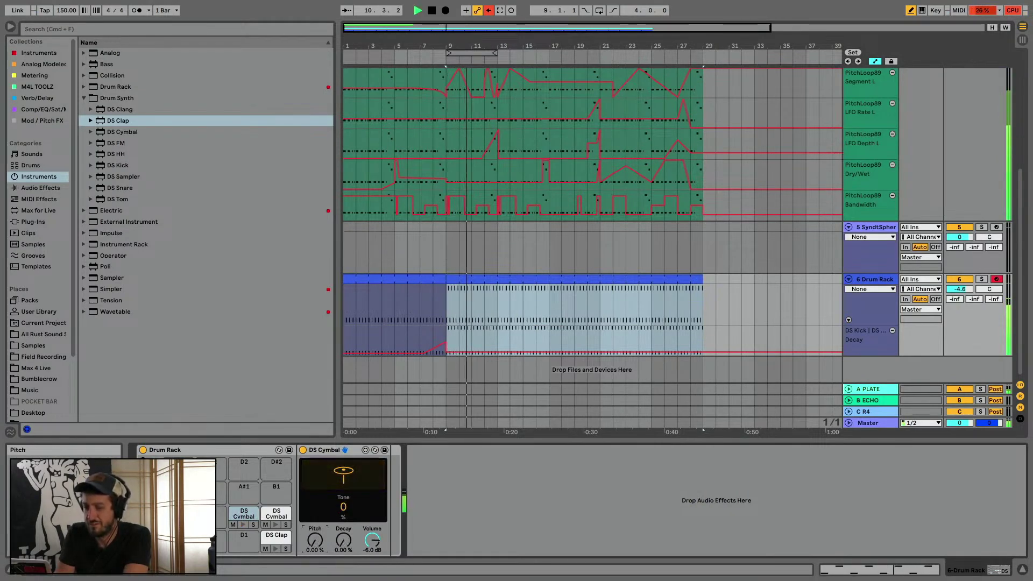
{"action": "mouse_move", "coordinate": [315, 540]}
{"action": "left_mouse_down"}
{"action": "mouse_move", "coordinate": [316, 523]}
{"action": "mouse_move", "coordinate": [315, 535]}
{"action": "left_mouse_up"}
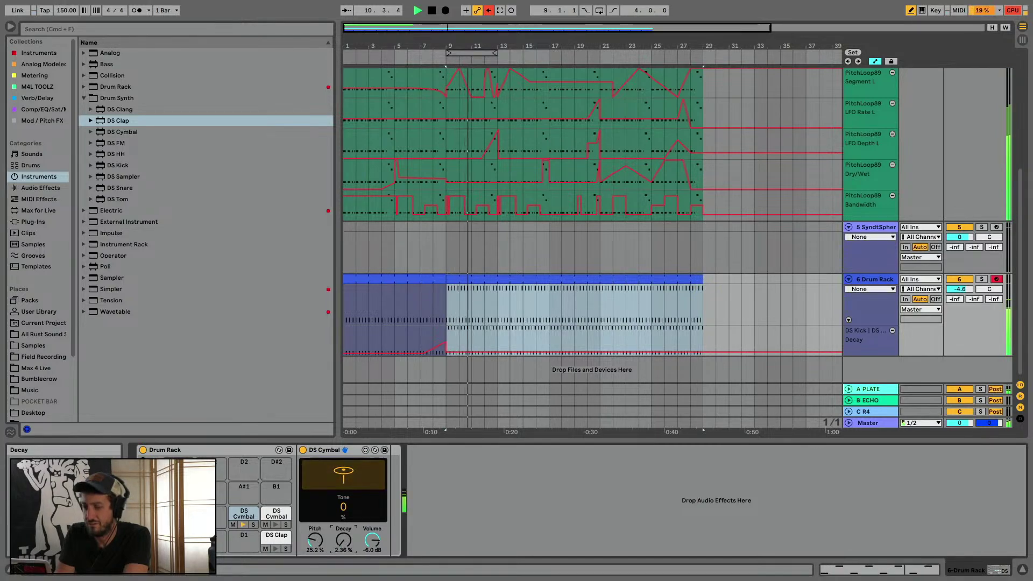
{"action": "left_click_drag", "start_coordinate": [341, 545], "coordinate": [341, 540]}
Add DS Cymbal notes at 1.1.4, 1.2.4, 1.3.2 and 1.3.4, giving the one at 1.1.4 minimum velocity
{"action": "double_click", "coordinate": [508, 305]}
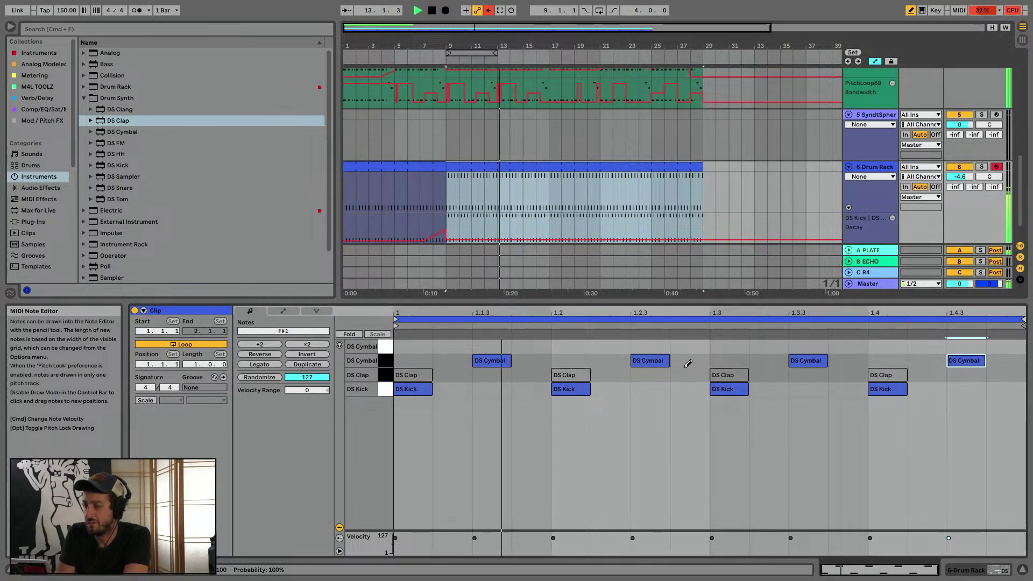
{"action": "left_click", "coordinate": [529, 360]}
{"action": "left_click", "coordinate": [515, 553]}
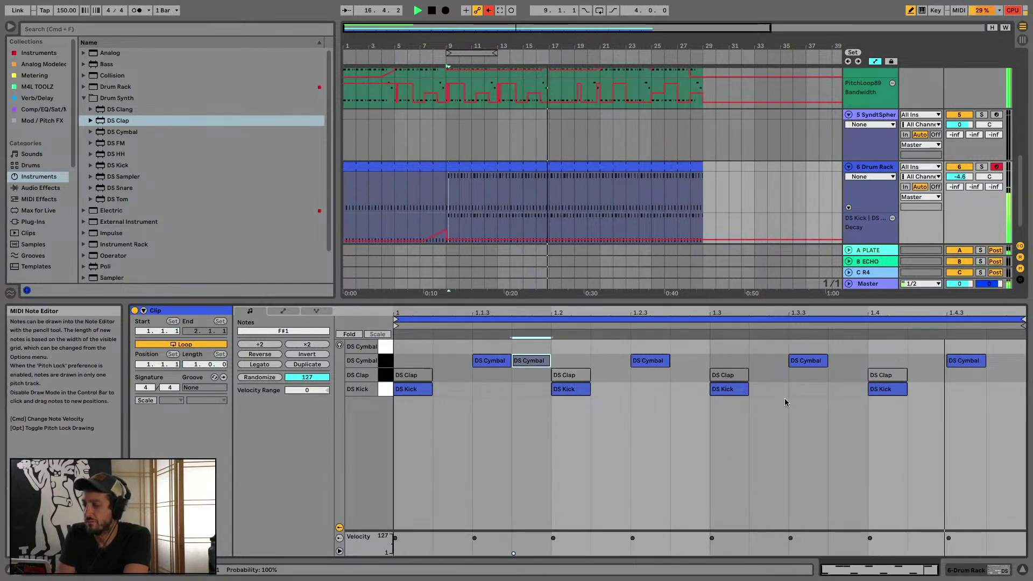
{"action": "left_click", "coordinate": [697, 361]}
{"action": "left_click", "coordinate": [769, 361]}
{"action": "left_click", "coordinate": [843, 359]}
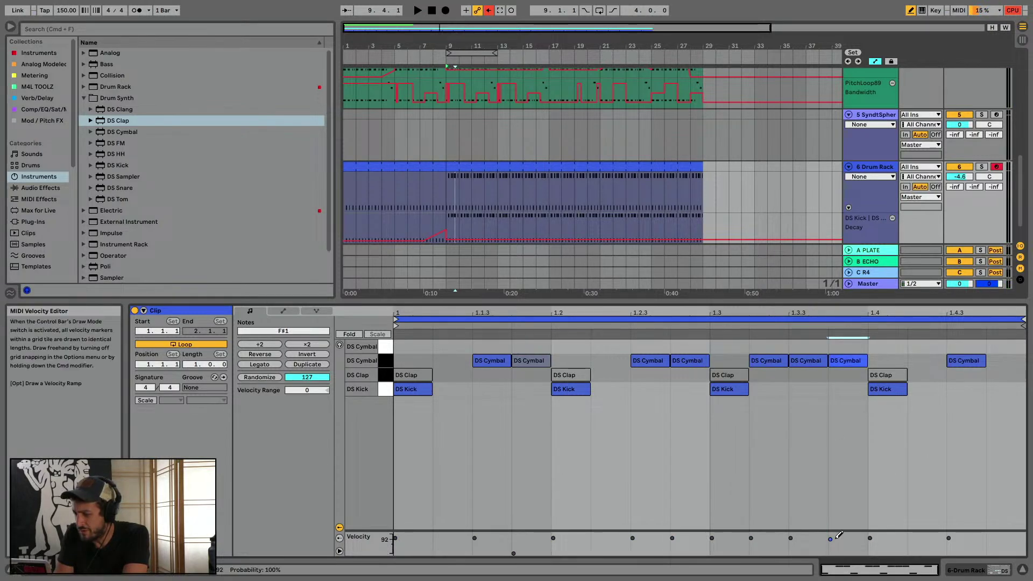
Lower the velocities of the DS Cymbal notes at 1.3.4, 1.2.4 and 1.3.2 to the minimum
{"action": "left_click_drag", "start_coordinate": [833, 538], "coordinate": [830, 553]}
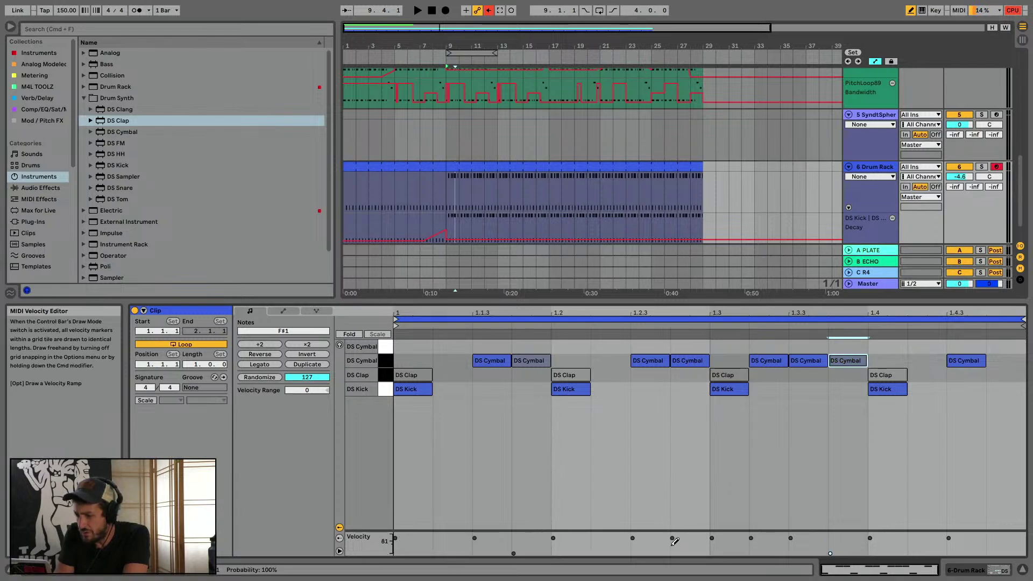
{"action": "key", "text": "b"}
{"action": "left_click_drag", "start_coordinate": [672, 539], "coordinate": [673, 543]}
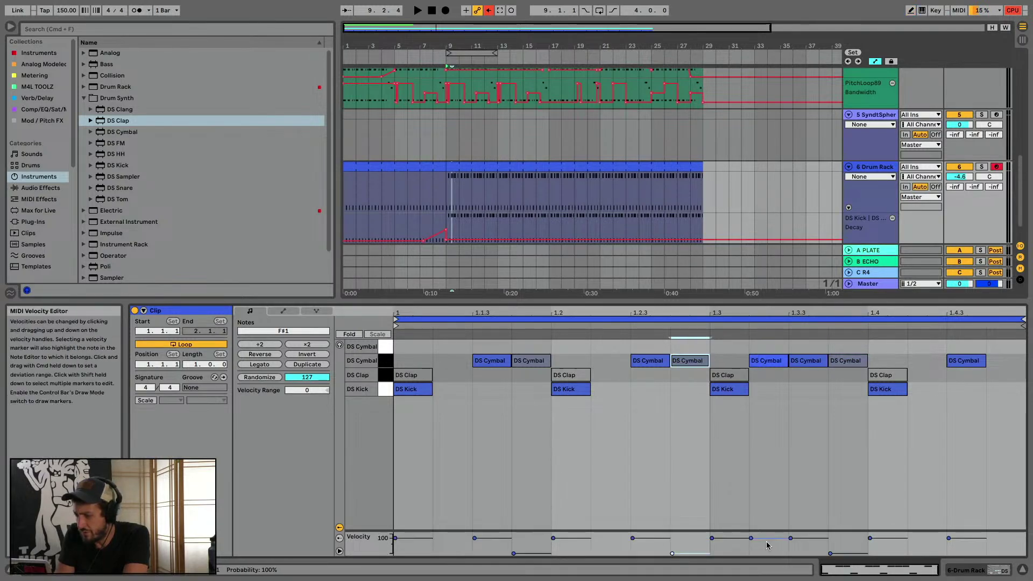
{"action": "left_click_drag", "start_coordinate": [767, 538], "coordinate": [767, 540]}
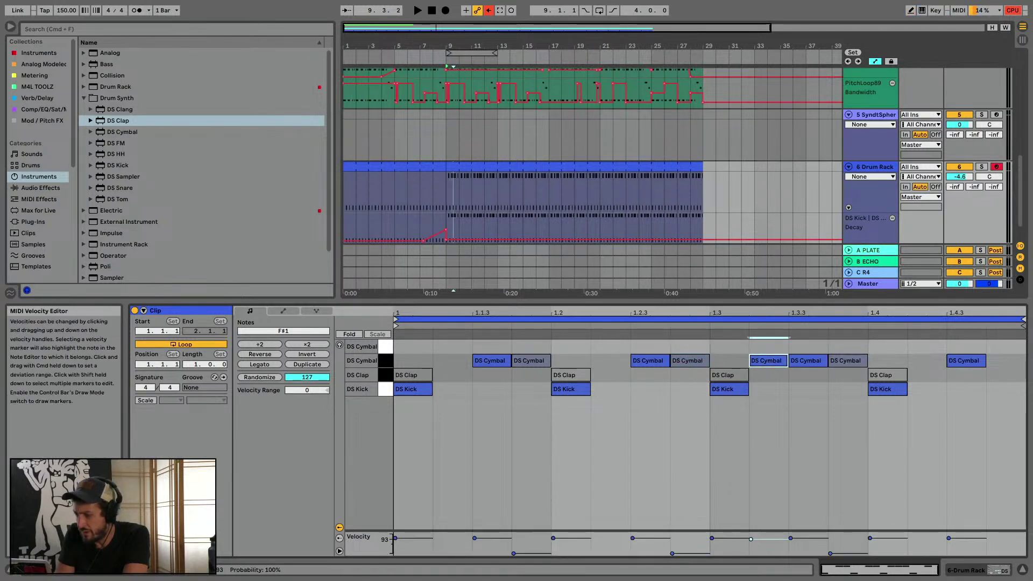
Show the Chance lane, set the DS Cymbal notes' probability to 33 % at 1.2.4 and 46 % at 1.3.2, and close the clip editor
{"action": "left_click", "coordinate": [339, 539]}
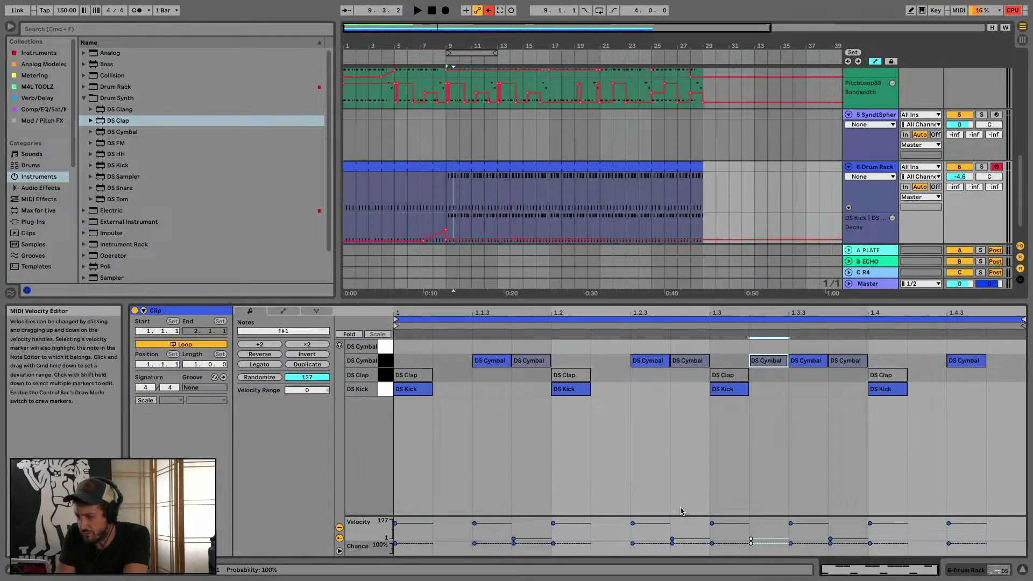
{"action": "left_click_drag", "start_coordinate": [683, 549], "coordinate": [683, 551]}
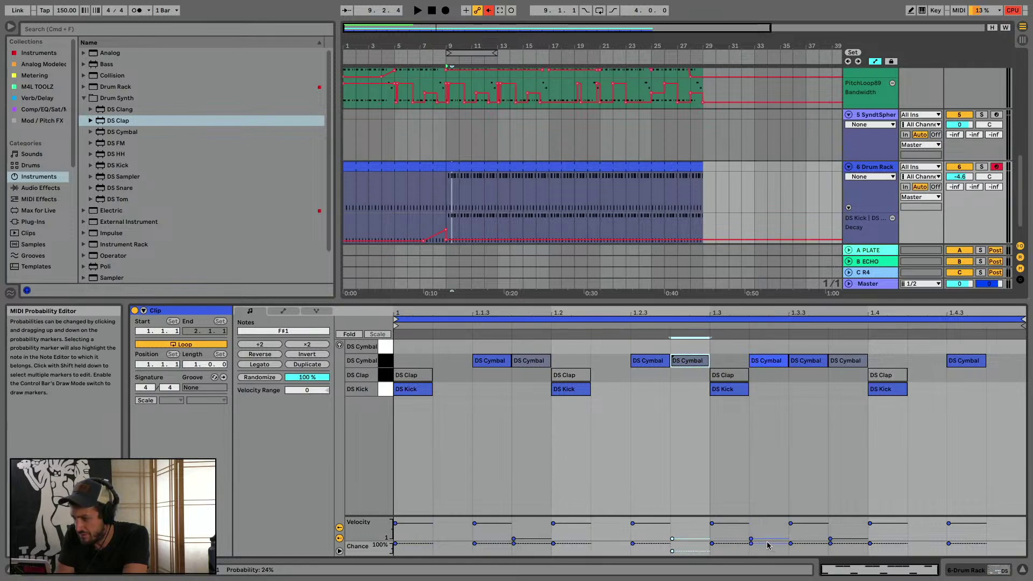
{"action": "left_click_drag", "start_coordinate": [768, 545], "coordinate": [768, 553]}
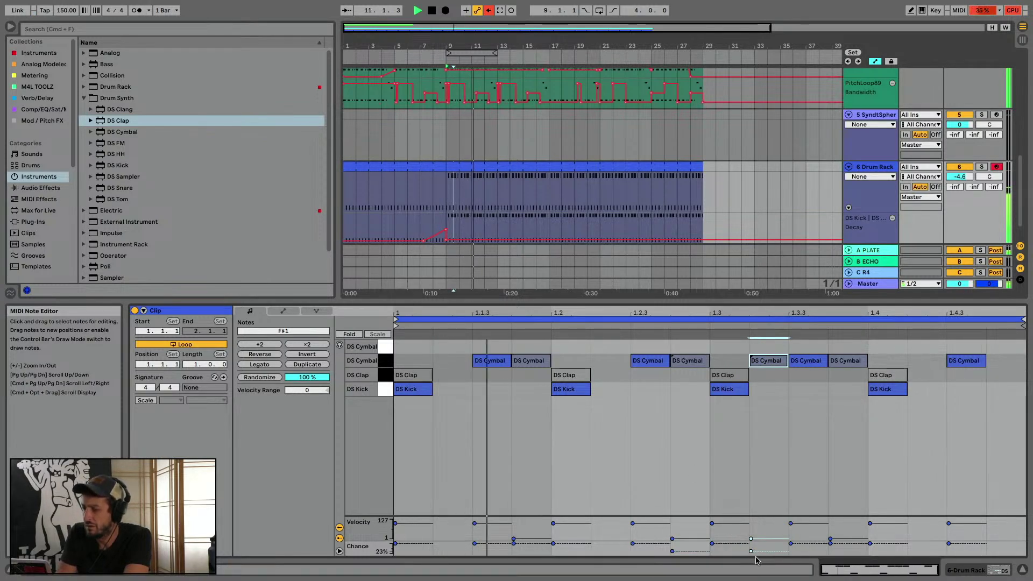
{"action": "left_click", "coordinate": [672, 551]}
{"action": "left_click_drag", "start_coordinate": [672, 551], "coordinate": [672, 550]}
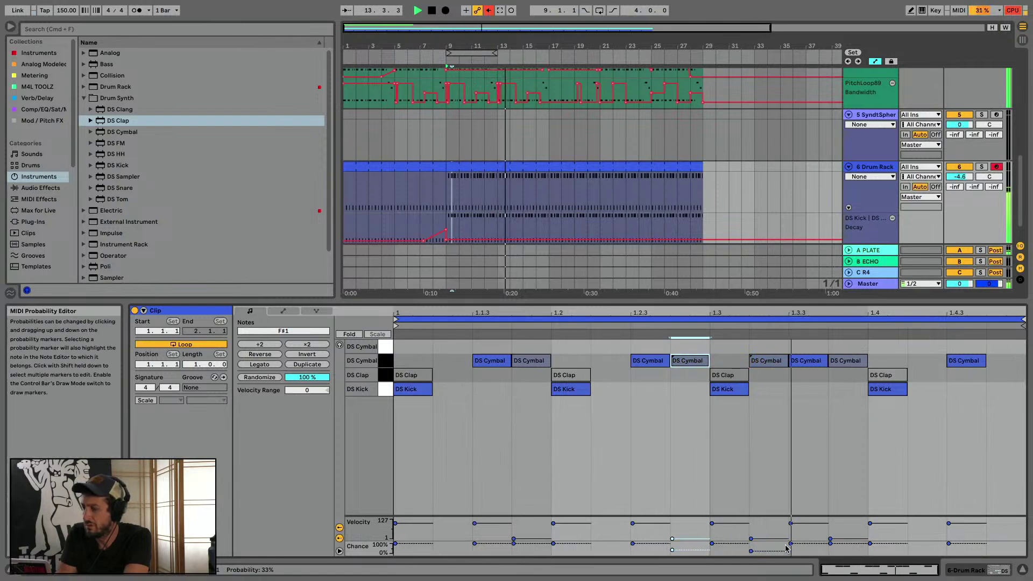
{"action": "left_click_drag", "start_coordinate": [751, 551], "coordinate": [750, 549]}
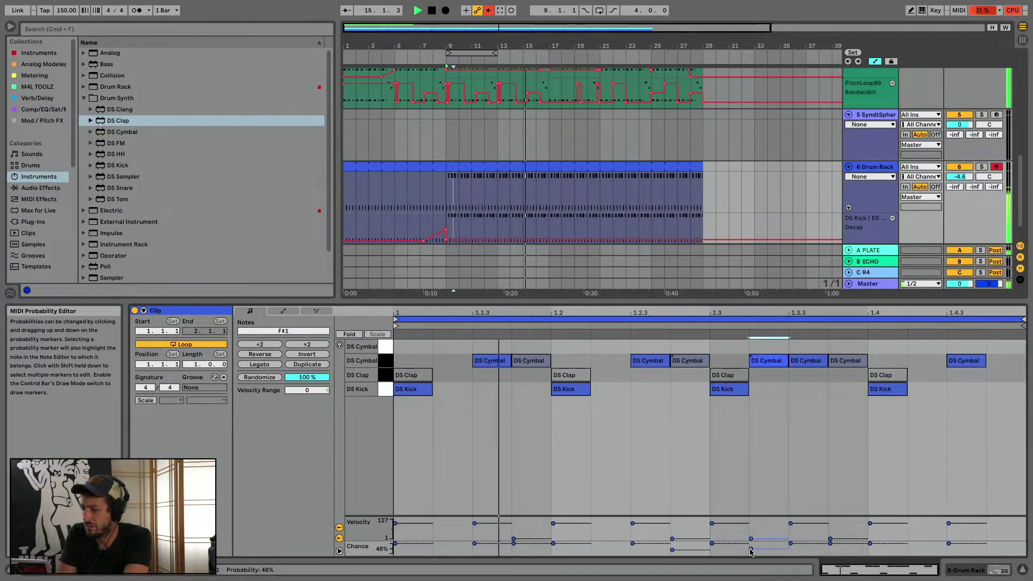
{"action": "left_click", "coordinate": [1022, 570]}
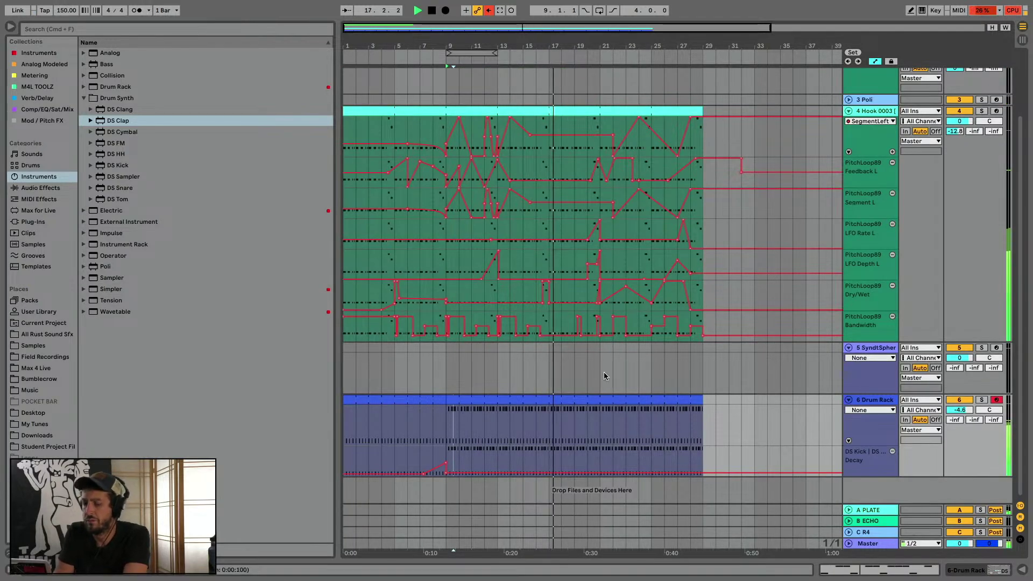
Hide the automation lanes, show the Drum Rack's devices, and audition the F#1 DS Cymbal with its tone set to 71 %
{"action": "key", "text": "Tab"}
{"action": "key", "text": "Tab"}
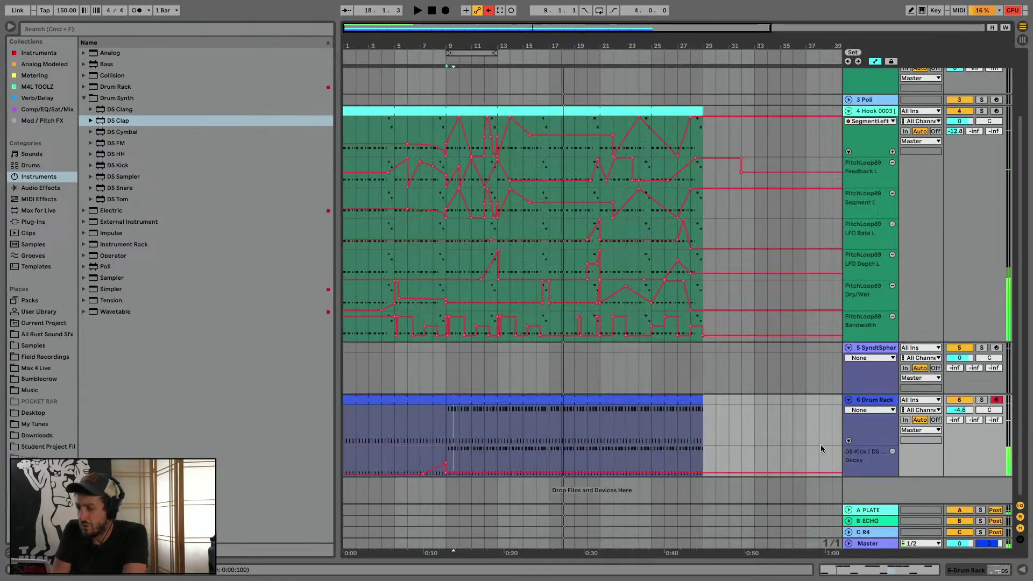
{"action": "key", "text": "a"}
{"action": "key", "text": "shift+Tab"}
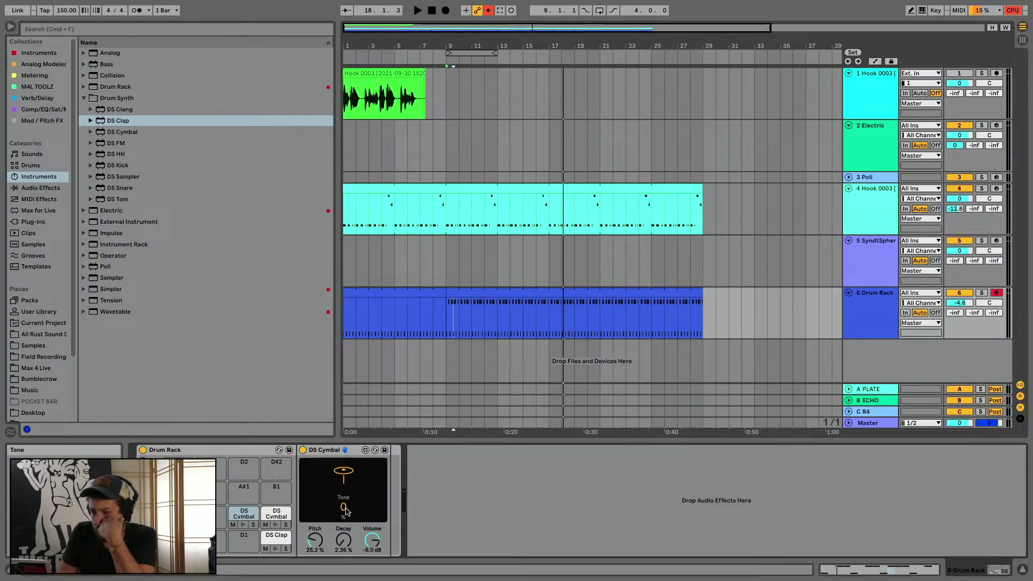
{"action": "left_click_drag", "start_coordinate": [347, 511], "coordinate": [347, 473]}
{"action": "key", "text": "space"}
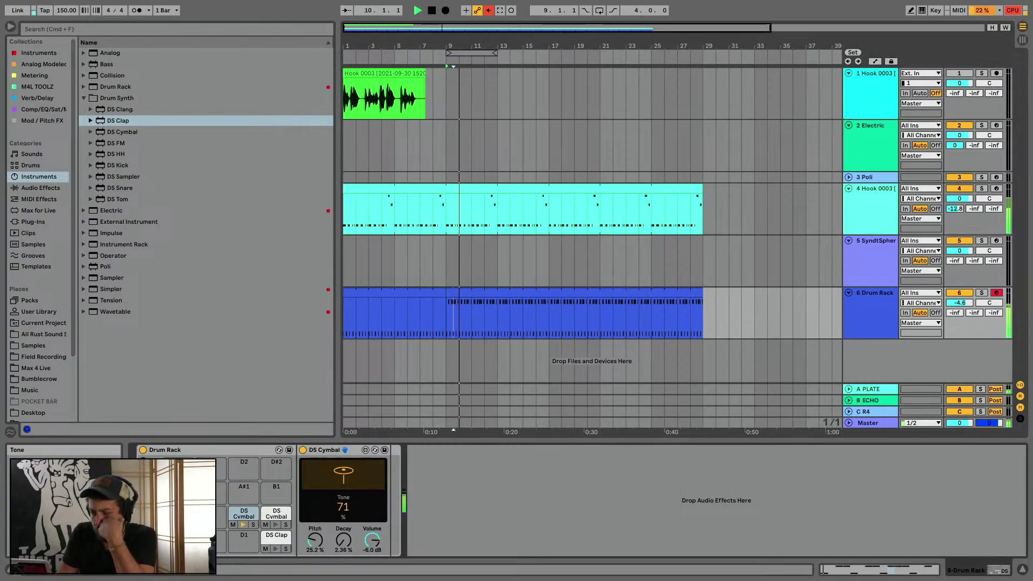
{"action": "right_click", "coordinate": [326, 505]}
{"action": "left_click", "coordinate": [290, 340]}
{"action": "key", "text": "space"}
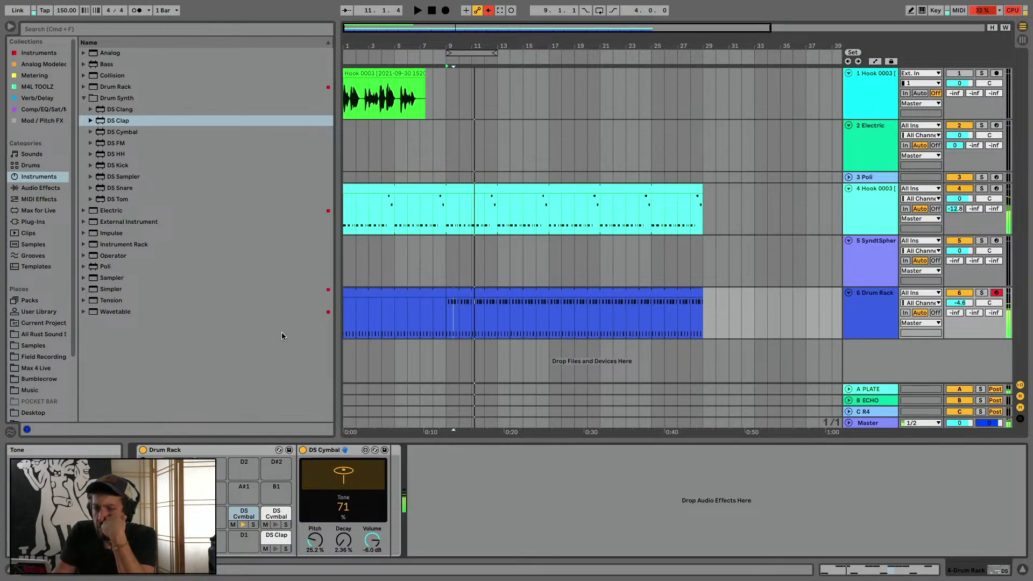
Insert an LFO audio effect after the F#1 DS Cymbal and set its depth to 25.2 %
{"action": "left_click", "coordinate": [41, 188]}
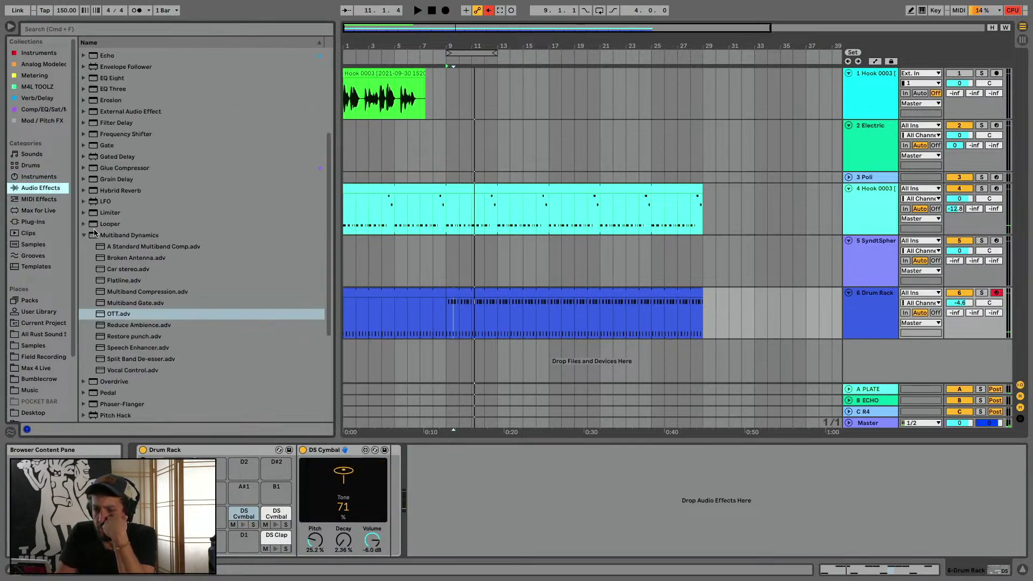
{"action": "left_click_drag", "start_coordinate": [89, 206], "coordinate": [260, 265]}
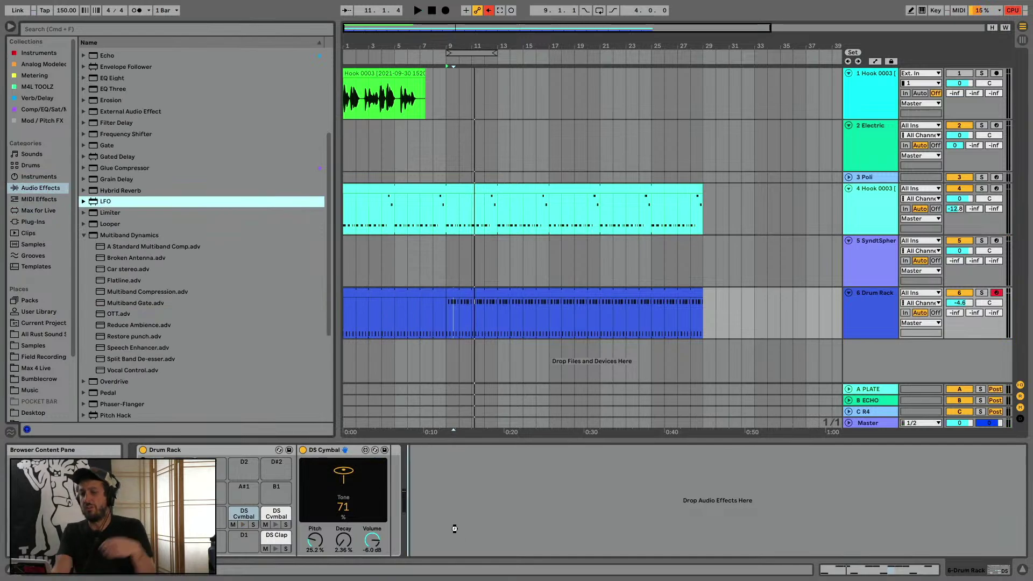
{"action": "left_click_drag", "start_coordinate": [454, 529], "coordinate": [456, 531]}
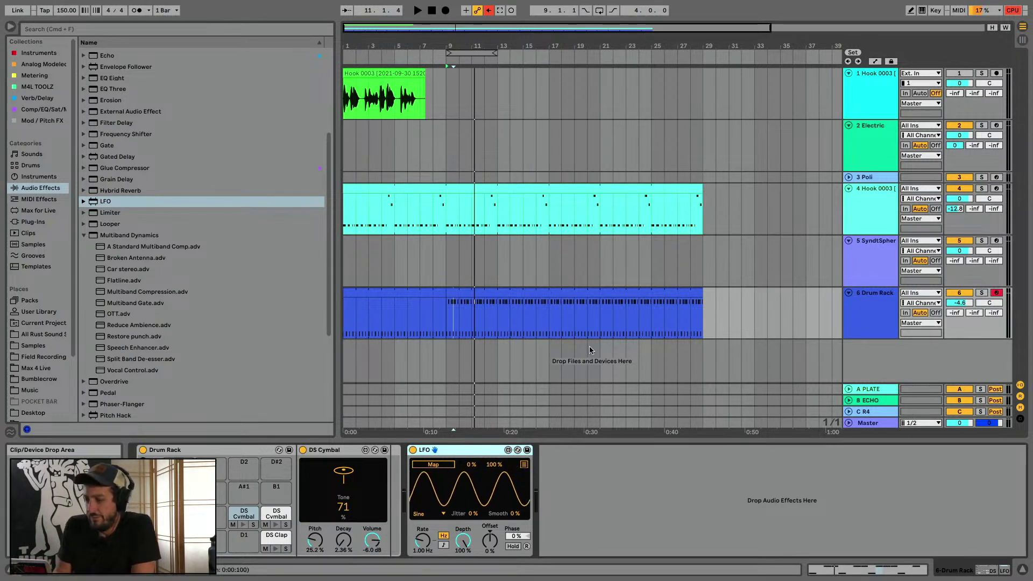
{"action": "left_click", "coordinate": [502, 295]}
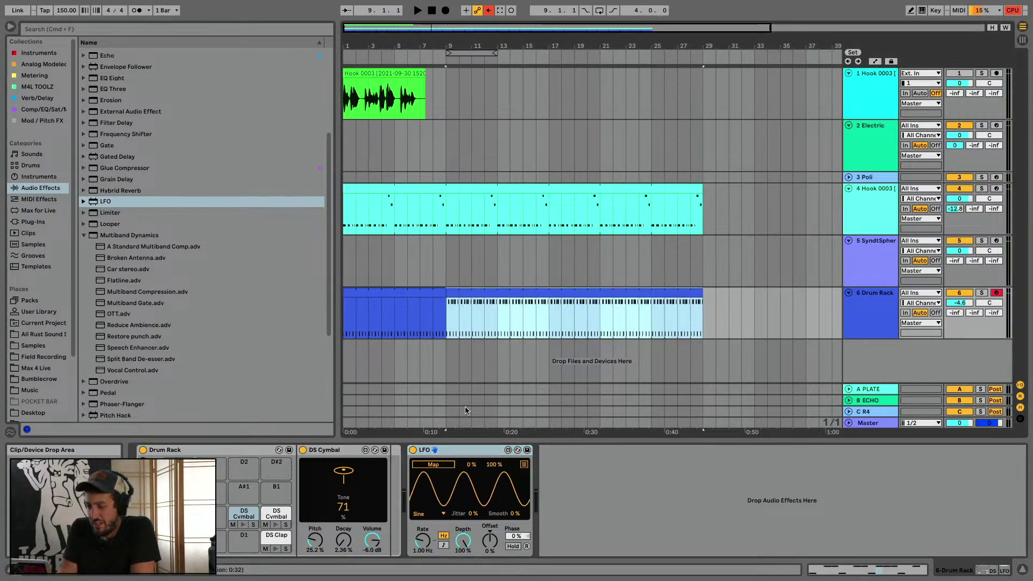
{"action": "key", "text": "space"}
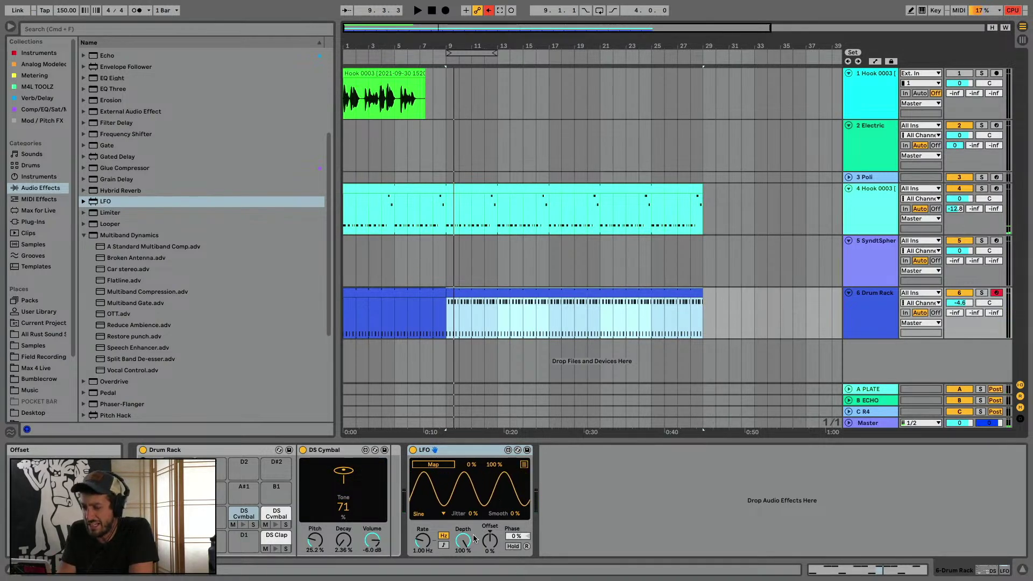
{"action": "left_click_drag", "start_coordinate": [465, 543], "coordinate": [465, 563]}
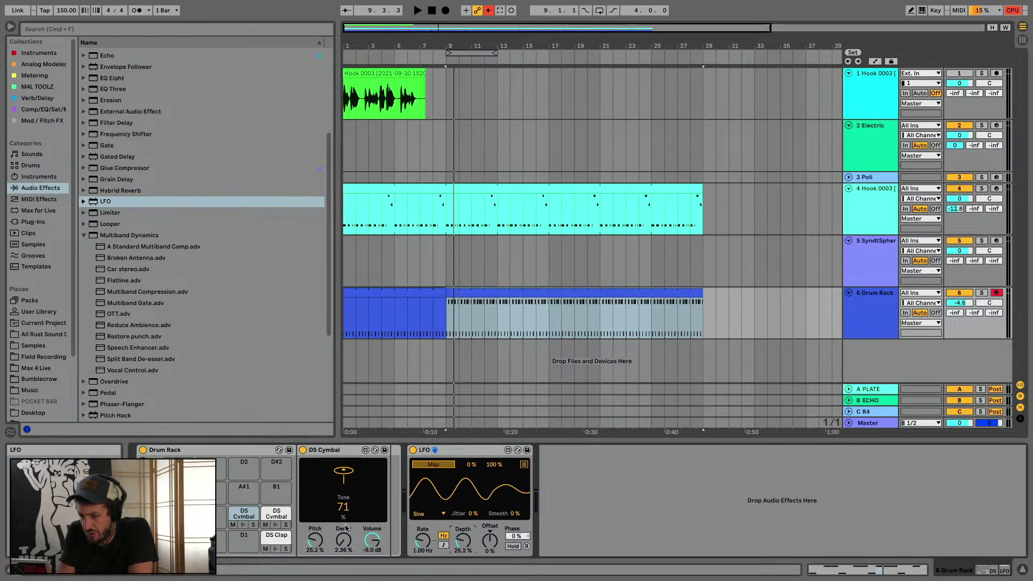
Map the LFO to the DS Cymbal's Tone in the first slot and to its Decay in the second
{"action": "key", "text": "space"}
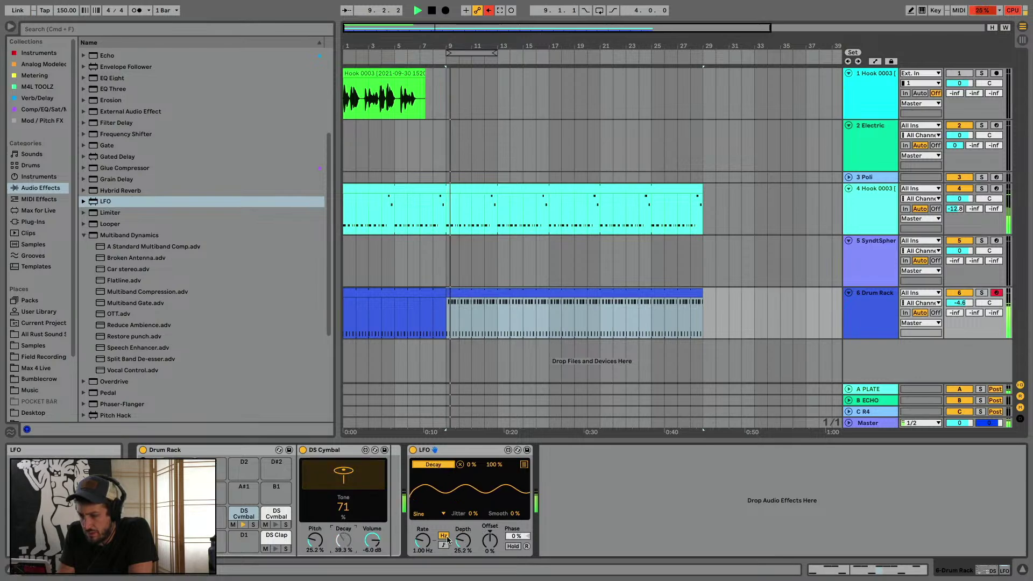
{"action": "left_click", "coordinate": [460, 465]}
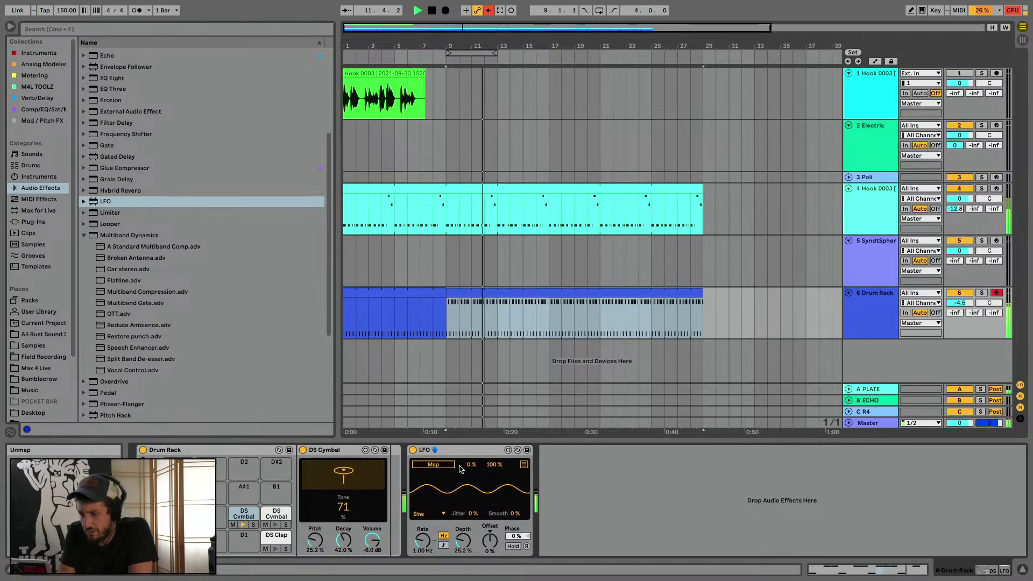
{"action": "left_click", "coordinate": [448, 465]}
{"action": "left_click", "coordinate": [343, 508]}
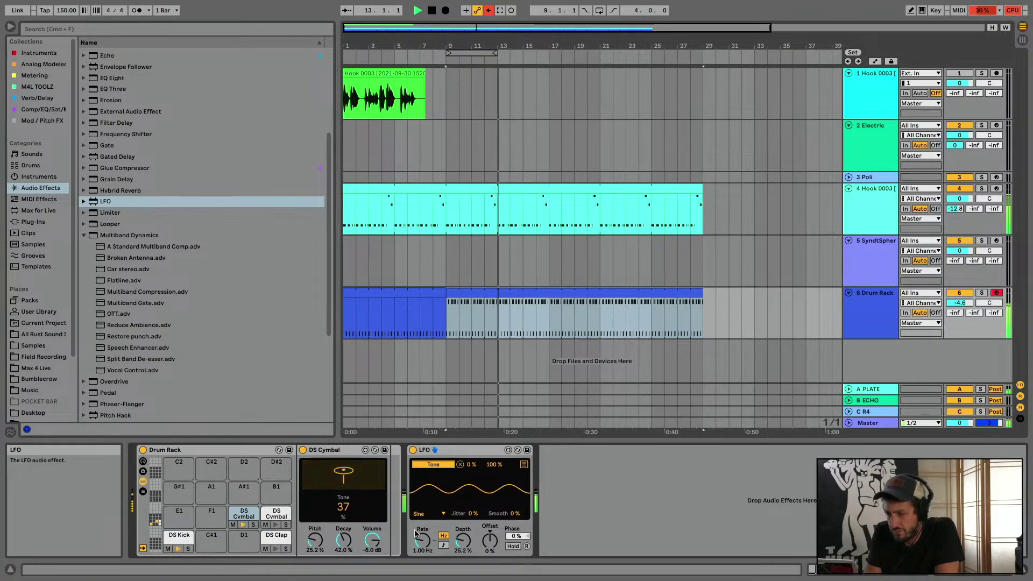
{"action": "left_click", "coordinate": [523, 464]}
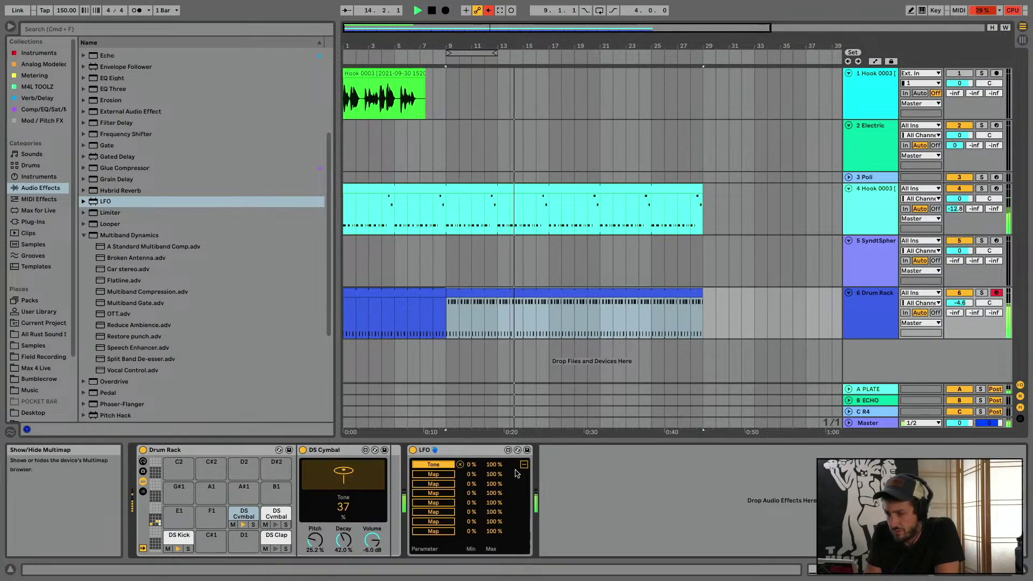
{"action": "left_click", "coordinate": [433, 474]}
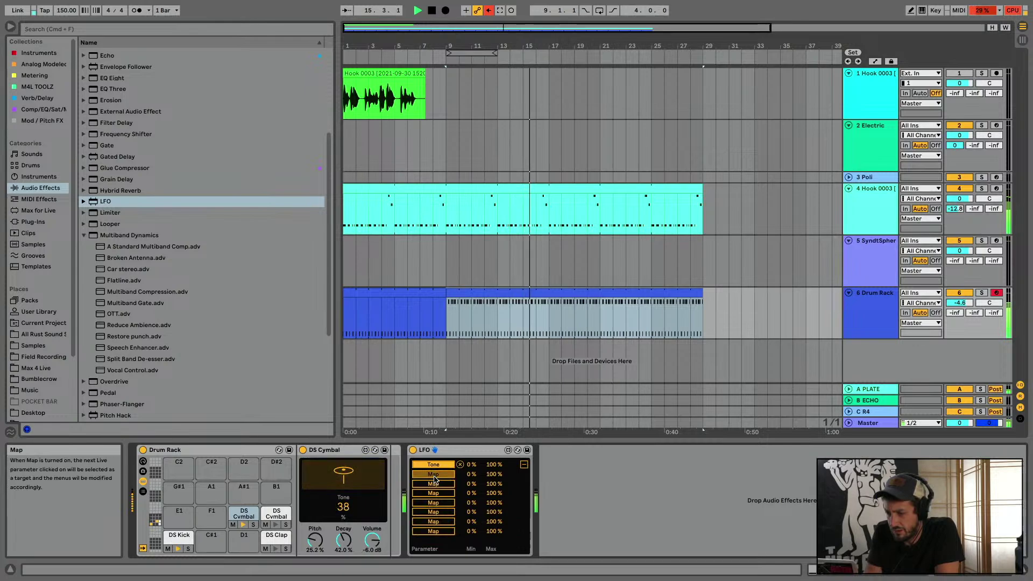
{"action": "left_click", "coordinate": [343, 539]}
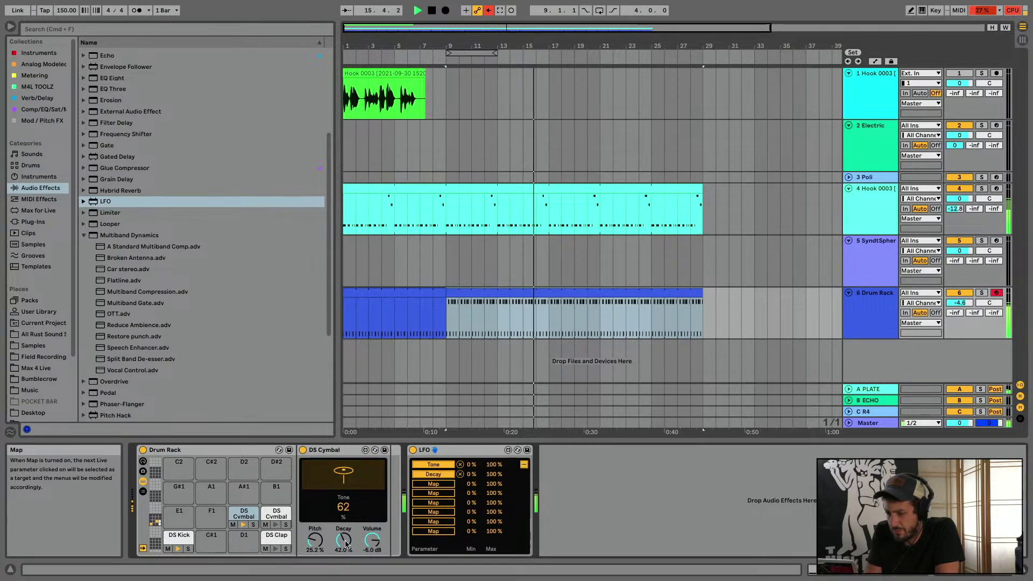
{"action": "left_click", "coordinate": [523, 464]}
Set the LFO's rate to 0.57 Hz and depth to 55.1 %, and replay the beat from bar 9
{"action": "left_click", "coordinate": [427, 541]}
{"action": "left_click_drag", "start_coordinate": [427, 544], "coordinate": [462, 501]}
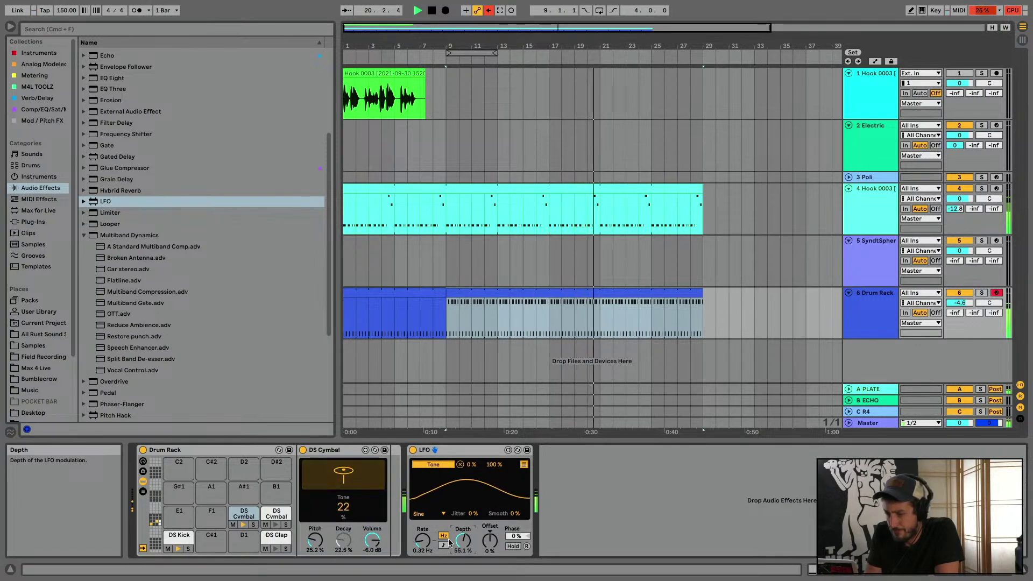
{"action": "left_click_drag", "start_coordinate": [423, 542], "coordinate": [424, 532]}
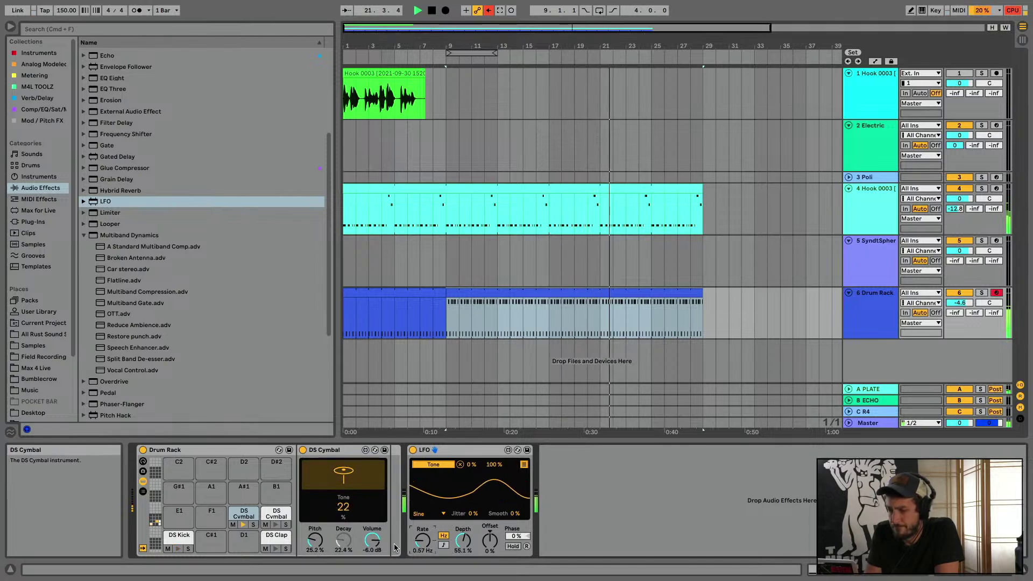
{"action": "left_click_drag", "start_coordinate": [320, 545], "coordinate": [320, 537]}
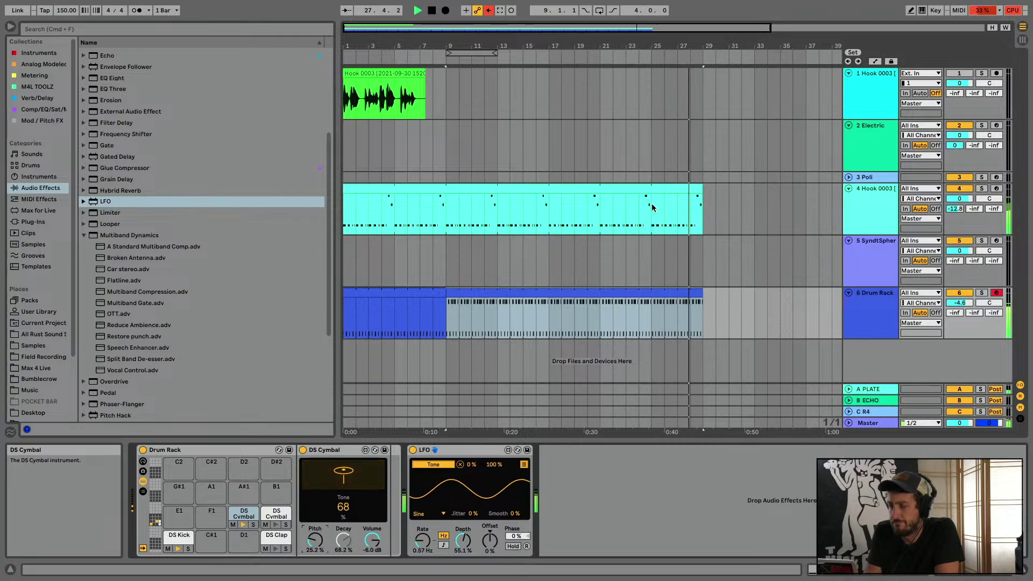
{"action": "left_click", "coordinate": [715, 273]}
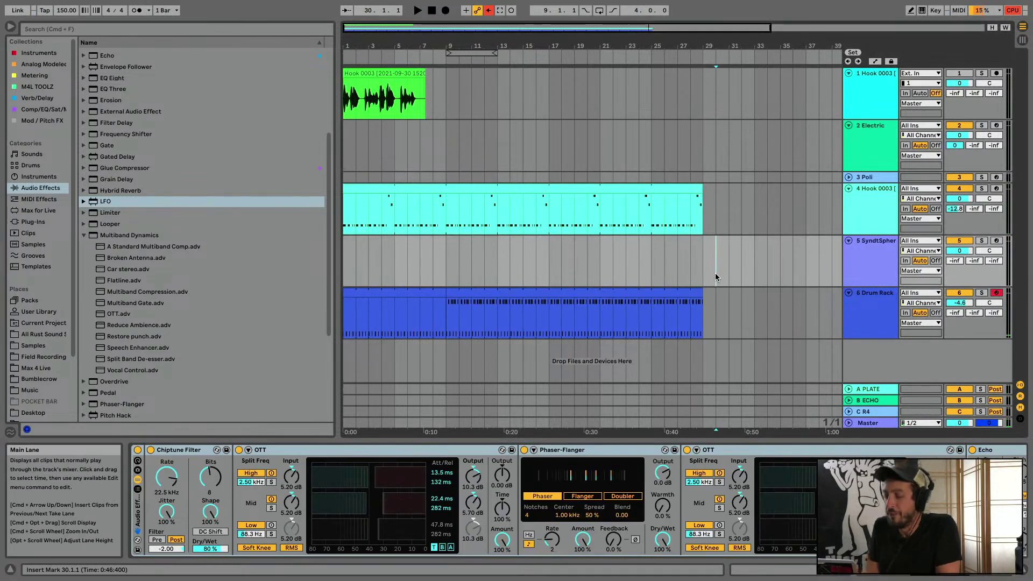
{"action": "left_click", "coordinate": [520, 290]}
{"action": "key", "text": "space"}
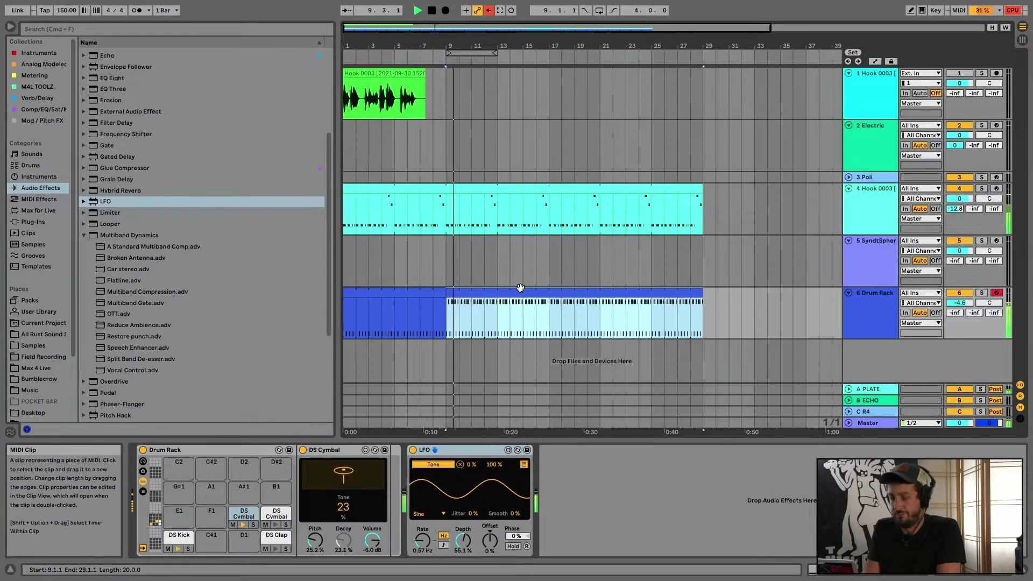
Add a Delay audio effect to the cymbal's chain and place it between the DS Cymbal and the LFO
{"action": "left_click", "coordinate": [34, 177]}
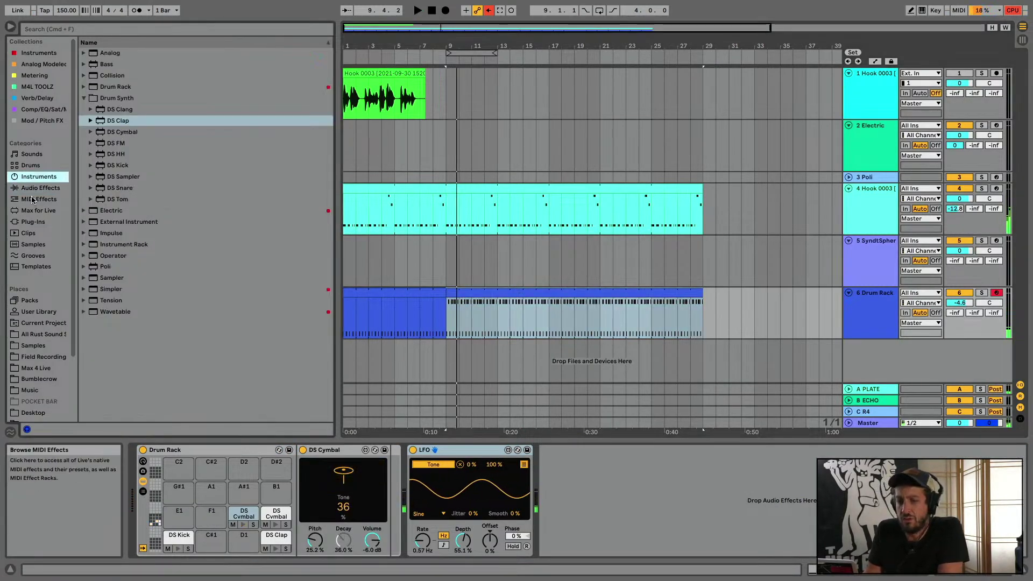
{"action": "left_click", "coordinate": [33, 188]}
{"action": "scroll", "coordinate": [156, 198], "scroll_direction": "up", "scroll_amount": 8}
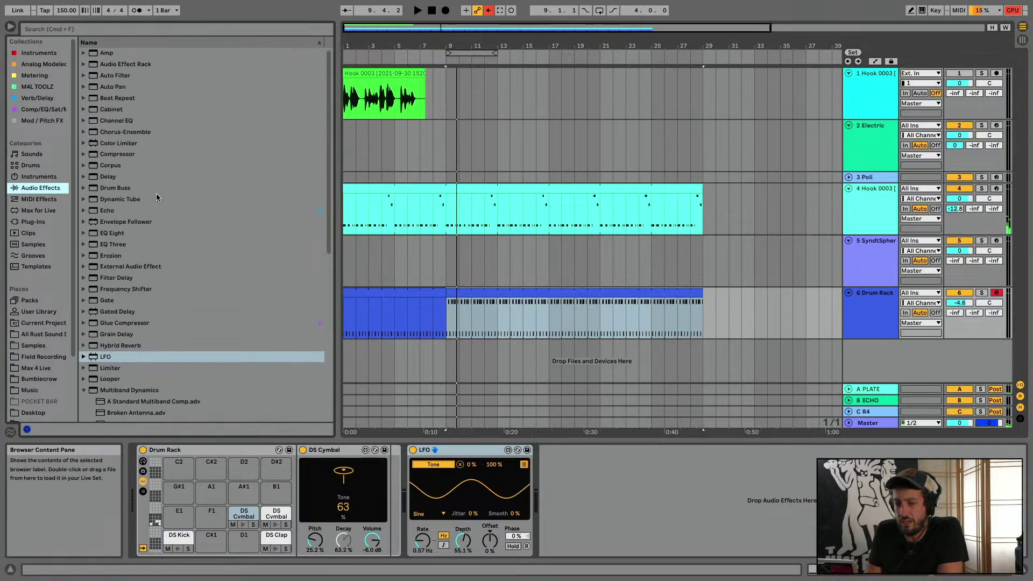
{"action": "left_click", "coordinate": [114, 177]}
{"action": "left_click_drag", "start_coordinate": [719, 495], "coordinate": [718, 496]}
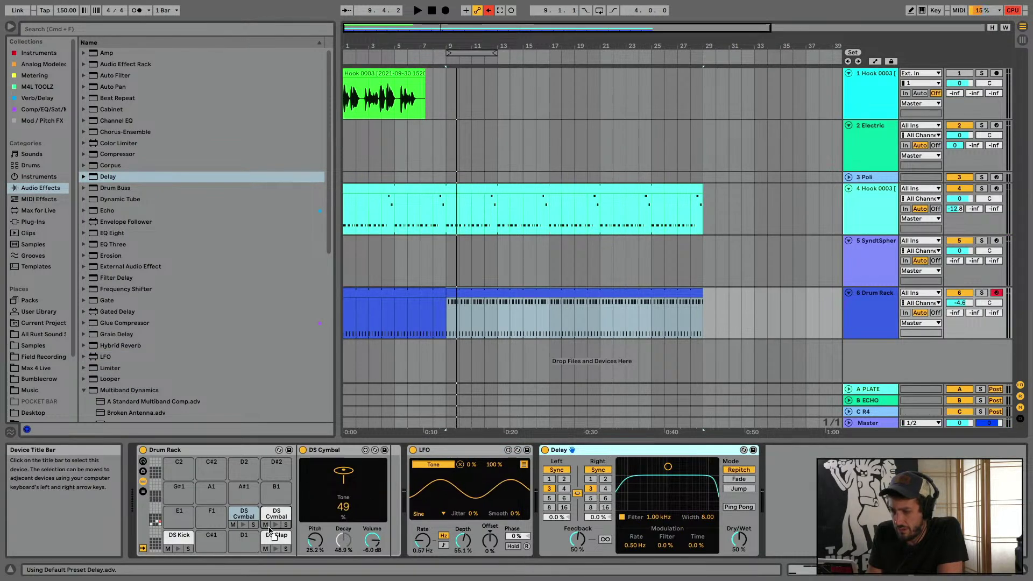
{"action": "left_click_drag", "start_coordinate": [243, 519], "coordinate": [243, 518]}
While playing from bar 9, unsync the Delay and set left time to 5.51 ms, right time to 1.08 ms and feedback to 26 %
{"action": "key", "text": "space"}
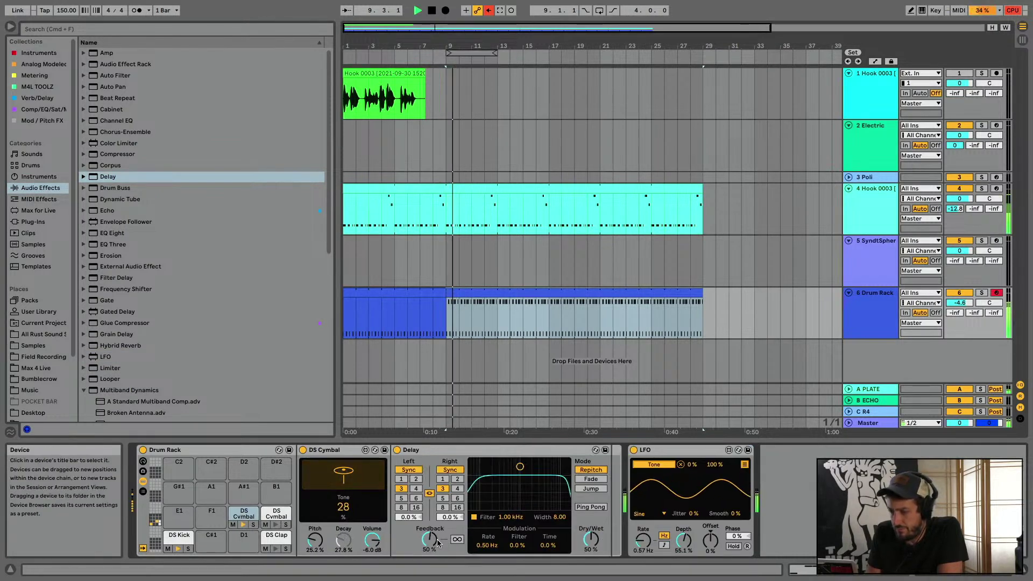
{"action": "left_click_drag", "start_coordinate": [428, 540], "coordinate": [429, 562]}
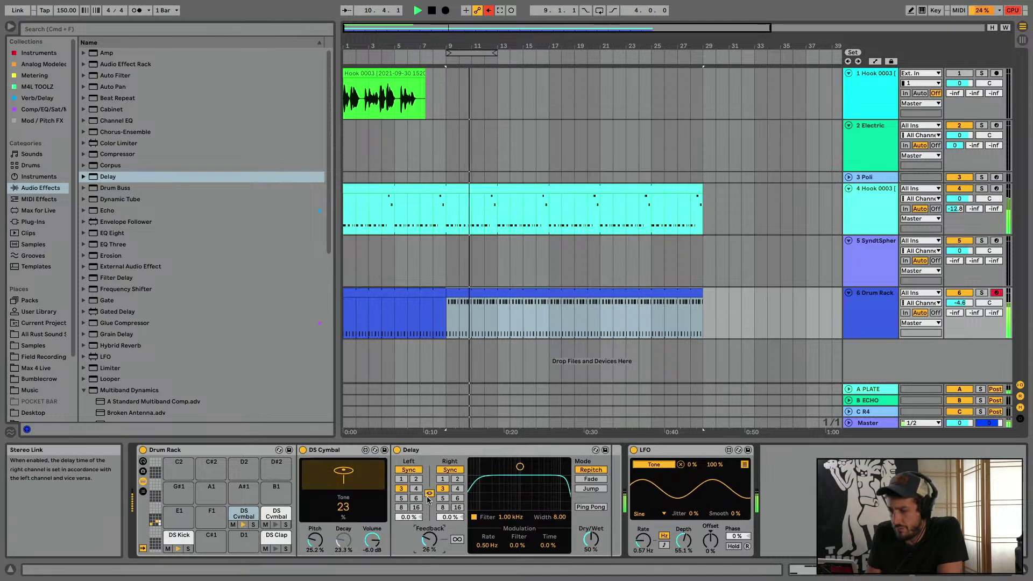
{"action": "left_click", "coordinate": [412, 471]}
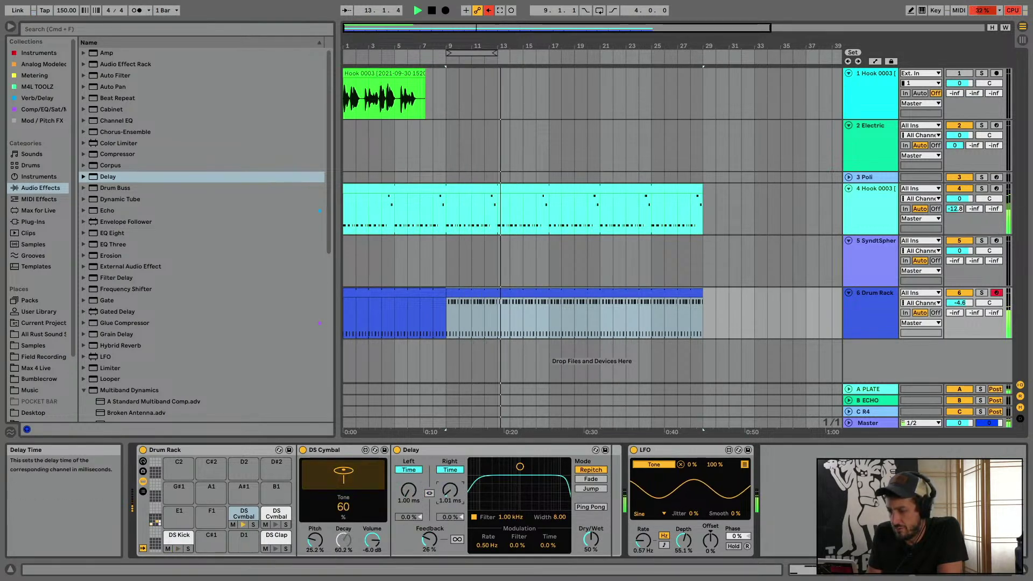
{"action": "left_click_drag", "start_coordinate": [408, 490], "coordinate": [408, 471]}
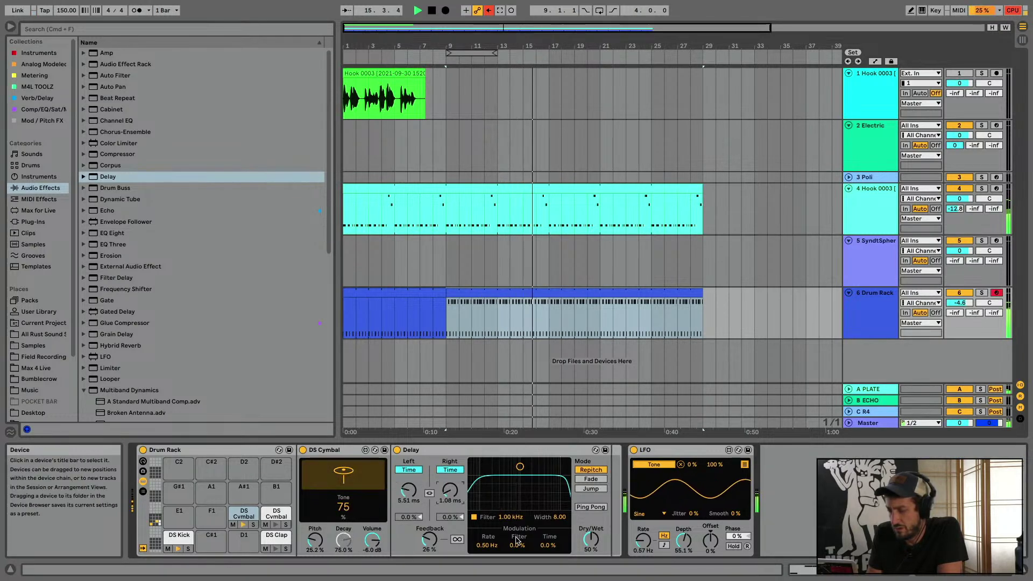
Set the Delay's modulation to rate 0.08 Hz, filter 23 %, time 24 %; feedback 81 %, dry/wet 100 %, filter 3.88 kHz, width 5.09
{"action": "left_click_drag", "start_coordinate": [516, 545], "coordinate": [587, 560]}
{"action": "left_click_drag", "start_coordinate": [429, 539], "coordinate": [429, 503]}
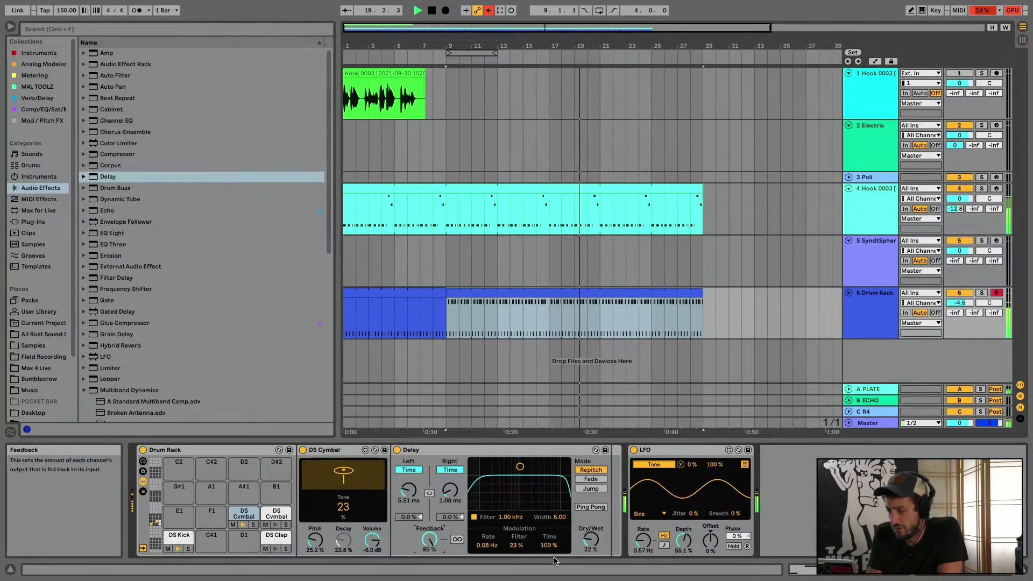
{"action": "left_click_drag", "start_coordinate": [429, 539], "coordinate": [429, 547]}
{"action": "left_click_drag", "start_coordinate": [548, 545], "coordinate": [590, 506]}
{"action": "left_click_drag", "start_coordinate": [548, 545], "coordinate": [548, 550]}
{"action": "left_click_drag", "start_coordinate": [520, 466], "coordinate": [541, 482]}
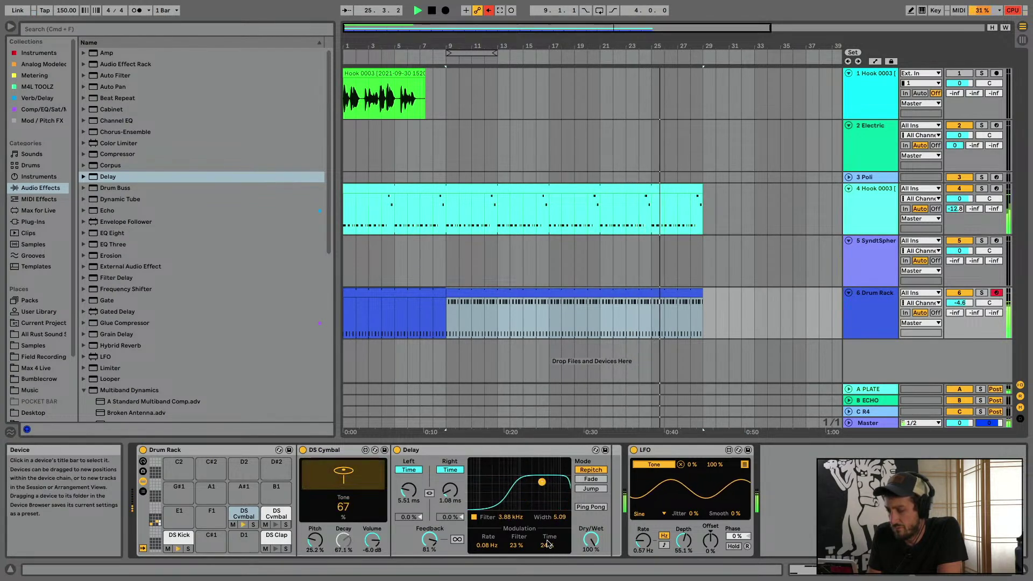
Set the Delay's left time to 15.2 ms, right time to 1.06 ms and feedback to 48 % during playback from bar 9
{"action": "left_click_drag", "start_coordinate": [455, 493], "coordinate": [455, 484]}
{"action": "key", "text": "space"}
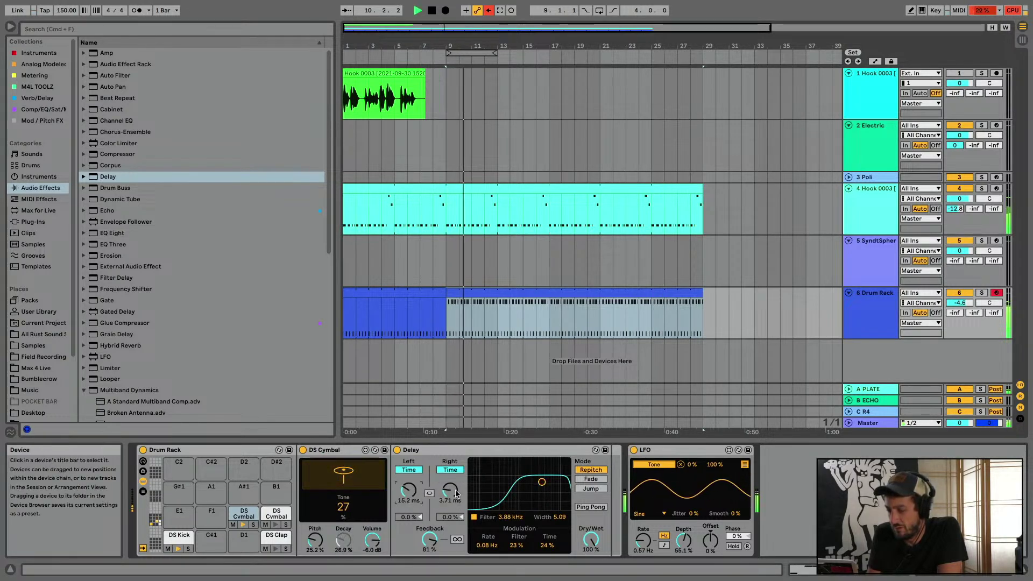
{"action": "left_click_drag", "start_coordinate": [450, 491], "coordinate": [450, 501]}
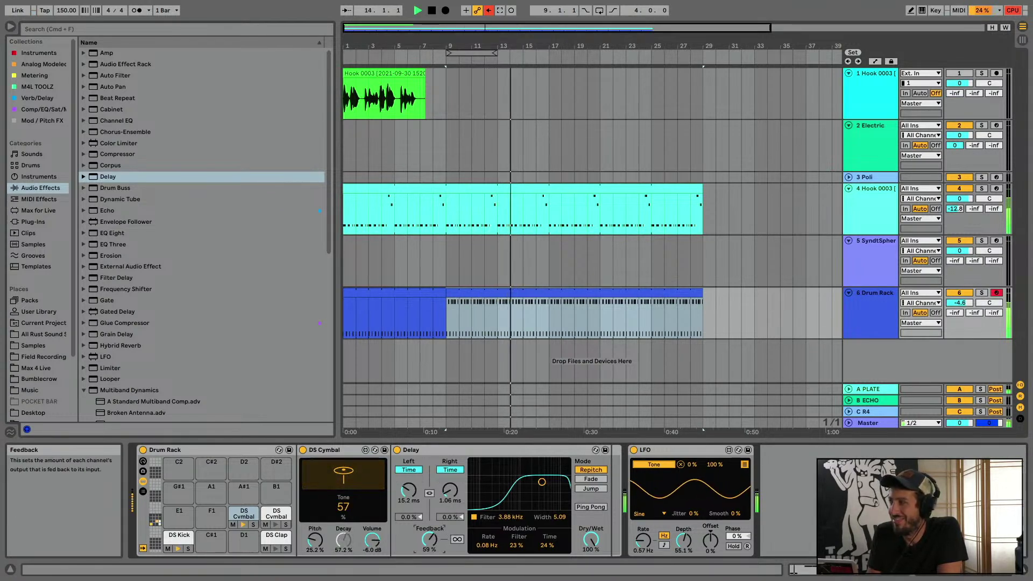
{"action": "left_click_drag", "start_coordinate": [429, 539], "coordinate": [429, 551]}
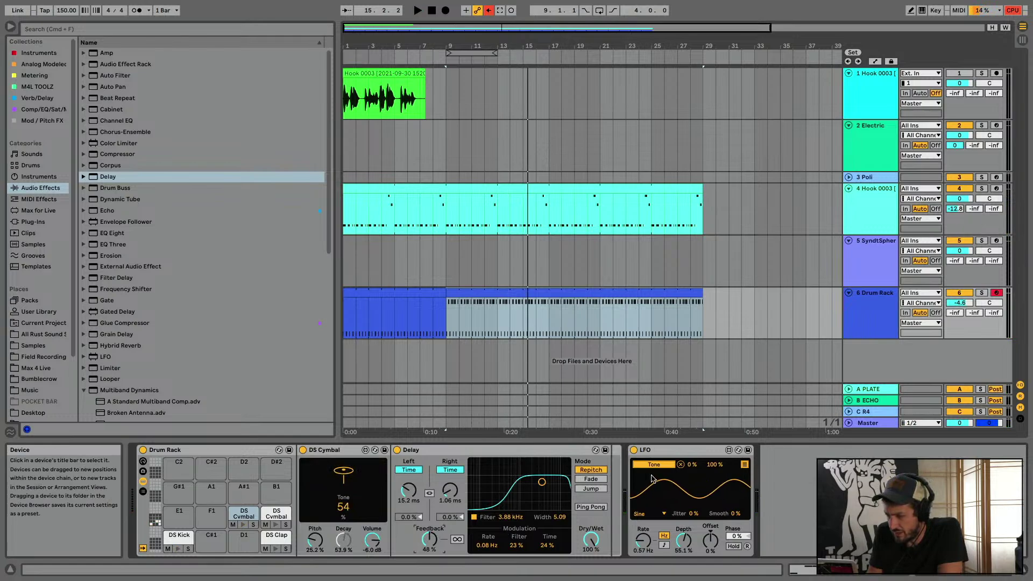
Lower the maximum of the LFO's Decay mapping, play from bar 9, and hide the device view
{"action": "left_click", "coordinate": [744, 464]}
{"action": "left_click_drag", "start_coordinate": [712, 476], "coordinate": [711, 504]}
{"action": "key", "text": "space"}
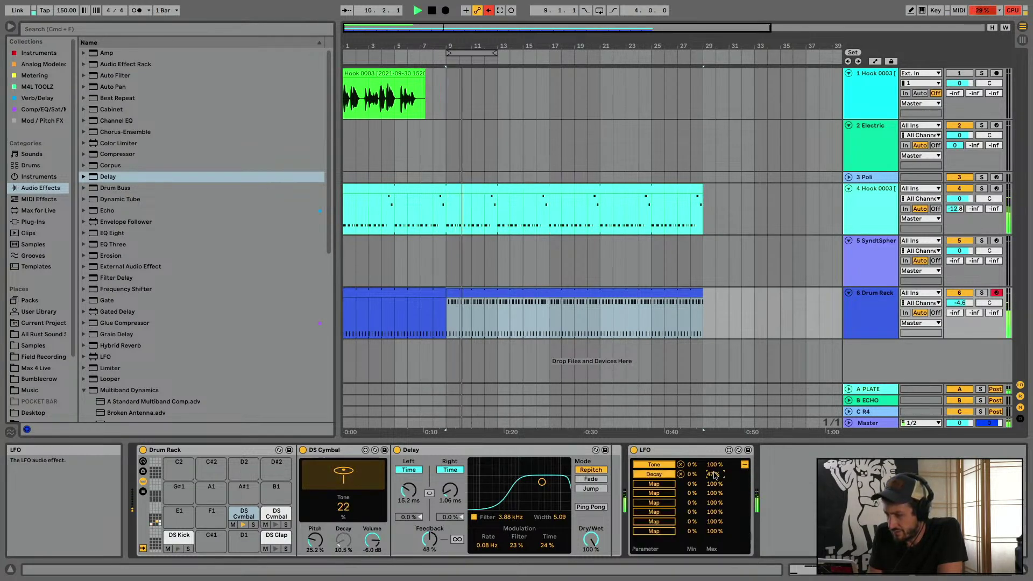
{"action": "left_click", "coordinate": [1023, 574]}
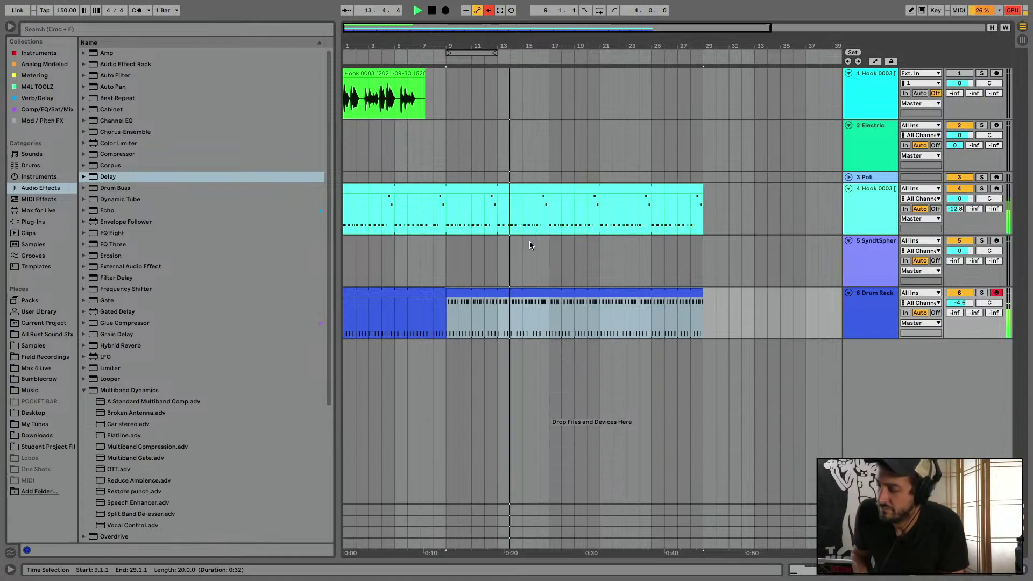
Stop playback and view the notes of the Drum Rack clips starting at bars 1 and 9
{"action": "key", "text": "space"}
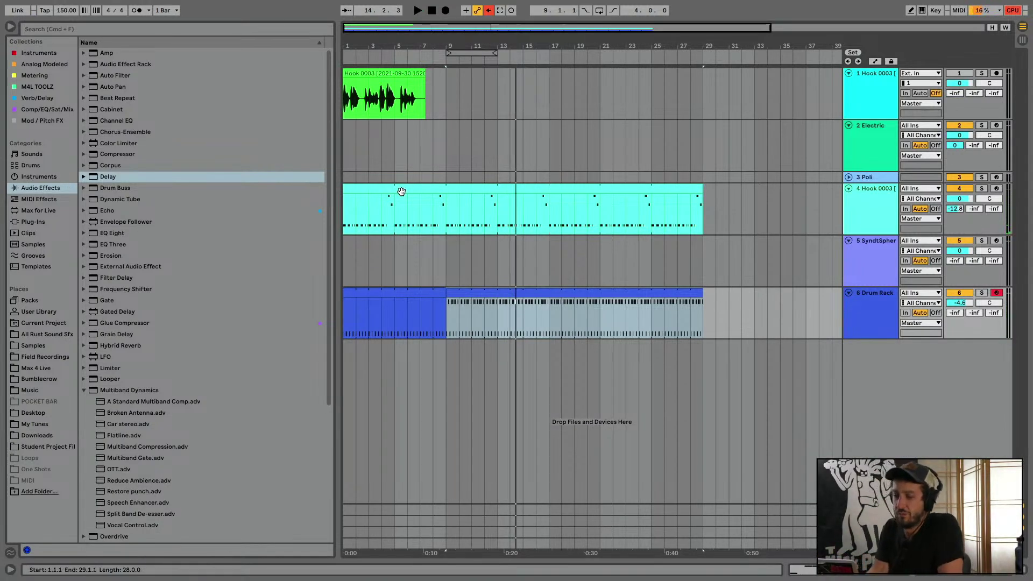
{"action": "double_click", "coordinate": [397, 293]}
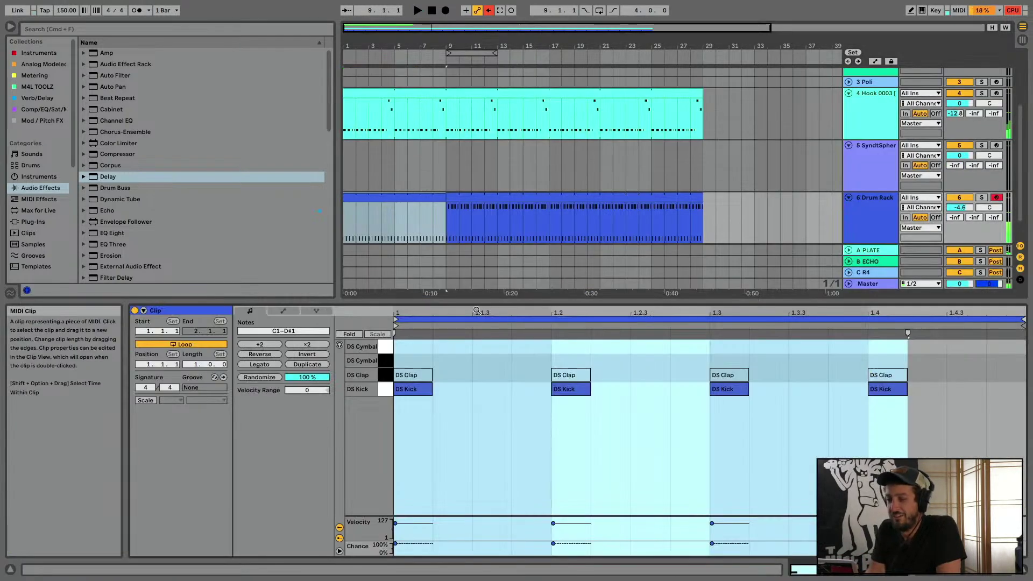
{"action": "left_click", "coordinate": [476, 311]}
{"action": "left_click", "coordinate": [1023, 572]}
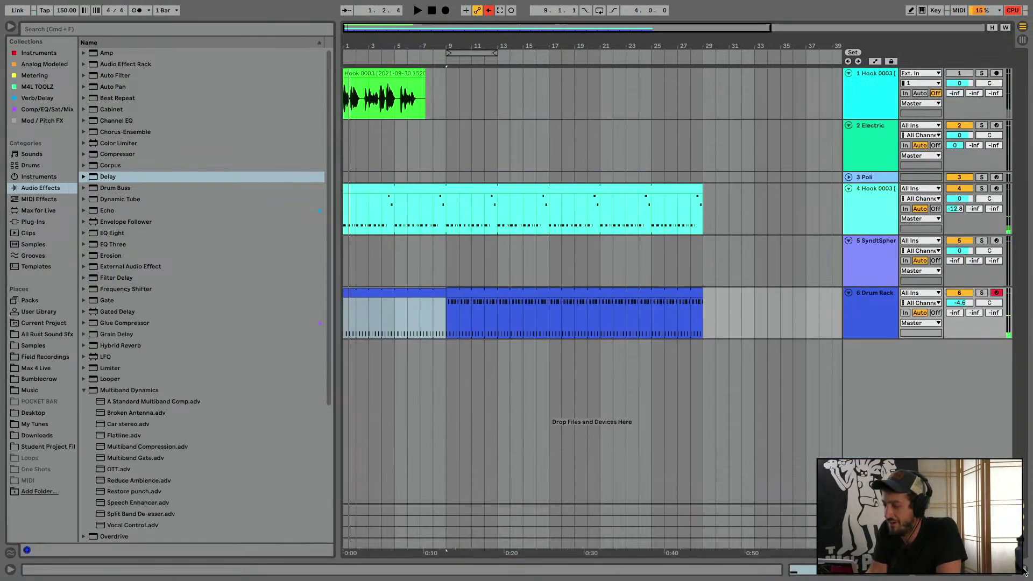
{"action": "left_click", "coordinate": [1022, 573]}
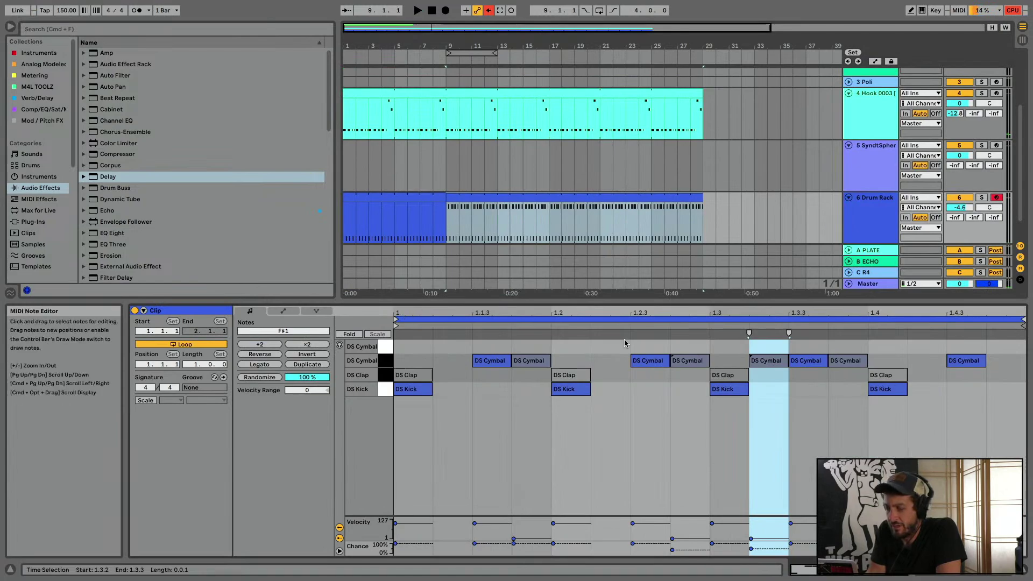
{"action": "left_click", "coordinate": [1017, 574]}
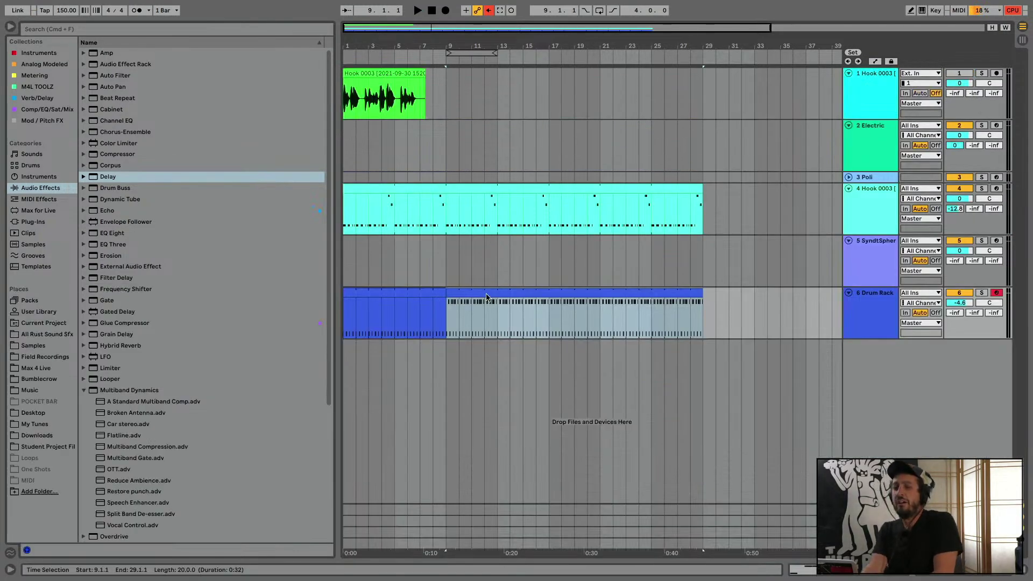
Play the arrangement with the SyndtSphere track armed, capture the played MIDI notes, and extend the resulting clip back to bar 1
{"action": "mouse_move", "coordinate": [297, 6]}
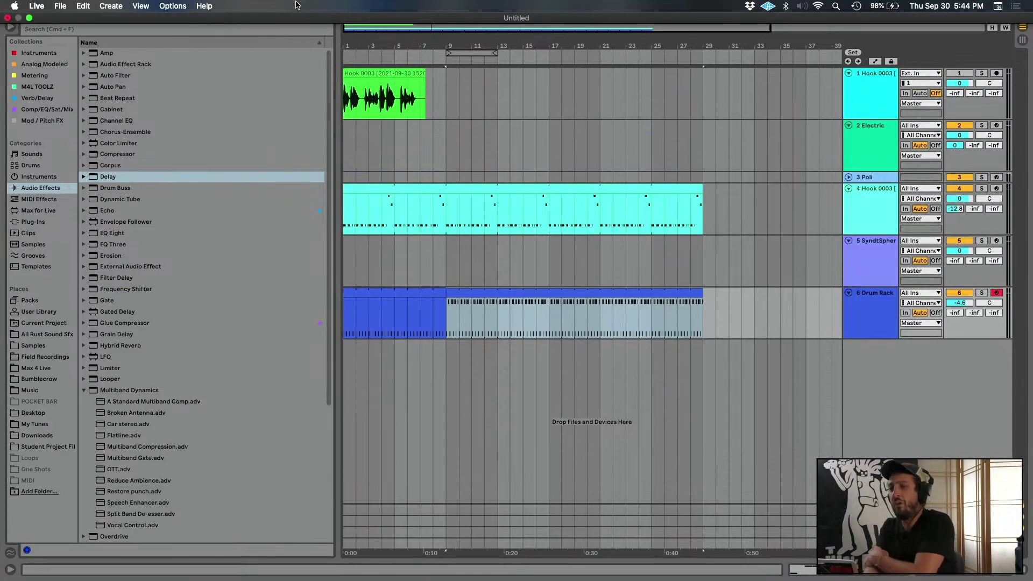
{"action": "left_click", "coordinate": [362, 73]}
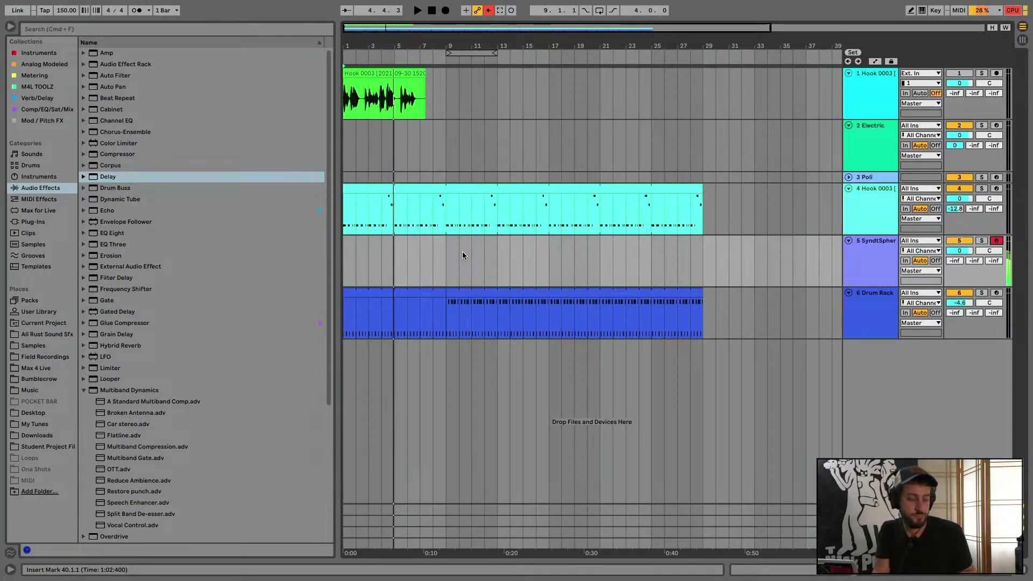
{"action": "key", "text": "space"}
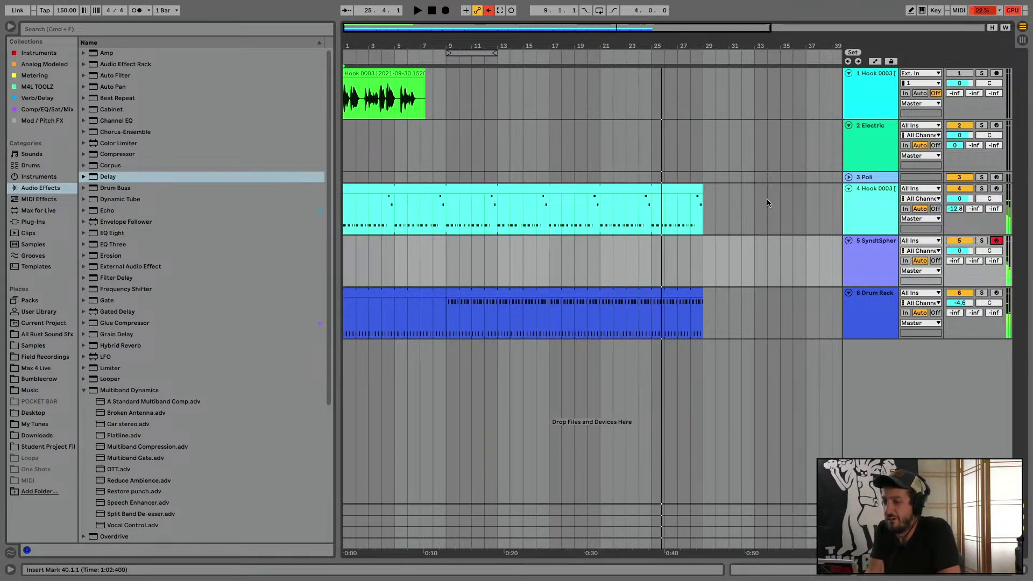
{"action": "left_click_drag", "start_coordinate": [766, 202], "coordinate": [652, 317]}
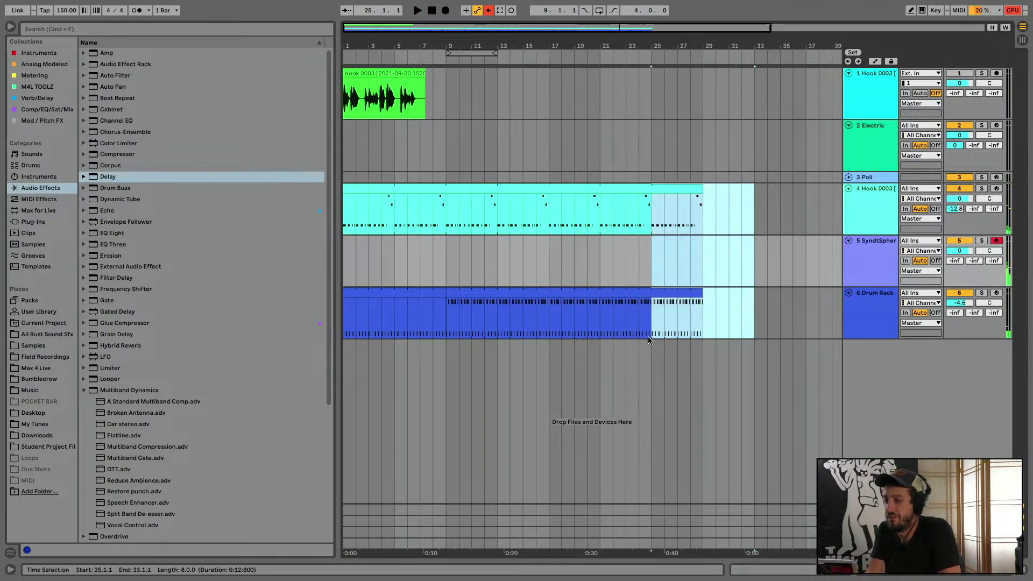
{"action": "left_click", "coordinate": [501, 11]}
{"action": "left_click_drag", "start_coordinate": [554, 240], "coordinate": [300, 240]}
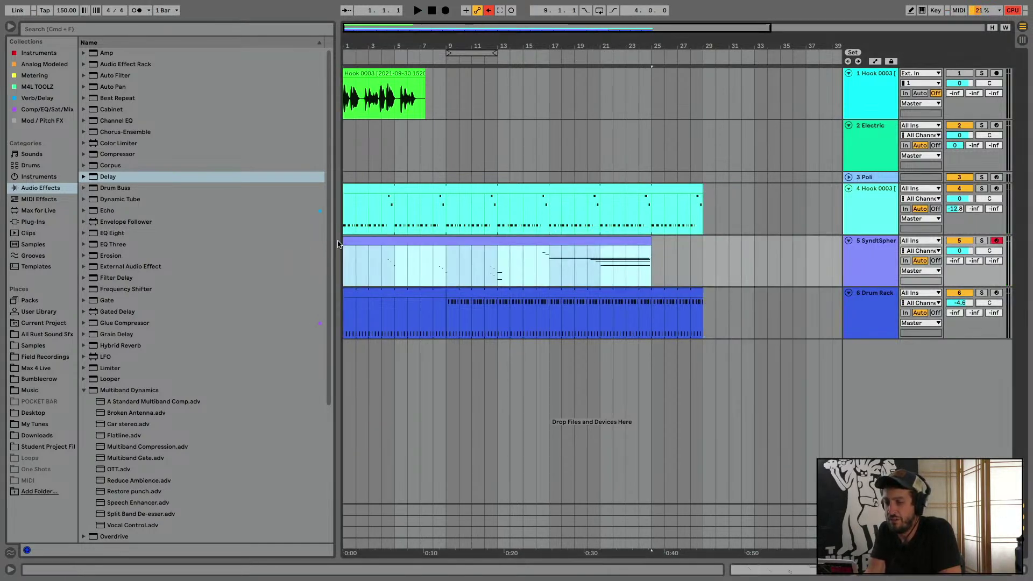
Quantize all notes in the SyndtSphere clip to 1/4, adjusting note starts and ends by 100 %
{"action": "double_click", "coordinate": [418, 242]}
{"action": "left_click", "coordinate": [529, 420]}
{"action": "key", "text": "super+a"}
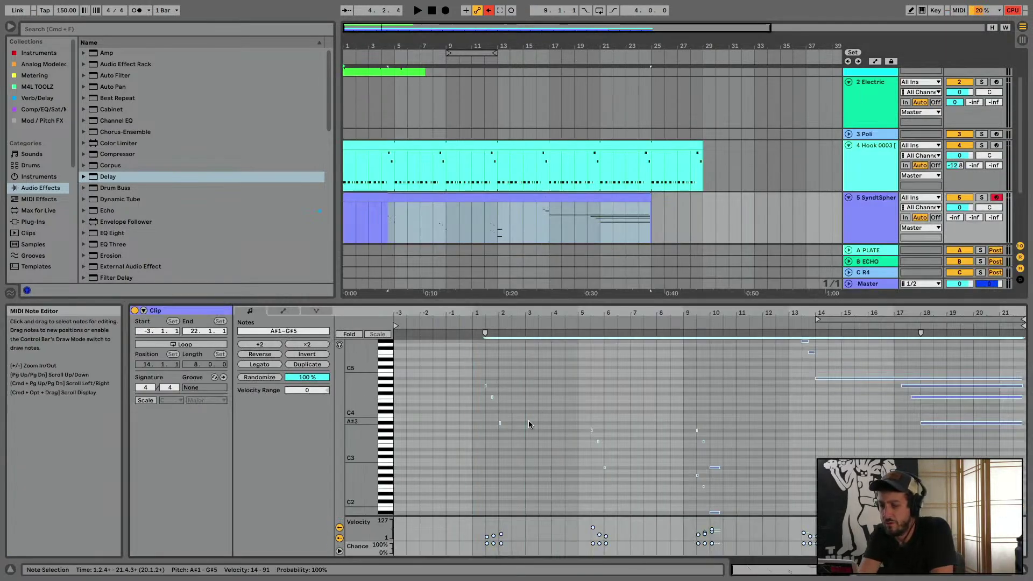
{"action": "key", "text": "super+shift+u"}
{"action": "left_click", "coordinate": [553, 266]}
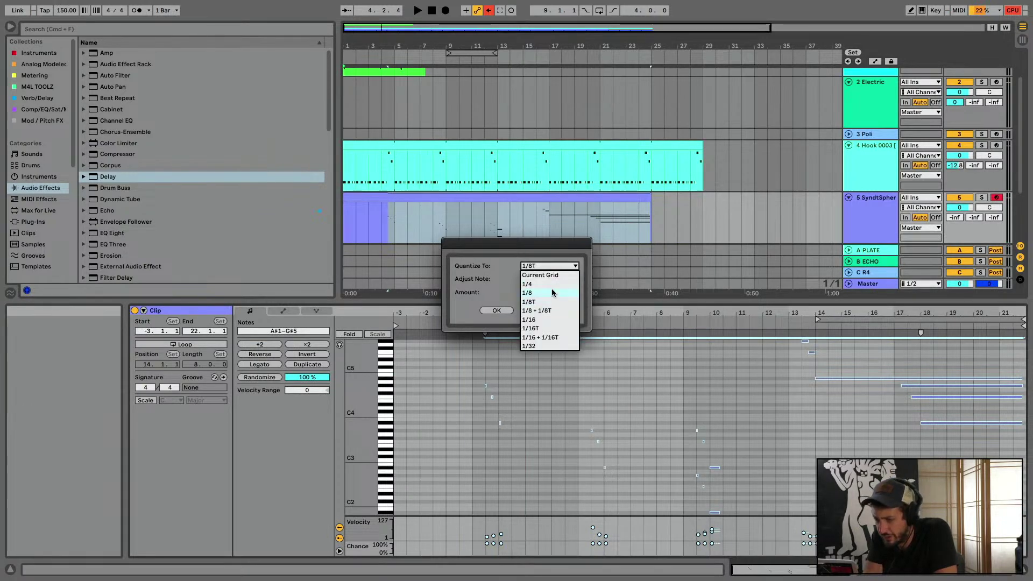
{"action": "left_click", "coordinate": [556, 285]}
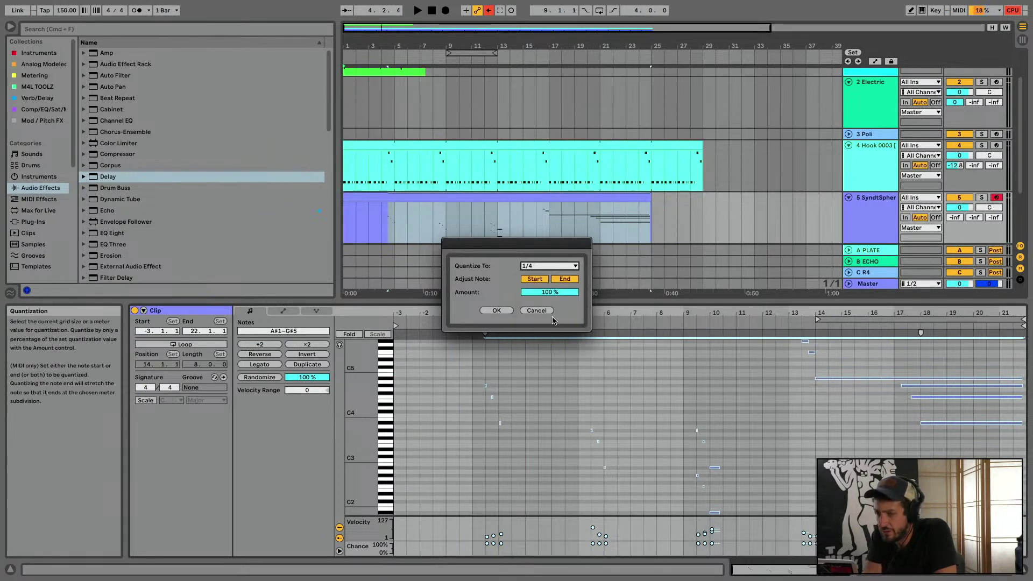
{"action": "left_click", "coordinate": [503, 312]}
Fold the clip's note editor to its used notes and delete the lower-octave notes of the phrase around clip bar 9
{"action": "key", "text": "space"}
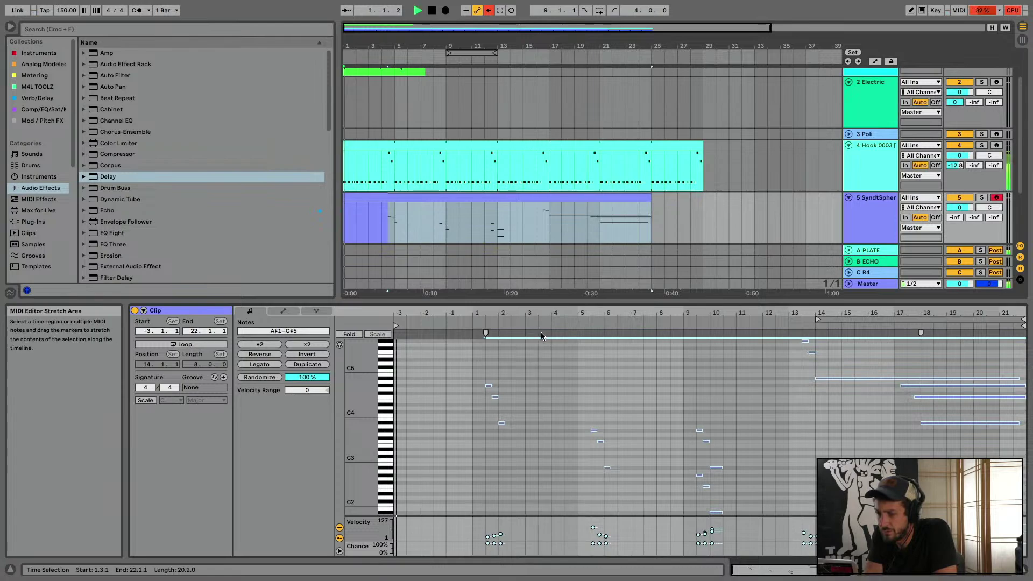
{"action": "left_click", "coordinate": [497, 325]}
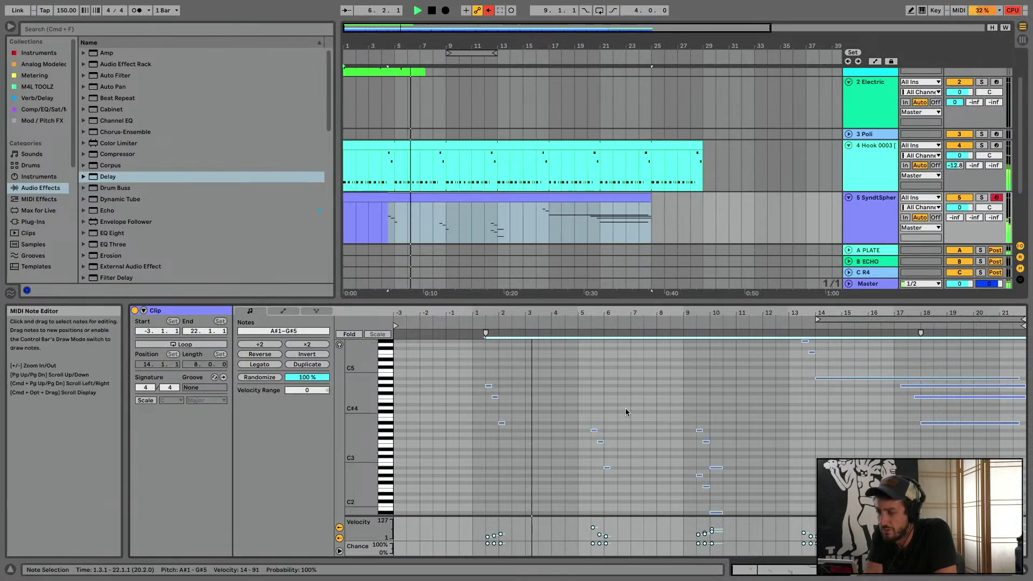
{"action": "scroll", "coordinate": [625, 408], "scroll_direction": "down", "scroll_amount": 10}
{"action": "left_click_drag", "start_coordinate": [699, 301], "coordinate": [694, 135]}
{"action": "scroll", "coordinate": [606, 327], "scroll_direction": "up", "scroll_amount": 8}
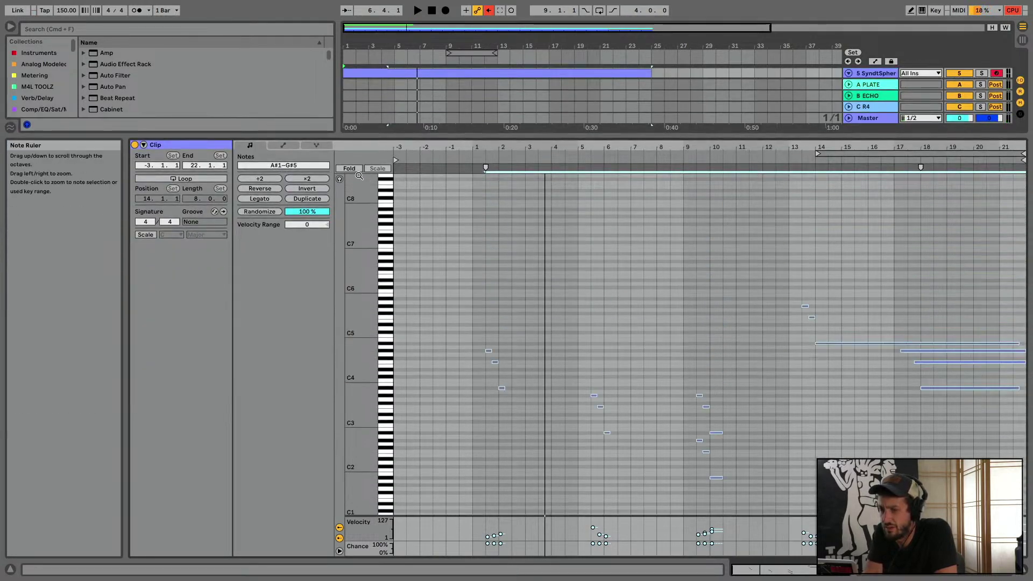
{"action": "key", "text": "f"}
{"action": "left_click_drag", "start_coordinate": [755, 320], "coordinate": [677, 350]}
{"action": "key", "text": "Delete"}
Transpose the three remaining notes around clip bar 9 up an octave, play from bar 1, and return to the SyndtSphere devices
{"action": "left_click_drag", "start_coordinate": [775, 255], "coordinate": [687, 327]}
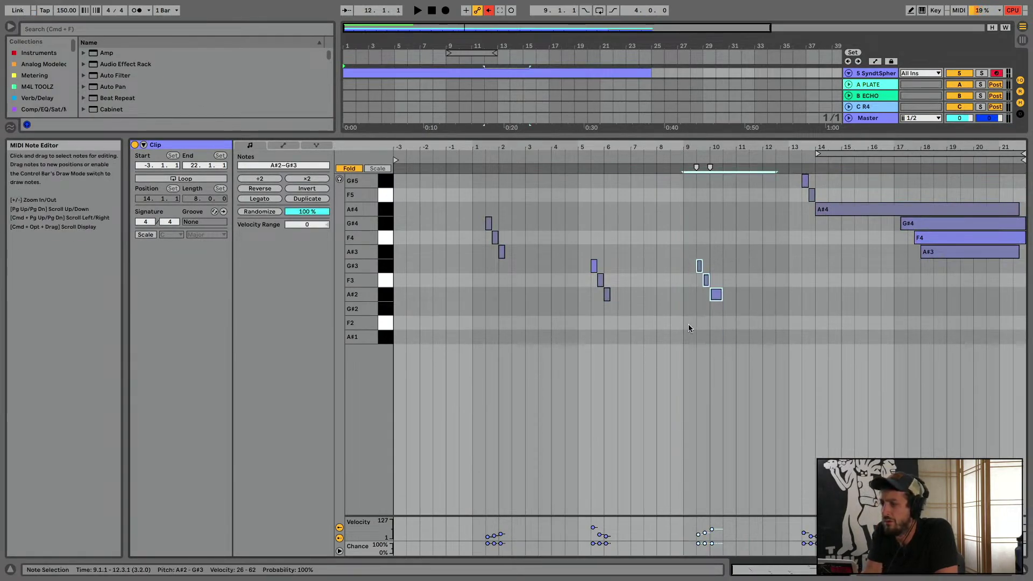
{"action": "key", "text": "Up"}
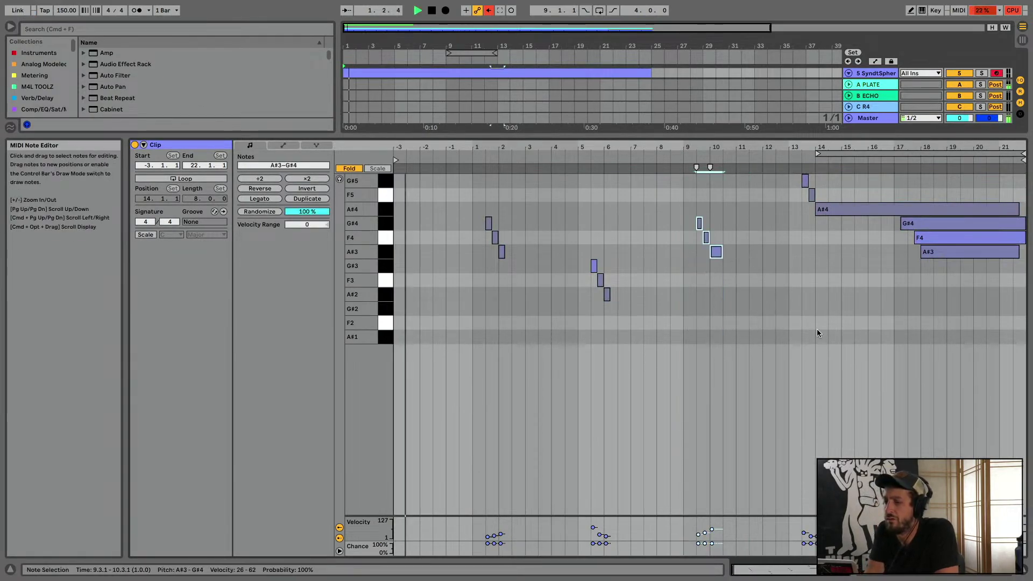
{"action": "key", "text": "alt+super+l"}
{"action": "key", "text": "super+alt+l"}
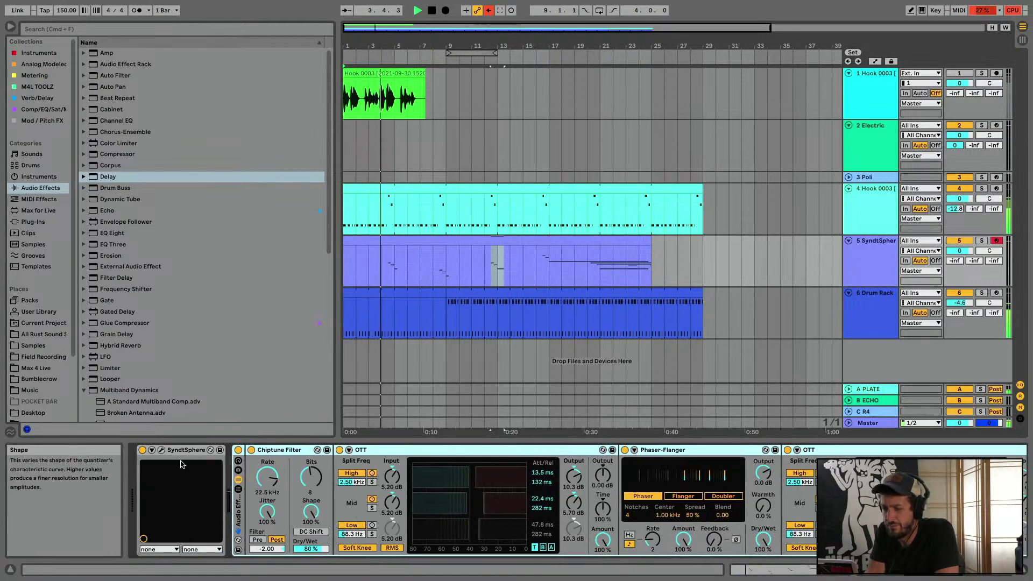
Compare the effects rack bypassed and active, and set the Echo's dry/wet to 38 %, feedback to 20 % and reverb to 43 %
{"action": "left_click", "coordinate": [239, 451]}
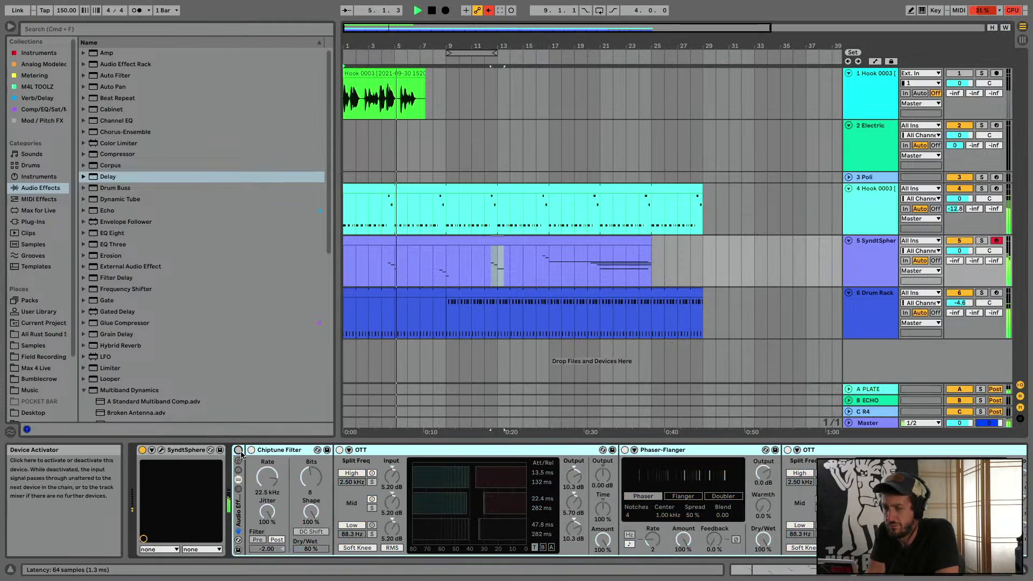
{"action": "left_click", "coordinate": [239, 451]}
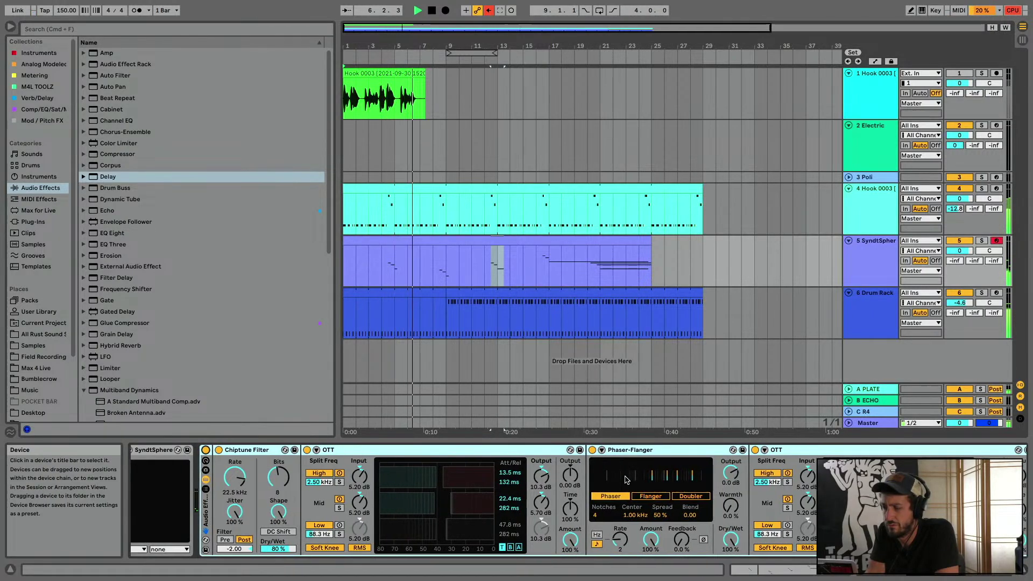
{"action": "scroll", "coordinate": [610, 506], "scroll_direction": "down", "scroll_amount": 5}
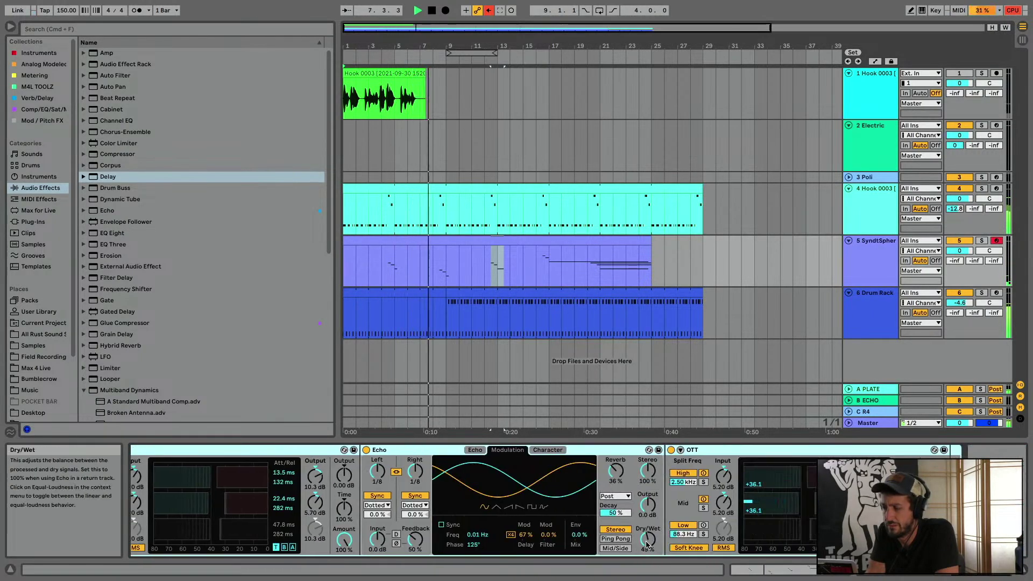
{"action": "left_click_drag", "start_coordinate": [648, 539], "coordinate": [648, 547]}
{"action": "left_click_drag", "start_coordinate": [419, 543], "coordinate": [419, 573]}
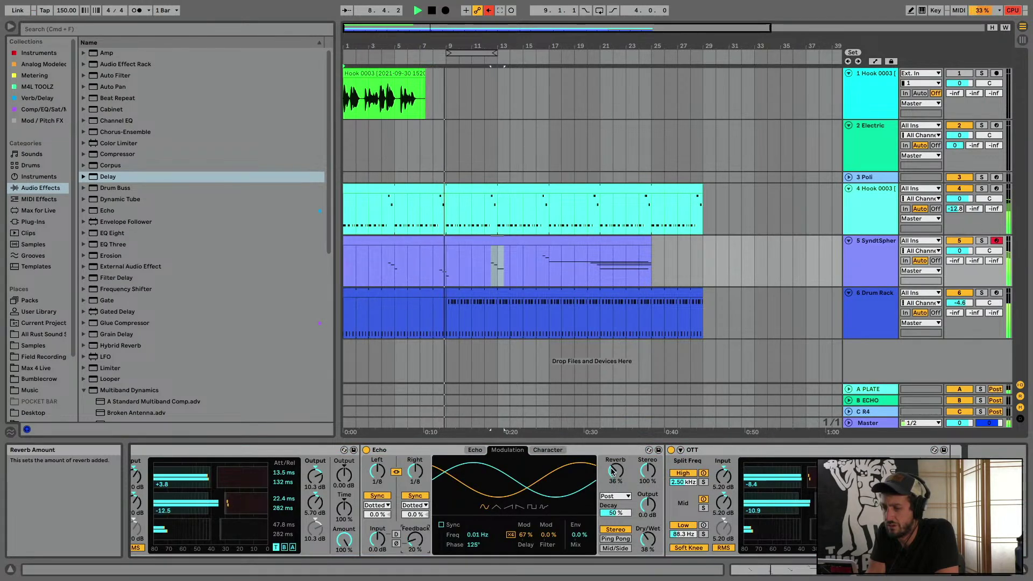
{"action": "mouse_move", "coordinate": [612, 472]}
{"action": "left_mouse_down"}
{"action": "mouse_move", "coordinate": [612, 490]}
{"action": "mouse_move", "coordinate": [612, 464]}
{"action": "left_mouse_up"}
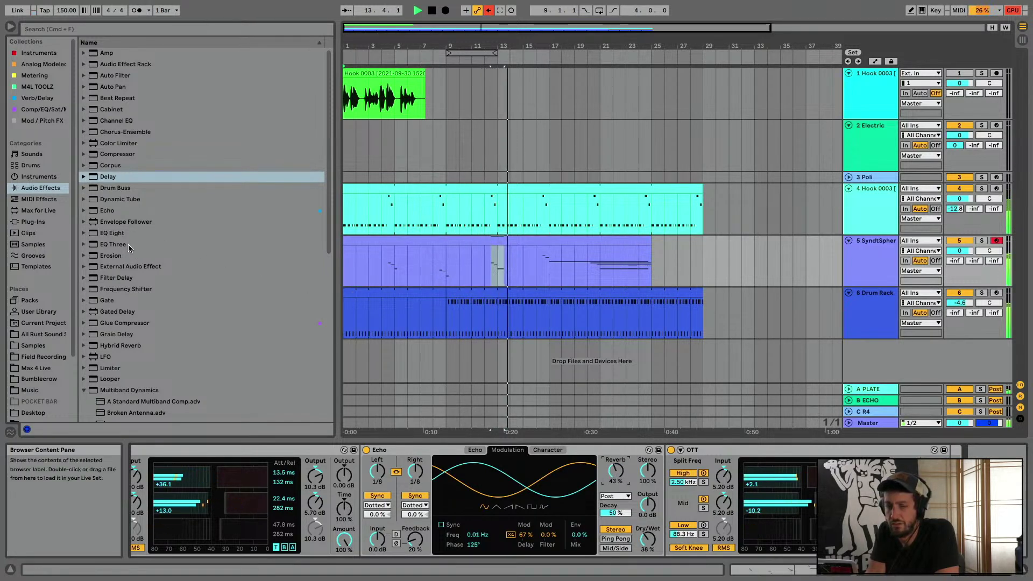
Add an LFO at the end of the SyndtSphere chain and map it to the Echo's reverb amount
{"action": "key", "text": "space"}
{"action": "left_click_drag", "start_coordinate": [107, 358], "coordinate": [968, 474]}
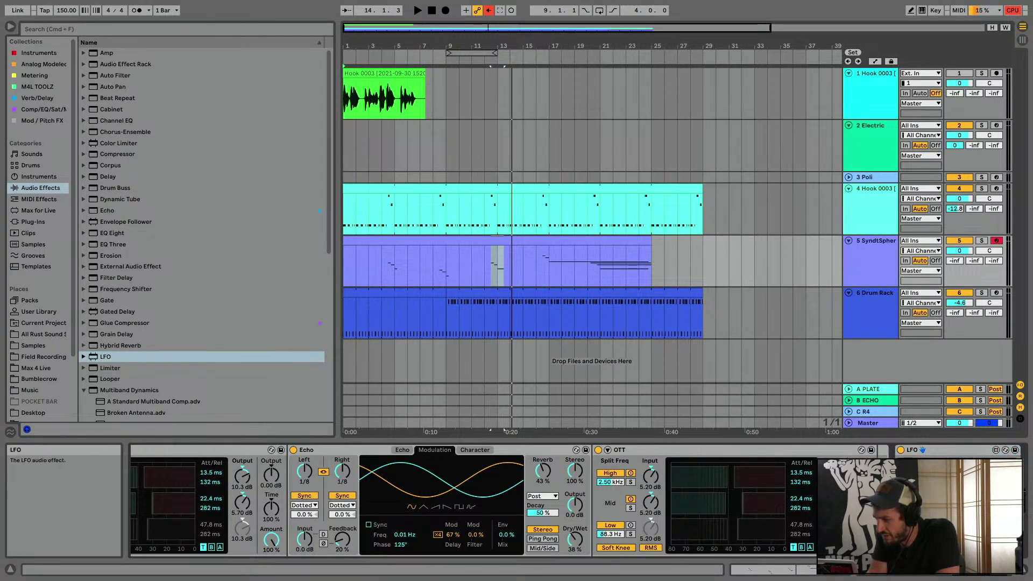
{"action": "left_click", "coordinate": [916, 510]}
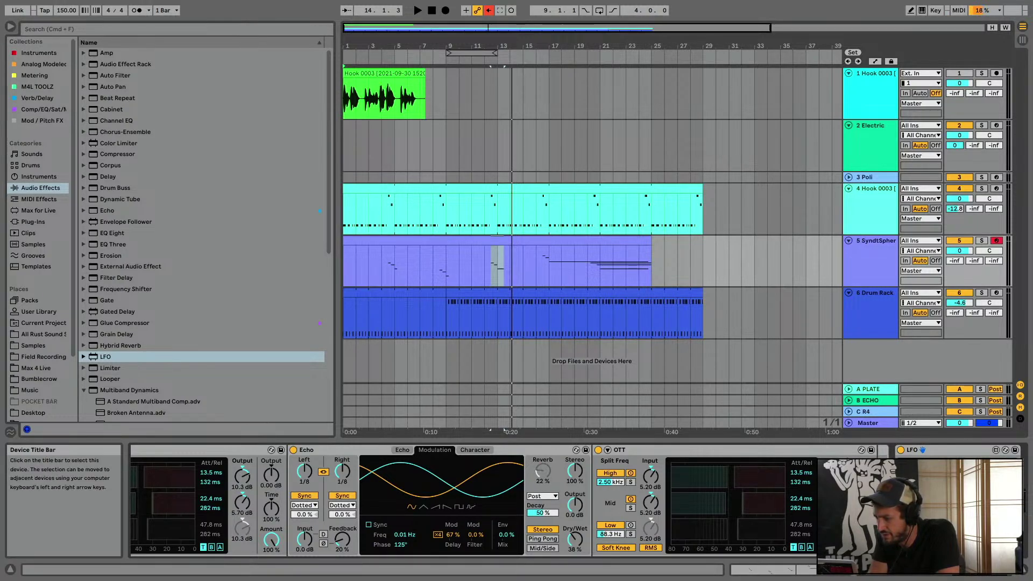
Audition the LFO-modulated reverb on the SyndtSphere part from bar 17, bar 9 and bar 13
{"action": "key", "text": "space"}
{"action": "key", "text": "space"}
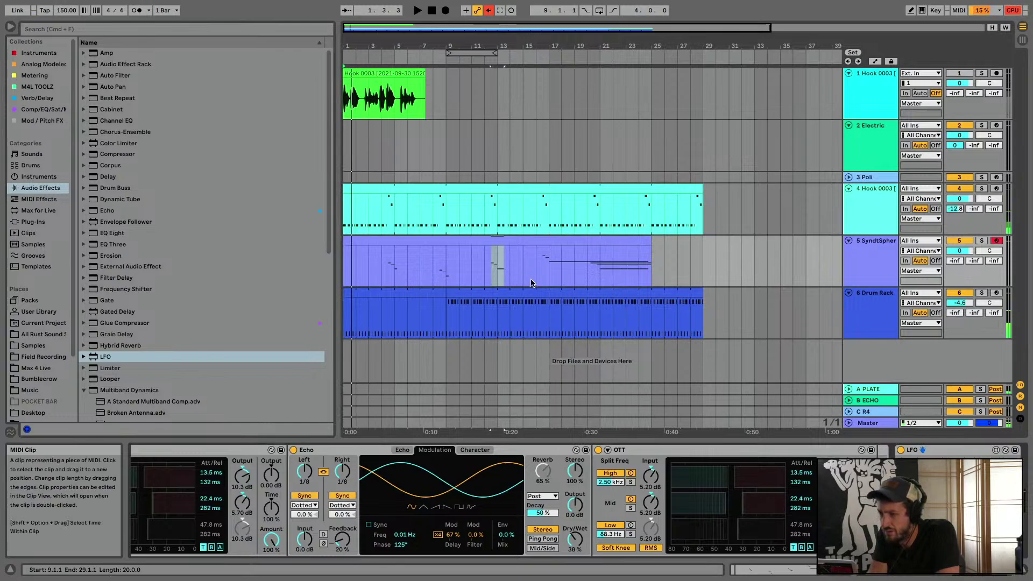
{"action": "left_click", "coordinate": [549, 280]}
{"action": "key", "text": "space"}
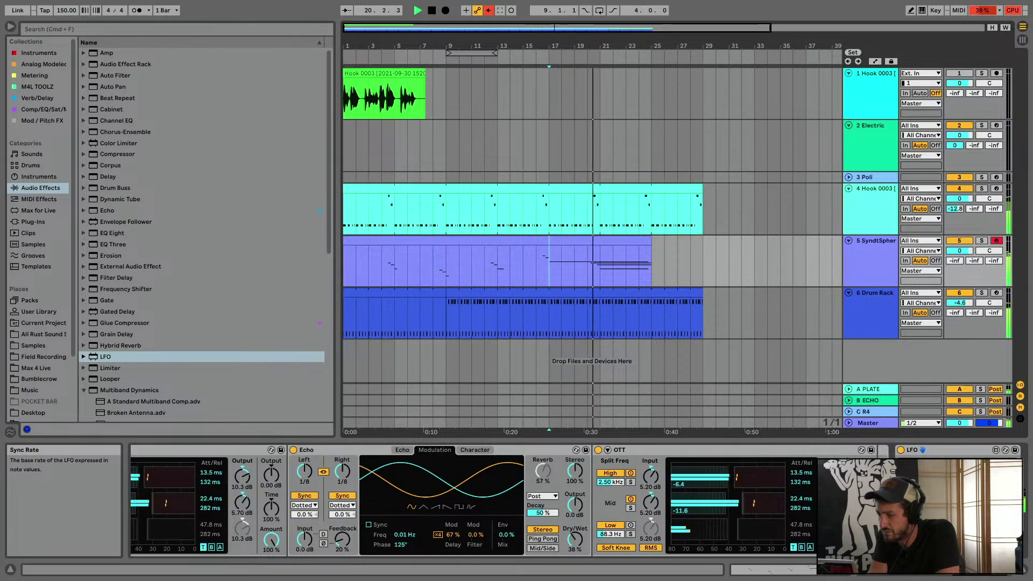
{"action": "key", "text": "space"}
{"action": "left_click", "coordinate": [447, 268]}
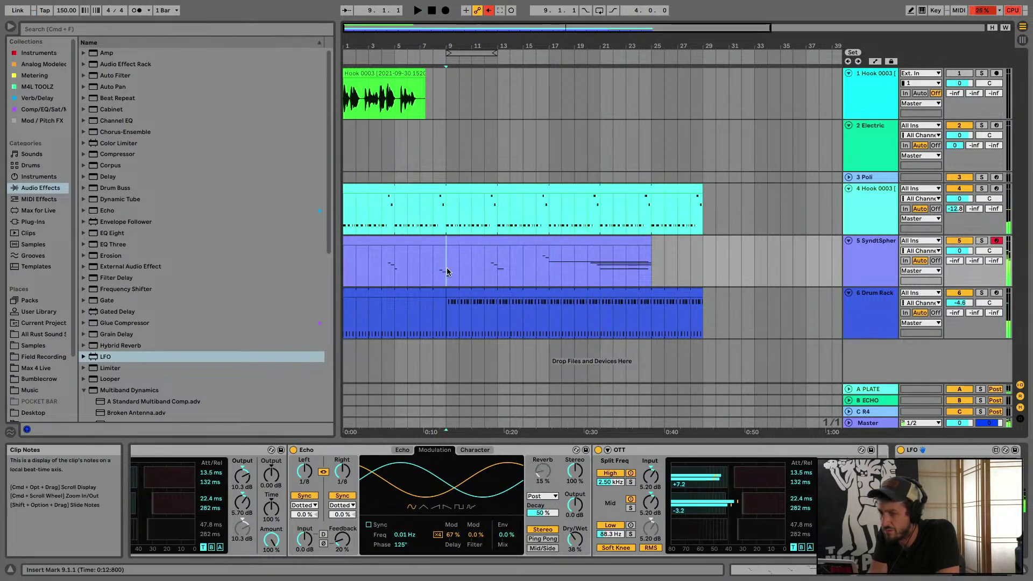
{"action": "key", "text": "space"}
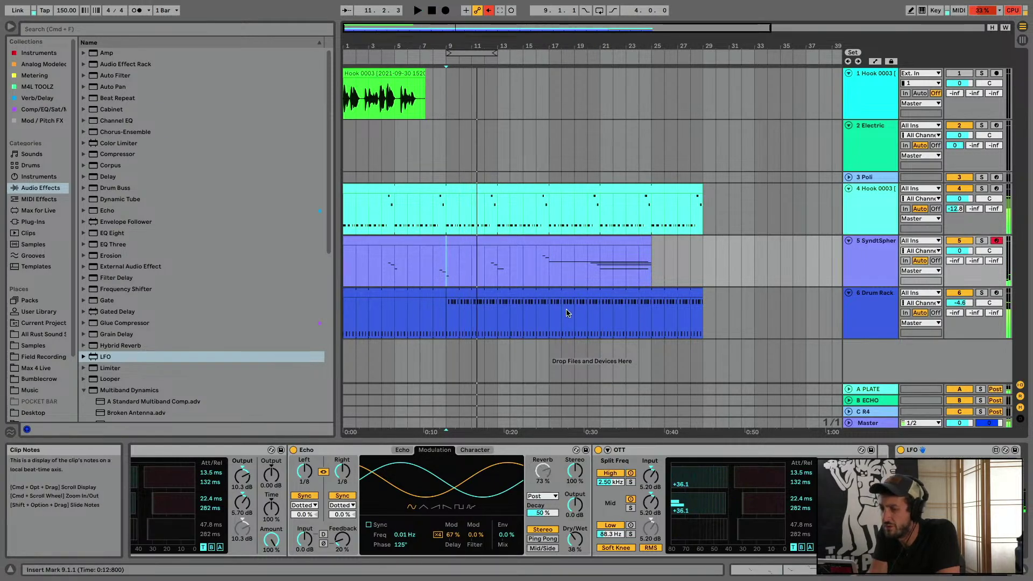
{"action": "left_click", "coordinate": [497, 267]}
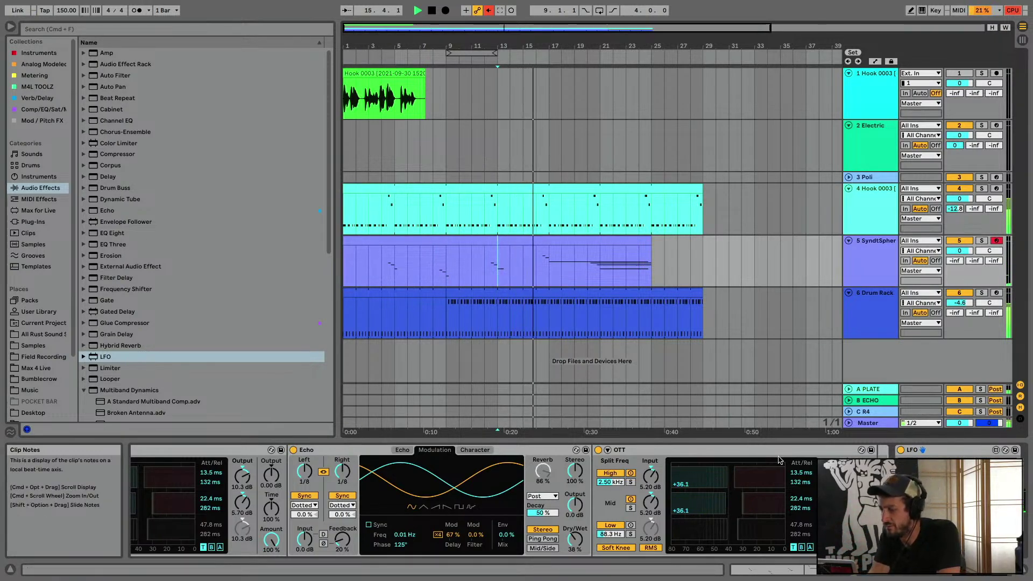
{"action": "key", "text": "space"}
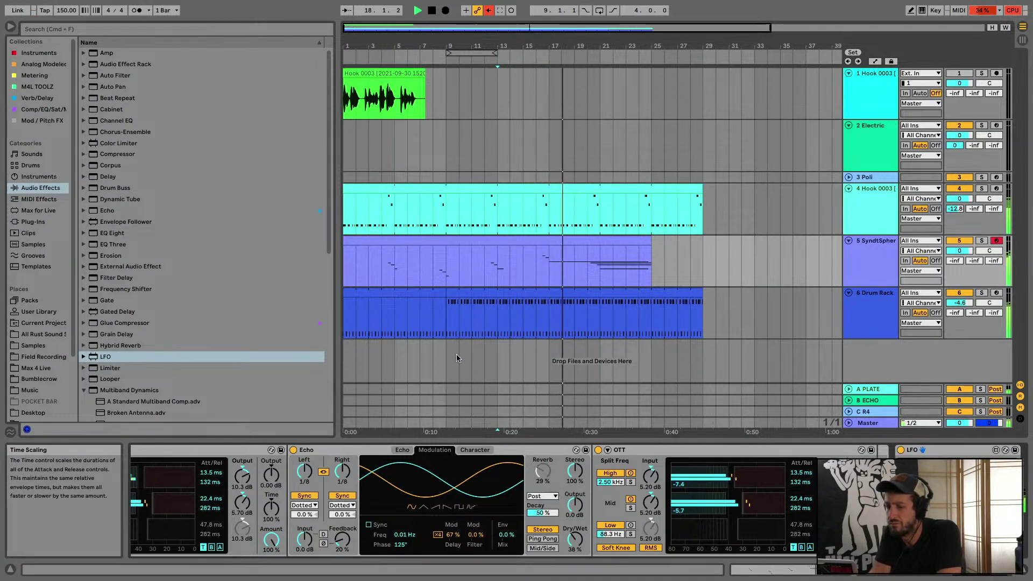
Select the SyndtSphere track and show the automation lanes in the arrangement
{"action": "scroll", "coordinate": [278, 505], "scroll_direction": "left", "scroll_amount": 3}
{"action": "left_click", "coordinate": [496, 270]}
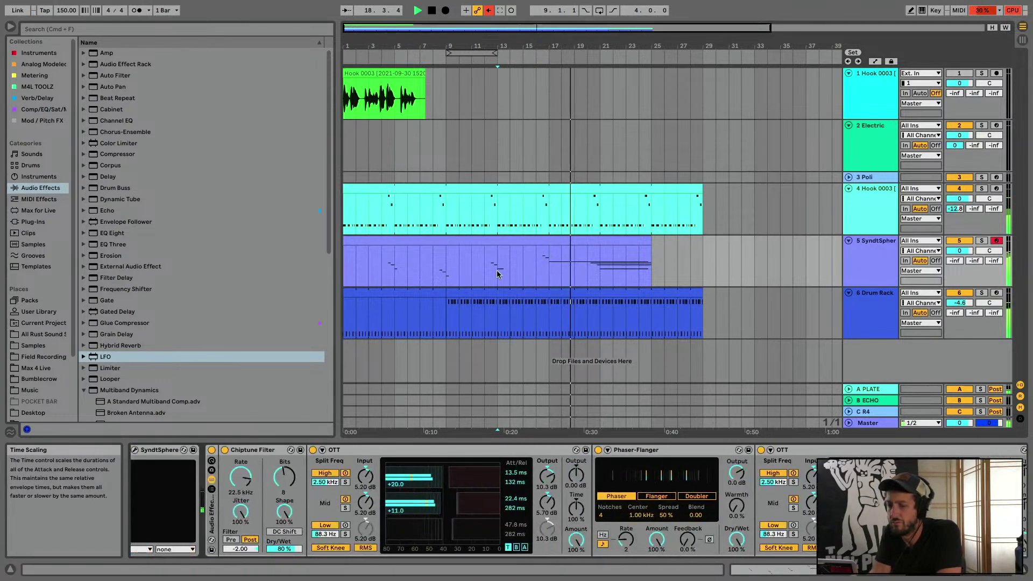
{"action": "left_click", "coordinate": [857, 270]}
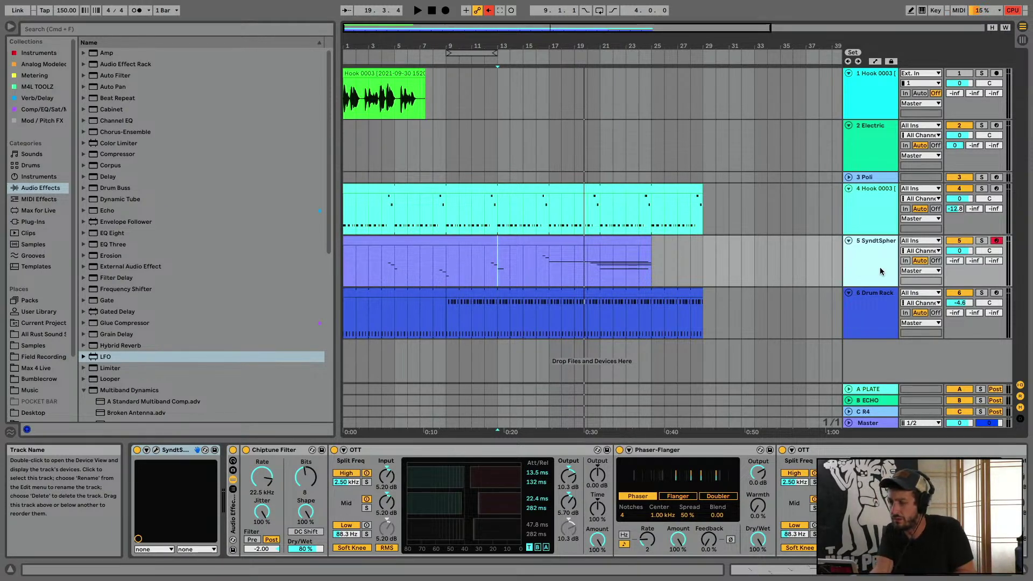
{"action": "key", "text": "a"}
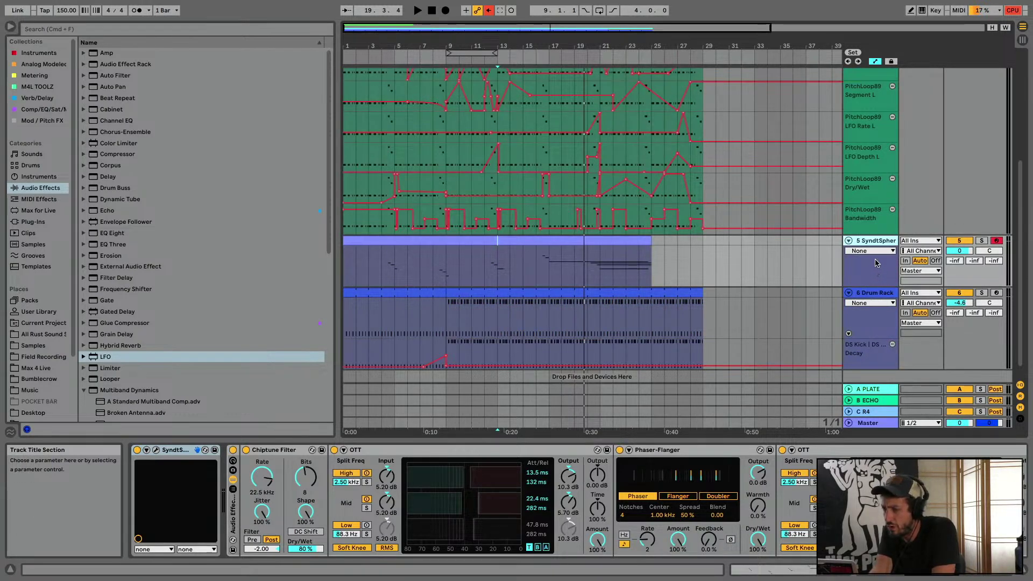
Add and unfold an automation lane for the SyndtSphere's X parameter on its track
{"action": "left_click", "coordinate": [871, 251]}
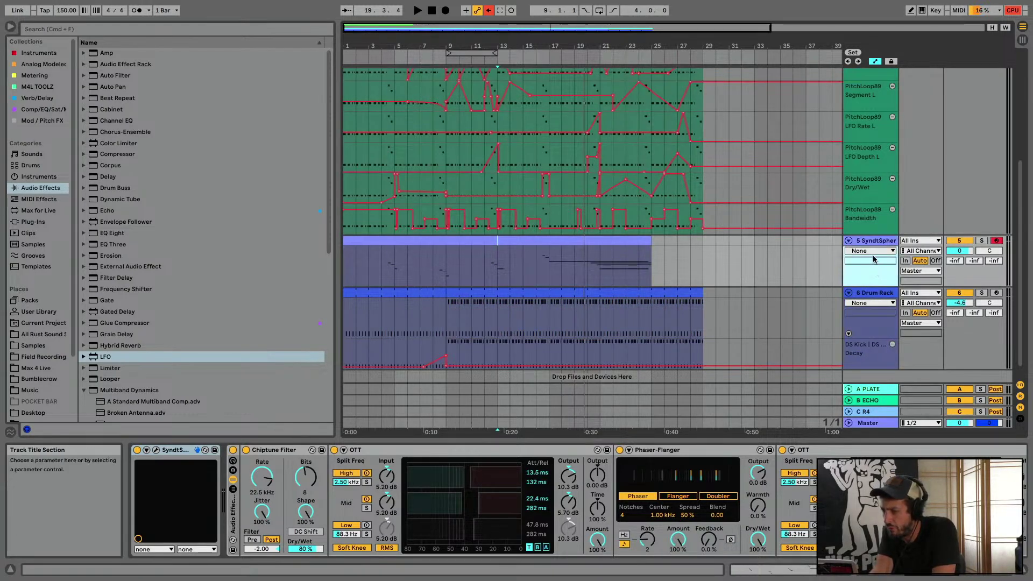
{"action": "left_click", "coordinate": [873, 251]}
{"action": "left_click", "coordinate": [872, 269]}
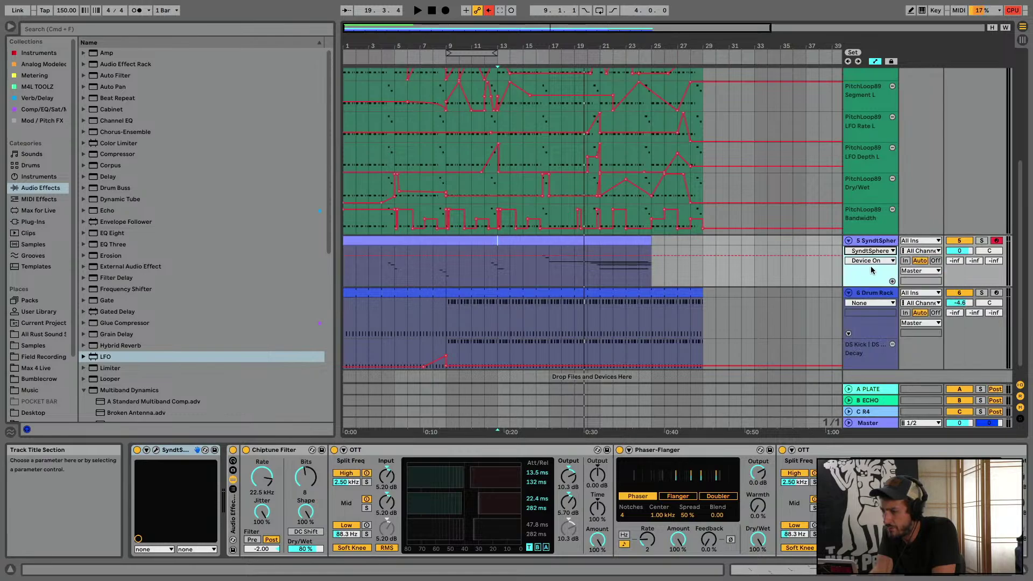
{"action": "left_click", "coordinate": [868, 261]}
{"action": "left_click", "coordinate": [871, 279]}
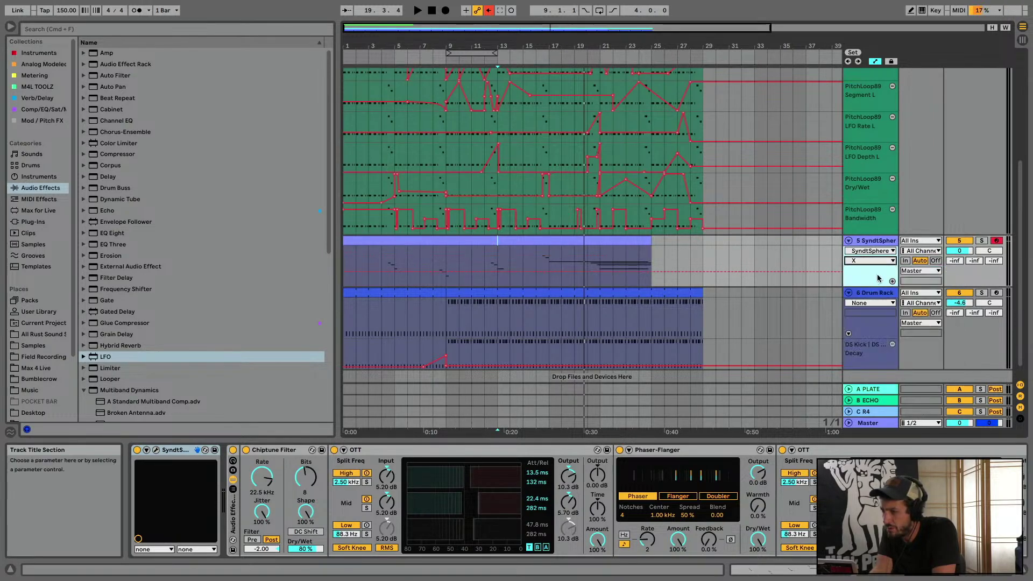
{"action": "left_click", "coordinate": [849, 282]}
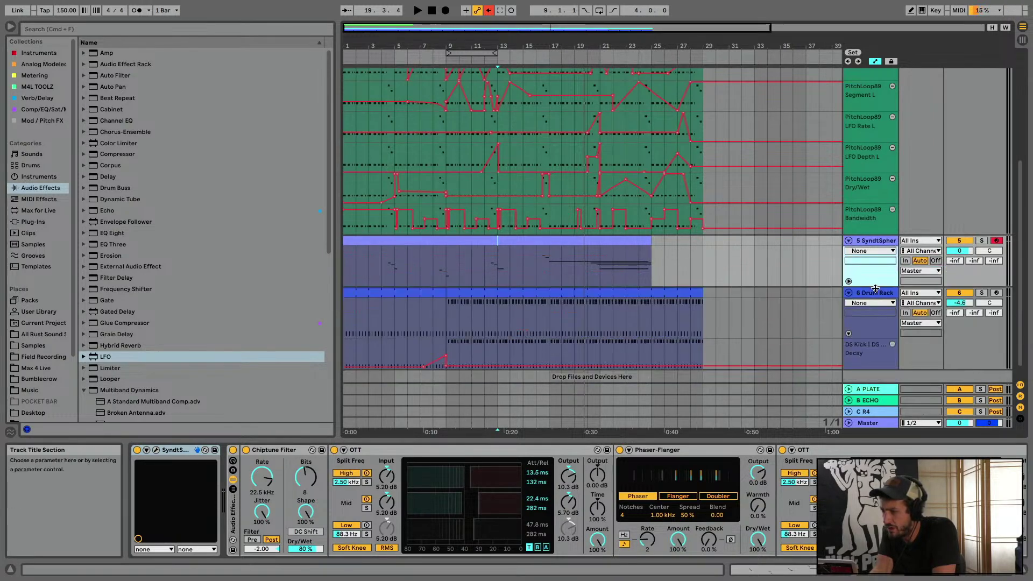
{"action": "left_click", "coordinate": [849, 281]}
Add an automation lane for the SyndtSphere's Y parameter on the same track
{"action": "left_click", "coordinate": [889, 253]}
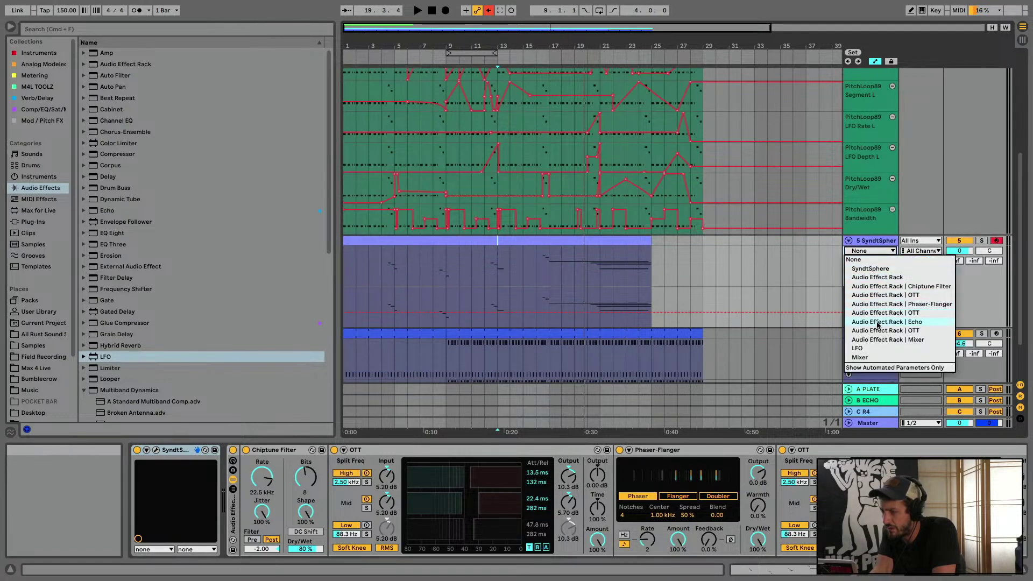
{"action": "left_click", "coordinate": [888, 269]}
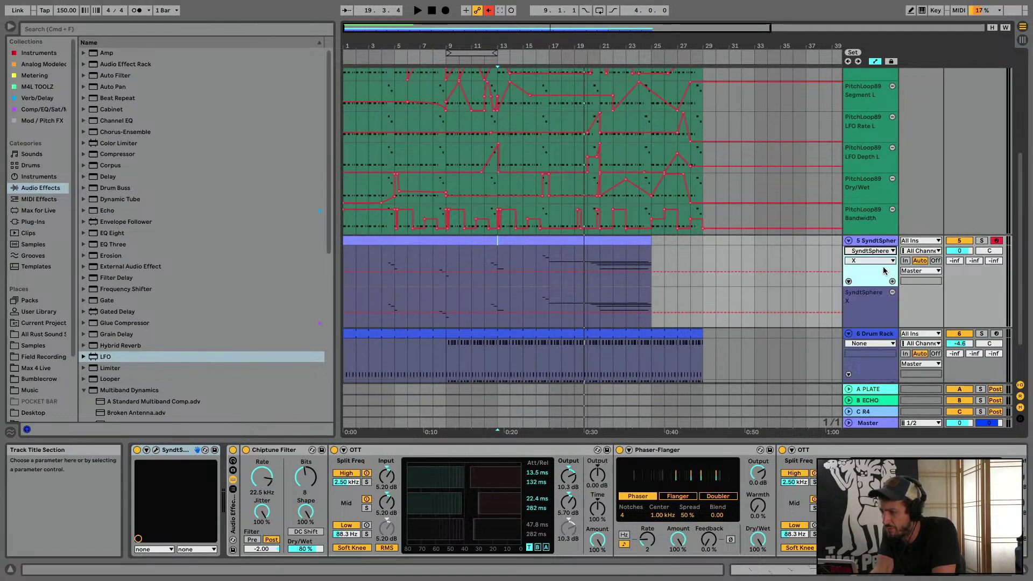
{"action": "left_click", "coordinate": [883, 261]}
{"action": "left_click", "coordinate": [878, 287]}
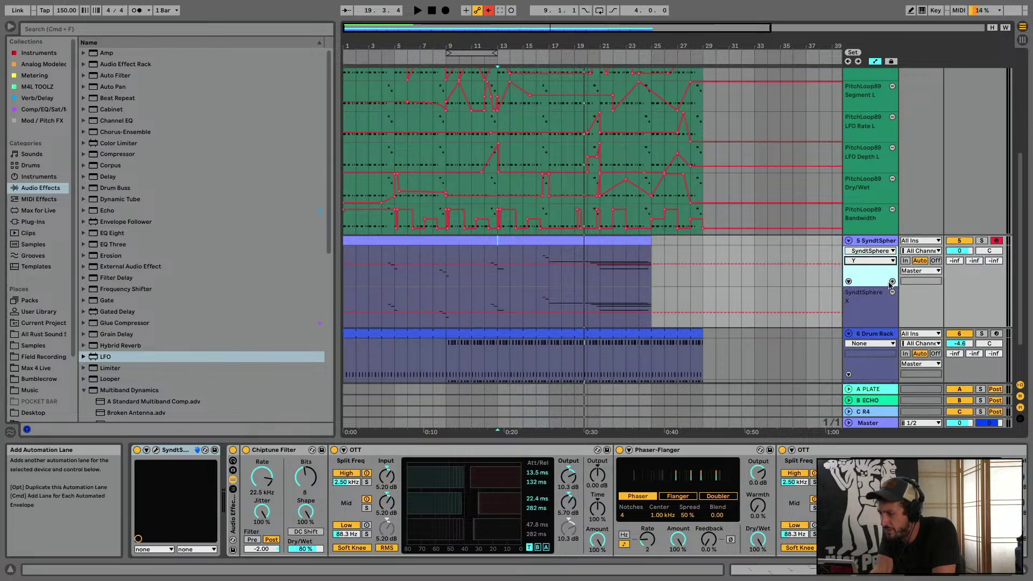
{"action": "left_click", "coordinate": [891, 282]}
Select the SyndtSphere's Z parameter and give it its own automation lane
{"action": "left_click", "coordinate": [889, 251]}
{"action": "left_click", "coordinate": [887, 269]}
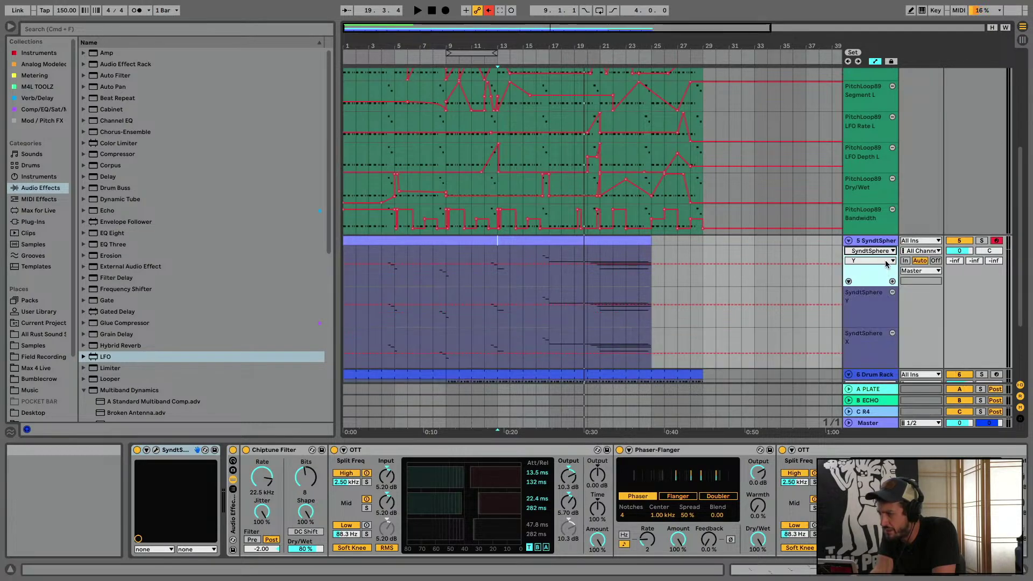
{"action": "left_click", "coordinate": [886, 261]}
{"action": "left_click", "coordinate": [880, 296]}
Add a fourth automation lane for the SyndtSphere's A parameter
{"action": "left_click", "coordinate": [884, 250]}
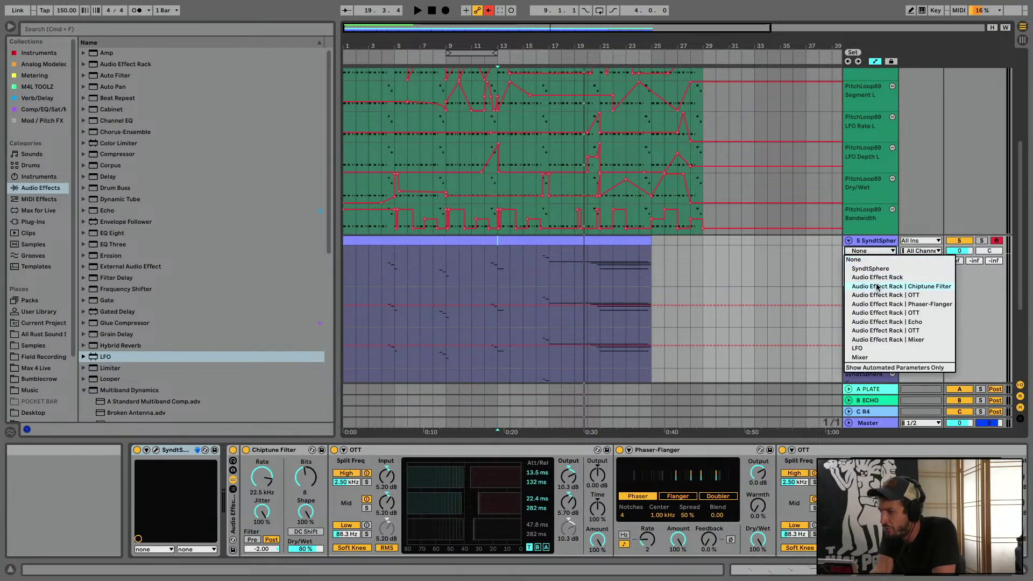
{"action": "left_click", "coordinate": [882, 269]}
{"action": "left_click", "coordinate": [874, 260]}
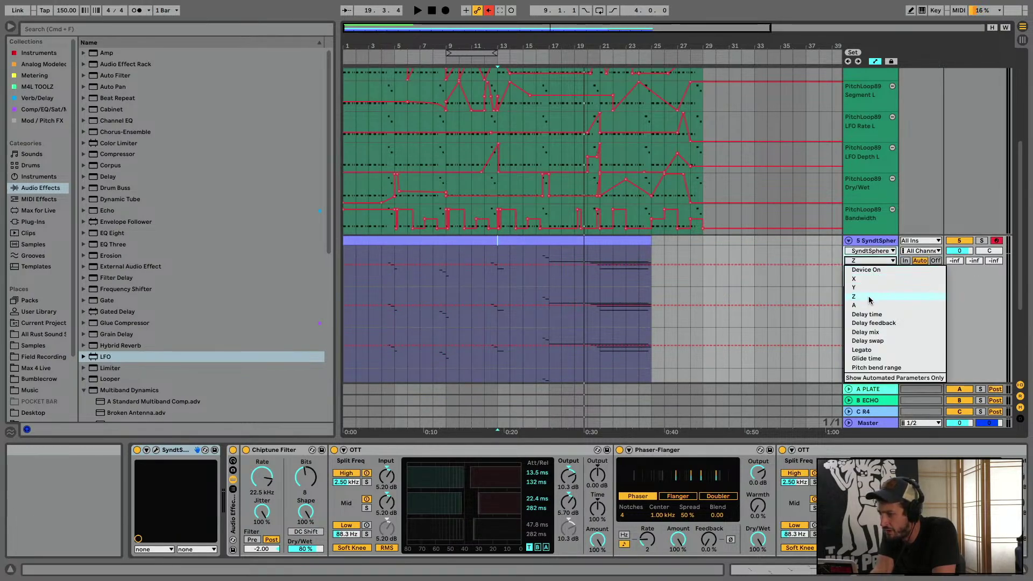
{"action": "left_click", "coordinate": [867, 305]}
{"action": "left_click", "coordinate": [891, 282]}
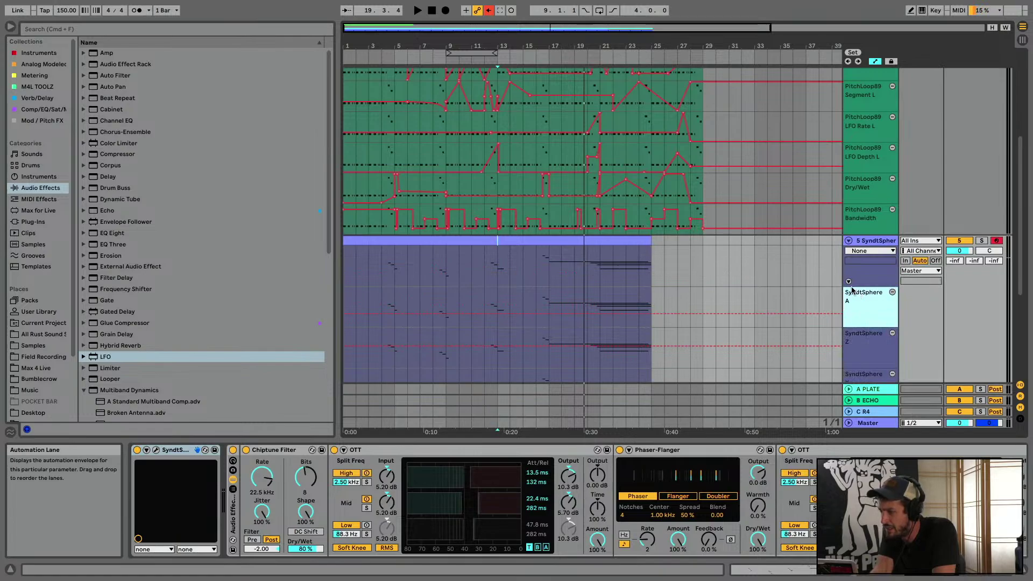
Insert one breakpoint near bar 6 in each of the SyndtSphere's A, Z, Y and X automation lanes
{"action": "scroll", "coordinate": [852, 279], "scroll_direction": "down", "scroll_amount": 5}
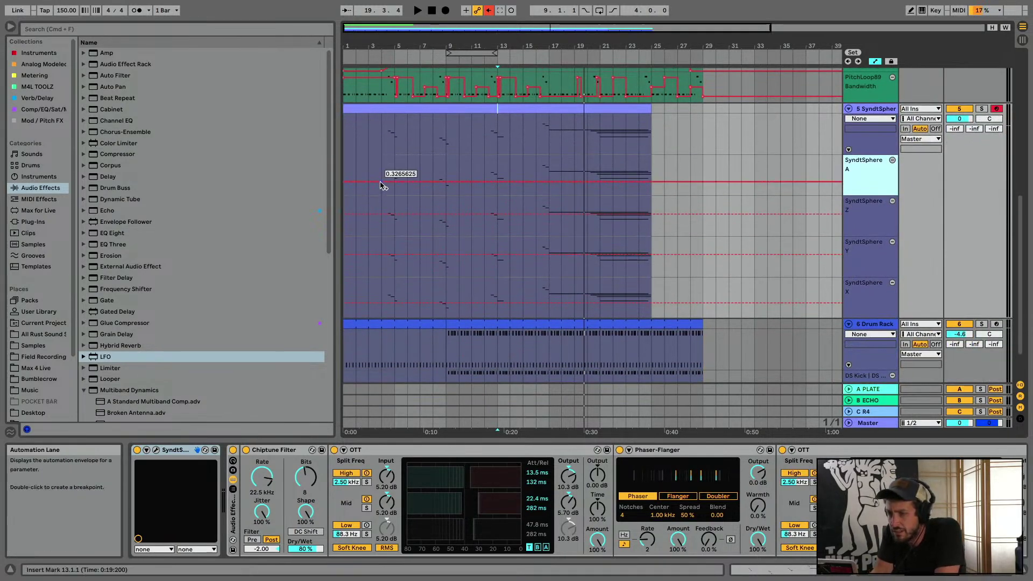
{"action": "left_click", "coordinate": [408, 181]}
{"action": "left_click", "coordinate": [407, 214]}
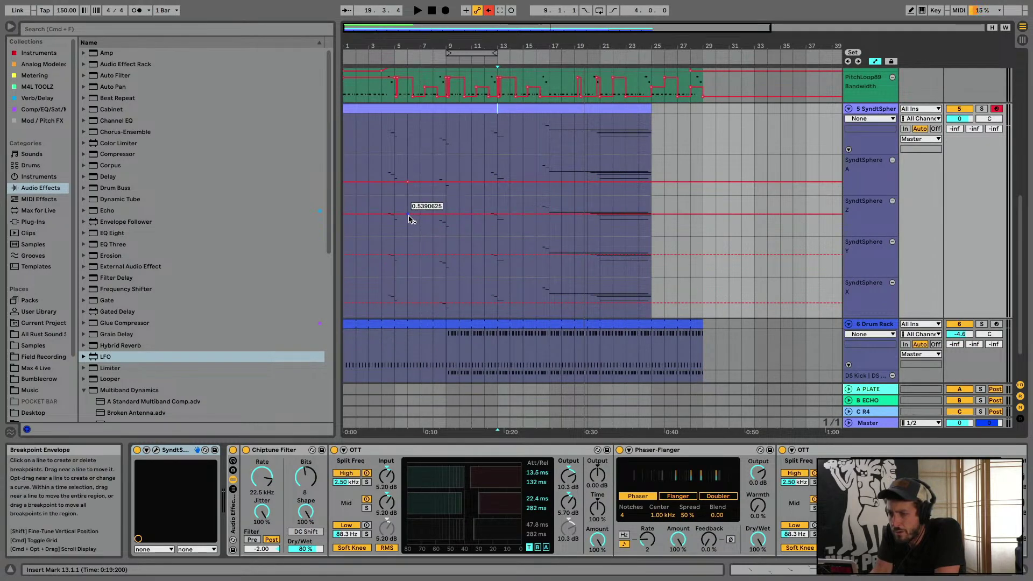
{"action": "left_click", "coordinate": [407, 254]}
{"action": "left_click", "coordinate": [407, 303]}
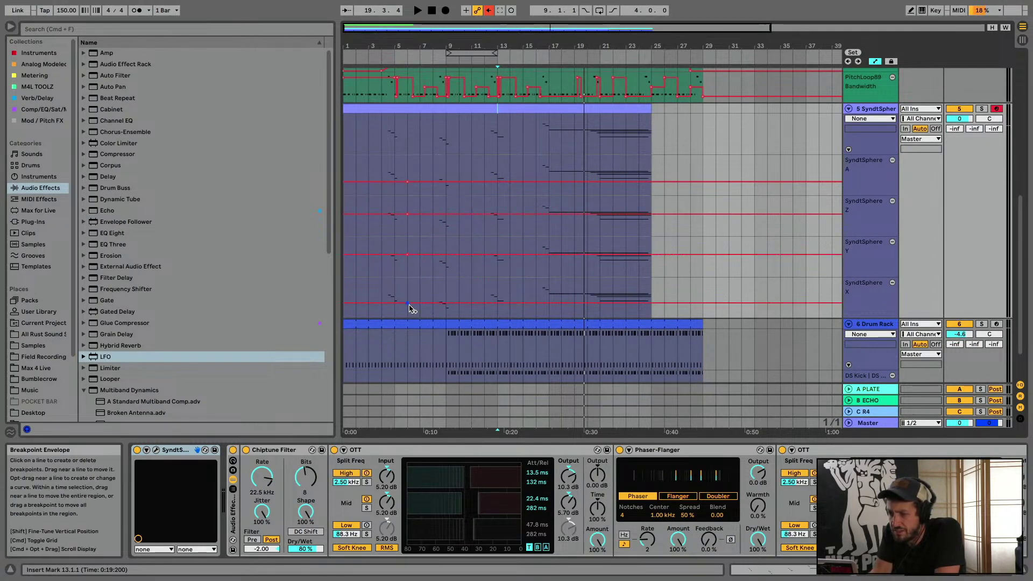
Try to record live SyndtSphere parameter movements into the arrangement, starting playback from bar 4
{"action": "left_click", "coordinate": [381, 215]}
{"action": "key", "text": "space"}
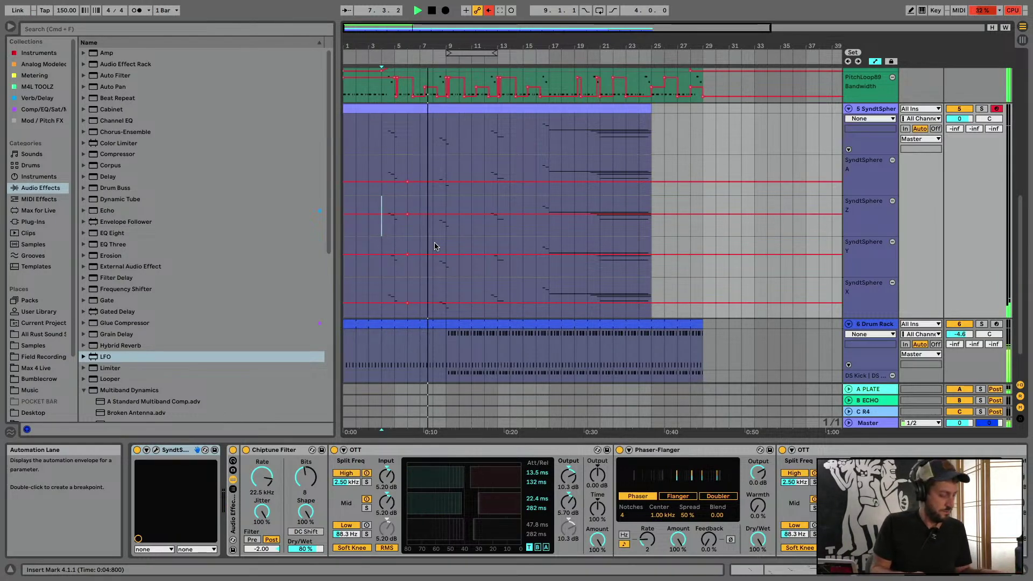
{"action": "key", "text": "F9"}
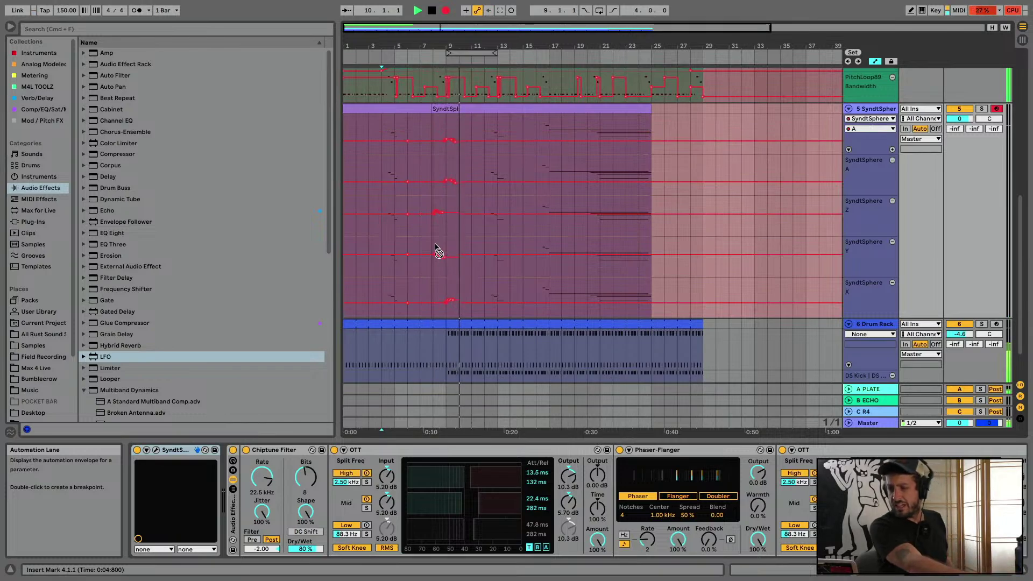
{"action": "key", "text": "space"}
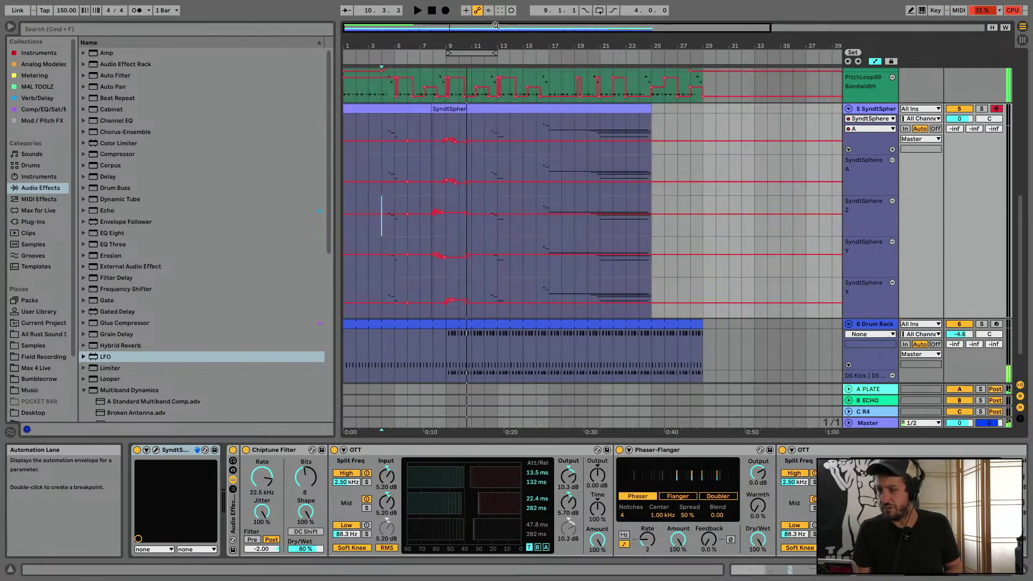
Enable MIDI arrangement overdub and record SyndtSphere X, Y, Z and A automation from bar 4 to about bar 26
{"action": "left_click", "coordinate": [466, 10]}
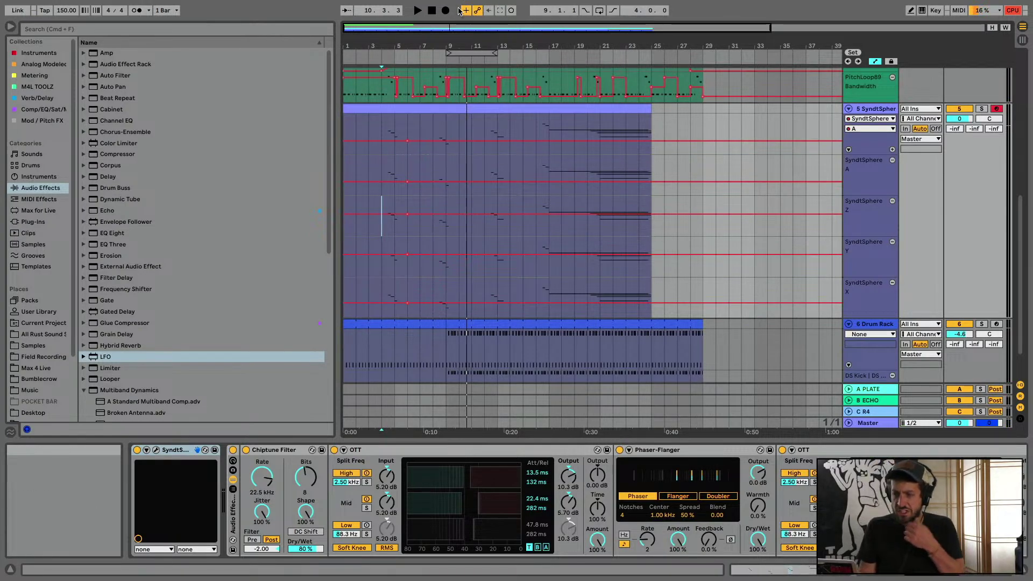
{"action": "left_click", "coordinate": [445, 11]}
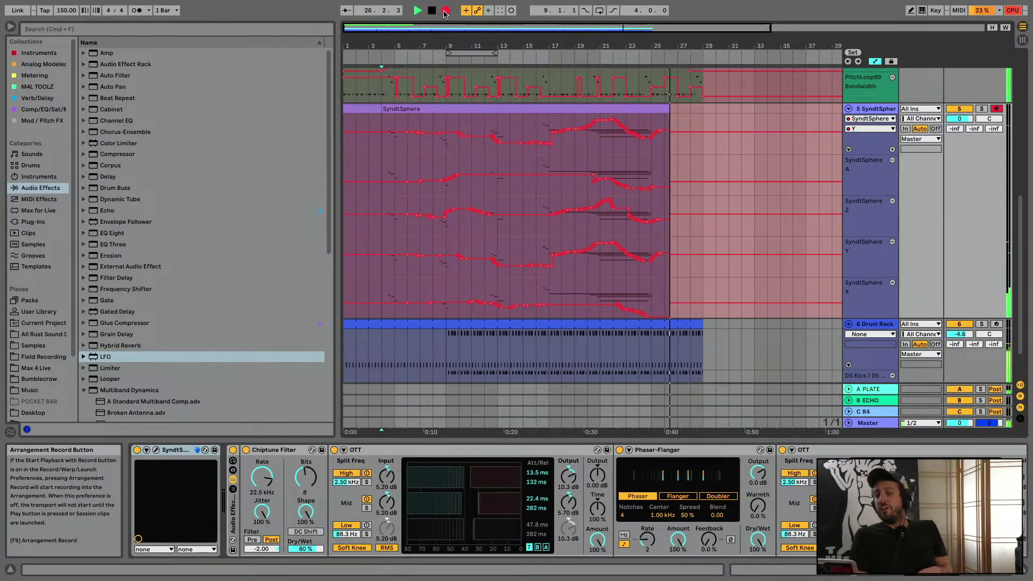
{"action": "left_click", "coordinate": [445, 11]}
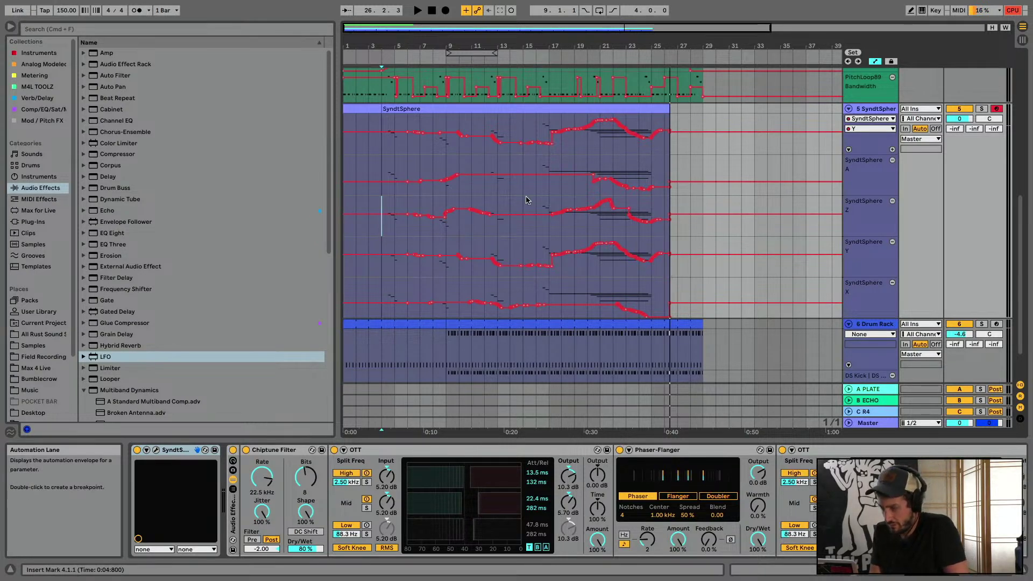
Open the SyndtSphere plug-in window and audition the recorded automation from bar 20 and from bar 8
{"action": "left_click", "coordinate": [591, 151]}
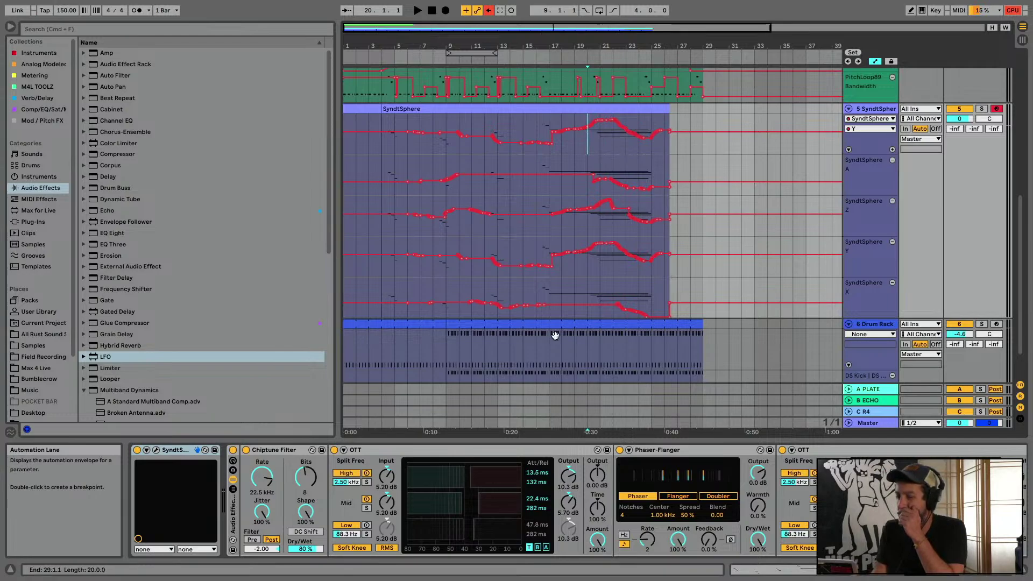
{"action": "left_click", "coordinate": [156, 449]}
{"action": "key", "text": "space"}
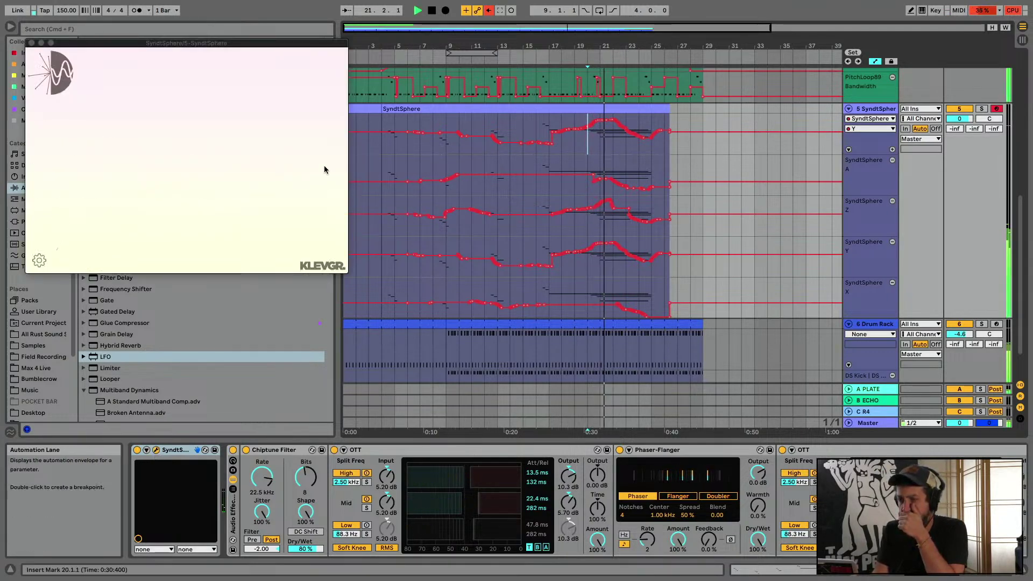
{"action": "left_click", "coordinate": [433, 167]}
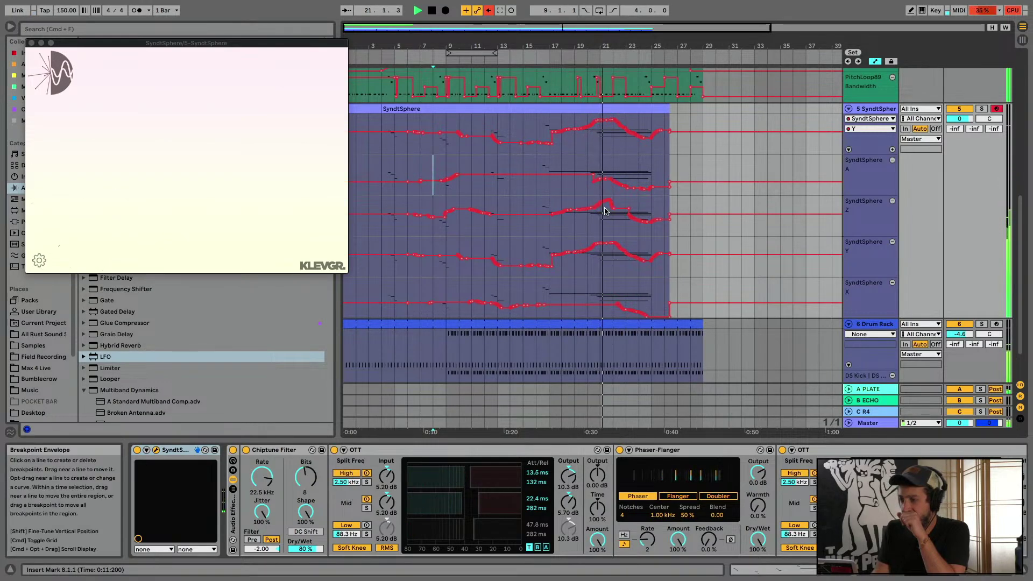
Lower the SyndtSphere's Z automation between bars 21 and 22 and flatten its Y automation peak between bars 20 and 22
{"action": "left_click_drag", "start_coordinate": [605, 211], "coordinate": [613, 212]}
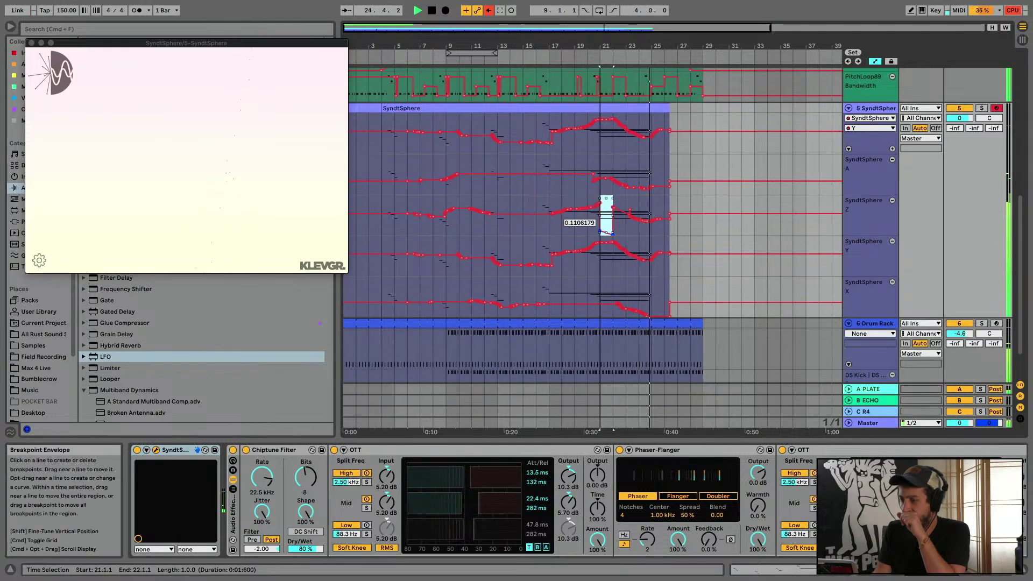
{"action": "left_click", "coordinate": [587, 215]}
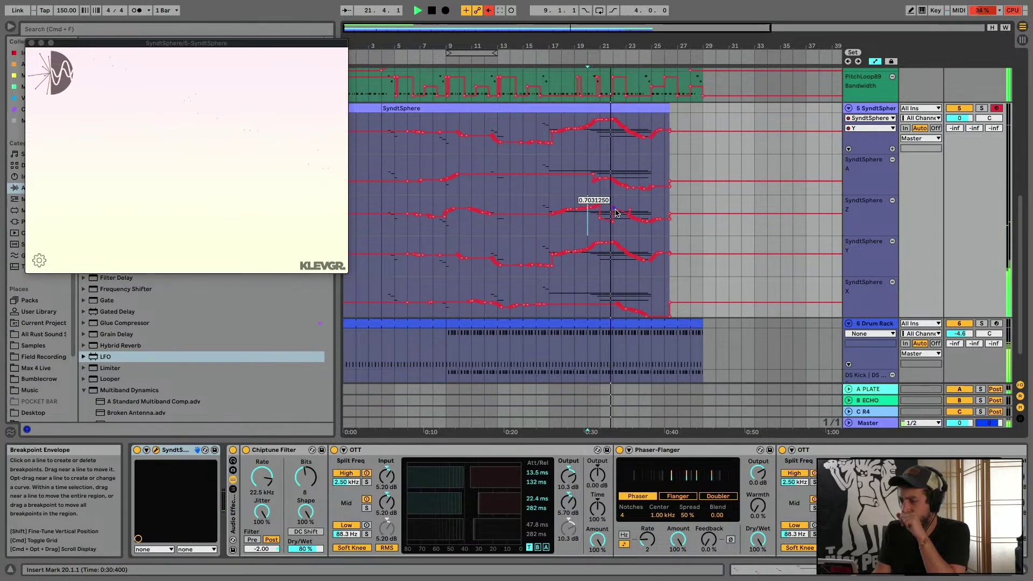
{"action": "mouse_move", "coordinate": [603, 245]}
{"action": "left_mouse_down"}
{"action": "mouse_move", "coordinate": [615, 257]}
{"action": "mouse_move", "coordinate": [632, 242]}
{"action": "mouse_move", "coordinate": [598, 256]}
{"action": "left_mouse_up"}
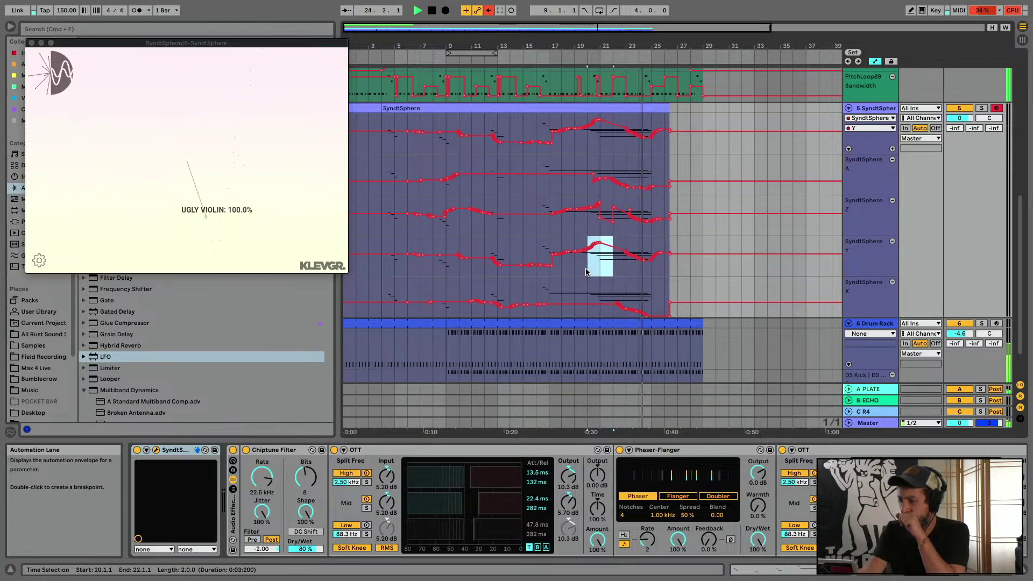
{"action": "left_click", "coordinate": [585, 269]}
{"action": "key", "text": "space"}
{"action": "key", "text": "space"}
Audition the edited SyndtSphere automation from bar 18 and bar 17, and close the plug-in window
{"action": "left_click", "coordinate": [568, 265]}
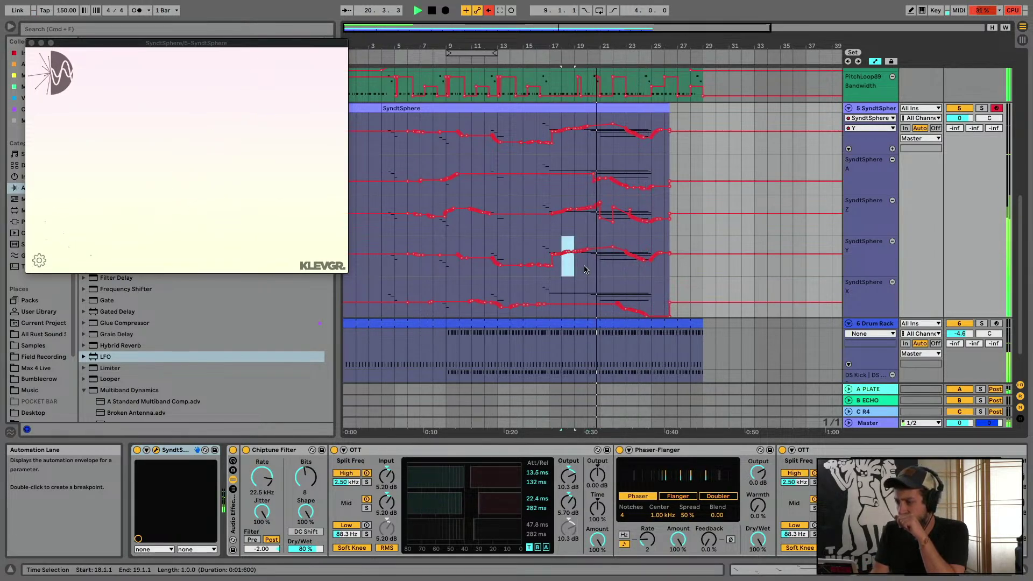
{"action": "key", "text": "space"}
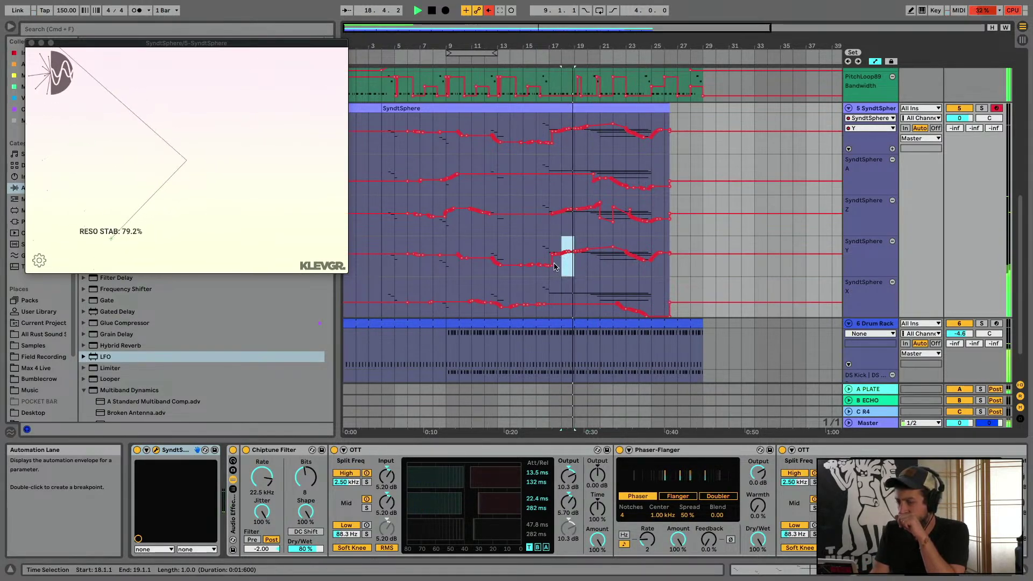
{"action": "left_click", "coordinate": [545, 255]}
{"action": "key", "text": "space"}
{"action": "key", "text": "space"}
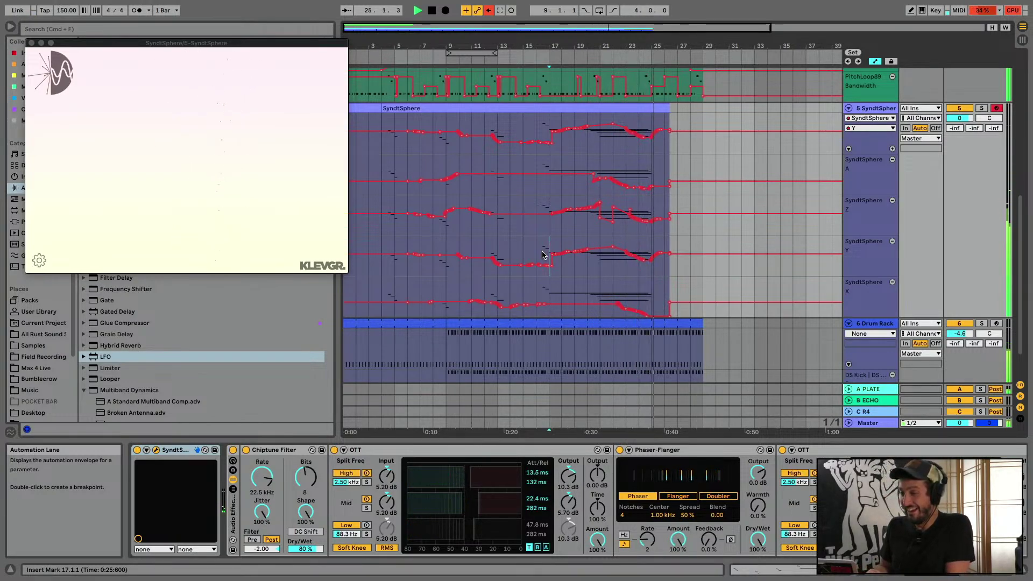
{"action": "key", "text": "space"}
{"action": "left_click", "coordinate": [31, 42]}
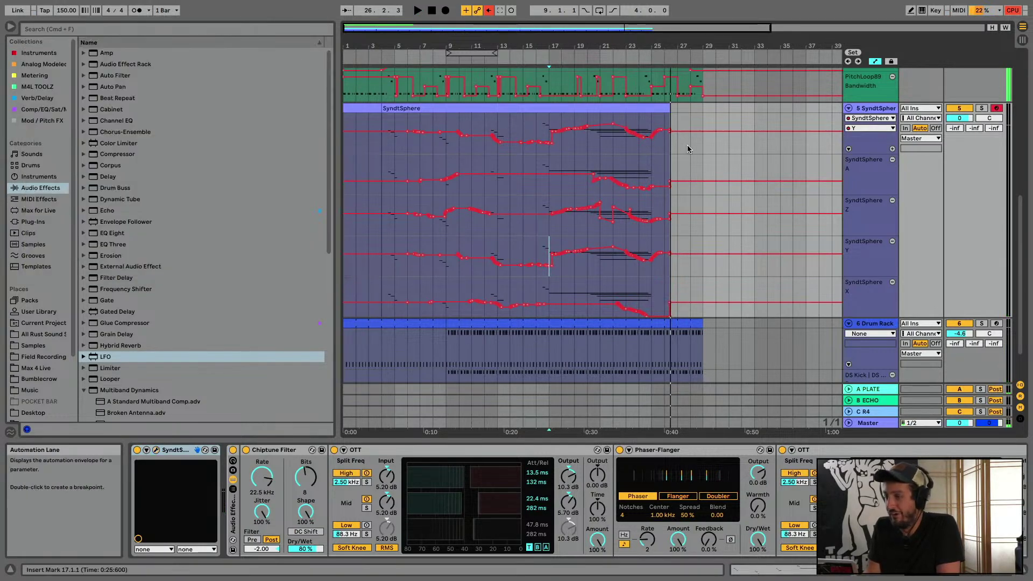
Hide the automation and trim the ends of the SyndtSphere and Drum Rack clips to bar 25
{"action": "key", "text": "a"}
{"action": "left_click", "coordinate": [690, 264]}
{"action": "left_click_drag", "start_coordinate": [664, 242], "coordinate": [651, 241]}
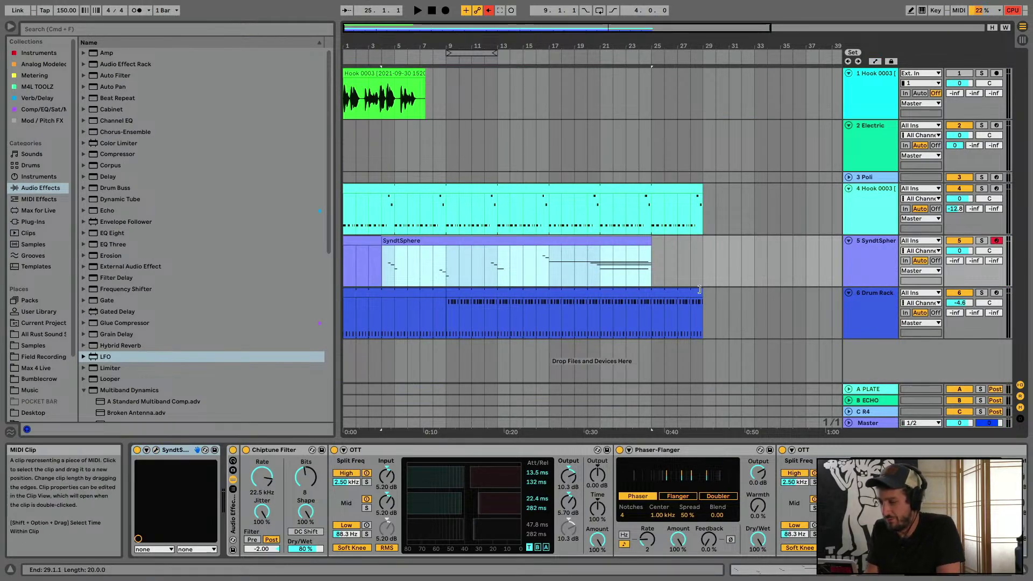
{"action": "left_click_drag", "start_coordinate": [682, 289], "coordinate": [651, 289]}
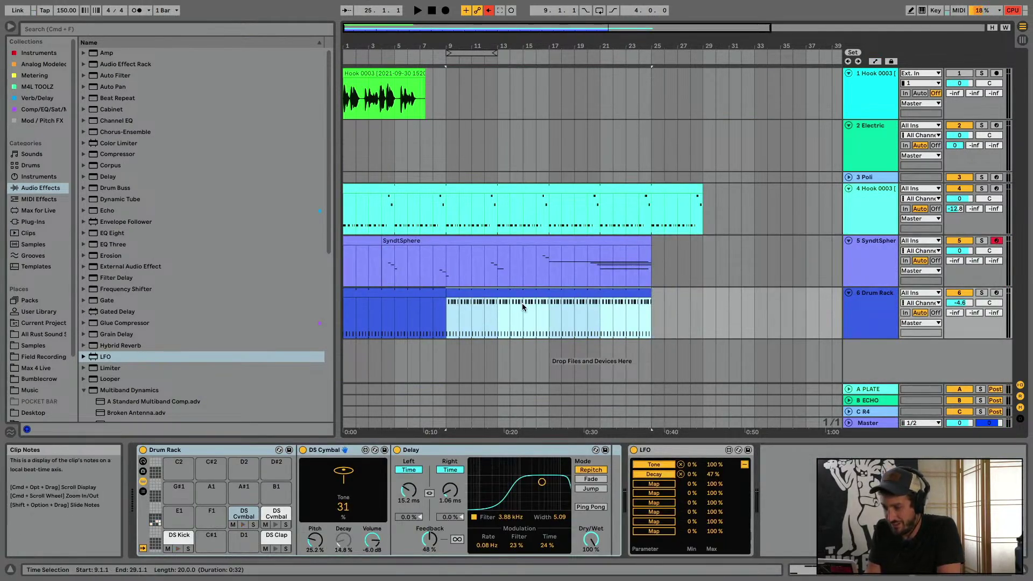
Activate the DS Clap notes in the Drum Rack part from bar 17 to 25 and audition it in the arrangement
{"action": "left_click_drag", "start_coordinate": [549, 313], "coordinate": [639, 315]}
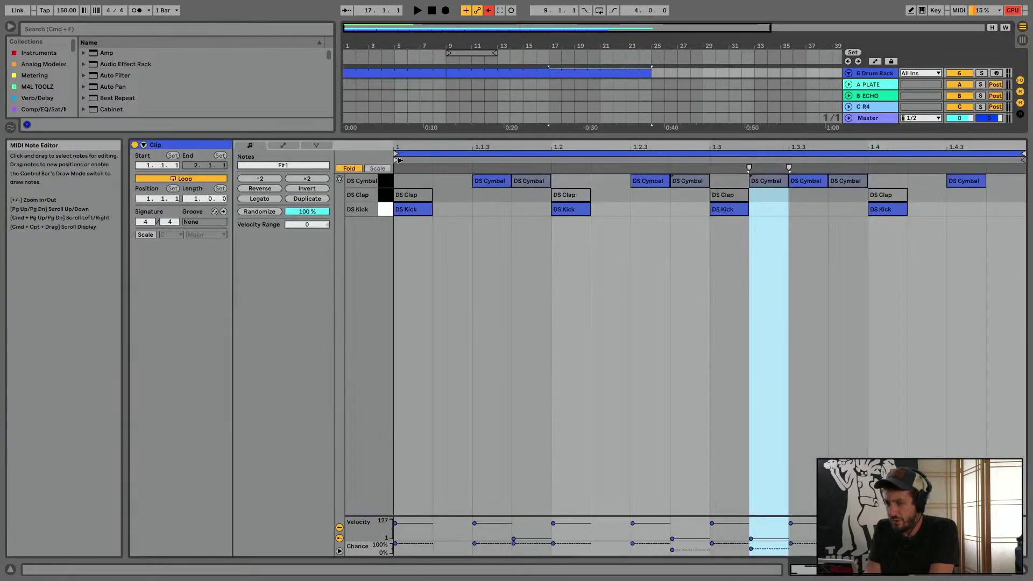
{"action": "left_click", "coordinate": [385, 195]}
{"action": "key", "text": "0"}
{"action": "key", "text": "space"}
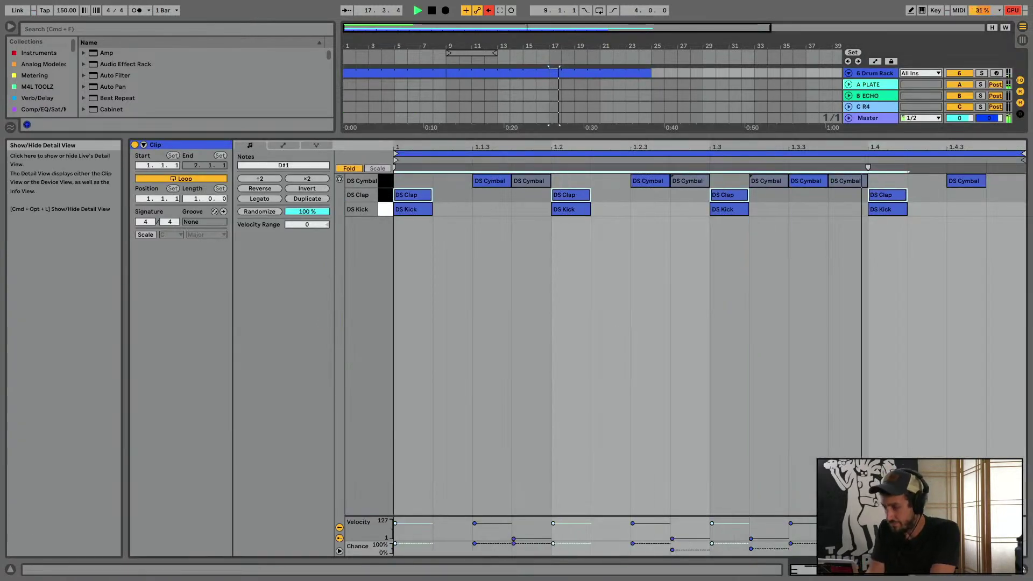
{"action": "left_click", "coordinate": [1021, 570]}
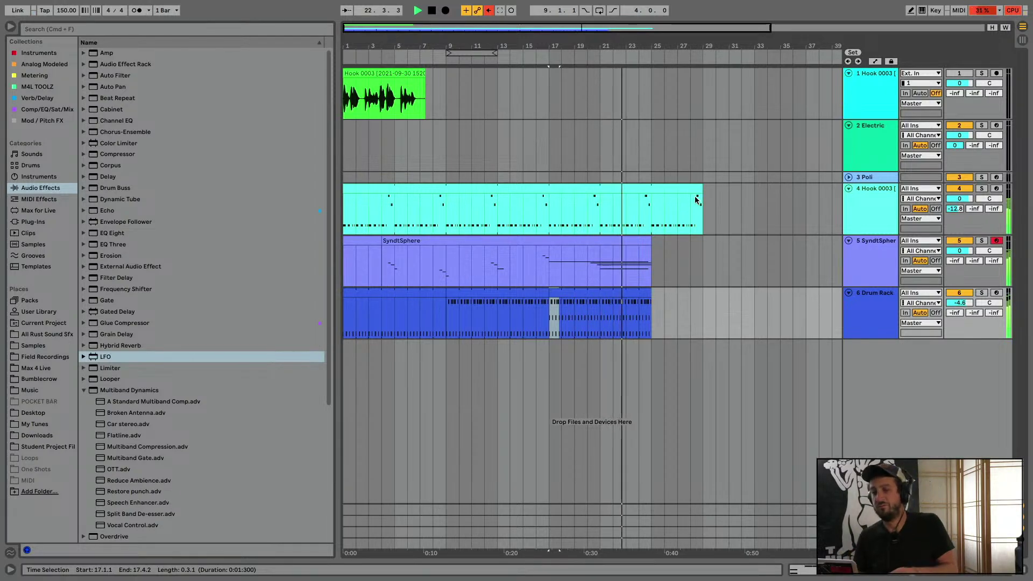
Show the automation, lower the SyndtSphere's Z automation peak at bar 22, and audition the passage from bar 20
{"action": "key", "text": "a"}
{"action": "scroll", "coordinate": [646, 257], "scroll_direction": "down", "scroll_amount": 3}
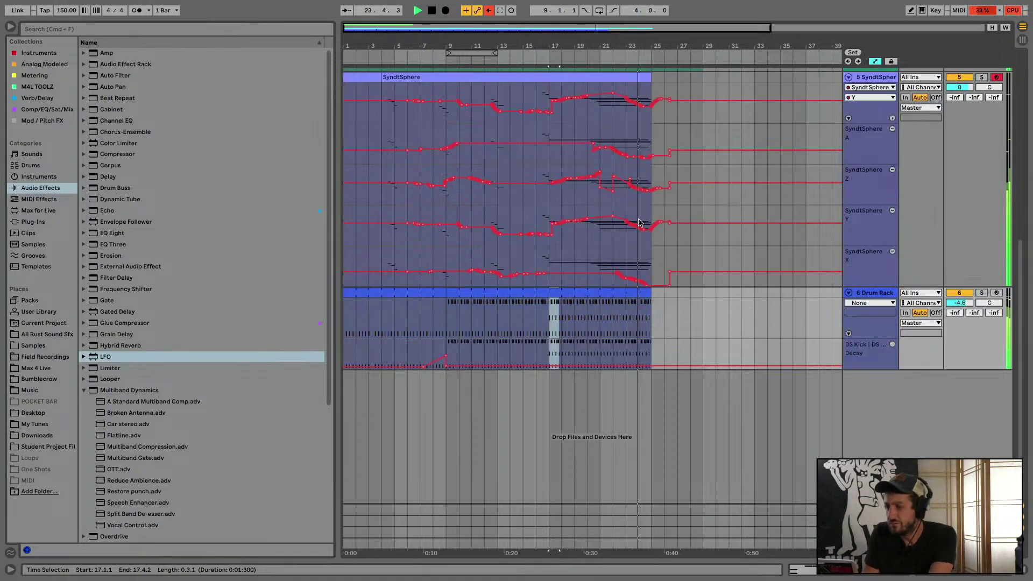
{"action": "left_click", "coordinate": [616, 197]}
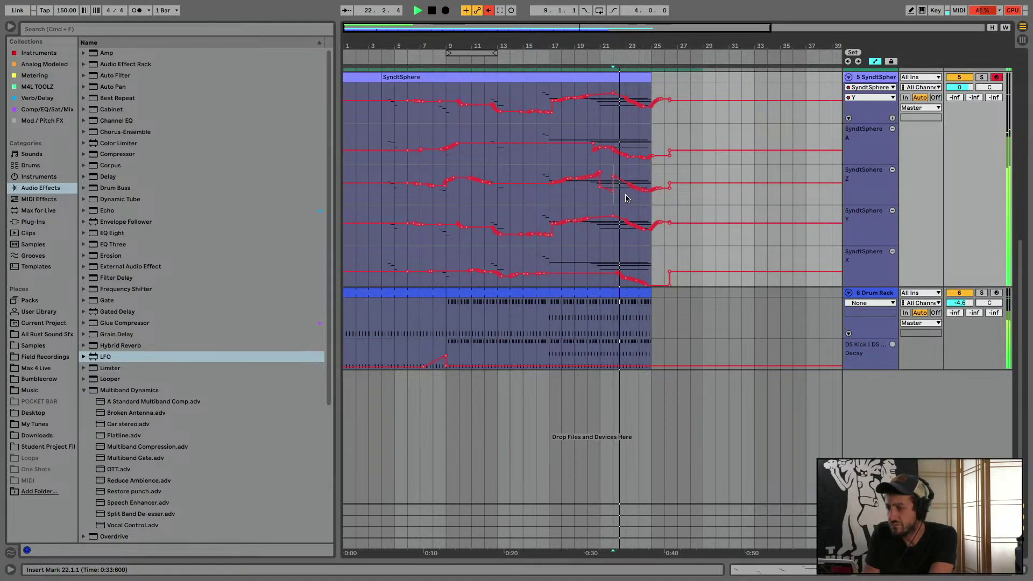
{"action": "mouse_move", "coordinate": [626, 188]}
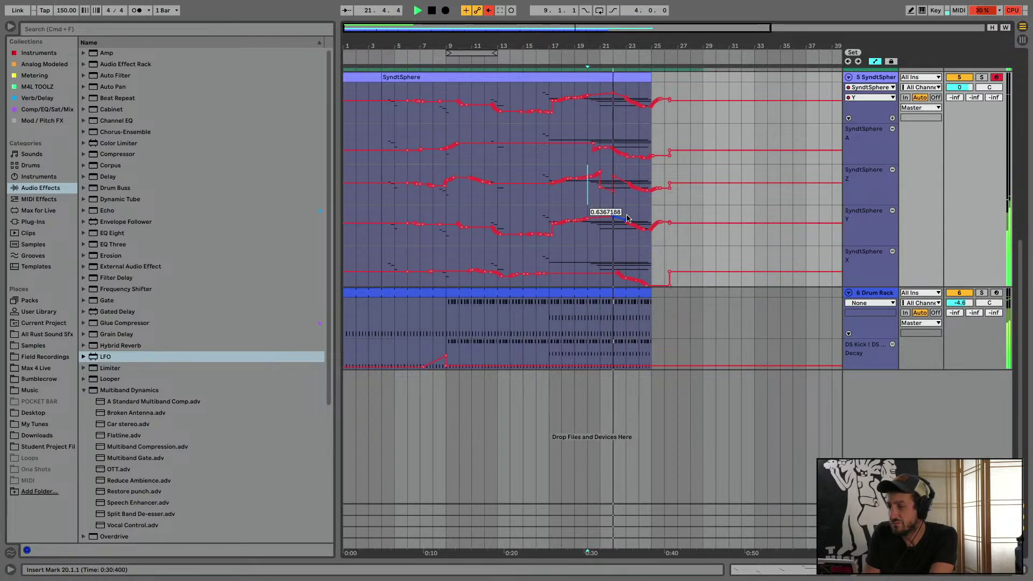
{"action": "left_click", "coordinate": [561, 250]}
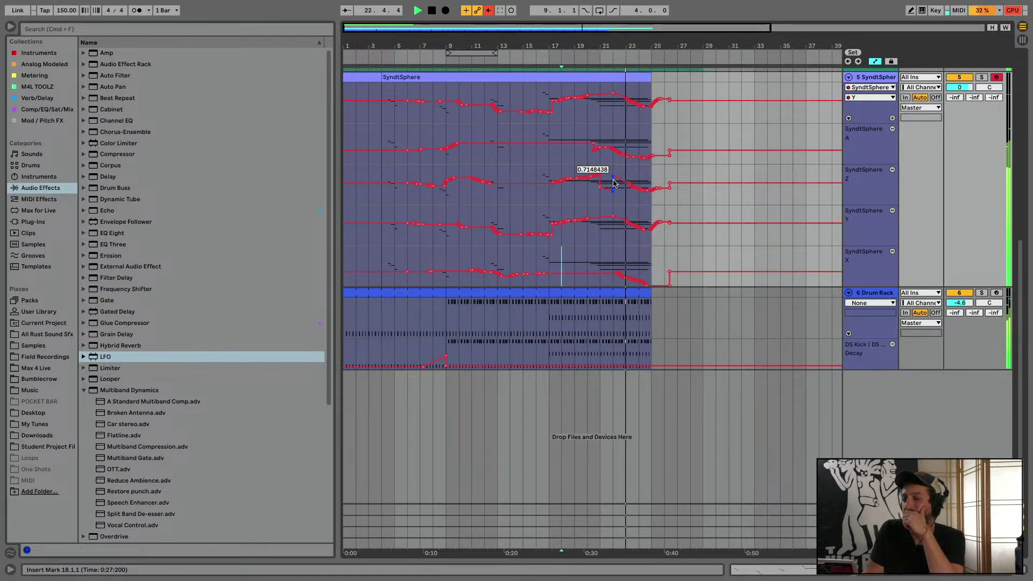
{"action": "left_click_drag", "start_coordinate": [613, 177], "coordinate": [615, 183]}
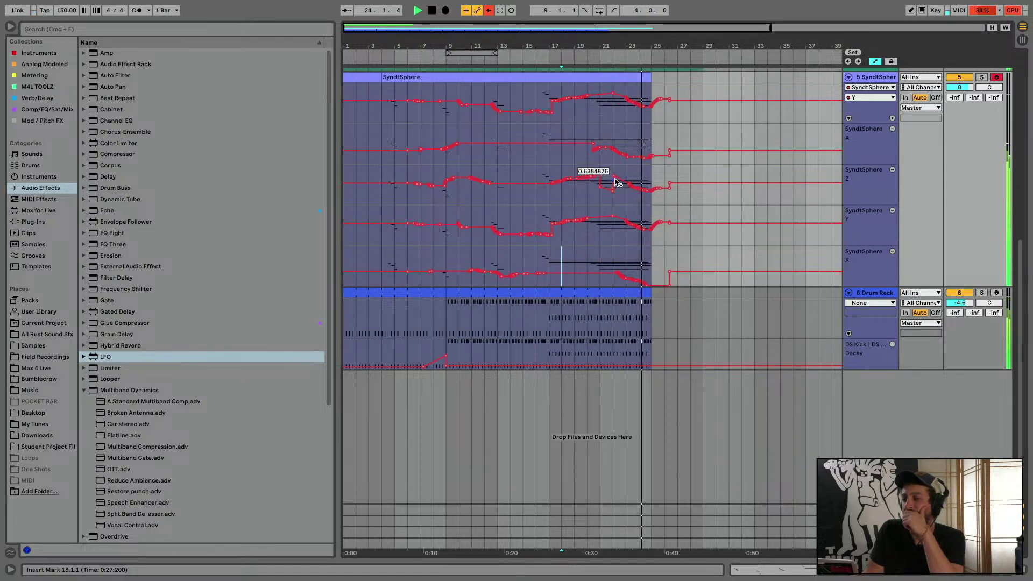
{"action": "left_click", "coordinate": [611, 182]}
{"action": "key", "text": "space"}
{"action": "key", "text": "space"}
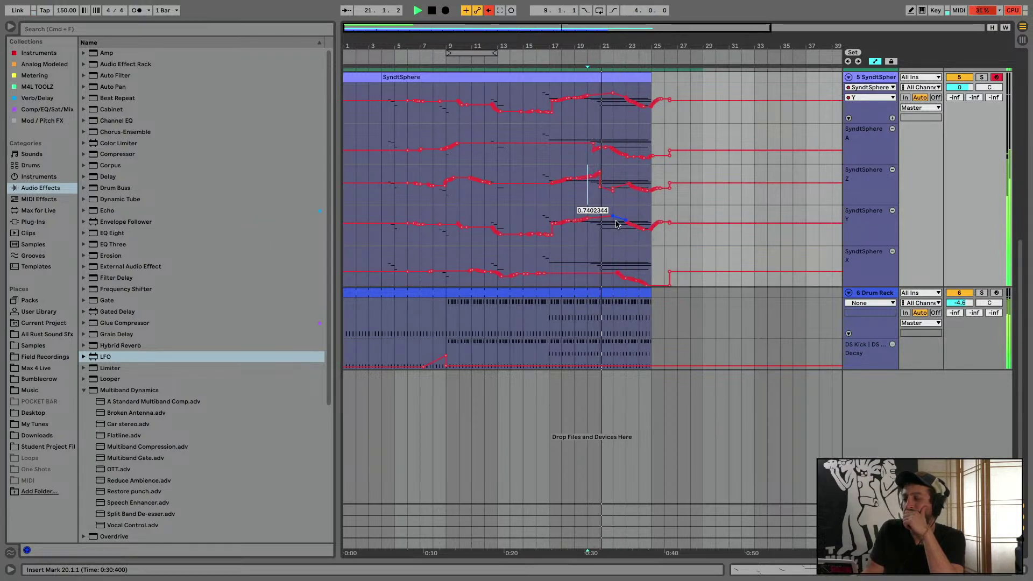
Try lowering the SyndtSphere's Y automation between bars 22 and 23 and audition the passage from bar 19
{"action": "left_click_drag", "start_coordinate": [616, 224], "coordinate": [623, 232]}
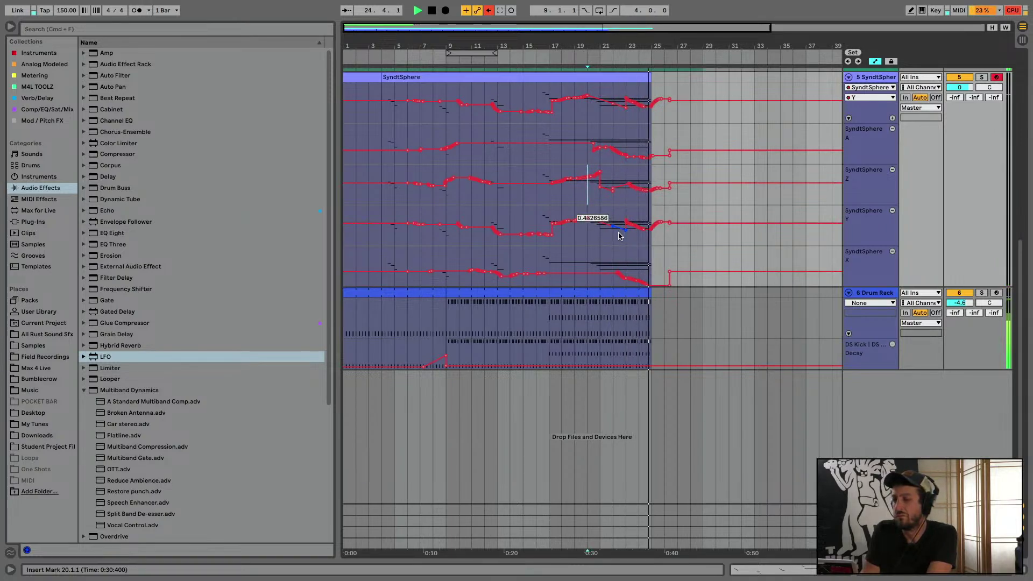
{"action": "left_click", "coordinate": [569, 247]}
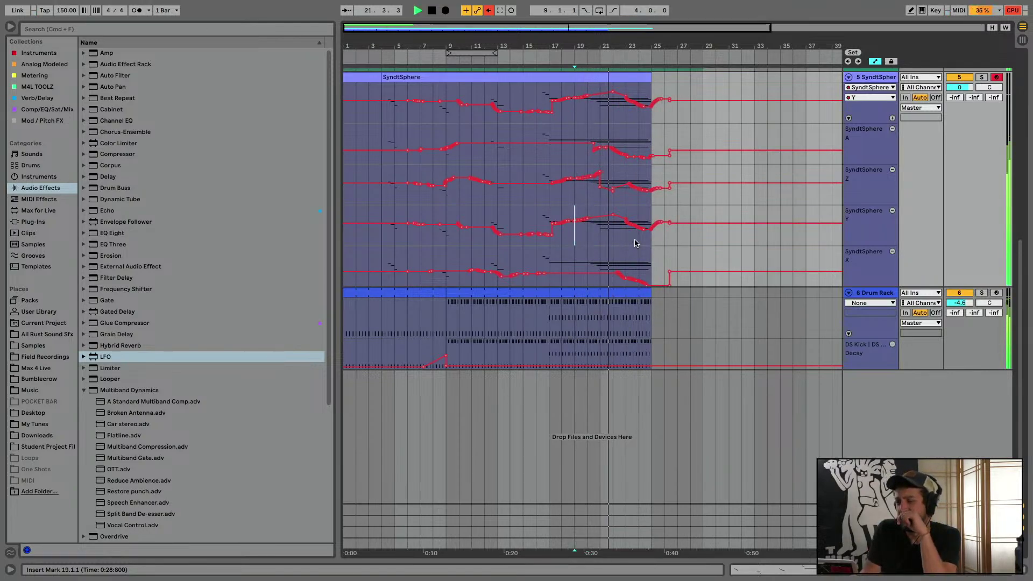
{"action": "mouse_move", "coordinate": [624, 222]}
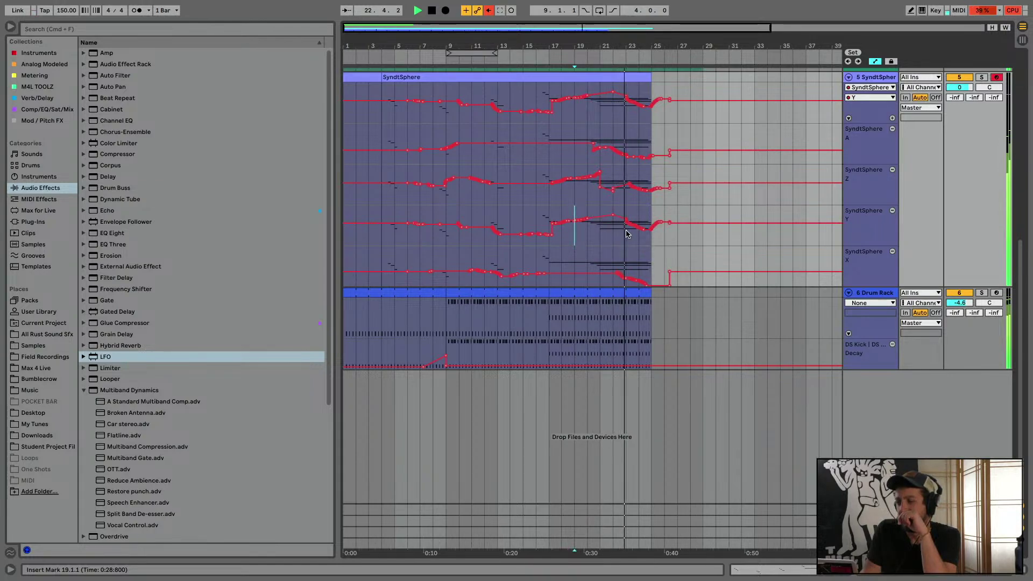
{"action": "mouse_move", "coordinate": [646, 237]}
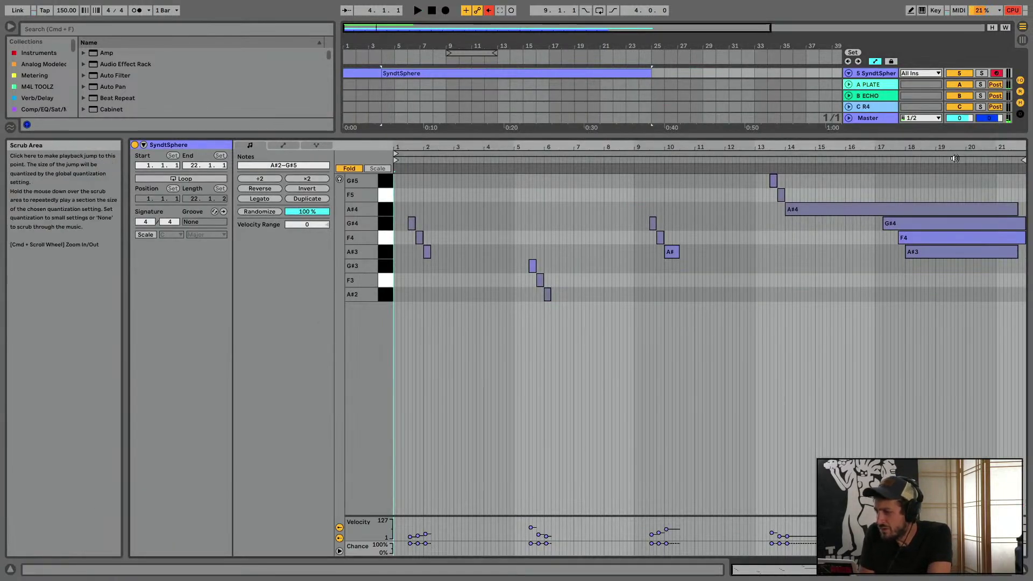
Hide the automation, extend the start of the SyndtSphere clip to bar 1 and trim the track 4 Hook part to end at bar 25
{"action": "mouse_move", "coordinate": [957, 148]}
{"action": "left_mouse_down"}
{"action": "mouse_move", "coordinate": [956, 175]}
{"action": "mouse_move", "coordinate": [855, 199]}
{"action": "mouse_move", "coordinate": [956, 148]}
{"action": "left_mouse_up"}
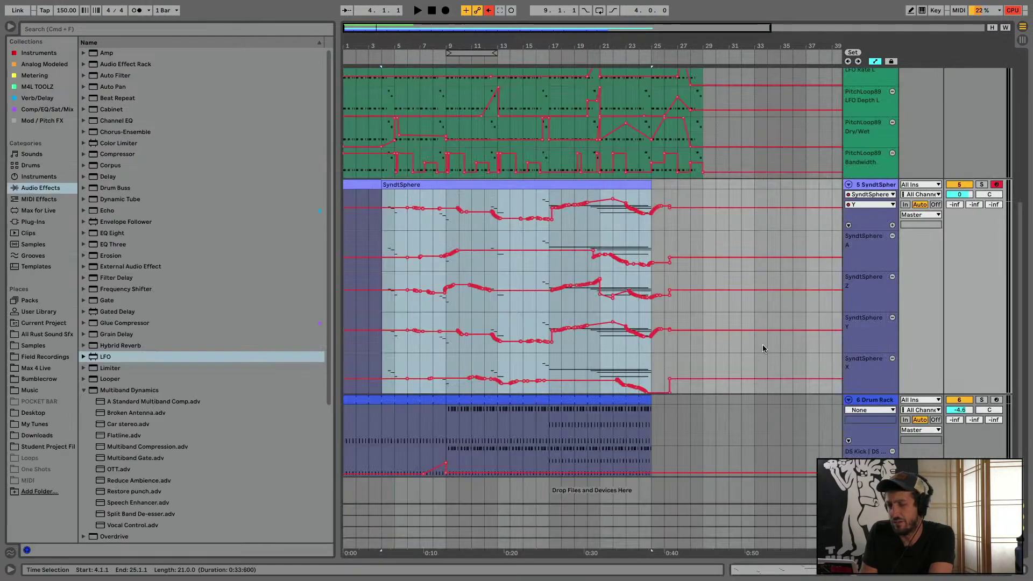
{"action": "key", "text": "a"}
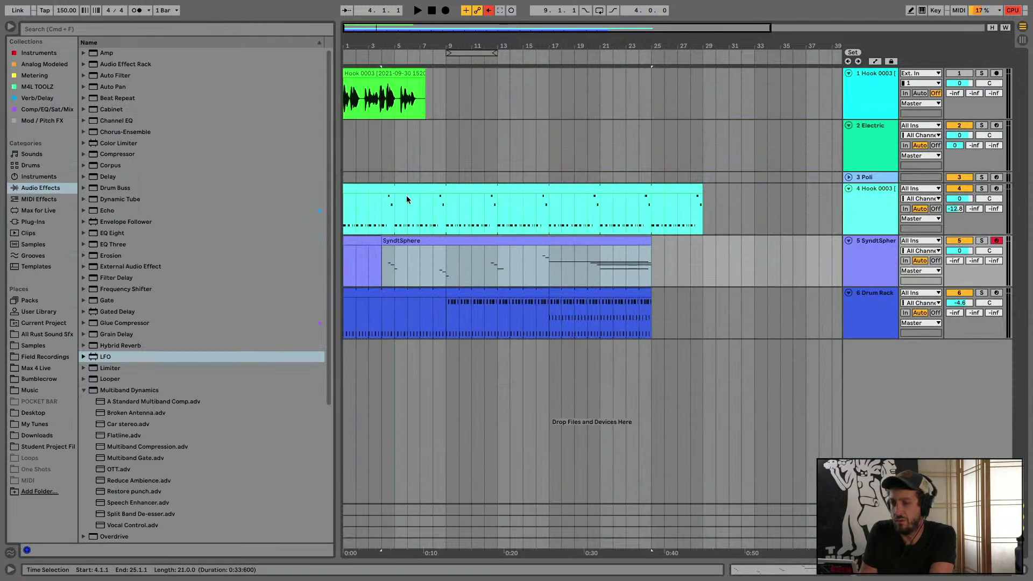
{"action": "left_click_drag", "start_coordinate": [383, 240], "coordinate": [342, 236]}
{"action": "left_click", "coordinate": [349, 191]}
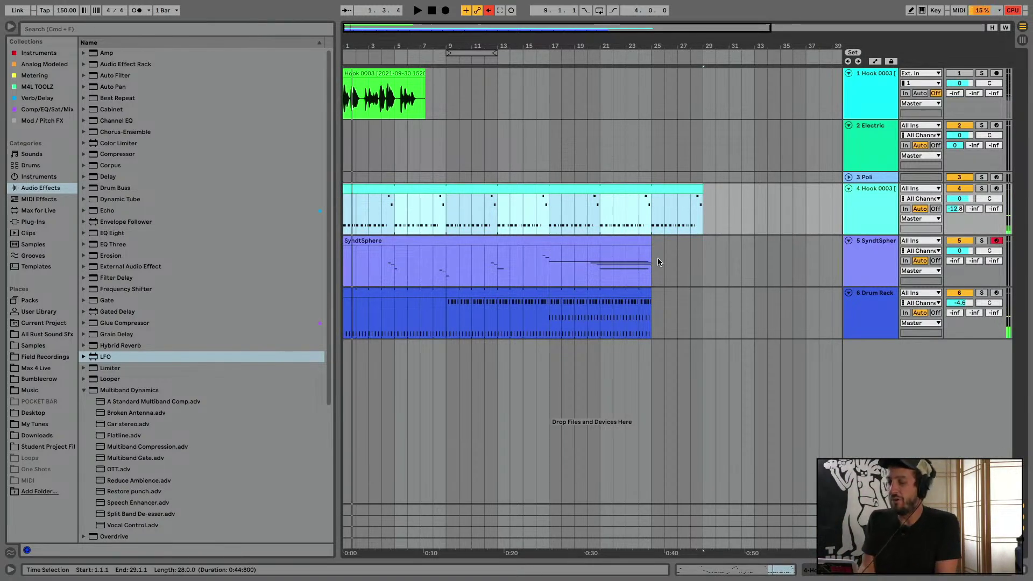
{"action": "left_click_drag", "start_coordinate": [699, 197], "coordinate": [651, 198]}
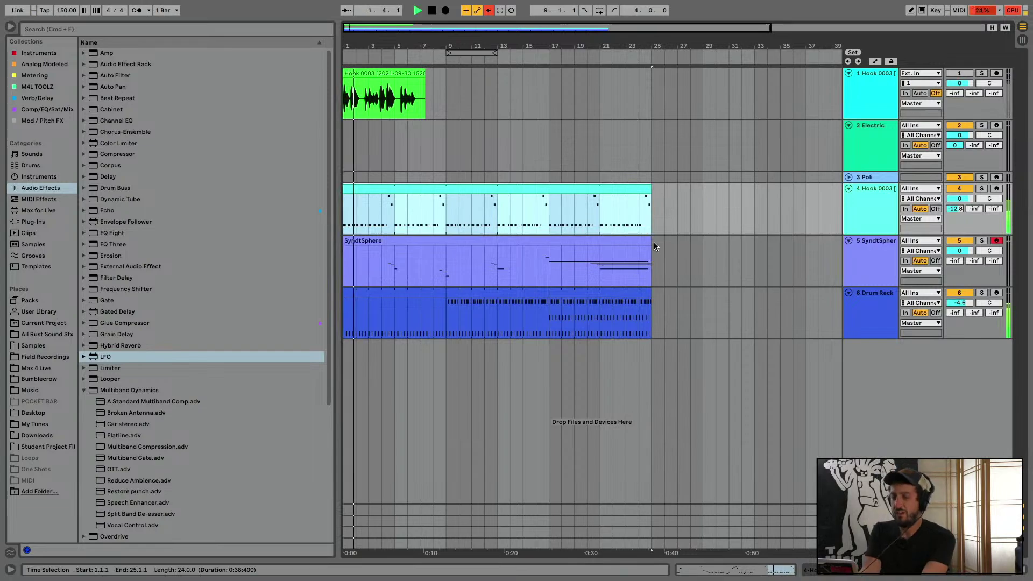
Move the Hook 0003 audio clip to start at bar 25 and audition the arrangement from bars 20 and 24
{"action": "left_click_drag", "start_coordinate": [402, 72], "coordinate": [706, 88]}
{"action": "left_click", "coordinate": [587, 131]}
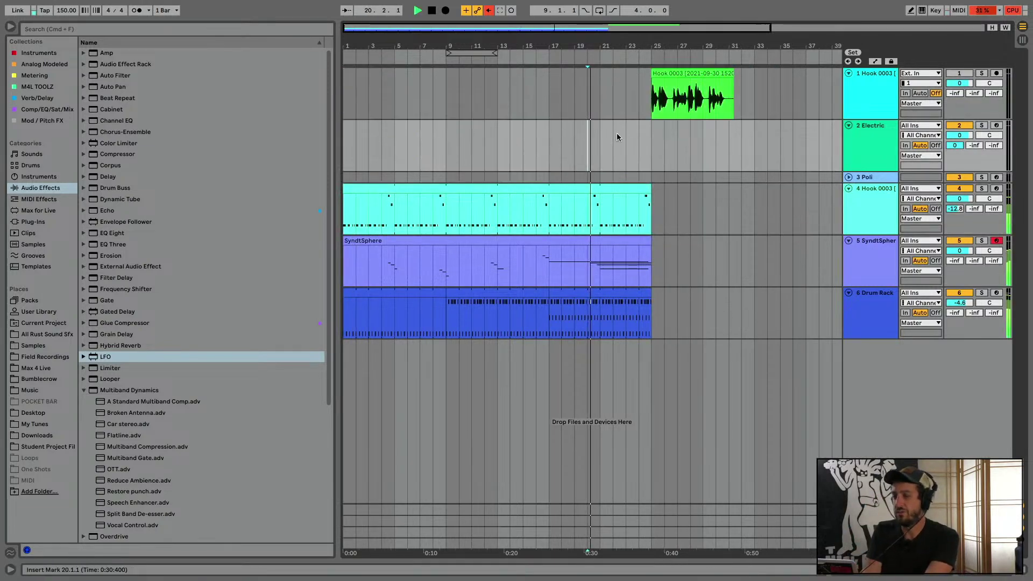
{"action": "left_click", "coordinate": [634, 138]}
{"action": "key", "text": "space"}
{"action": "key", "text": "space"}
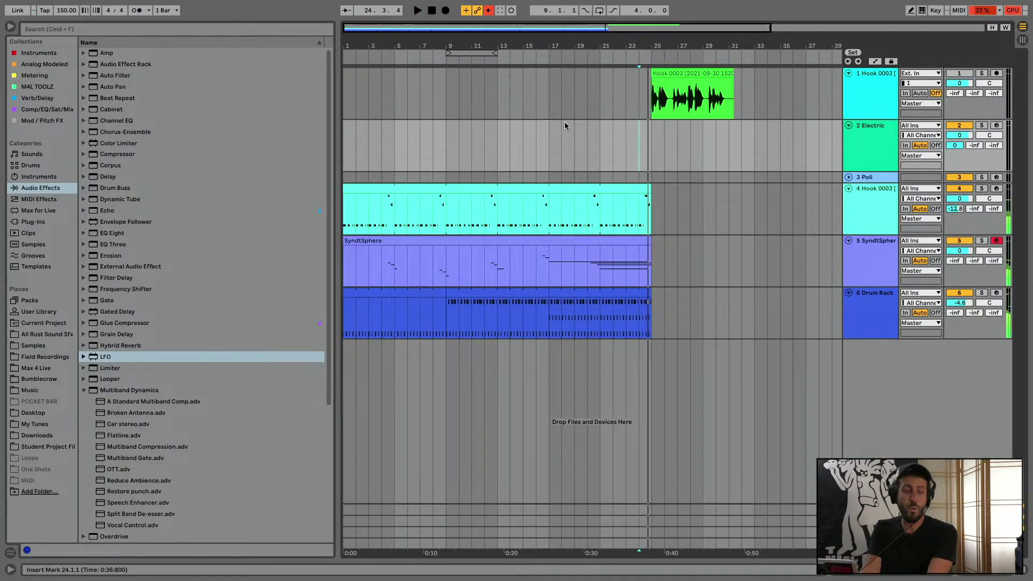
Activate the Hook 0003 audio track and play its clip from bar 25
{"action": "left_click", "coordinate": [676, 74]}
{"action": "key", "text": "space"}
{"action": "key", "text": "space"}
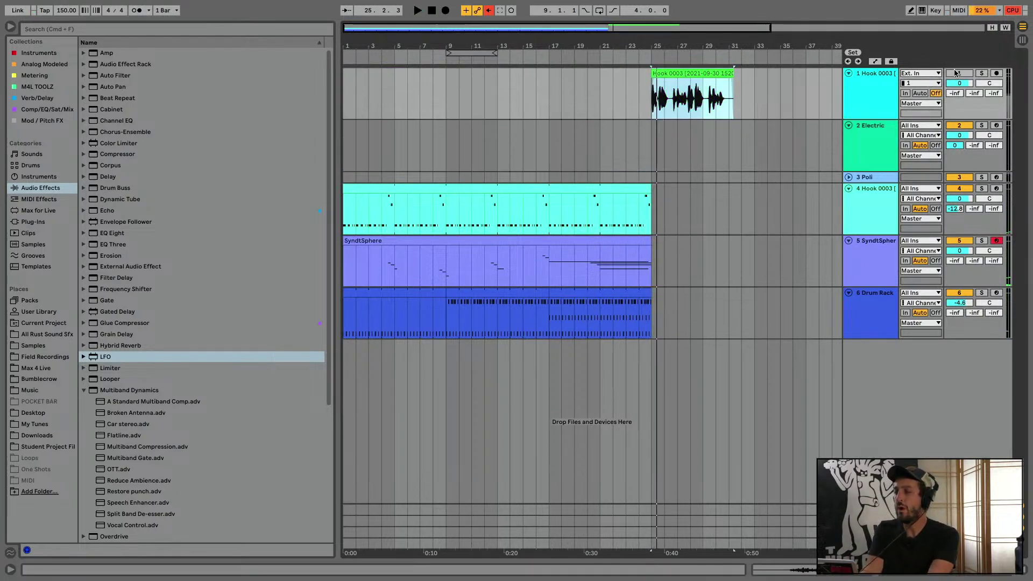
{"action": "left_click", "coordinate": [956, 73]}
{"action": "key", "text": "space"}
{"action": "key", "text": "space"}
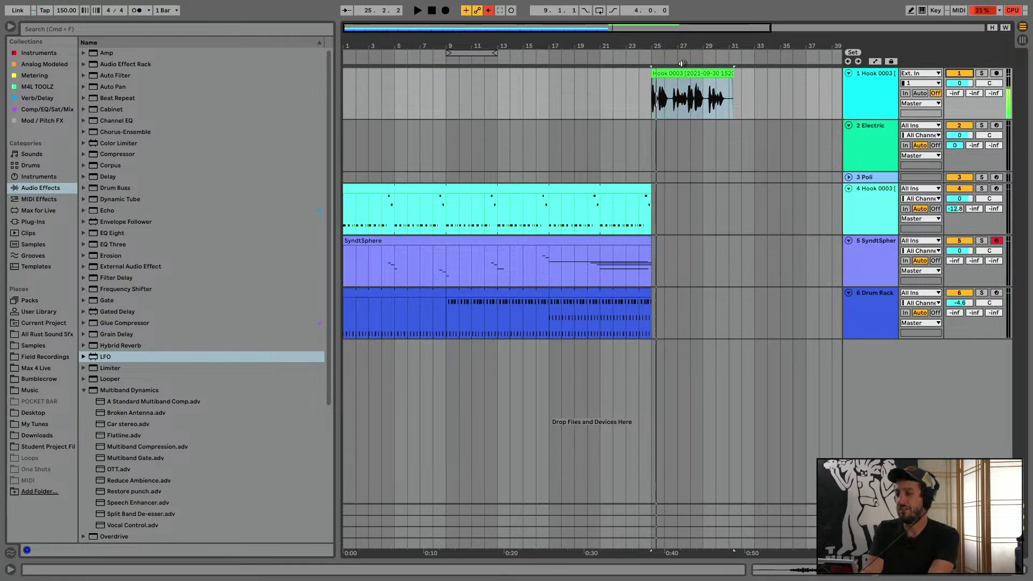
Examine the Hook 0003 audio clip's waveform in the clip view and play the clip from bar 25
{"action": "left_click", "coordinate": [677, 72]}
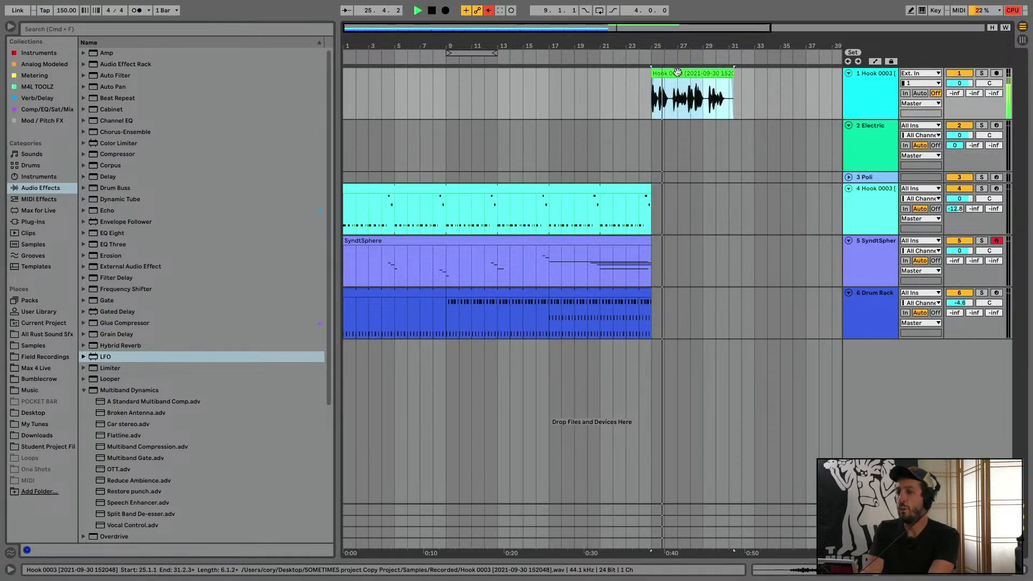
{"action": "double_click", "coordinate": [677, 73]}
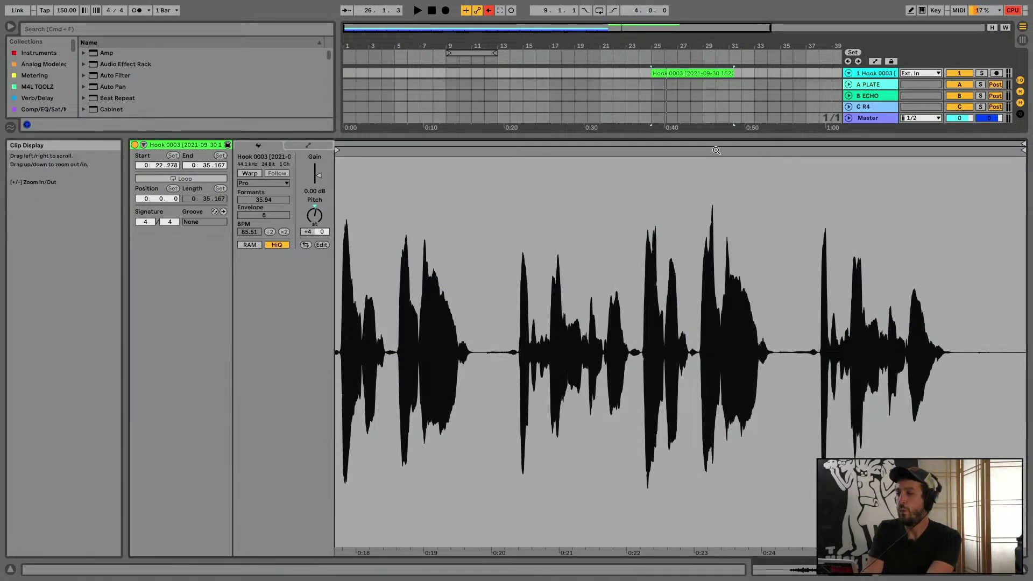
{"action": "left_click_drag", "start_coordinate": [717, 137], "coordinate": [717, 263]}
{"action": "key", "text": "space"}
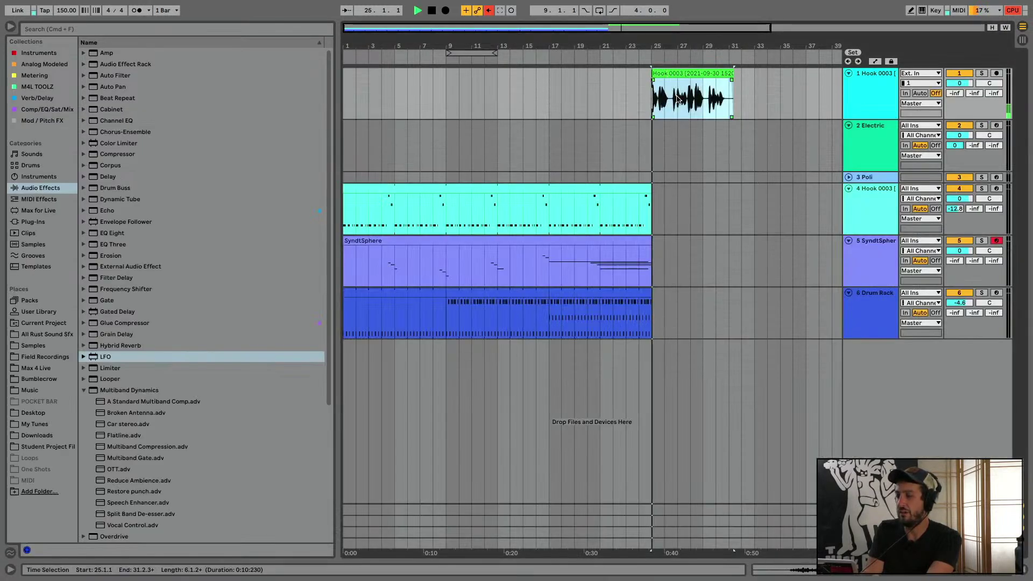
Audition the transition into the Hook 0003 audio clip at bar 25, starting playback from 24.4.1 and 23.3.3
{"action": "left_click_drag", "start_coordinate": [689, 43], "coordinate": [921, 42]}
{"action": "left_click", "coordinate": [605, 71]}
{"action": "left_click", "coordinate": [618, 130]}
{"action": "key", "text": "space"}
{"action": "key", "text": "space"}
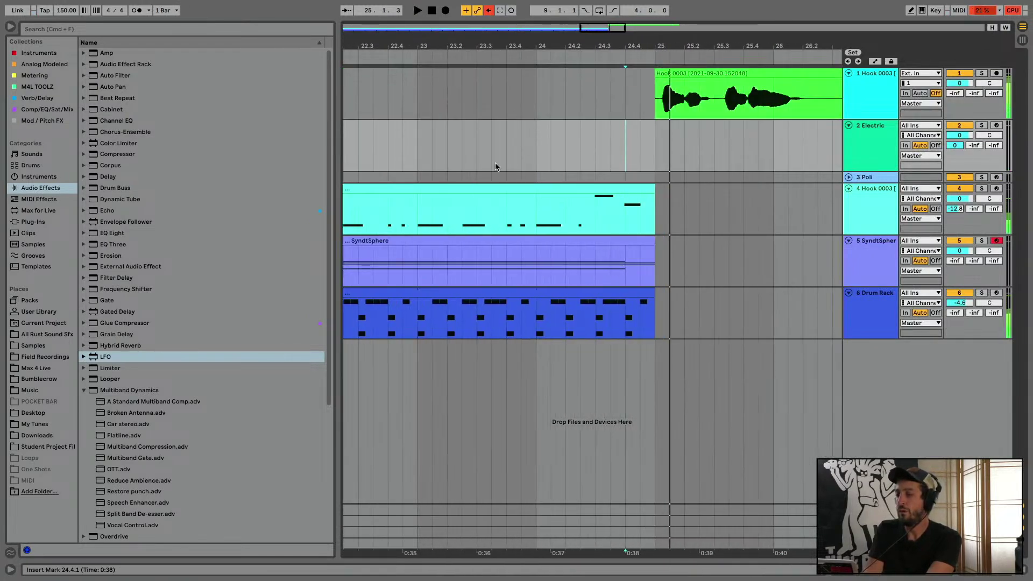
{"action": "left_click", "coordinate": [494, 161]}
{"action": "key", "text": "space"}
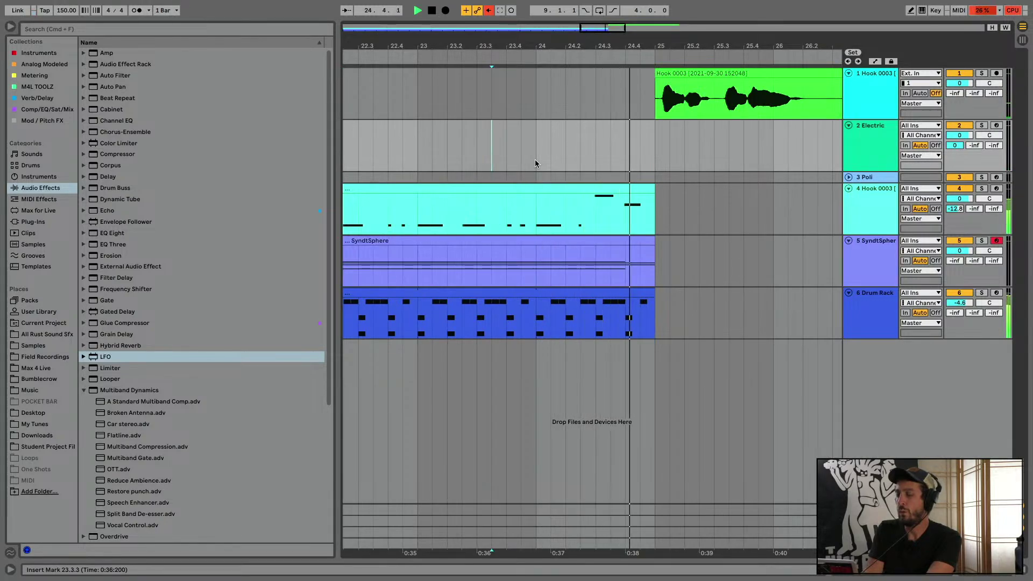
{"action": "left_click_drag", "start_coordinate": [624, 45], "coordinate": [548, 44]}
{"action": "left_click", "coordinate": [446, 110]}
{"action": "key", "text": "space"}
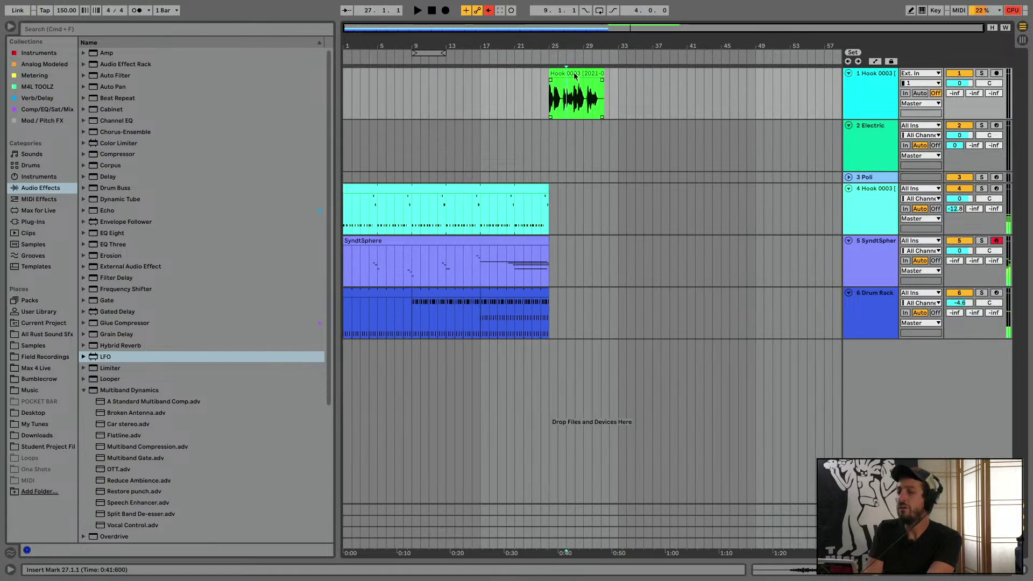
Try transposing the Hook 0003 vocal clip at bar 25 to +11 semitones, audition it, and undo the change
{"action": "left_click_drag", "start_coordinate": [573, 40], "coordinate": [573, 41]}
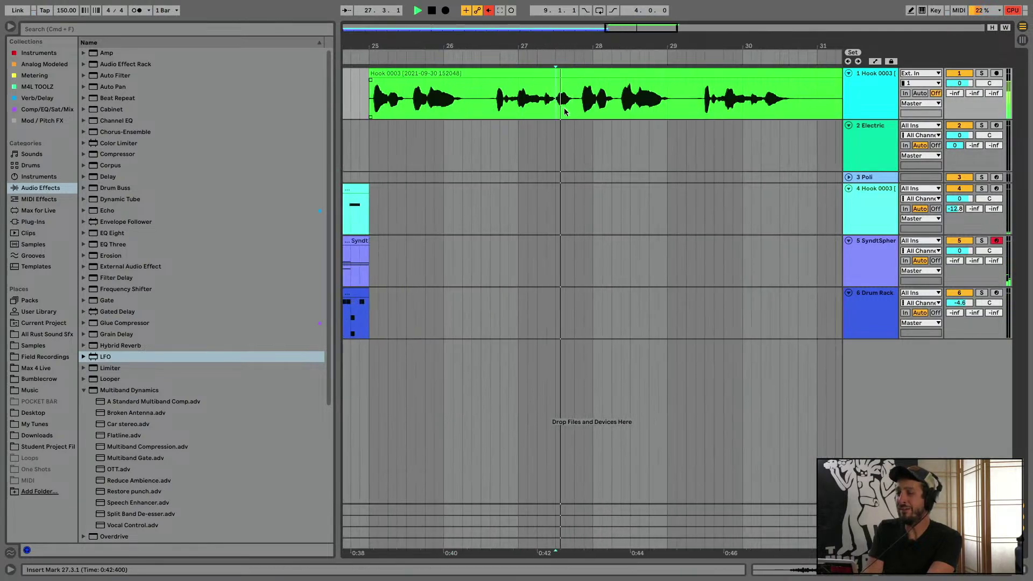
{"action": "double_click", "coordinate": [564, 108]}
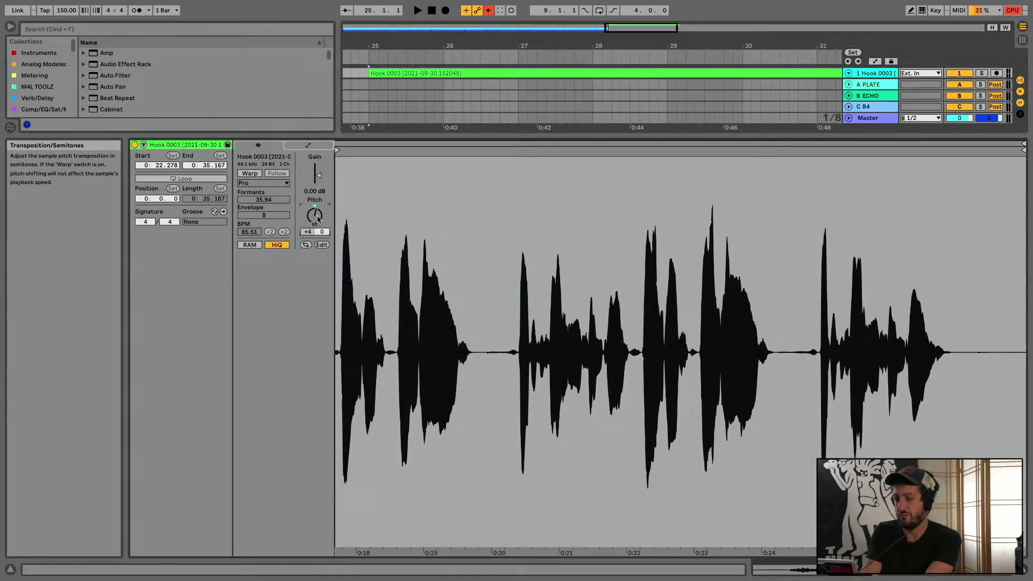
{"action": "type", "text": "11"}
{"action": "key", "text": "Return"}
{"action": "key", "text": "space"}
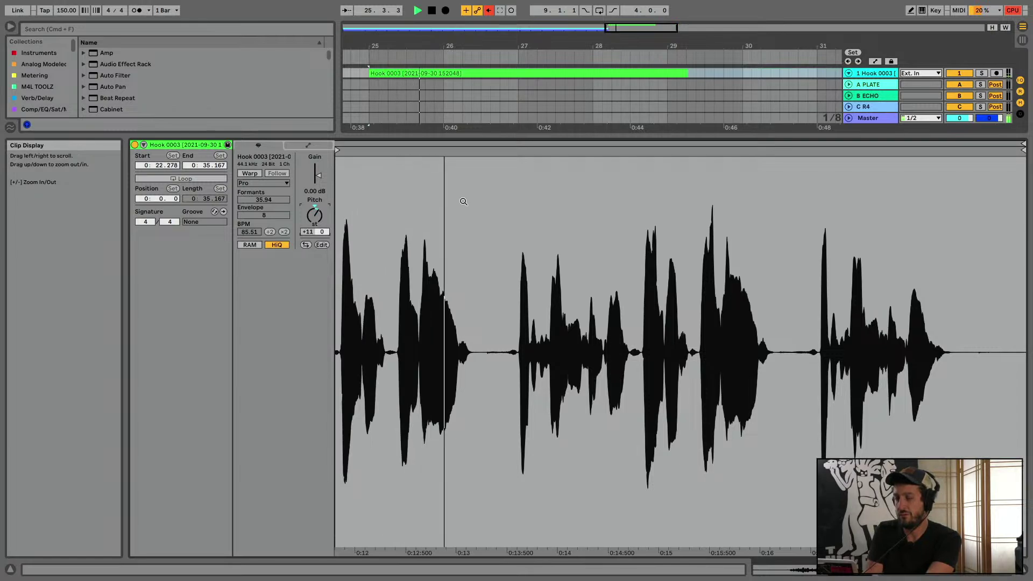
{"action": "key", "text": "space"}
{"action": "key", "text": "space"}
{"action": "key", "text": "space"}
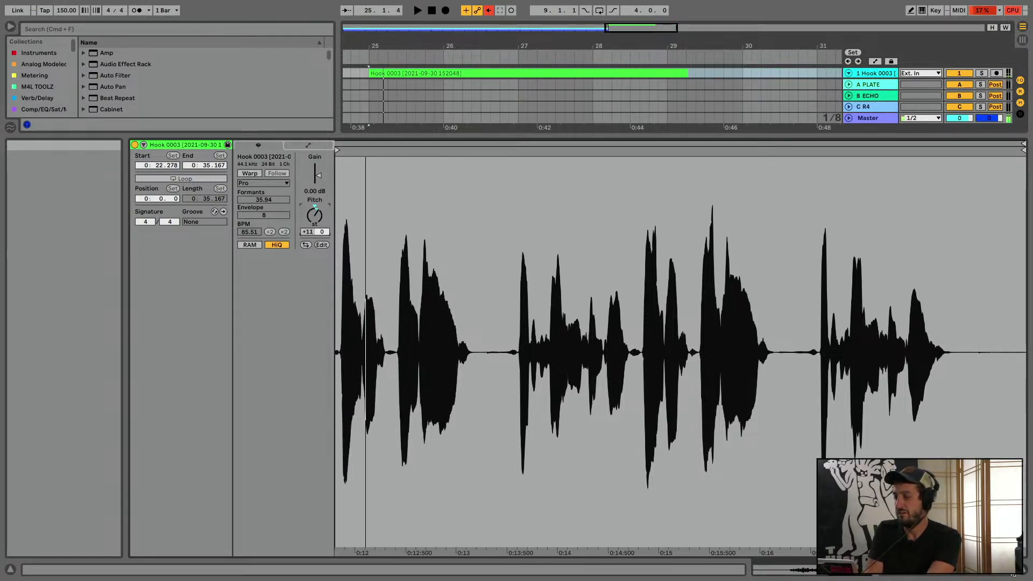
{"action": "key", "text": "super+z"}
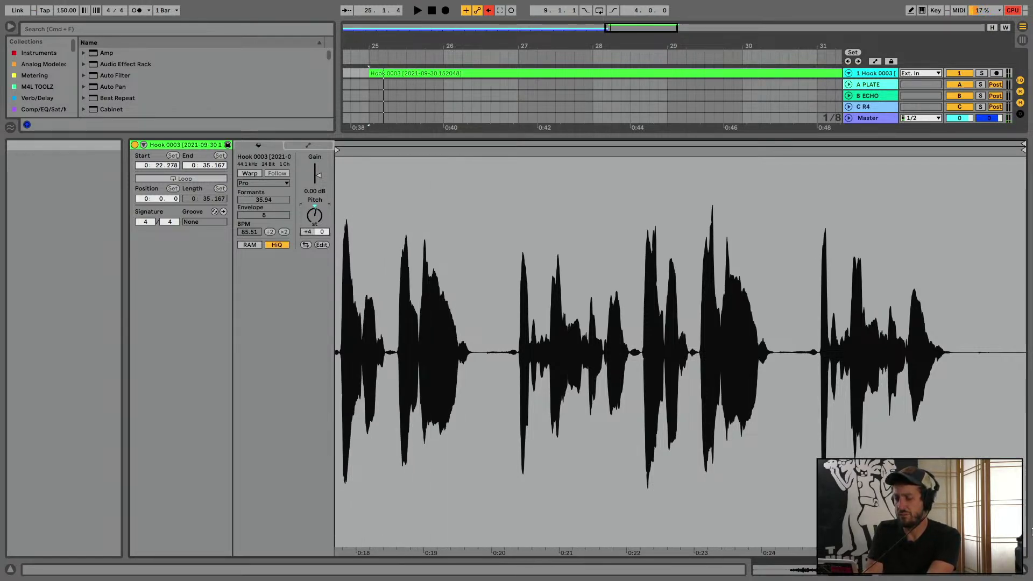
{"action": "left_click", "coordinate": [1019, 573]}
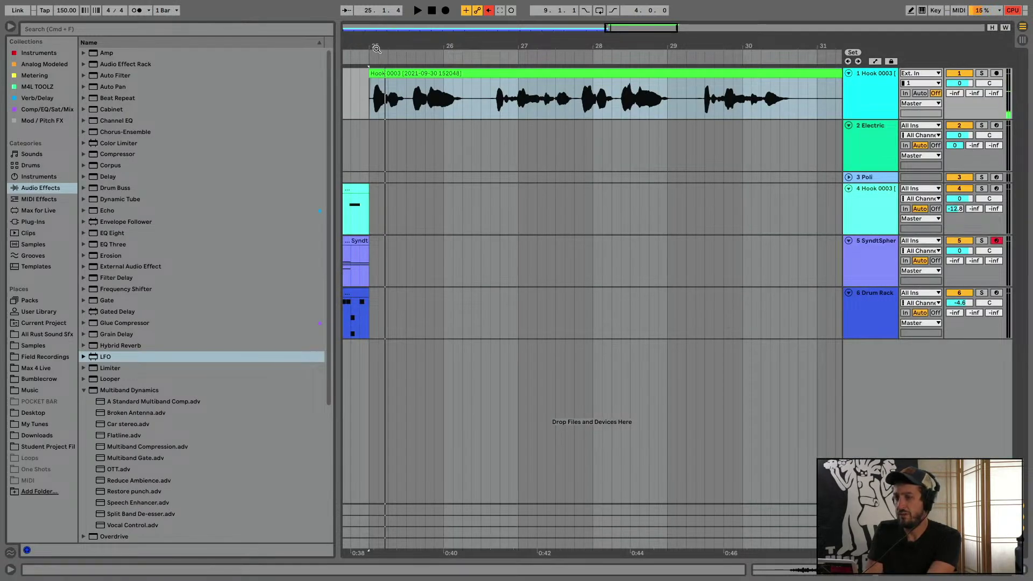
Hide the browser and copy the opening eight-bar Drum Rack clip to bar 29 on the same track
{"action": "left_click_drag", "start_coordinate": [376, 49], "coordinate": [529, 14]}
{"action": "left_click", "coordinate": [488, 97]}
{"action": "scroll", "coordinate": [369, 295], "scroll_direction": "right", "scroll_amount": 1}
{"action": "scroll", "coordinate": [367, 293], "scroll_direction": "left", "scroll_amount": 7}
{"action": "left_click", "coordinate": [367, 293]}
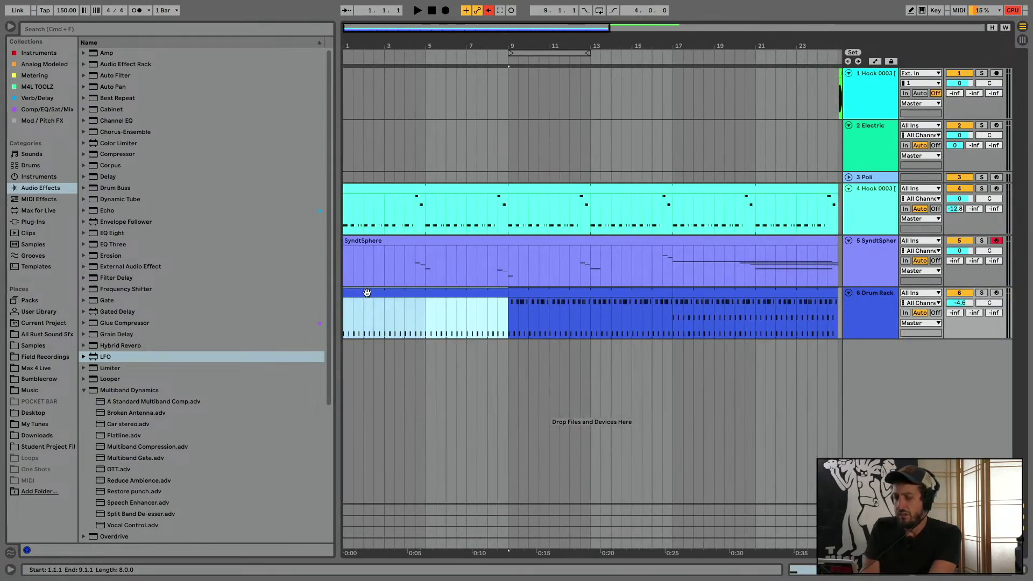
{"action": "scroll", "coordinate": [366, 291], "scroll_direction": "right", "scroll_amount": 15}
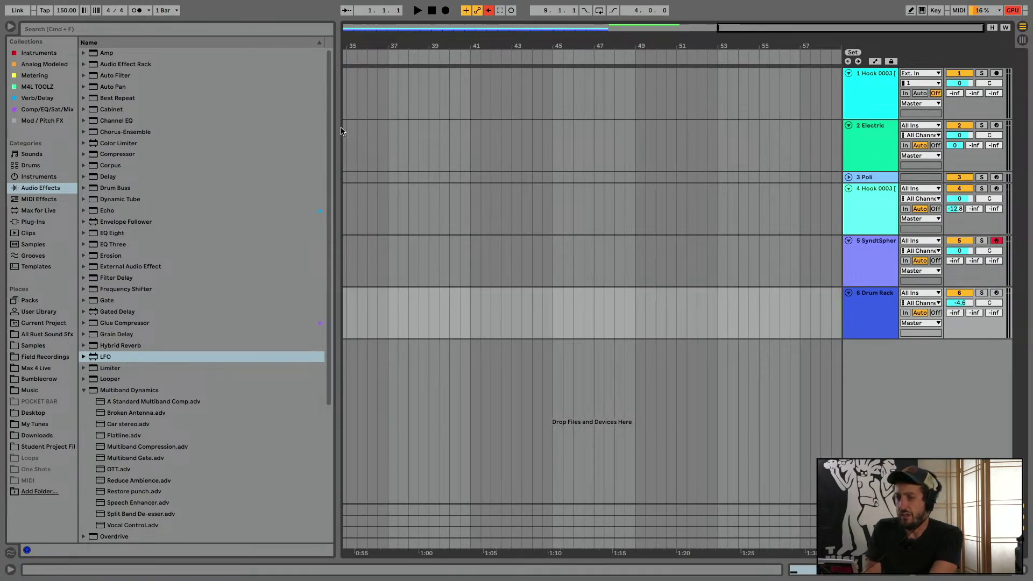
{"action": "left_click_drag", "start_coordinate": [339, 131], "coordinate": [2, 139]}
{"action": "scroll", "coordinate": [189, 183], "scroll_direction": "left", "scroll_amount": 15}
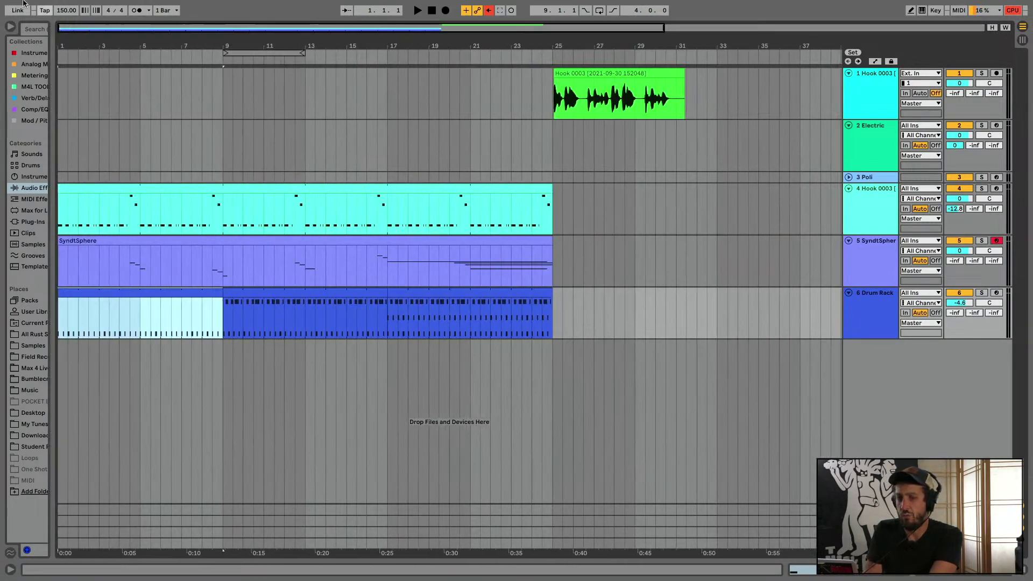
{"action": "left_click", "coordinate": [9, 28]}
{"action": "left_click", "coordinate": [599, 309]}
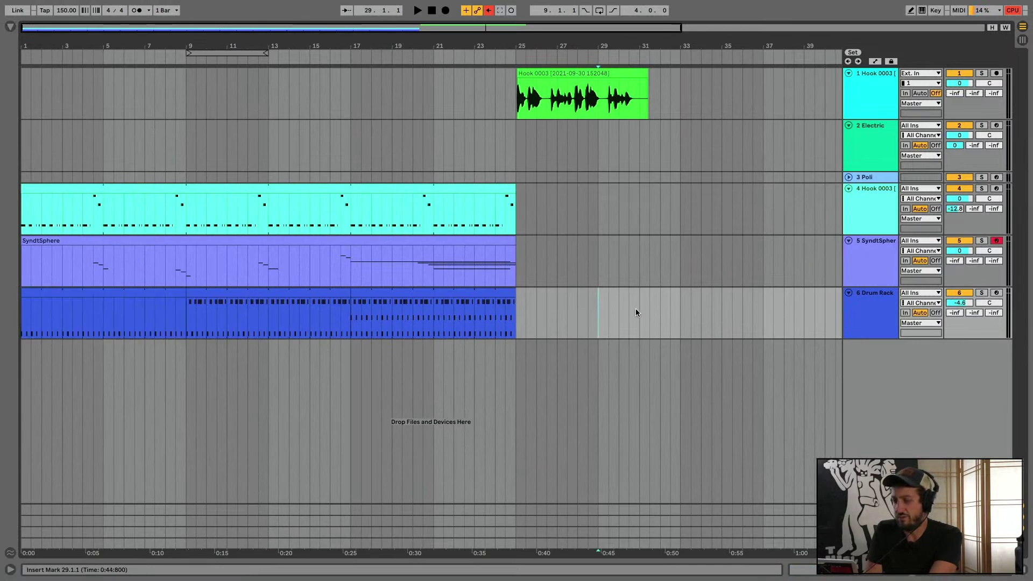
{"action": "key", "text": "ctrl+v"}
Move the Hook 0003 vocal clip to bar 29, nudging it to align its first word with the kick while listening
{"action": "left_click_drag", "start_coordinate": [565, 86], "coordinate": [621, 156]}
{"action": "key", "text": "space"}
{"action": "key", "text": "space"}
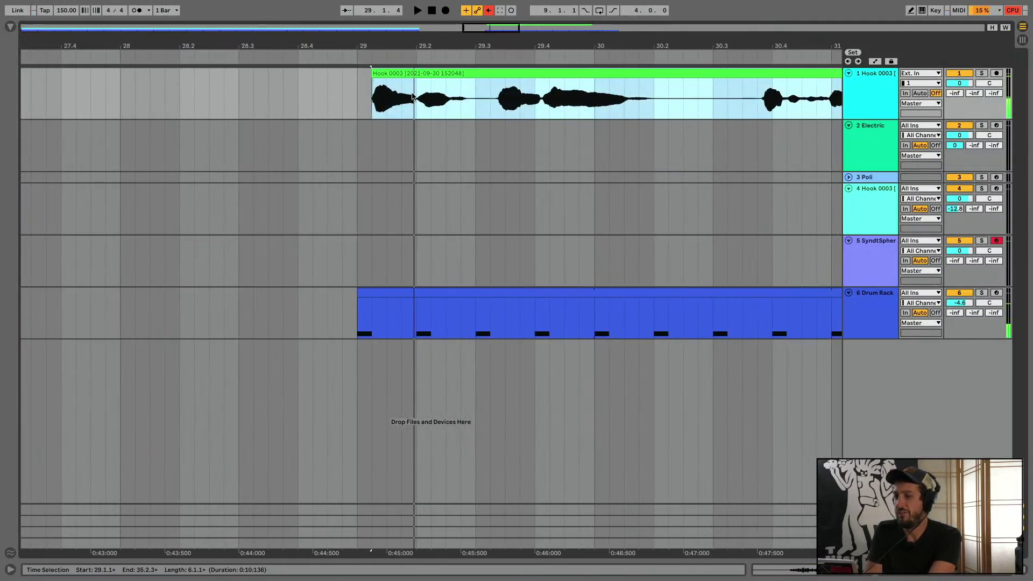
{"action": "left_click_drag", "start_coordinate": [410, 83], "coordinate": [382, 86]}
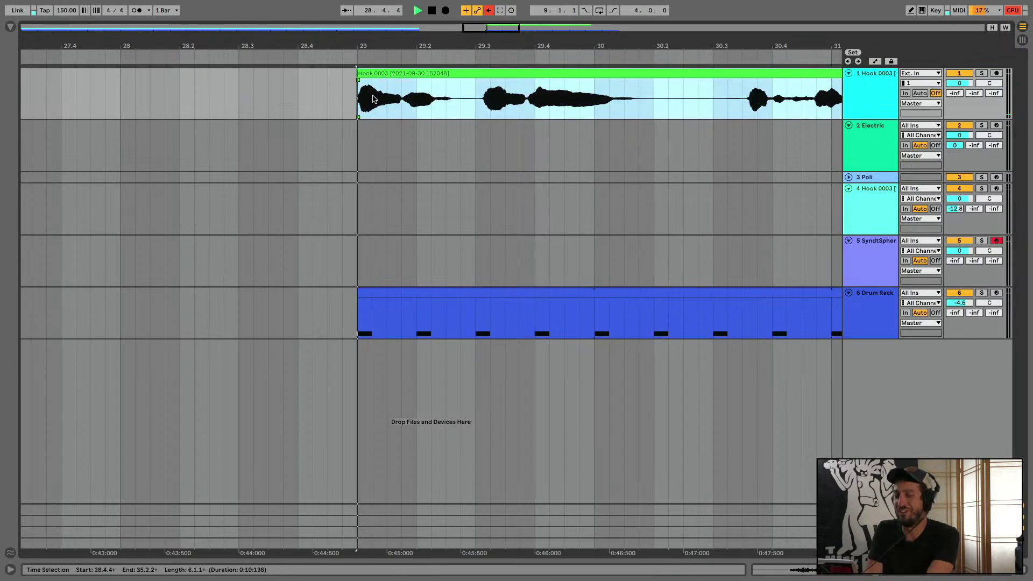
{"action": "key", "text": "space"}
Copy the vocal slice from 29.1.1 to 29.1.3 to bar 25 on the same track
{"action": "left_click", "coordinate": [359, 105]}
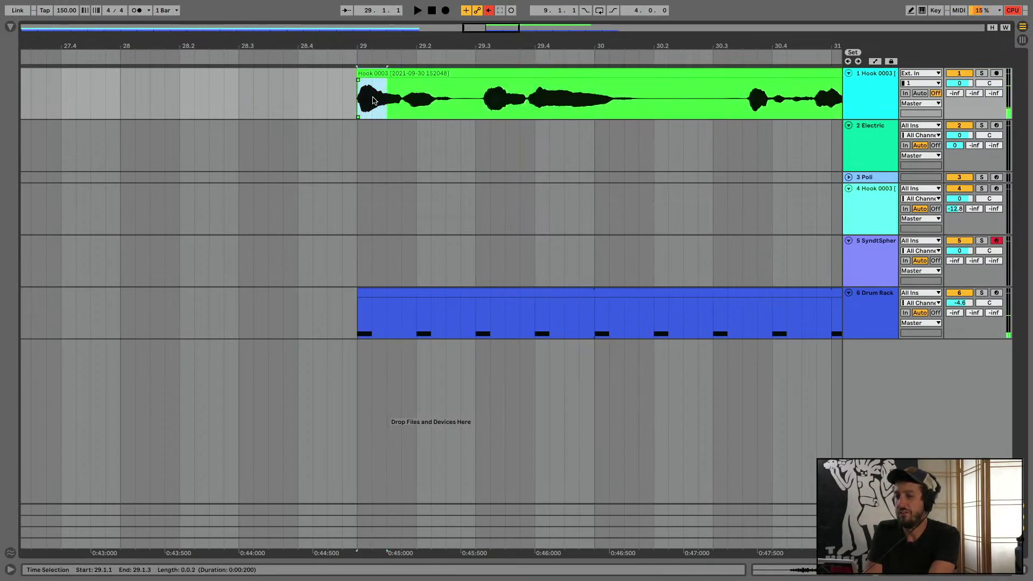
{"action": "left_click_drag", "start_coordinate": [401, 44], "coordinate": [753, 11]}
{"action": "left_click", "coordinate": [624, 101]}
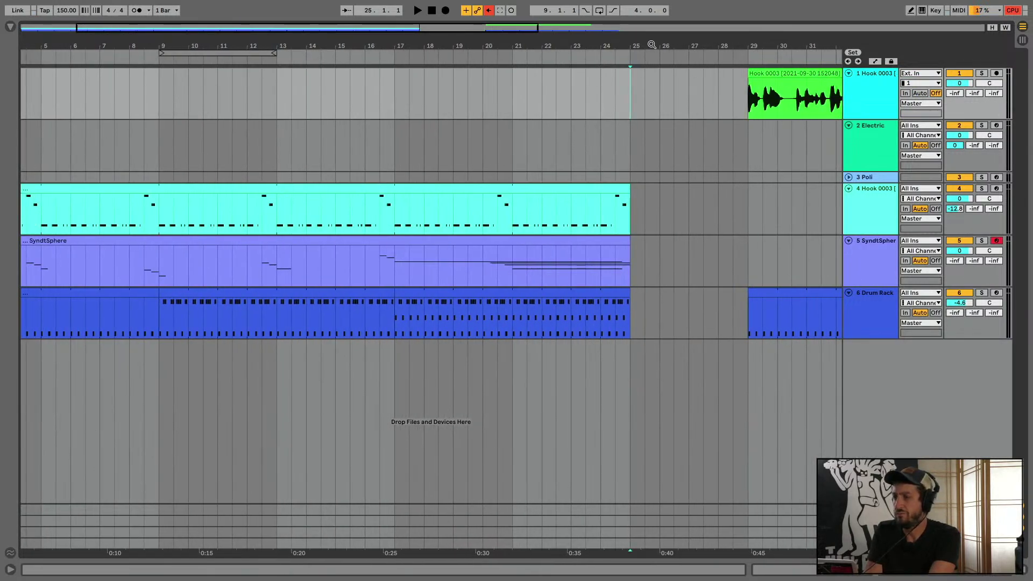
{"action": "key", "text": "ctrl+v"}
{"action": "scroll", "coordinate": [651, 44], "scroll_direction": "up", "scroll_amount": 5}
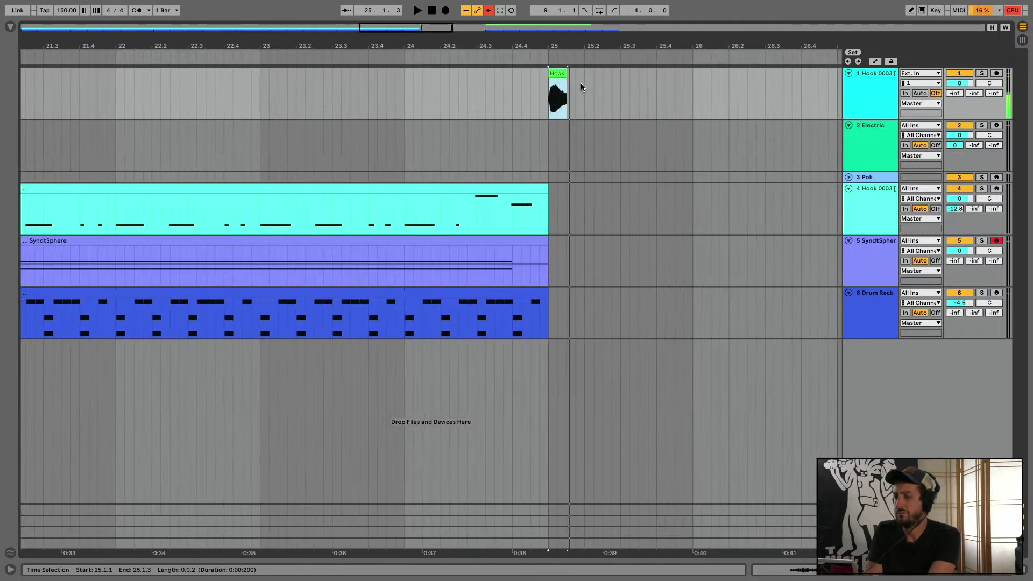
Duplicate the vocal slice at bar 25 twice, move the last copy a sixteenth earlier, and audition the stutter
{"action": "key", "text": "ctrl+d"}
{"action": "key", "text": "ctrl+d"}
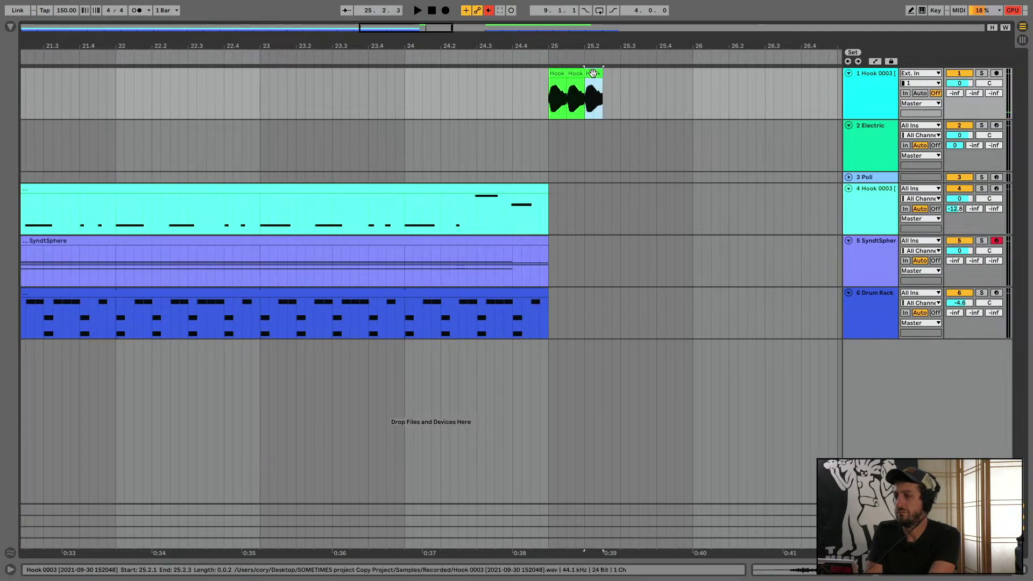
{"action": "left_click_drag", "start_coordinate": [595, 74], "coordinate": [586, 75]}
{"action": "left_click", "coordinate": [557, 75]}
{"action": "key", "text": "space"}
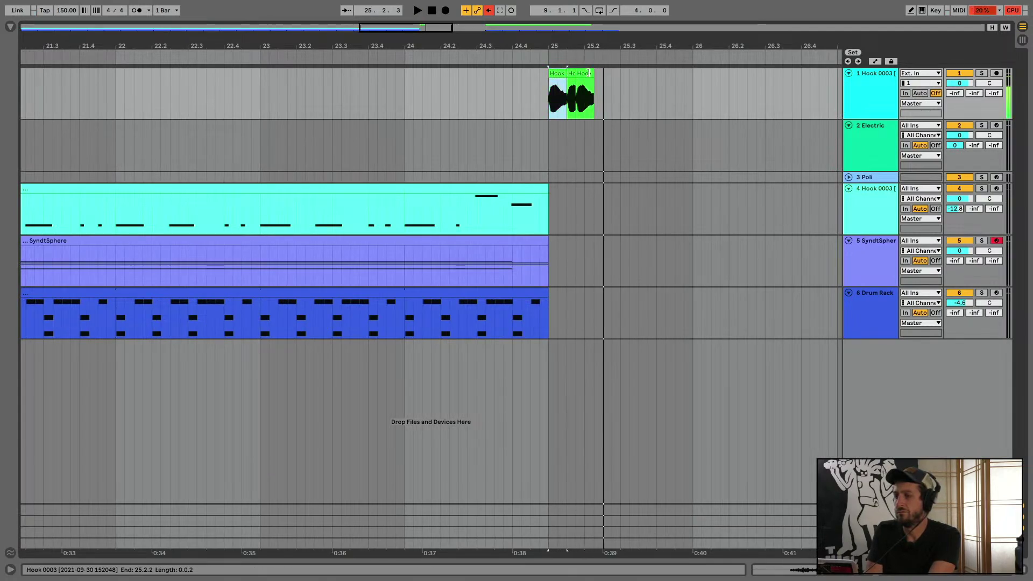
{"action": "key", "text": "space"}
Duplicate the three-slice vocal stutter directly after itself and audition the six-slice pattern
{"action": "left_click", "coordinate": [585, 74]}
{"action": "key", "text": "ctrl+d"}
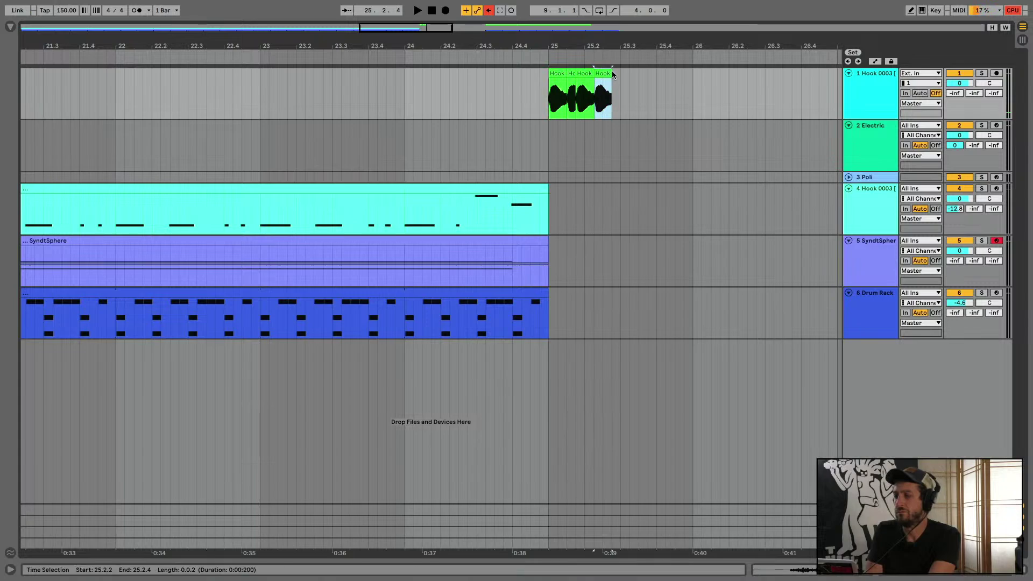
{"action": "left_click", "coordinate": [561, 76]}
{"action": "left_click", "coordinate": [577, 74], "text": "shift"}
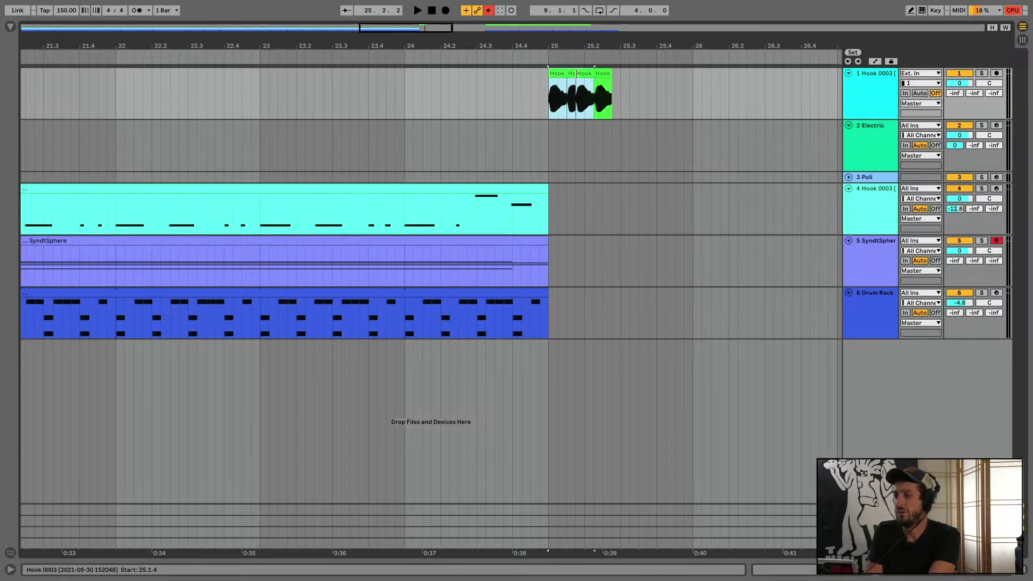
{"action": "key", "text": "ctrl+d"}
{"action": "key", "text": "space"}
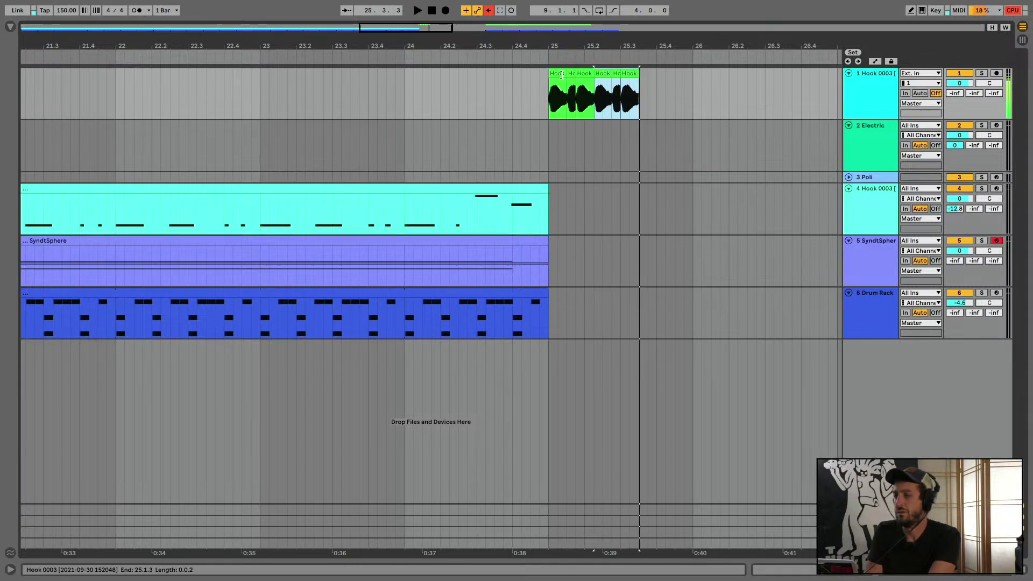
{"action": "left_click", "coordinate": [564, 74]}
{"action": "key", "text": "space"}
{"action": "key", "text": "space"}
{"action": "key", "text": "space"}
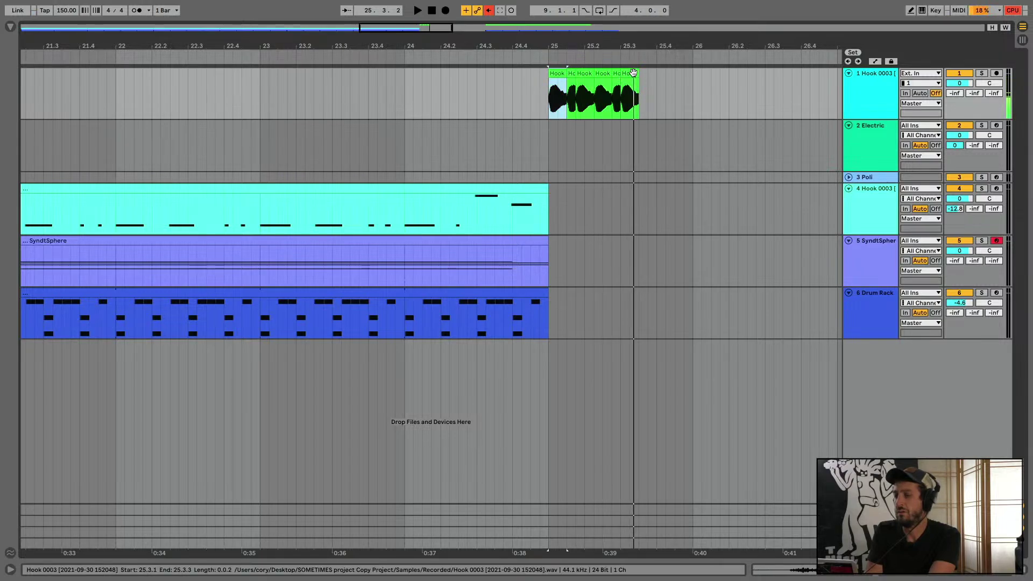
Duplicate the first two beats of the vocal stutter repeatedly until it fills bar 25 up to bar 29
{"action": "left_click", "coordinate": [633, 74]}
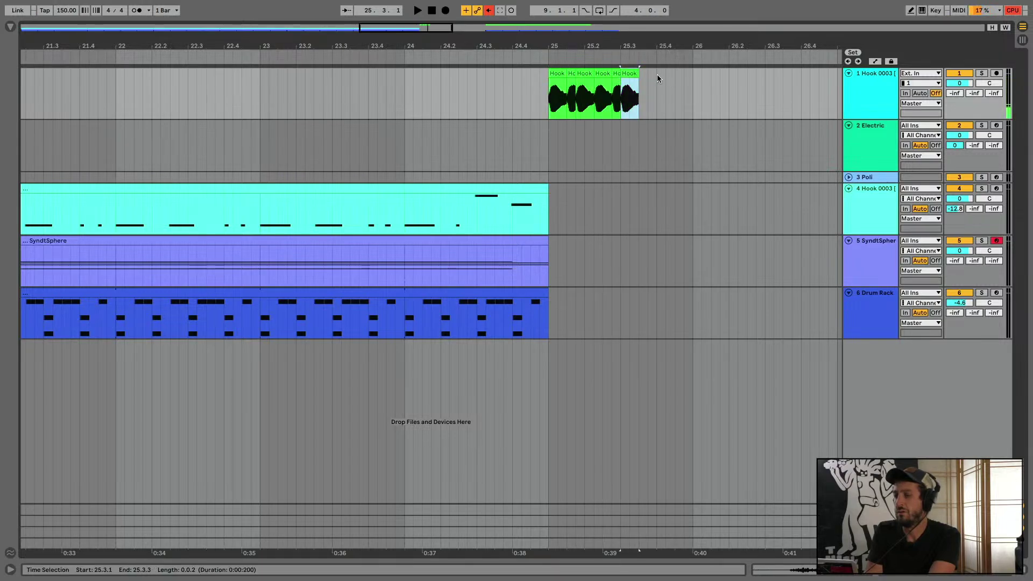
{"action": "left_click", "coordinate": [557, 71]}
{"action": "key", "text": "ctrl+d"}
{"action": "key", "text": "ctrl+d"}
{"action": "key", "text": "ctrl+d"}
{"action": "key", "text": "ctrl+d"}
{"action": "key", "text": "ctrl+d"}
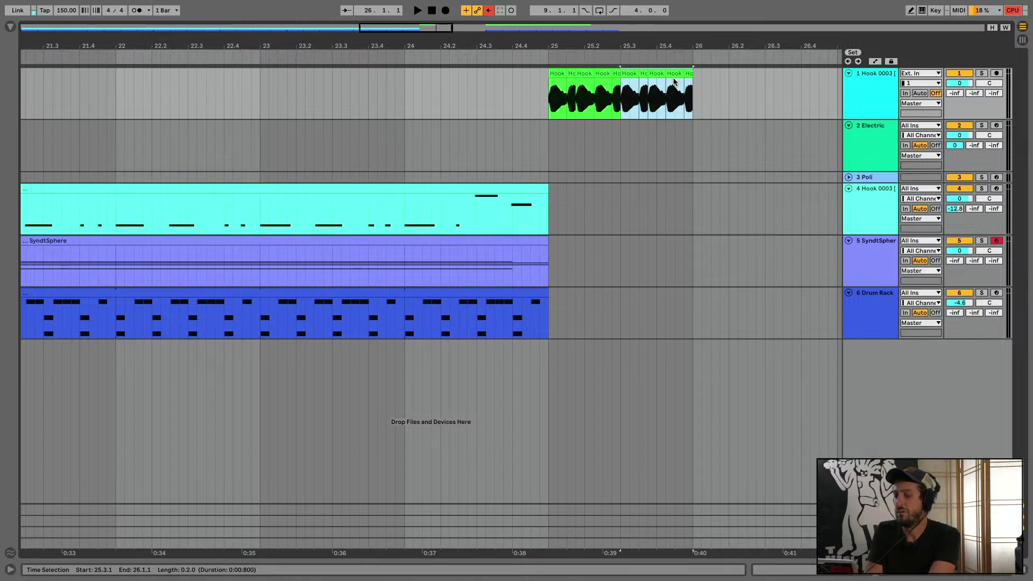
{"action": "left_click_drag", "start_coordinate": [671, 43], "coordinate": [437, 56]}
{"action": "key", "text": "ctrl+d"}
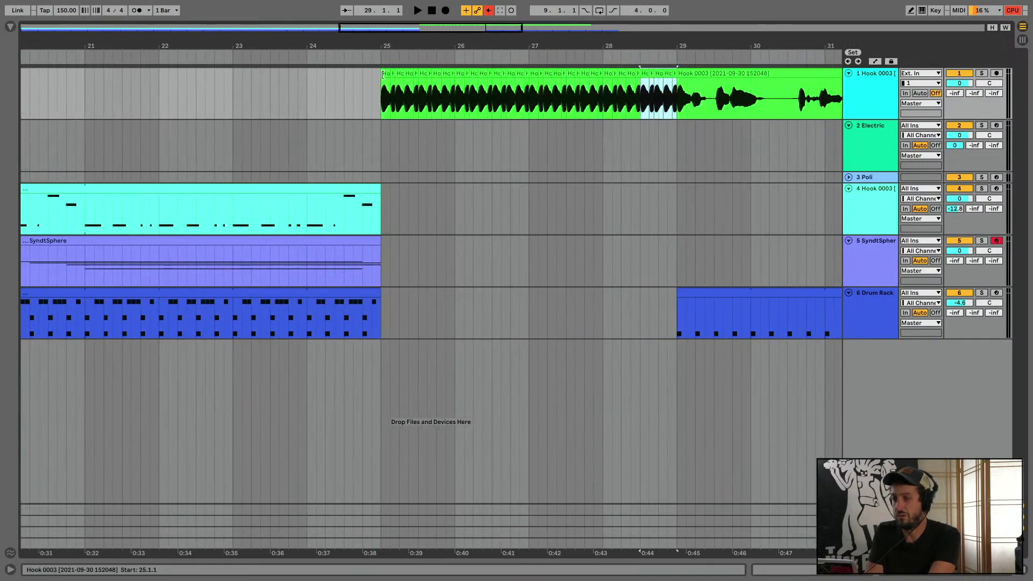
Listen to the vocal stutter from bar 25 and to the hook with drums from bar 29
{"action": "key", "text": "space"}
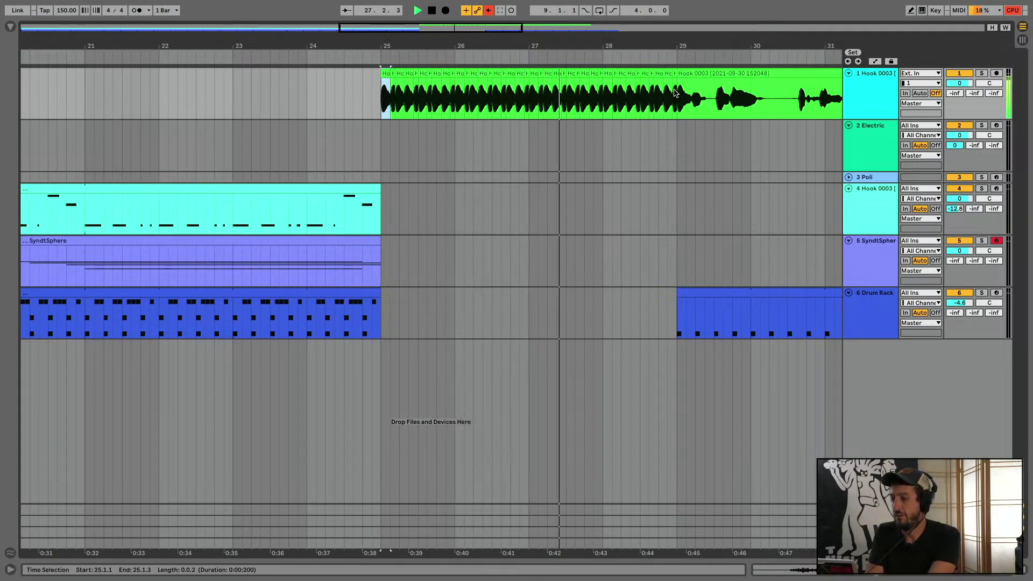
{"action": "left_click", "coordinate": [694, 73]}
{"action": "key", "text": "space"}
{"action": "key", "text": "space"}
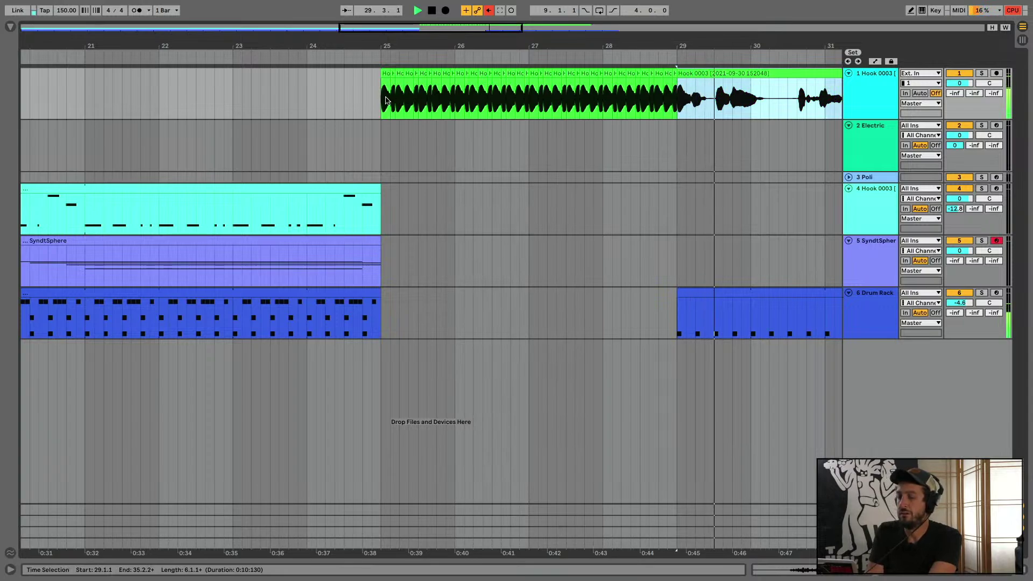
{"action": "left_click", "coordinate": [324, 99]}
Extend the SyndtSphere clip's end to 27.2.1 and copy its bar 5 section to bar 25
{"action": "left_click_drag", "start_coordinate": [378, 267], "coordinate": [544, 239]}
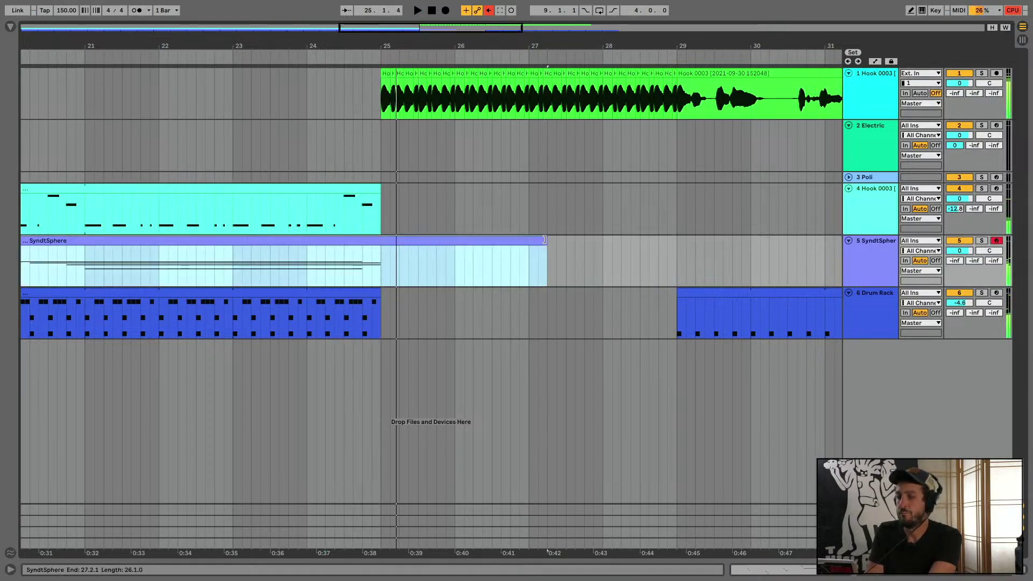
{"action": "double_click", "coordinate": [486, 49]}
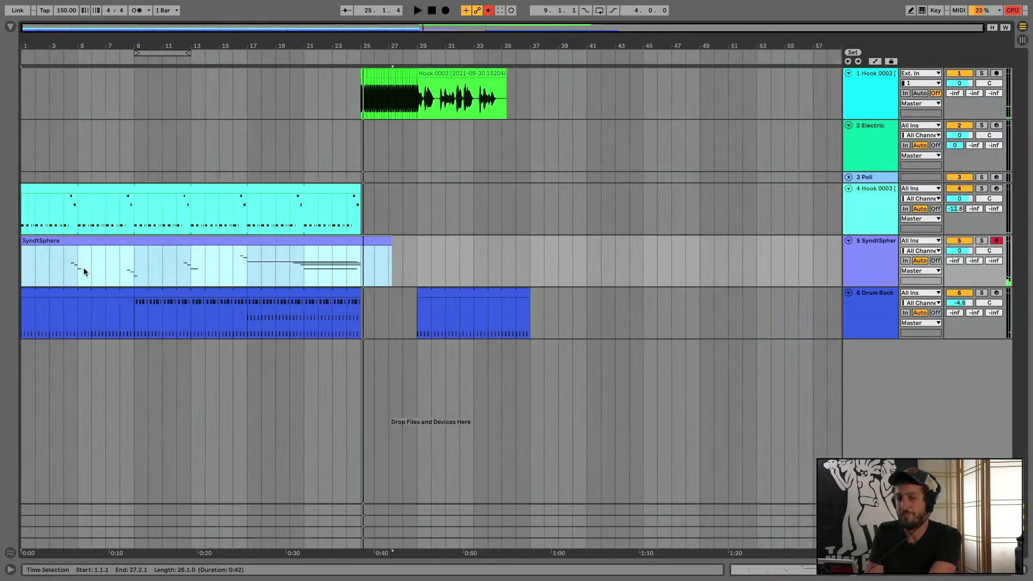
{"action": "left_click", "coordinate": [81, 272]}
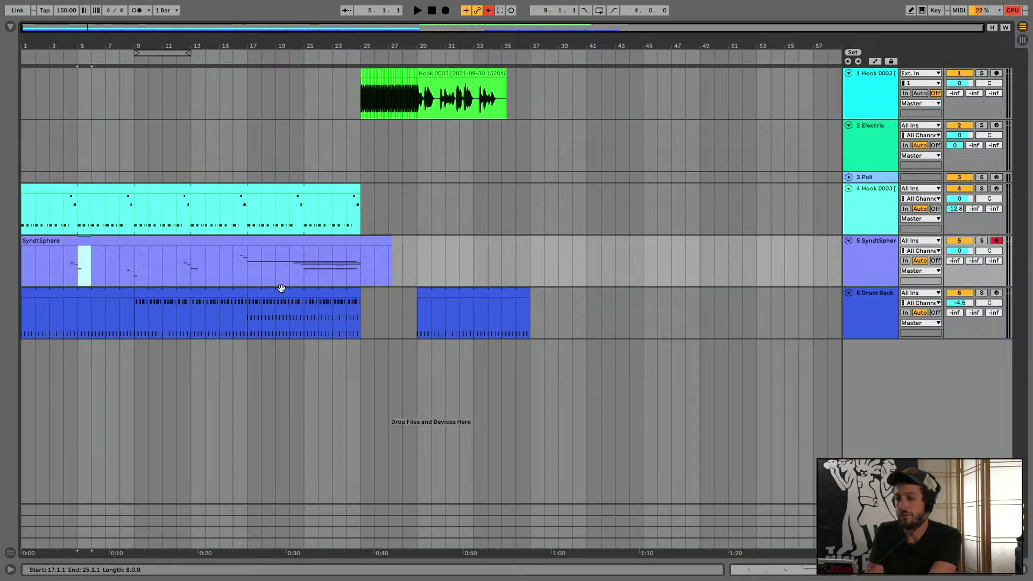
{"action": "left_click", "coordinate": [359, 266]}
{"action": "key", "text": "ctrl+v"}
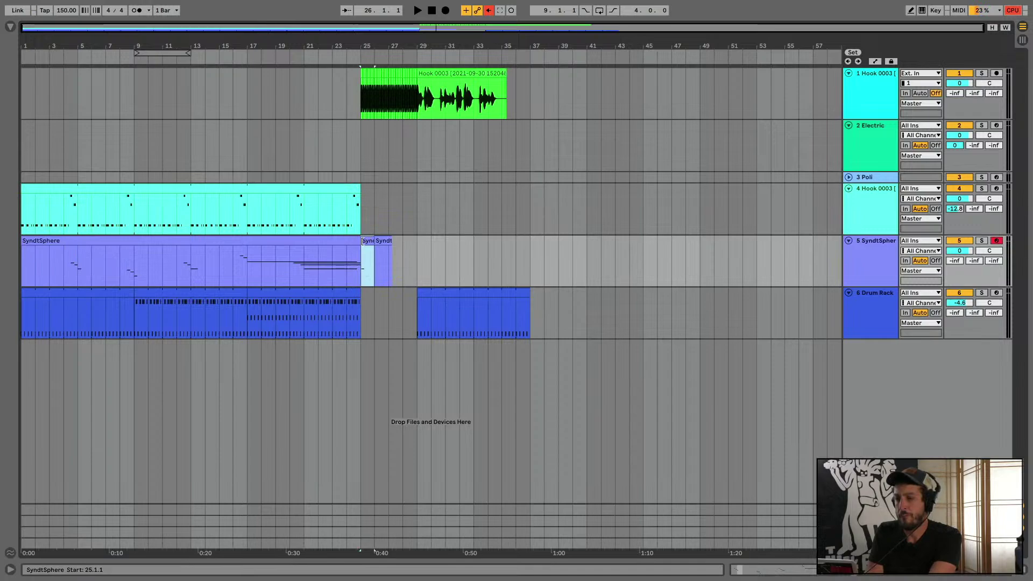
Extend the copied SyndtSphere clip's start back to 24.2.3, close the gap before it, and play the transition
{"action": "left_click_drag", "start_coordinate": [362, 240], "coordinate": [353, 241]}
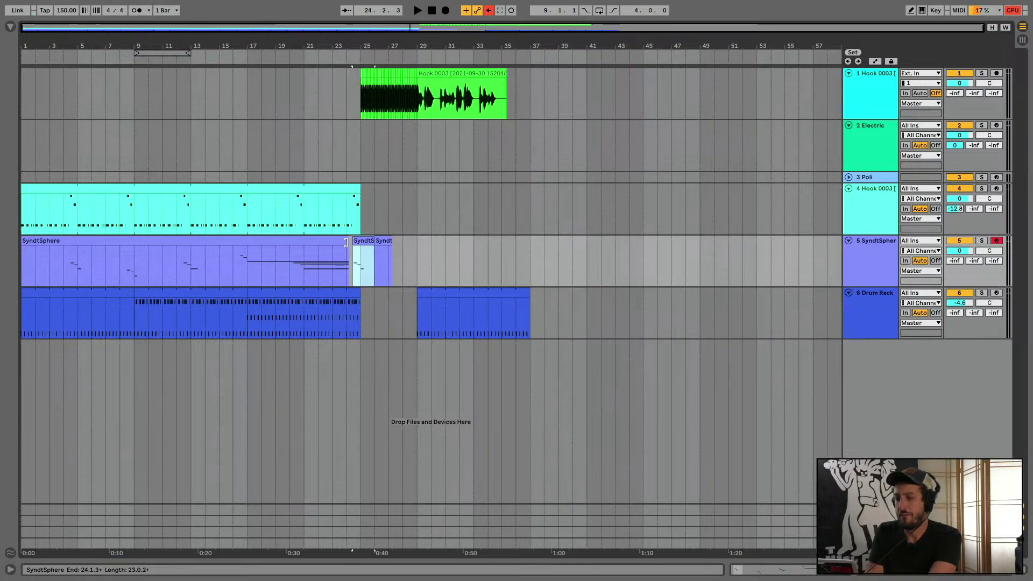
{"action": "left_click", "coordinate": [346, 243]}
{"action": "left_click", "coordinate": [327, 264]}
{"action": "key", "text": "space"}
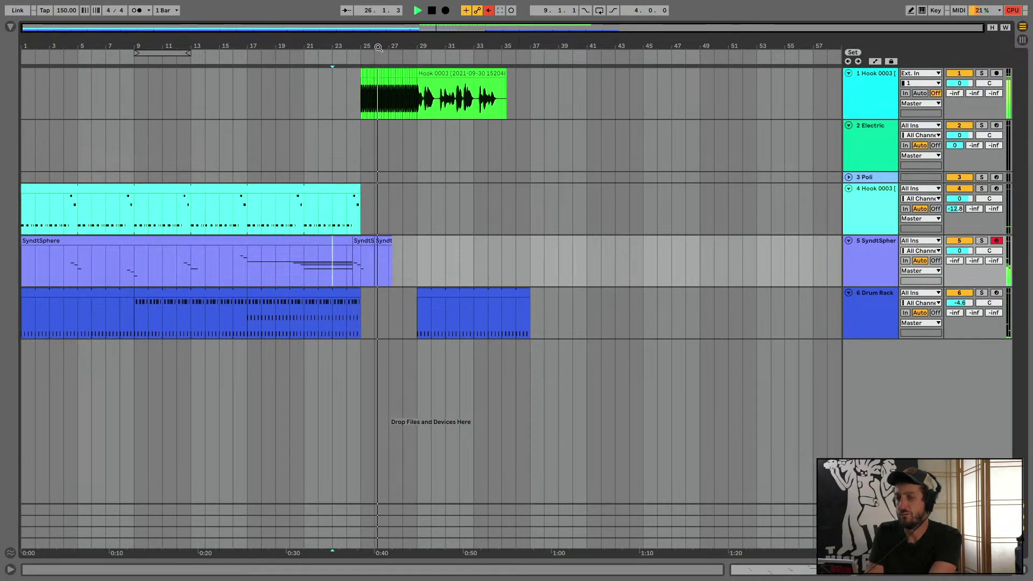
{"action": "left_click_drag", "start_coordinate": [378, 48], "coordinate": [378, 97]}
{"action": "key", "text": "space"}
Lower the Hook 0003 vocal track's volume to -17.1 dB while playing the transition into bar 25
{"action": "left_click_drag", "start_coordinate": [315, 89], "coordinate": [531, 112]}
{"action": "left_click_drag", "start_coordinate": [963, 86], "coordinate": [963, 133]}
{"action": "key", "text": "space"}
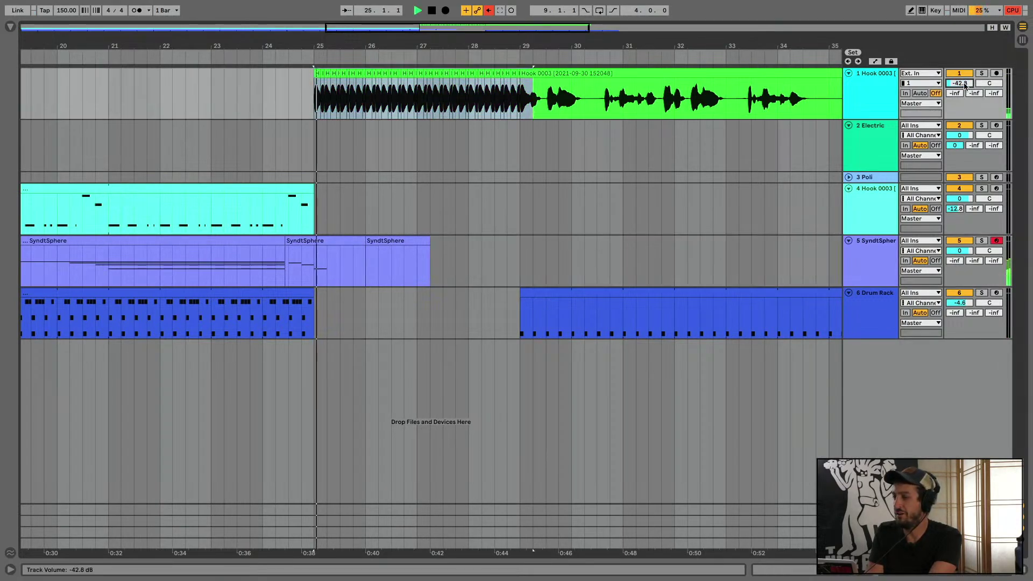
{"action": "left_click", "coordinate": [276, 112]}
{"action": "key", "text": "space"}
{"action": "key", "text": "space"}
{"action": "left_click_drag", "start_coordinate": [961, 84], "coordinate": [961, 56]}
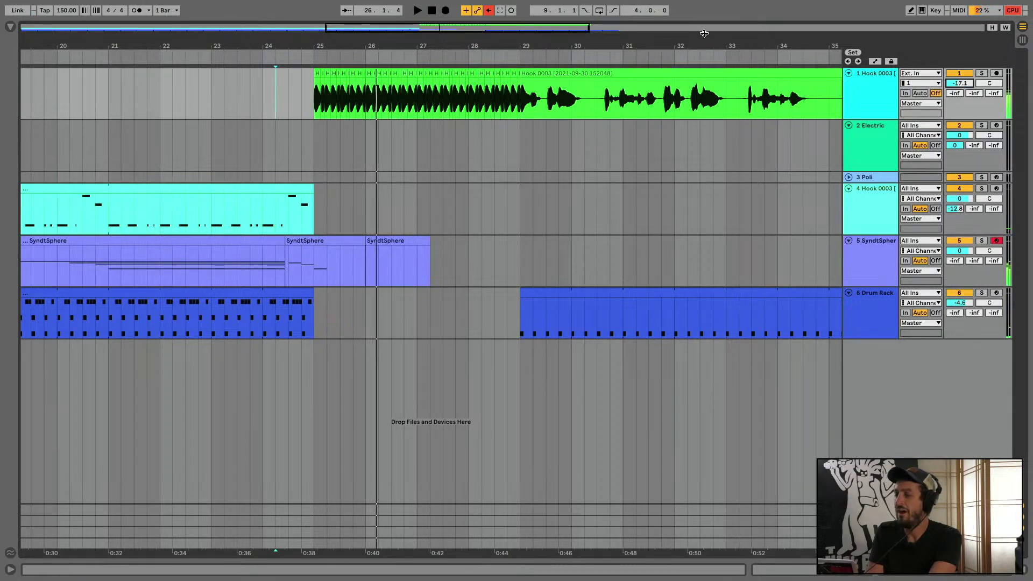
Transpose the stutter slices from 28.3.1 to 29.1.1 on the Hook 0003 vocal track up 16 semitones
{"action": "left_click", "coordinate": [857, 92]}
{"action": "double_click", "coordinate": [857, 93]}
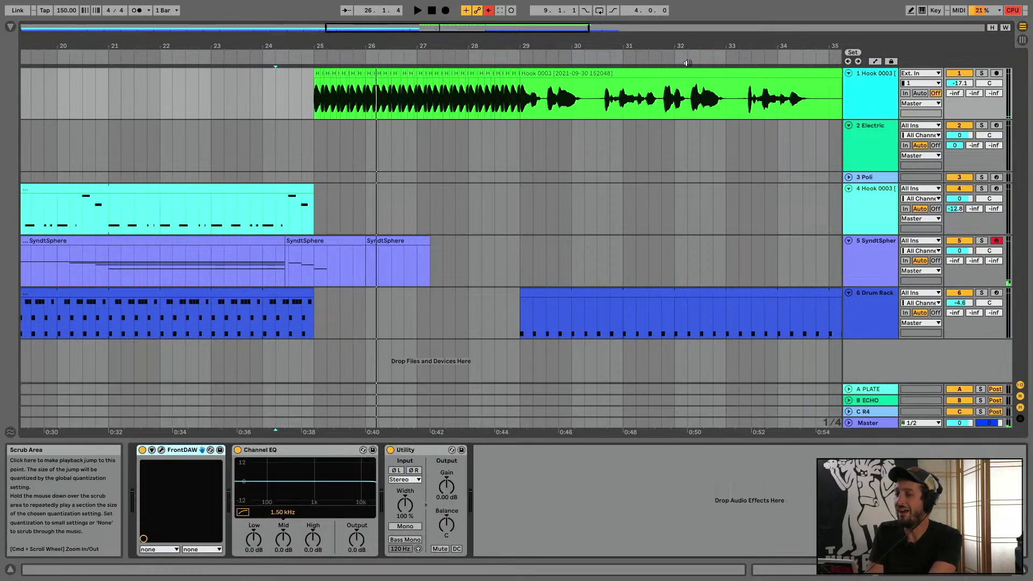
{"action": "key", "text": "space"}
{"action": "mouse_move", "coordinate": [690, 46]}
{"action": "left_mouse_down"}
{"action": "mouse_move", "coordinate": [690, 38]}
{"action": "mouse_move", "coordinate": [609, 24]}
{"action": "left_mouse_up"}
{"action": "left_click_drag", "start_coordinate": [728, 83], "coordinate": [314, 75]}
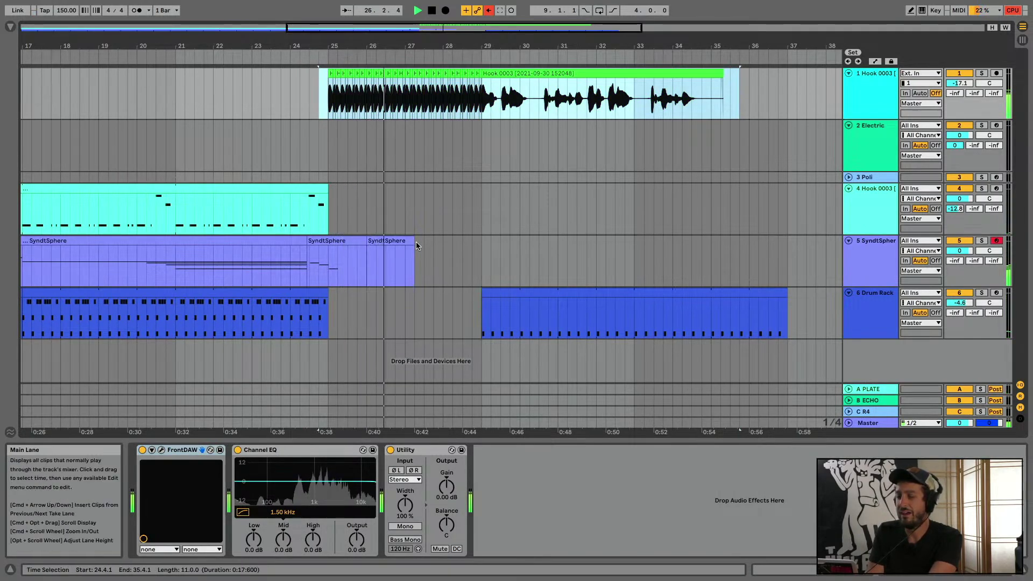
{"action": "left_click_drag", "start_coordinate": [486, 100], "coordinate": [461, 104]}
{"action": "key", "text": "space"}
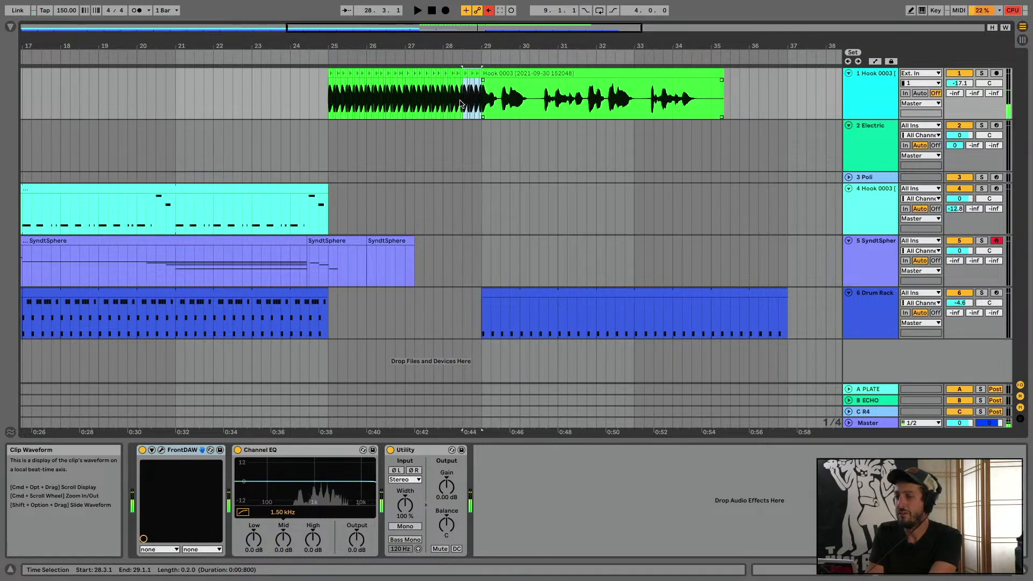
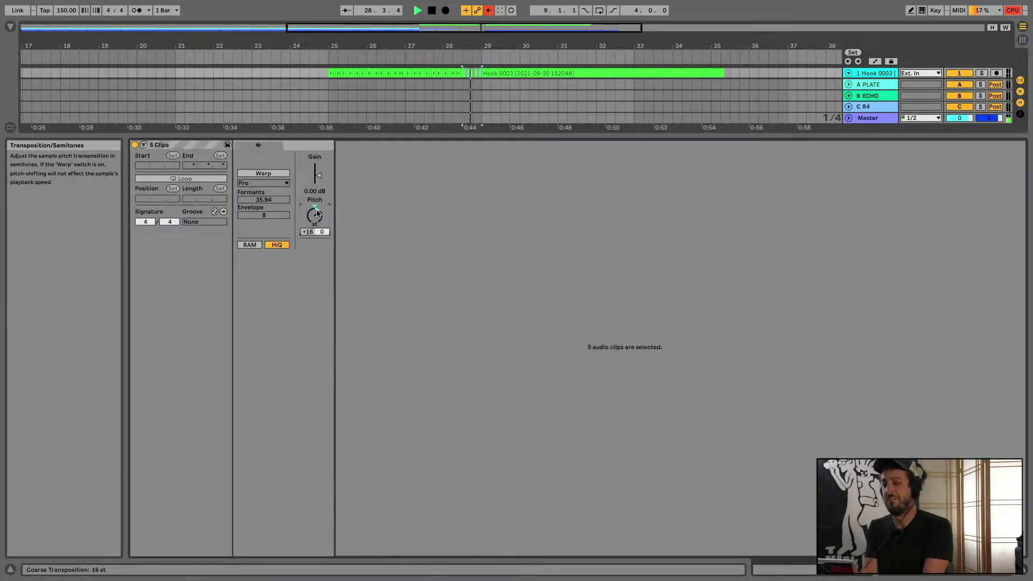
{"action": "left_click", "coordinate": [1024, 572]}
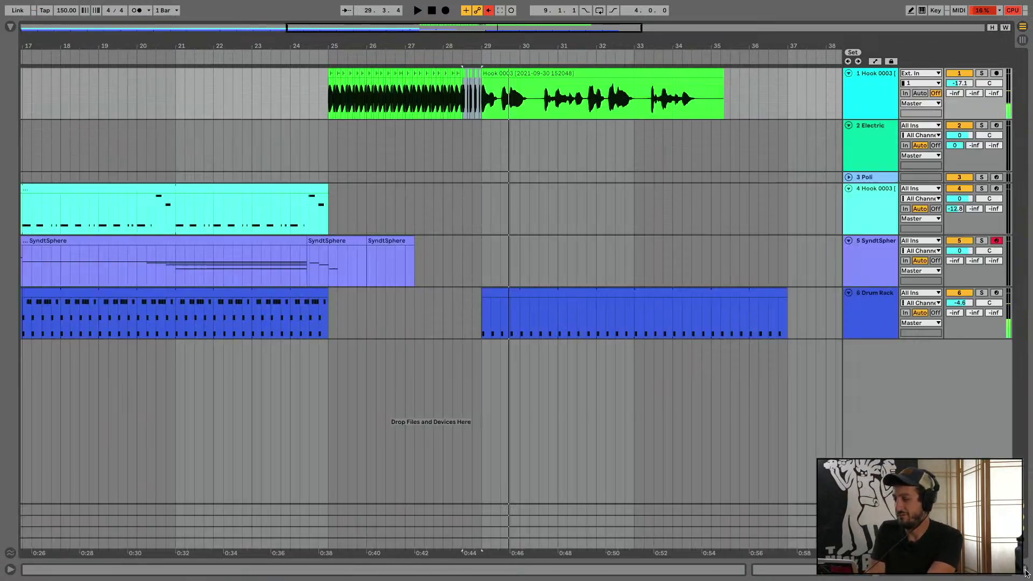
Audition the hook vocal between 29.4.3 and 30.1.1
{"action": "left_click_drag", "start_coordinate": [515, 50], "coordinate": [483, 68]}
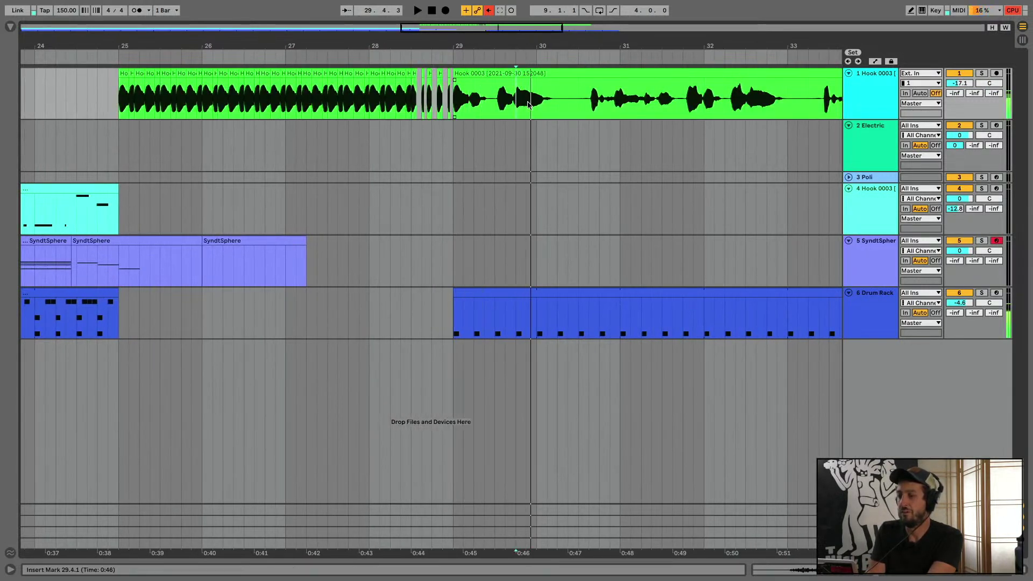
{"action": "left_click_drag", "start_coordinate": [536, 107], "coordinate": [526, 110]}
{"action": "key", "text": "space"}
{"action": "key", "text": "space"}
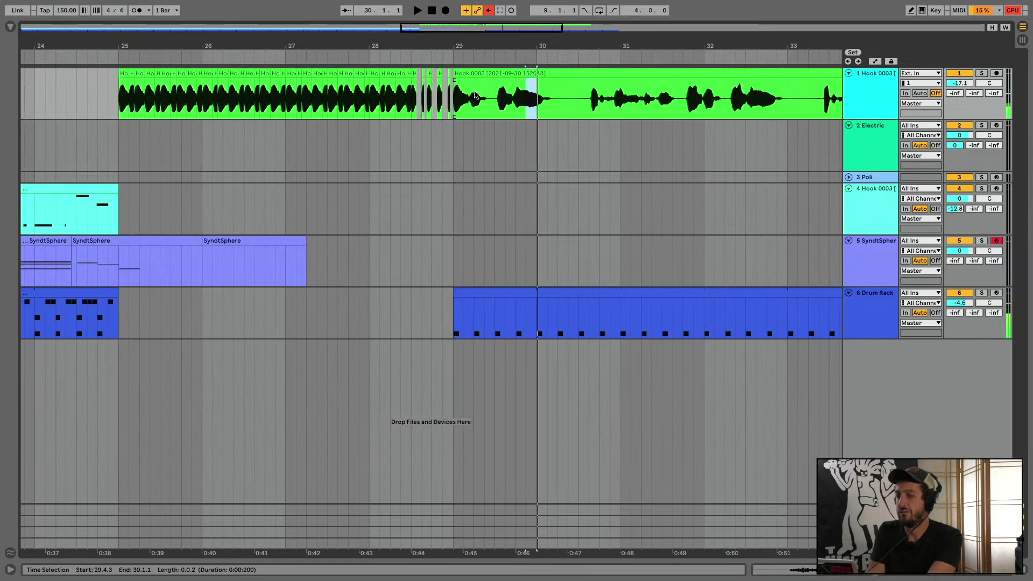
Delete the drum clip starting at bar 29 and move the long Hook 0003 vocal clip to 34.1.1
{"action": "left_click_drag", "start_coordinate": [468, 35], "coordinate": [225, 46]}
{"action": "left_click", "coordinate": [419, 292]}
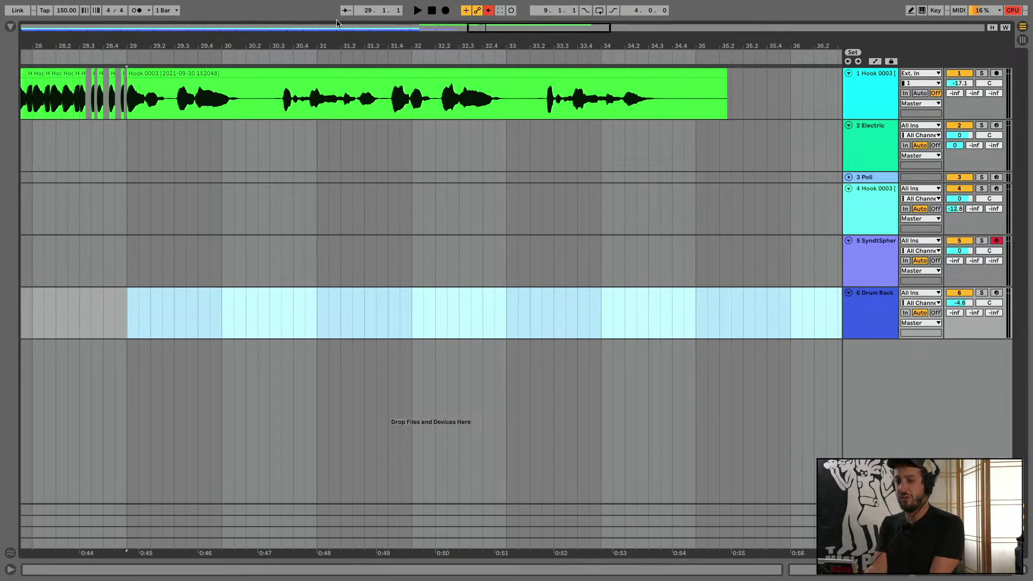
{"action": "left_click_drag", "start_coordinate": [232, 73], "coordinate": [716, 95]}
{"action": "scroll", "coordinate": [679, 107], "scroll_direction": "up", "scroll_amount": 5}
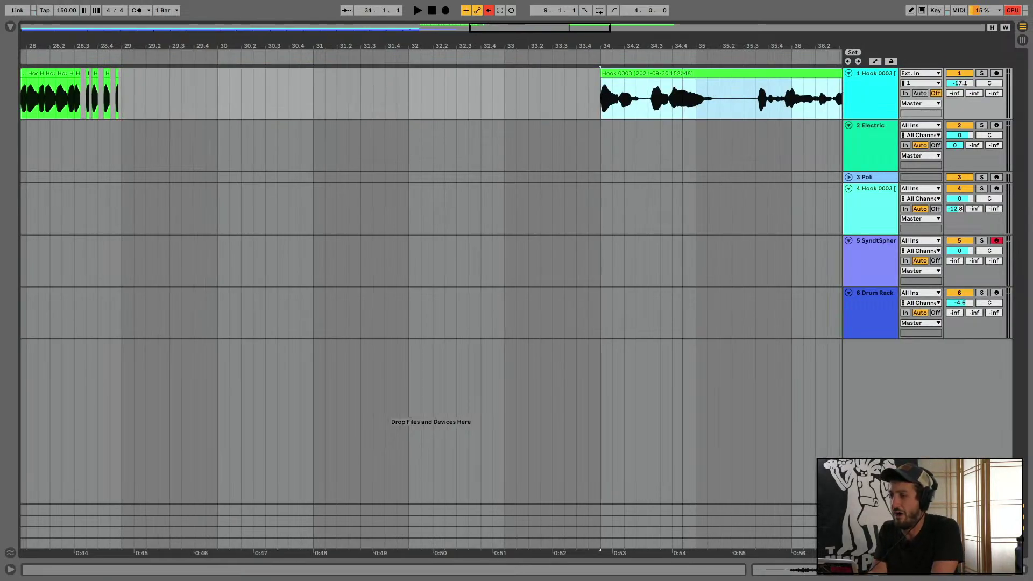
Find a sustained vocal slice from 34.4.4 to 35.1.1 by ear and place a copy of it at 29.1.3
{"action": "left_click", "coordinate": [672, 104]}
{"action": "key", "text": "space"}
{"action": "key", "text": "space"}
{"action": "key", "text": "space"}
{"action": "left_click", "coordinate": [696, 104]}
{"action": "key", "text": "space"}
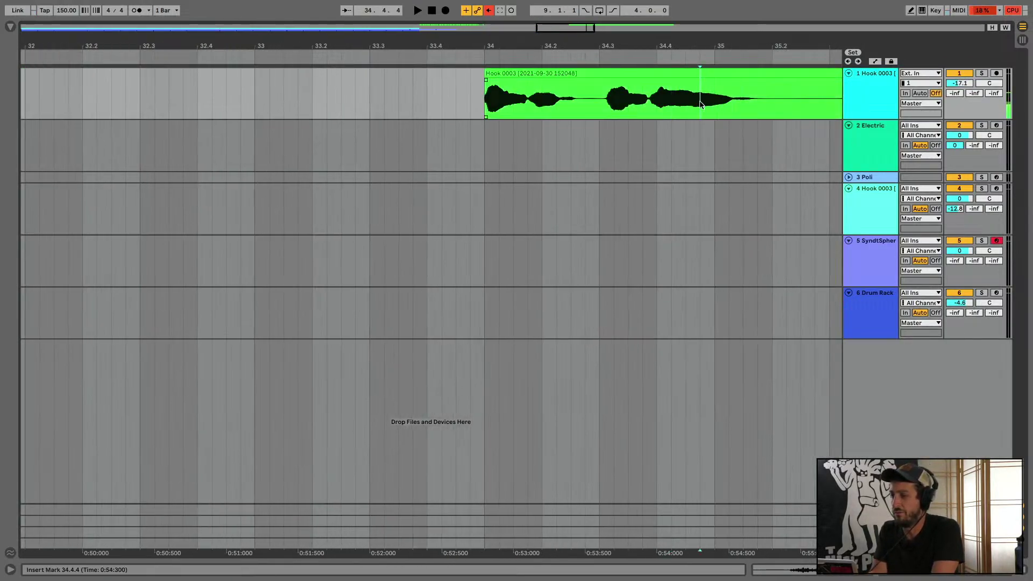
{"action": "left_click_drag", "start_coordinate": [701, 103], "coordinate": [708, 110]}
{"action": "scroll", "coordinate": [706, 101], "scroll_direction": "left", "scroll_amount": 10}
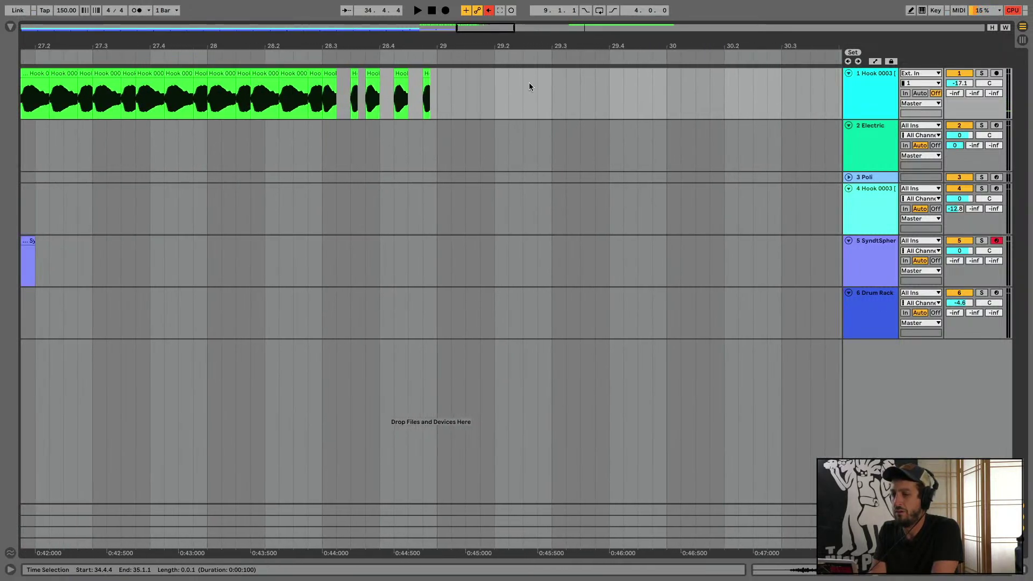
{"action": "key", "text": "super+v"}
{"action": "left_click_drag", "start_coordinate": [501, 75], "coordinate": [477, 76]}
{"action": "scroll", "coordinate": [476, 74], "scroll_direction": "right", "scroll_amount": 4}
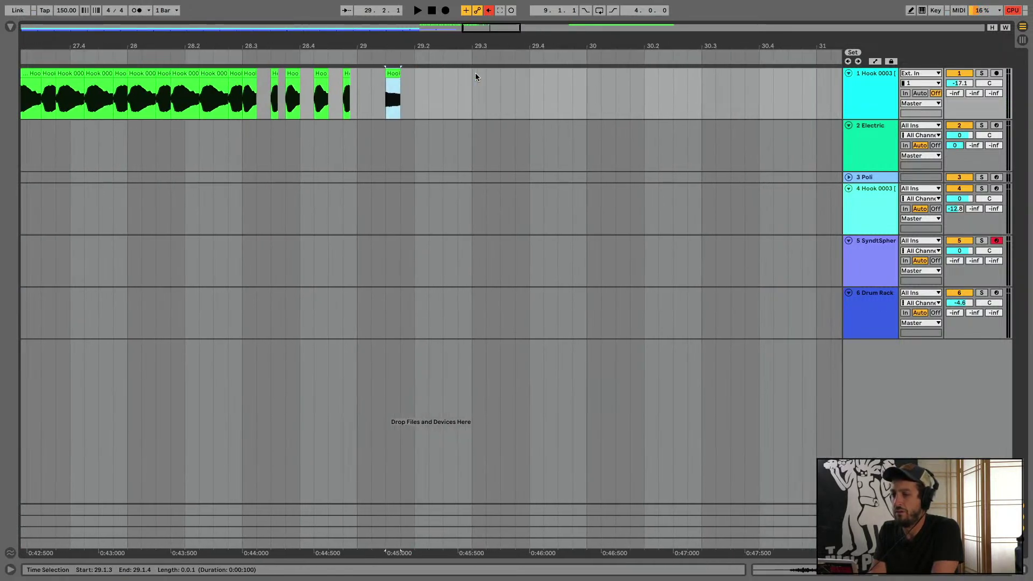
Copy the stutter slice from 28.1.1 to 28.1.3 to 29.1.1 and play it back
{"action": "scroll", "coordinate": [509, 43], "scroll_direction": "down", "scroll_amount": 5}
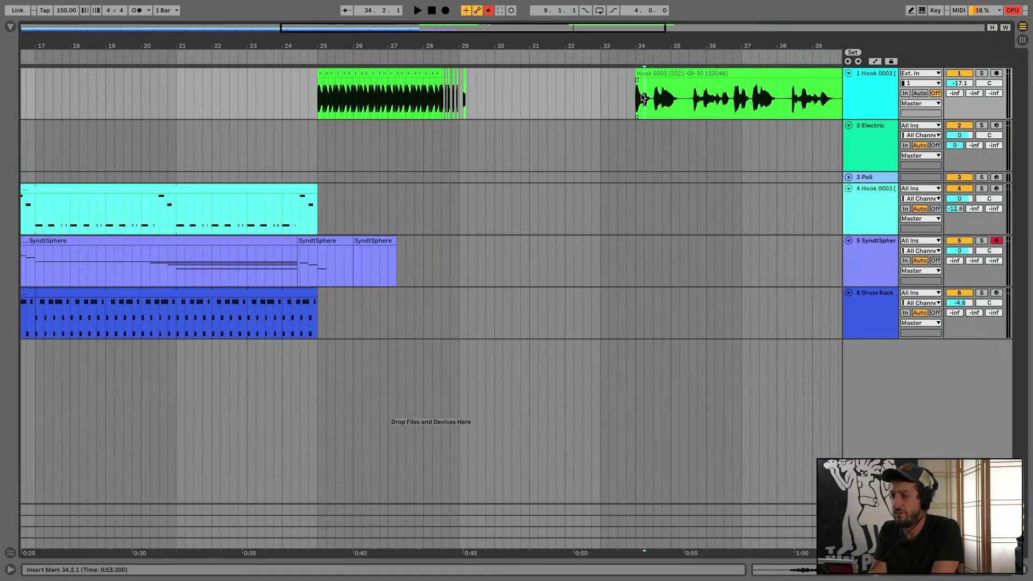
{"action": "left_click_drag", "start_coordinate": [460, 25], "coordinate": [442, 93]}
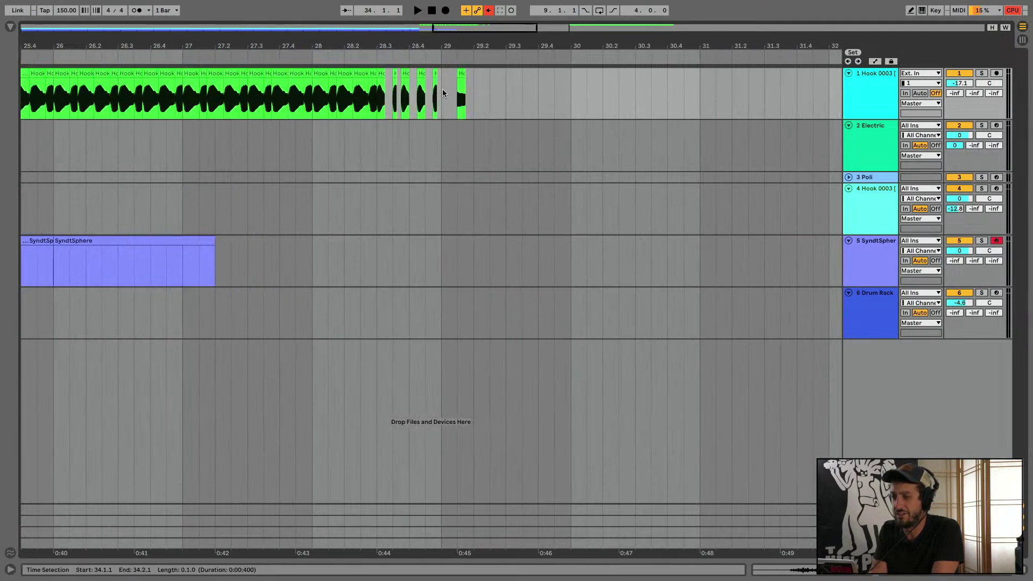
{"action": "left_click_drag", "start_coordinate": [313, 86], "coordinate": [328, 86]}
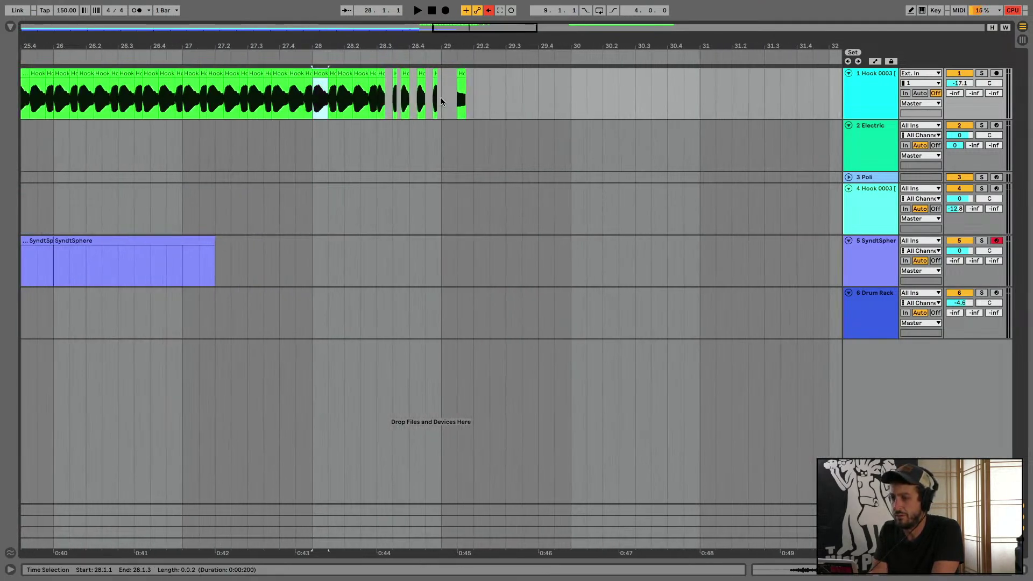
{"action": "key", "text": "space"}
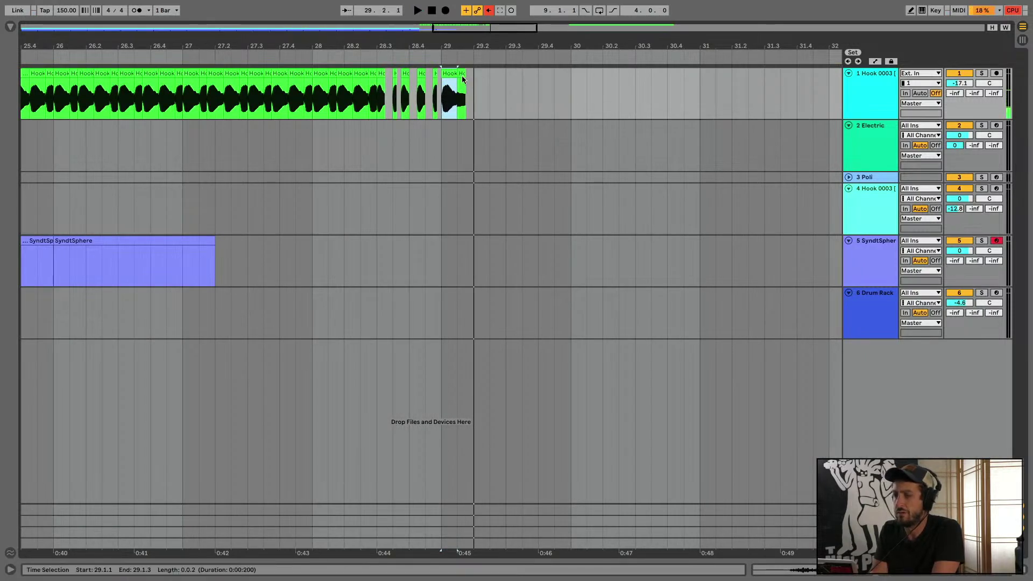
Listen through the long vocal clip around bar 35 for further slices to chop
{"action": "left_click_drag", "start_coordinate": [505, 45], "coordinate": [447, 17]}
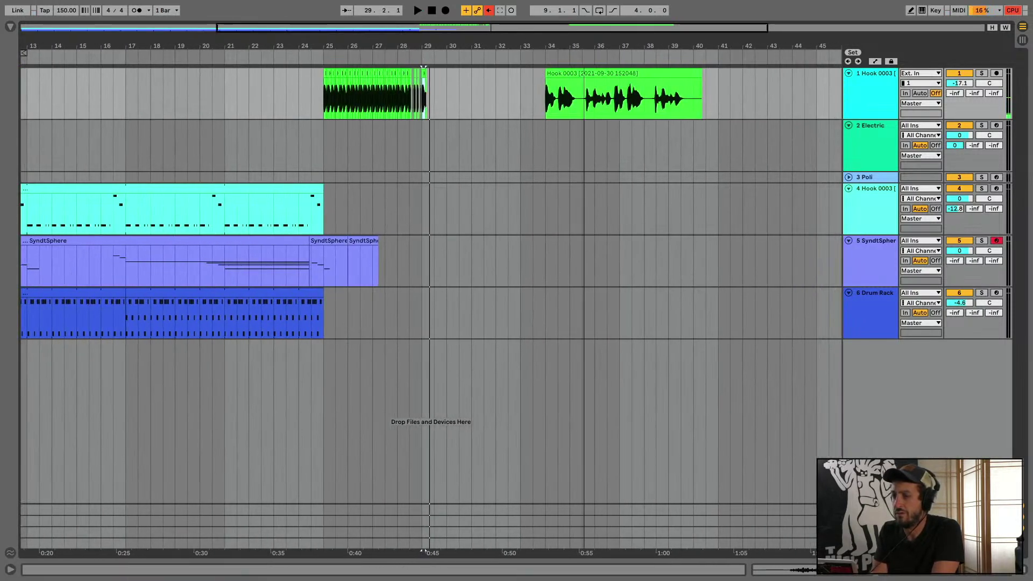
{"action": "left_click_drag", "start_coordinate": [595, 42], "coordinate": [578, 100]}
{"action": "key", "text": "space"}
{"action": "key", "text": "space"}
{"action": "key", "text": "space"}
{"action": "scroll", "coordinate": [579, 102], "scroll_direction": "left", "scroll_amount": 10}
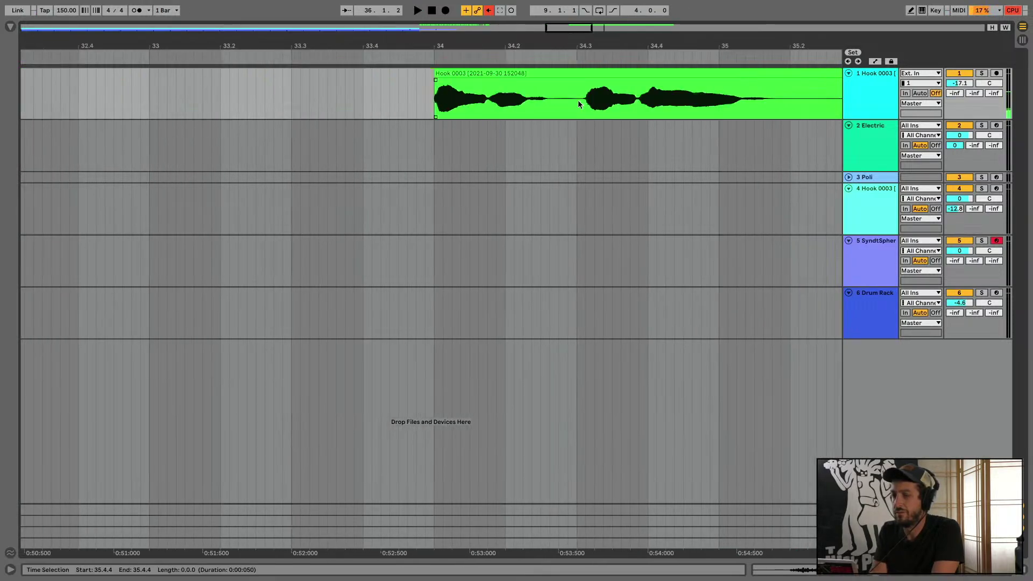
{"action": "scroll", "coordinate": [578, 100], "scroll_direction": "left", "scroll_amount": 1}
{"action": "left_click_drag", "start_coordinate": [588, 44], "coordinate": [588, 4]}
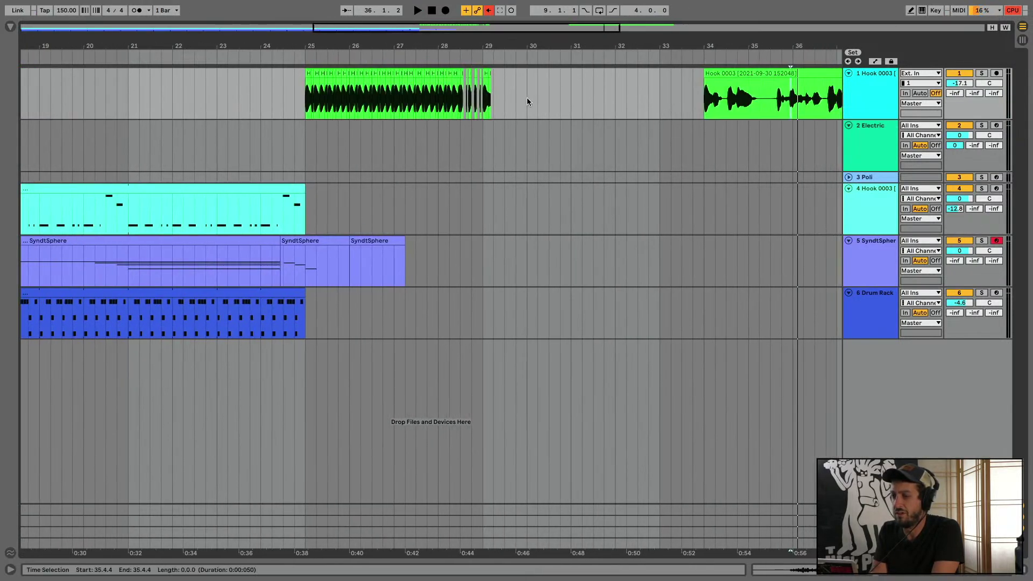
Duplicate the Hook 0003 vocal track and delete the stutter clips from 24.1.1 to 32.1.1 on the upper copy
{"action": "left_click", "coordinate": [493, 96]}
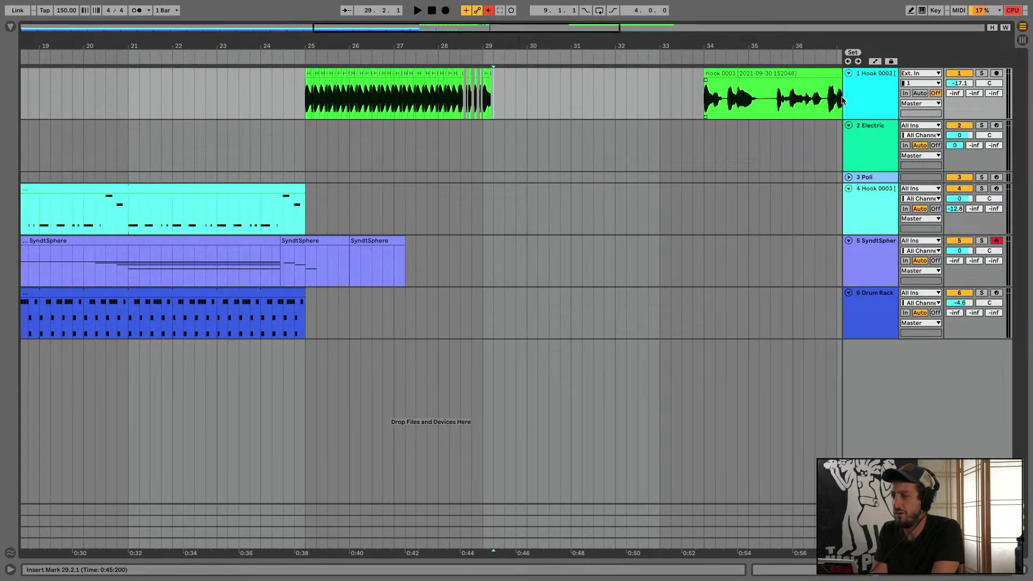
{"action": "key", "text": "ctrl+d"}
{"action": "key", "text": "space"}
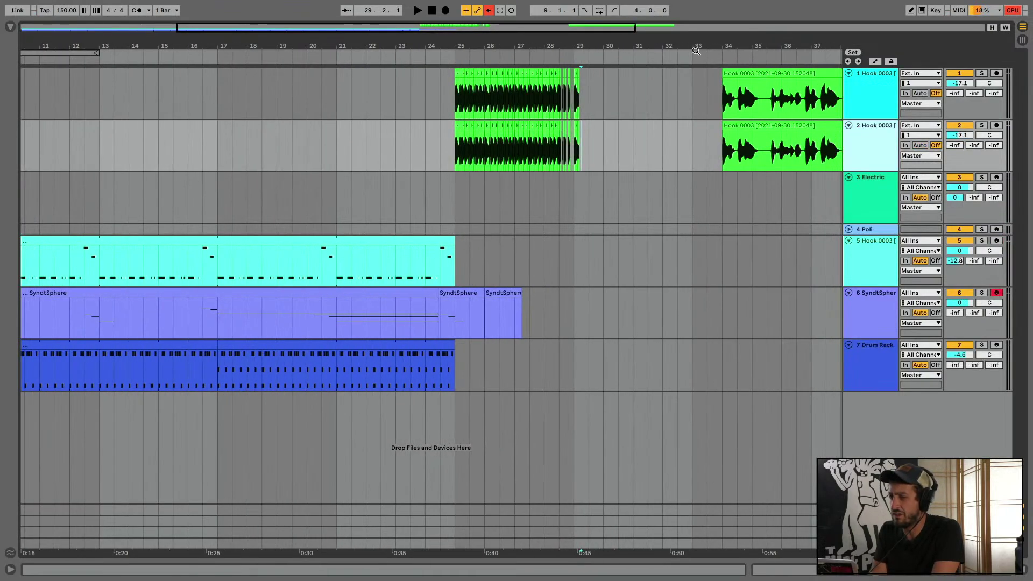
{"action": "key", "text": "space"}
{"action": "left_click_drag", "start_coordinate": [430, 89], "coordinate": [654, 90]}
{"action": "key", "text": "Delete"}
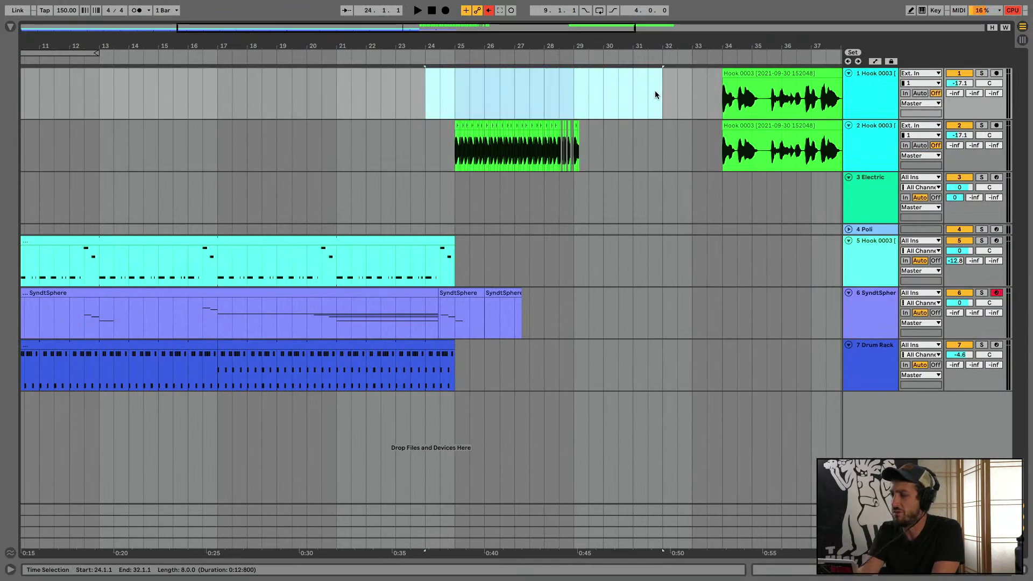
Move the long vocal clip on the upper Hook 0003 track to 29.2.1
{"action": "left_click_drag", "start_coordinate": [750, 87], "coordinate": [606, 124]}
{"action": "key", "text": "space"}
{"action": "key", "text": "space"}
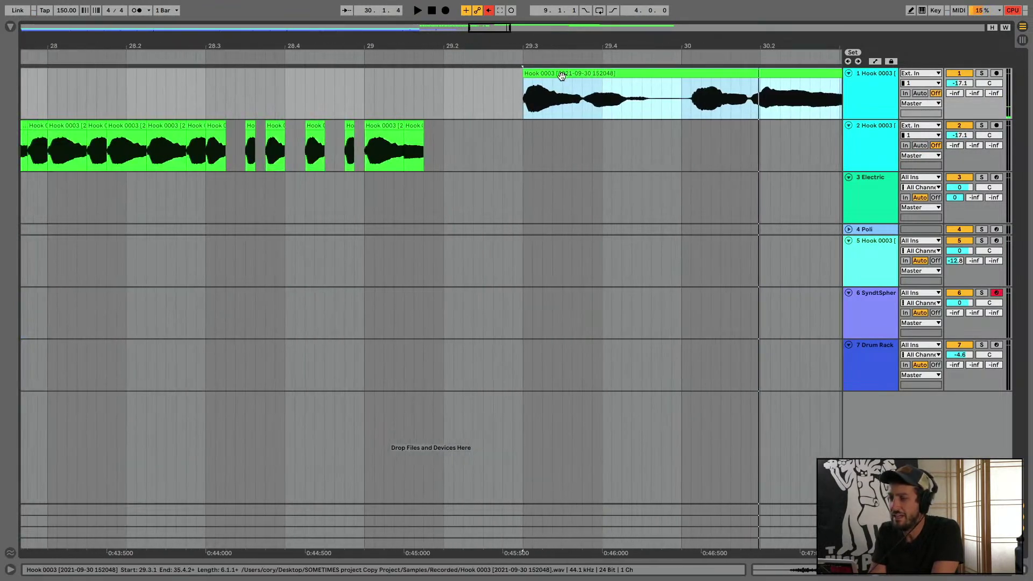
{"action": "left_click_drag", "start_coordinate": [560, 76], "coordinate": [493, 103]}
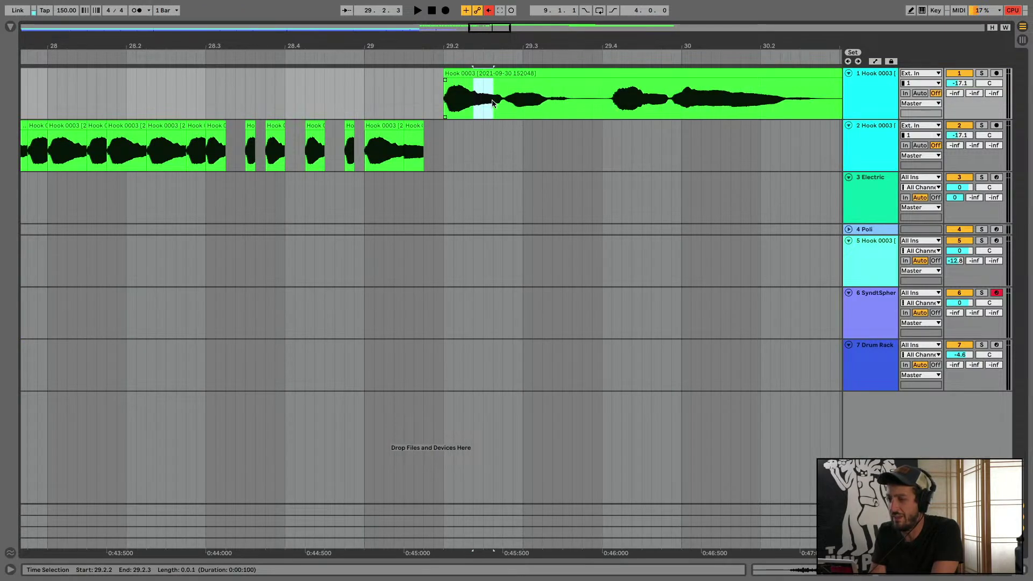
Move the vocal slice from 29.4.2 to 29.4.3 onto track 2 at 29.1.4 and play the chop
{"action": "left_click", "coordinate": [613, 103]}
{"action": "key", "text": "space"}
{"action": "key", "text": "space"}
{"action": "key", "text": "space"}
{"action": "left_click_drag", "start_coordinate": [623, 99], "coordinate": [441, 153]}
{"action": "key", "text": "space"}
{"action": "left_click", "coordinate": [386, 127]}
{"action": "key", "text": "space"}
{"action": "key", "text": "space"}
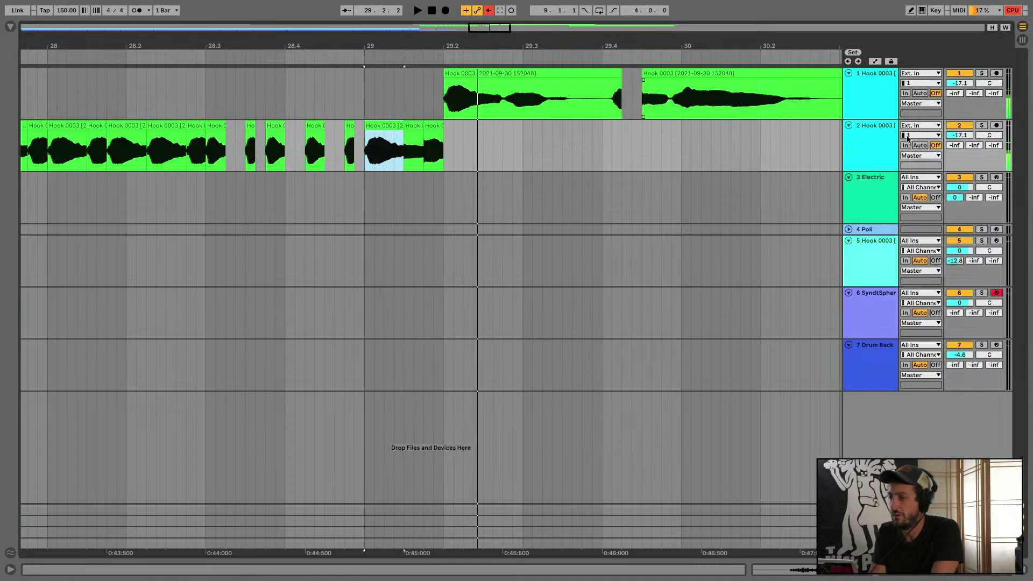
Audition the vocal on track 1 around 30.1.3 and 31.2.3 for another slice
{"action": "key", "text": "space"}
{"action": "key", "text": "space"}
{"action": "left_click_drag", "start_coordinate": [741, 104], "coordinate": [732, 105]}
{"action": "key", "text": "space"}
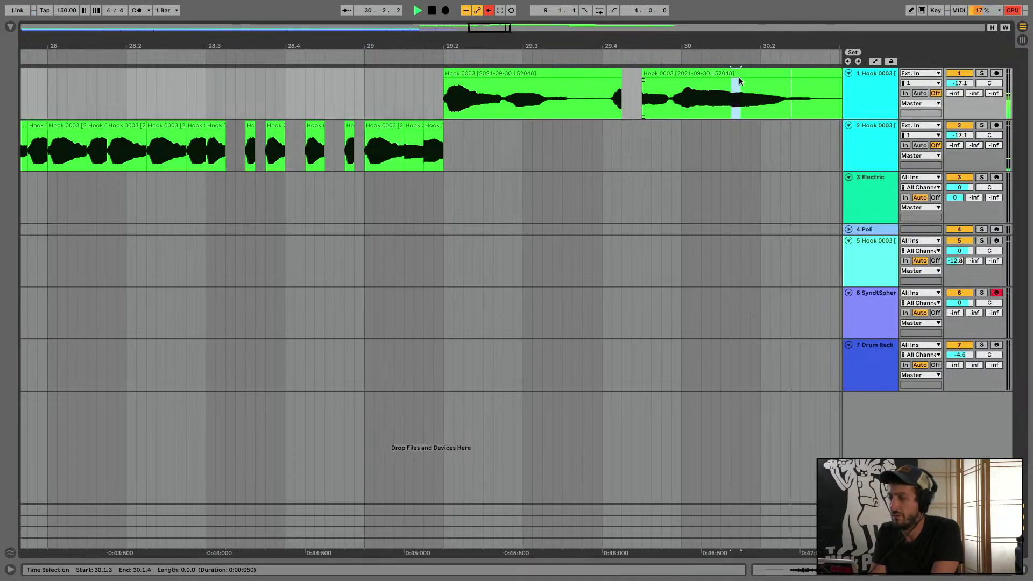
{"action": "key", "text": "space"}
{"action": "left_click_drag", "start_coordinate": [725, 47], "coordinate": [424, 24]}
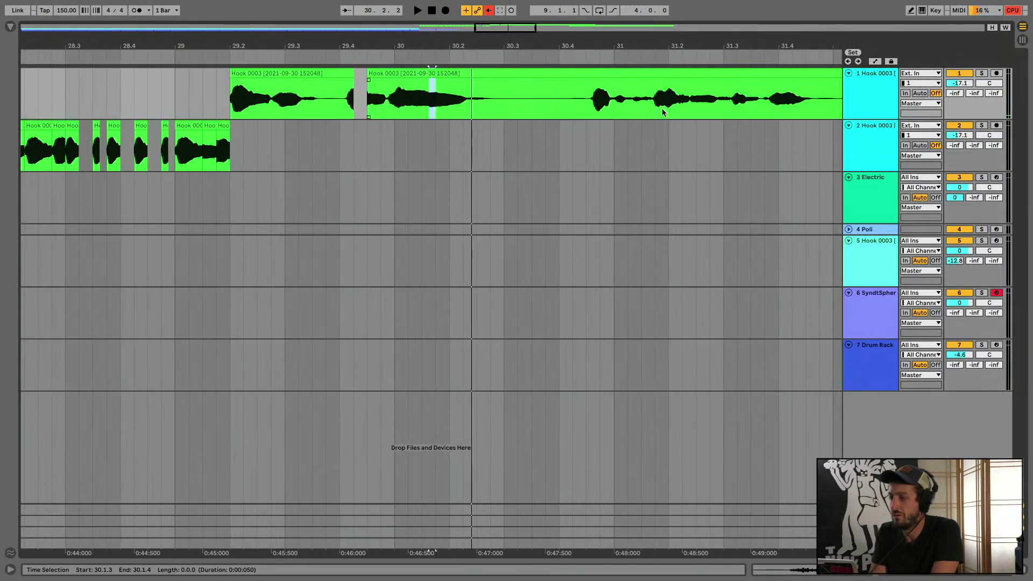
{"action": "key", "text": "space"}
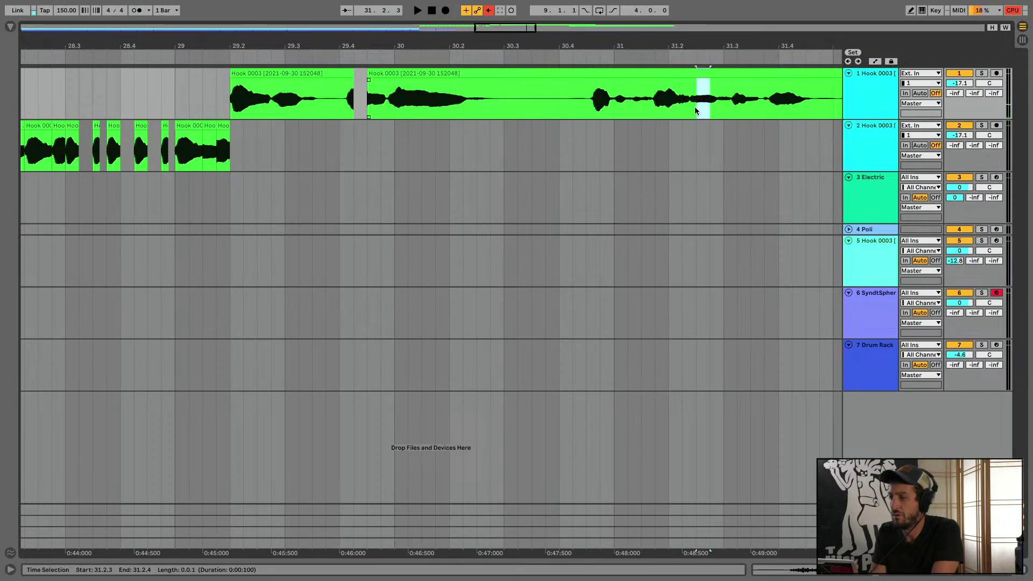
{"action": "key", "text": "space"}
Move the vocal slice from 31.4.1 to 31.4.2 onto track 2 at 29.2.1 and play the chop from 29.1.1
{"action": "left_click", "coordinate": [738, 99]}
{"action": "key", "text": "space"}
{"action": "left_click_drag", "start_coordinate": [778, 101], "coordinate": [238, 149]}
{"action": "key", "text": "space"}
{"action": "key", "text": "space"}
{"action": "left_click", "coordinate": [183, 126]}
{"action": "key", "text": "space"}
{"action": "key", "text": "space"}
{"action": "key", "text": "space"}
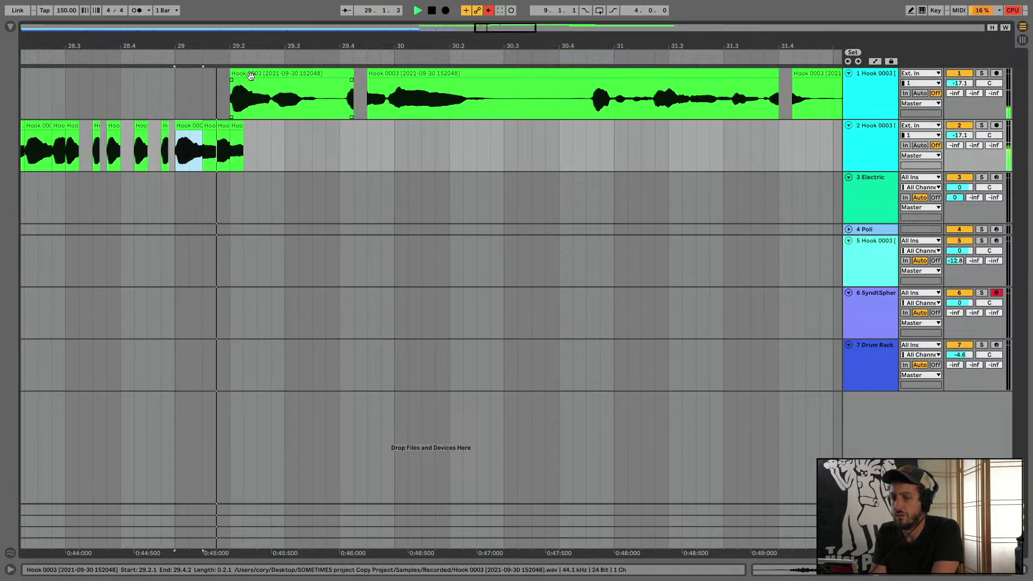
{"action": "key", "text": "space"}
Move the vocal slice from 29.2.2 to 29.2.3 down to track 2, delete the leftover piece before it, and play the result
{"action": "left_click_drag", "start_coordinate": [243, 97], "coordinate": [250, 124]}
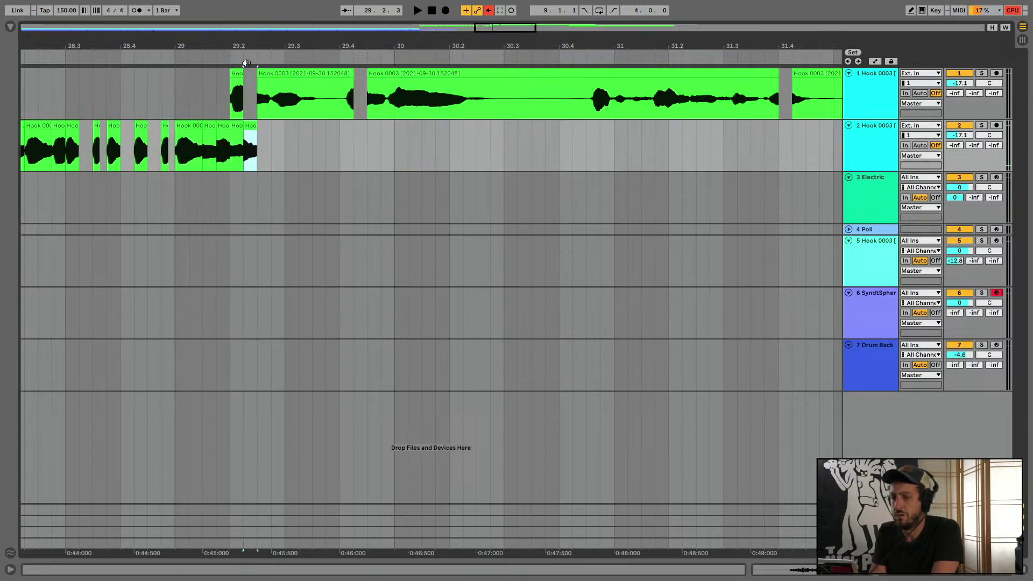
{"action": "left_click", "coordinate": [238, 72]}
{"action": "key", "text": "Delete"}
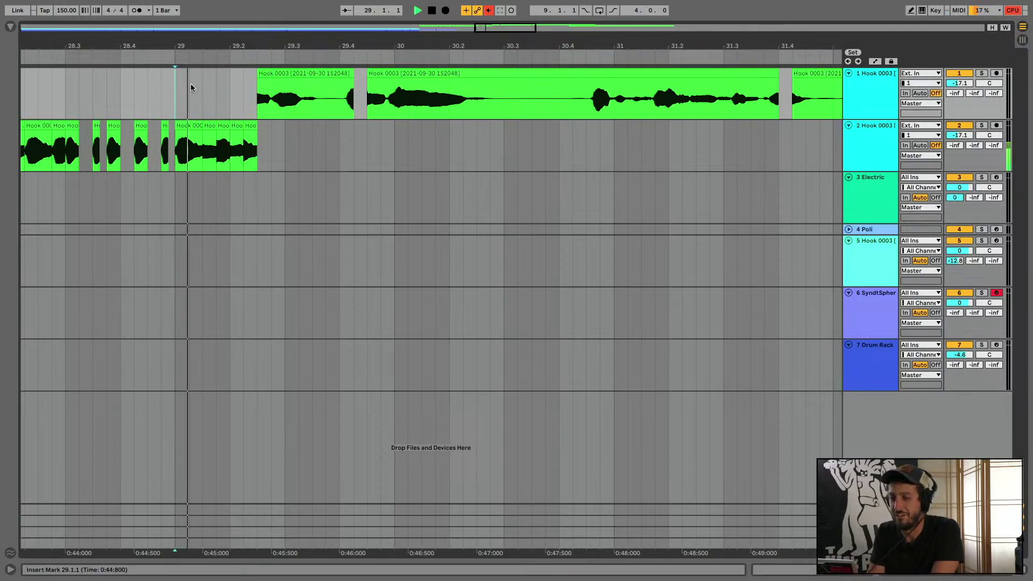
{"action": "left_click", "coordinate": [274, 71]}
{"action": "left_click", "coordinate": [274, 71]}
{"action": "key", "text": "space"}
{"action": "key", "text": "space"}
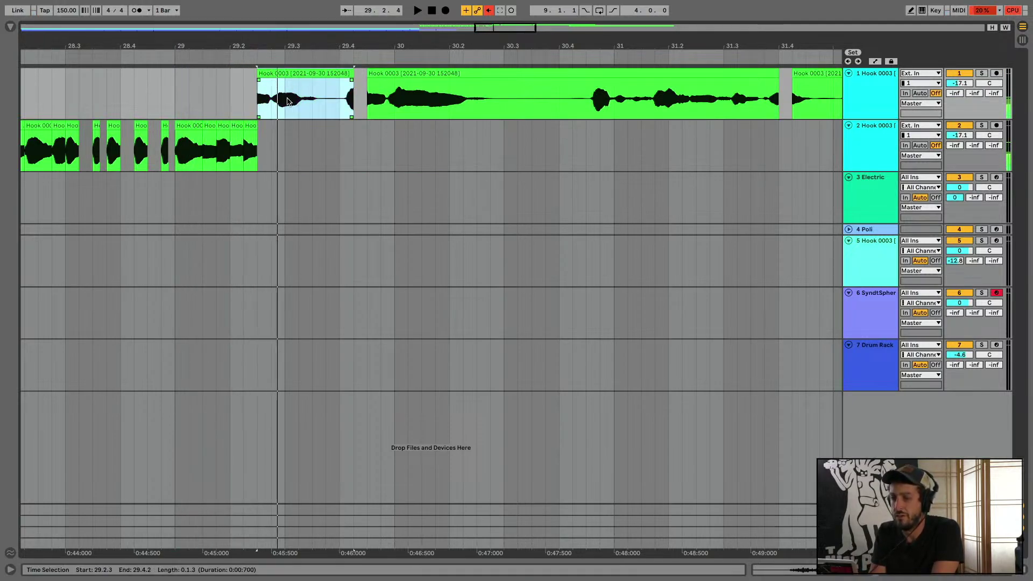
Move the vocal slice at 29.3.1 onto track 2 at 29.2.3, extend its end to 29.3.1, and play it back
{"action": "left_click_drag", "start_coordinate": [285, 99], "coordinate": [298, 102]}
{"action": "left_click_drag", "start_coordinate": [266, 137], "coordinate": [284, 125]}
{"action": "left_click", "coordinate": [185, 141]}
{"action": "key", "text": "space"}
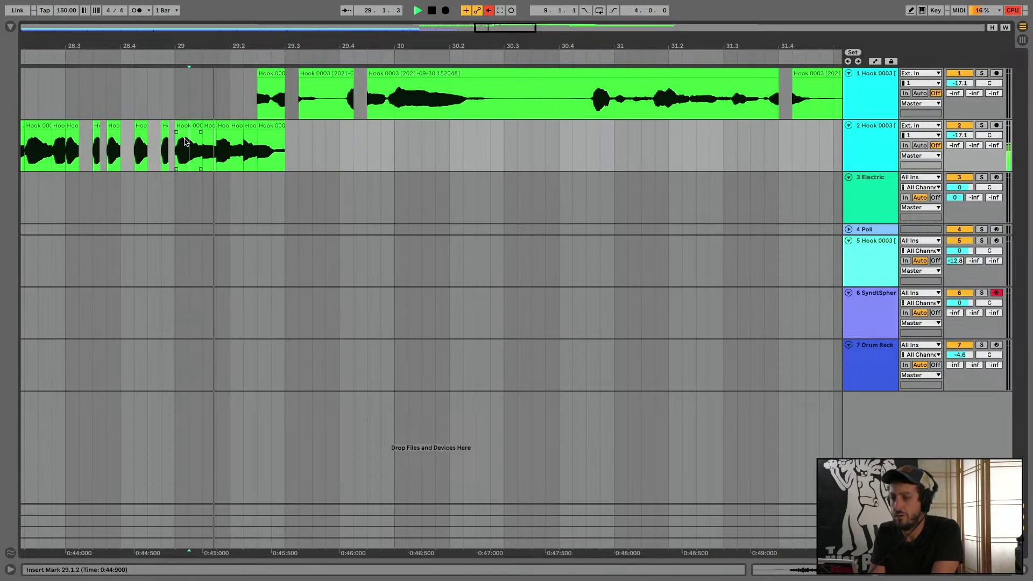
{"action": "key", "text": "space"}
Delete the leftover vocal piece from 29.2.3 to 29.3.1 on track 1 and play the chop from 29.1.1
{"action": "left_click", "coordinate": [272, 76]}
{"action": "left_click", "coordinate": [170, 88]}
{"action": "key", "text": "space"}
{"action": "left_click", "coordinate": [255, 81]}
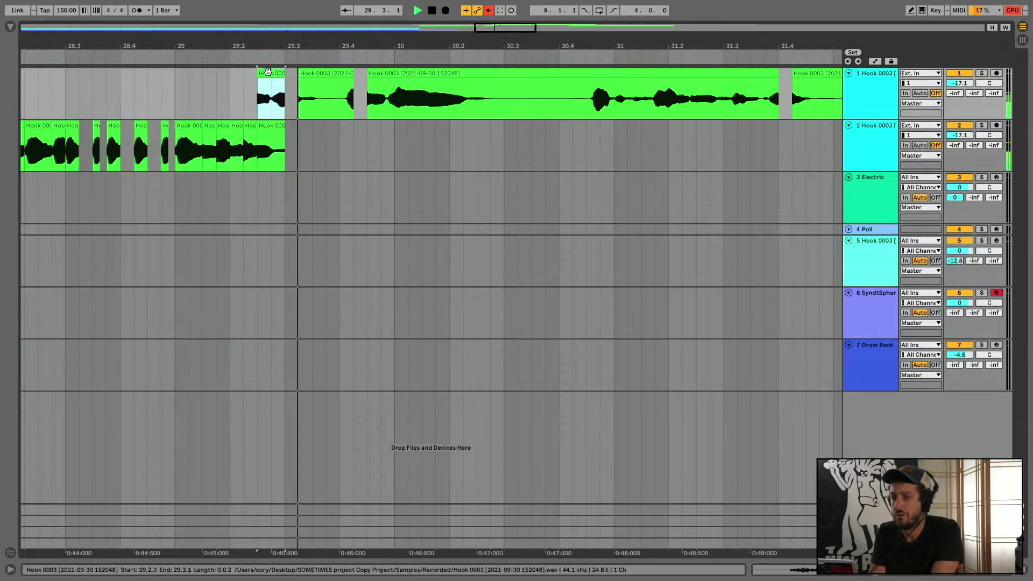
{"action": "key", "text": "space"}
{"action": "key", "text": "Delete"}
{"action": "key", "text": "space"}
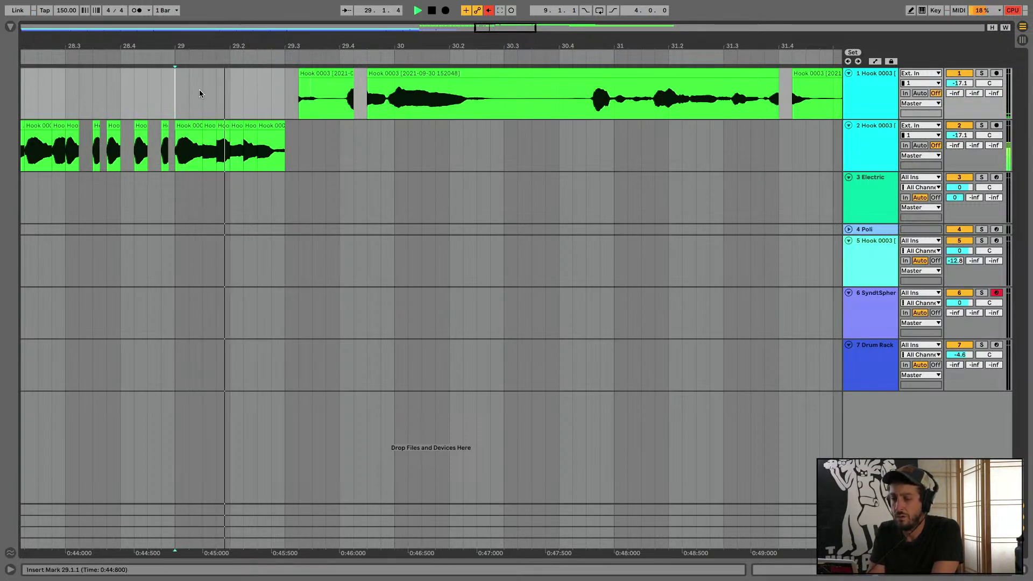
Duplicate the track 2 vocal phrase from 29.1.1 to 29.3.1 directly after itself and delete the copy's opening slice
{"action": "key", "text": "space"}
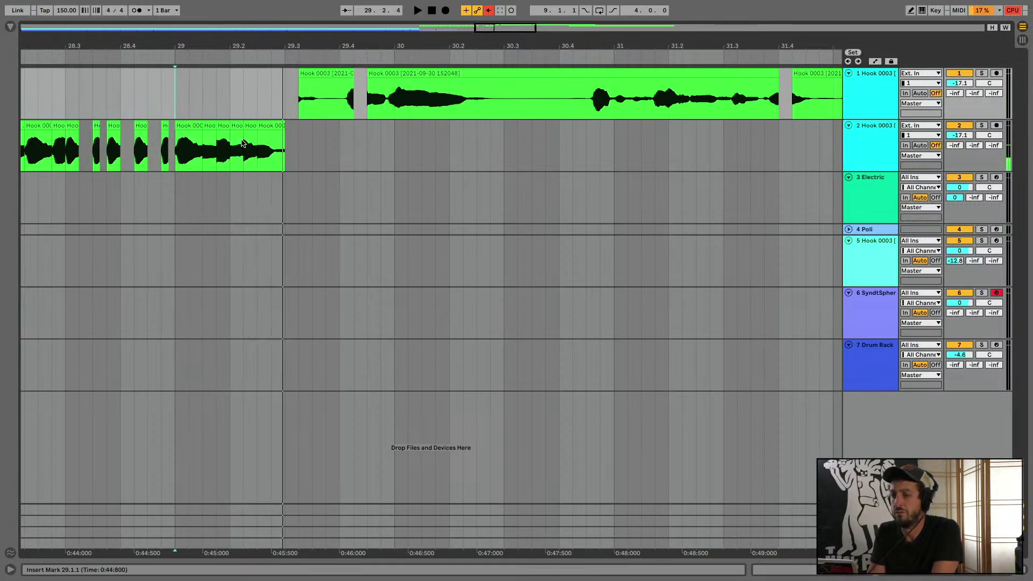
{"action": "left_click", "coordinate": [186, 126]}
{"action": "left_click", "coordinate": [273, 128], "text": "shift"}
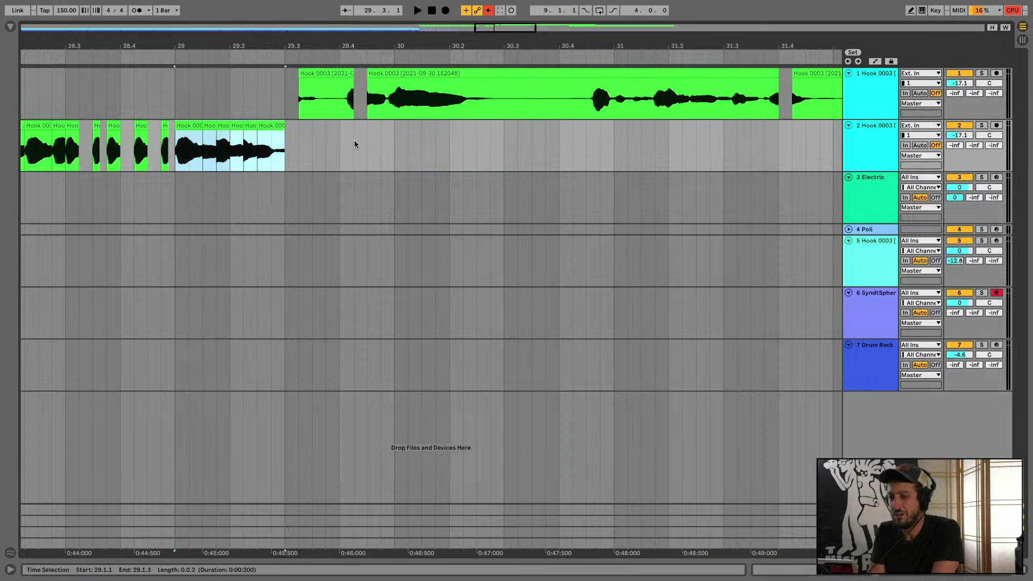
{"action": "key", "text": "super+d"}
{"action": "left_click", "coordinate": [298, 128]}
{"action": "key", "text": "Delete"}
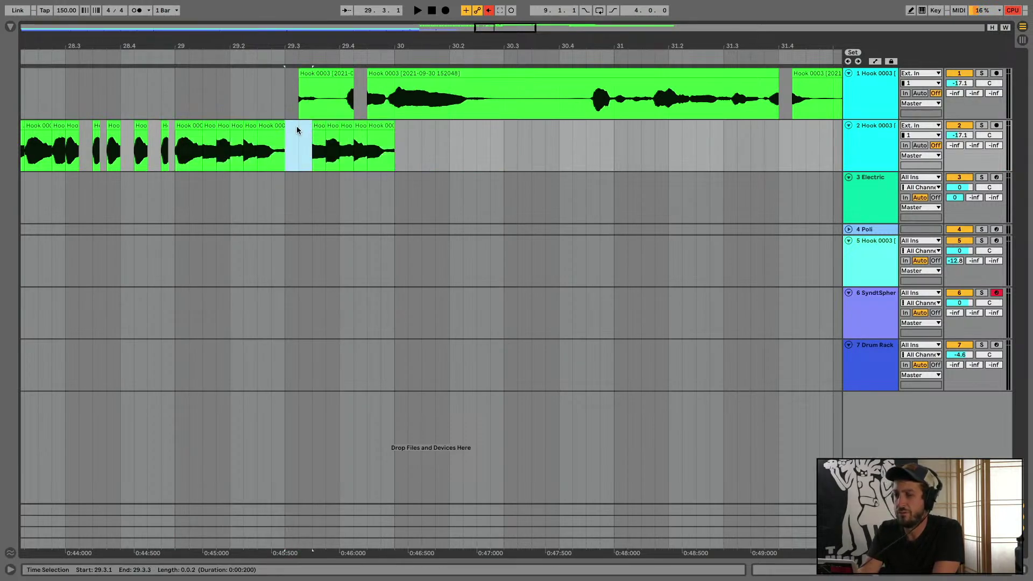
Play the phrase from 29.1.1 and move the track 1 vocal slice from 29.3.2 to 29.3.3 down to track 2
{"action": "left_click", "coordinate": [189, 128]}
{"action": "key", "text": "space"}
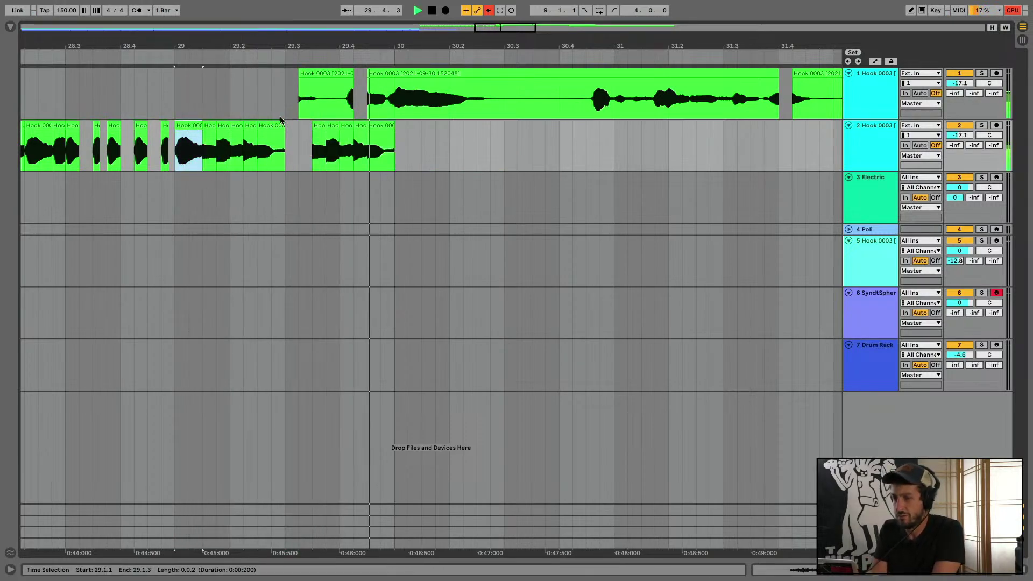
{"action": "left_click", "coordinate": [327, 71]}
{"action": "key", "text": "space"}
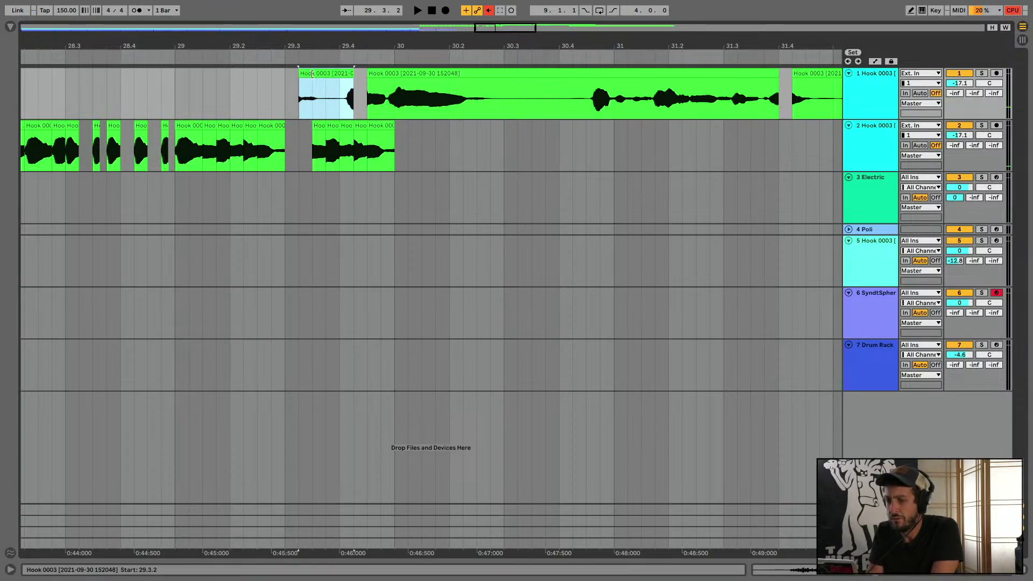
{"action": "left_click_drag", "start_coordinate": [300, 73], "coordinate": [303, 126]}
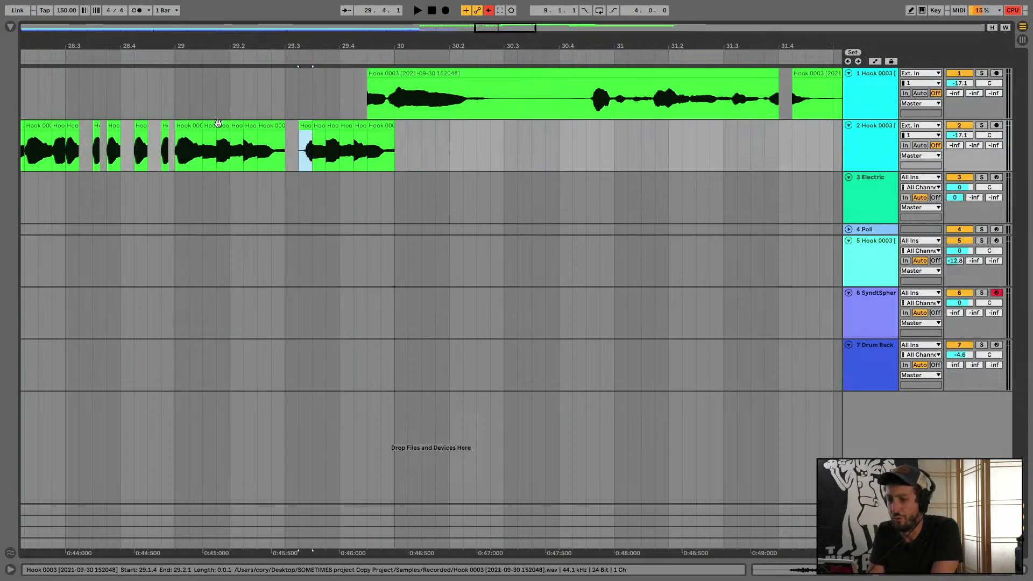
Play the chop from 29.1.1 and trim the following vocal clip on track 1 to start at 30.3.2
{"action": "left_click", "coordinate": [189, 134]}
{"action": "key", "text": "space"}
{"action": "key", "text": "space"}
{"action": "left_click", "coordinate": [189, 125]}
{"action": "key", "text": "space"}
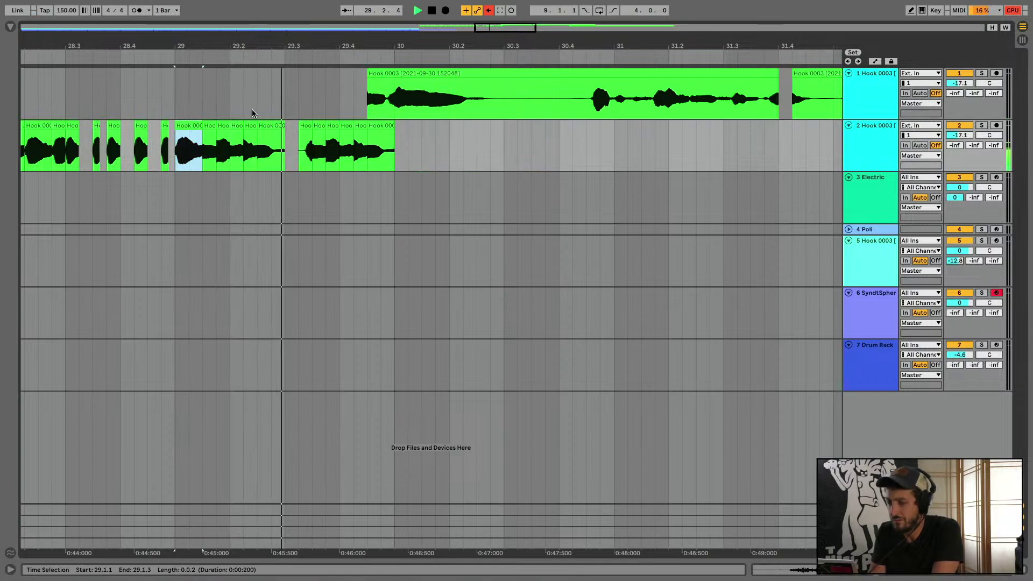
{"action": "left_click", "coordinate": [376, 73]}
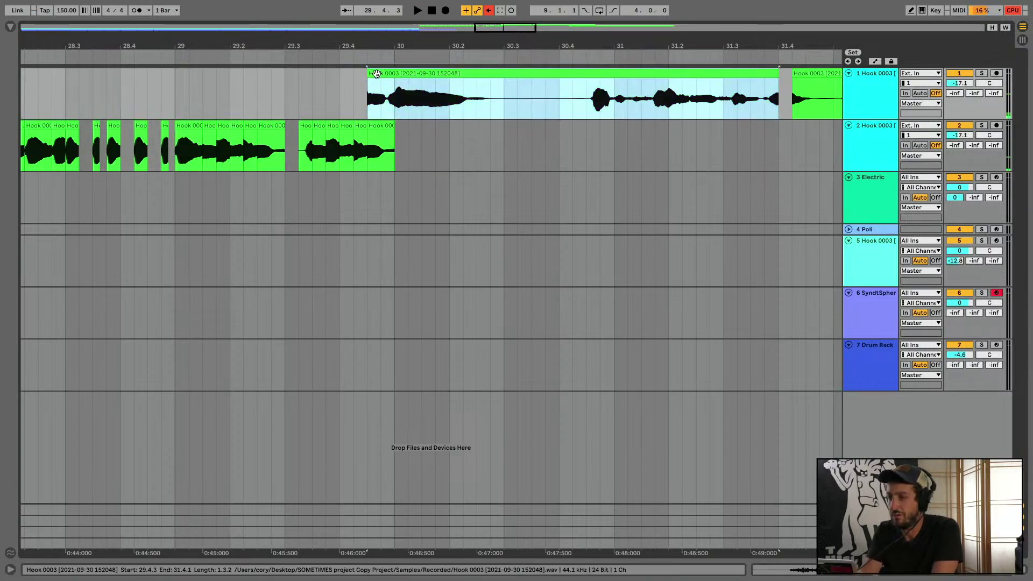
{"action": "left_click_drag", "start_coordinate": [370, 74], "coordinate": [518, 74]}
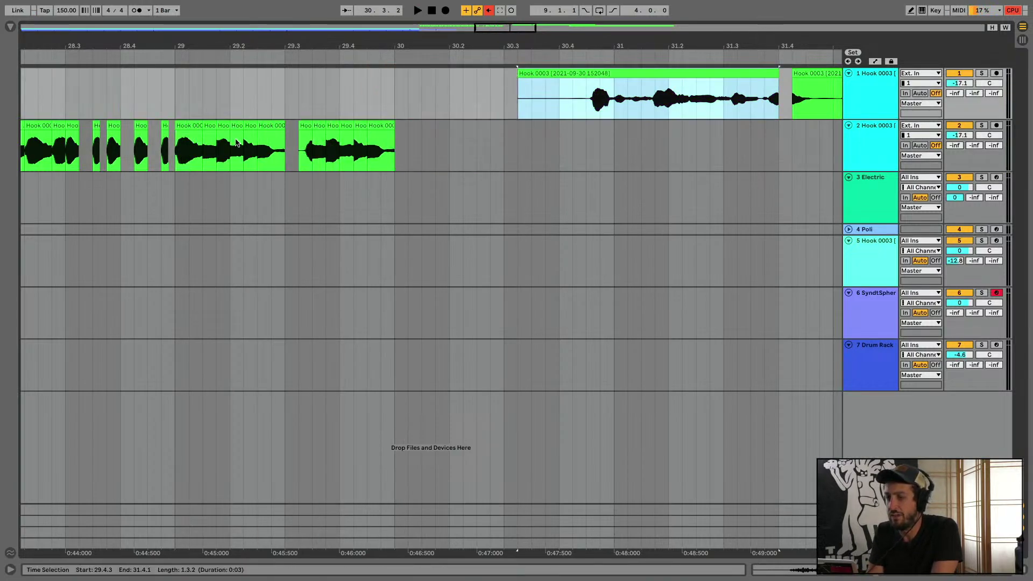
Duplicate the track 2 vocal phrase from 29.1.1 to 30.1.1 into bar 30 and play it from 29.1.1
{"action": "left_click", "coordinate": [187, 124]}
{"action": "left_click", "coordinate": [401, 139], "text": "shift"}
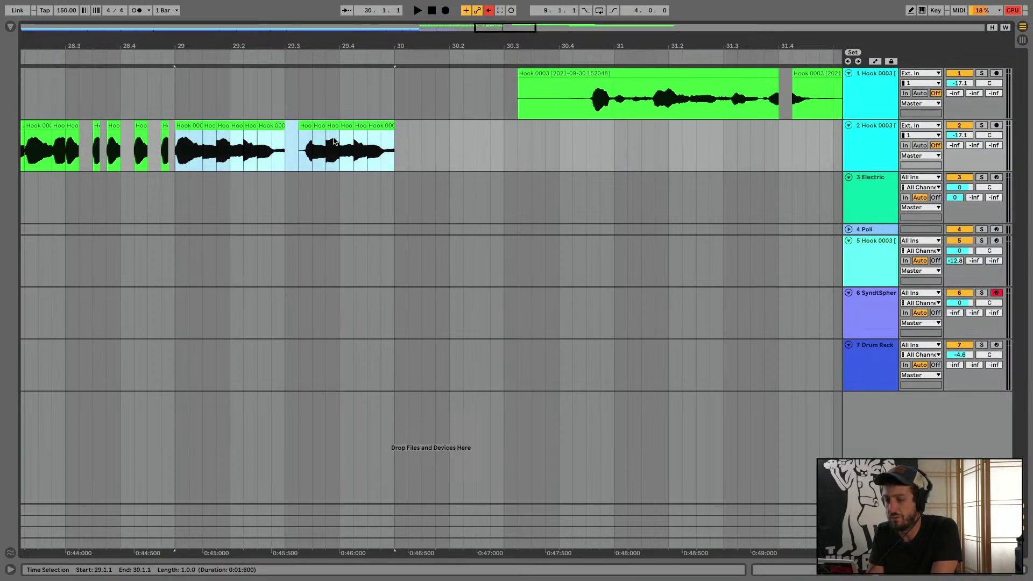
{"action": "key", "text": "ctrl+d"}
{"action": "left_click", "coordinate": [188, 143]}
{"action": "key", "text": "space"}
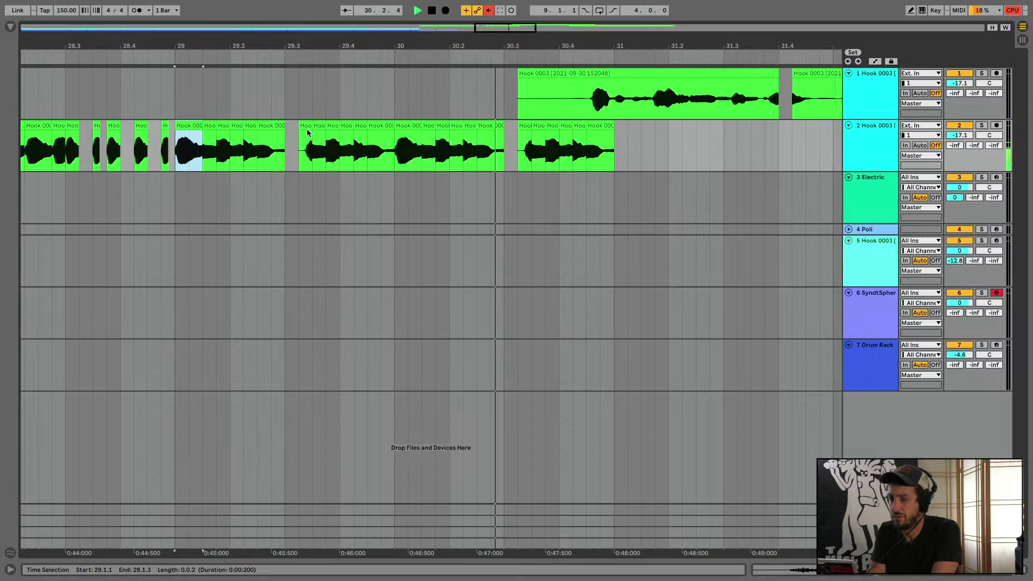
Try the track 2 slice from 29.3.2 at 29.3.1 with a +21 semitone pitch and a trimmed start, playing the phrase
{"action": "left_click", "coordinate": [308, 133]}
{"action": "key", "text": "space"}
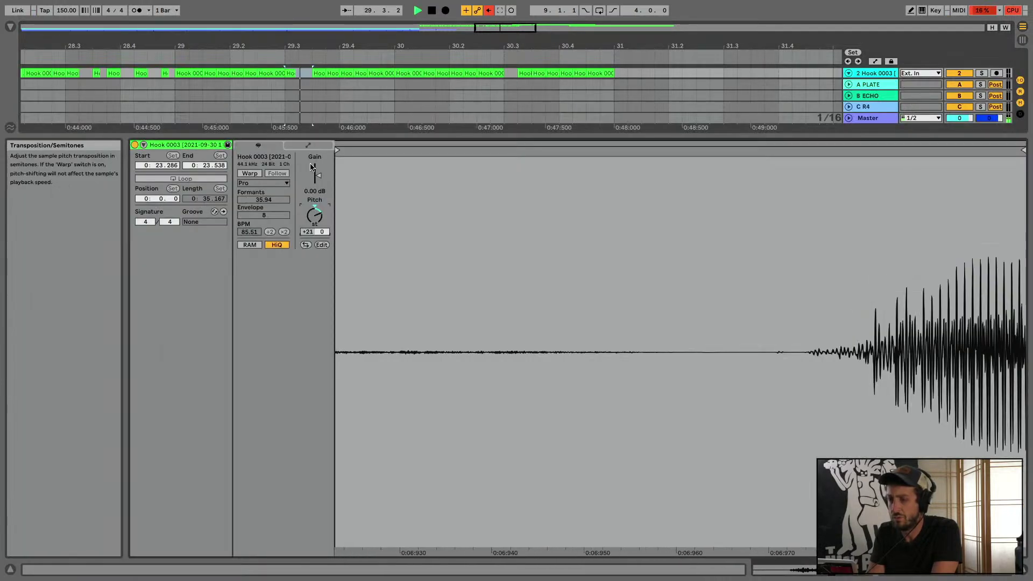
{"action": "key", "text": "space"}
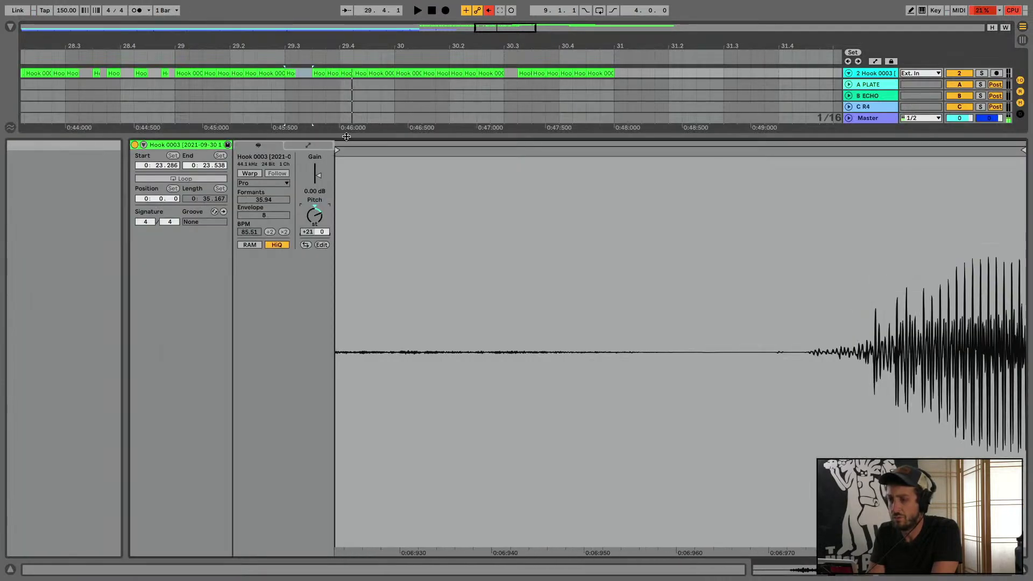
{"action": "left_click_drag", "start_coordinate": [346, 137], "coordinate": [346, 305]}
{"action": "key", "text": "space"}
{"action": "key", "text": "space"}
{"action": "left_click_drag", "start_coordinate": [292, 74], "coordinate": [292, 117]}
{"action": "left_click", "coordinate": [215, 116]}
{"action": "key", "text": "space"}
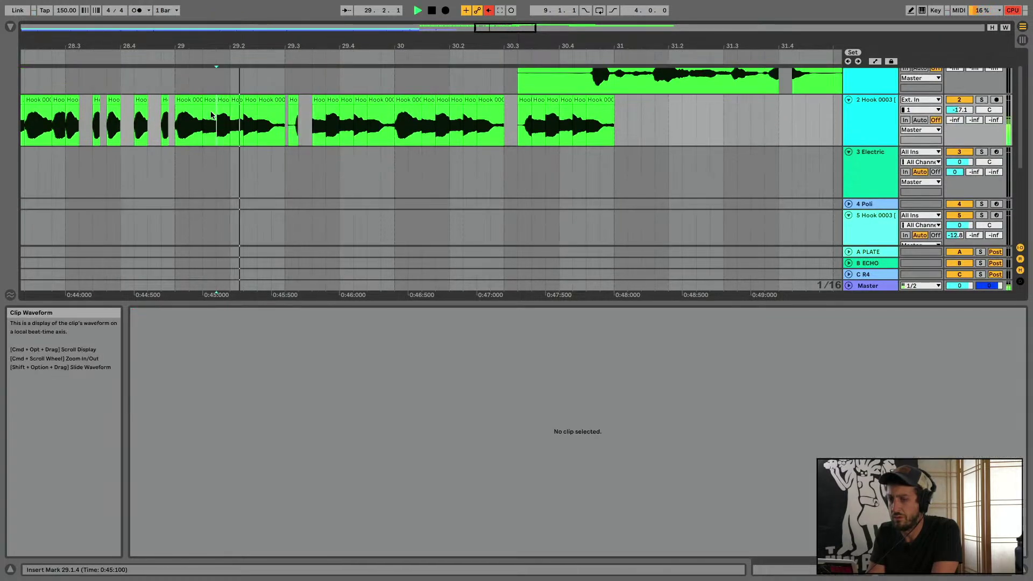
{"action": "left_click", "coordinate": [169, 101]}
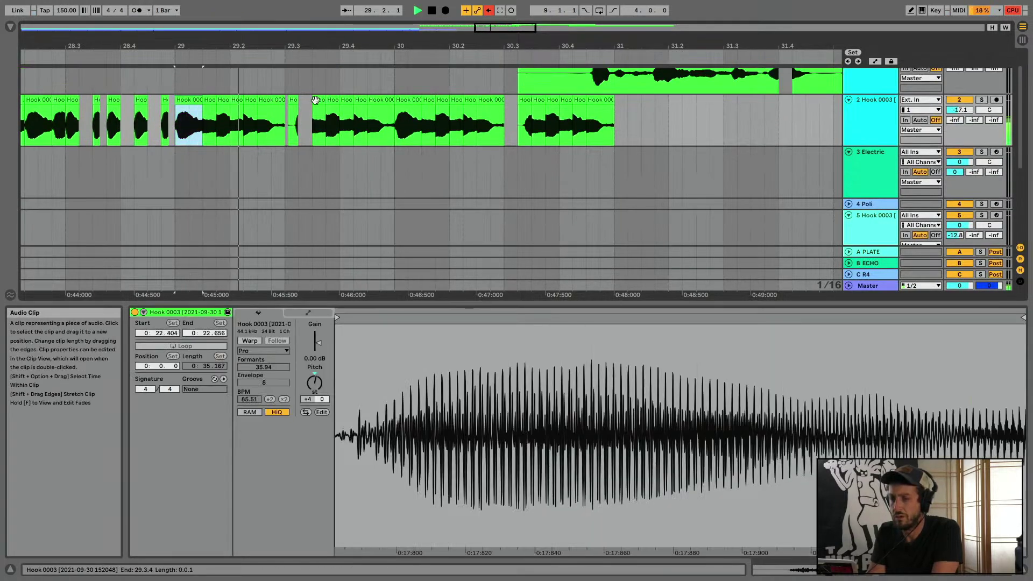
Delete the short slice at 29.3.1 on track 2, copy track 1's 31.1.1 to 31.1.2 slice to 29.3.2, and play it
{"action": "left_click", "coordinate": [293, 100]}
{"action": "left_click", "coordinate": [296, 98]}
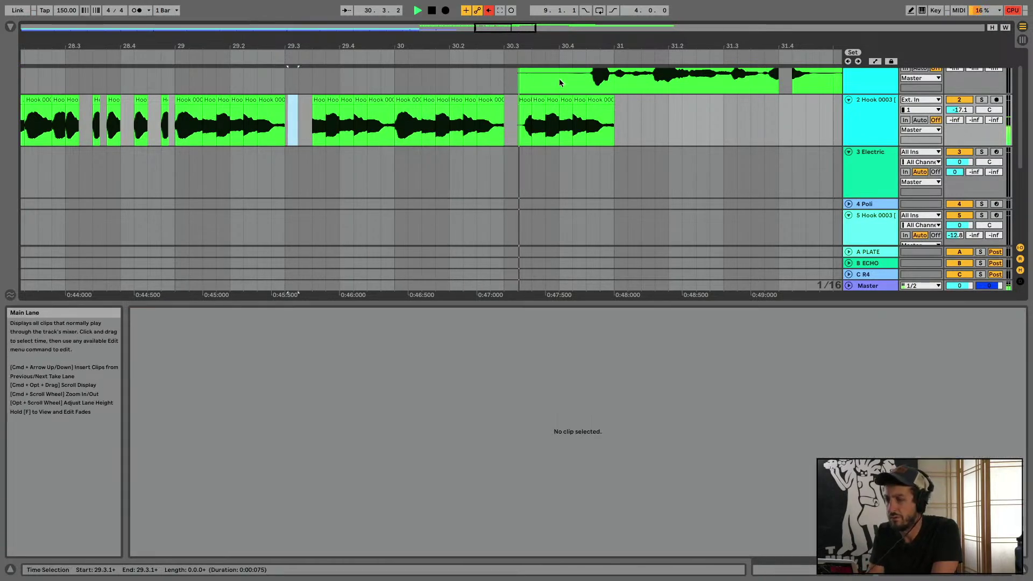
{"action": "key", "text": "space"}
{"action": "left_click_drag", "start_coordinate": [622, 92], "coordinate": [612, 90]}
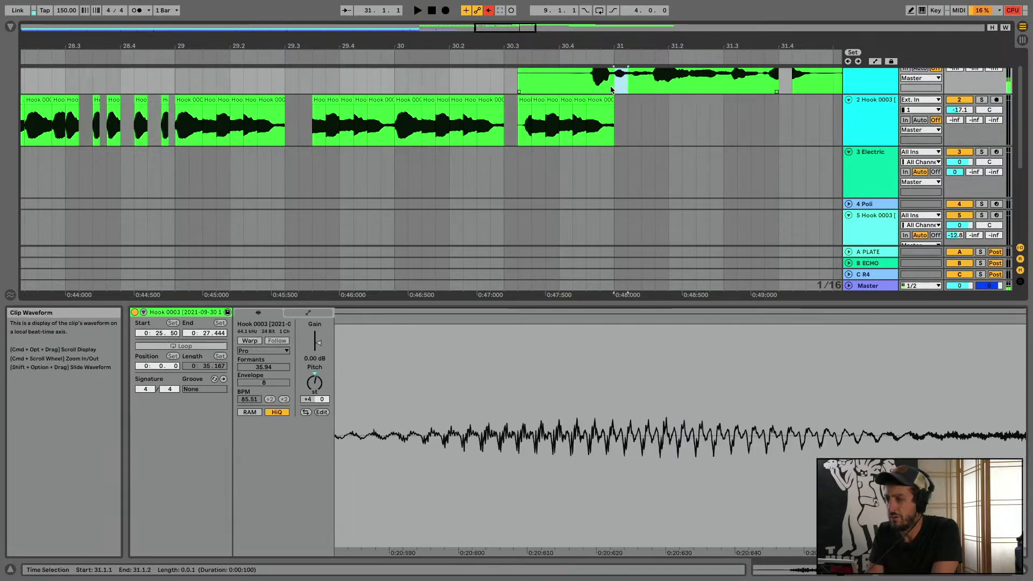
{"action": "left_click", "coordinate": [302, 125]}
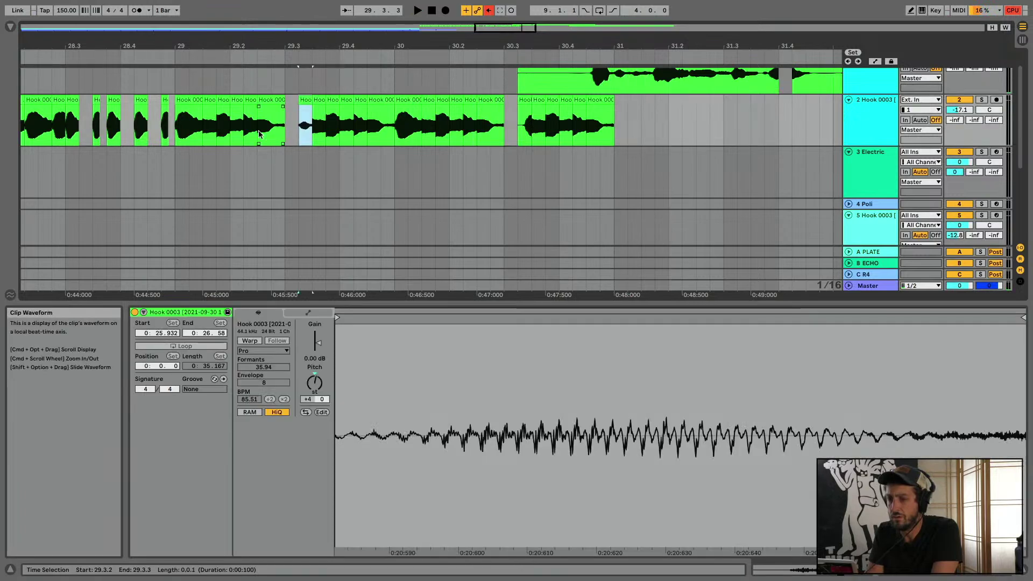
{"action": "key", "text": "space"}
{"action": "left_click", "coordinate": [256, 133]}
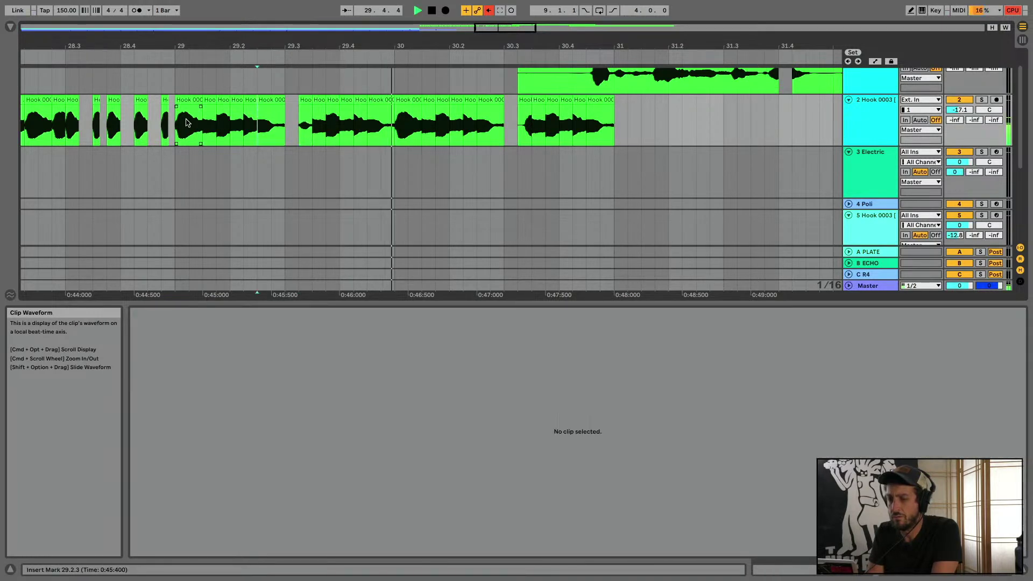
{"action": "left_click", "coordinate": [186, 122]}
Move the vocal slice at 29.3.2 on track 2 to 29.3.1 and play the phrase from 29.1.1
{"action": "scroll", "coordinate": [186, 123], "scroll_direction": "right", "scroll_amount": 4}
{"action": "left_click_drag", "start_coordinate": [197, 93], "coordinate": [184, 94]}
{"action": "key", "text": "space"}
{"action": "left_click", "coordinate": [86, 93]}
{"action": "key", "text": "space"}
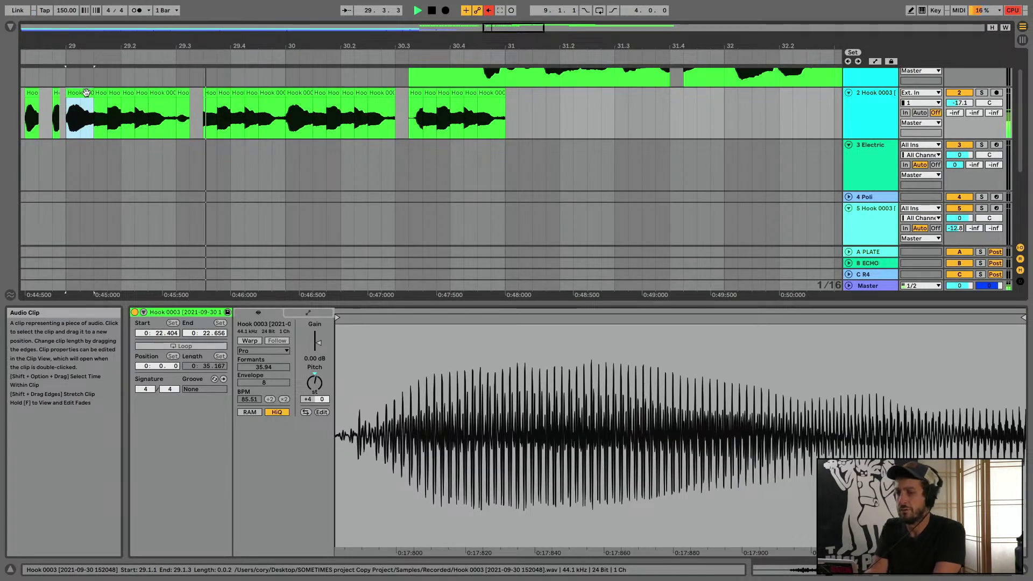
{"action": "scroll", "coordinate": [260, 95], "scroll_direction": "right", "scroll_amount": 3}
{"action": "scroll", "coordinate": [247, 109], "scroll_direction": "up", "scroll_amount": 2}
{"action": "key", "text": "space"}
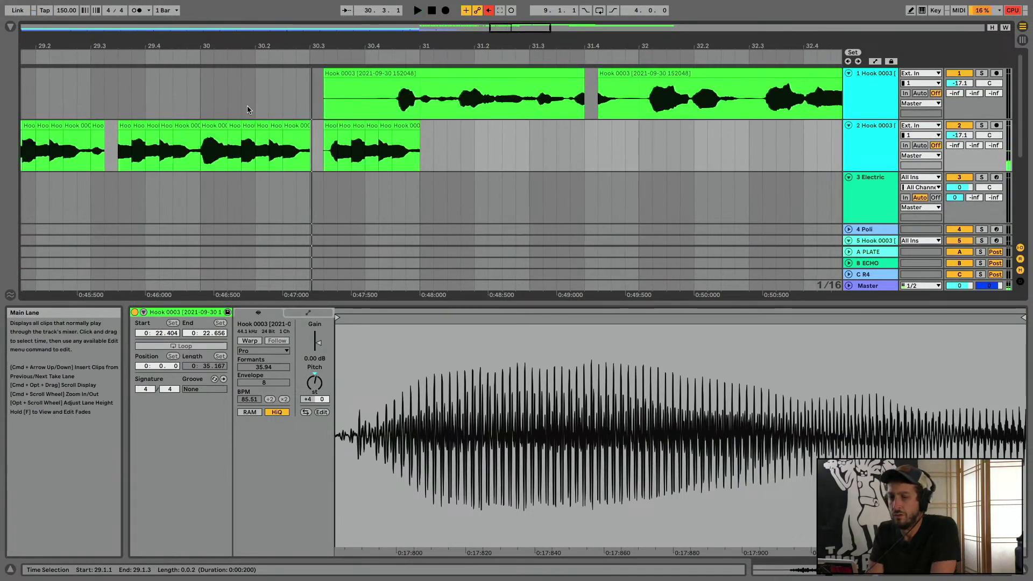
Audition the track 1 vocal around bars 33 and 34 for another usable slice
{"action": "scroll", "coordinate": [247, 106], "scroll_direction": "left", "scroll_amount": 3}
{"action": "left_click", "coordinate": [262, 116]}
{"action": "scroll", "coordinate": [702, 127], "scroll_direction": "right", "scroll_amount": 8}
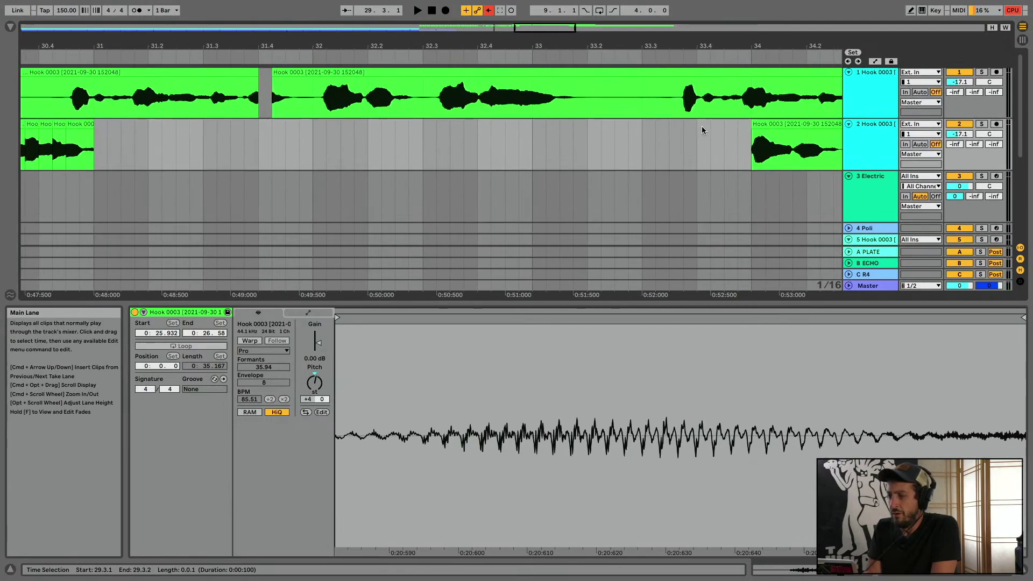
{"action": "left_click", "coordinate": [542, 100]}
{"action": "key", "text": "space"}
{"action": "key", "text": "space"}
{"action": "scroll", "coordinate": [644, 99], "scroll_direction": "right", "scroll_amount": 4}
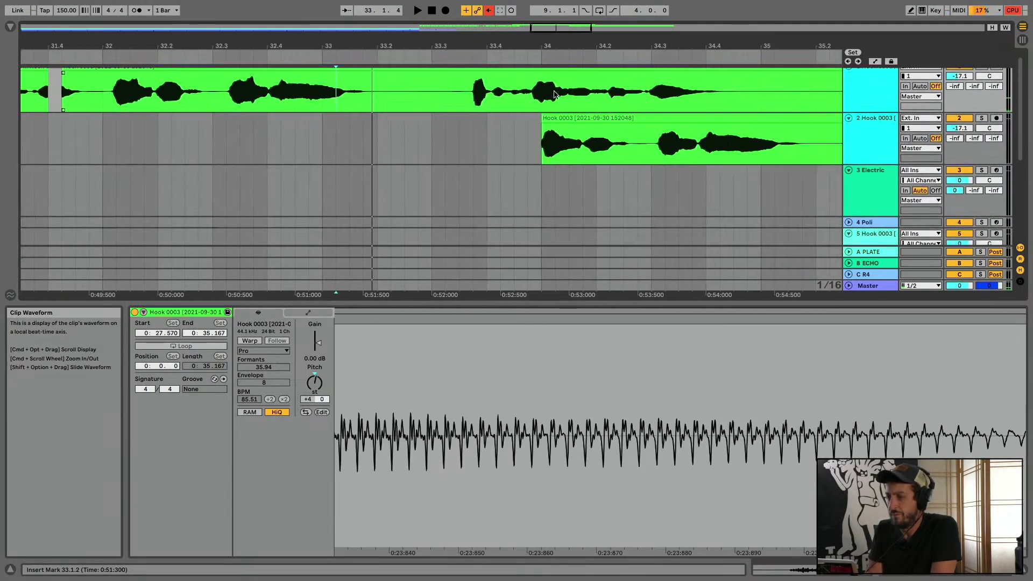
{"action": "left_click", "coordinate": [554, 91]}
{"action": "key", "text": "space"}
{"action": "key", "text": "space"}
Copy track 1's vocal slice from 34.3.2 to 34.3.3 to 30.3.1 on track 2, and delete track 1's clip from 30.3.2 to 31.4.1
{"action": "left_click", "coordinate": [665, 92]}
{"action": "left_click_drag", "start_coordinate": [665, 93], "coordinate": [671, 93]}
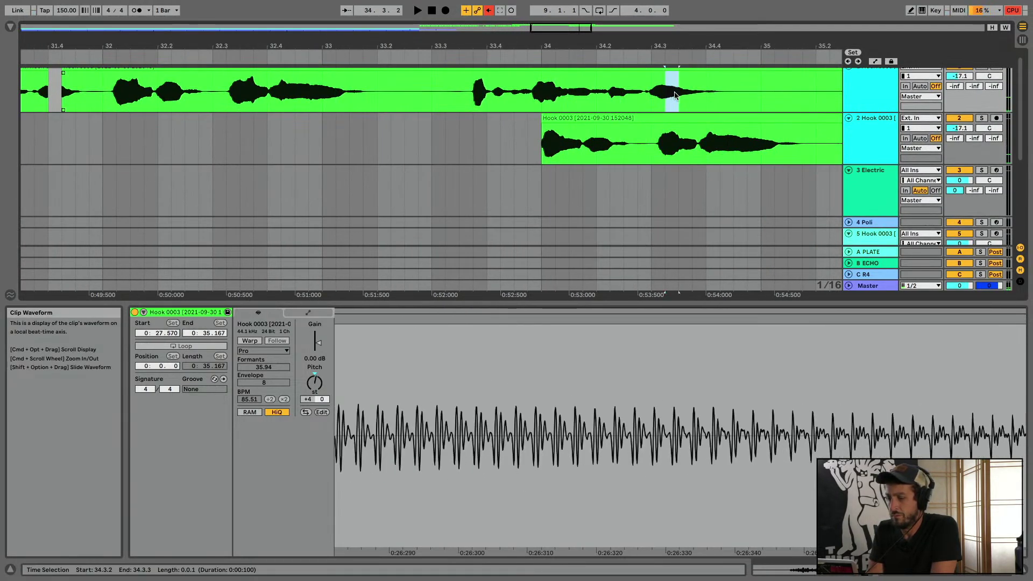
{"action": "scroll", "coordinate": [564, 118], "scroll_direction": "left", "scroll_amount": 12}
{"action": "left_click", "coordinate": [281, 135]}
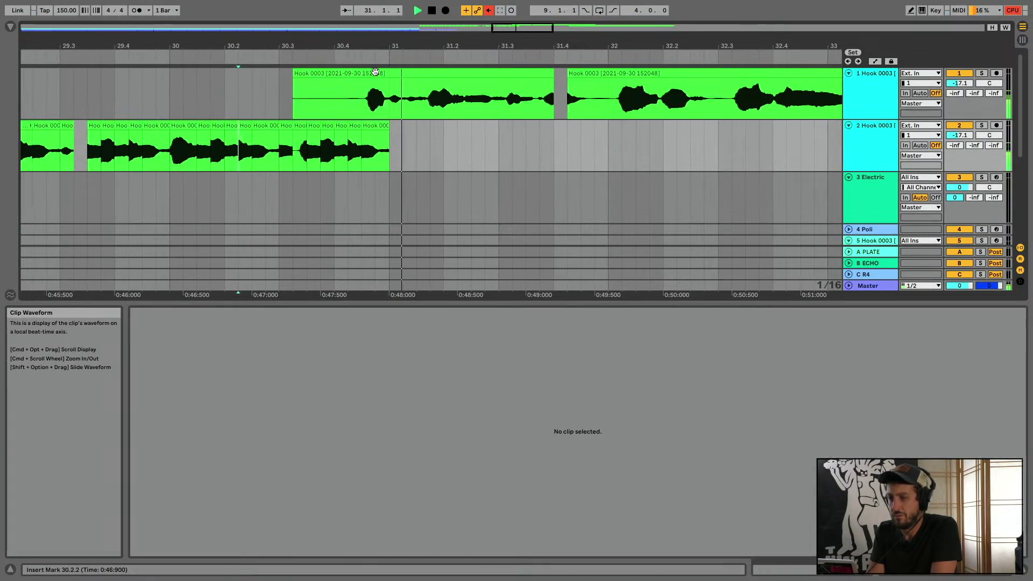
{"action": "key", "text": "space"}
{"action": "left_click", "coordinate": [380, 71]}
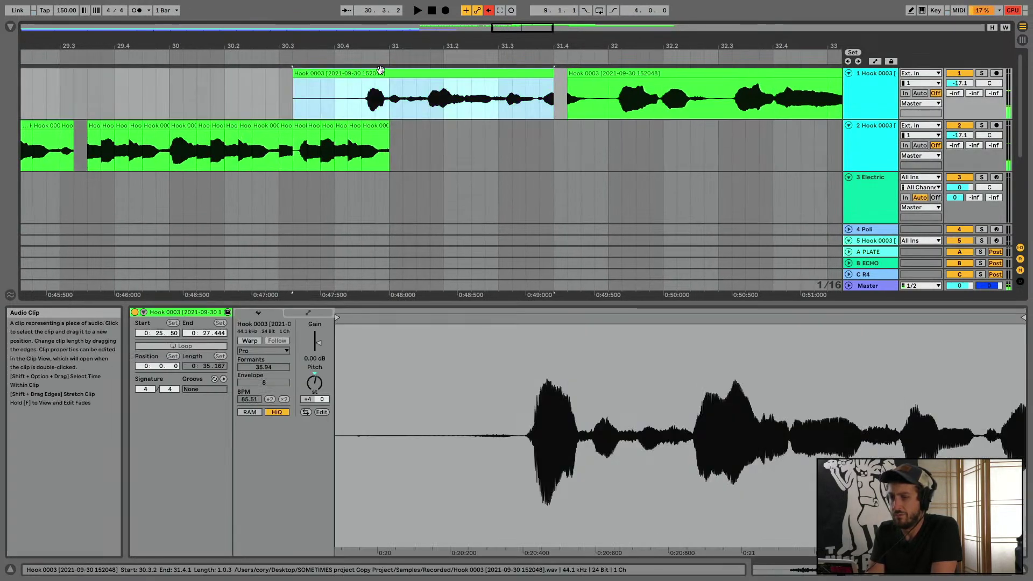
{"action": "key", "text": "Delete"}
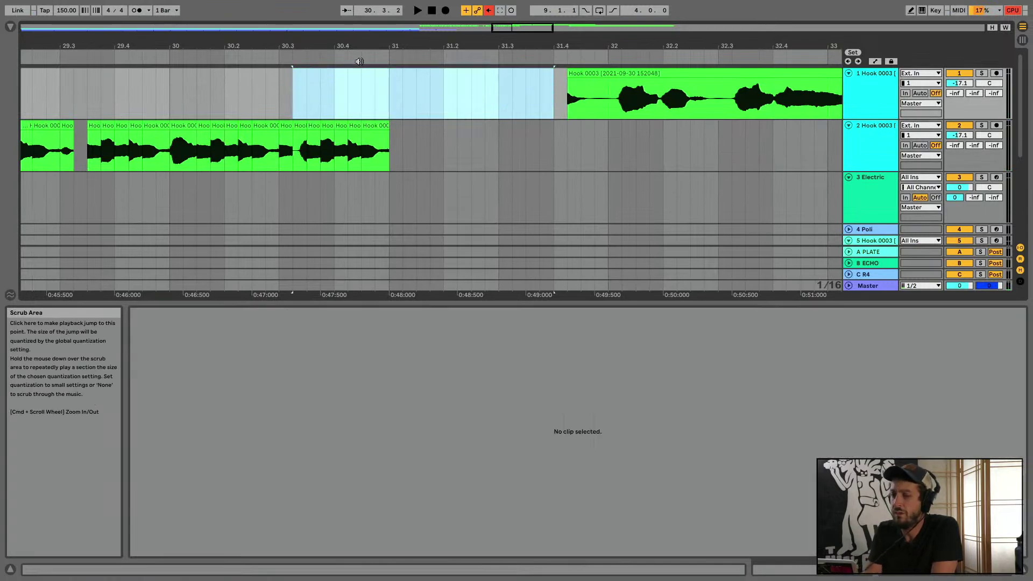
Copy the Drum Rack clip from 1.1.1 to 9.1.1, paste it at 25.1.1 on the same track, and play from there
{"action": "scroll", "coordinate": [198, 85], "scroll_direction": "left", "scroll_amount": 5}
{"action": "scroll", "coordinate": [197, 85], "scroll_direction": "down", "scroll_amount": 3}
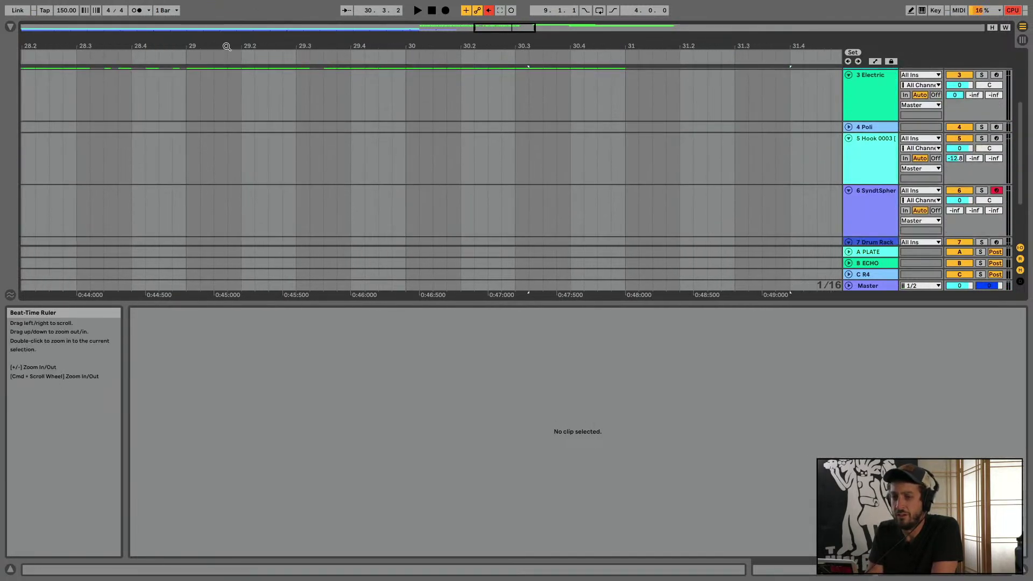
{"action": "left_click_drag", "start_coordinate": [226, 44], "coordinate": [420, 43]}
{"action": "scroll", "coordinate": [203, 212], "scroll_direction": "down", "scroll_amount": 3}
{"action": "left_click", "coordinate": [130, 173]}
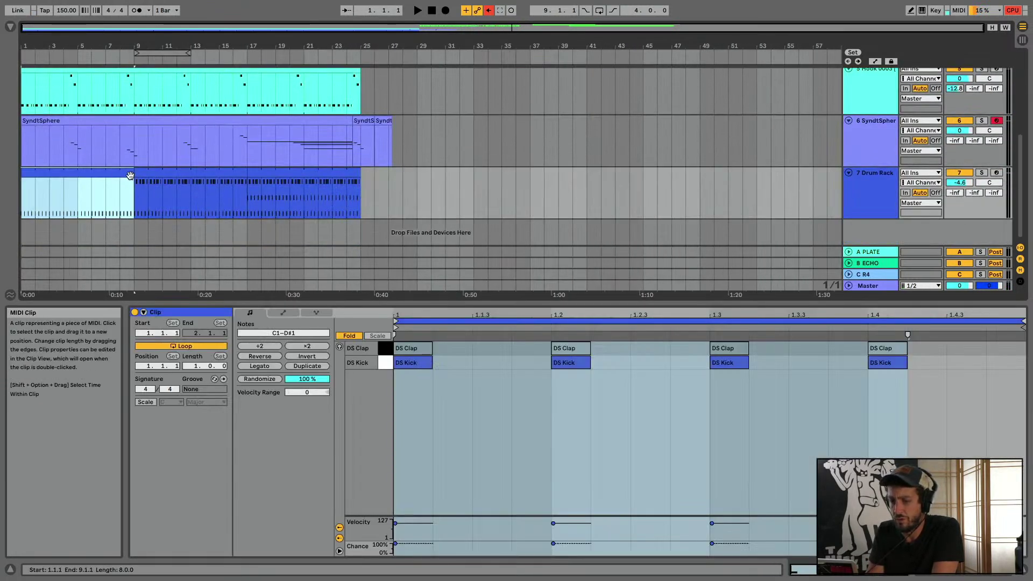
{"action": "left_click", "coordinate": [364, 193]}
{"action": "scroll", "coordinate": [364, 192], "scroll_direction": "up", "scroll_amount": 4}
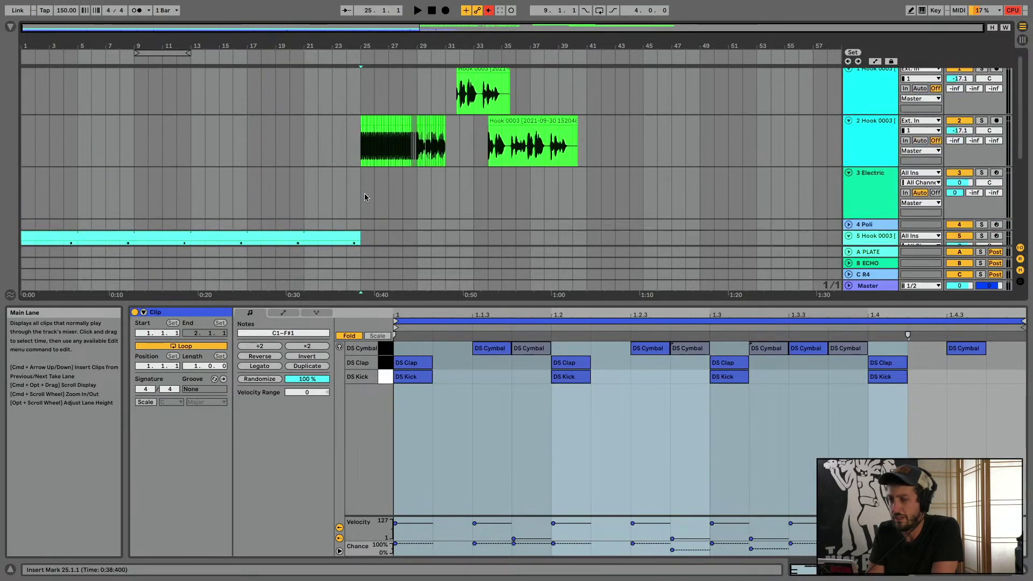
{"action": "key", "text": "super+v"}
{"action": "scroll", "coordinate": [364, 192], "scroll_direction": "down", "scroll_amount": 3}
{"action": "key", "text": "space"}
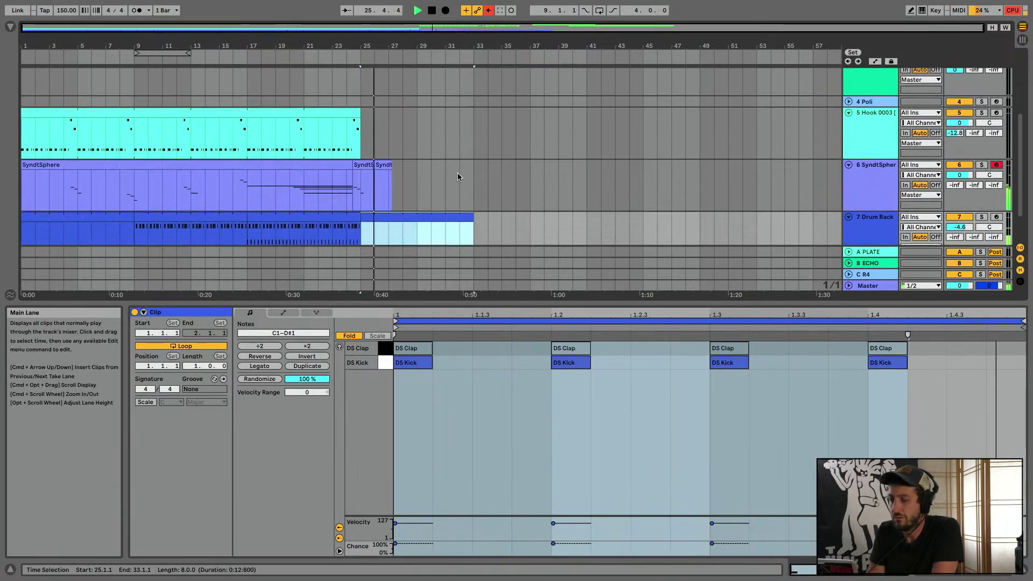
Hide the clip detail view and move the pasted Drum Rack clip to start at 29.1.1
{"action": "scroll", "coordinate": [458, 174], "scroll_direction": "down", "scroll_amount": 2}
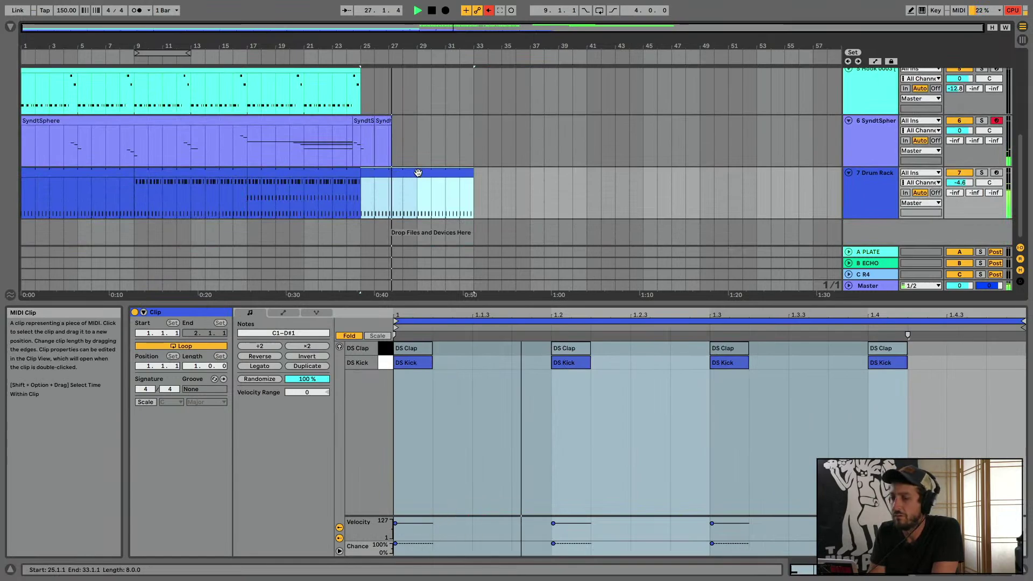
{"action": "key", "text": "super+alt+l"}
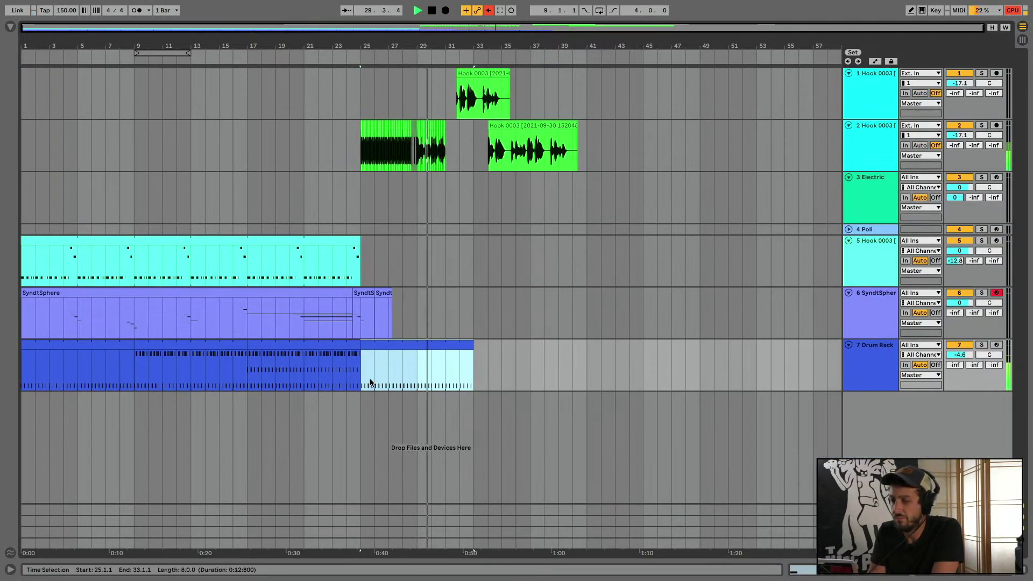
{"action": "left_click_drag", "start_coordinate": [388, 344], "coordinate": [444, 351]}
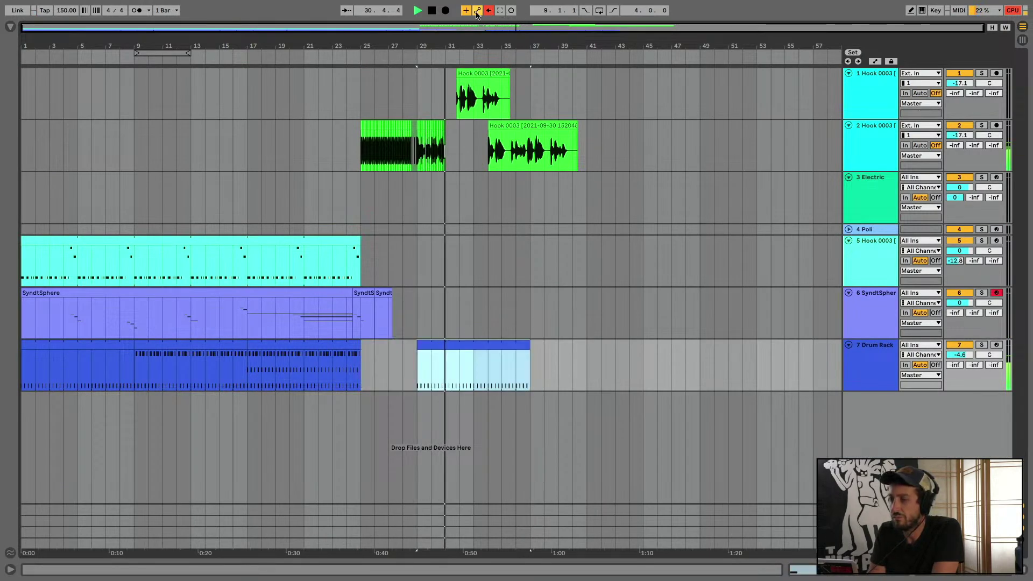
Duplicate the chopped vocal phrase on track 2 from 29.1.1 to 31.1.1 so the copy fills bars 31 and 32
{"action": "left_click_drag", "start_coordinate": [454, 42], "coordinate": [369, 134]}
{"action": "left_click_drag", "start_coordinate": [187, 148], "coordinate": [399, 157]}
{"action": "key", "text": "super+d"}
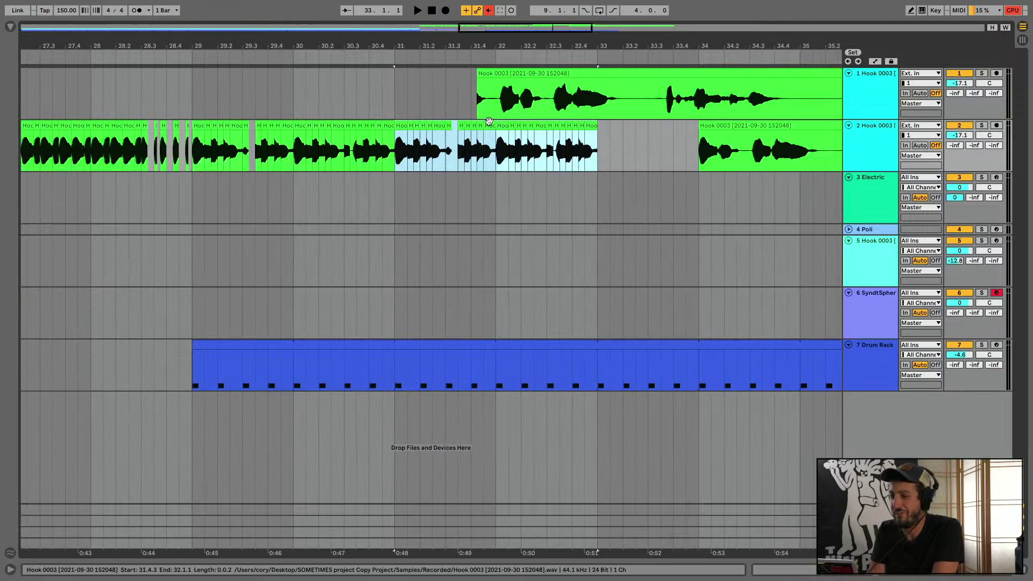
Delete track 1's hook clip starting at 31.4.2 and play the drop from 29.1.1 with the SyndtSphere track selected
{"action": "left_click", "coordinate": [495, 73]}
{"action": "key", "text": "Delete"}
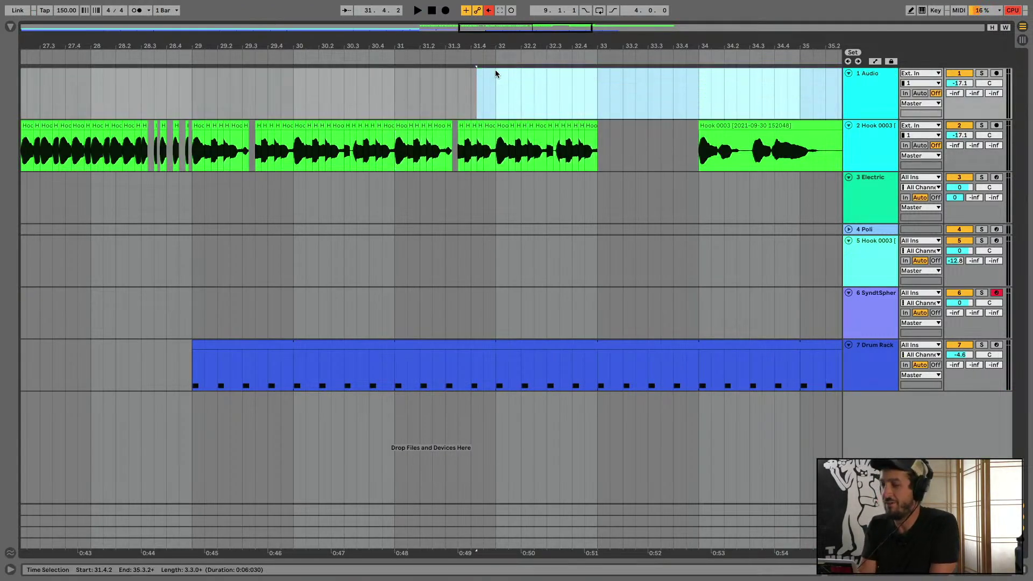
{"action": "left_click", "coordinate": [195, 185]}
{"action": "left_click", "coordinate": [871, 301]}
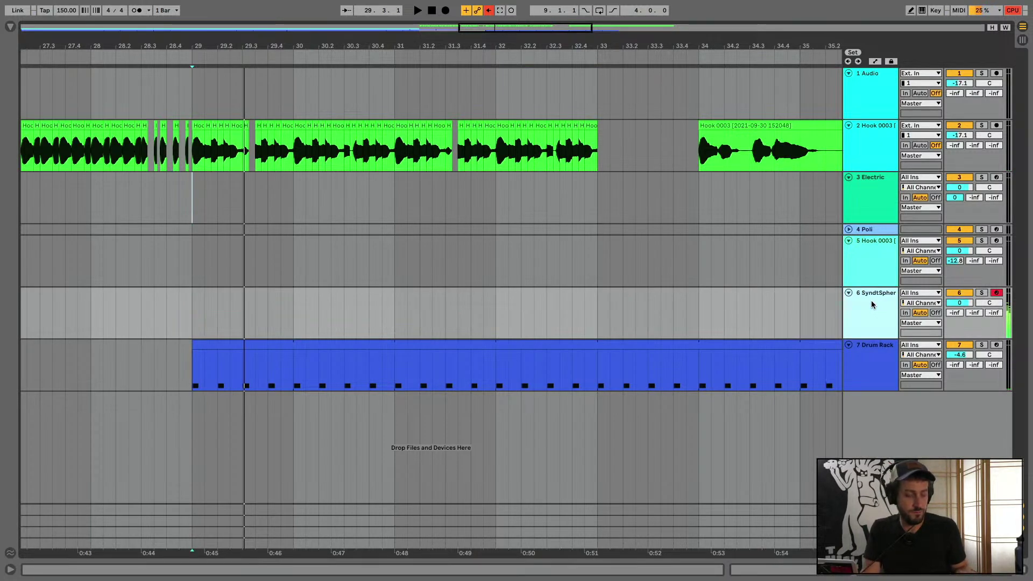
{"action": "key", "text": "space"}
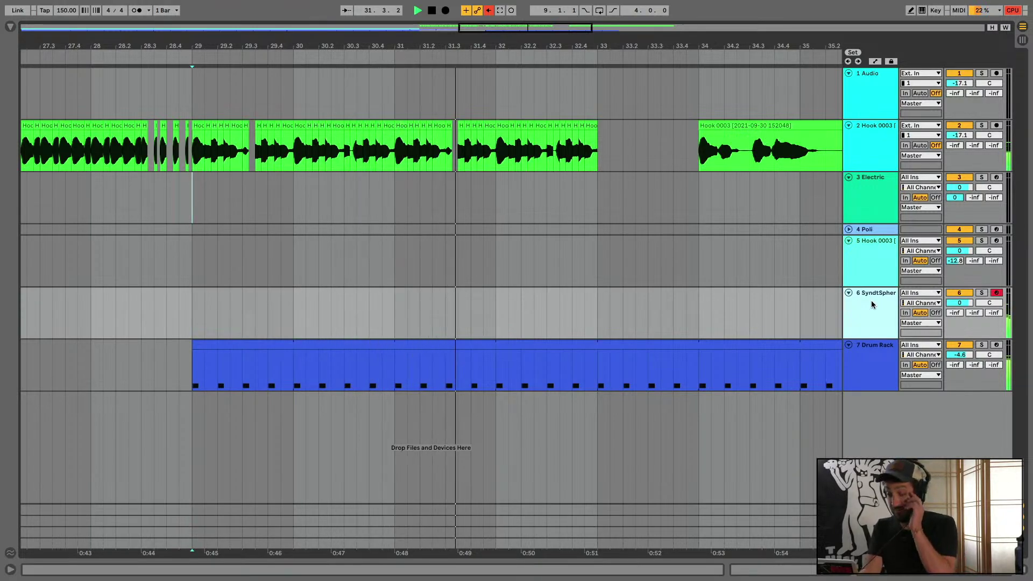
{"action": "key", "text": "space"}
Show the browser and insert a new MIDI track directly below the Electric track
{"action": "left_click_drag", "start_coordinate": [553, 41], "coordinate": [553, 11]}
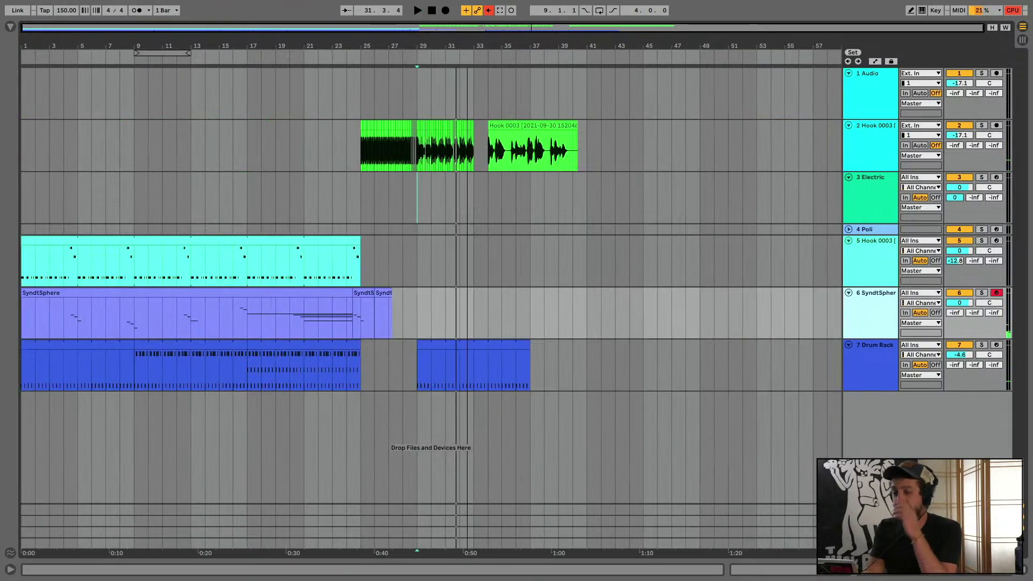
{"action": "mouse_move", "coordinate": [15, 3]}
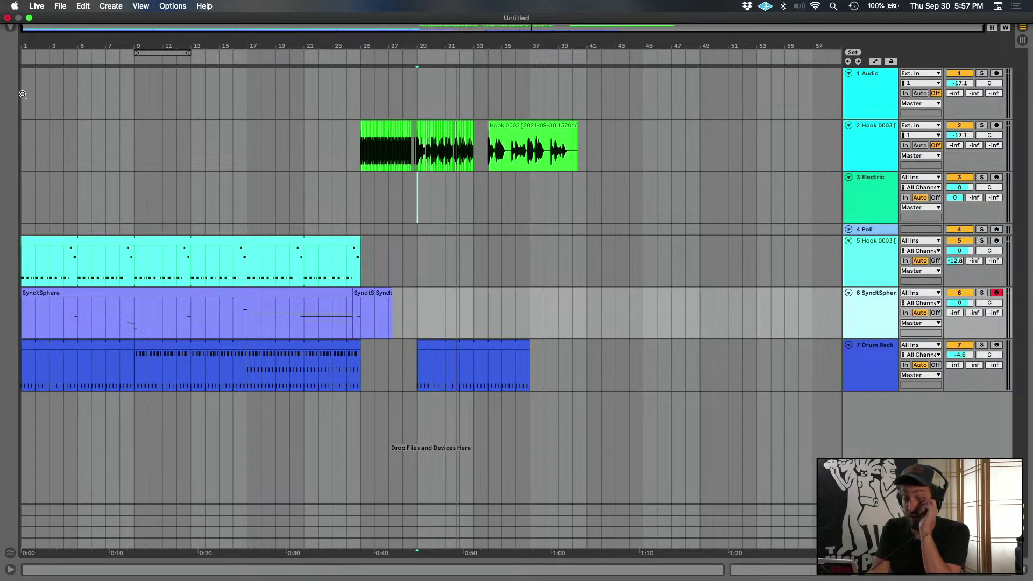
{"action": "left_click", "coordinate": [10, 28]}
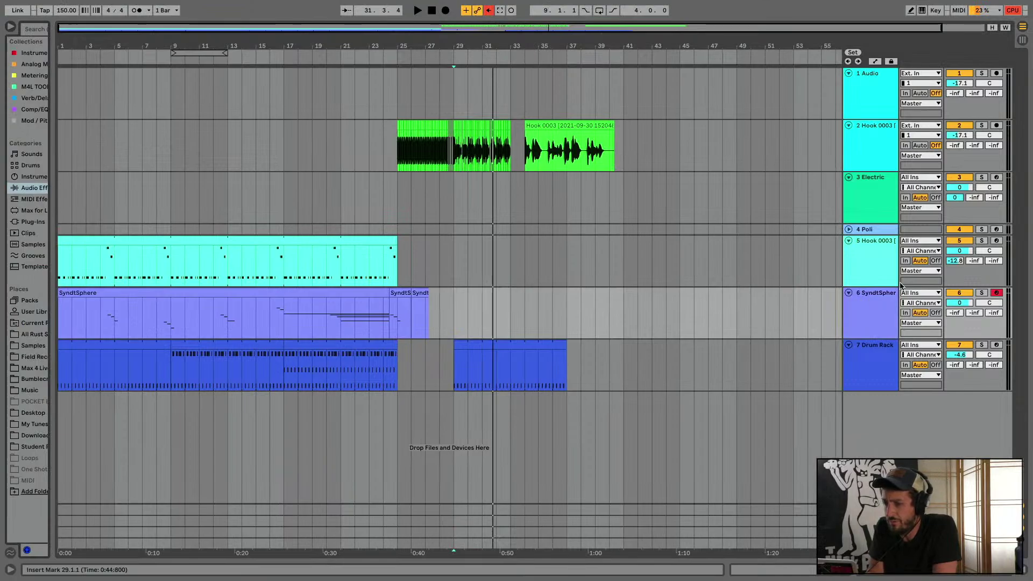
{"action": "double_click", "coordinate": [885, 266]}
{"action": "left_click_drag", "start_coordinate": [547, 41], "coordinate": [547, 134]}
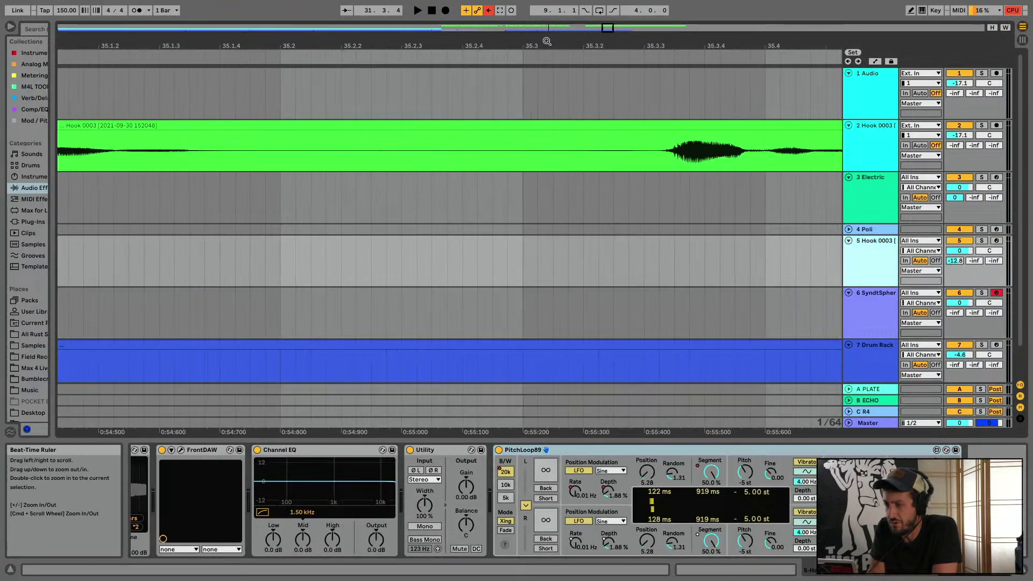
{"action": "scroll", "coordinate": [676, 143], "scroll_direction": "right", "scroll_amount": 15}
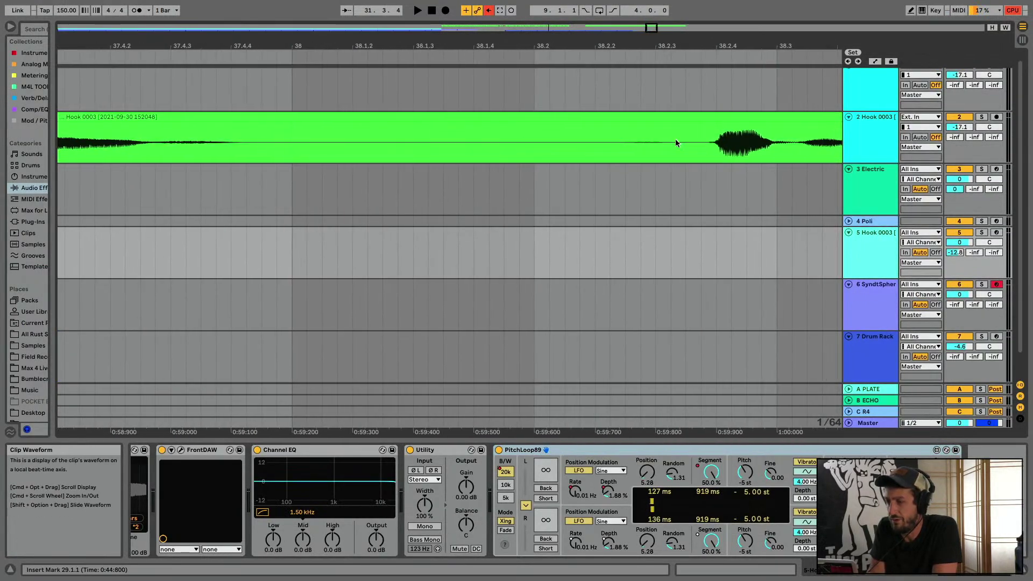
{"action": "right_click", "coordinate": [883, 179]}
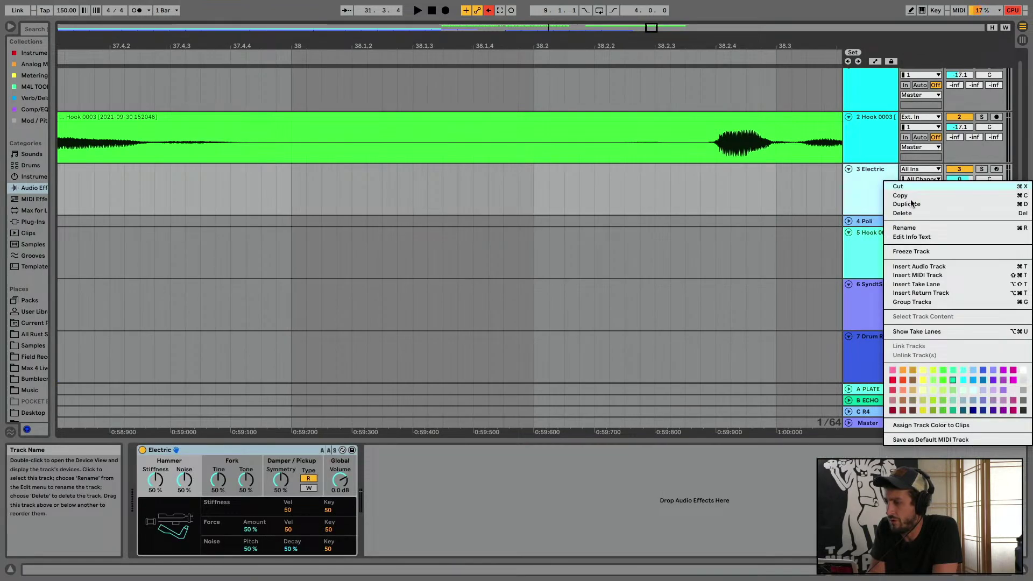
{"action": "left_click", "coordinate": [933, 273]}
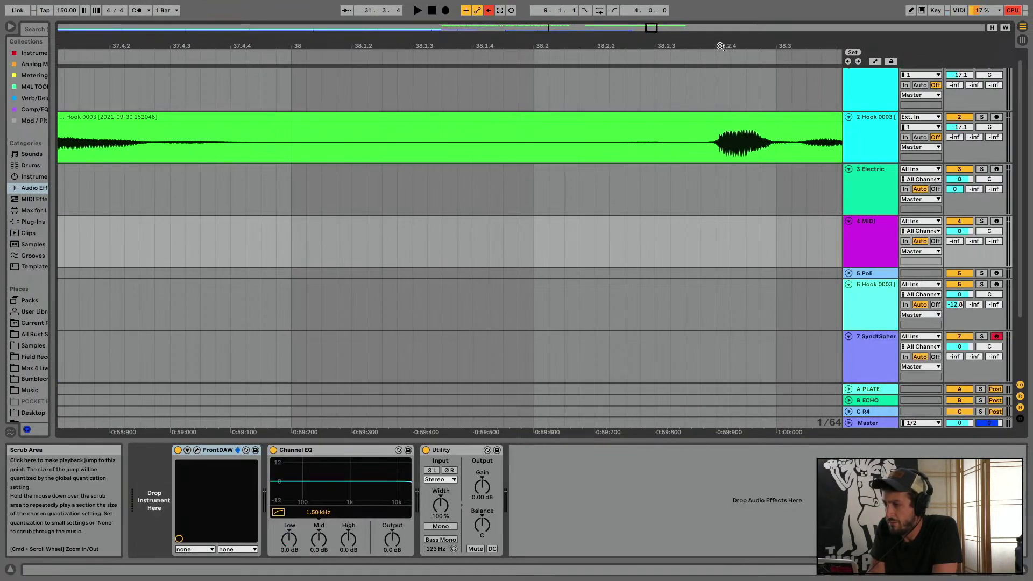
Separate track 2's vocal slice from 39.1.4 to 39.3.2 and load it into a Simpler on the new MIDI track
{"action": "left_click_drag", "start_coordinate": [720, 49], "coordinate": [449, 38]}
{"action": "left_click", "coordinate": [600, 140]}
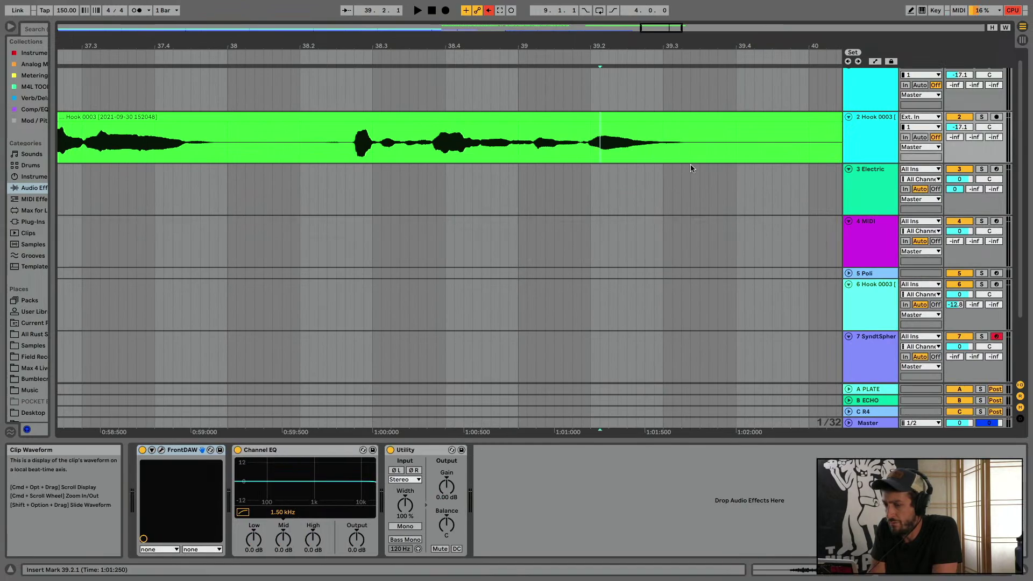
{"action": "left_click", "coordinate": [829, 232]}
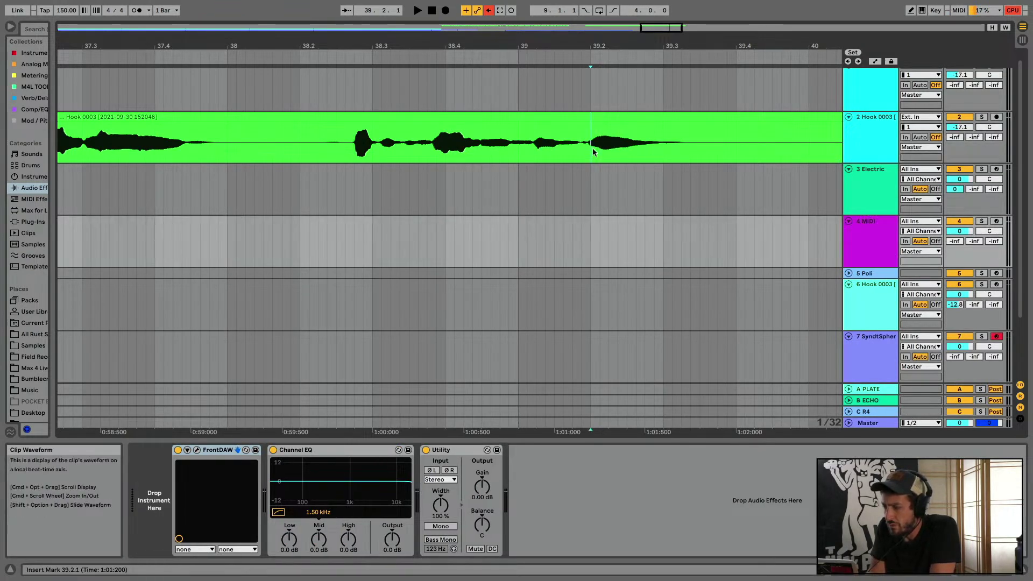
{"action": "left_click_drag", "start_coordinate": [592, 147], "coordinate": [703, 144]}
{"action": "left_click_drag", "start_coordinate": [646, 127], "coordinate": [145, 500]}
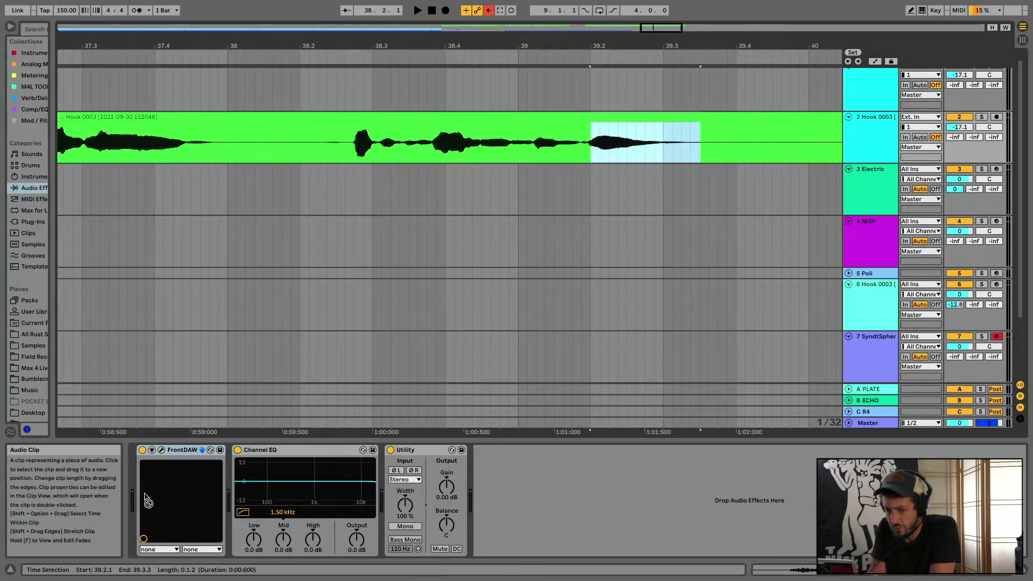
{"action": "left_click_drag", "start_coordinate": [768, 315], "coordinate": [602, 148]}
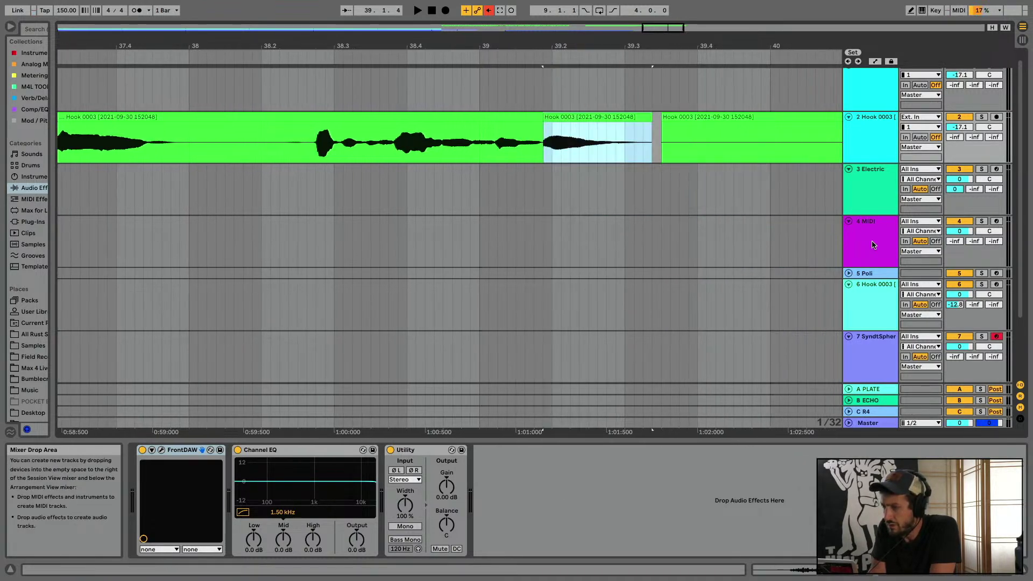
{"action": "left_click", "coordinate": [873, 245]}
{"action": "left_click_drag", "start_coordinate": [559, 117], "coordinate": [153, 489]}
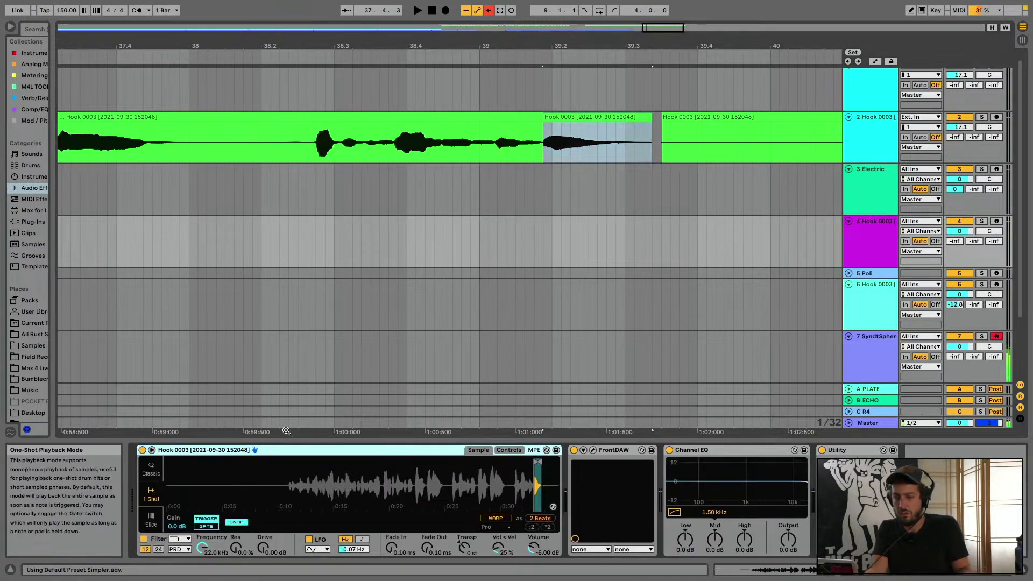
Arm the new sampler track 4 for recording and switch its Simpler to Classic mode
{"action": "left_click", "coordinate": [996, 116]}
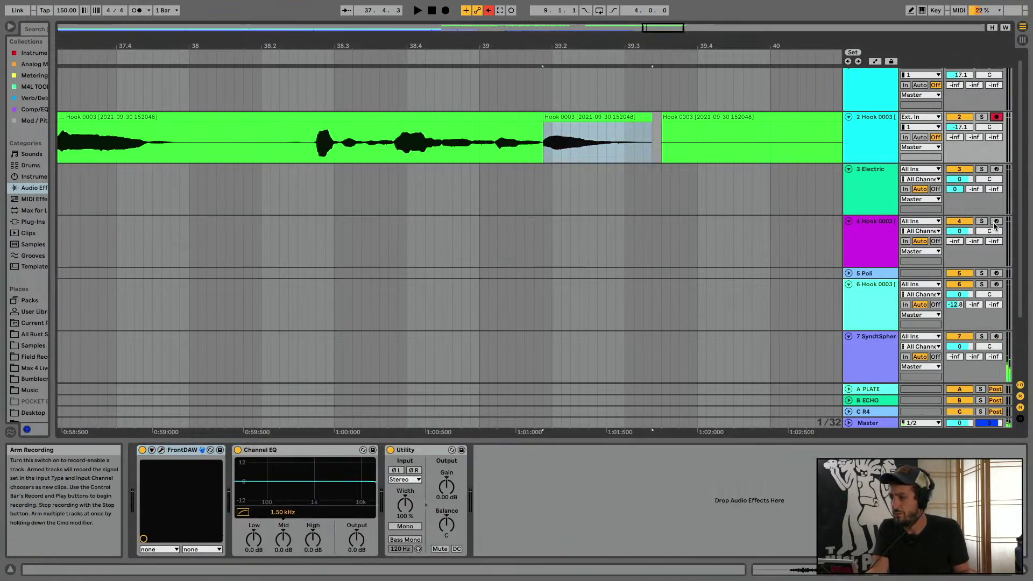
{"action": "left_click", "coordinate": [996, 222]}
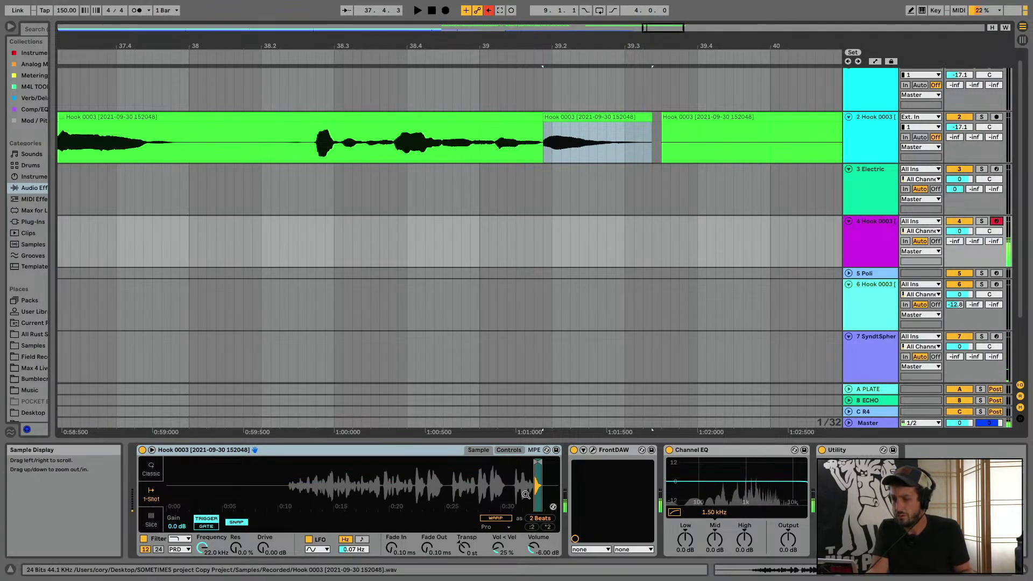
{"action": "left_click", "coordinate": [502, 519]}
{"action": "left_click", "coordinate": [153, 473]}
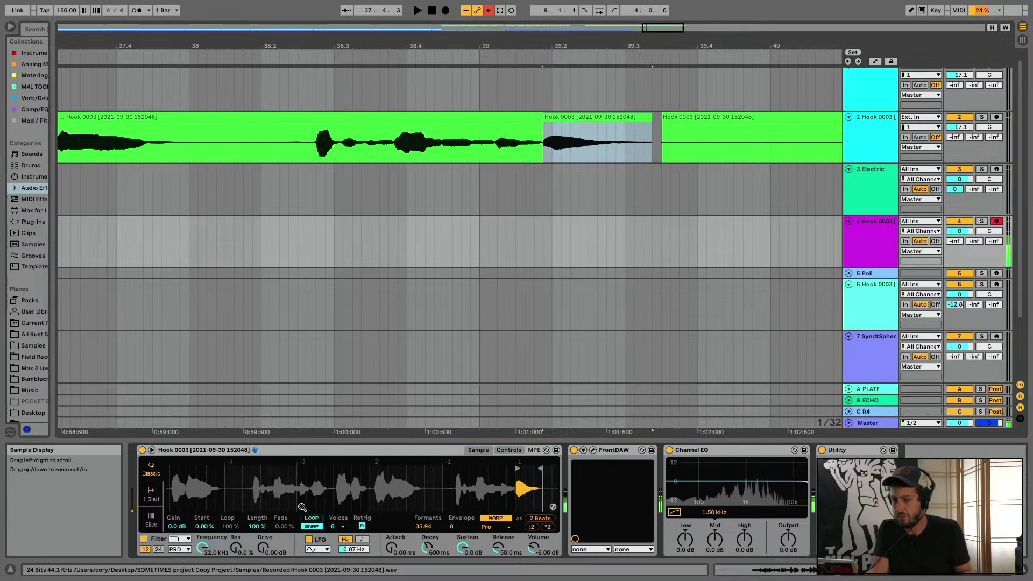
Set the Simpler's sample start to 20.3 %, length to 70.3 % and loop length to 67.2 % with looping on
{"action": "left_click_drag", "start_coordinate": [502, 477], "coordinate": [519, 472]}
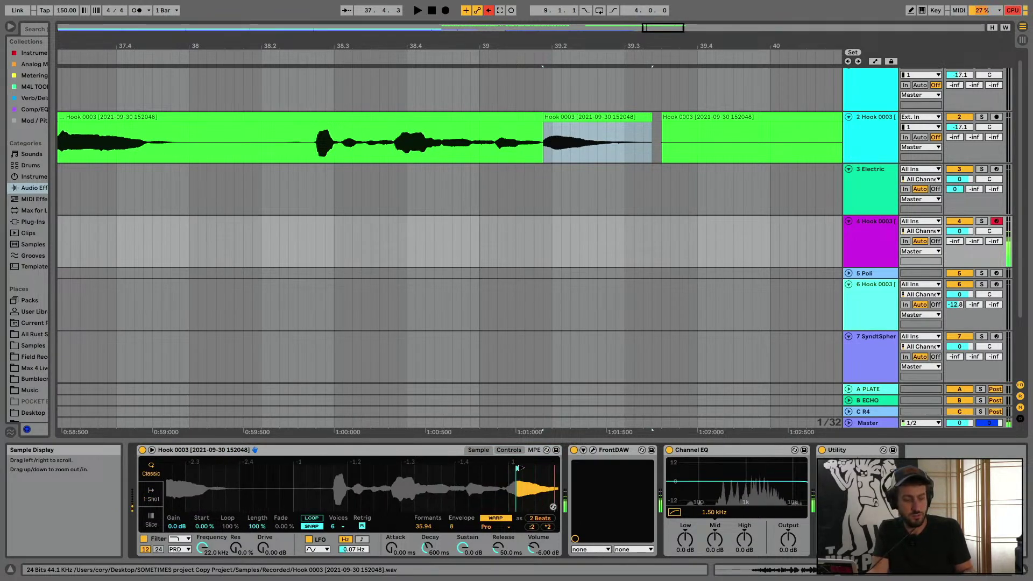
{"action": "left_click_drag", "start_coordinate": [532, 474], "coordinate": [481, 474]}
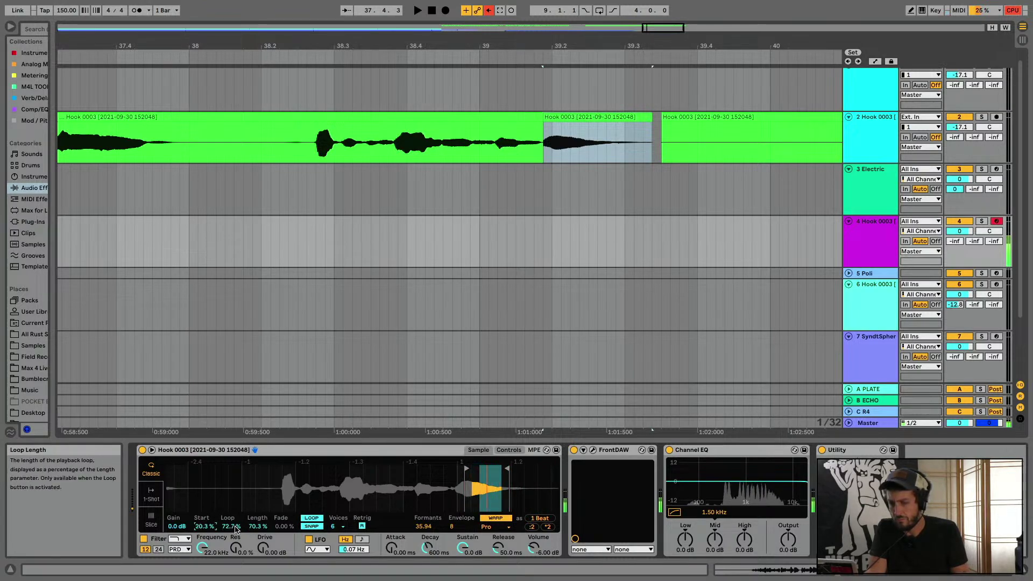
{"action": "left_click_drag", "start_coordinate": [230, 527], "coordinate": [229, 533]}
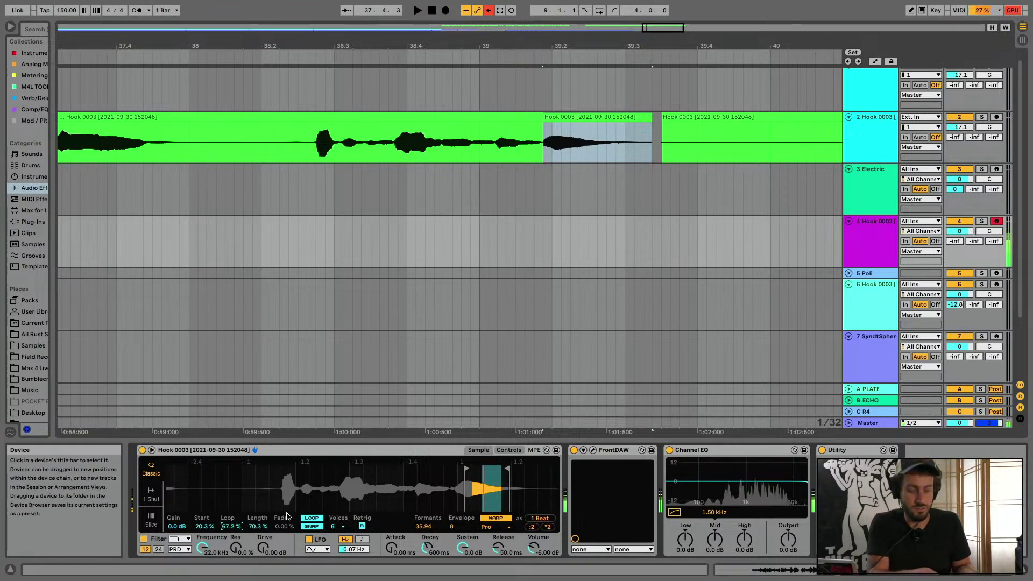
{"action": "key", "text": "space"}
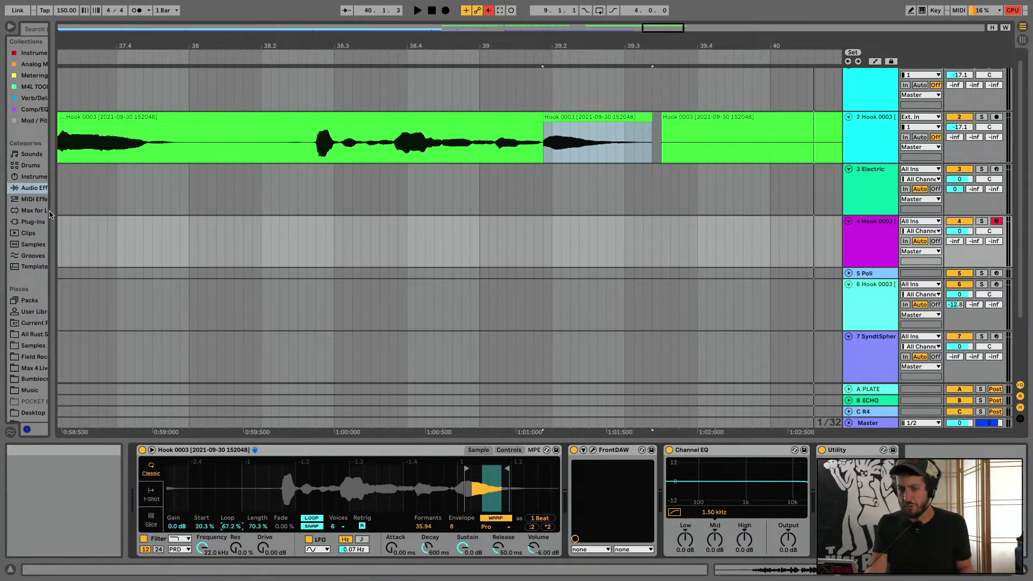
Widen the browser and add the Tuner audio effect to the end of track 4's device chain
{"action": "left_click_drag", "start_coordinate": [54, 209], "coordinate": [174, 198]}
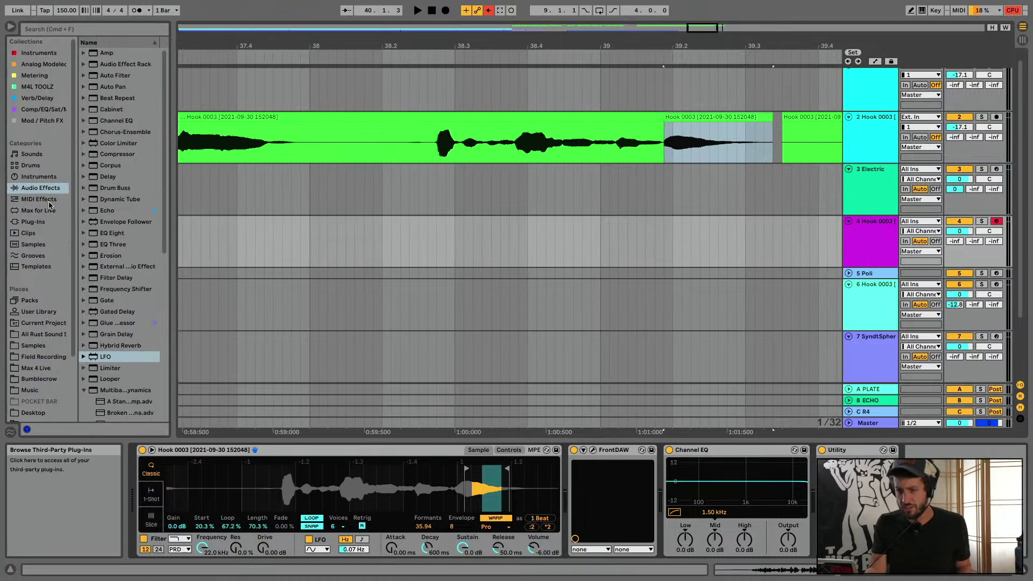
{"action": "scroll", "coordinate": [100, 384], "scroll_direction": "down", "scroll_amount": 10}
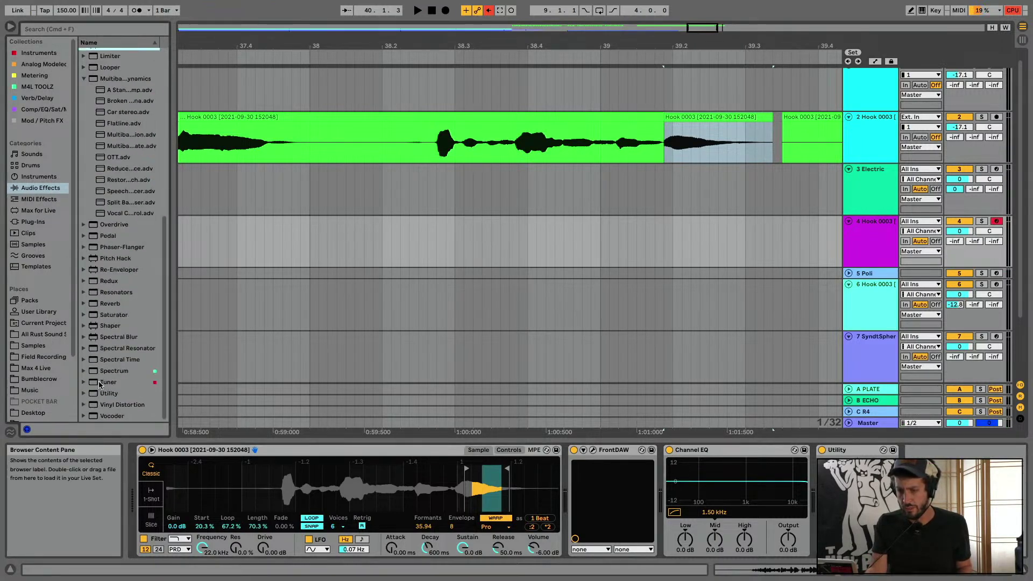
{"action": "double_click", "coordinate": [99, 383]}
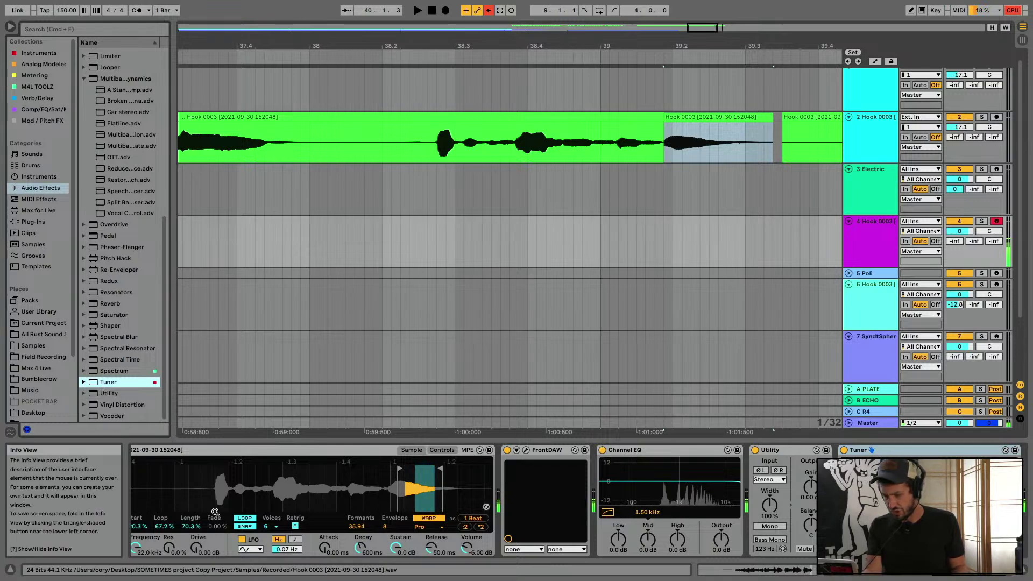
Set the Simpler's transposition to -1 st and detune to -8 ct, and play track 2's vocal slice for comparison
{"action": "left_click", "coordinate": [441, 450]}
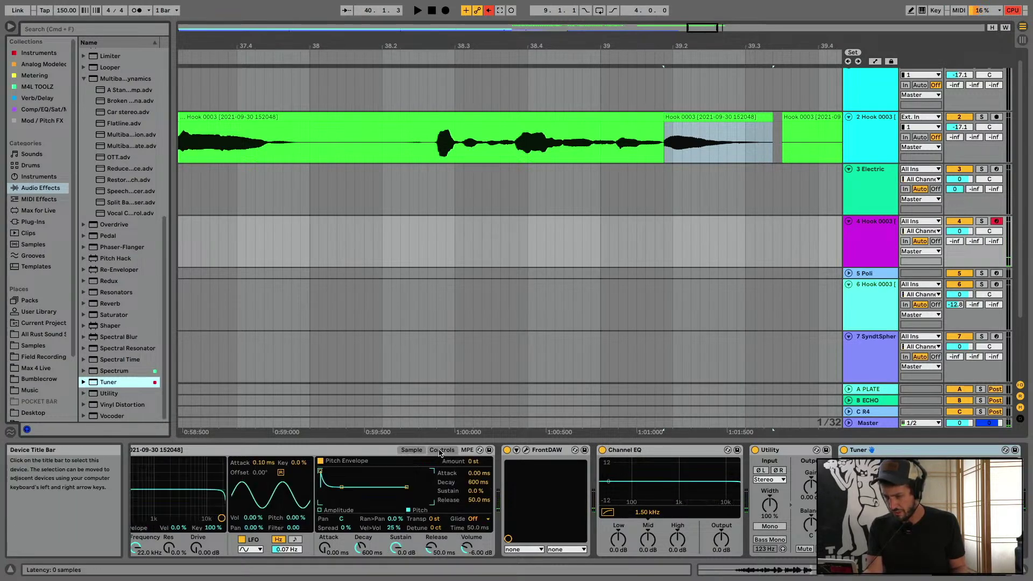
{"action": "left_click", "coordinate": [437, 527]}
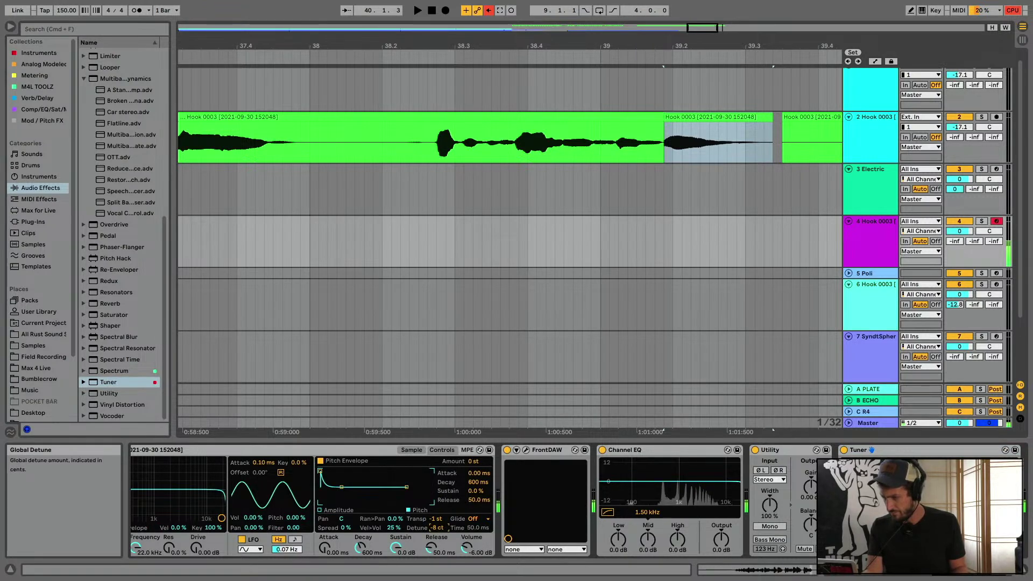
{"action": "key", "text": "space"}
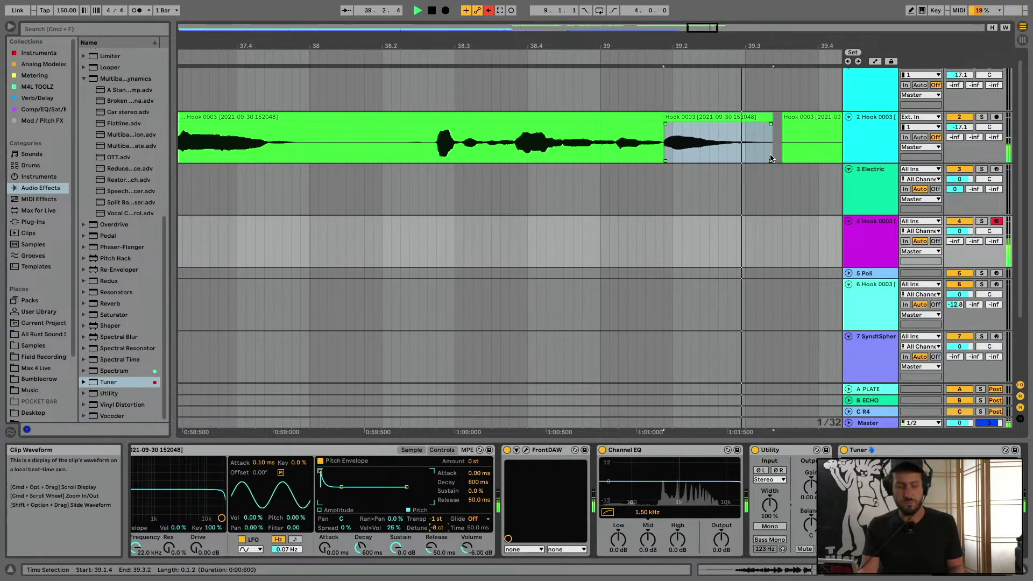
{"action": "key", "text": "space"}
{"action": "key", "text": "space"}
{"action": "key", "text": "space"}
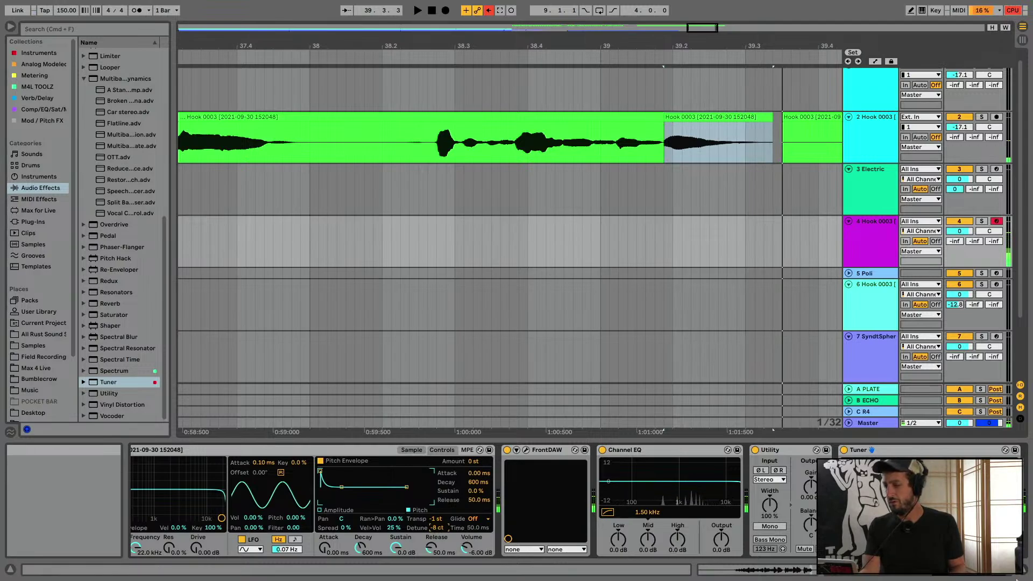
Hide the device view, show the whole arrangement, and audition it with the sampler track from 24.1.1 and from 29.1.1
{"action": "key", "text": "super+alt+l"}
{"action": "double_click", "coordinate": [605, 26]}
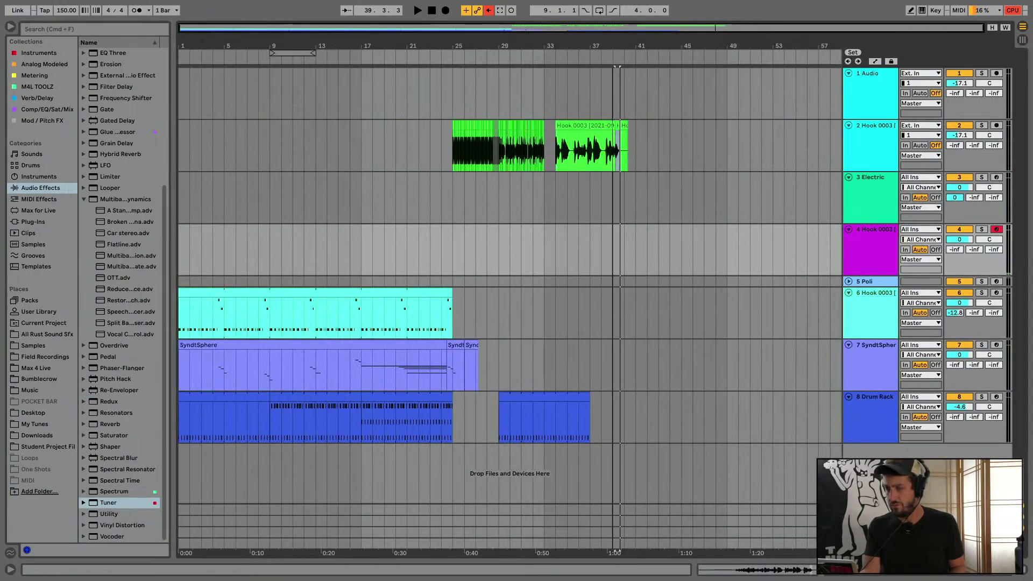
{"action": "left_click", "coordinate": [442, 265]}
{"action": "key", "text": "space"}
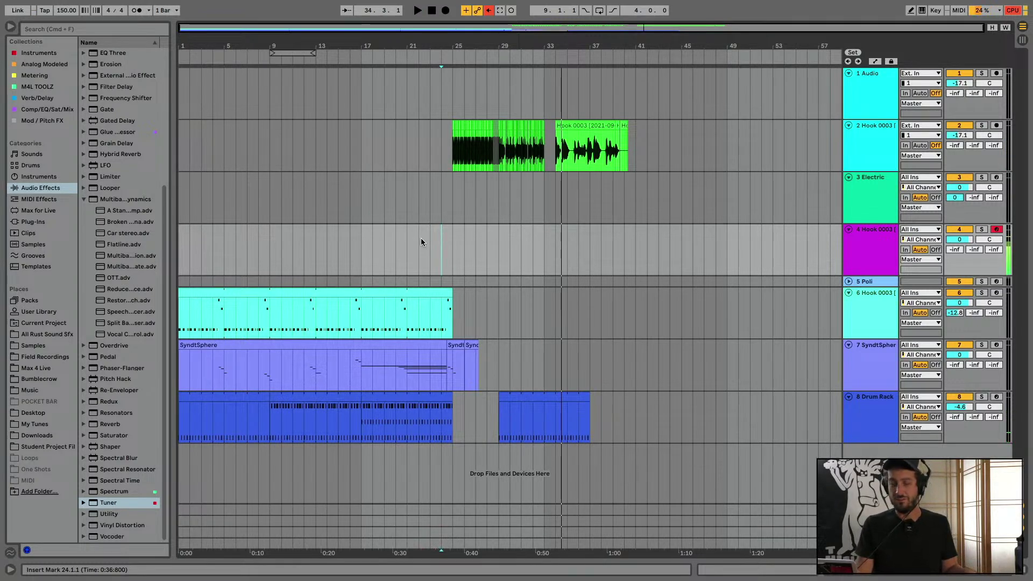
{"action": "key", "text": "space"}
{"action": "left_click", "coordinate": [503, 240]}
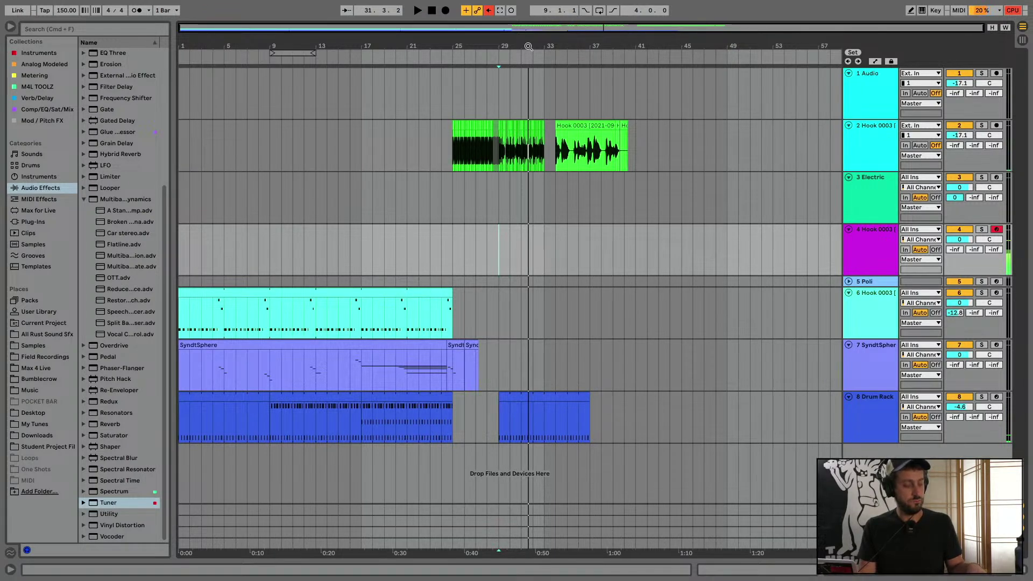
{"action": "key", "text": "space"}
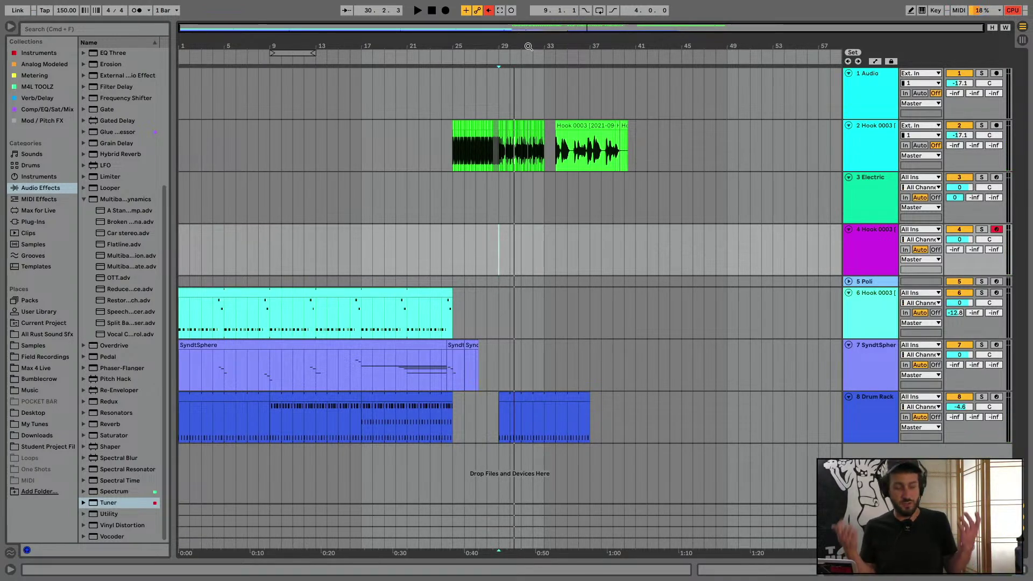
{"action": "key", "text": "space"}
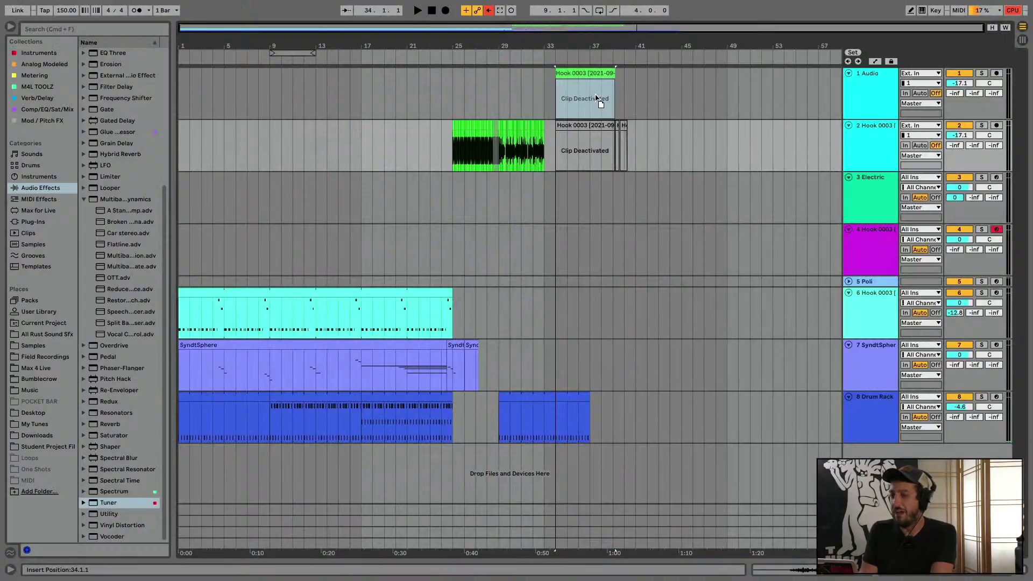
Delete the leftover deactivated clips on track 2 from 38.1.1 onward
{"action": "left_click_drag", "start_coordinate": [633, 137], "coordinate": [598, 138]}
{"action": "key", "text": "Delete"}
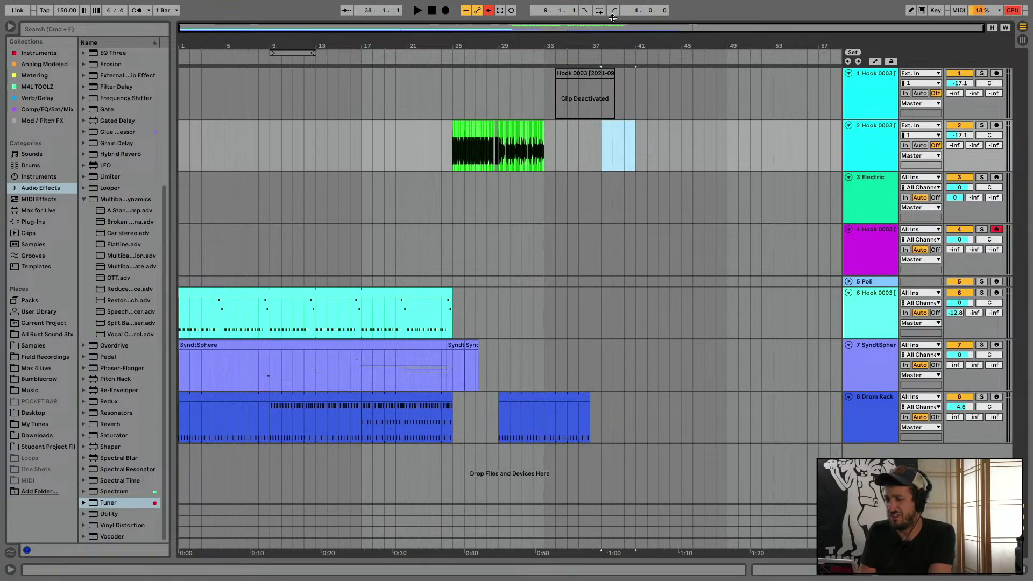
Audition the arrangement from 29.1.1 and reactivate the deactivated Hook clip at 34.1.1 on track 1
{"action": "left_click_drag", "start_coordinate": [530, 38], "coordinate": [408, 153]}
{"action": "left_click", "coordinate": [408, 152]}
{"action": "key", "text": "space"}
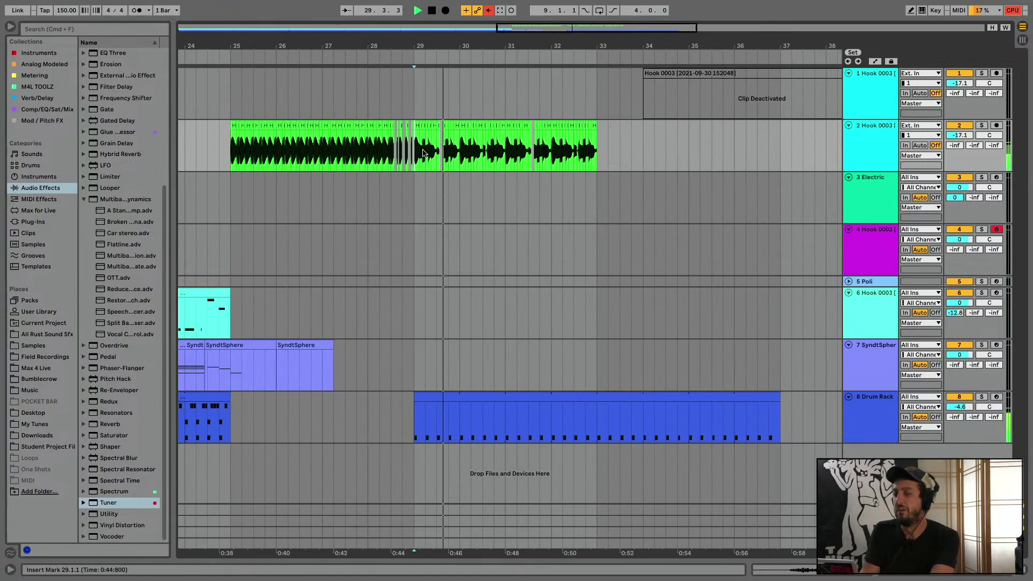
{"action": "left_click", "coordinate": [672, 73]}
{"action": "key", "text": "0"}
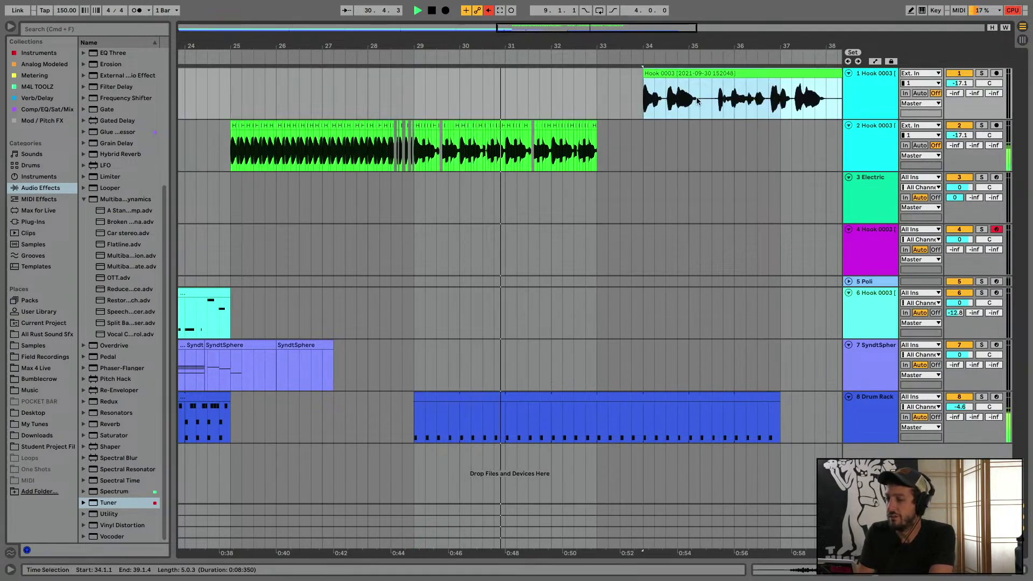
Audition the end of track 2's vocal chops, restarting playback from 31.4.1
{"action": "left_click_drag", "start_coordinate": [693, 57], "coordinate": [540, 105]}
{"action": "key", "text": "space"}
{"action": "scroll", "coordinate": [540, 105], "scroll_direction": "left", "scroll_amount": 8}
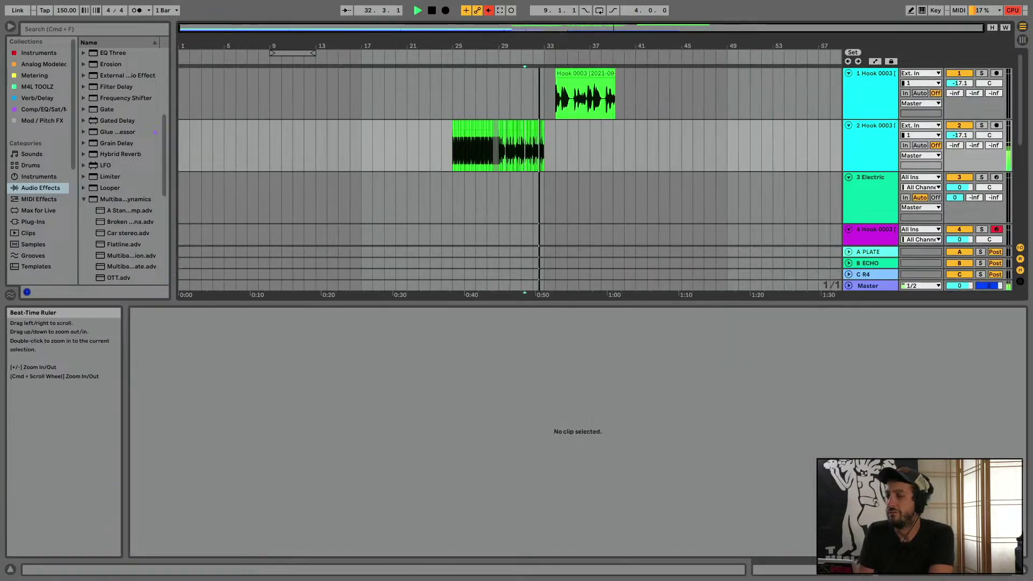
{"action": "scroll", "coordinate": [546, 126], "scroll_direction": "up", "scroll_amount": 5}
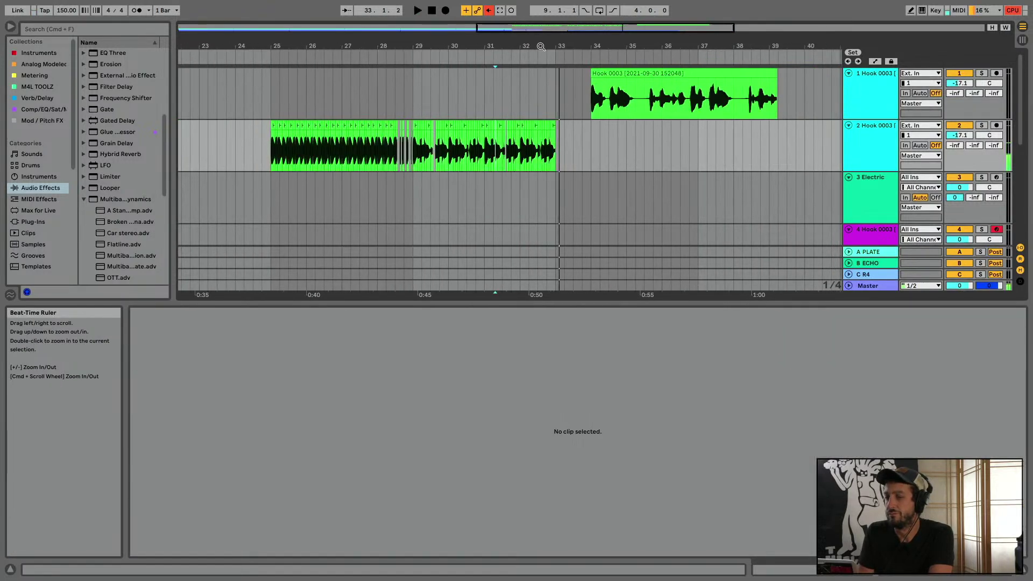
{"action": "left_click", "coordinate": [546, 126]}
{"action": "left_click", "coordinate": [510, 159]}
{"action": "key", "text": "space"}
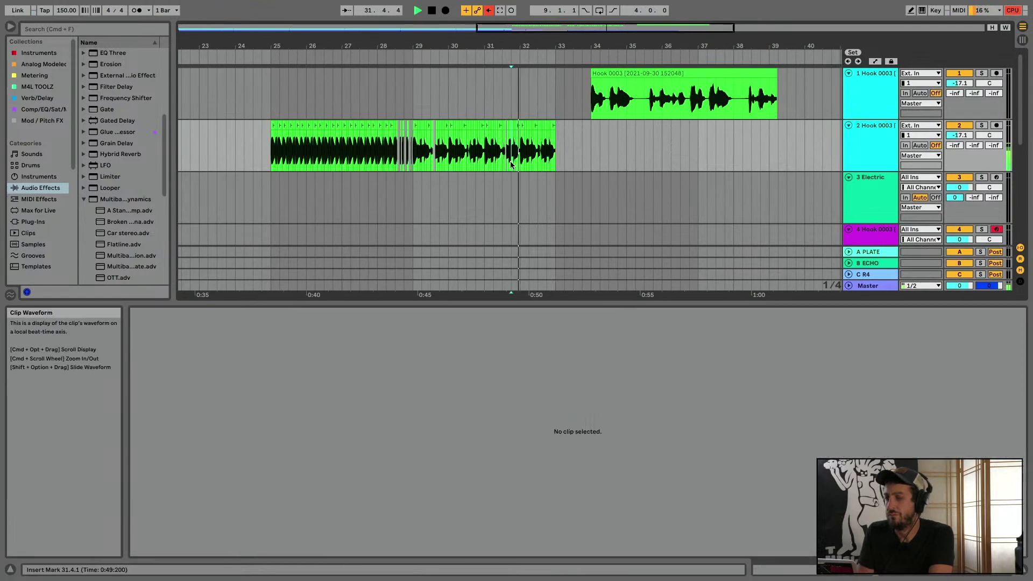
Inspect individual vocal slices on track 2 between bars 29 and 33 while replaying the section from 29.1.1
{"action": "left_click", "coordinate": [480, 145]}
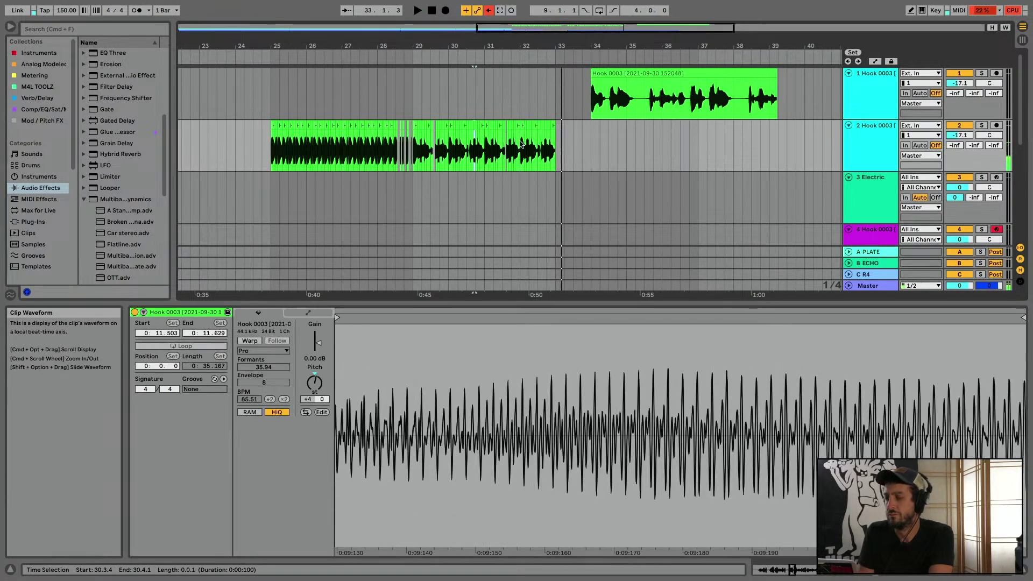
{"action": "key", "text": "space"}
{"action": "left_click", "coordinate": [447, 159]}
{"action": "left_click", "coordinate": [440, 125]}
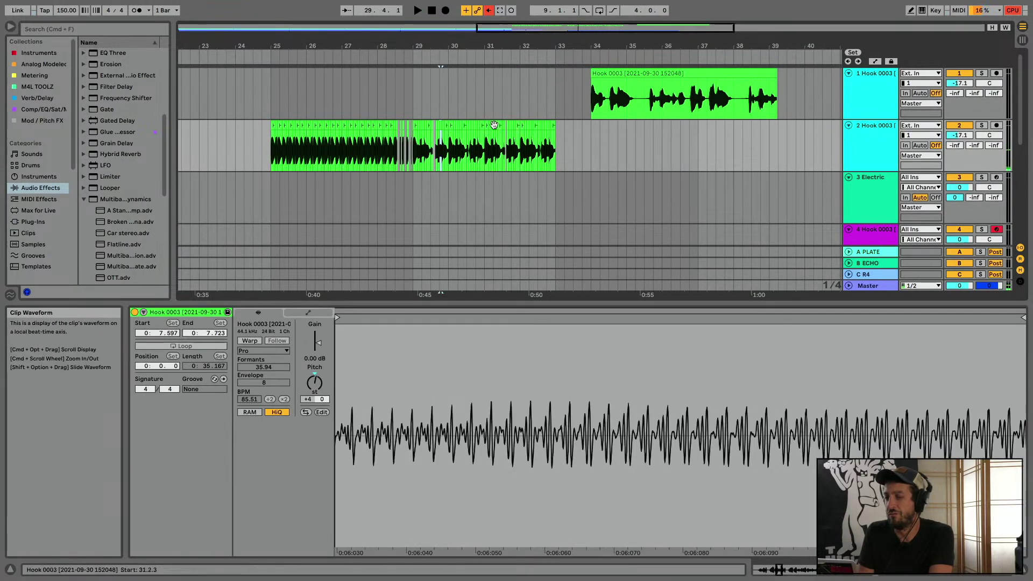
{"action": "left_click", "coordinate": [471, 124]}
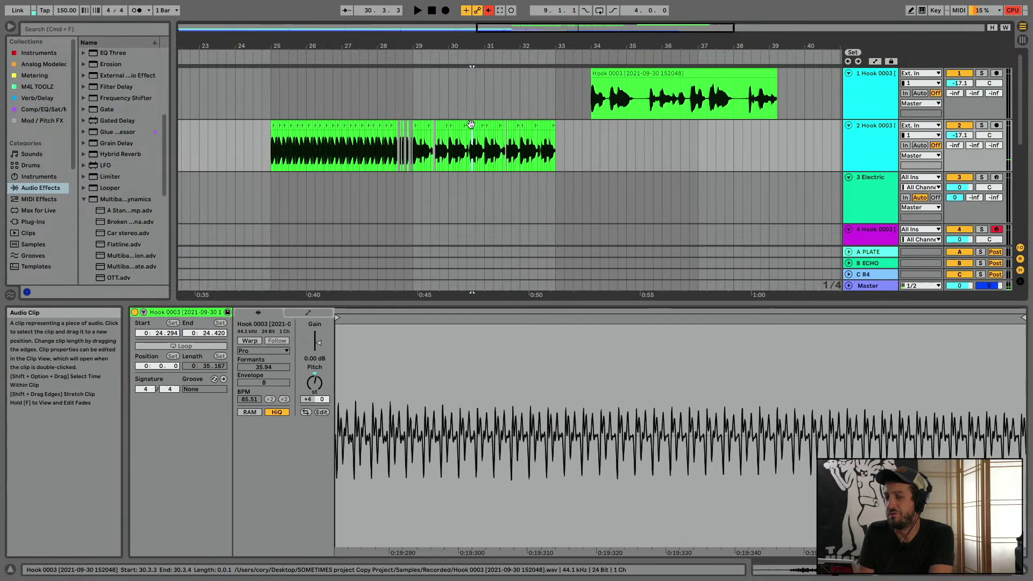
{"action": "left_click", "coordinate": [414, 125]}
{"action": "key", "text": "space"}
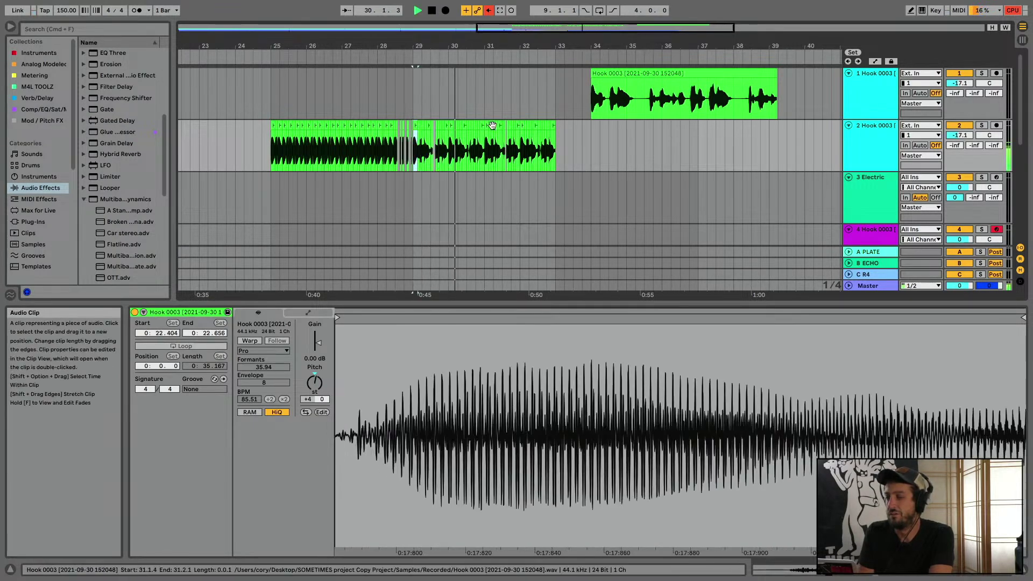
{"action": "left_click", "coordinate": [521, 125]}
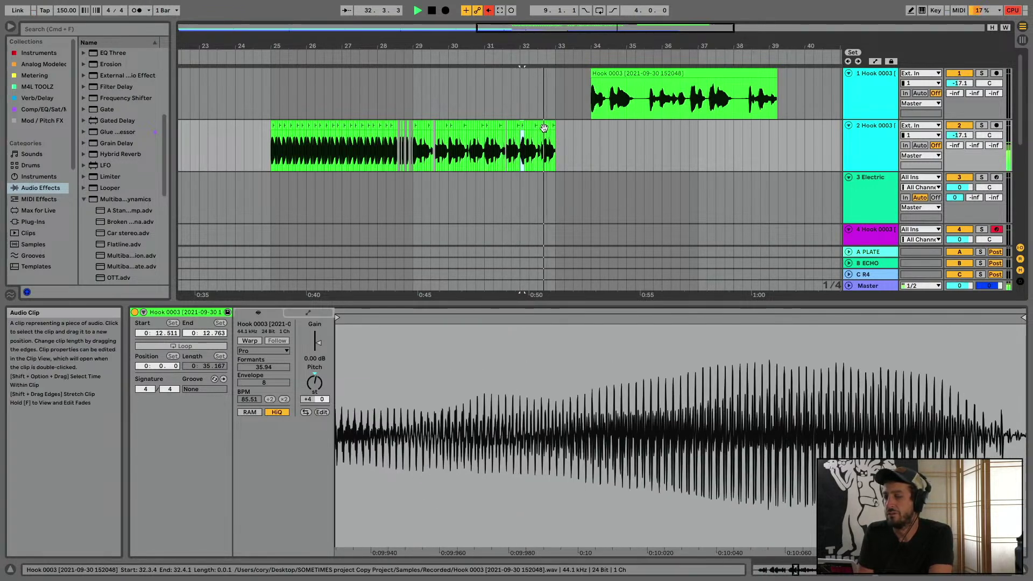
{"action": "left_click", "coordinate": [564, 130]}
{"action": "key", "text": "space"}
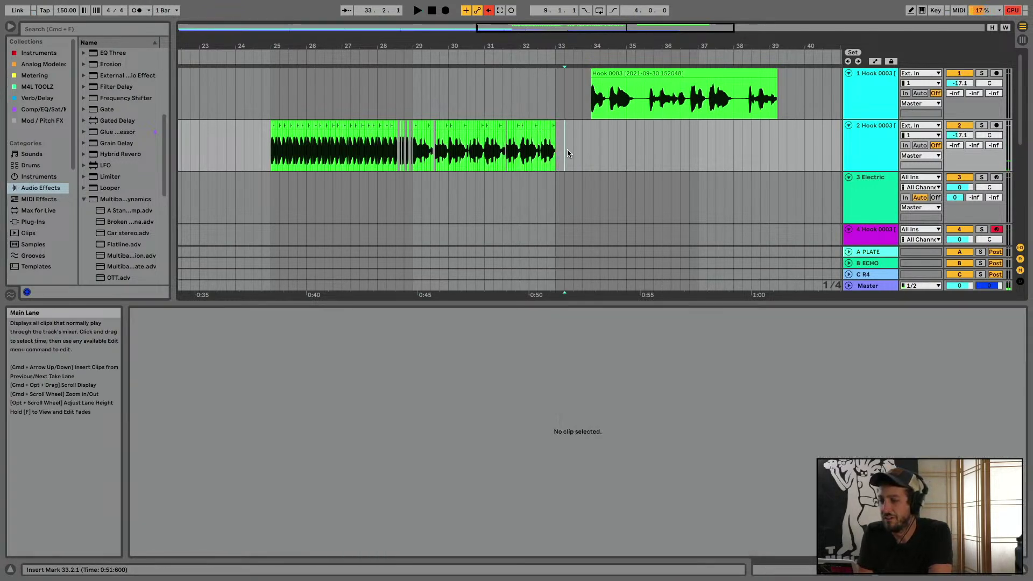
Duplicate track 2's vocal chops from bars 29–33 to 33.1.1 and move track 1's Hook clip to start at 37.1.1
{"action": "left_click_drag", "start_coordinate": [412, 145], "coordinate": [698, 153]}
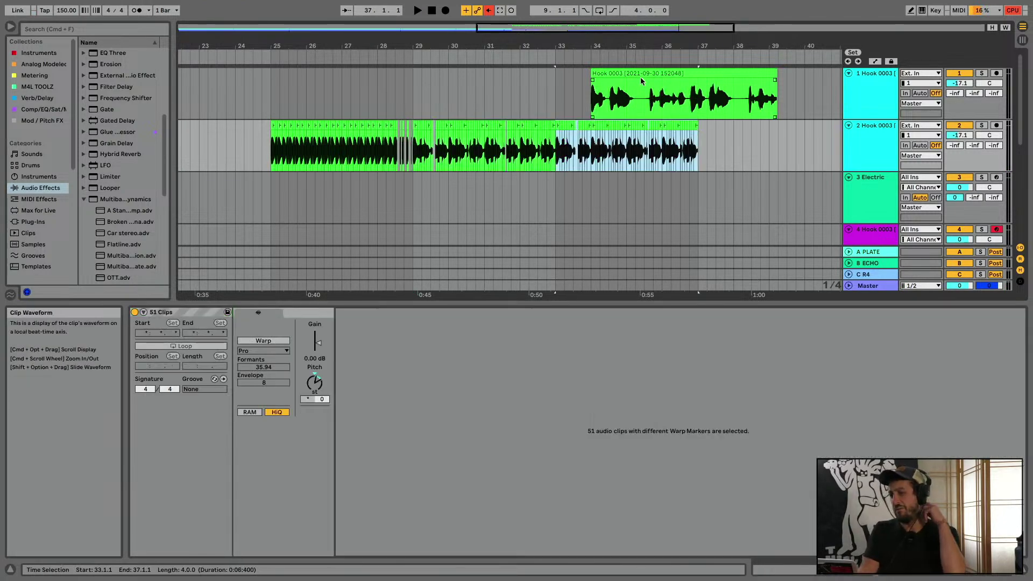
{"action": "left_click", "coordinate": [640, 76]}
{"action": "left_click_drag", "start_coordinate": [797, 82], "coordinate": [749, 84]}
Audition the duplicated vocal section from bar 33 and examine the vocal slices on tracks 1 and 2 around bar 37
{"action": "left_click_drag", "start_coordinate": [695, 46], "coordinate": [696, 33]}
{"action": "left_click", "coordinate": [606, 146]}
{"action": "key", "text": "space"}
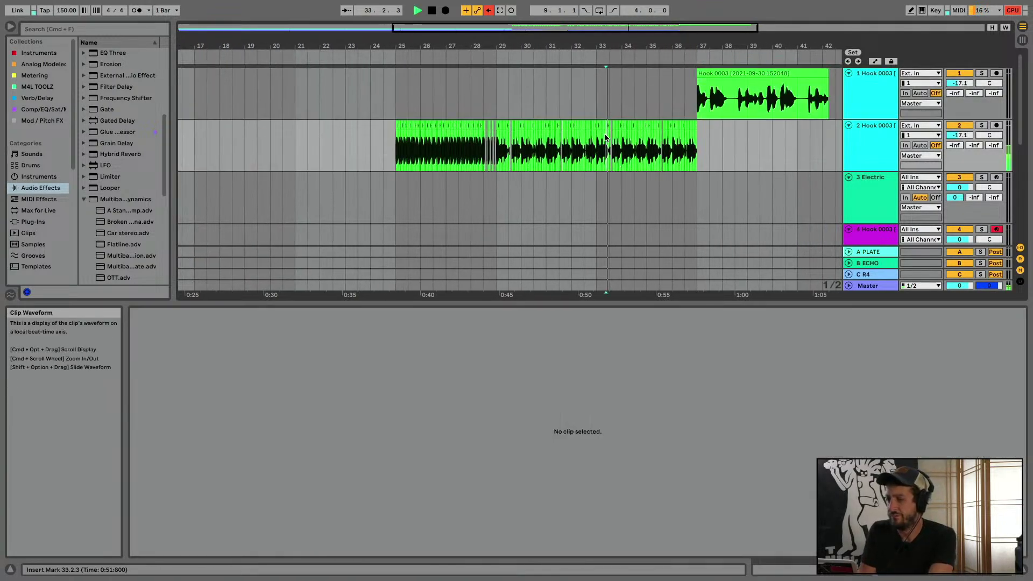
{"action": "mouse_move", "coordinate": [630, 47]}
{"action": "left_mouse_down"}
{"action": "mouse_move", "coordinate": [613, 67]}
{"action": "mouse_move", "coordinate": [531, 57]}
{"action": "mouse_move", "coordinate": [547, 76]}
{"action": "left_mouse_up"}
{"action": "left_click", "coordinate": [500, 144]}
{"action": "key", "text": "space"}
{"action": "key", "text": "space"}
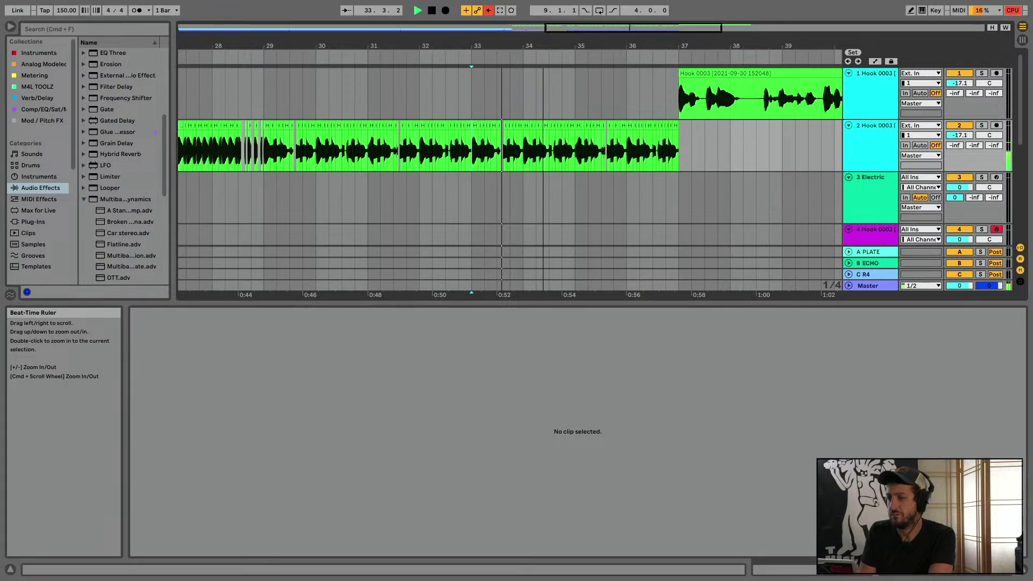
{"action": "left_click_drag", "start_coordinate": [649, 45], "coordinate": [473, 32]}
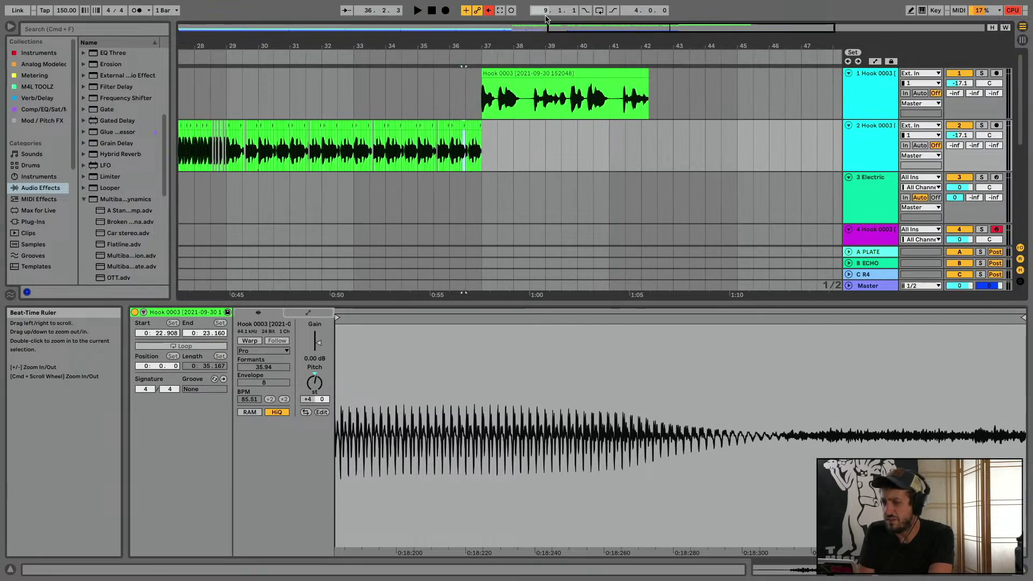
{"action": "left_click_drag", "start_coordinate": [571, 45], "coordinate": [547, 98]}
{"action": "left_click_drag", "start_coordinate": [547, 45], "coordinate": [585, 10]}
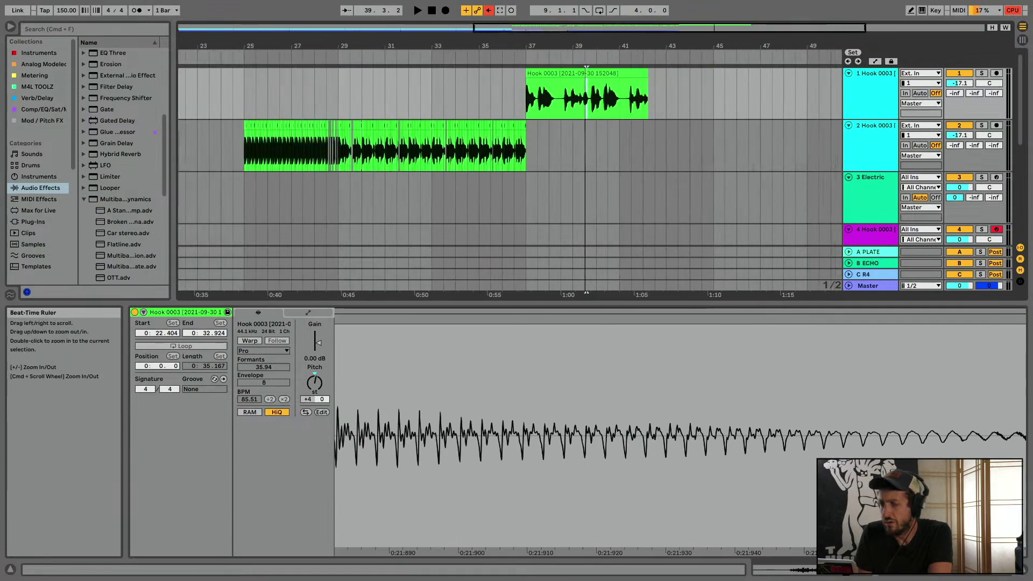
{"action": "mouse_move", "coordinate": [585, 46]}
{"action": "left_mouse_down"}
{"action": "mouse_move", "coordinate": [599, 46]}
{"action": "mouse_move", "coordinate": [493, 81]}
{"action": "mouse_move", "coordinate": [467, 60]}
{"action": "left_mouse_up"}
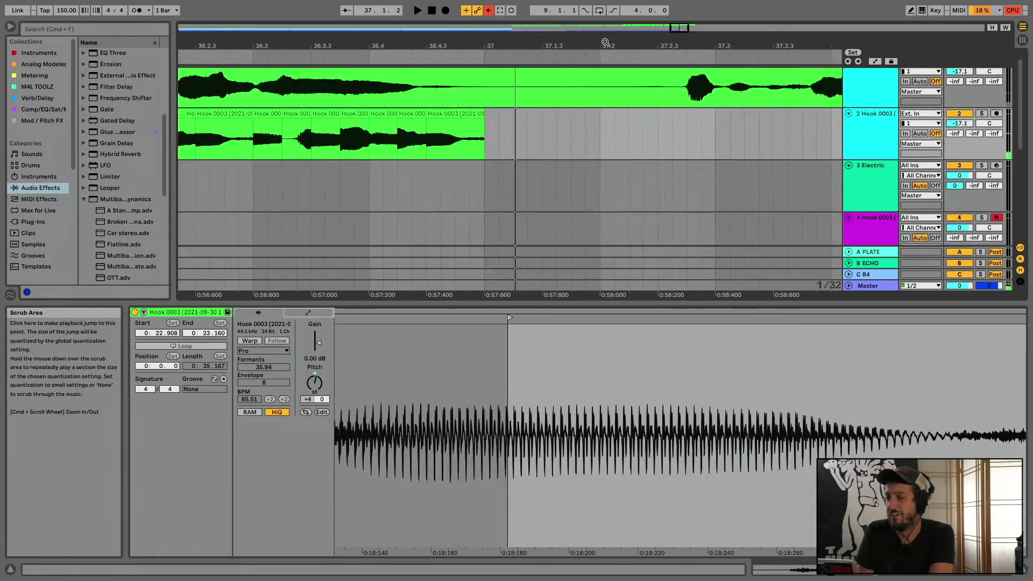
{"action": "left_click_drag", "start_coordinate": [604, 43], "coordinate": [603, 10]}
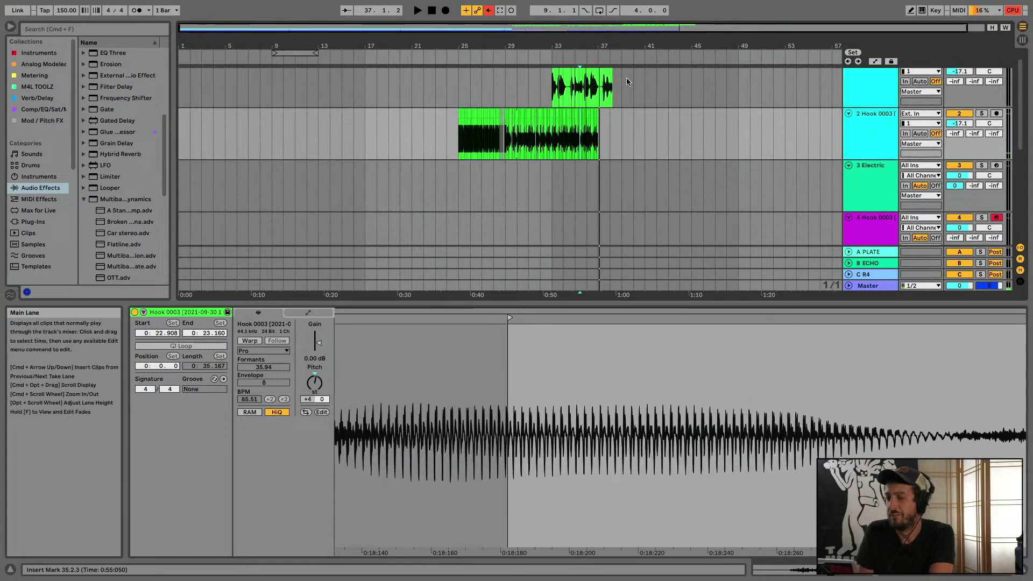
Hide the clip view and delete the deactivated track 1 with its leftover Hook clips
{"action": "left_click", "coordinate": [1025, 566]}
{"action": "left_click", "coordinate": [870, 532]}
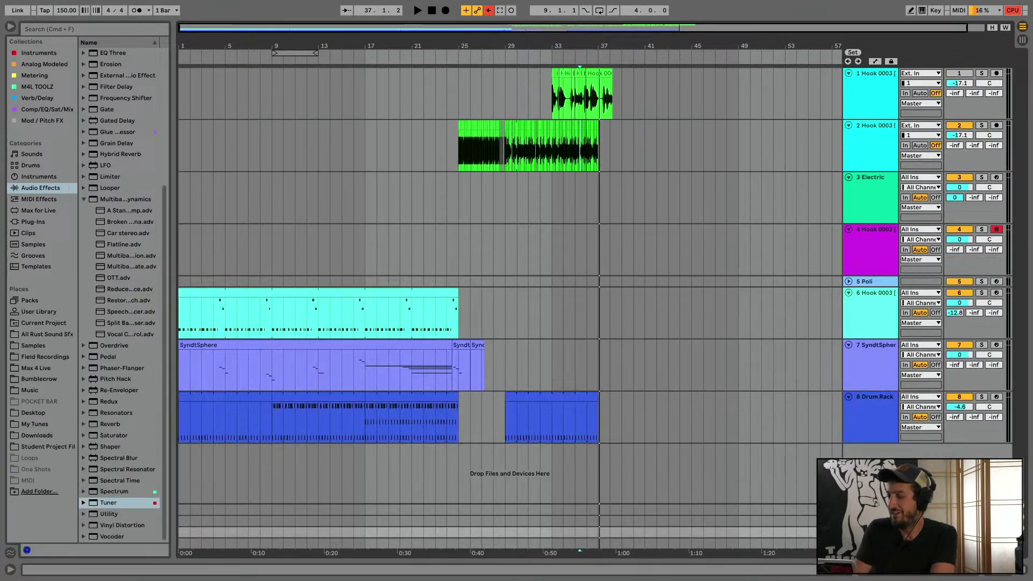
{"action": "key", "text": "Delete"}
{"action": "left_click_drag", "start_coordinate": [635, 78], "coordinate": [527, 97]}
{"action": "left_click", "coordinate": [832, 105]}
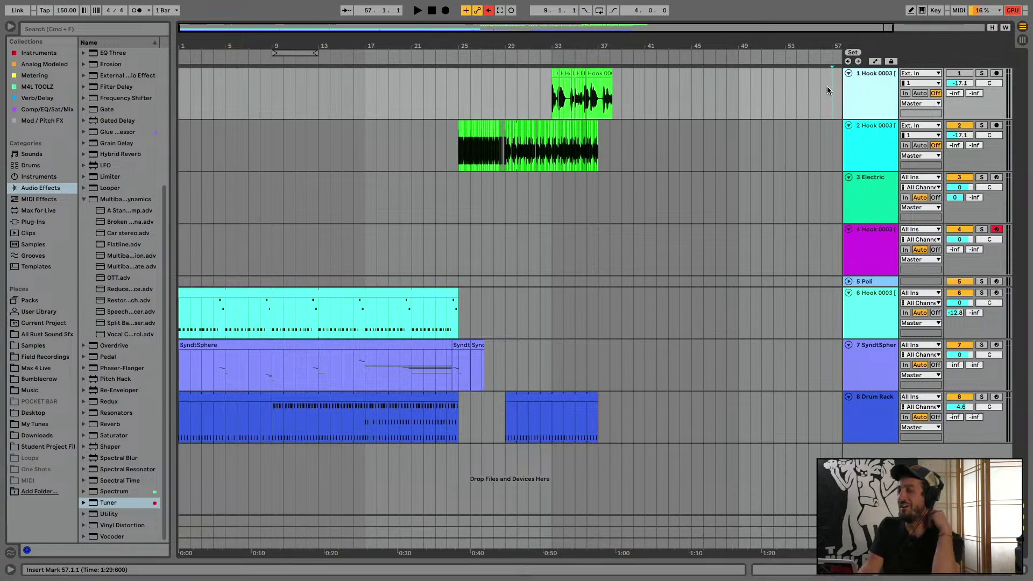
{"action": "left_click", "coordinate": [861, 131]}
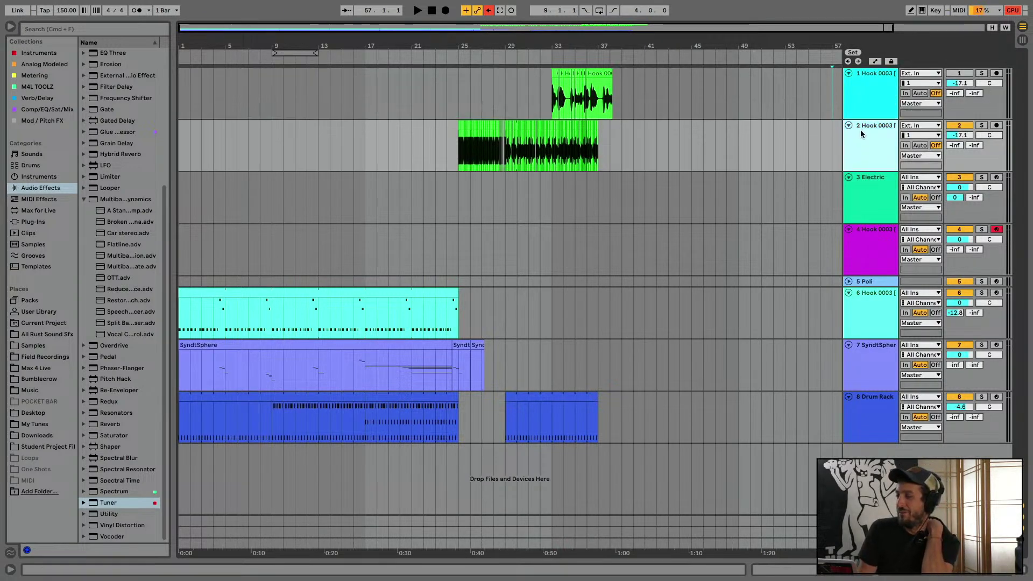
{"action": "left_click", "coordinate": [863, 99]}
{"action": "key", "text": "Delete"}
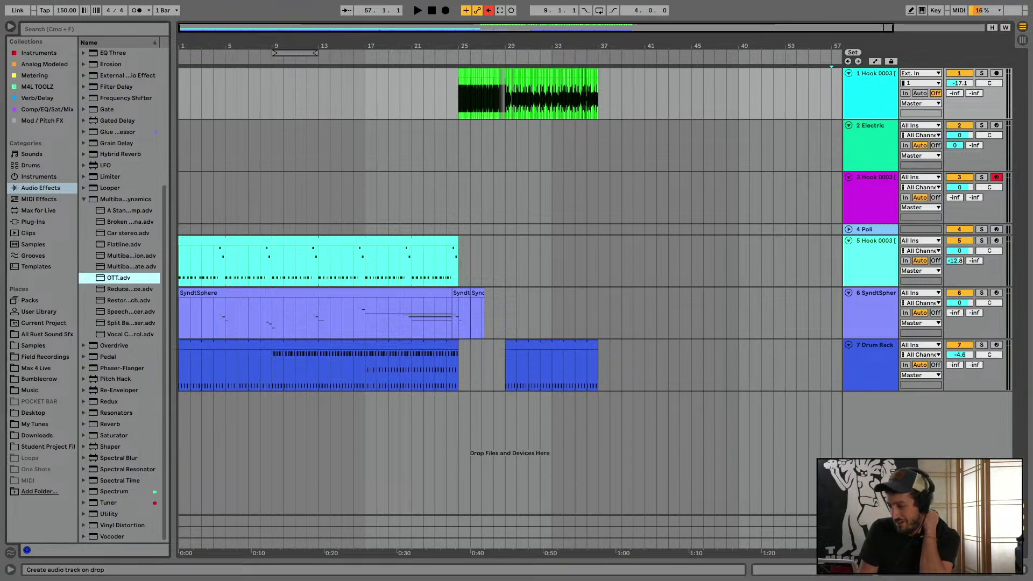
Add the OTT preset to the Master track and audition the arrangement from 29.1.1 and from 16.1.1
{"action": "key", "text": "super+alt+l"}
{"action": "key", "text": "space"}
{"action": "left_click", "coordinate": [502, 221]}
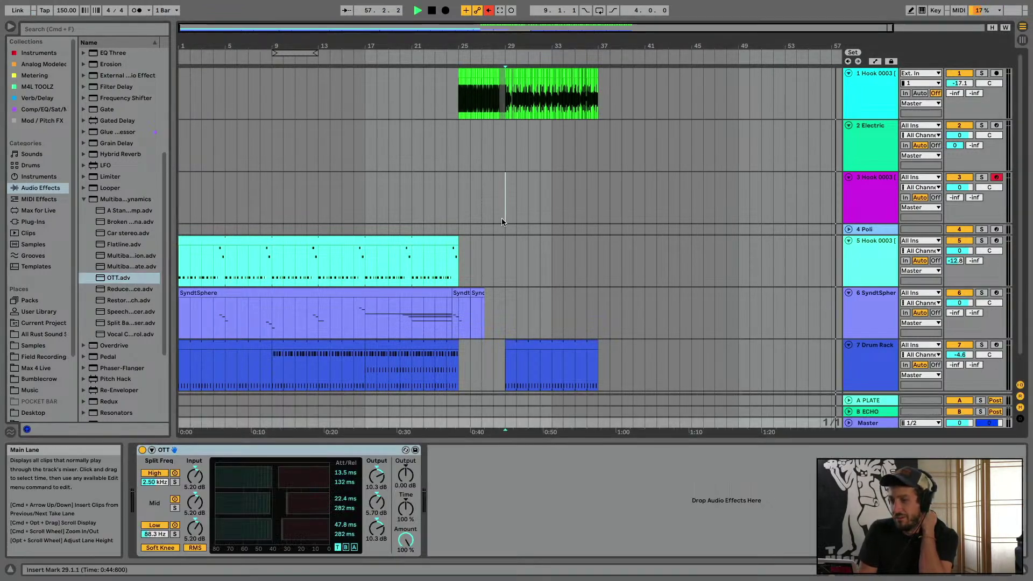
{"action": "key", "text": "space"}
{"action": "key", "text": "space"}
{"action": "left_click", "coordinate": [357, 199]}
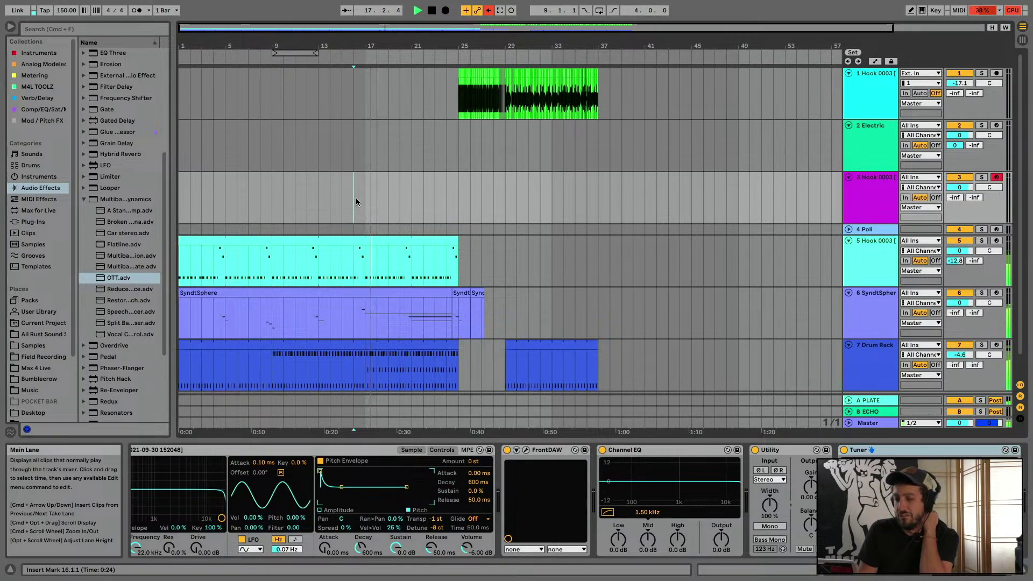
Add Redux to the Master track with rate 4.42 kHz, 6 bits, jitter 23 %, shape 100 % and DC Shift on
{"action": "left_click", "coordinate": [930, 415]}
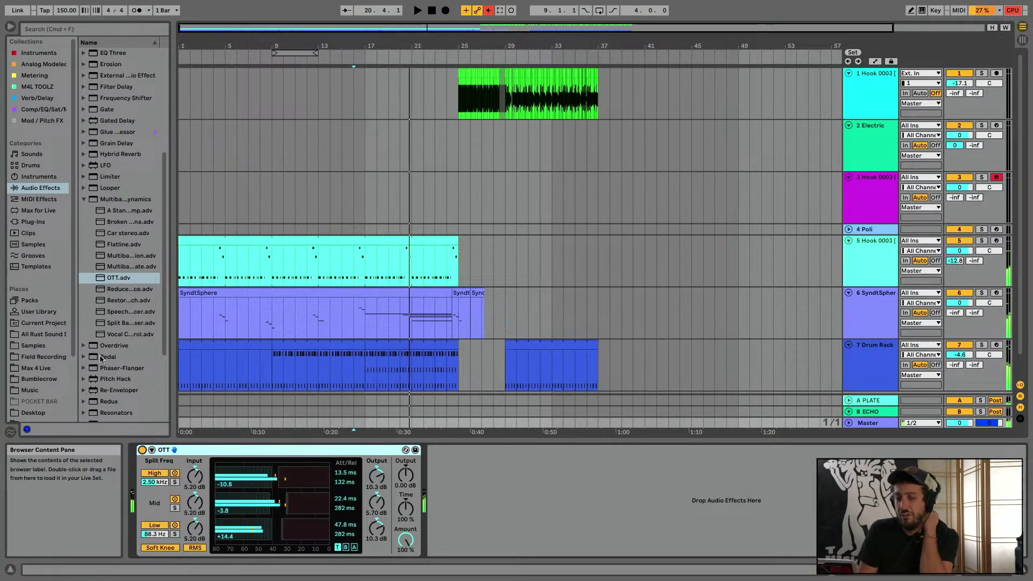
{"action": "scroll", "coordinate": [101, 359], "scroll_direction": "down", "scroll_amount": 5}
{"action": "double_click", "coordinate": [108, 281]}
{"action": "key", "text": "space"}
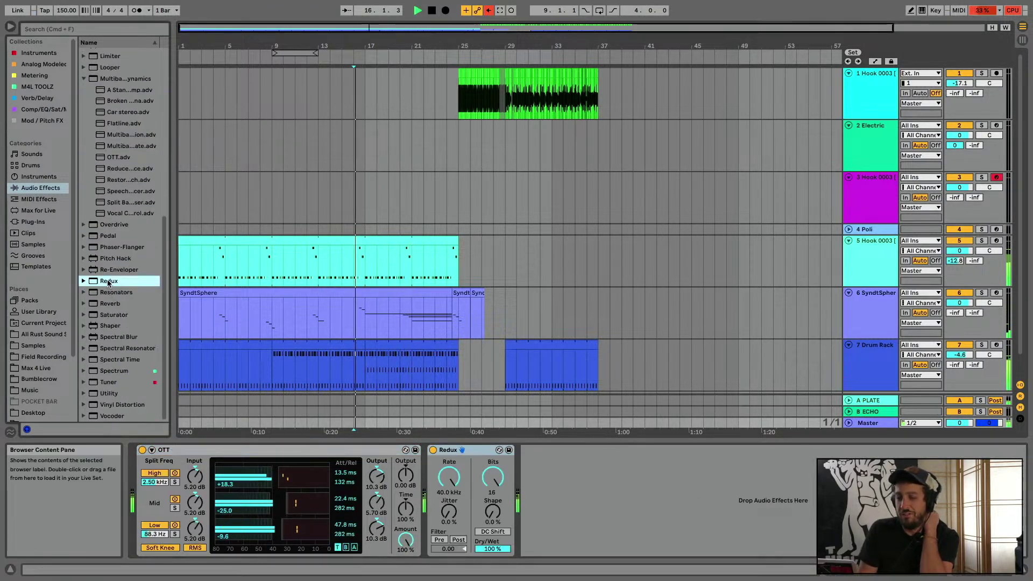
{"action": "left_click_drag", "start_coordinate": [449, 477], "coordinate": [449, 530]}
{"action": "left_click", "coordinate": [491, 531]}
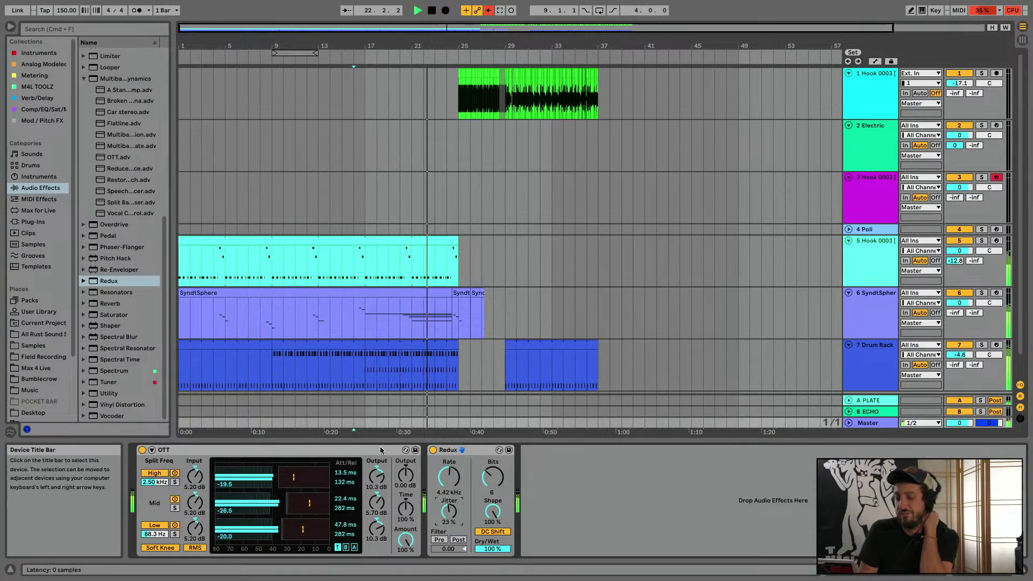
Move OTT after Redux on the Master track and delete OTT from the chain
{"action": "left_click_drag", "start_coordinate": [161, 450], "coordinate": [658, 493]}
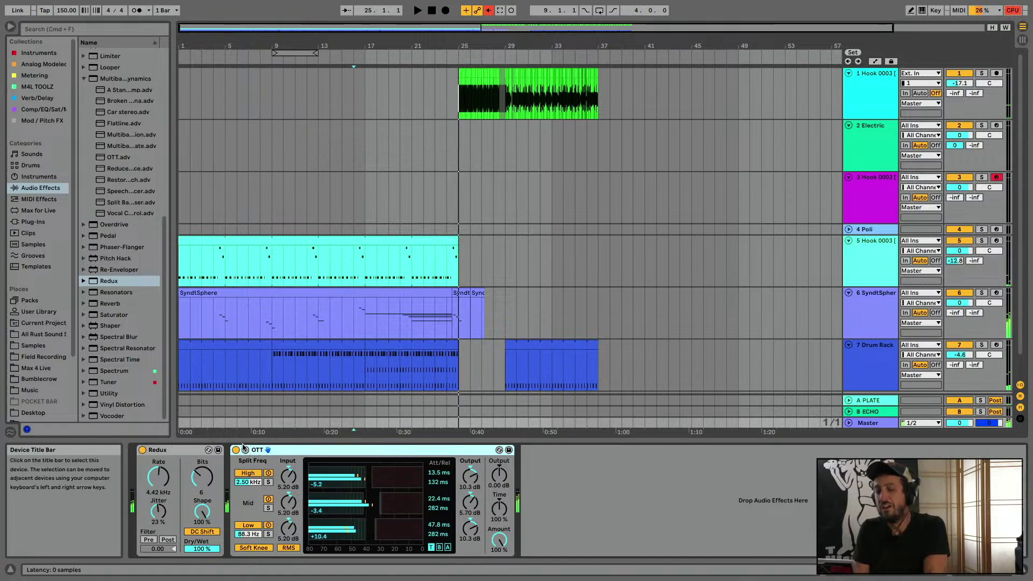
{"action": "key", "text": "Delete"}
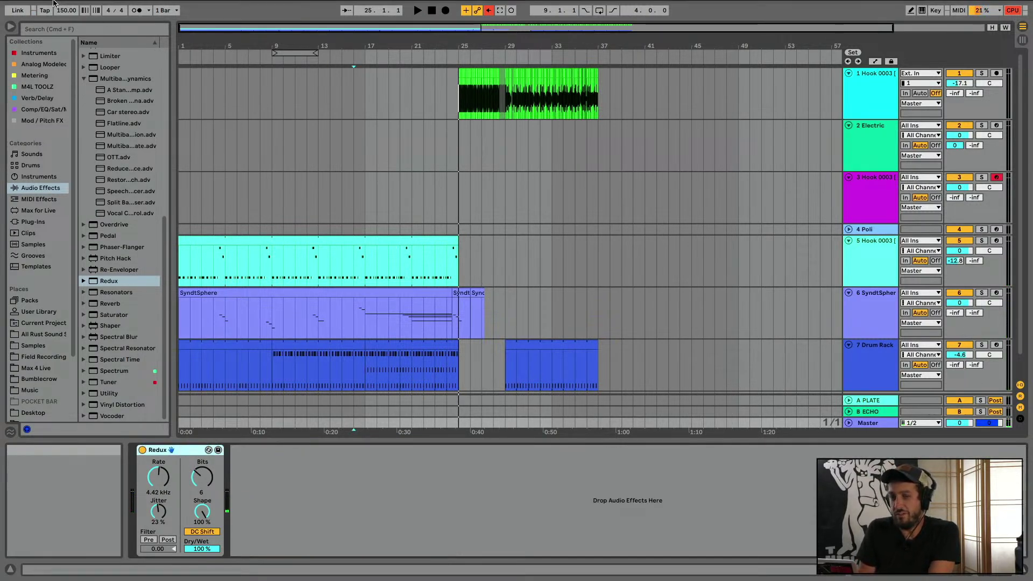
Set the project tempo to 999 BPM and play the arrangement from 1.1.1
{"action": "left_click_drag", "start_coordinate": [66, 10], "coordinate": [66, 0]}
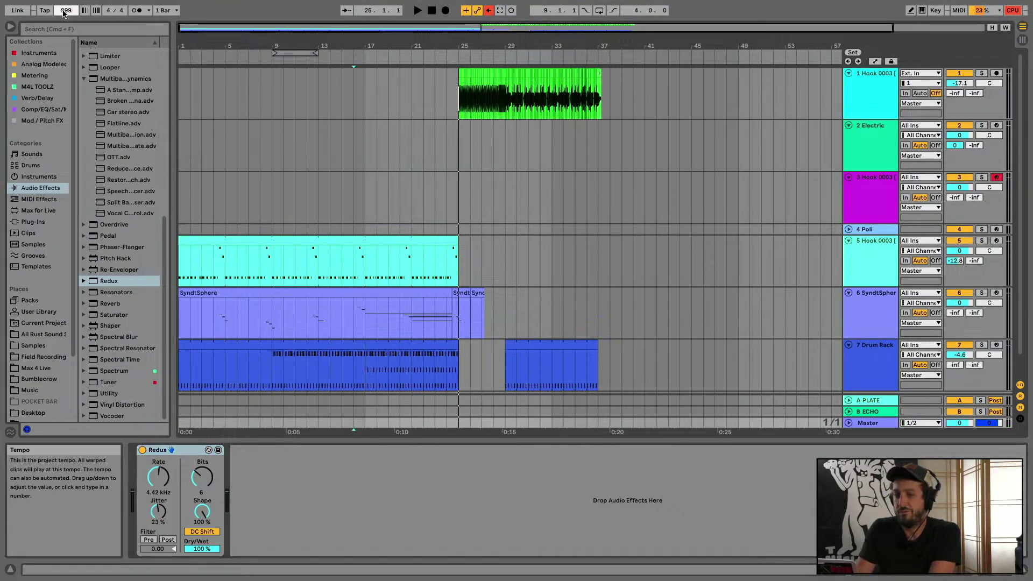
{"action": "type", "text": "999"}
{"action": "key", "text": "Return"}
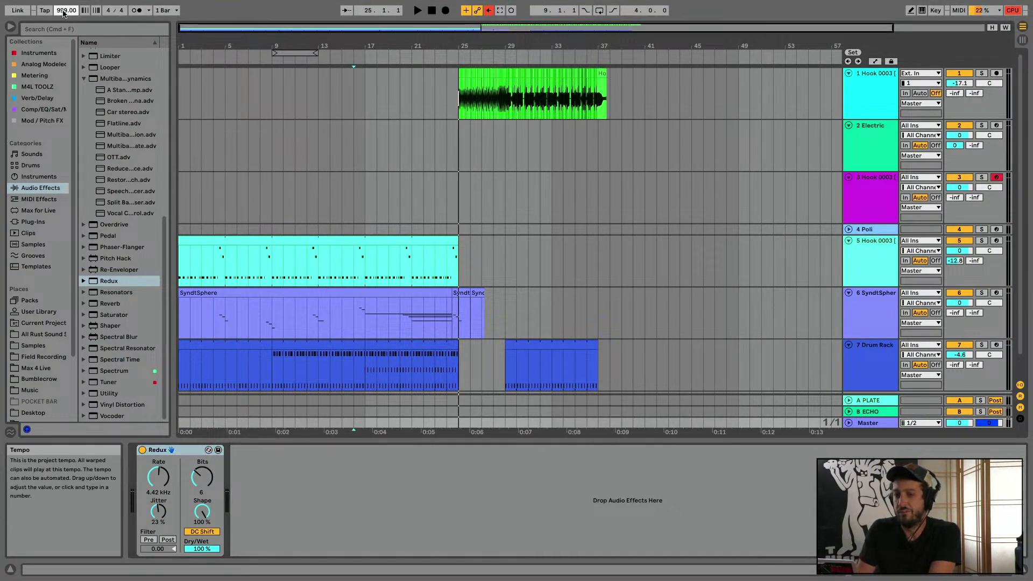
{"action": "left_click", "coordinate": [434, 14]}
{"action": "key", "text": "space"}
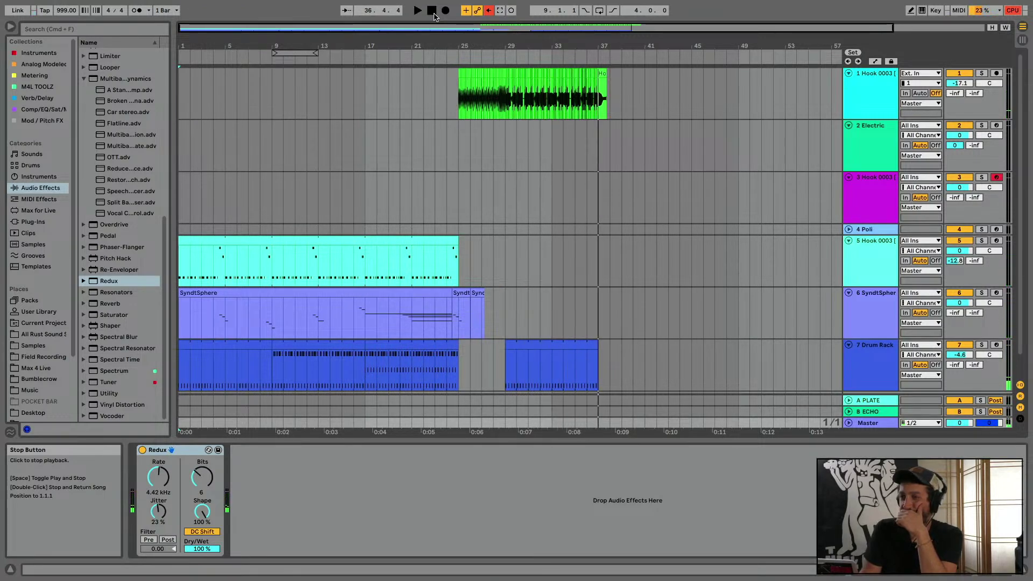
{"action": "scroll", "coordinate": [677, 274], "scroll_direction": "down", "scroll_amount": 2}
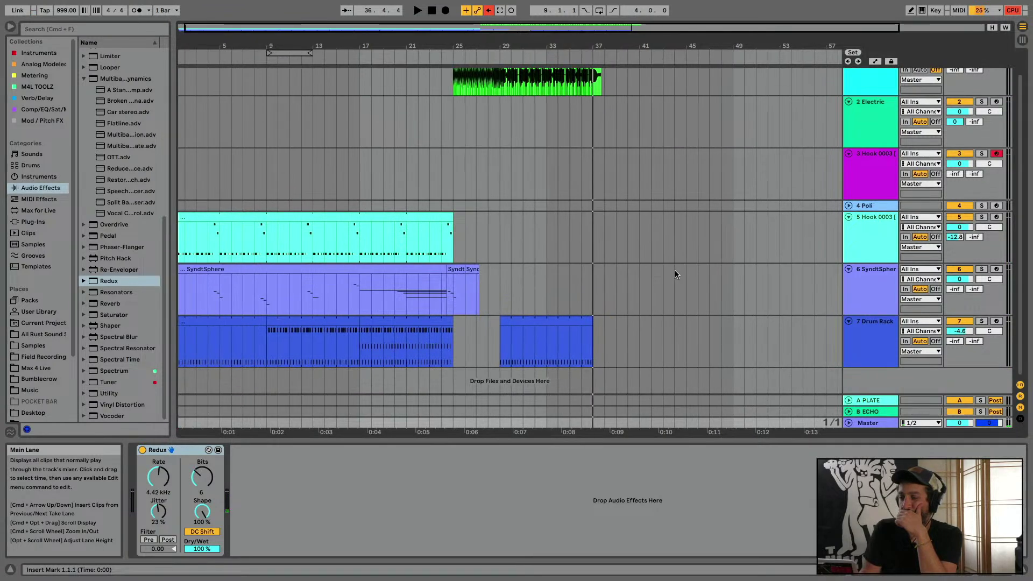
{"action": "right_click", "coordinate": [870, 380]}
{"action": "key", "text": "Escape"}
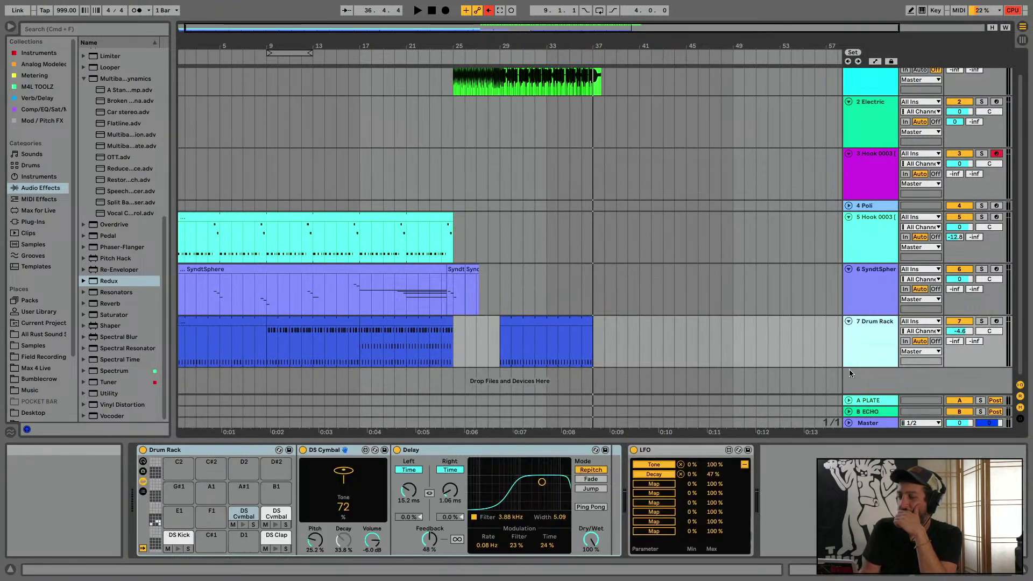
{"action": "key", "text": "super+shift+r"}
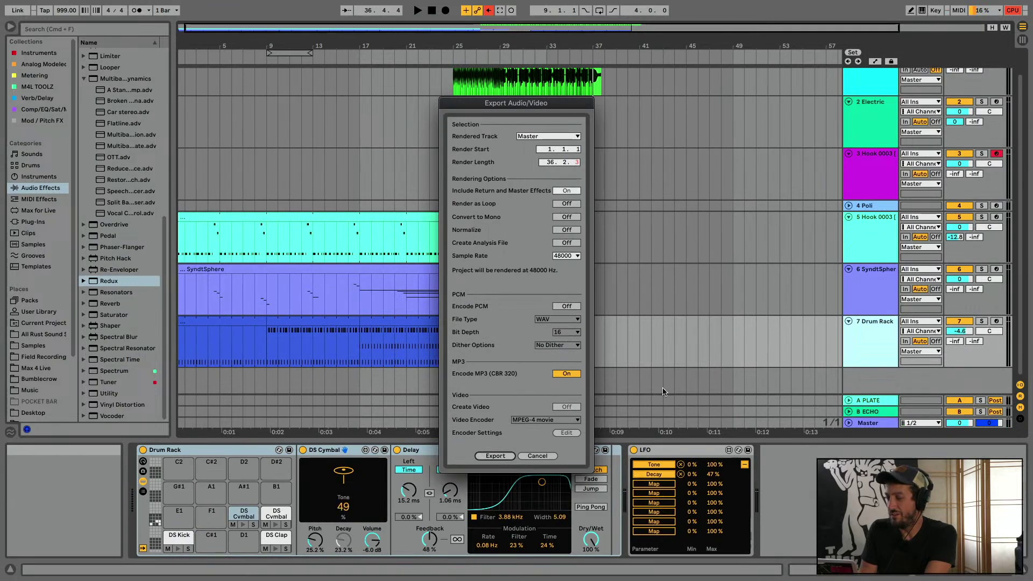
{"action": "left_click", "coordinate": [541, 459]}
{"action": "key", "text": "super+r"}
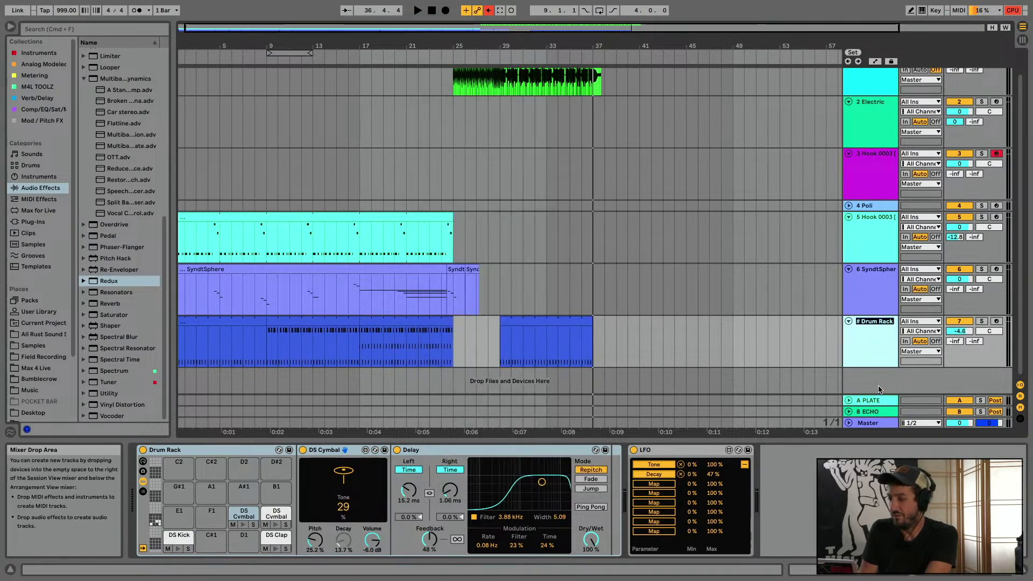
Insert a new audio track below the Drum Rack track, set its input to Resampling and arm it for recording
{"action": "right_click", "coordinate": [880, 390]}
{"action": "left_click", "coordinate": [885, 391]}
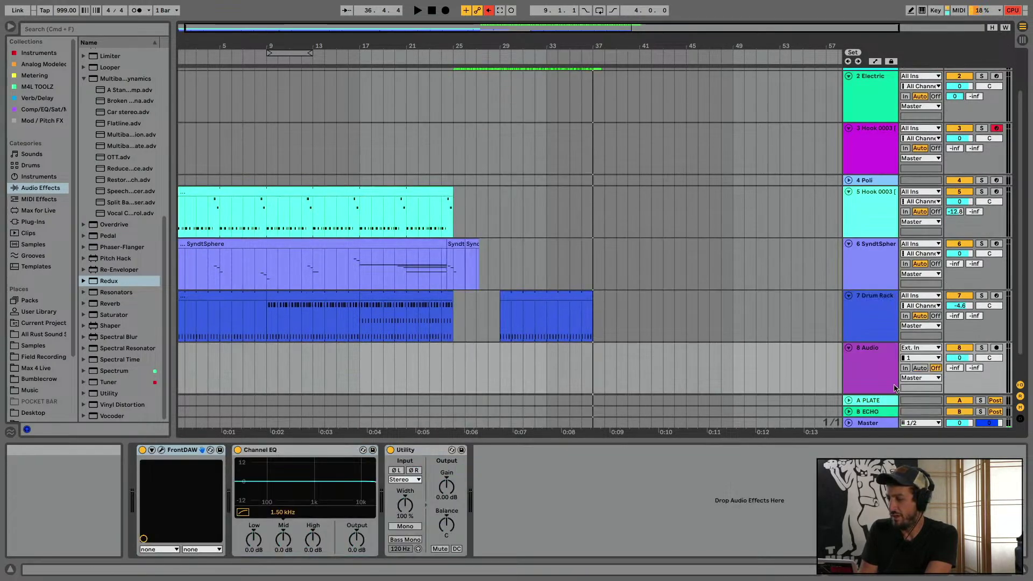
{"action": "left_click", "coordinate": [921, 348]}
{"action": "left_click", "coordinate": [921, 356]}
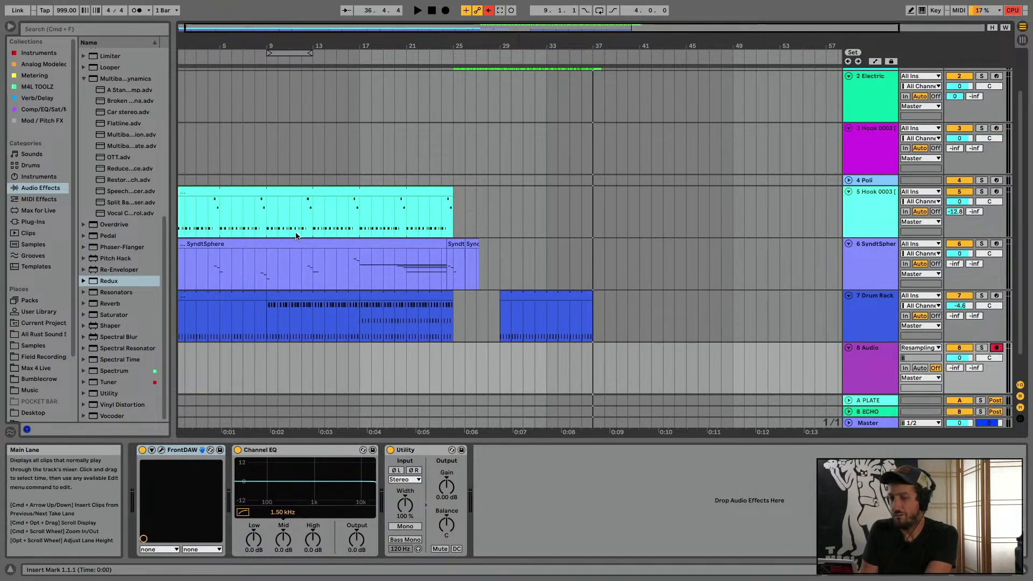
Record the 999 BPM output onto the new audio track, starting at 29.1.1 and stopping around bar 45
{"action": "scroll", "coordinate": [253, 267], "scroll_direction": "up", "scroll_amount": 3}
{"action": "scroll", "coordinate": [666, 251], "scroll_direction": "down", "scroll_amount": 5}
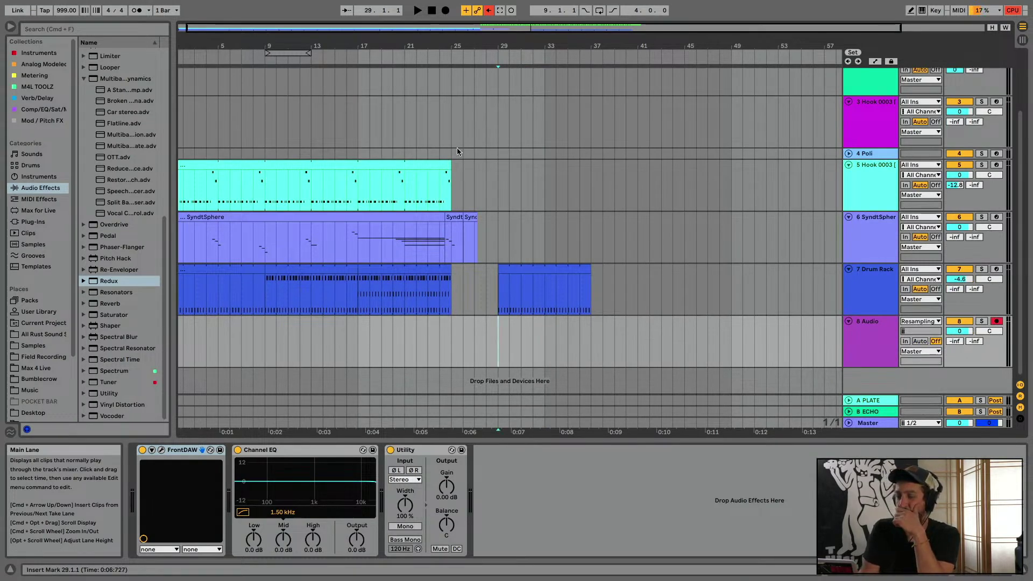
{"action": "left_click", "coordinate": [446, 10]}
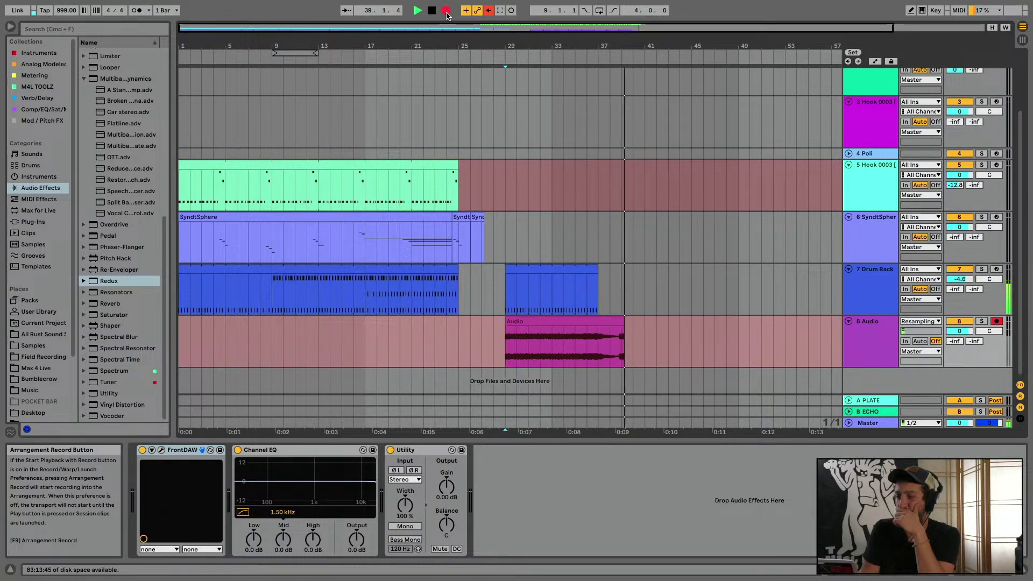
{"action": "key", "text": "space"}
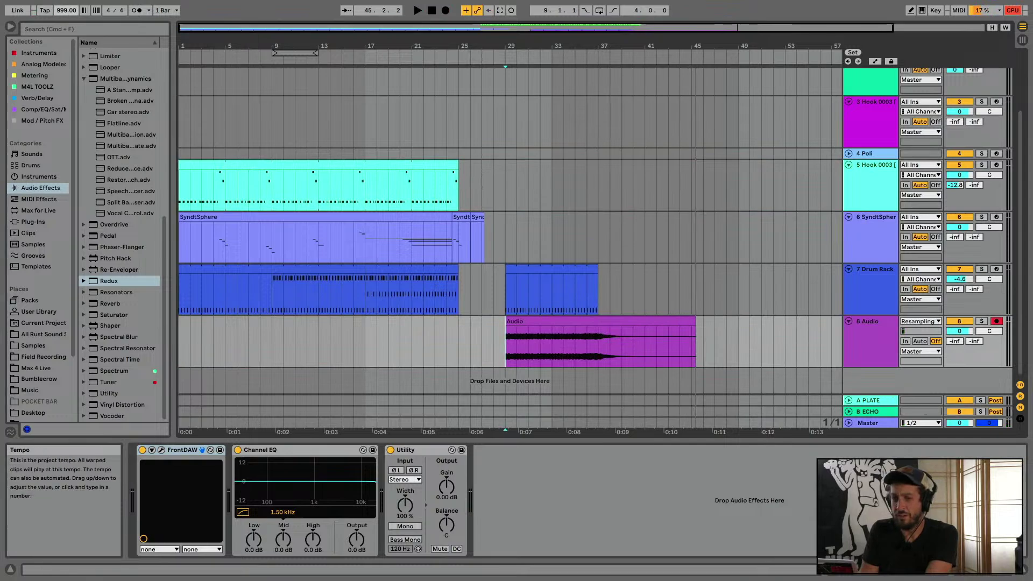
Set the project tempo to 150 BPM and turn off Warp for the resampled audio clip
{"action": "left_click", "coordinate": [64, 12]}
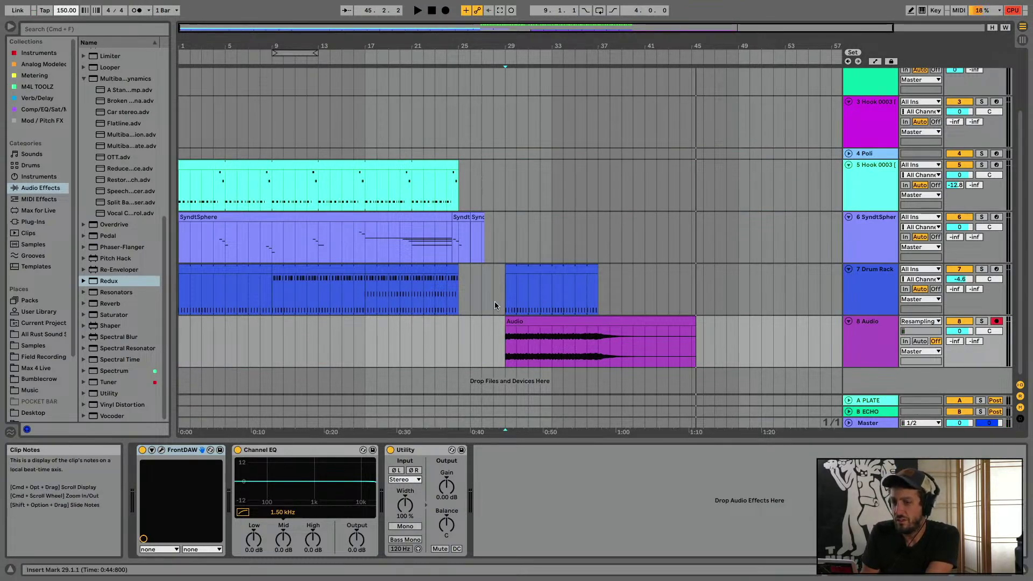
{"action": "double_click", "coordinate": [531, 321]}
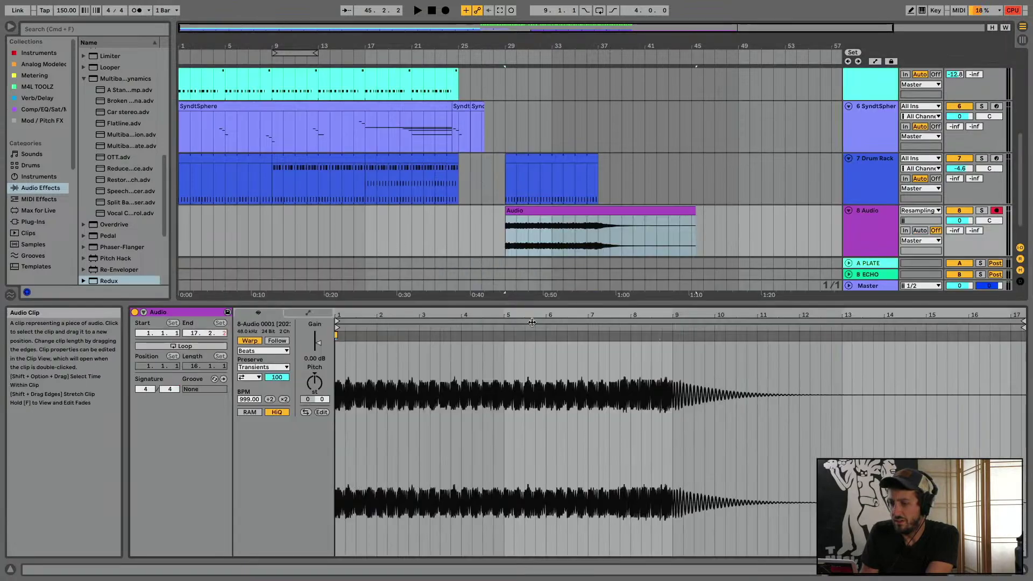
{"action": "left_click", "coordinate": [249, 340]}
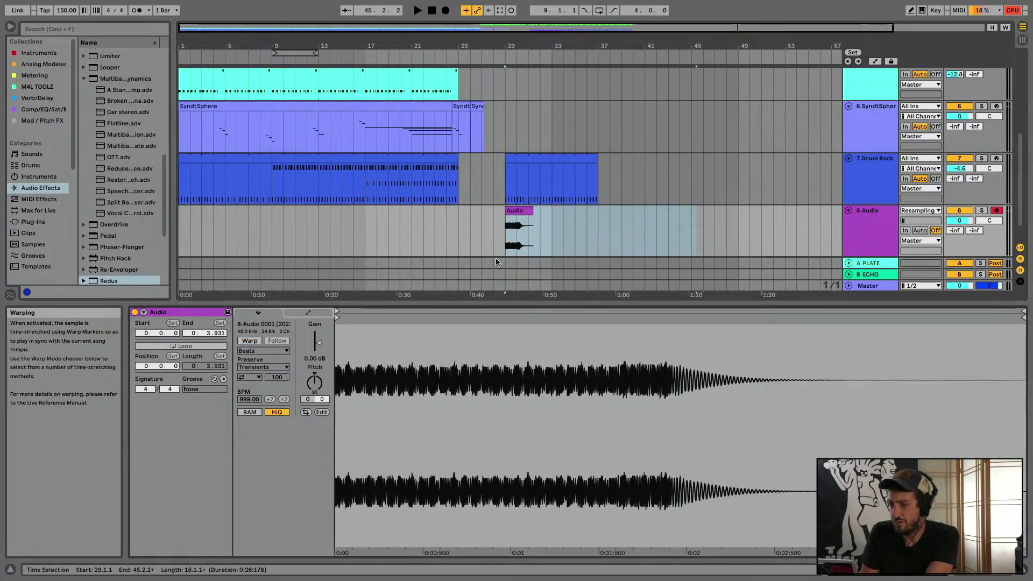
Move the resampled clip to 37.1.1, directly after the drum section, and play the arrangement from 35.1.1
{"action": "left_click_drag", "start_coordinate": [516, 218], "coordinate": [610, 217]}
{"action": "left_click", "coordinate": [577, 226]}
{"action": "key", "text": "space"}
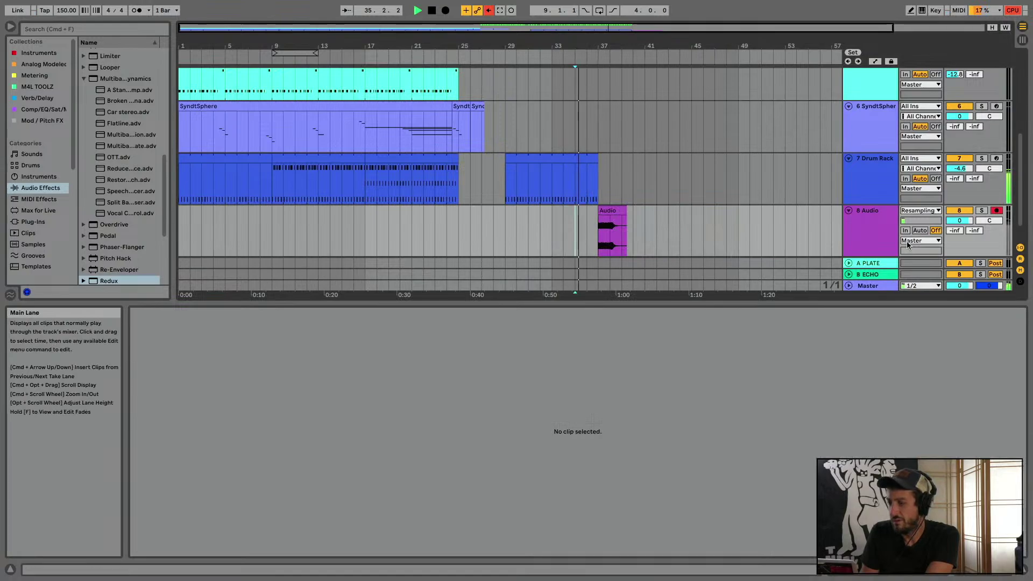
Bypass Redux on the Master track, then delete it from the chain
{"action": "double_click", "coordinate": [880, 286]}
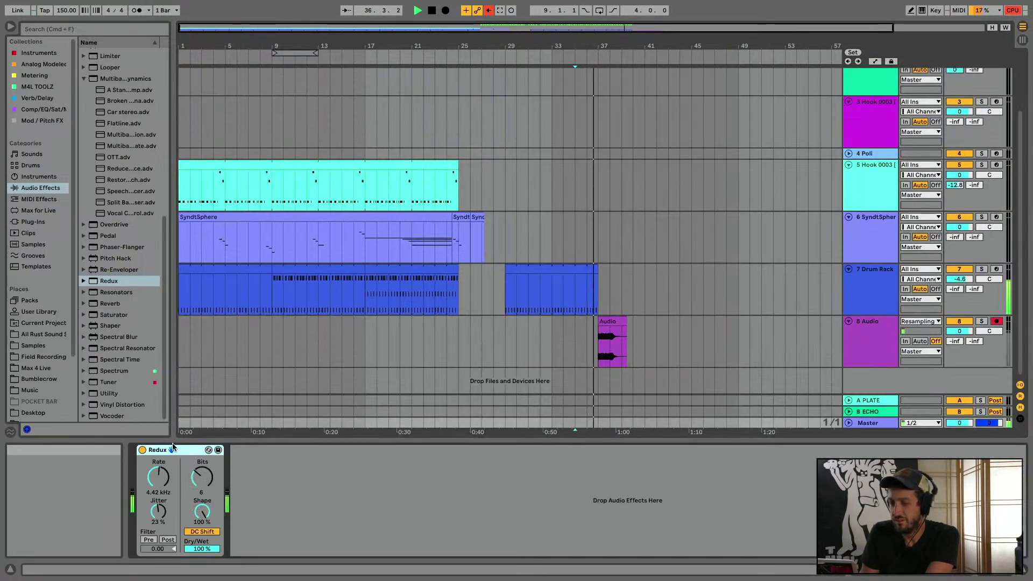
{"action": "left_click", "coordinate": [141, 450]}
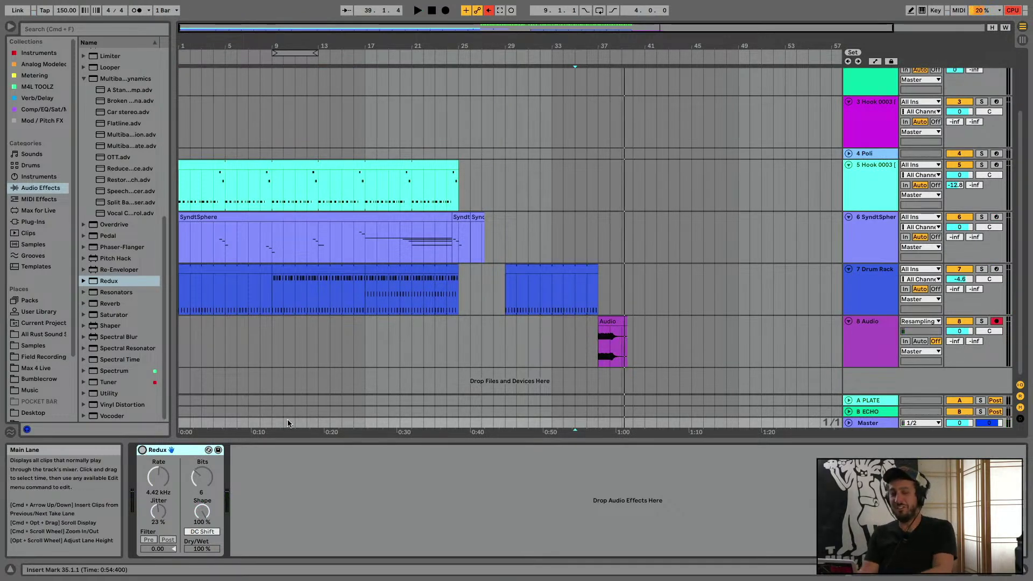
{"action": "left_click", "coordinate": [182, 451]}
{"action": "key", "text": "Delete"}
Audition the transition from the drums into the resampled clip from 36.1.1
{"action": "left_click", "coordinate": [588, 345]}
{"action": "key", "text": "space"}
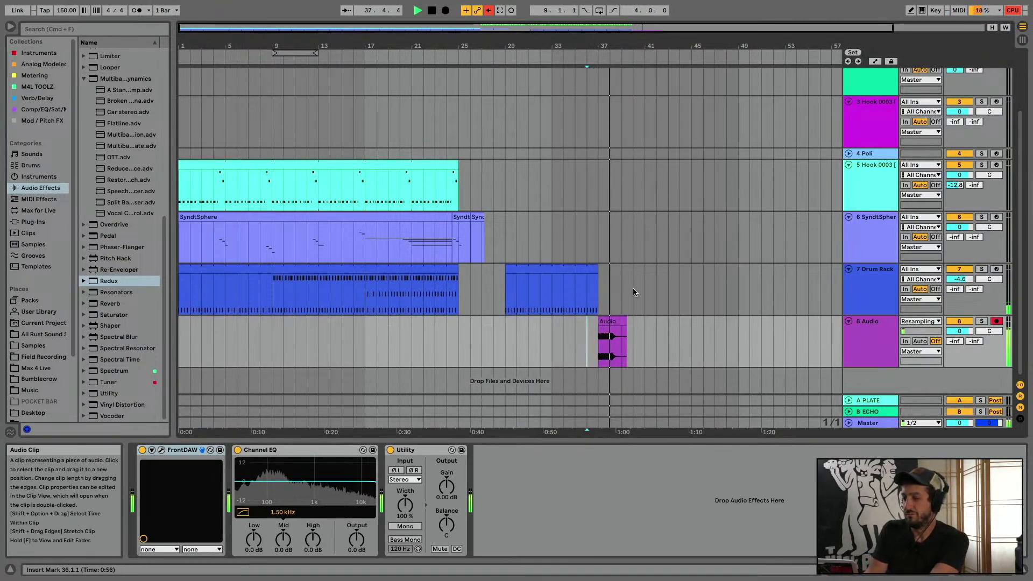
{"action": "left_click_drag", "start_coordinate": [620, 46], "coordinate": [615, 52]}
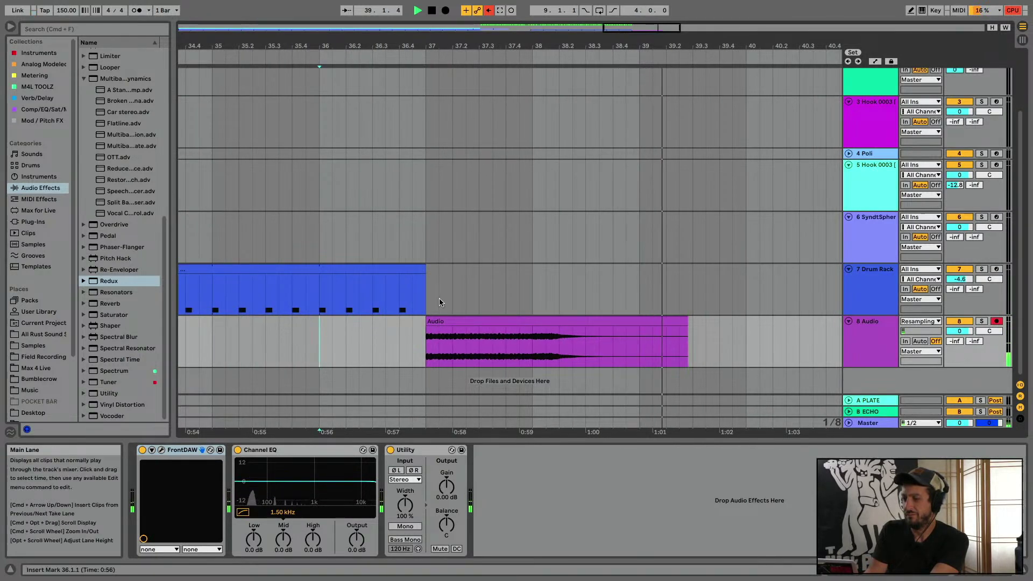
{"action": "key", "text": "space"}
Shift the resampled clip slightly earlier at bar 37, audition it from 37.1.1, and undo the last start edit
{"action": "left_click_drag", "start_coordinate": [427, 321], "coordinate": [456, 320]}
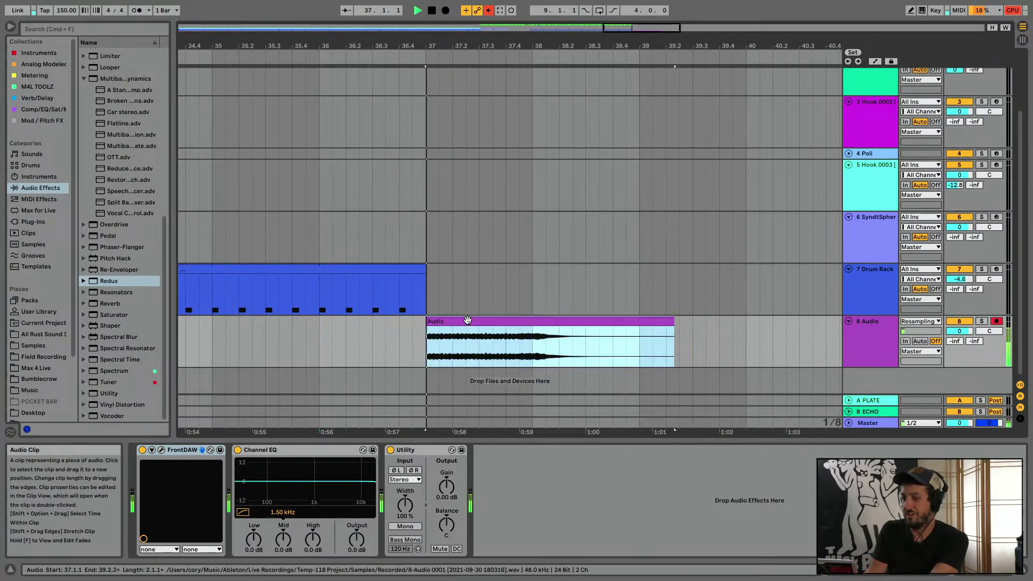
{"action": "key", "text": "space"}
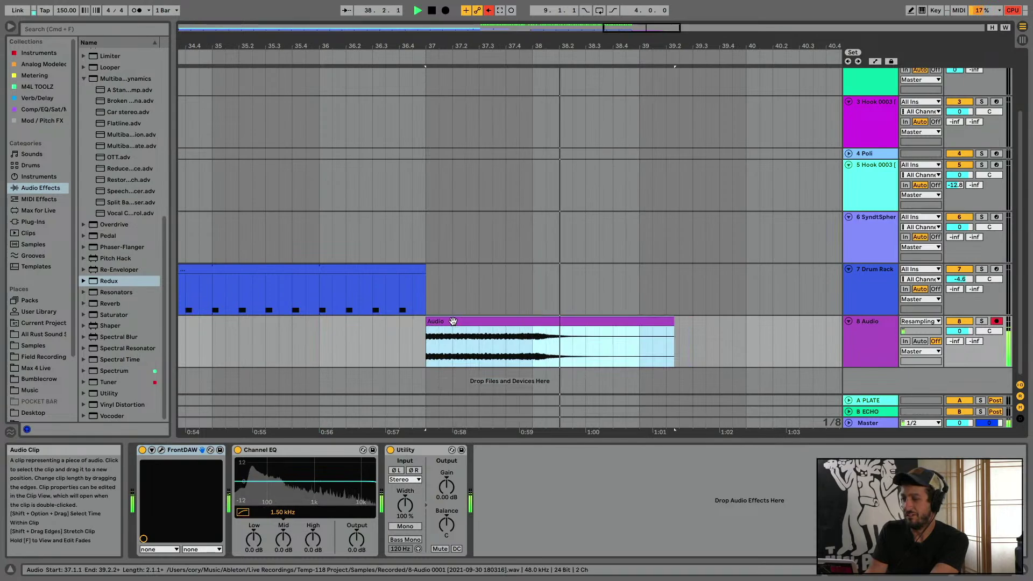
{"action": "key", "text": "space"}
{"action": "key", "text": "super+z"}
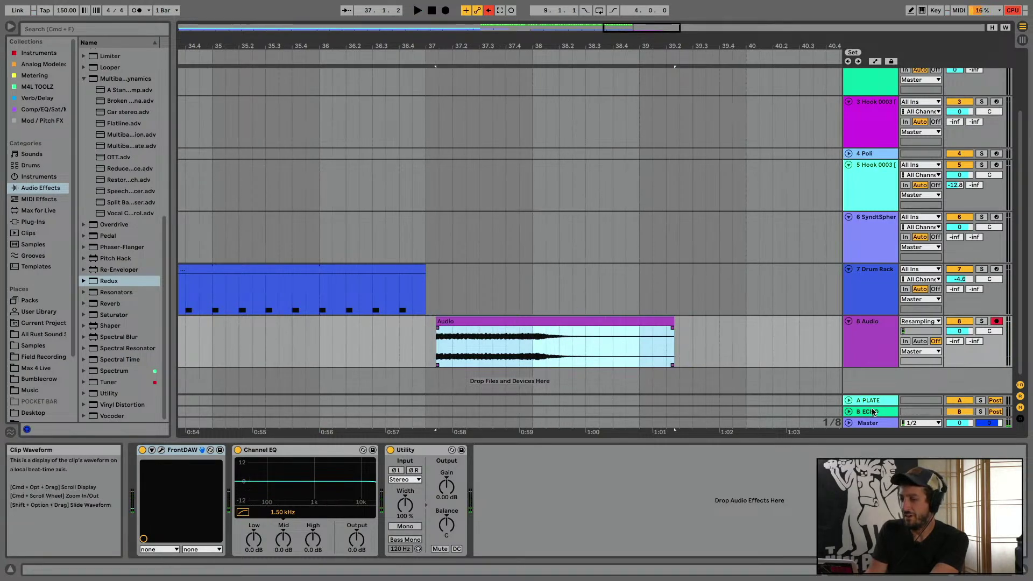
Enlarge the resampled audio track's lane and audition the clip's decaying tail from 38.1.1
{"action": "left_click_drag", "start_coordinate": [868, 368], "coordinate": [868, 535]}
{"action": "key", "text": "alt+plus"}
{"action": "key", "text": "alt+plus"}
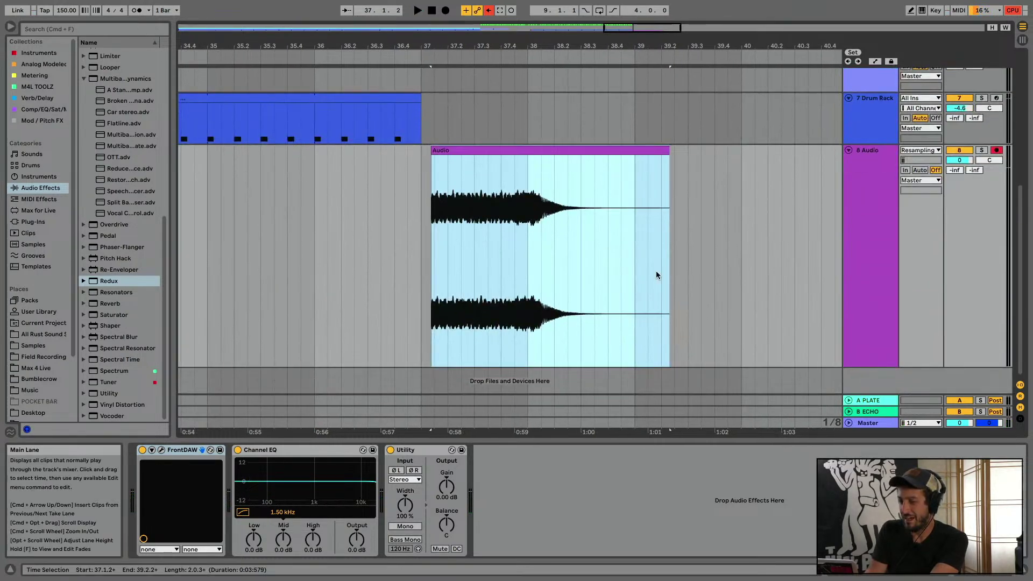
{"action": "left_click", "coordinate": [529, 264]}
{"action": "key", "text": "space"}
{"action": "key", "text": "space"}
{"action": "key", "text": "space"}
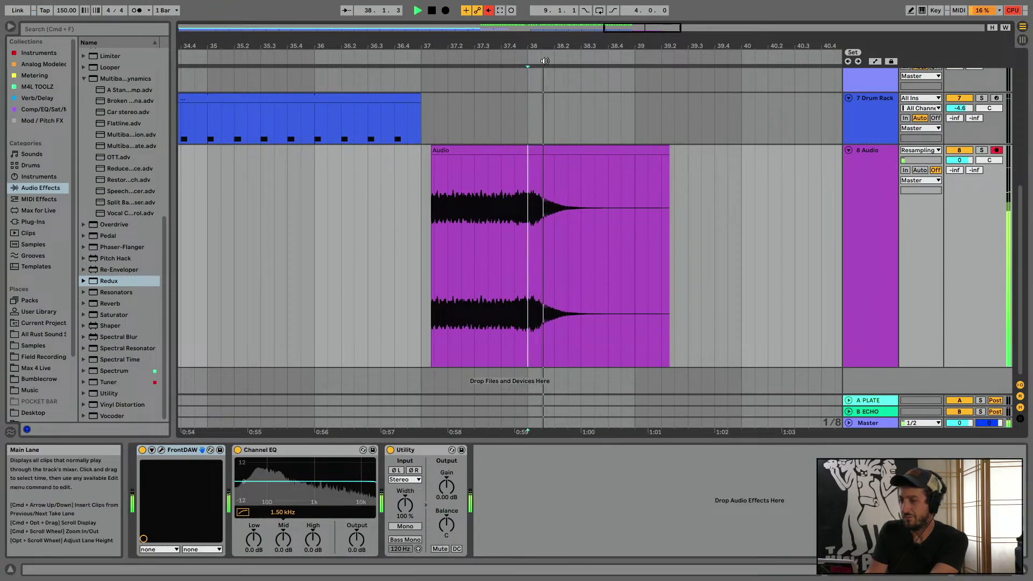
{"action": "key", "text": "space"}
Try nudging the resampled clip around 37.1.2 to line its tail up with bar 38, and audition from 38.1.1
{"action": "left_click_drag", "start_coordinate": [535, 47], "coordinate": [515, 129]}
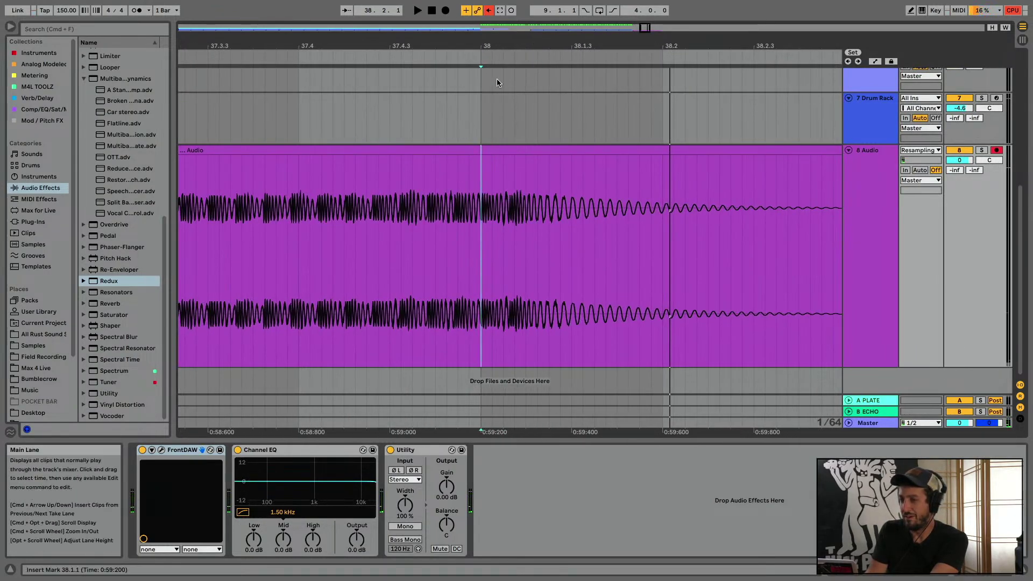
{"action": "key", "text": "minus"}
{"action": "key", "text": "minus"}
{"action": "left_click_drag", "start_coordinate": [498, 147], "coordinate": [493, 148]}
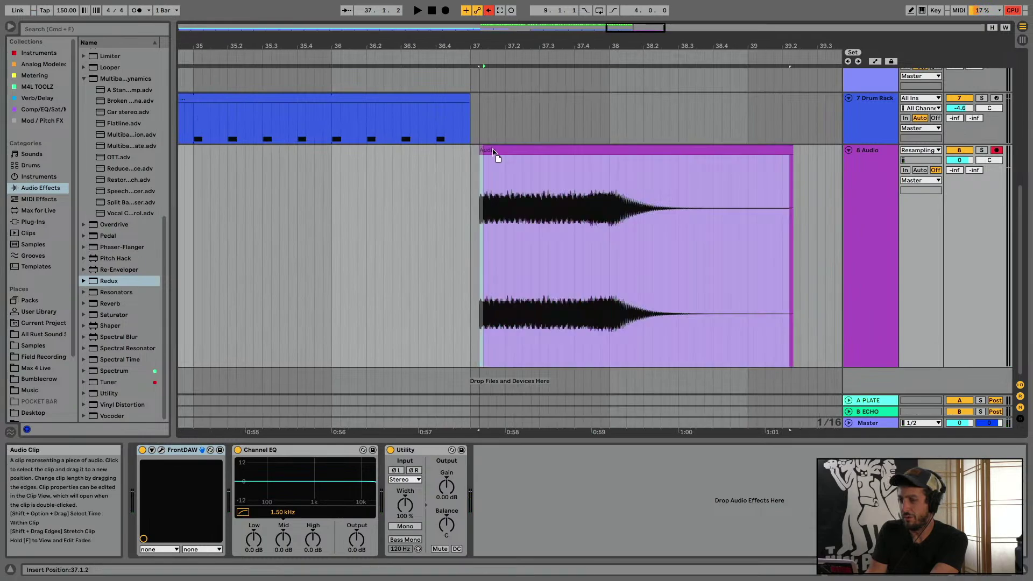
{"action": "key", "text": "space"}
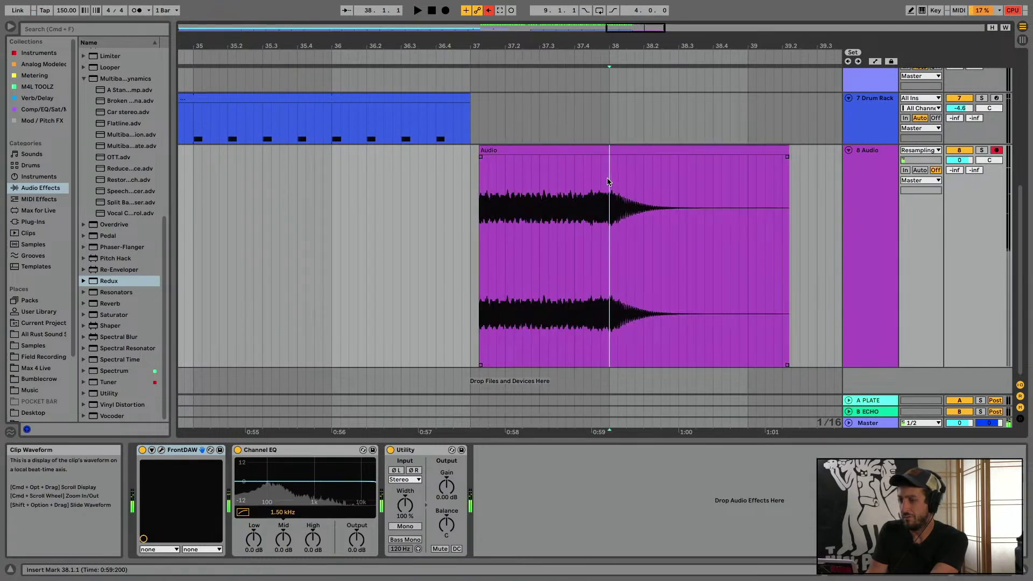
{"action": "key", "text": "space"}
Extend the resampled clip's start to 37.1.1 and play the transition from 36.3.3
{"action": "mouse_move", "coordinate": [479, 151]}
{"action": "left_mouse_down"}
{"action": "mouse_move", "coordinate": [460, 151]}
{"action": "mouse_move", "coordinate": [470, 151]}
{"action": "left_mouse_up"}
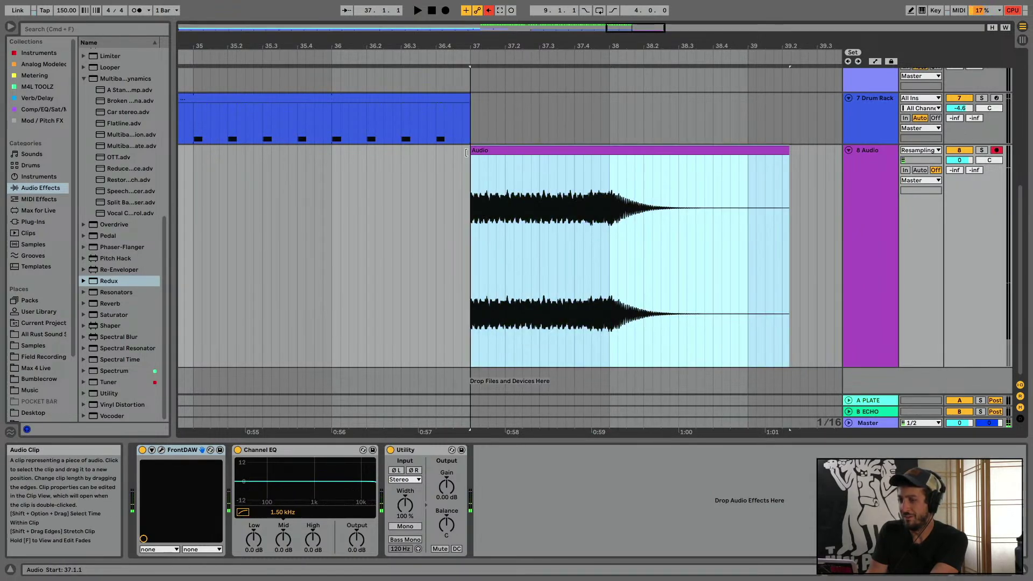
{"action": "left_click", "coordinate": [419, 176]}
{"action": "key", "text": "space"}
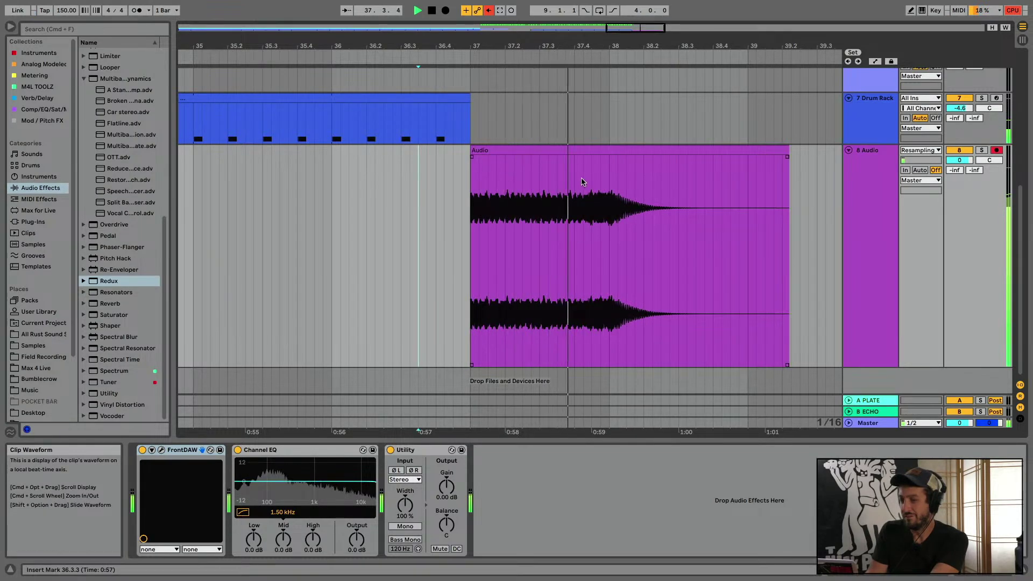
{"action": "left_click_drag", "start_coordinate": [516, 46], "coordinate": [516, 11]}
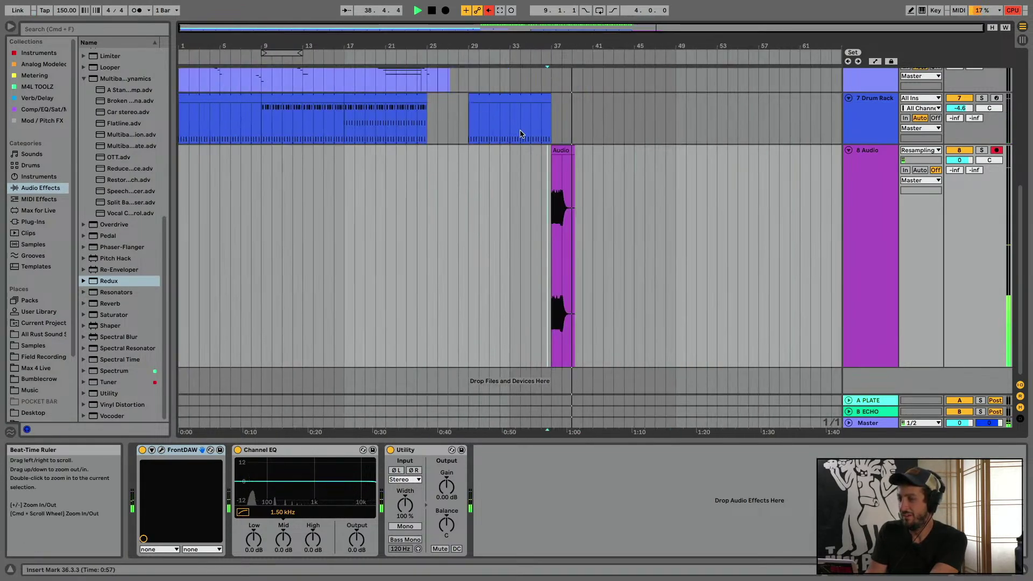
Stop playback and copy the vocal section from 29.1.1 to 38.1.1 on the first Hook track
{"action": "scroll", "coordinate": [514, 141], "scroll_direction": "up", "scroll_amount": 5}
{"action": "key", "text": "space"}
{"action": "left_click_drag", "start_coordinate": [468, 100], "coordinate": [560, 95]}
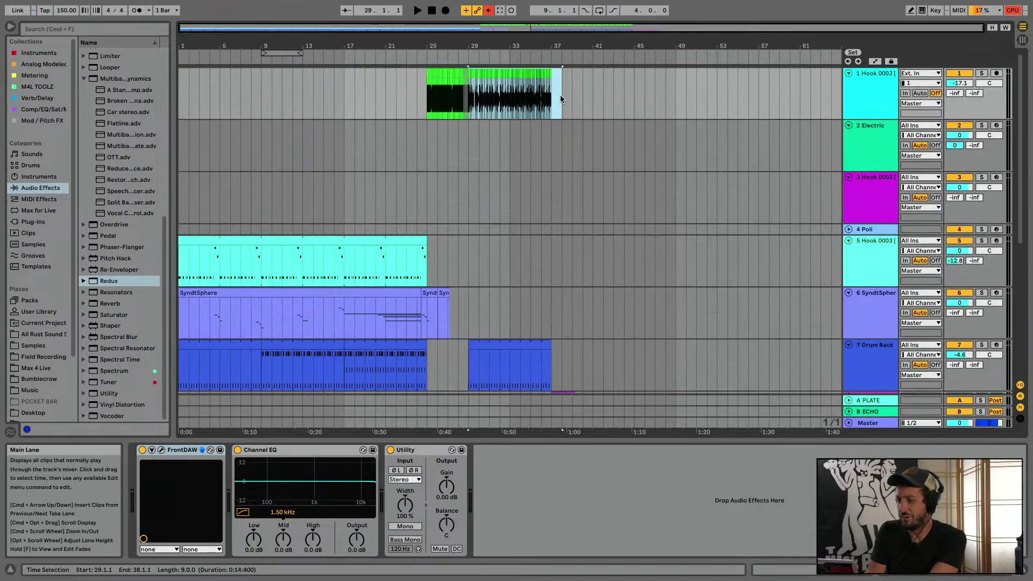
{"action": "key", "text": "z"}
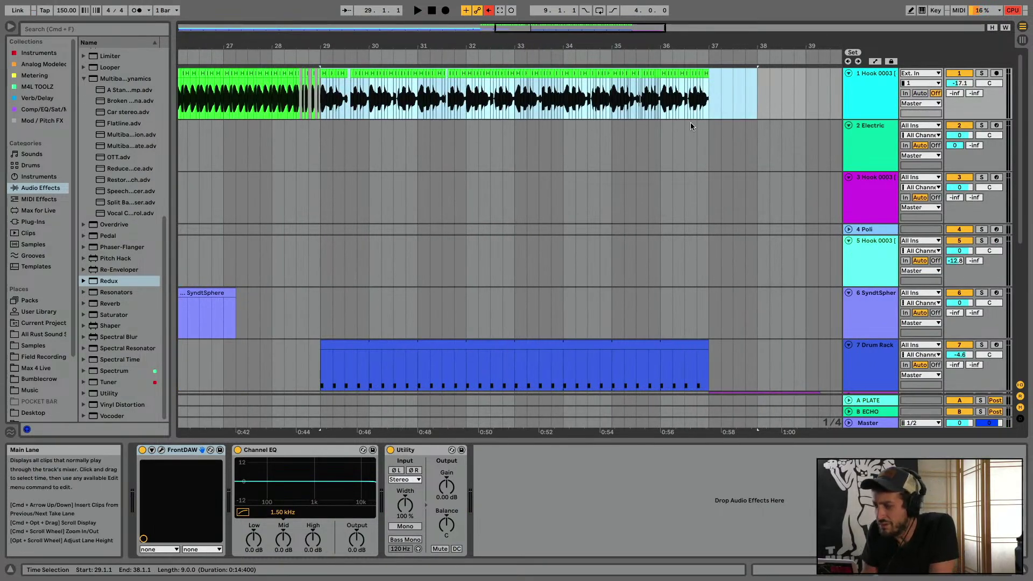
Try pasting the copied vocal section at 39.1.1 on the first Hook track, audition from 37.2.1, and undo the paste
{"action": "scroll", "coordinate": [691, 126], "scroll_direction": "down", "scroll_amount": 2}
{"action": "scroll", "coordinate": [690, 126], "scroll_direction": "right", "scroll_amount": 3}
{"action": "scroll", "coordinate": [690, 125], "scroll_direction": "up", "scroll_amount": 2}
{"action": "left_click", "coordinate": [660, 90]}
{"action": "key", "text": "super+v"}
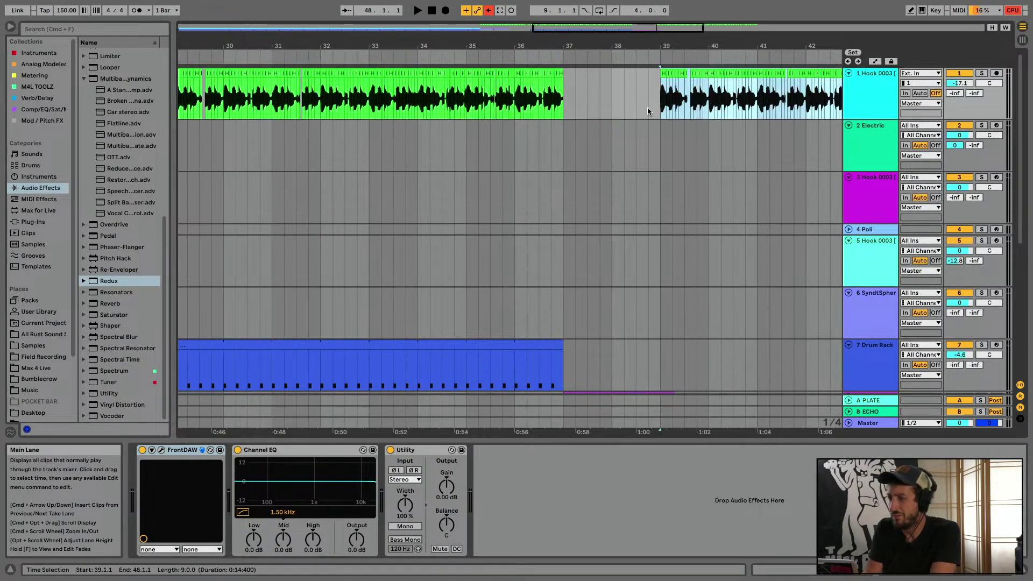
{"action": "key", "text": "space"}
{"action": "scroll", "coordinate": [618, 100], "scroll_direction": "down", "scroll_amount": 4}
{"action": "left_click", "coordinate": [588, 91]}
{"action": "key", "text": "space"}
{"action": "key", "text": "space"}
{"action": "scroll", "coordinate": [667, 105], "scroll_direction": "up", "scroll_amount": 4}
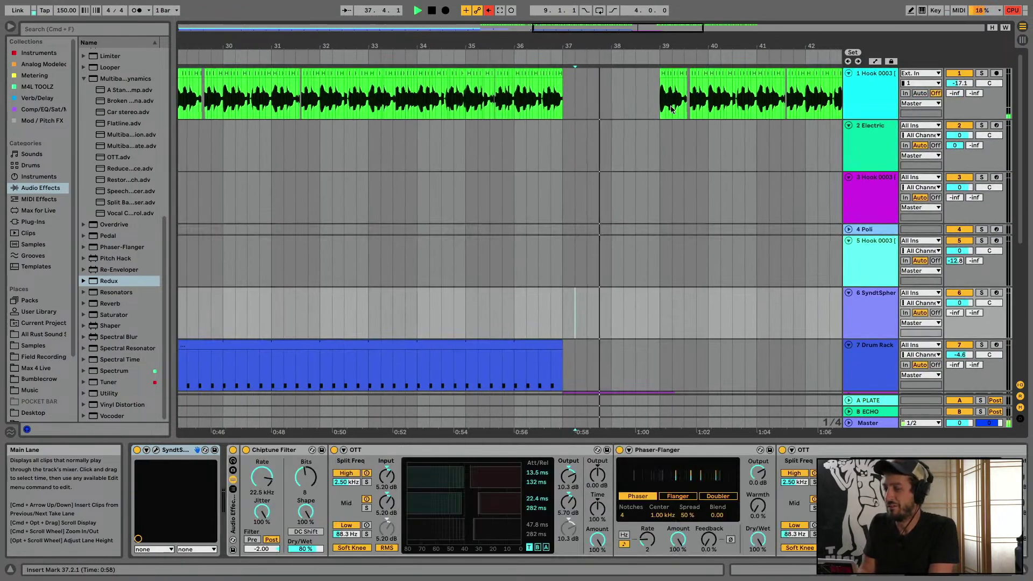
{"action": "key", "text": "super+z"}
Paste the copied vocal section at 38.1.1 on the first Hook track and play the arrangement from 37.1.1
{"action": "left_click", "coordinate": [609, 86]}
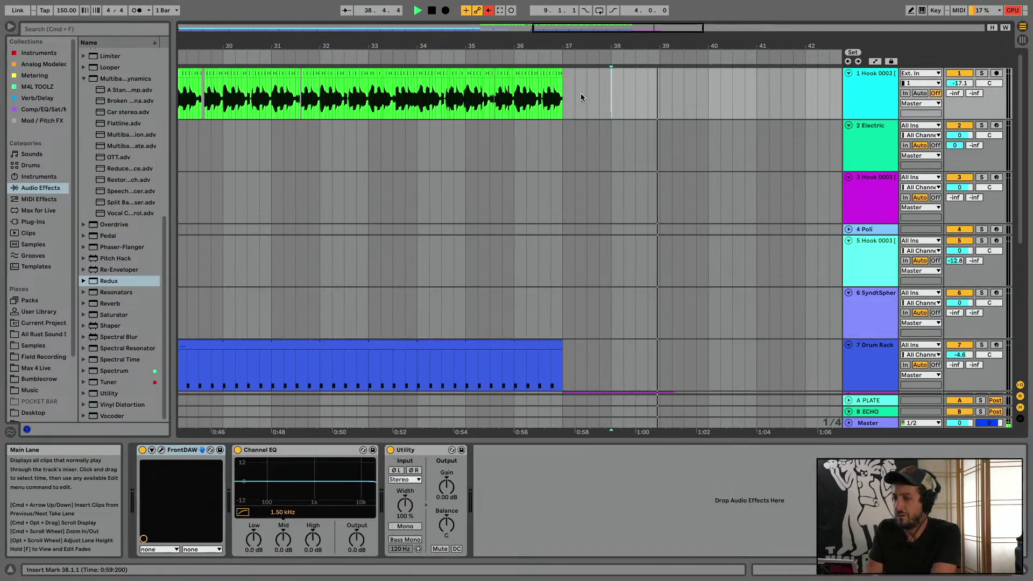
{"action": "key", "text": "super+v"}
{"action": "left_click", "coordinate": [565, 97]}
{"action": "key", "text": "space"}
{"action": "key", "text": "space"}
{"action": "left_click_drag", "start_coordinate": [624, 46], "coordinate": [554, 16]}
{"action": "scroll", "coordinate": [511, 340], "scroll_direction": "down", "scroll_amount": 5}
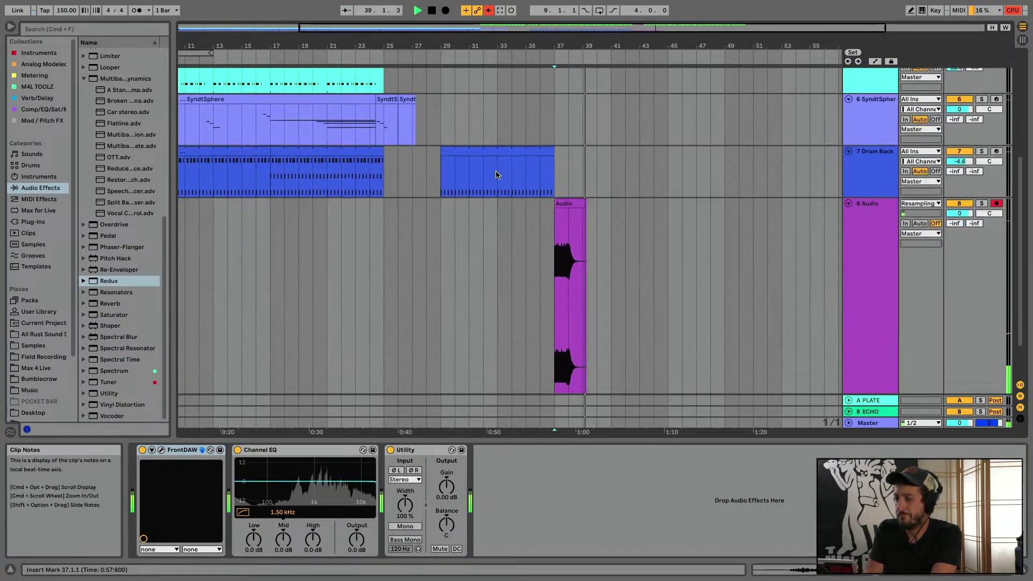
Stop playback, move the Drum Rack clip at 29.1.1 to start at 38.1.1, and play the section
{"action": "left_click", "coordinate": [495, 174]}
{"action": "key", "text": "space"}
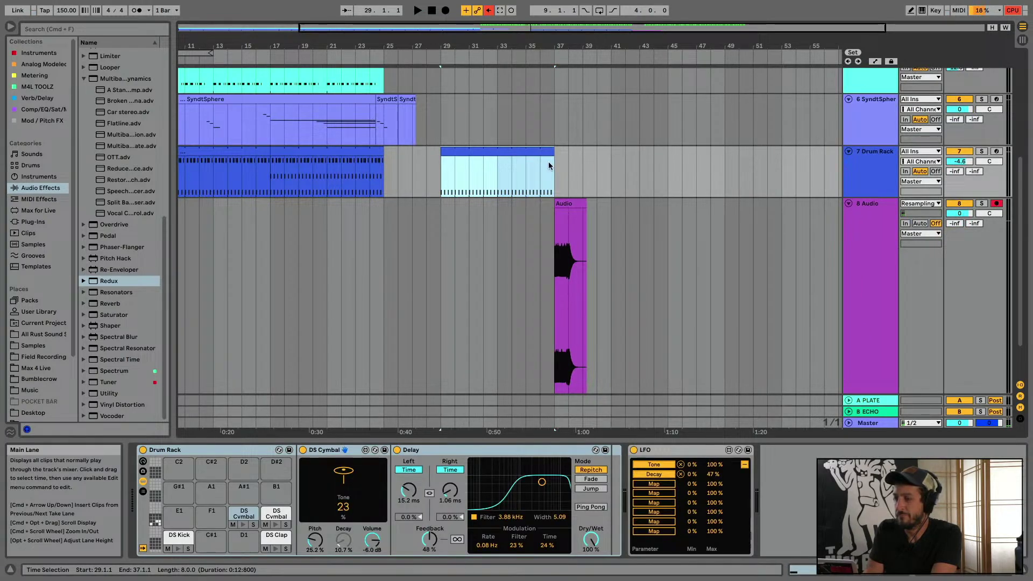
{"action": "left_click_drag", "start_coordinate": [517, 152], "coordinate": [642, 157]}
{"action": "key", "text": "space"}
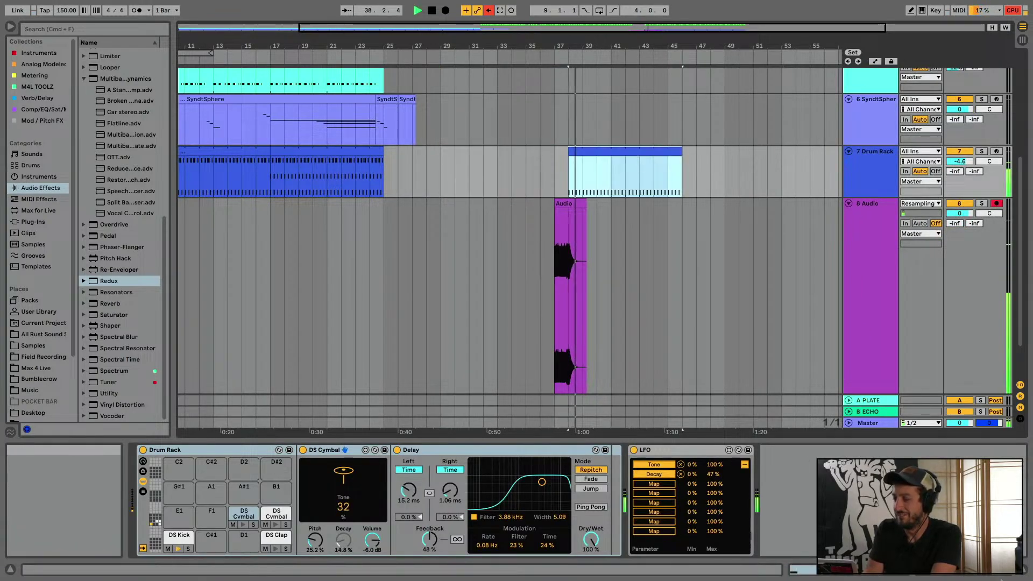
Hide the detail view and play the arrangement from 25.1.1
{"action": "left_click", "coordinate": [1025, 569]}
{"action": "scroll", "coordinate": [509, 247], "scroll_direction": "up", "scroll_amount": 5}
{"action": "left_click", "coordinate": [457, 167]}
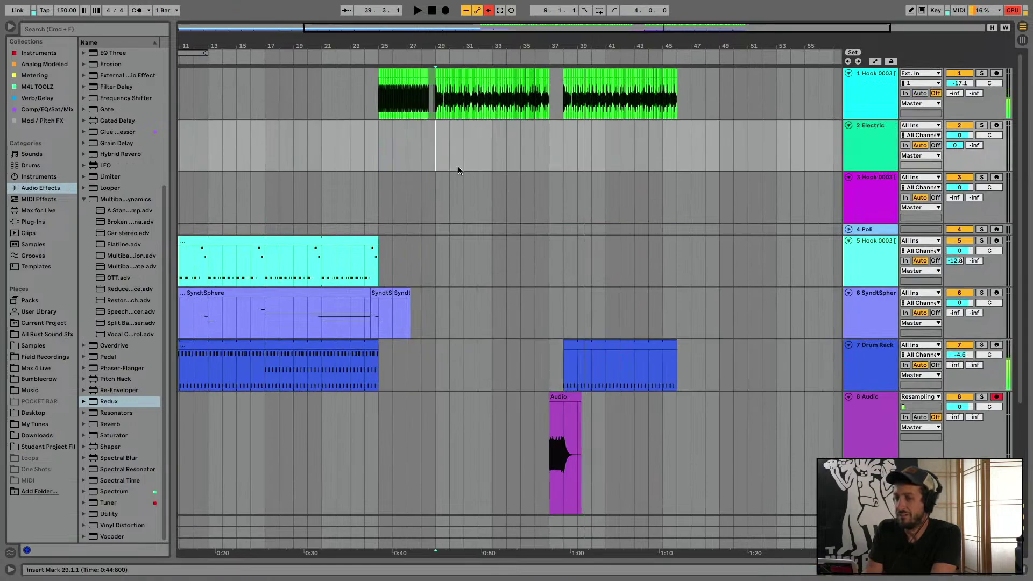
{"action": "scroll", "coordinate": [480, 170], "scroll_direction": "left", "scroll_amount": 1}
{"action": "left_click", "coordinate": [434, 134]}
{"action": "key", "text": "space"}
{"action": "key", "text": "space"}
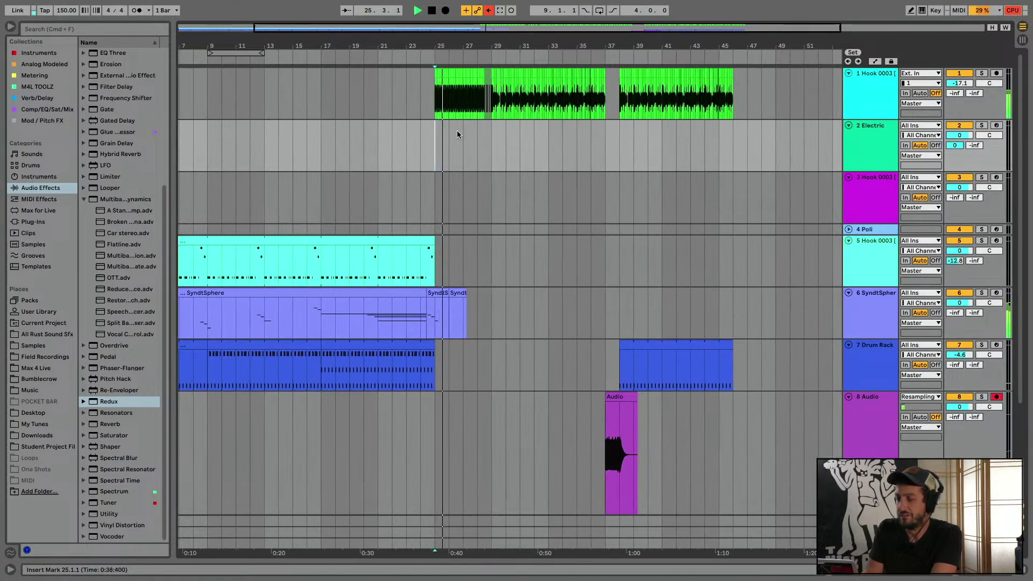
Delete the section from 25.1.1 to 29.1.1 on the first Hook track and stop playback
{"action": "left_click_drag", "start_coordinate": [436, 92], "coordinate": [490, 101]}
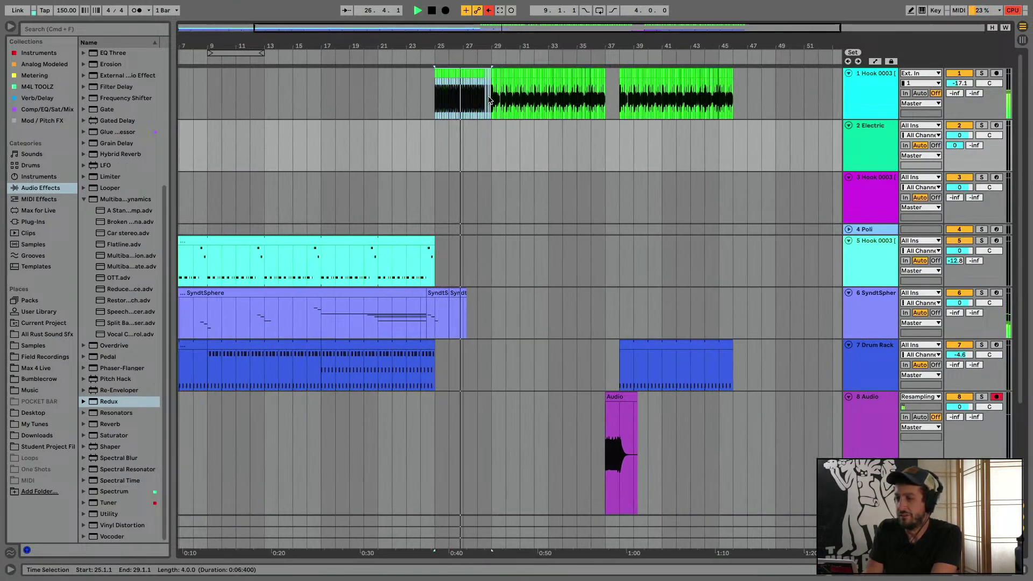
{"action": "key", "text": "Delete"}
{"action": "key", "text": "space"}
{"action": "left_click", "coordinate": [490, 100]}
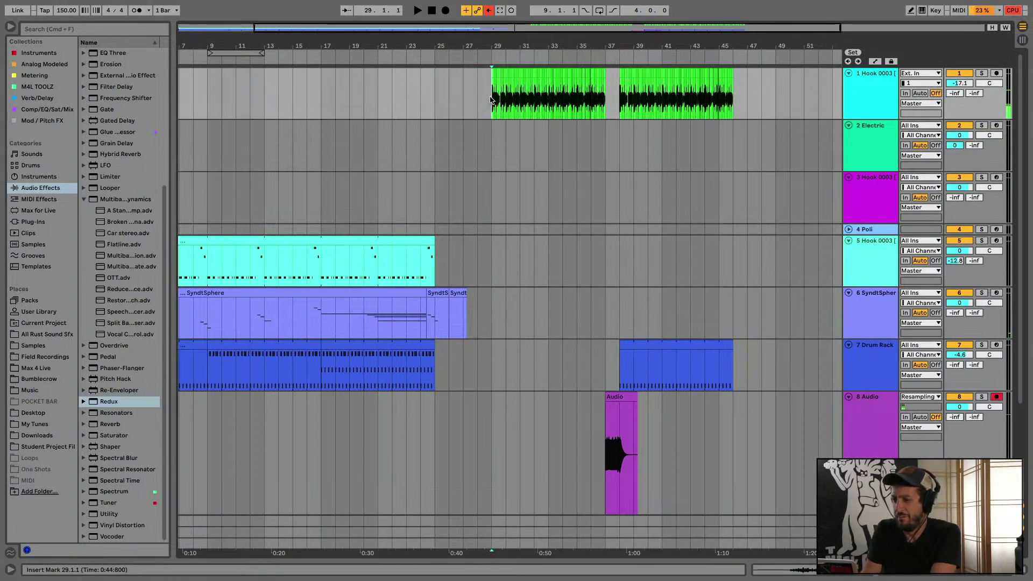
Move everything between 29.1.1 and 50.1.1 on all tracks to start at 25.1.1 and play it
{"action": "left_click_drag", "start_coordinate": [440, 88], "coordinate": [789, 535]}
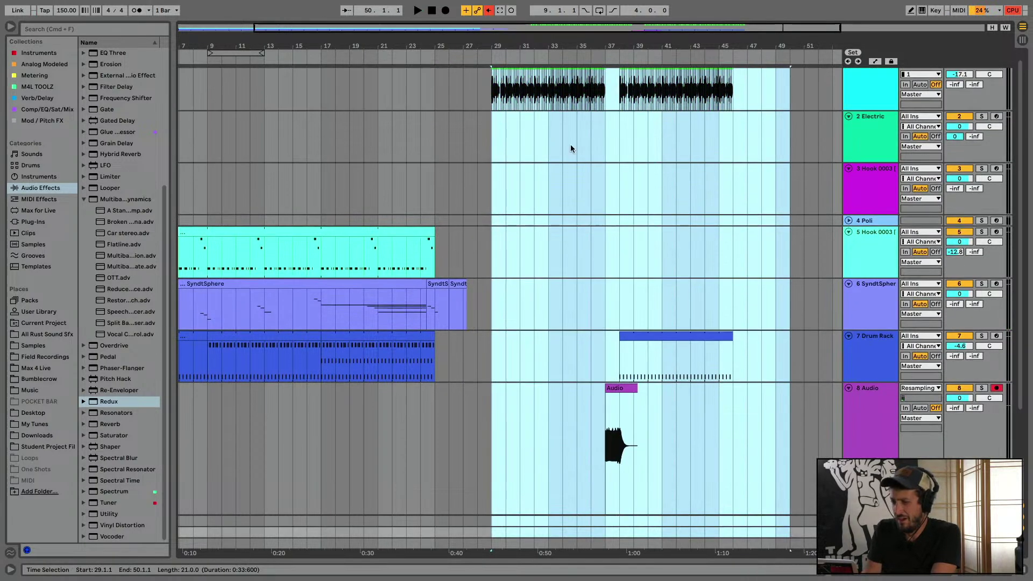
{"action": "scroll", "coordinate": [508, 130], "scroll_direction": "up", "scroll_amount": 1}
{"action": "scroll", "coordinate": [508, 130], "scroll_direction": "left", "scroll_amount": 1}
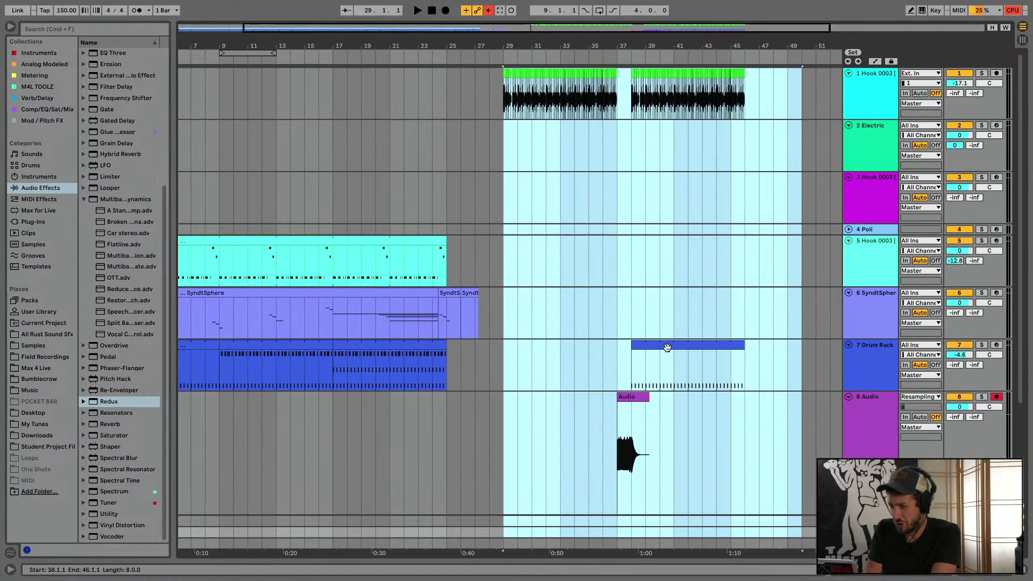
{"action": "left_click_drag", "start_coordinate": [667, 347], "coordinate": [604, 346]}
{"action": "key", "text": "space"}
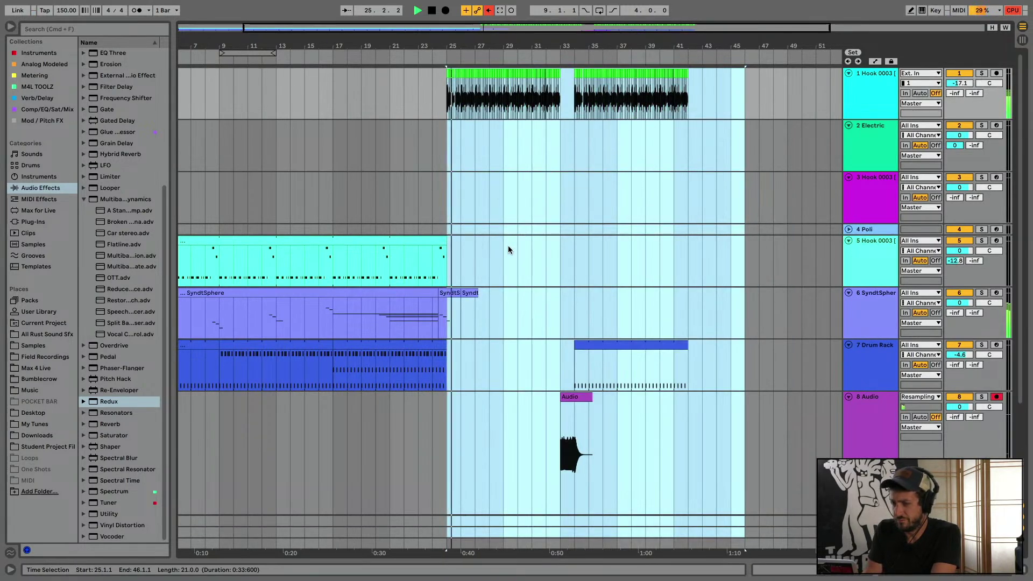
Widen the browser, review the resampled Audio clip's properties, hide them again and stop playback
{"action": "left_click", "coordinate": [406, 183]}
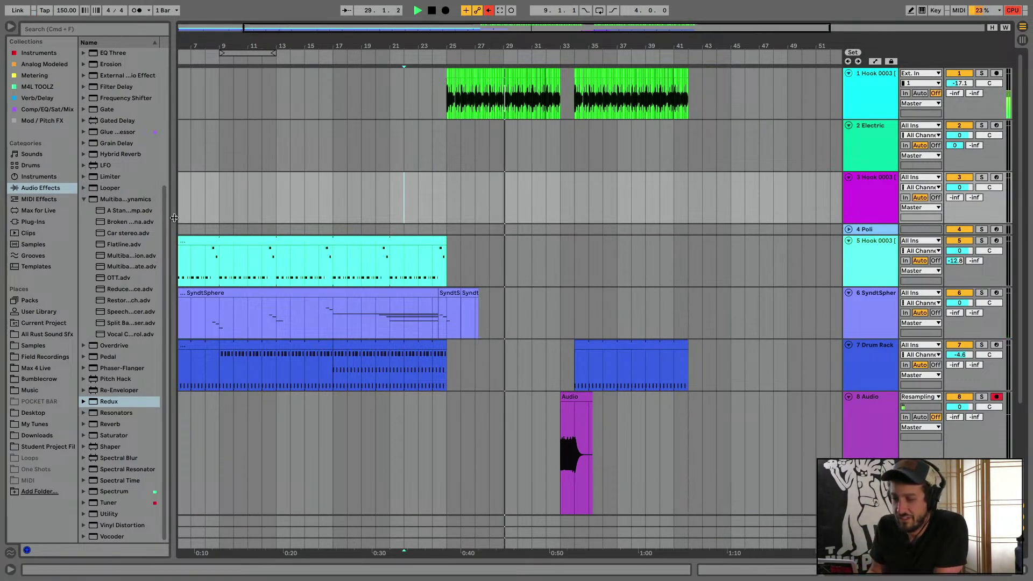
{"action": "left_click_drag", "start_coordinate": [173, 215], "coordinate": [267, 215]}
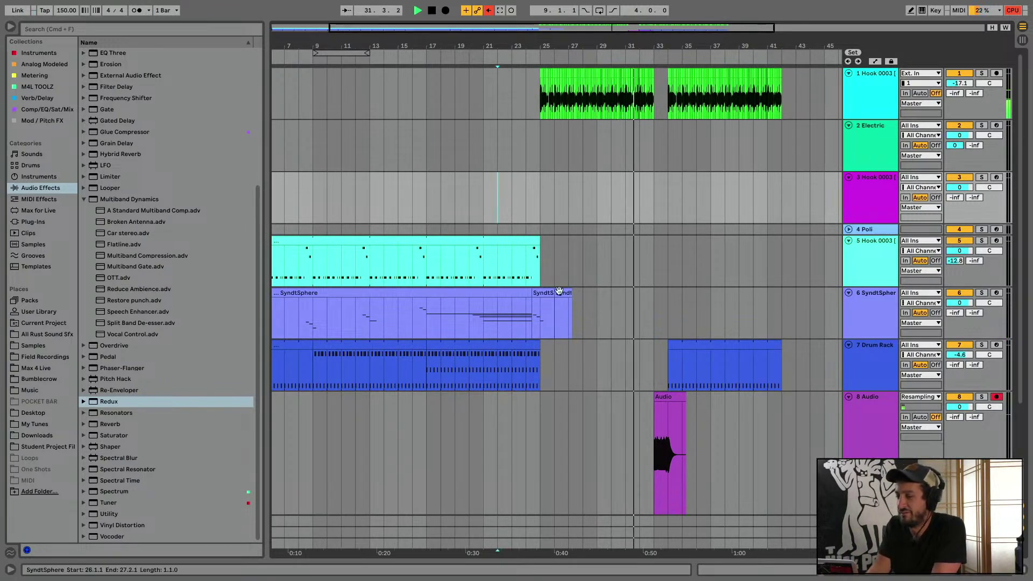
{"action": "scroll", "coordinate": [558, 292], "scroll_direction": "right", "scroll_amount": 3}
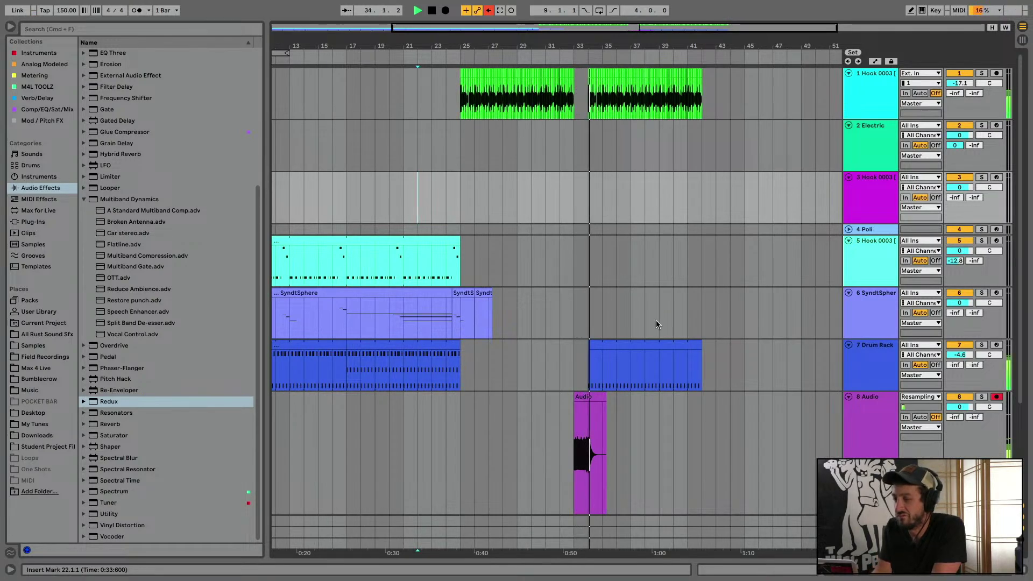
{"action": "double_click", "coordinate": [580, 397]}
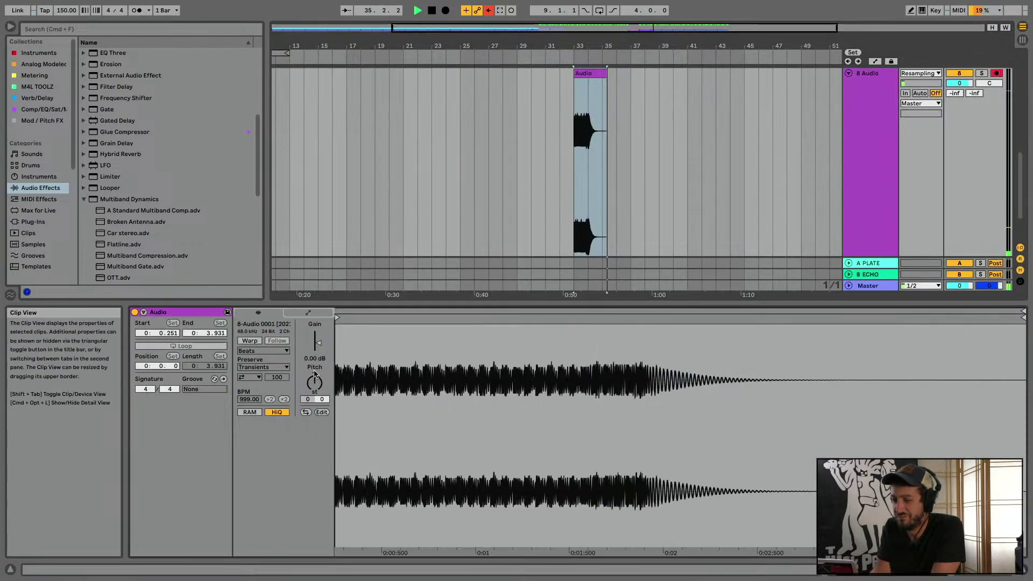
{"action": "left_click_drag", "start_coordinate": [812, 302], "coordinate": [785, 460]}
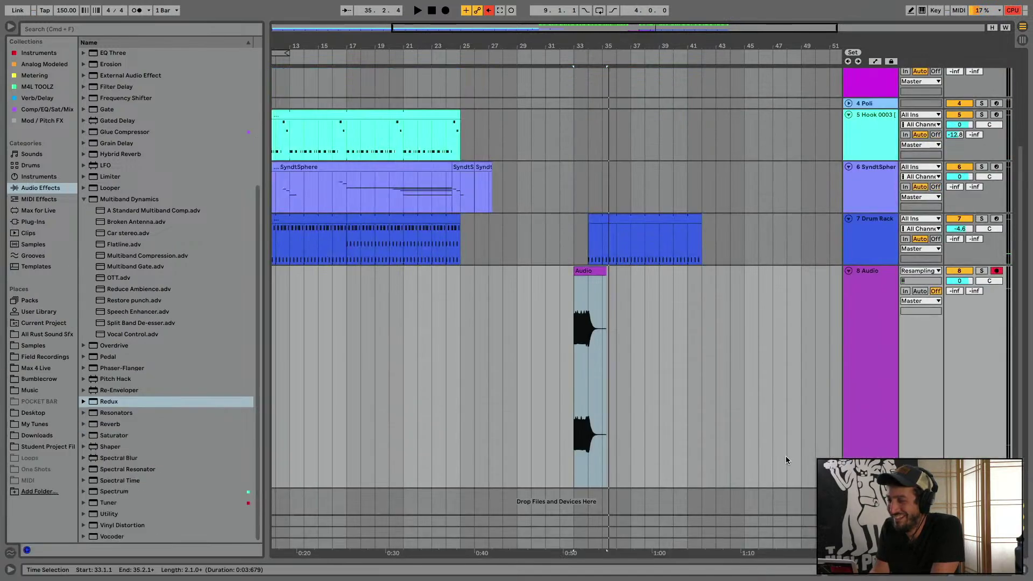
Try extending the resampled Audio clip's start before 33.1.1 with a fade-in ending at 33.1.1, and audition from 32.3.1
{"action": "left_click_drag", "start_coordinate": [573, 46], "coordinate": [627, 229]}
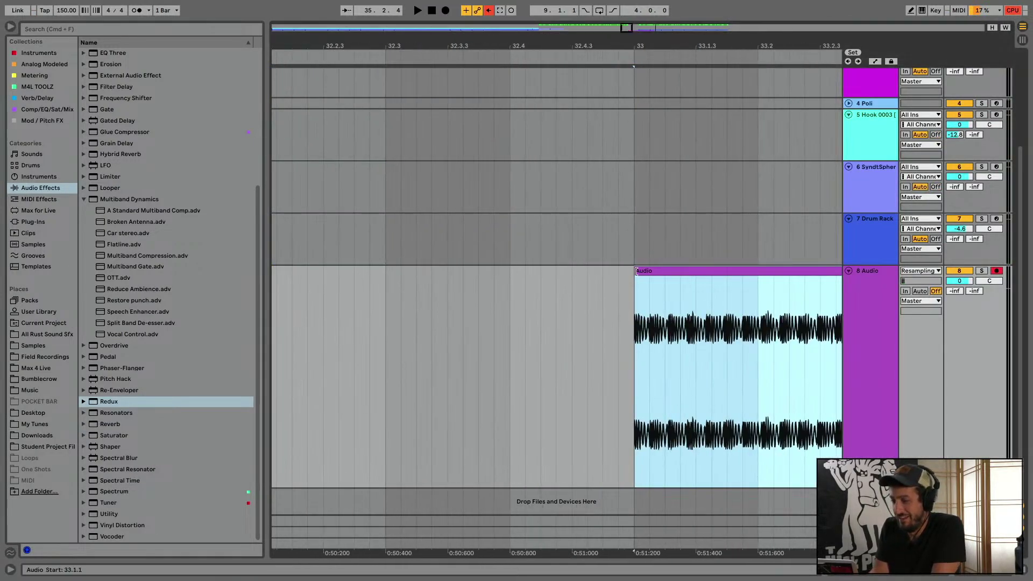
{"action": "mouse_move", "coordinate": [636, 272]}
{"action": "left_mouse_down"}
{"action": "mouse_move", "coordinate": [556, 272]}
{"action": "mouse_move", "coordinate": [637, 282]}
{"action": "left_mouse_up"}
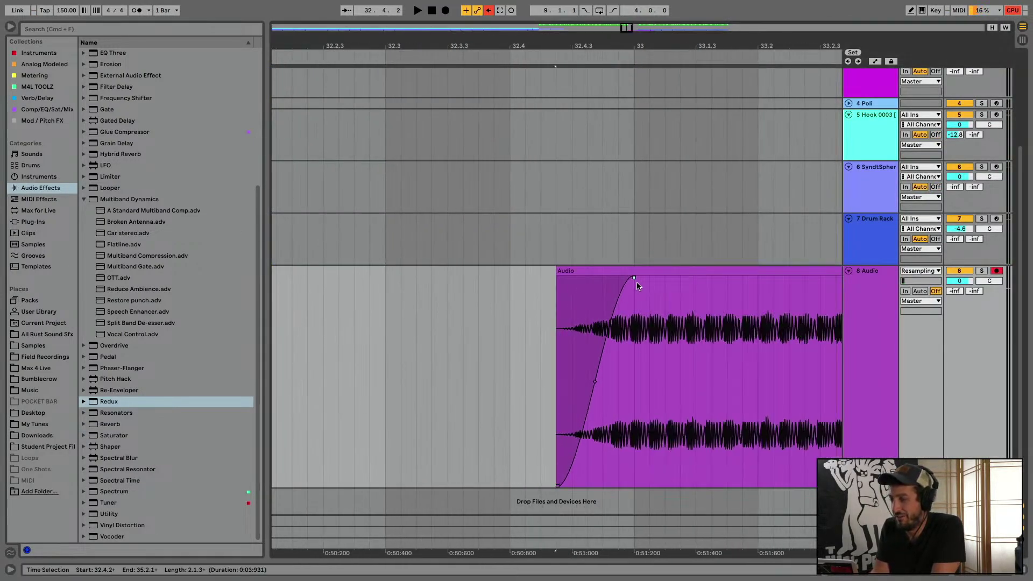
{"action": "left_click", "coordinate": [399, 325]}
{"action": "key", "text": "space"}
{"action": "key", "text": "space"}
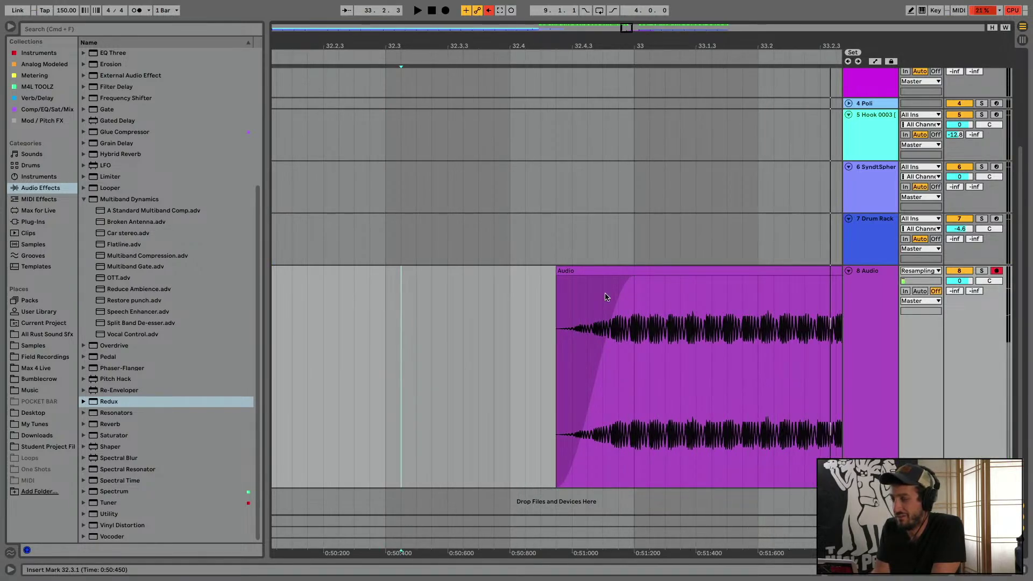
Try lengthening the resampled clip's fade-in past 33.1.1 and audition it from 32.3.3
{"action": "left_click_drag", "start_coordinate": [632, 285], "coordinate": [802, 277]}
{"action": "left_click", "coordinate": [440, 282]}
{"action": "key", "text": "space"}
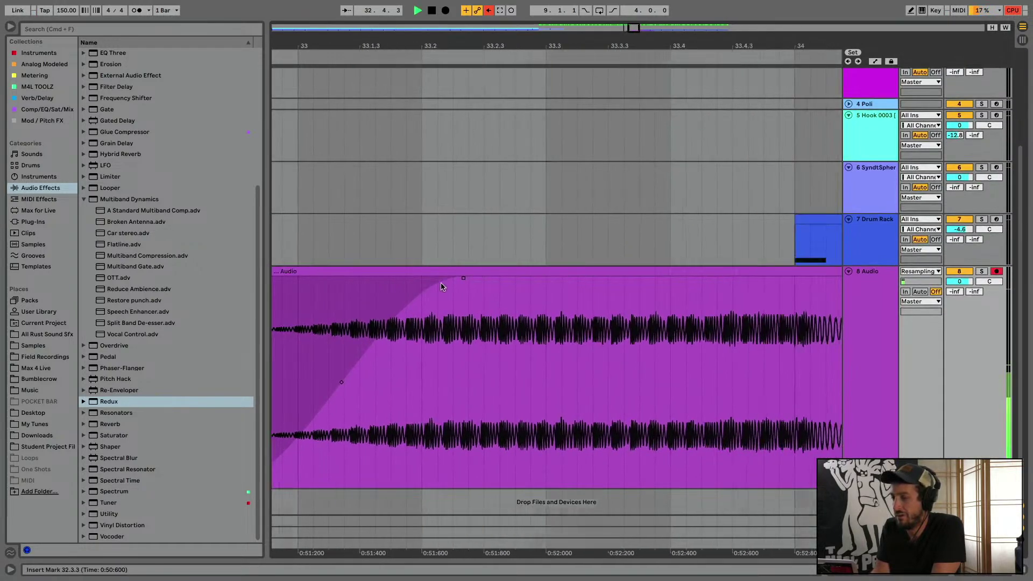
Undo the fade-in, trim the resampled clip's start back to 33.1.1, and stop playback
{"action": "key", "text": "super+z"}
{"action": "scroll", "coordinate": [668, 324], "scroll_direction": "left", "scroll_amount": 10}
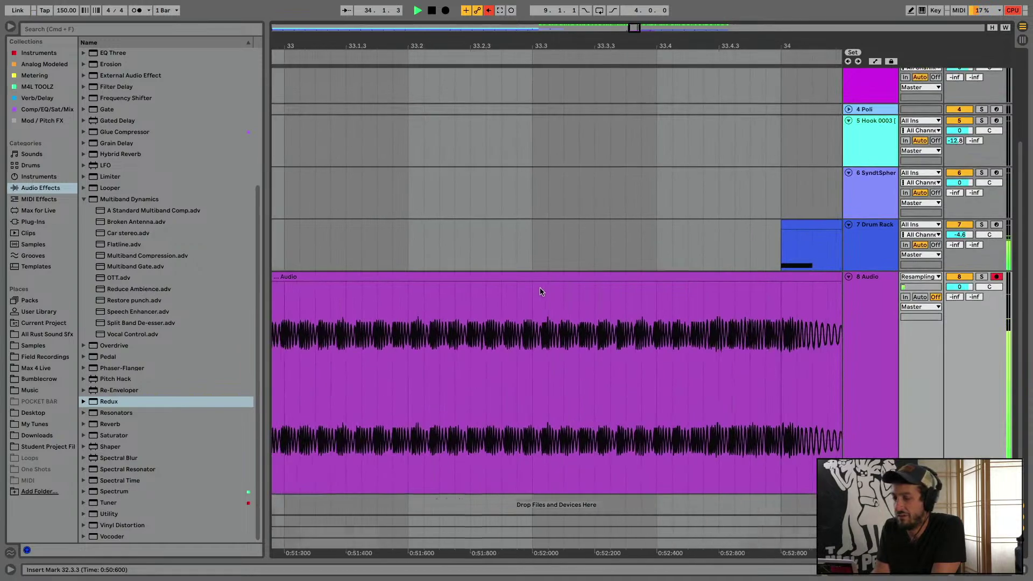
{"action": "scroll", "coordinate": [668, 324], "scroll_direction": "right", "scroll_amount": 4}
{"action": "left_click_drag", "start_coordinate": [668, 295], "coordinate": [742, 295]}
{"action": "key", "text": "space"}
{"action": "left_click", "coordinate": [1024, 572]}
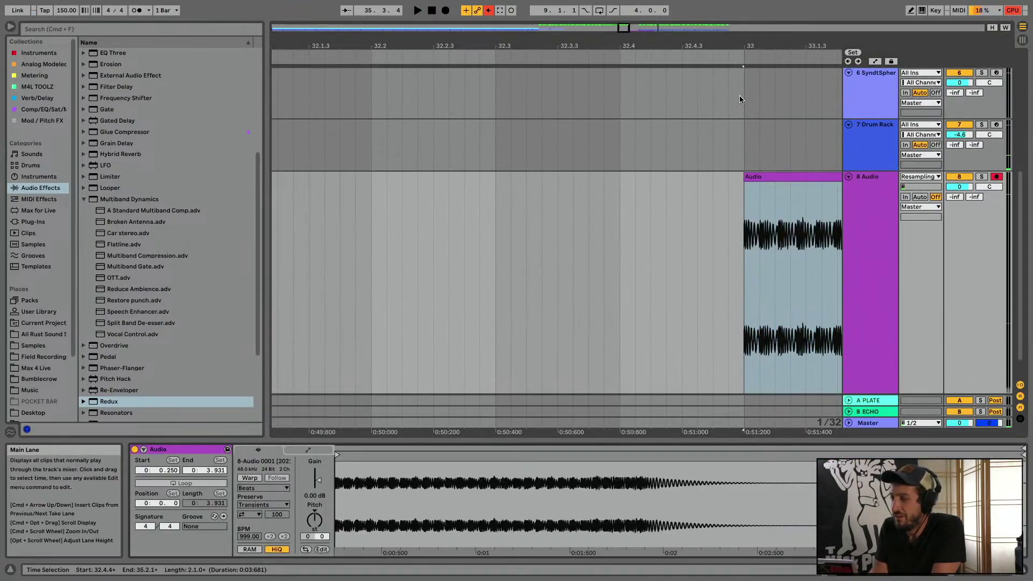
Hide the clip details and reduce the height of the resampled Audio track
{"action": "left_click_drag", "start_coordinate": [728, 44], "coordinate": [729, 11]}
{"action": "left_click", "coordinate": [1024, 571]}
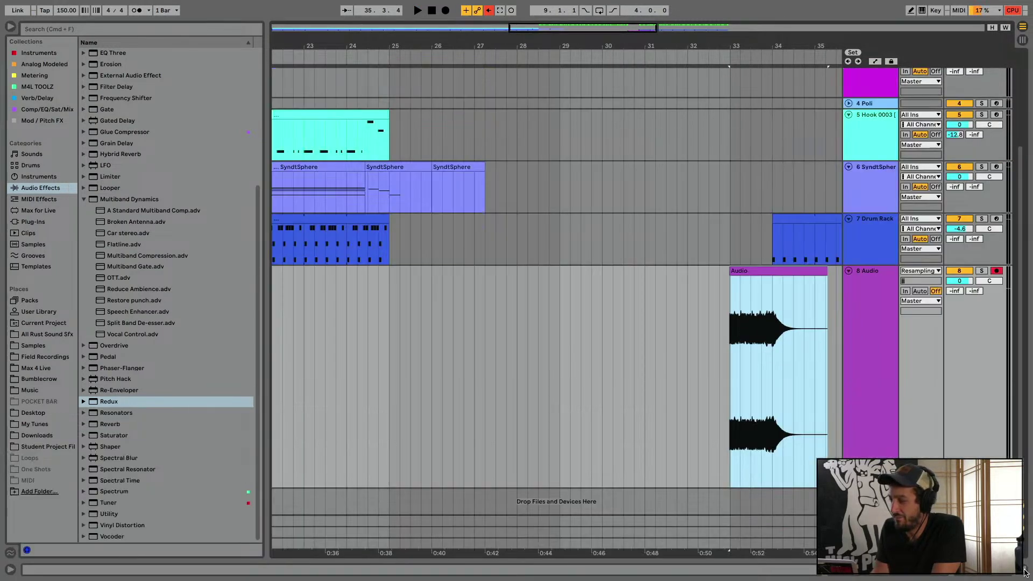
{"action": "left_click_drag", "start_coordinate": [939, 488], "coordinate": [938, 325]}
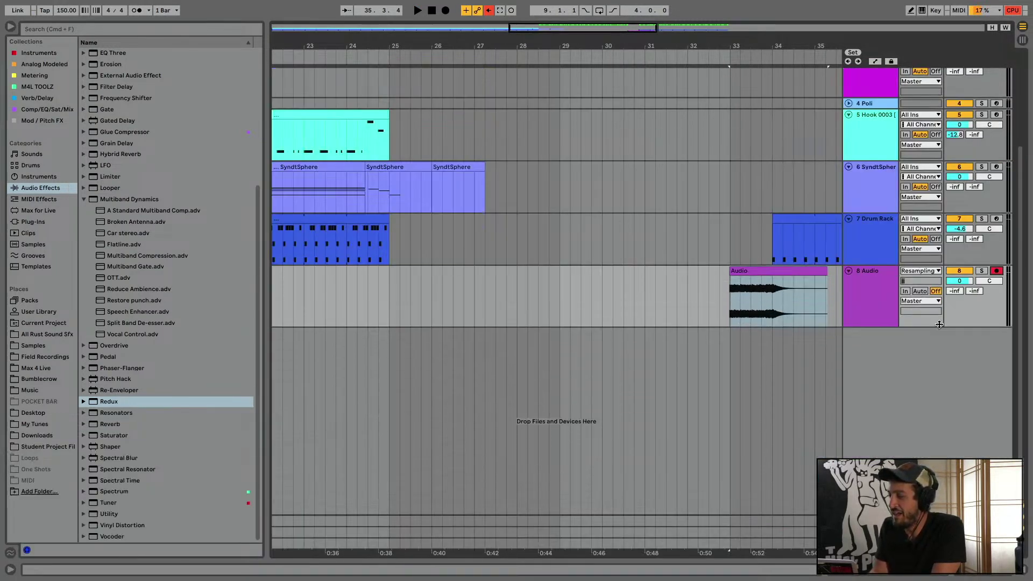
Browse the Bumblecrow folder and insert a new audio track below the resampled Audio track
{"action": "left_click", "coordinate": [496, 317]}
{"action": "left_click", "coordinate": [36, 378]}
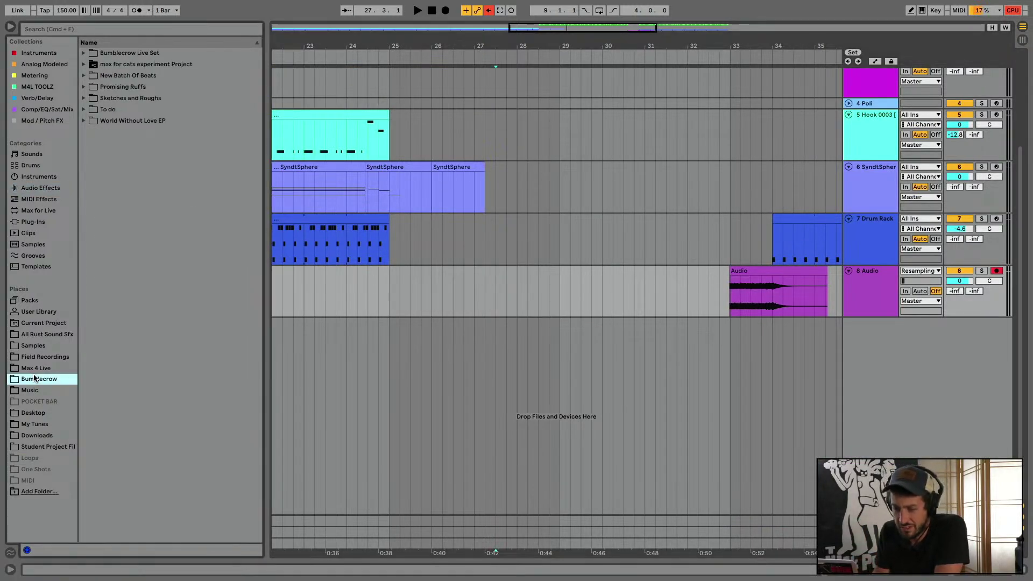
{"action": "left_click", "coordinate": [507, 448]}
{"action": "right_click", "coordinate": [918, 359]}
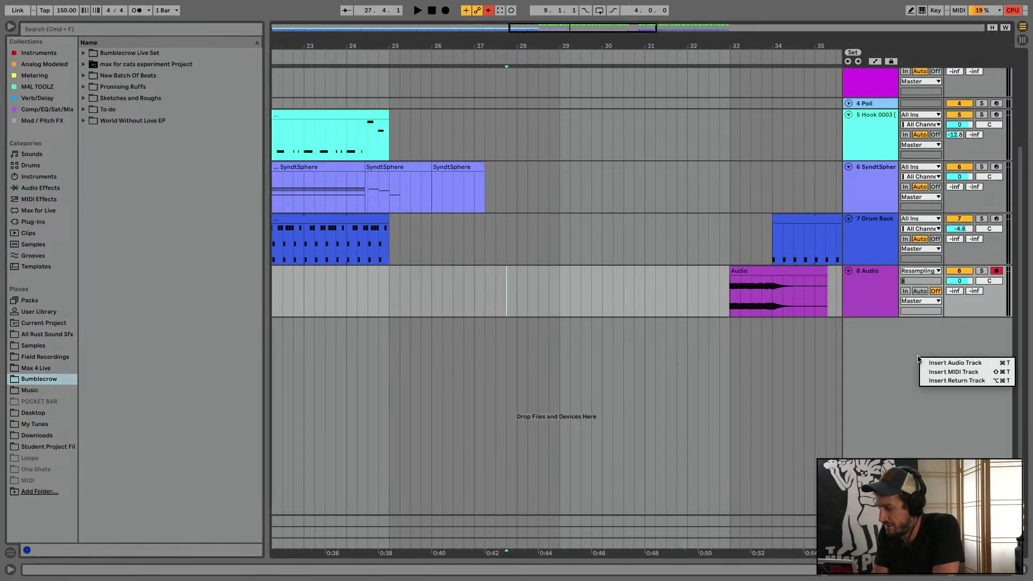
{"action": "left_click", "coordinate": [956, 363]}
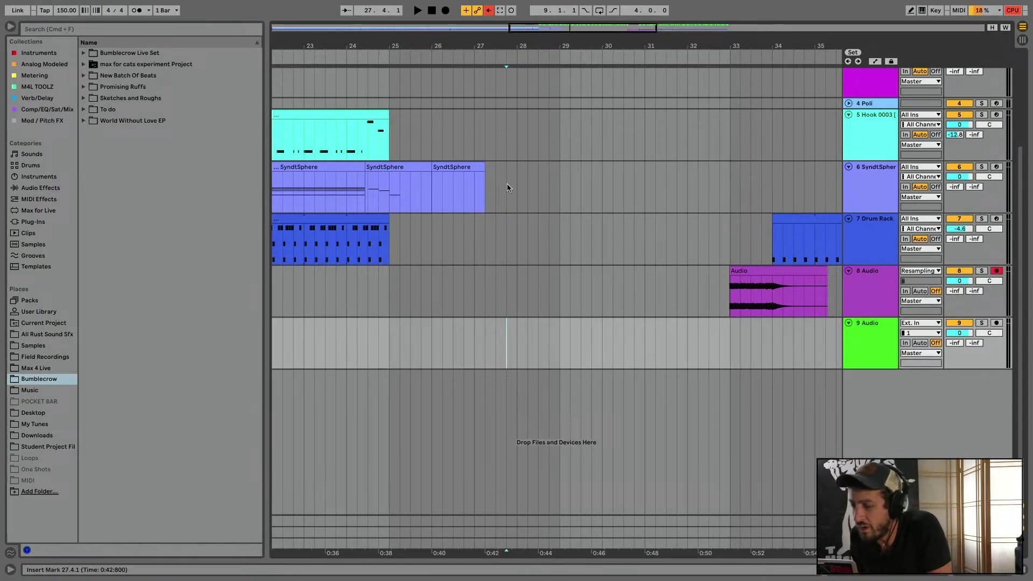
Arm the new audio track for recording and check the available audio input devices in the preferences without changing them
{"action": "left_click", "coordinate": [918, 333]}
{"action": "left_click", "coordinate": [912, 352]}
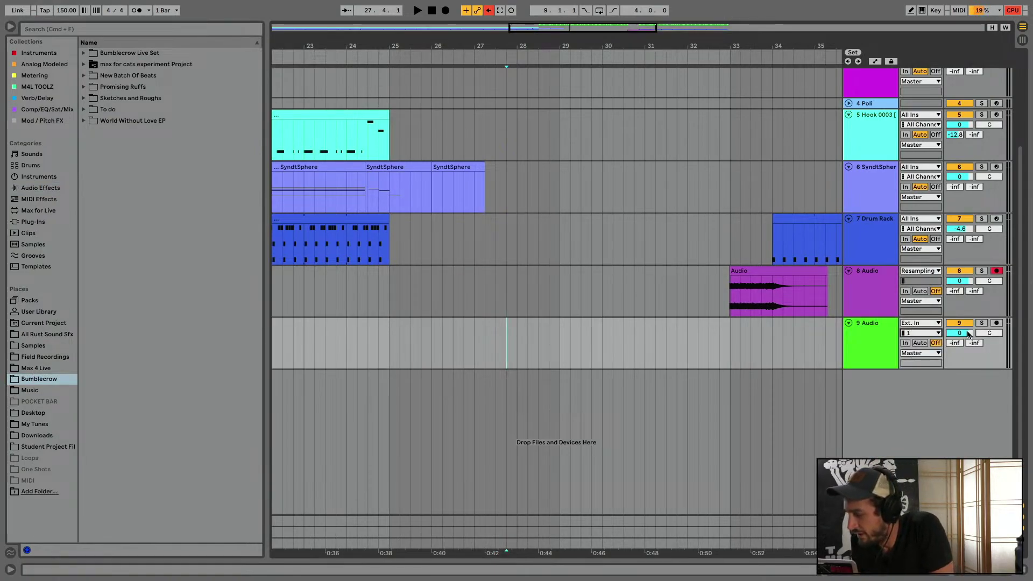
{"action": "key", "text": "ctrl+comma"}
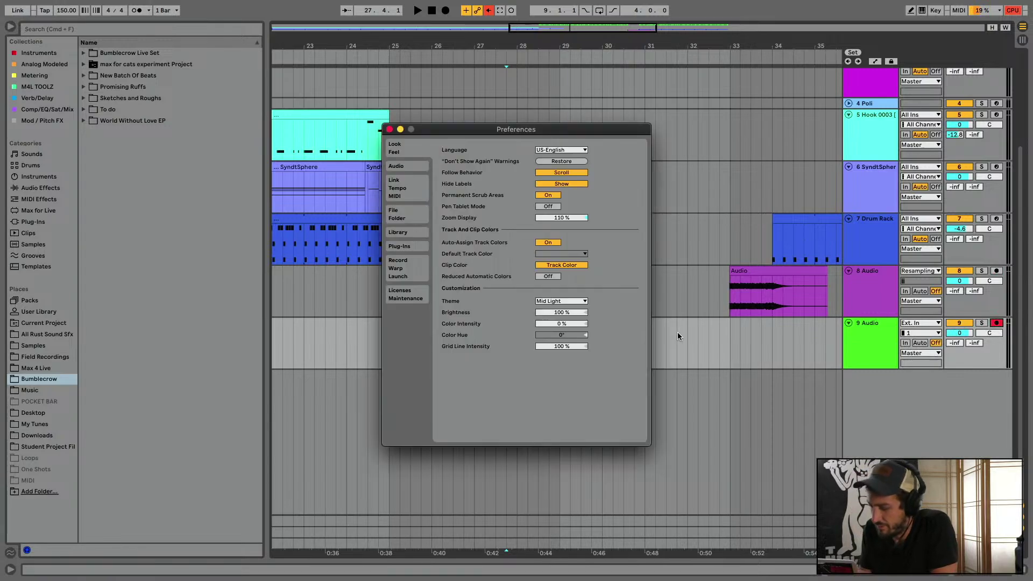
{"action": "left_click", "coordinate": [396, 167]}
{"action": "left_click", "coordinate": [596, 171]}
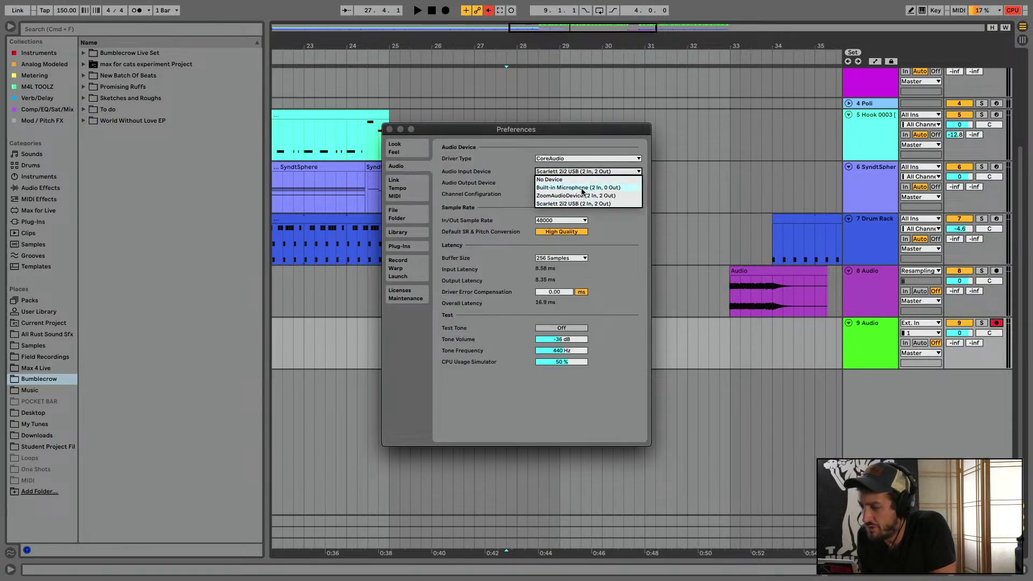
{"action": "key", "text": "Escape"}
{"action": "left_click", "coordinate": [389, 129]}
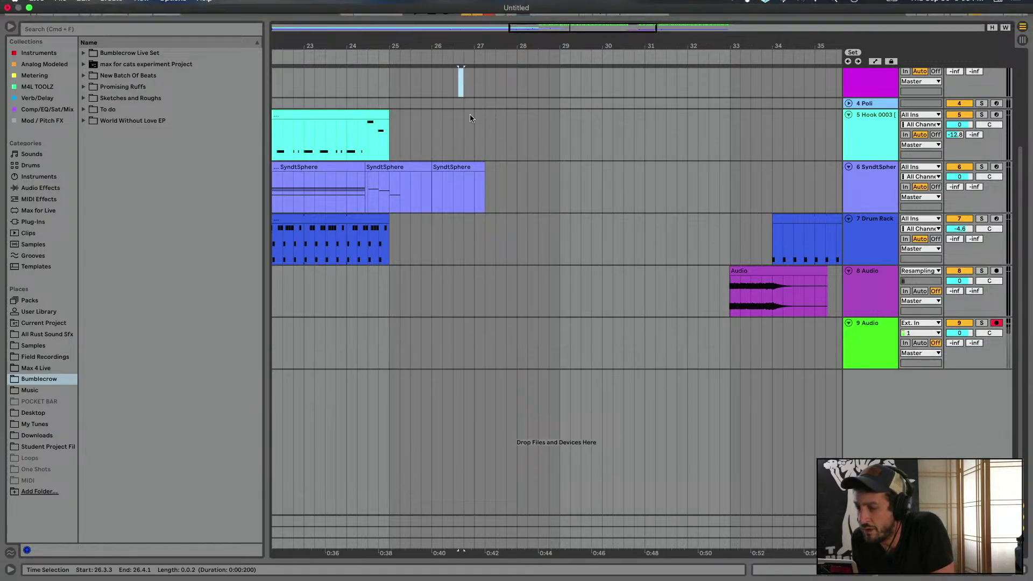
Record a short take on audio track 9 from 29.1.1, then stop and record over it from the same position
{"action": "left_click", "coordinate": [470, 114]}
{"action": "left_click", "coordinate": [566, 344]}
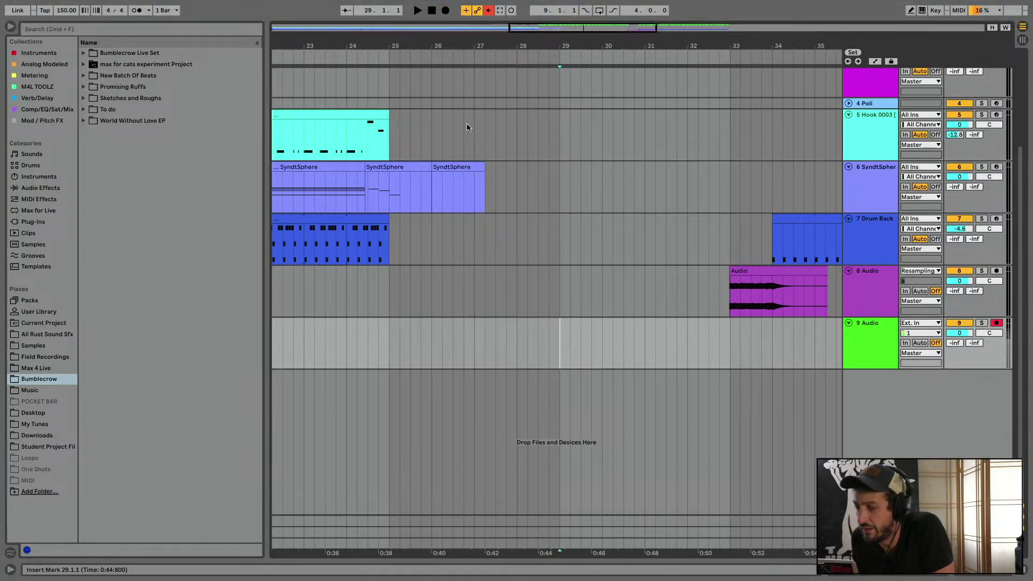
{"action": "left_click", "coordinate": [446, 12]}
{"action": "left_click", "coordinate": [431, 12]}
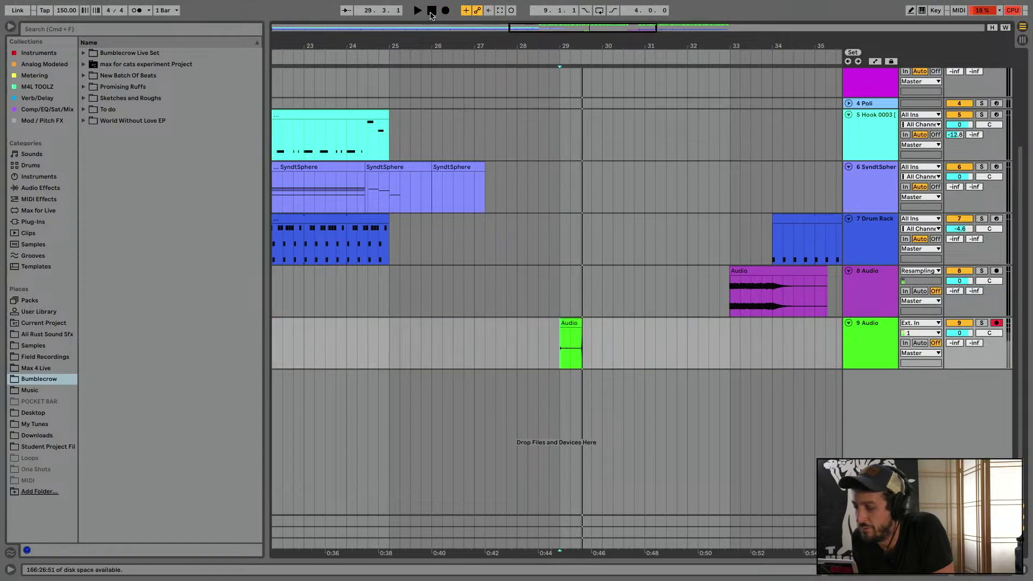
{"action": "left_click", "coordinate": [446, 10]}
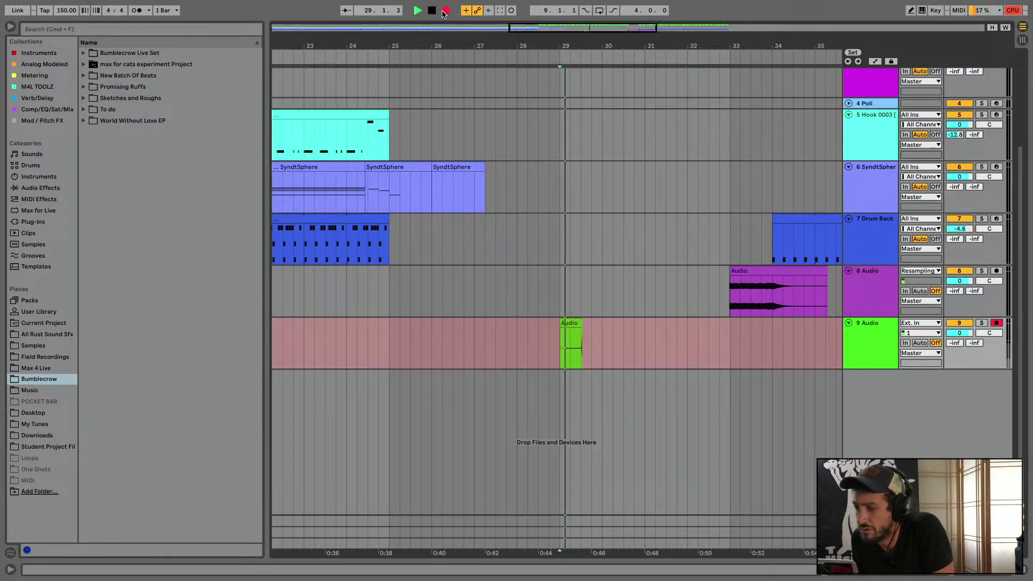
{"action": "key", "text": "space"}
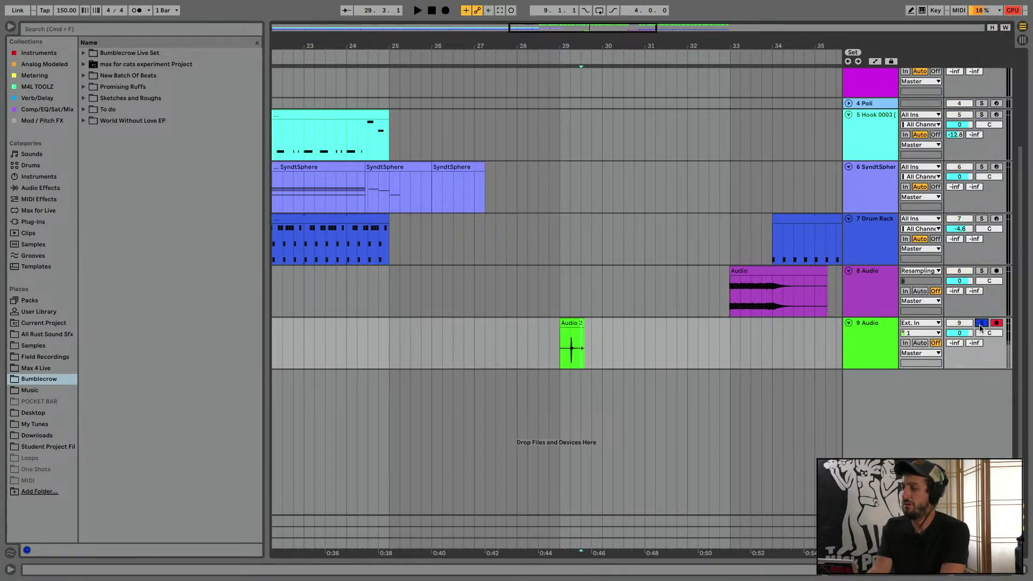
Solo track 9, play back the recorded clip from 29.1.1, and open it in the sample editor
{"action": "key", "text": "space"}
{"action": "left_click", "coordinate": [568, 321]}
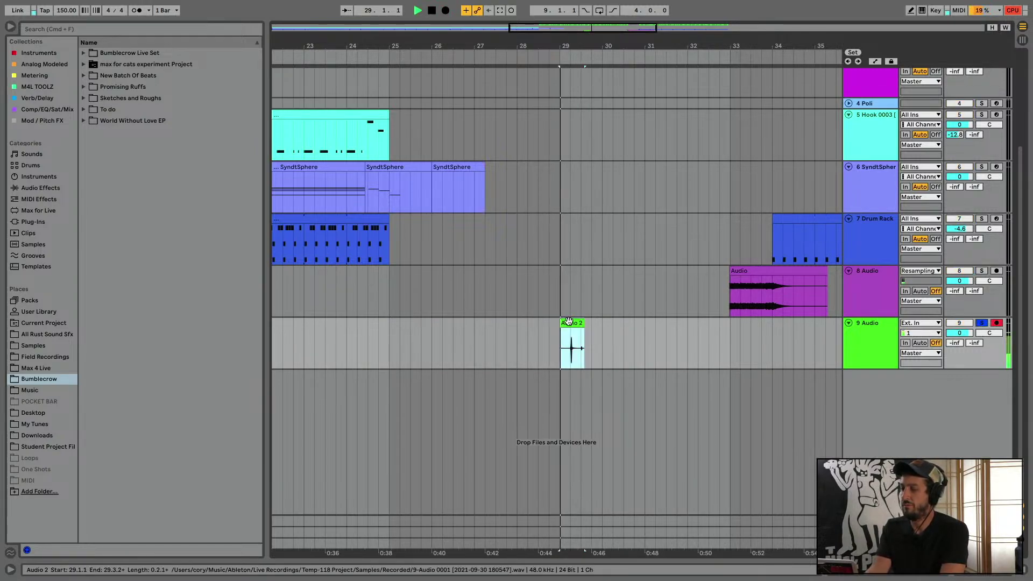
{"action": "double_click", "coordinate": [569, 321]}
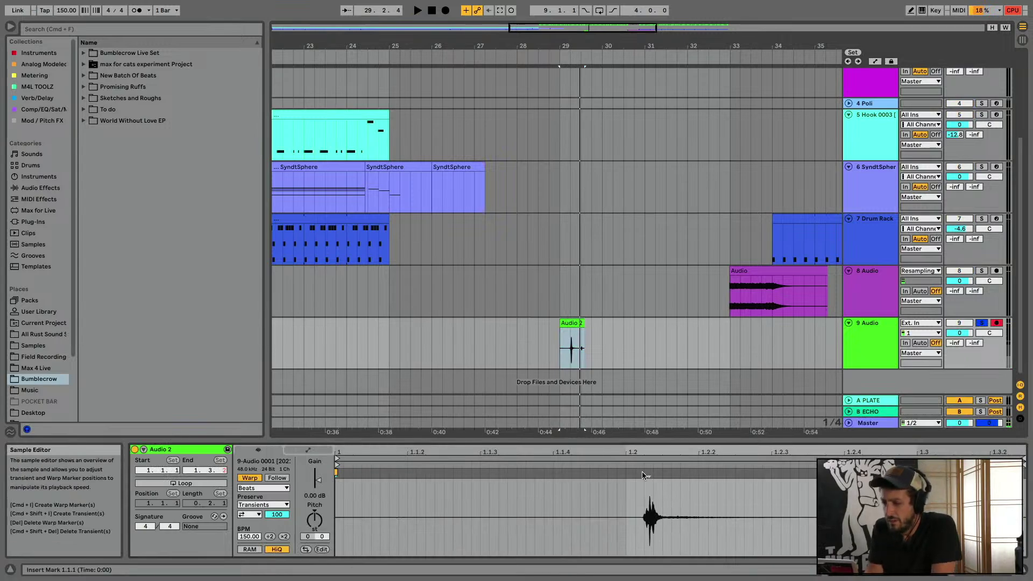
Trim the recorded clip on track 9 to a short hit starting at 29.2.1, with its sample start at the sound's onset
{"action": "left_click_drag", "start_coordinate": [339, 467], "coordinate": [618, 468]}
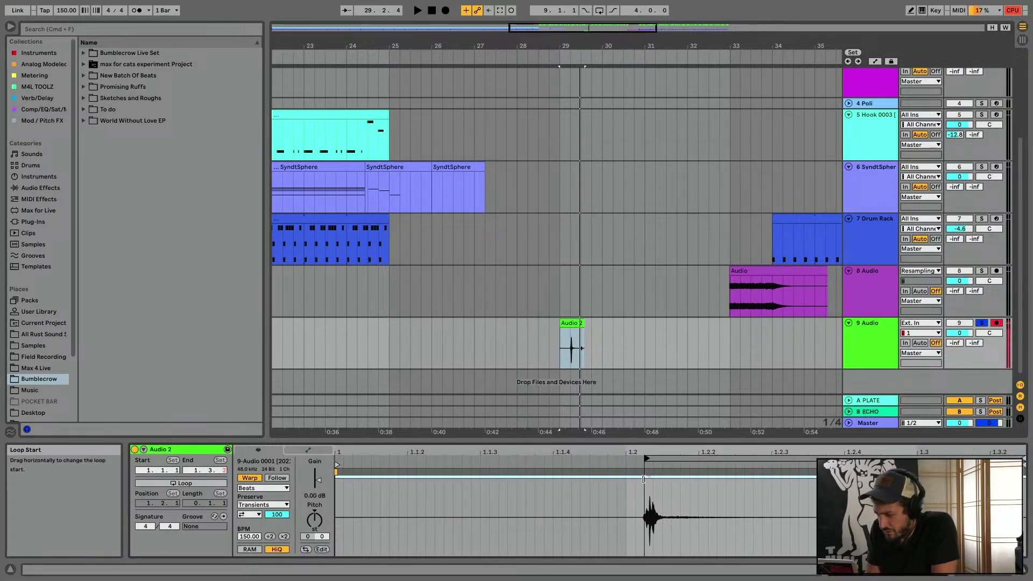
{"action": "left_click_drag", "start_coordinate": [551, 46], "coordinate": [552, 91]}
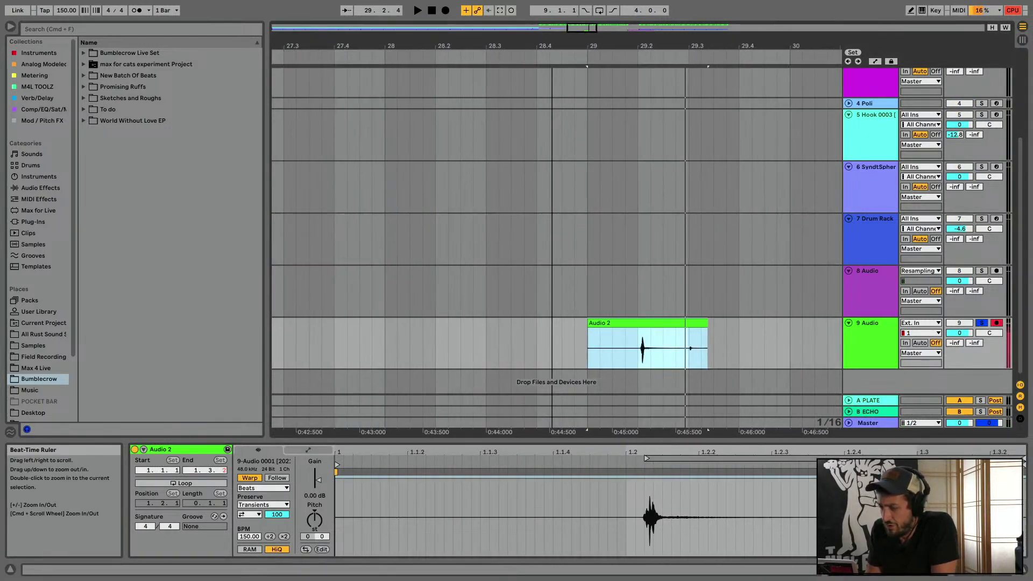
{"action": "left_click_drag", "start_coordinate": [585, 323], "coordinate": [635, 324]}
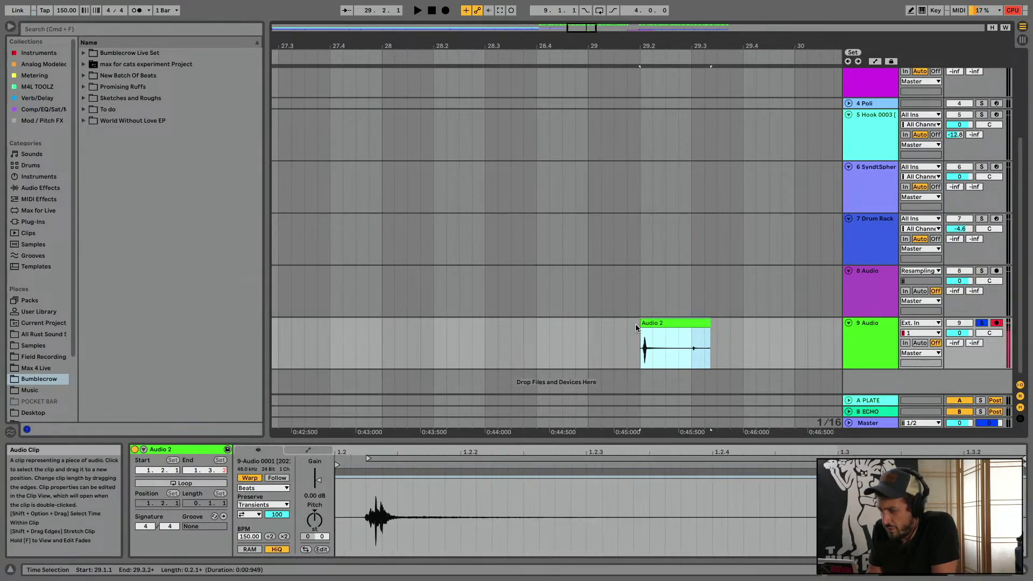
{"action": "left_click_drag", "start_coordinate": [709, 324], "coordinate": [656, 321]}
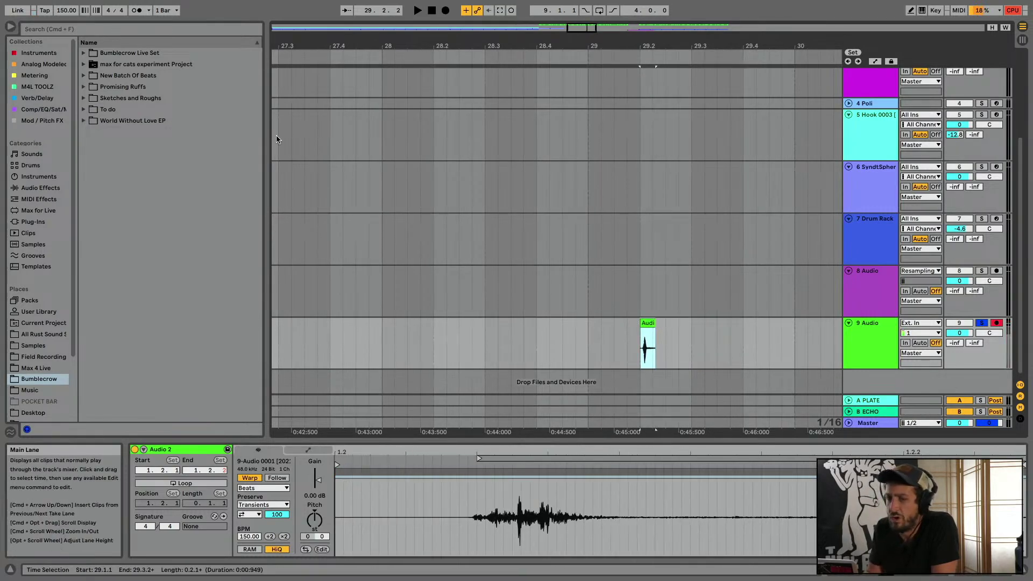
{"action": "mouse_move", "coordinate": [339, 465]}
{"action": "left_mouse_down"}
{"action": "mouse_move", "coordinate": [450, 467]}
{"action": "mouse_move", "coordinate": [475, 481]}
{"action": "left_mouse_up"}
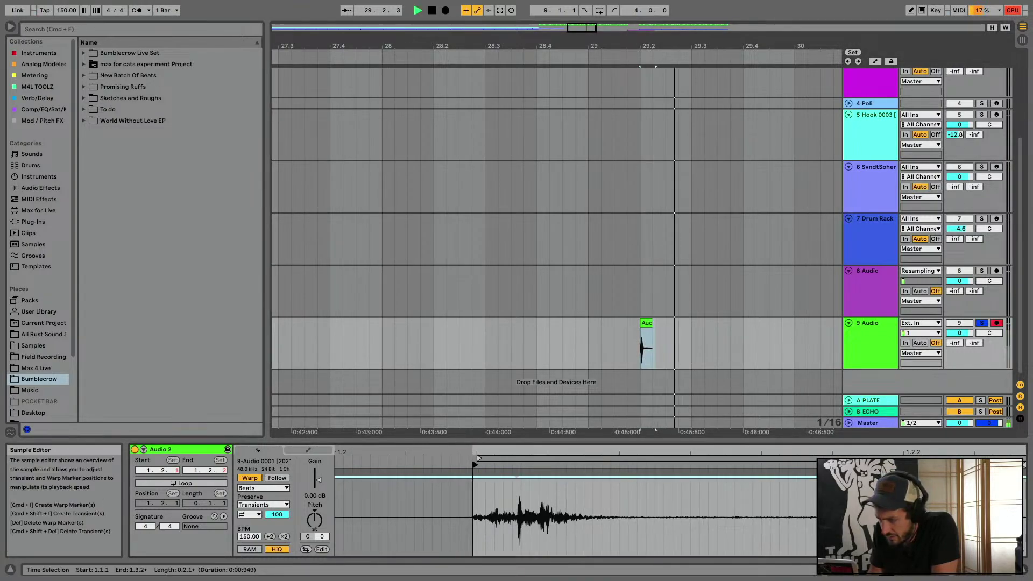
Move the trimmed clip on track 9 to 25.1.1, where the Hook and Drum Rack clips end
{"action": "key", "text": "super+alt+l"}
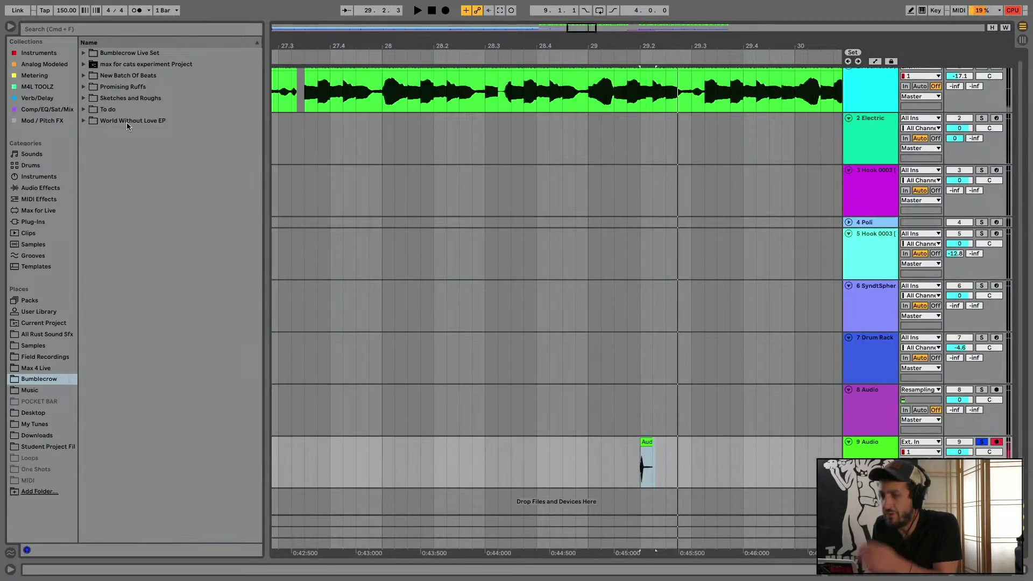
{"action": "left_click", "coordinate": [10, 29]}
{"action": "key", "text": "minus"}
{"action": "key", "text": "minus"}
{"action": "key", "text": "minus"}
{"action": "key", "text": "minus"}
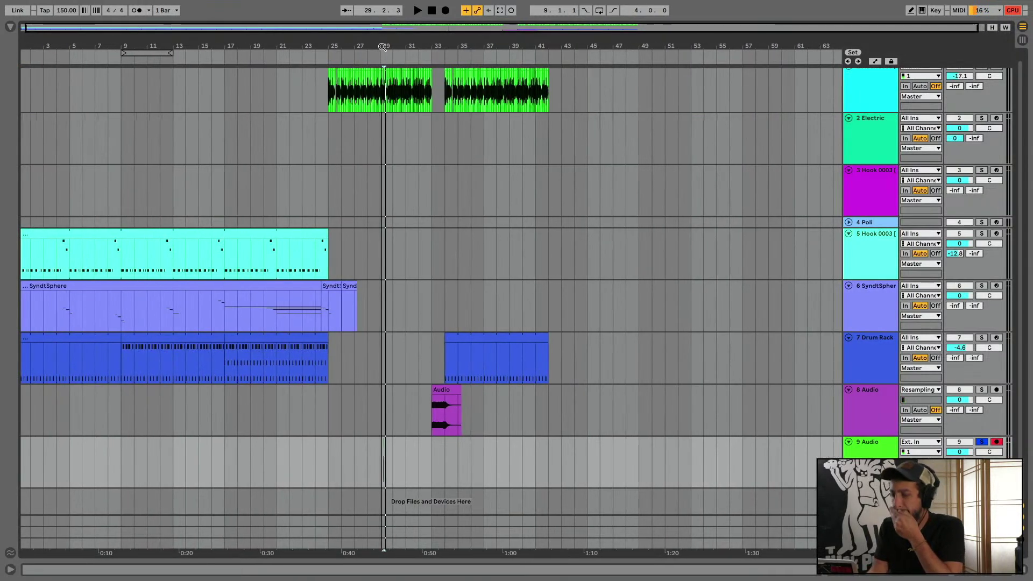
{"action": "left_click_drag", "start_coordinate": [355, 48], "coordinate": [374, 64]}
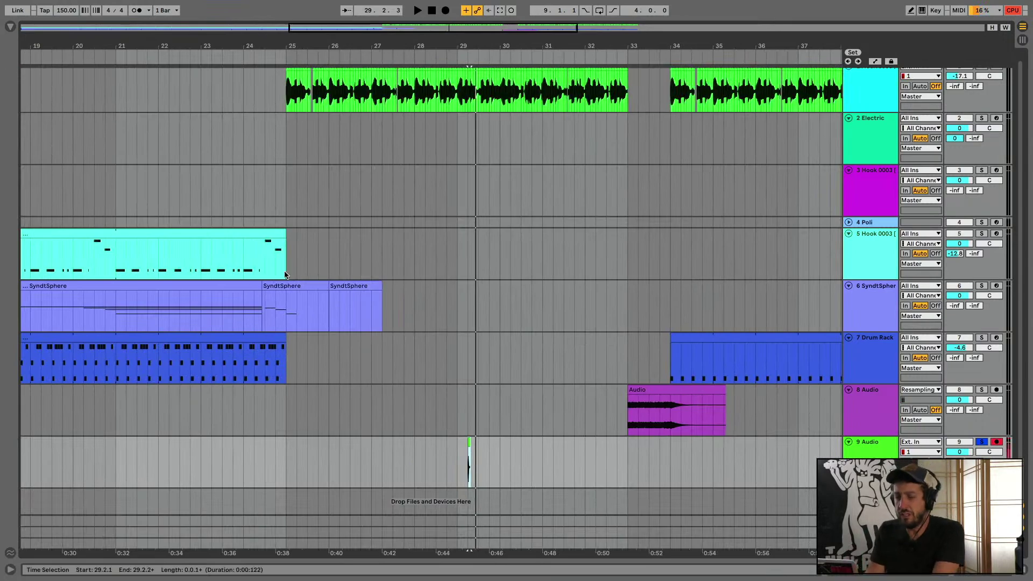
{"action": "scroll", "coordinate": [487, 463], "scroll_direction": "up", "scroll_amount": 1}
{"action": "left_click", "coordinate": [289, 482]}
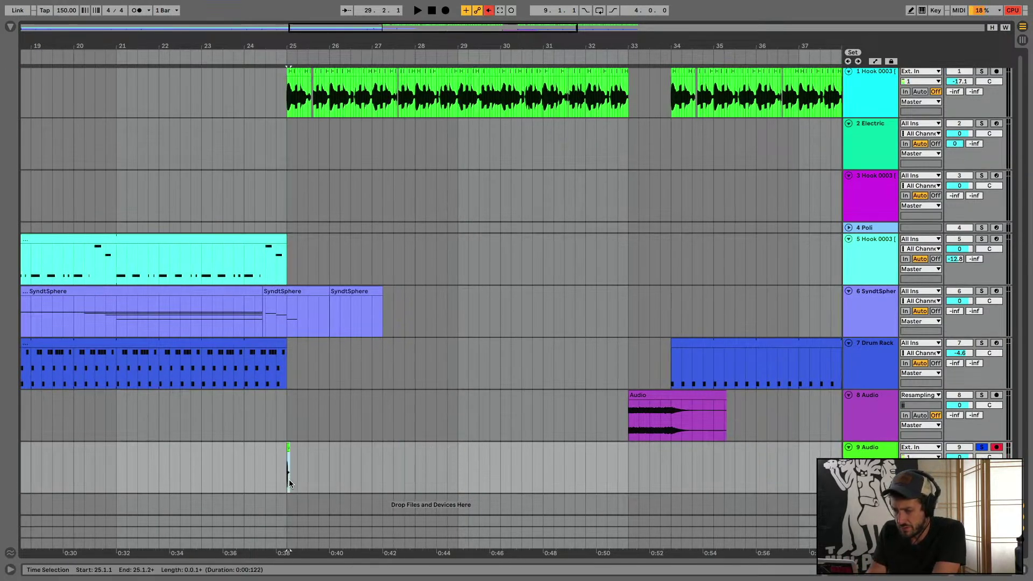
Show the device chain of audio track 9 and add the Hybrid Reverb audio effect after Utility
{"action": "double_click", "coordinate": [869, 447]}
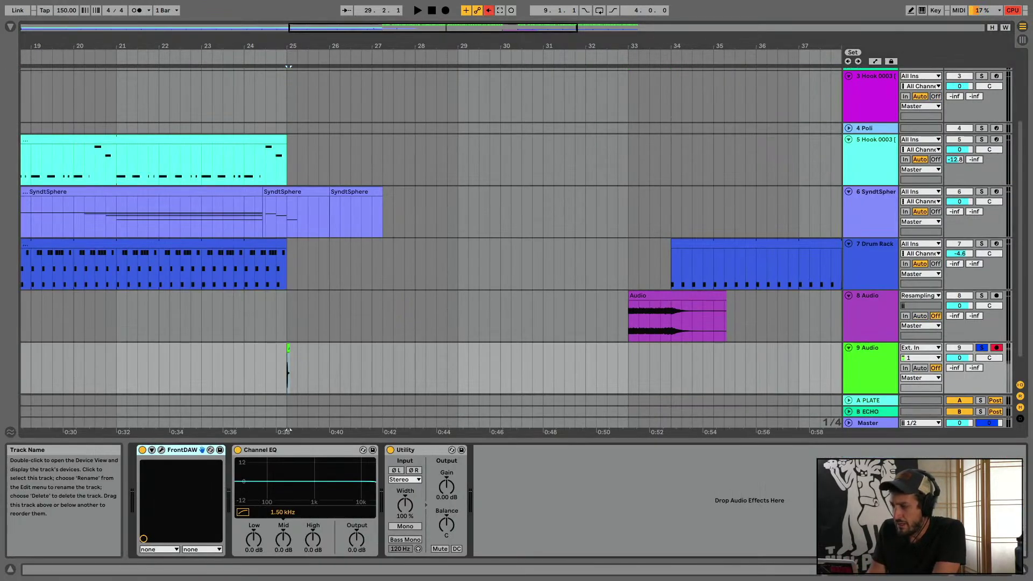
{"action": "left_click", "coordinate": [10, 28]}
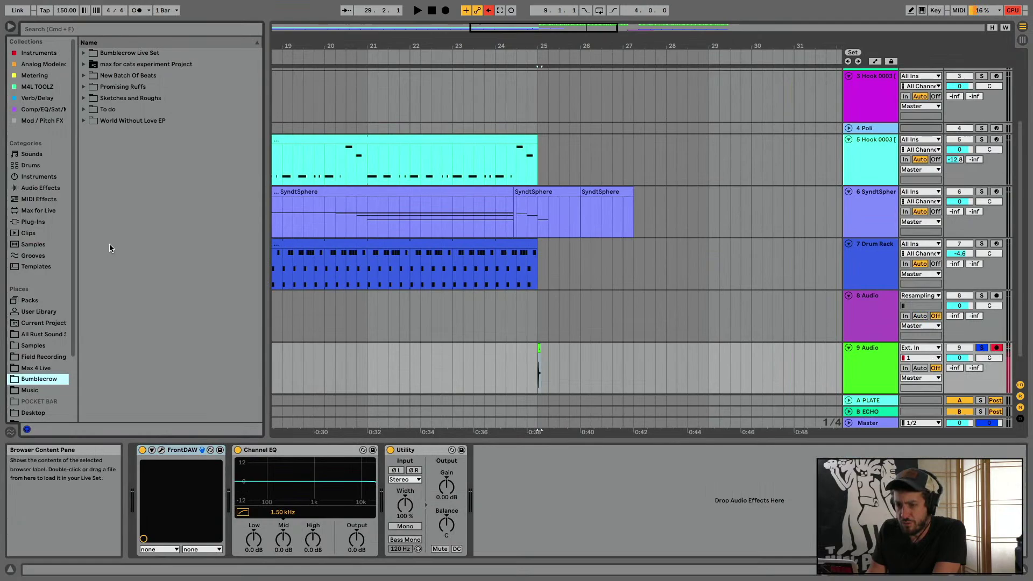
{"action": "left_click", "coordinate": [41, 188]}
{"action": "scroll", "coordinate": [150, 202], "scroll_direction": "down", "scroll_amount": 4}
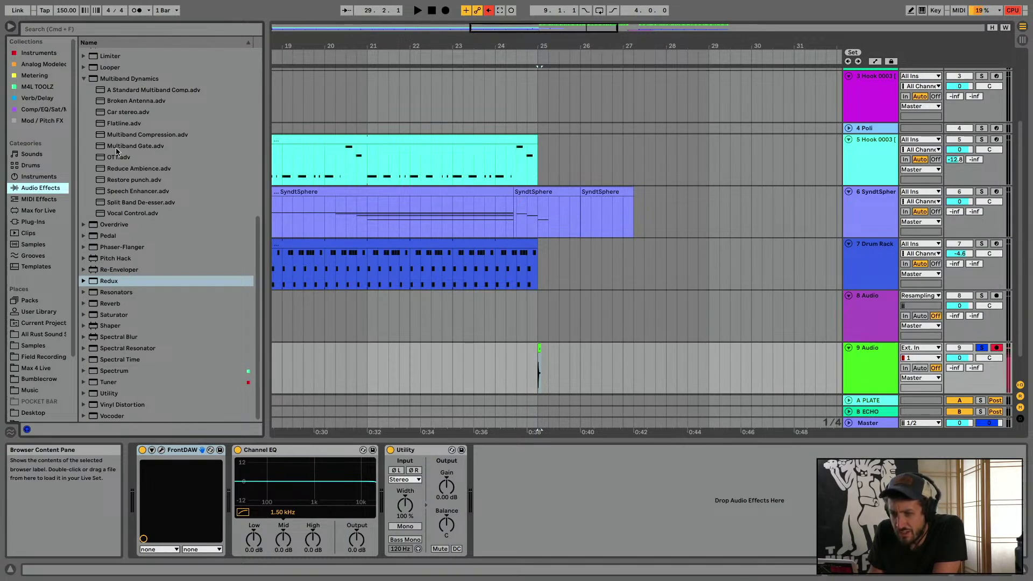
{"action": "left_click", "coordinate": [85, 81]}
{"action": "left_click", "coordinate": [102, 168]}
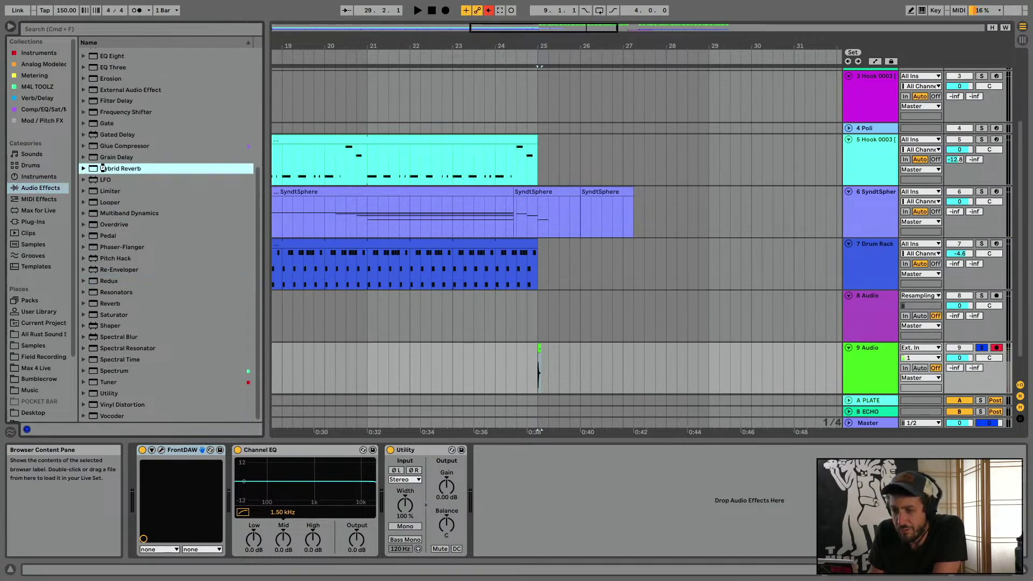
{"action": "left_click_drag", "start_coordinate": [580, 456], "coordinate": [580, 457]}
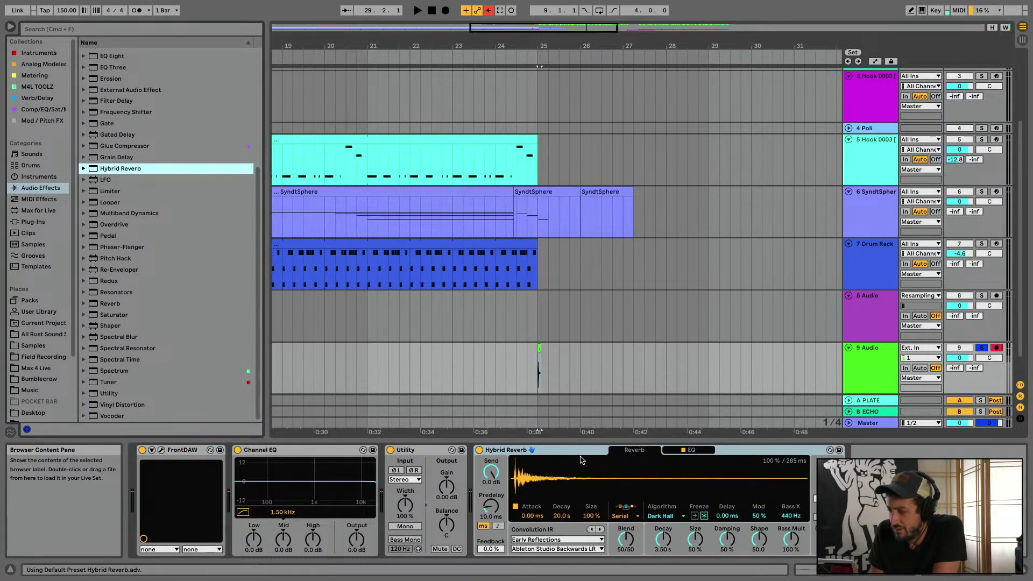
Raise the Hybrid Reverb decay to 60.0 s while auditioning the clip from 25.1.1
{"action": "key", "text": "space"}
{"action": "left_click_drag", "start_coordinate": [663, 544], "coordinate": [662, 508]}
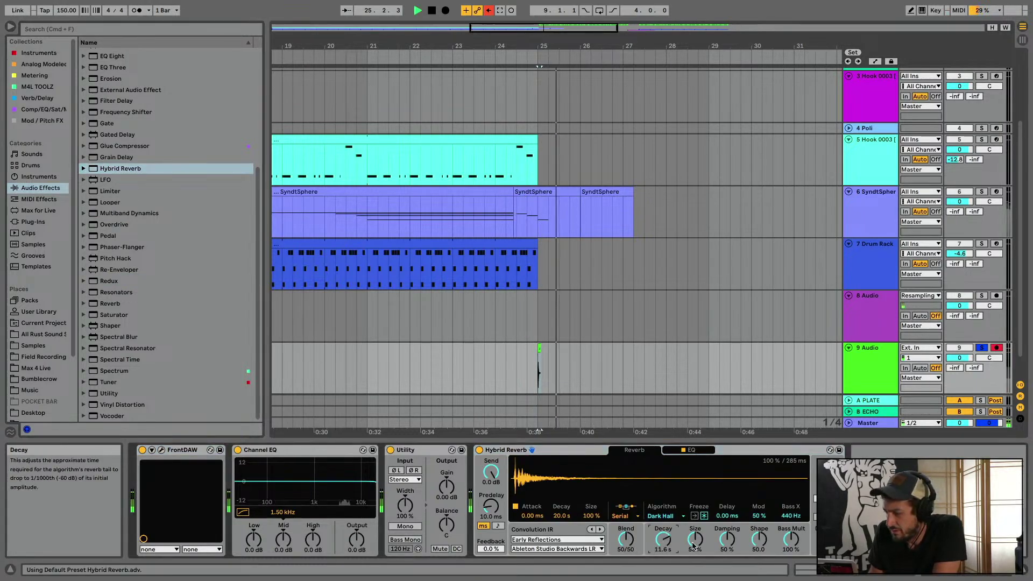
{"action": "key", "text": "space"}
{"action": "key", "text": "space"}
{"action": "key", "text": "space"}
Try the Vocal Wet LR impulse response with the reverb blend at 94/6 during playback
{"action": "left_click", "coordinate": [538, 549]}
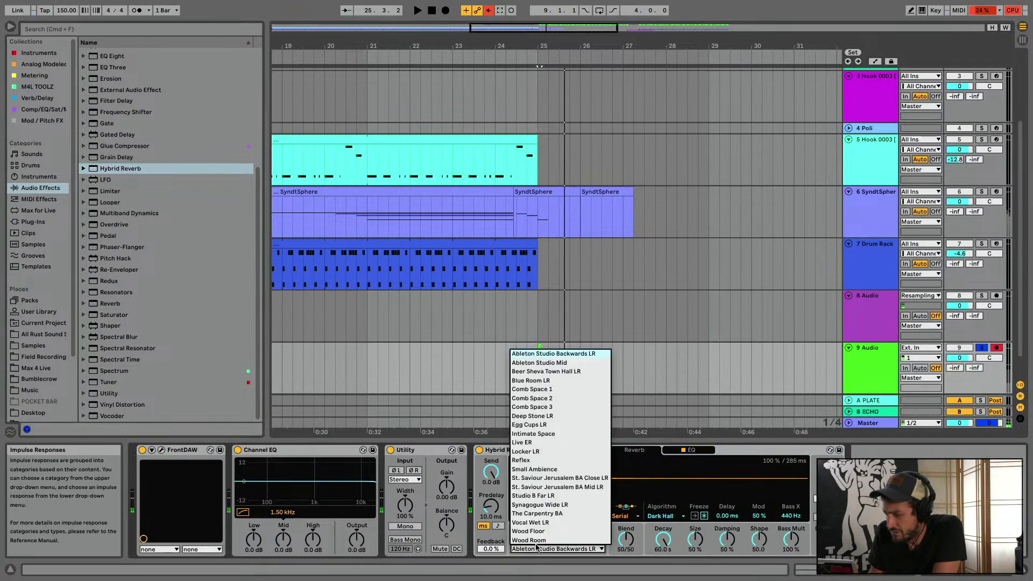
{"action": "left_click", "coordinate": [530, 522]}
{"action": "key", "text": "space"}
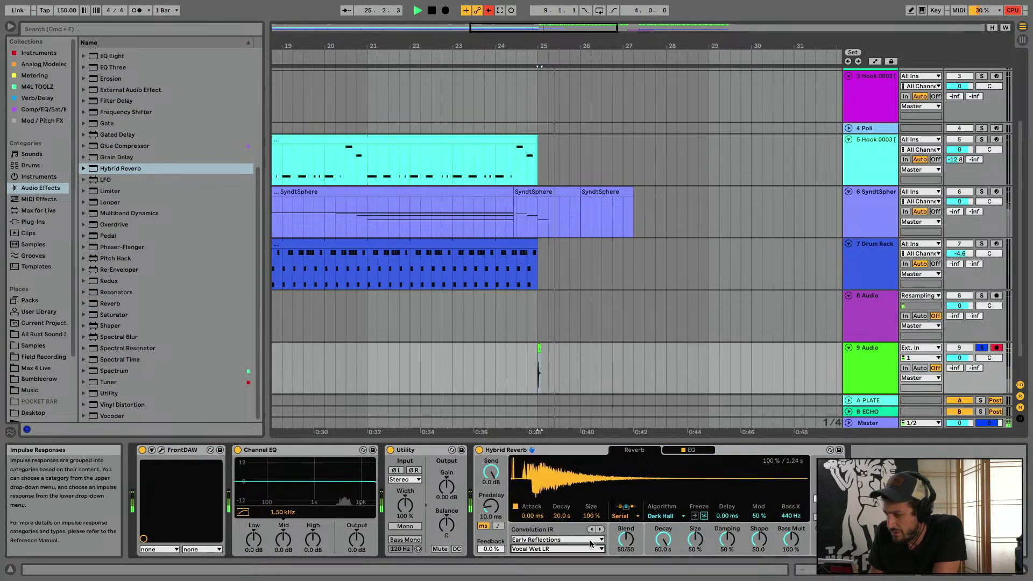
{"action": "key", "text": "space"}
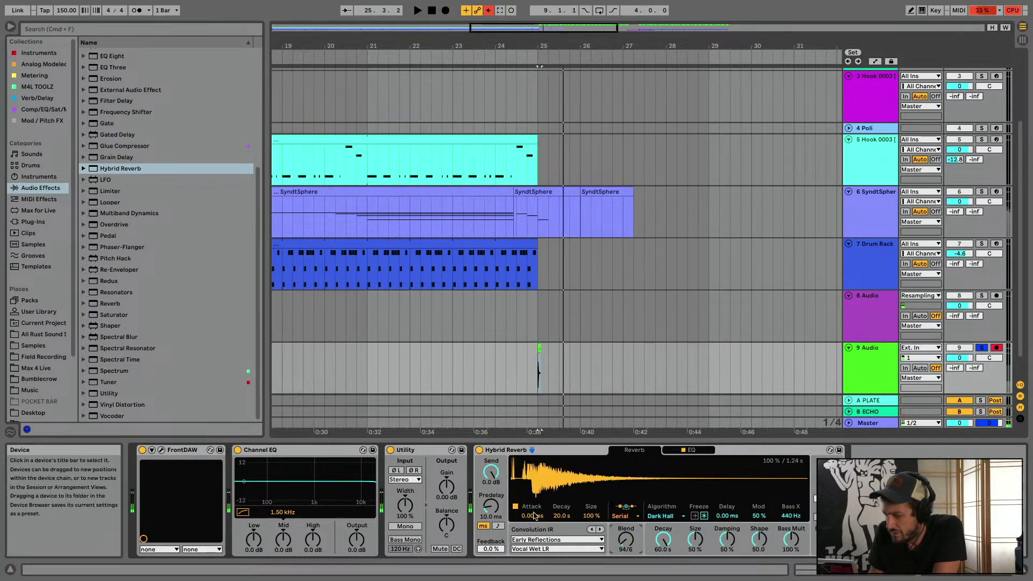
Switch the convolution category to Textures, audition Vocal A and Tape Low Speed Time 15, and choose the Rolling Rocks impulse response
{"action": "left_click", "coordinate": [529, 540]}
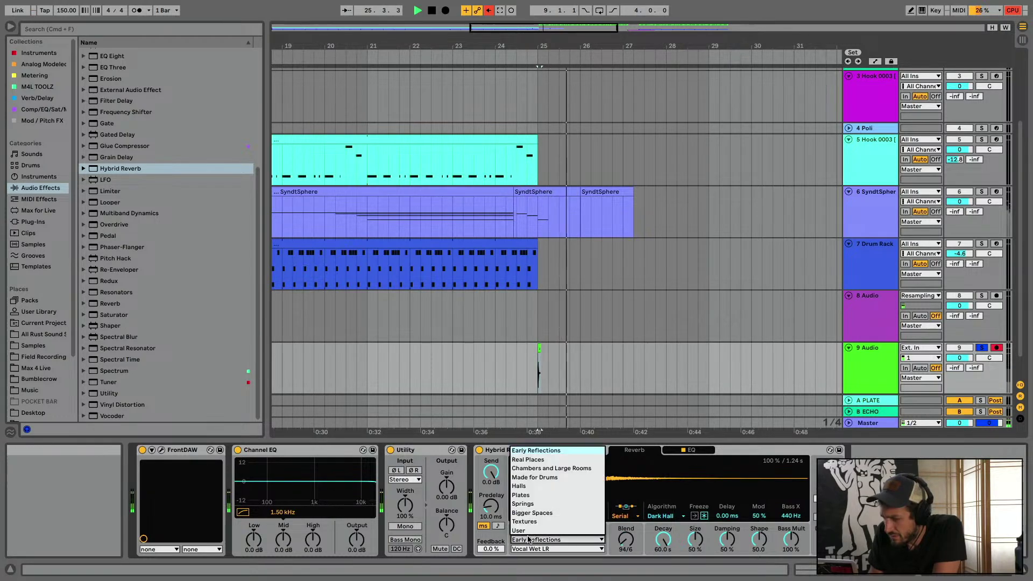
{"action": "left_click", "coordinate": [537, 521]}
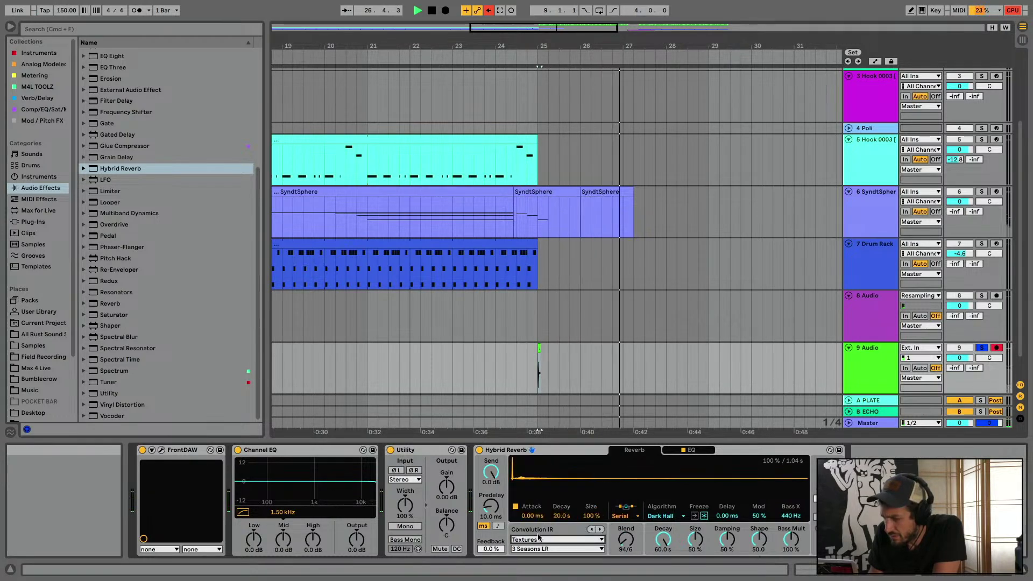
{"action": "key", "text": "space"}
{"action": "key", "text": "space"}
{"action": "left_click", "coordinate": [538, 549]}
{"action": "left_click", "coordinate": [541, 514]}
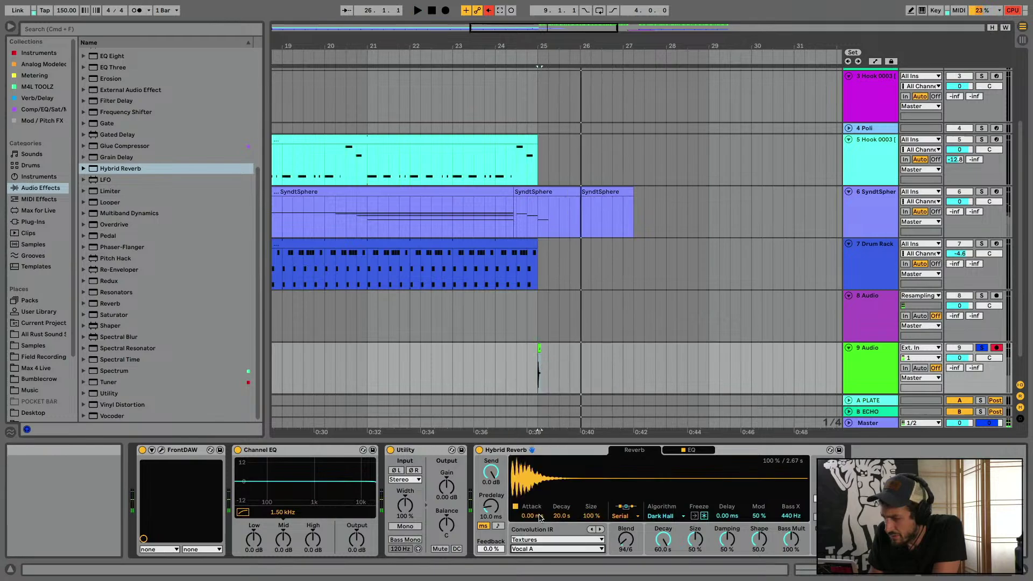
{"action": "left_click", "coordinate": [546, 548]}
{"action": "left_click", "coordinate": [551, 507]}
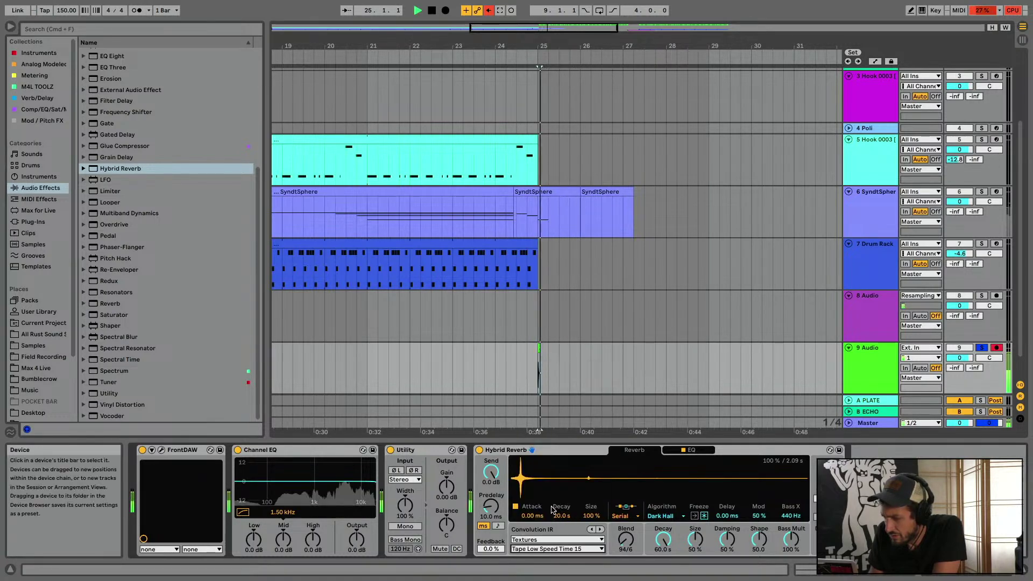
{"action": "left_click", "coordinate": [571, 549]}
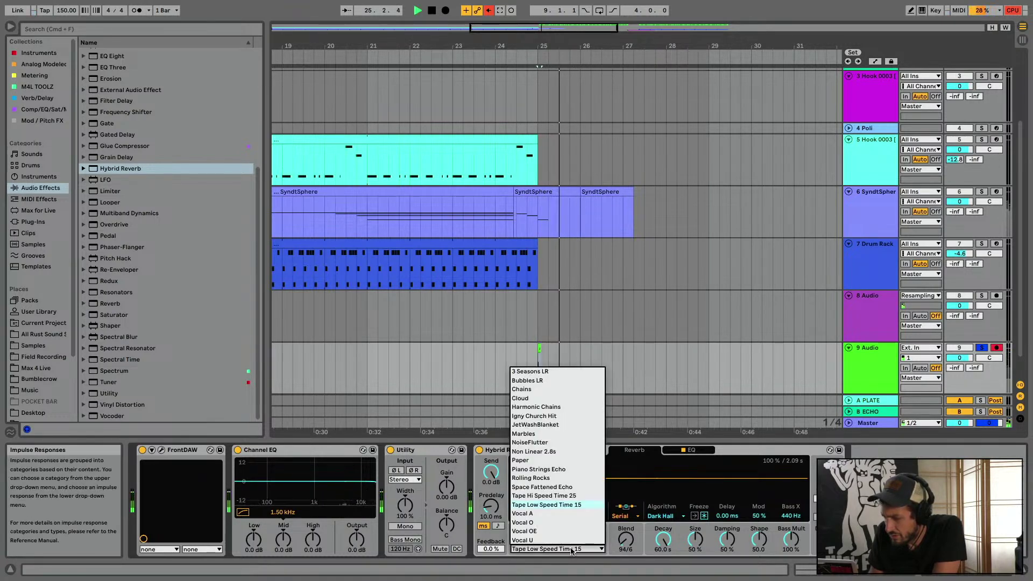
{"action": "left_click", "coordinate": [559, 479]}
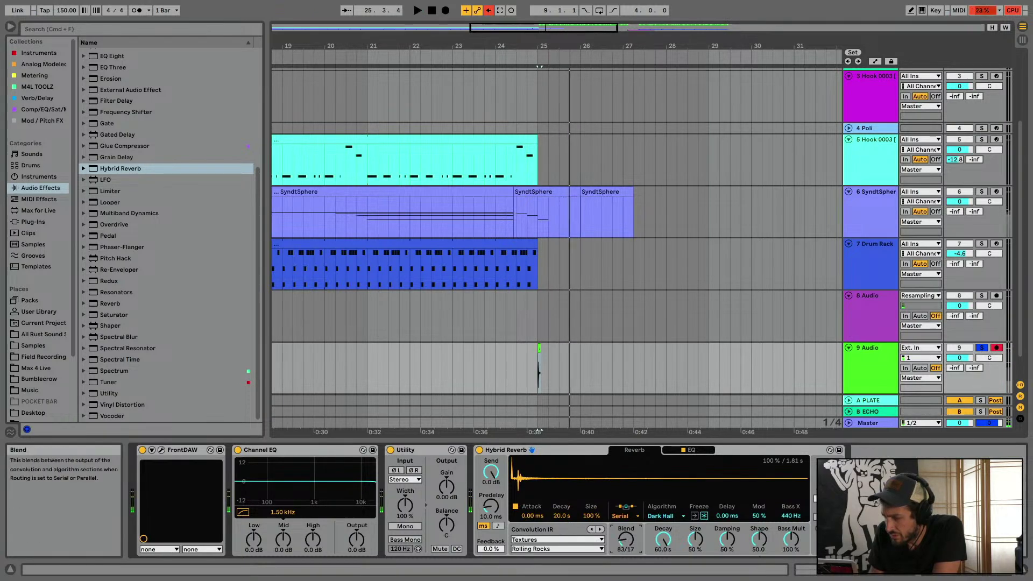
Set the reverb blend to 70/30, replay the clip, and check the reverb's EQ without changing it
{"action": "left_click_drag", "start_coordinate": [626, 539], "coordinate": [631, 513]}
{"action": "key", "text": "space"}
{"action": "key", "text": "space"}
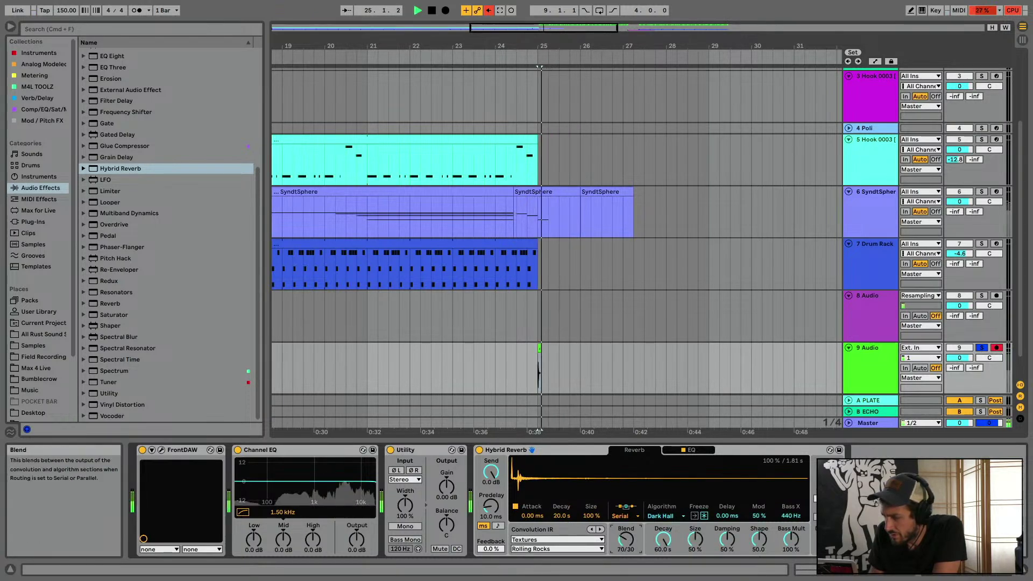
{"action": "key", "text": "space"}
{"action": "key", "text": "space"}
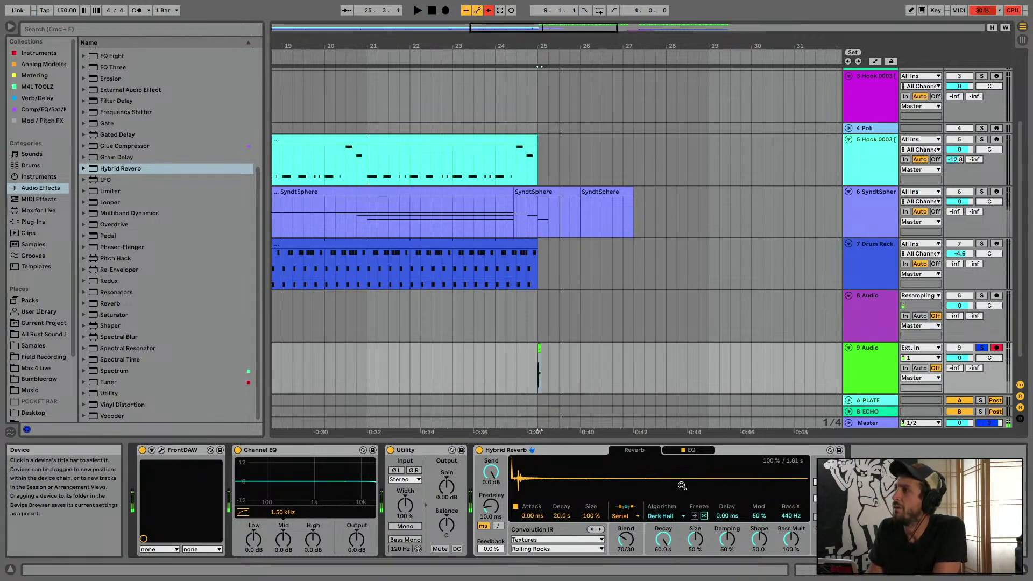
{"action": "left_click", "coordinate": [687, 450]}
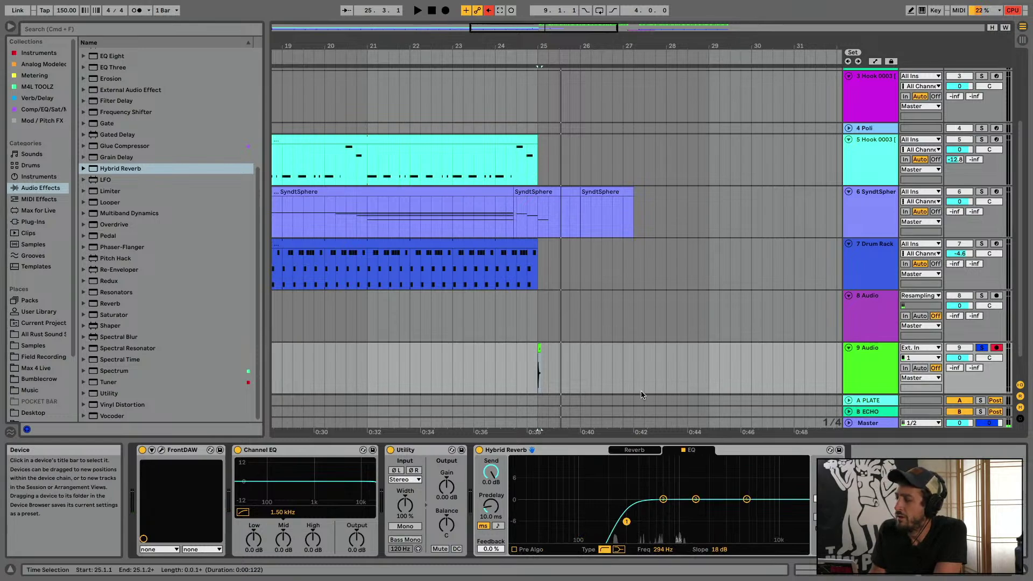
{"action": "left_click", "coordinate": [635, 450]}
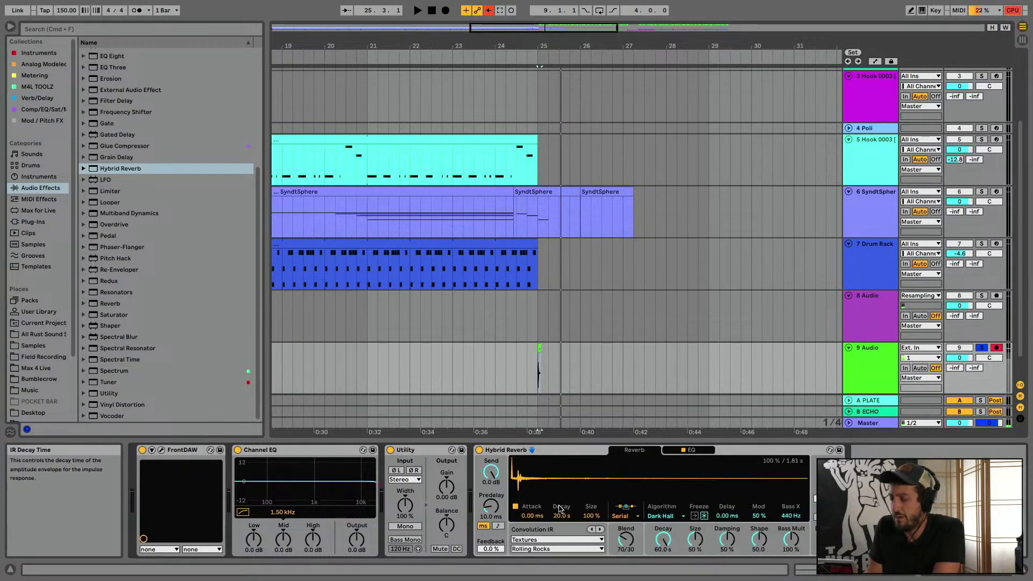
Try a reverb predelay of 4.00 s with 24% feedback while replaying the clip repeatedly
{"action": "left_click_drag", "start_coordinate": [491, 549], "coordinate": [491, 457]}
{"action": "key", "text": "space"}
{"action": "key", "text": "space"}
{"action": "key", "text": "space"}
{"action": "key", "text": "space"}
{"action": "key", "text": "space"}
{"action": "key", "text": "space"}
{"action": "key", "text": "space"}
{"action": "key", "text": "space"}
Audition different predelay feedback amounts, including 73%, 71% and 30%, on the reverb at the long predelay
{"action": "left_click", "coordinate": [490, 549]}
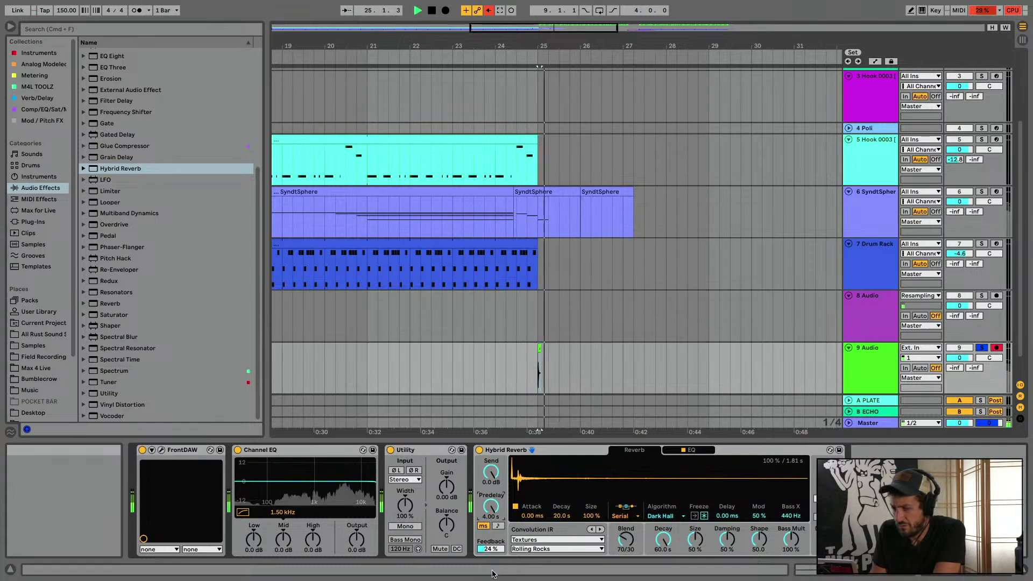
{"action": "type", "text": "95"}
{"action": "key", "text": "Return"}
{"action": "left_click_drag", "start_coordinate": [490, 549], "coordinate": [490, 562]}
{"action": "key", "text": "space"}
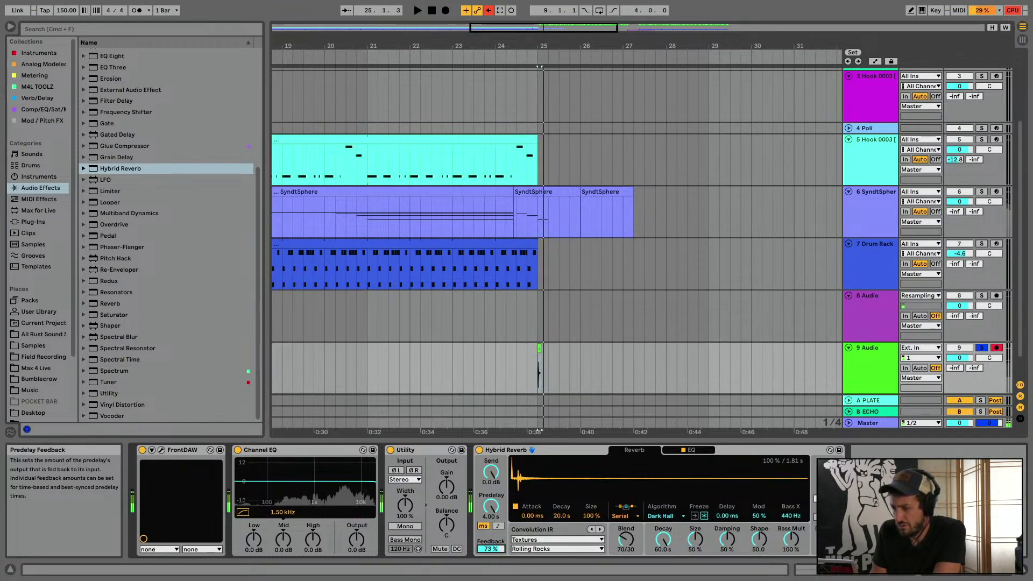
{"action": "key", "text": "space"}
{"action": "key", "text": "space"}
{"action": "key", "text": "space"}
{"action": "key", "text": "space"}
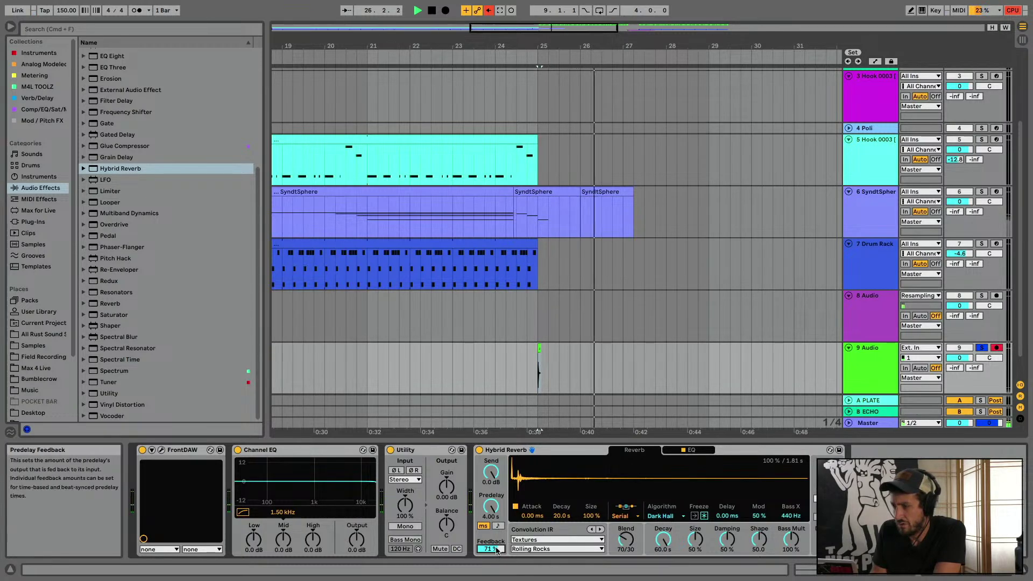
{"action": "left_click_drag", "start_coordinate": [496, 548], "coordinate": [496, 553]}
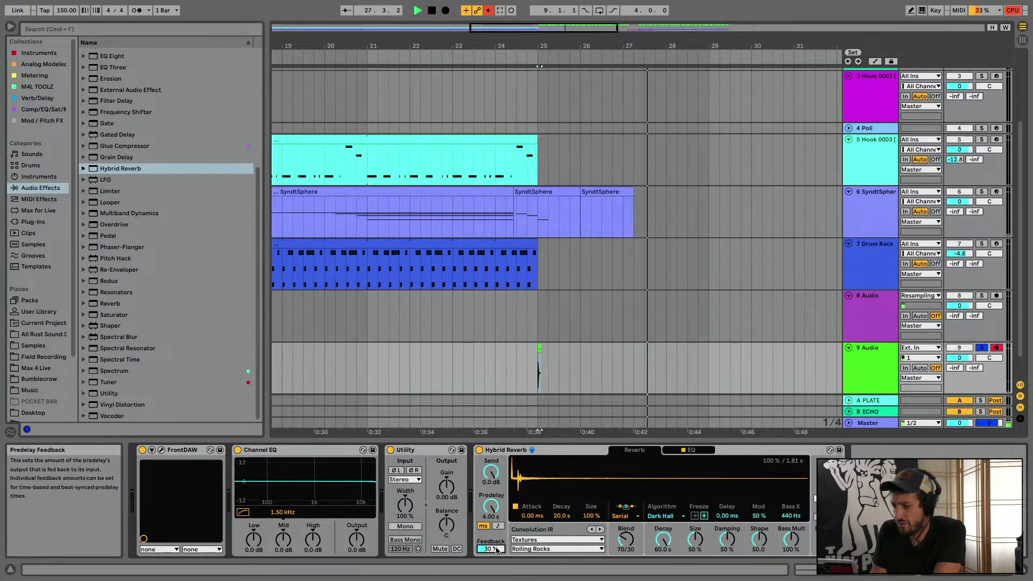
Set the reverb predelay to 184 ms with 95% feedback and replay the clip from 25.1.1
{"action": "mouse_move", "coordinate": [493, 505]}
{"action": "left_mouse_down"}
{"action": "mouse_move", "coordinate": [493, 560]}
{"action": "mouse_move", "coordinate": [493, 492]}
{"action": "left_mouse_up"}
{"action": "key", "text": "space"}
{"action": "key", "text": "space"}
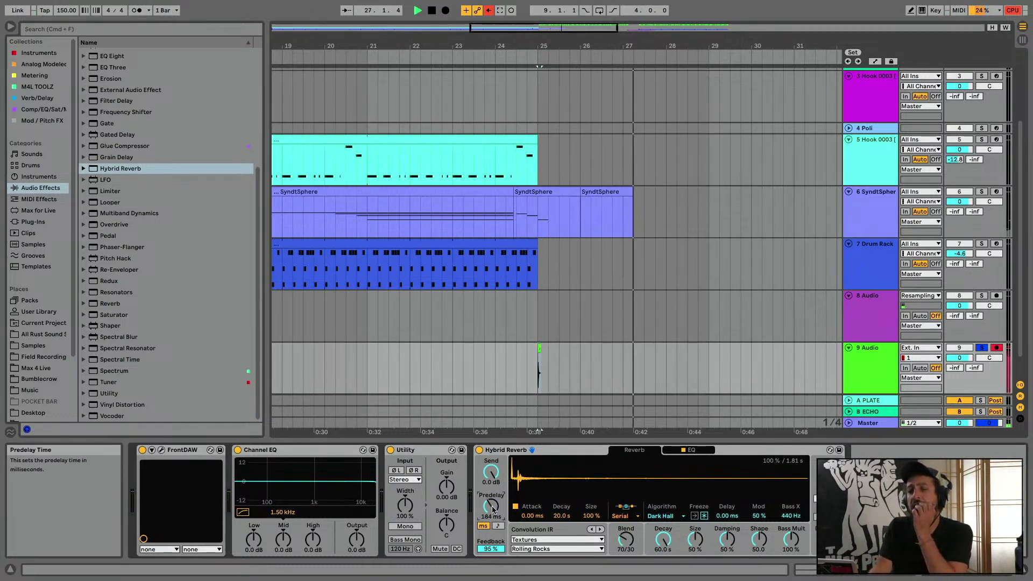
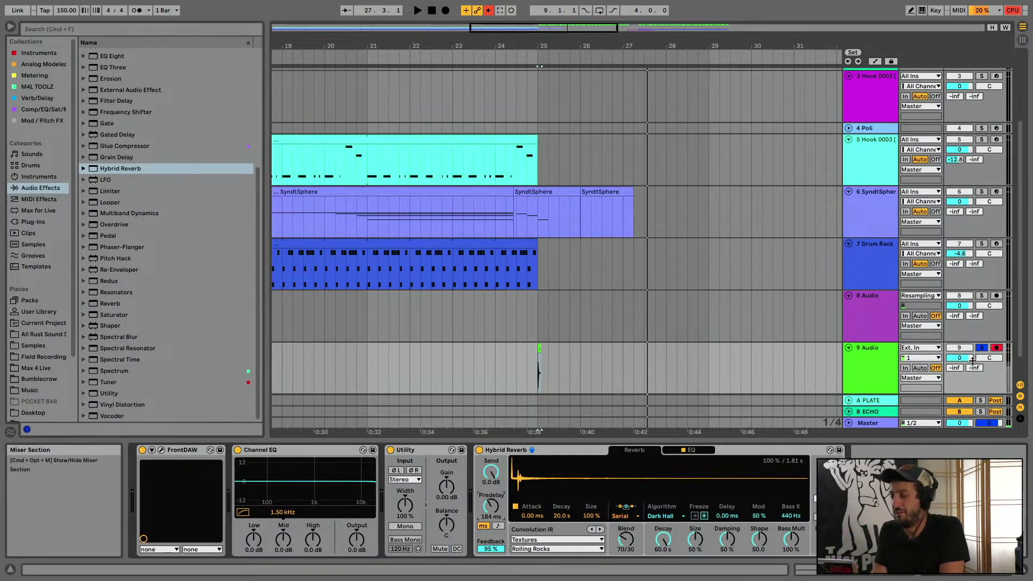
{"action": "key", "text": "space"}
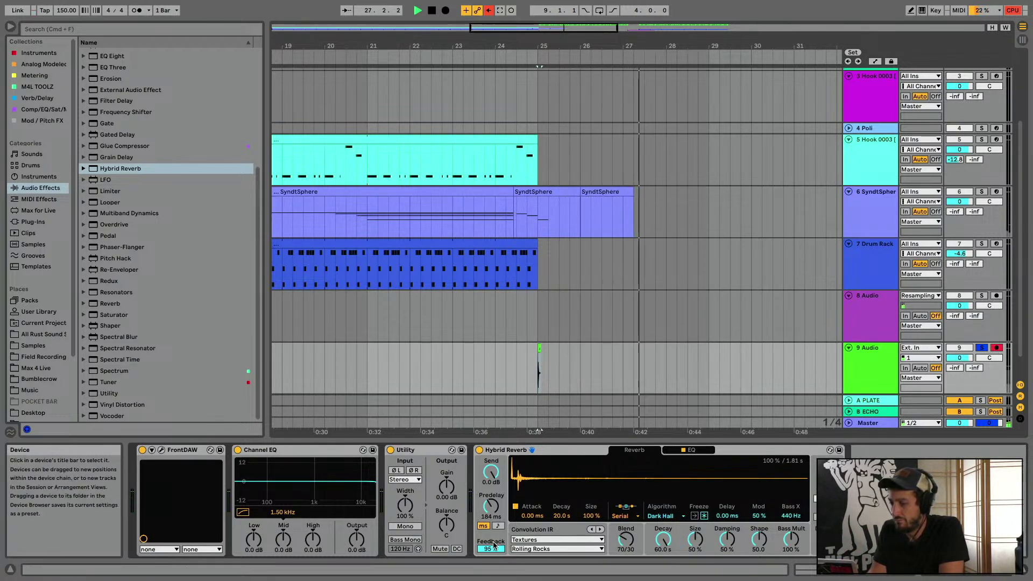
Set the reverb feedback to 57% and the predelay to 197 ms while replaying the hit
{"action": "left_click_drag", "start_coordinate": [494, 545], "coordinate": [491, 547]}
{"action": "left_click_drag", "start_coordinate": [491, 510], "coordinate": [491, 501]}
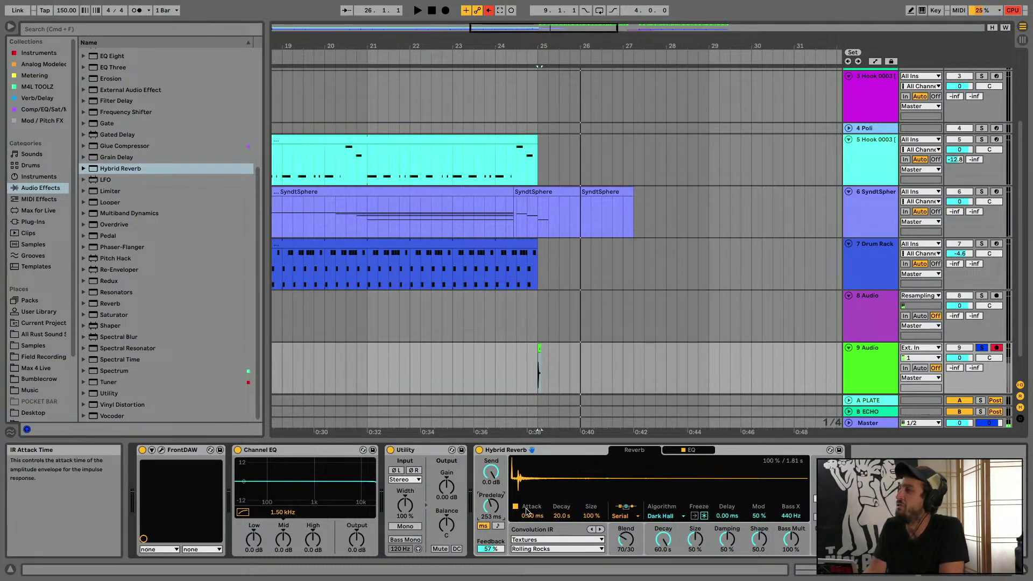
{"action": "key", "text": "space"}
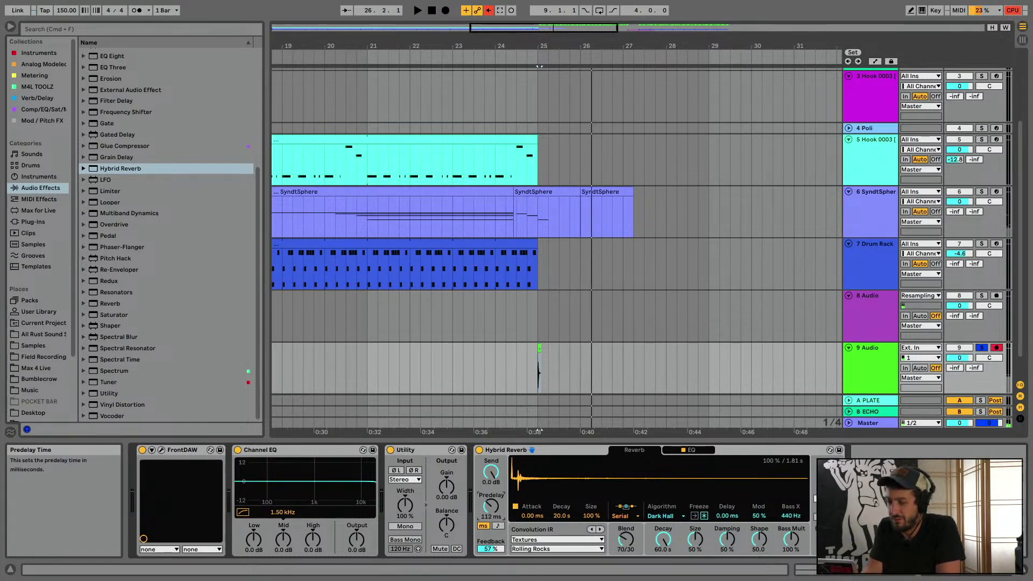
{"action": "key", "text": "space"}
{"action": "key", "text": "space"}
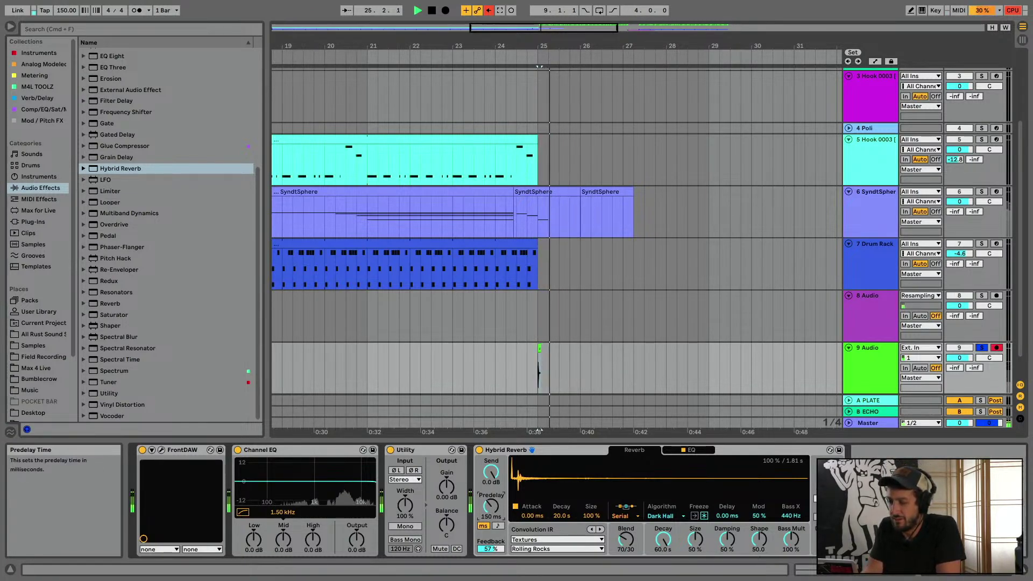
Select 25.1.1 to 29.1.1 on track 9 and duplicate the range so the hit repeats at bar 29
{"action": "left_click", "coordinate": [564, 371]}
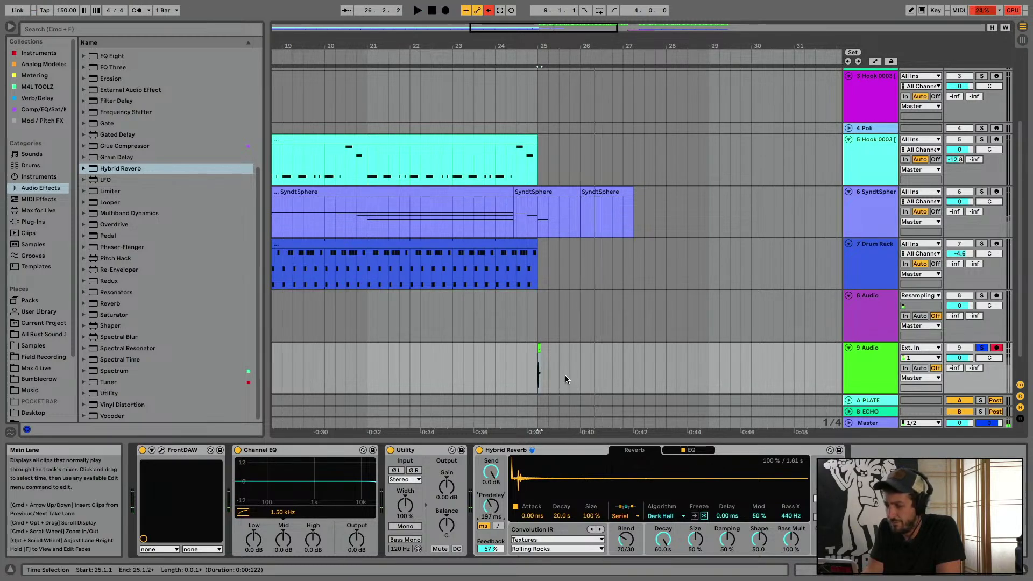
{"action": "key", "text": "space"}
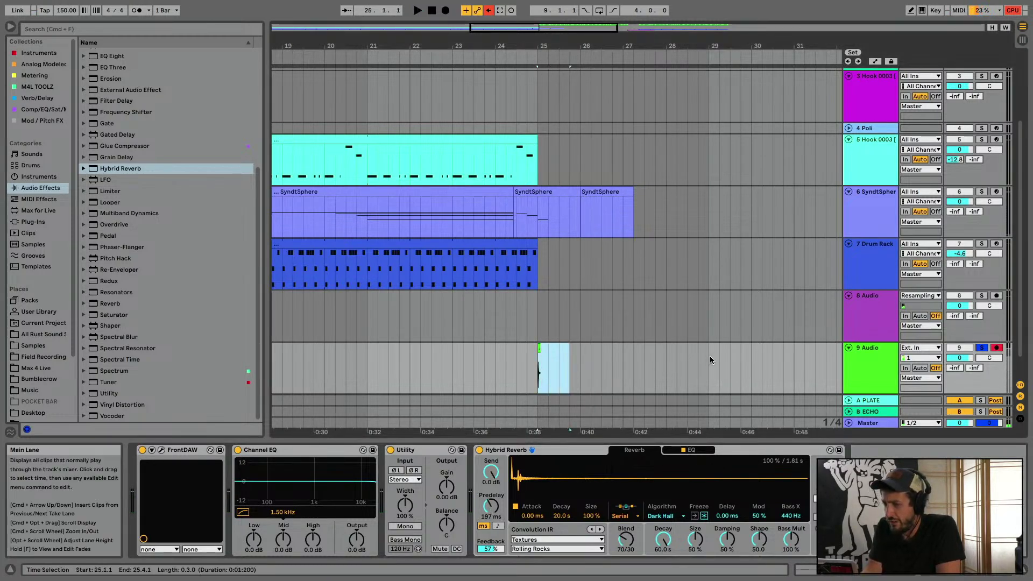
{"action": "left_click", "coordinate": [709, 359], "text": "shift"}
{"action": "scroll", "coordinate": [531, 364], "scroll_direction": "up", "scroll_amount": 3}
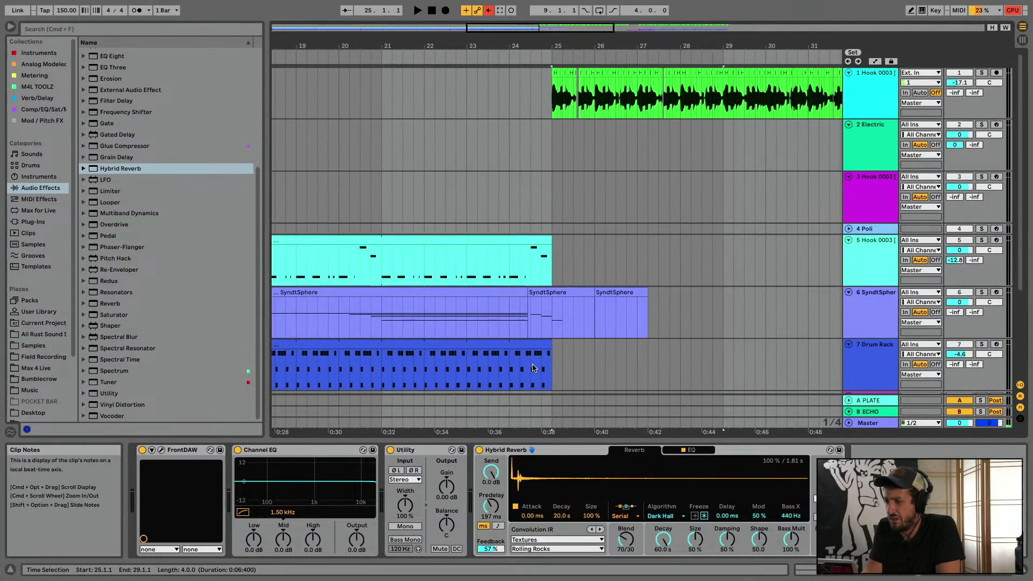
{"action": "scroll", "coordinate": [534, 368], "scroll_direction": "down", "scroll_amount": 3}
{"action": "scroll", "coordinate": [534, 368], "scroll_direction": "right", "scroll_amount": 2}
{"action": "key", "text": "space"}
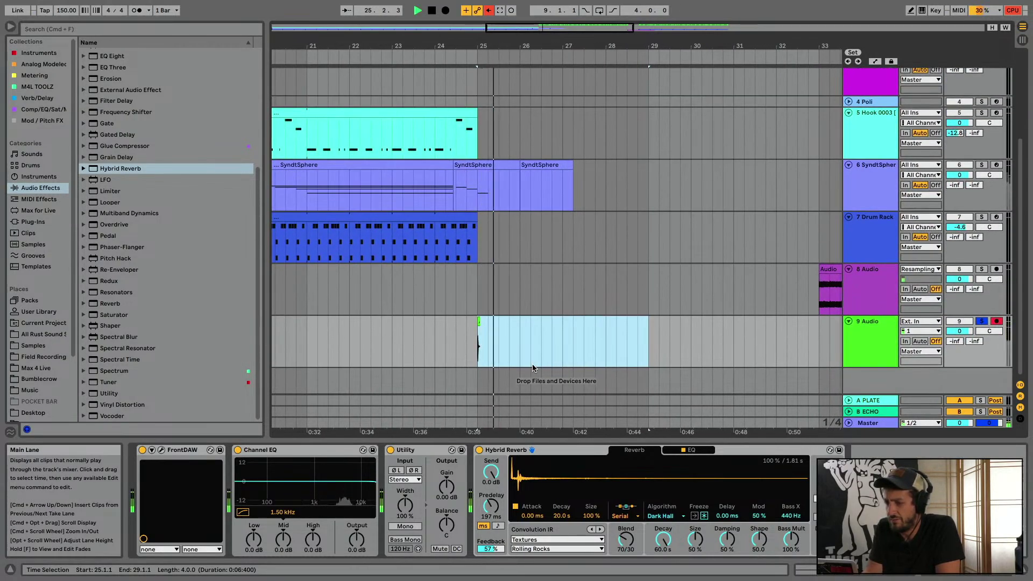
{"action": "key", "text": "super+d"}
Audition the duplicated hit from 28.4.1 and replay the transition from 25.1.1 in the full mix
{"action": "left_click_drag", "start_coordinate": [670, 329], "coordinate": [641, 328]}
{"action": "key", "text": "space"}
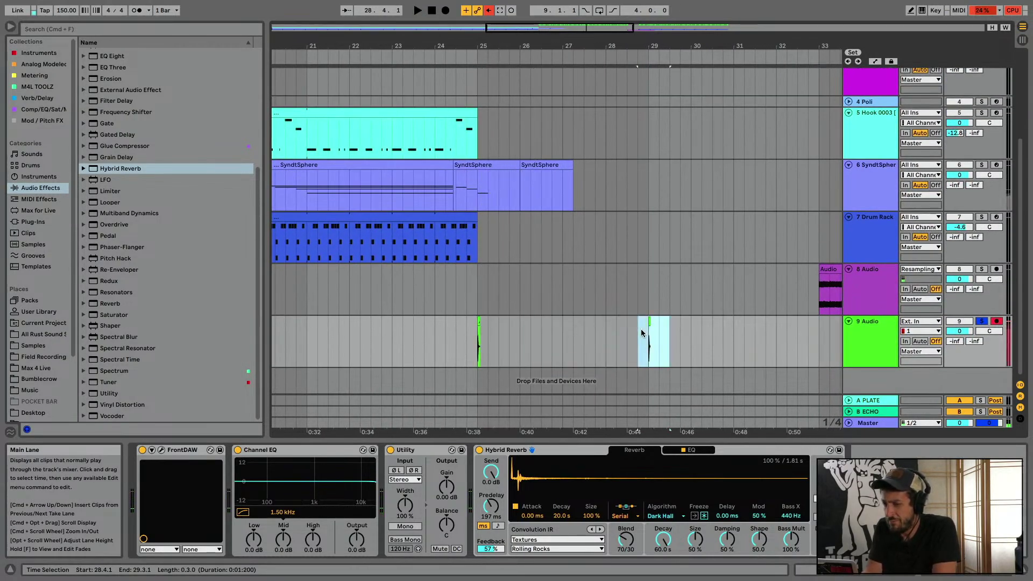
{"action": "key", "text": "shift+Tab"}
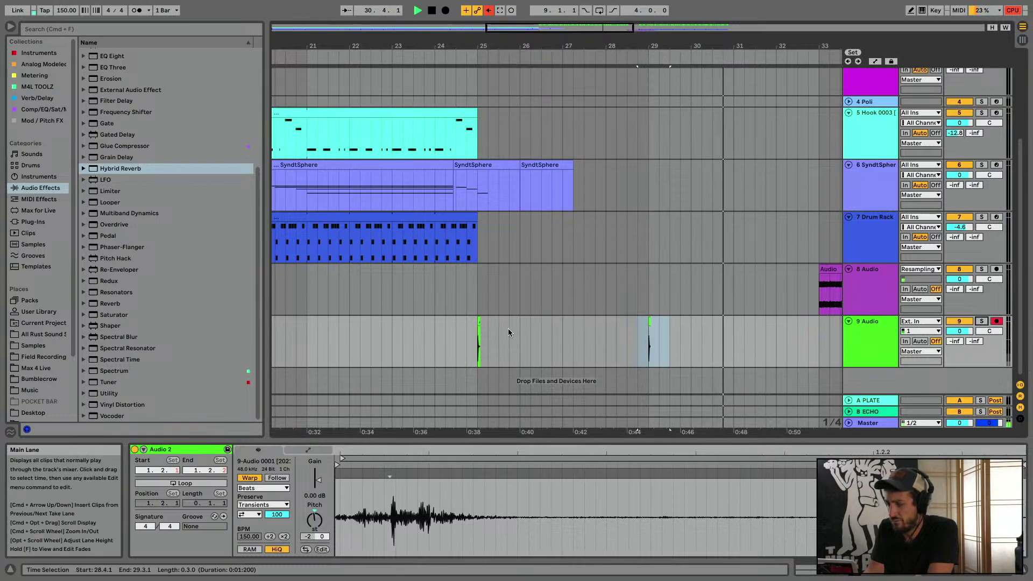
{"action": "left_click", "coordinate": [479, 335]}
{"action": "left_click", "coordinate": [1021, 569]}
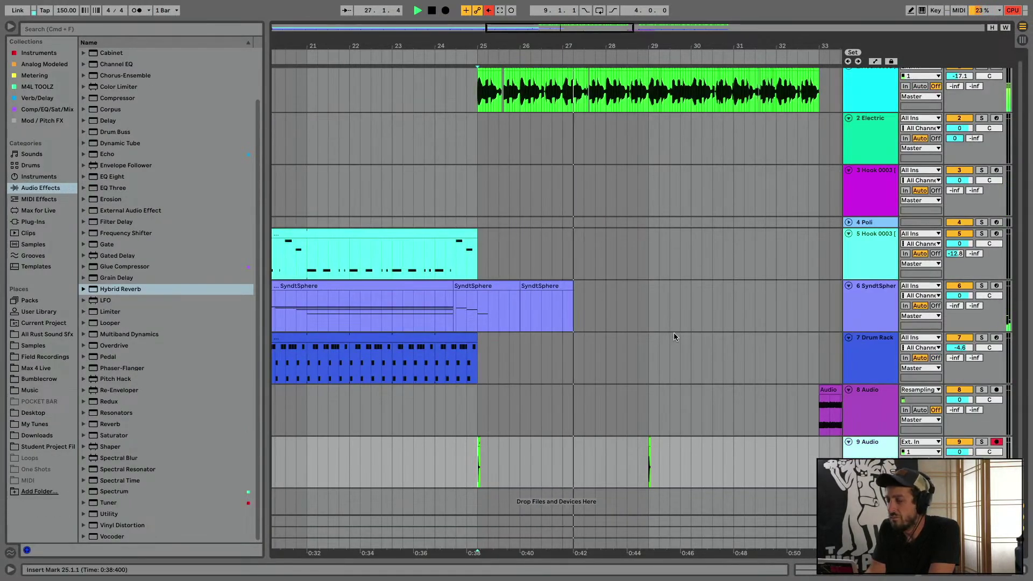
Play the full arrangement from the second hit at 29.1.1 with the reverb settings in view
{"action": "scroll", "coordinate": [659, 325], "scroll_direction": "right", "scroll_amount": 5}
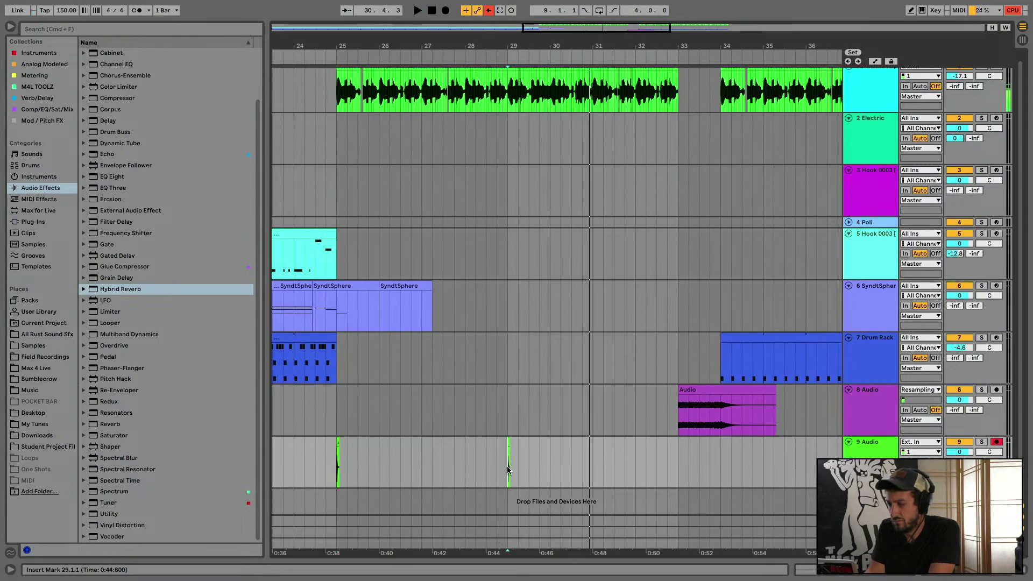
{"action": "left_click", "coordinate": [515, 470]}
{"action": "key", "text": "space"}
{"action": "key", "text": "shift+Tab"}
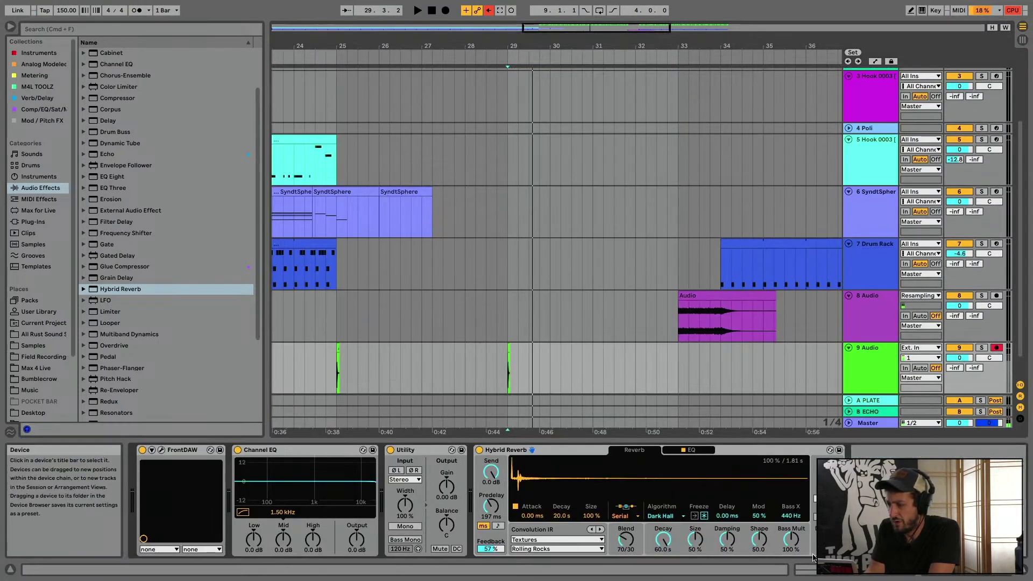
{"action": "key", "text": "space"}
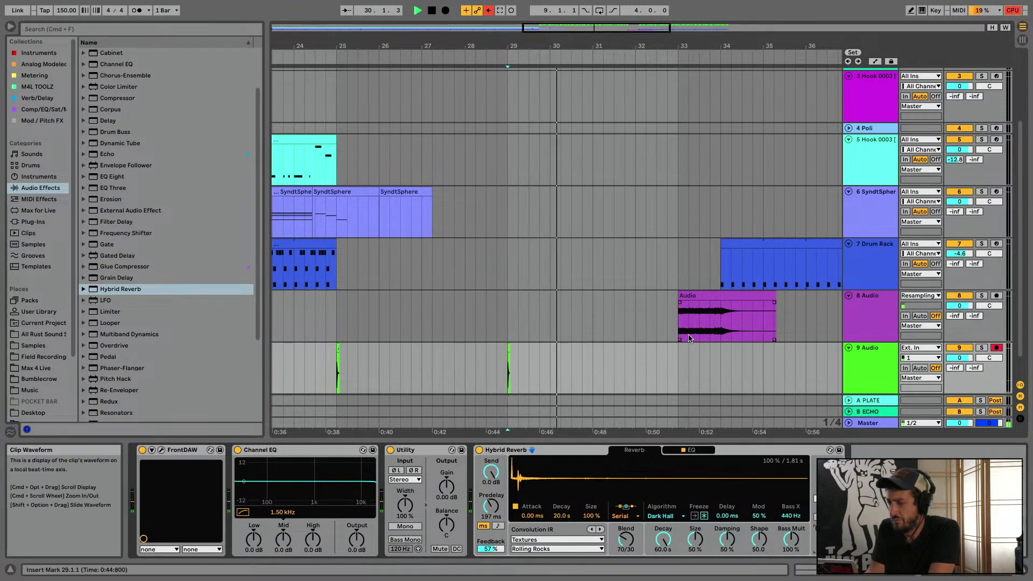
Solo track 9, insert a new audio track below it, and set that track's input to Resampling
{"action": "scroll", "coordinate": [689, 336], "scroll_direction": "down", "scroll_amount": 2}
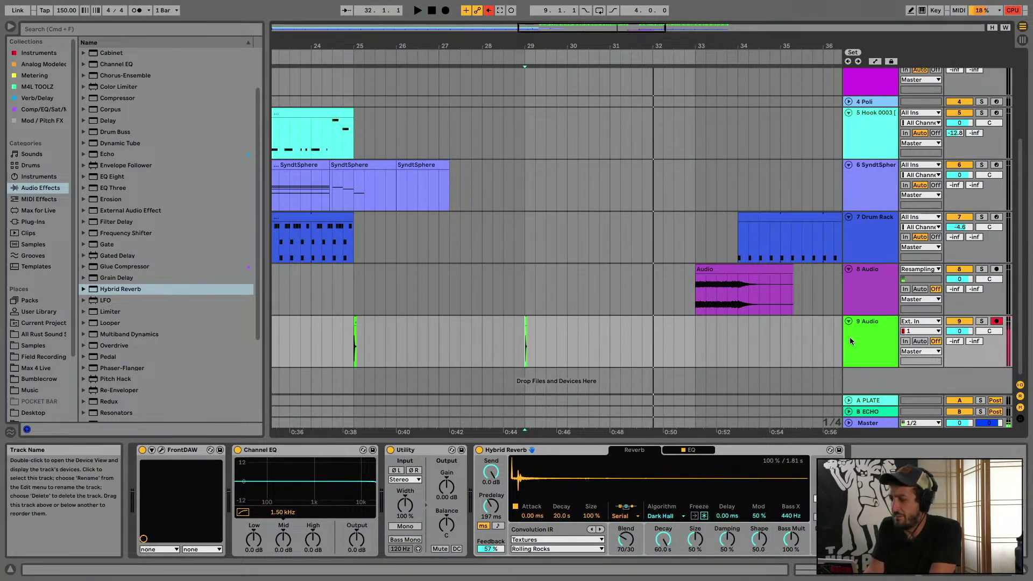
{"action": "key", "text": "s"}
{"action": "right_click", "coordinate": [916, 387]}
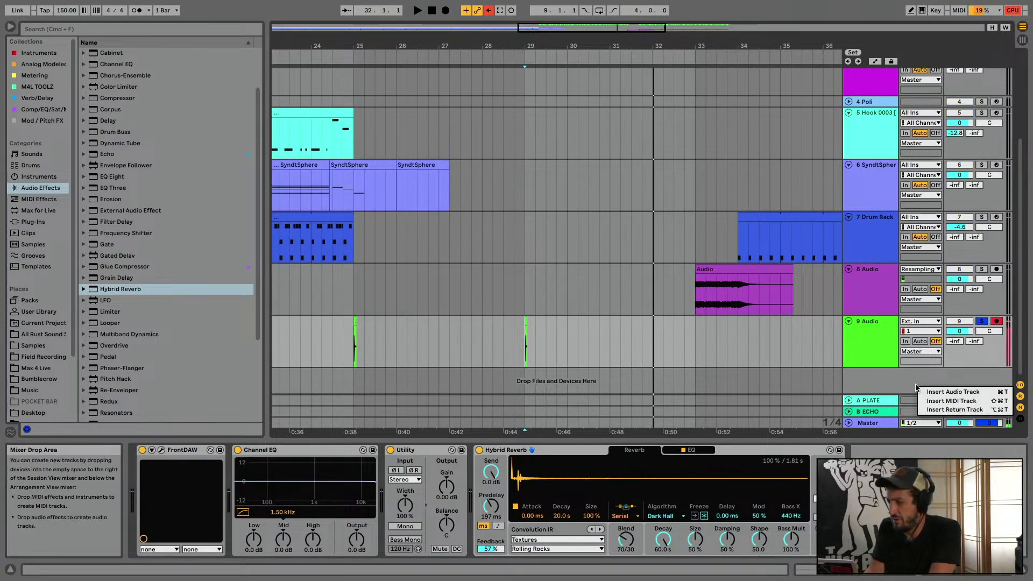
{"action": "left_click", "coordinate": [952, 391]}
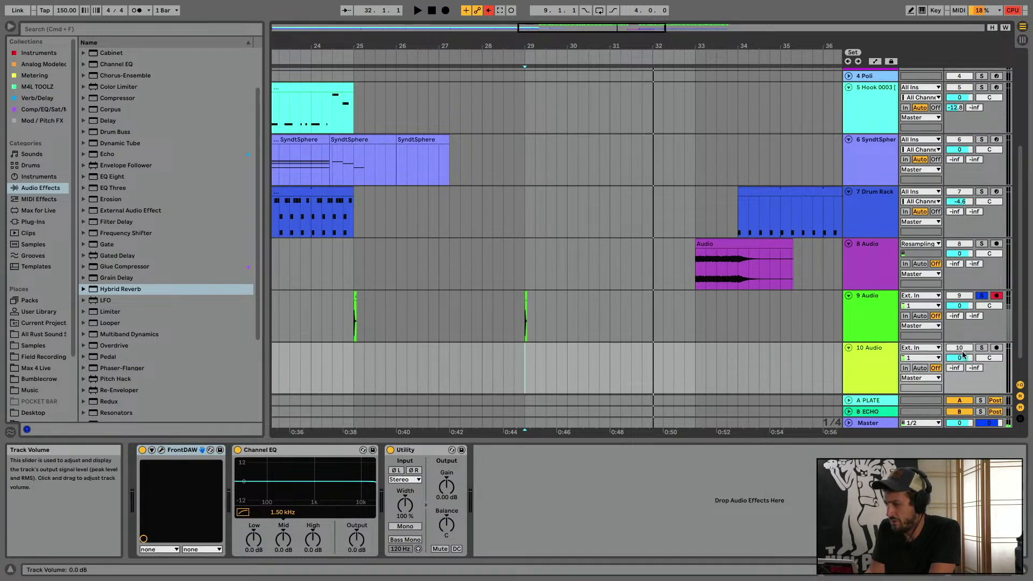
{"action": "left_click", "coordinate": [928, 348]}
{"action": "left_click", "coordinate": [925, 376]}
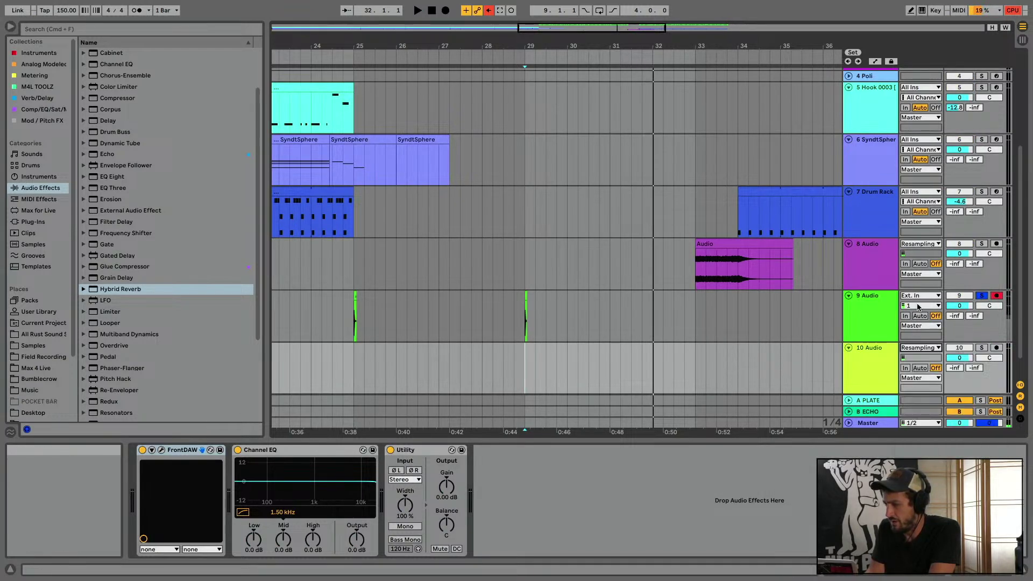
Arm track 10, disarm track 9, and place the start marker at 25.1.1 on track 10
{"action": "left_click", "coordinate": [362, 328]}
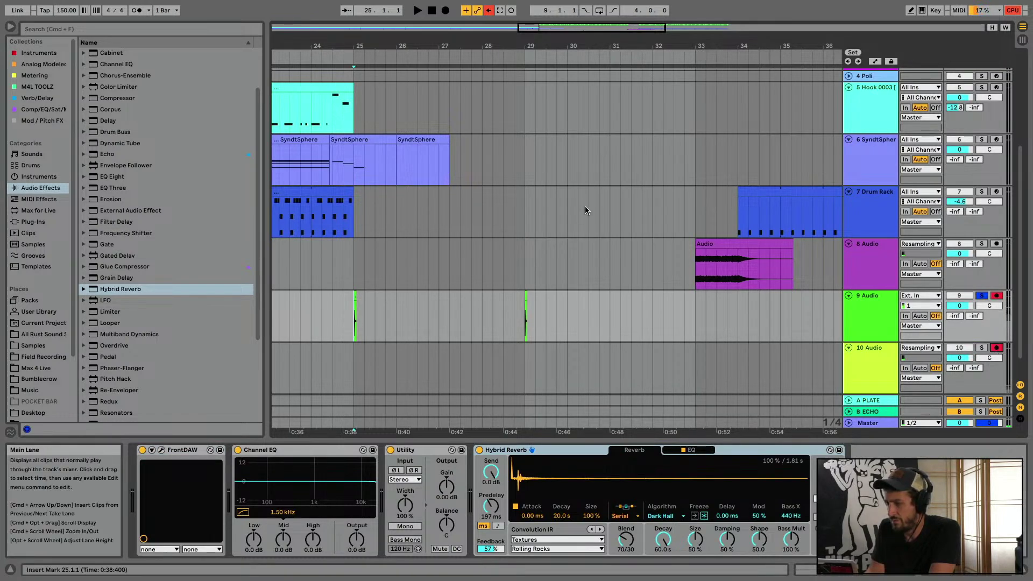
{"action": "left_click", "coordinate": [997, 296]}
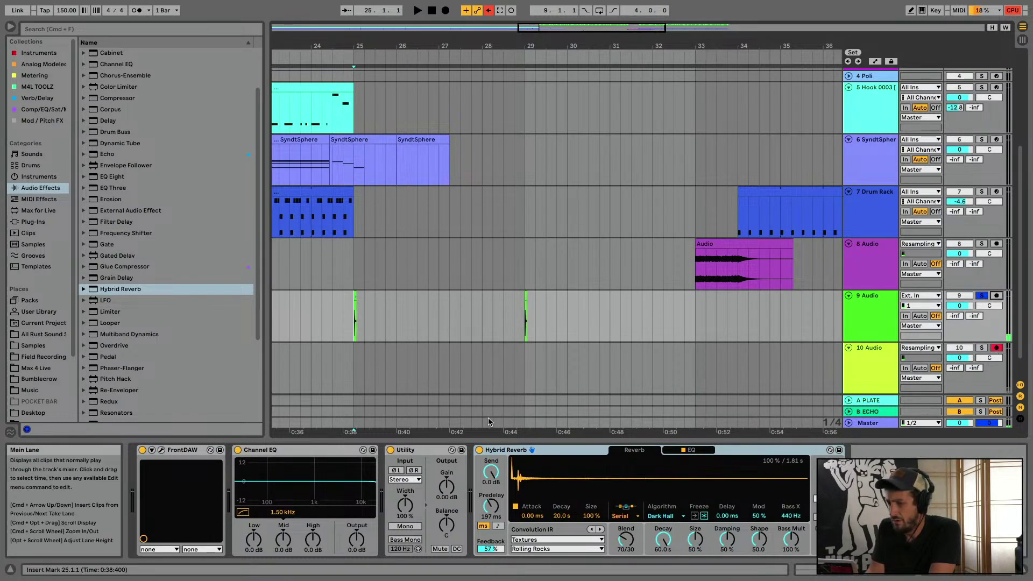
{"action": "left_click", "coordinate": [353, 376]}
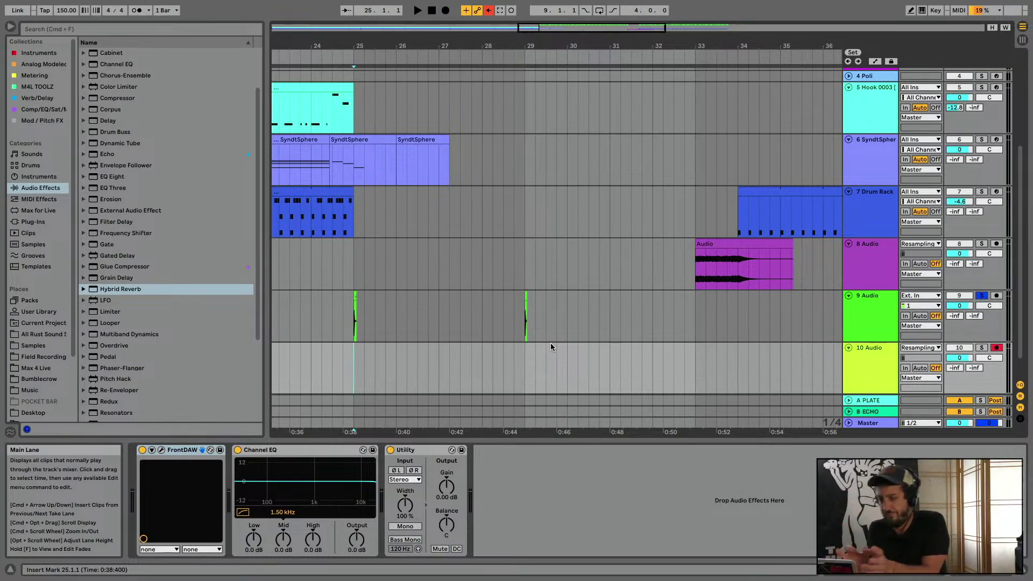
Record the soloed hits with their reverb tails onto track 10 from bar 25 to bar 37
{"action": "left_click", "coordinate": [446, 10]}
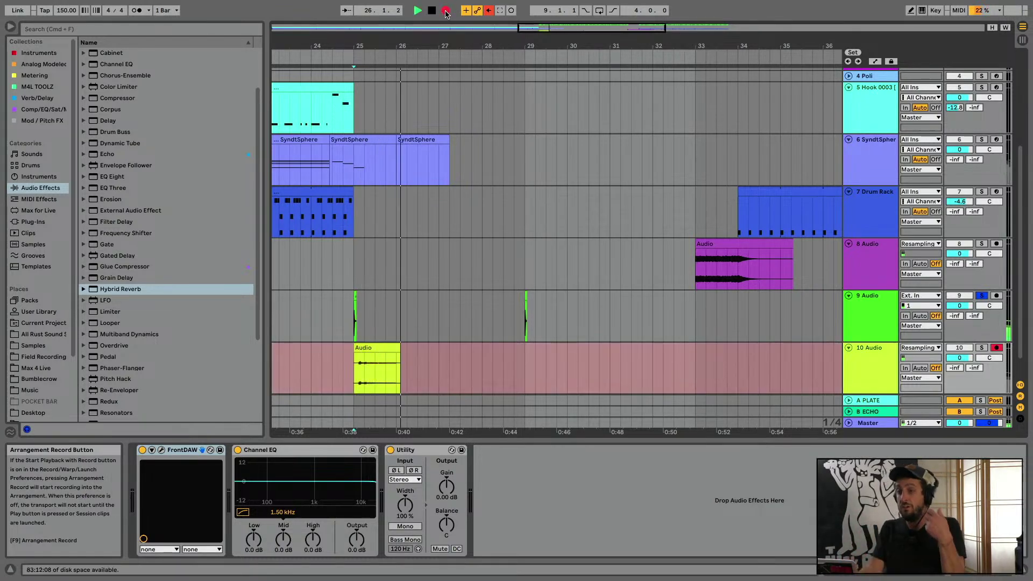
{"action": "left_click_drag", "start_coordinate": [356, 46], "coordinate": [350, 177]}
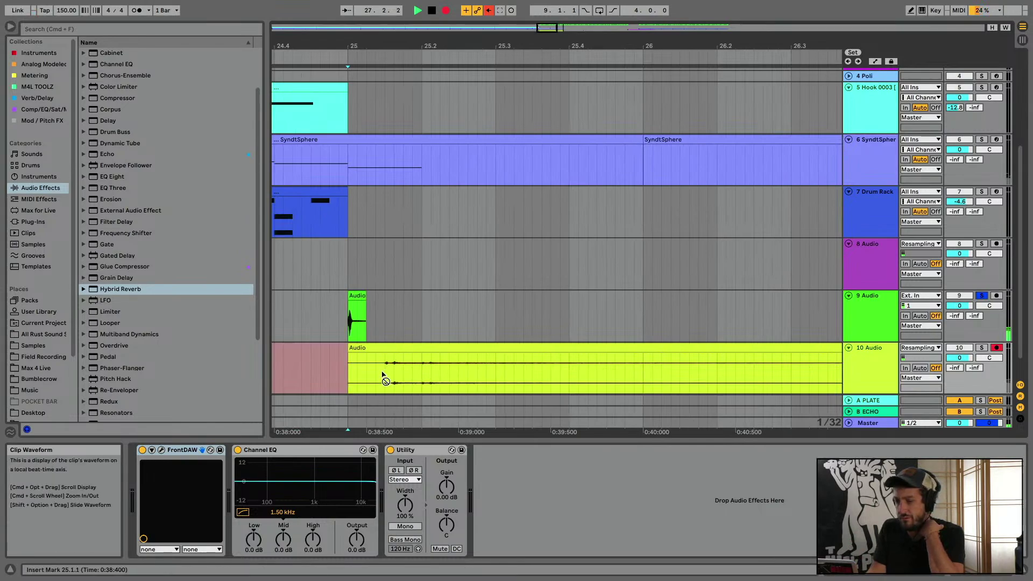
{"action": "left_click", "coordinate": [489, 10]}
{"action": "left_click_drag", "start_coordinate": [504, 46], "coordinate": [504, 12]}
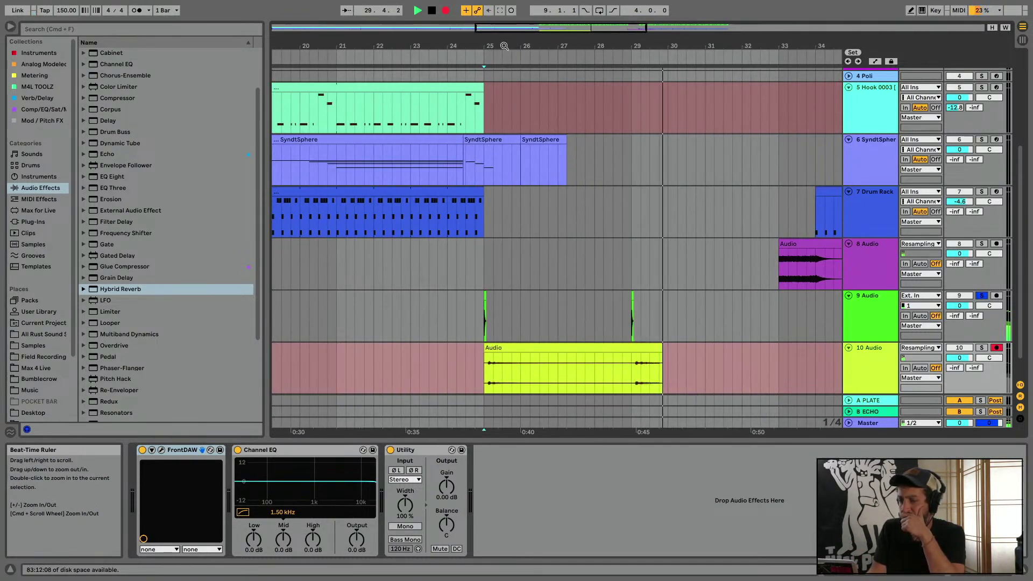
{"action": "left_click_drag", "start_coordinate": [504, 46], "coordinate": [311, 39]}
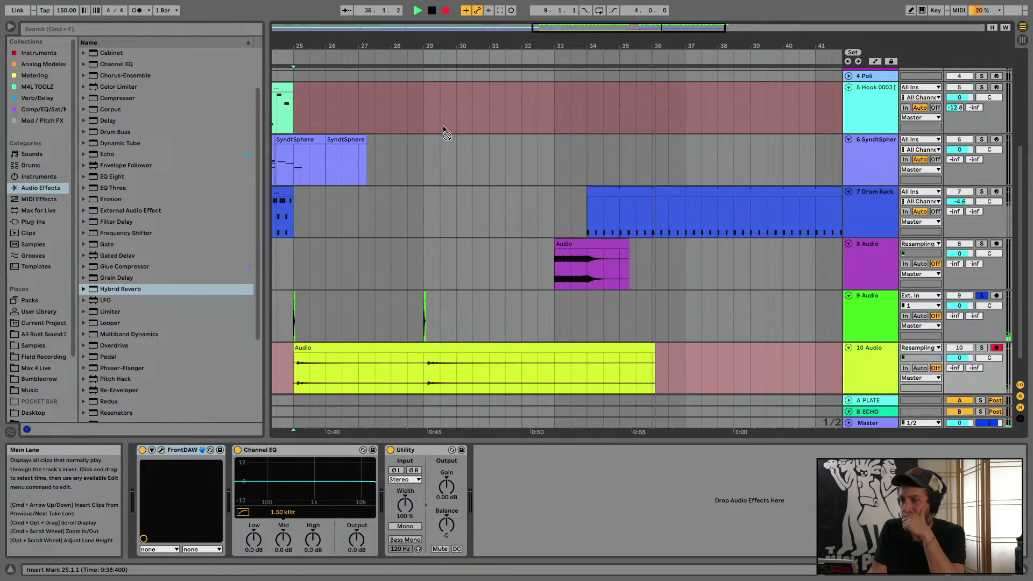
{"action": "key", "text": "space"}
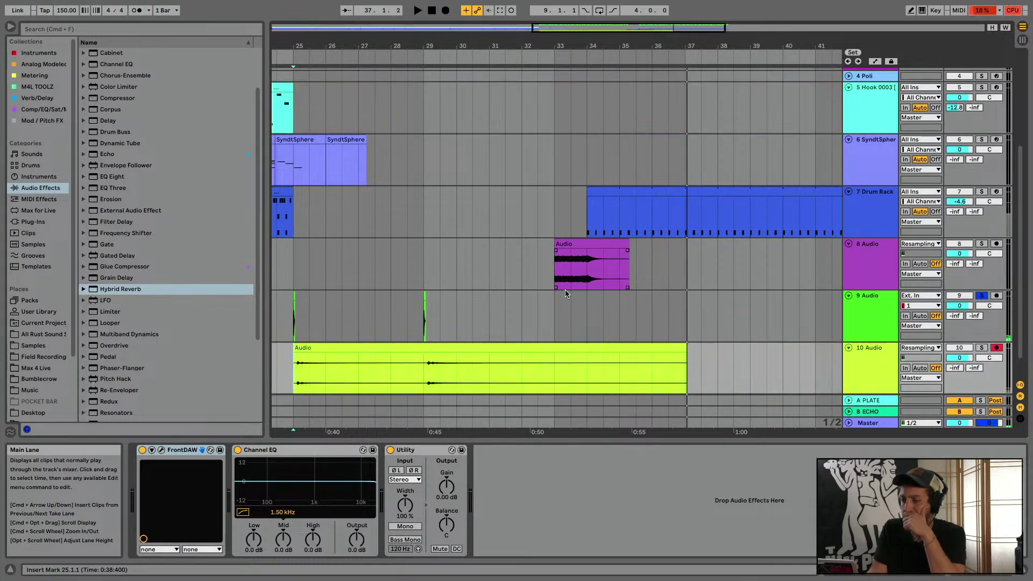
Shift the resampled clip on track 10 earlier so its first hit lines up with the source hit at bar 25
{"action": "scroll", "coordinate": [566, 294], "scroll_direction": "left", "scroll_amount": 5}
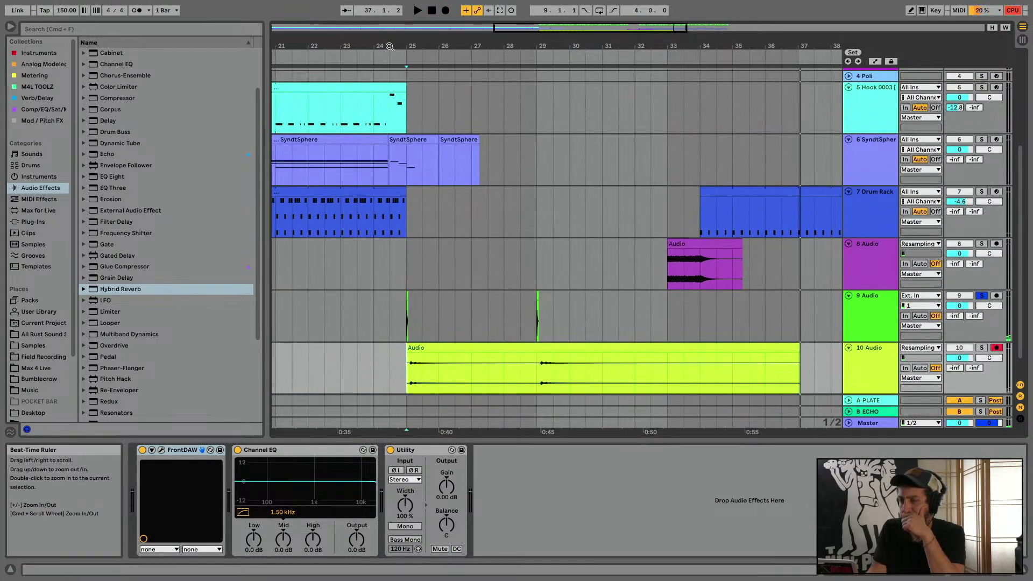
{"action": "left_click_drag", "start_coordinate": [389, 47], "coordinate": [489, 286]}
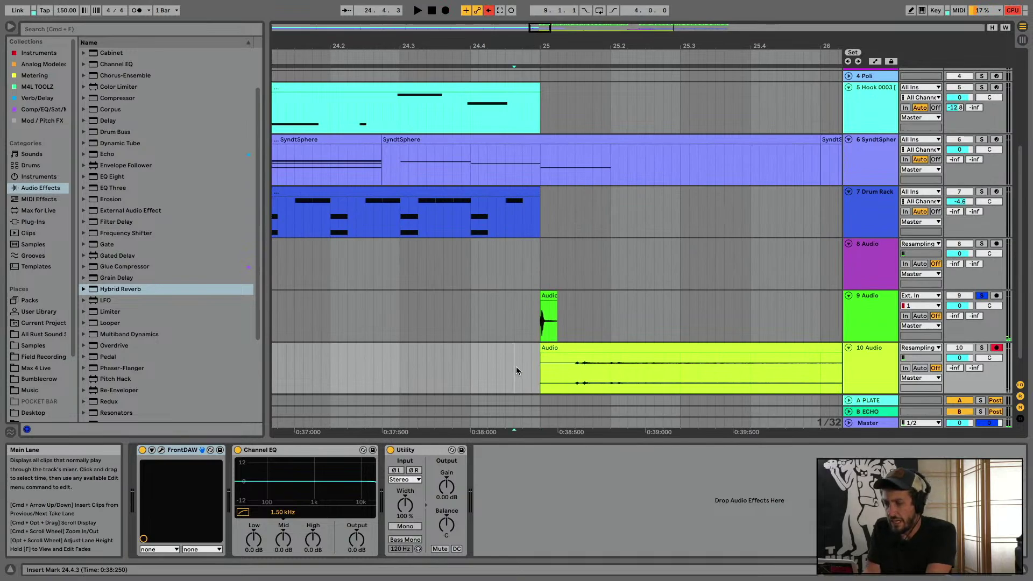
{"action": "left_click_drag", "start_coordinate": [577, 350], "coordinate": [544, 350]}
{"action": "left_click_drag", "start_coordinate": [552, 71], "coordinate": [541, 172]}
{"action": "left_click_drag", "start_coordinate": [549, 349], "coordinate": [540, 351]}
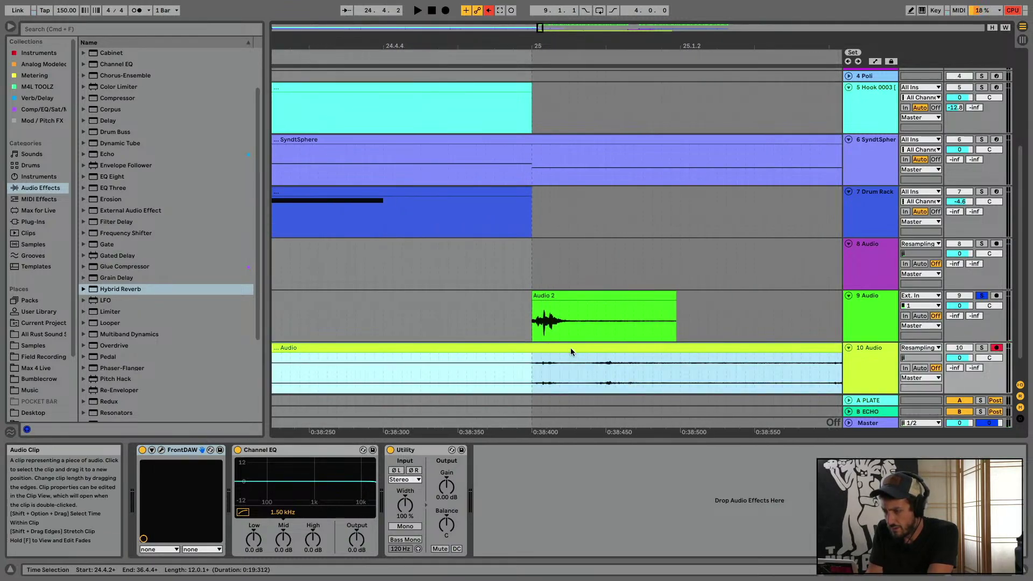
{"action": "scroll", "coordinate": [547, 350], "scroll_direction": "up", "scroll_amount": 6}
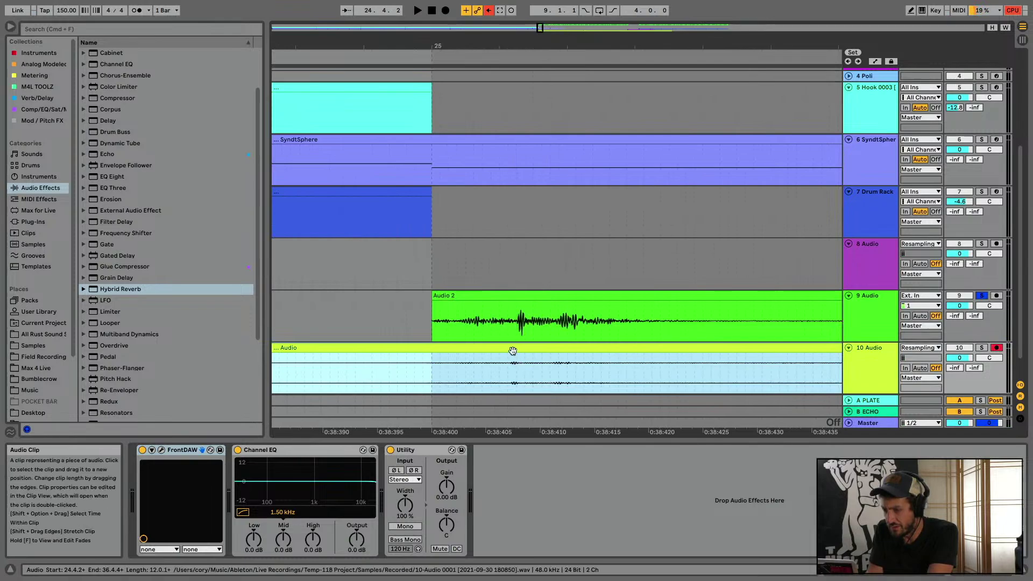
{"action": "left_click_drag", "start_coordinate": [512, 350], "coordinate": [520, 350]}
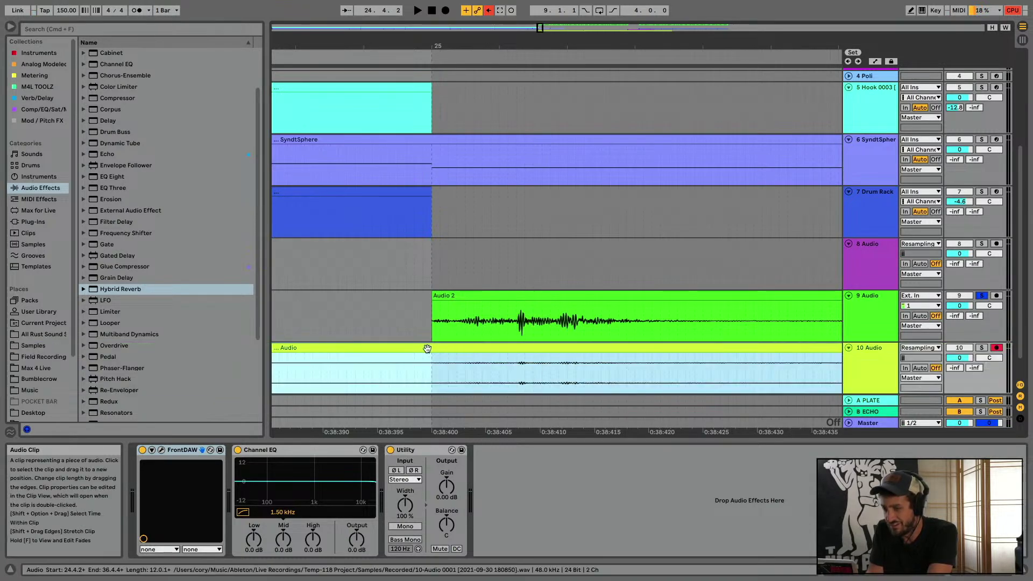
Trim the start of the resampled clip to 25.1.1
{"action": "scroll", "coordinate": [482, 316], "scroll_direction": "down", "scroll_amount": 8}
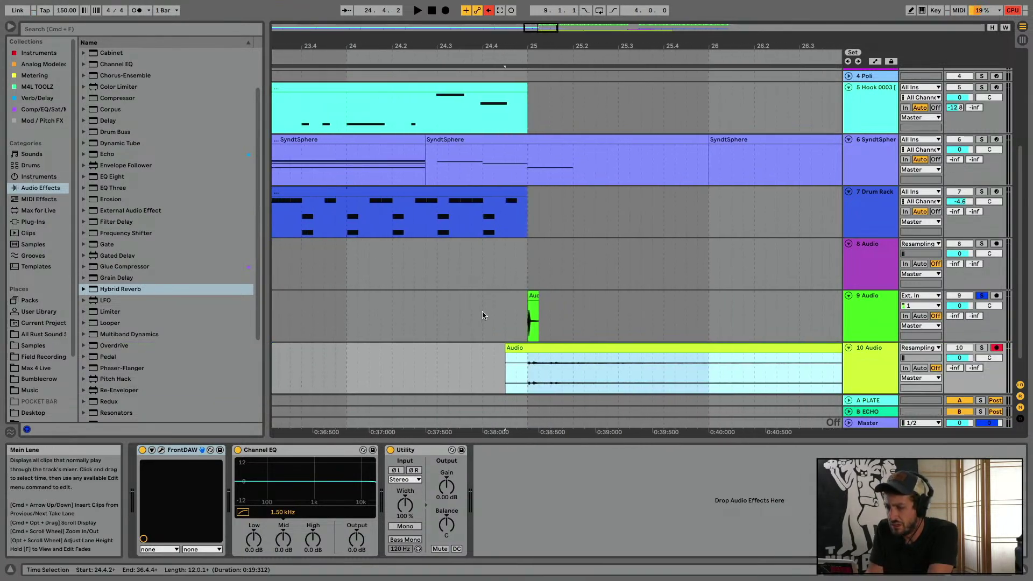
{"action": "key", "text": "shift+Tab"}
{"action": "left_click_drag", "start_coordinate": [505, 349], "coordinate": [523, 350]}
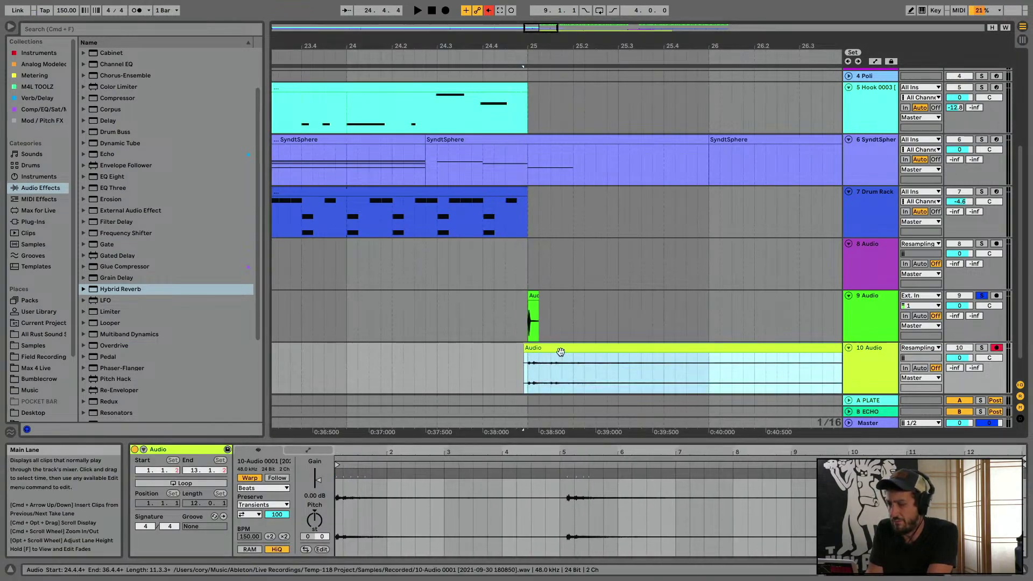
{"action": "left_click_drag", "start_coordinate": [528, 349], "coordinate": [532, 348]}
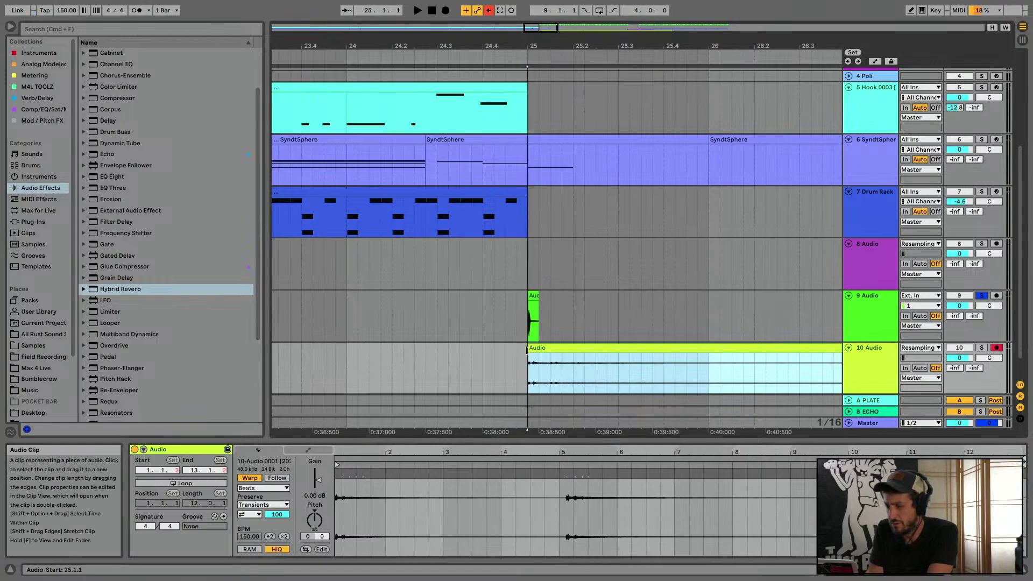
Unsolo and mute track 9, and play the resampled clip with the full arrangement from 25.1.1
{"action": "left_click", "coordinate": [984, 296]}
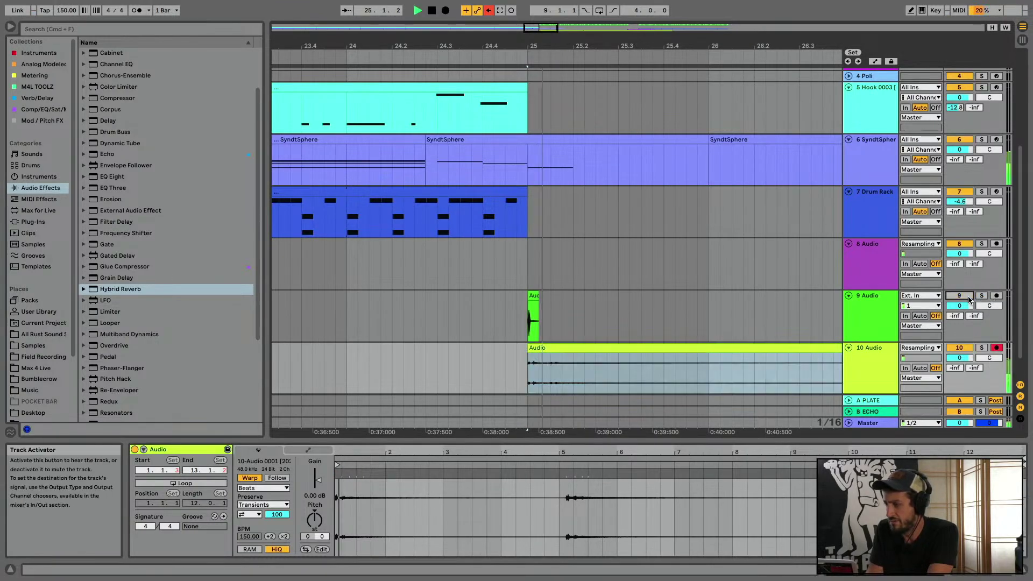
{"action": "left_click_drag", "start_coordinate": [430, 46], "coordinate": [401, 22]}
{"action": "key", "text": "space"}
Copy 29.1.1 to 31.1.1 of the track 10 clip, paste it at 31.1.1 on a new audio track and reverse it
{"action": "left_click_drag", "start_coordinate": [459, 367], "coordinate": [507, 349]}
{"action": "left_click", "coordinate": [510, 371]}
{"action": "scroll", "coordinate": [549, 353], "scroll_direction": "down", "scroll_amount": 2}
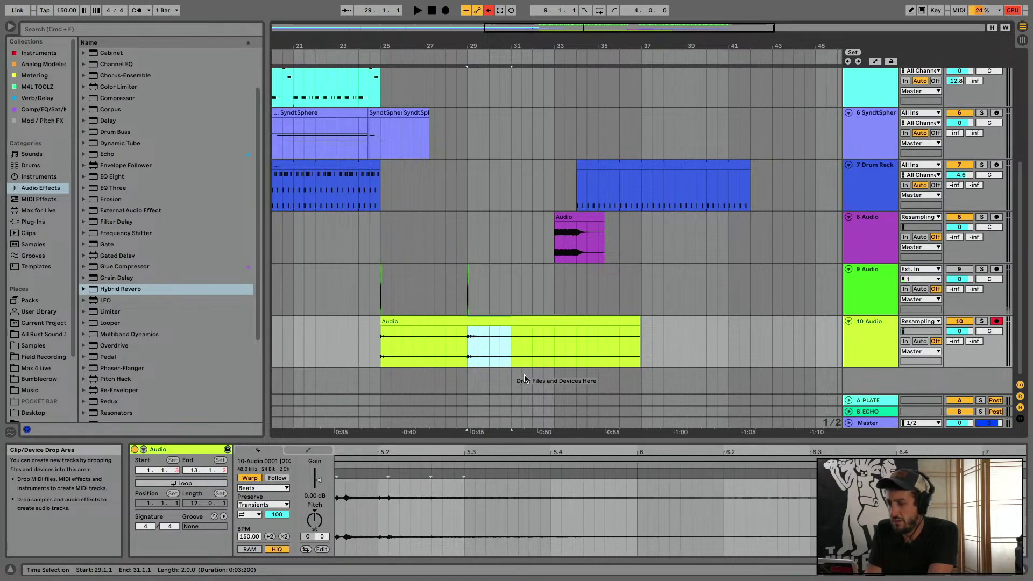
{"action": "key", "text": "super+t"}
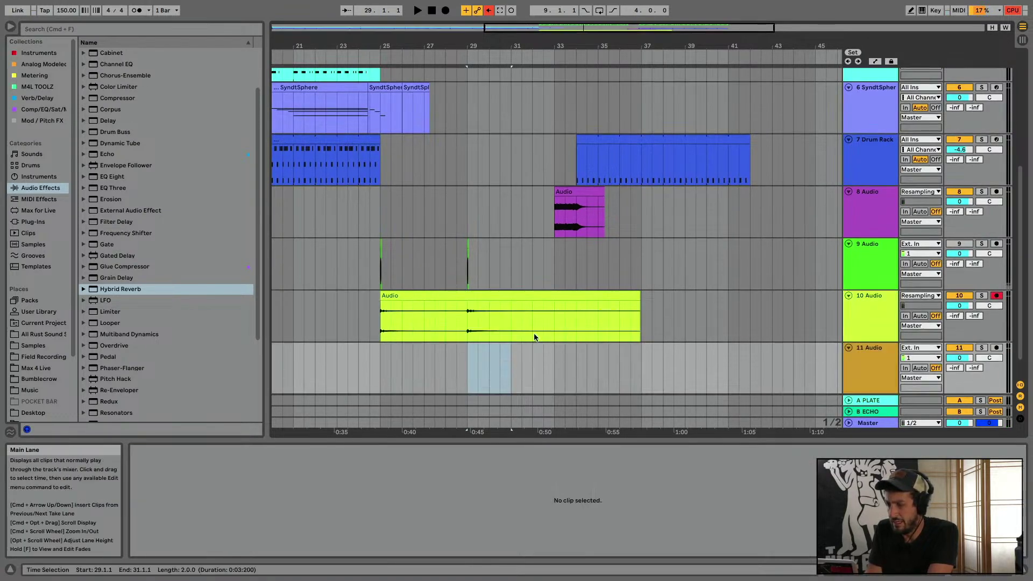
{"action": "left_click", "coordinate": [515, 366]}
{"action": "key", "text": "super+v"}
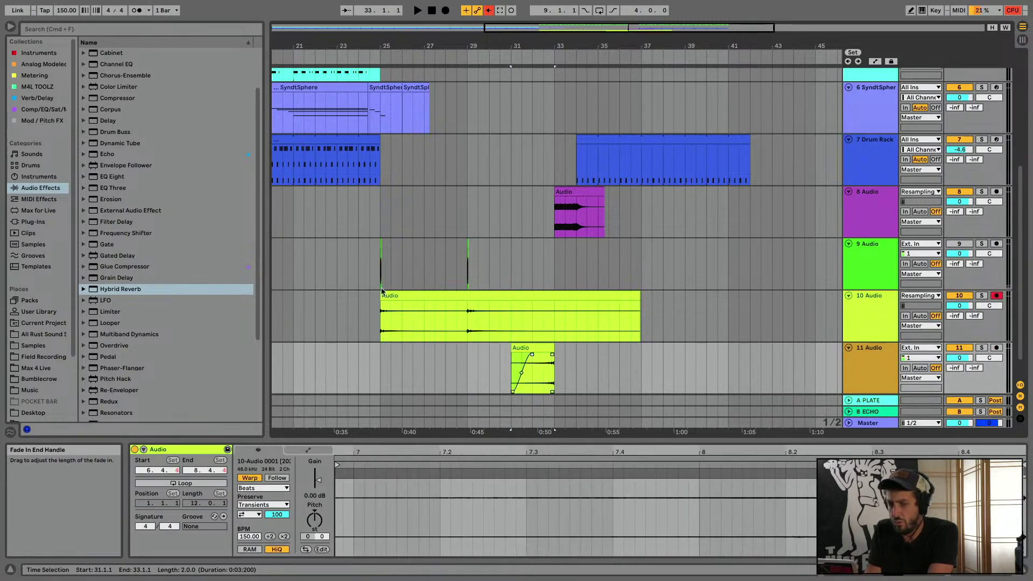
Trim the end of the resampled clip on track 10 to 33.1.1 and play from 29.1.1
{"action": "left_click_drag", "start_coordinate": [637, 295], "coordinate": [554, 295]}
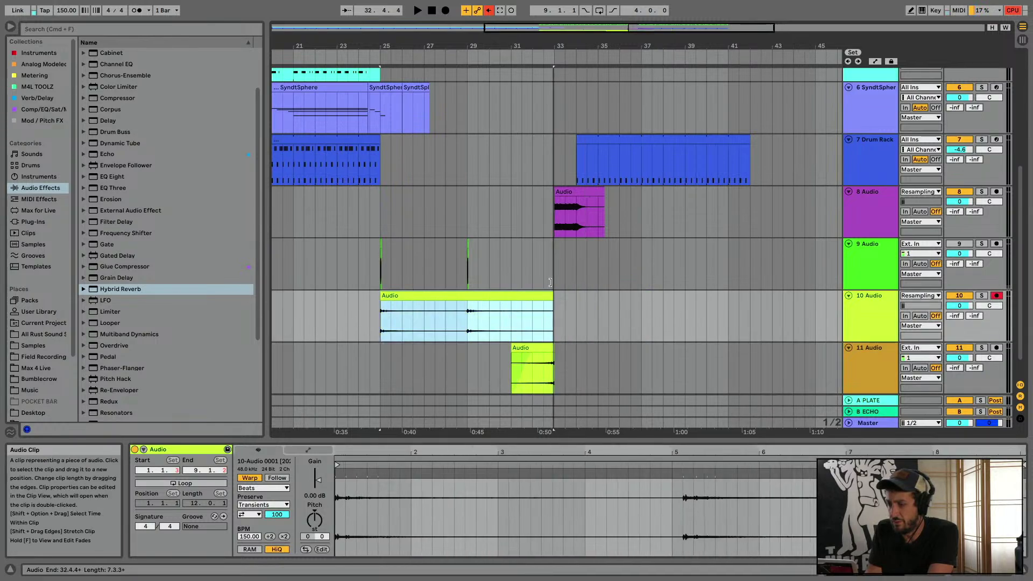
{"action": "left_click", "coordinate": [466, 330]}
{"action": "key", "text": "space"}
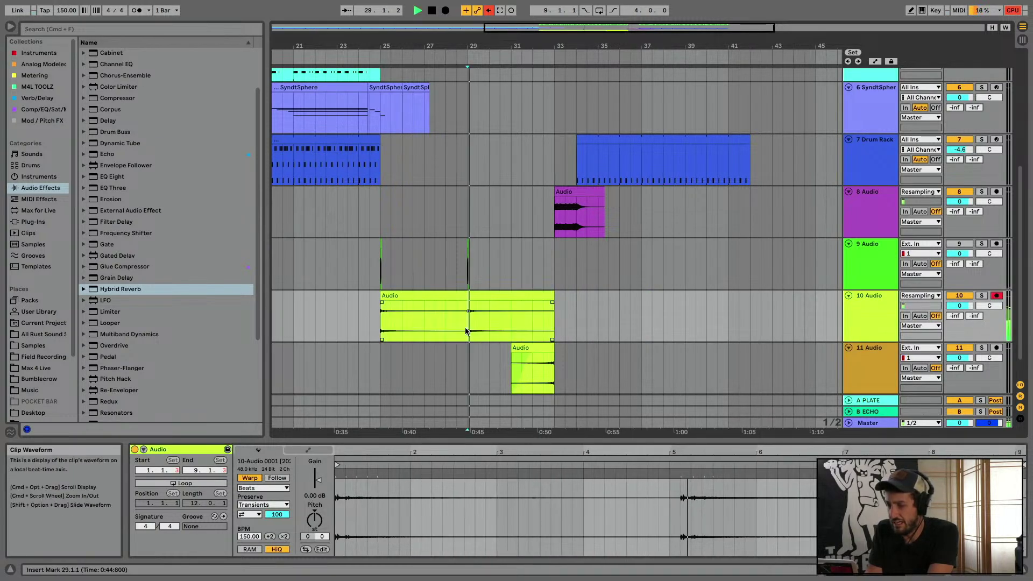
Extend the reversed clip on track 11 back to 29.1.1 and adjust its edges so it ends at 33.1.1
{"action": "left_click_drag", "start_coordinate": [511, 358], "coordinate": [468, 357]}
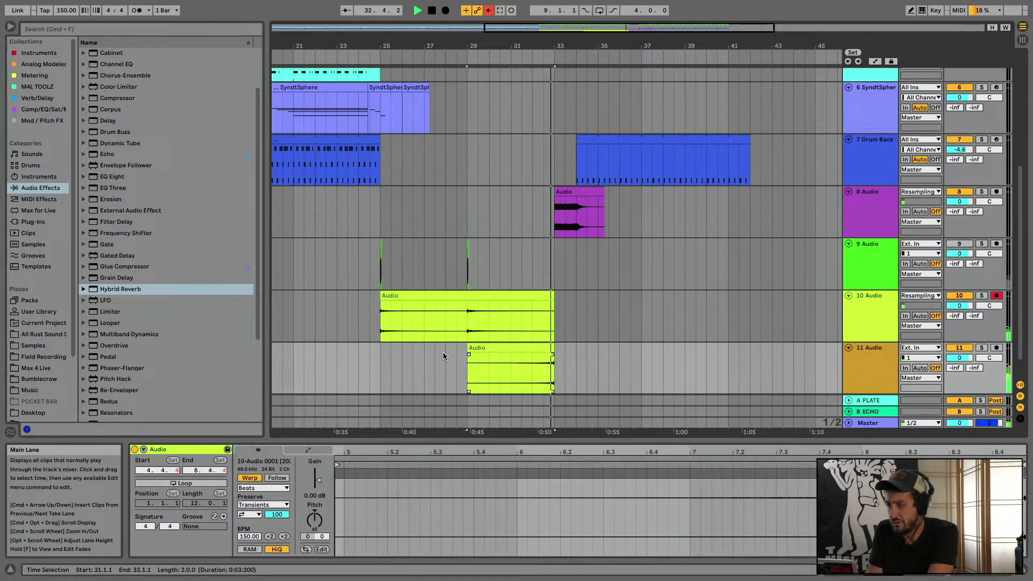
{"action": "key", "text": "space"}
{"action": "left_click_drag", "start_coordinate": [554, 46], "coordinate": [626, 397]}
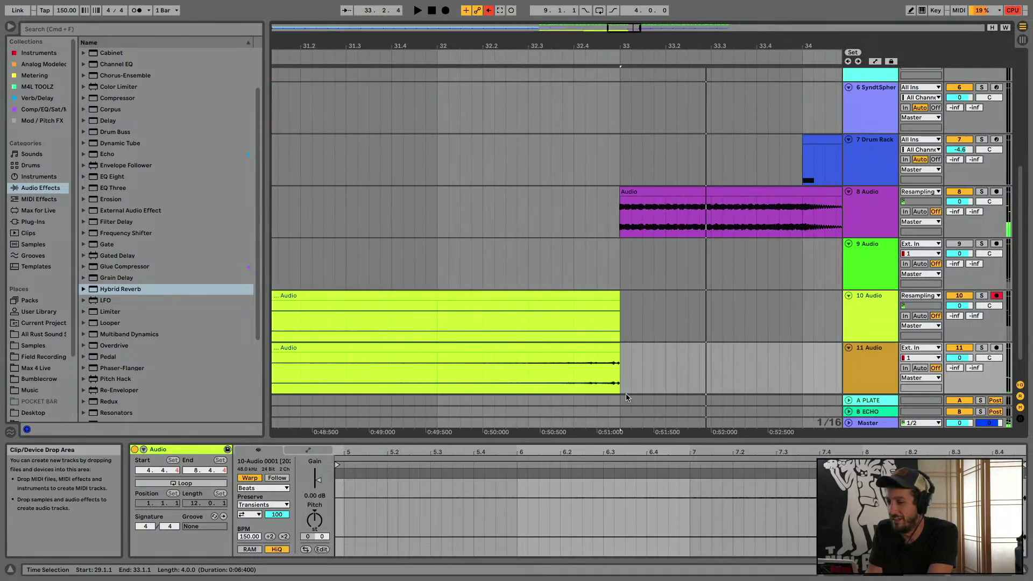
{"action": "mouse_move", "coordinate": [609, 347]}
{"action": "left_mouse_down"}
{"action": "mouse_move", "coordinate": [632, 346]}
{"action": "mouse_move", "coordinate": [627, 353]}
{"action": "left_mouse_up"}
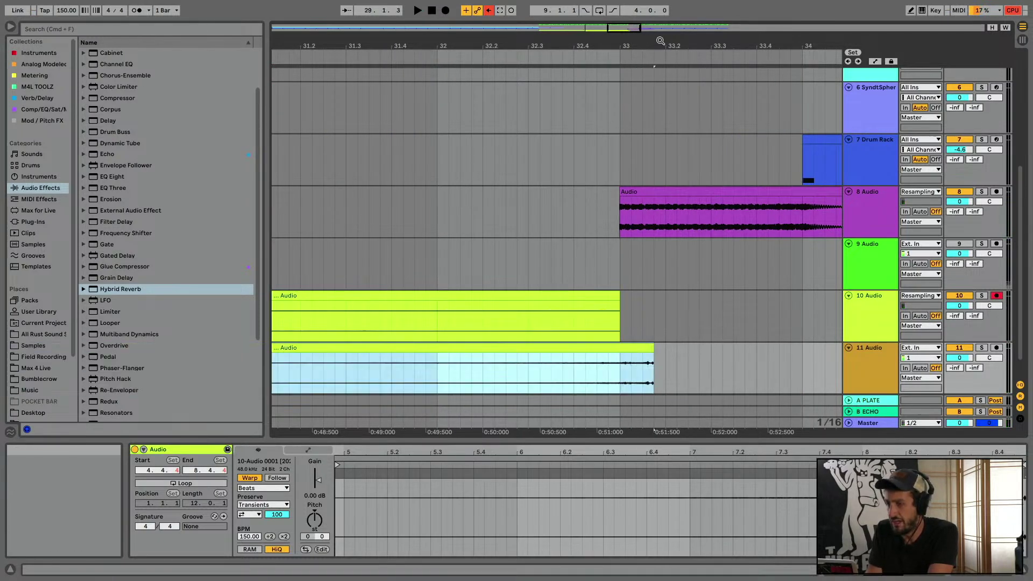
{"action": "left_click_drag", "start_coordinate": [660, 41], "coordinate": [661, 10]}
{"action": "left_click_drag", "start_coordinate": [543, 345], "coordinate": [540, 344]}
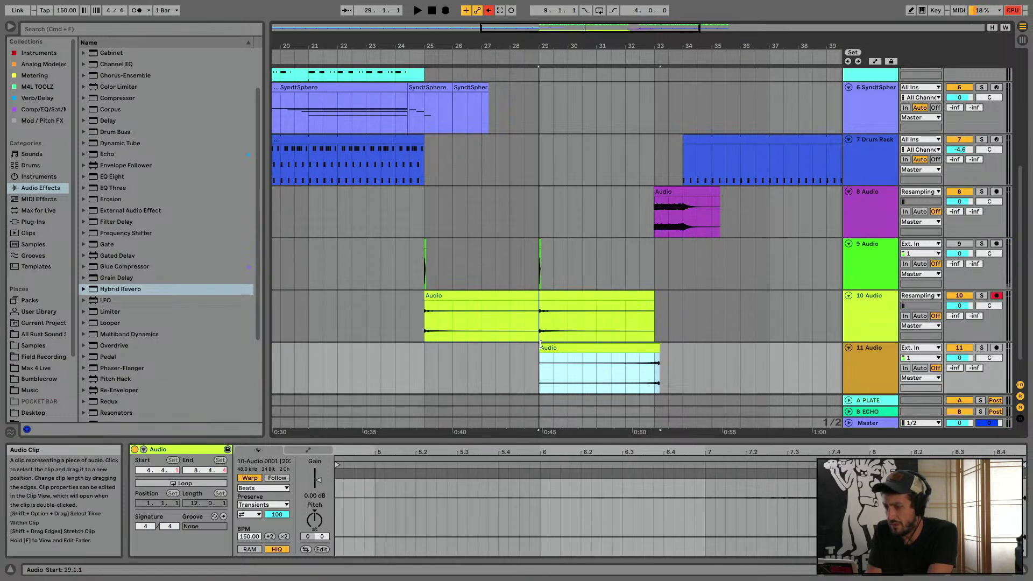
{"action": "left_click_drag", "start_coordinate": [659, 349], "coordinate": [654, 348]}
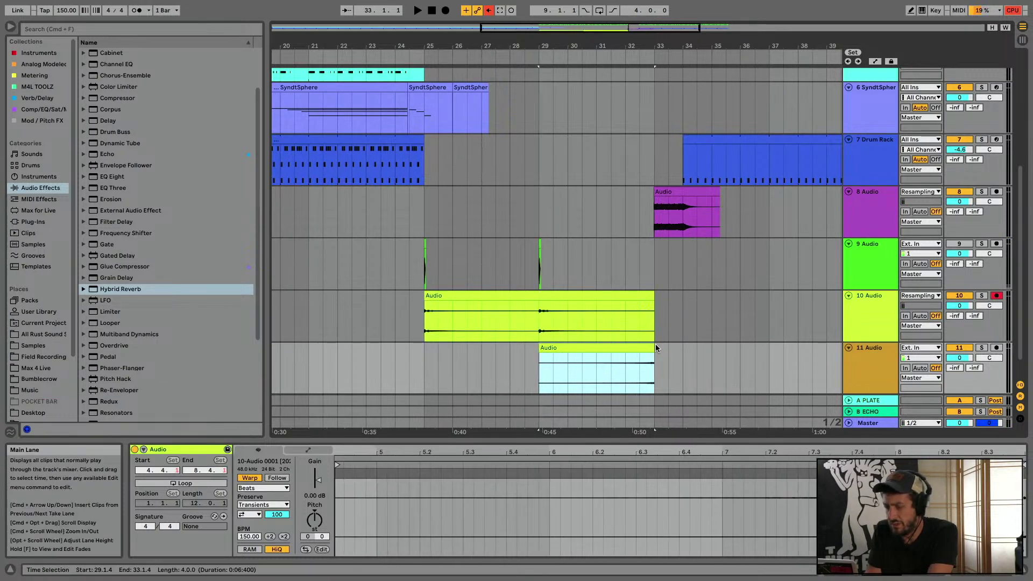
Add Redux to track 11 and set its rate to 2.54 kHz and its bits to 6
{"action": "left_click", "coordinate": [203, 289]}
{"action": "scroll", "coordinate": [177, 277], "scroll_direction": "down", "scroll_amount": 5}
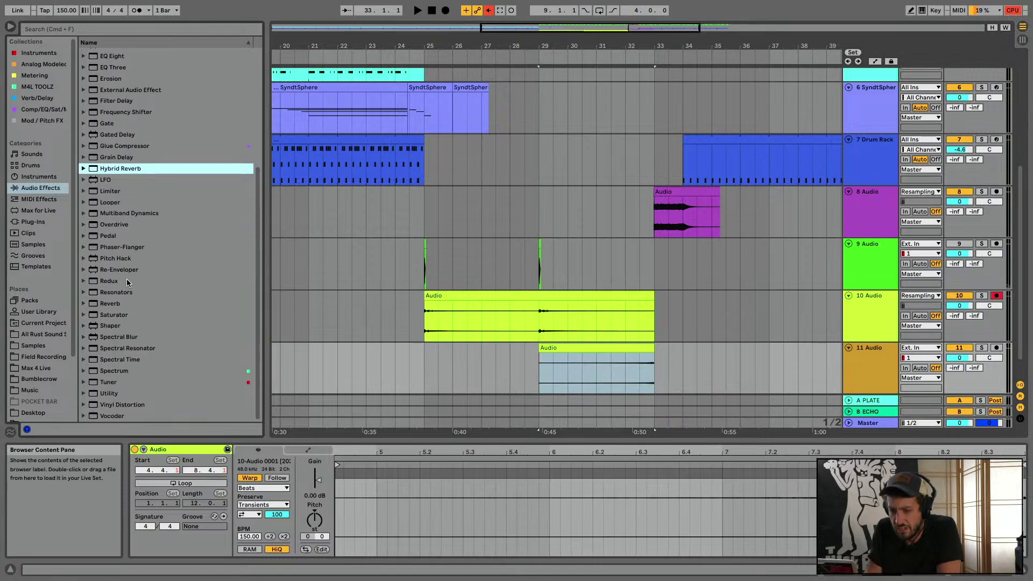
{"action": "left_click_drag", "start_coordinate": [118, 281], "coordinate": [299, 288]}
{"action": "left_click_drag", "start_coordinate": [599, 379], "coordinate": [599, 380]}
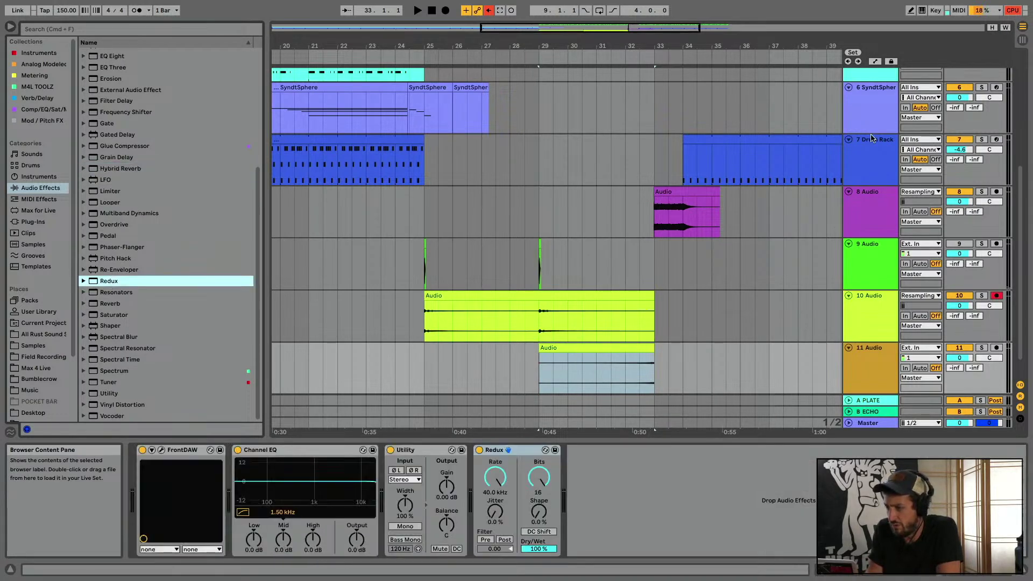
{"action": "left_click", "coordinate": [867, 424]}
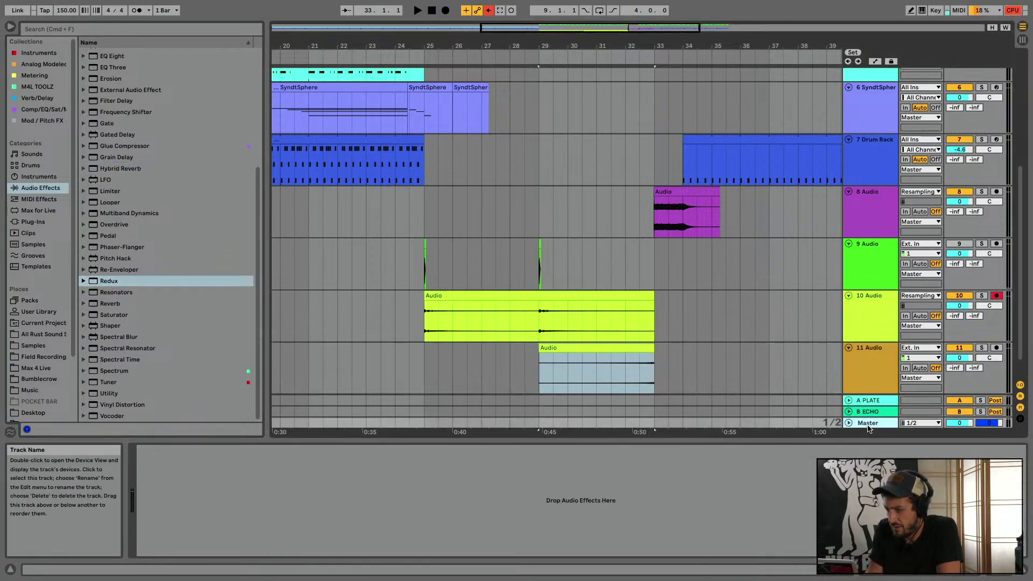
{"action": "left_click", "coordinate": [867, 388]}
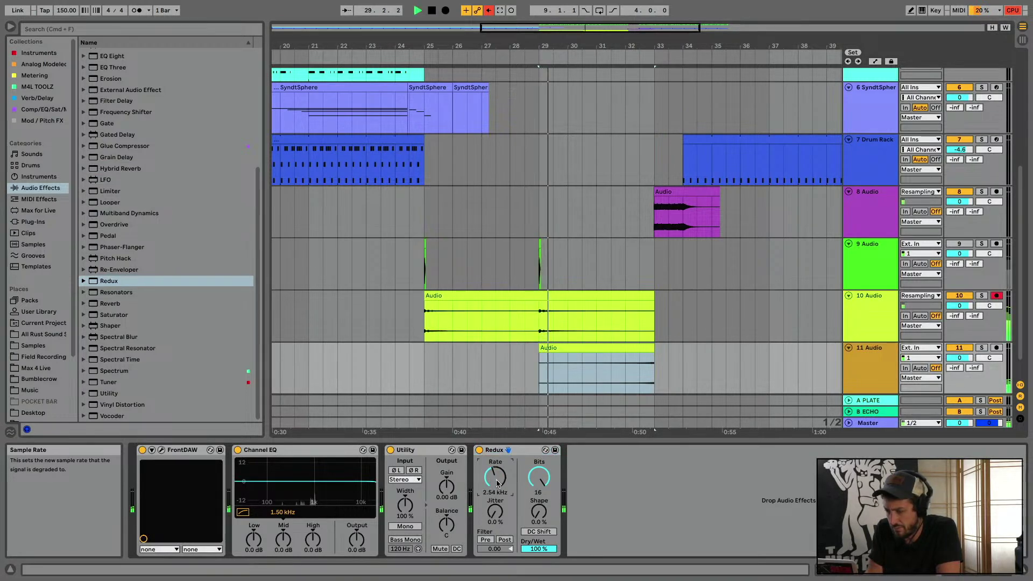
{"action": "left_click_drag", "start_coordinate": [539, 477], "coordinate": [539, 516]}
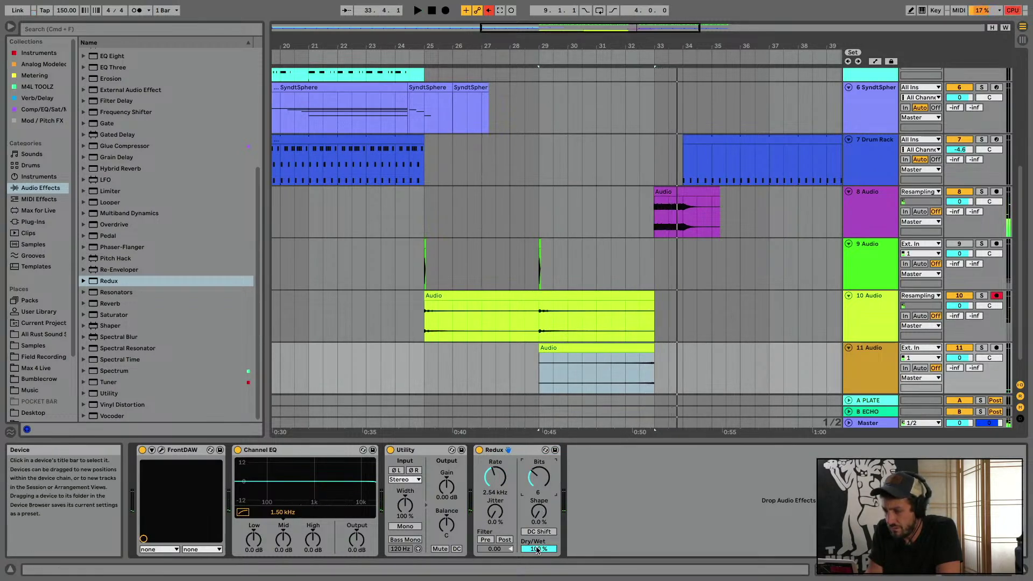
Automate Redux's Dry/Wet on track 11 to ramp from 8.2 % at 29.1.1 to 100 % at 33.1.1
{"action": "right_click", "coordinate": [540, 507]}
{"action": "left_click", "coordinate": [589, 509]}
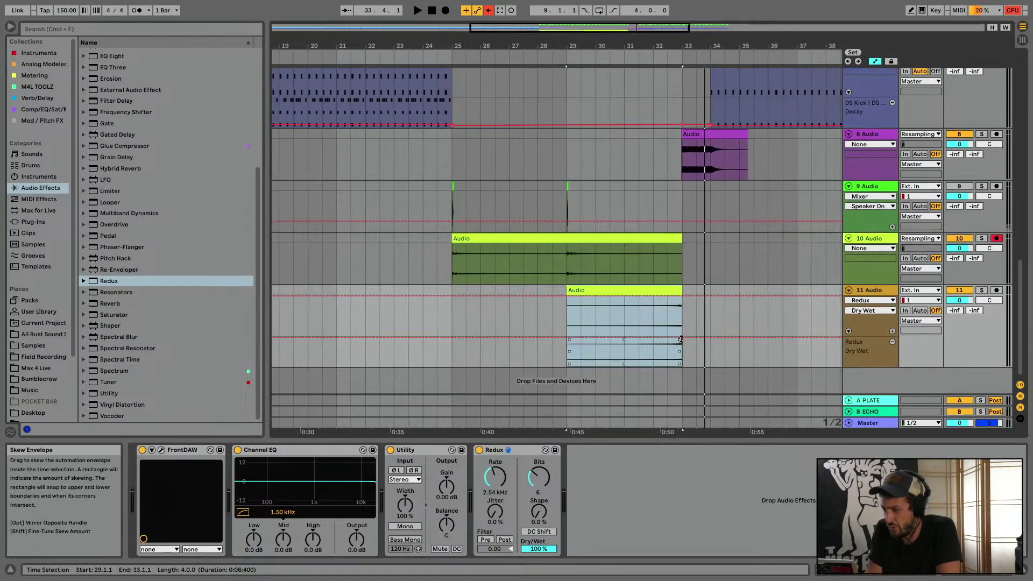
{"action": "left_click", "coordinate": [662, 339]}
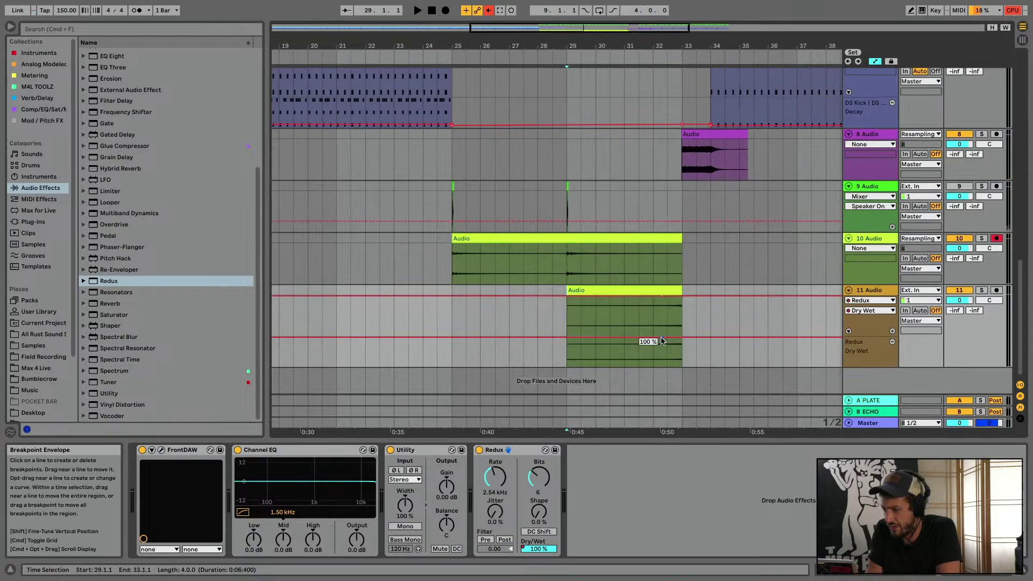
{"action": "left_click_drag", "start_coordinate": [643, 338], "coordinate": [566, 364]}
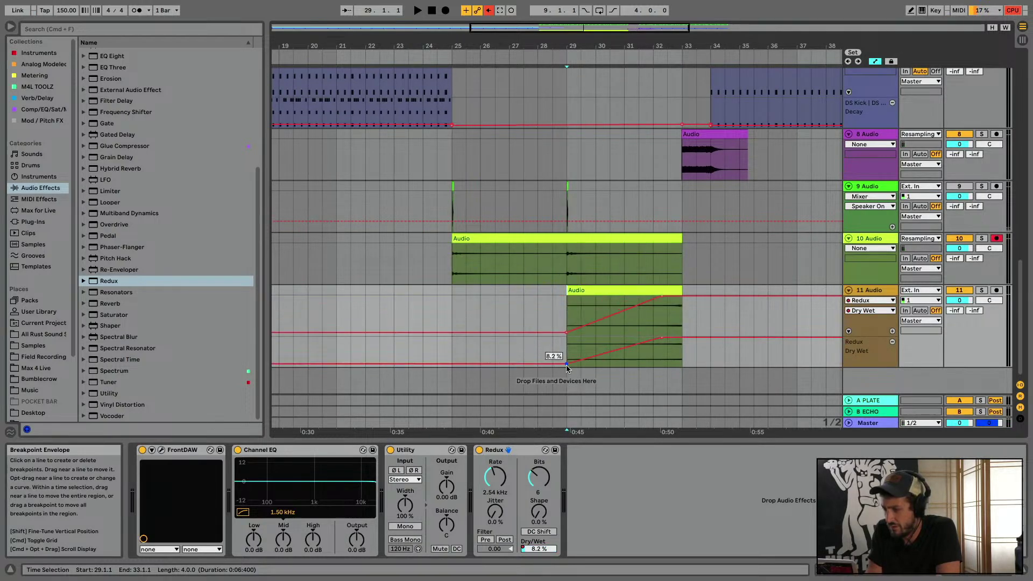
{"action": "key", "text": "space"}
{"action": "left_click_drag", "start_coordinate": [658, 339], "coordinate": [682, 337]}
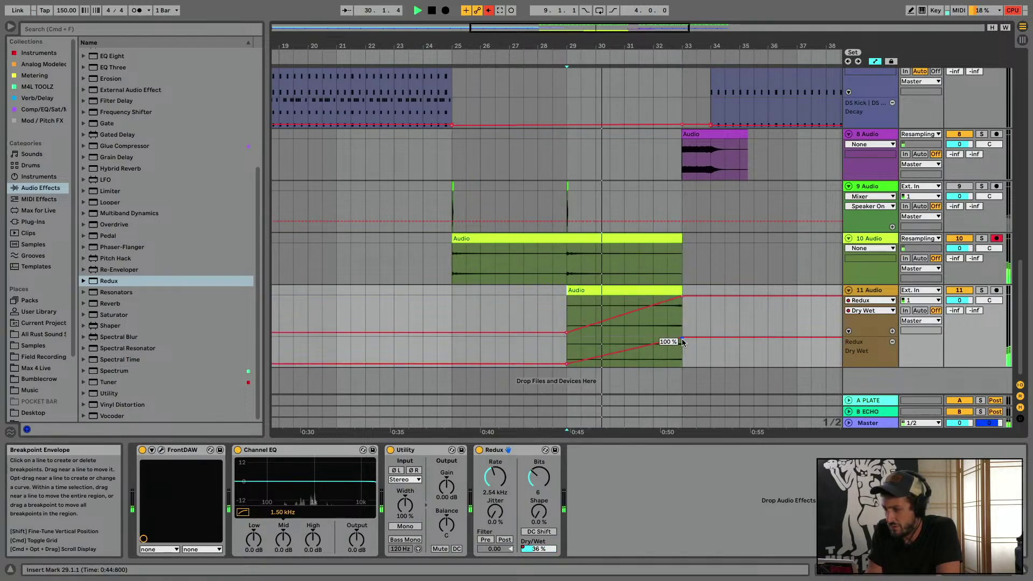
Raise the Utility gain on track 11 to 13.3 dB and play the reversed build-up into bar 33
{"action": "left_click_drag", "start_coordinate": [446, 487], "coordinate": [446, 461]}
{"action": "key", "text": "space"}
{"action": "key", "text": "space"}
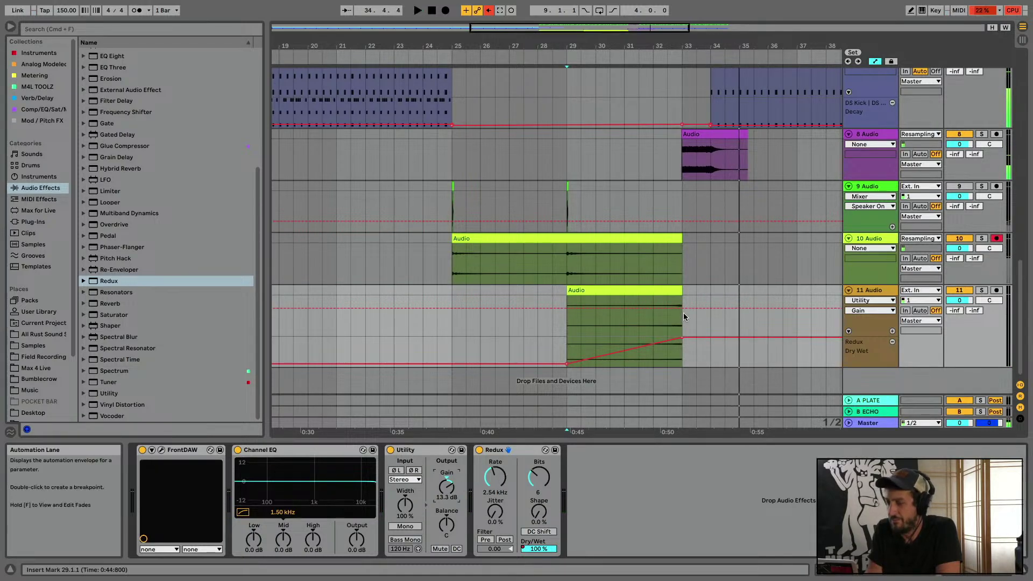
{"action": "key", "text": "space"}
{"action": "key", "text": "space"}
{"action": "key", "text": "space"}
{"action": "key", "text": "space"}
Play the track 8 clip from 33.1.1 and hide the automation lanes
{"action": "left_click", "coordinate": [686, 160]}
{"action": "key", "text": "space"}
{"action": "key", "text": "space"}
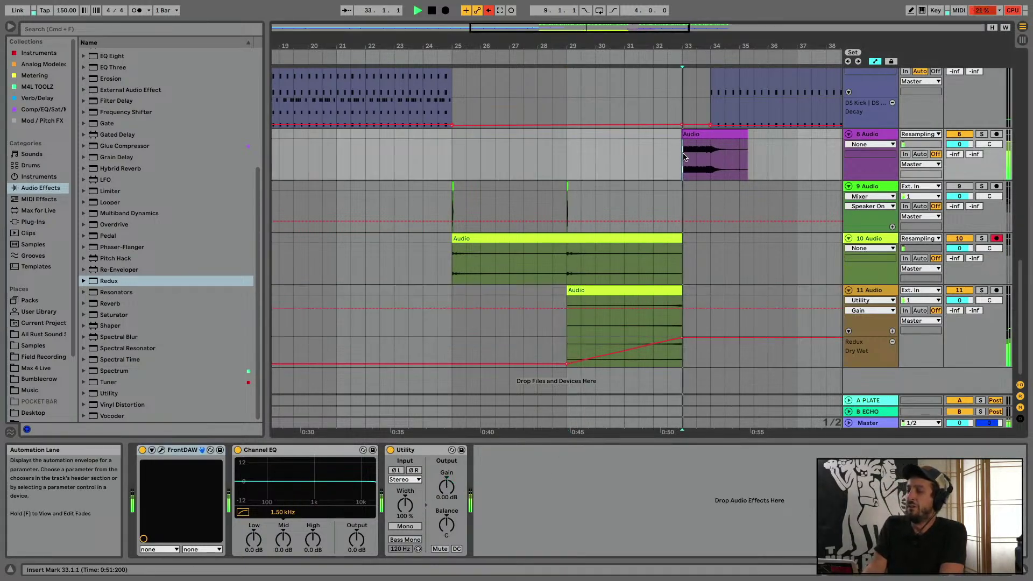
{"action": "key", "text": "a"}
{"action": "key", "text": "space"}
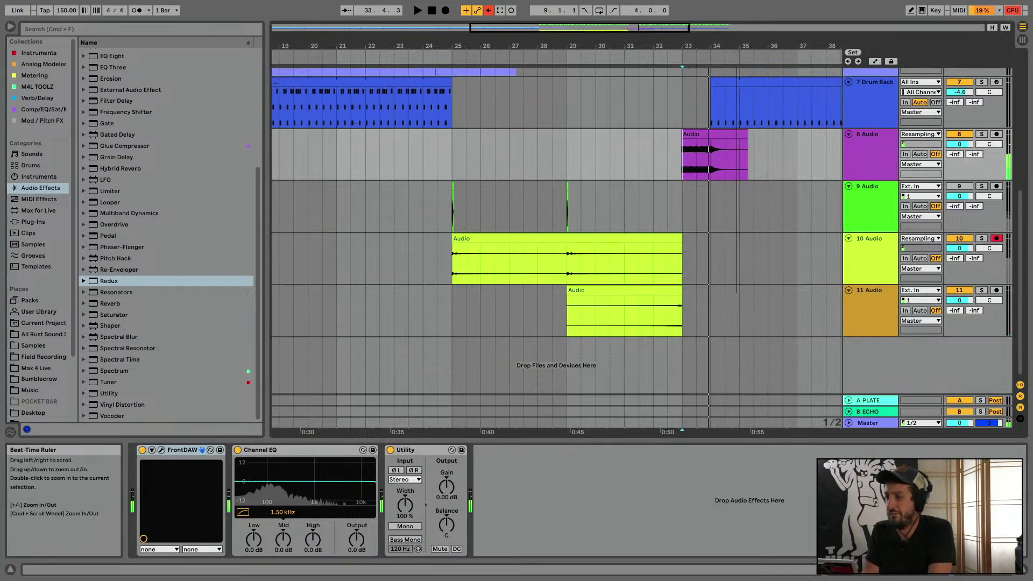
Duplicate the time from 33.1.1 to 34.1.1 three times across all tracks
{"action": "left_click_drag", "start_coordinate": [737, 46], "coordinate": [611, 96]}
{"action": "left_click", "coordinate": [525, 158]}
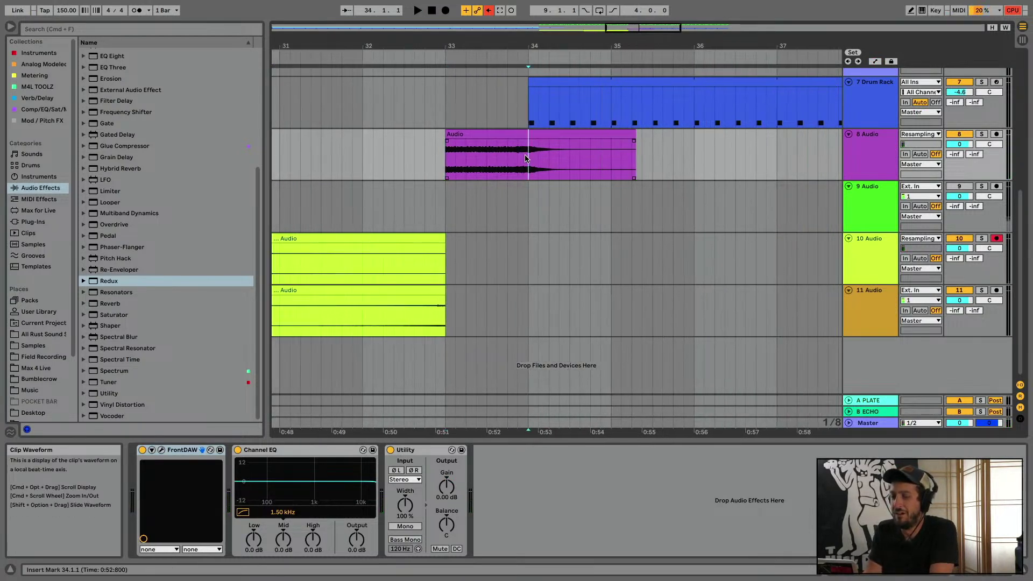
{"action": "left_click_drag", "start_coordinate": [526, 158], "coordinate": [434, 163]}
{"action": "key", "text": "super+shift+d"}
{"action": "key", "text": "super+shift+d"}
{"action": "key", "text": "super+shift+d"}
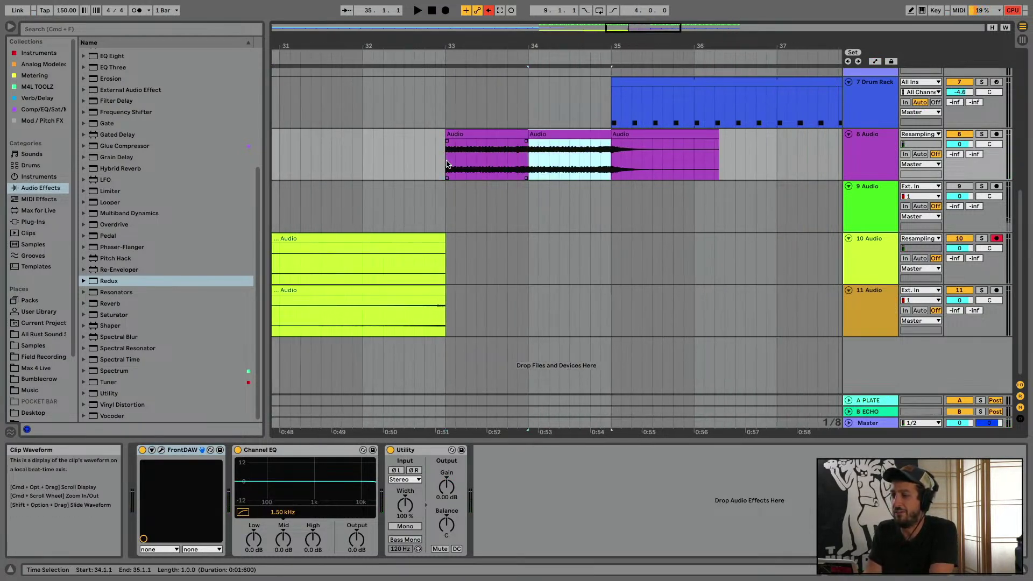
Play the repeated section from 33.1.1 and open the track 8 clip at bar 34 for editing
{"action": "left_click", "coordinate": [479, 136]}
{"action": "key", "text": "space"}
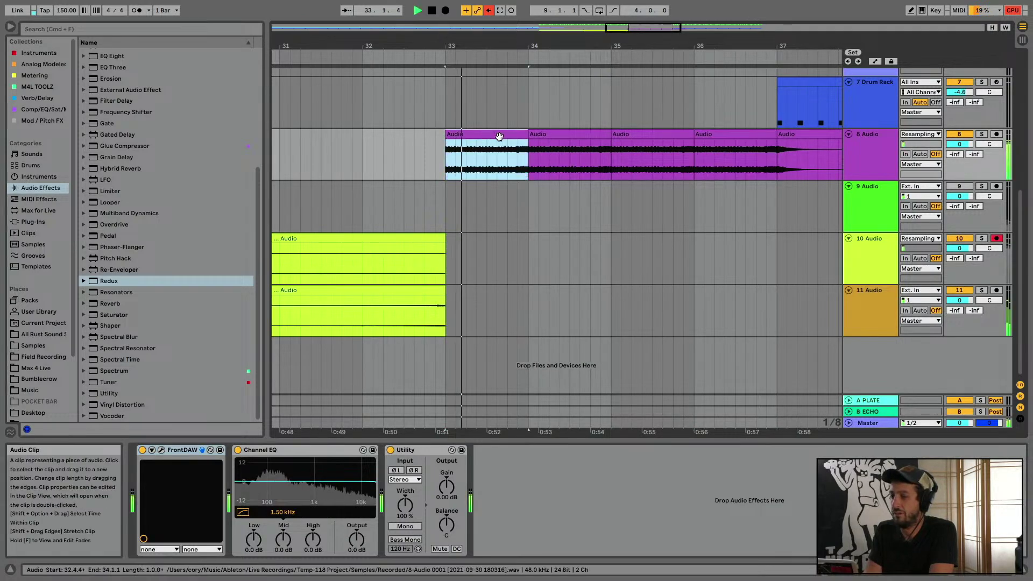
{"action": "double_click", "coordinate": [549, 135]}
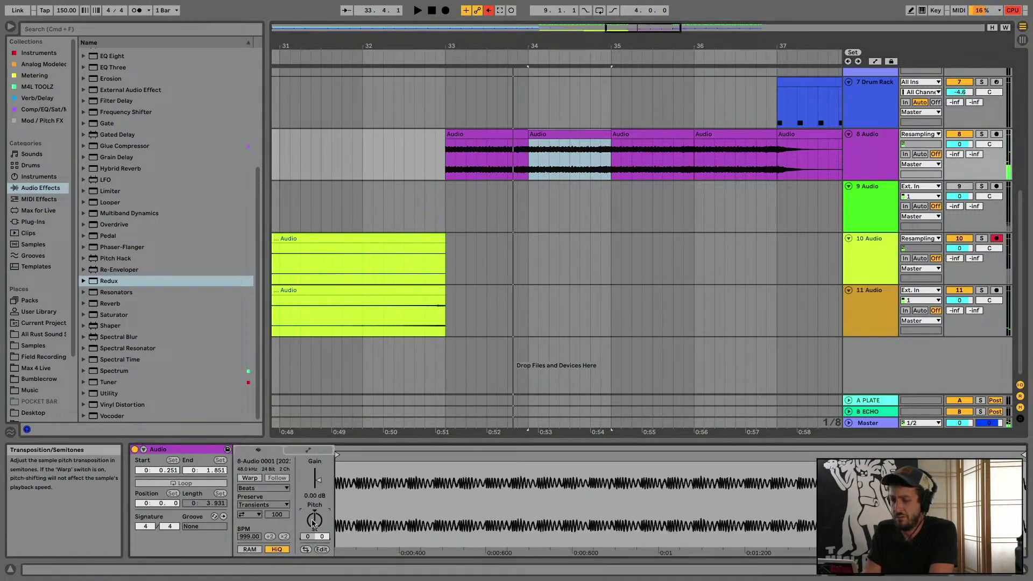
Enable warping on the second, third and fourth purple clips, keeping their current timing, and set their warp mode to Complex Pro
{"action": "left_click_drag", "start_coordinate": [314, 521], "coordinate": [313, 515]}
{"action": "key", "text": "super+z"}
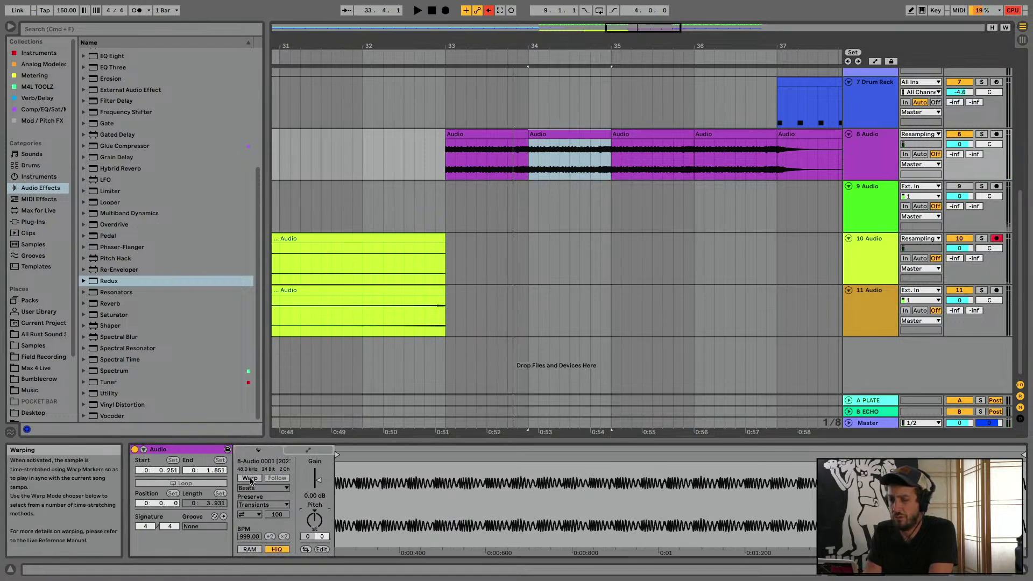
{"action": "left_click", "coordinate": [738, 135], "text": "shift"}
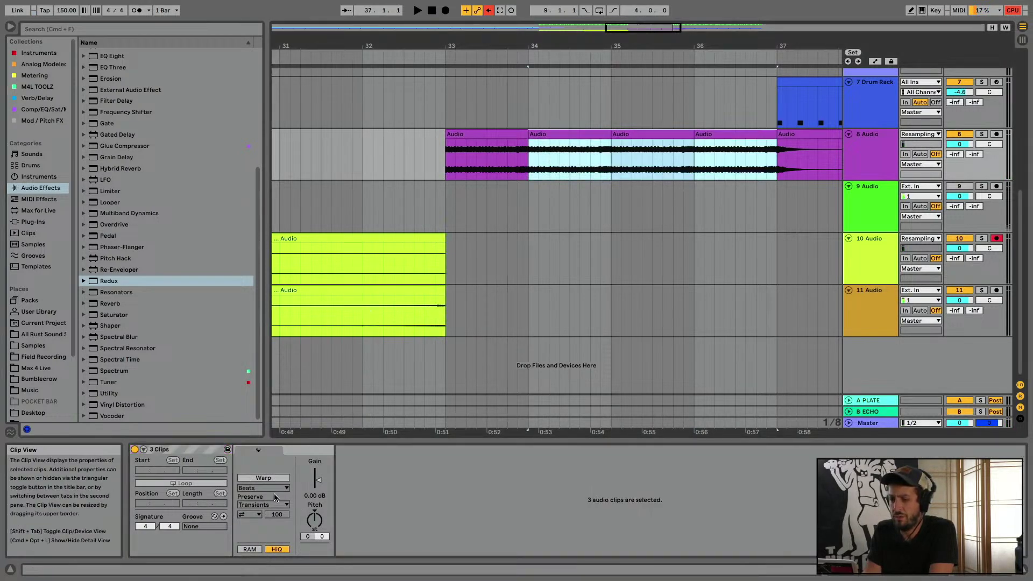
{"action": "left_click", "coordinate": [263, 477]}
{"action": "key", "text": "Return"}
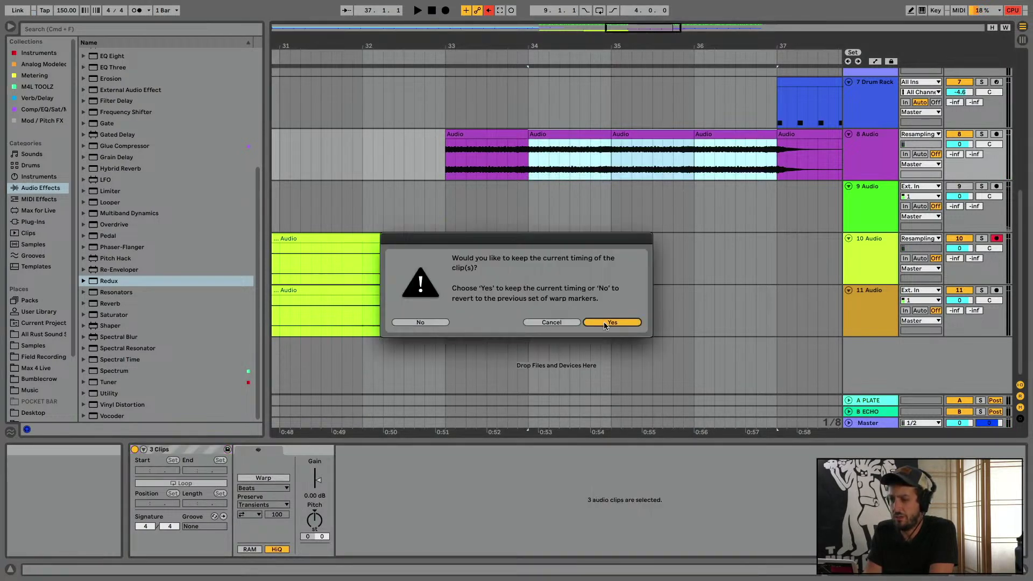
{"action": "left_click", "coordinate": [265, 488]}
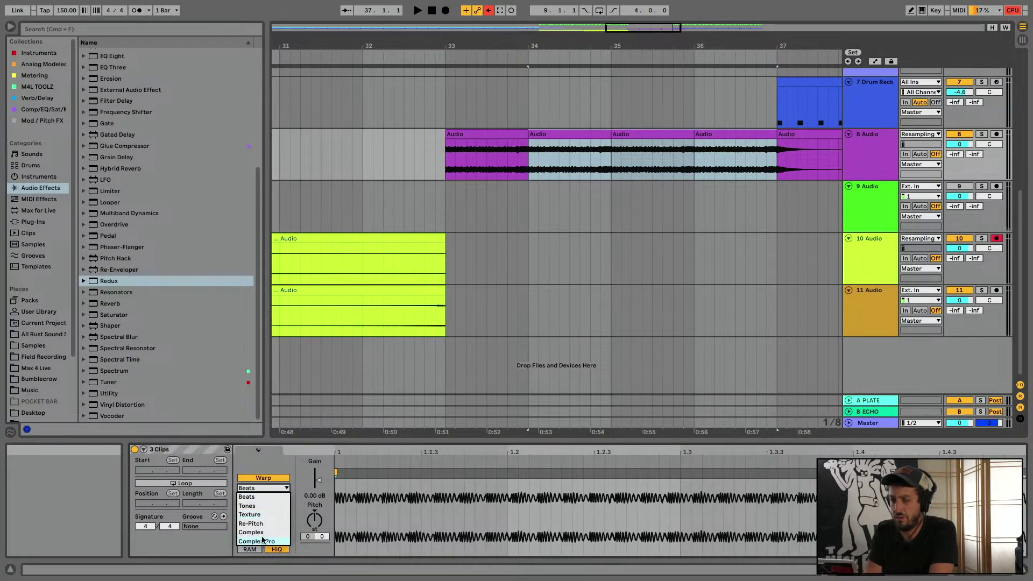
{"action": "left_click", "coordinate": [256, 541]}
Transpose the purple clip at bar 34 by +3 semitones and the one at bar 36 by +7, and play the sequence
{"action": "left_click", "coordinate": [589, 135]}
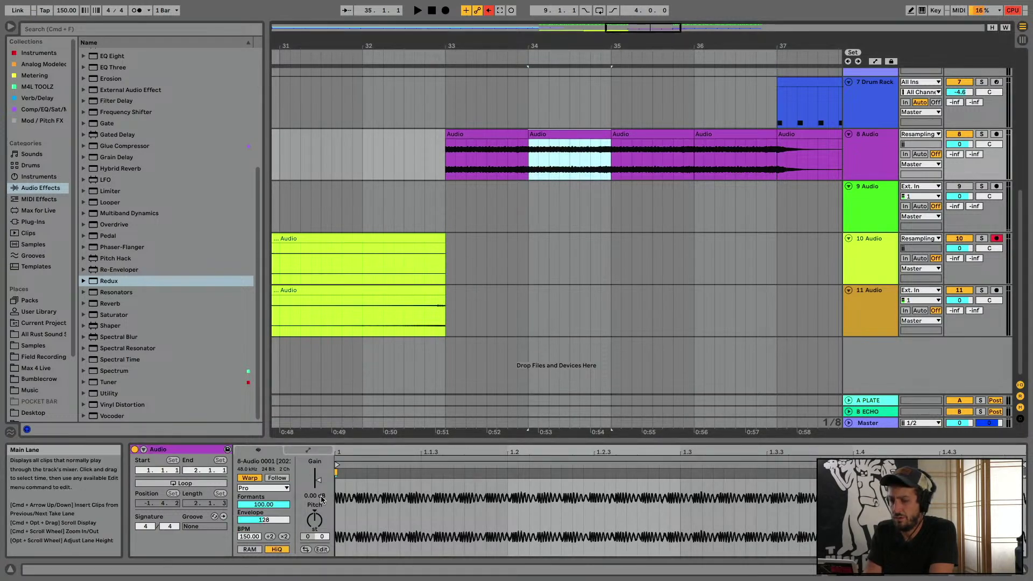
{"action": "left_click", "coordinate": [732, 136]}
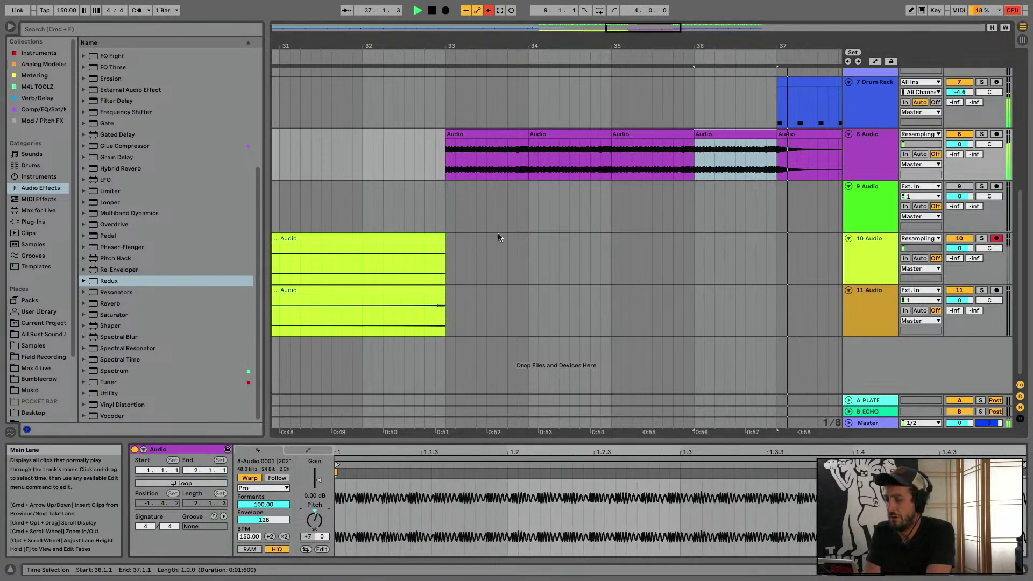
{"action": "left_click", "coordinate": [439, 169]}
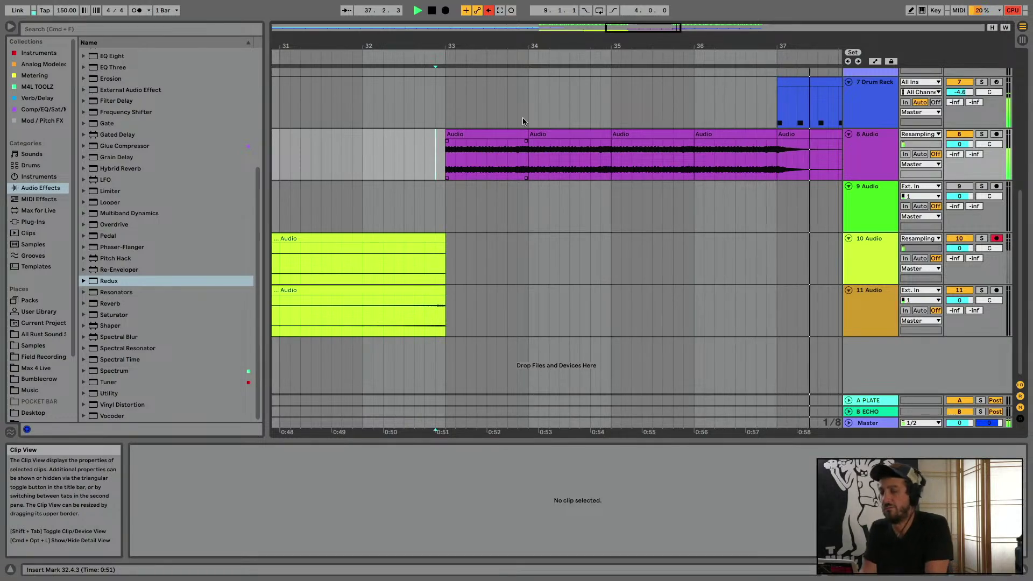
Stop playback and enable warping on the first purple clip, keeping its current timing, with the Complex Pro warp mode
{"action": "left_click", "coordinate": [503, 134]}
{"action": "key", "text": "space"}
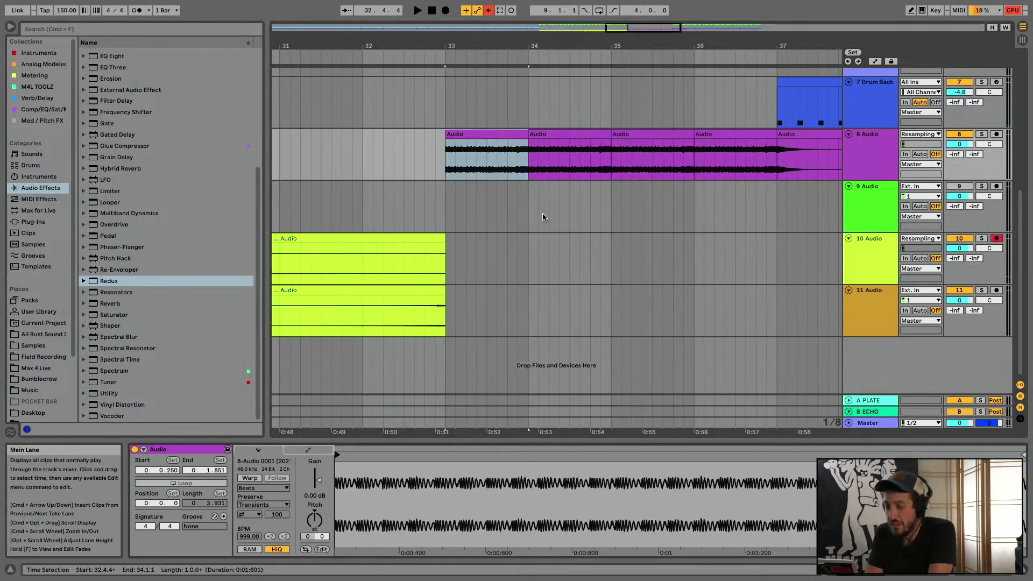
{"action": "left_click", "coordinate": [249, 477]}
{"action": "left_click", "coordinate": [609, 322]}
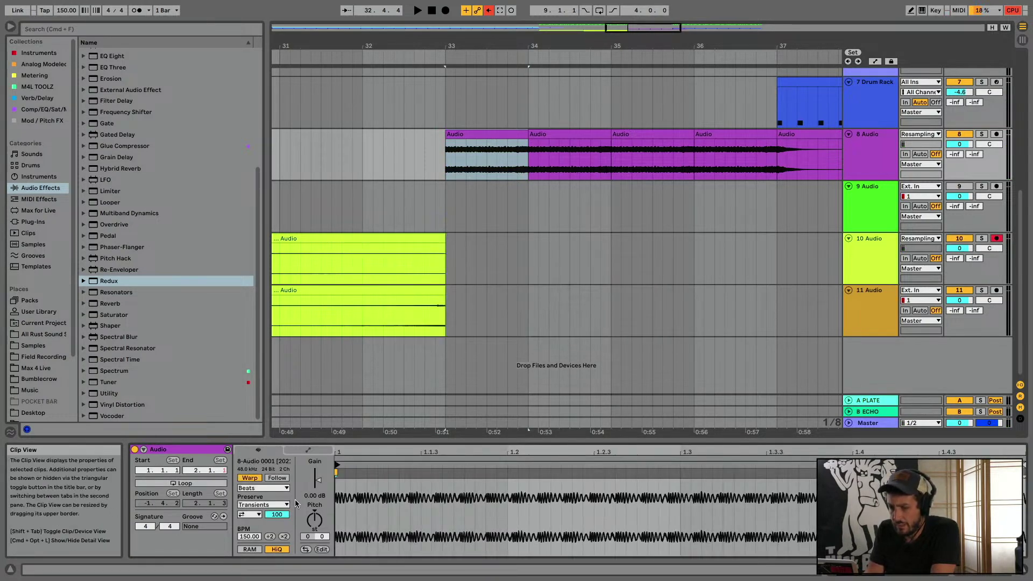
{"action": "left_click", "coordinate": [269, 488]}
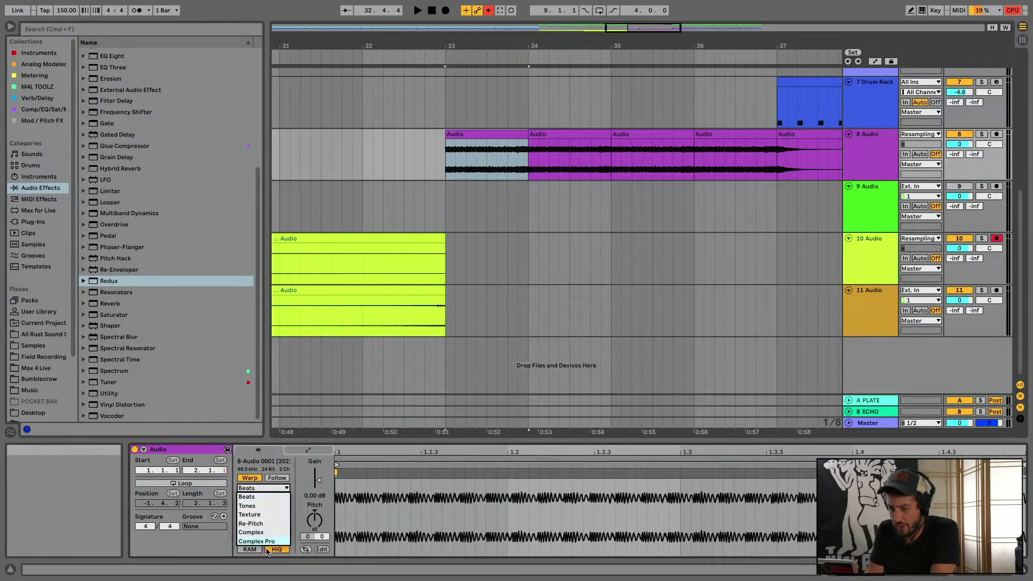
{"action": "left_click", "coordinate": [267, 541]}
Loop the first purple clip over one bar starting at 1.1.1 and extend it over the following clips to bar 37
{"action": "left_click", "coordinate": [543, 132]}
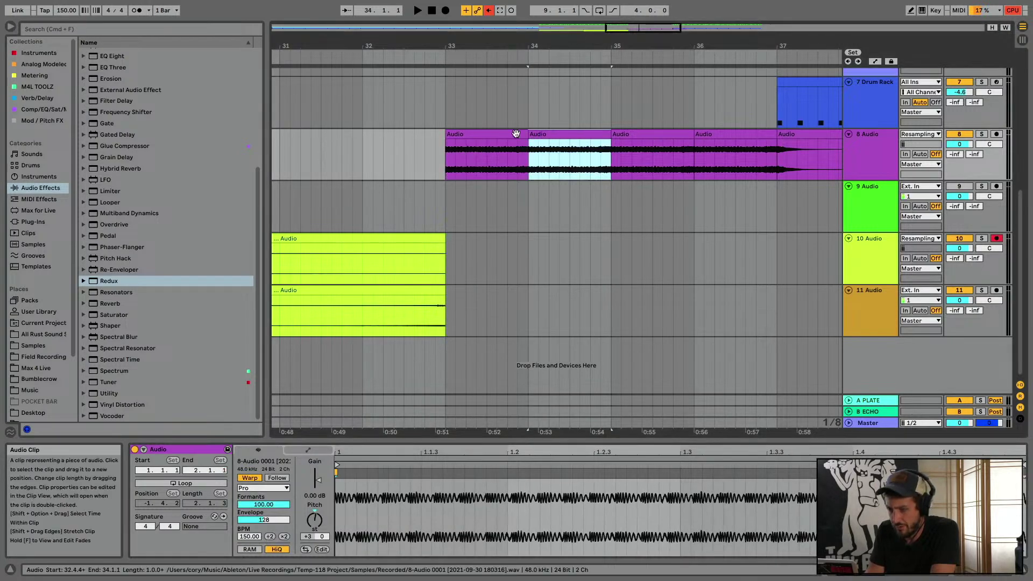
{"action": "left_click", "coordinate": [743, 143], "text": "shift"}
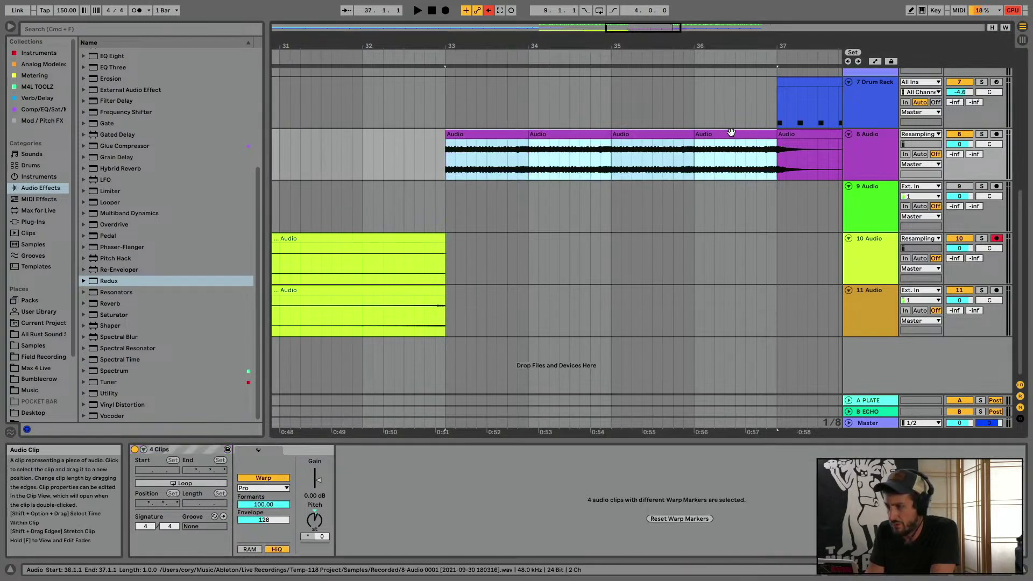
{"action": "left_click", "coordinate": [515, 133]}
{"action": "left_click", "coordinate": [196, 483]}
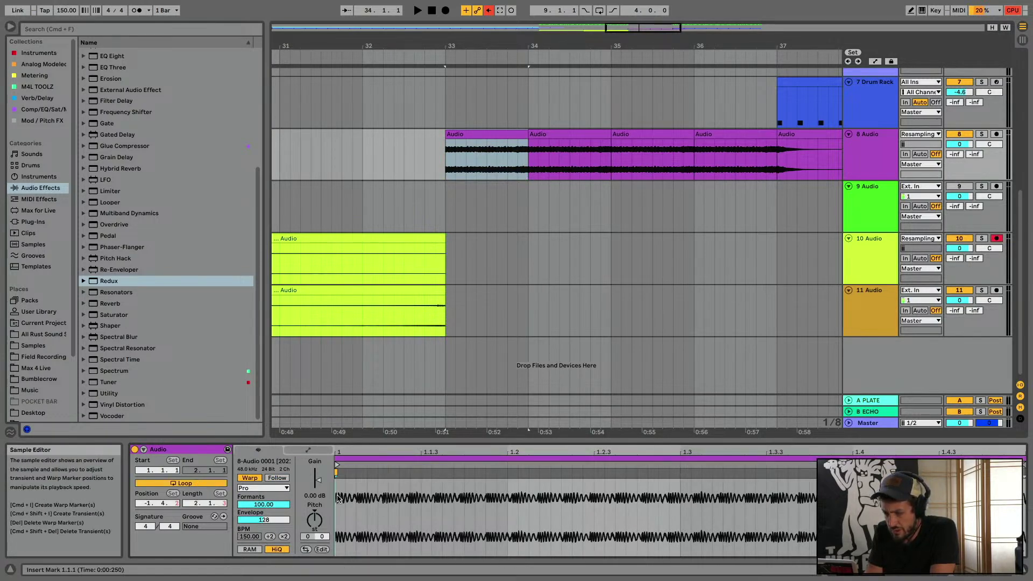
{"action": "left_click_drag", "start_coordinate": [338, 484], "coordinate": [985, 478]}
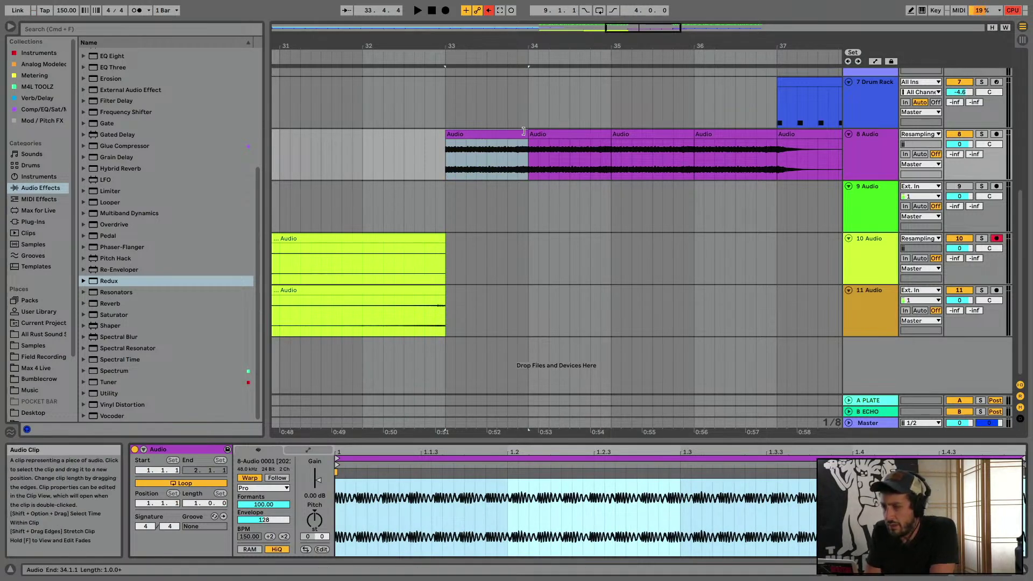
{"action": "left_click_drag", "start_coordinate": [528, 134], "coordinate": [772, 138]}
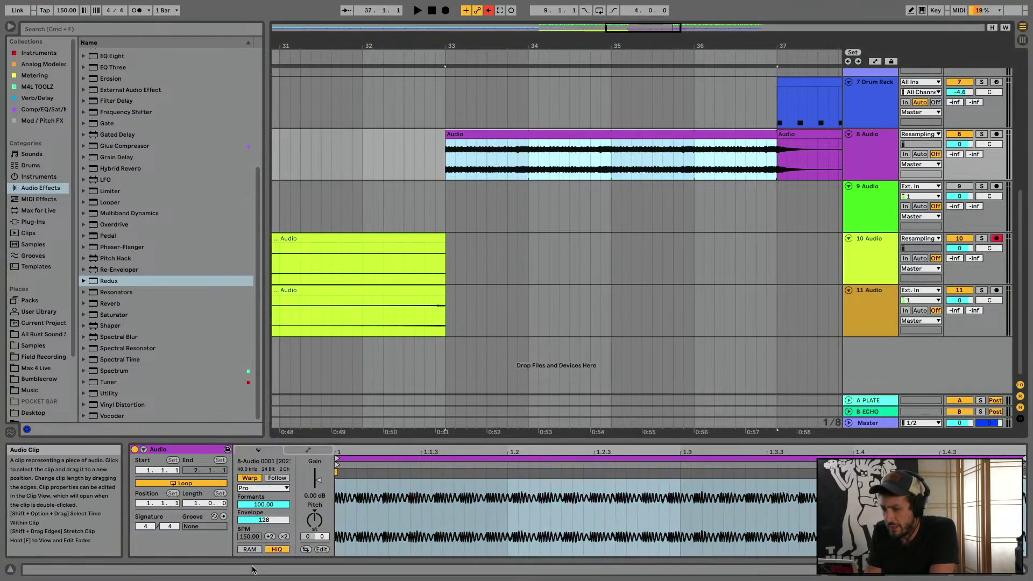
Unlink the clip's Transposition envelope from the sample loop, set its loop length to 4 bars, and enlarge the envelope editor
{"action": "left_click", "coordinate": [308, 450]}
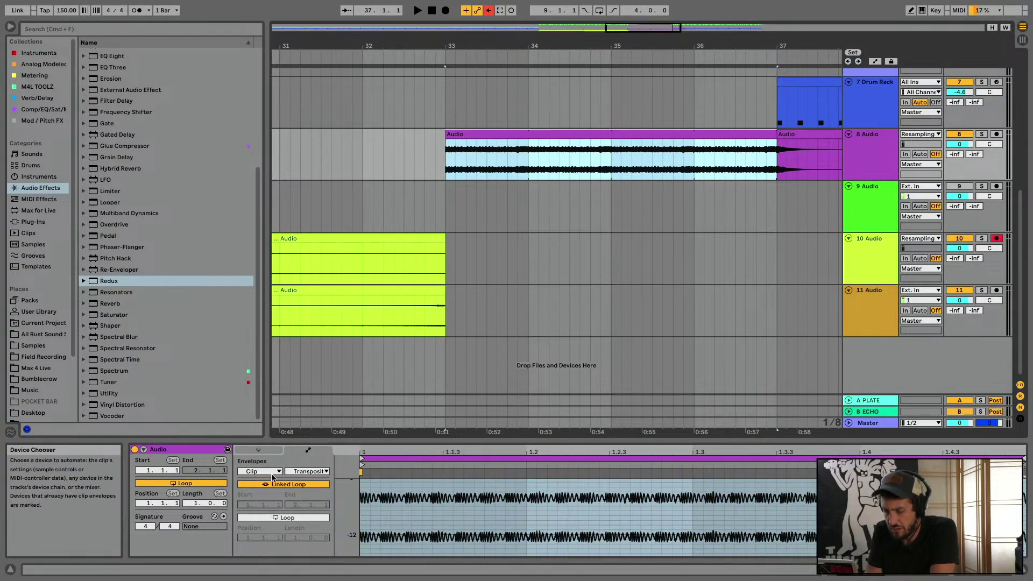
{"action": "left_click", "coordinate": [285, 485]}
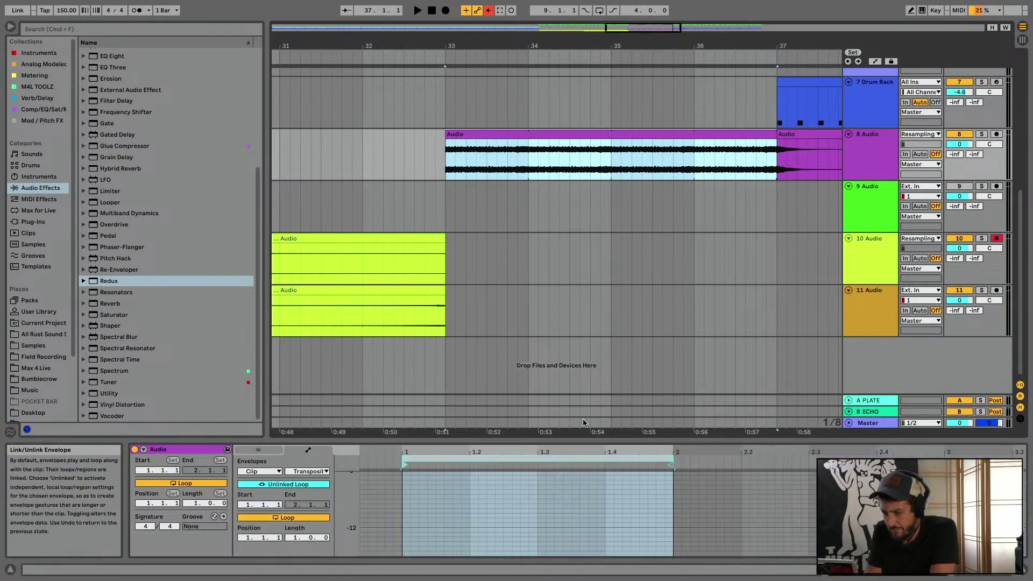
{"action": "left_click", "coordinate": [294, 539]}
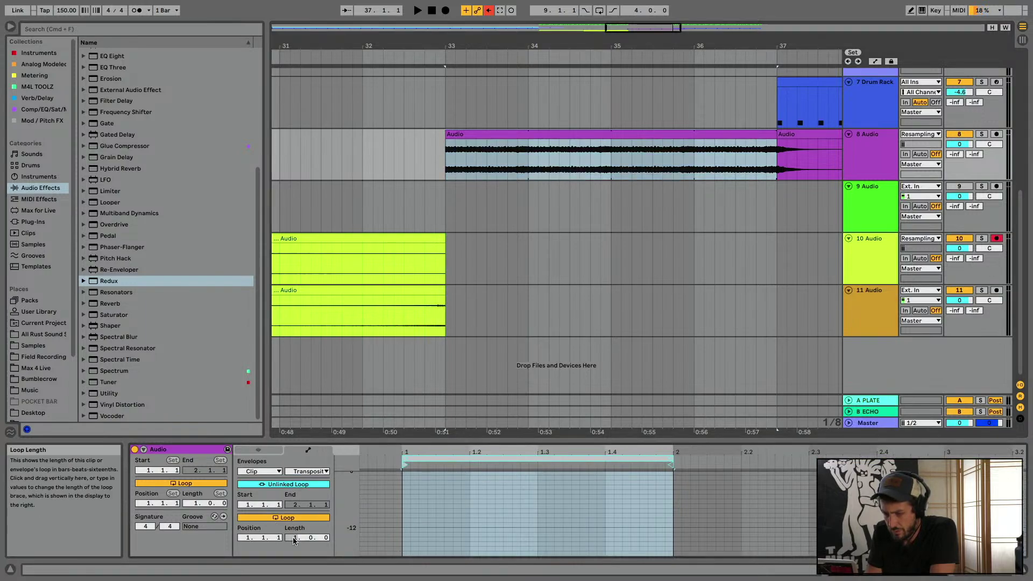
{"action": "type", "text": "4"}
{"action": "key", "text": "Return"}
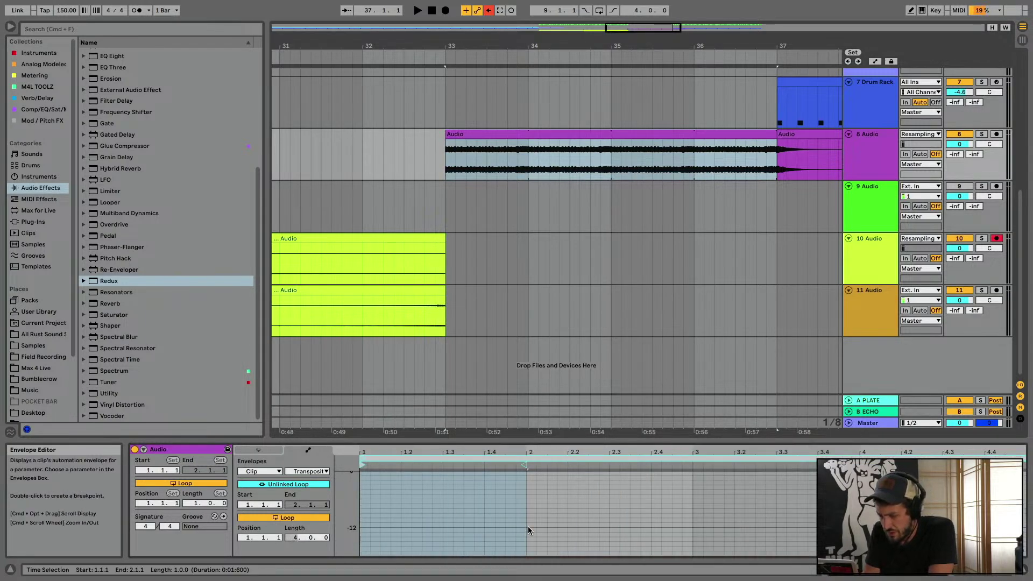
{"action": "left_click_drag", "start_coordinate": [581, 437], "coordinate": [570, 163]}
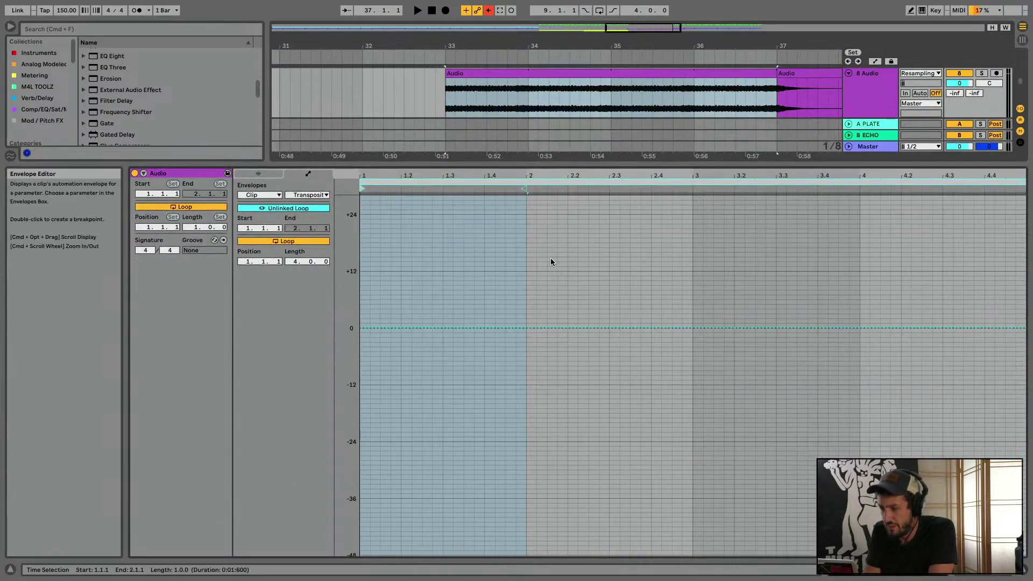
Raise the Transposition envelope to +3 semitones across bar 2 and to +7 semitones across bar 4
{"action": "left_click_drag", "start_coordinate": [550, 257], "coordinate": [692, 340]}
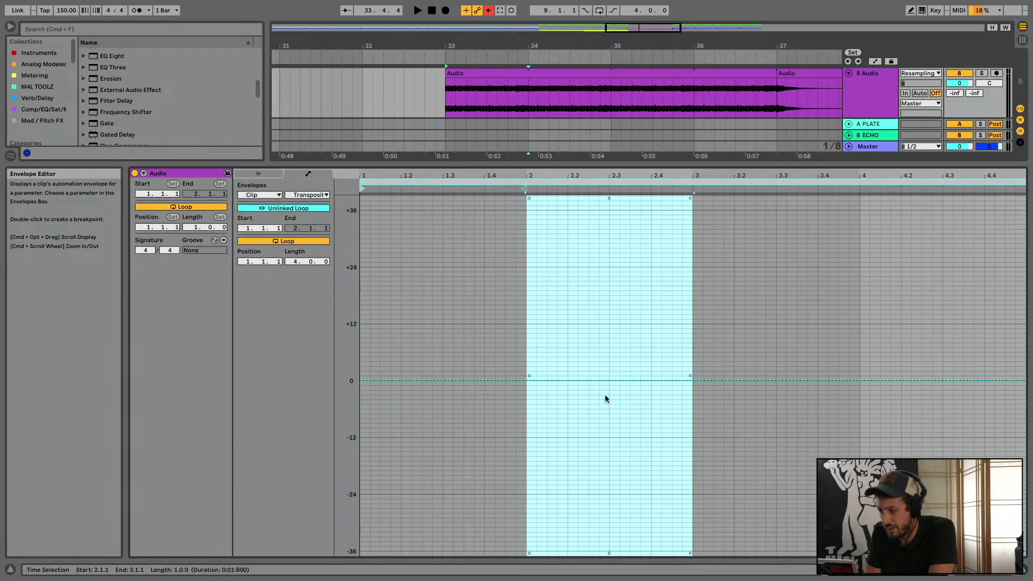
{"action": "mouse_move", "coordinate": [604, 386]}
{"action": "left_mouse_down"}
{"action": "mouse_move", "coordinate": [605, 335]}
{"action": "mouse_move", "coordinate": [604, 385]}
{"action": "mouse_move", "coordinate": [604, 366]}
{"action": "left_mouse_up"}
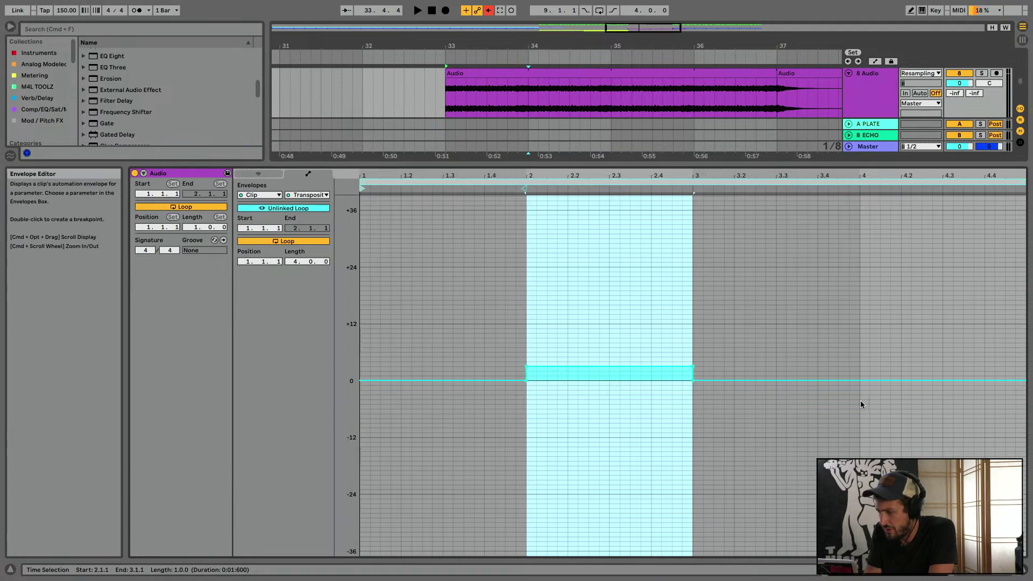
{"action": "left_click_drag", "start_coordinate": [861, 404], "coordinate": [974, 347]}
{"action": "left_click", "coordinate": [785, 342]}
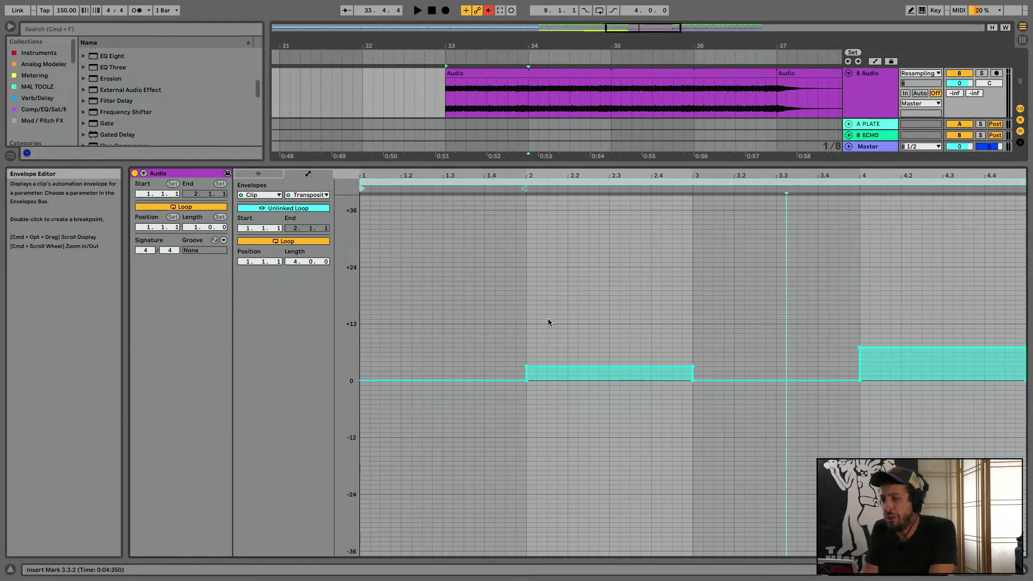
While auditioning, turn the envelope steps into slopes: up from beat 1.4, down to 0 at 3.2, and up from late in bar 3
{"action": "left_click", "coordinate": [475, 340]}
{"action": "left_click_drag", "start_coordinate": [527, 381], "coordinate": [516, 380]}
{"action": "left_click", "coordinate": [380, 380]}
{"action": "key", "text": "space"}
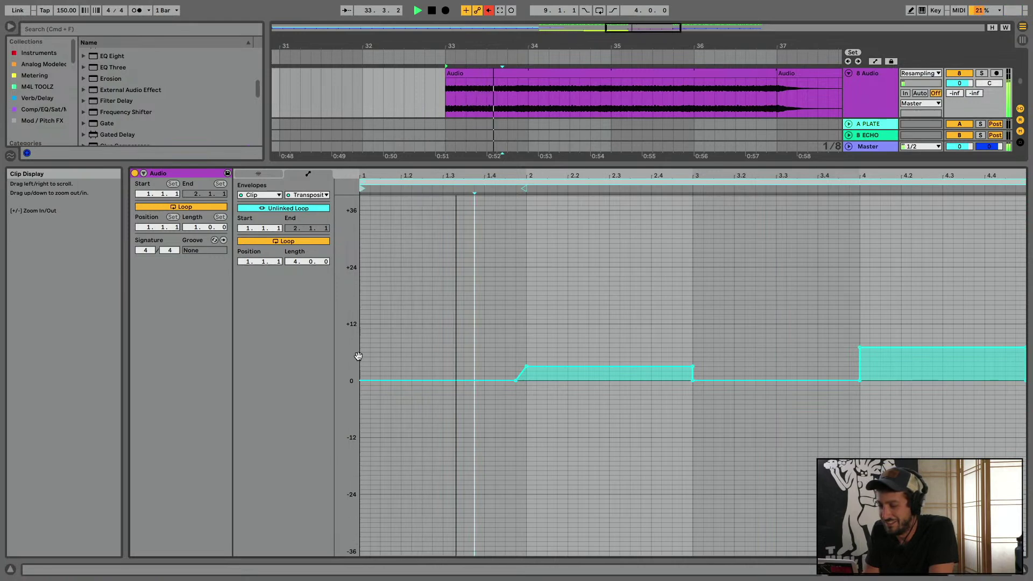
{"action": "left_click_drag", "start_coordinate": [516, 380], "coordinate": [484, 381]}
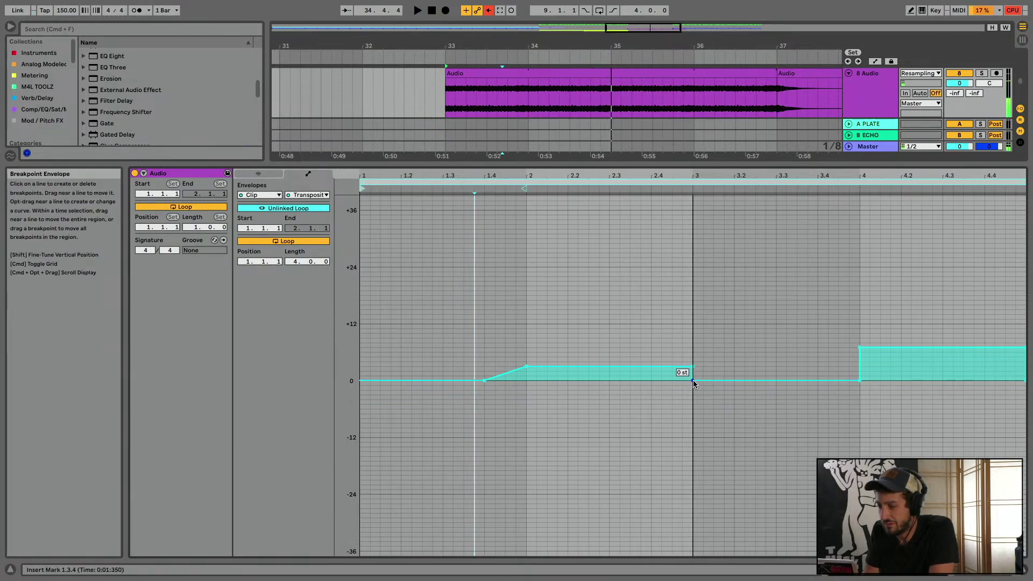
{"action": "left_click_drag", "start_coordinate": [723, 380], "coordinate": [734, 381]}
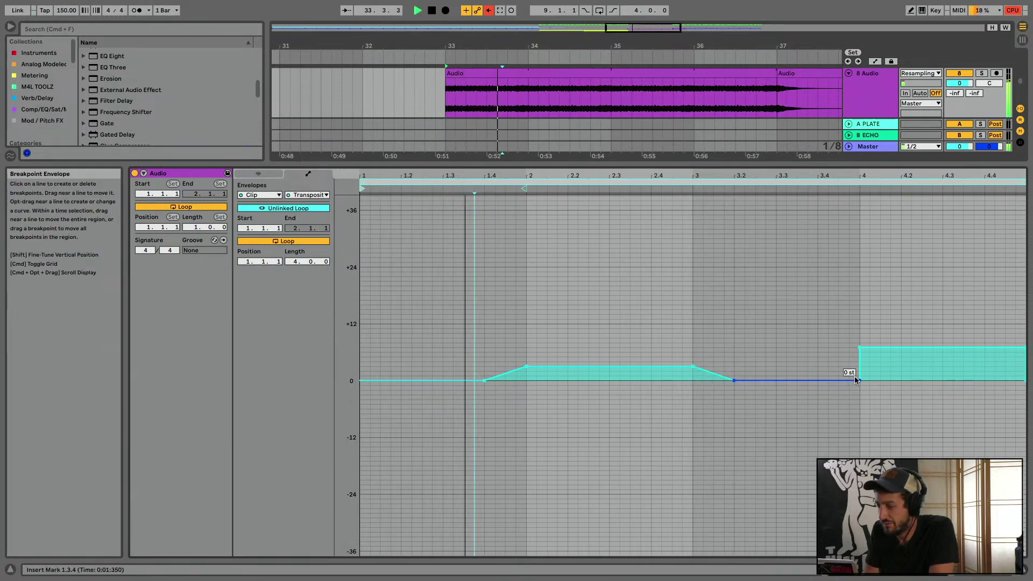
{"action": "left_click_drag", "start_coordinate": [859, 381], "coordinate": [828, 380]}
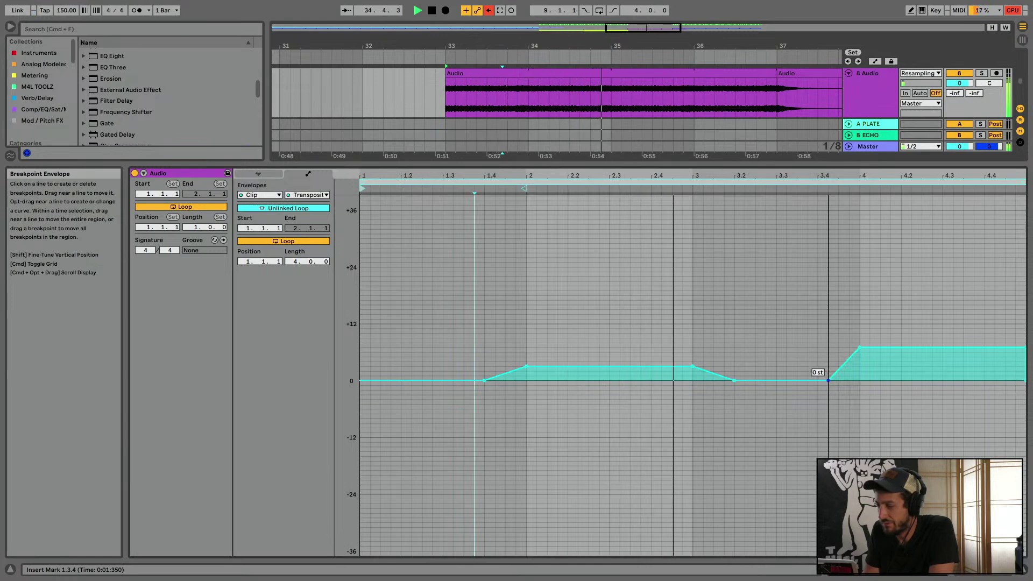
Lengthen the pitch glides by limiting the +3 plateau to beats 2.2–2.4 and the +7 plateau to 4.2–4.4, dropping to 0 at the end
{"action": "left_click_drag", "start_coordinate": [692, 365], "coordinate": [652, 366]}
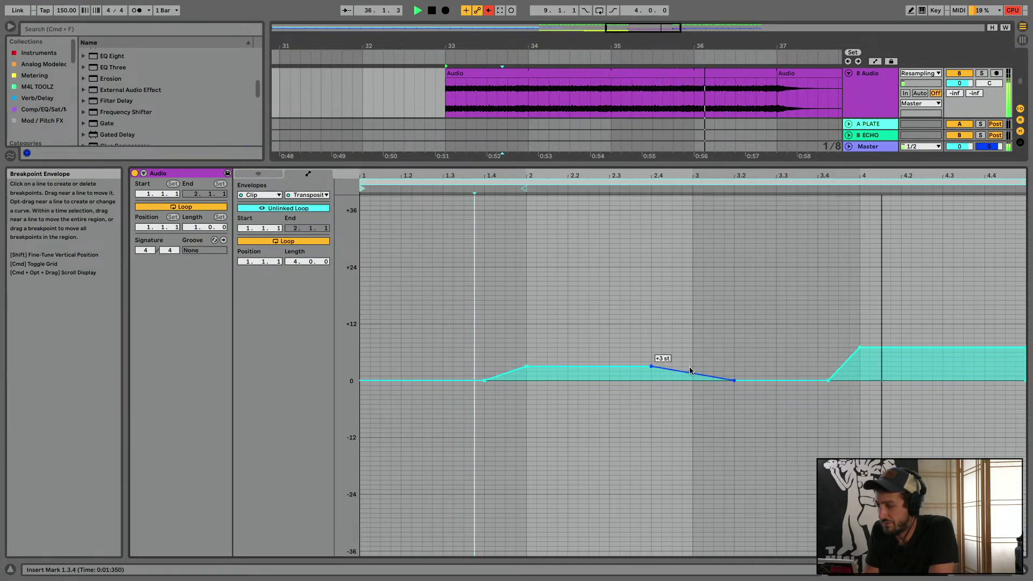
{"action": "left_click_drag", "start_coordinate": [525, 366], "coordinate": [568, 366]}
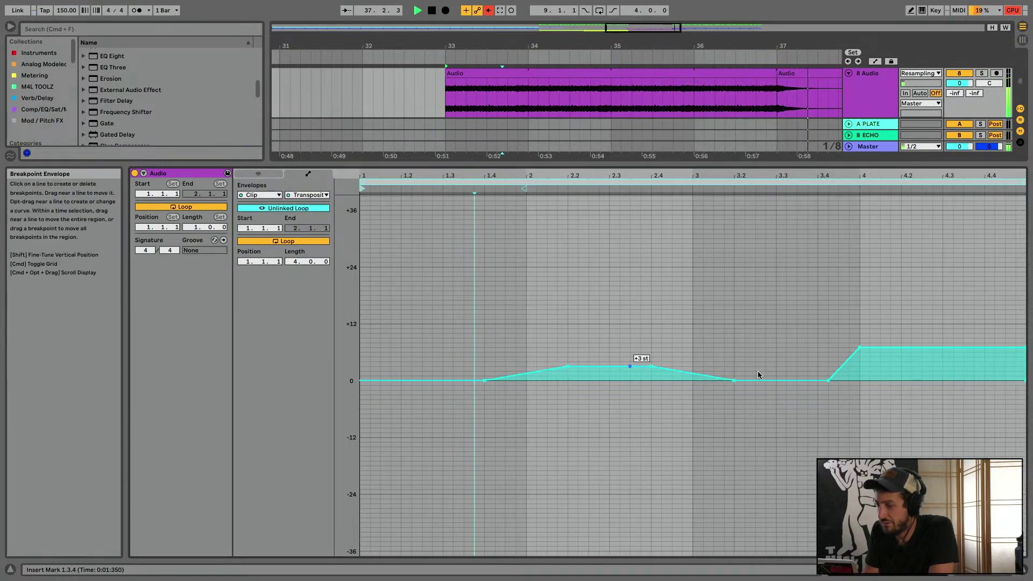
{"action": "key", "text": "space"}
{"action": "left_click_drag", "start_coordinate": [856, 357], "coordinate": [901, 347]}
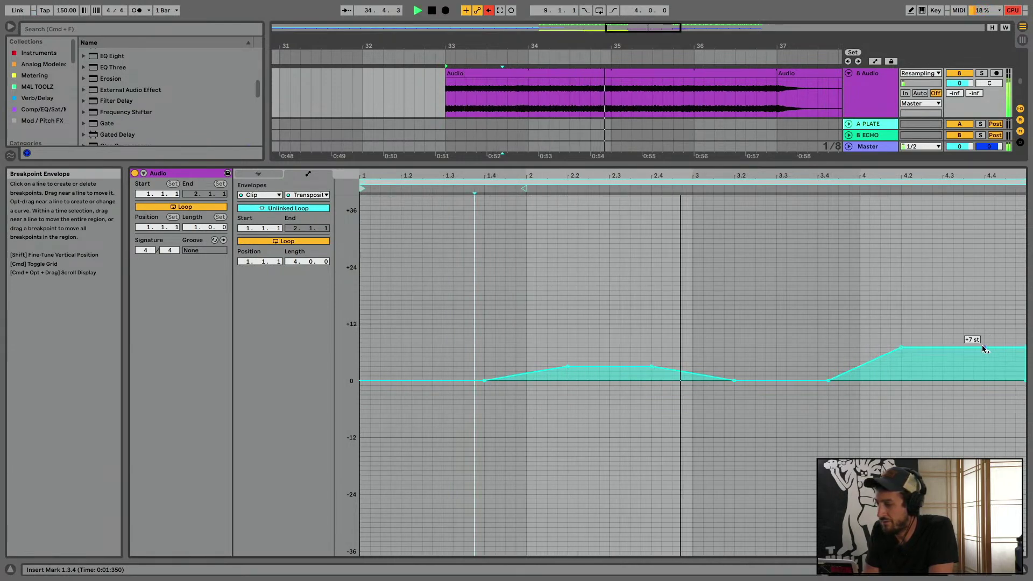
{"action": "left_click_drag", "start_coordinate": [1023, 348], "coordinate": [1021, 380]}
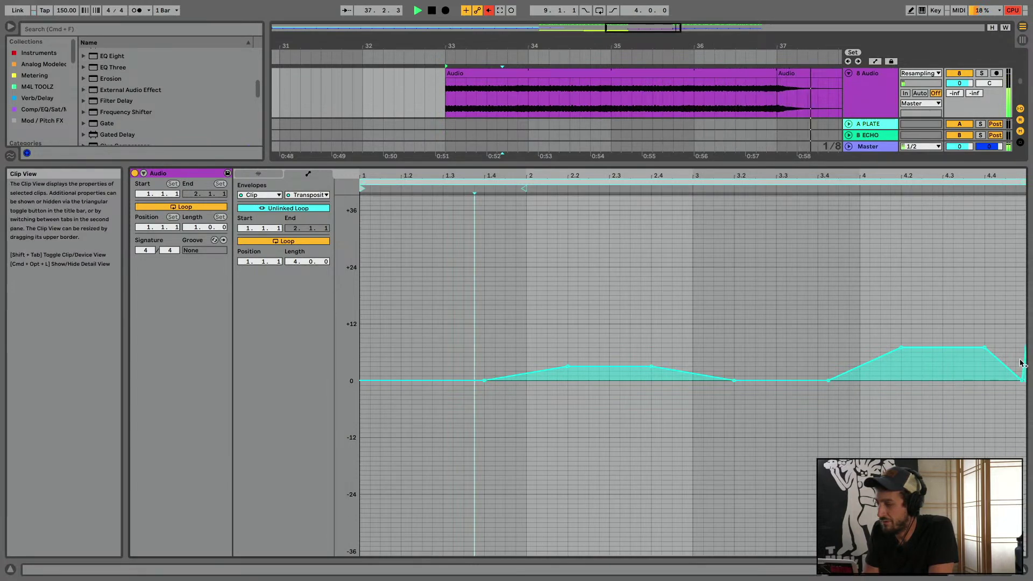
Reshape the end of bar 4 into a transposition peak of about +35 semitones at beat 4.4, and play the result
{"action": "left_click_drag", "start_coordinate": [1008, 368], "coordinate": [1009, 298]}
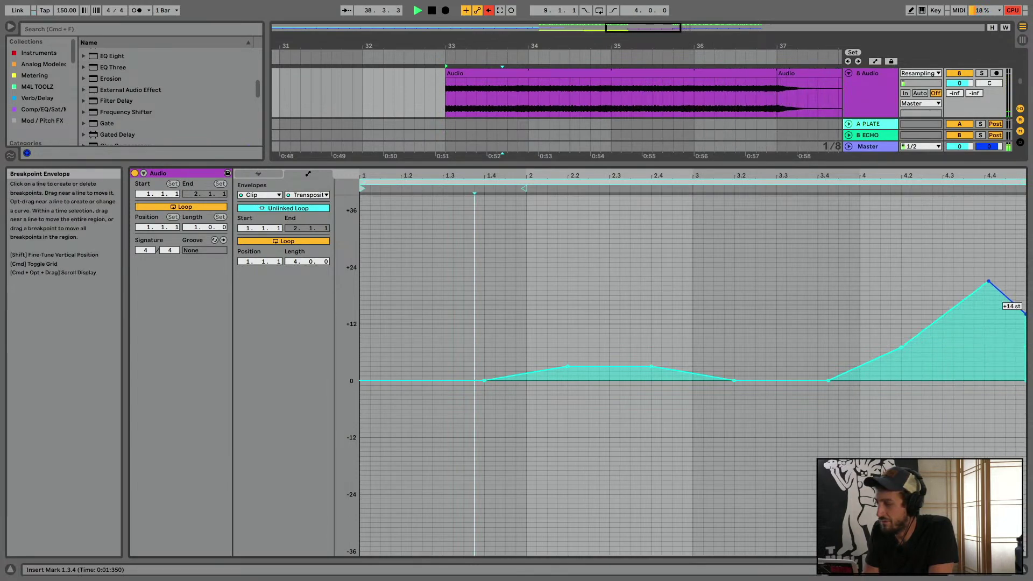
{"action": "key", "text": "space"}
{"action": "scroll", "coordinate": [1006, 302], "scroll_direction": "down", "scroll_amount": 1}
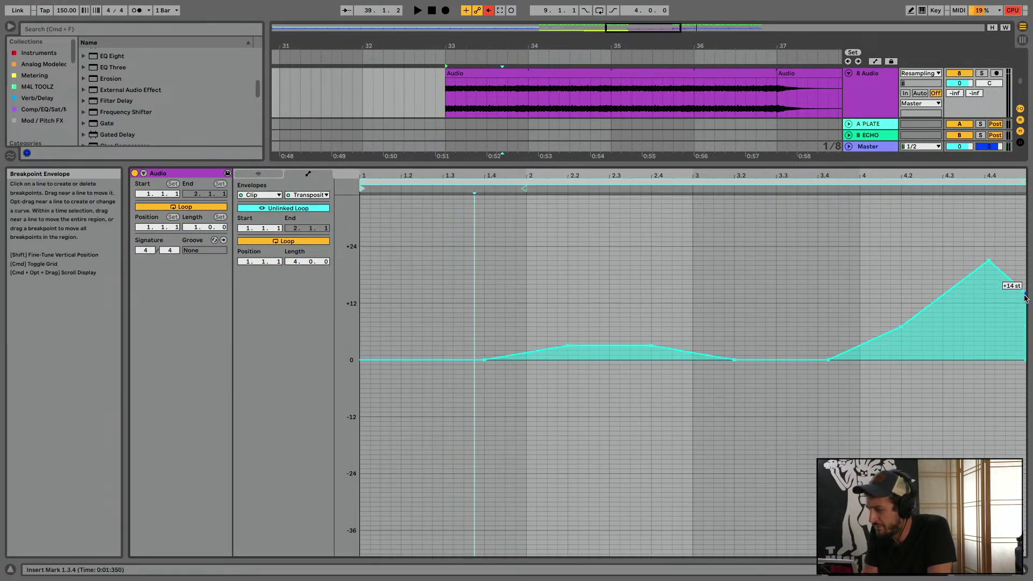
{"action": "left_click_drag", "start_coordinate": [989, 261], "coordinate": [989, 208]}
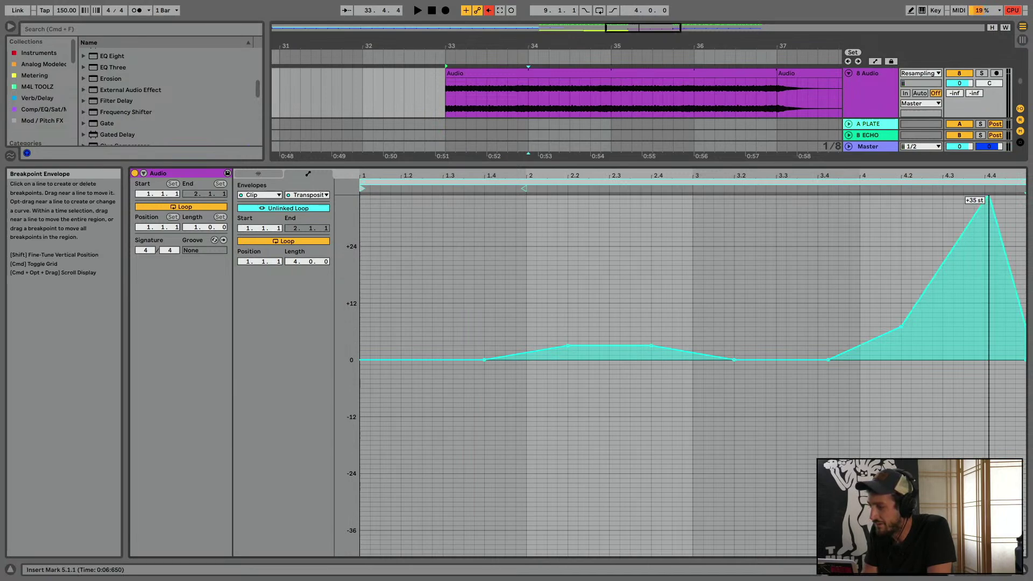
{"action": "key", "text": "space"}
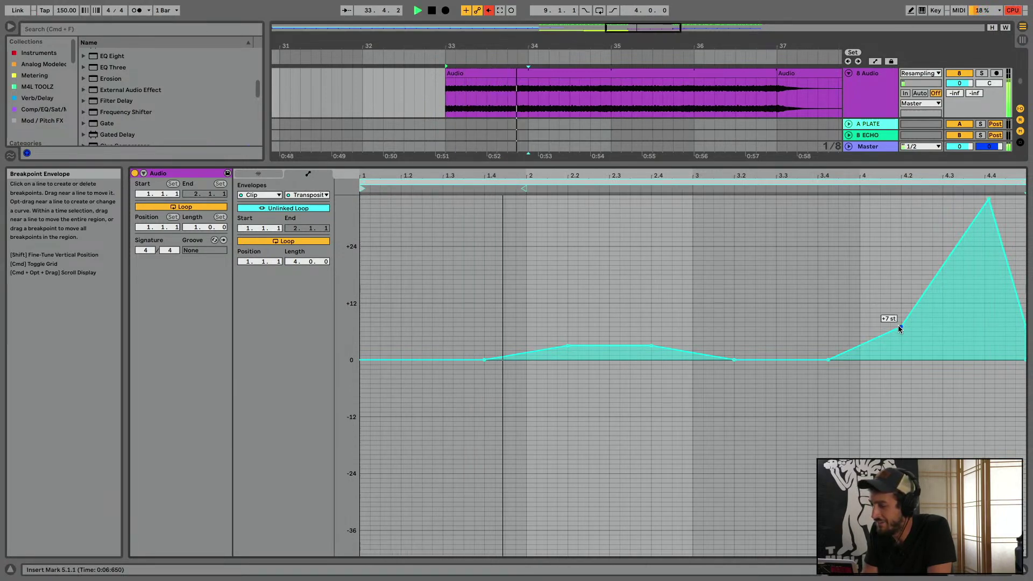
Hold the +7 semitone plateau until beat 4.3, add a dip to about -2 semitones just before beat 1.3, and play
{"action": "left_click_drag", "start_coordinate": [926, 303], "coordinate": [943, 327]}
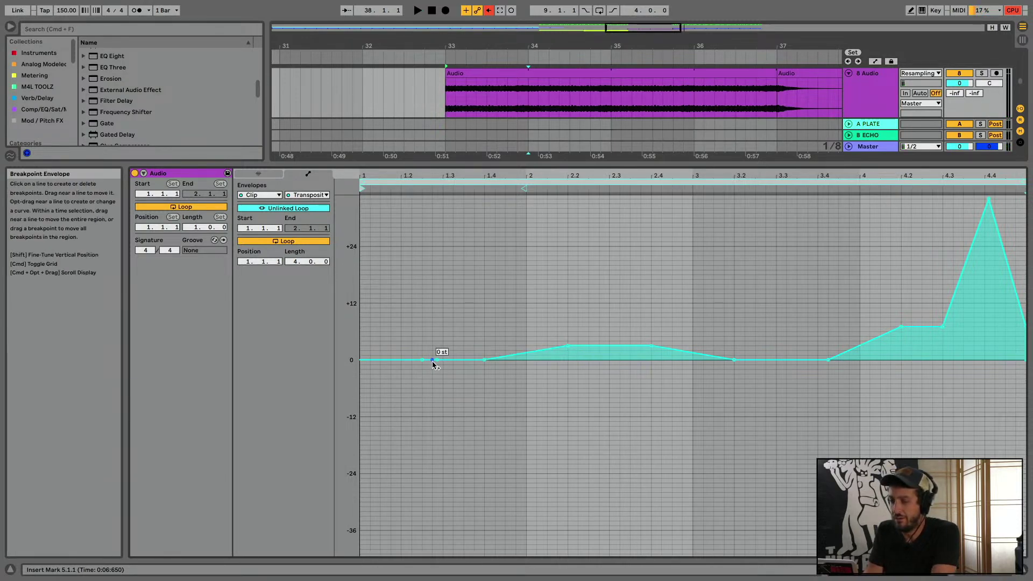
{"action": "left_click_drag", "start_coordinate": [432, 364], "coordinate": [432, 367]}
{"action": "key", "text": "space"}
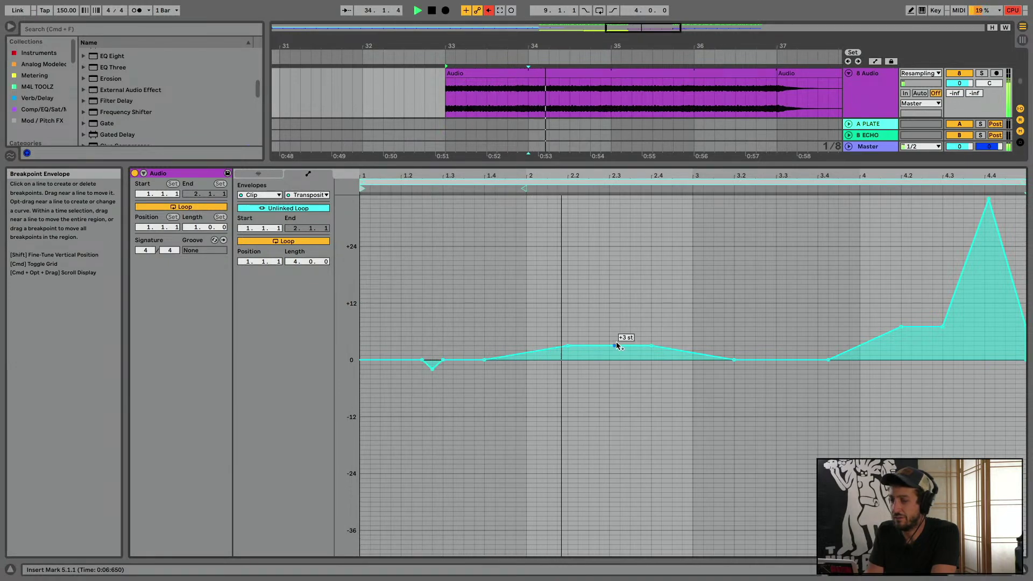
Add narrow transposition dips to about +1 semitone just before beat 2.4 and about -2 semitones at beat 3.4 while auditioning
{"action": "left_click", "coordinate": [634, 346]}
{"action": "key", "text": "space"}
{"action": "mouse_move", "coordinate": [641, 349]}
{"action": "left_mouse_down"}
{"action": "mouse_move", "coordinate": [641, 376]}
{"action": "mouse_move", "coordinate": [641, 356]}
{"action": "left_mouse_up"}
{"action": "key", "text": "space"}
{"action": "left_click", "coordinate": [807, 360]}
{"action": "left_click", "coordinate": [823, 359]}
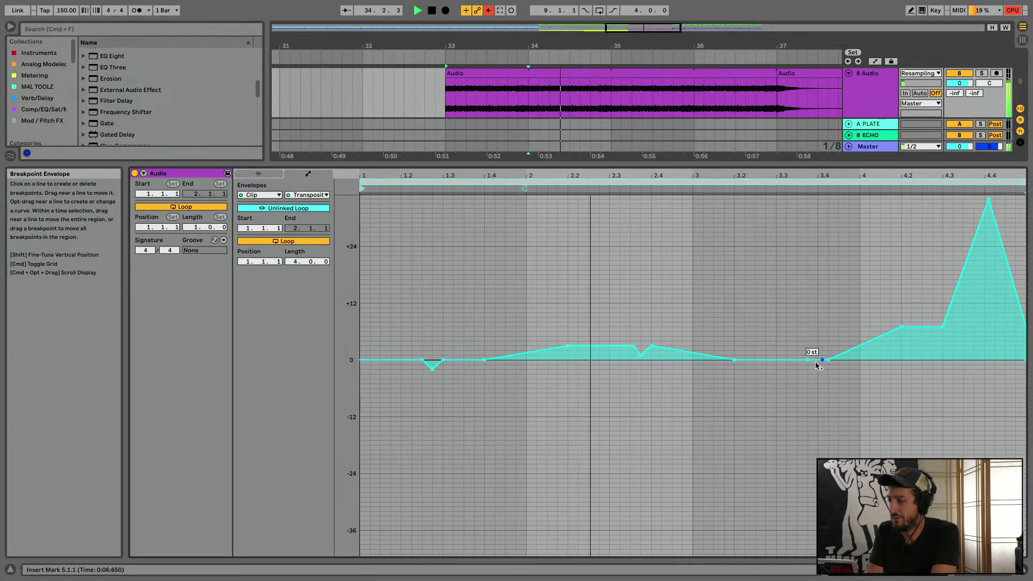
{"action": "left_click", "coordinate": [818, 360]}
{"action": "left_click_drag", "start_coordinate": [817, 360], "coordinate": [818, 369]}
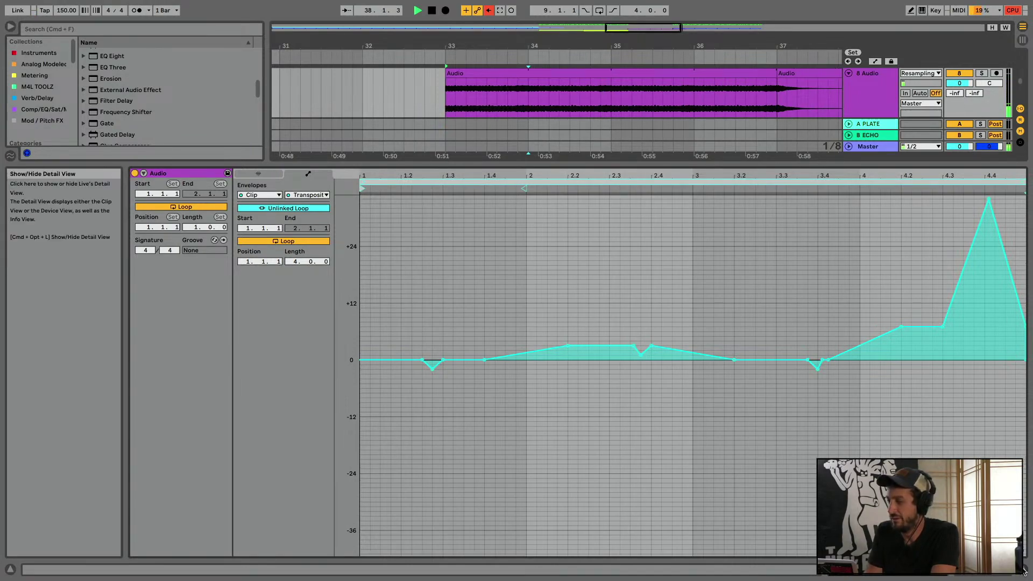
Back in the full arrangement, duplicate the bar 29 clip on track 11 and trim the copy to start at bar 35
{"action": "left_click", "coordinate": [1028, 512]}
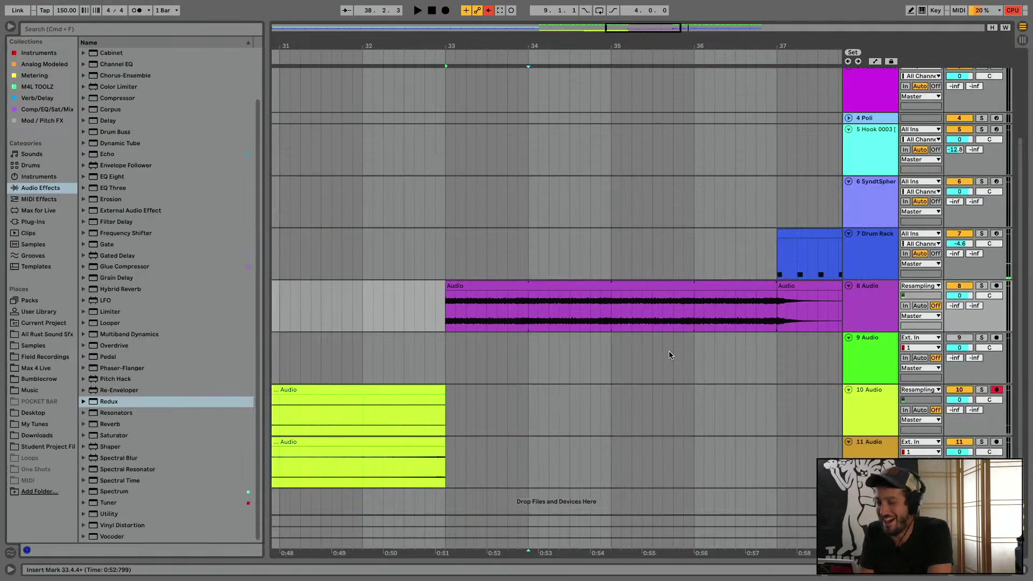
{"action": "scroll", "coordinate": [670, 351], "scroll_direction": "up", "scroll_amount": 5}
{"action": "left_click_drag", "start_coordinate": [685, 45], "coordinate": [684, 10]}
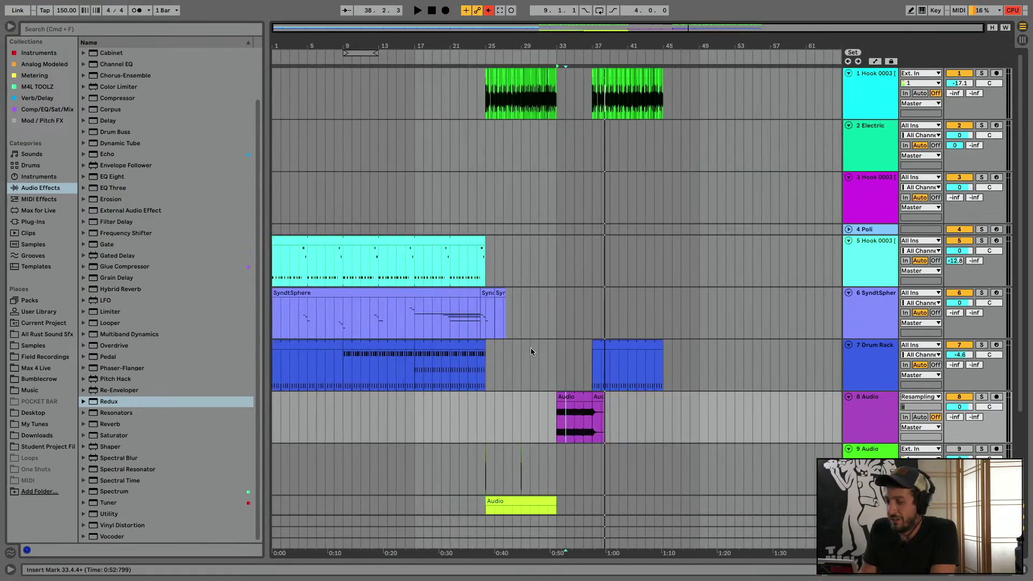
{"action": "scroll", "coordinate": [531, 349], "scroll_direction": "down", "scroll_amount": 3}
{"action": "left_click", "coordinate": [541, 439]}
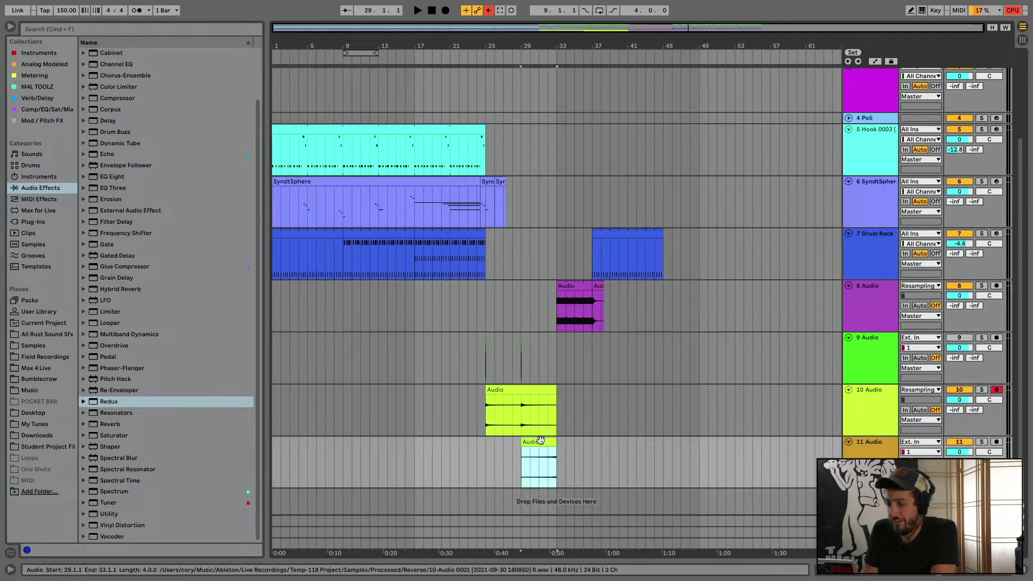
{"action": "key", "text": "super+d"}
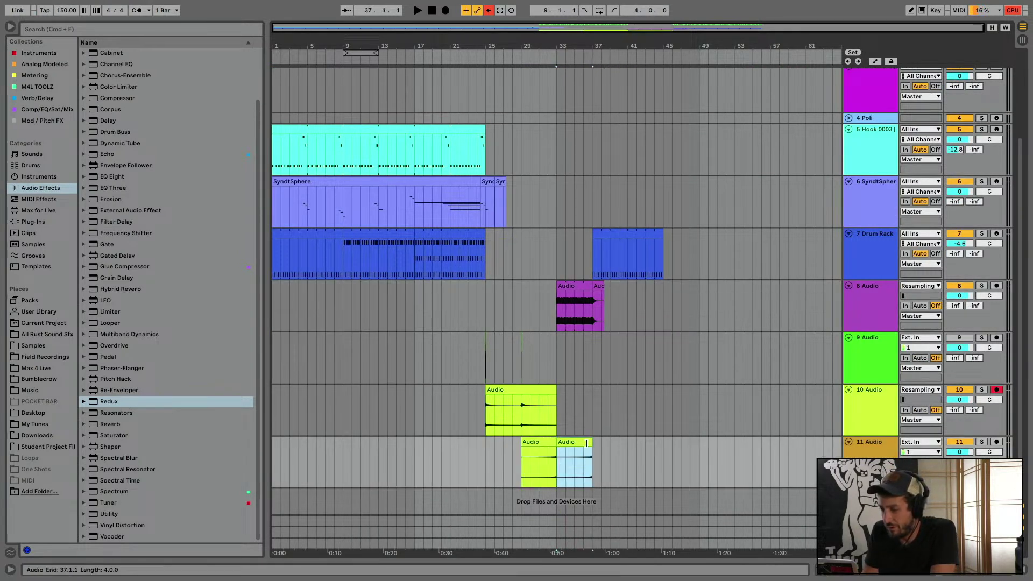
{"action": "left_click_drag", "start_coordinate": [558, 443], "coordinate": [575, 448]}
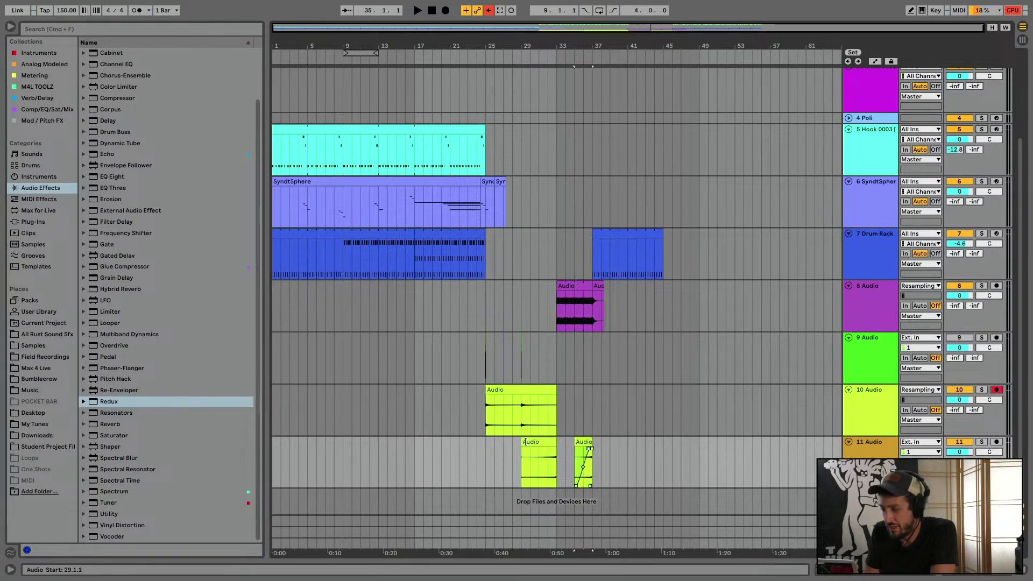
Extend the bar 29 clip on track 11 to just past bar 37 and cut out bars 33 to 35
{"action": "left_click_drag", "start_coordinate": [522, 442], "coordinate": [487, 446]}
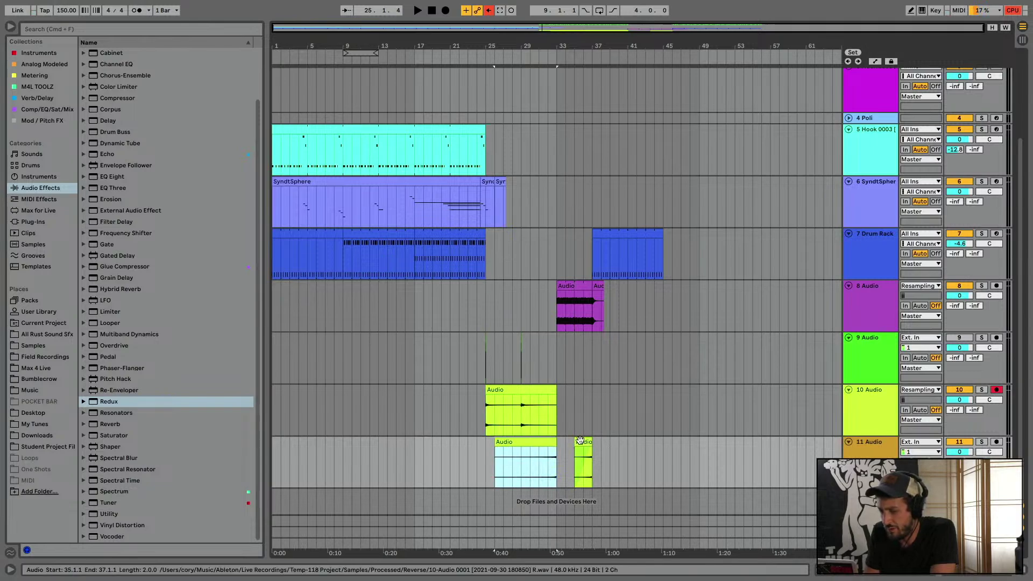
{"action": "key", "text": "super+z"}
{"action": "left_click_drag", "start_coordinate": [550, 442], "coordinate": [588, 443]}
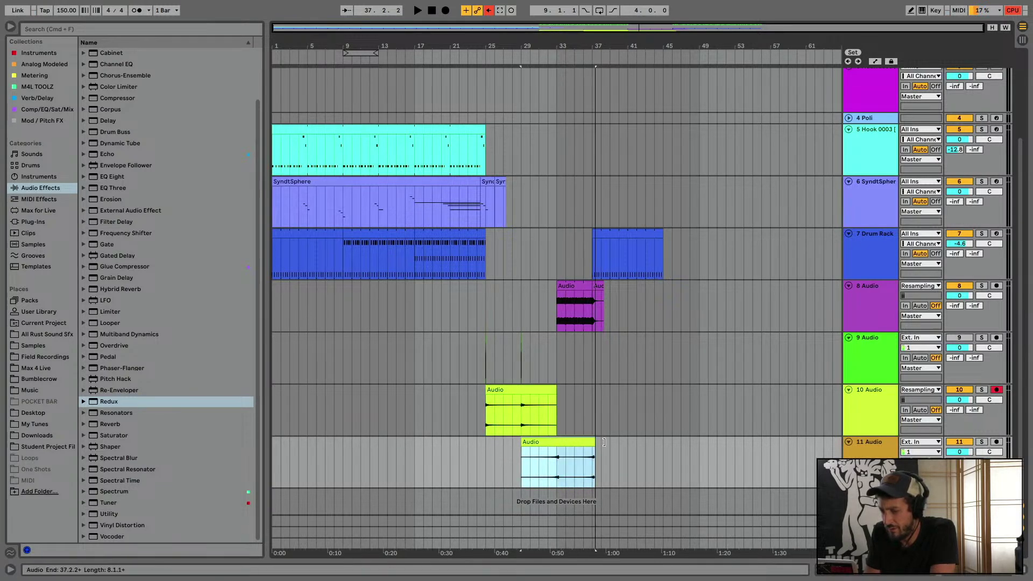
{"action": "left_click", "coordinate": [575, 460]}
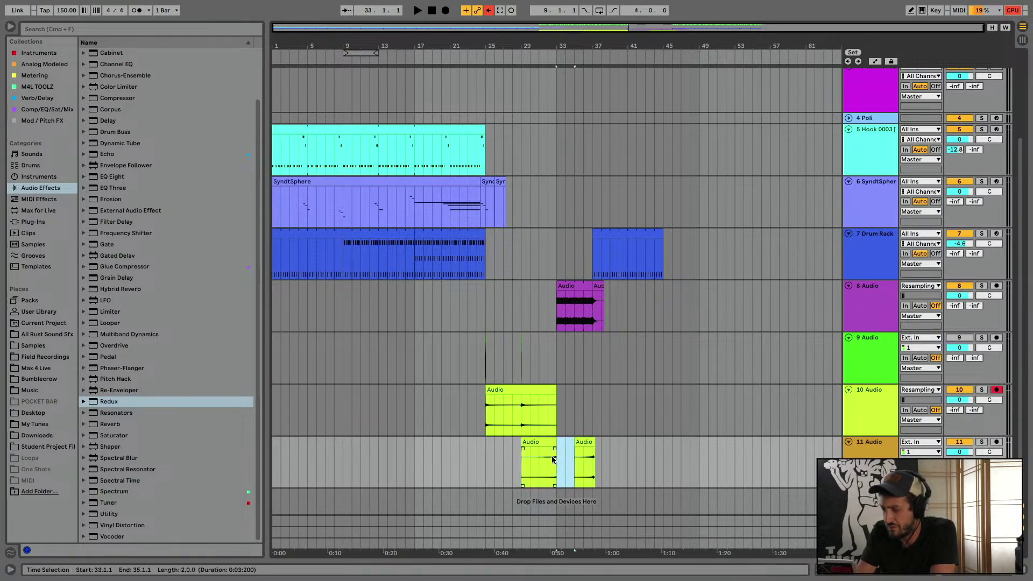
Play from bar 32 while giving the clip at bar 35 a full-length fade-in and ending it at bar 37
{"action": "left_click", "coordinate": [551, 458]}
{"action": "key", "text": "space"}
{"action": "left_click_drag", "start_coordinate": [576, 447], "coordinate": [611, 442]}
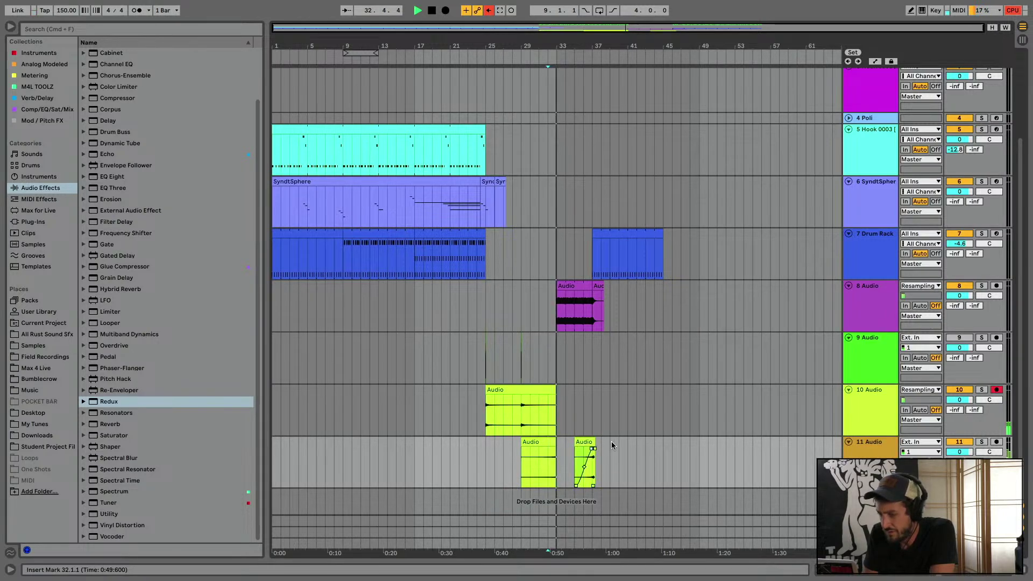
{"action": "left_click", "coordinate": [584, 442]}
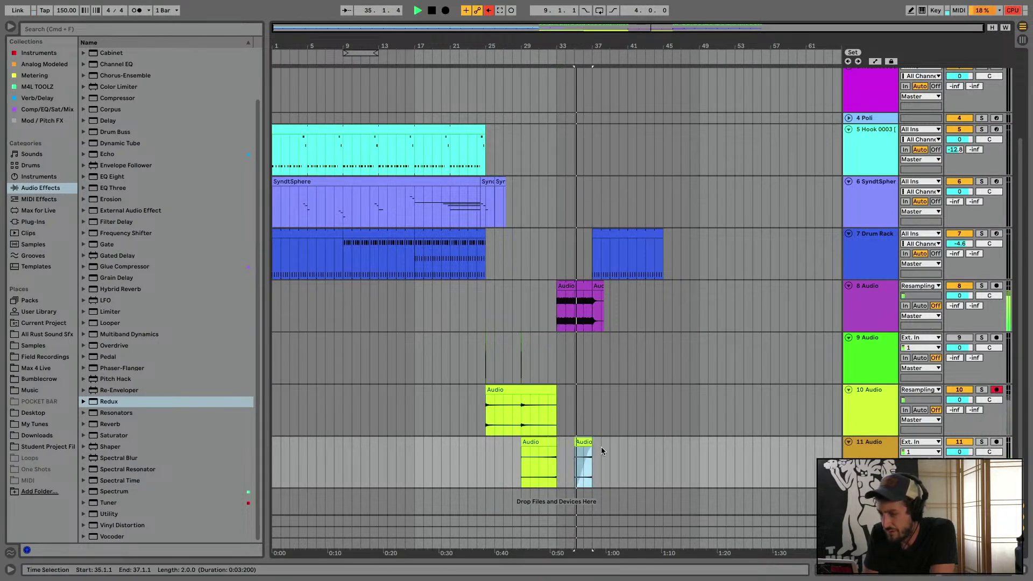
Reshape track 11's Utility Gain automation to stay level until bar 35 and fall to the bottom by bar 37, and audition it
{"action": "key", "text": "a"}
{"action": "scroll", "coordinate": [598, 454], "scroll_direction": "down", "scroll_amount": 3}
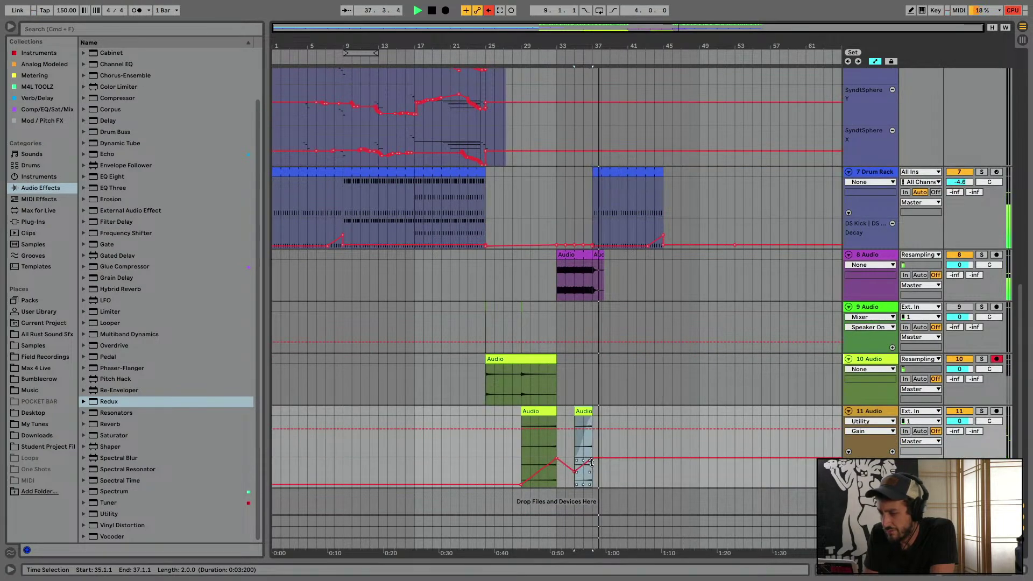
{"action": "right_click", "coordinate": [589, 462]}
{"action": "left_click", "coordinate": [604, 485]}
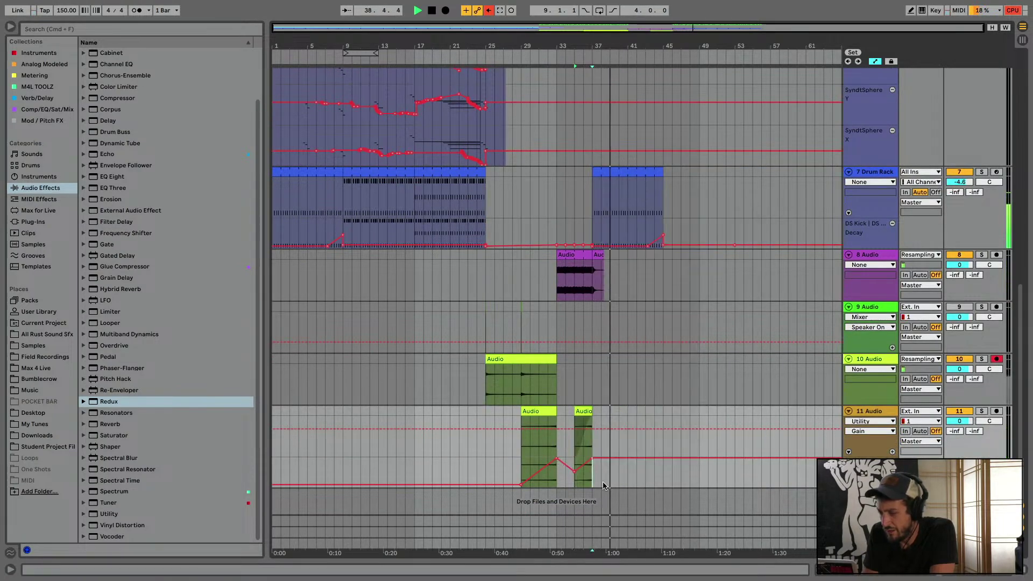
{"action": "mouse_move", "coordinate": [592, 458]}
{"action": "left_mouse_down"}
{"action": "mouse_move", "coordinate": [590, 486]}
{"action": "mouse_move", "coordinate": [574, 458]}
{"action": "left_mouse_up"}
{"action": "key", "text": "space"}
{"action": "key", "text": "space"}
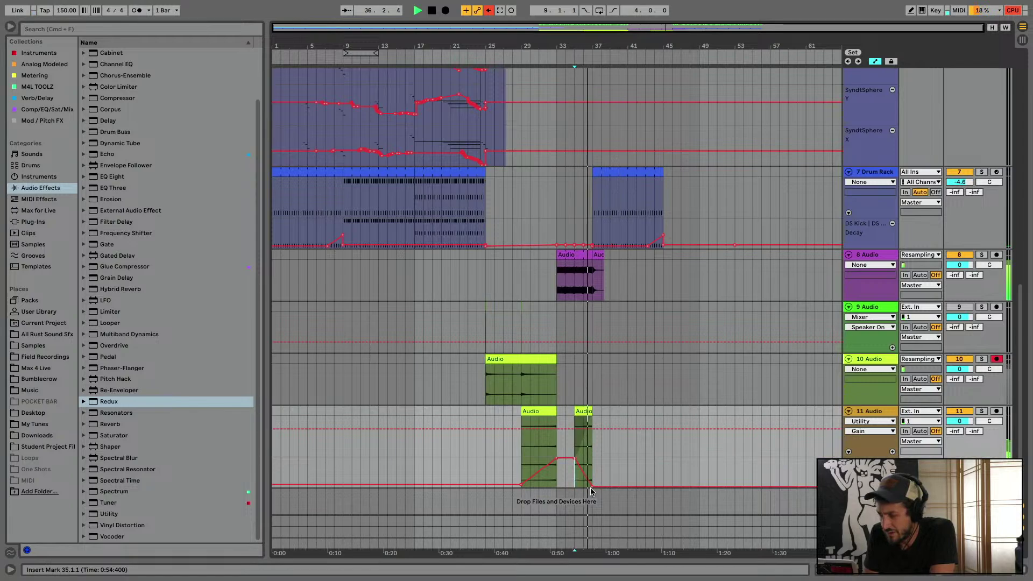
{"action": "key", "text": "a"}
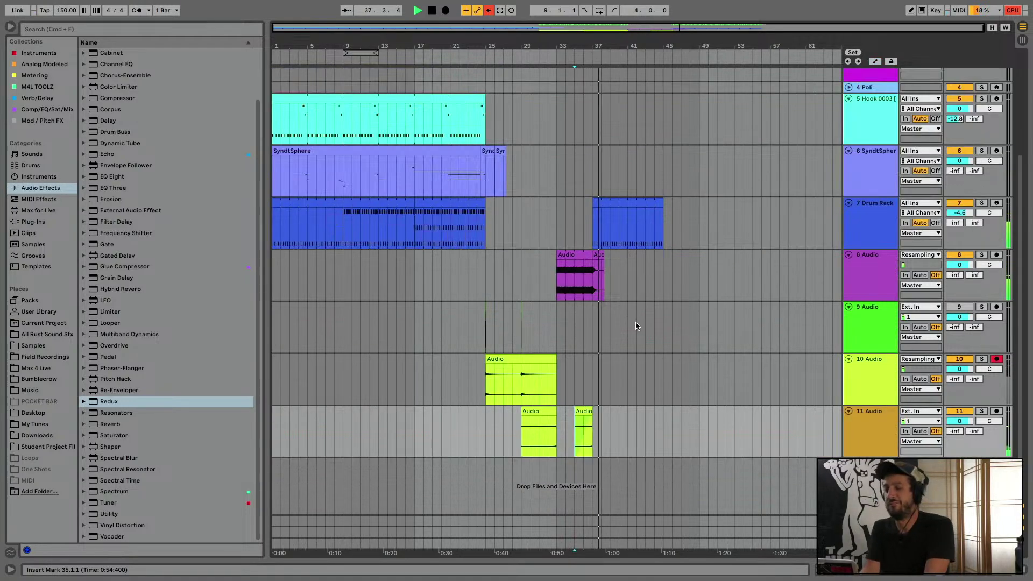
Arm and compare the Electric, Hook 0003 and Poli instruments on tracks 2 to 4, and return to Hook 0003 on track 3
{"action": "scroll", "coordinate": [616, 380], "scroll_direction": "up", "scroll_amount": 3}
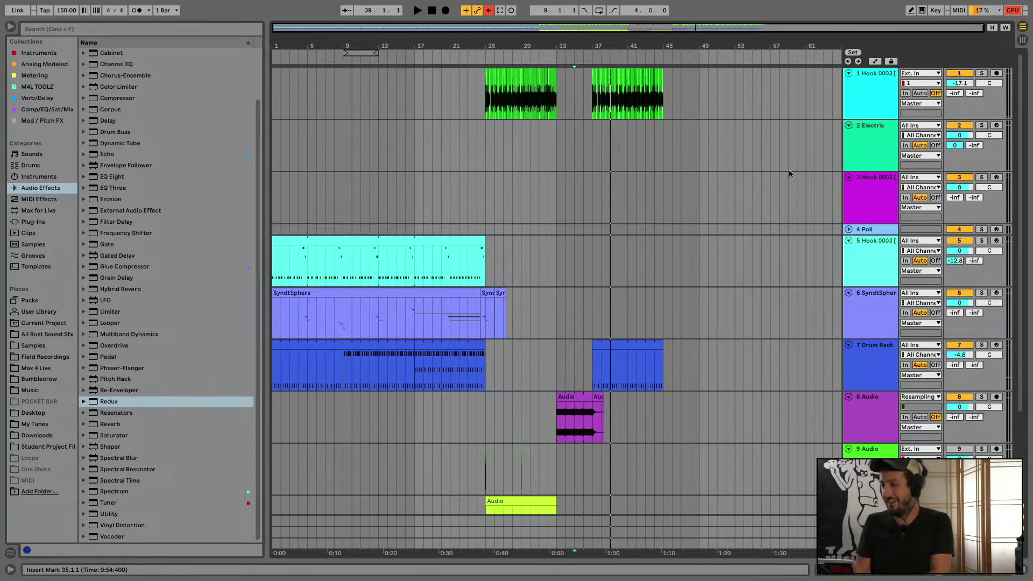
{"action": "left_click", "coordinate": [858, 169]}
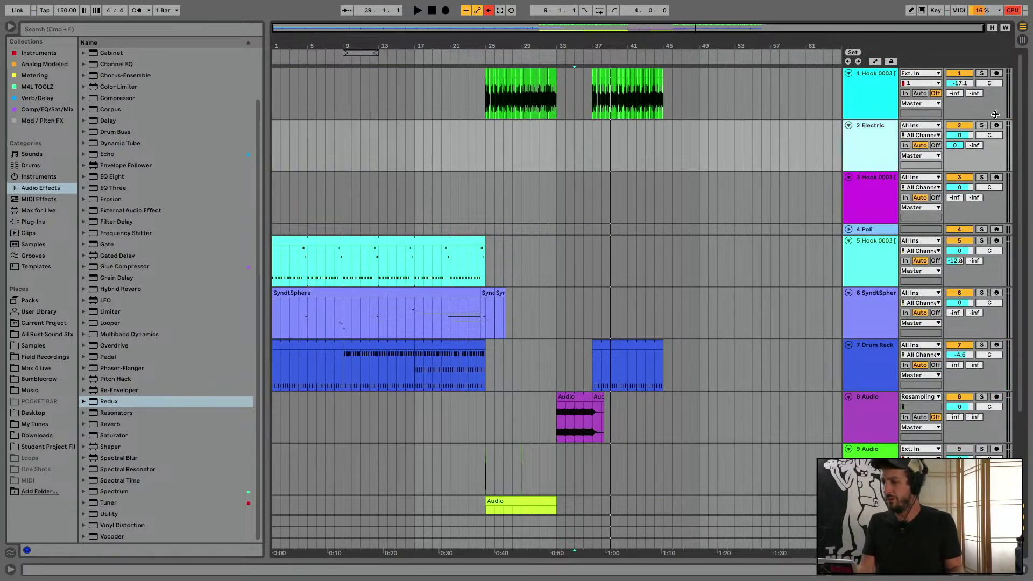
{"action": "left_click", "coordinate": [997, 126]}
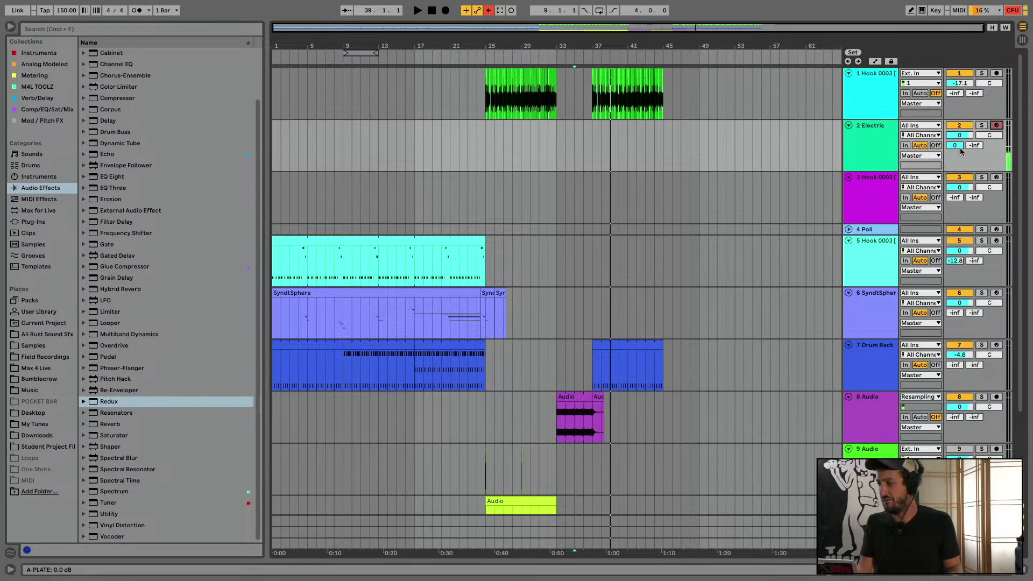
{"action": "left_click", "coordinate": [885, 196]}
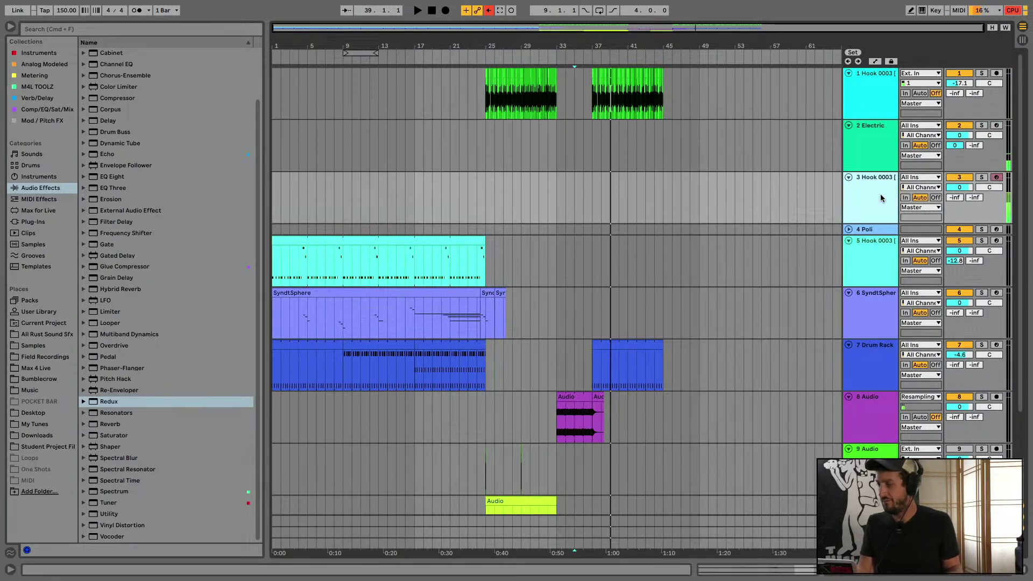
{"action": "left_click", "coordinate": [889, 231]}
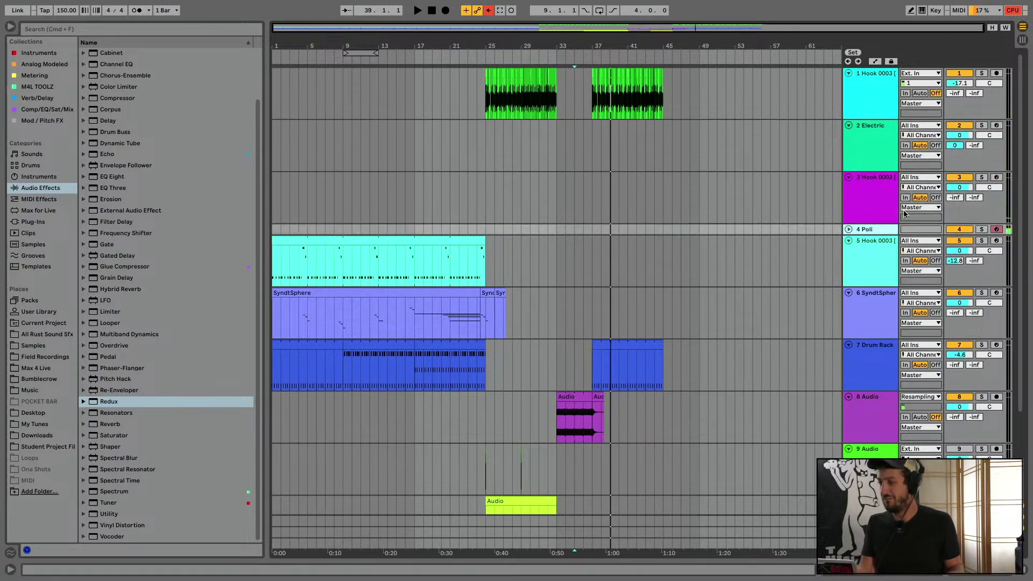
{"action": "left_click", "coordinate": [874, 206]}
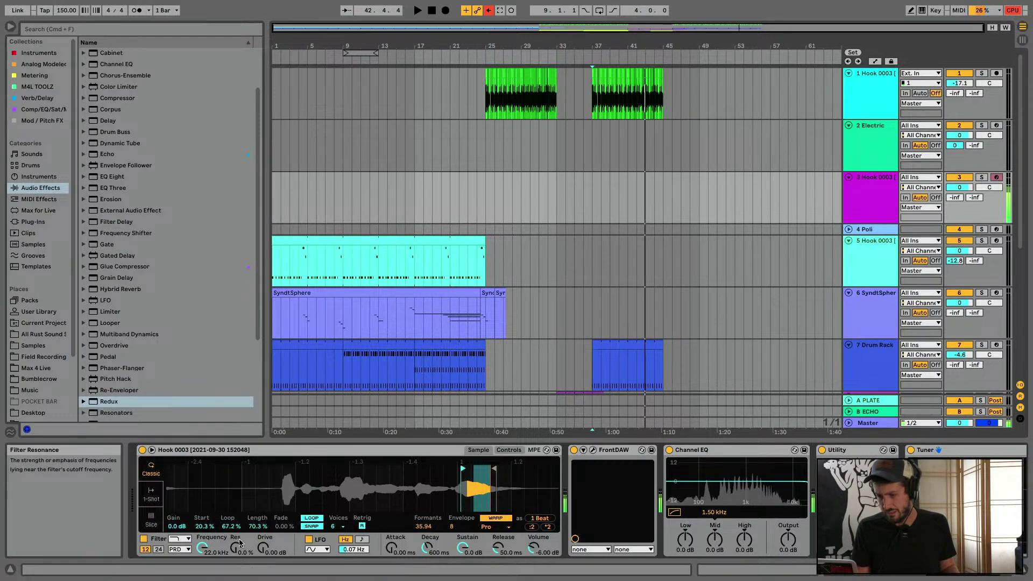
Turn off Warp and set Fade to 100% for track 3's sample, and record a chord part from bar 36
{"action": "left_click", "coordinate": [491, 518]}
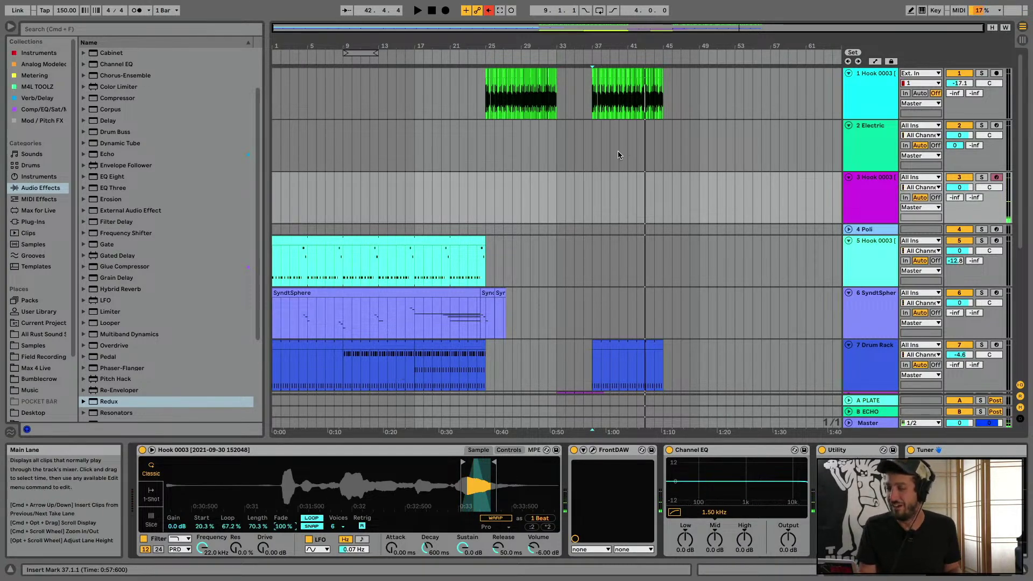
{"action": "left_click", "coordinate": [581, 188]}
{"action": "key", "text": "space"}
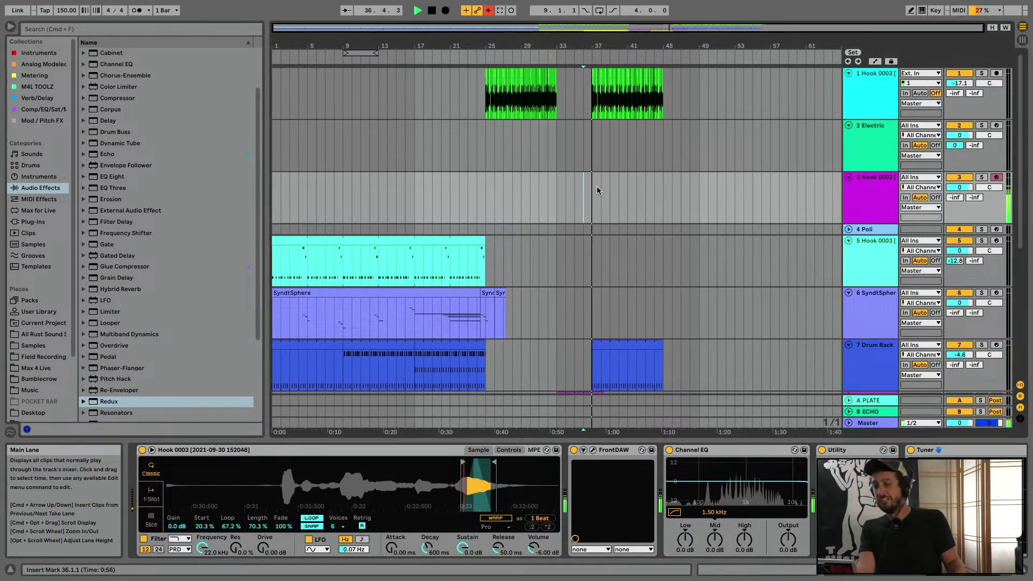
{"action": "left_click", "coordinate": [596, 189]}
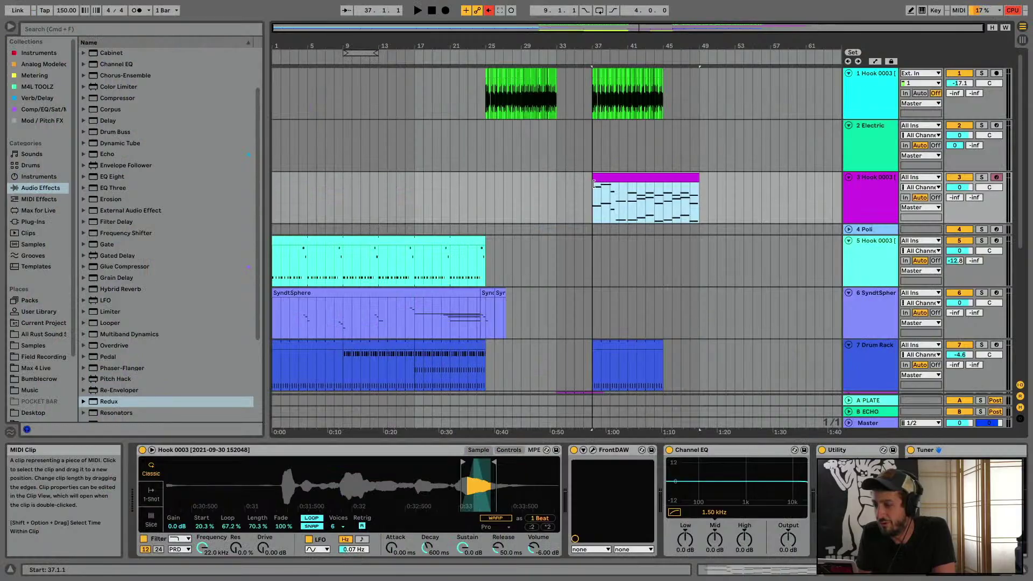
Crop the first four bars off the recorded clip on track 3, move the remaining eight bars to bar 37, and play them
{"action": "left_click_drag", "start_coordinate": [593, 179], "coordinate": [624, 179]}
{"action": "key", "text": "space"}
{"action": "left_click_drag", "start_coordinate": [604, 182], "coordinate": [593, 204]}
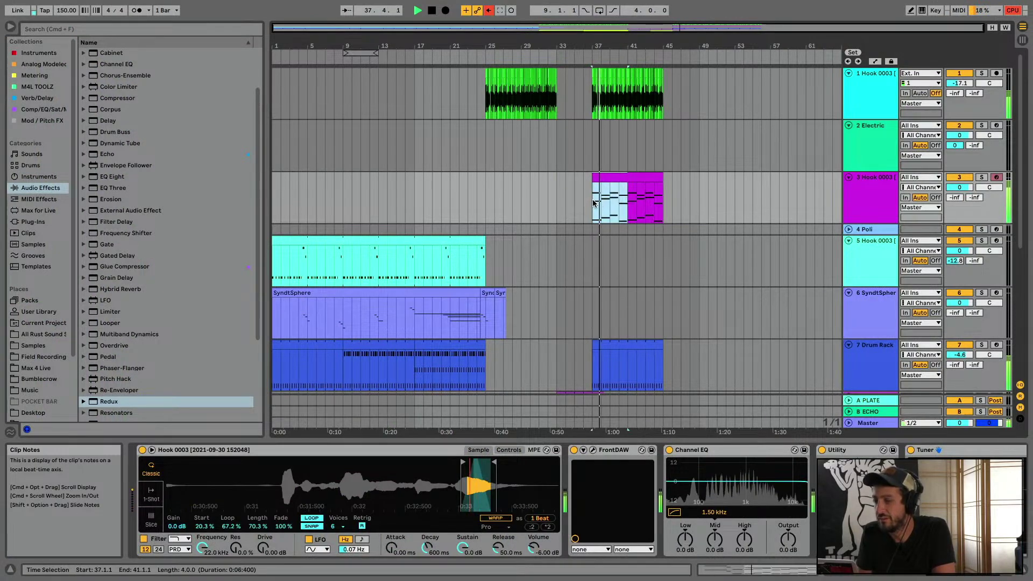
{"action": "left_click", "coordinate": [643, 176]}
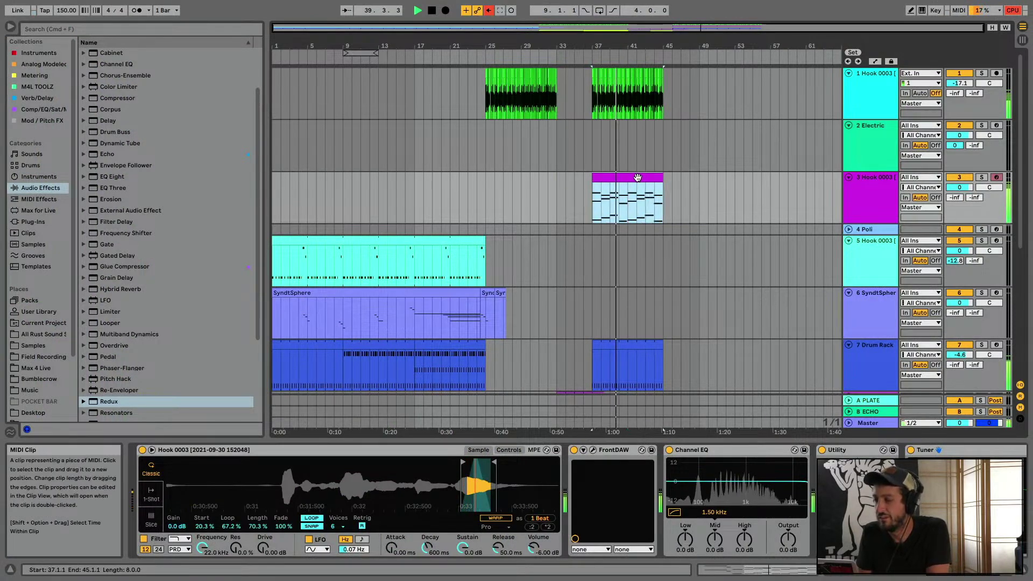
Quantize the start and end of every note in the track 3 clip to 1/4 at 100%
{"action": "double_click", "coordinate": [645, 176]}
{"action": "key", "text": "space"}
{"action": "key", "text": "super+a"}
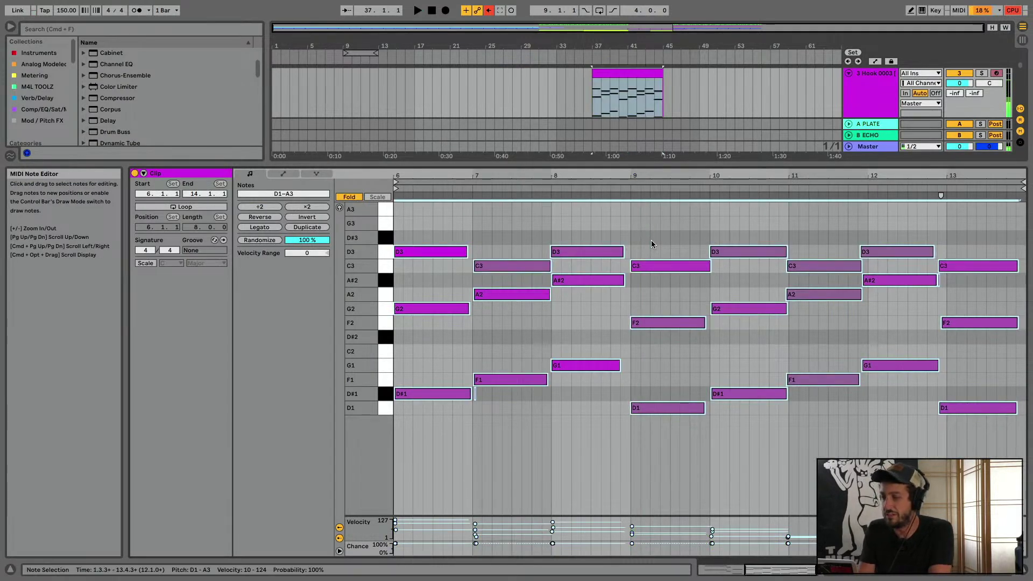
{"action": "key", "text": "super+shift+u"}
{"action": "left_click", "coordinate": [554, 269]}
{"action": "left_click", "coordinate": [554, 270]}
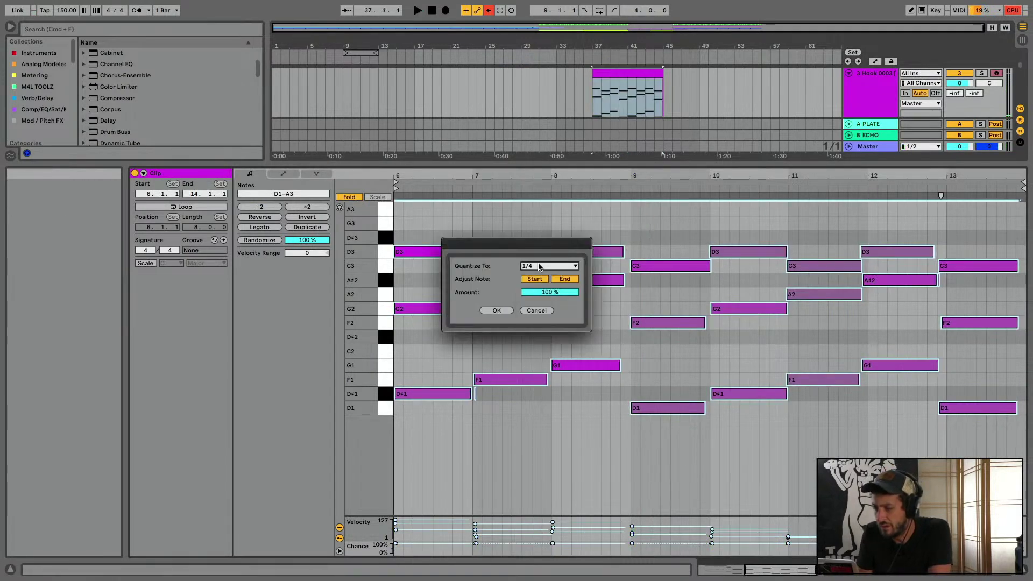
{"action": "left_click", "coordinate": [492, 311]}
{"action": "double_click", "coordinate": [482, 396]}
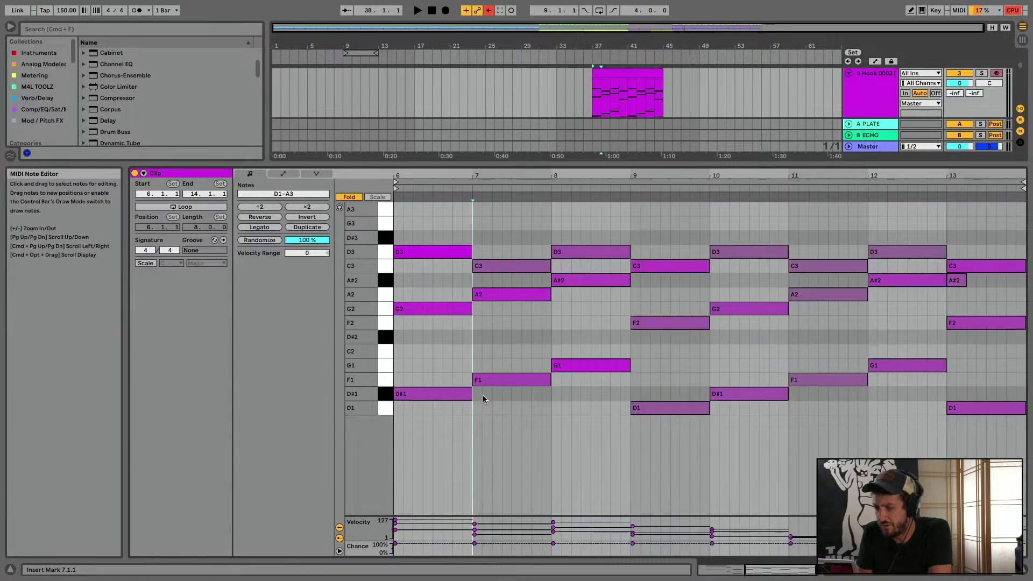
Raise the velocities of all the chord notes together until the G1 note in bar 8 reaches 127, auditioning the clip
{"action": "key", "text": "space"}
{"action": "key", "text": "super+a"}
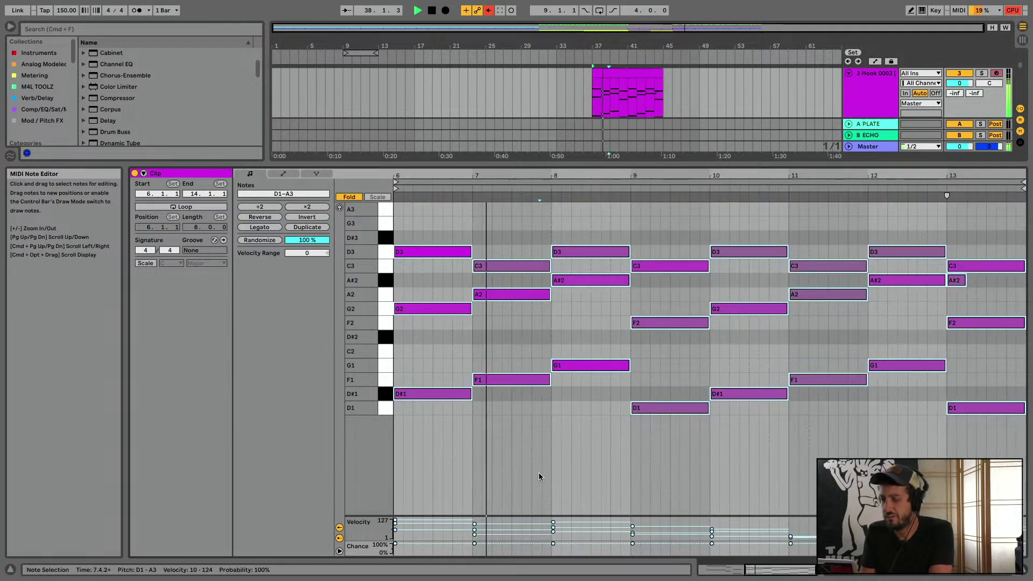
{"action": "left_click_drag", "start_coordinate": [553, 527], "coordinate": [553, 519]}
{"action": "left_click", "coordinate": [553, 519]}
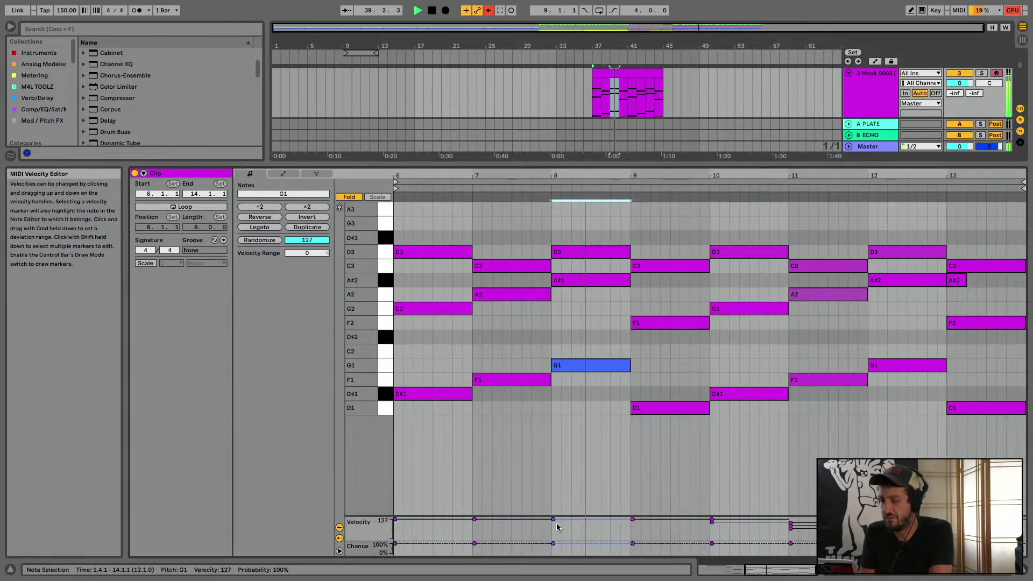
{"action": "left_click", "coordinate": [597, 444]}
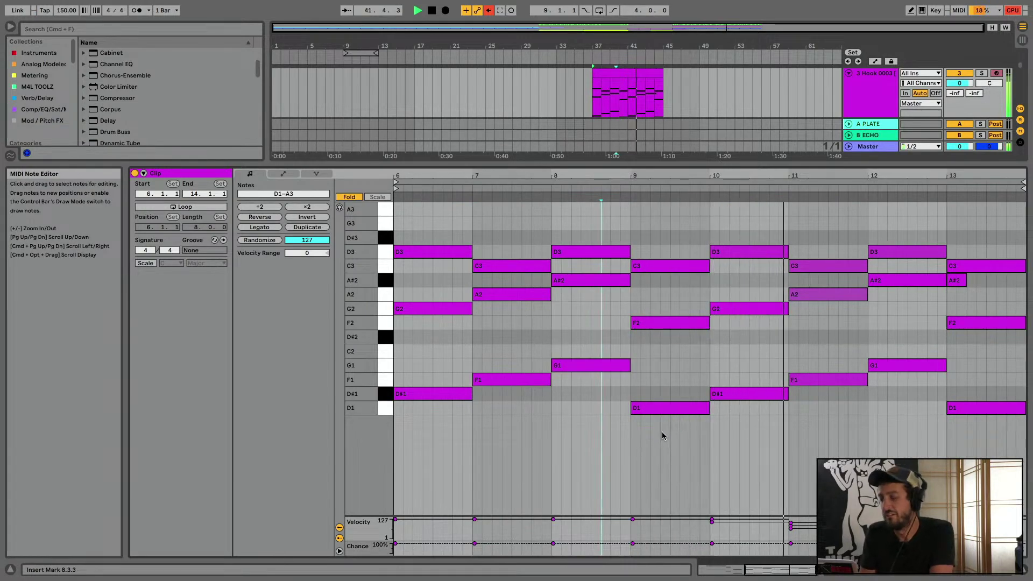
Raise all remaining chord note velocities to 127 and extend the short A#2 note in bar 13 to the bar's end, auditioning the clip
{"action": "left_click", "coordinate": [798, 458]}
{"action": "key", "text": "super+a"}
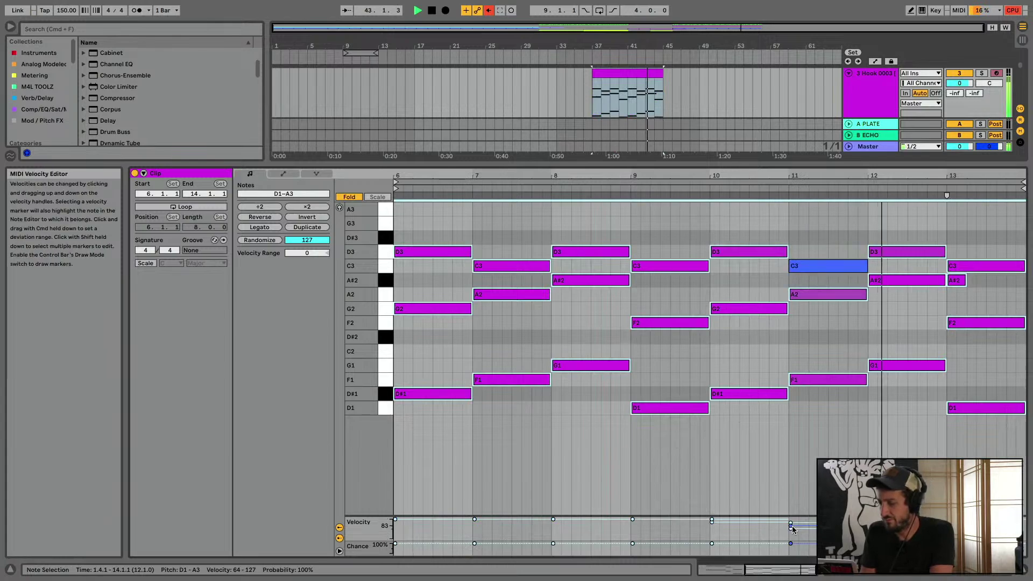
{"action": "left_click", "coordinate": [996, 297]}
{"action": "left_click_drag", "start_coordinate": [965, 279], "coordinate": [989, 278]}
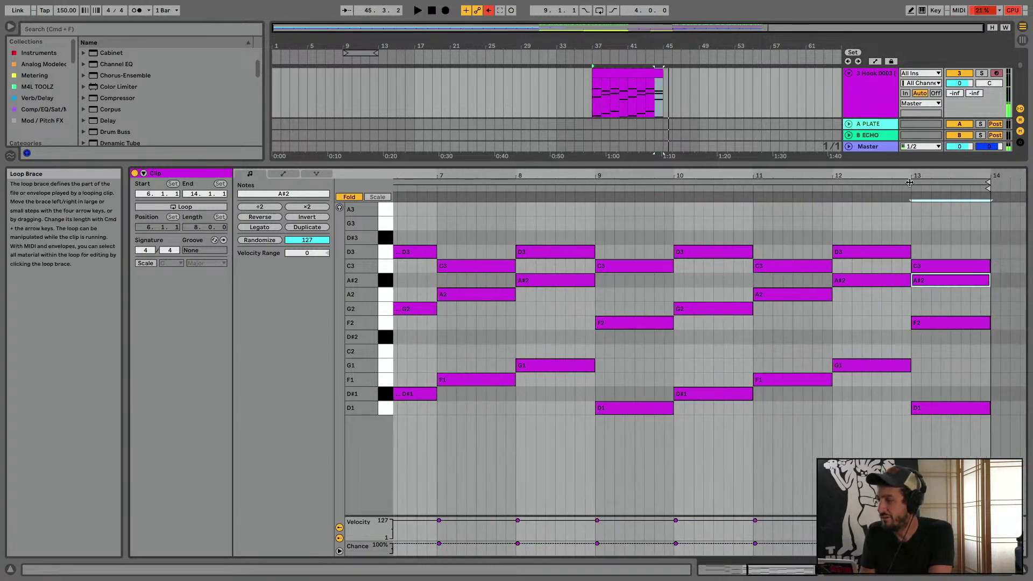
{"action": "key", "text": "space"}
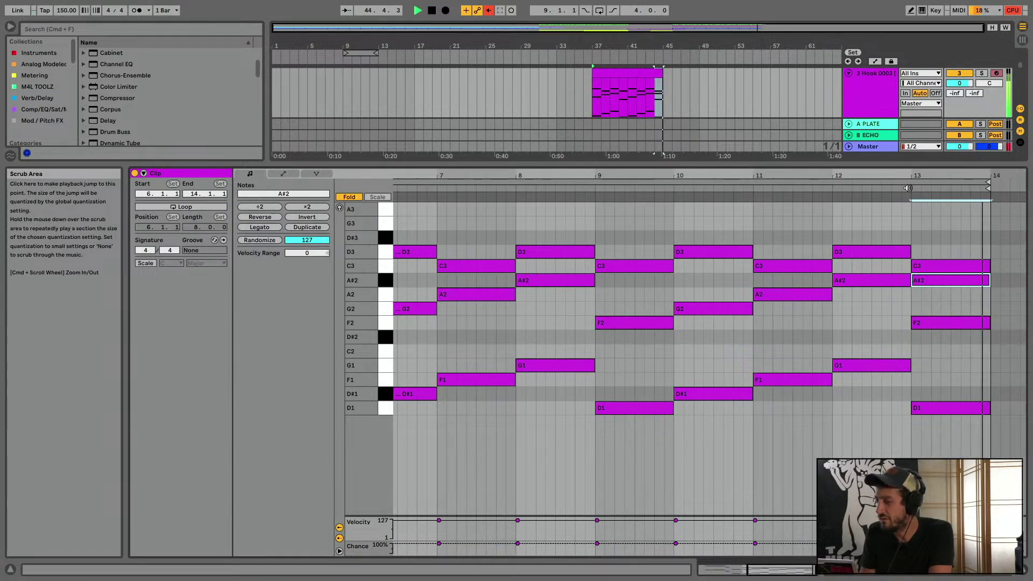
{"action": "left_click", "coordinate": [774, 225]}
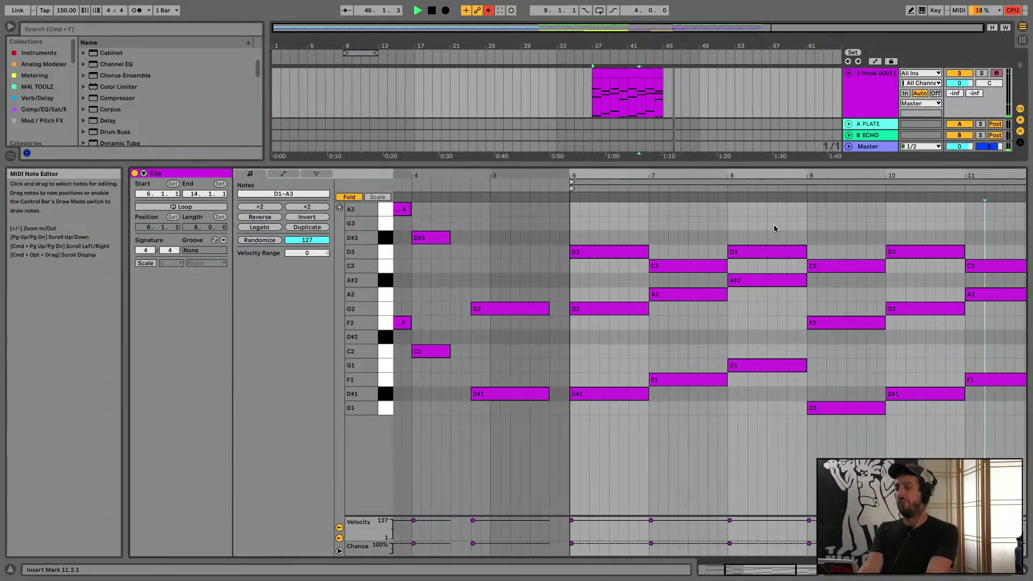
{"action": "key", "text": "space"}
Play the chord clip from bar 37 in the full arrangement and lower track 3's volume to -7.4 dB
{"action": "left_click", "coordinate": [1021, 569]}
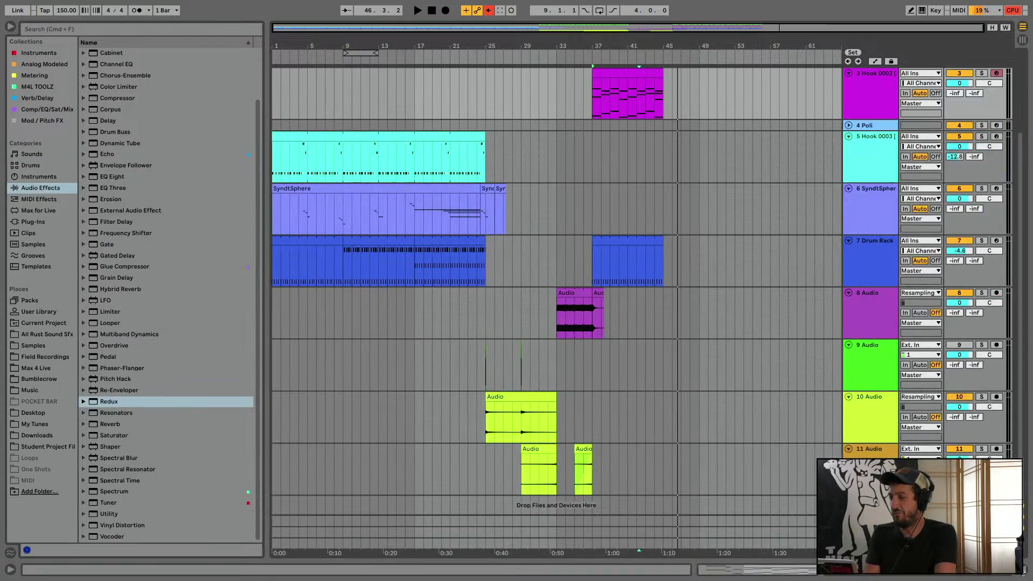
{"action": "scroll", "coordinate": [632, 168], "scroll_direction": "up", "scroll_amount": 3}
{"action": "left_click", "coordinate": [487, 158]}
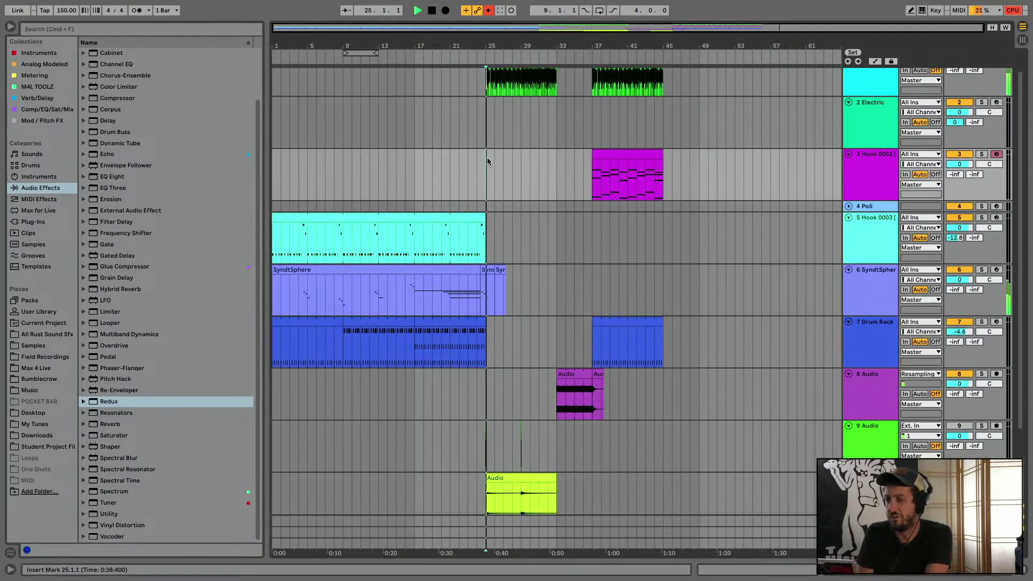
{"action": "key", "text": "space"}
{"action": "left_click", "coordinate": [614, 157]}
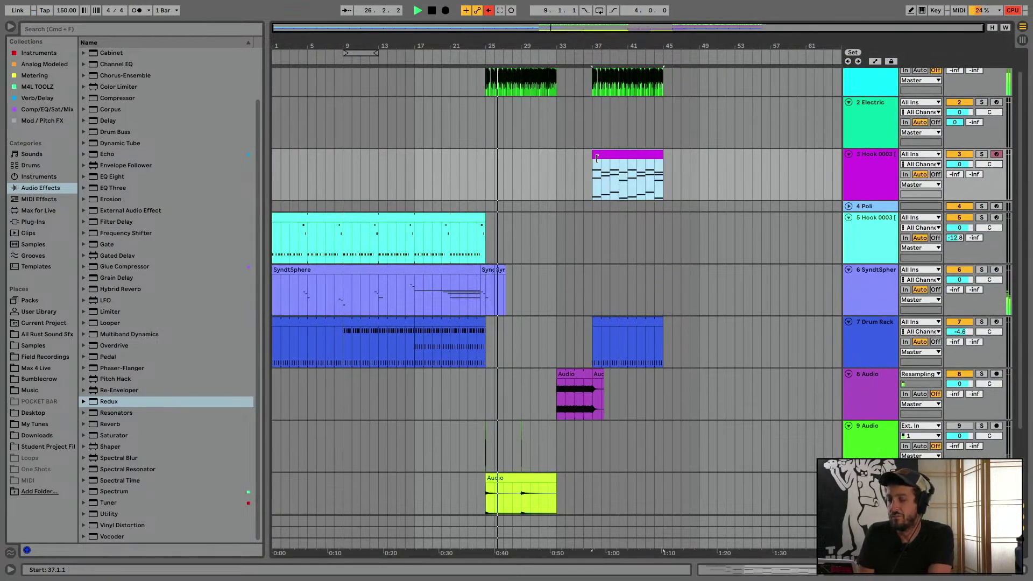
{"action": "key", "text": "space"}
{"action": "key", "text": "space"}
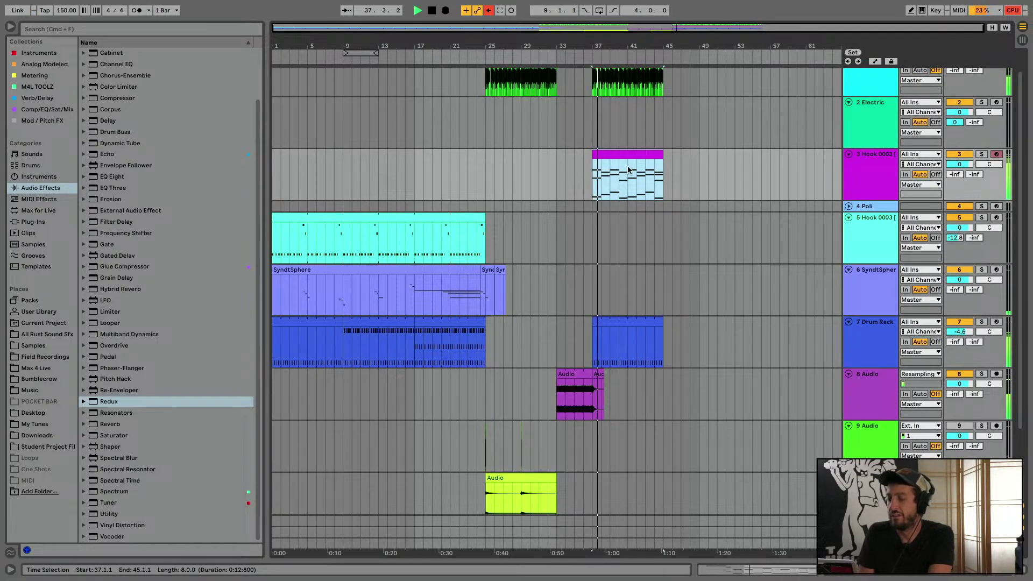
{"action": "scroll", "coordinate": [630, 170], "scroll_direction": "down", "scroll_amount": 1}
{"action": "left_click_drag", "start_coordinate": [959, 162], "coordinate": [961, 164]}
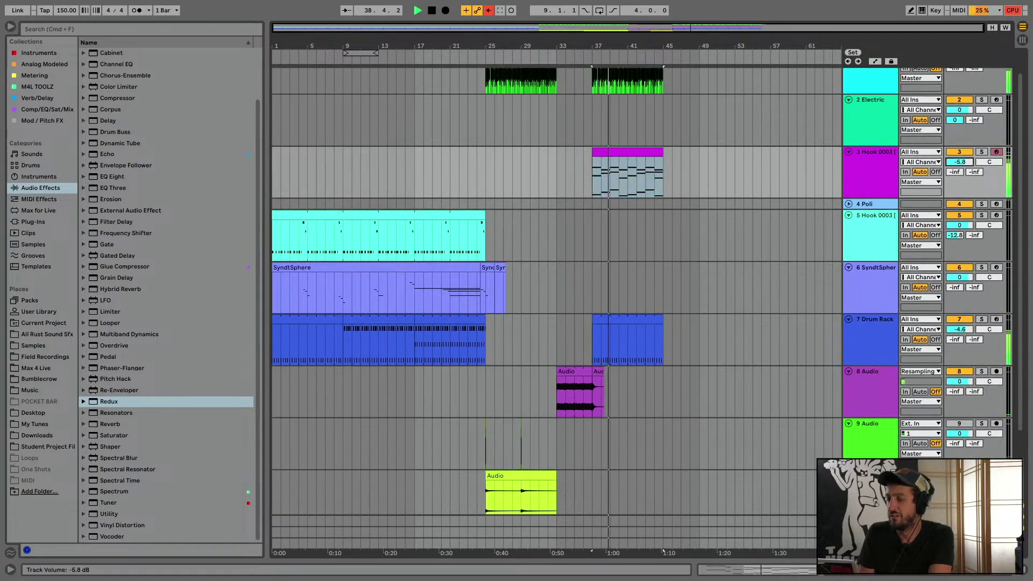
Paste a copy of the eight-bar chord clip at bar 1 of track 3 and play the arrangement from there
{"action": "scroll", "coordinate": [466, 224], "scroll_direction": "up", "scroll_amount": 1}
{"action": "left_click", "coordinate": [283, 189]}
{"action": "key", "text": "space"}
{"action": "key", "text": "space"}
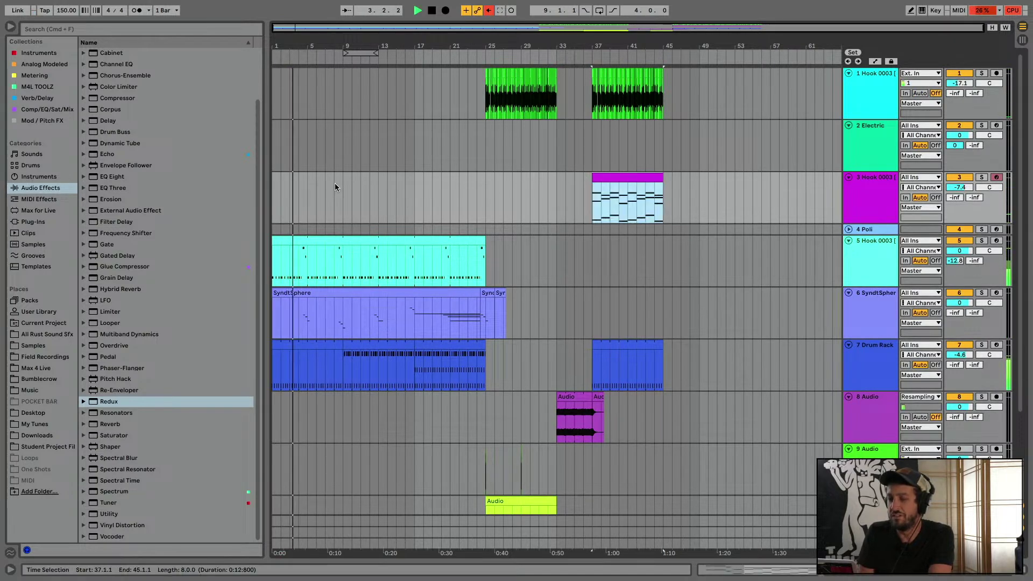
{"action": "key", "text": "space"}
{"action": "left_click", "coordinate": [315, 189]}
{"action": "scroll", "coordinate": [314, 188], "scroll_direction": "down", "scroll_amount": 1}
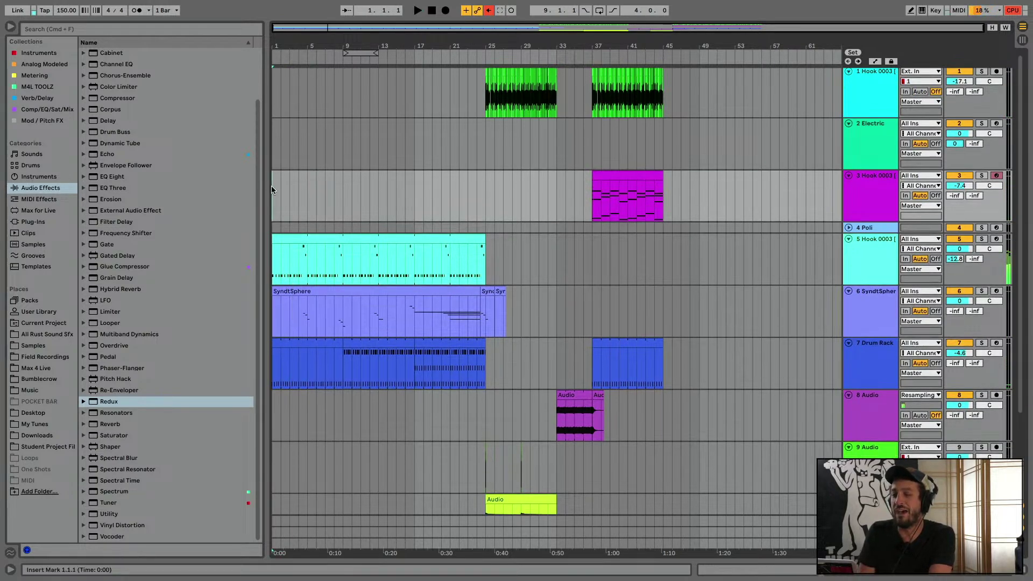
{"action": "key", "text": "ctrl+v"}
{"action": "key", "text": "space"}
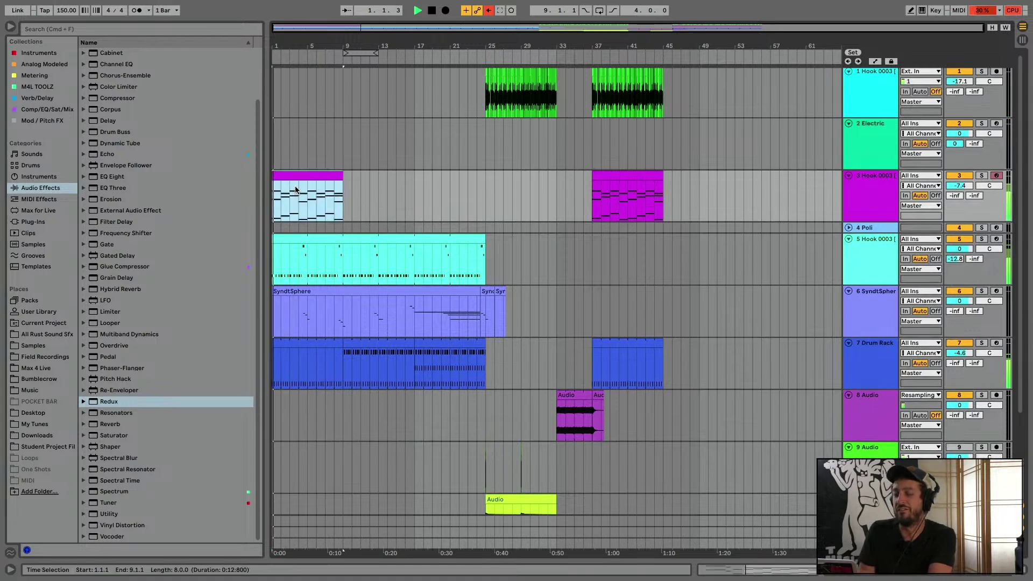
Duplicate the chord clip on track 3 to bars 9–17 and play it
{"action": "left_click", "coordinate": [342, 177]}
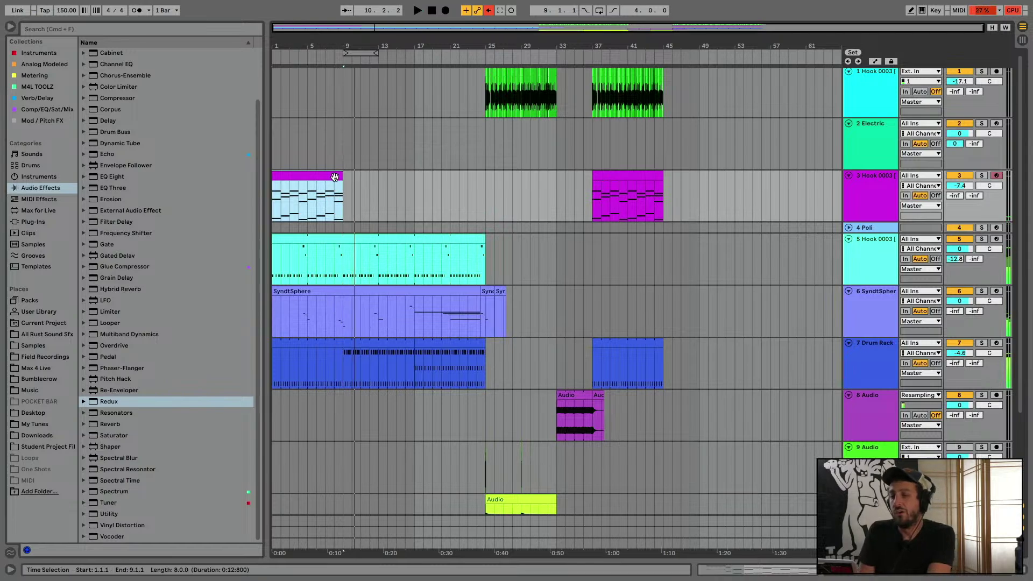
{"action": "key", "text": "ctrl+d"}
{"action": "key", "text": "space"}
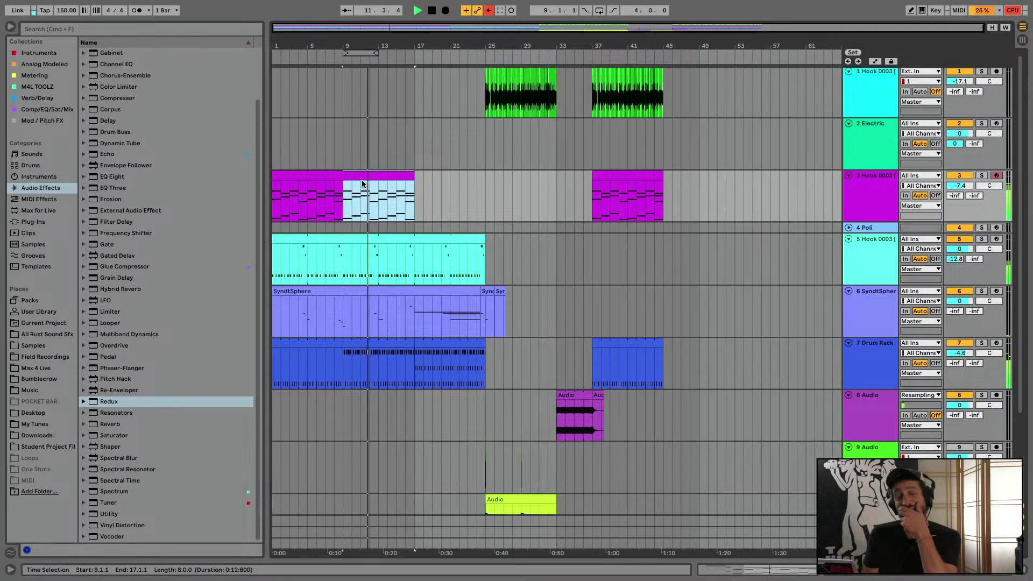
Open the long SyndtSphere clip on track 6, play it, enable note preview and select all its G#4 notes
{"action": "double_click", "coordinate": [362, 294]}
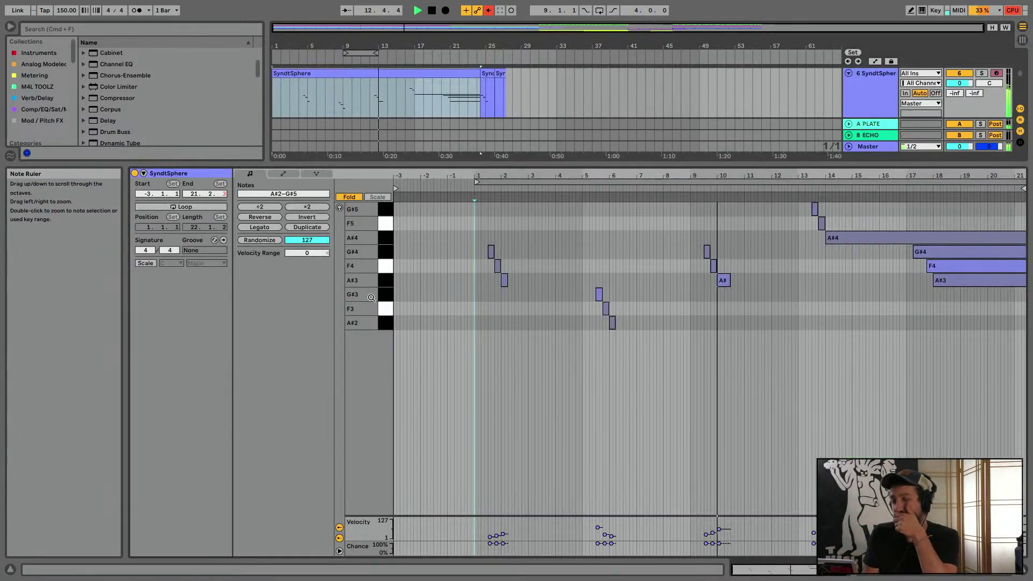
{"action": "key", "text": "space"}
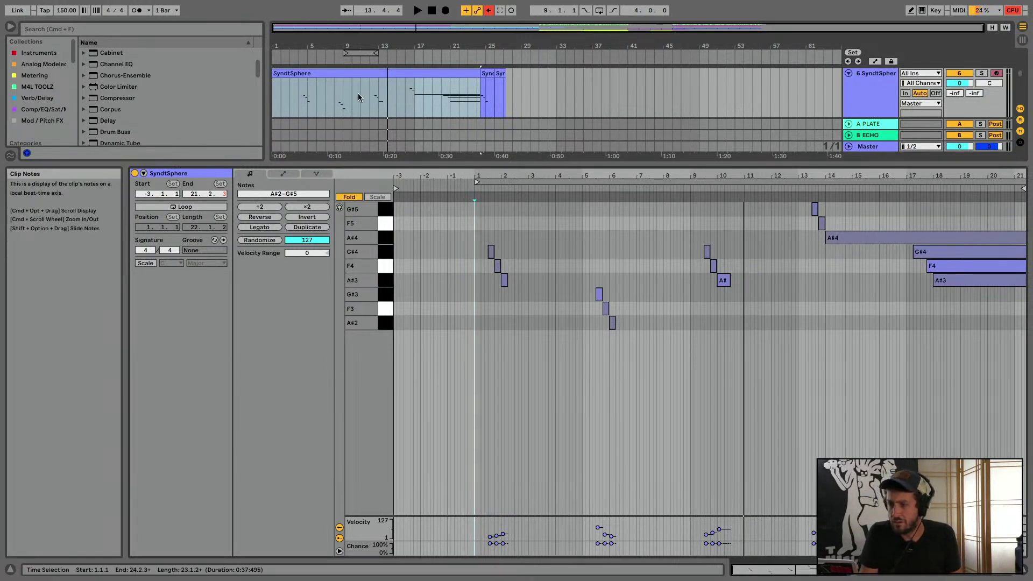
{"action": "key", "text": "space"}
{"action": "left_click", "coordinate": [295, 109]}
{"action": "left_click", "coordinate": [296, 109]}
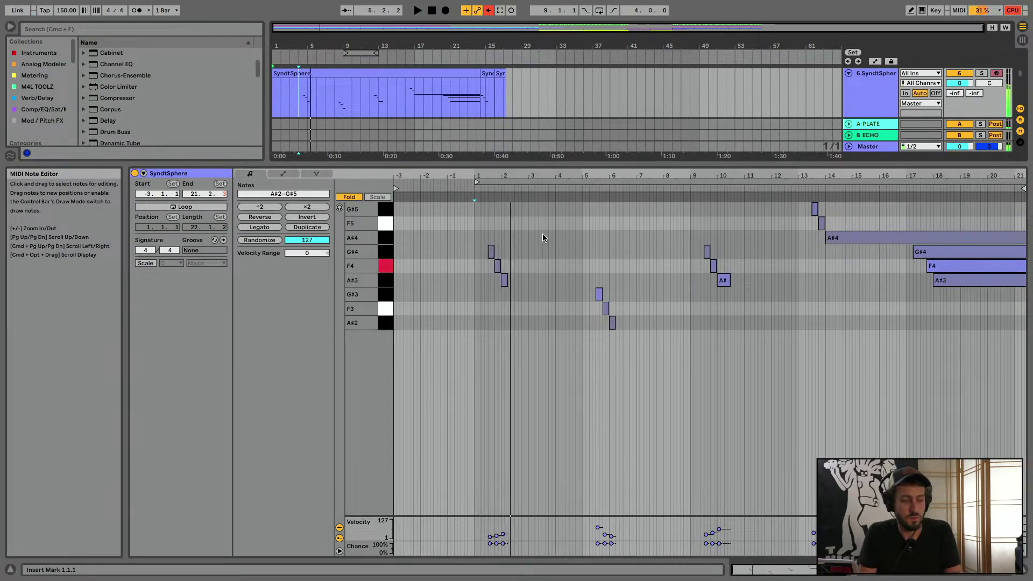
{"action": "left_click", "coordinate": [385, 257]}
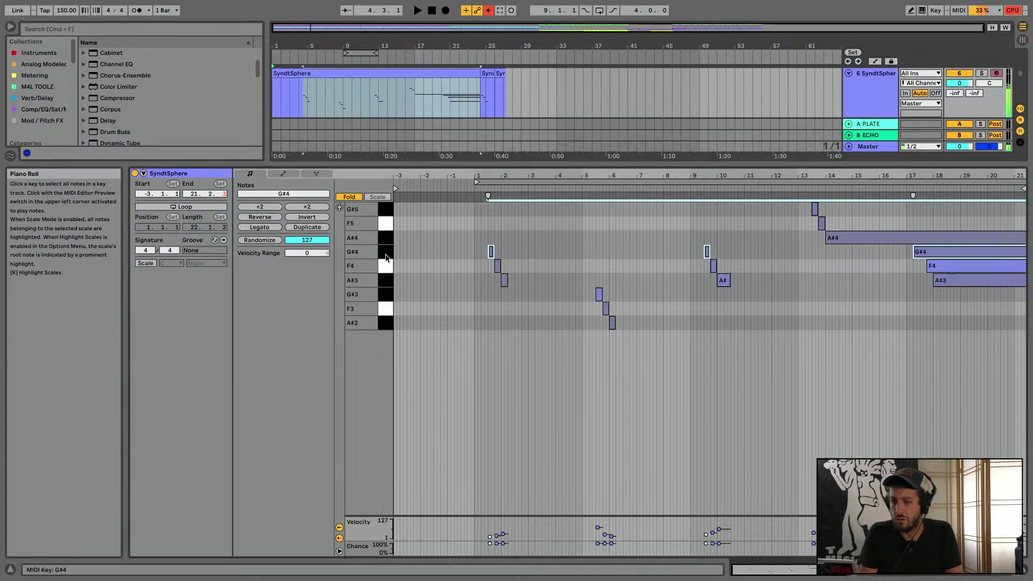
{"action": "left_click", "coordinate": [339, 208]}
{"action": "left_click", "coordinate": [386, 252]}
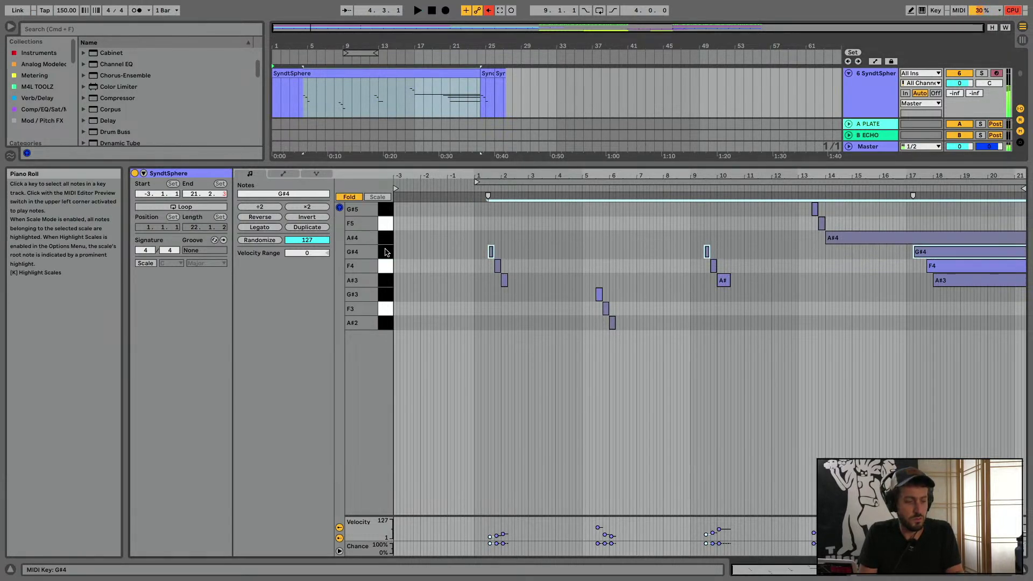
{"action": "left_click", "coordinate": [385, 252]}
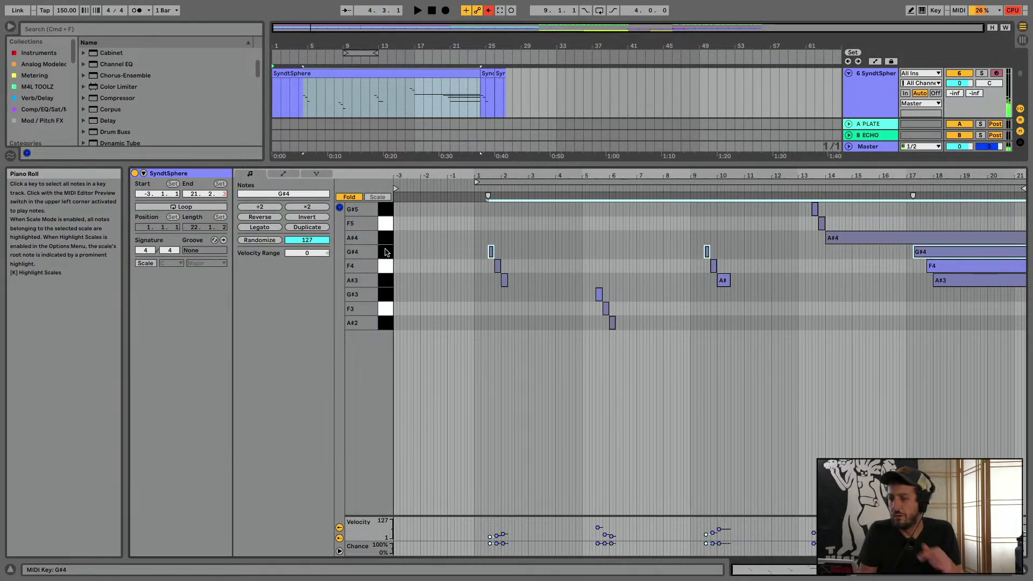
Transpose the selected G#4 notes up to A4 and play the clip against the chords
{"action": "key", "text": "f"}
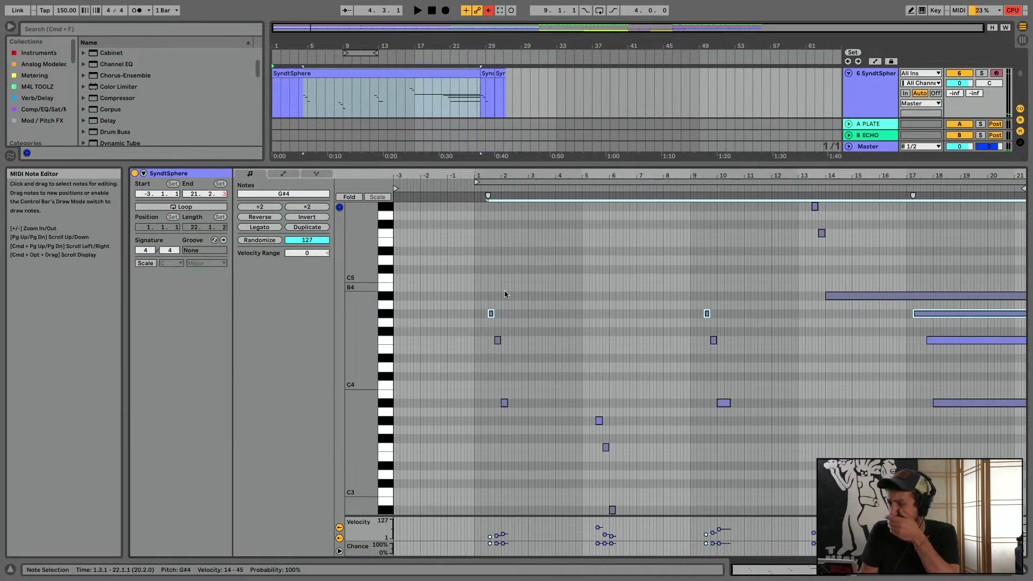
{"action": "key", "text": "Up"}
{"action": "key", "text": "space"}
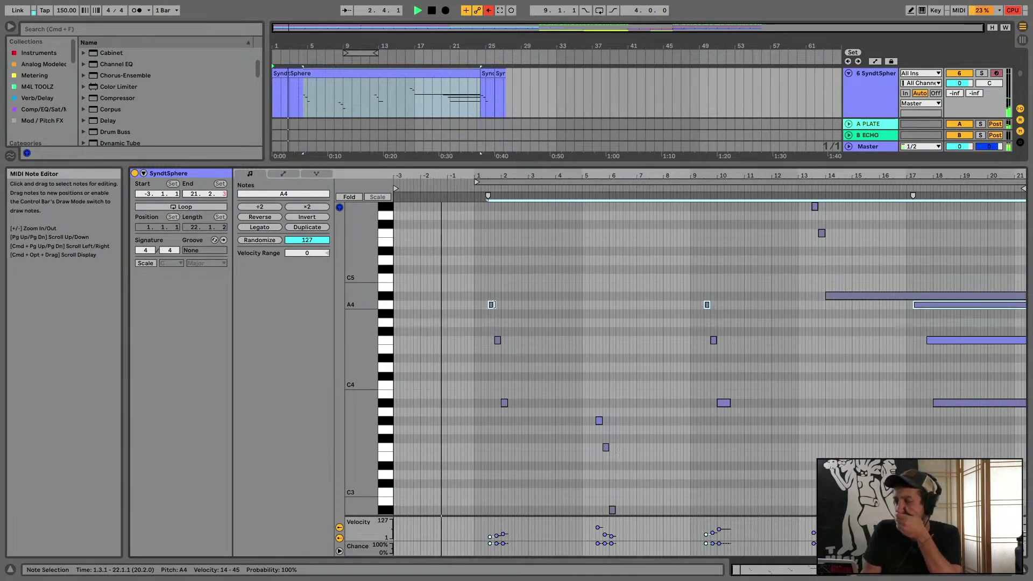
{"action": "left_click", "coordinate": [353, 197]}
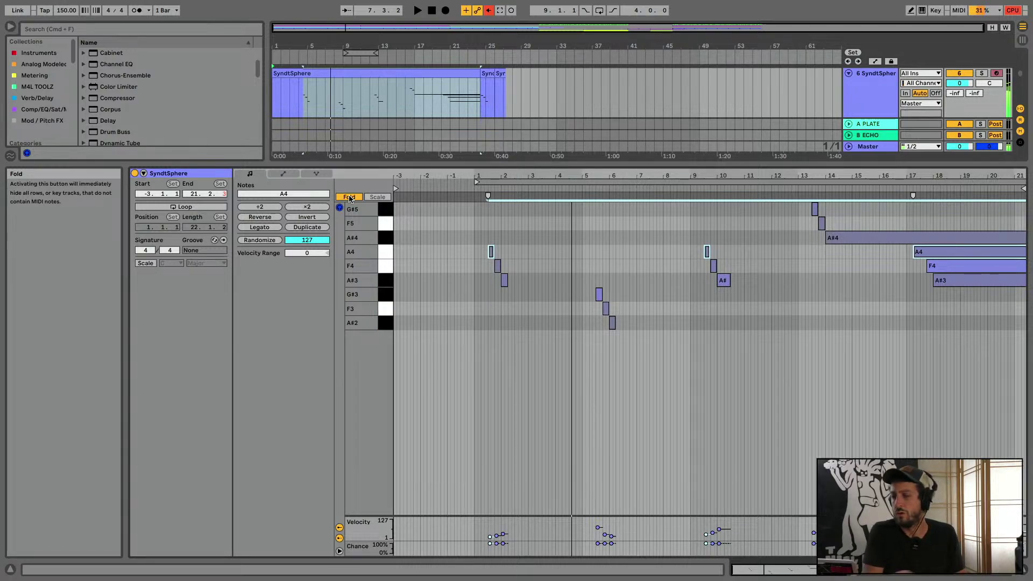
{"action": "key", "text": "space"}
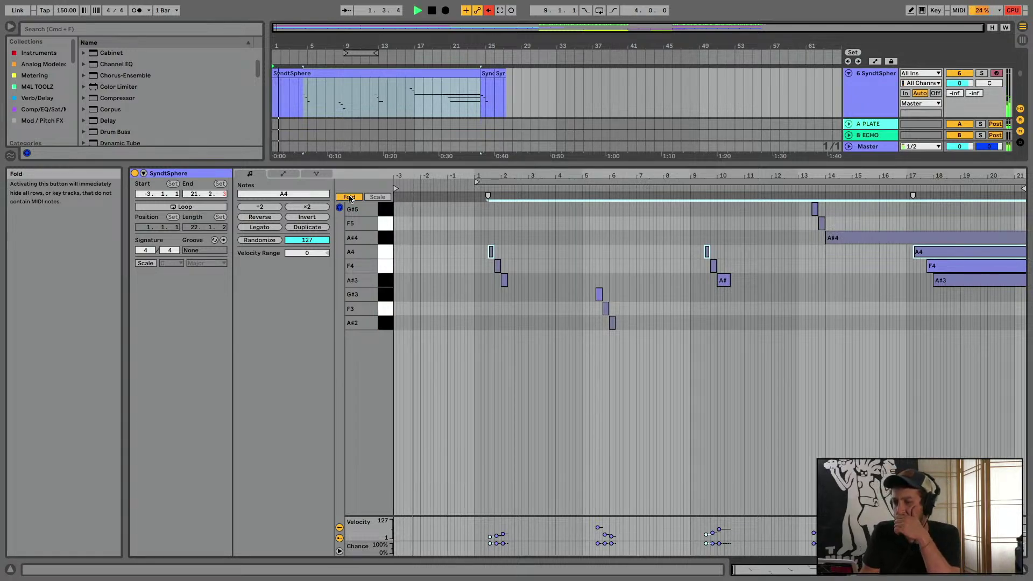
Unfold the SyndtSphere note display and transpose the selected notes down to G4 during playback
{"action": "left_click", "coordinate": [349, 198]}
{"action": "key", "text": "Down"}
{"action": "key", "text": "Down"}
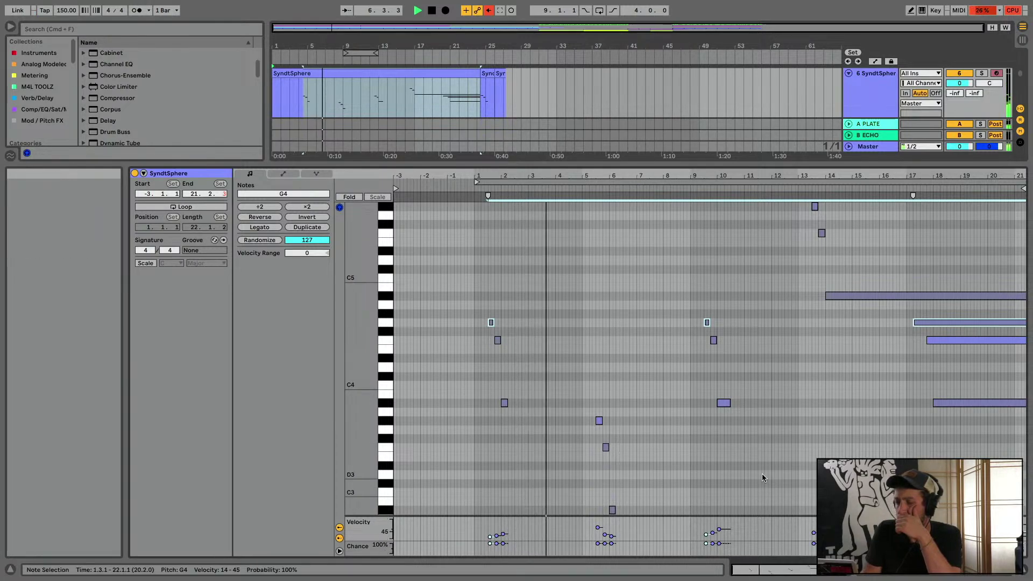
Return to the arrangement and duplicate track 3's chord clip from bar 9 to bars 17–25
{"action": "key", "text": "super+alt+l"}
{"action": "scroll", "coordinate": [440, 117], "scroll_direction": "up", "scroll_amount": 4}
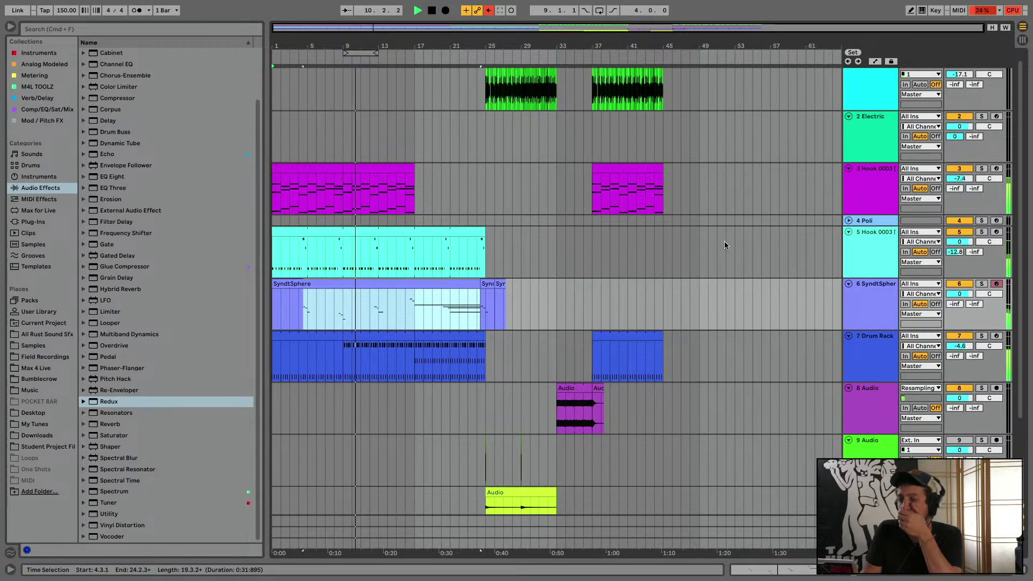
{"action": "left_click", "coordinate": [404, 168]}
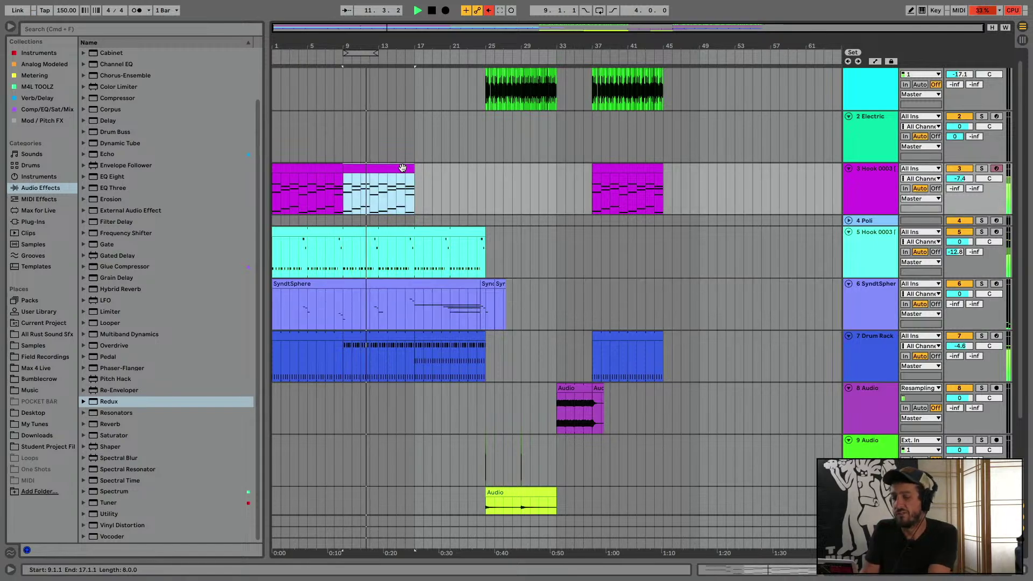
{"action": "key", "text": "super+d"}
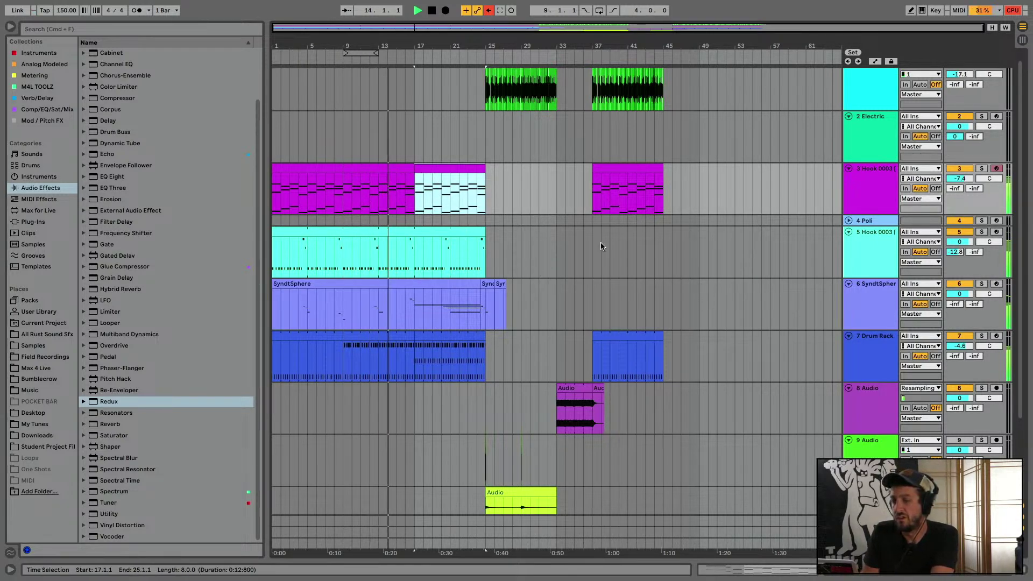
Play track 5 from bar 12, soloing it briefly to check it against the chords
{"action": "left_click", "coordinate": [372, 247]}
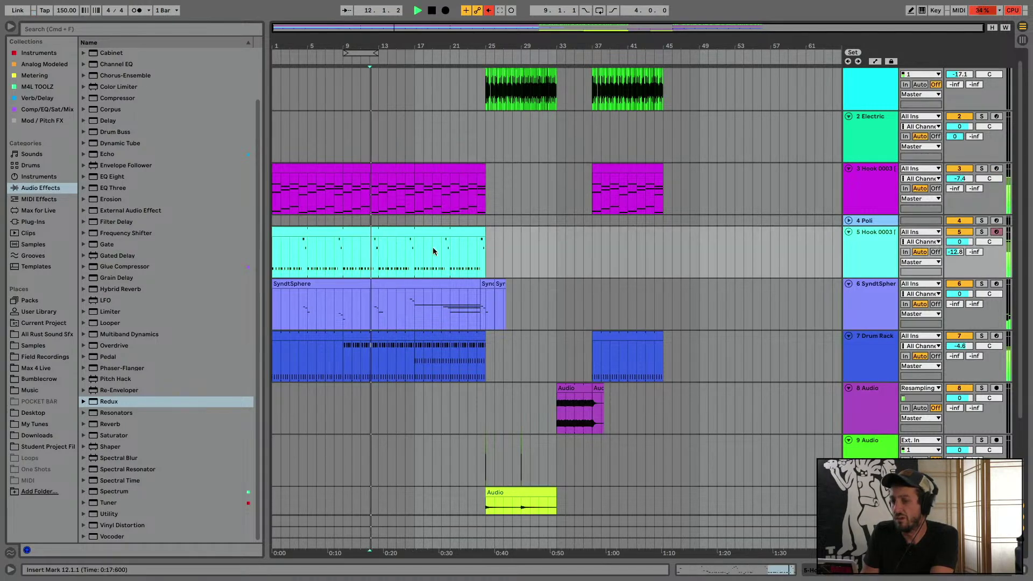
{"action": "left_click", "coordinate": [985, 232]}
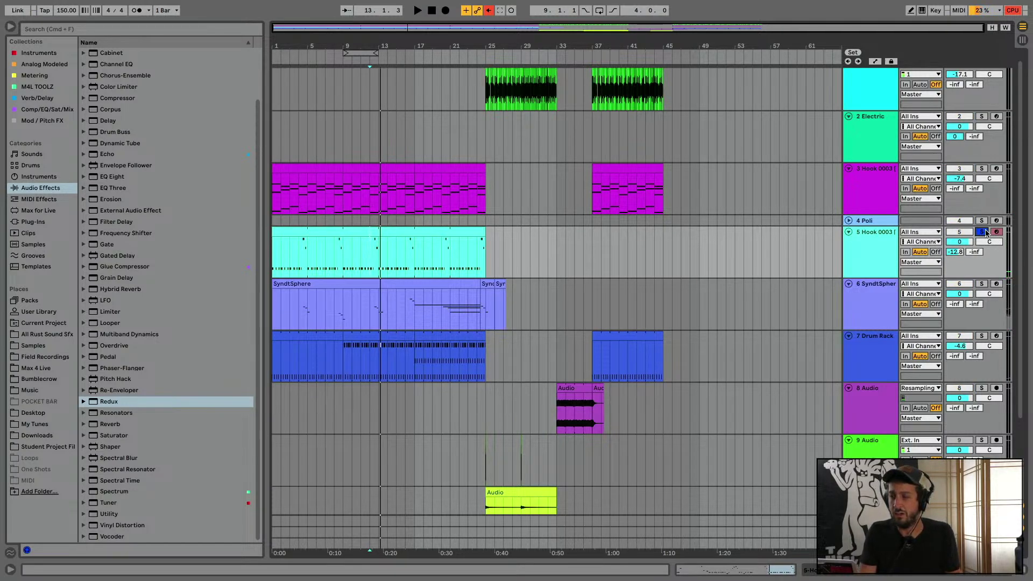
{"action": "left_click", "coordinate": [985, 233]}
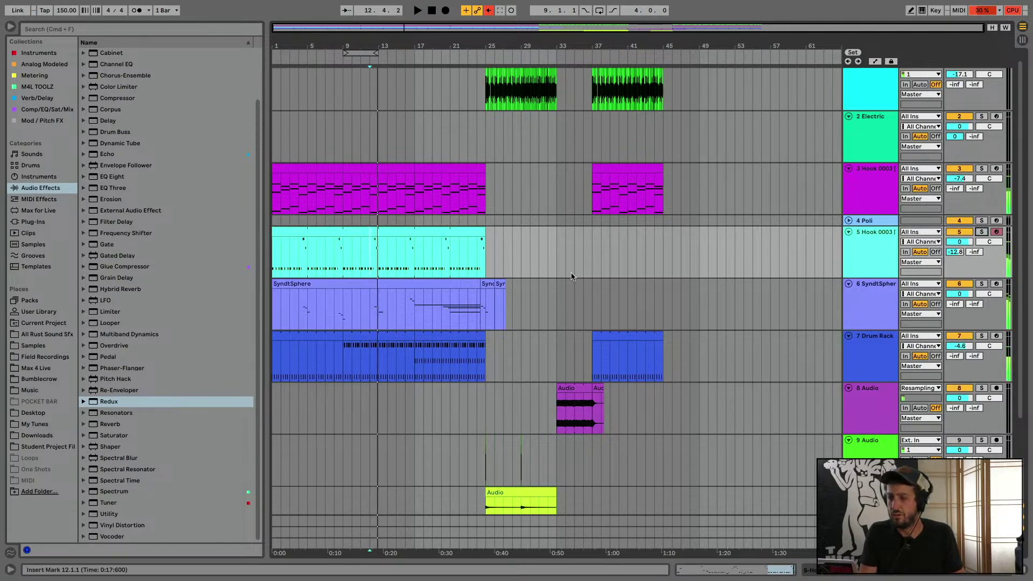
Examine the notes in track 5's clip with the note display folded, and return to the track's devices
{"action": "double_click", "coordinate": [448, 247]}
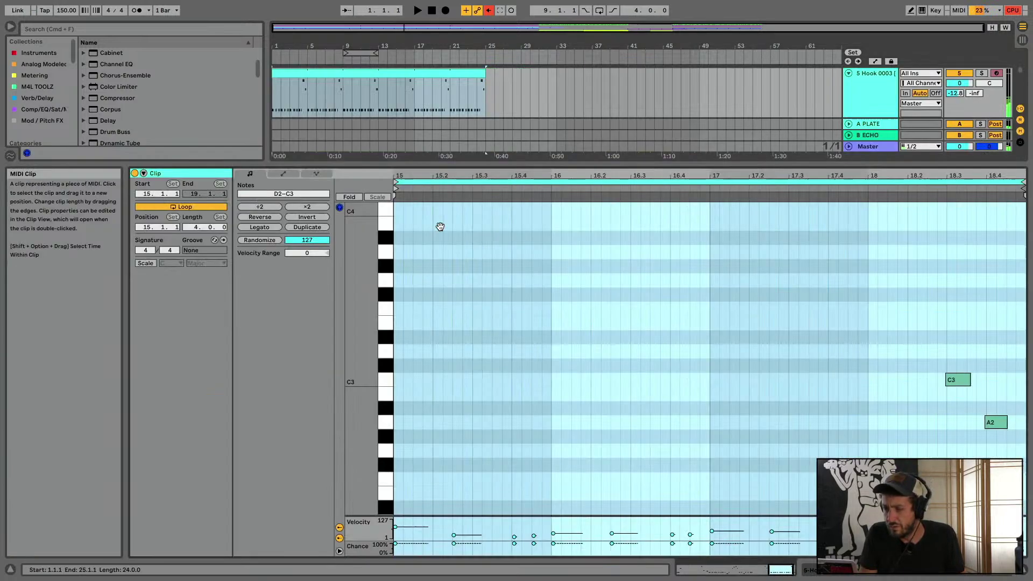
{"action": "left_click", "coordinate": [348, 197]}
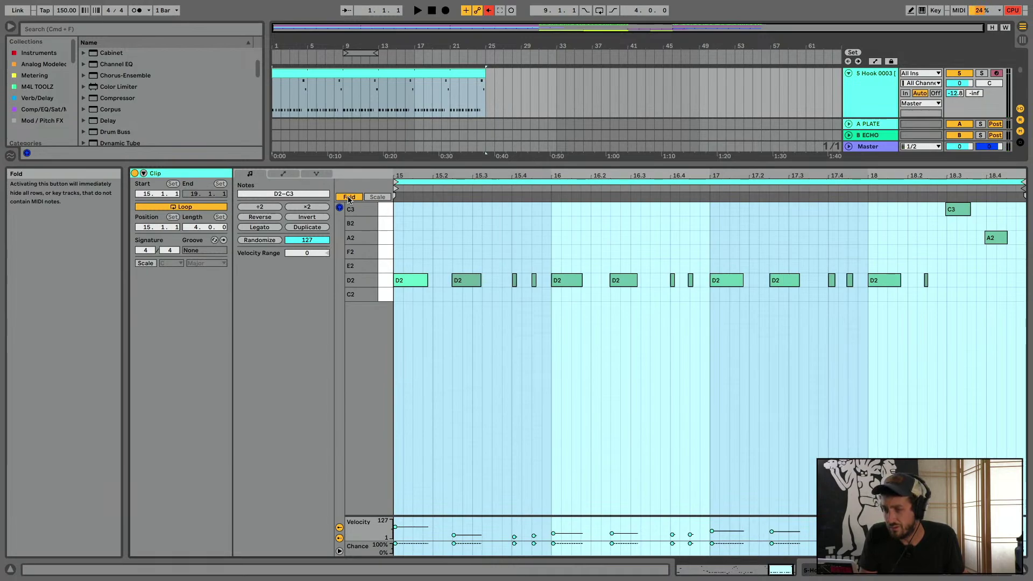
{"action": "key", "text": "shift+Tab"}
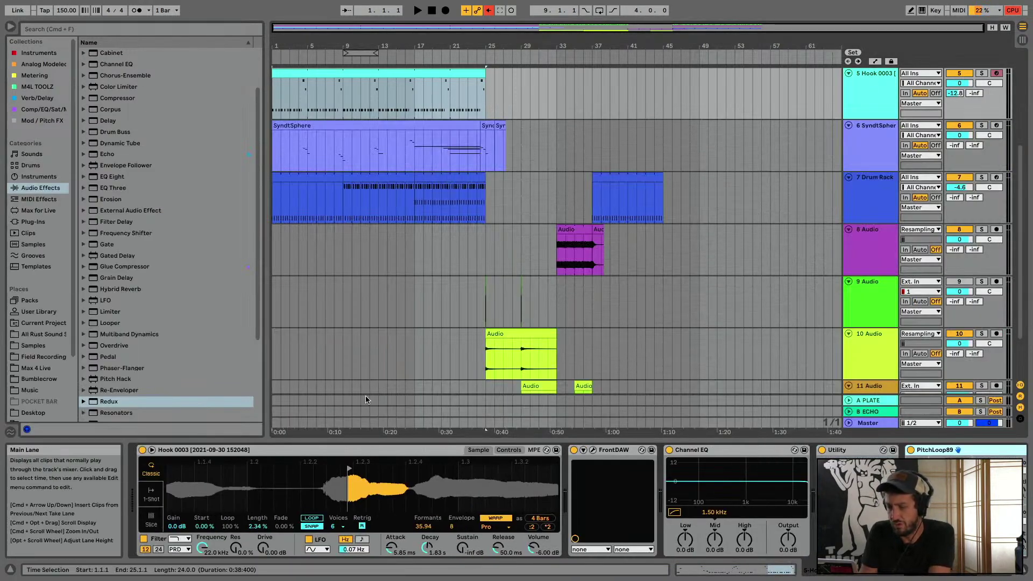
Add a Tuner to the end of track 5's device chain and return to the Hook 0003 sampler
{"action": "scroll", "coordinate": [111, 409], "scroll_direction": "down", "scroll_amount": 5}
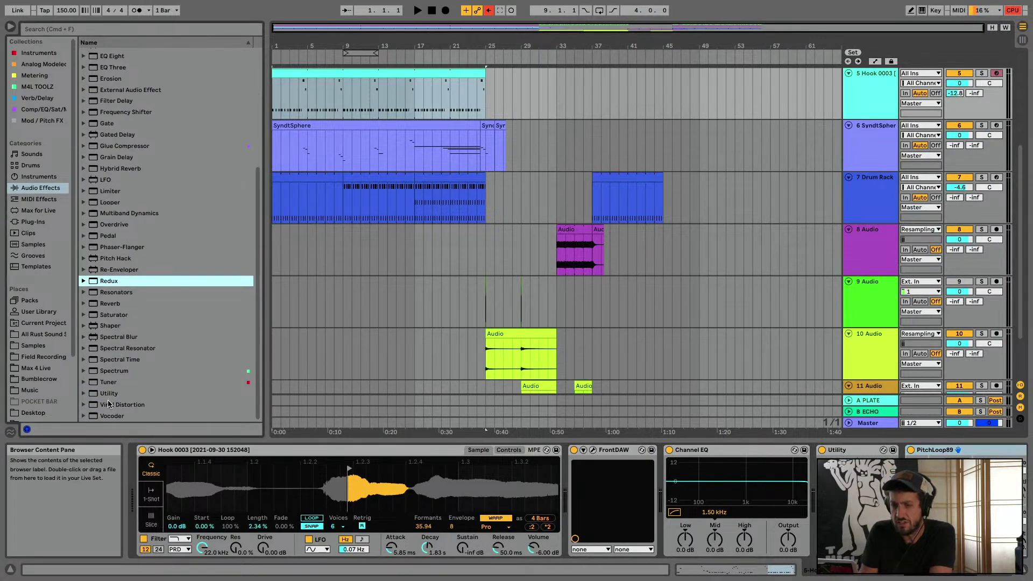
{"action": "left_click", "coordinate": [108, 383]}
{"action": "double_click", "coordinate": [107, 384]}
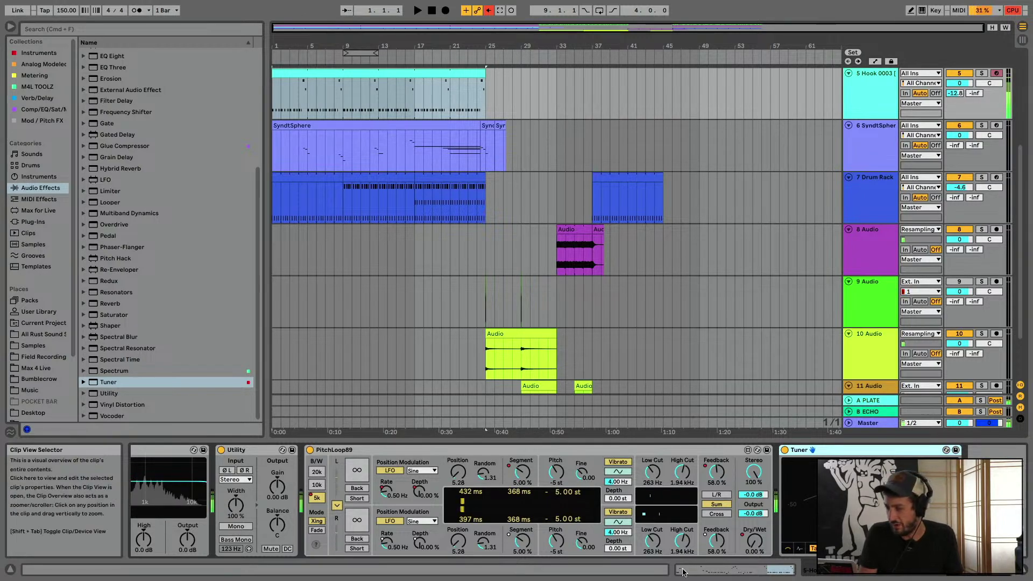
{"action": "scroll", "coordinate": [538, 511], "scroll_direction": "left", "scroll_amount": 10}
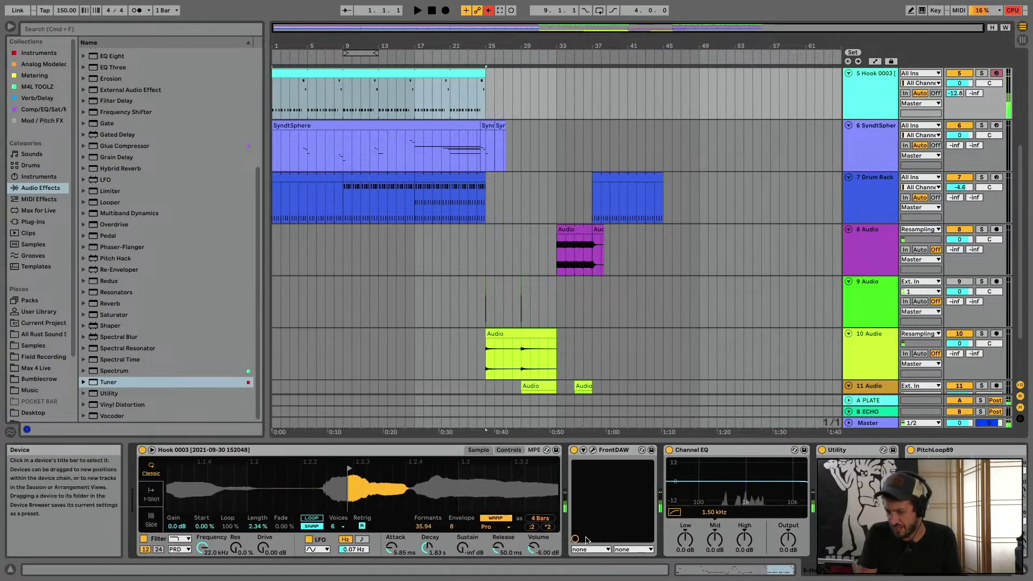
Set the transposition of track 5's Hook 0003 sampler to -7 st, checking its pitch against the Tuner
{"action": "key", "text": "space"}
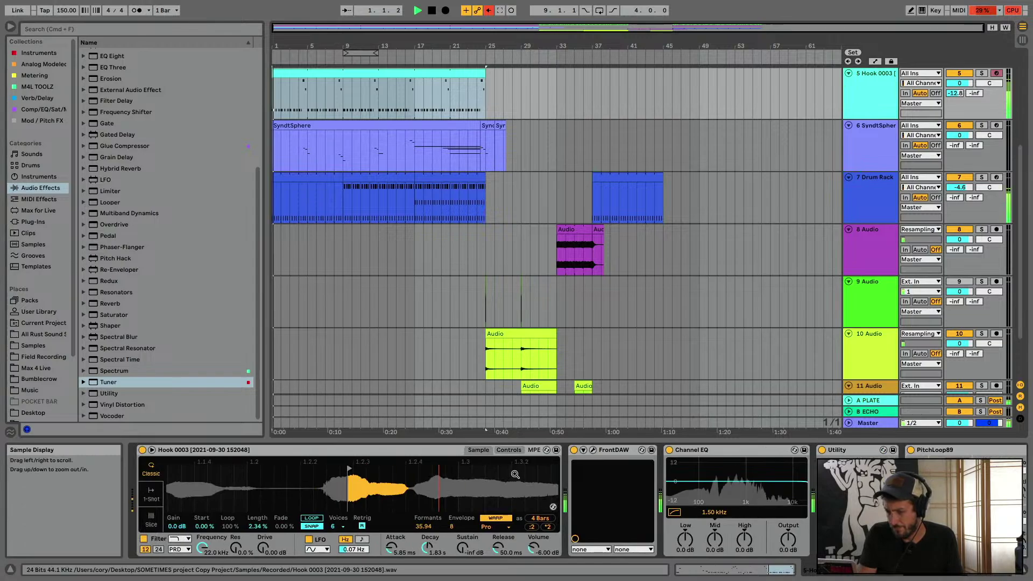
{"action": "left_click", "coordinate": [515, 450]}
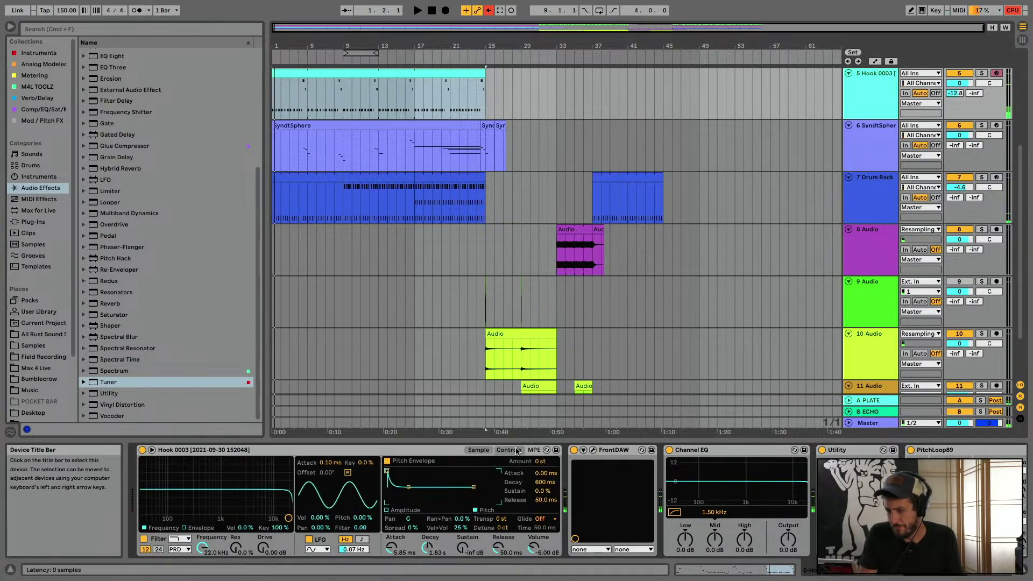
{"action": "scroll", "coordinate": [515, 450], "scroll_direction": "right", "scroll_amount": 10}
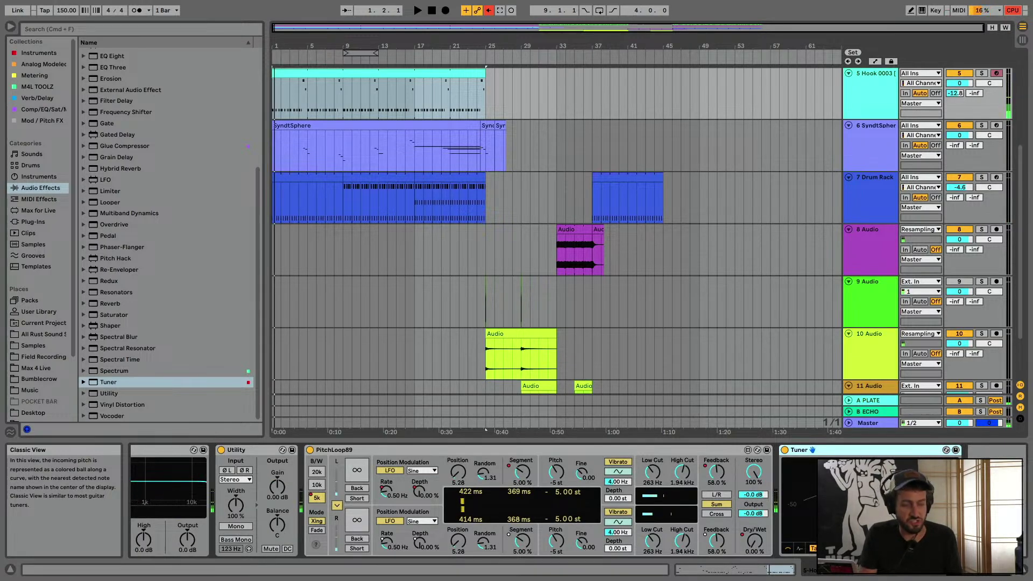
{"action": "scroll", "coordinate": [479, 451], "scroll_direction": "left", "scroll_amount": 10}
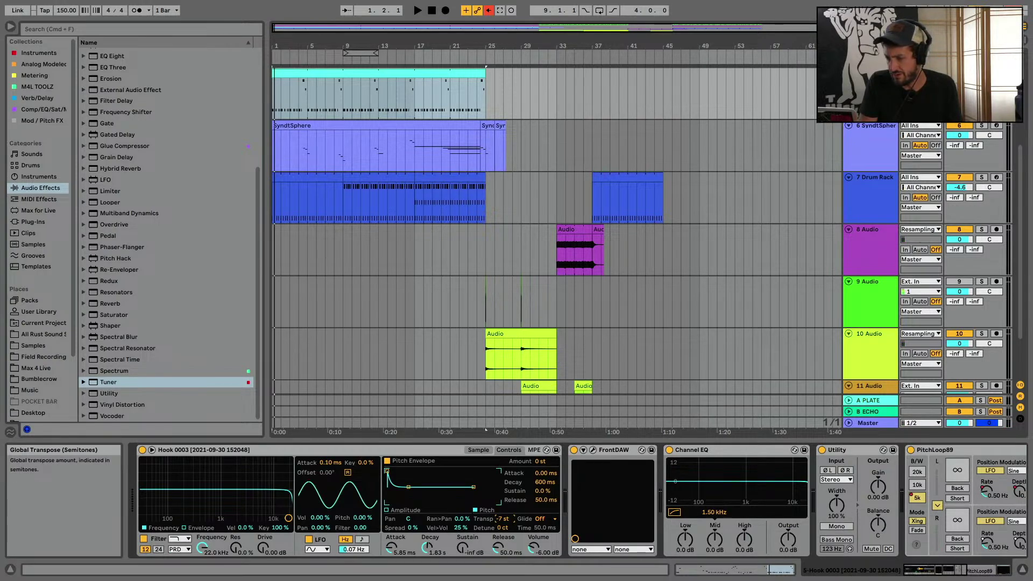
{"action": "scroll", "coordinate": [503, 522], "scroll_direction": "right", "scroll_amount": 10}
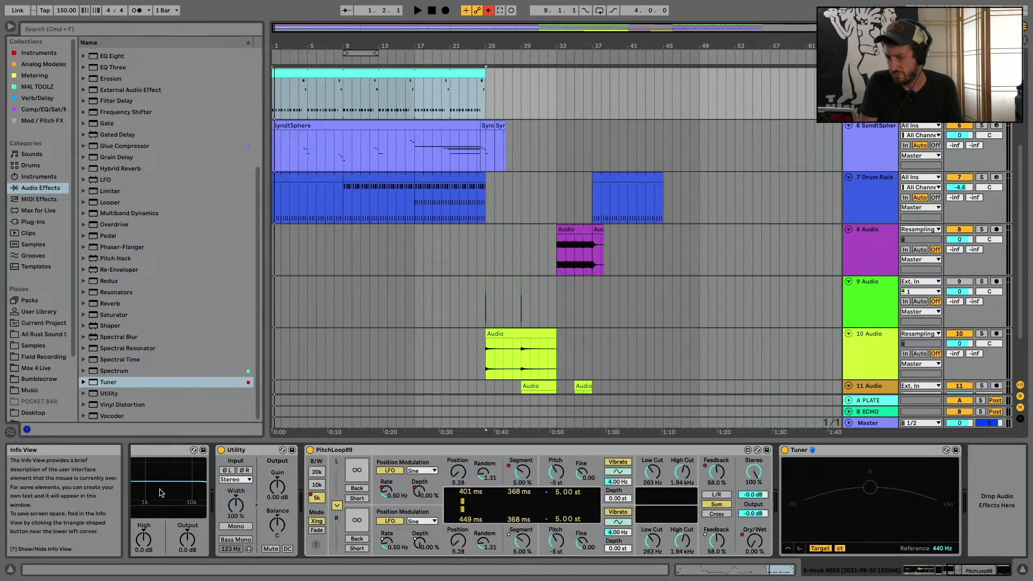
{"action": "scroll", "coordinate": [160, 492], "scroll_direction": "left", "scroll_amount": 10}
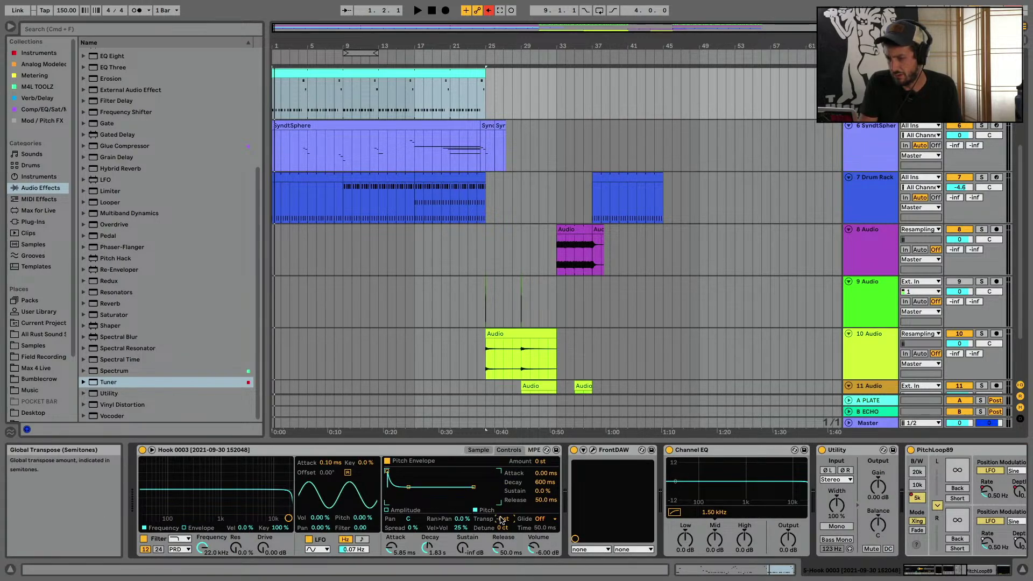
Fine-tune track 5's Hook 0003 sampler to a detune of -33 ct, playing notes into the Tuner between adjustments
{"action": "scroll", "coordinate": [500, 519], "scroll_direction": "right", "scroll_amount": 10}
{"action": "key", "text": "space"}
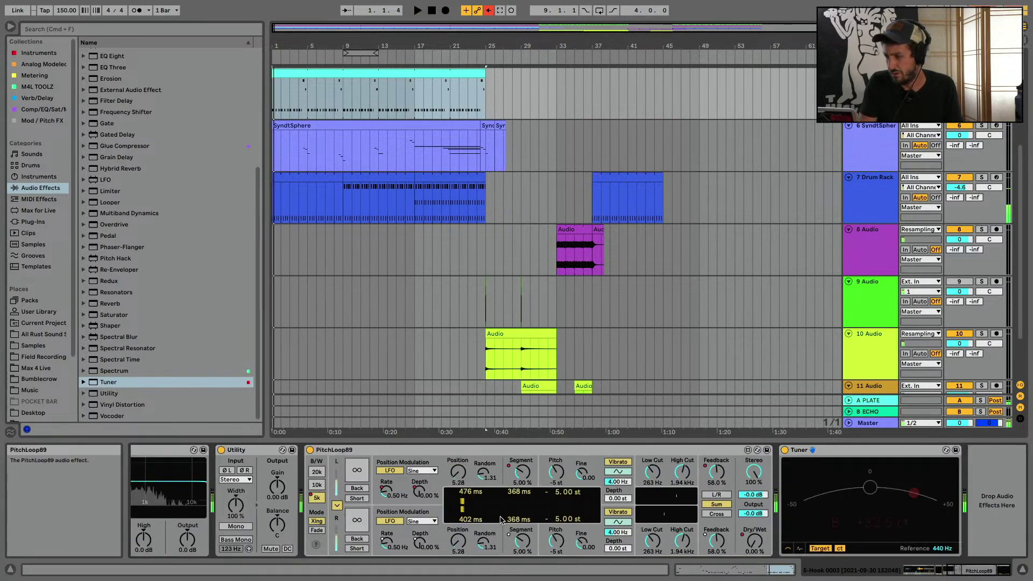
{"action": "scroll", "coordinate": [501, 519], "scroll_direction": "left", "scroll_amount": 10}
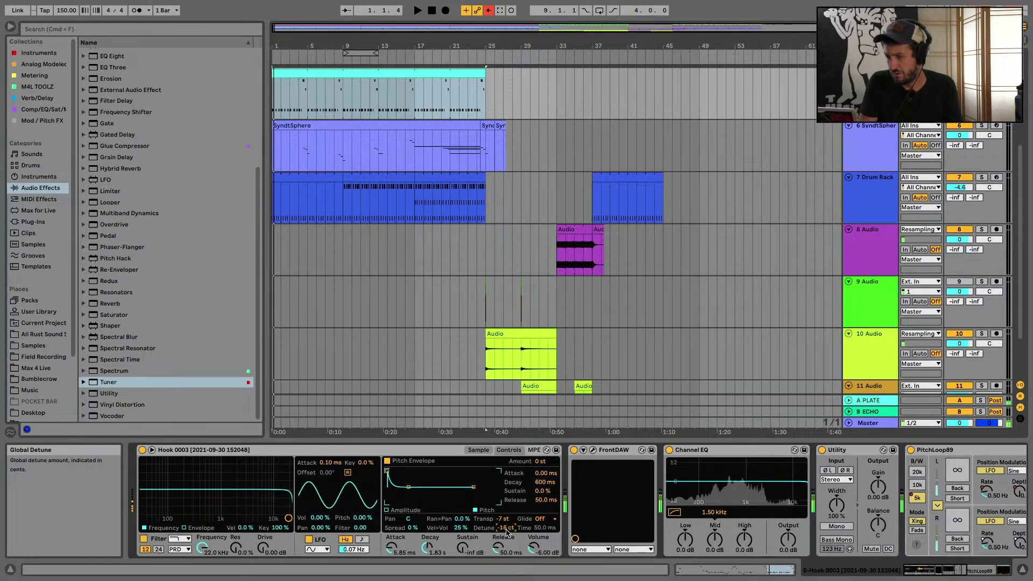
{"action": "key", "text": "space"}
{"action": "scroll", "coordinate": [506, 541], "scroll_direction": "right", "scroll_amount": 10}
{"action": "key", "text": "space"}
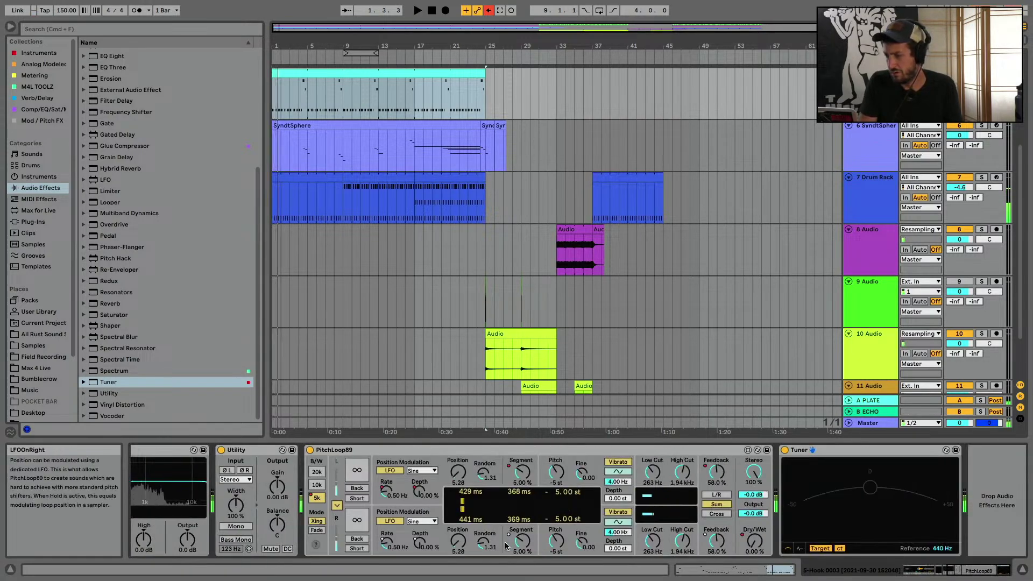
{"action": "scroll", "coordinate": [505, 546], "scroll_direction": "left", "scroll_amount": 10}
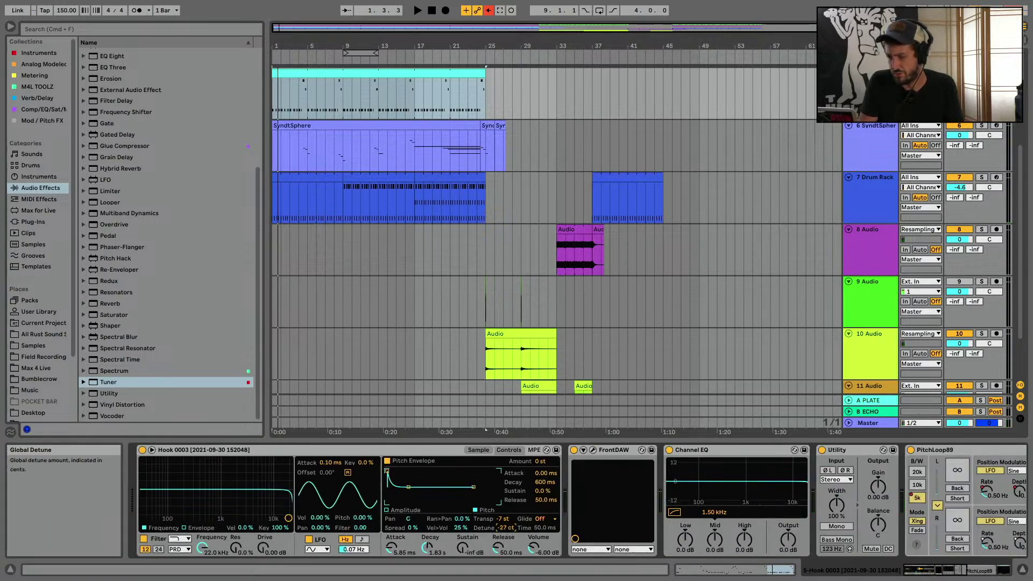
{"action": "scroll", "coordinate": [511, 531], "scroll_direction": "right", "scroll_amount": 10}
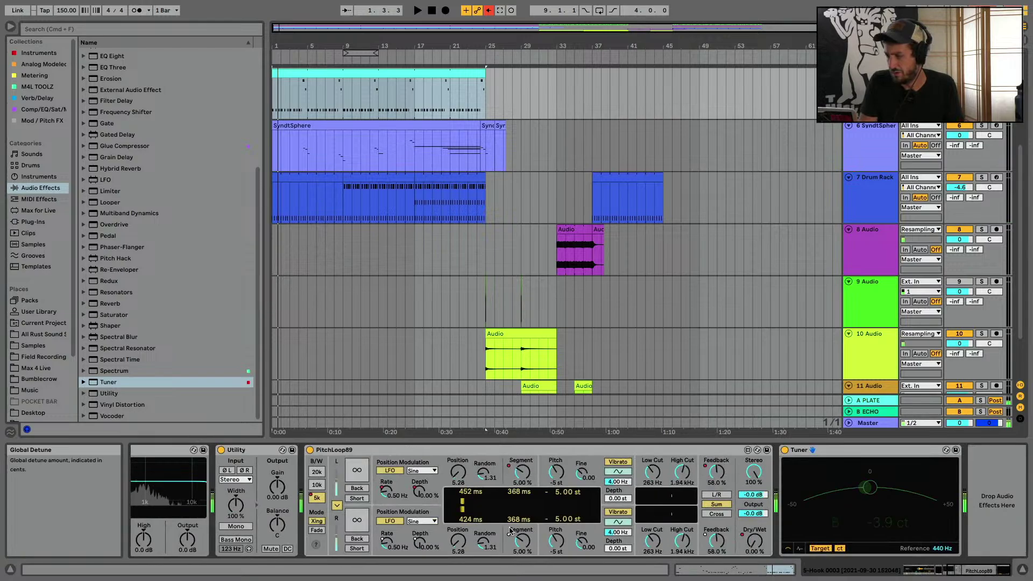
{"action": "scroll", "coordinate": [510, 531], "scroll_direction": "left", "scroll_amount": 10}
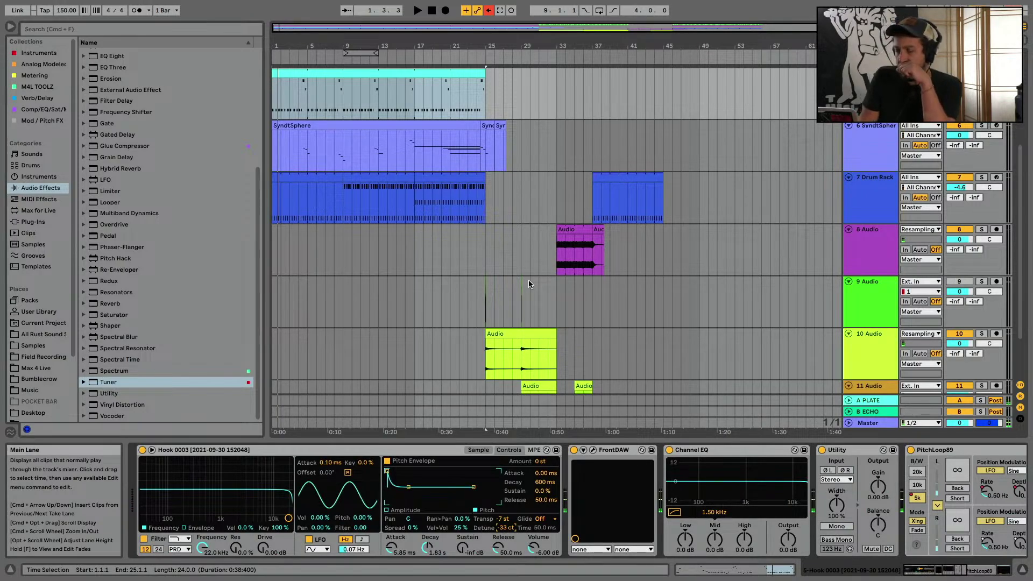
Unfold the note display of track 5's clip and transpose all its notes up eight semitones, taking the D2 notes to A#2
{"action": "scroll", "coordinate": [528, 280], "scroll_direction": "up", "scroll_amount": 5}
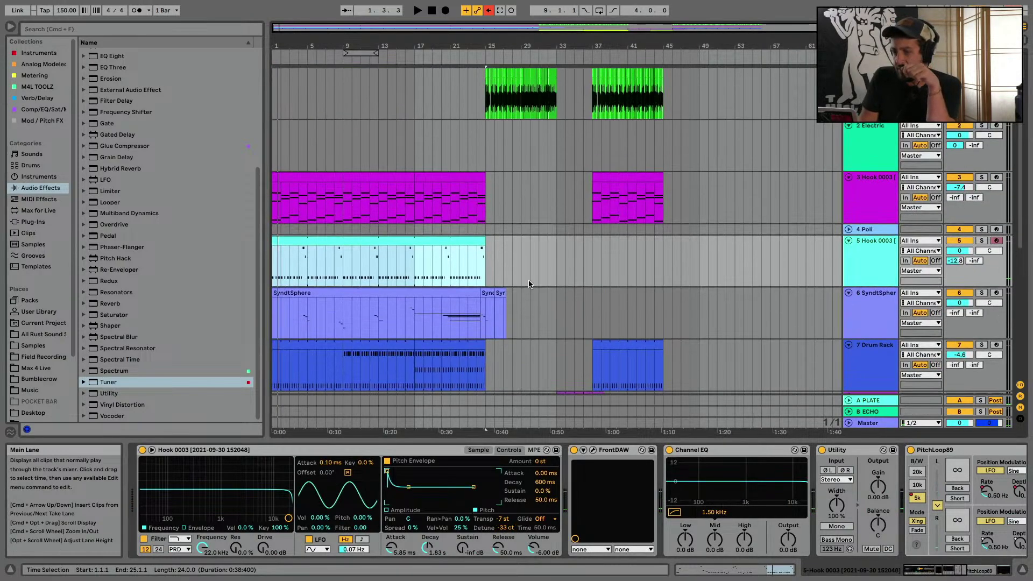
{"action": "double_click", "coordinate": [424, 245]}
{"action": "left_click", "coordinate": [484, 331]}
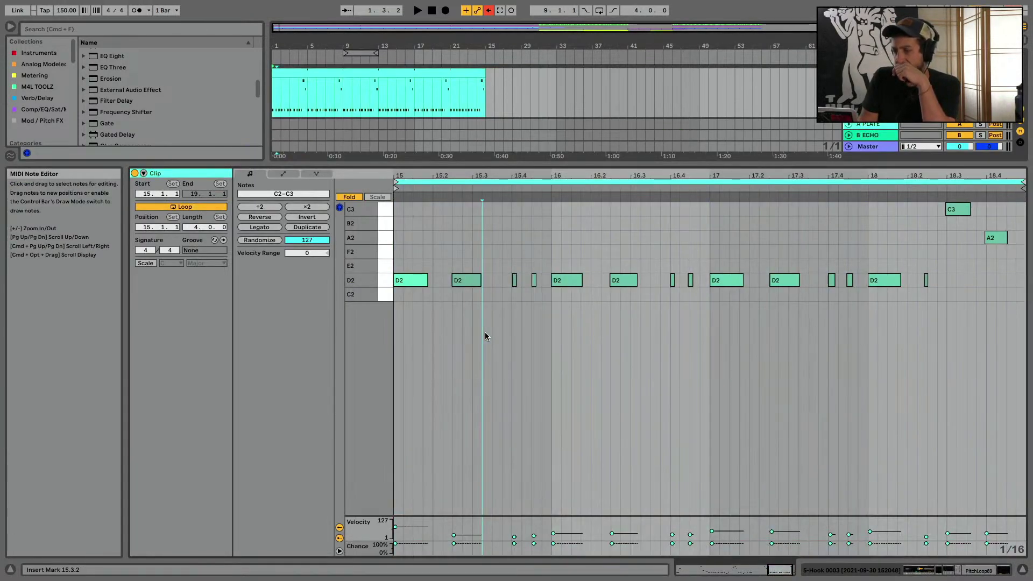
{"action": "left_click", "coordinate": [356, 197]}
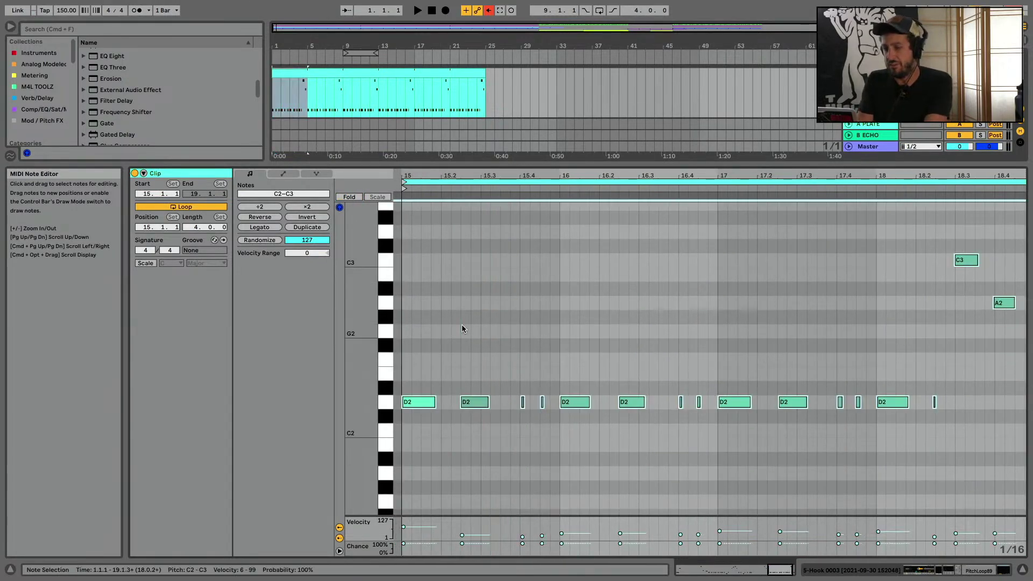
{"action": "key", "text": "Up"}
{"action": "key", "text": "Up"}
{"action": "key", "text": "Up"}
{"action": "key", "text": "Up"}
{"action": "key", "text": "Up"}
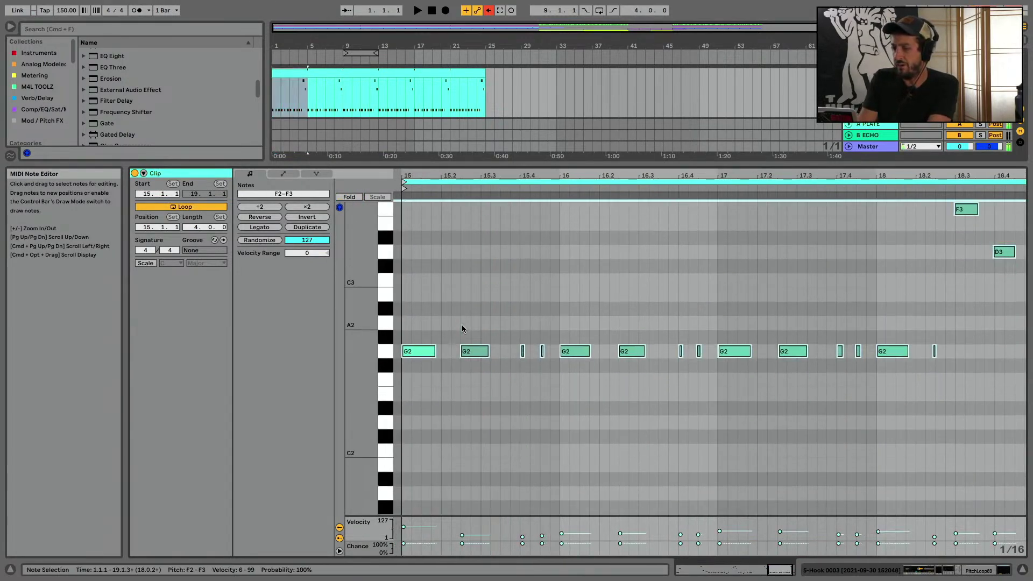
{"action": "key", "text": "Up"}
{"action": "key", "text": "Up"}
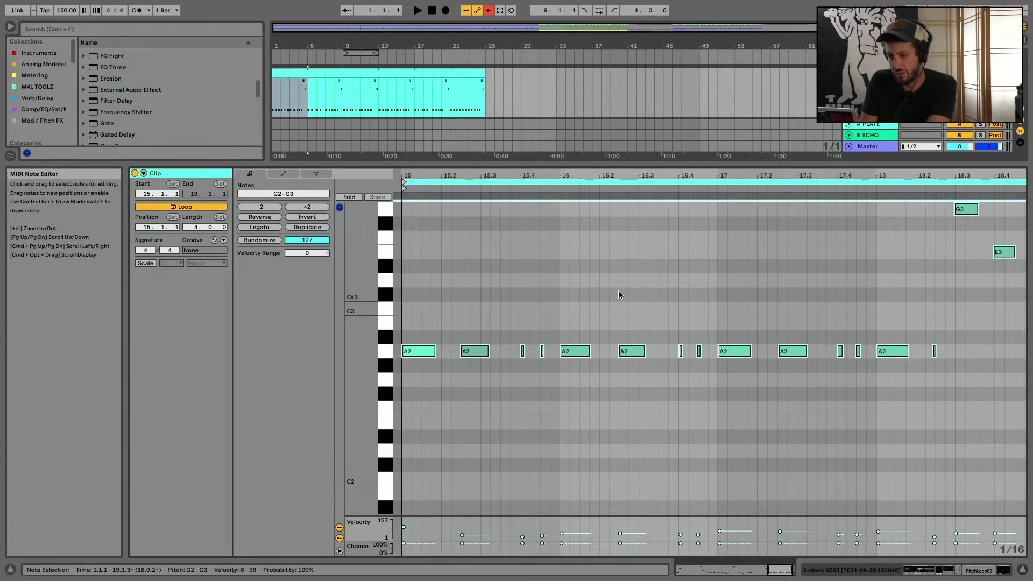
{"action": "key", "text": "Up"}
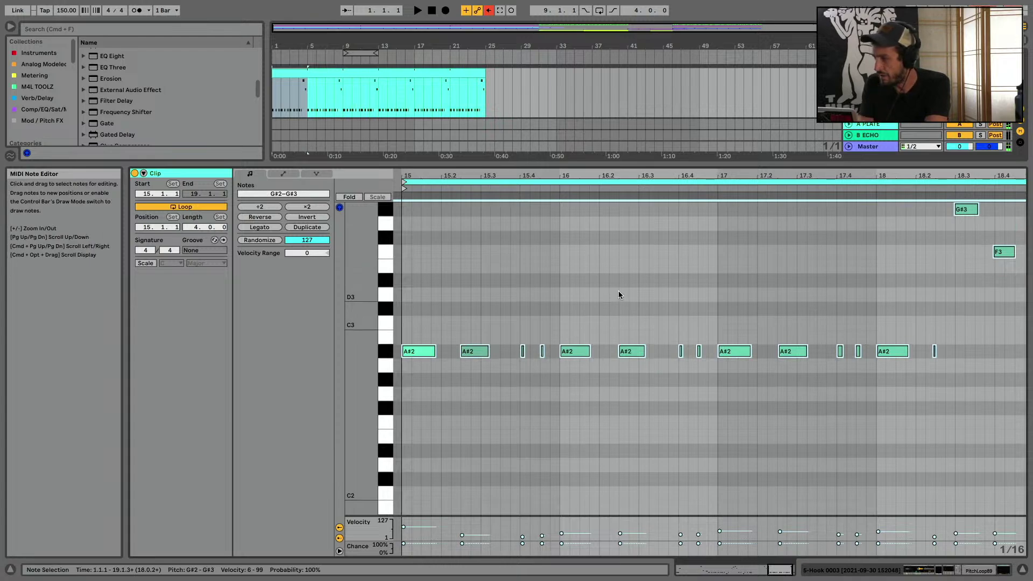
Play track 5's clip and raise its F3 note near bar 18.4 to F#3
{"action": "key", "text": "space"}
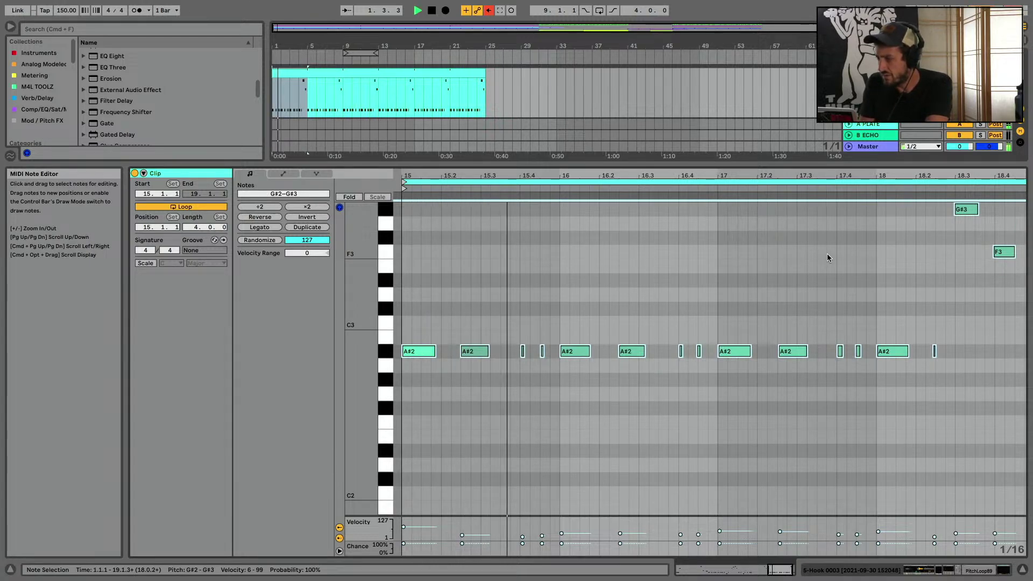
{"action": "left_click_drag", "start_coordinate": [915, 248], "coordinate": [1022, 265]}
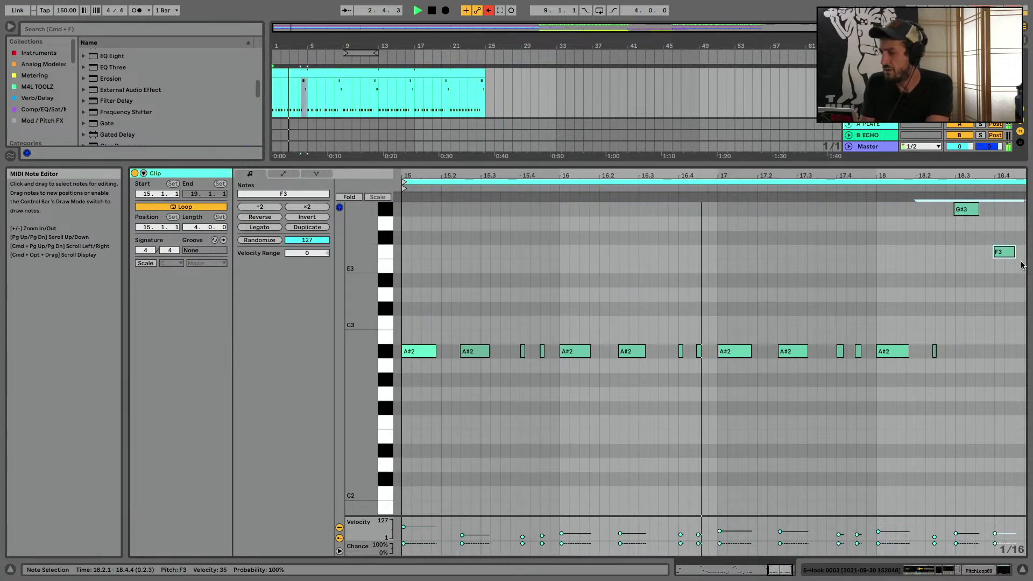
{"action": "key", "text": "Up"}
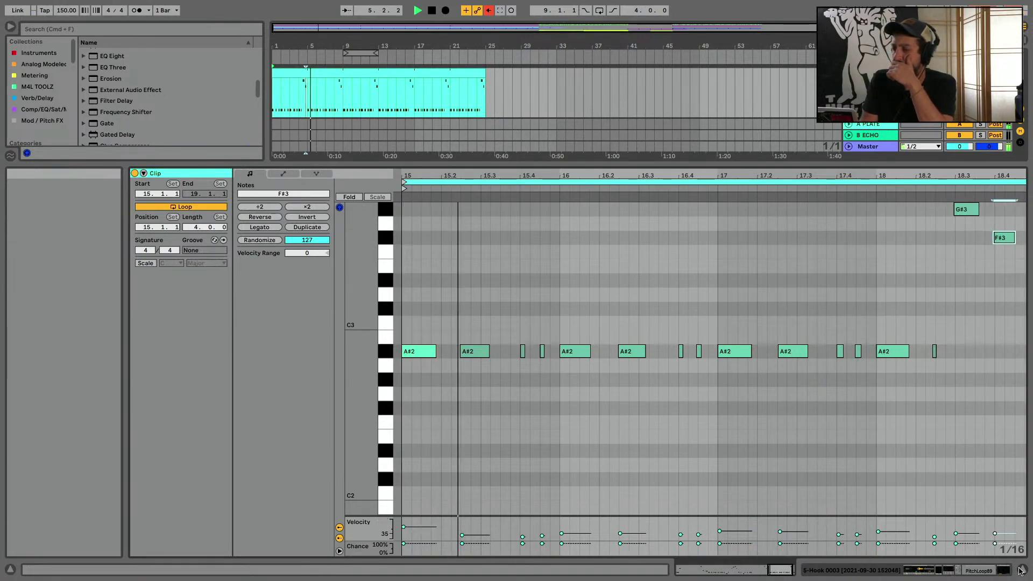
Close the clip view, stop playback and hide the browser to enlarge the arrangement
{"action": "left_click", "coordinate": [1021, 569]}
{"action": "scroll", "coordinate": [442, 282], "scroll_direction": "up", "scroll_amount": 3}
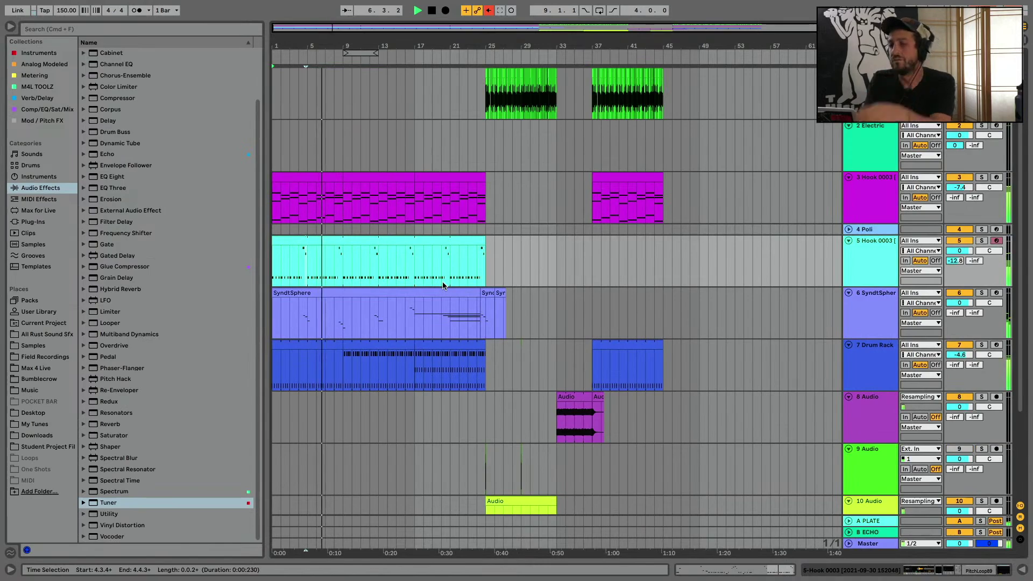
{"action": "key", "text": "space"}
{"action": "key", "text": "super+alt+b"}
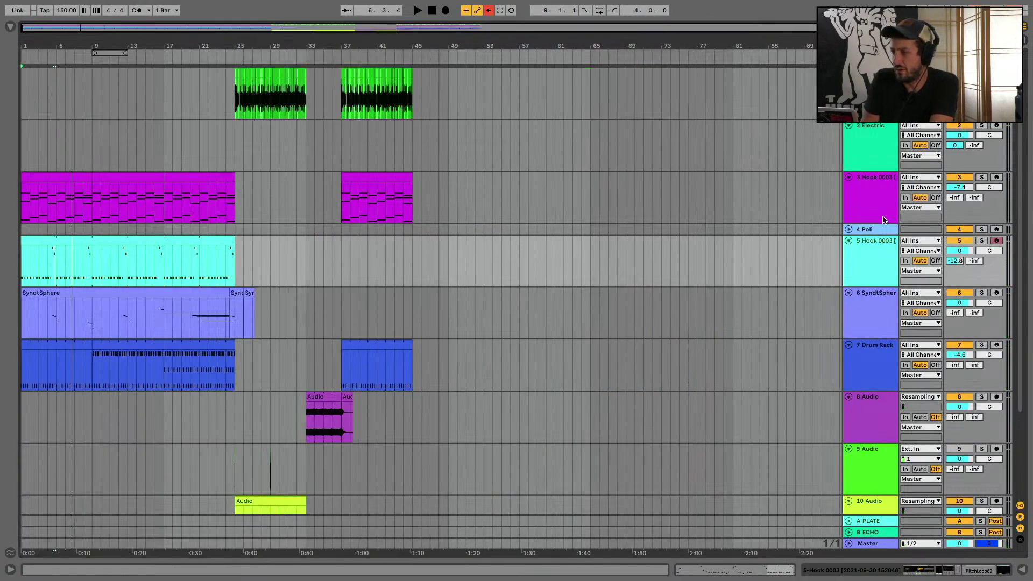
Show the automation lanes and audition track 3's chord clip at bar 37, soloing it briefly, and its clip at bar 1
{"action": "key", "text": "a"}
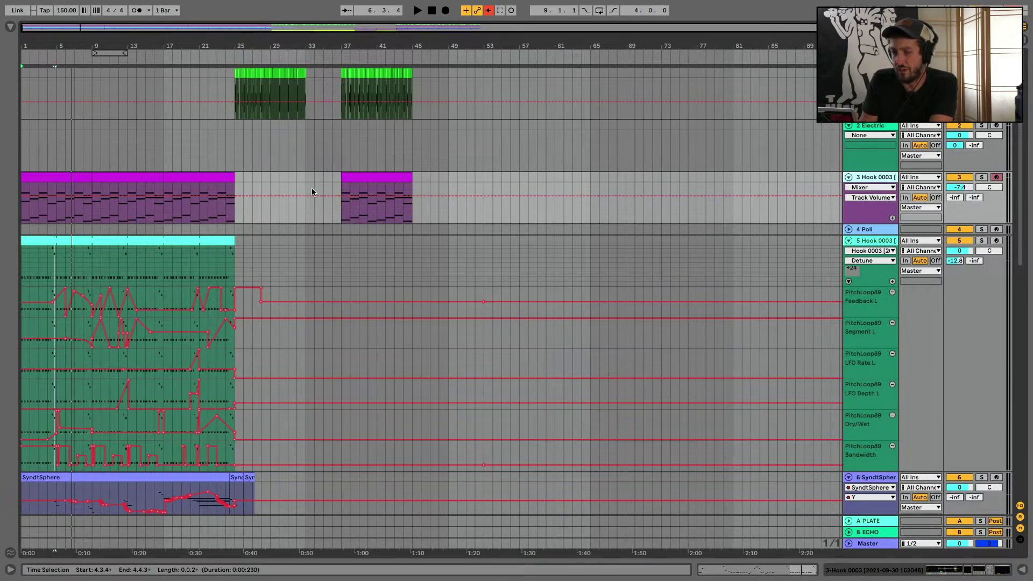
{"action": "left_click", "coordinate": [393, 179]}
{"action": "key", "text": "space"}
{"action": "left_click", "coordinate": [982, 177]}
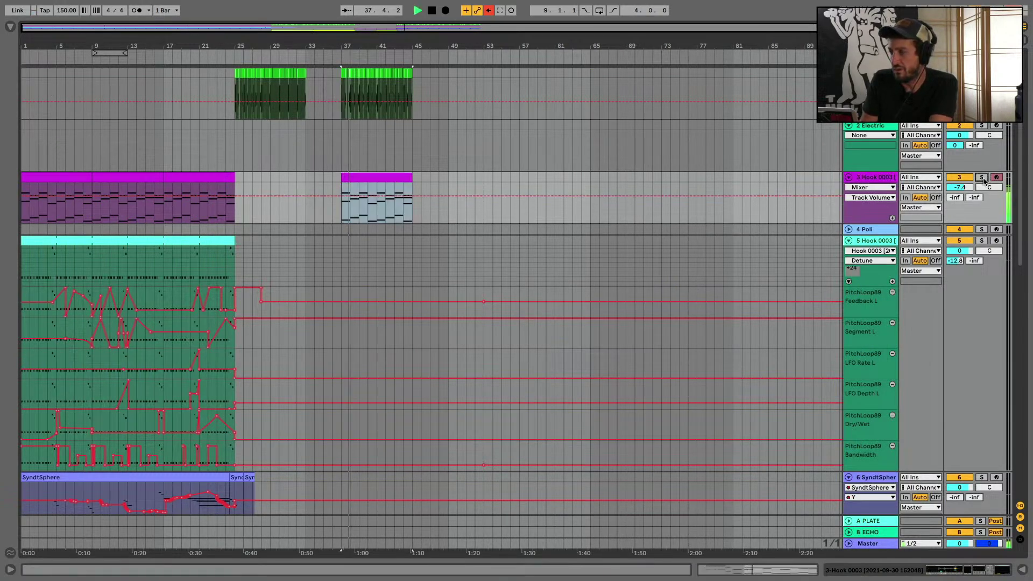
{"action": "left_click", "coordinate": [984, 181]}
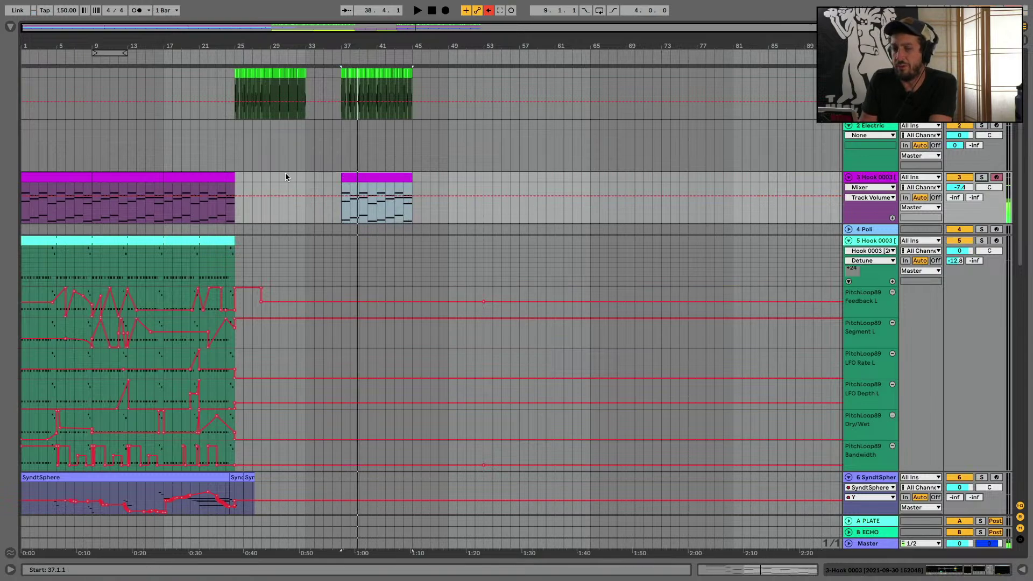
{"action": "left_click", "coordinate": [81, 174]}
{"action": "key", "text": "space"}
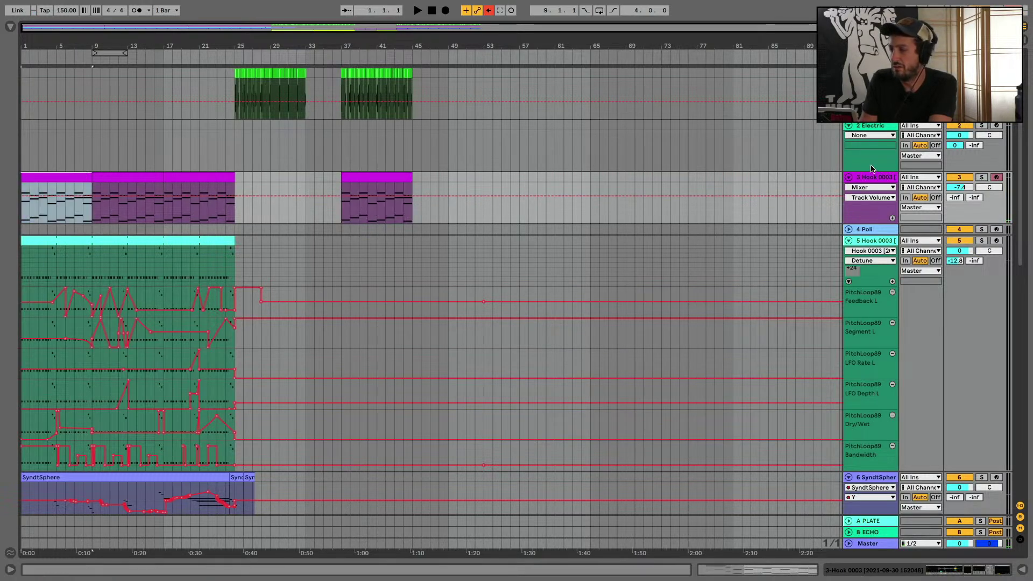
Hide the automation lanes and open the device chain of track 3
{"action": "key", "text": "a"}
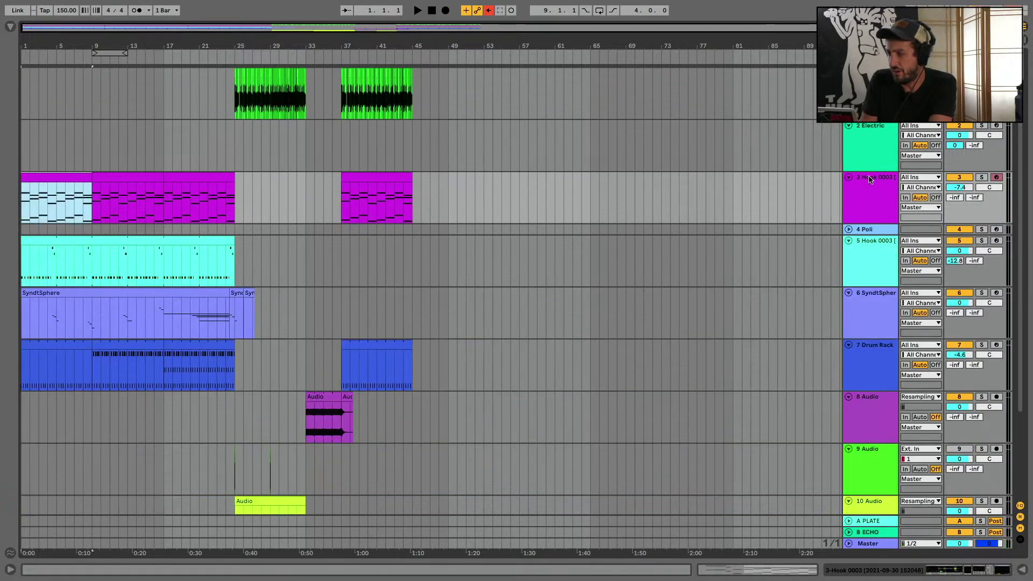
{"action": "double_click", "coordinate": [868, 177]}
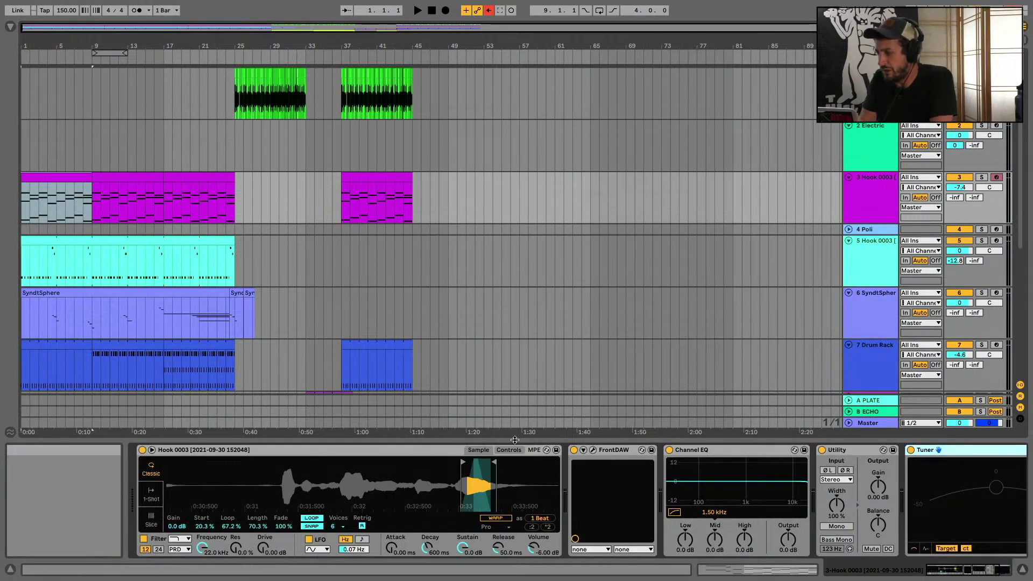
Collapse the FrontDAW, Channel EQ, Utility and Tuner devices in track 3's device chain
{"action": "scroll", "coordinate": [516, 451], "scroll_direction": "right", "scroll_amount": 3}
{"action": "scroll", "coordinate": [564, 452], "scroll_direction": "left", "scroll_amount": 3}
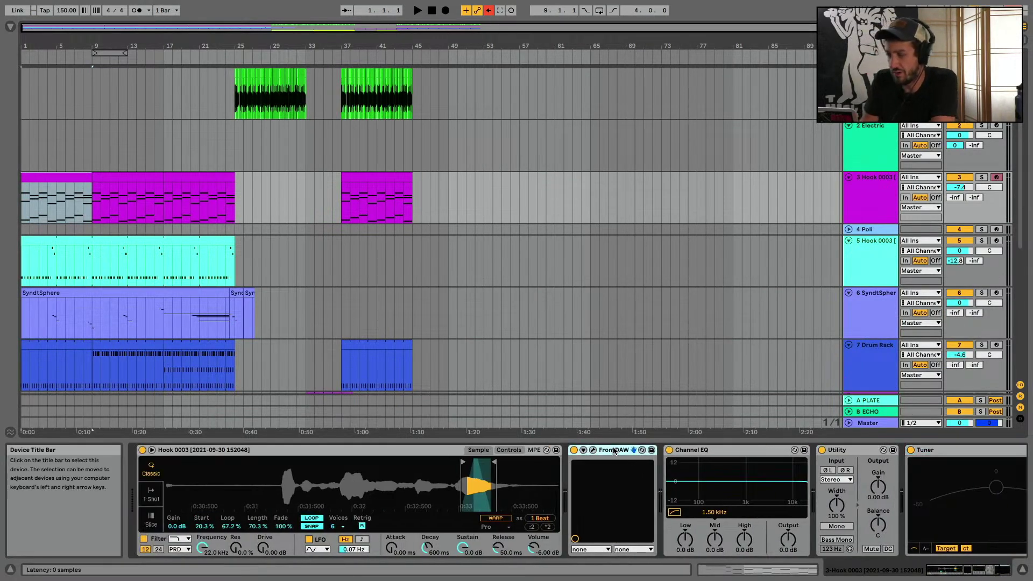
{"action": "double_click", "coordinate": [613, 450]}
{"action": "double_click", "coordinate": [640, 450]}
{"action": "double_click", "coordinate": [659, 450]}
{"action": "double_click", "coordinate": [662, 452]}
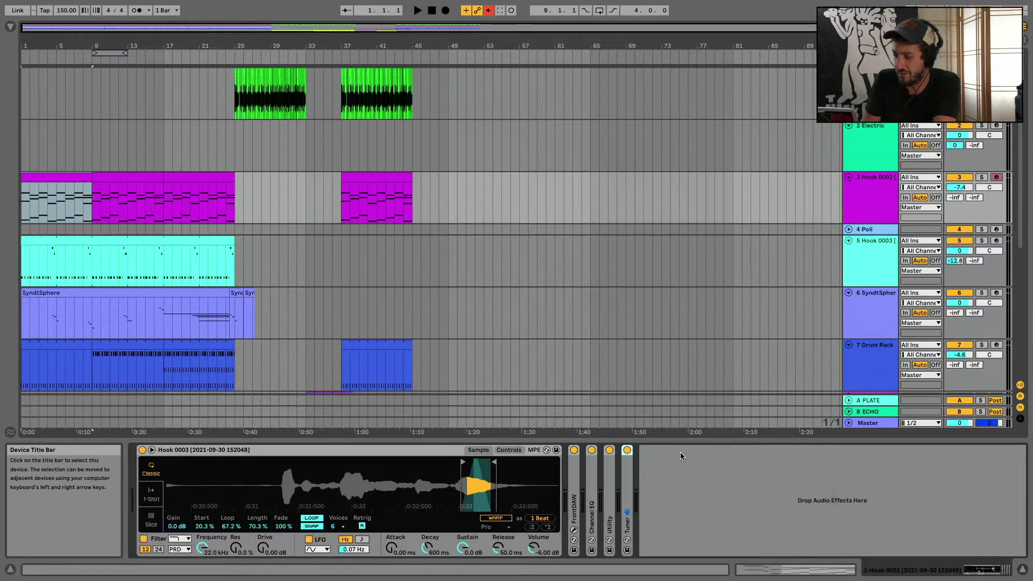
Show track 3's filter frequency automation in its own lane, lower it to 30 Hz before bar 37, and play from bar 19
{"action": "right_click", "coordinate": [206, 541]}
{"action": "left_click", "coordinate": [263, 499]}
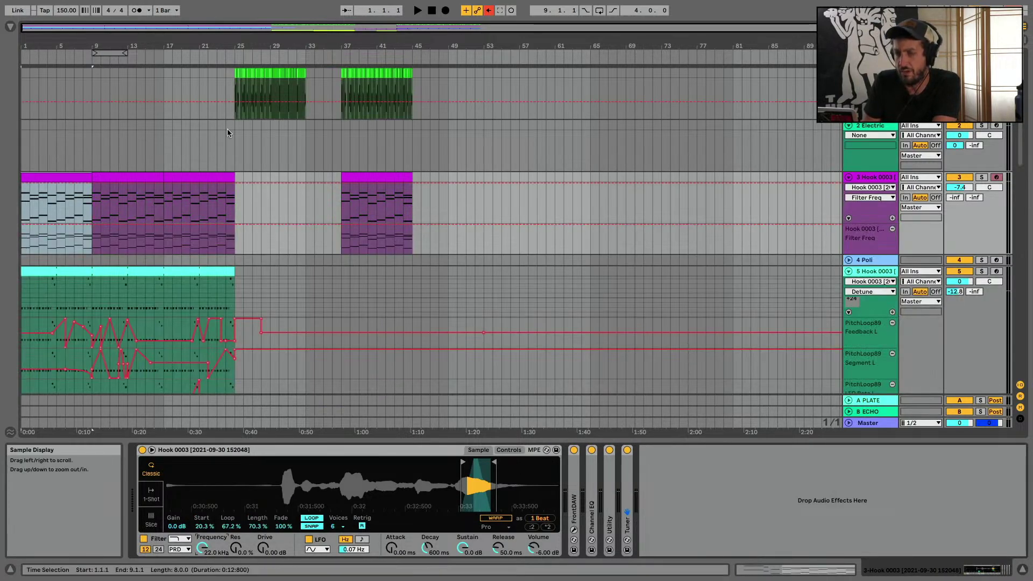
{"action": "left_click", "coordinate": [341, 225]}
{"action": "mouse_move", "coordinate": [329, 226]}
{"action": "left_mouse_down"}
{"action": "mouse_move", "coordinate": [330, 252]}
{"action": "mouse_move", "coordinate": [349, 186]}
{"action": "left_mouse_up"}
{"action": "left_click", "coordinate": [236, 237]}
{"action": "key", "text": "space"}
{"action": "left_click", "coordinate": [180, 245]}
{"action": "key", "text": "space"}
{"action": "key", "text": "space"}
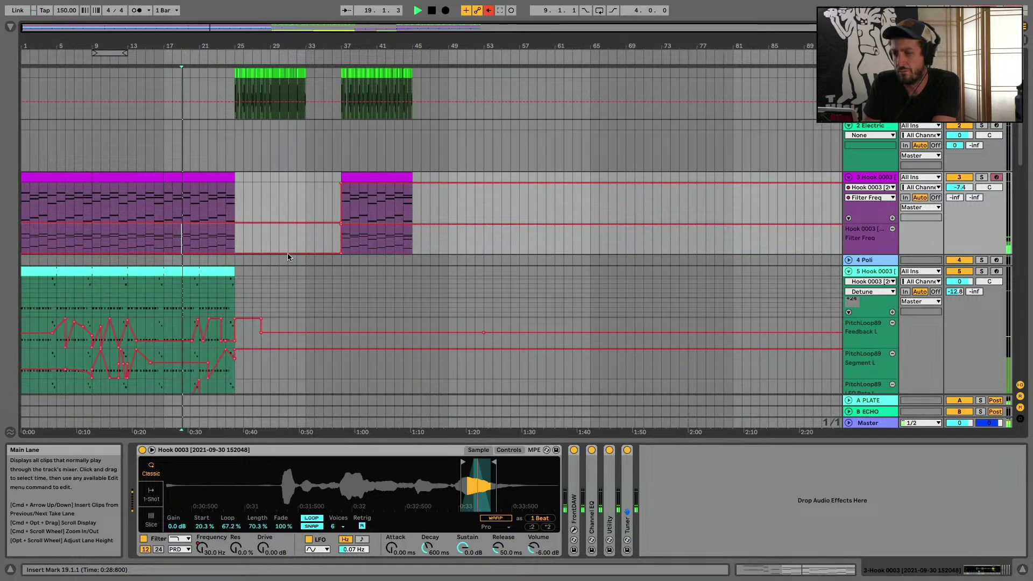
Raise track 3's filter frequency before bar 37 to 1.70 kHz, then settle on 580 Hz while playing the track soloed from bar 17
{"action": "left_click", "coordinate": [341, 259]}
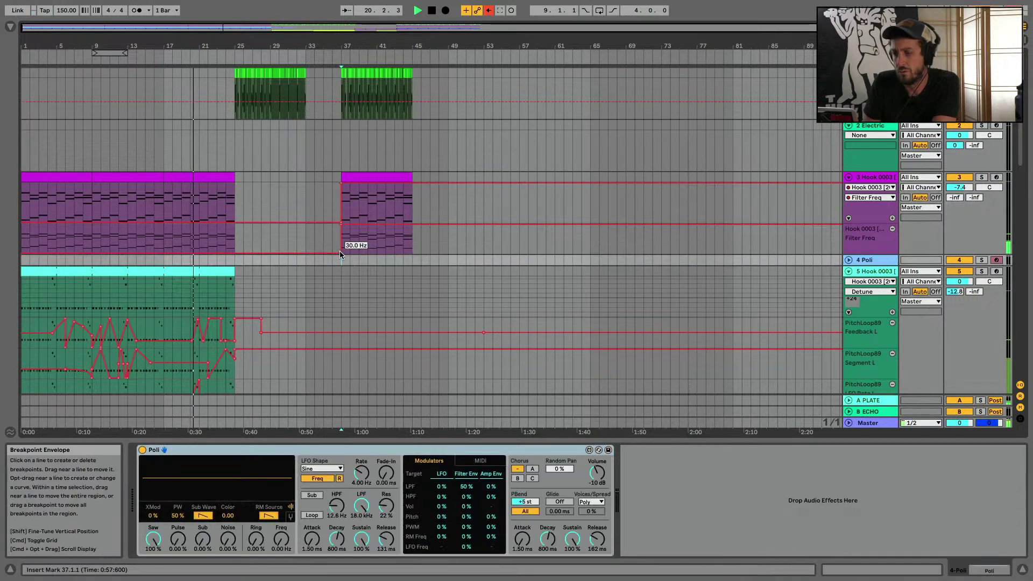
{"action": "key", "text": "space"}
{"action": "left_click_drag", "start_coordinate": [340, 251], "coordinate": [340, 233]}
{"action": "key", "text": "space"}
{"action": "left_click", "coordinate": [213, 178]}
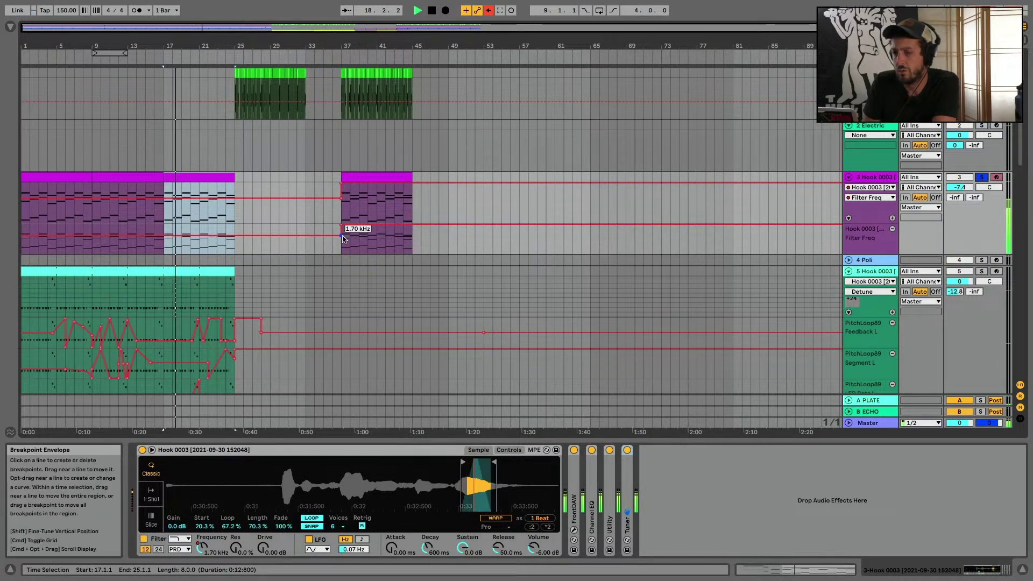
{"action": "left_click_drag", "start_coordinate": [341, 235], "coordinate": [341, 240]}
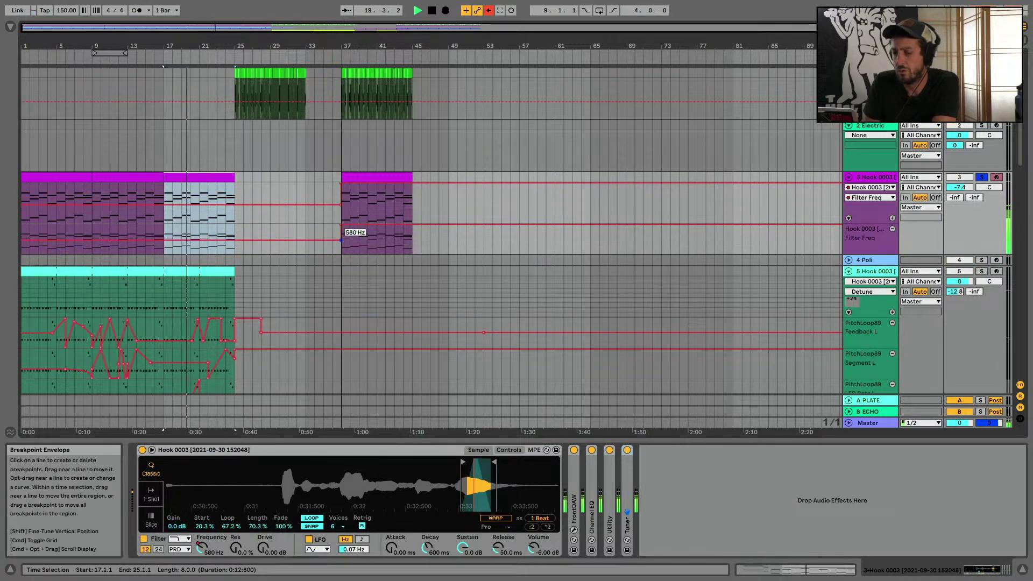
Set the attack of track 3's sampler to 1.66 ms and its filter drive to 6.29 dB
{"action": "left_click_drag", "start_coordinate": [392, 547], "coordinate": [391, 541]}
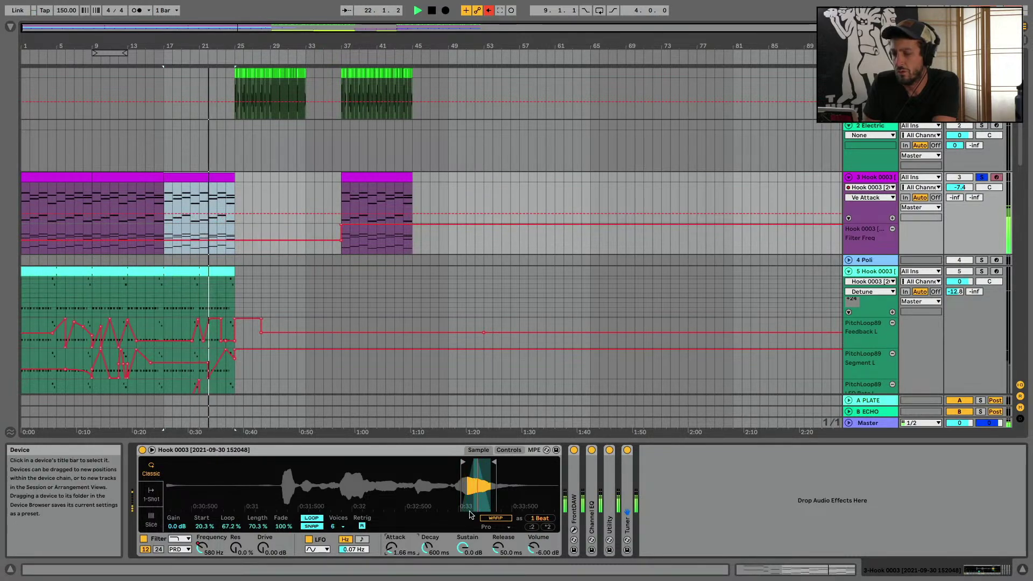
{"action": "left_click_drag", "start_coordinate": [263, 546], "coordinate": [263, 535]}
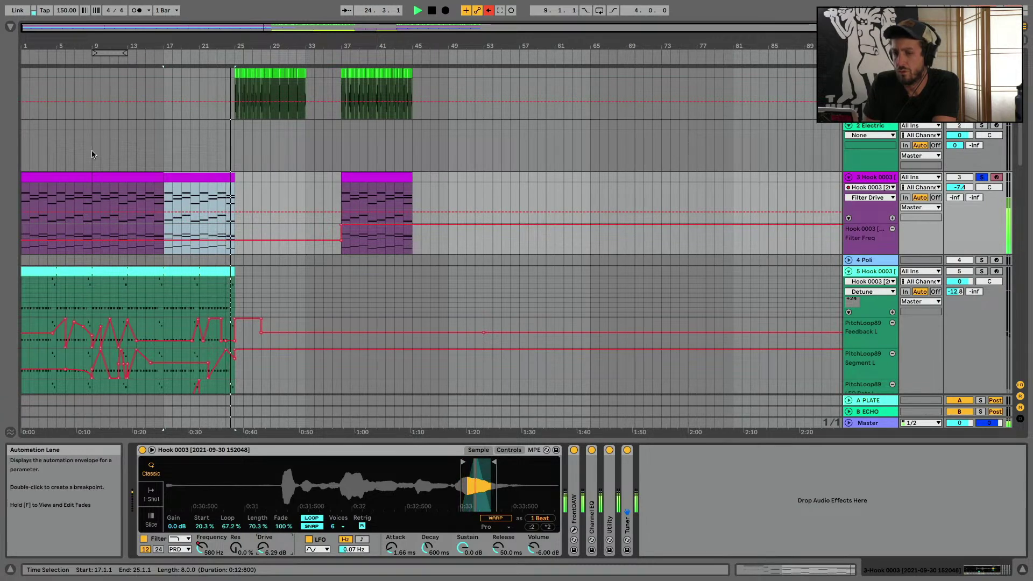
Play from bar 1, lower track 3's filter frequency before bar 37 to 198 Hz, and unsolo the track
{"action": "left_click", "coordinate": [70, 177]}
{"action": "key", "text": "space"}
{"action": "key", "text": "space"}
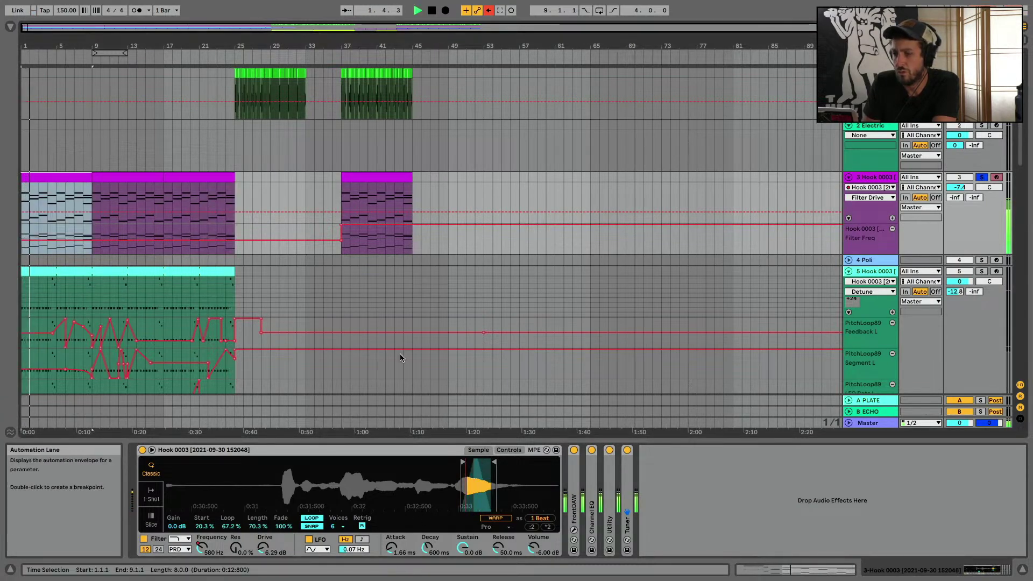
{"action": "left_click_drag", "start_coordinate": [340, 244], "coordinate": [339, 249]}
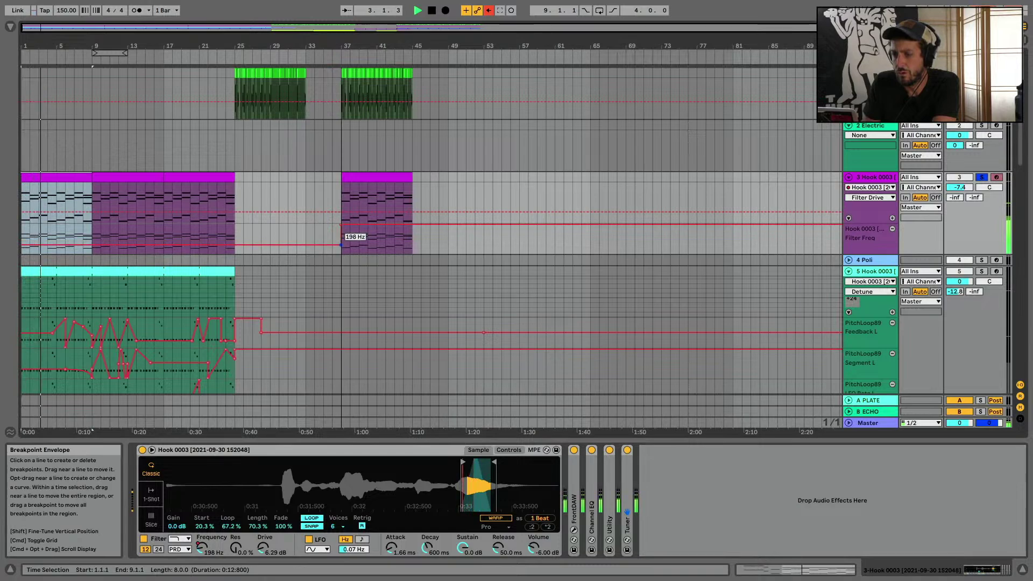
{"action": "left_click", "coordinate": [980, 177]}
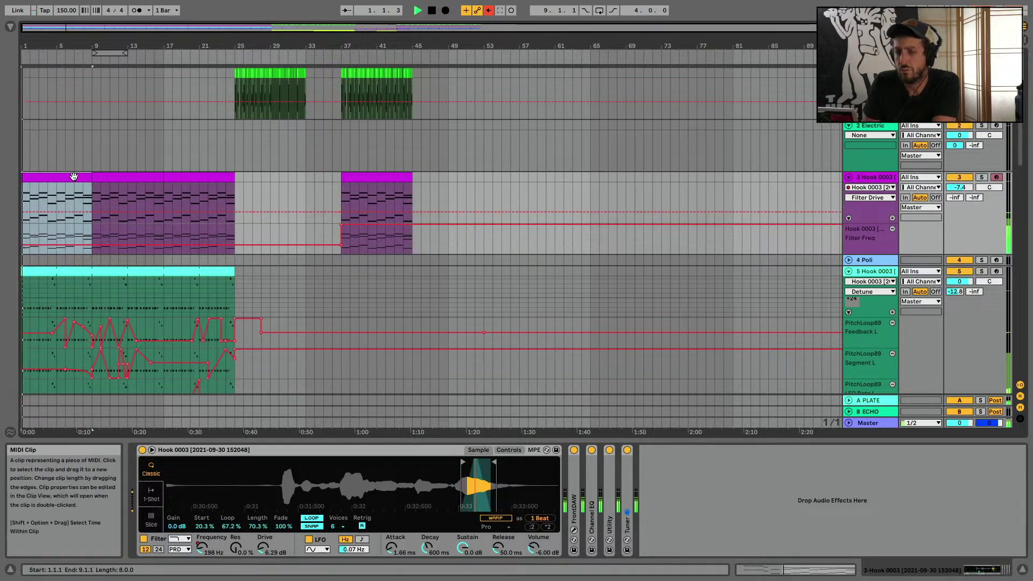
Delete track 3's chord clip from bar 1 to bar 9 and select its clip at bar 17
{"action": "key", "text": "a"}
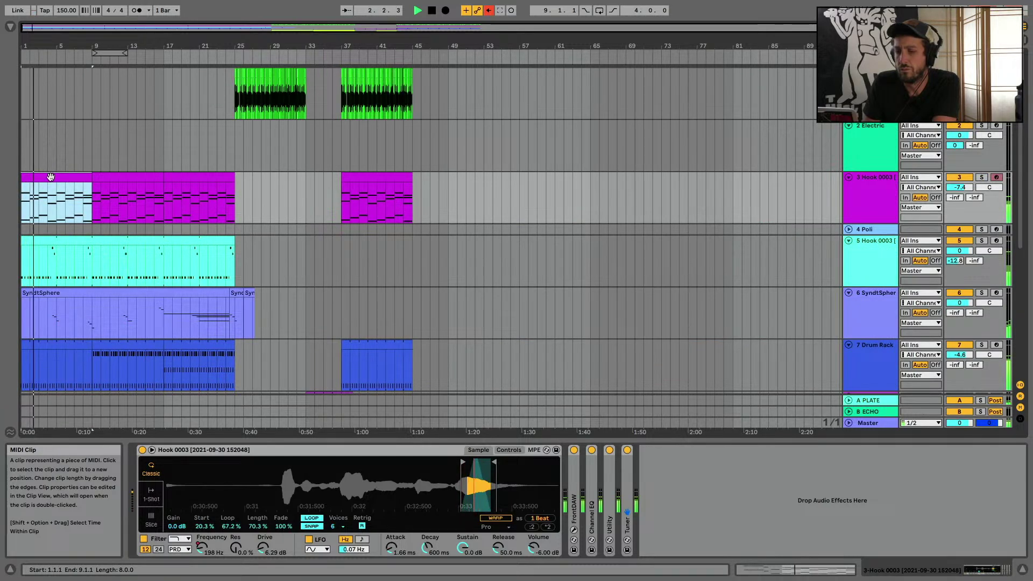
{"action": "key", "text": "Delete"}
{"action": "key", "text": "a"}
{"action": "left_click", "coordinate": [218, 192]}
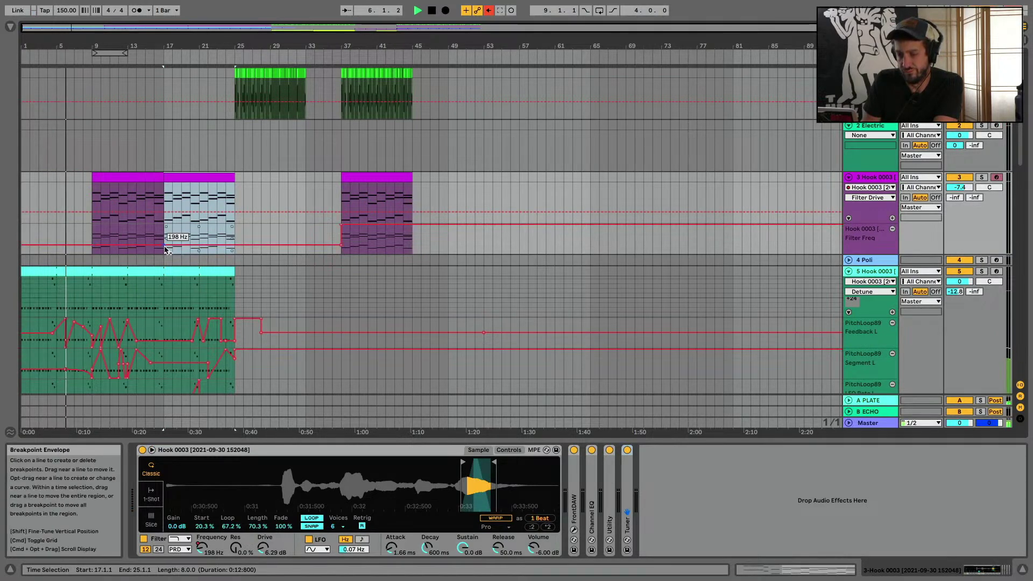
Lower track 6's volume to -8.1 dB and transpose the first three notes of its SyndtSphere clip down two octaves
{"action": "scroll", "coordinate": [180, 249], "scroll_direction": "down", "scroll_amount": 8}
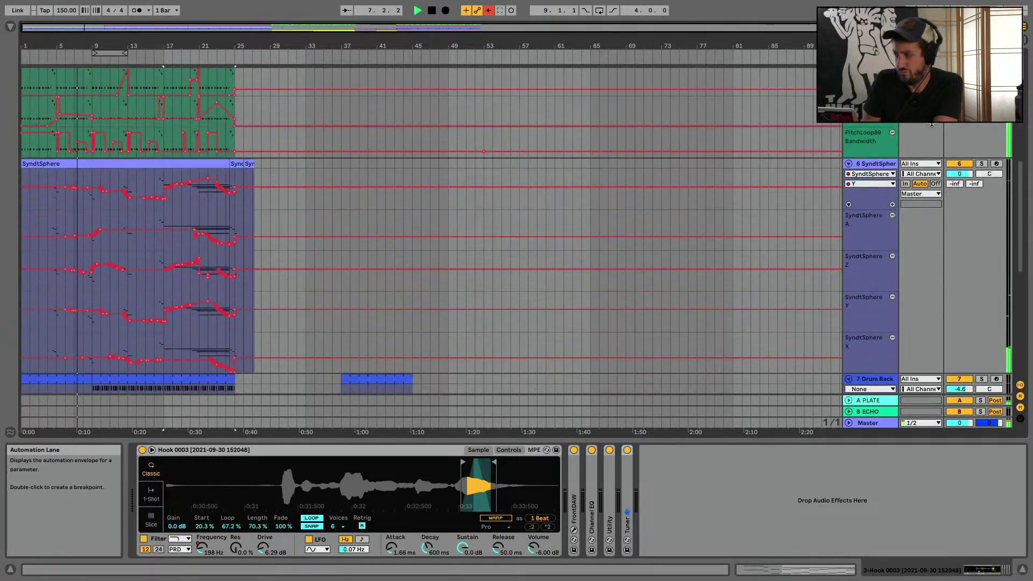
{"action": "left_click_drag", "start_coordinate": [959, 174], "coordinate": [959, 183]}
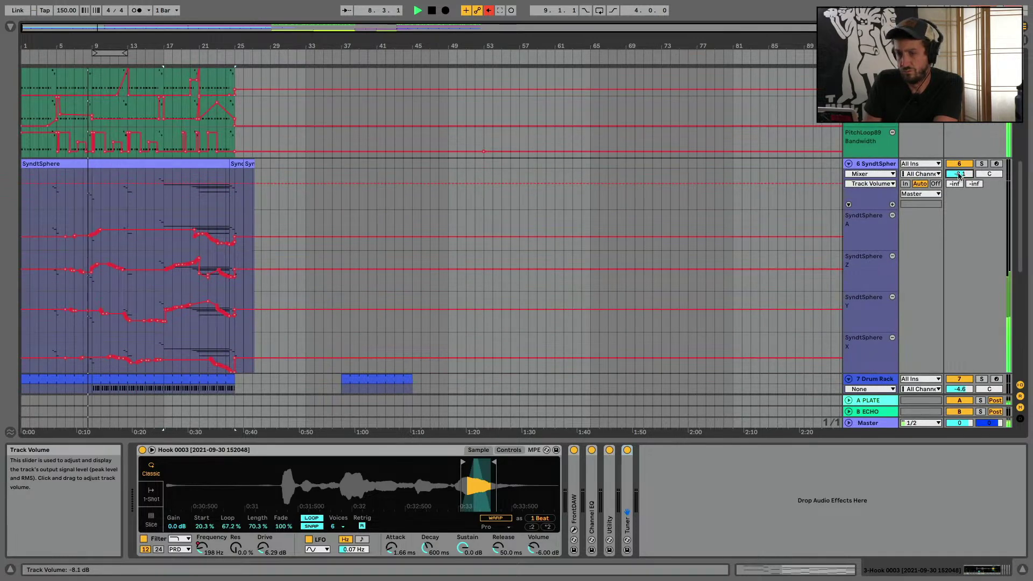
{"action": "double_click", "coordinate": [70, 163]}
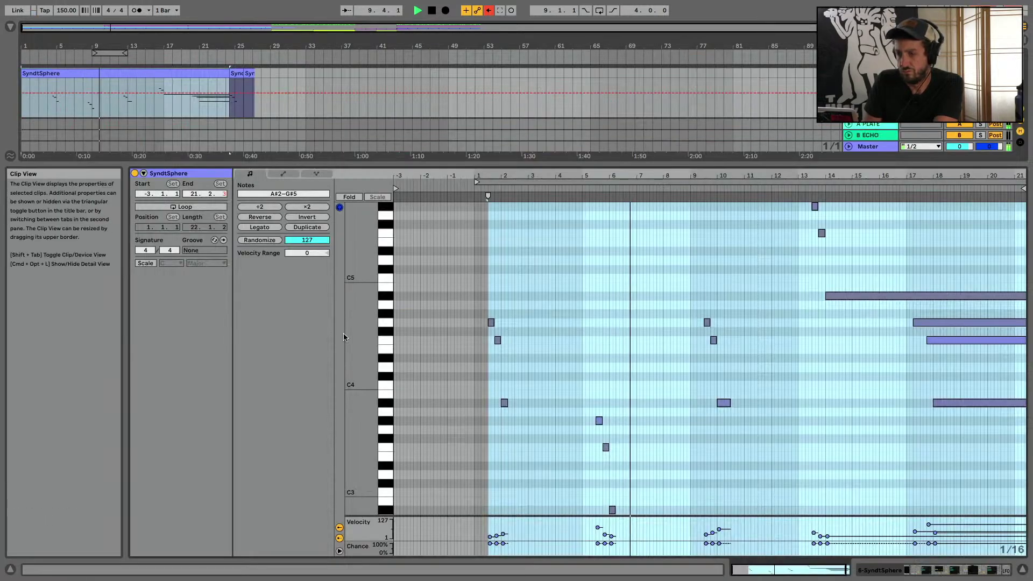
{"action": "key", "text": "space"}
{"action": "left_click_drag", "start_coordinate": [538, 273], "coordinate": [445, 443]}
{"action": "key", "text": "shift+Down"}
{"action": "key", "text": "shift+Down"}
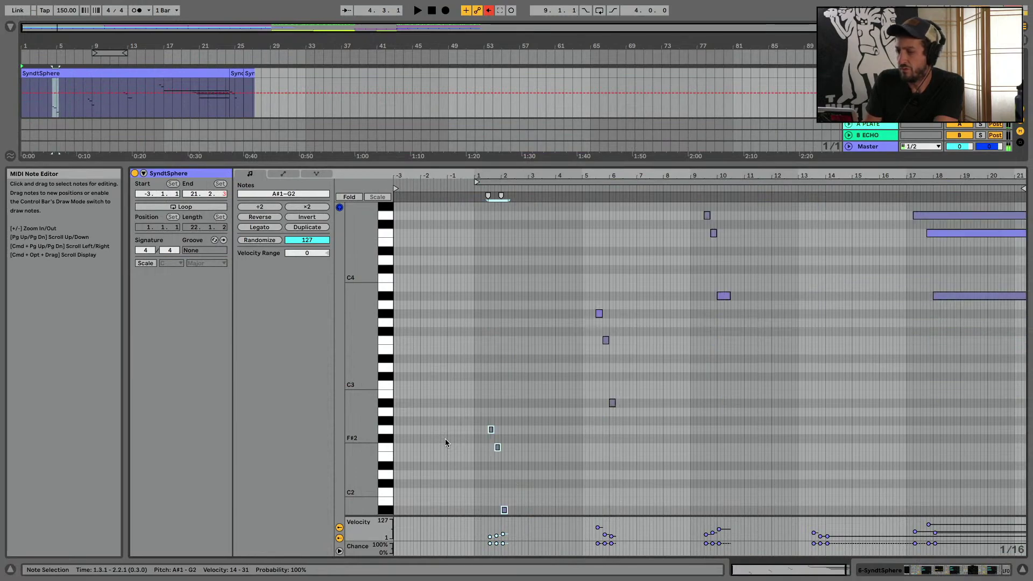
{"action": "key", "text": "space"}
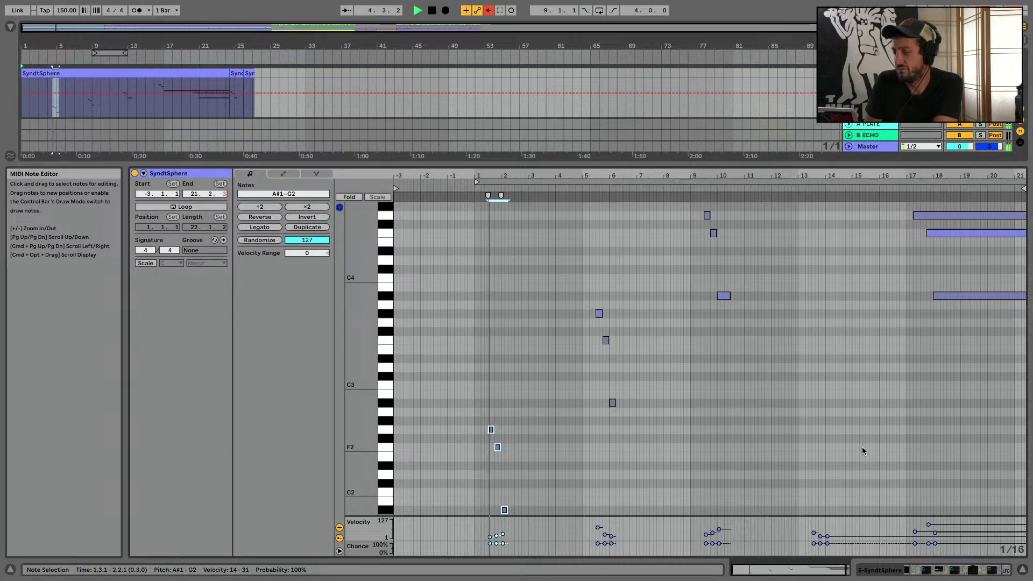
Close the clip view, hide the automation lanes and delete the Drum Rack clip from bar 1 to bar 9
{"action": "left_click", "coordinate": [1024, 572]}
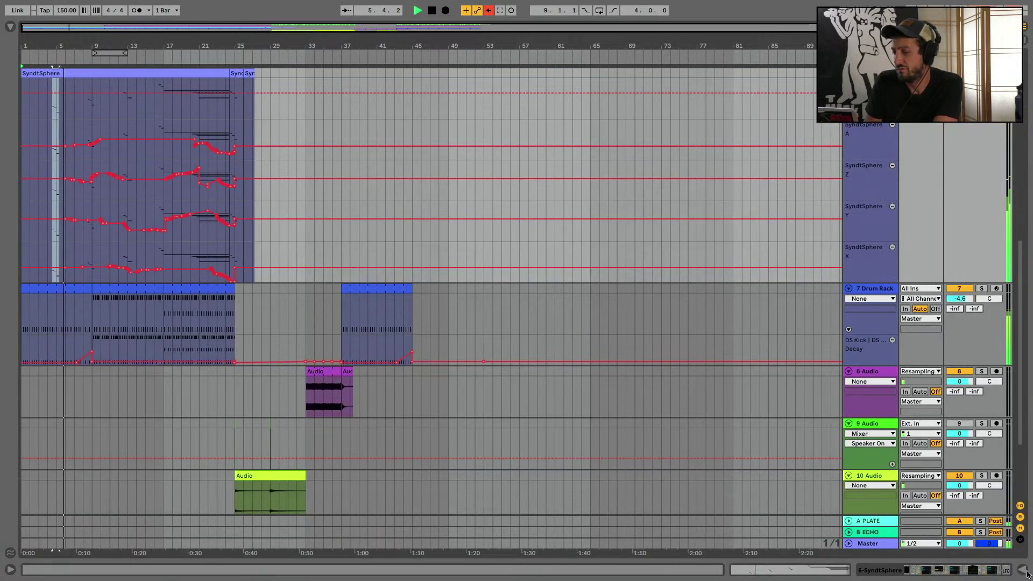
{"action": "scroll", "coordinate": [478, 435], "scroll_direction": "down", "scroll_amount": 4}
{"action": "key", "text": "a"}
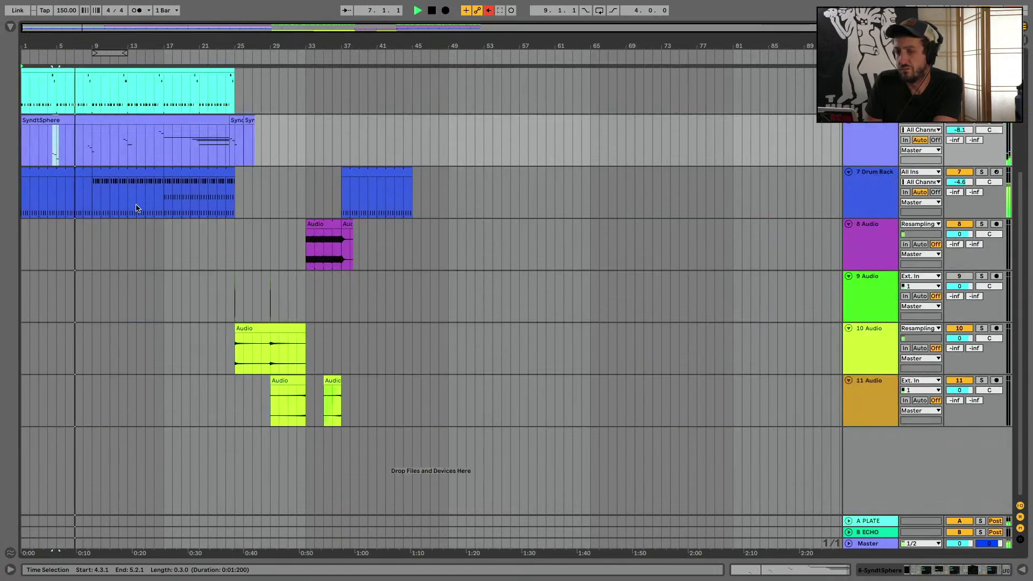
{"action": "left_click", "coordinate": [77, 173]}
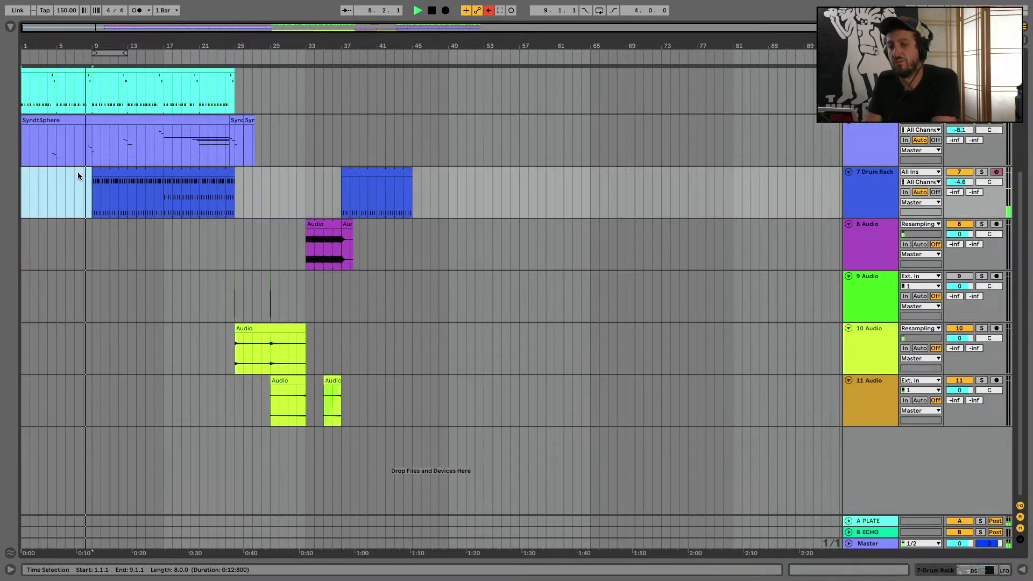
Deactivate all F#1 DS Cymbal notes in the Drum Rack clip at bar 9 and close the clip view
{"action": "double_click", "coordinate": [115, 178]}
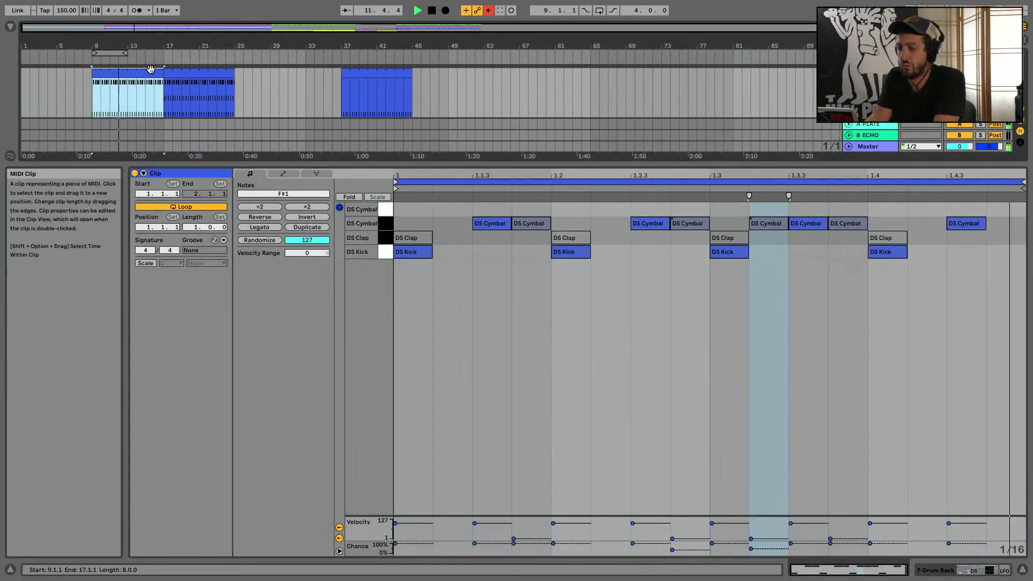
{"action": "left_click", "coordinate": [384, 223]}
{"action": "key", "text": "0"}
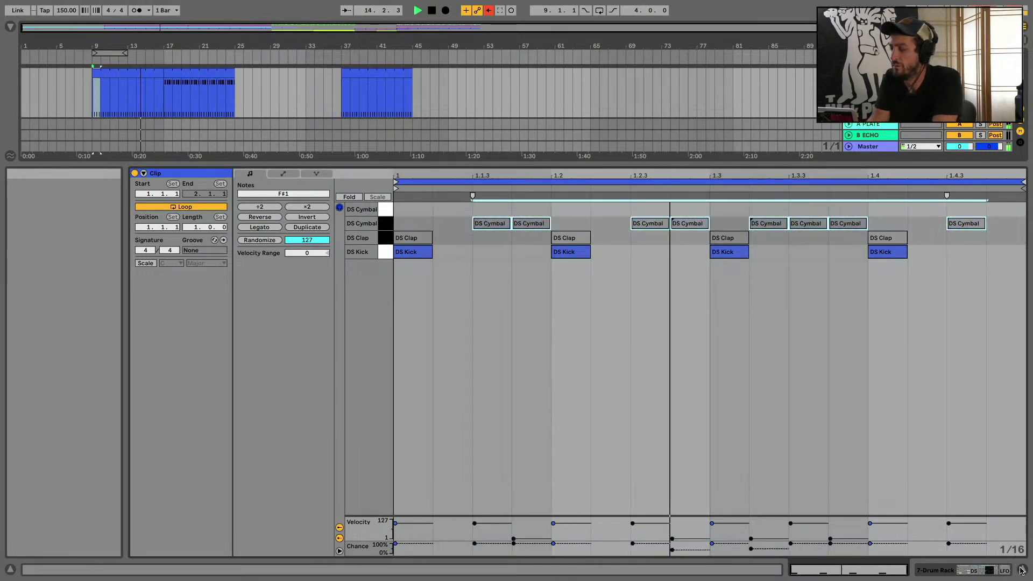
{"action": "key", "text": "super+alt+l"}
Ramp track 3's filter frequency automation up from about bar 20 to the top of its lane at bar 25, and stop playback
{"action": "scroll", "coordinate": [378, 339], "scroll_direction": "up", "scroll_amount": 4}
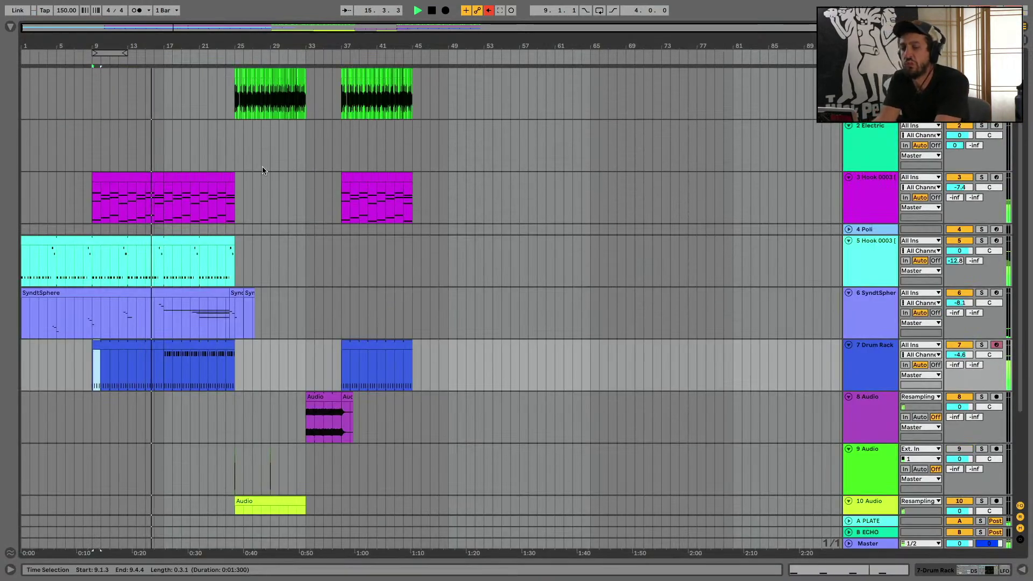
{"action": "key", "text": "a"}
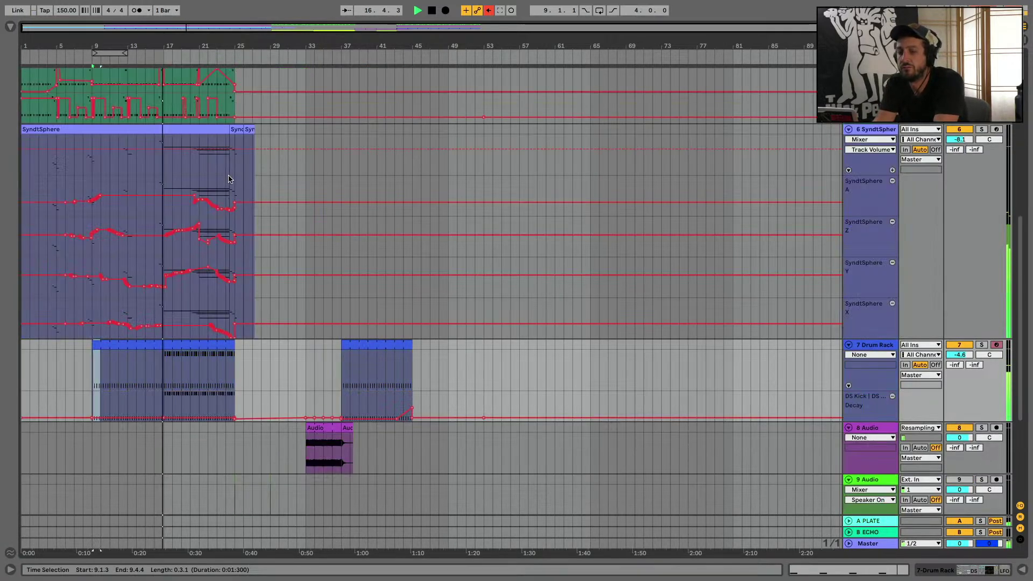
{"action": "scroll", "coordinate": [299, 149], "scroll_direction": "up", "scroll_amount": 6}
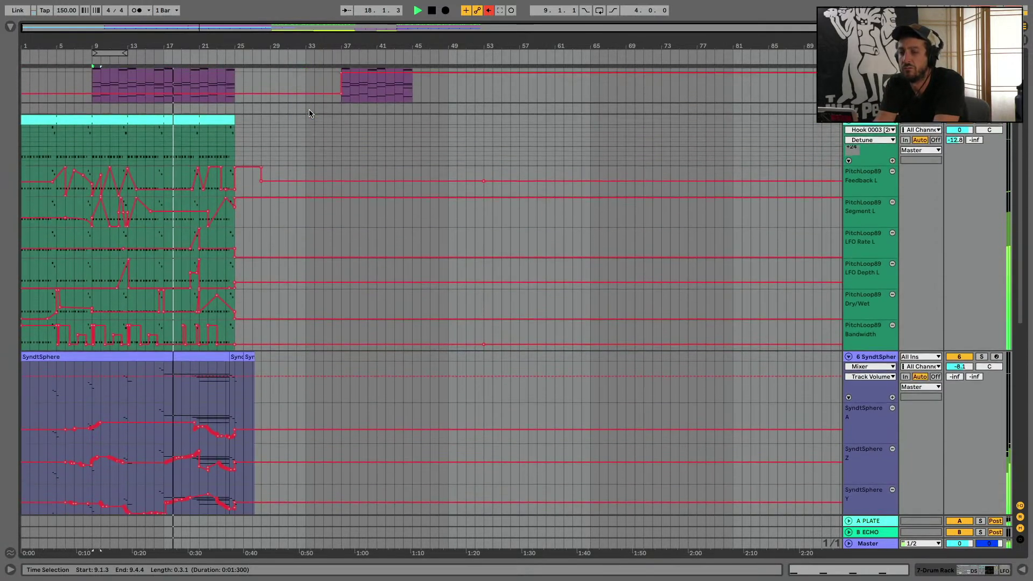
{"action": "left_click", "coordinate": [191, 245]}
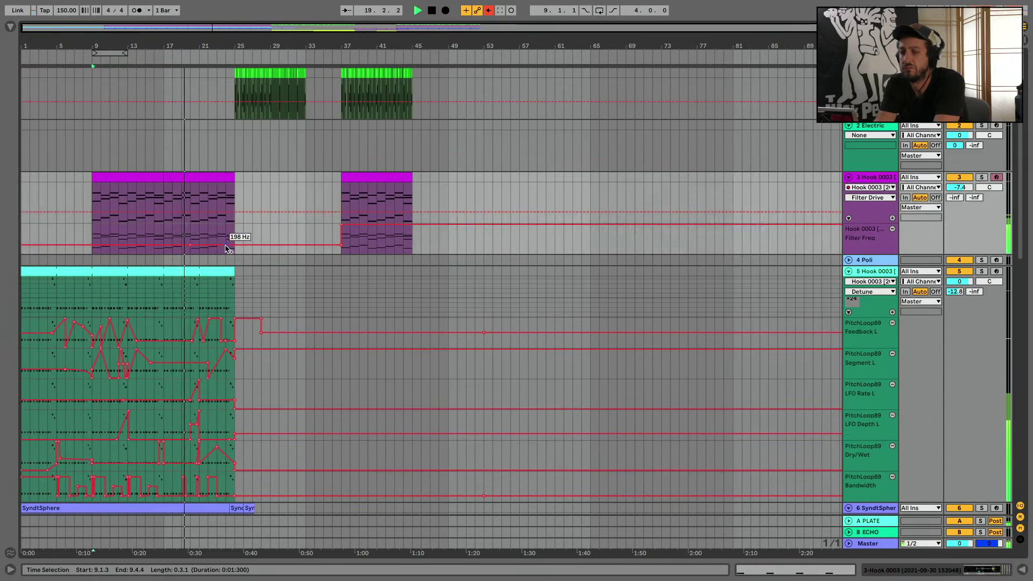
{"action": "mouse_move", "coordinate": [235, 245]}
{"action": "left_mouse_down"}
{"action": "mouse_move", "coordinate": [234, 228]}
{"action": "mouse_move", "coordinate": [215, 238]}
{"action": "left_mouse_up"}
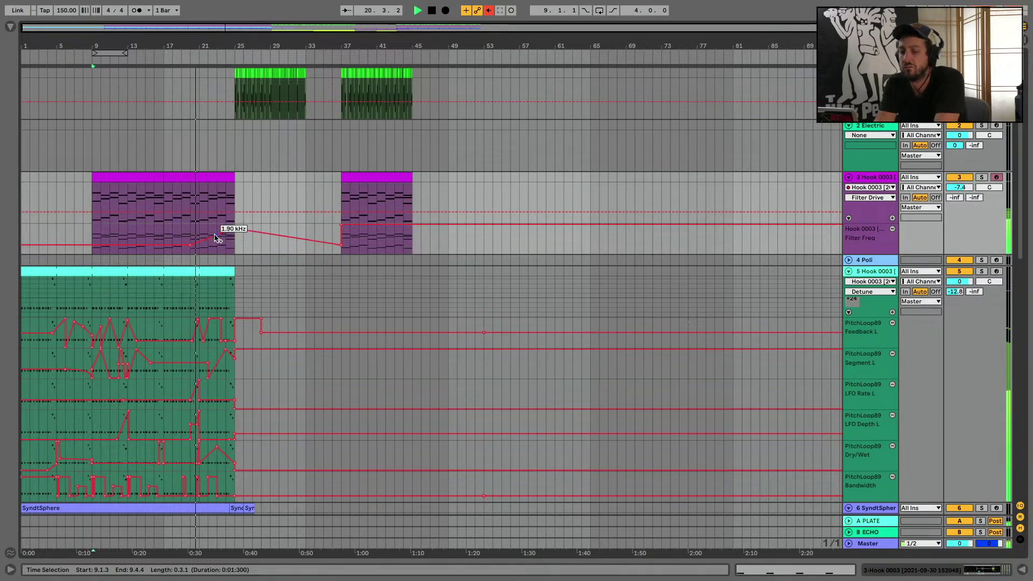
{"action": "key", "text": "ctrl+z"}
{"action": "left_click", "coordinate": [176, 245]}
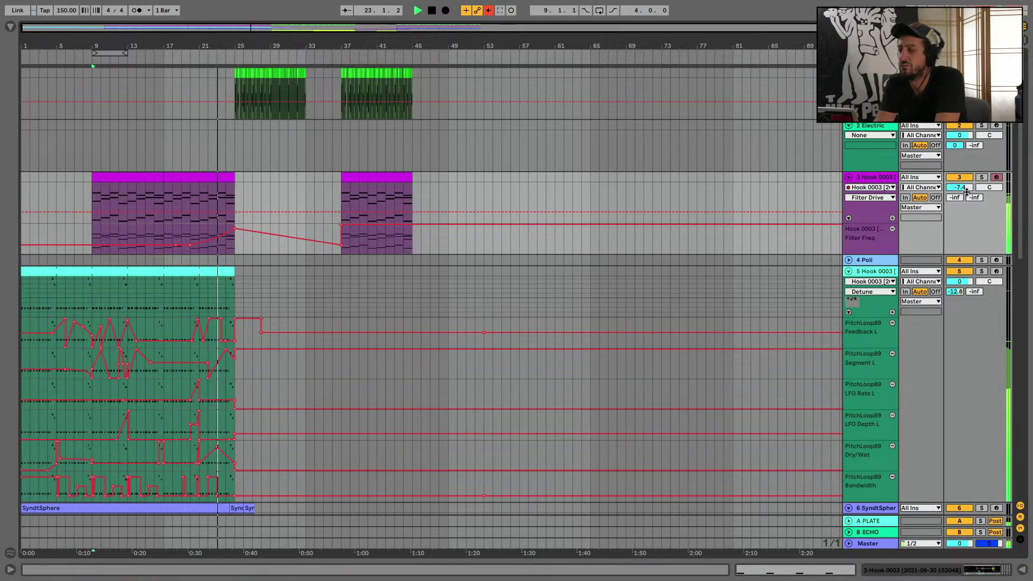
{"action": "left_click_drag", "start_coordinate": [239, 231], "coordinate": [237, 225]}
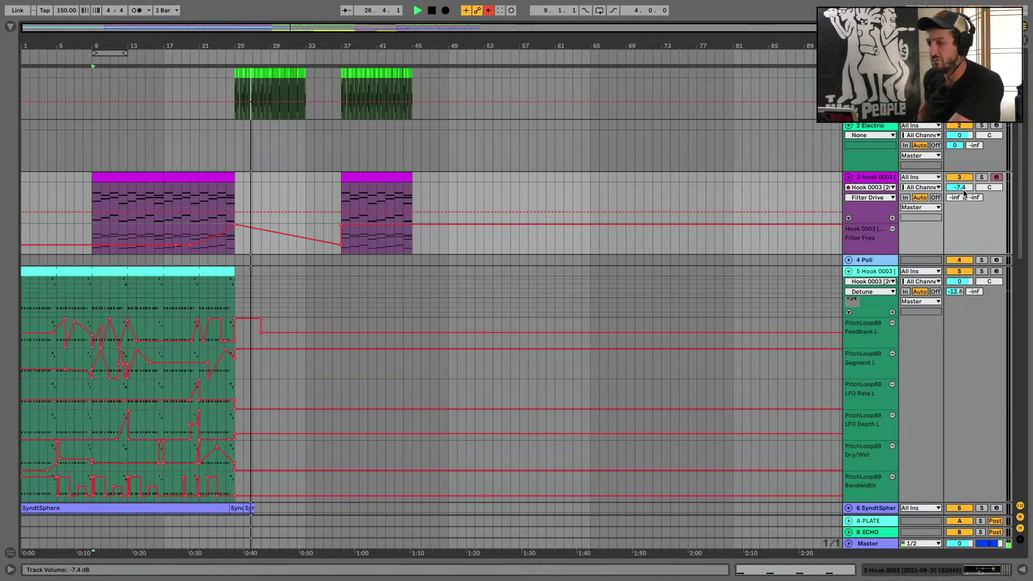
{"action": "key", "text": "space"}
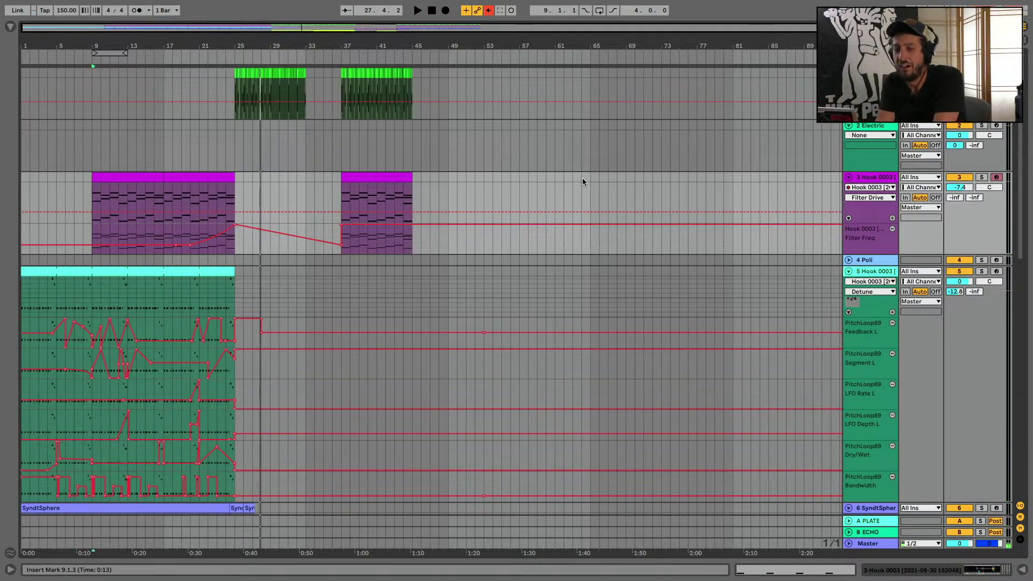
Copy track 3's chord clip from bar 37 to bar 25, play from there and show the automation lanes
{"action": "key", "text": "a"}
{"action": "left_click", "coordinate": [385, 172]}
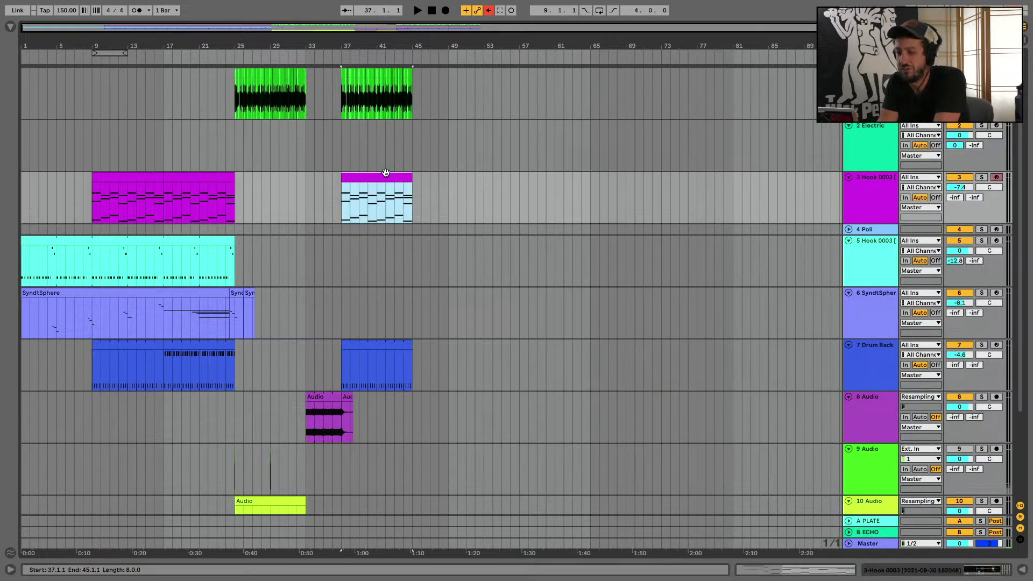
{"action": "left_click", "coordinate": [240, 186]}
{"action": "key", "text": "ctrl+v"}
{"action": "key", "text": "space"}
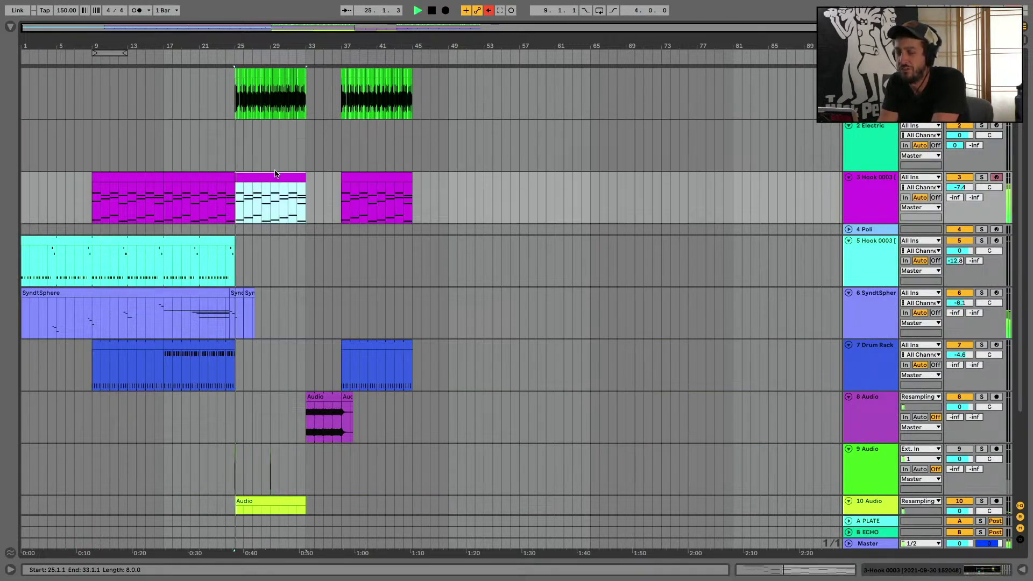
{"action": "key", "text": "a"}
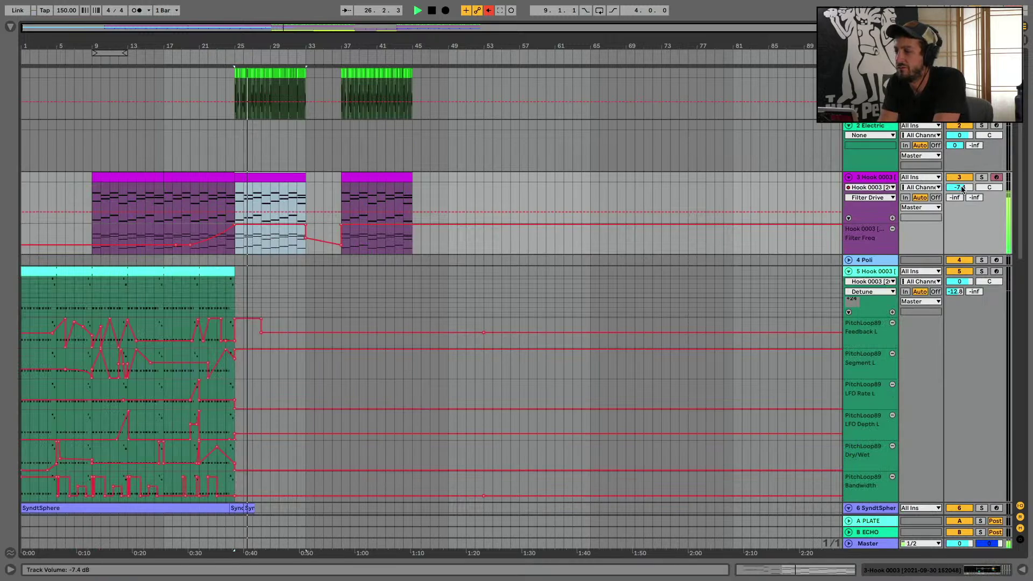
Lower track 3's volume to -14.1 dB and show the browser
{"action": "left_click_drag", "start_coordinate": [962, 187], "coordinate": [962, 200]}
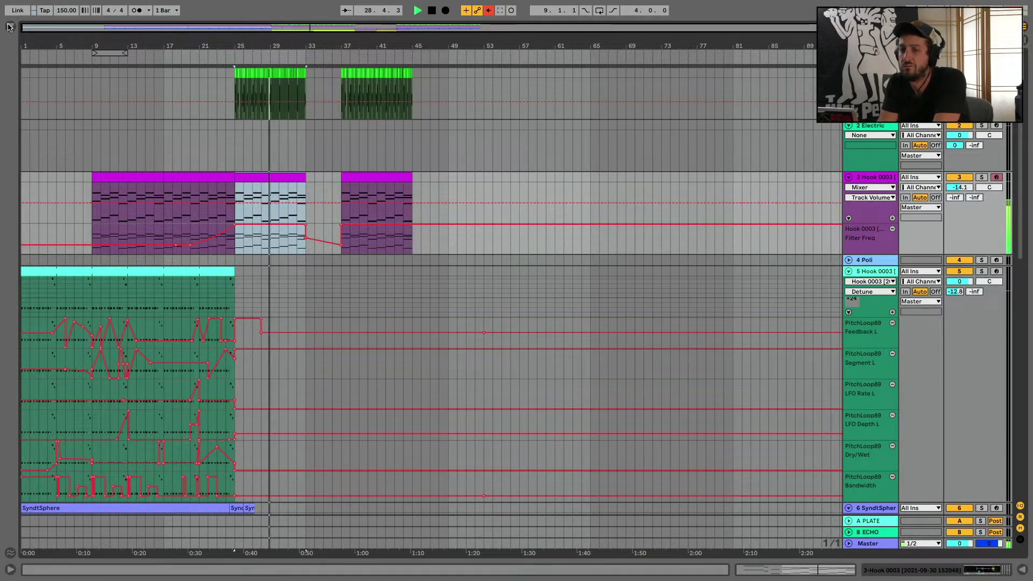
{"action": "key", "text": "super+alt+b"}
{"action": "scroll", "coordinate": [123, 113], "scroll_direction": "up", "scroll_amount": 3}
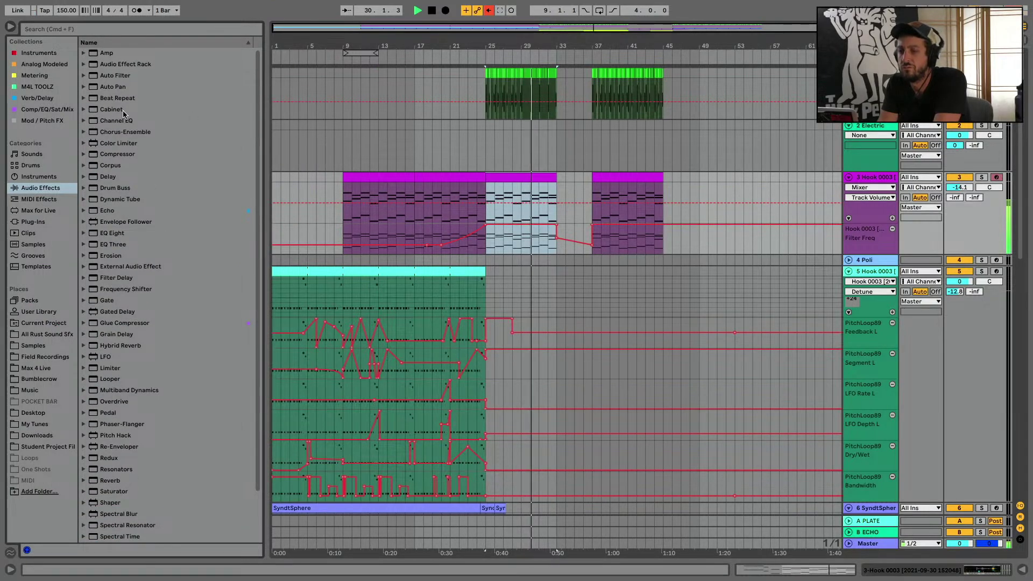
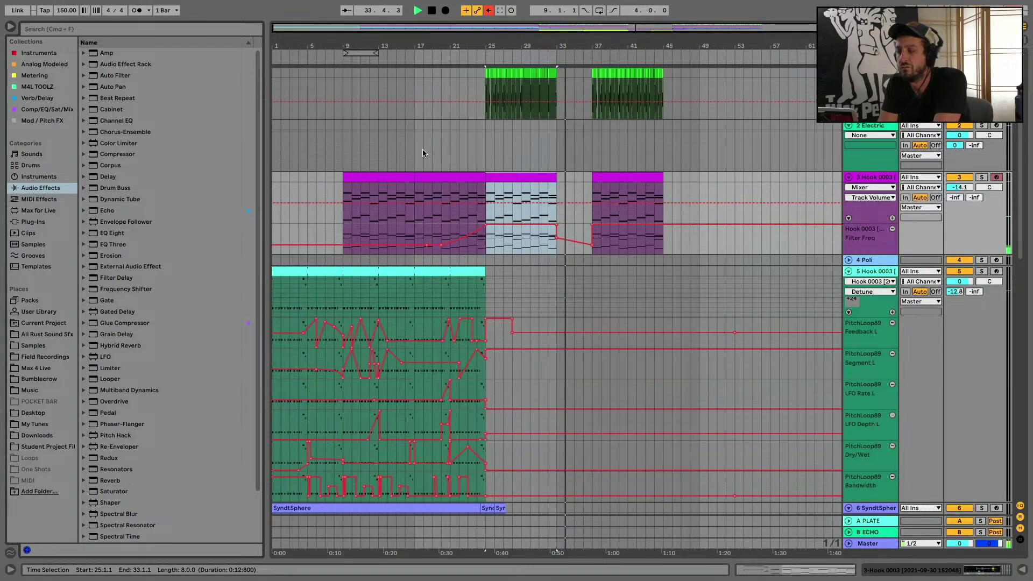
Hide the automation lanes and stop playback after listening through the section up to bar 37
{"action": "key", "text": "a"}
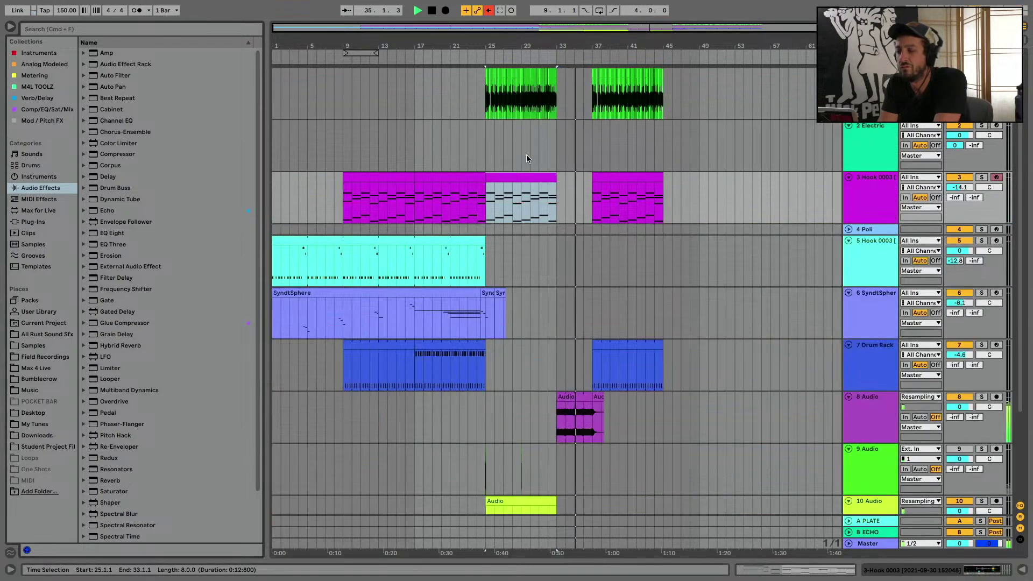
{"action": "scroll", "coordinate": [563, 211], "scroll_direction": "down", "scroll_amount": 3}
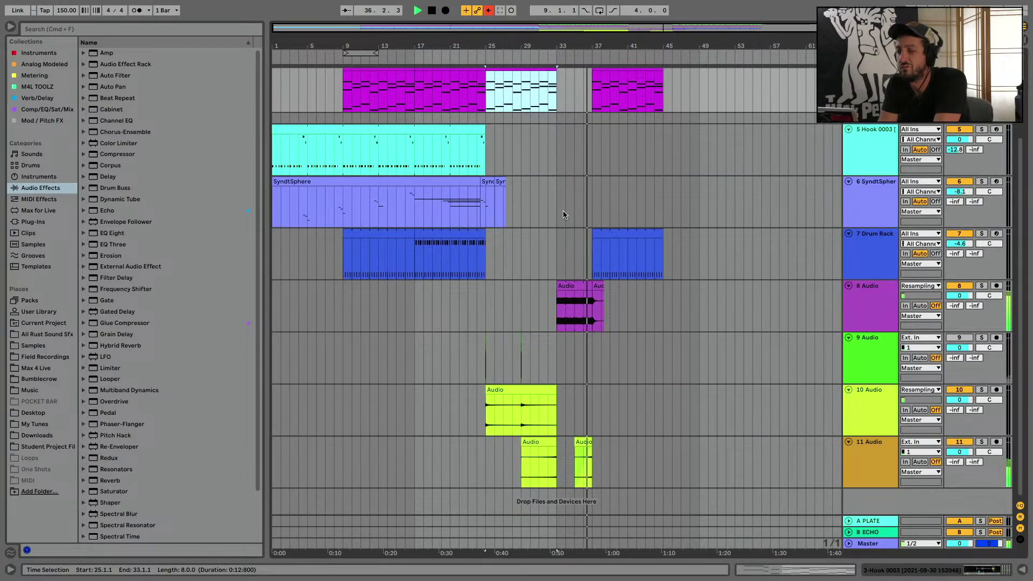
{"action": "scroll", "coordinate": [563, 215], "scroll_direction": "up", "scroll_amount": 3}
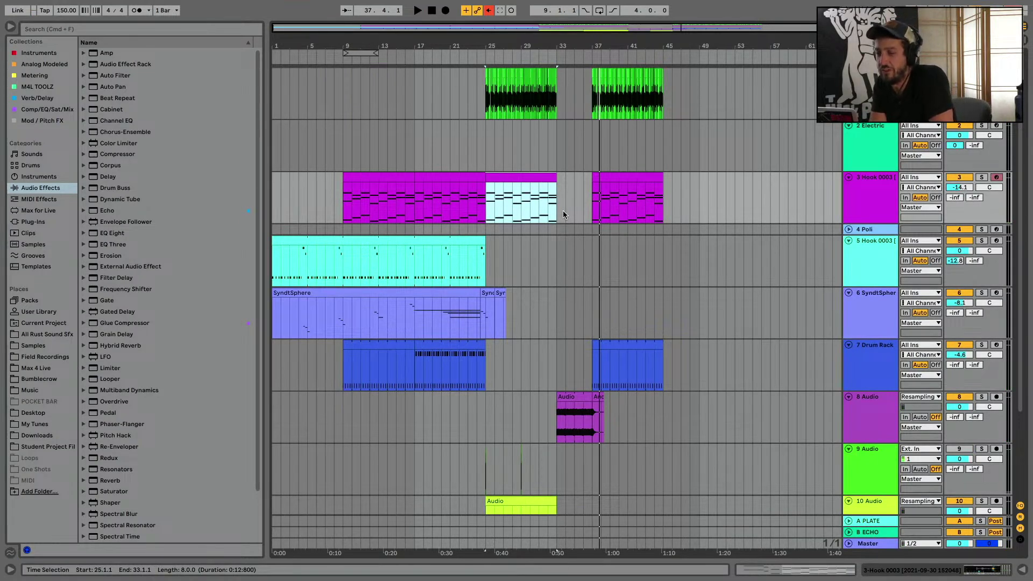
{"action": "key", "text": "space"}
Move the audio clips on tracks 8 to 11 that follow bar 33 so their section starts at bar 49
{"action": "left_click", "coordinate": [551, 244]}
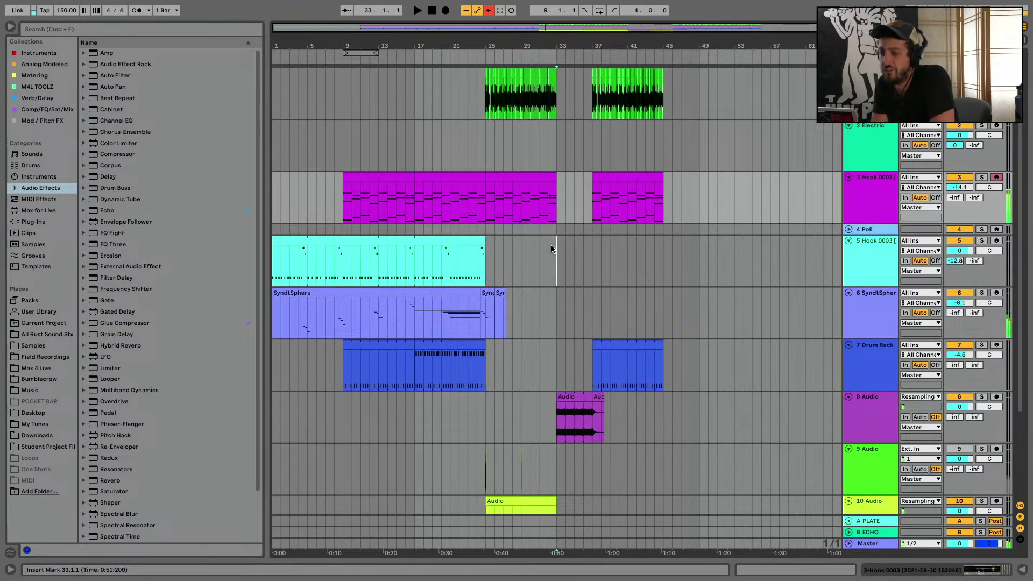
{"action": "scroll", "coordinate": [583, 197], "scroll_direction": "down", "scroll_amount": 3}
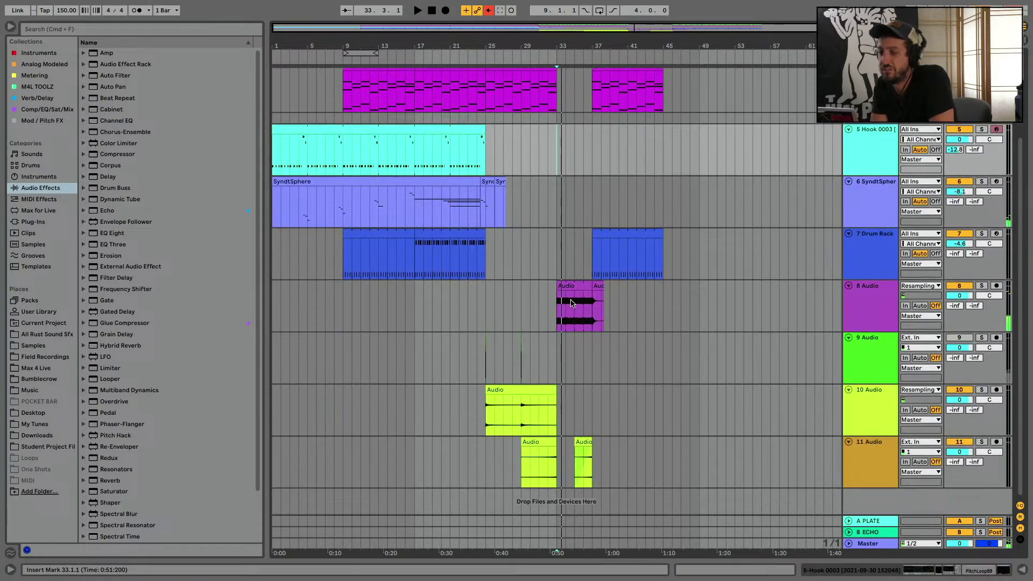
{"action": "left_click_drag", "start_coordinate": [565, 292], "coordinate": [691, 442]}
{"action": "key", "text": "super+c"}
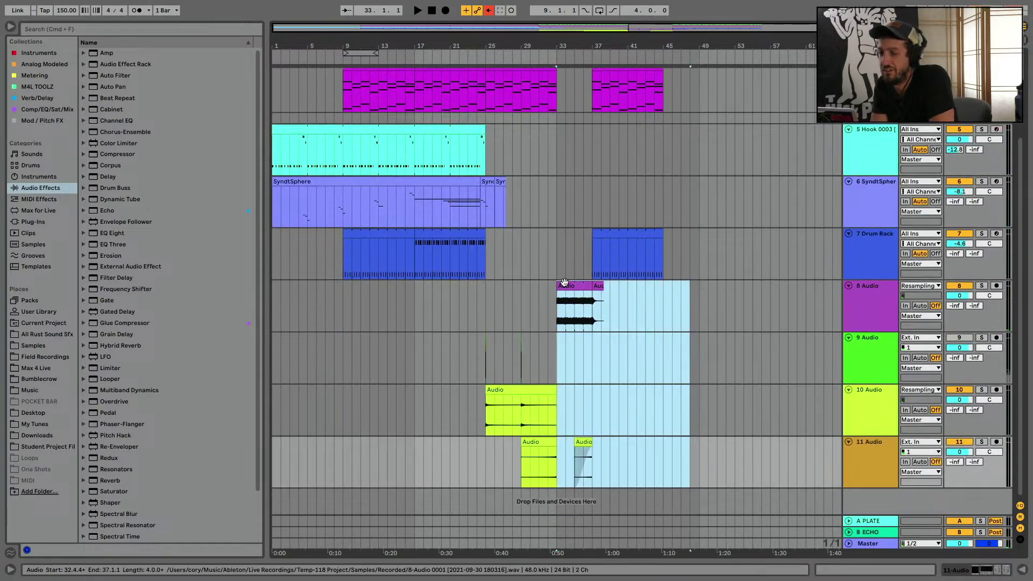
{"action": "left_click", "coordinate": [712, 310]}
{"action": "key", "text": "super+v"}
{"action": "left_click_drag", "start_coordinate": [712, 308], "coordinate": [704, 310]}
Move the clips on tracks 1, 3 and 7 from bar 37 to bar 33 and play from bar 25
{"action": "scroll", "coordinate": [703, 310], "scroll_direction": "up", "scroll_amount": 3}
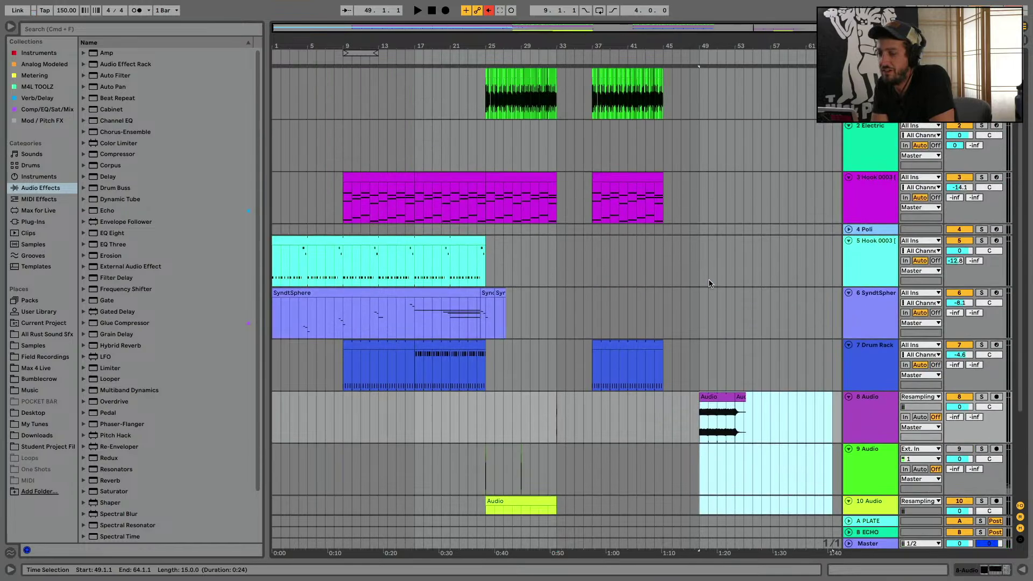
{"action": "left_click_drag", "start_coordinate": [690, 100], "coordinate": [587, 348]}
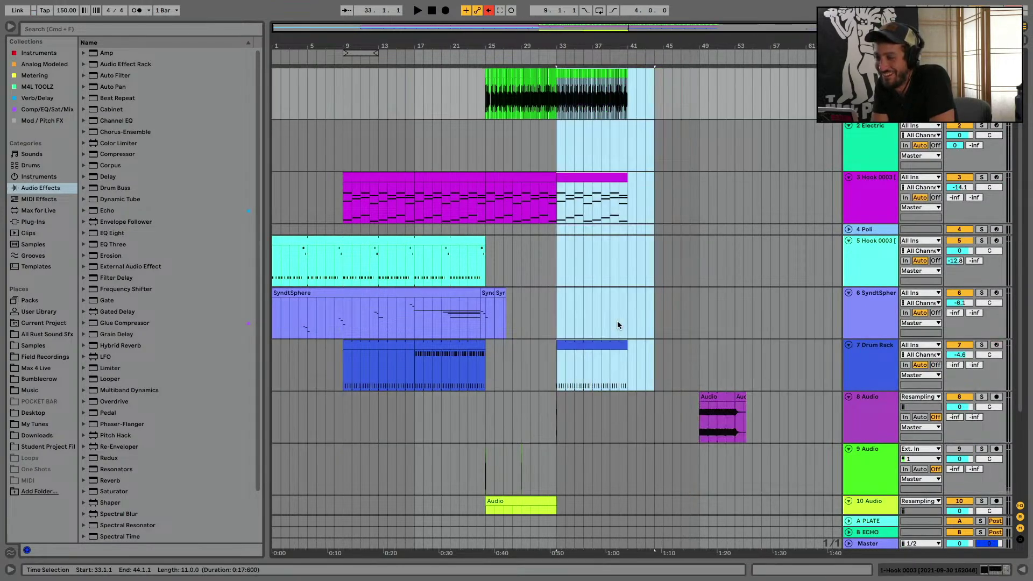
{"action": "scroll", "coordinate": [618, 321], "scroll_direction": "down", "scroll_amount": 3}
{"action": "left_click", "coordinate": [486, 163]}
{"action": "key", "text": "space"}
{"action": "scroll", "coordinate": [564, 206], "scroll_direction": "down", "scroll_amount": 1}
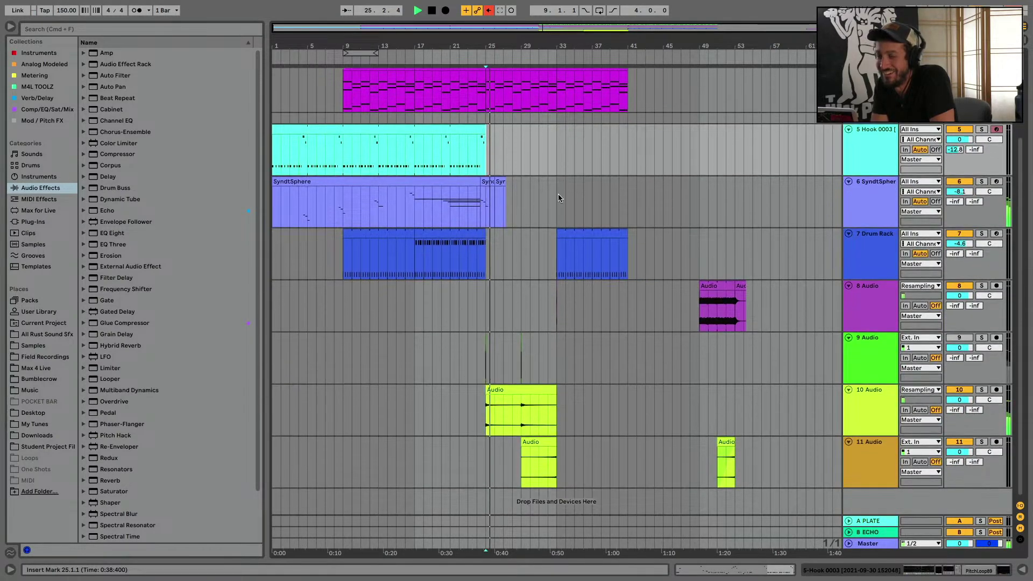
Delete the last short SyndtSphere clip on track 6, from bar 26 to bar 27
{"action": "left_click_drag", "start_coordinate": [495, 203], "coordinate": [506, 203]}
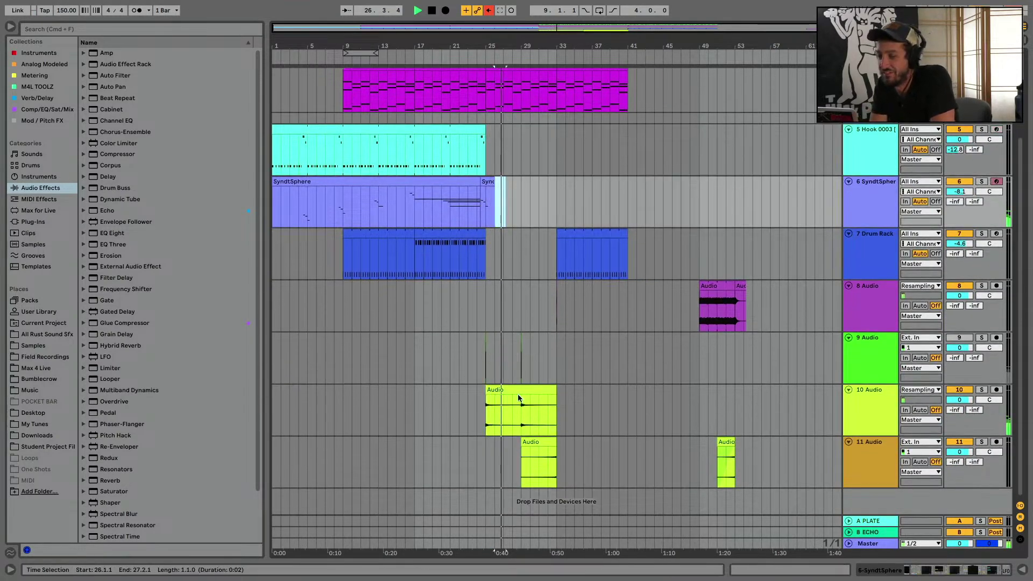
{"action": "scroll", "coordinate": [518, 397], "scroll_direction": "up", "scroll_amount": 3}
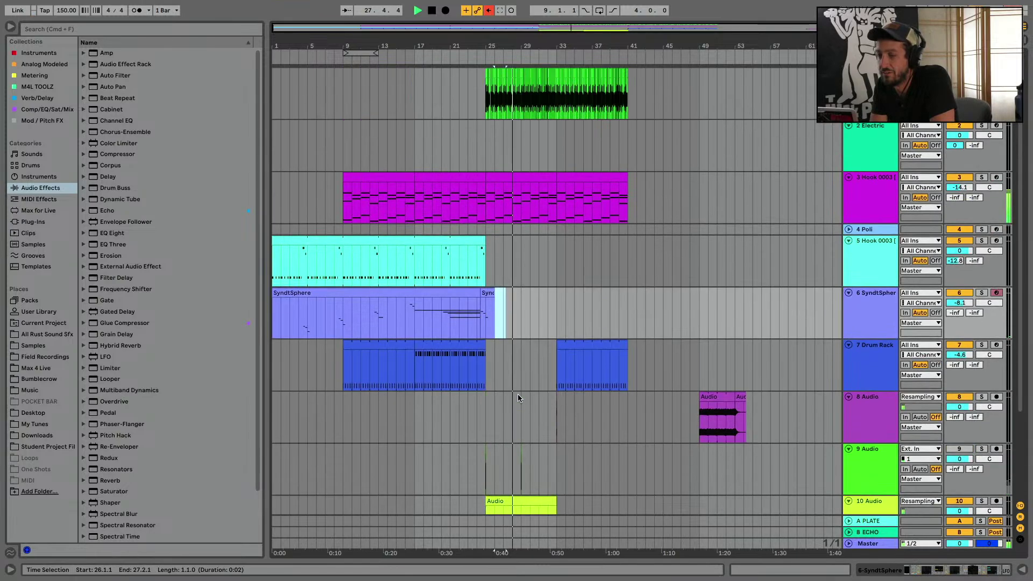
{"action": "scroll", "coordinate": [517, 393], "scroll_direction": "down", "scroll_amount": 3}
Copy the Drum Rack clip from bar 17 to bar 33, activate its D#1 DS Clap notes and close the clip view
{"action": "left_click", "coordinate": [469, 237]}
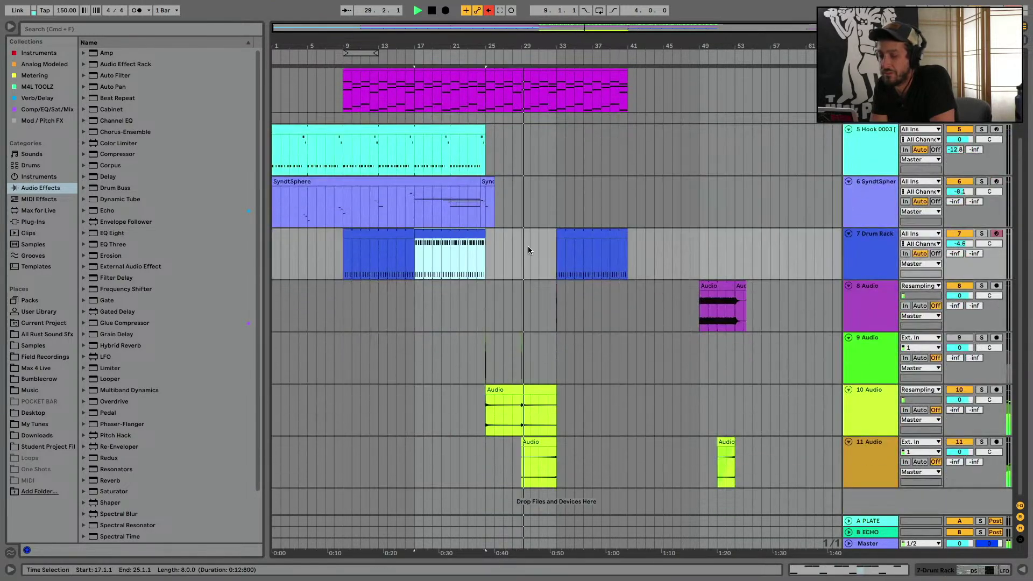
{"action": "double_click", "coordinate": [581, 236]}
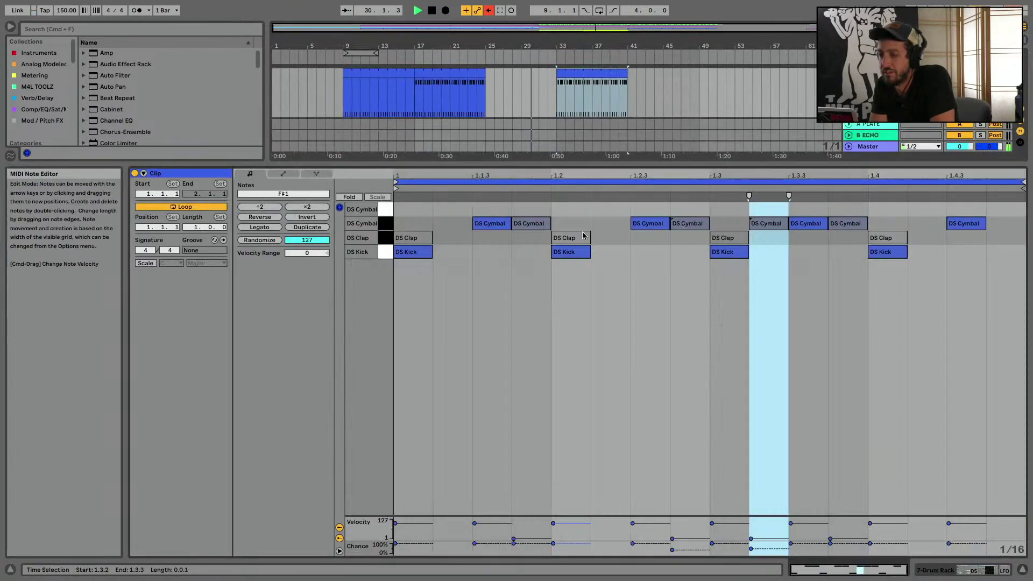
{"action": "left_click", "coordinate": [384, 237]}
{"action": "key", "text": "0"}
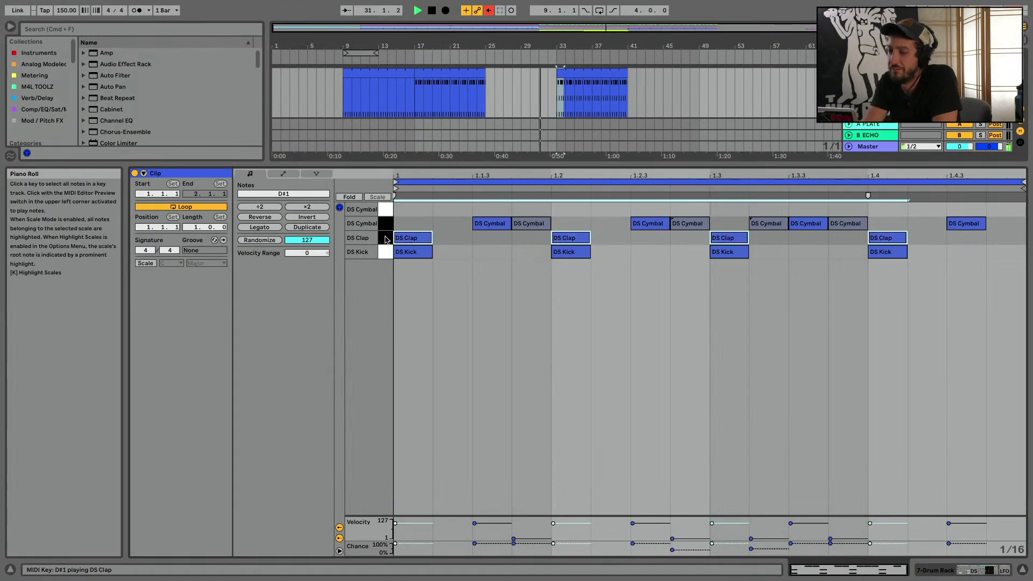
{"action": "left_click", "coordinate": [1021, 569]}
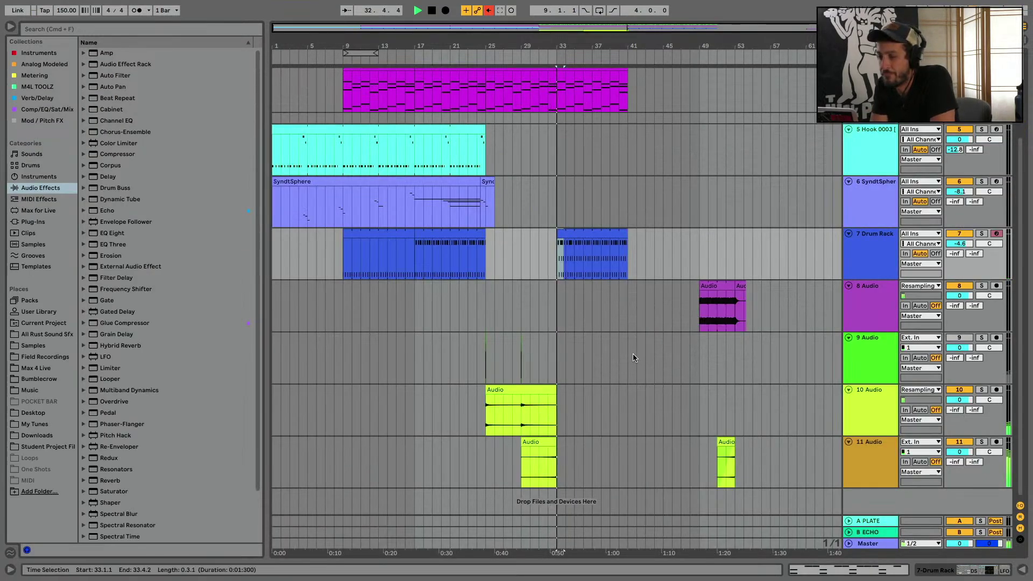
Try moving track 8's short fading clip from bar 53 to bar 41, and undo the move
{"action": "scroll", "coordinate": [632, 352], "scroll_direction": "up", "scroll_amount": 4}
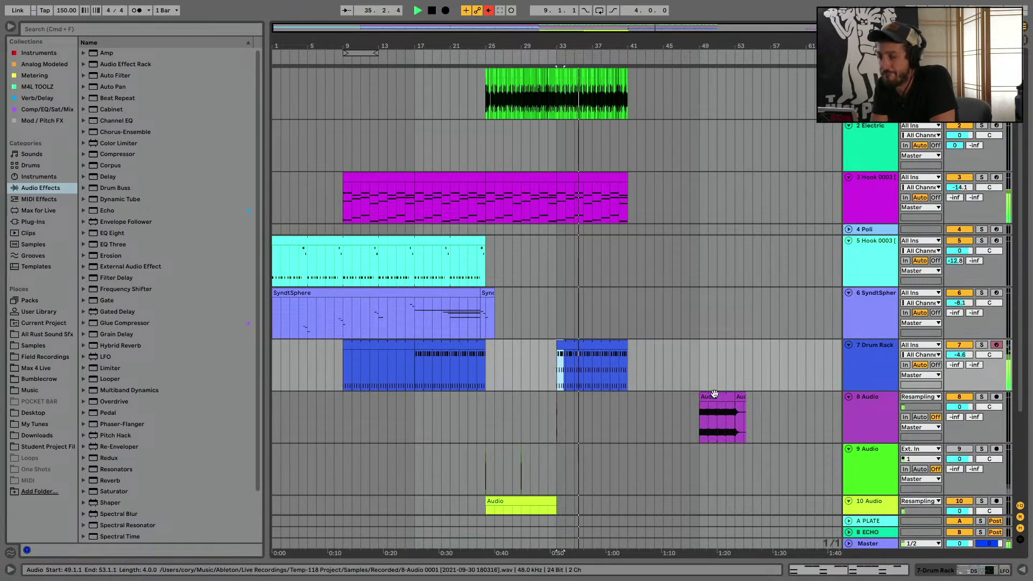
{"action": "left_click", "coordinate": [741, 397]}
{"action": "left_click_drag", "start_coordinate": [742, 396], "coordinate": [634, 401]}
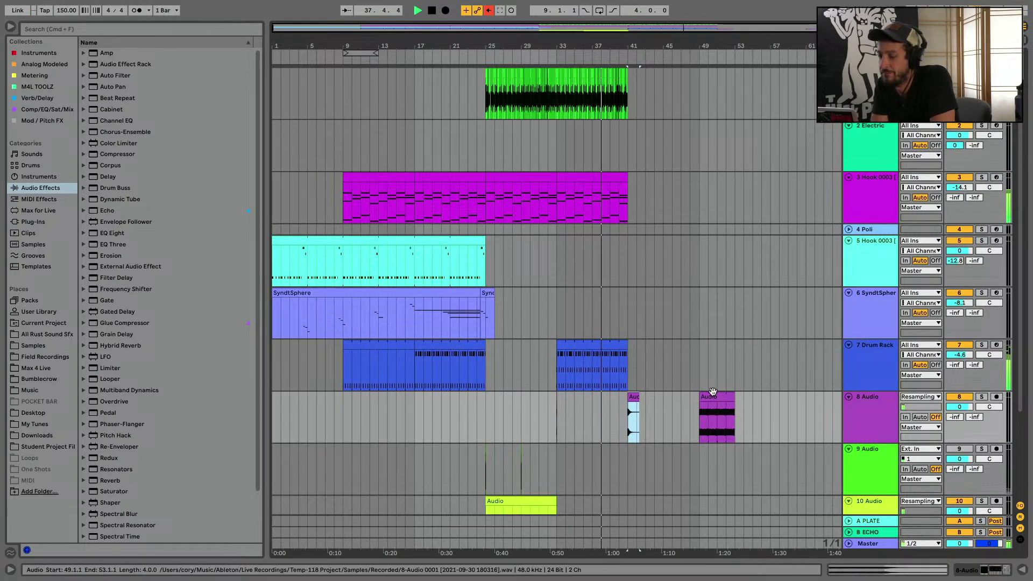
{"action": "key", "text": "super+z"}
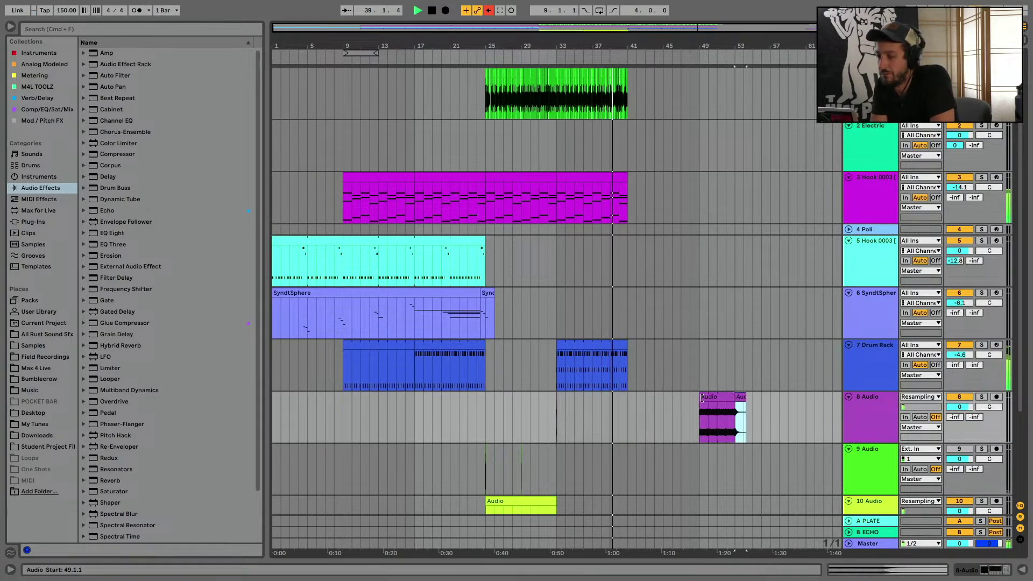
Shorten track 8's audio clip to one bar, move it with its fading tail to bar 41, and stop playback after listening
{"action": "left_click_drag", "start_coordinate": [701, 399], "coordinate": [637, 408]}
{"action": "left_click", "coordinate": [724, 401]}
{"action": "scroll", "coordinate": [637, 407], "scroll_direction": "down", "scroll_amount": 3}
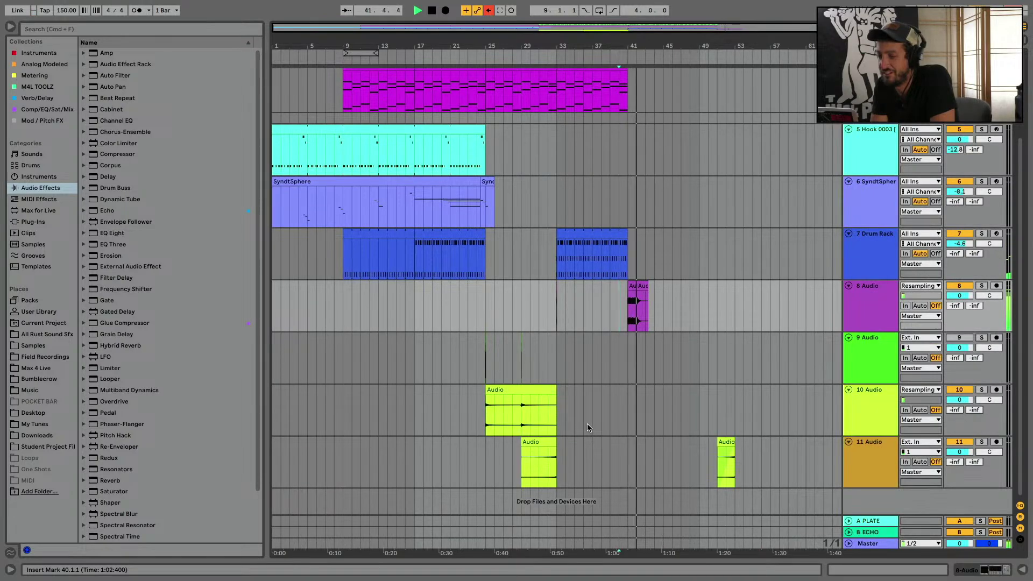
{"action": "scroll", "coordinate": [645, 313], "scroll_direction": "up", "scroll_amount": 3}
{"action": "key", "text": "space"}
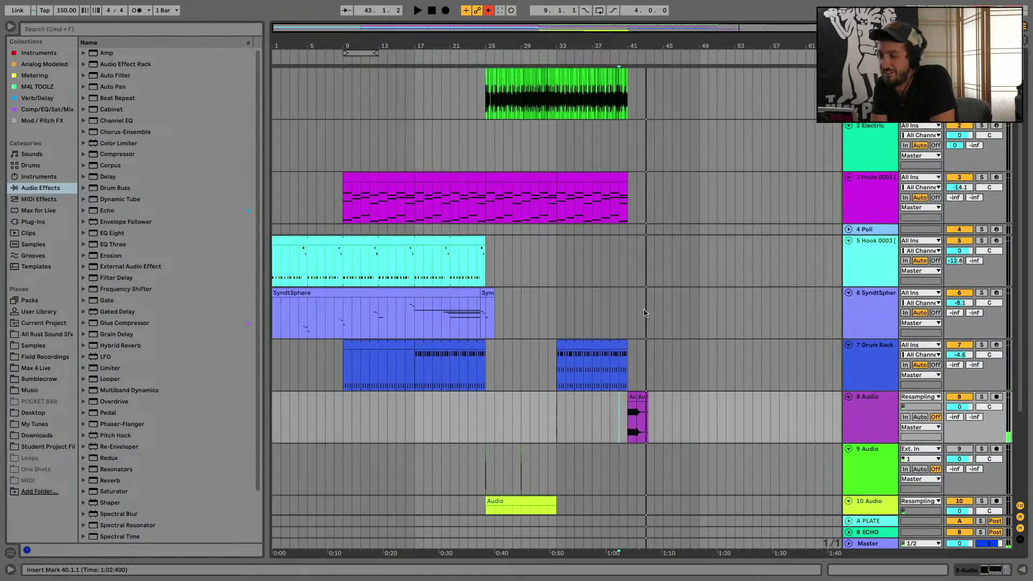
Copy a two-bar piece of track 1's audio to bar 42 and play from bar 41
{"action": "left_click_drag", "start_coordinate": [558, 137], "coordinate": [567, 110]}
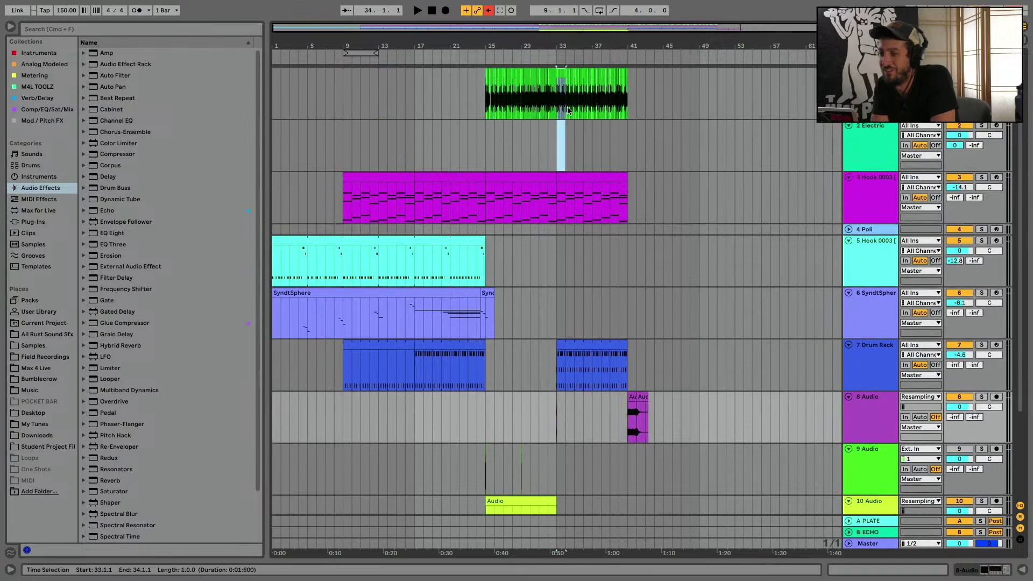
{"action": "left_click", "coordinate": [632, 96]}
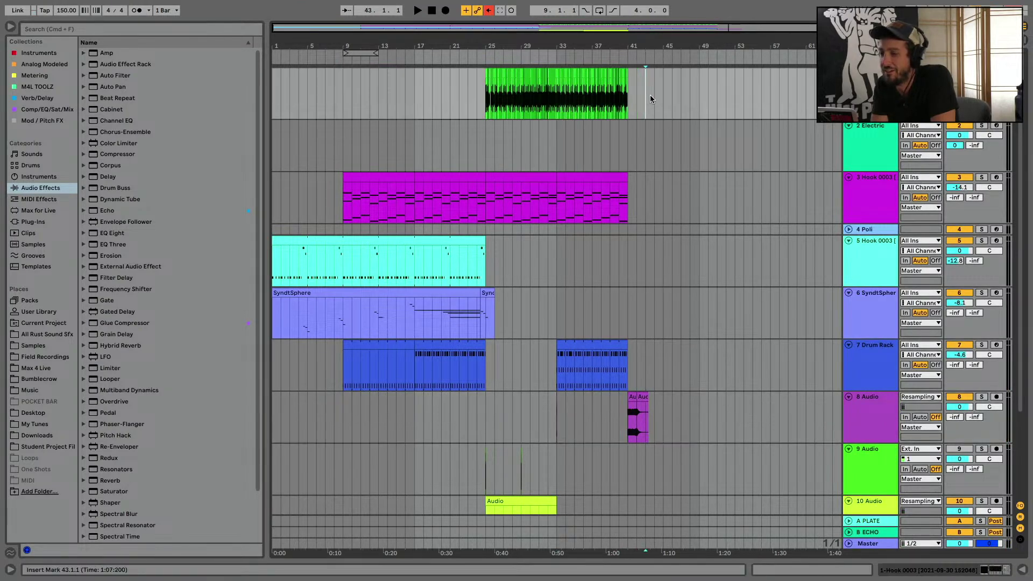
{"action": "left_click", "coordinate": [634, 92]}
{"action": "key", "text": "space"}
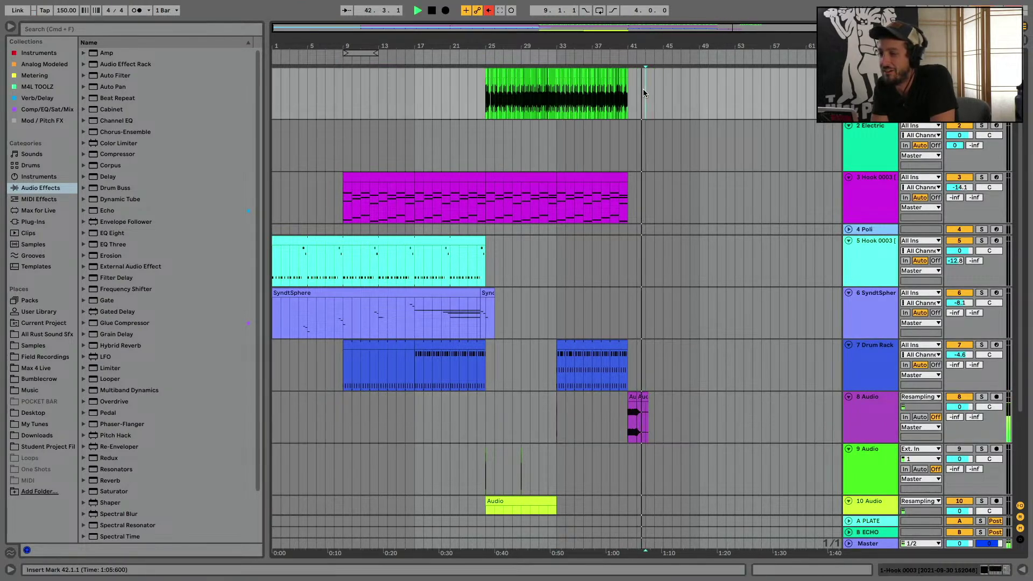
{"action": "left_click", "coordinate": [630, 90]}
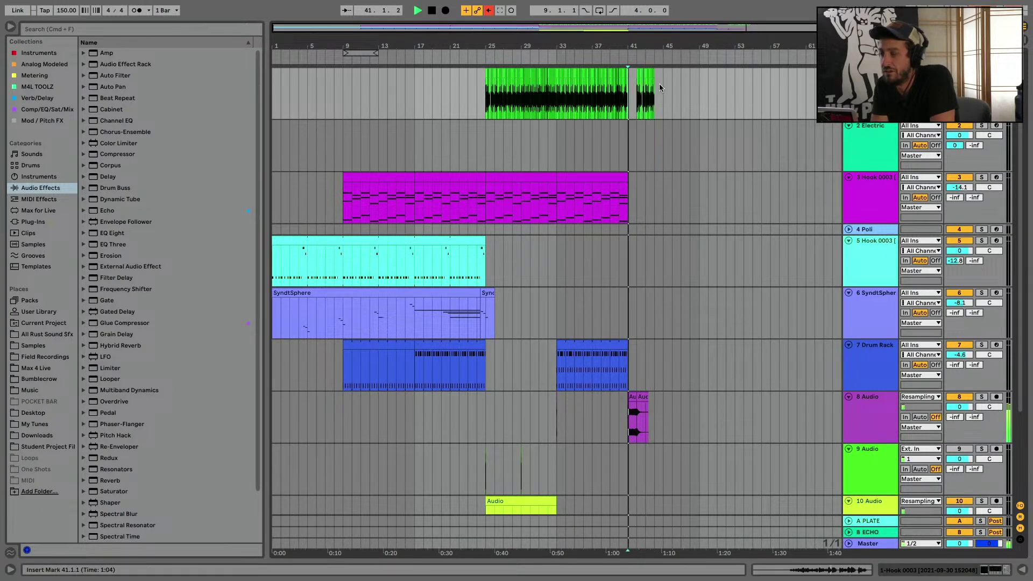
Replay the transition from bar 41 and zoom in on it
{"action": "mouse_move", "coordinate": [649, 45]}
{"action": "left_mouse_down"}
{"action": "mouse_move", "coordinate": [649, 92]}
{"action": "mouse_move", "coordinate": [653, 48]}
{"action": "mouse_move", "coordinate": [662, 45]}
{"action": "left_mouse_up"}
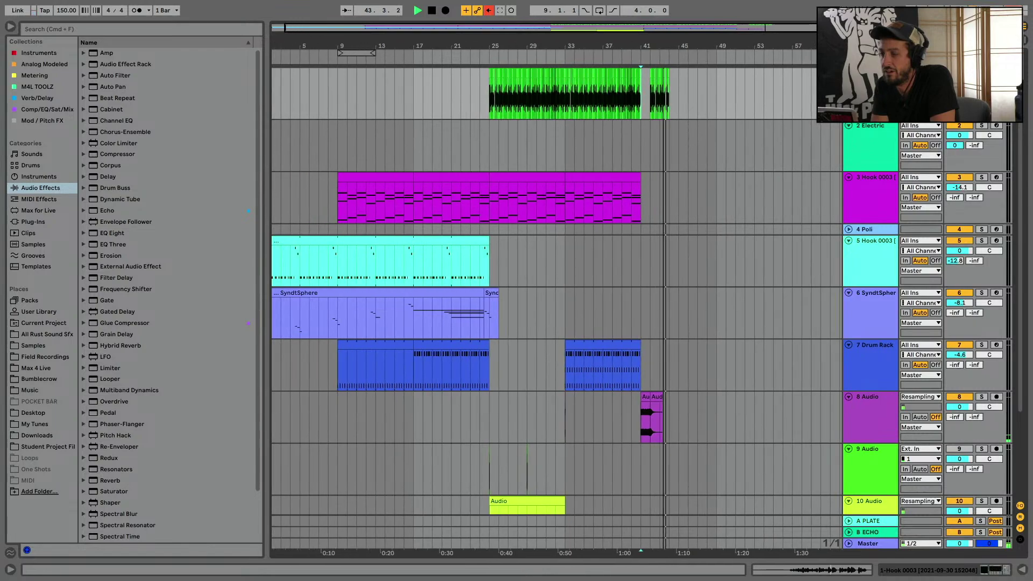
{"action": "key", "text": "space"}
{"action": "left_click", "coordinate": [639, 150]}
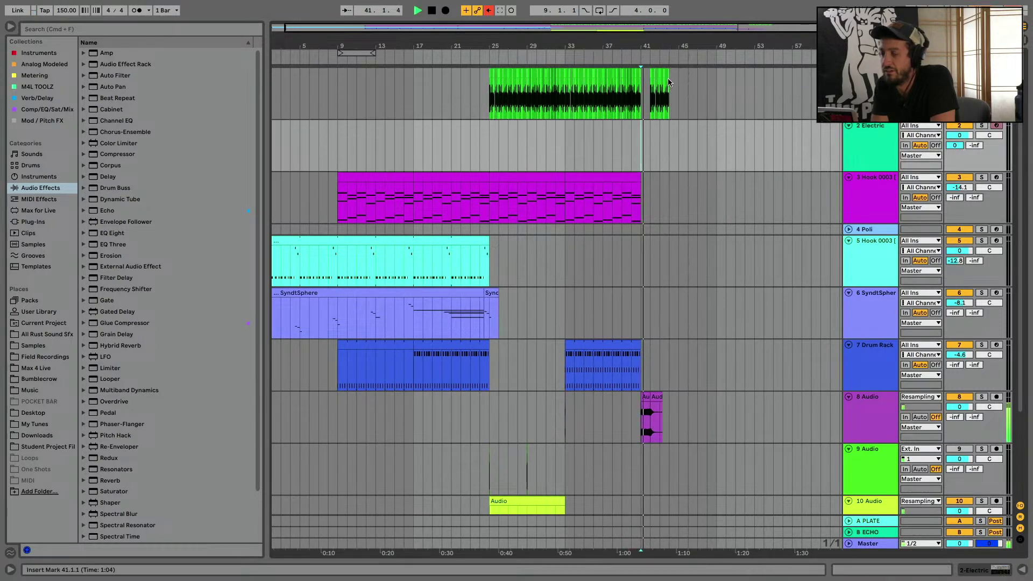
{"action": "key", "text": "space"}
{"action": "left_click_drag", "start_coordinate": [660, 47], "coordinate": [660, 76]}
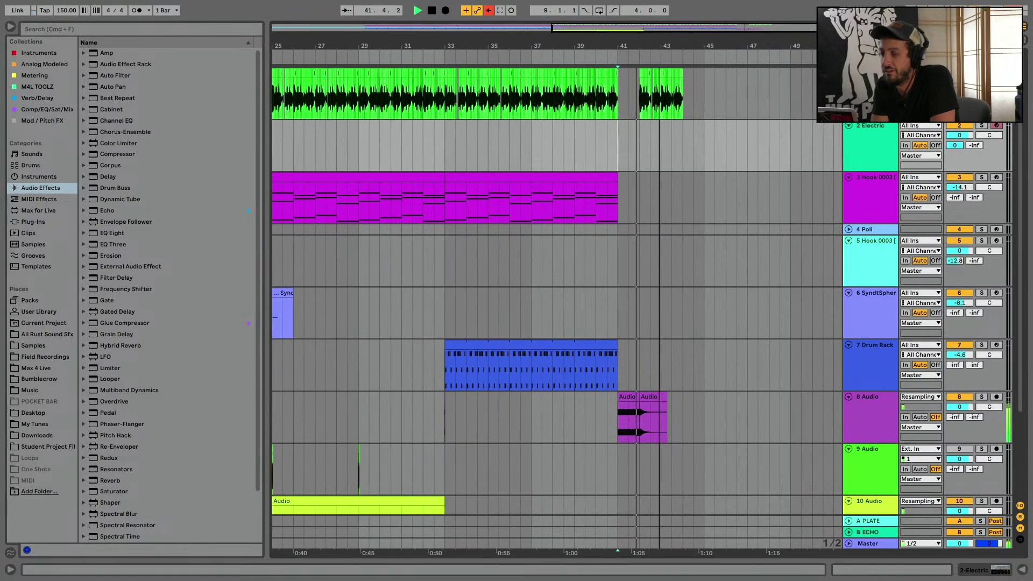
Lengthen track 8's audio clip at bar 41 to two bars with the fading tail starting at bar 43, and play it
{"action": "left_click", "coordinate": [642, 394]}
{"action": "key", "text": "space"}
{"action": "left_click_drag", "start_coordinate": [642, 394], "coordinate": [663, 395]}
{"action": "key", "text": "super+z"}
{"action": "key", "text": "space"}
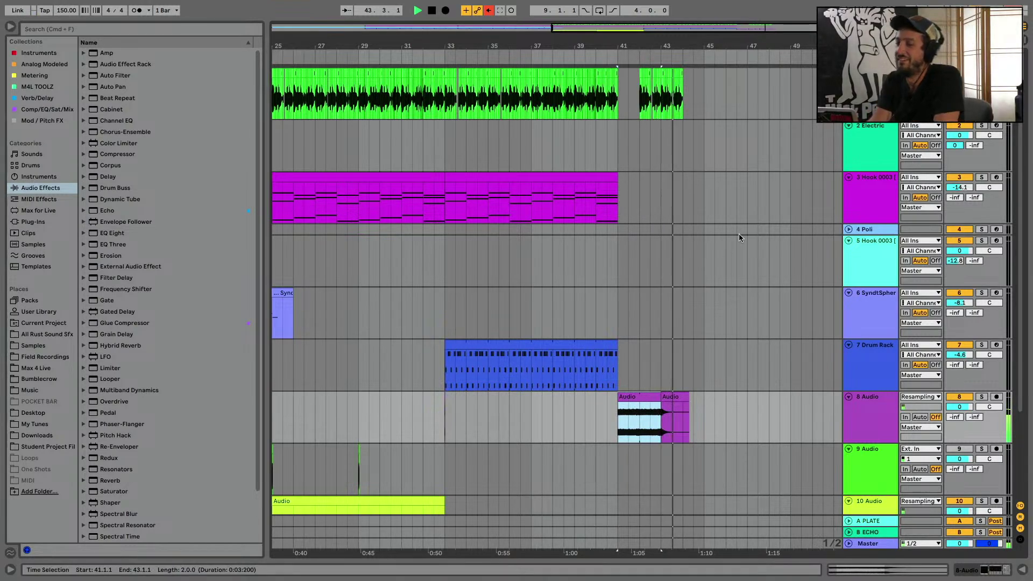
Stop playback, move track 1's short audio clip from bar 42 to bar 43 and zoom back out to the whole arrangement
{"action": "key", "text": "space"}
{"action": "left_click_drag", "start_coordinate": [640, 91], "coordinate": [682, 82]}
{"action": "left_click", "coordinate": [679, 167]}
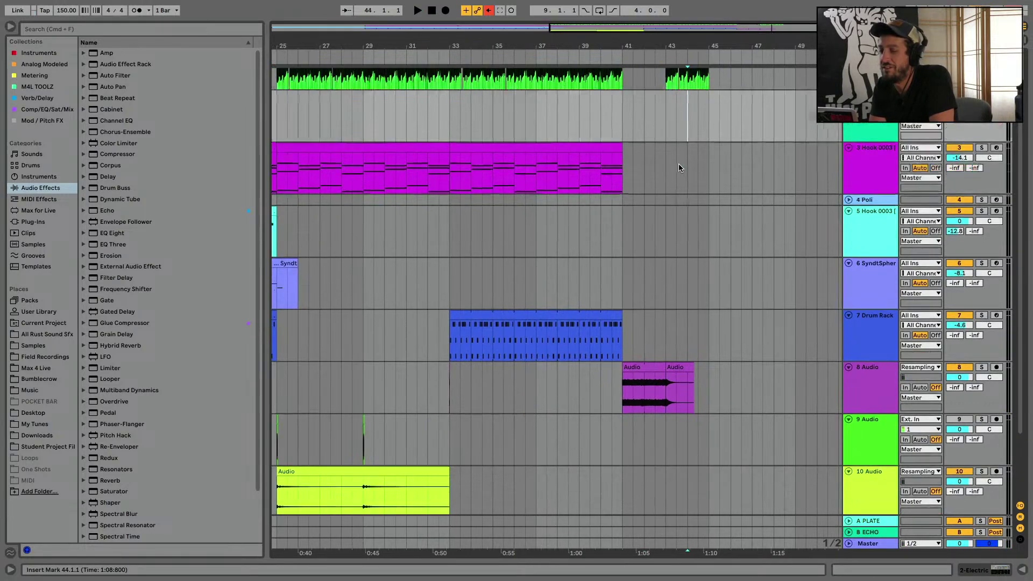
{"action": "double_click", "coordinate": [692, 42]}
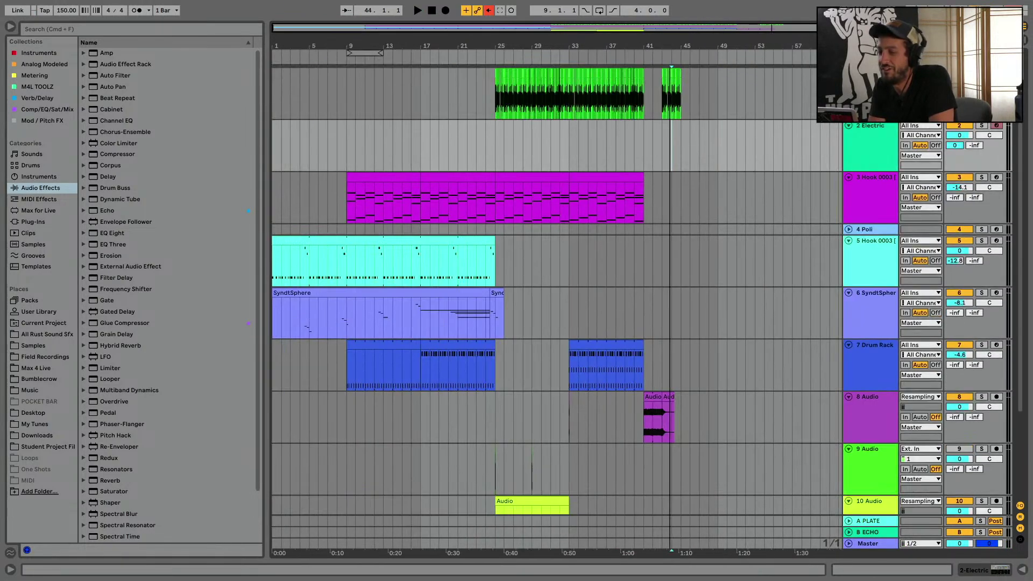
Copy the Drum Rack clip from bar 33 to bar 45
{"action": "left_click", "coordinate": [599, 344]}
{"action": "left_click", "coordinate": [681, 365]}
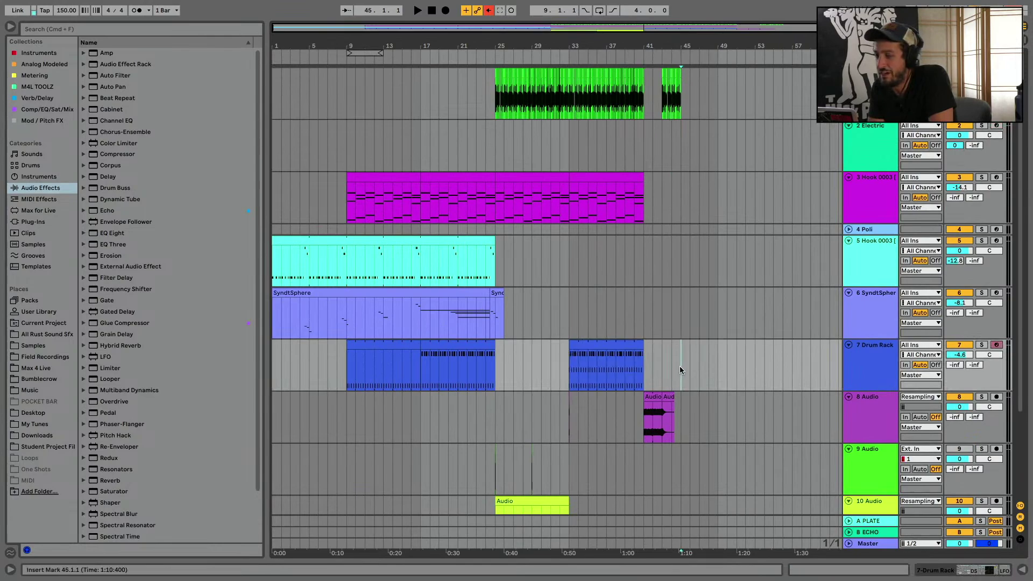
{"action": "key", "text": "ctrl+v"}
Copy track 3's Hook clip from bar 33 to bar 45
{"action": "left_click", "coordinate": [587, 178]}
{"action": "key", "text": "ctrl+c"}
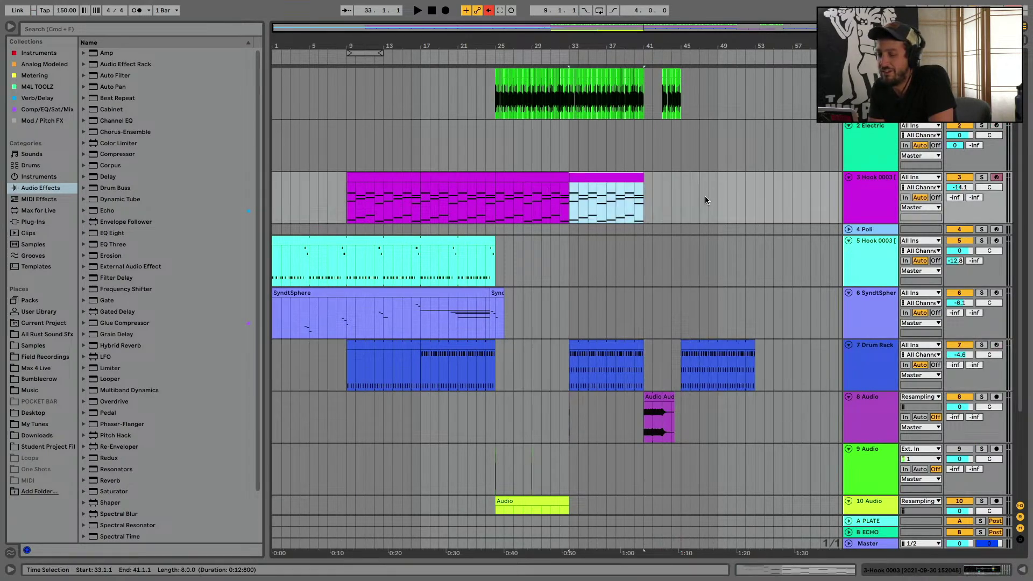
{"action": "left_click", "coordinate": [681, 199]}
{"action": "key", "text": "ctrl+v"}
Copy bars 33 to 41 of tracks 1 and 2 to bar 45 and play from there
{"action": "left_click_drag", "start_coordinate": [574, 129], "coordinate": [644, 133]}
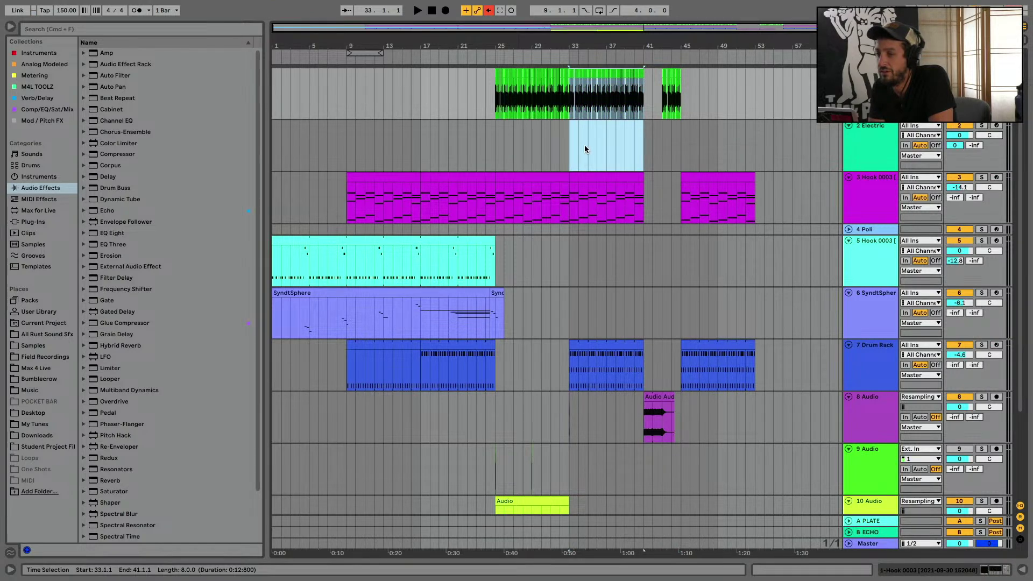
{"action": "key", "text": "ctrl+c"}
{"action": "left_click", "coordinate": [683, 101]}
{"action": "key", "text": "ctrl+v"}
{"action": "key", "text": "space"}
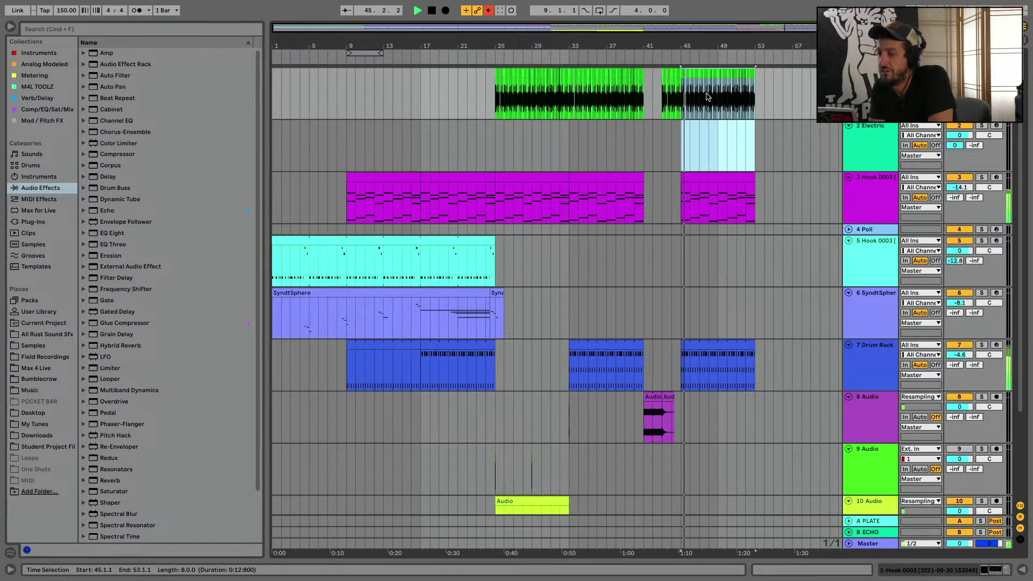
Delete the claps on beats 1 and 3 in the Drum Rack clip at bar 45 and audition the pattern
{"action": "double_click", "coordinate": [714, 342]}
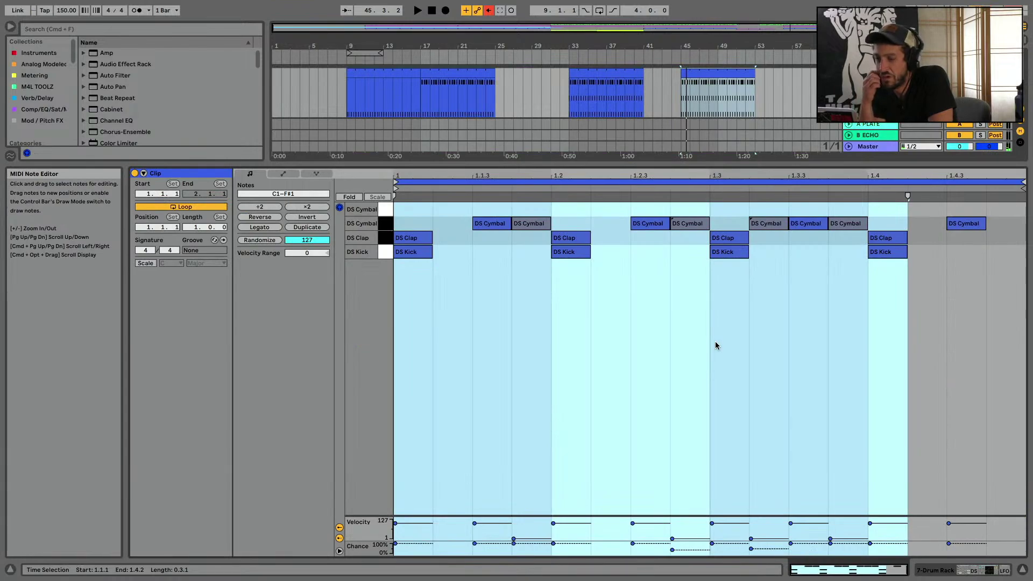
{"action": "double_click", "coordinate": [423, 242]}
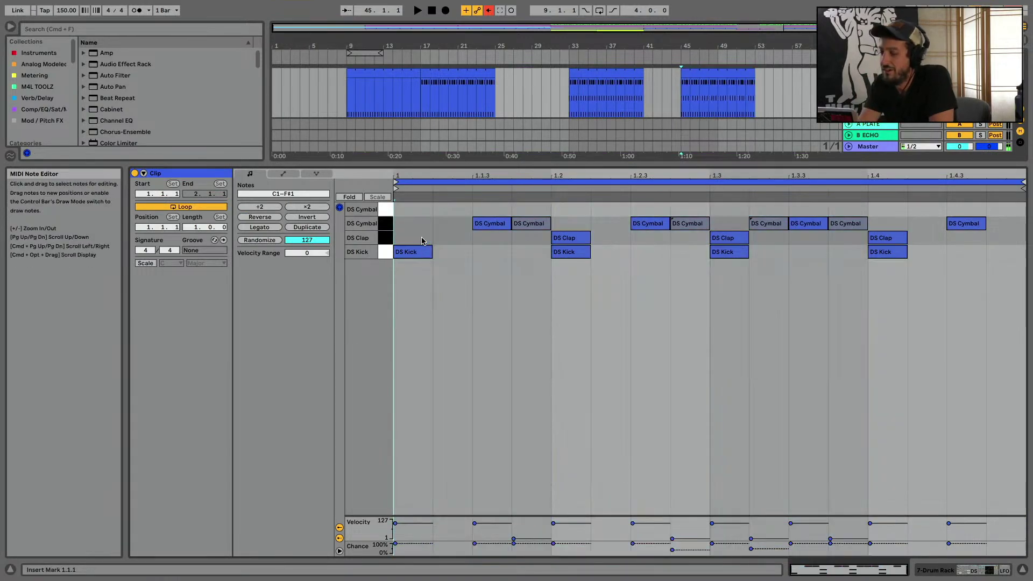
{"action": "double_click", "coordinate": [728, 238]}
{"action": "key", "text": "space"}
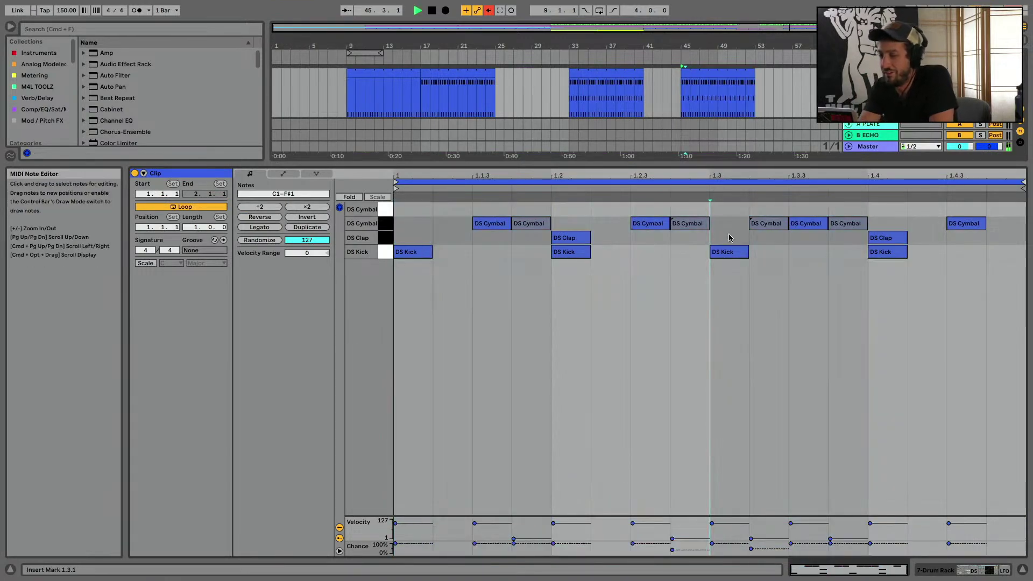
{"action": "key", "text": "space"}
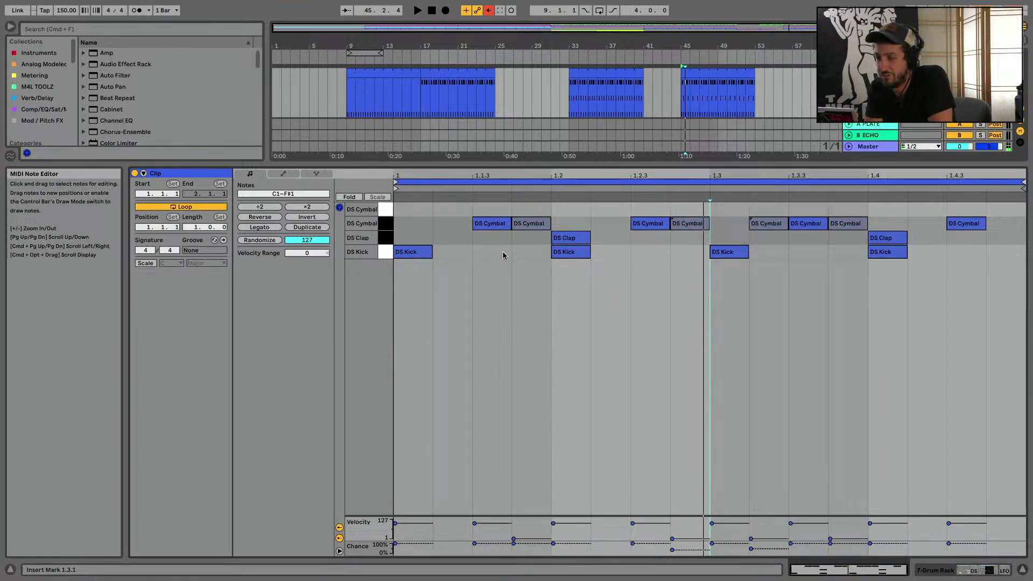
Add DS Kick notes at 1.2.3 and 1.4.3 in the Drum Rack clip while auditioning it
{"action": "double_click", "coordinate": [653, 251]}
{"action": "key", "text": "space"}
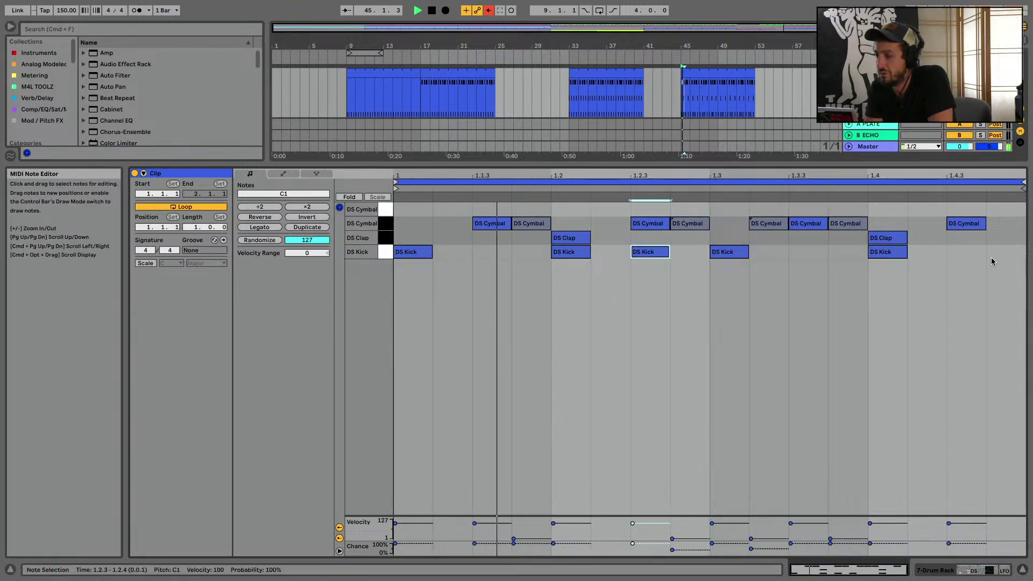
{"action": "double_click", "coordinate": [966, 252]}
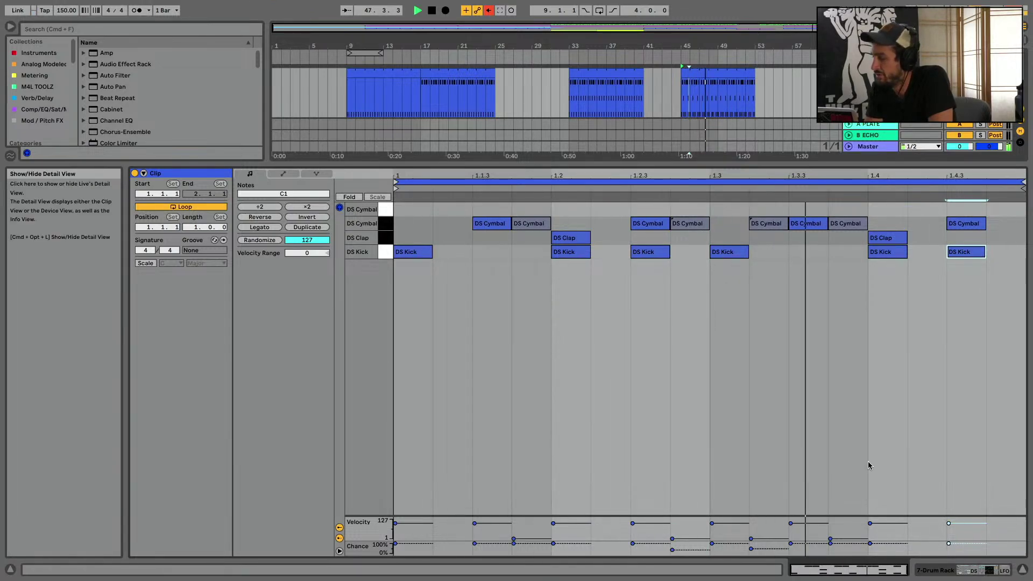
Remove the DS Kick note at 1.2.3, close the clip's note editor and stop playback
{"action": "left_click", "coordinate": [655, 252]}
{"action": "double_click", "coordinate": [656, 256]}
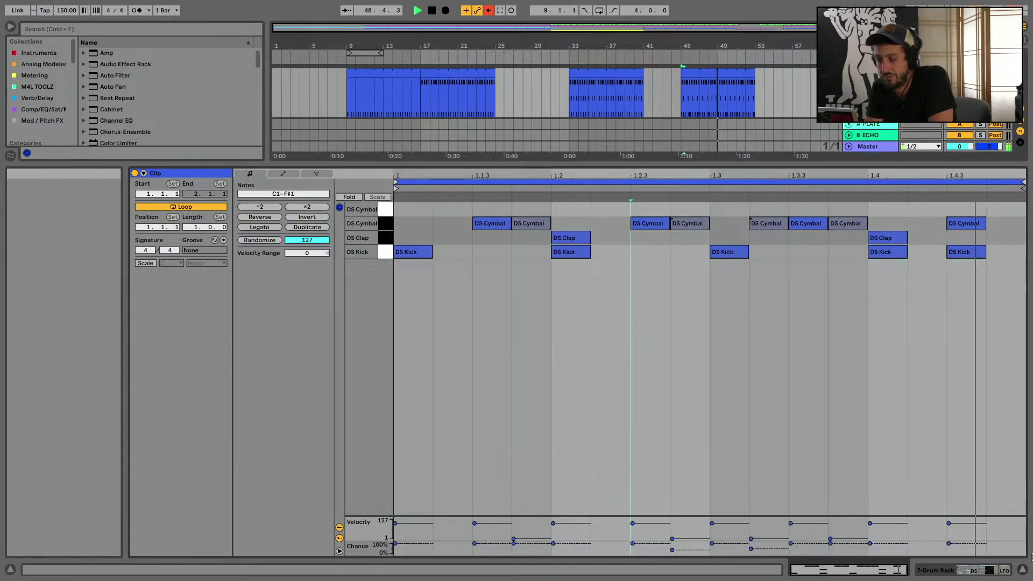
{"action": "left_click", "coordinate": [1021, 570]}
{"action": "key", "text": "space"}
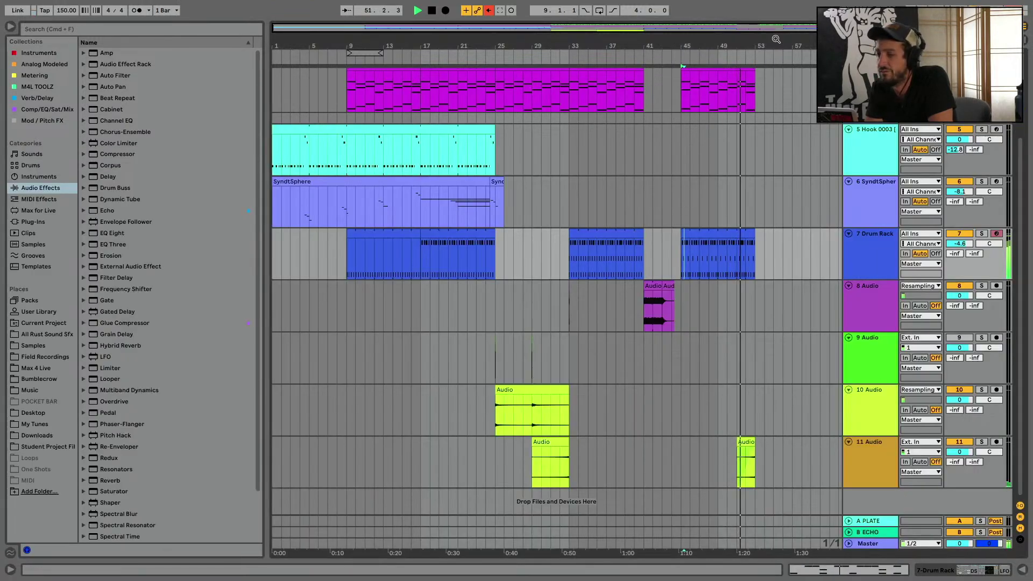
Insert a new MIDI track below track 11 and list the available instruments with the Drum Synth folder collapsed
{"action": "right_click", "coordinate": [889, 503]}
{"action": "left_click", "coordinate": [918, 517]}
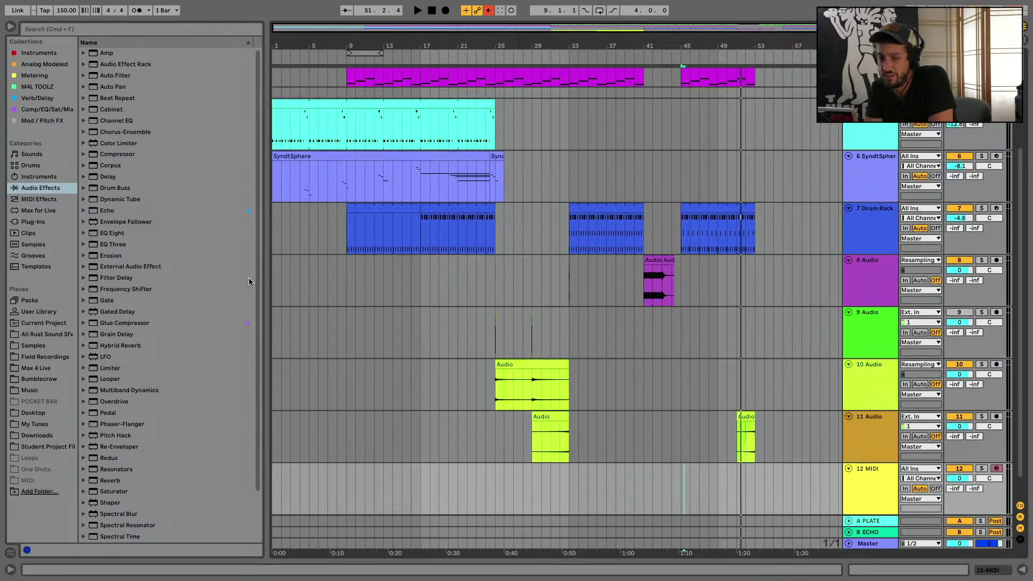
{"action": "scroll", "coordinate": [155, 256], "scroll_direction": "down", "scroll_amount": 3}
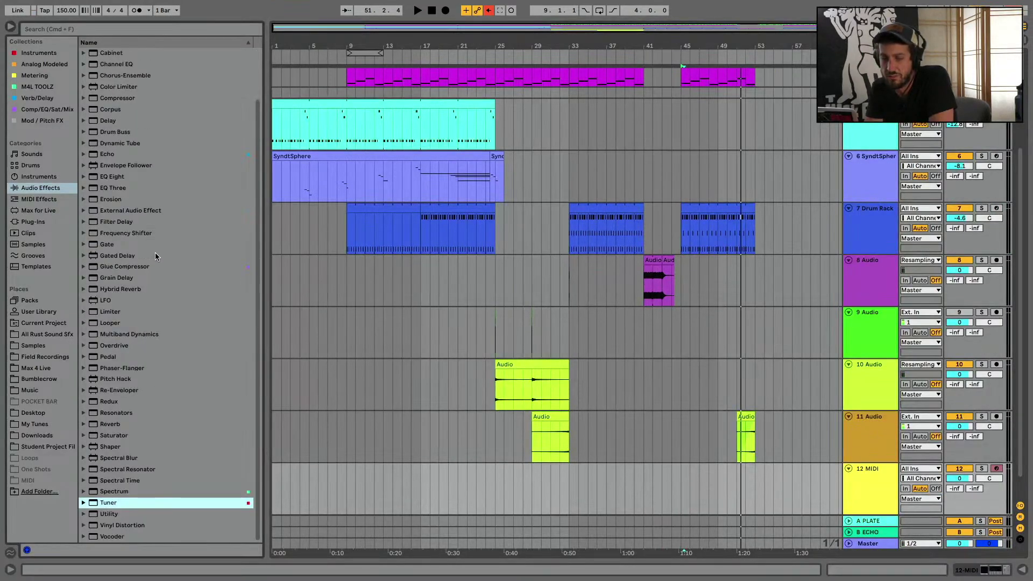
{"action": "scroll", "coordinate": [155, 253], "scroll_direction": "up", "scroll_amount": 3}
{"action": "left_click", "coordinate": [42, 120]}
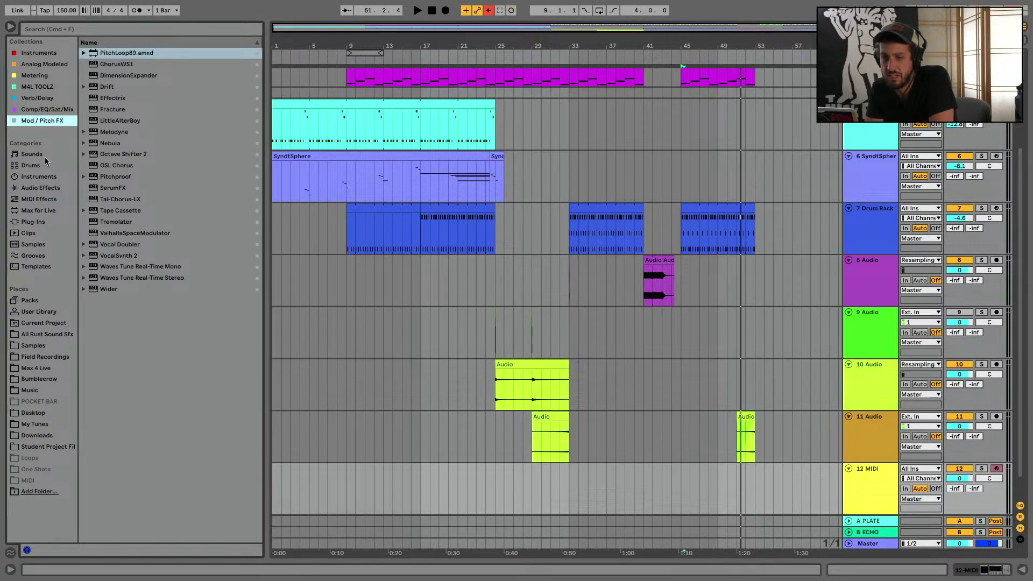
{"action": "left_click", "coordinate": [31, 187]}
{"action": "key", "text": "Up"}
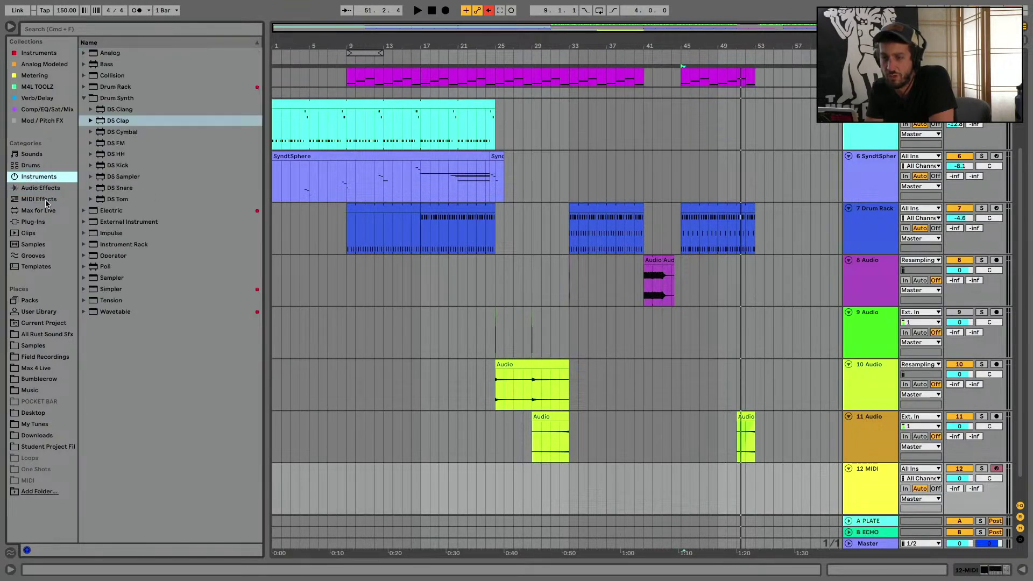
{"action": "left_click", "coordinate": [85, 98]}
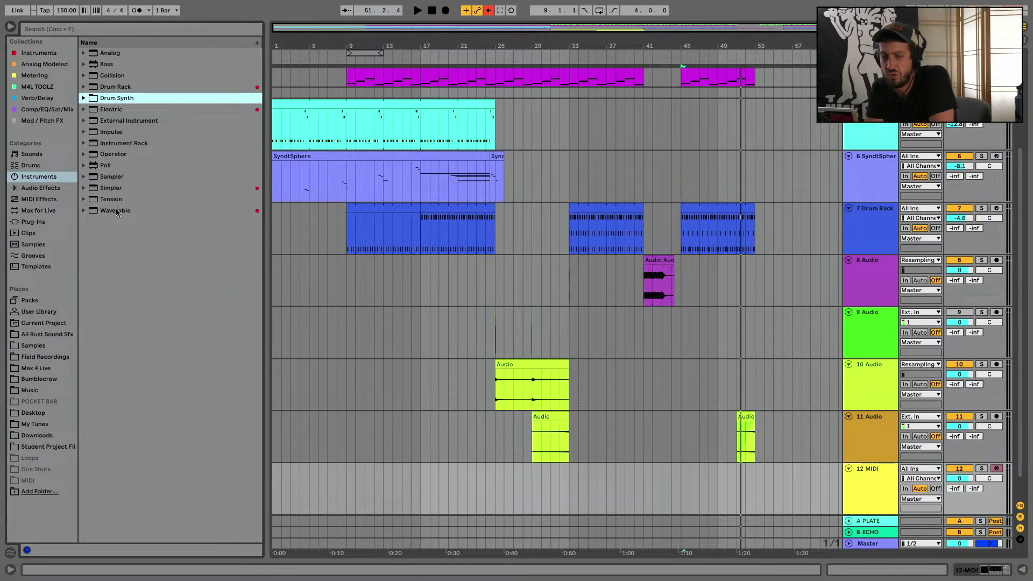
Load Wavetable onto track 12 and set it to Mono with an amp envelope attack of 0.00 ms
{"action": "left_click", "coordinate": [115, 209]}
{"action": "scroll", "coordinate": [823, 500], "scroll_direction": "down", "scroll_amount": 1}
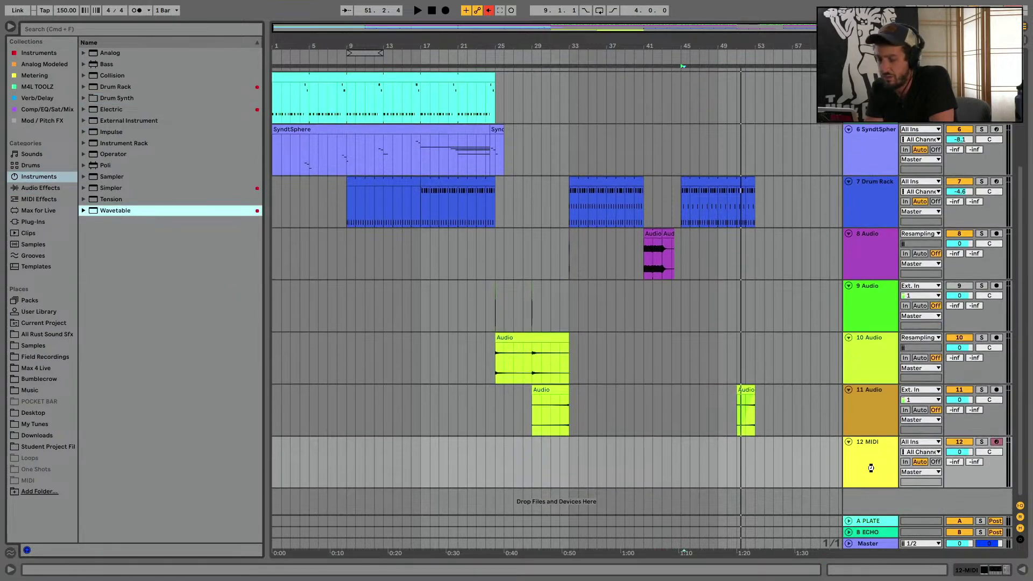
{"action": "left_click_drag", "start_coordinate": [871, 467], "coordinate": [870, 467]}
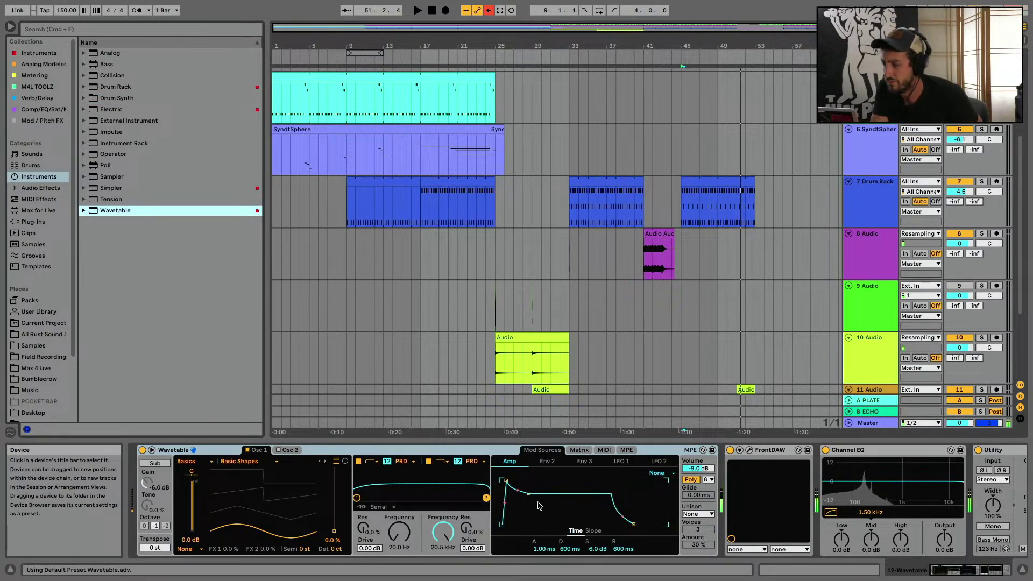
{"action": "scroll", "coordinate": [683, 260], "scroll_direction": "down", "scroll_amount": 4}
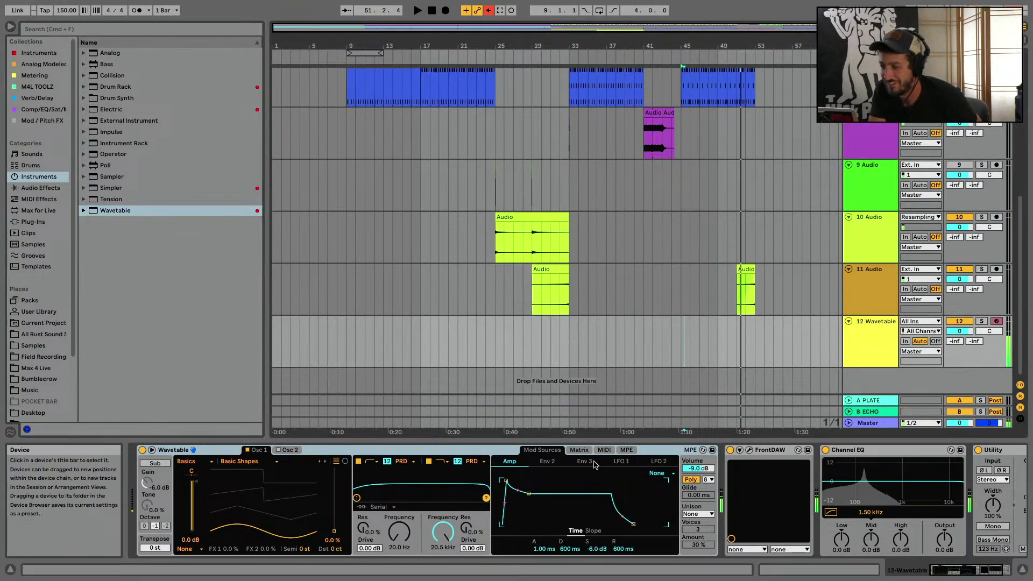
{"action": "left_click_drag", "start_coordinate": [509, 482], "coordinate": [505, 483]}
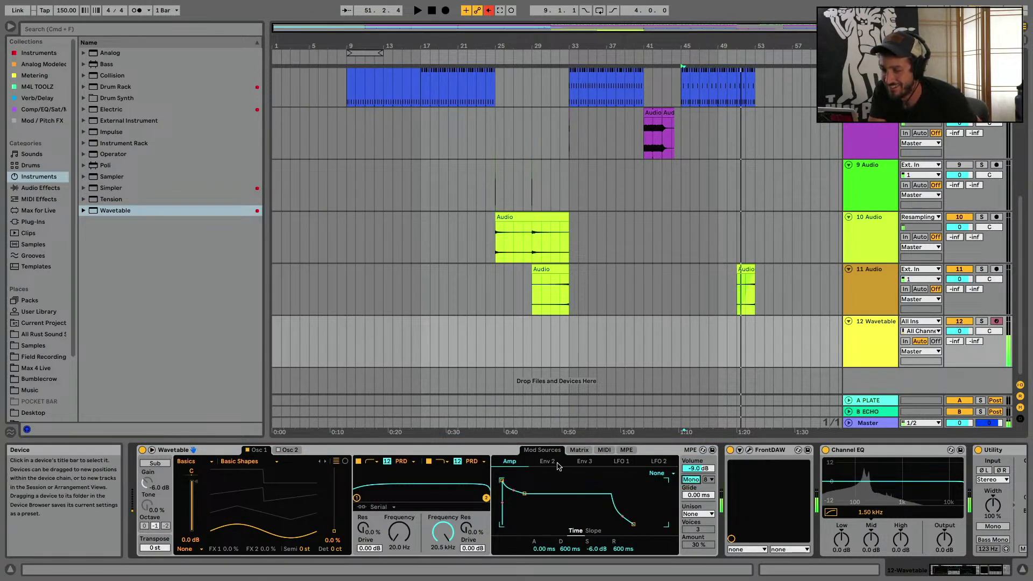
Set Wavetable's Env 3 to 0.00 ms attack, 1.50 ms decay and 100% sustain, and view the modulation matrix
{"action": "left_click", "coordinate": [585, 462]}
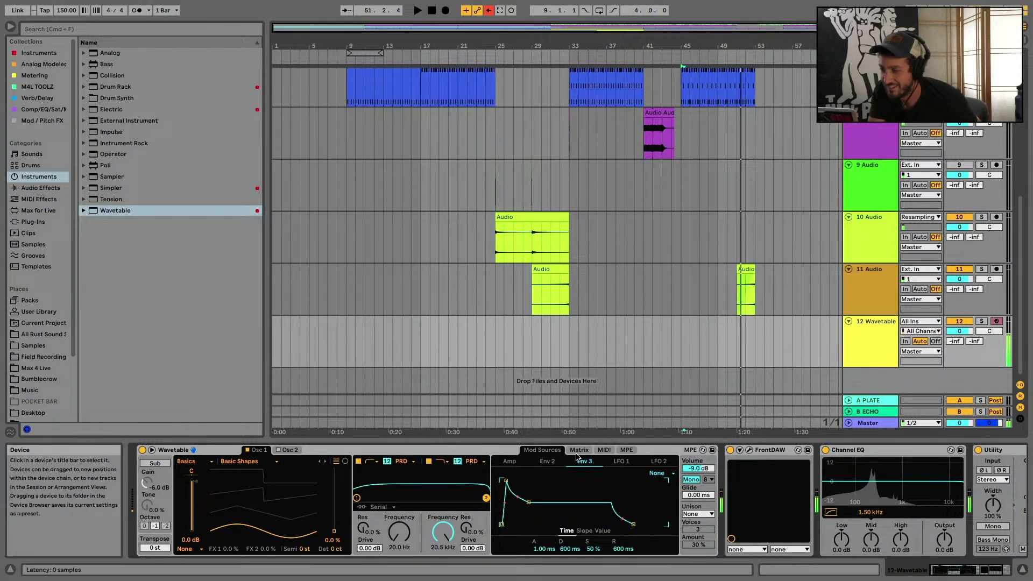
{"action": "left_click", "coordinate": [577, 451]}
{"action": "left_click", "coordinate": [545, 450]}
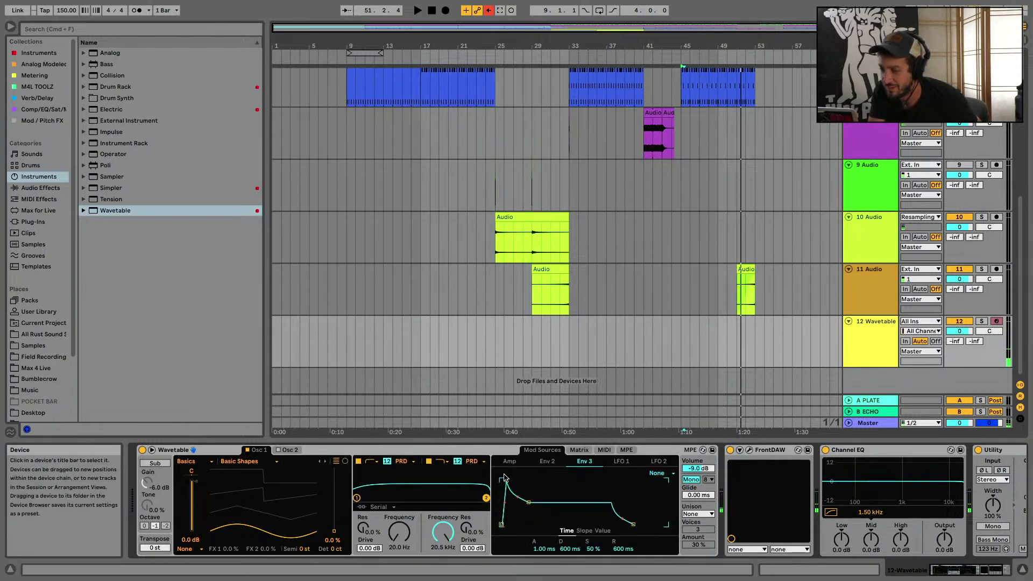
{"action": "left_click_drag", "start_coordinate": [524, 502], "coordinate": [514, 481]}
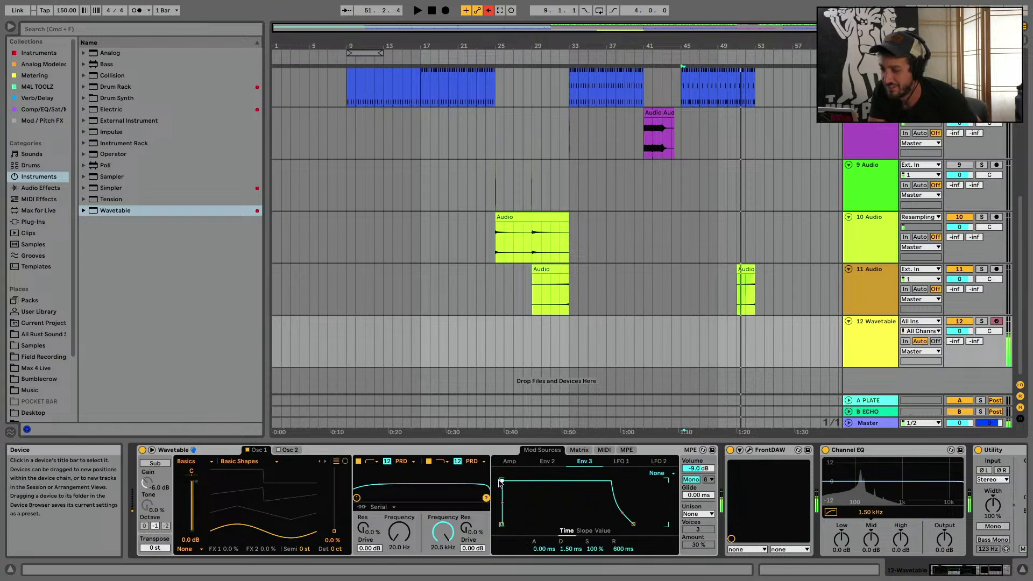
{"action": "left_click", "coordinate": [554, 462]}
{"action": "left_click", "coordinate": [509, 463]}
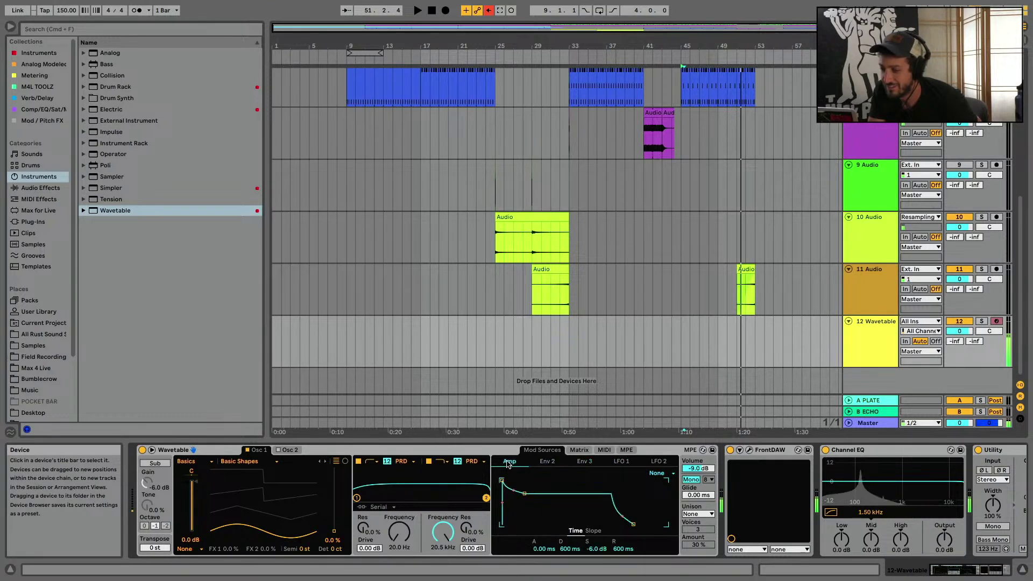
{"action": "left_click", "coordinate": [579, 450]}
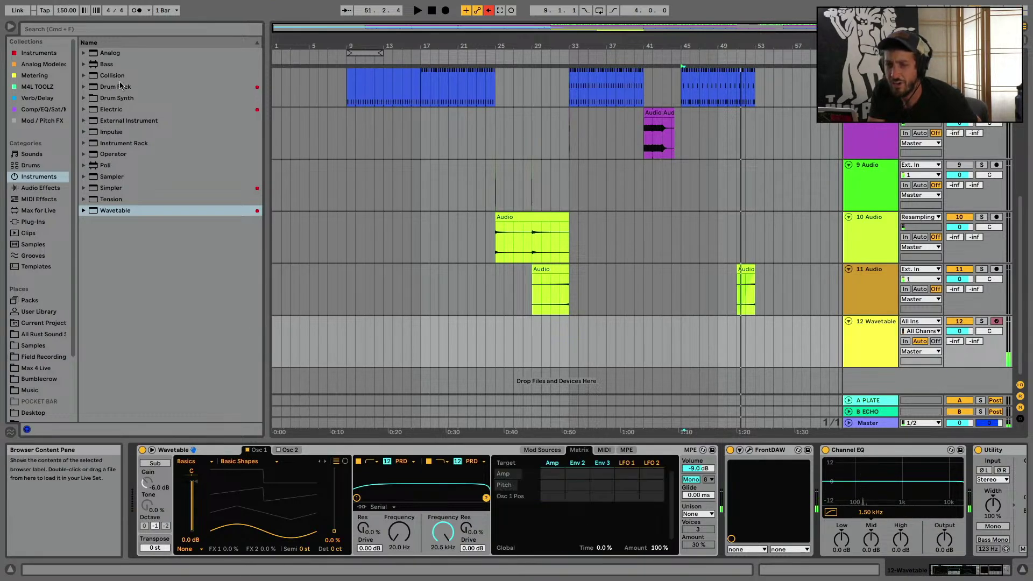
Replace Wavetable with Analog, set both oscillators to sine, and set oscillator 2's pitch envelope to 100% initial and 20% time
{"action": "left_click", "coordinate": [117, 53]}
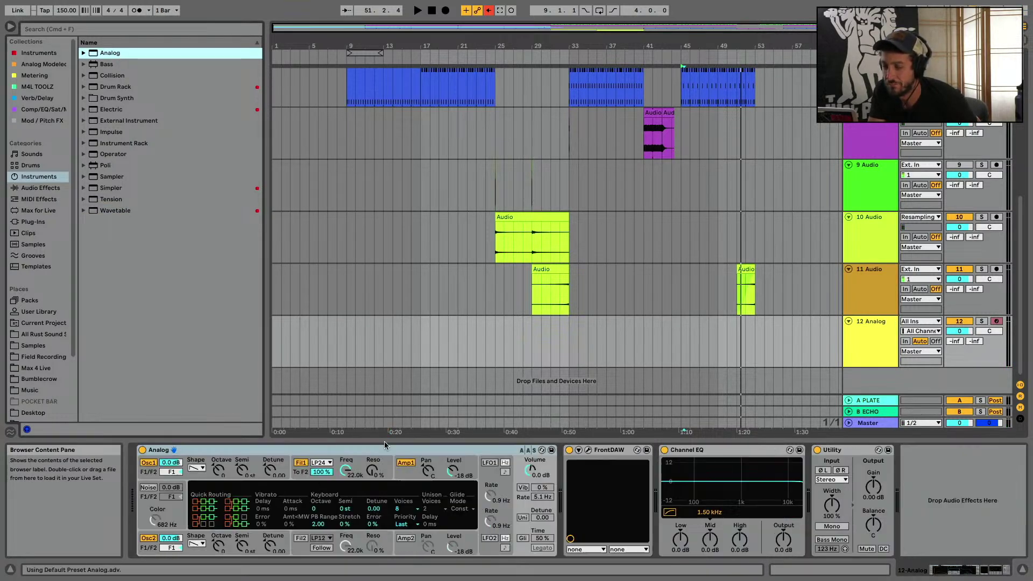
{"action": "left_click", "coordinate": [203, 468]}
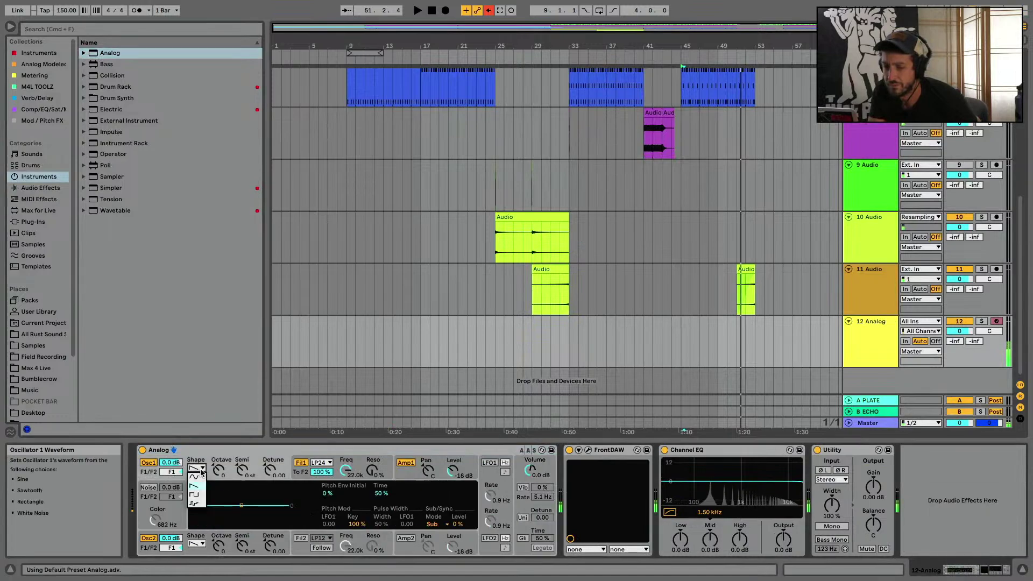
{"action": "left_click", "coordinate": [194, 477]}
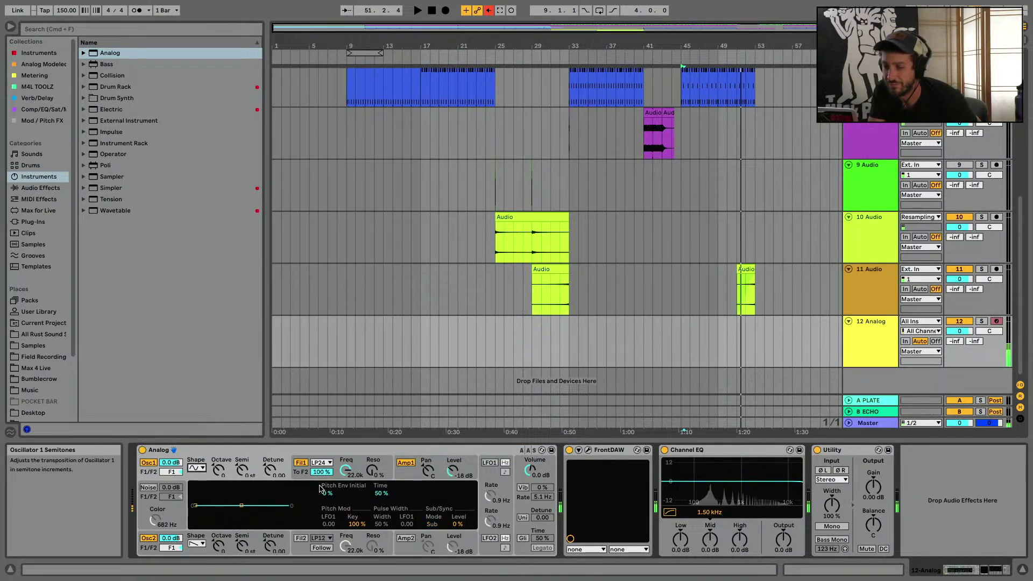
{"action": "left_click", "coordinate": [196, 540]}
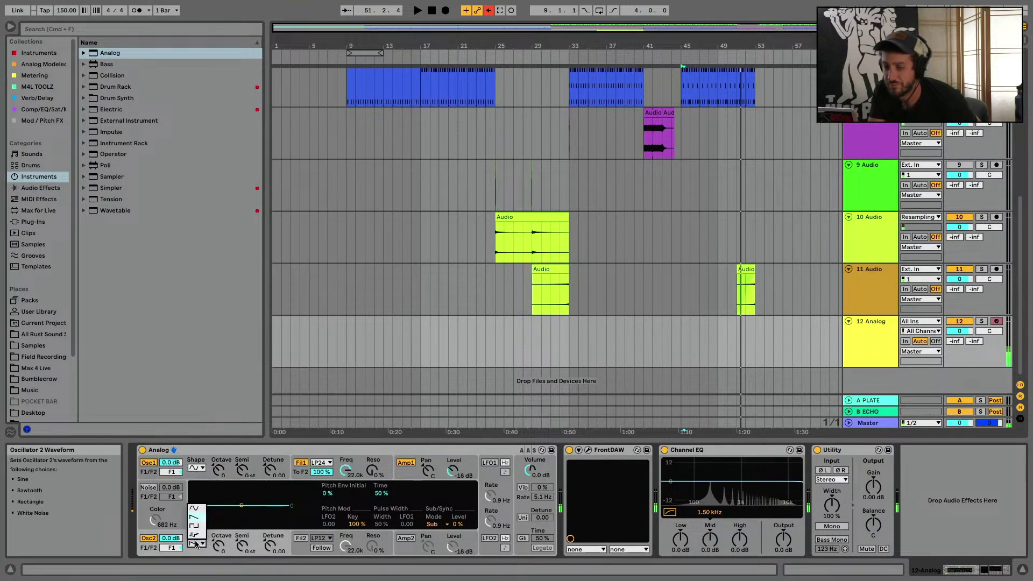
{"action": "left_click", "coordinate": [194, 507]}
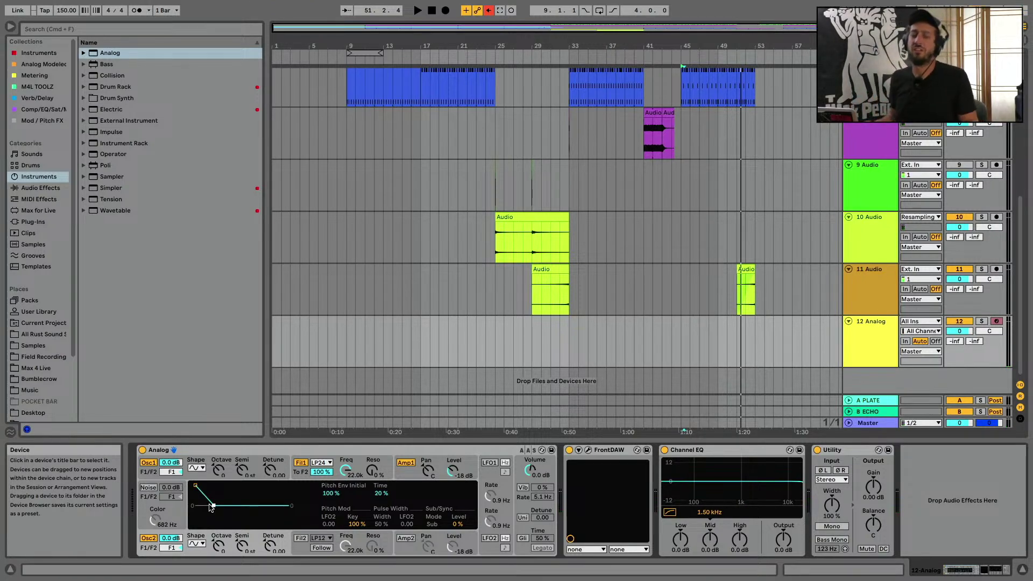
Change the waveform of both Analog oscillators to sawtooth
{"action": "left_click", "coordinate": [201, 469]}
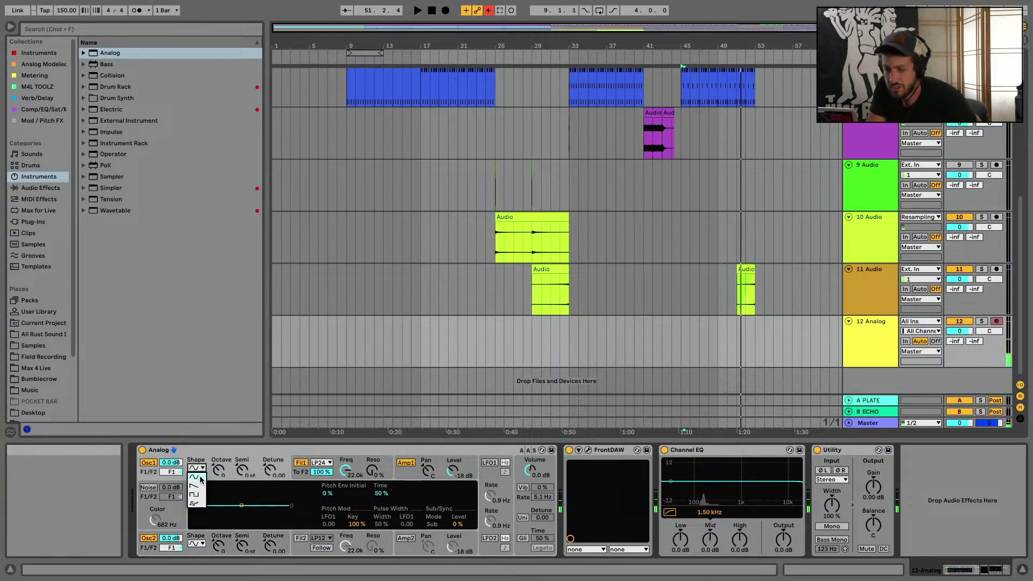
{"action": "left_click", "coordinate": [197, 489]}
{"action": "left_click", "coordinate": [197, 543]}
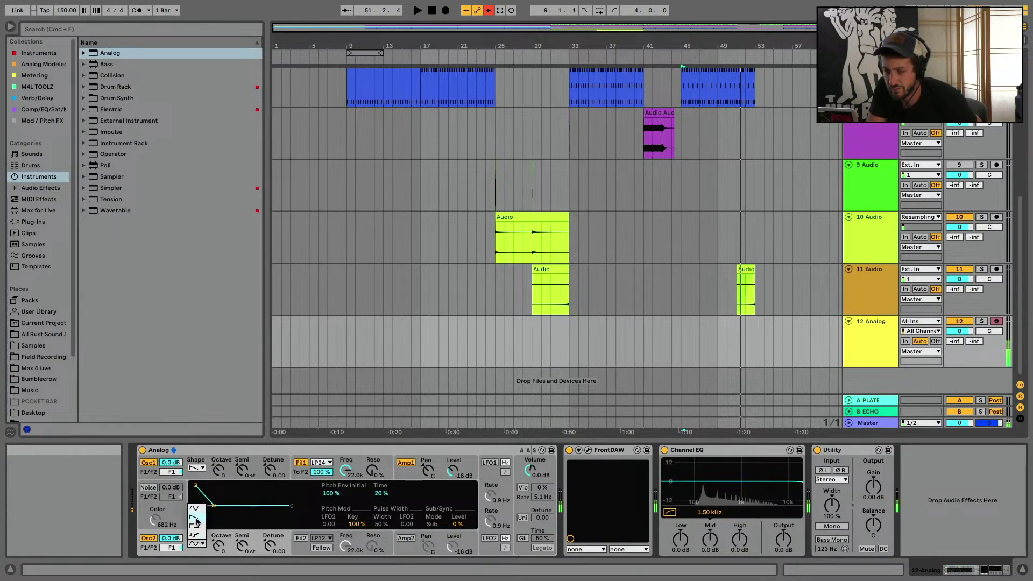
{"action": "left_click", "coordinate": [197, 521]}
Lower Analog's filter 1 frequency to 323 and display the Amp 1 envelope
{"action": "left_click_drag", "start_coordinate": [345, 470], "coordinate": [344, 479]}
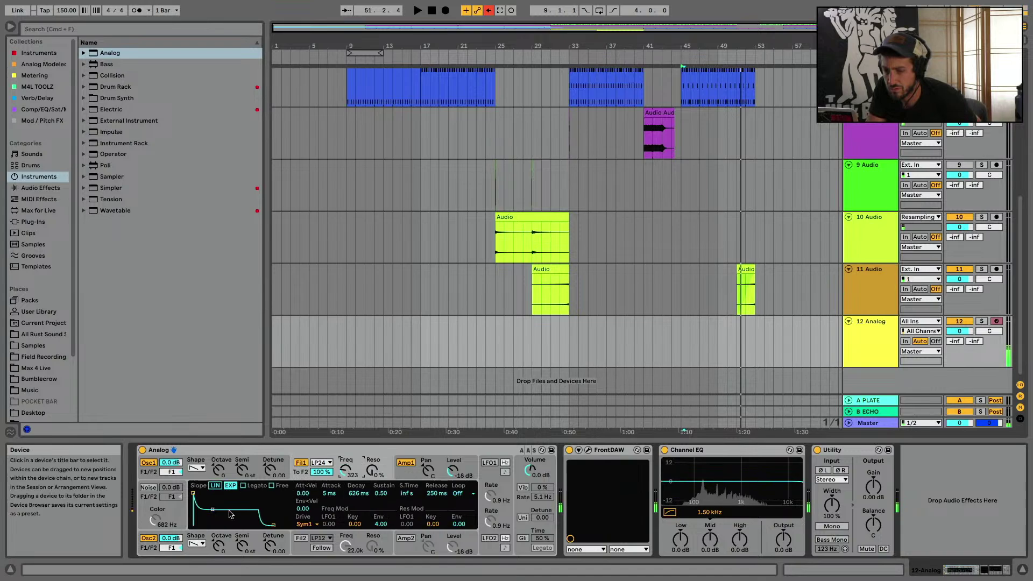
{"action": "left_click", "coordinate": [409, 475]}
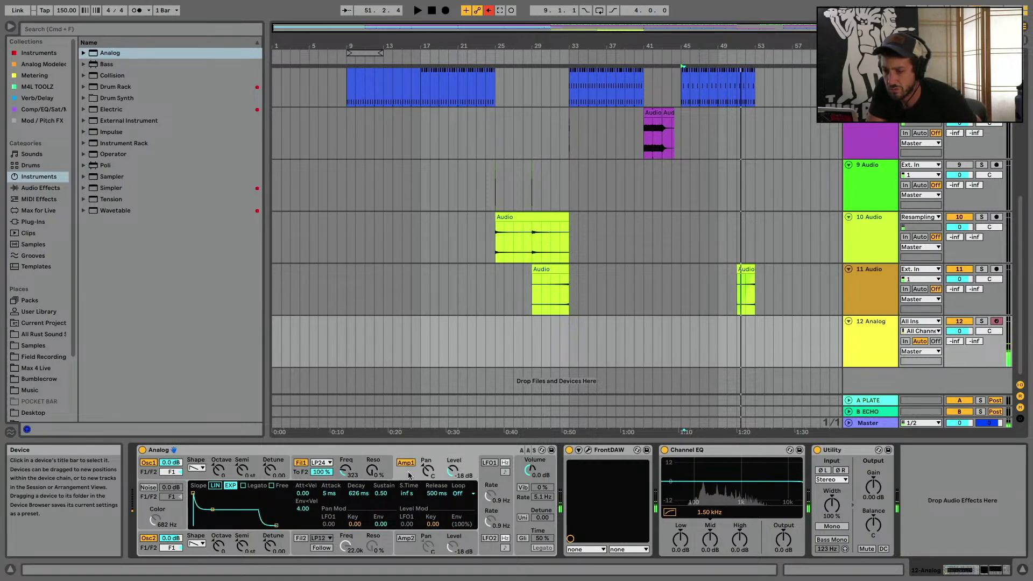
Switch off oscillator 2 and set oscillator 1 to a sine wave with a 3% pitch envelope time
{"action": "left_click", "coordinate": [209, 478]}
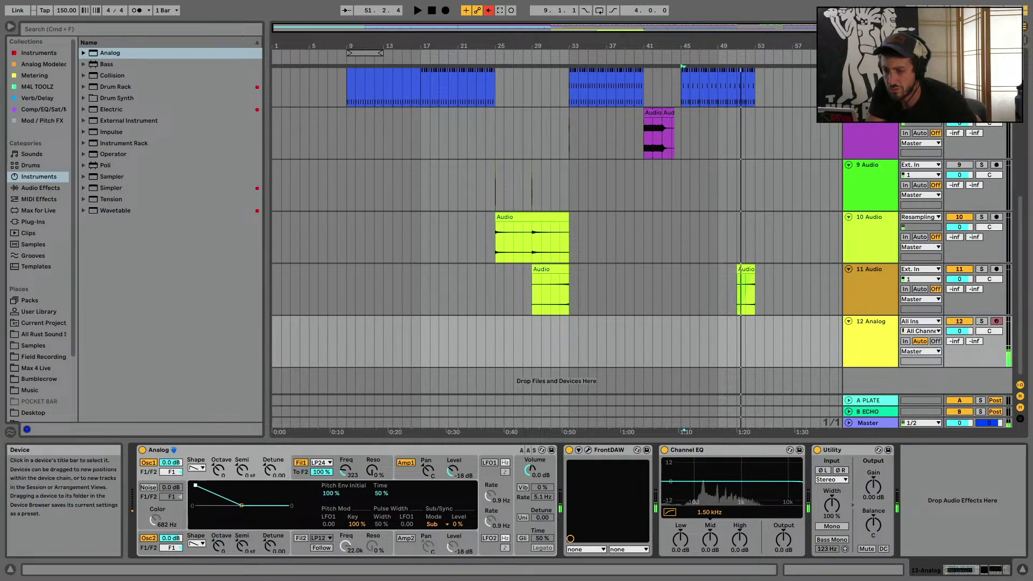
{"action": "left_click", "coordinate": [149, 538]}
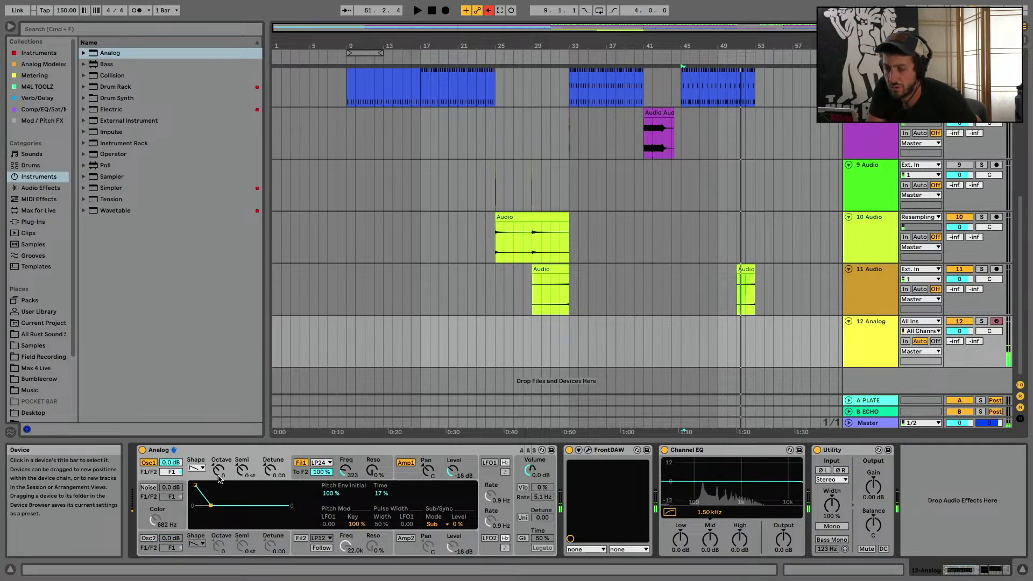
{"action": "left_click", "coordinate": [197, 468]}
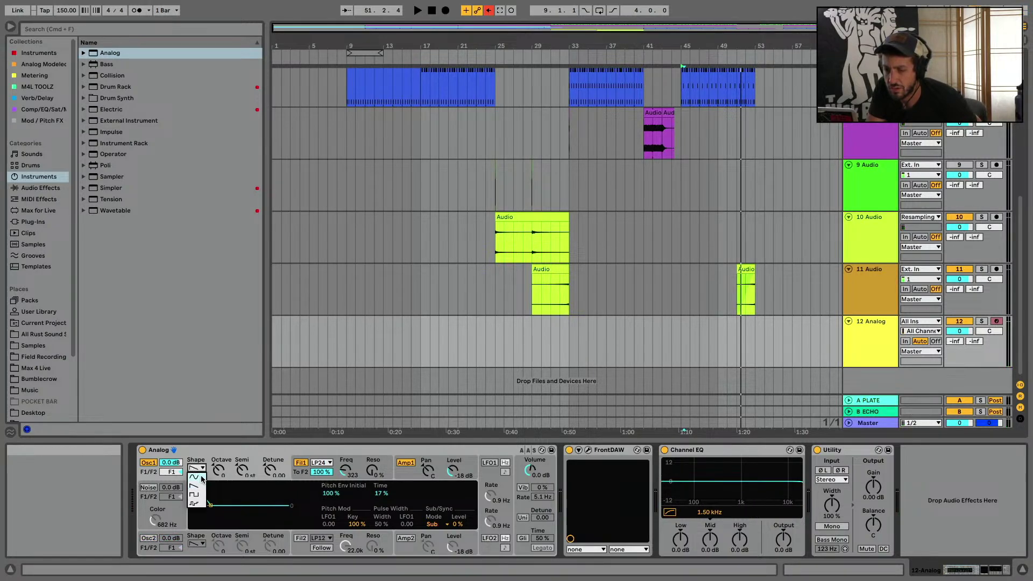
{"action": "left_click", "coordinate": [200, 478]}
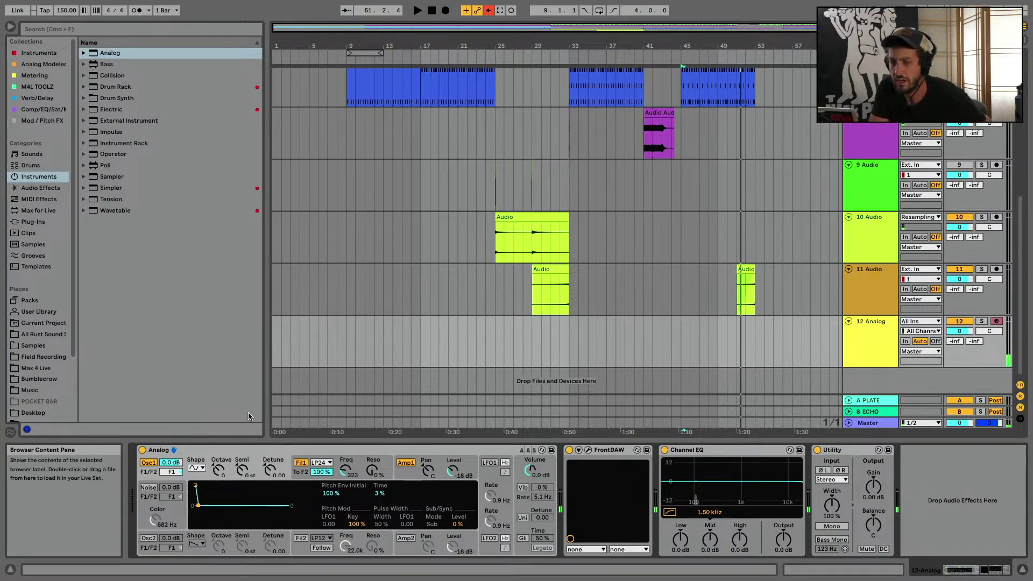
Add an Auto Filter to the Analog track and set its circuit to PRD with 21.0 dB drive
{"action": "left_click", "coordinate": [31, 166]}
{"action": "left_click", "coordinate": [32, 154]}
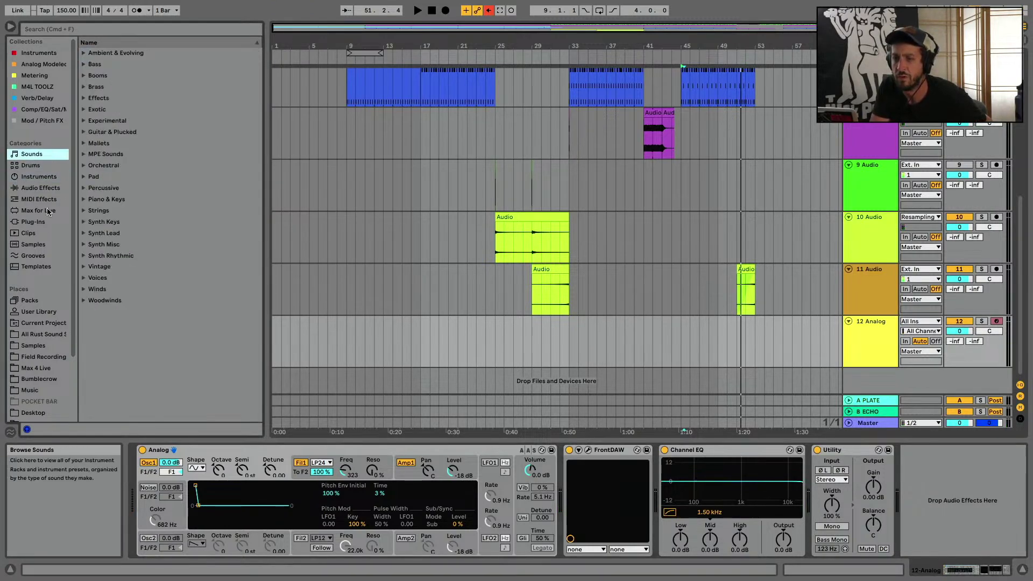
{"action": "left_click", "coordinate": [44, 188]}
{"action": "double_click", "coordinate": [120, 75]}
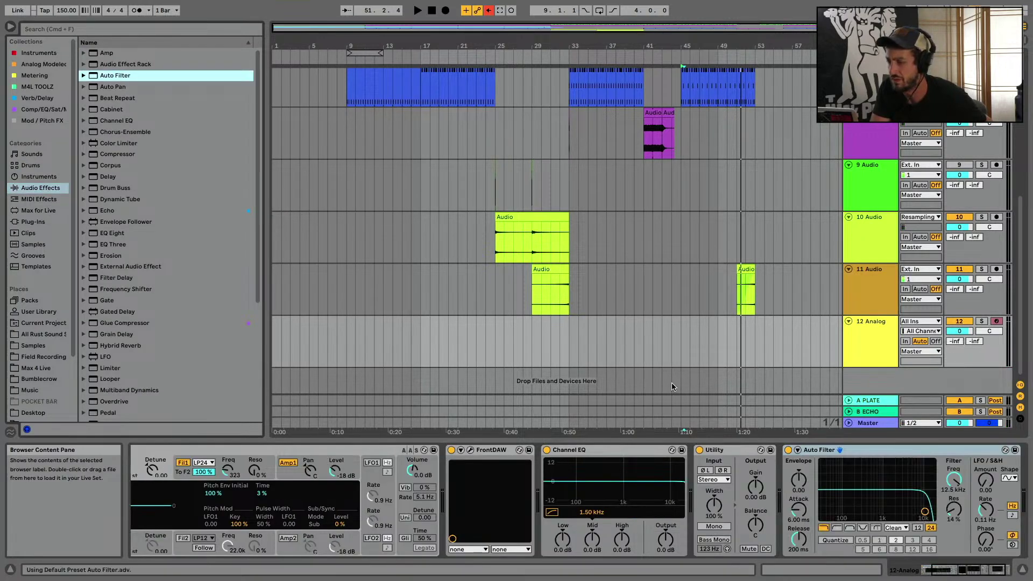
{"action": "left_click", "coordinate": [897, 528]}
{"action": "left_click", "coordinate": [890, 572]}
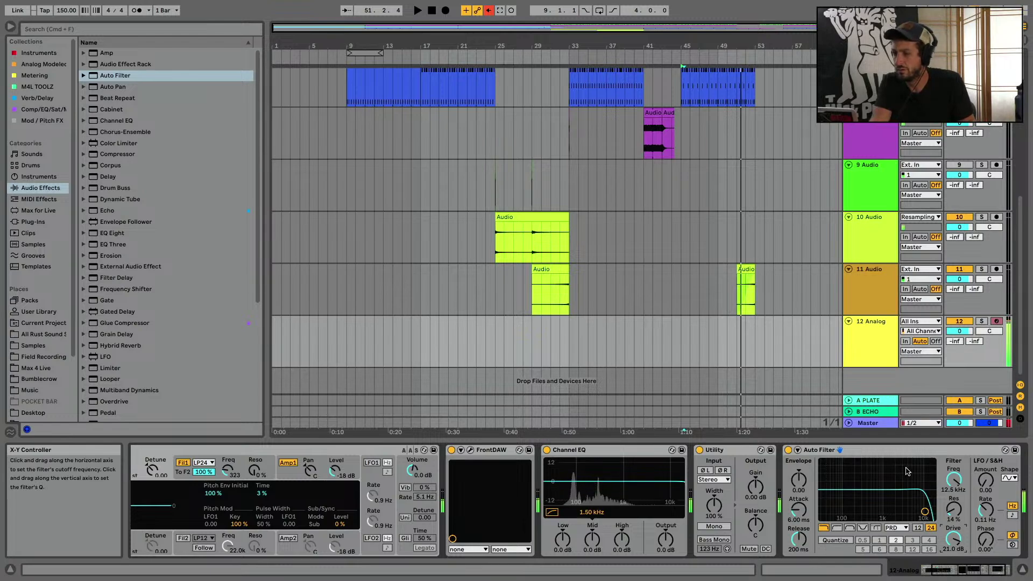
Set Analog's voices to Mono and the filter 1 envelope to 406 ms decay and 1.00 sustain
{"action": "left_click", "coordinate": [405, 518]}
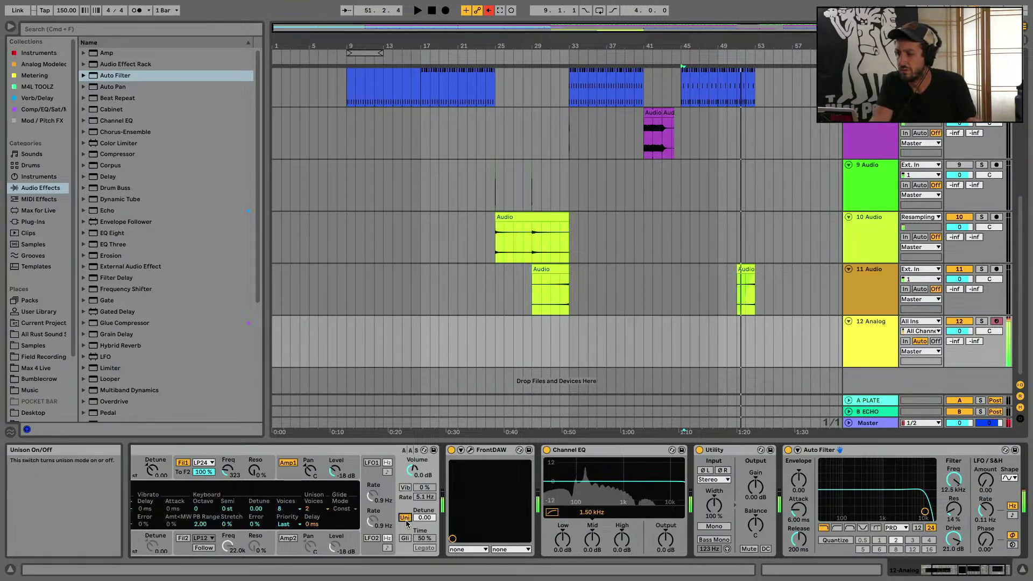
{"action": "left_click", "coordinate": [406, 520]}
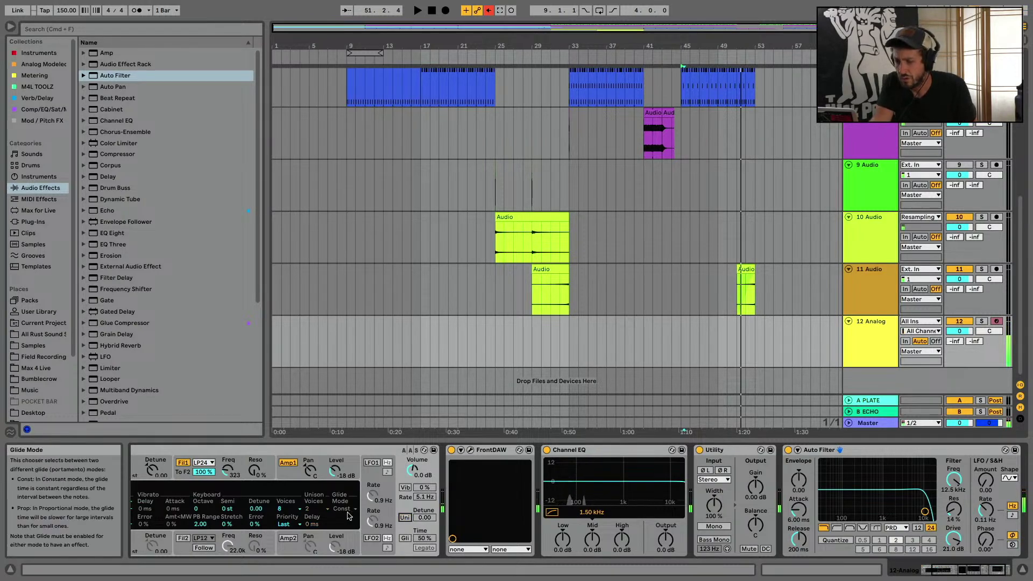
{"action": "left_click", "coordinate": [317, 510]}
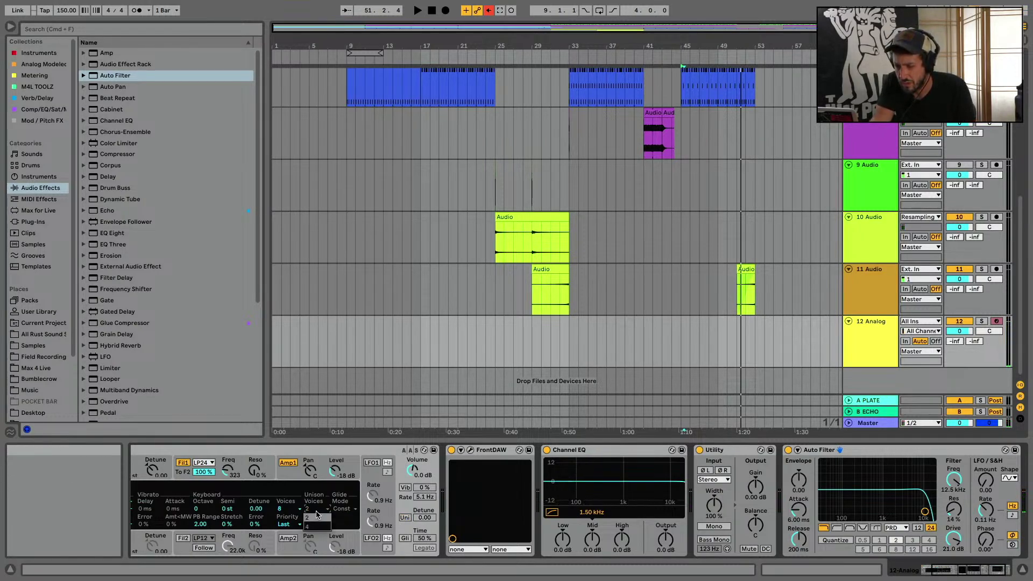
{"action": "scroll", "coordinate": [317, 514], "scroll_direction": "left", "scroll_amount": 3}
{"action": "left_click", "coordinate": [405, 509]}
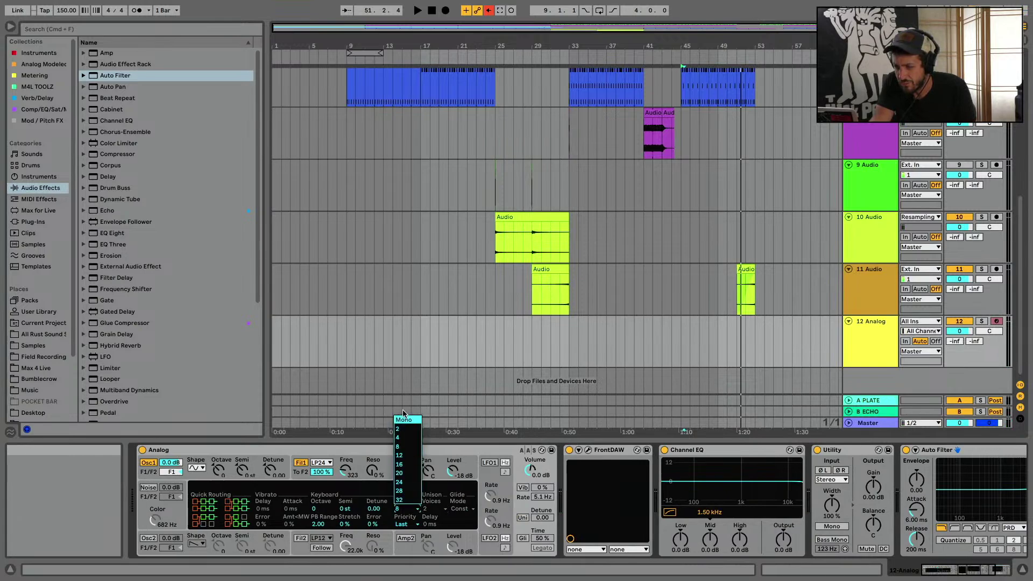
{"action": "left_click", "coordinate": [403, 420]}
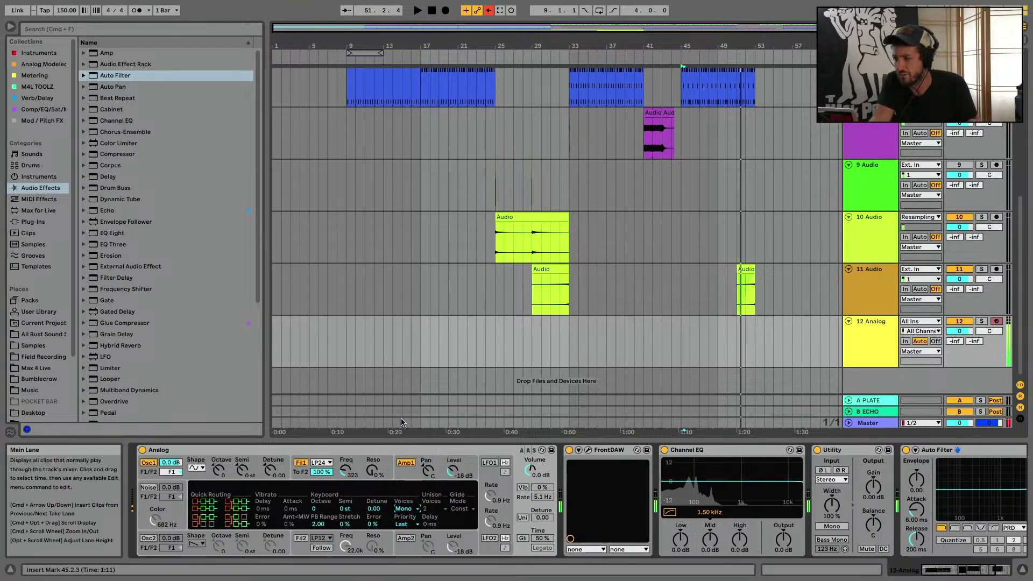
{"action": "left_click", "coordinate": [303, 475]}
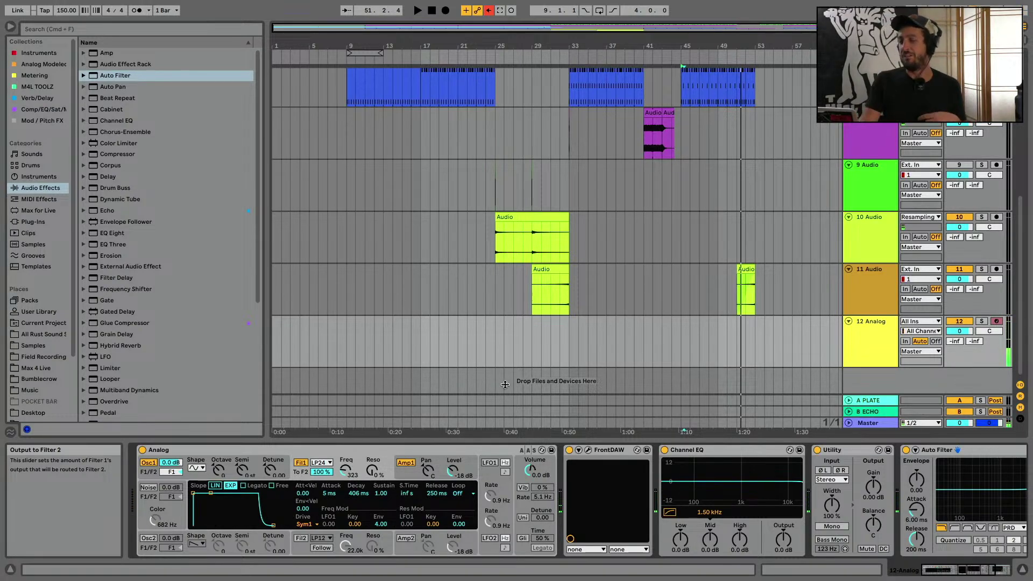
Record an eight-bar MIDI melody onto track 12 Analog, starting at bar 33
{"action": "left_click", "coordinate": [588, 329]}
{"action": "key", "text": "space"}
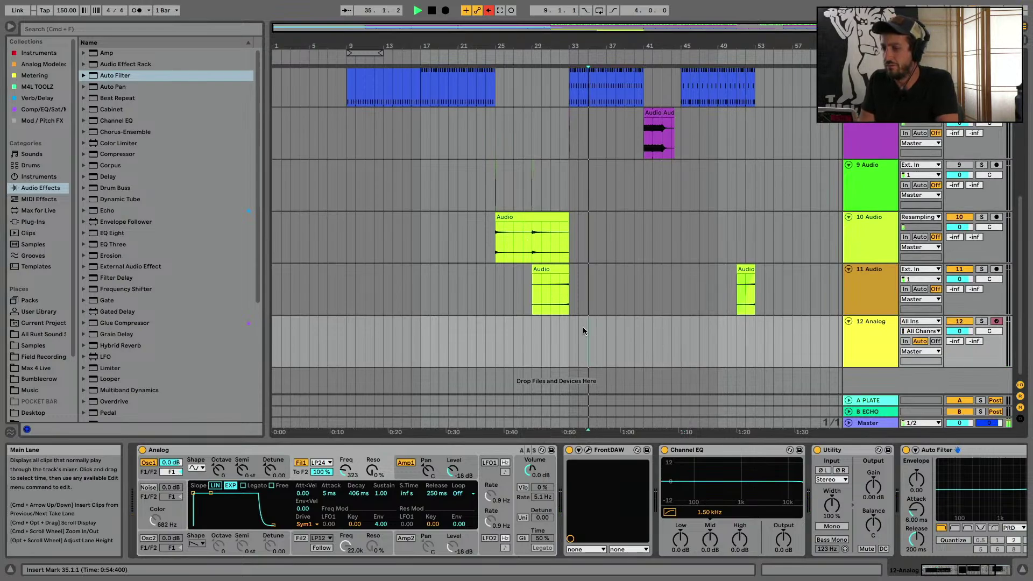
{"action": "left_click", "coordinate": [570, 334]}
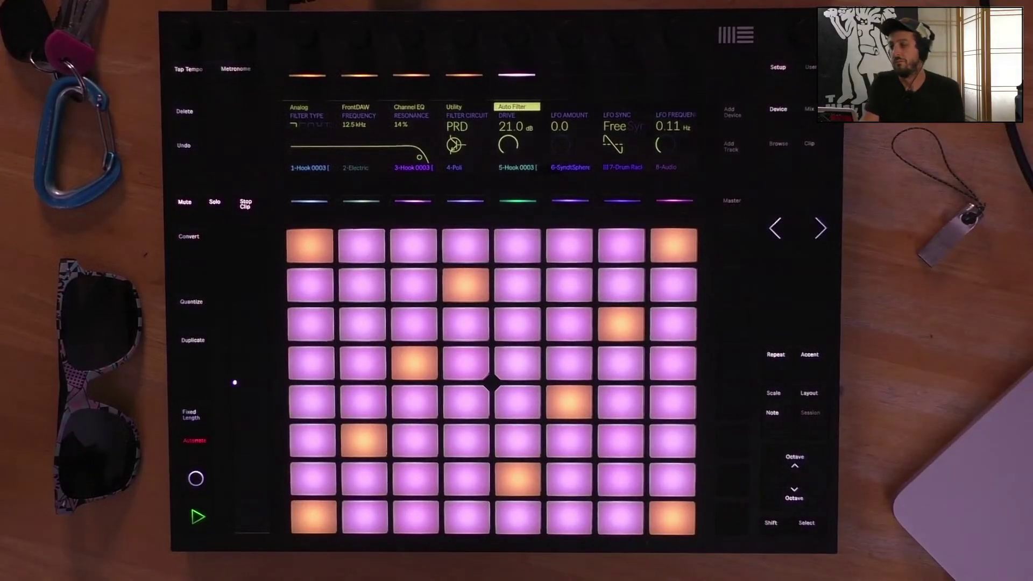
{"action": "key", "text": "space"}
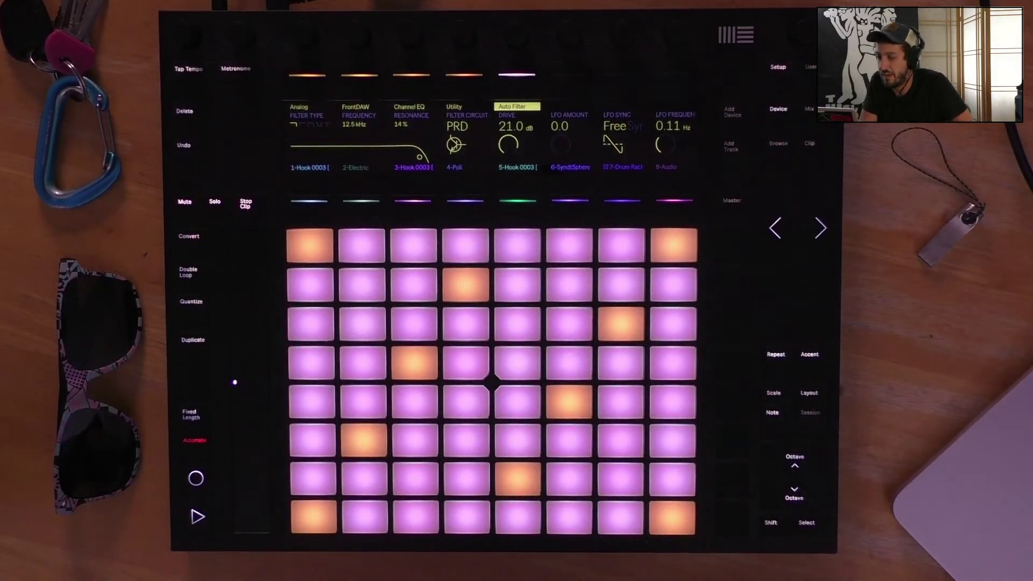
{"action": "key", "text": "space"}
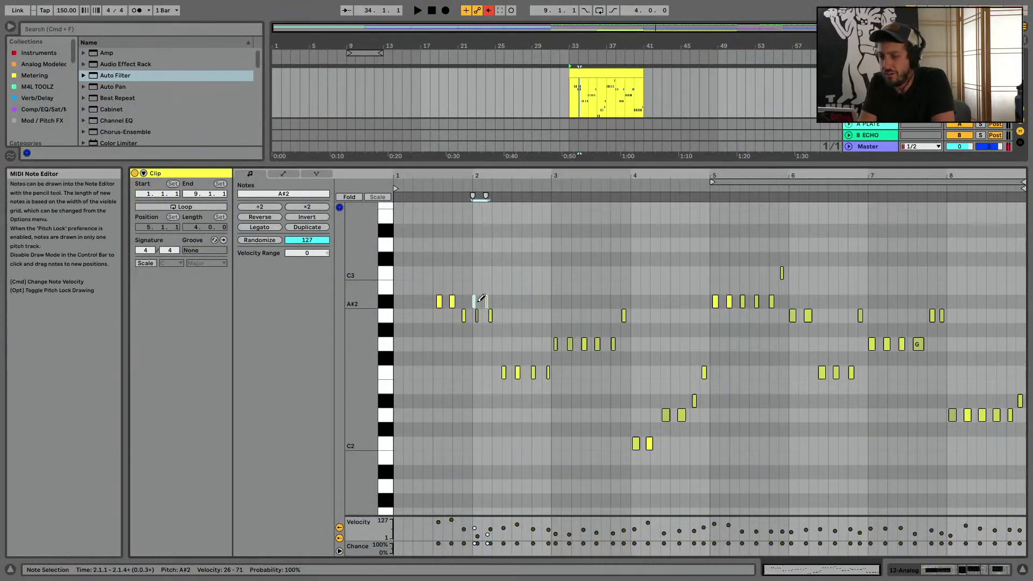
Move the two selected A#2 notes to the start of the clip and set all note velocities to 127
{"action": "key", "text": "Left"}
{"action": "key", "text": "Left"}
{"action": "key", "text": "Left"}
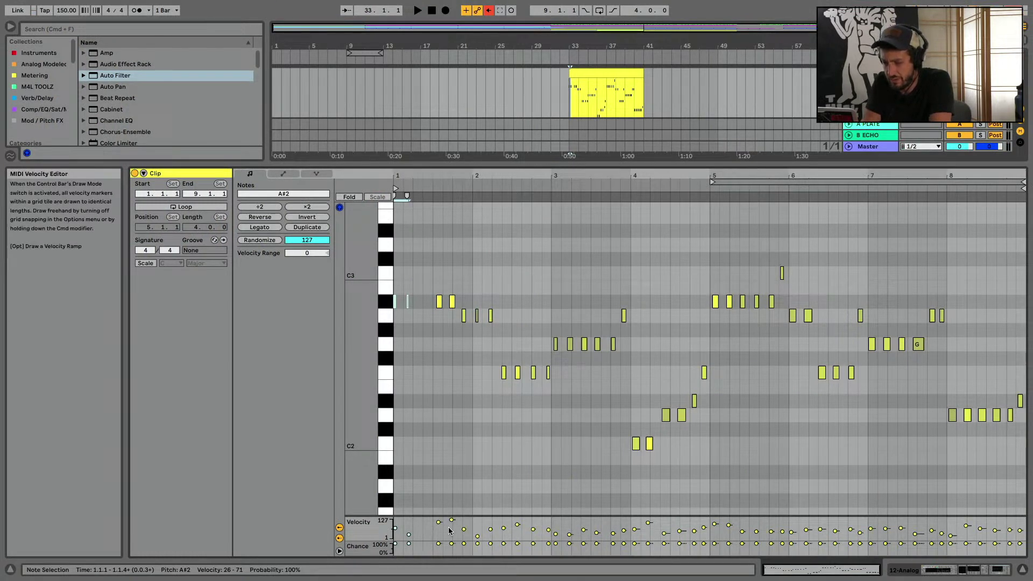
{"action": "key", "text": "super+a"}
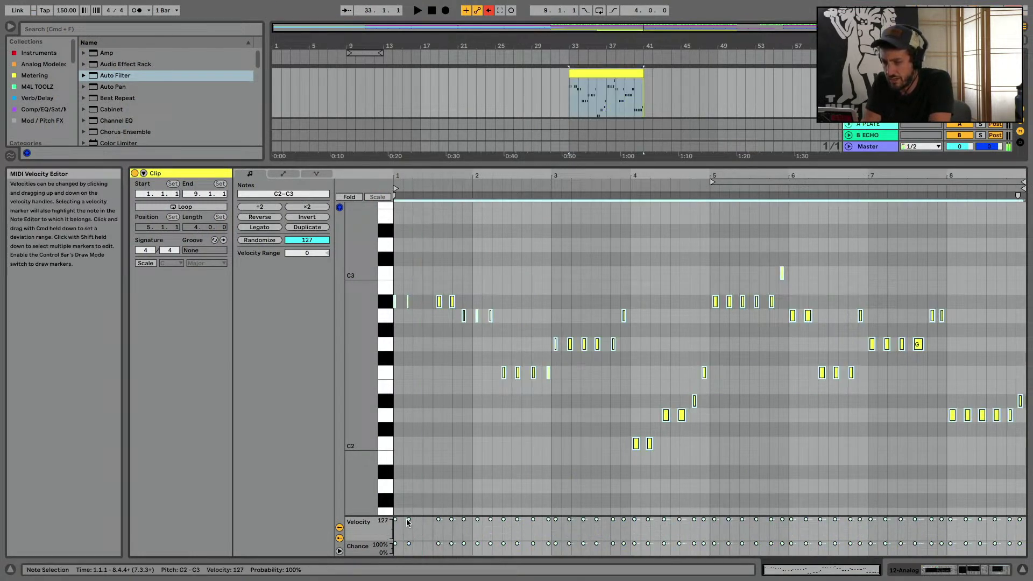
During playback, lower the Channel EQ output to -12 dB and set the Auto Filter drive to 20.2 dB
{"action": "key", "text": "space"}
{"action": "key", "text": "shift+Tab"}
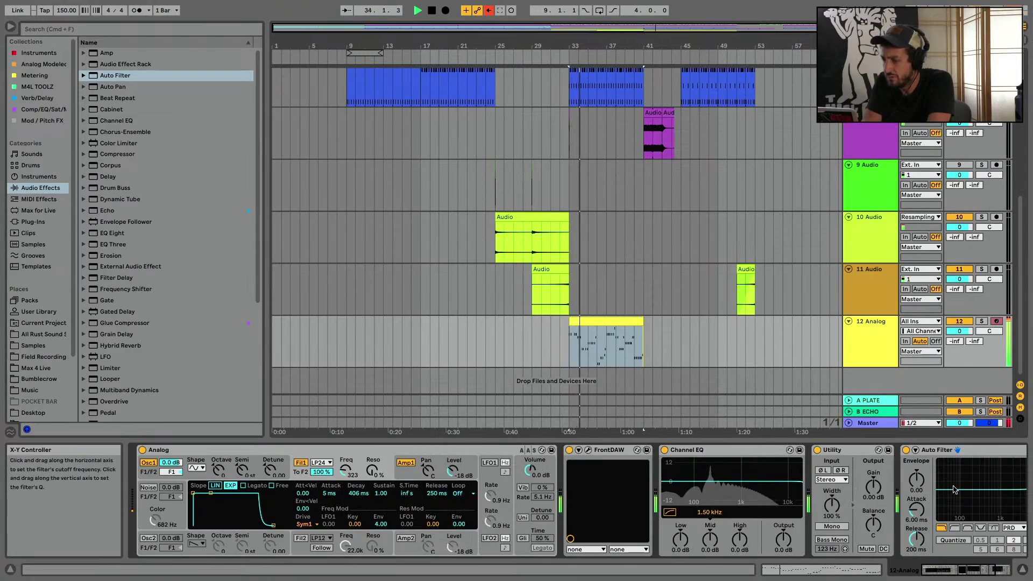
{"action": "scroll", "coordinate": [952, 488], "scroll_direction": "right", "scroll_amount": 3}
{"action": "left_click_drag", "start_coordinate": [893, 538], "coordinate": [893, 570]}
{"action": "left_click_drag", "start_coordinate": [604, 539], "coordinate": [603, 560]}
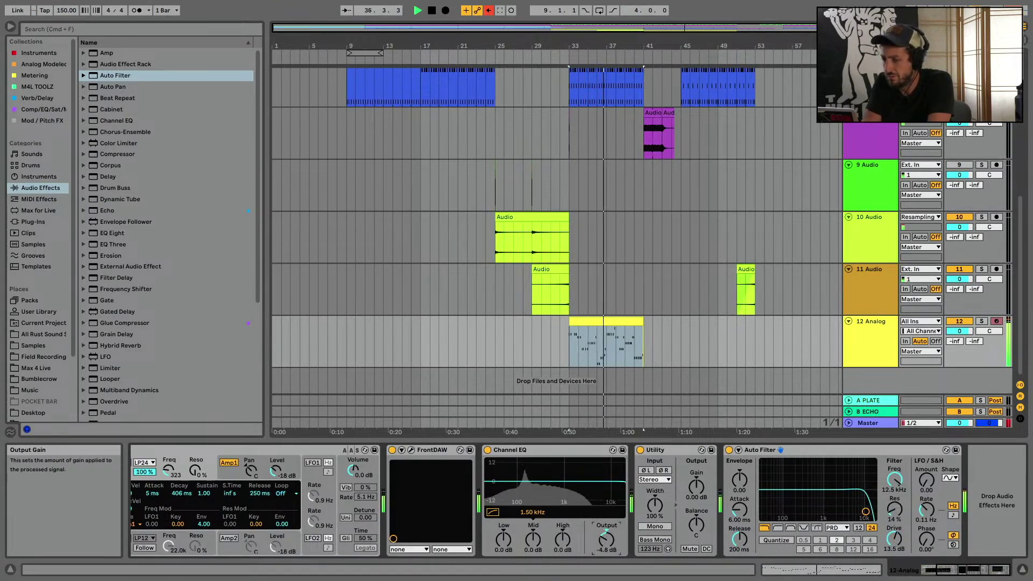
{"action": "left_click_drag", "start_coordinate": [904, 530], "coordinate": [903, 511]}
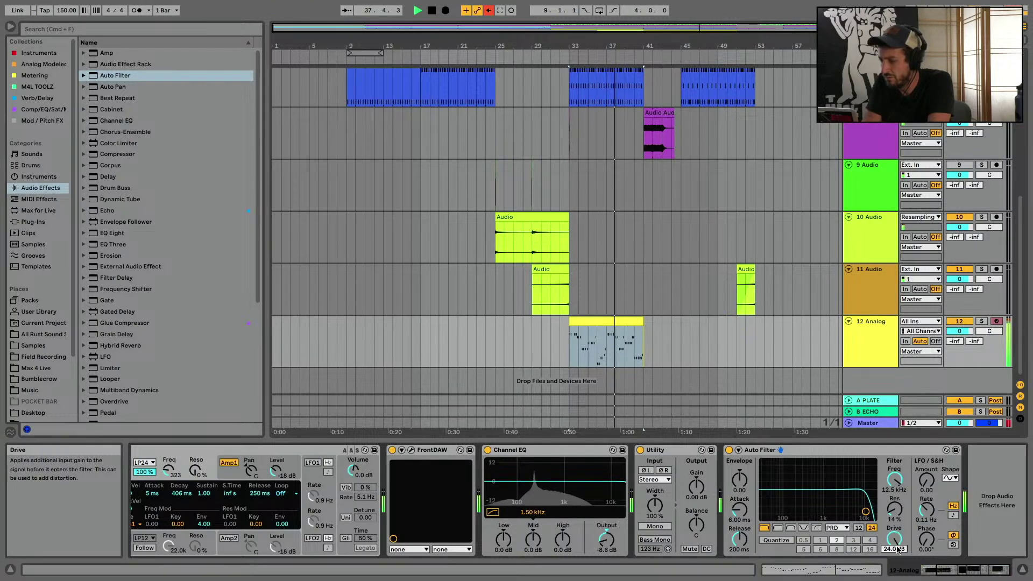
{"action": "left_click_drag", "start_coordinate": [609, 551], "coordinate": [609, 560]}
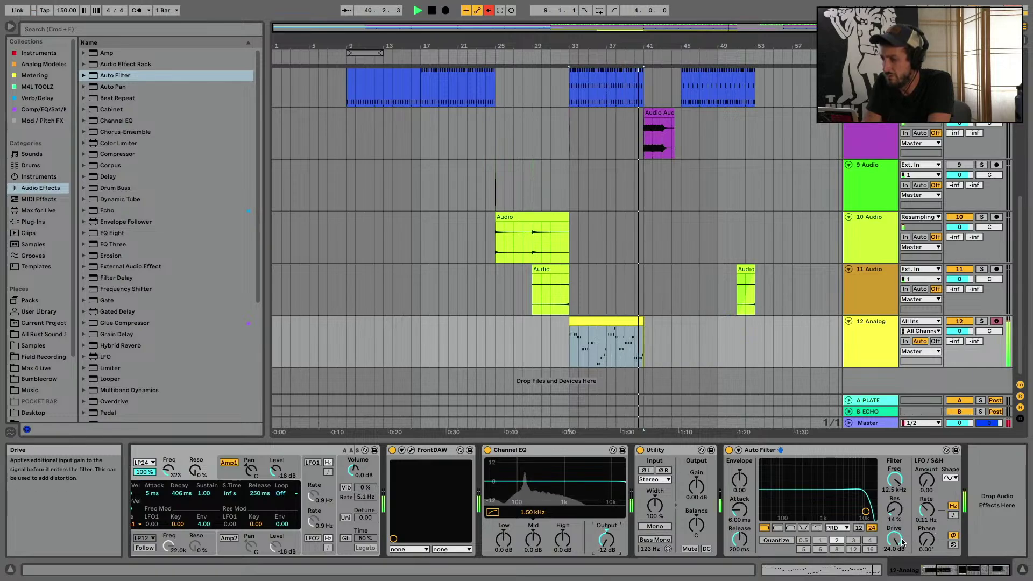
{"action": "left_click_drag", "start_coordinate": [896, 541], "coordinate": [900, 549]}
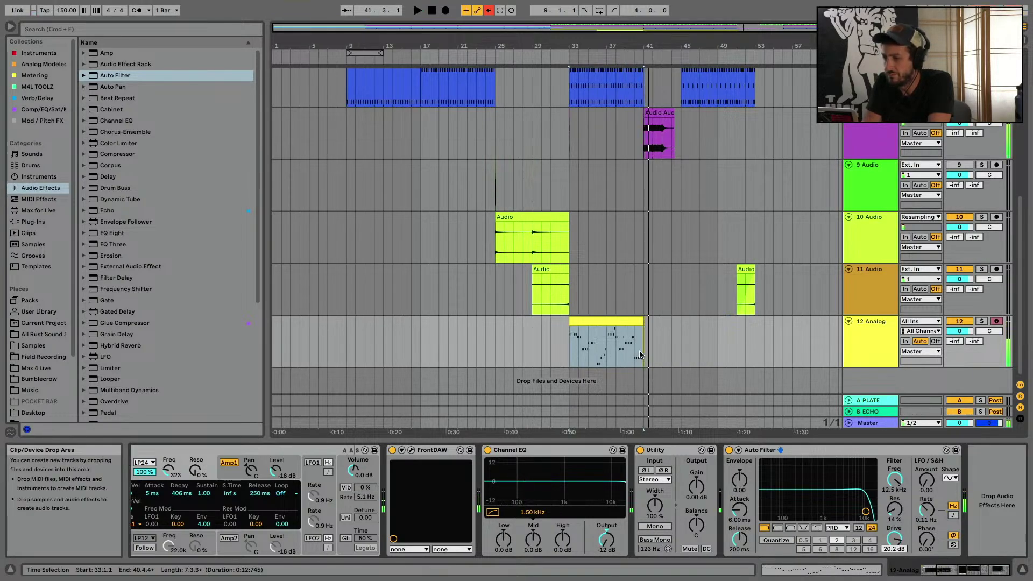
{"action": "key", "text": "space"}
Try quantizing all notes of the Analog clip to 1/8, listen to it, and undo the quantization
{"action": "double_click", "coordinate": [631, 321]}
{"action": "left_click", "coordinate": [632, 367]}
{"action": "key", "text": "super+a"}
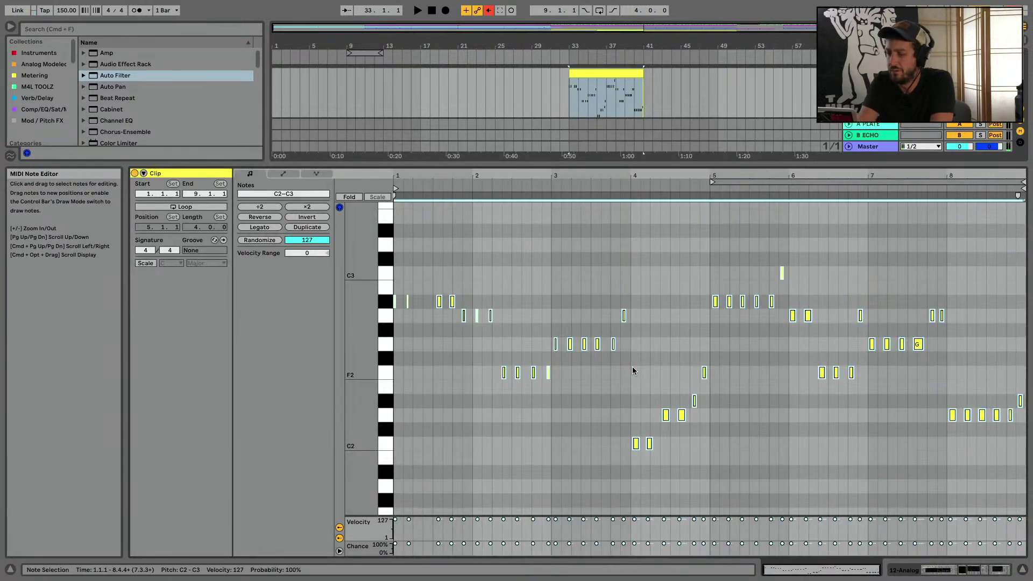
{"action": "key", "text": "super+shift+u"}
{"action": "left_click", "coordinate": [532, 265]}
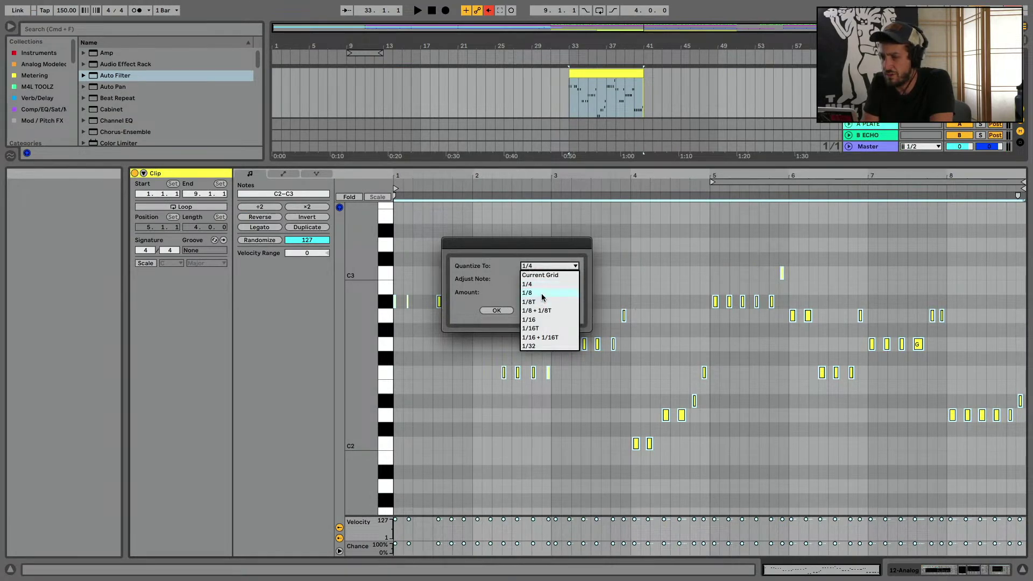
{"action": "left_click", "coordinate": [542, 293]}
{"action": "left_click", "coordinate": [491, 311]}
{"action": "key", "text": "space"}
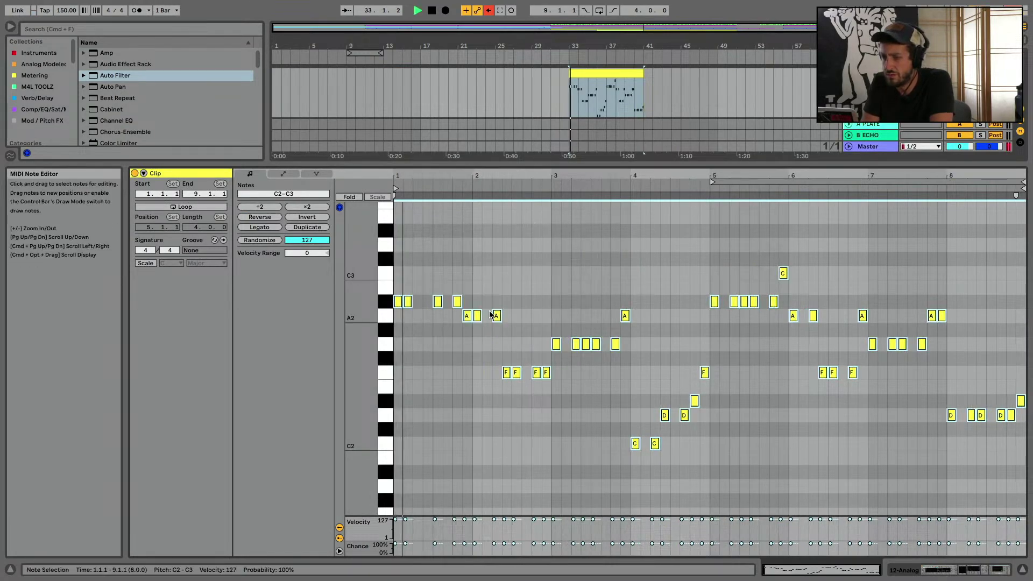
{"action": "key", "text": "space"}
{"action": "key", "text": "super+z"}
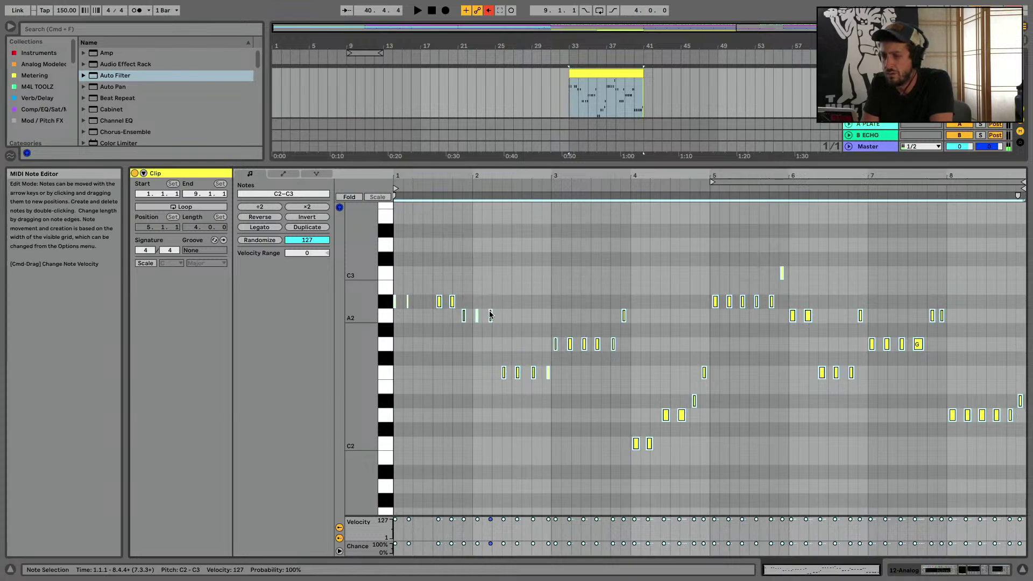
Quantize all notes of the Analog clip to 1/16
{"action": "key", "text": "super+shift+u"}
{"action": "left_click", "coordinate": [549, 266]}
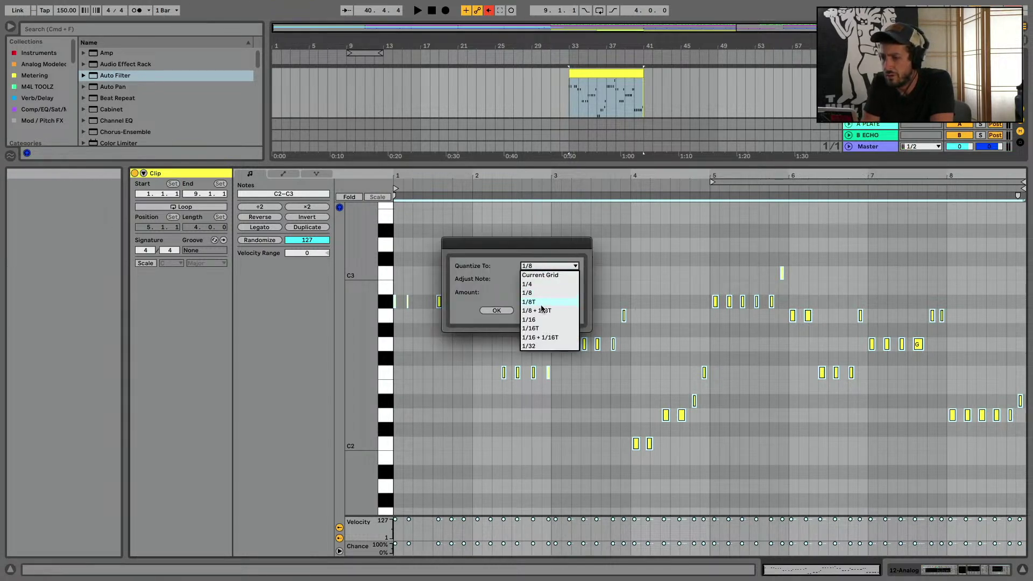
{"action": "left_click", "coordinate": [541, 305]}
{"action": "left_click", "coordinate": [496, 311]}
{"action": "key", "text": "space"}
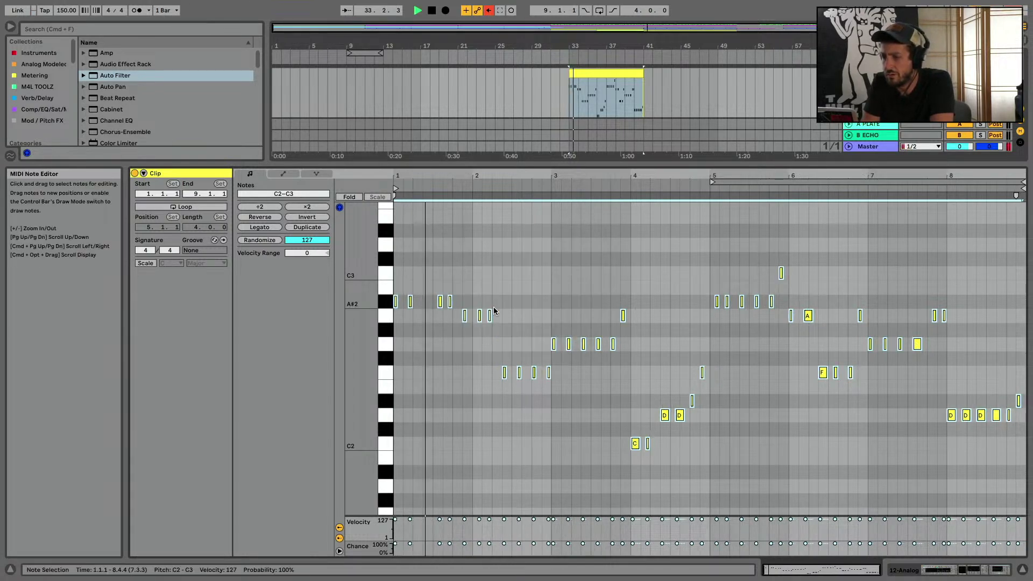
{"action": "left_click", "coordinate": [483, 259]}
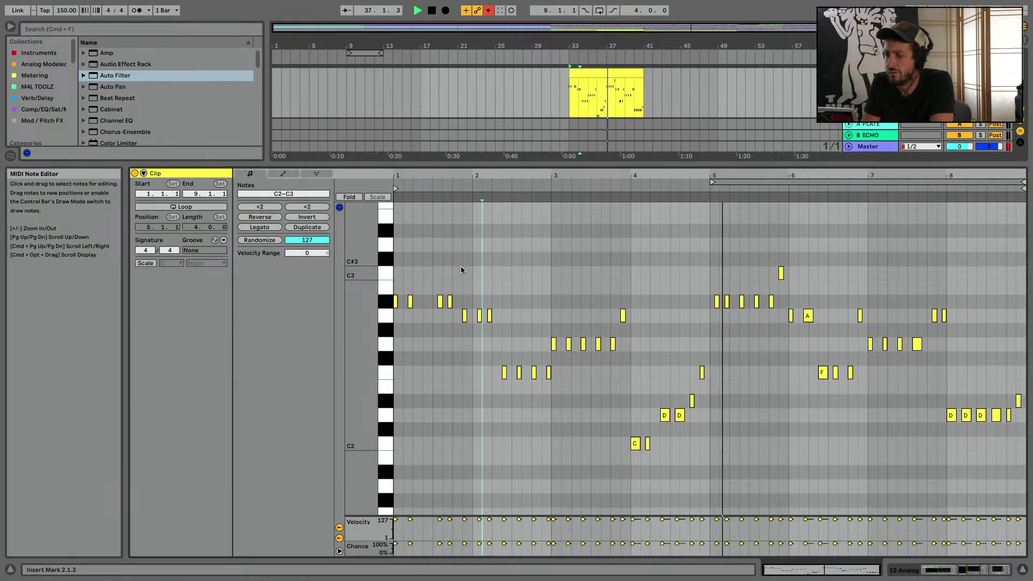
{"action": "key", "text": "space"}
{"action": "key", "text": "super+a"}
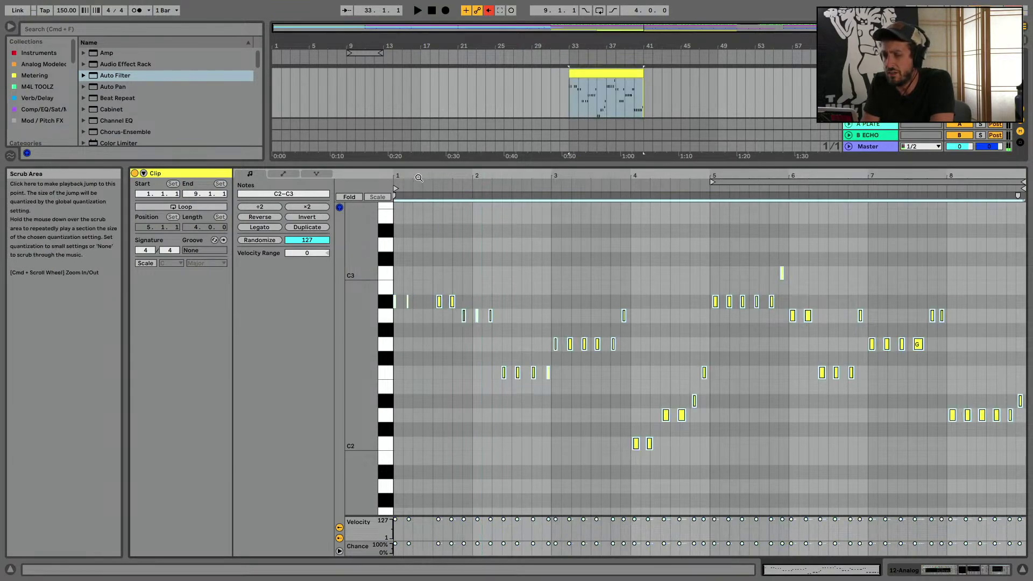
{"action": "key", "text": "super+u"}
{"action": "mouse_move", "coordinate": [412, 175]}
{"action": "left_mouse_down"}
{"action": "mouse_move", "coordinate": [475, 231]}
{"action": "mouse_move", "coordinate": [432, 175]}
{"action": "left_mouse_up"}
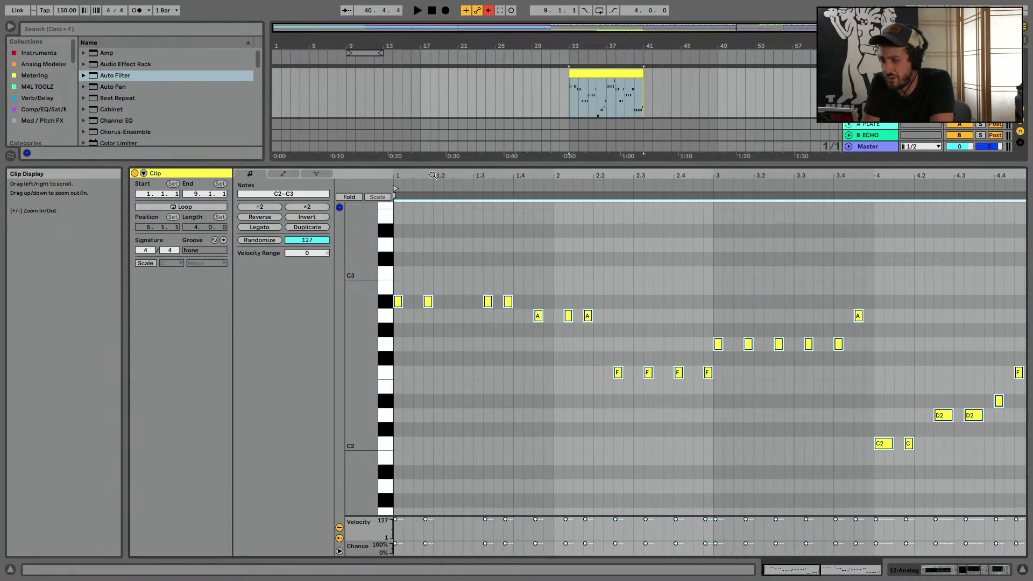
Move the third A#2 note of the Analog clip one sixteenth earlier to 1.3.1 and listen to it
{"action": "left_click", "coordinate": [467, 203]}
{"action": "key", "text": "space"}
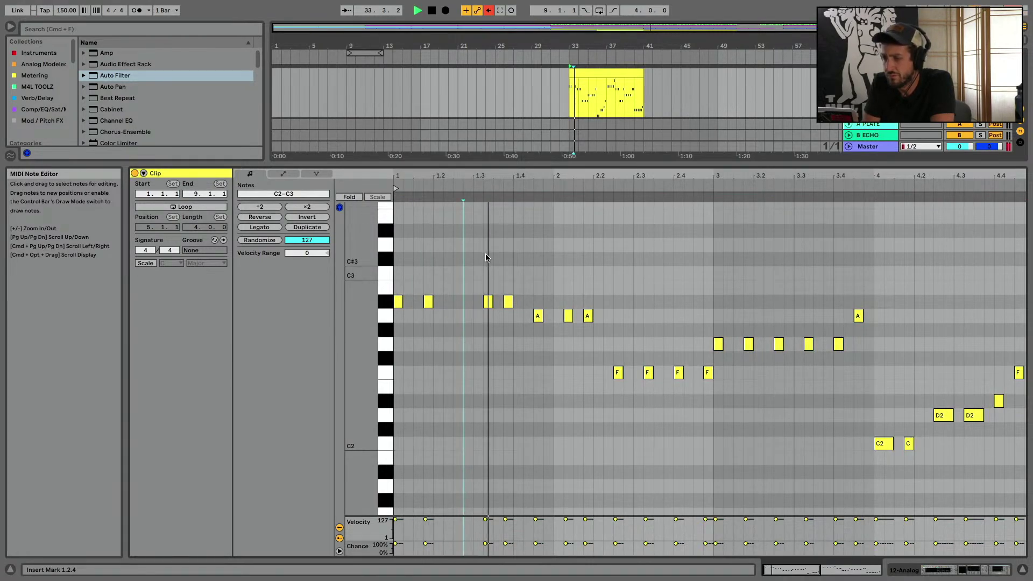
{"action": "left_click", "coordinate": [488, 301]}
{"action": "key", "text": "space"}
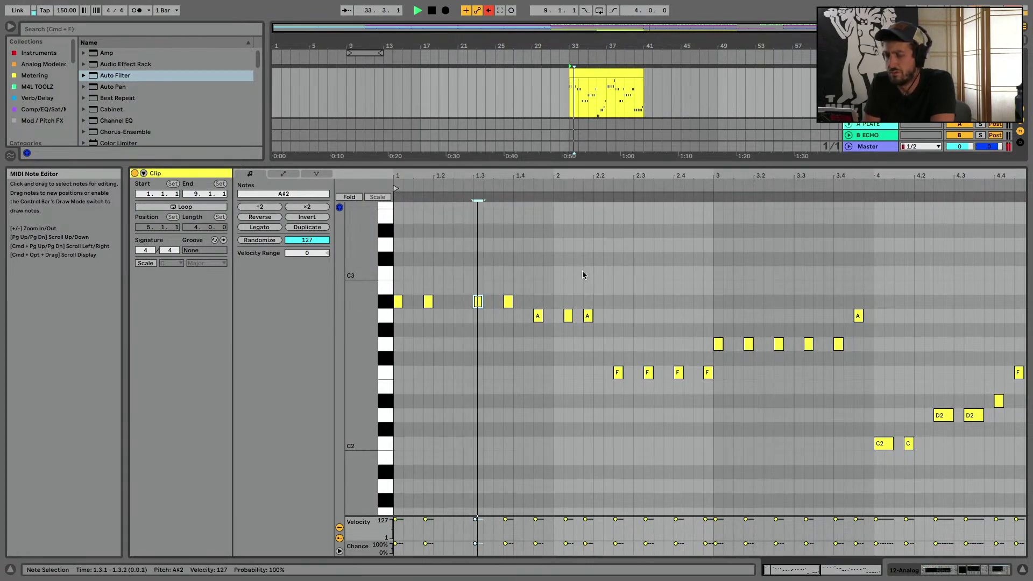
Try shifting the last two A2 notes of the first descending phrase and the four following F2 notes one sixteenth earlier, listening during playback
{"action": "left_click", "coordinate": [568, 316]}
{"action": "key", "text": "space"}
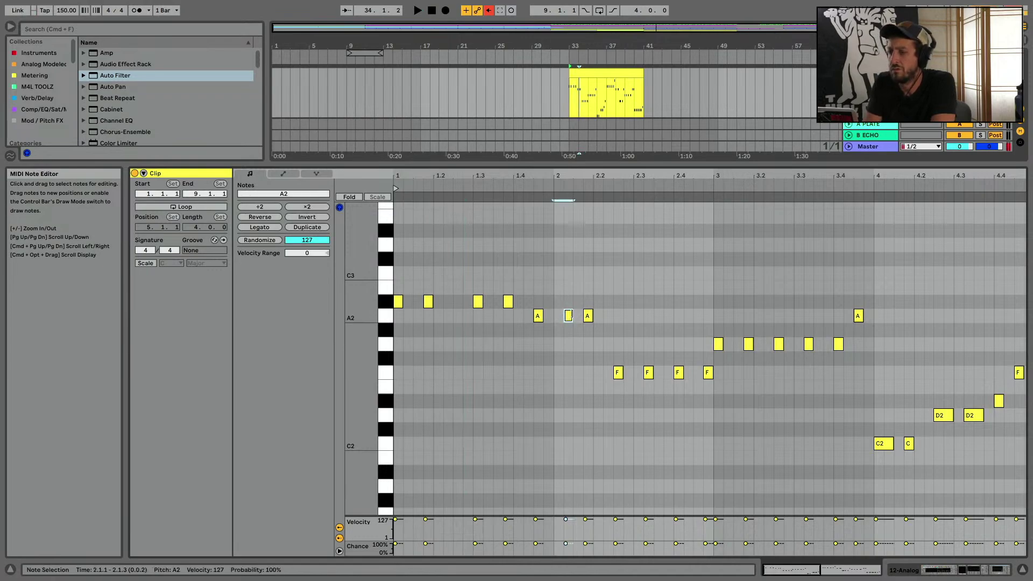
{"action": "mouse_move", "coordinate": [596, 320]}
{"action": "left_mouse_down"}
{"action": "mouse_move", "coordinate": [624, 305]}
{"action": "mouse_move", "coordinate": [583, 326]}
{"action": "left_mouse_up"}
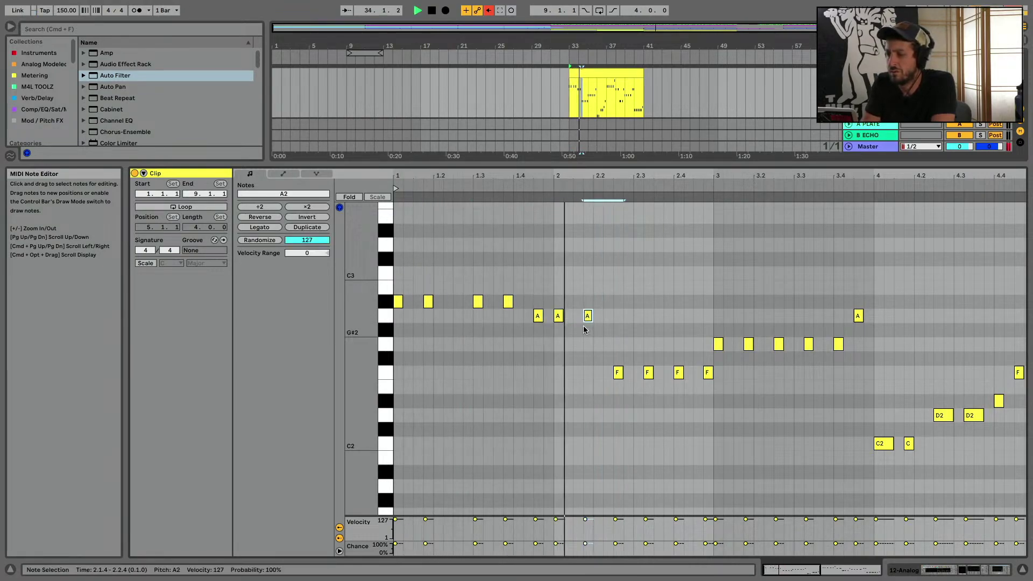
{"action": "key", "text": "Left"}
{"action": "key", "text": "space"}
{"action": "left_click_drag", "start_coordinate": [583, 371], "coordinate": [760, 399]}
{"action": "key", "text": "Left"}
{"action": "key", "text": "space"}
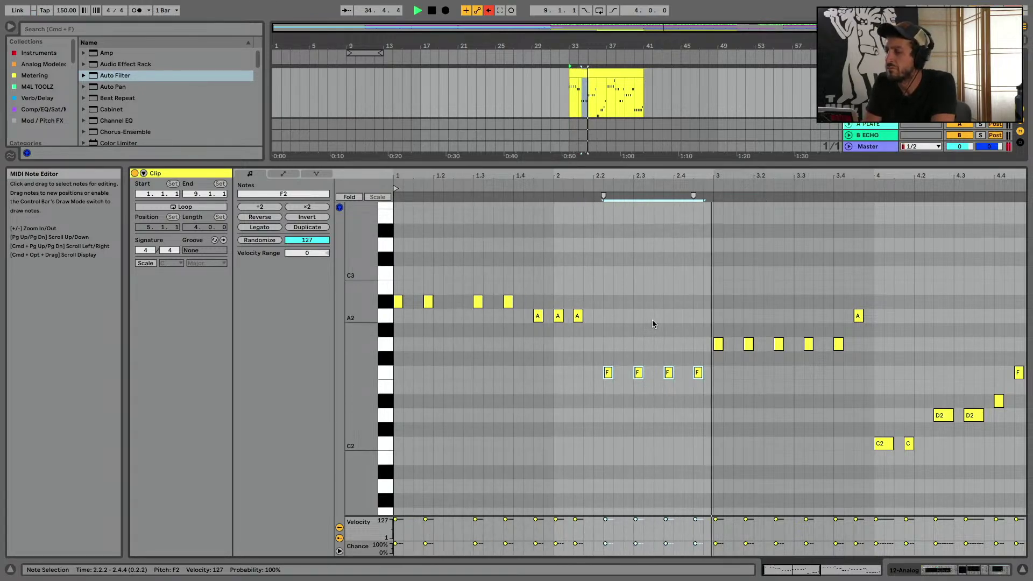
Return the shifted F2 and A2 notes to one sixteenth later and play the clip
{"action": "key", "text": "space"}
{"action": "key", "text": "Right"}
{"action": "left_click_drag", "start_coordinate": [554, 303], "coordinate": [575, 313]}
{"action": "key", "text": "Right"}
{"action": "key", "text": "space"}
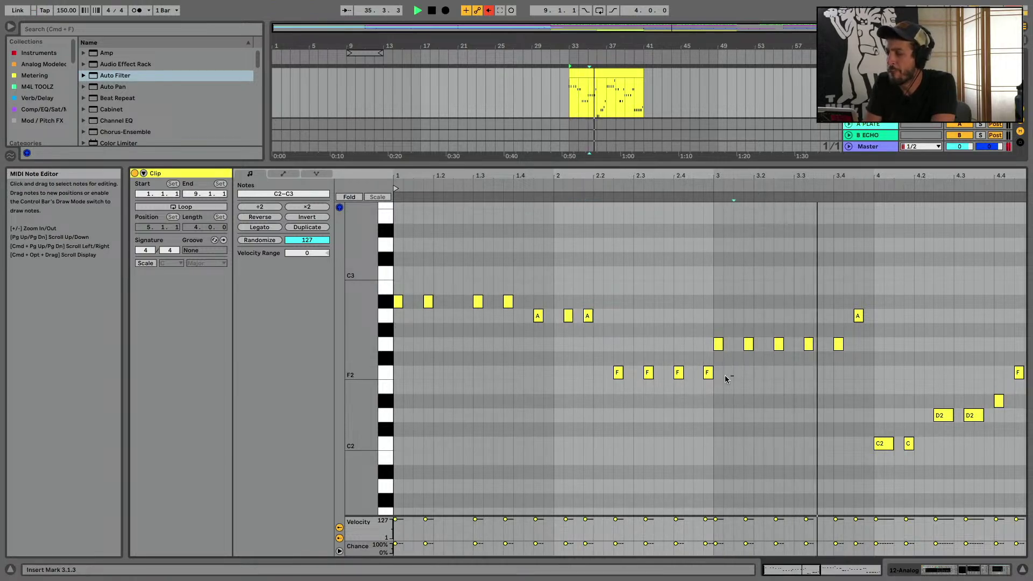
During playback, shift single notes one sixteenth earlier: F2 to 2.4.3, A#2 to 5.1.1, A2 to 2.1.1 and A2 to 7.4.1
{"action": "left_click", "coordinate": [707, 373]}
{"action": "key", "text": "Left"}
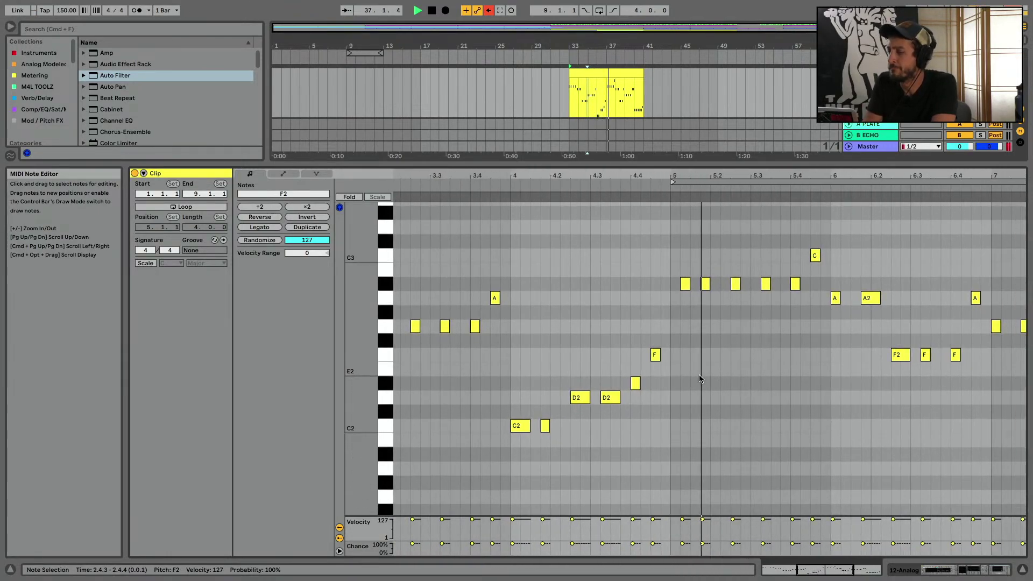
{"action": "left_click", "coordinate": [684, 284]}
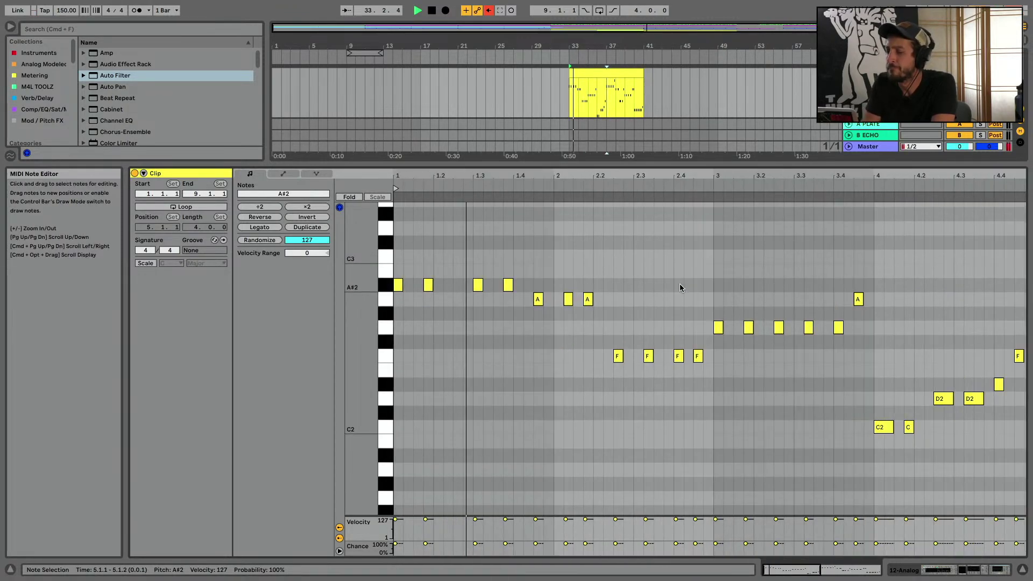
{"action": "left_click_drag", "start_coordinate": [568, 302], "coordinate": [557, 302]}
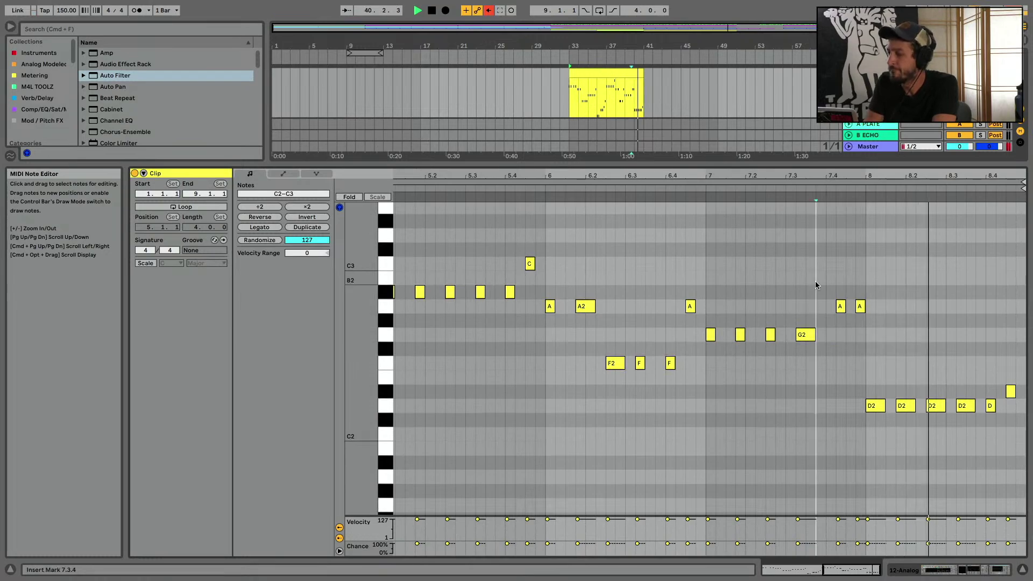
{"action": "left_click_drag", "start_coordinate": [840, 306], "coordinate": [831, 307]}
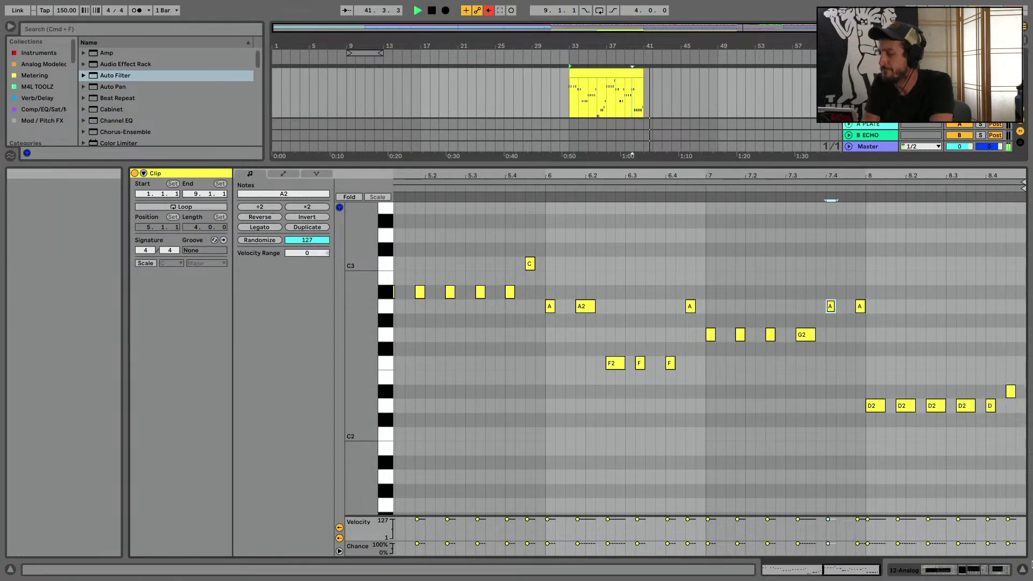
Copy the Analog clip in the arrangement and paste it at bar 45 on the same track
{"action": "key", "text": "super+alt+l"}
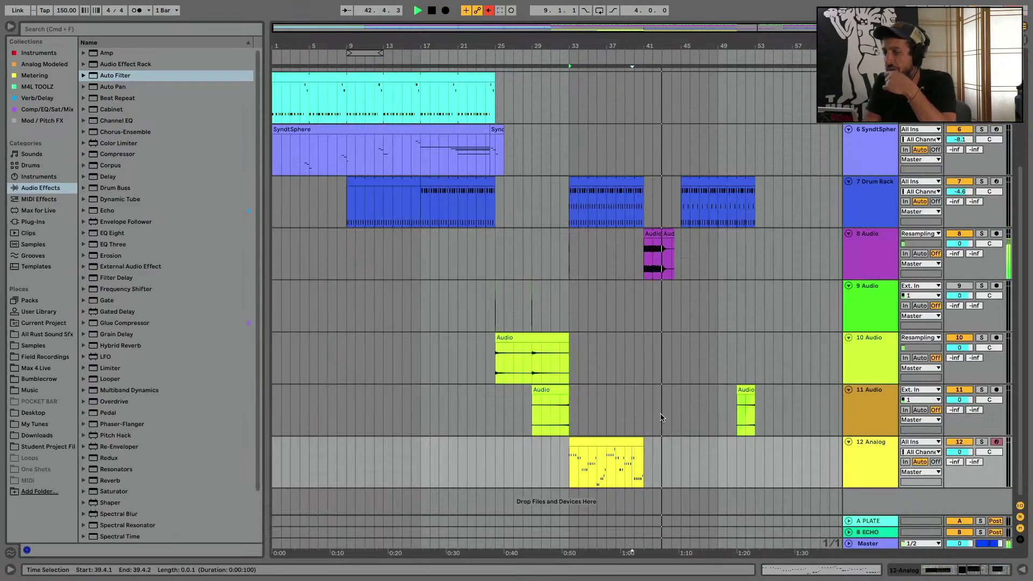
{"action": "left_click", "coordinate": [639, 441]}
{"action": "left_click", "coordinate": [686, 444]}
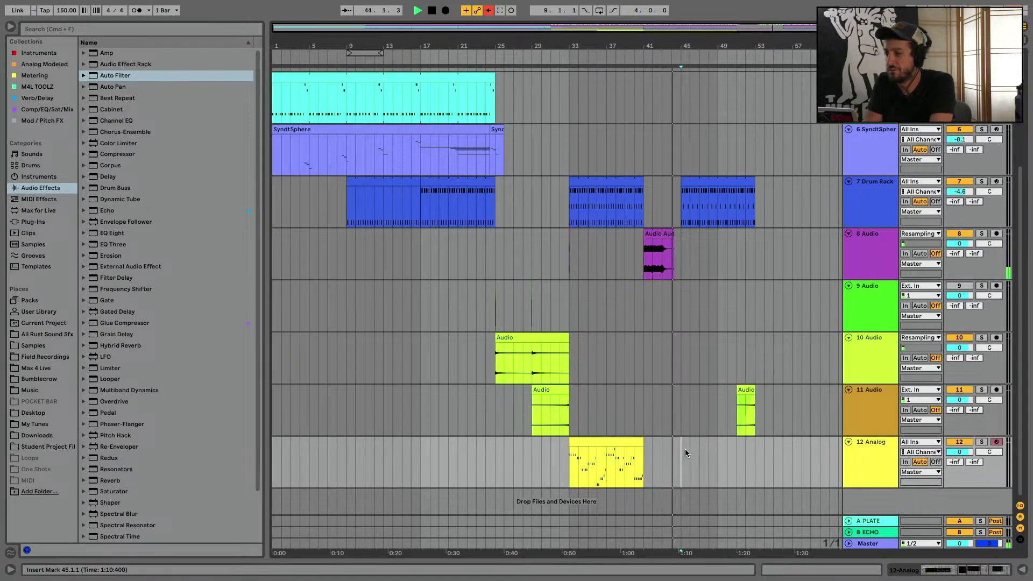
{"action": "key", "text": "super+v"}
Transpose all notes of the copied clip at bar 45 down two octaves to C0–C1 and listen to it
{"action": "double_click", "coordinate": [732, 438]}
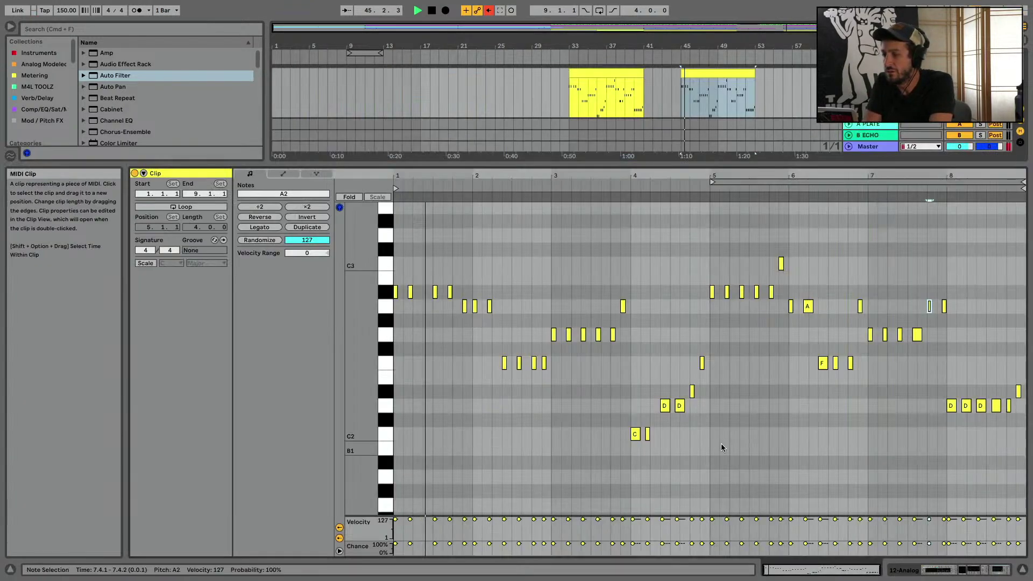
{"action": "key", "text": "space"}
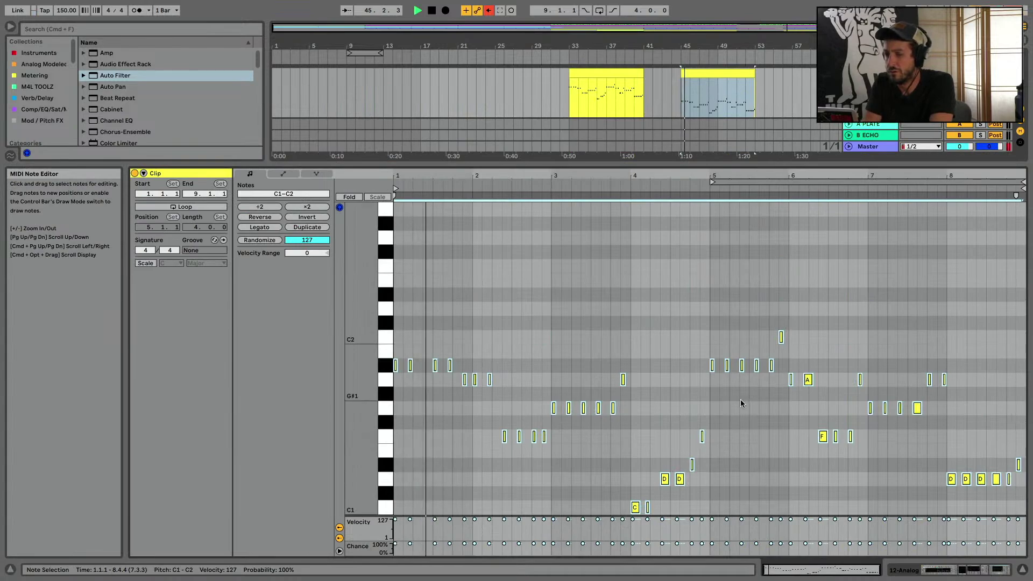
{"action": "key", "text": "space"}
{"action": "key", "text": "shift+Down"}
{"action": "key", "text": "space"}
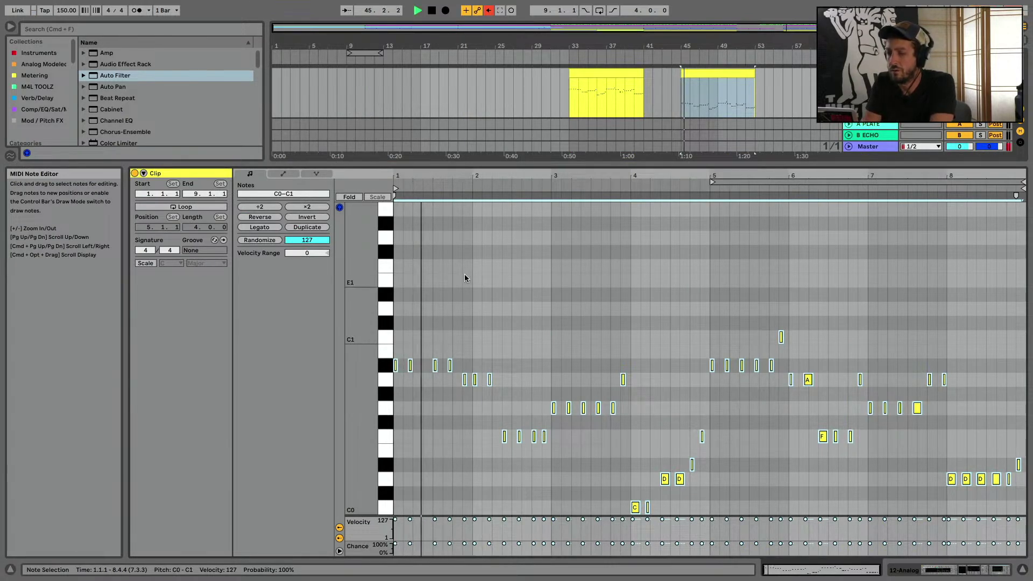
{"action": "key", "text": "space"}
{"action": "key", "text": "space"}
{"action": "key", "text": "space"}
Fold the note editor so that only the key rows containing notes are shown
{"action": "mouse_move", "coordinate": [409, 175]}
{"action": "left_mouse_down"}
{"action": "mouse_move", "coordinate": [407, 215]}
{"action": "mouse_move", "coordinate": [407, 173]}
{"action": "left_mouse_up"}
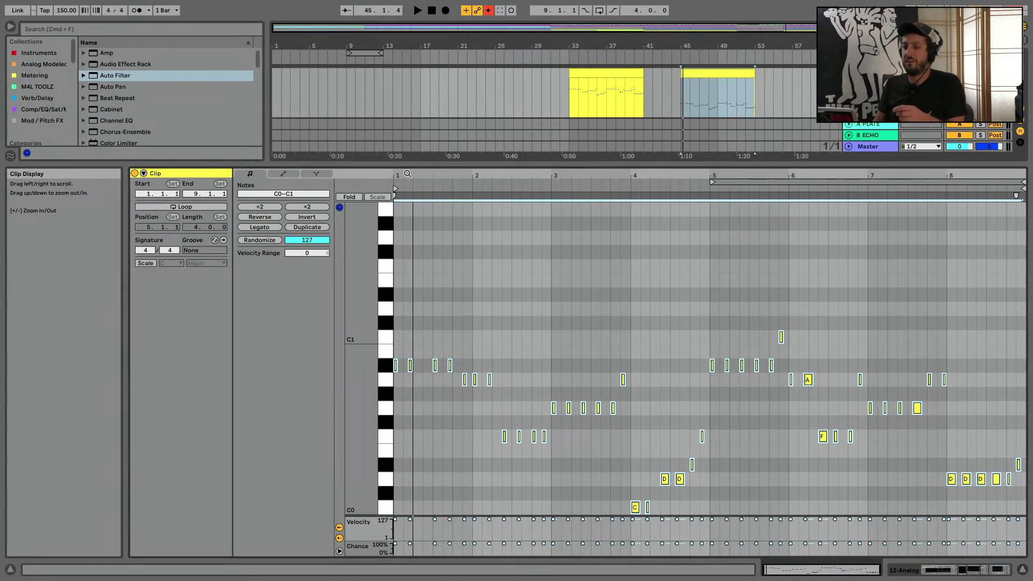
{"action": "left_click", "coordinate": [351, 197]}
{"action": "left_click", "coordinate": [351, 197]}
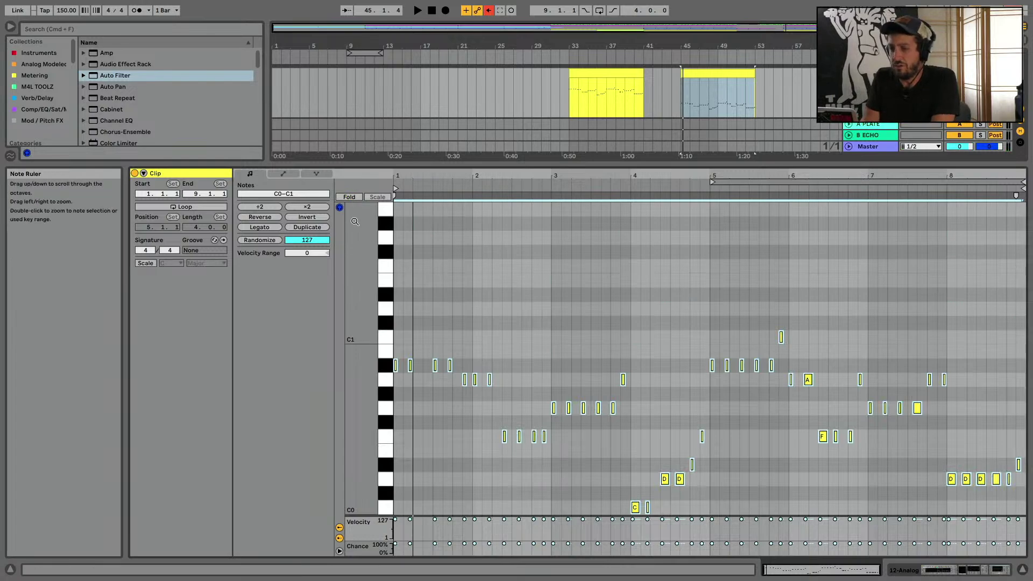
{"action": "left_click", "coordinate": [350, 197]}
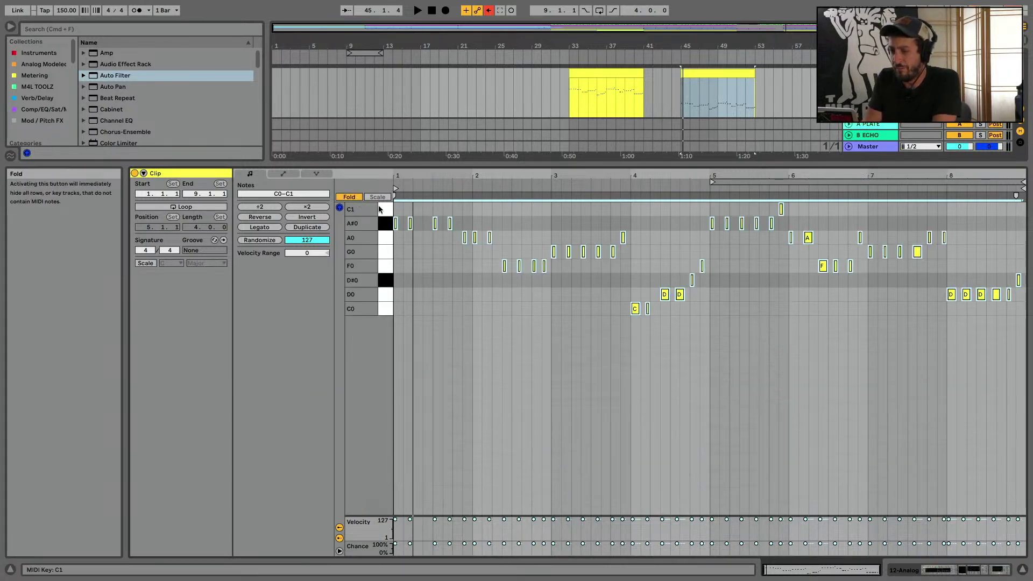
Try duplicating all notes one octave higher to C1–C2, and delete the duplicates
{"action": "key", "text": "shift+Down"}
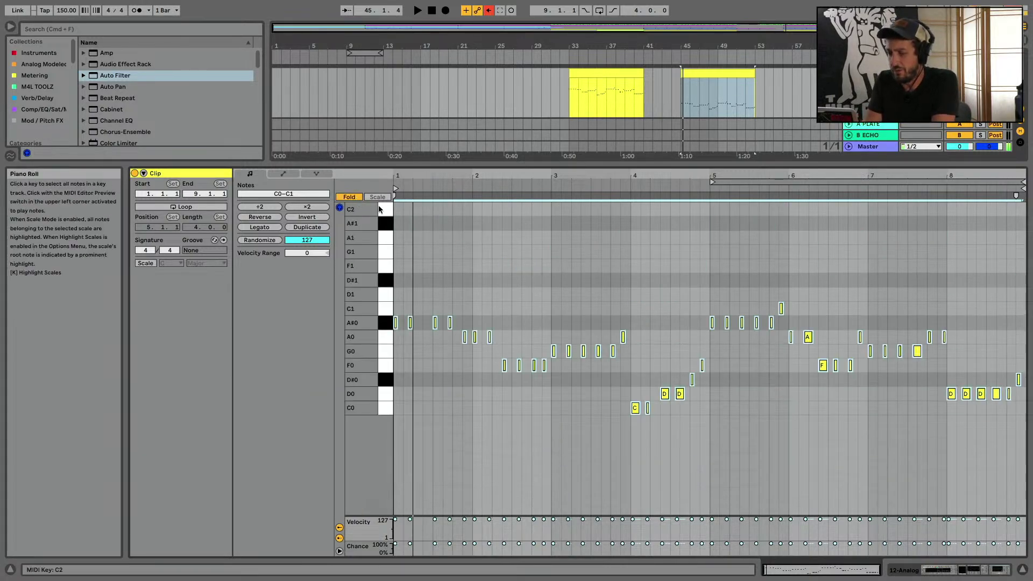
{"action": "key", "text": "alt+shift+Up"}
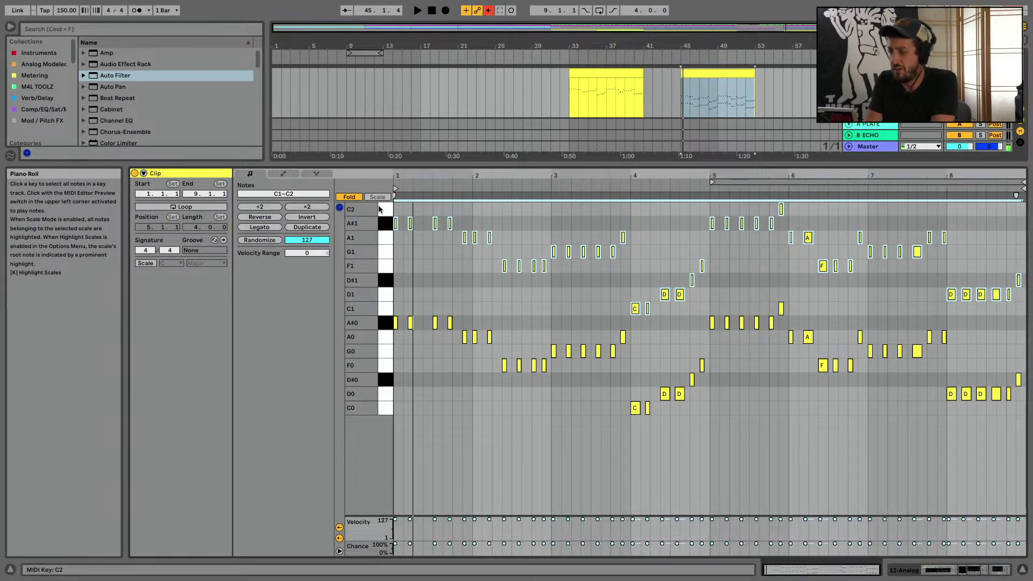
{"action": "key", "text": "Delete"}
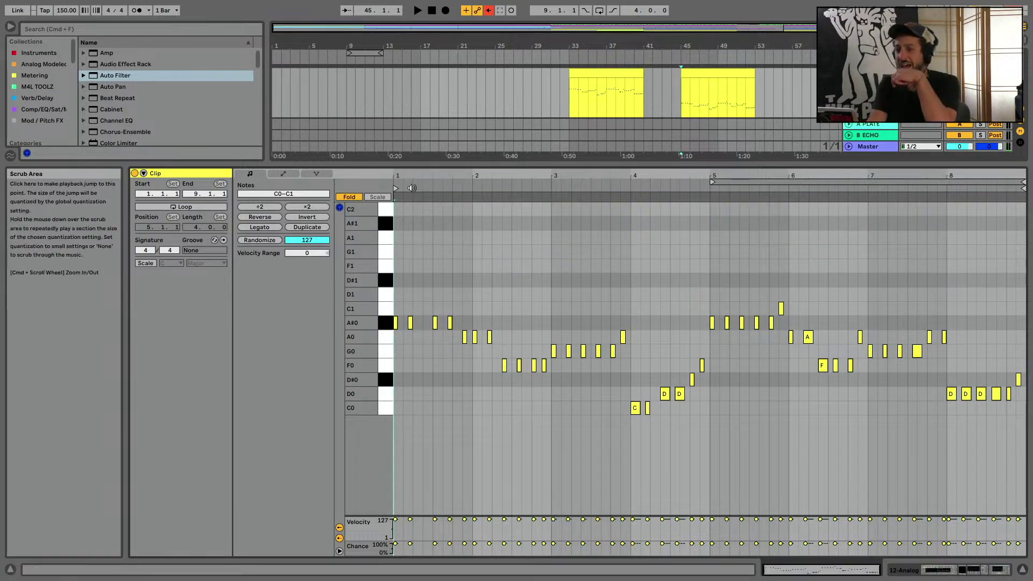
Try drawing an A1 note at 1.1.3, listen to it, and remove it
{"action": "mouse_move", "coordinate": [396, 176]}
{"action": "left_mouse_down"}
{"action": "mouse_move", "coordinate": [396, 226]}
{"action": "mouse_move", "coordinate": [398, 196]}
{"action": "left_mouse_up"}
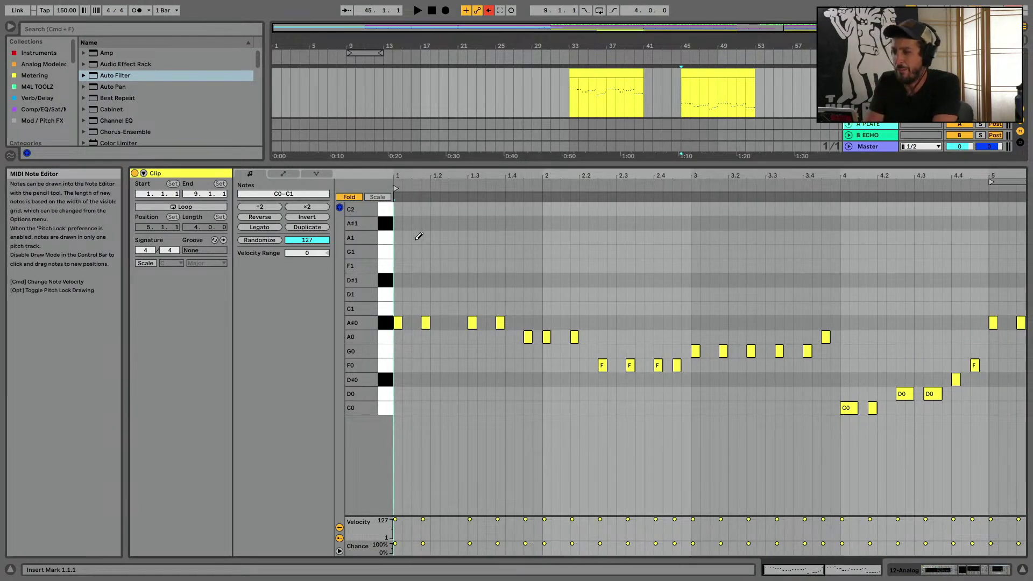
{"action": "key", "text": "space"}
{"action": "left_click", "coordinate": [415, 238]}
{"action": "key", "text": "space"}
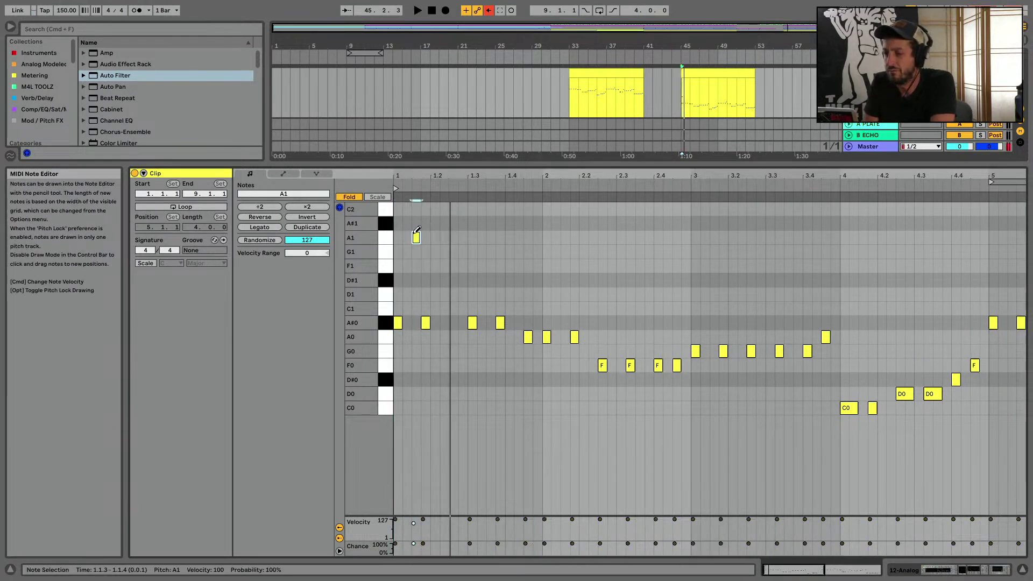
{"action": "left_click", "coordinate": [416, 236]}
Add the C2–C3 rows to the folded view by pasting all notes two octaves higher and deleting the pasted notes
{"action": "key", "text": "super+a"}
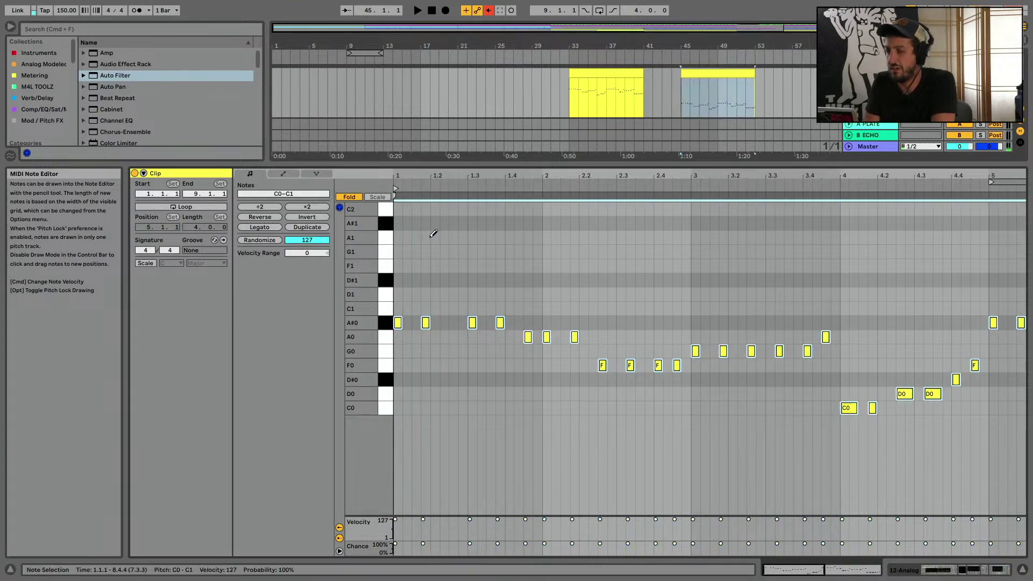
{"action": "key", "text": "super+c"}
{"action": "key", "text": "super+v"}
{"action": "key", "text": "shift+Up"}
{"action": "key", "text": "shift+Up"}
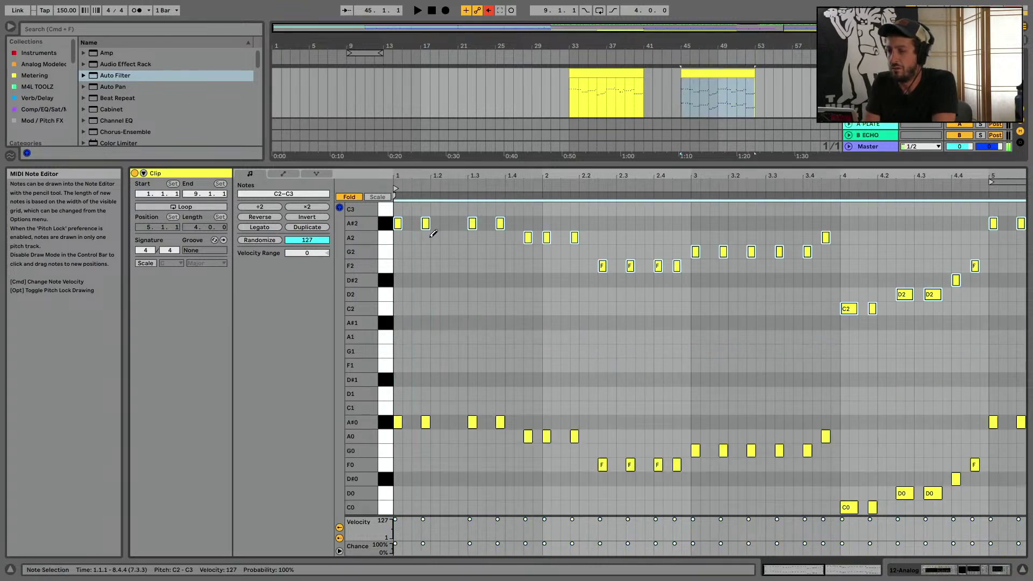
{"action": "key", "text": "Delete"}
Draw an A#2 note at 1.1.3 and a C3 note at 1.2.3, and play the clip
{"action": "left_click", "coordinate": [422, 218]}
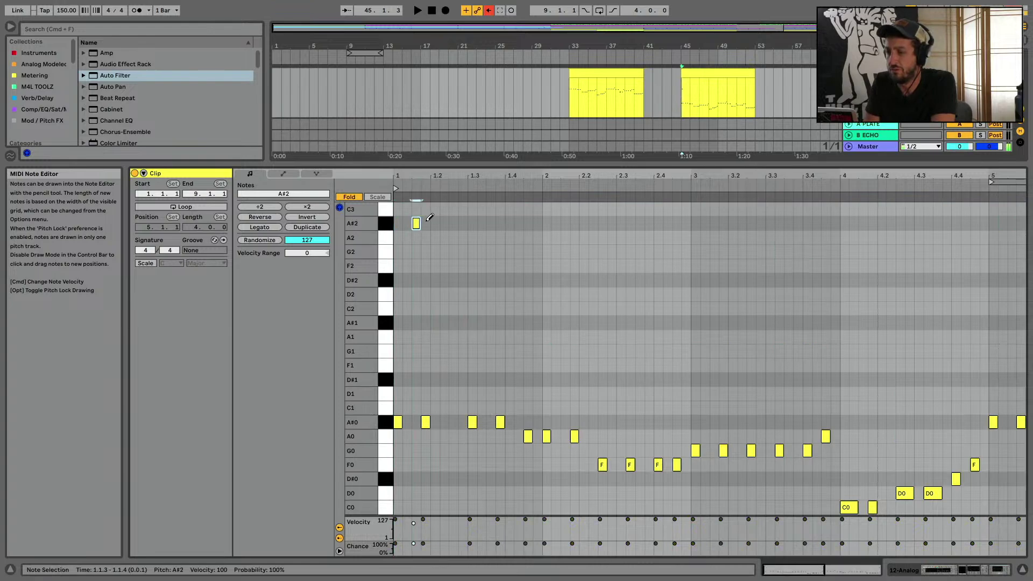
{"action": "left_click", "coordinate": [419, 218]}
{"action": "left_click", "coordinate": [416, 222]}
{"action": "left_click", "coordinate": [453, 209]}
{"action": "key", "text": "space"}
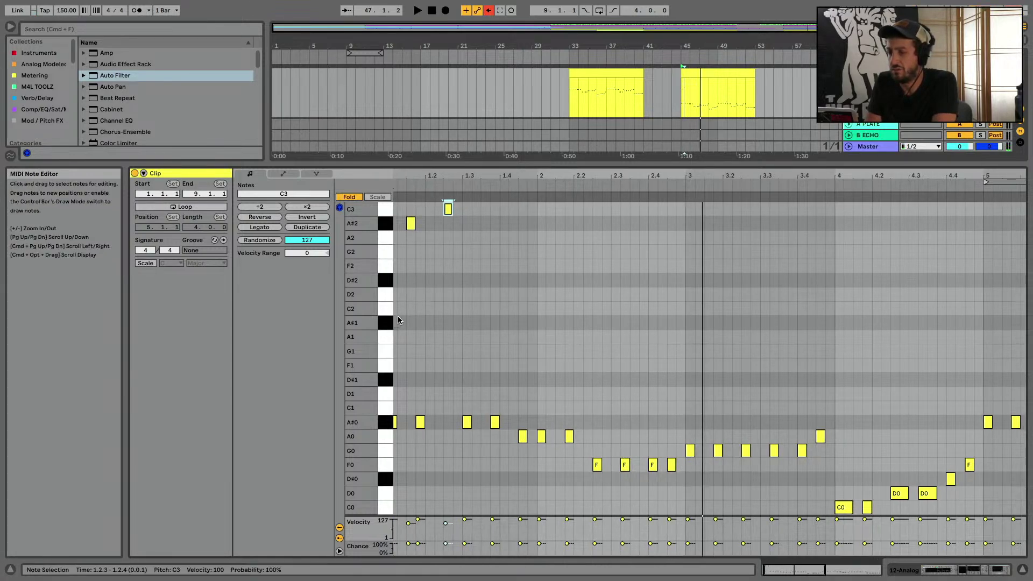
Transpose the whole clip up one octave, and lower the two added upper notes back to A#2 and C3
{"action": "left_click_drag", "start_coordinate": [399, 315], "coordinate": [1026, 522]}
{"action": "key", "text": "super+a"}
{"action": "key", "text": "shift+Up"}
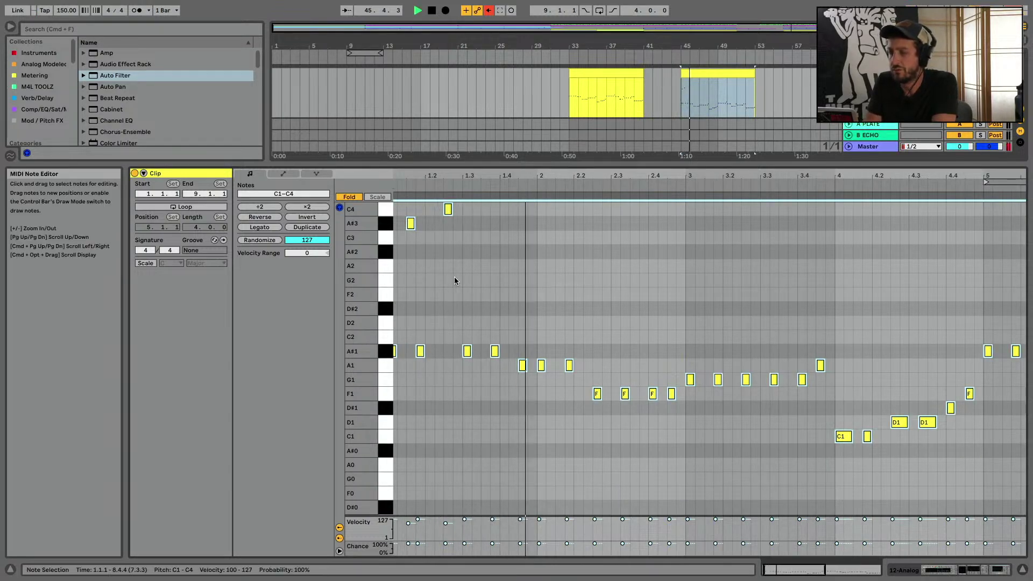
{"action": "left_click_drag", "start_coordinate": [425, 260], "coordinate": [452, 205]}
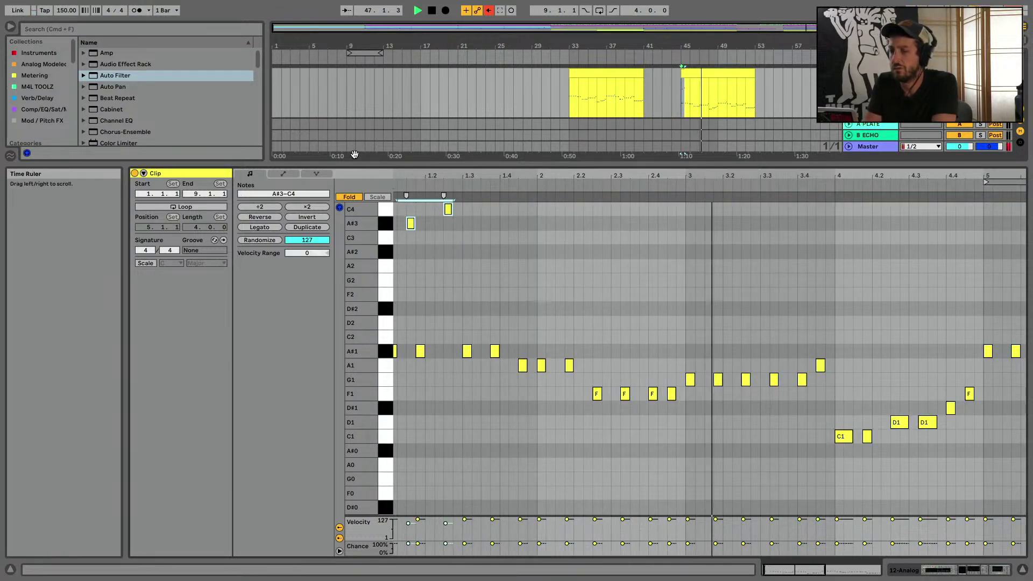
{"action": "key", "text": "shift+Down"}
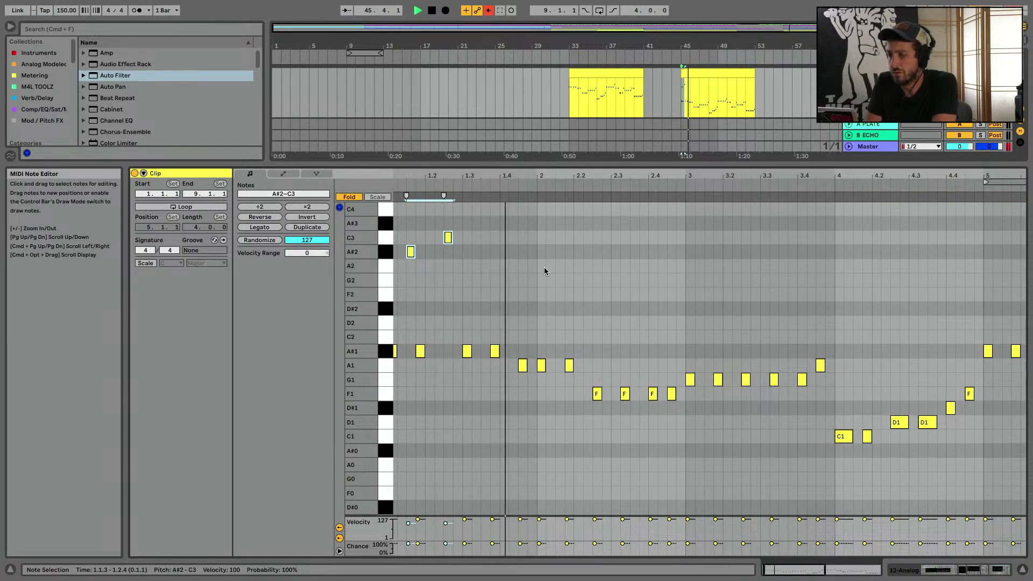
Draw a C3 note at 1.4.3, a G2 note at 2.1.3 and an A#1 note at 2.3.4
{"action": "key", "text": "b"}
{"action": "left_click", "coordinate": [524, 238]}
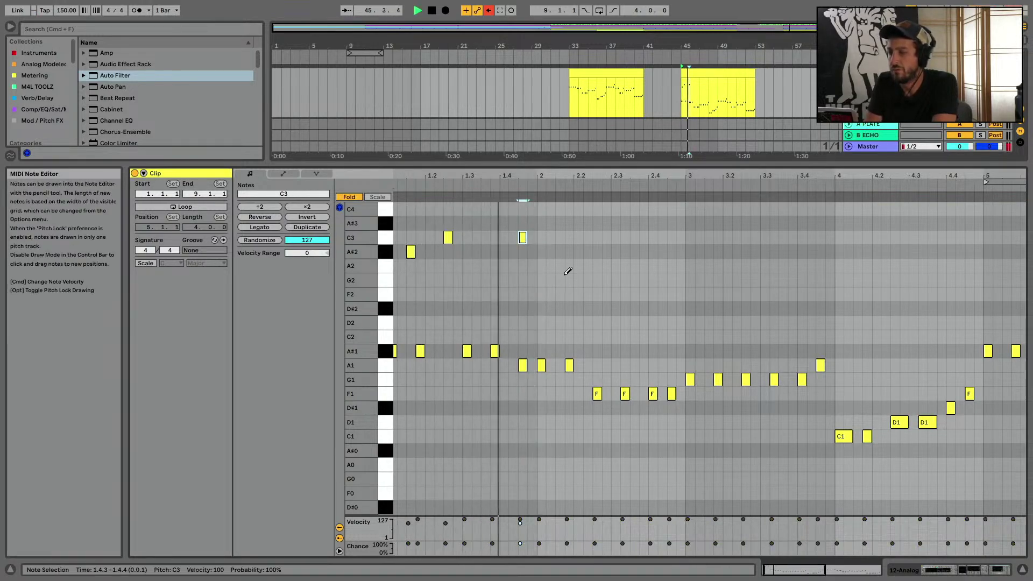
{"action": "left_click", "coordinate": [559, 279]}
{"action": "left_click", "coordinate": [652, 351]}
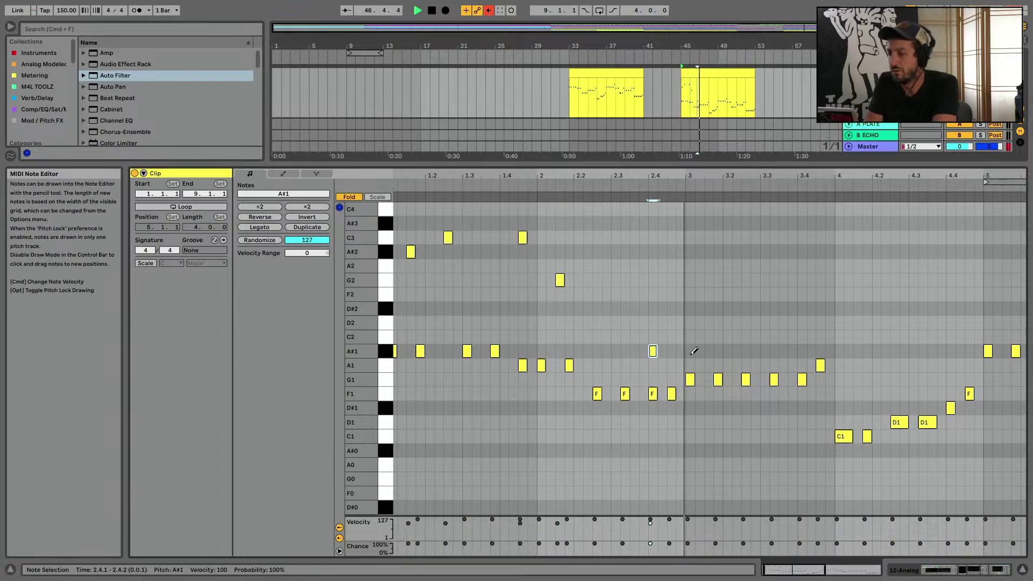
{"action": "key", "text": "Left"}
{"action": "key", "text": "space"}
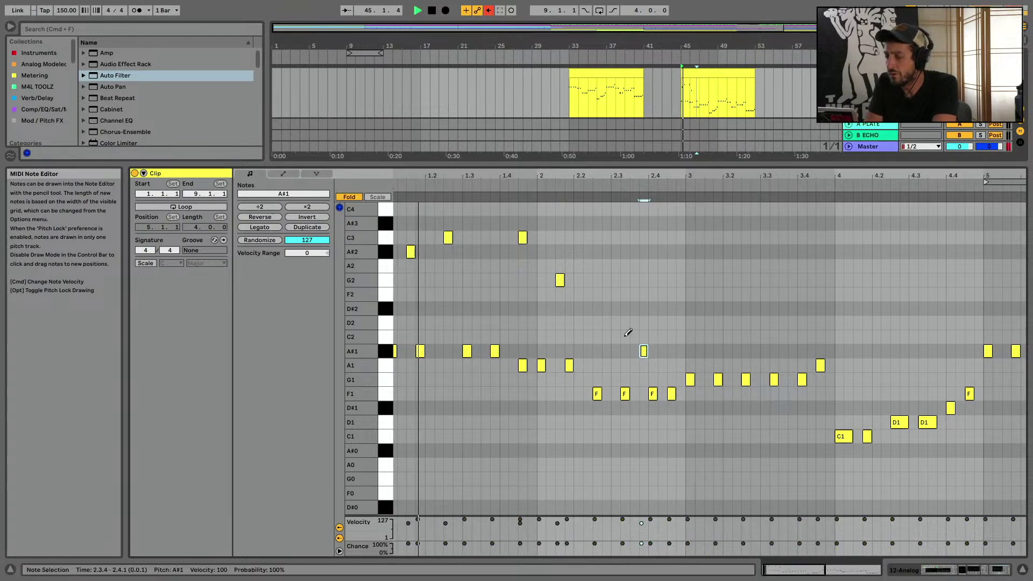
Draw a D2 note at 1.4.4, A#1 at 3.3.1, C1 at 4.4.3, and A0 notes at 2.4.4 and 4.4.4
{"action": "left_click", "coordinate": [532, 323]}
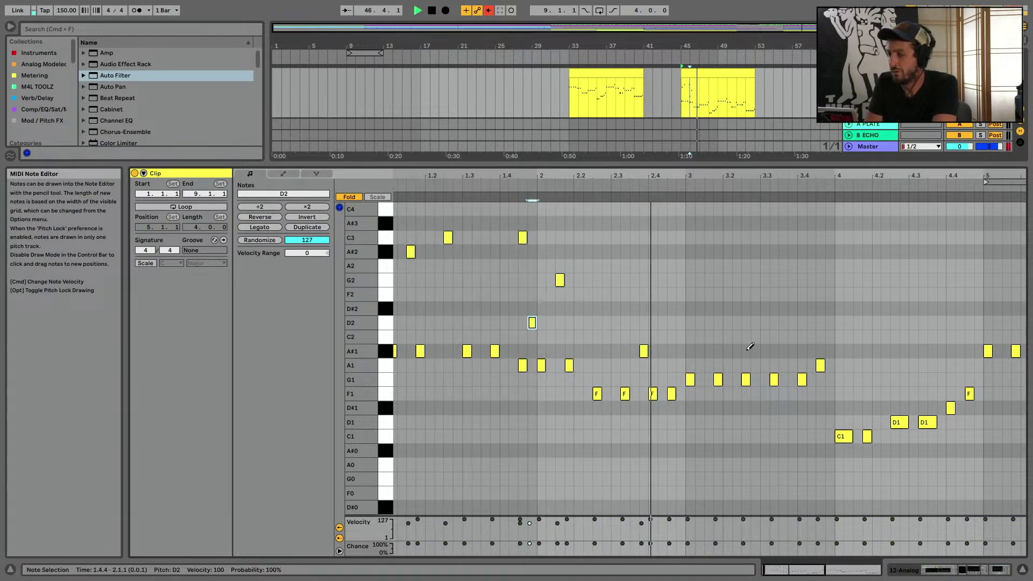
{"action": "left_click", "coordinate": [764, 350]}
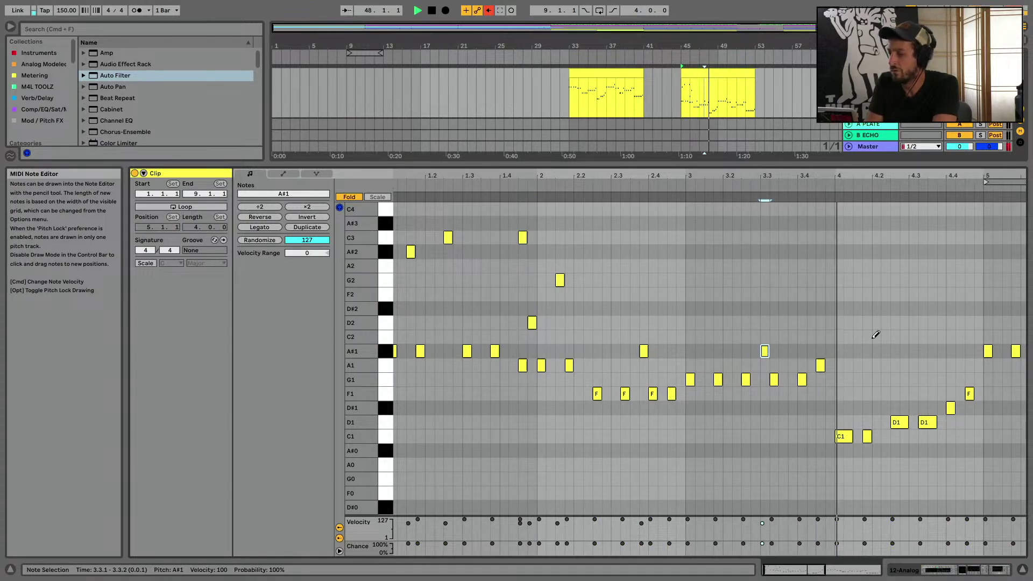
{"action": "left_click", "coordinate": [969, 437]}
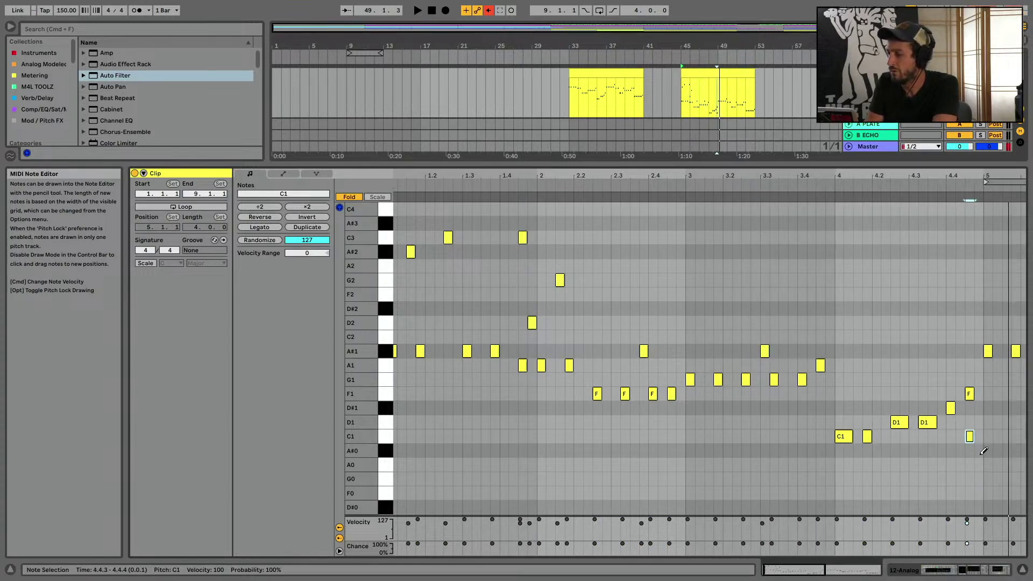
{"action": "left_click", "coordinate": [978, 464]}
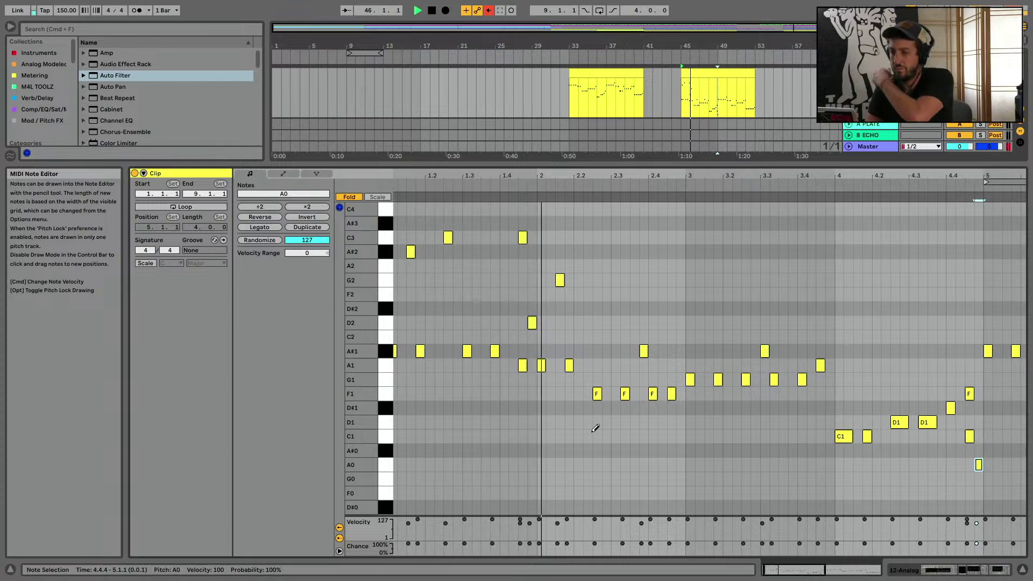
{"action": "left_click", "coordinate": [681, 464]}
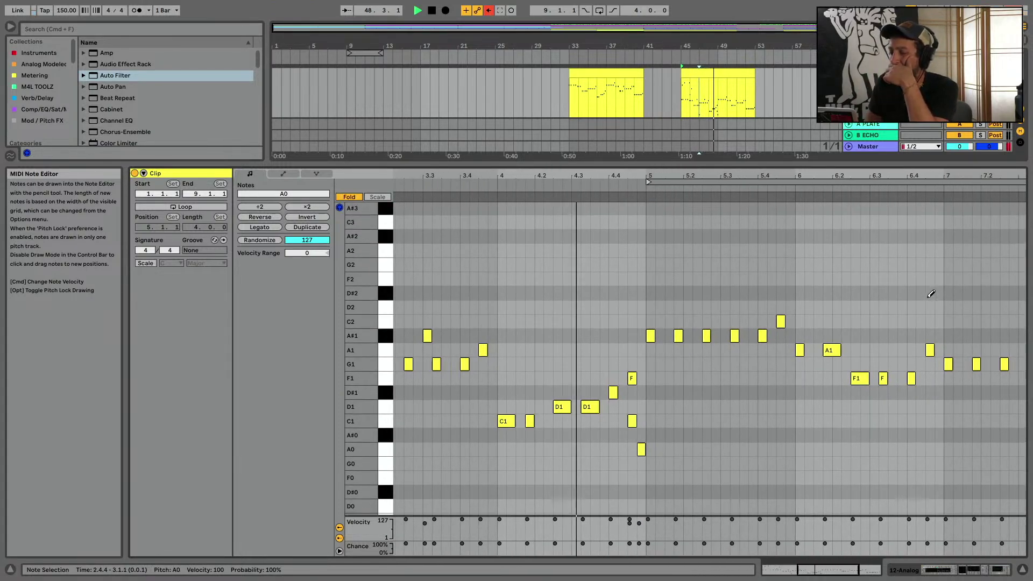
Draw A#3 notes at 5.4.3, 6.1.1 and 6.1.2, and replace the C2 note at 5.4.3 with a D1 note at 5.4.4
{"action": "right_click", "coordinate": [841, 216]}
{"action": "left_click", "coordinate": [836, 216]}
{"action": "left_click_drag", "start_coordinate": [780, 208], "coordinate": [808, 207]}
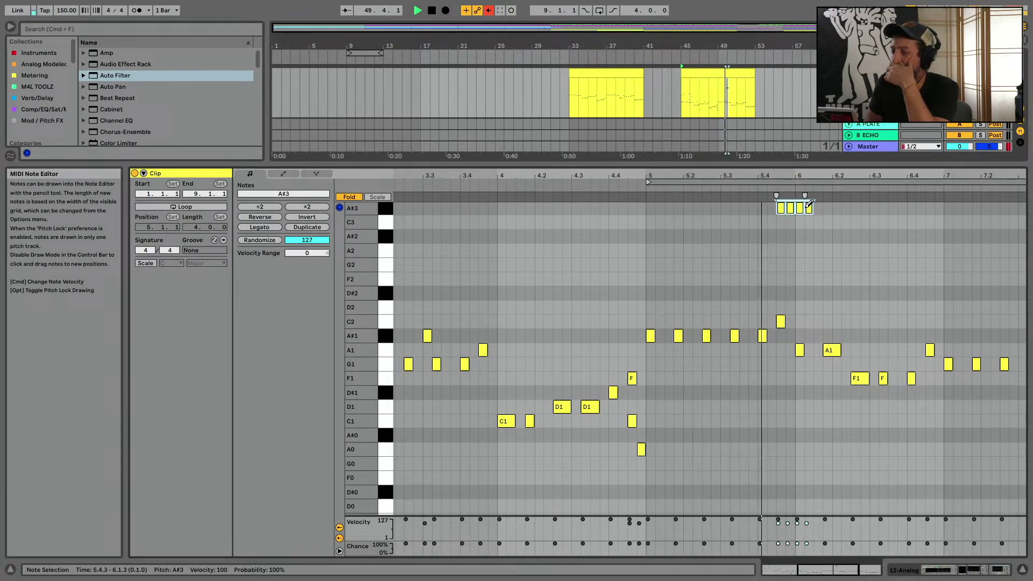
{"action": "left_click", "coordinate": [790, 208]}
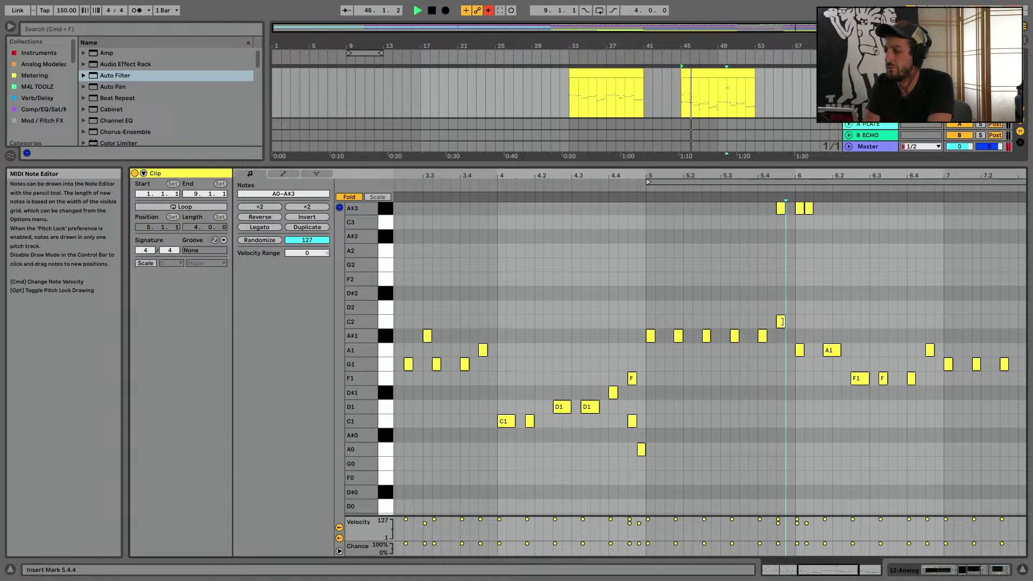
{"action": "left_click_drag", "start_coordinate": [782, 321], "coordinate": [793, 399]}
{"action": "scroll", "coordinate": [636, 315], "scroll_direction": "left", "scroll_amount": 6}
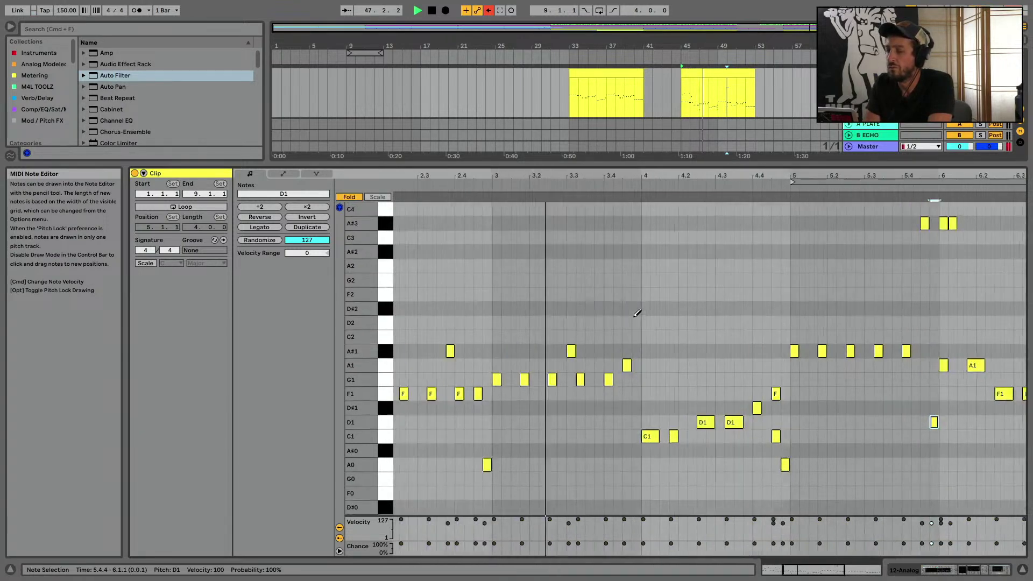
Draw an A2 note at 5.3.4, and remove the A1 note at 6.1.1 and the A#3 note at 6.1.2
{"action": "scroll", "coordinate": [636, 314], "scroll_direction": "right", "scroll_amount": 8}
{"action": "scroll", "coordinate": [636, 313], "scroll_direction": "right", "scroll_amount": 2}
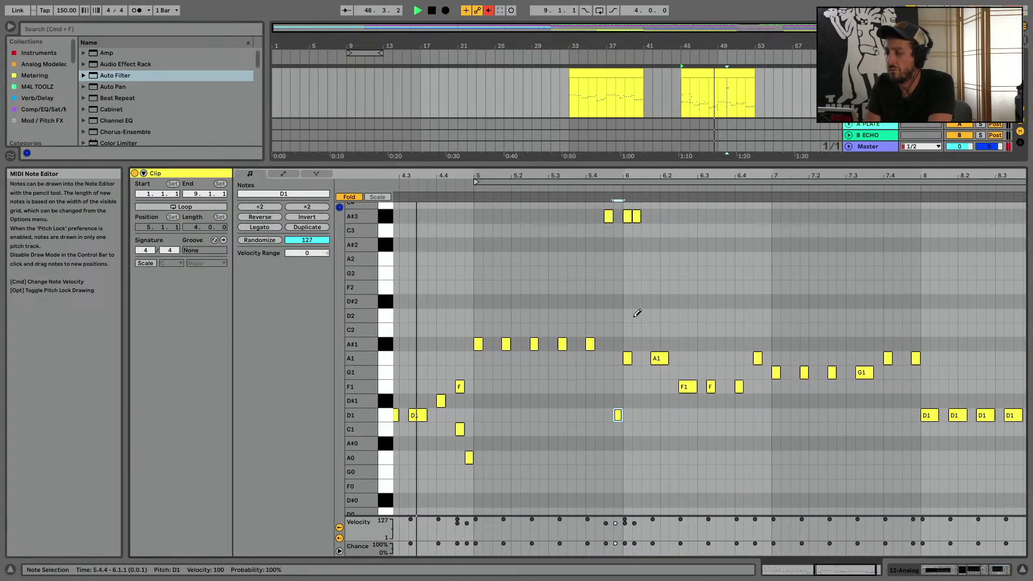
{"action": "left_click", "coordinate": [582, 258]}
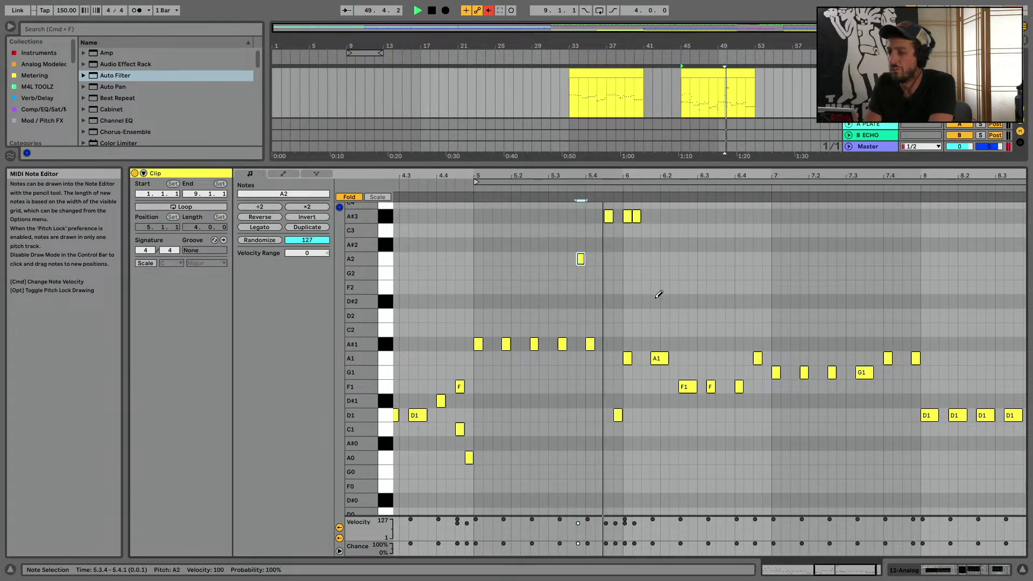
{"action": "left_click", "coordinate": [627, 358]}
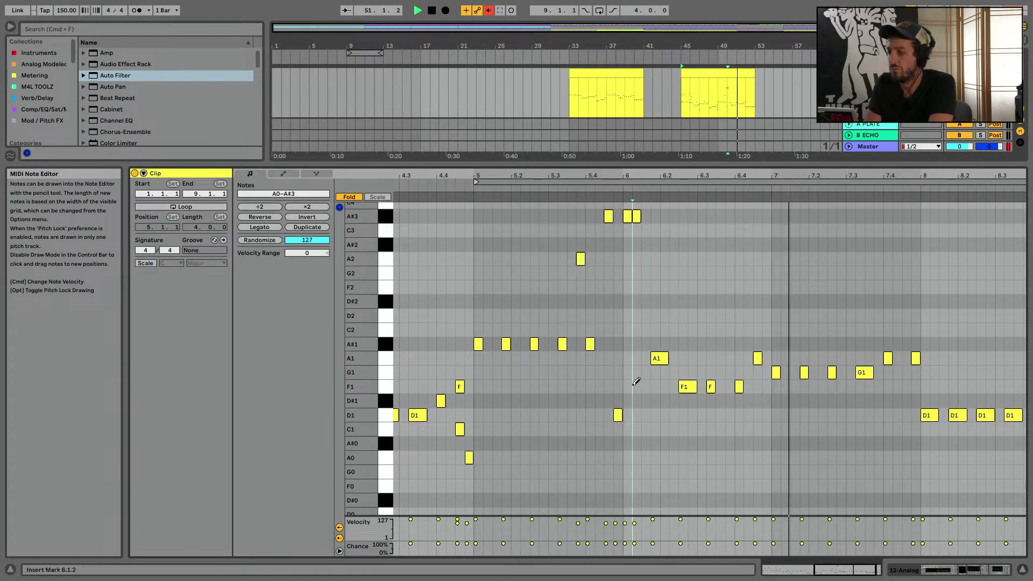
{"action": "left_click", "coordinate": [637, 387]}
{"action": "left_click", "coordinate": [635, 215]}
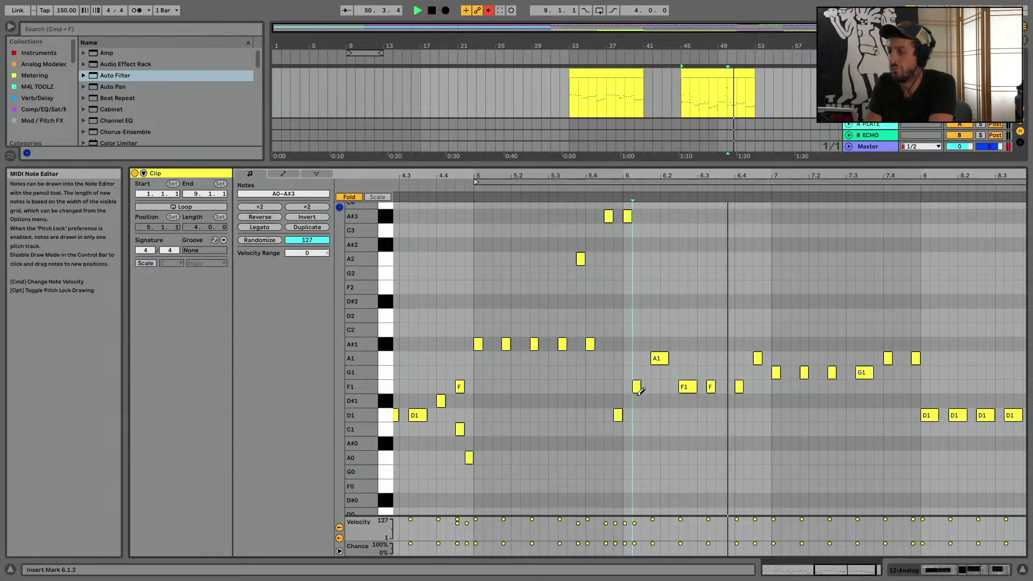
{"action": "left_click", "coordinate": [636, 387]}
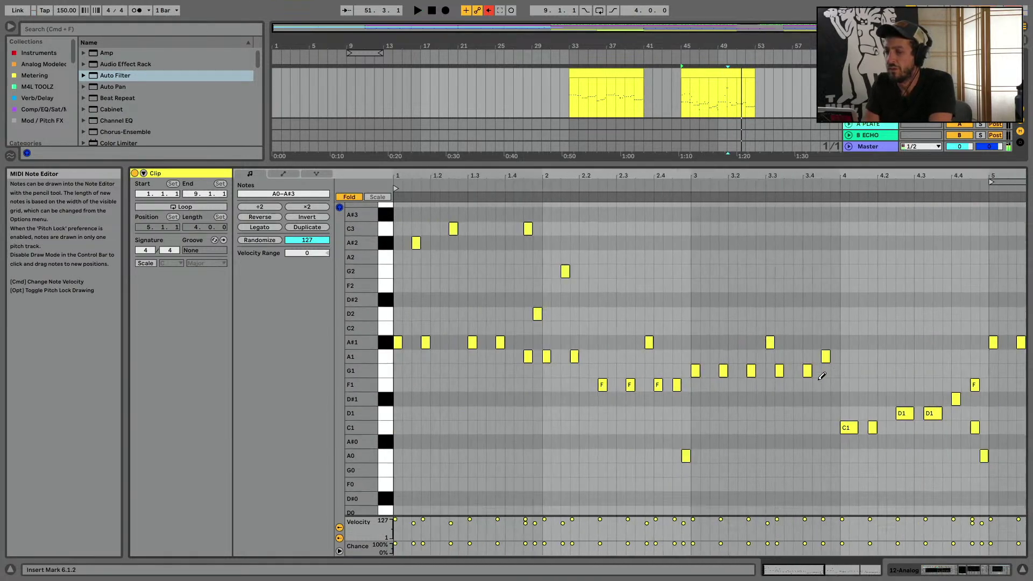
Remove the A#2 note at 1.1.3 and add a D#1 note at 1.2.4
{"action": "left_click", "coordinate": [420, 249]}
{"action": "left_click", "coordinate": [462, 280]}
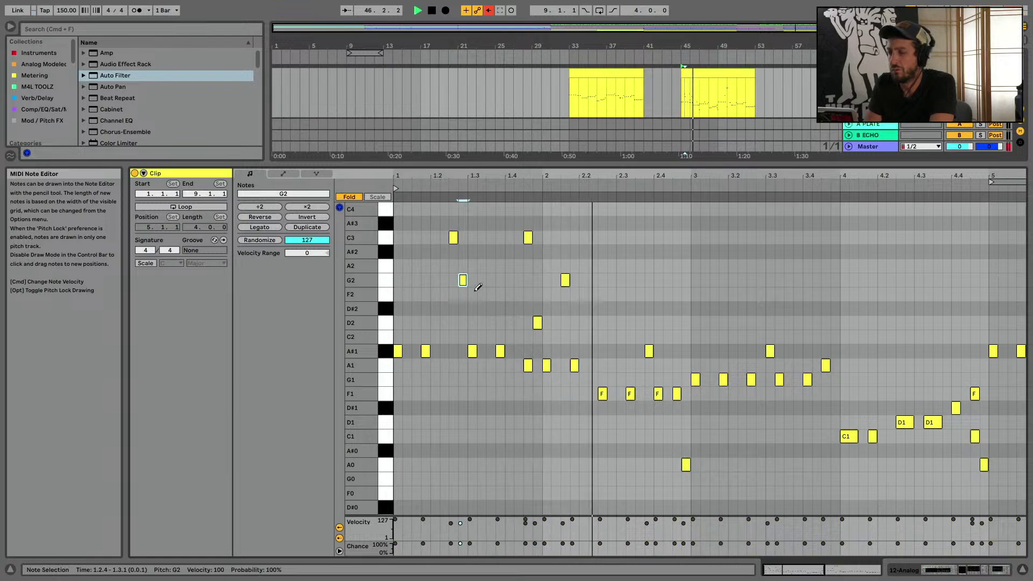
{"action": "left_click_drag", "start_coordinate": [463, 280], "coordinate": [465, 400]}
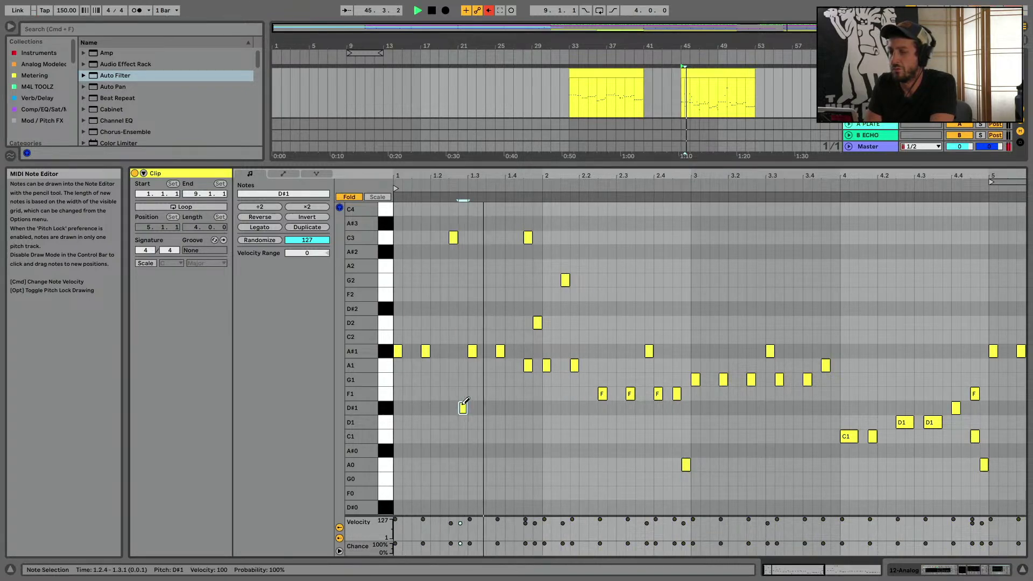
Draw two F1 notes at 4.2.1 and 4.2.2, and two C2 notes at 7.2.4 and 7.3.1
{"action": "scroll", "coordinate": [723, 447], "scroll_direction": "right", "scroll_amount": 3}
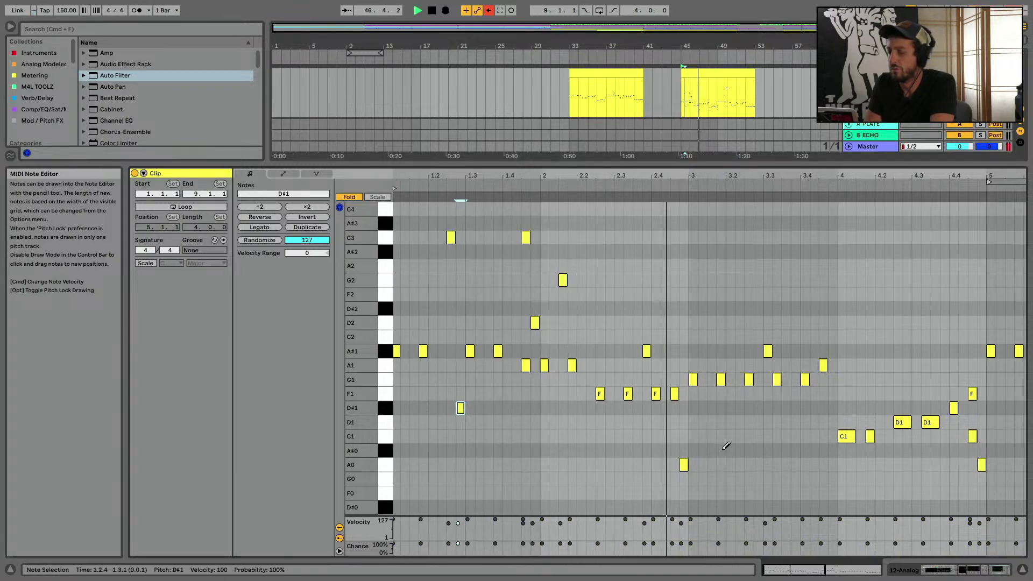
{"action": "left_click_drag", "start_coordinate": [788, 392], "coordinate": [798, 393]}
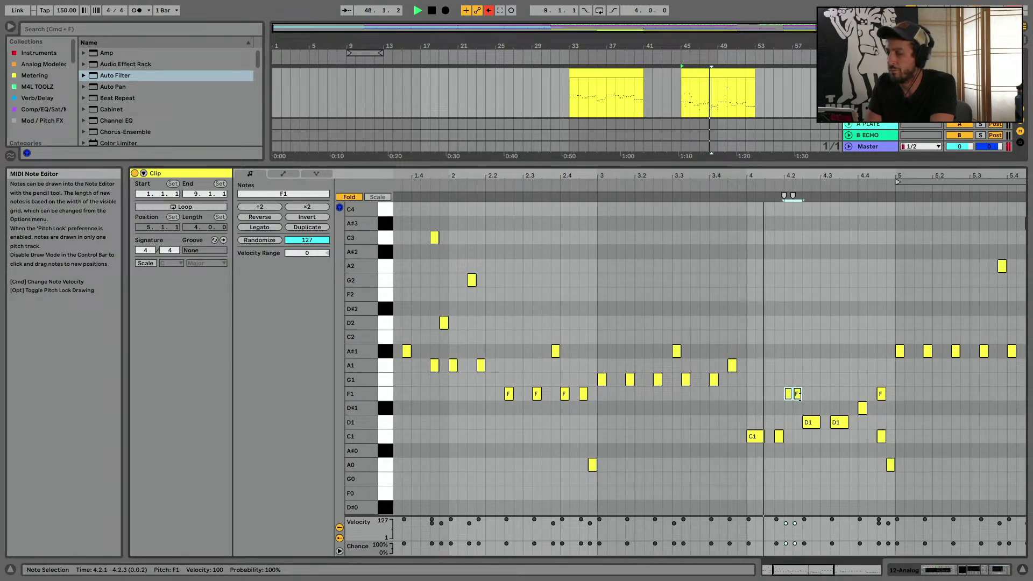
{"action": "scroll", "coordinate": [892, 388], "scroll_direction": "right", "scroll_amount": 3}
{"action": "scroll", "coordinate": [892, 387], "scroll_direction": "right", "scroll_amount": 10}
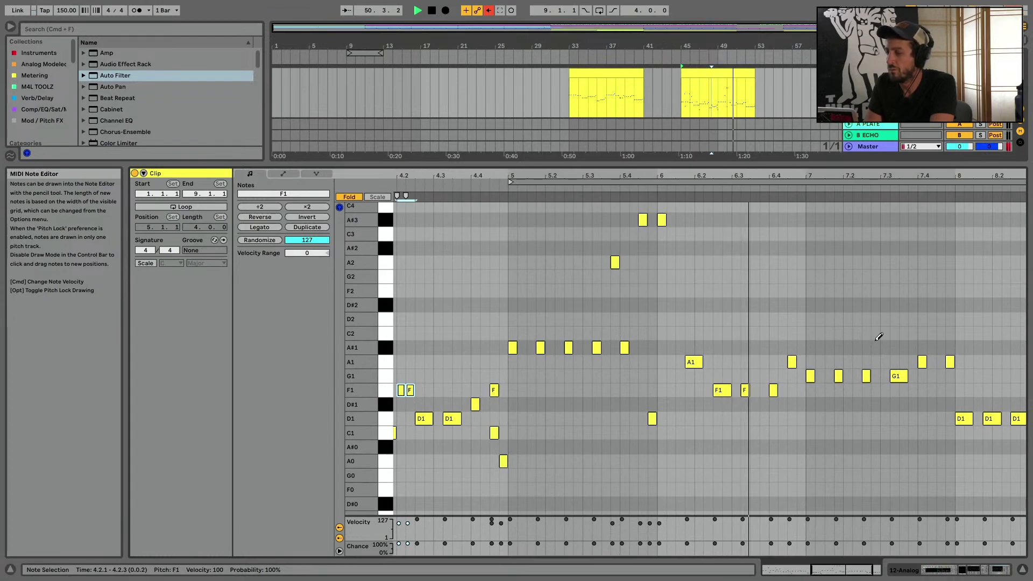
{"action": "mouse_move", "coordinate": [875, 334]}
{"action": "left_mouse_down"}
{"action": "mouse_move", "coordinate": [895, 317]}
{"action": "mouse_move", "coordinate": [874, 338]}
{"action": "mouse_move", "coordinate": [885, 333]}
{"action": "left_mouse_up"}
{"action": "key", "text": "b"}
{"action": "left_click", "coordinate": [792, 185]}
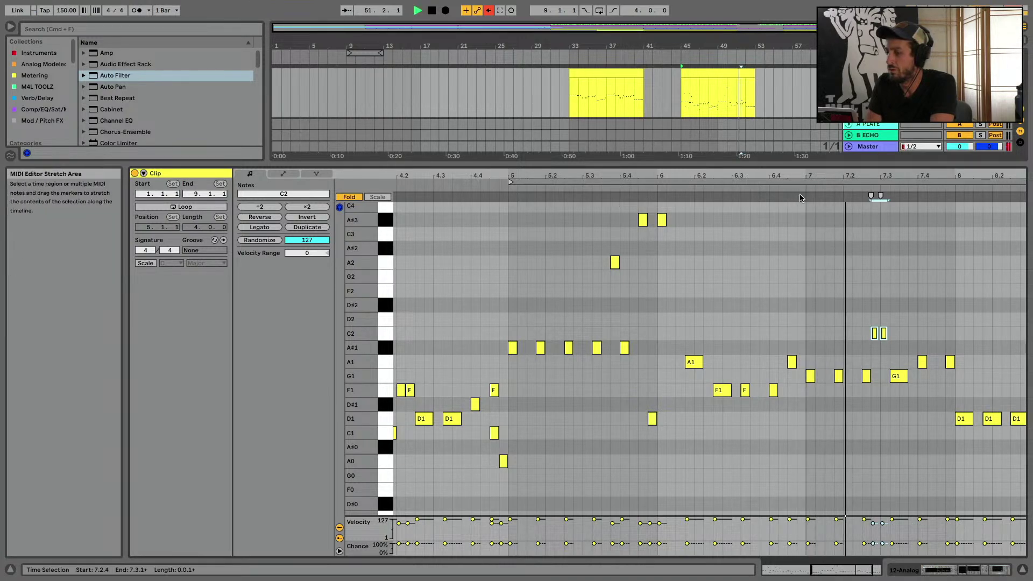
{"action": "scroll", "coordinate": [822, 267], "scroll_direction": "down", "scroll_amount": 2}
{"action": "scroll", "coordinate": [821, 267], "scroll_direction": "right", "scroll_amount": 3}
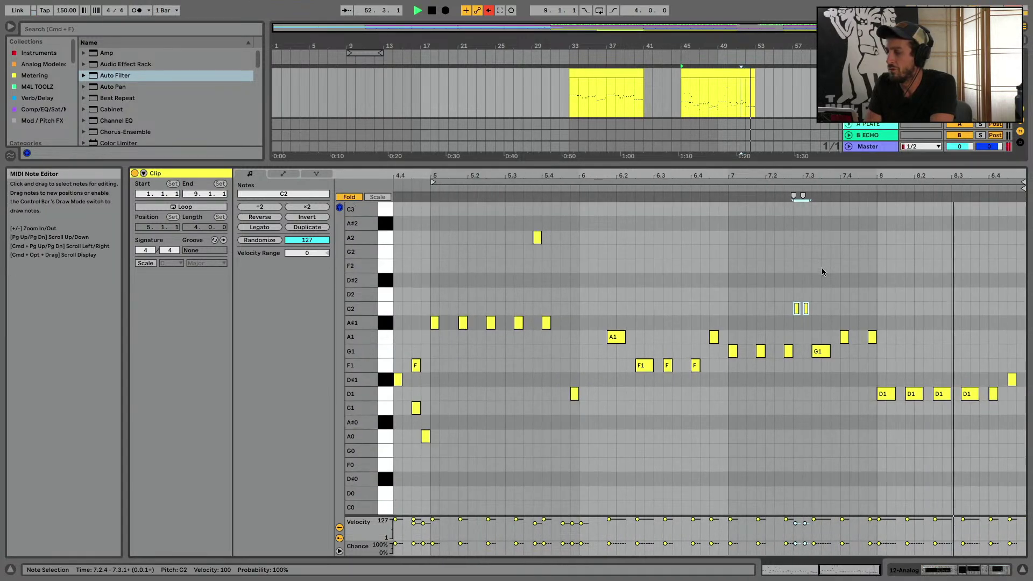
Draw A#2, G2, G2, C3, D#2, A#1, A2, D#0 and F1 notes across bar 8, the last two at 8.4.3 and 8.4.4
{"action": "key", "text": "b"}
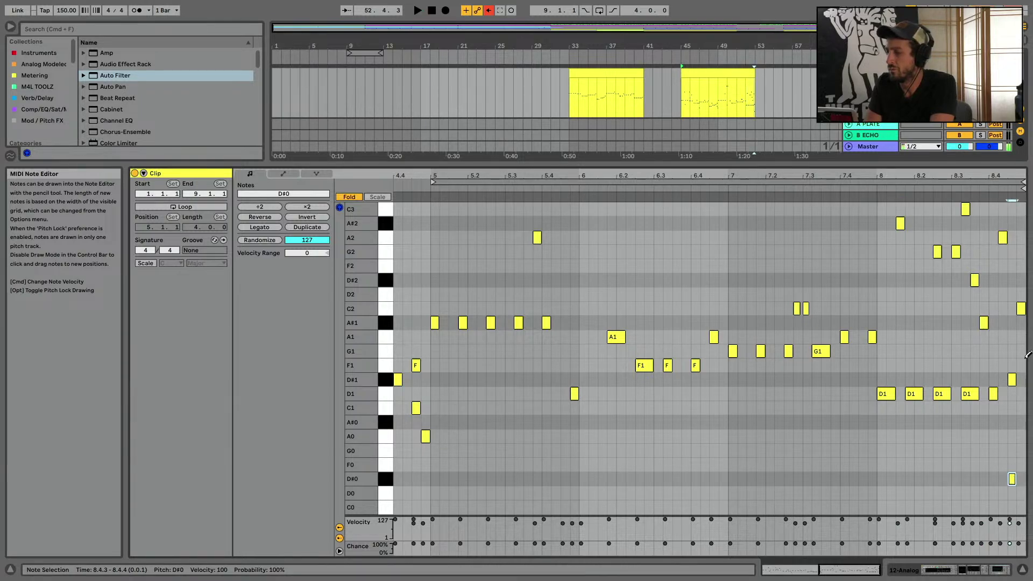
{"action": "left_click", "coordinate": [1018, 450]}
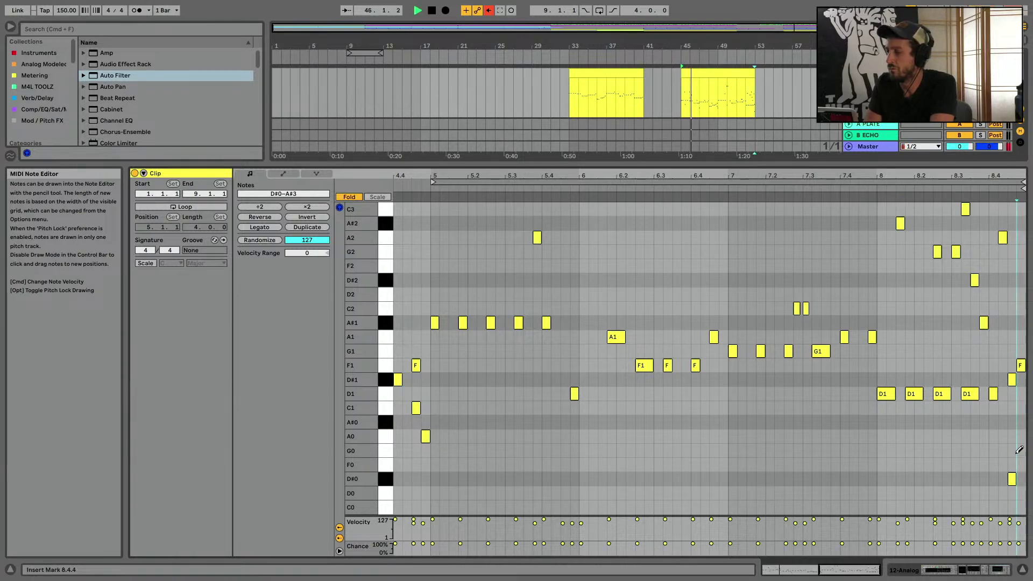
{"action": "left_click", "coordinate": [1022, 569]}
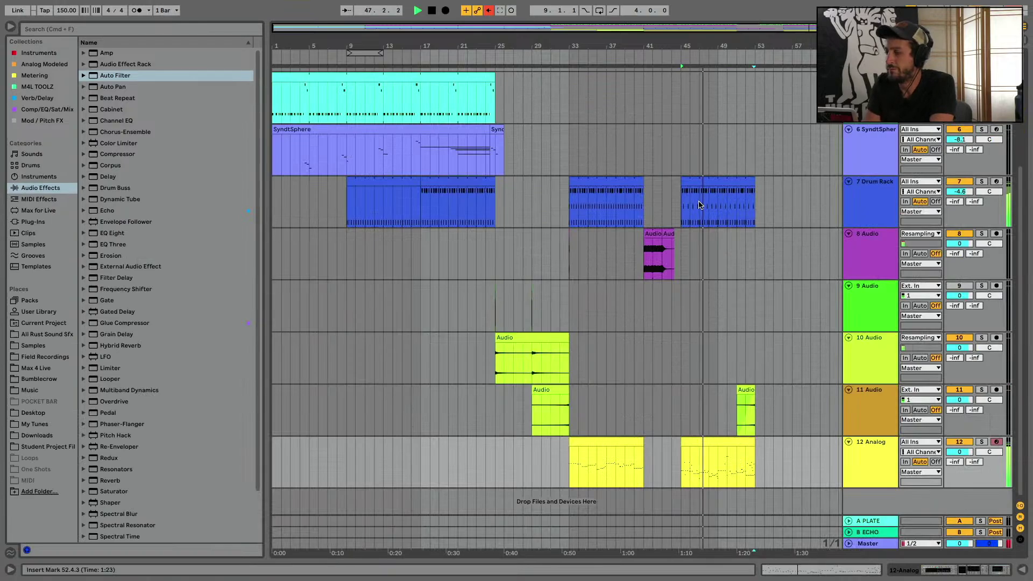
Fill the G1 DS Cymbal row of the bar 45 drum clip with continuous sixteenth notes, clearing the F#1 cymbals at 1.1.3 and 1.1.4
{"action": "double_click", "coordinate": [711, 184]}
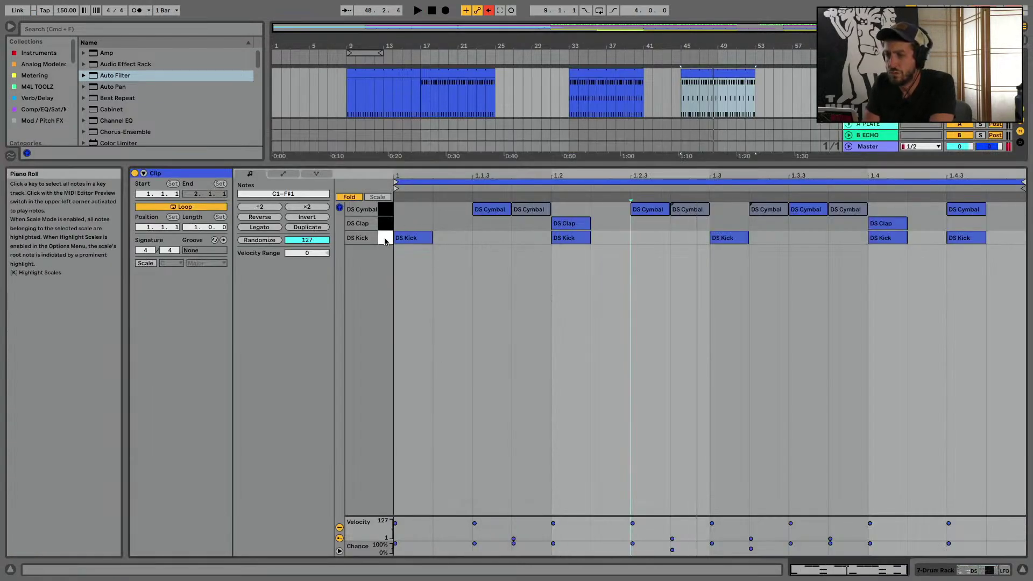
{"action": "left_click", "coordinate": [352, 196]}
{"action": "left_click_drag", "start_coordinate": [415, 209], "coordinate": [584, 221]}
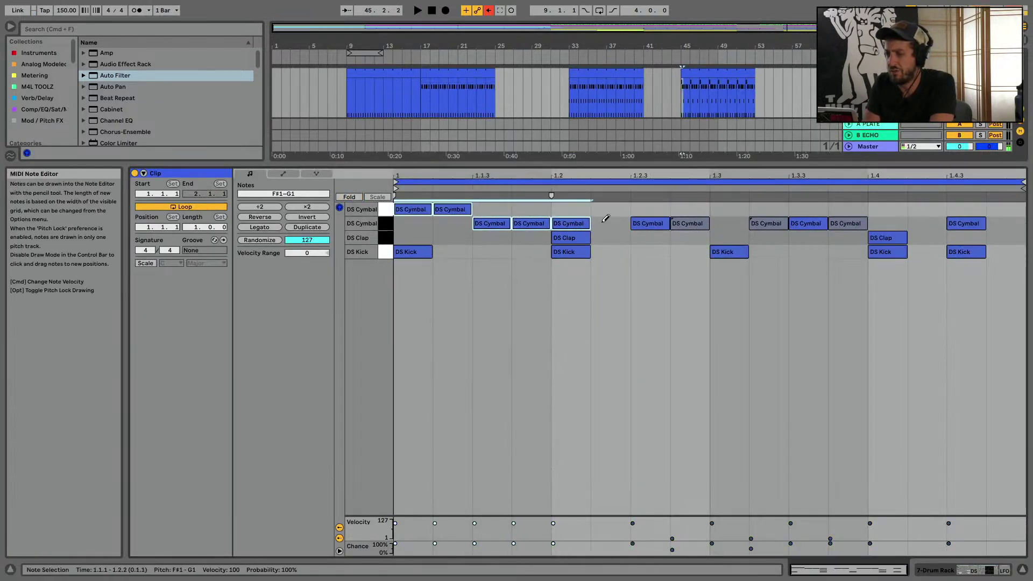
{"action": "left_click", "coordinate": [1018, 209]}
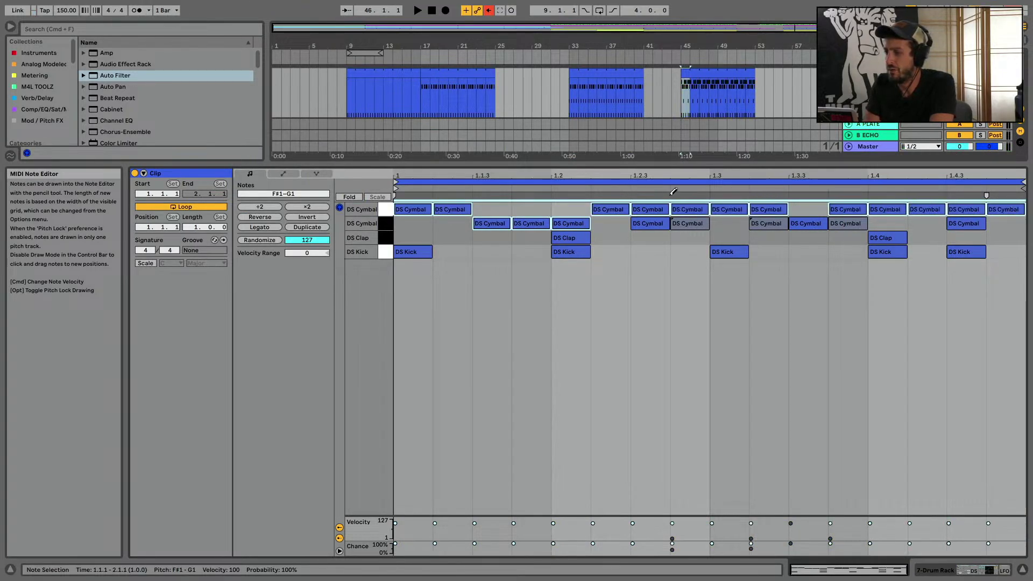
{"action": "left_click_drag", "start_coordinate": [570, 203], "coordinate": [496, 207]}
{"action": "left_click", "coordinate": [818, 209]}
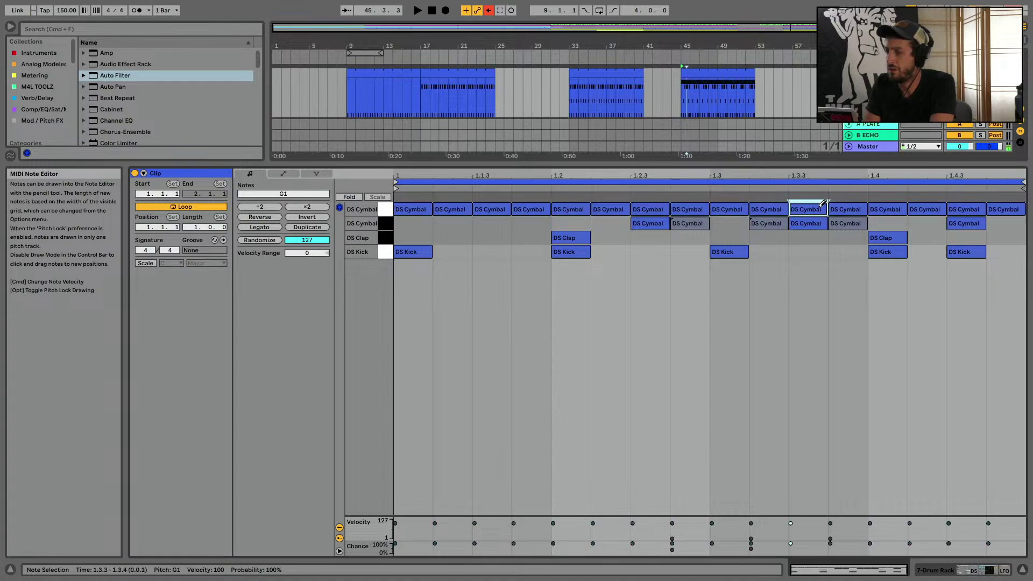
Play the edited drum clip and show the Drum Rack's devices
{"action": "key", "text": "space"}
{"action": "key", "text": "shift+Tab"}
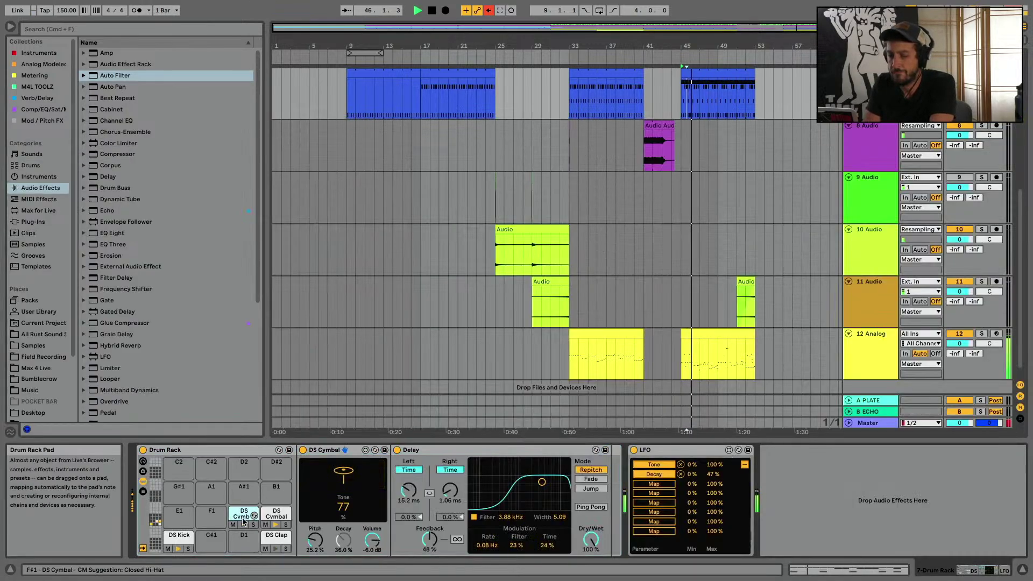
{"action": "key", "text": "space"}
Try adding a DS Kick note at 1.1.3 in the drum clip at bar 45
{"action": "double_click", "coordinate": [727, 73]}
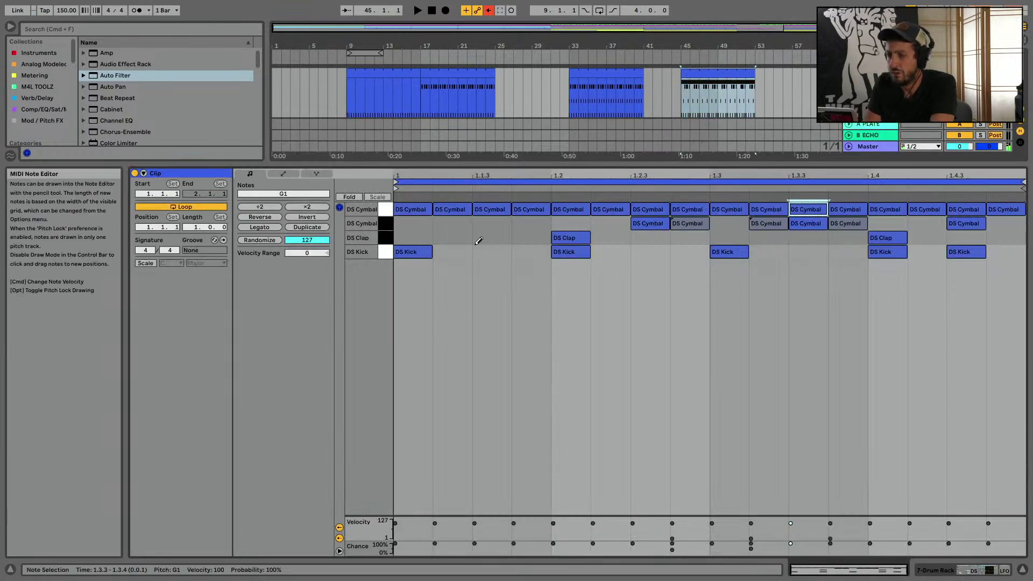
{"action": "left_click", "coordinate": [489, 249]}
{"action": "left_click", "coordinate": [505, 253]}
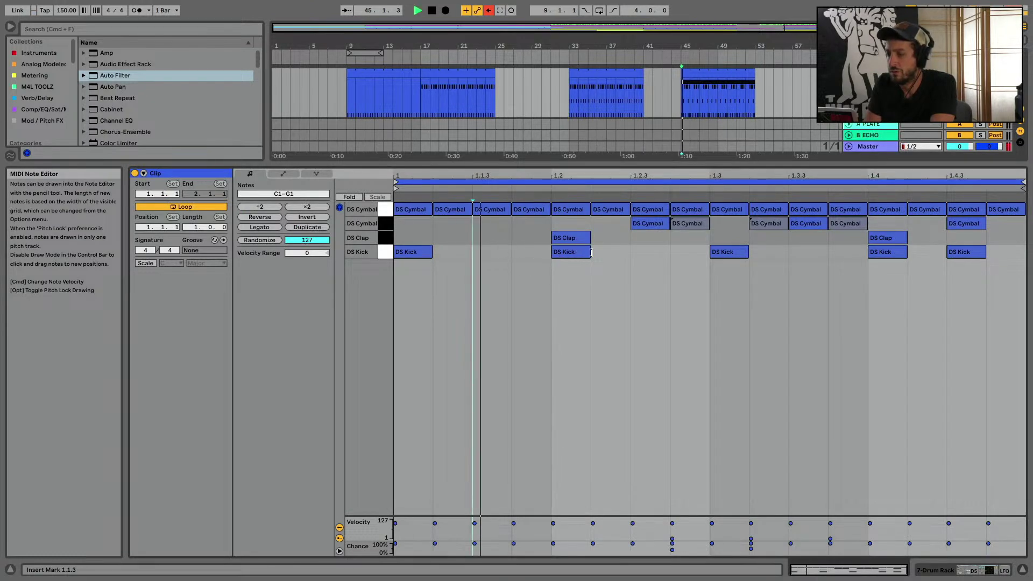
Replace the DS Kick note at 1.2 with one at 1.1.4 in the drum clip
{"action": "key", "text": "space"}
{"action": "left_click", "coordinate": [544, 251]}
{"action": "key", "text": "space"}
{"action": "left_click", "coordinate": [576, 252]}
{"action": "key", "text": "space"}
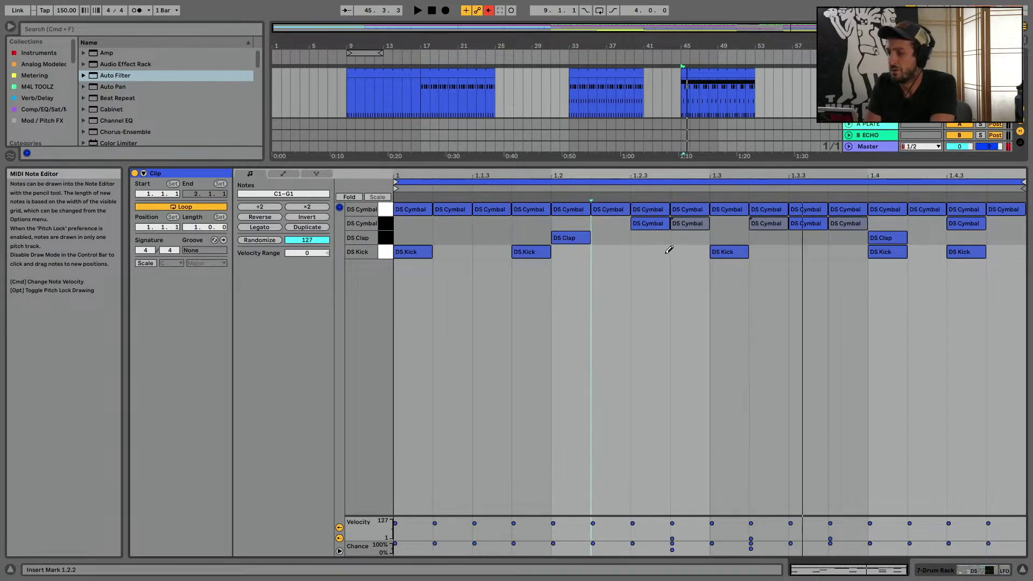
Replace the DS Kick notes at 1.3 and 1.4 with kicks at 1.2.3 and 1.3.3
{"action": "left_click", "coordinate": [669, 250]}
{"action": "left_click", "coordinate": [737, 252]}
{"action": "left_click", "coordinate": [691, 250]}
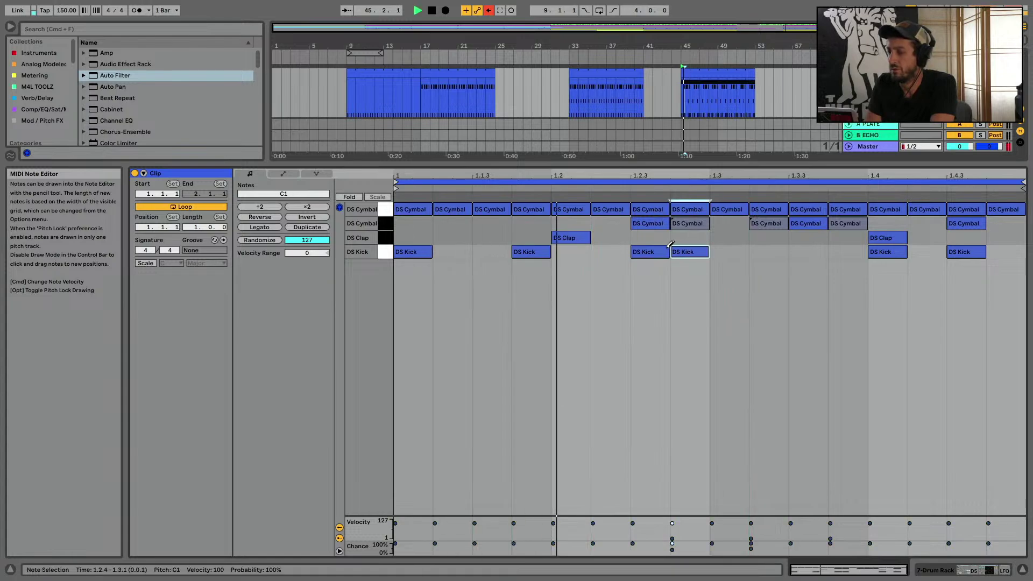
{"action": "left_click", "coordinate": [664, 250]}
{"action": "left_click", "coordinate": [658, 251]}
{"action": "left_click", "coordinate": [688, 251]}
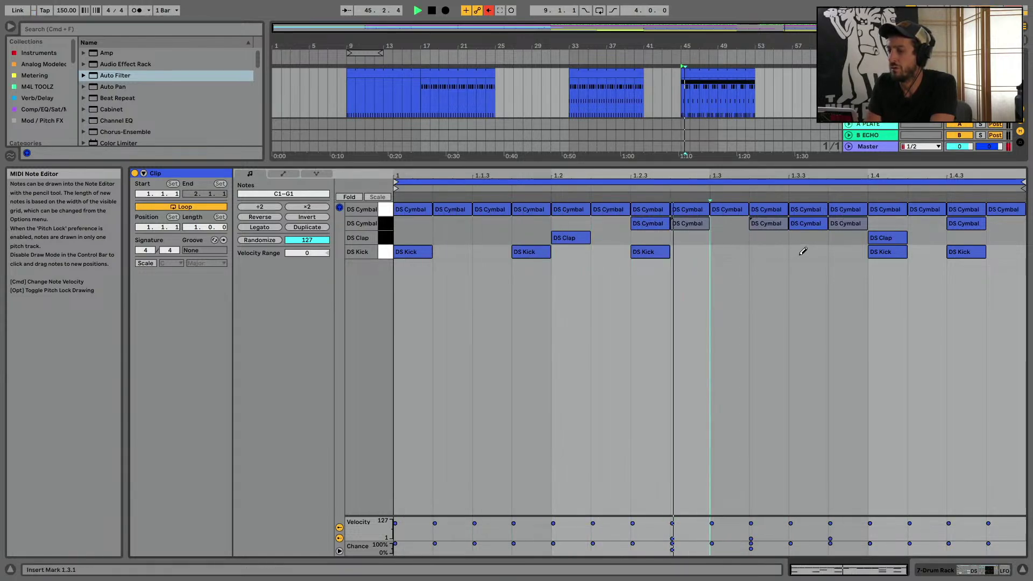
{"action": "left_click", "coordinate": [802, 251]}
{"action": "left_click", "coordinate": [906, 251]}
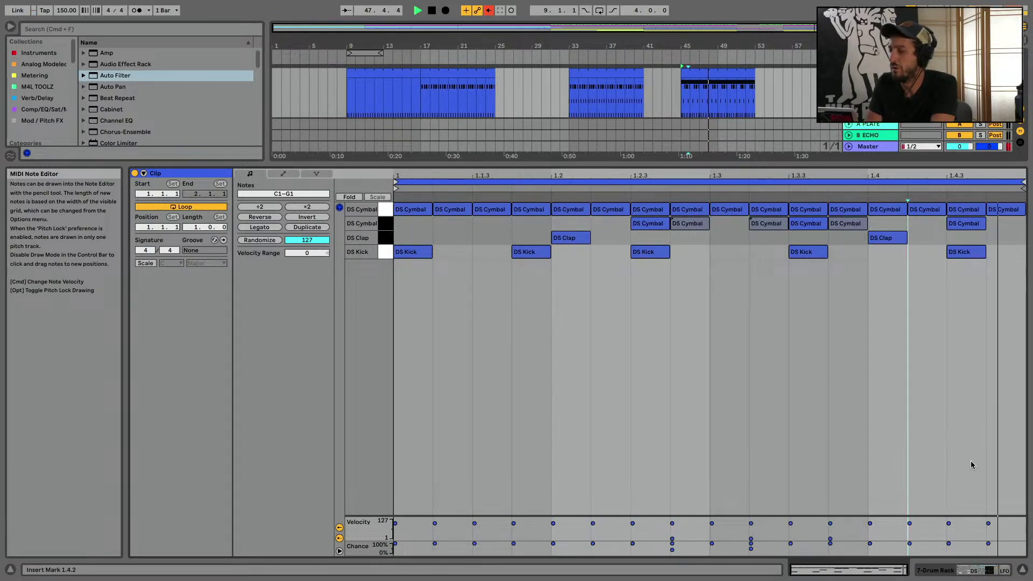
Show the Drum Rack track's devices, add Drum Buss to the end of the chain and play the beat
{"action": "left_click", "coordinate": [1021, 569]}
{"action": "double_click", "coordinate": [887, 204]}
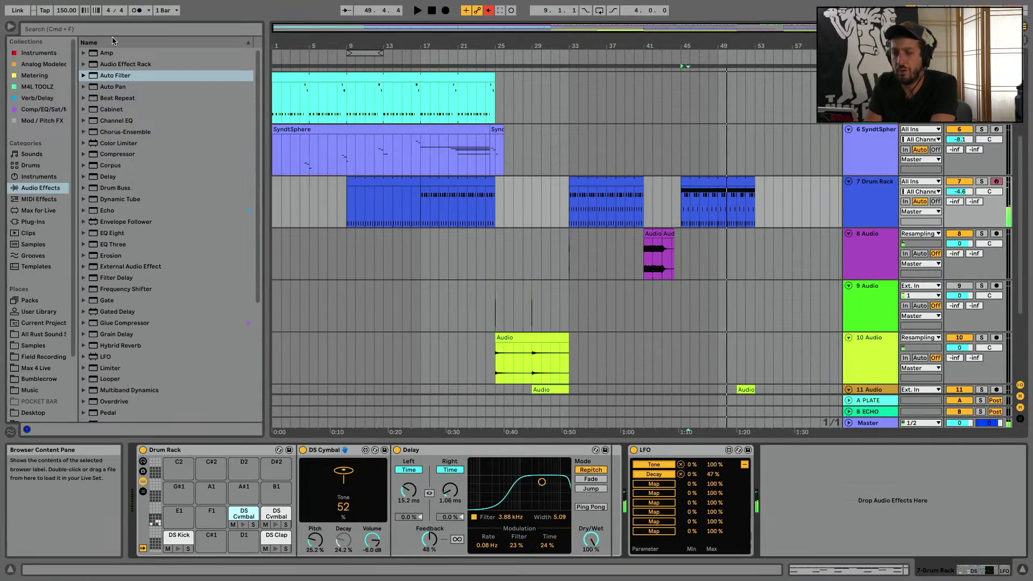
{"action": "double_click", "coordinate": [118, 188]}
{"action": "key", "text": "space"}
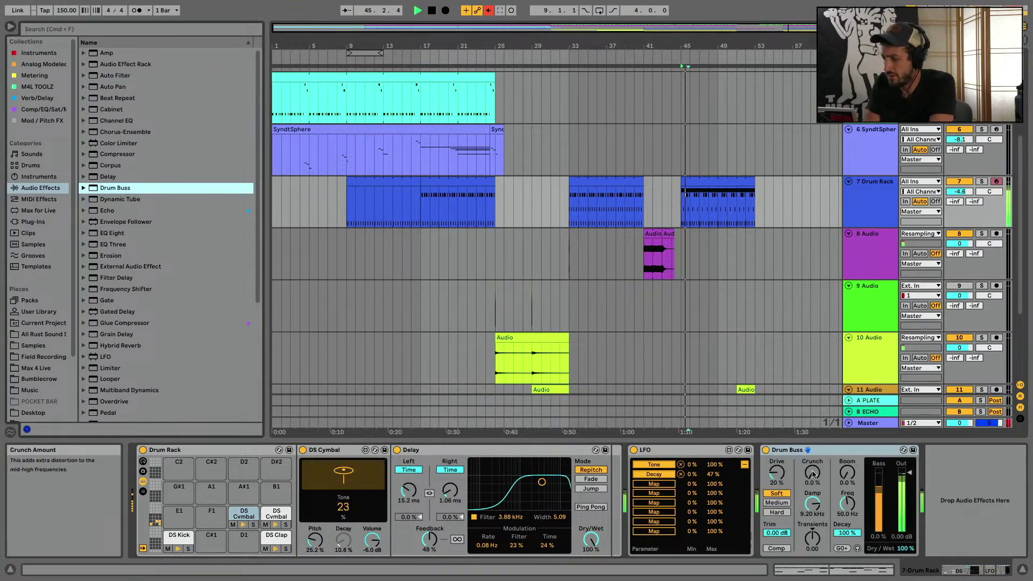
Set Drum Buss Crunch to 7.1%, Transients to 0.17, Boom to 100%, Boom Decay to 0% and Freq to 43.7 Hz
{"action": "left_click_drag", "start_coordinate": [813, 474], "coordinate": [812, 466]}
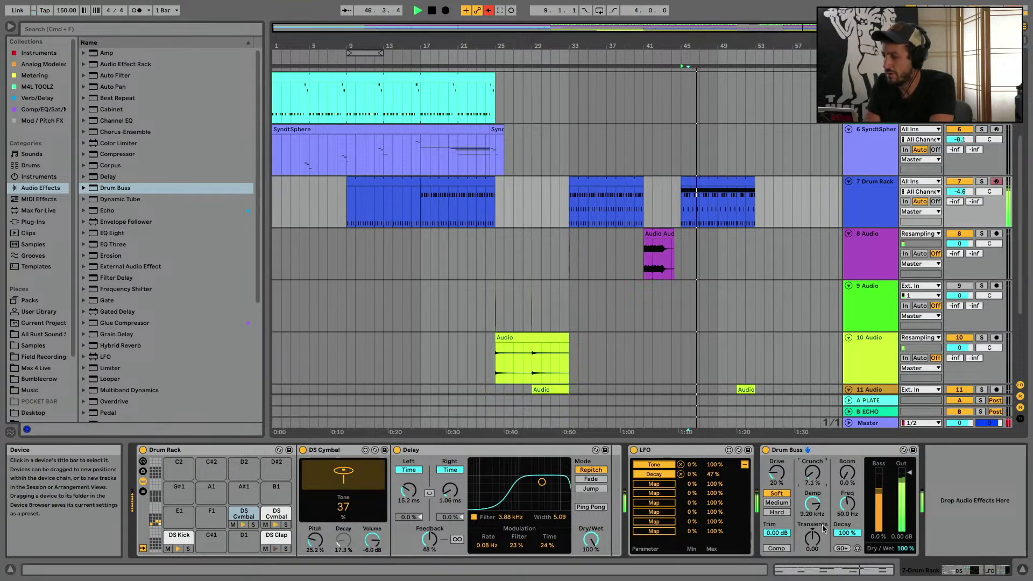
{"action": "left_click_drag", "start_coordinate": [813, 538], "coordinate": [813, 528]}
{"action": "mouse_move", "coordinate": [846, 474]}
{"action": "left_mouse_down"}
{"action": "mouse_move", "coordinate": [846, 436]}
{"action": "mouse_move", "coordinate": [847, 460]}
{"action": "left_mouse_up"}
{"action": "left_click_drag", "start_coordinate": [847, 533], "coordinate": [847, 570]}
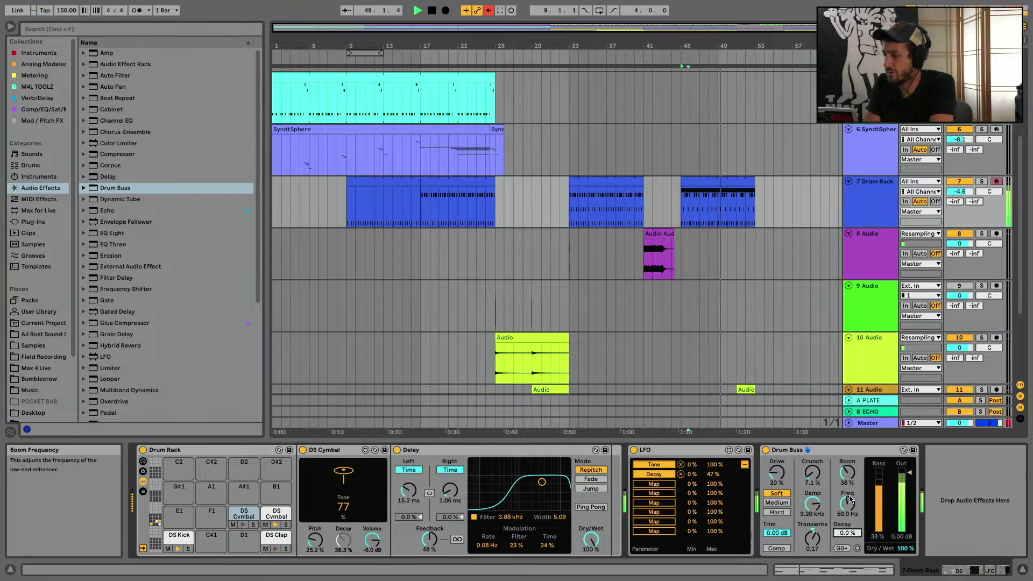
{"action": "left_click_drag", "start_coordinate": [847, 472], "coordinate": [847, 467]}
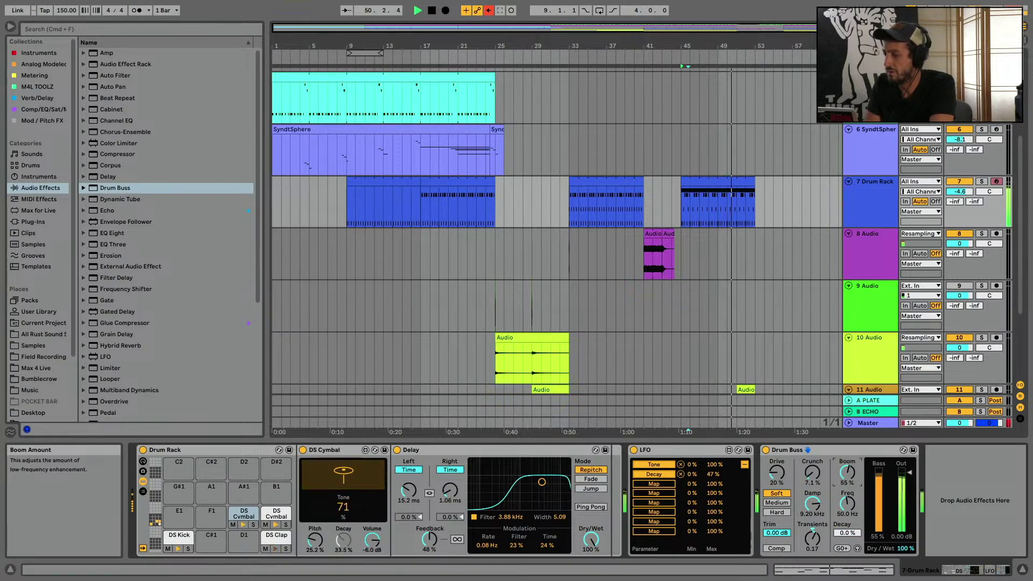
{"action": "left_click_drag", "start_coordinate": [847, 503], "coordinate": [847, 515]}
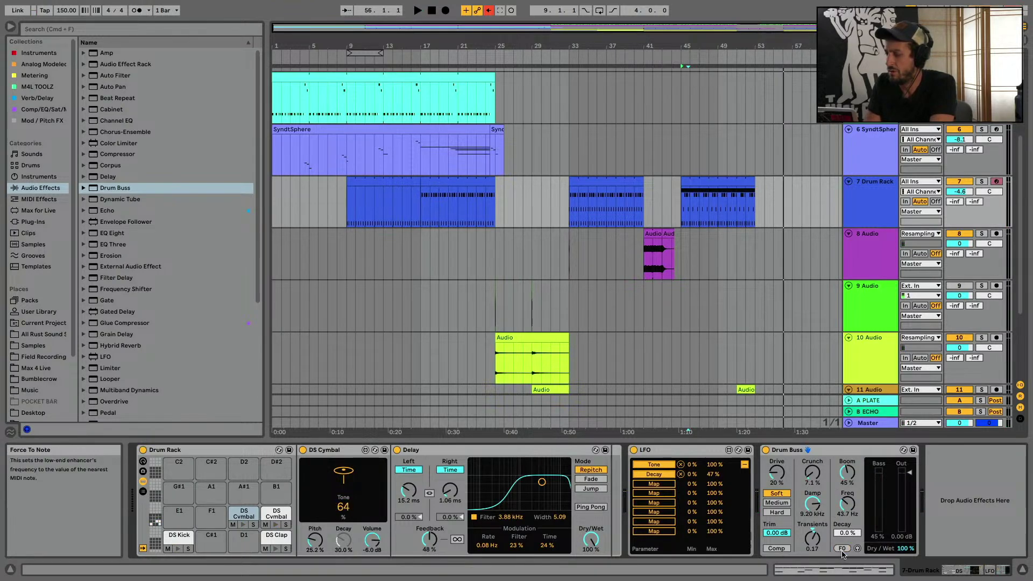
{"action": "key", "text": "space"}
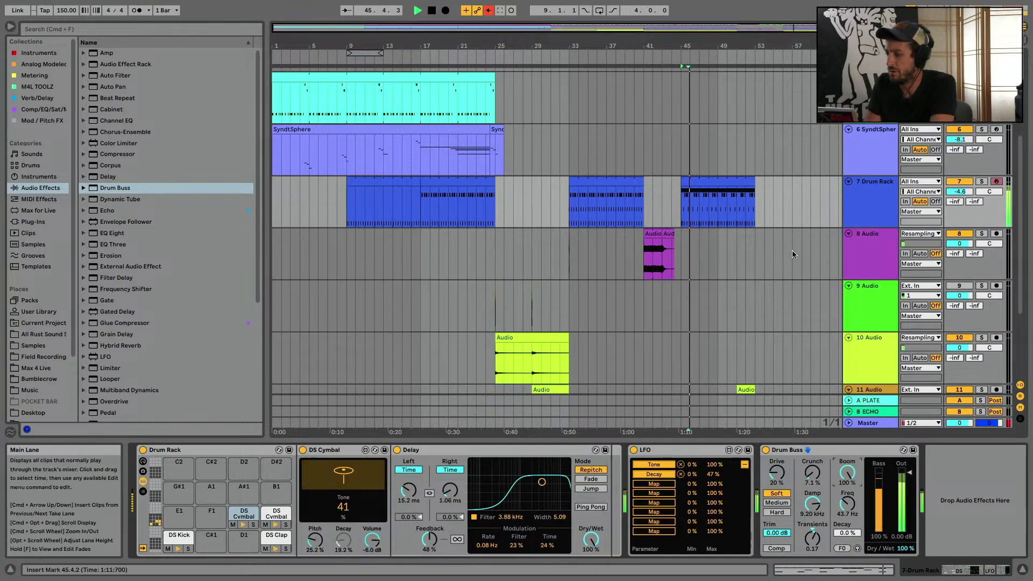
Audition the Drum Rack track in solo, restore the full mix, and select its clip at bar 45
{"action": "left_click", "coordinate": [980, 182]}
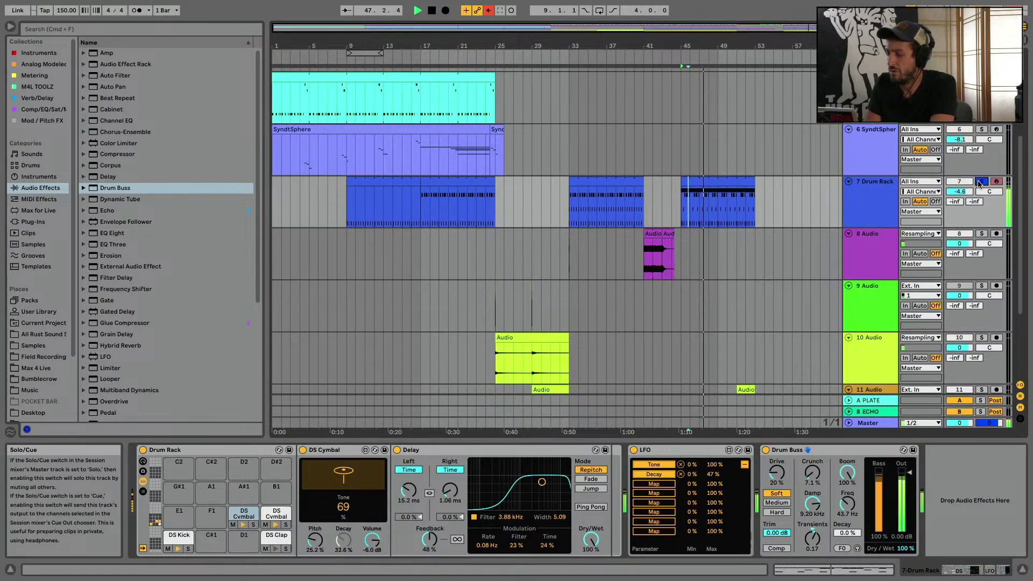
{"action": "left_click", "coordinate": [981, 182]}
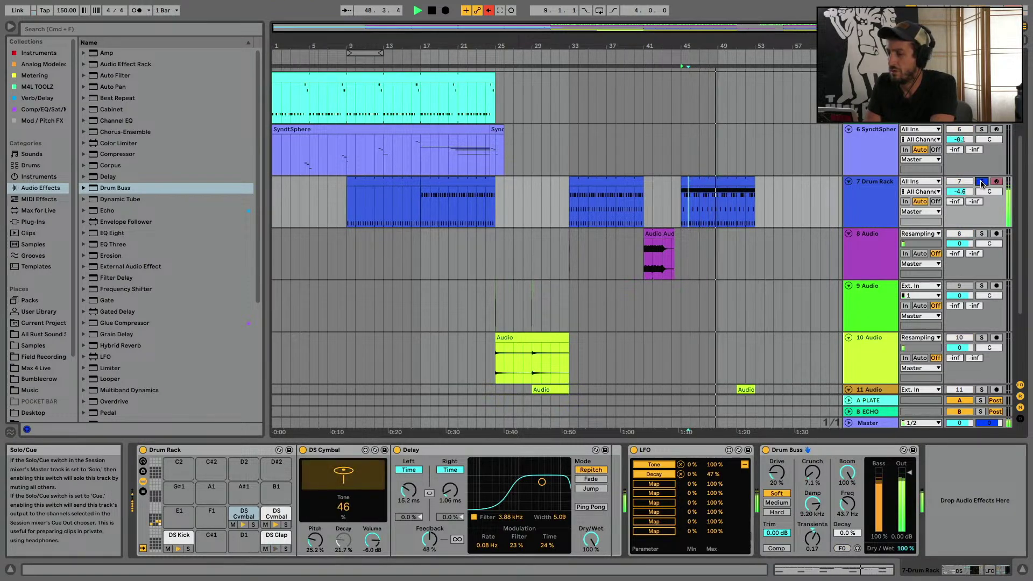
{"action": "double_click", "coordinate": [711, 181]}
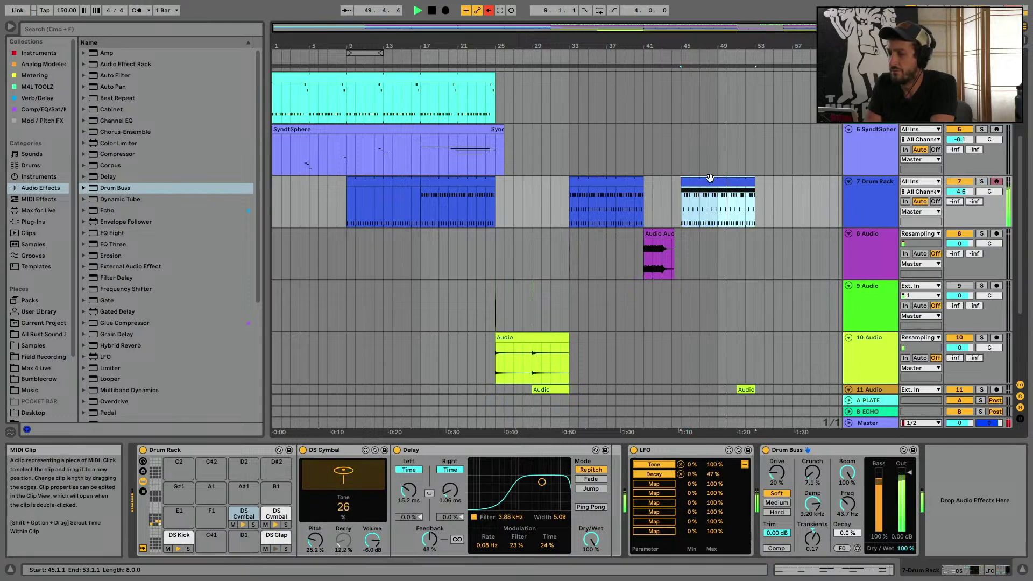
{"action": "key", "text": "space"}
{"action": "key", "text": "shift+Tab"}
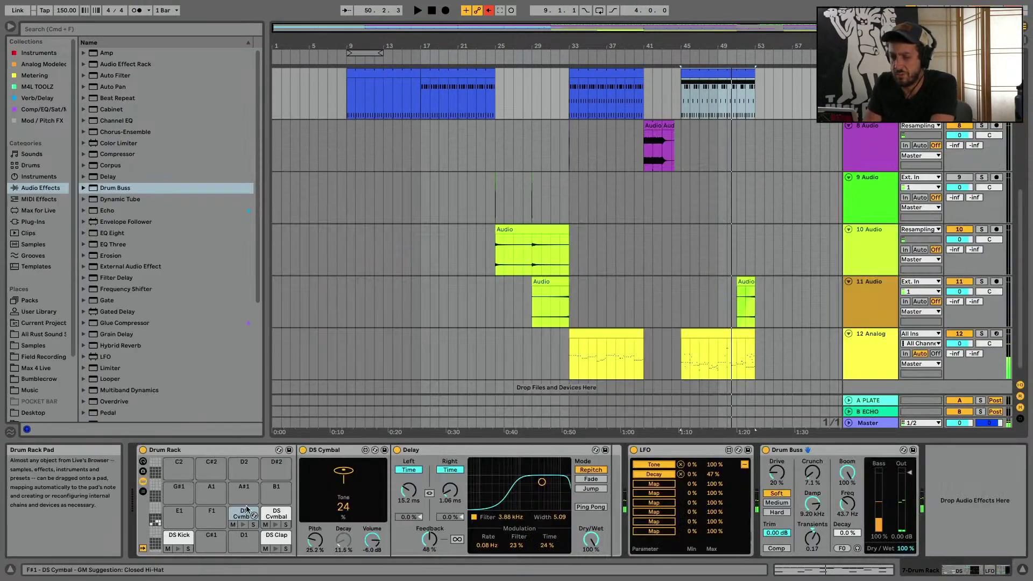
Lower the G1 DS Cymbal's Decay during playback and map the LFO's third slot to it
{"action": "key", "text": "space"}
{"action": "left_click", "coordinate": [276, 512]}
{"action": "left_click_drag", "start_coordinate": [346, 542], "coordinate": [346, 570]}
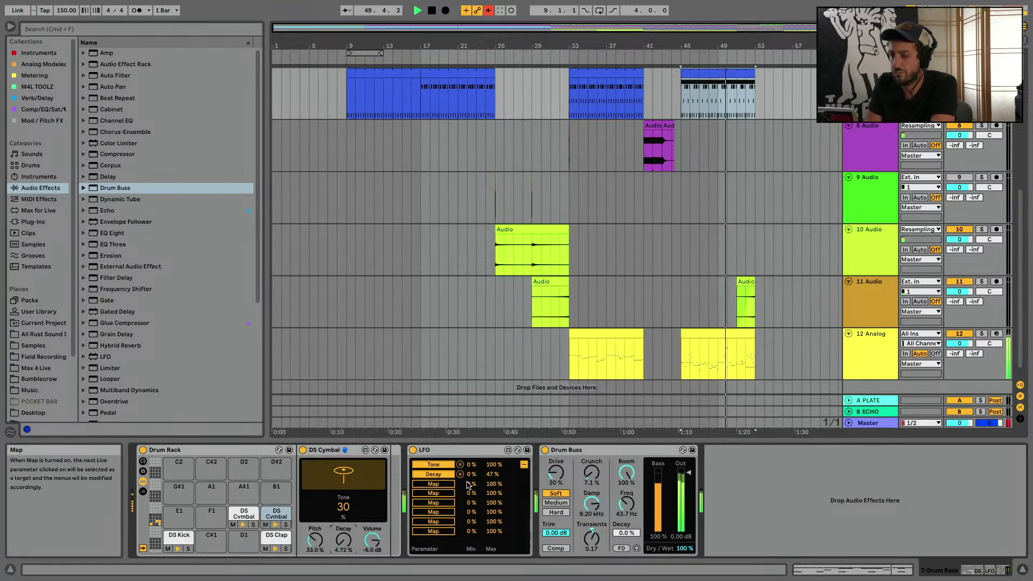
{"action": "left_click", "coordinate": [446, 483]}
{"action": "left_click", "coordinate": [343, 540]}
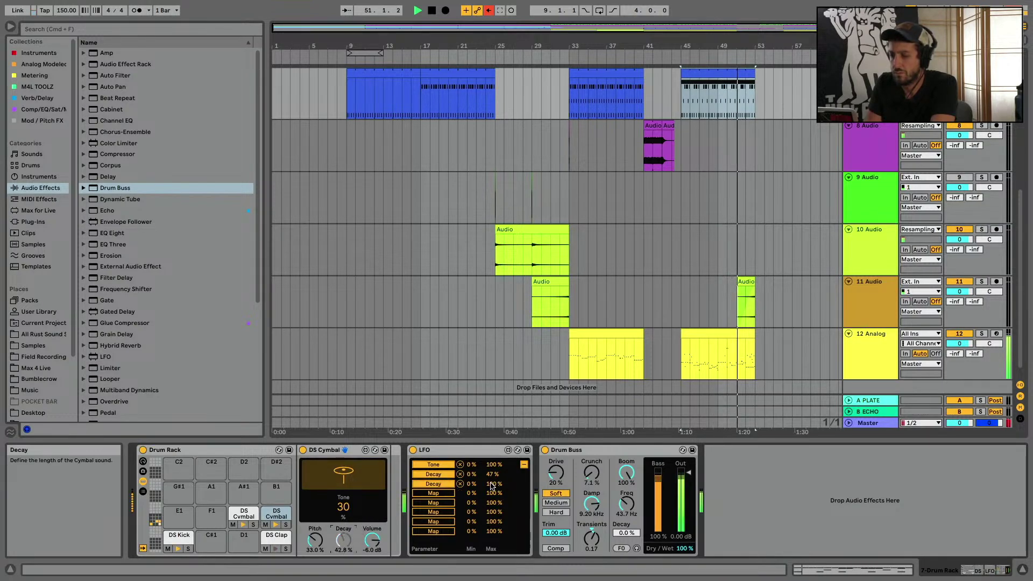
Set the LFO's new Decay mapping to a 26% minimum and a 10% maximum
{"action": "left_click_drag", "start_coordinate": [491, 486], "coordinate": [491, 516]}
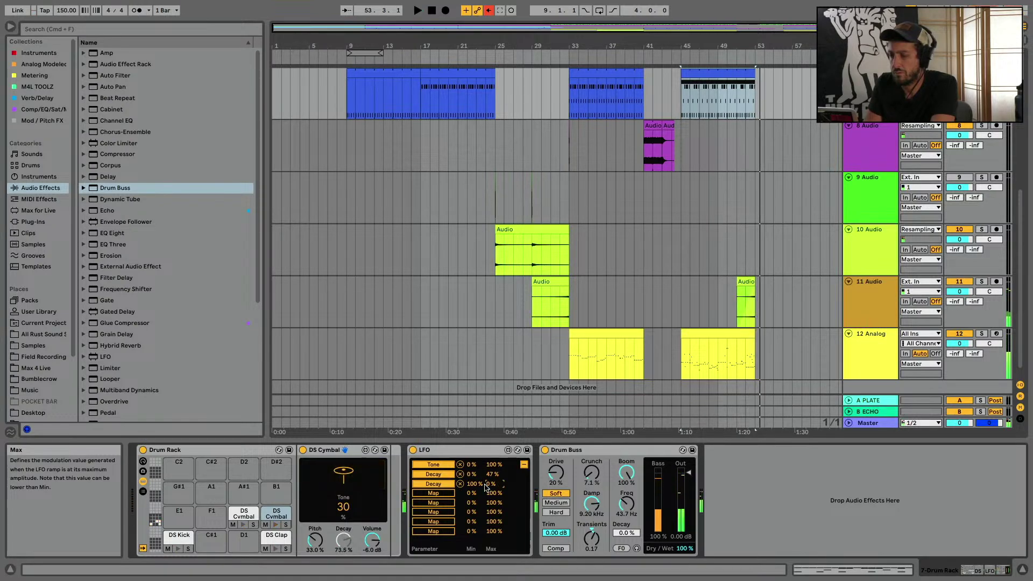
{"action": "key", "text": "space"}
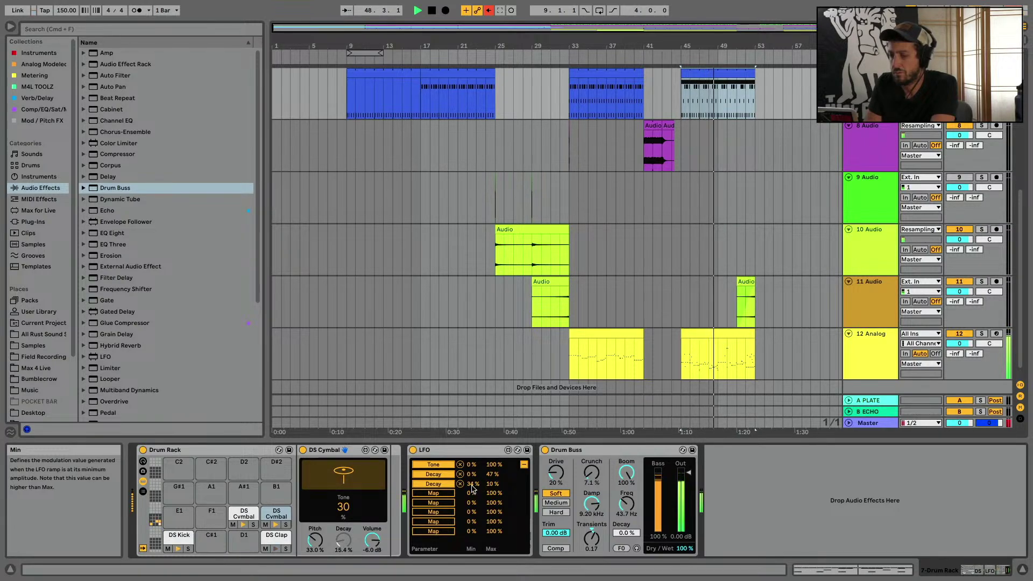
{"action": "left_click_drag", "start_coordinate": [473, 488], "coordinate": [472, 506]}
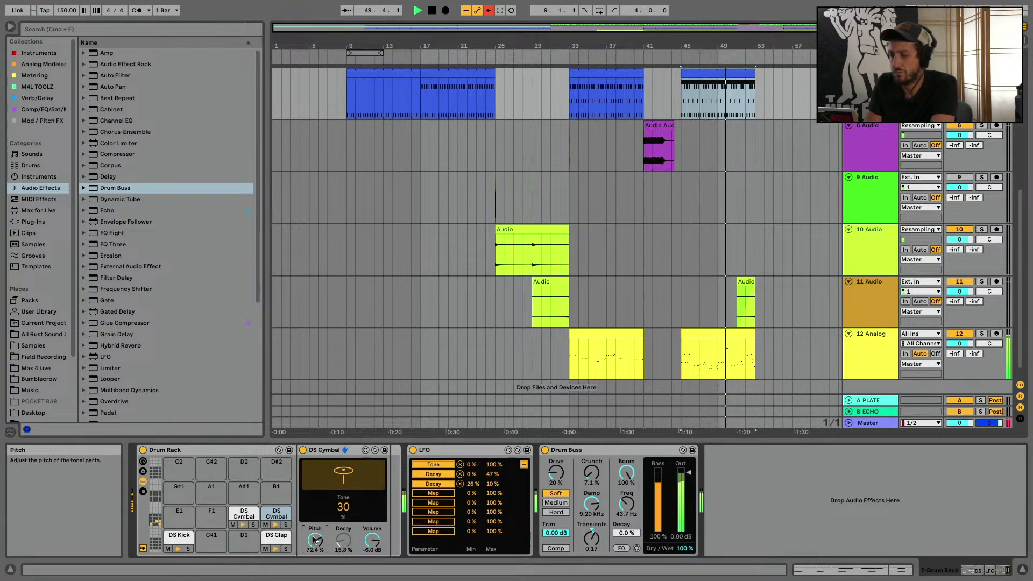
Set this DS Cymbal's Tone to 100% and Pitch to 88.2%, and show its Pitch automation in a new lane
{"action": "left_click_drag", "start_coordinate": [314, 540], "coordinate": [345, 474]}
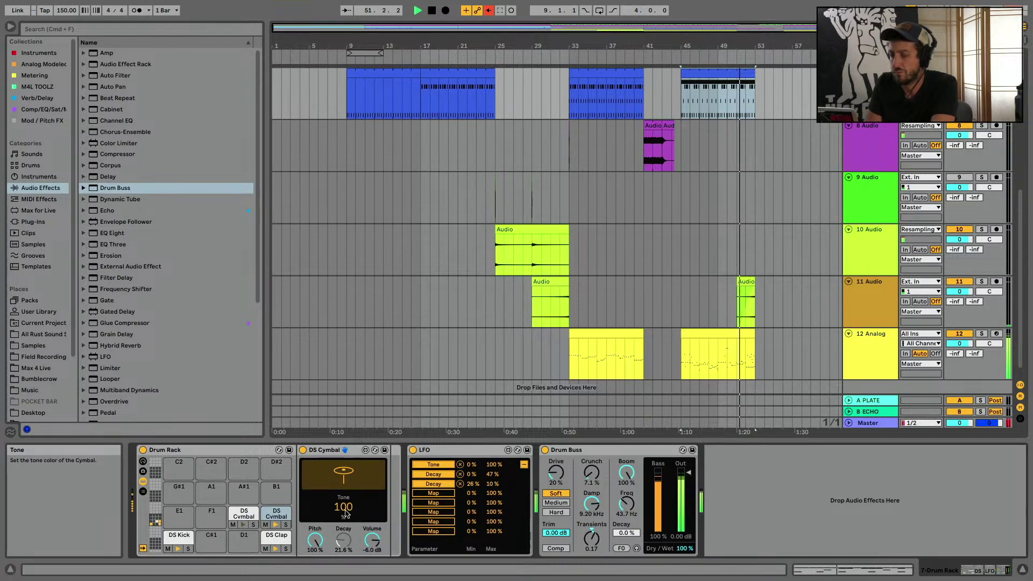
{"action": "right_click", "coordinate": [316, 544]}
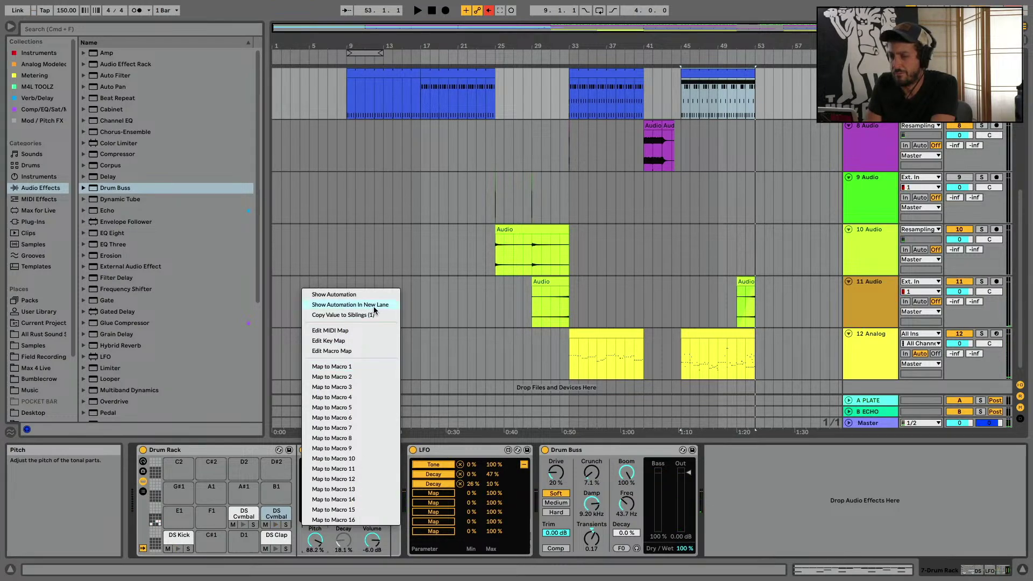
{"action": "left_click", "coordinate": [350, 304]}
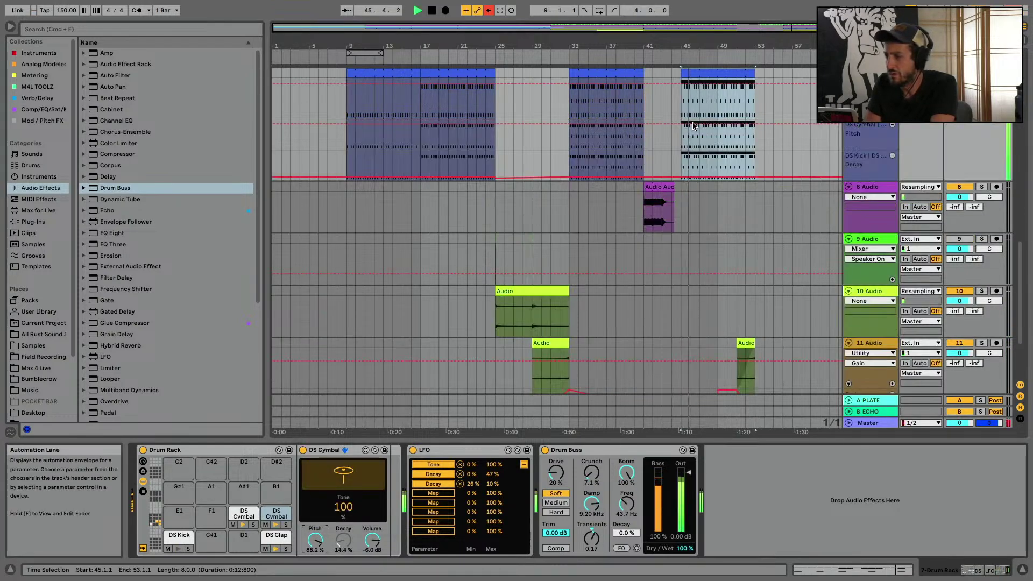
Shape the DS Cymbal Pitch automation into sloping dips and peaks between bars 46 and 49
{"action": "mouse_move", "coordinate": [727, 49]}
{"action": "left_mouse_down"}
{"action": "mouse_move", "coordinate": [709, 107]}
{"action": "mouse_move", "coordinate": [625, 86]}
{"action": "left_mouse_up"}
{"action": "key", "text": "space"}
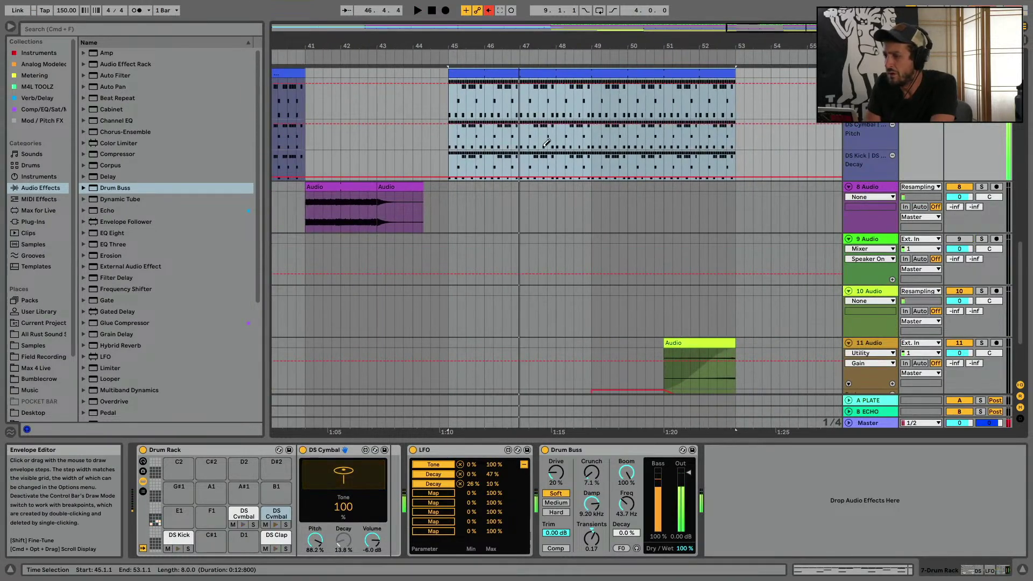
{"action": "key", "text": "space"}
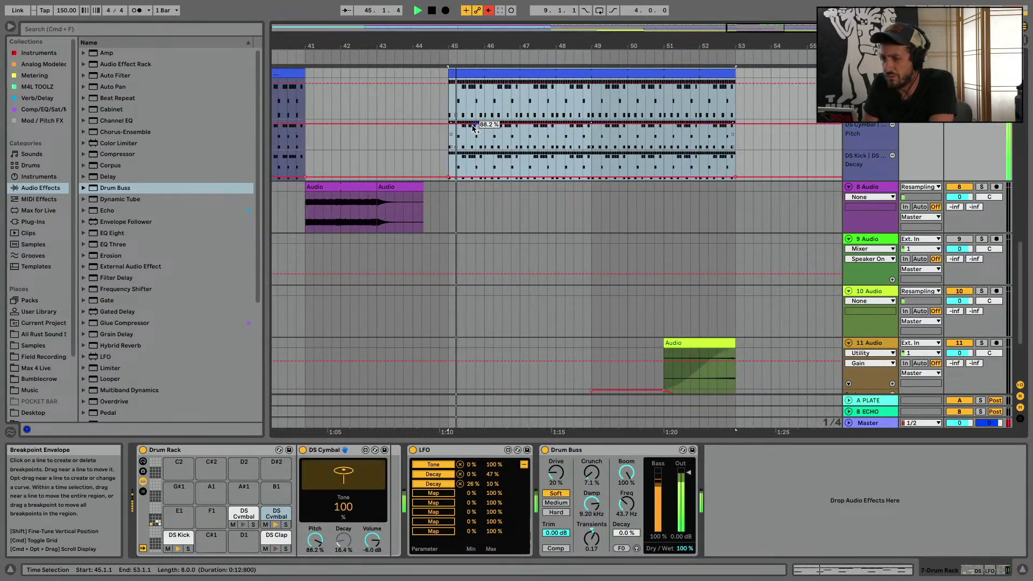
{"action": "mouse_move", "coordinate": [497, 124]}
{"action": "left_mouse_down"}
{"action": "mouse_move", "coordinate": [516, 150]}
{"action": "mouse_move", "coordinate": [521, 120]}
{"action": "mouse_move", "coordinate": [534, 122]}
{"action": "mouse_move", "coordinate": [535, 135]}
{"action": "mouse_move", "coordinate": [565, 132]}
{"action": "mouse_move", "coordinate": [562, 119]}
{"action": "mouse_move", "coordinate": [587, 121]}
{"action": "mouse_move", "coordinate": [601, 141]}
{"action": "left_mouse_up"}
Draw stepped DS Cymbal Pitch automation from bar 49 to 53 and a DS Kick Decay peak at the clip's end
{"action": "key", "text": "b"}
{"action": "left_click", "coordinate": [623, 132]}
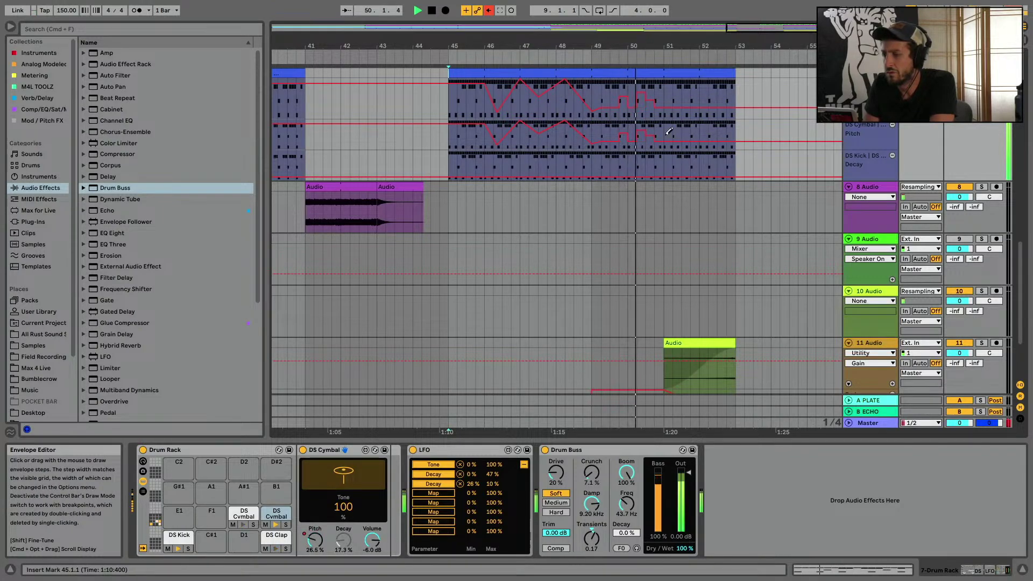
{"action": "left_click", "coordinate": [659, 128]}
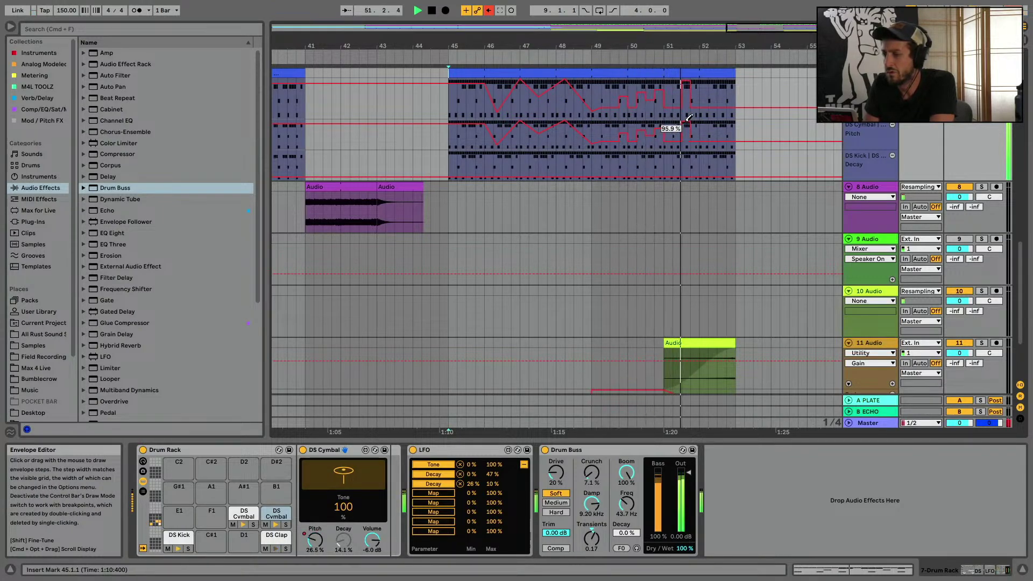
{"action": "left_click_drag", "start_coordinate": [702, 105], "coordinate": [708, 106]}
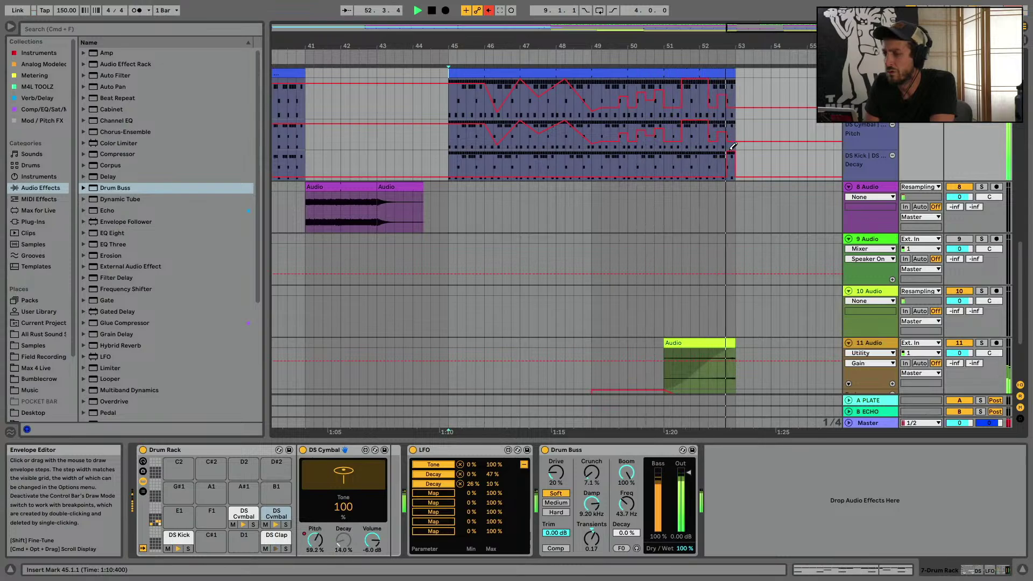
{"action": "key", "text": "b"}
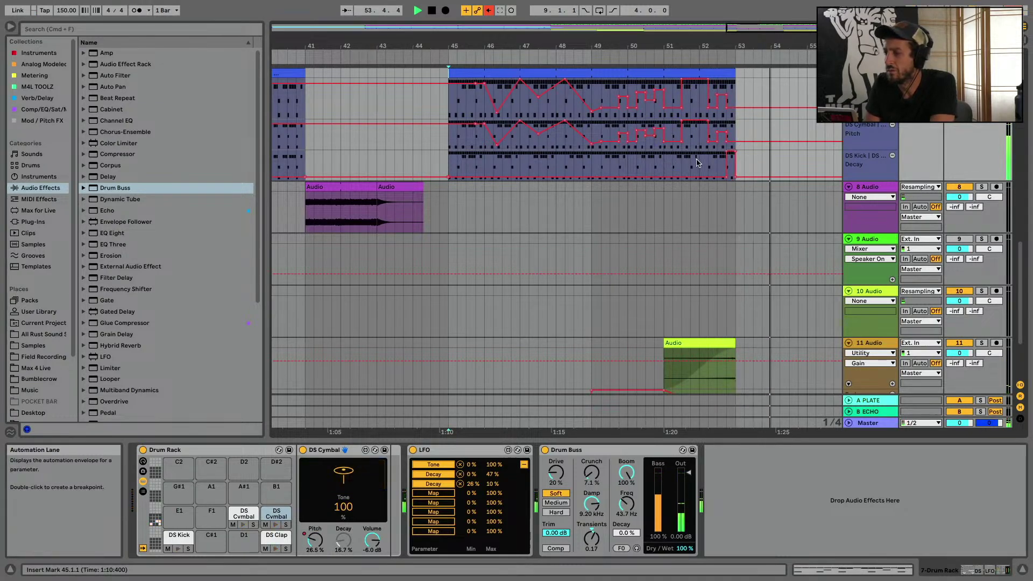
Try DS Kick Decay automation peaks at the clip's start and around bar 50
{"action": "left_click", "coordinate": [697, 162]}
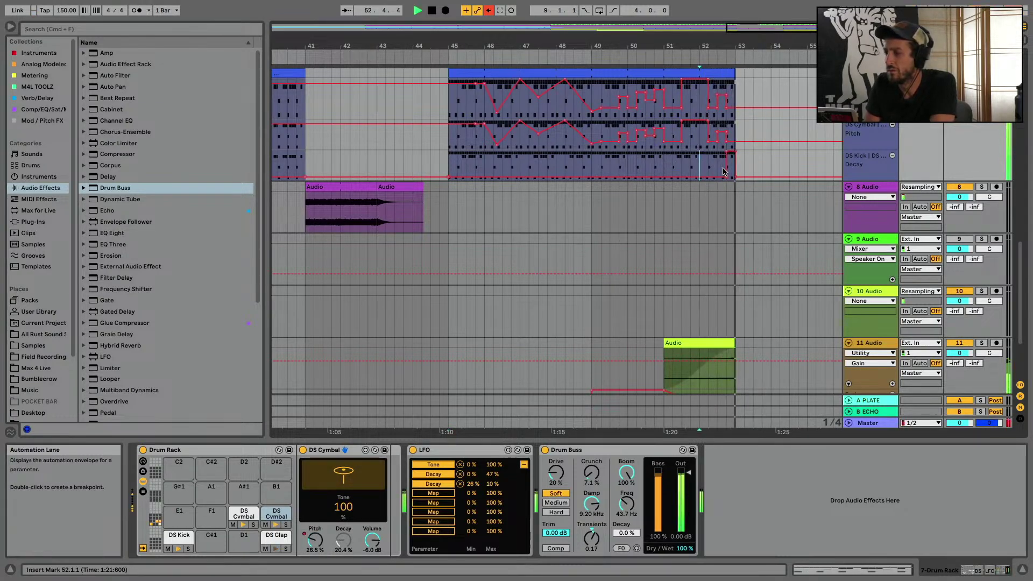
{"action": "key", "text": "b"}
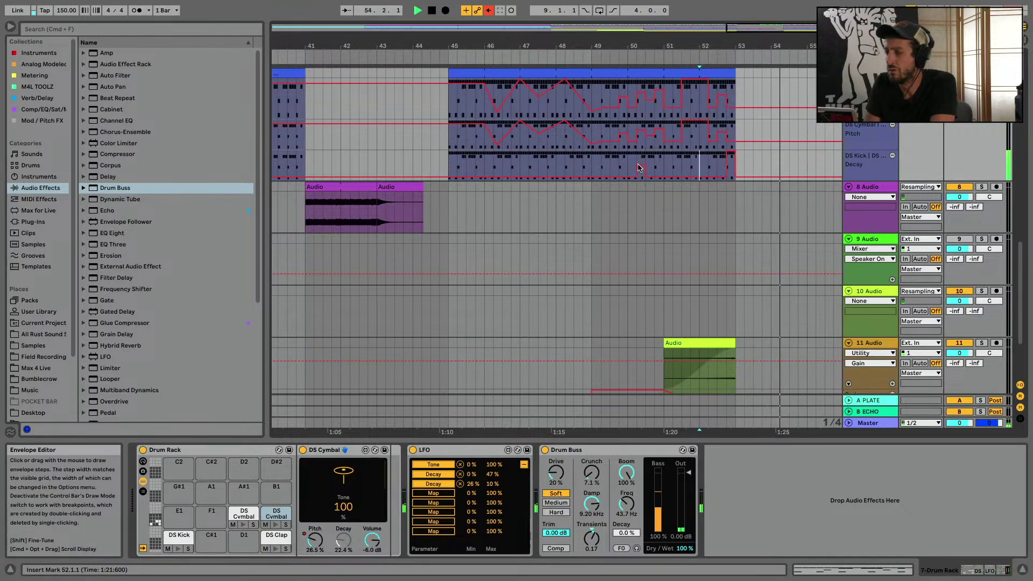
{"action": "key", "text": "b"}
{"action": "left_click_drag", "start_coordinate": [654, 176], "coordinate": [654, 164]}
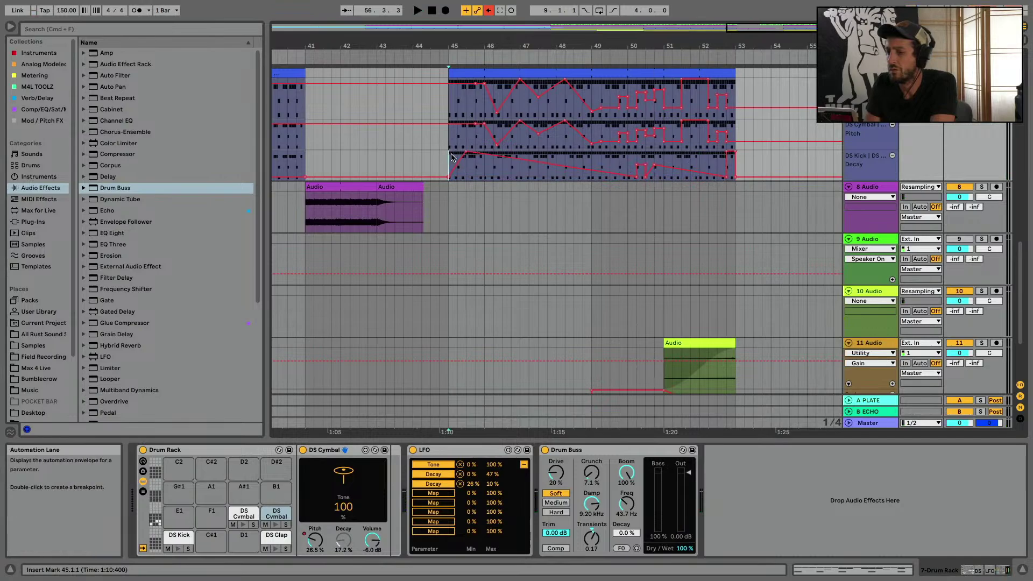
Remove the DS Kick Decay breakpoints at the clip's start and between 49.2.1 and 52.1.1
{"action": "left_click", "coordinate": [463, 155]}
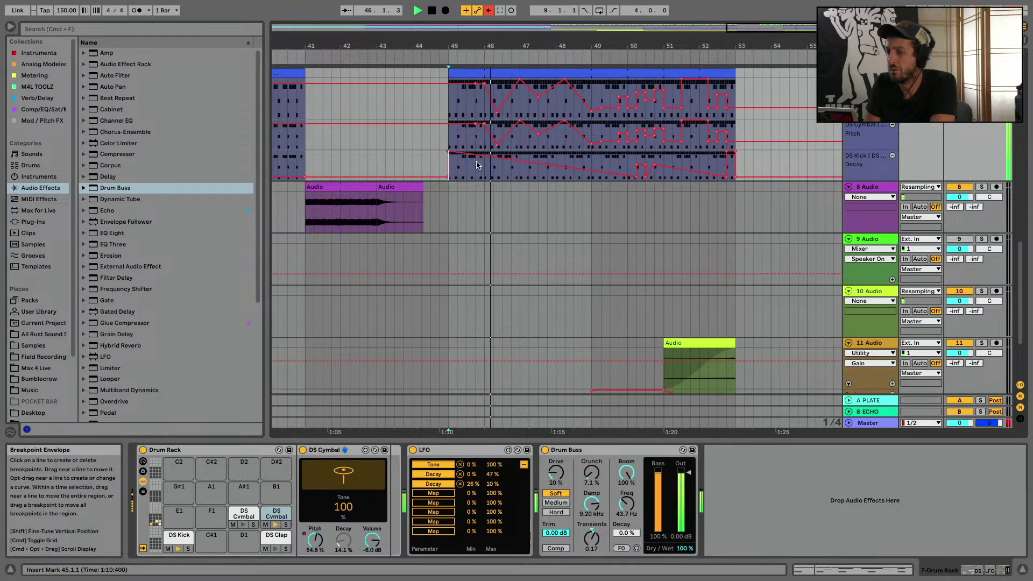
{"action": "left_click_drag", "start_coordinate": [463, 155], "coordinate": [490, 181]}
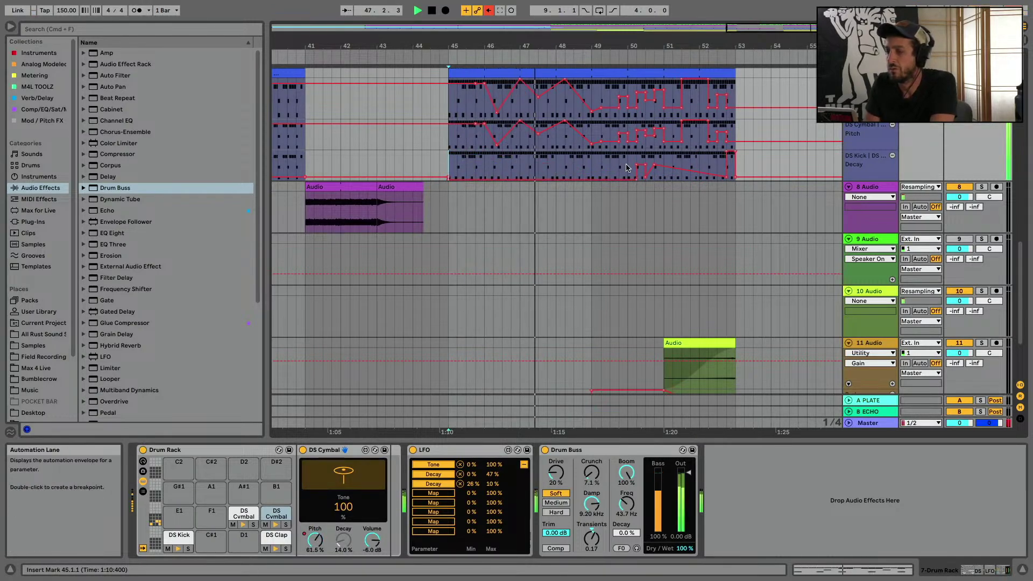
{"action": "left_click_drag", "start_coordinate": [601, 164], "coordinate": [701, 166]}
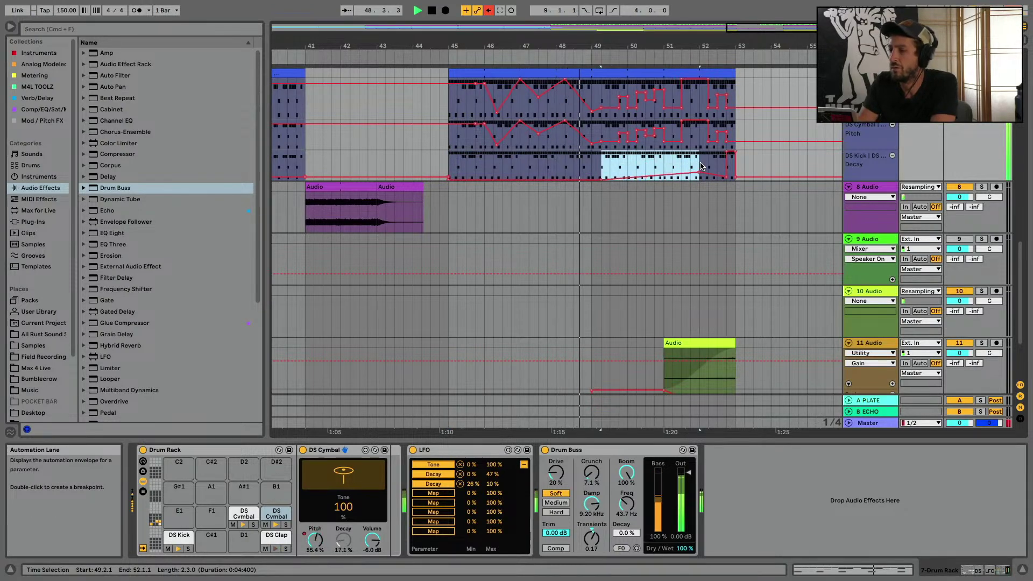
Draw a DS Kick Decay automation ramp from about bar 39 up to 100 % at bar 41 on the earlier drum clip
{"action": "scroll", "coordinate": [720, 170], "scroll_direction": "left", "scroll_amount": 10}
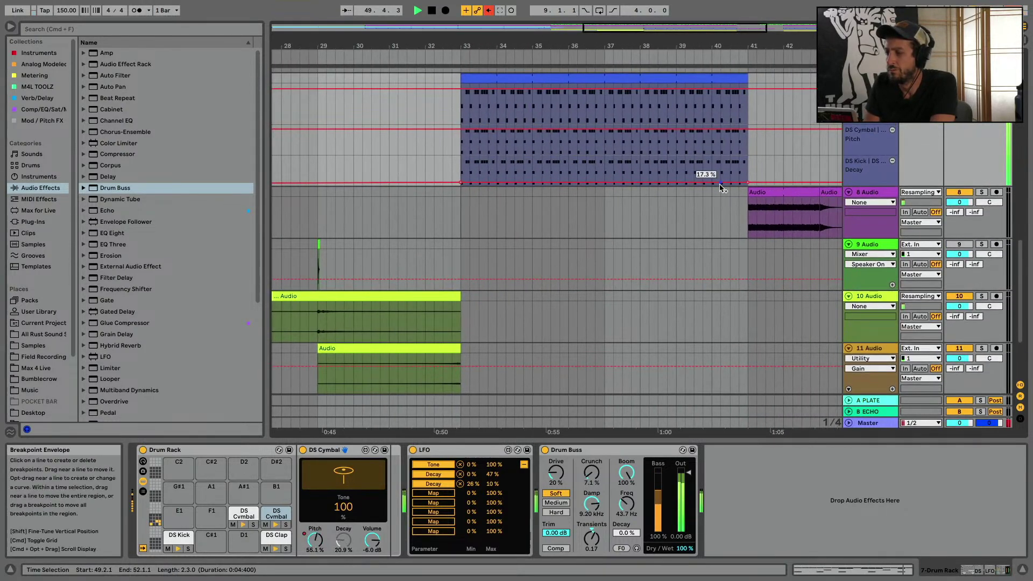
{"action": "left_click_drag", "start_coordinate": [719, 170], "coordinate": [683, 185]}
{"action": "left_click_drag", "start_coordinate": [747, 166], "coordinate": [747, 156]}
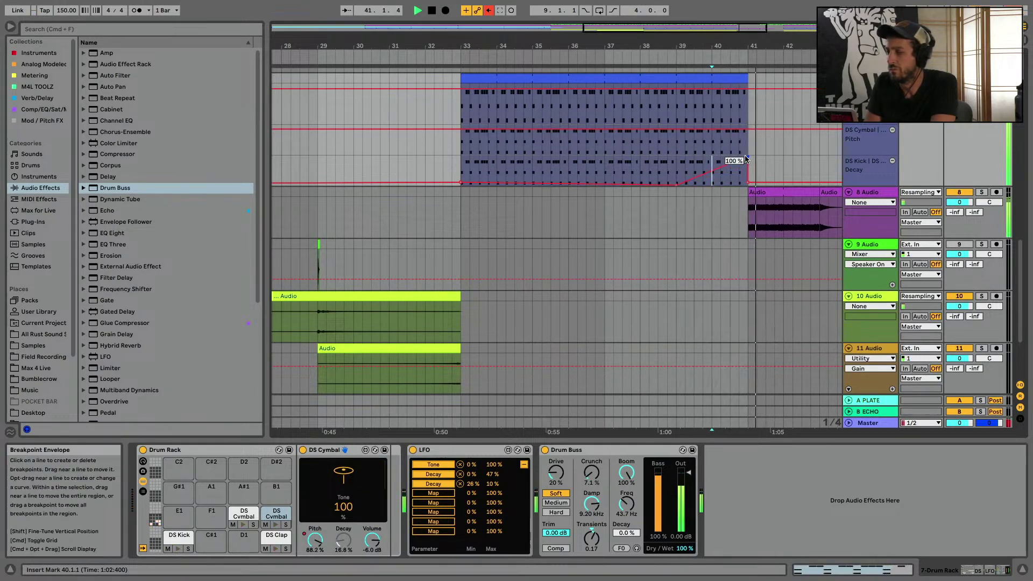
Play the arrangement from bar 40 and review the tracks around the gap between bars 41 and 45
{"action": "key", "text": "space"}
{"action": "key", "text": "space"}
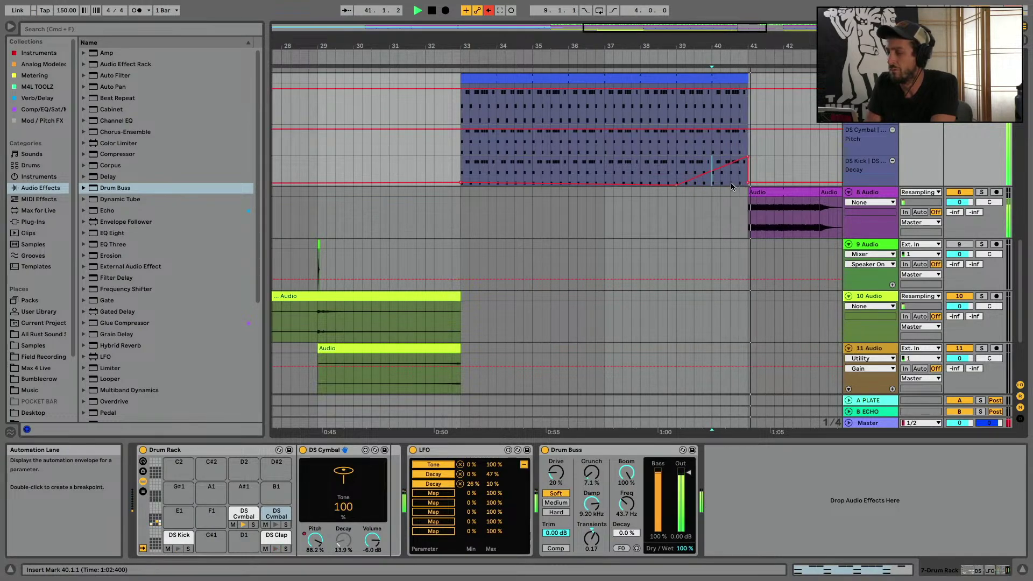
{"action": "scroll", "coordinate": [730, 186], "scroll_direction": "right", "scroll_amount": 8}
{"action": "scroll", "coordinate": [730, 187], "scroll_direction": "down", "scroll_amount": 3}
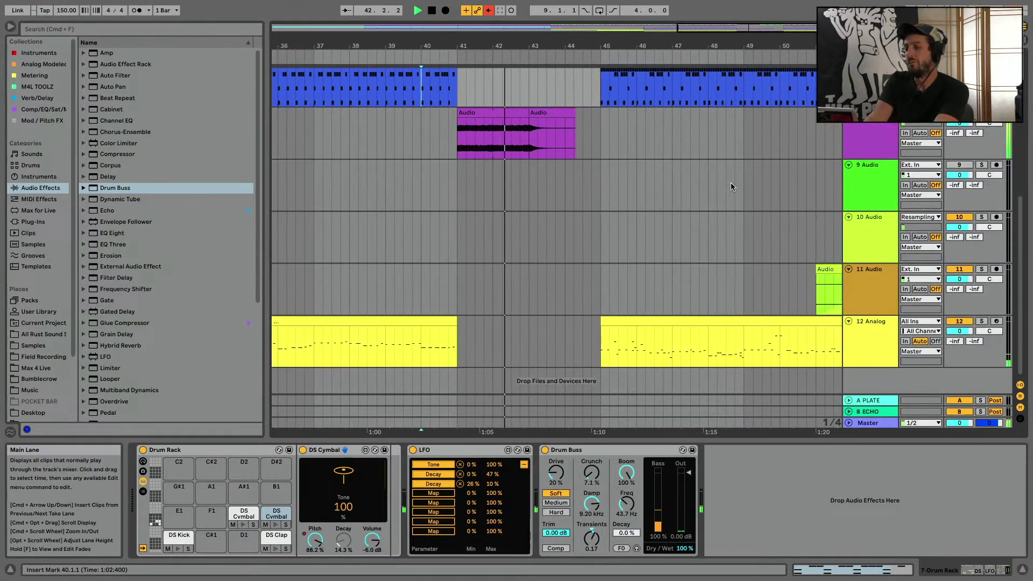
{"action": "scroll", "coordinate": [589, 176], "scroll_direction": "up", "scroll_amount": 8}
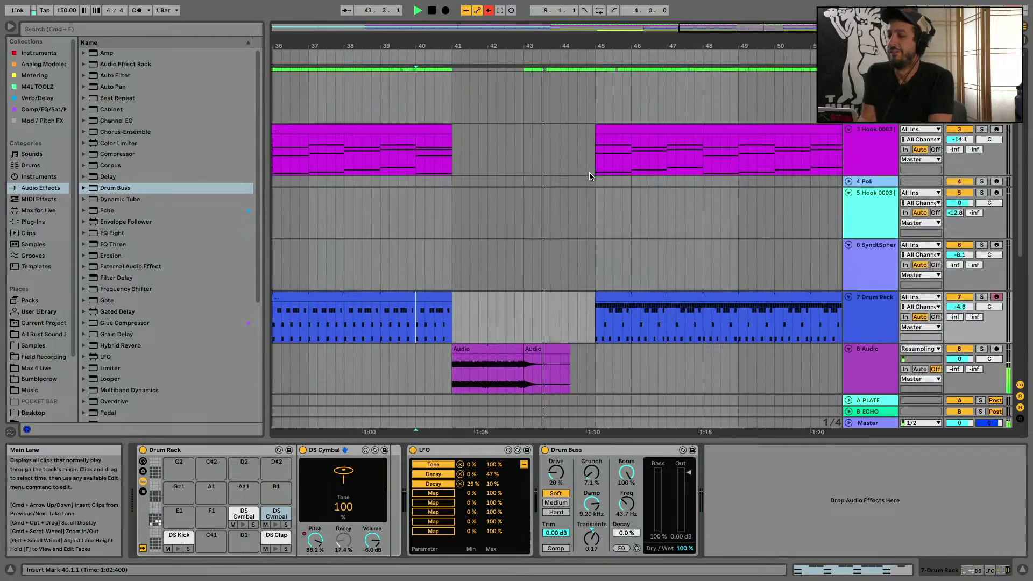
{"action": "scroll", "coordinate": [589, 175], "scroll_direction": "down", "scroll_amount": 10}
{"action": "key", "text": "space"}
{"action": "scroll", "coordinate": [589, 176], "scroll_direction": "left", "scroll_amount": 10}
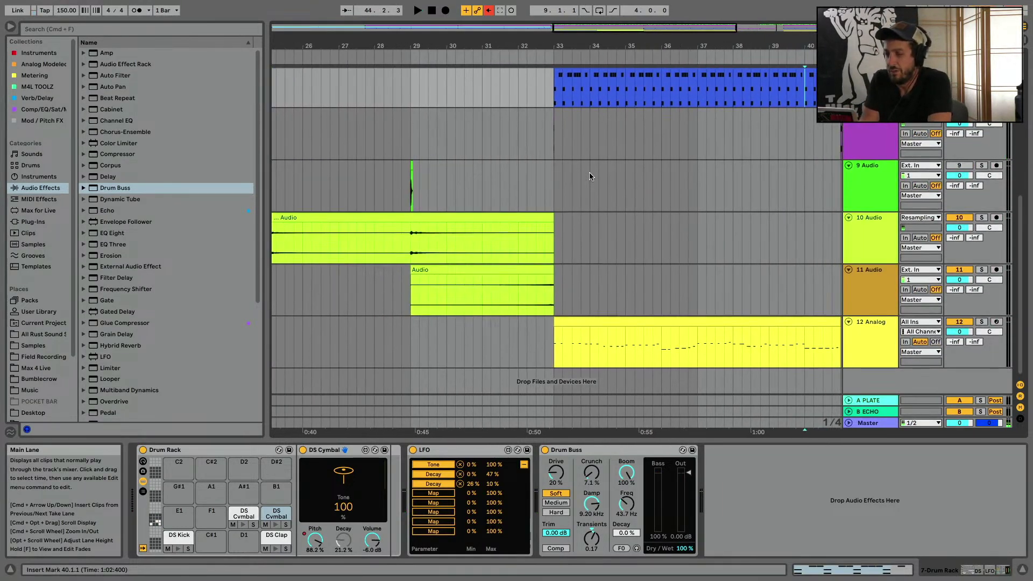
Extend the 11 Audio clip starting at bar 29 to about bar 37 and select its section from 33.1.1 to 37.1.1
{"action": "left_click", "coordinate": [474, 273]}
{"action": "left_click", "coordinate": [412, 241]}
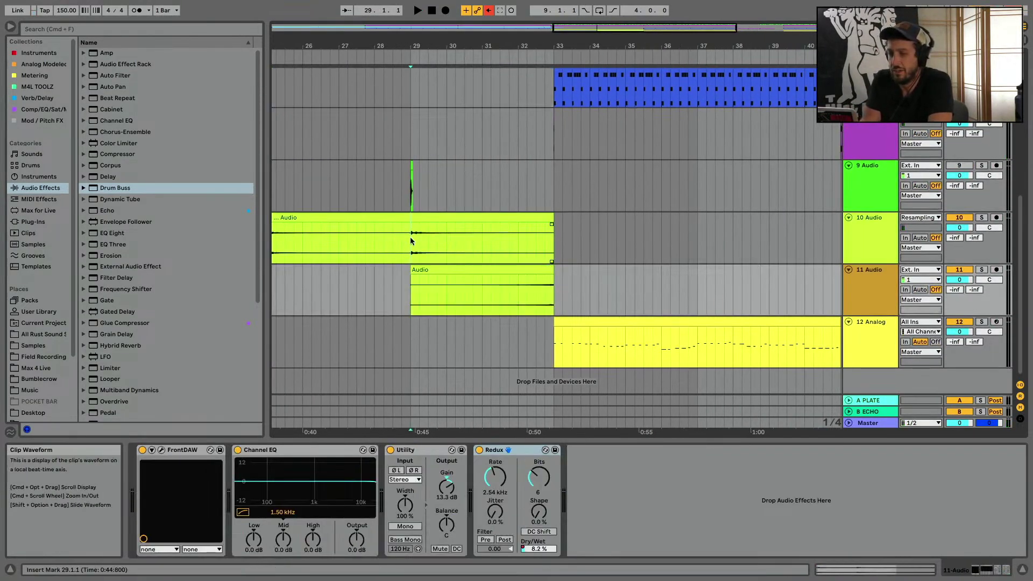
{"action": "left_click", "coordinate": [503, 269]}
{"action": "left_click_drag", "start_coordinate": [553, 287], "coordinate": [706, 287]}
{"action": "left_click", "coordinate": [693, 290]}
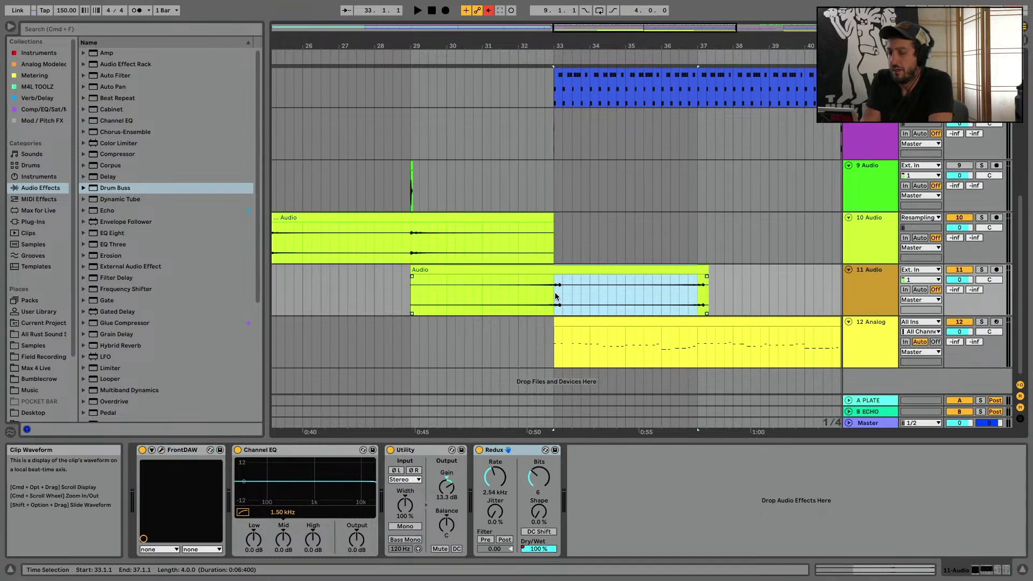
Paste the copied four-bar section at bar 41 on 11 Audio and cut the original clip back to bar 33
{"action": "scroll", "coordinate": [555, 295], "scroll_direction": "right", "scroll_amount": 5}
{"action": "left_click", "coordinate": [572, 299]}
{"action": "key", "text": "super+v"}
{"action": "left_click", "coordinate": [388, 270]}
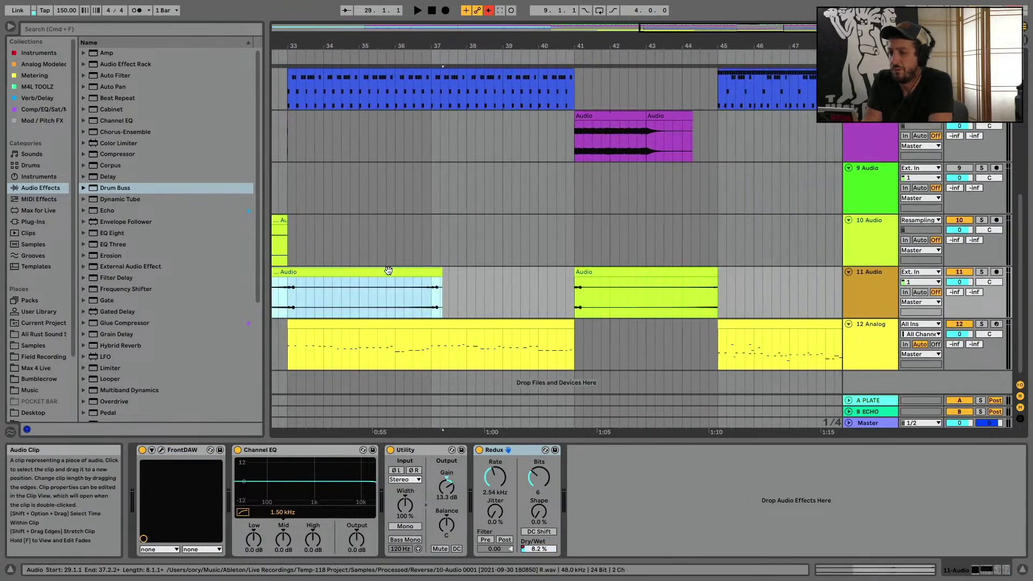
{"action": "key", "text": "Delete"}
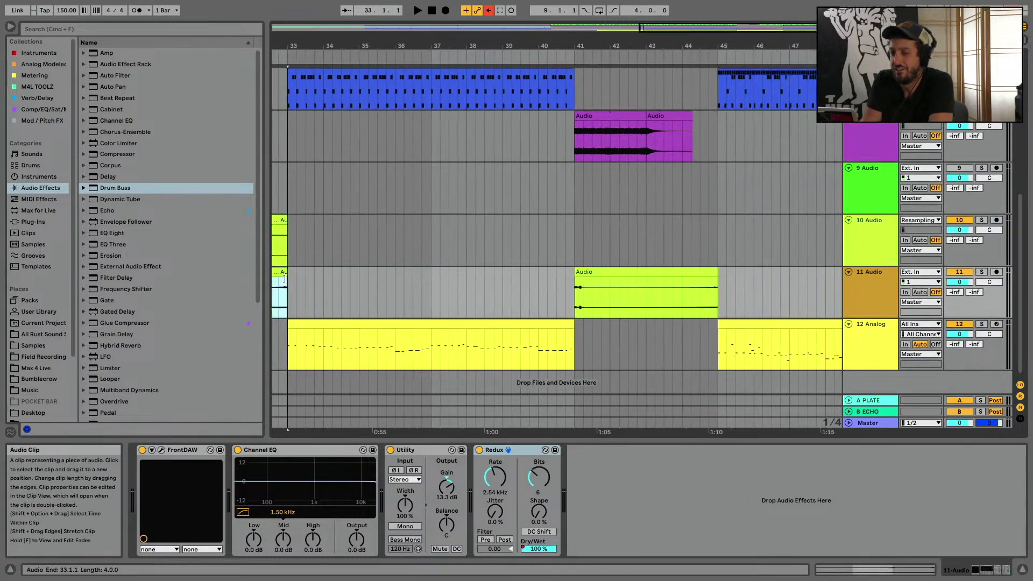
Try the pasted 11 Audio clip with its start trimmed to 41.2.1 and a long fade-in, playing from bar 41
{"action": "left_click_drag", "start_coordinate": [575, 275], "coordinate": [639, 278]}
{"action": "key", "text": "space"}
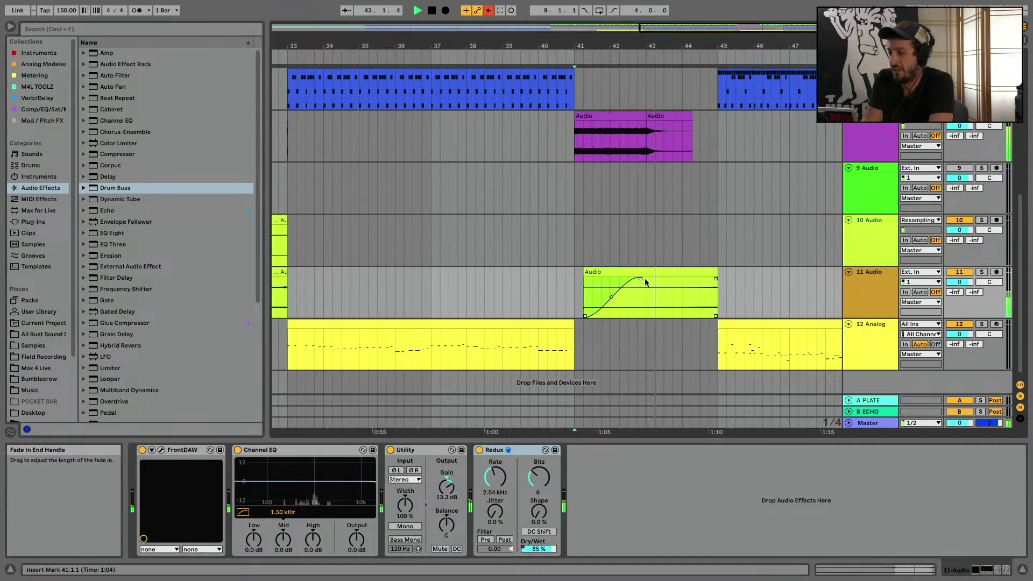
{"action": "left_click", "coordinate": [870, 283]}
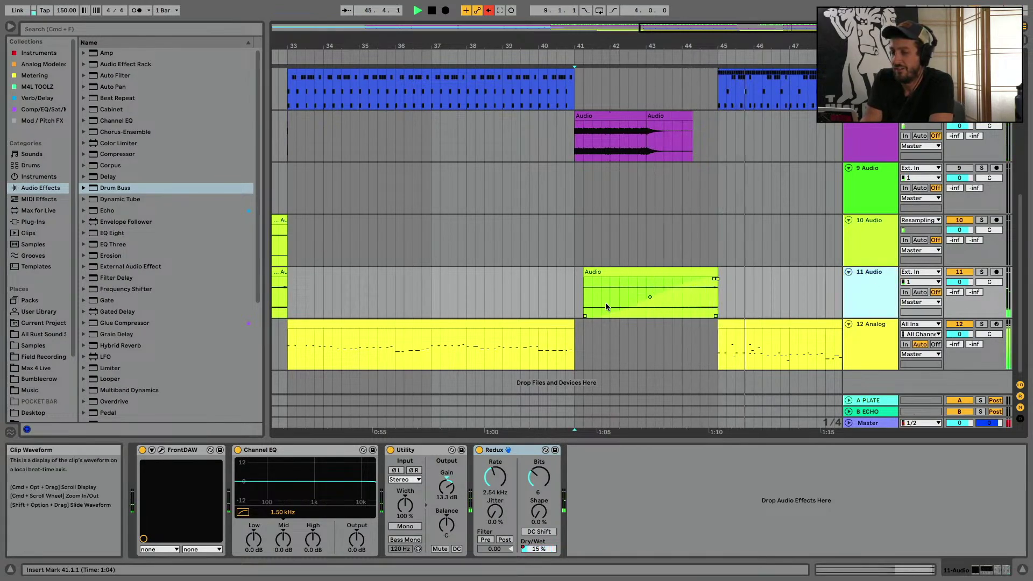
Move the pasted clip to the 10 Audio track and shorten it to run from bar 43 to 45 without a fade-in
{"action": "left_click_drag", "start_coordinate": [605, 271], "coordinate": [647, 220]}
{"action": "key", "text": "space"}
{"action": "key", "text": "space"}
{"action": "left_click_drag", "start_coordinate": [715, 227], "coordinate": [564, 208]}
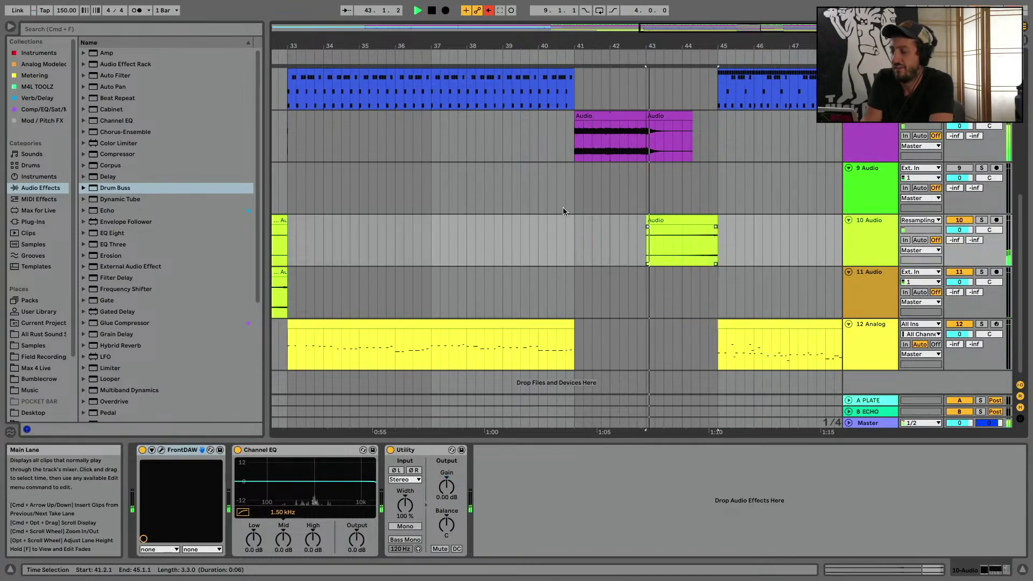
{"action": "left_click", "coordinate": [702, 235]}
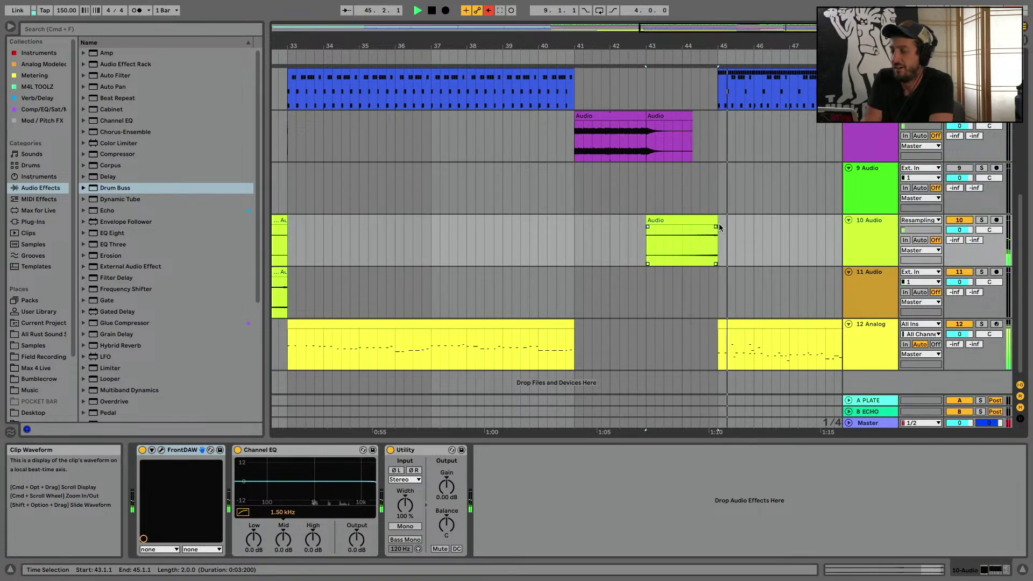
Raise the gain of the 10 Audio clip at bar 43 to 10.3 dB and play it back
{"action": "left_click", "coordinate": [704, 221]}
{"action": "double_click", "coordinate": [703, 221]}
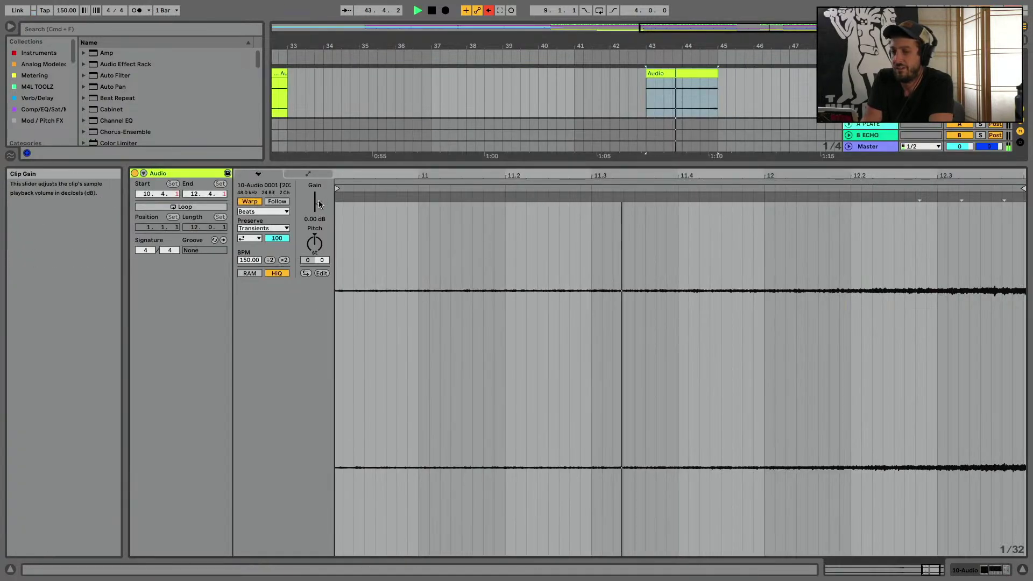
{"action": "left_click_drag", "start_coordinate": [317, 202], "coordinate": [318, 199]}
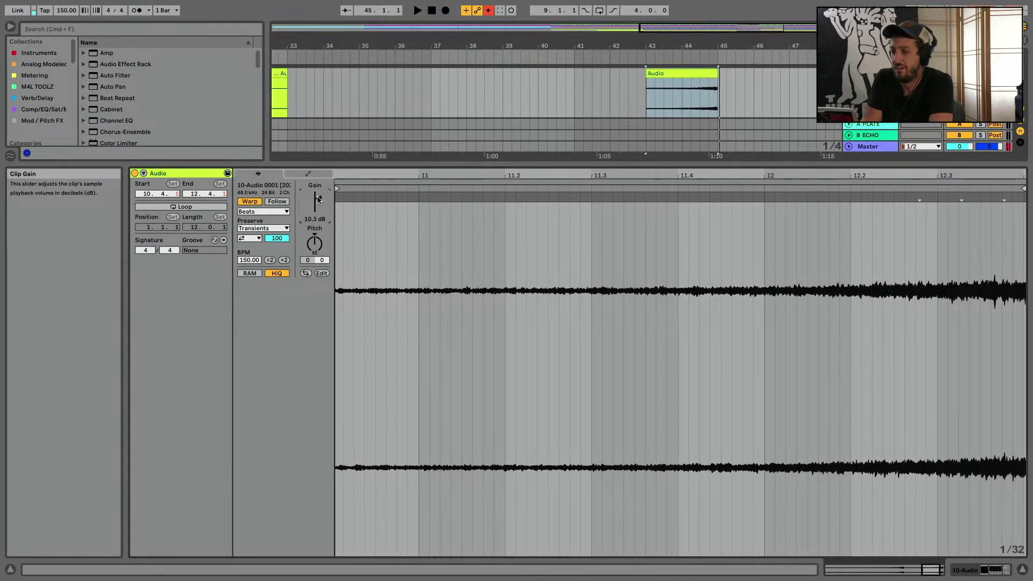
{"action": "key", "text": "space"}
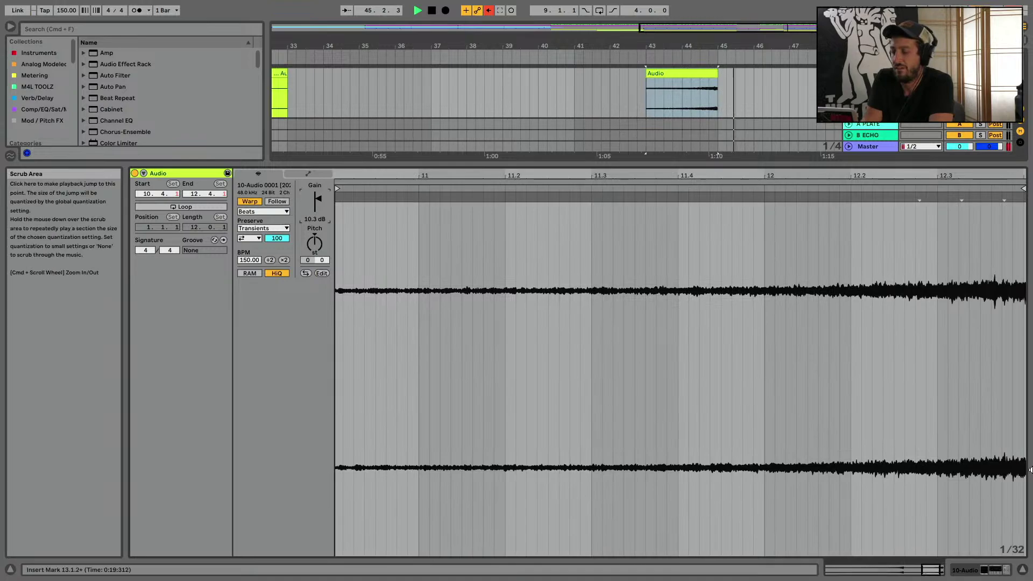
{"action": "key", "text": "super+alt+l"}
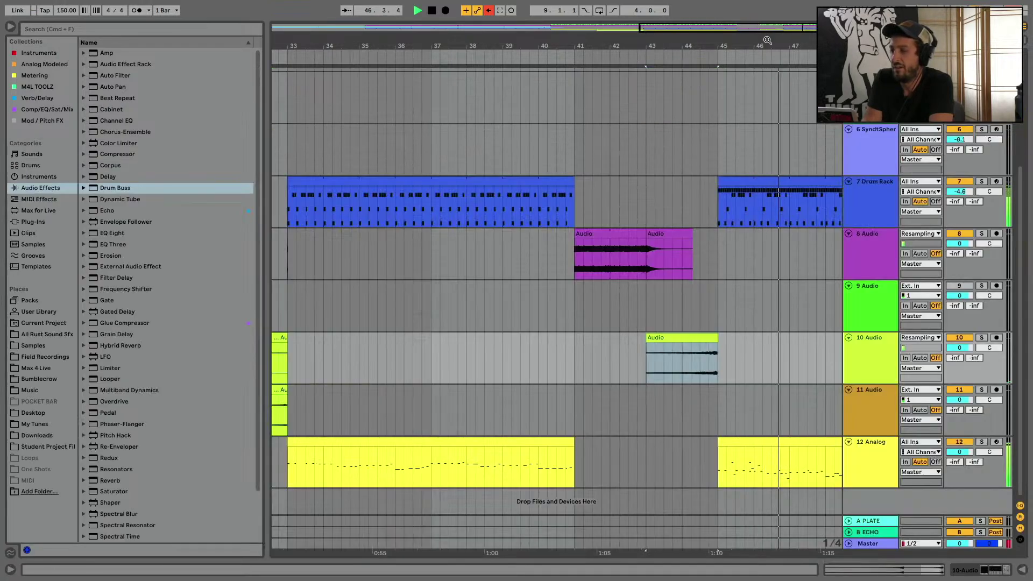
Extend the drum pattern from bar 45 back to bar 43 as a separate two-bar clip
{"action": "left_click_drag", "start_coordinate": [766, 39], "coordinate": [650, 41]}
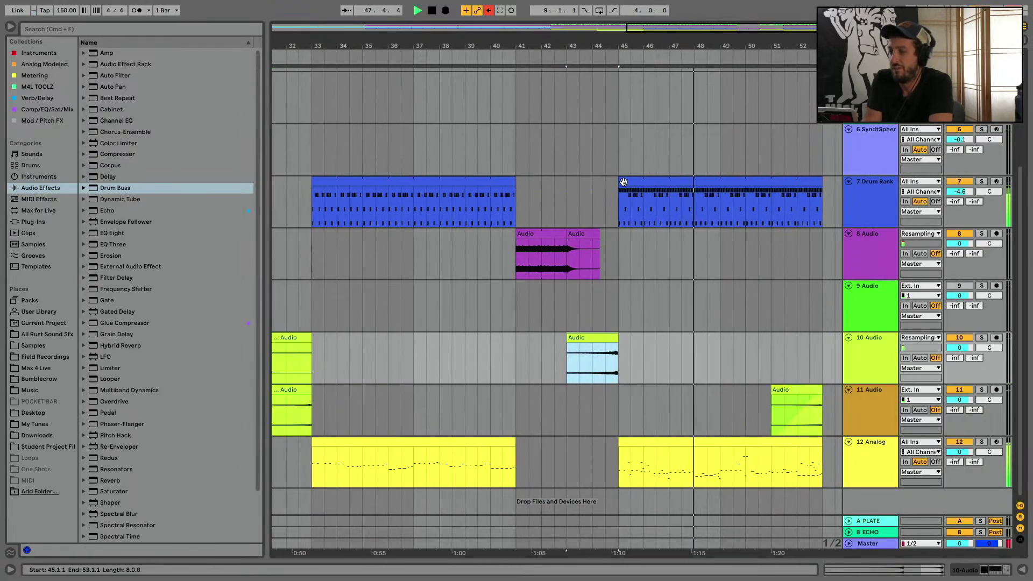
{"action": "left_click_drag", "start_coordinate": [620, 195], "coordinate": [565, 209]}
{"action": "key", "text": "space"}
Deactivate all DS Kick notes and the continuous sixteenth-note DS Cymbal row in the two-bar drum clip at bar 43
{"action": "double_click", "coordinate": [610, 203]}
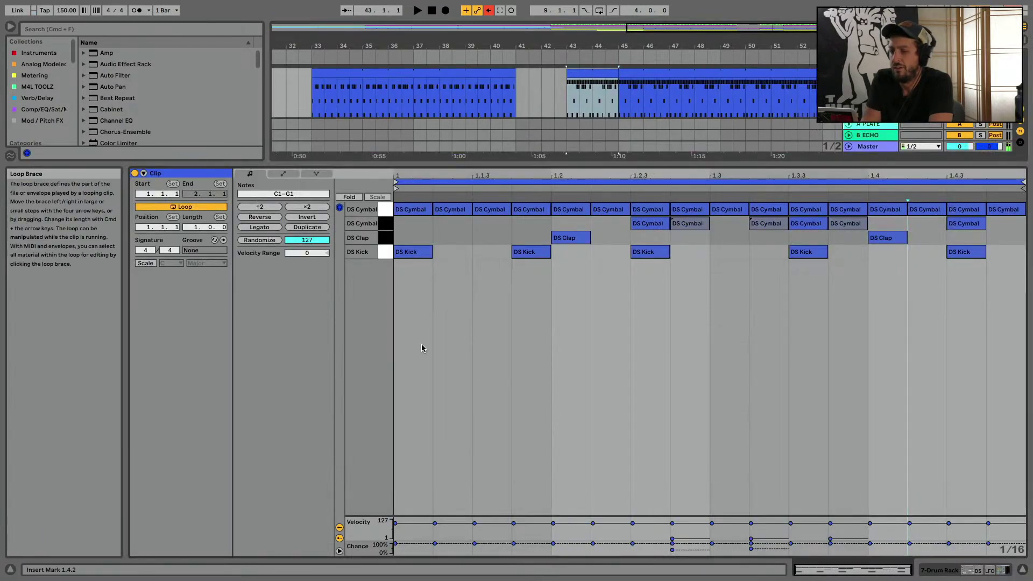
{"action": "key", "text": "0"}
{"action": "key", "text": "space"}
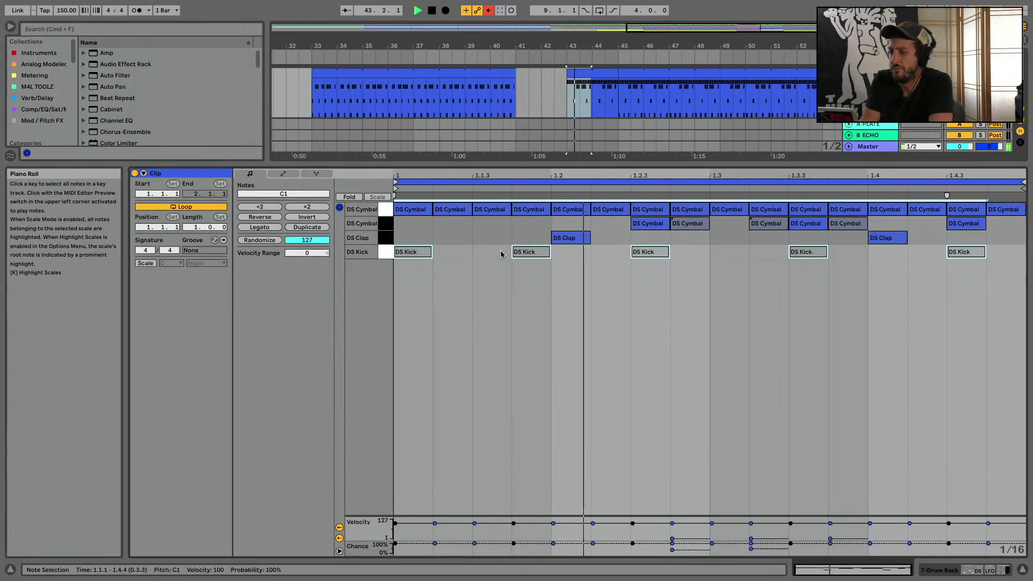
{"action": "left_click", "coordinate": [1022, 569]}
{"action": "key", "text": "super+alt+l"}
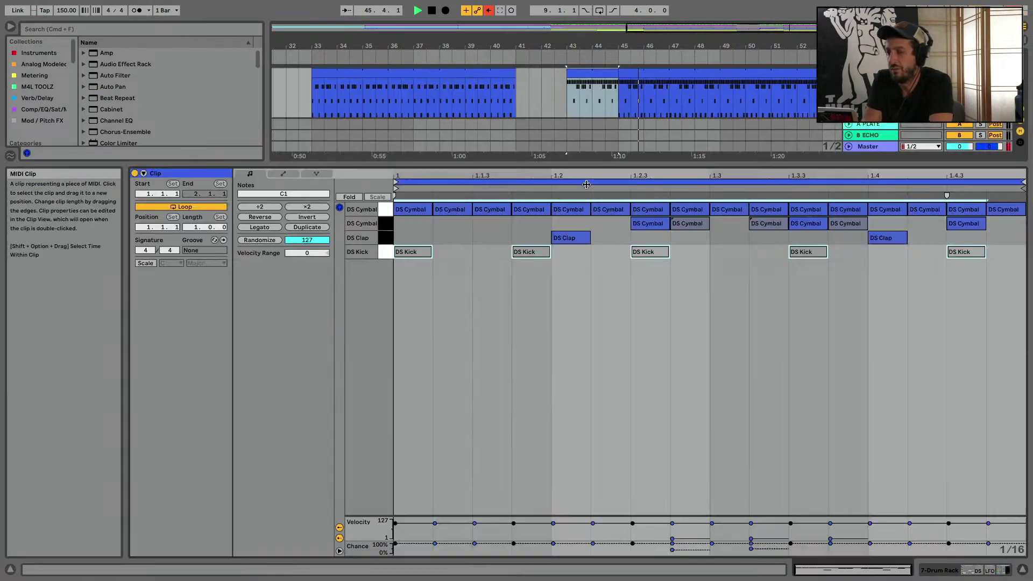
{"action": "left_click", "coordinate": [385, 209]}
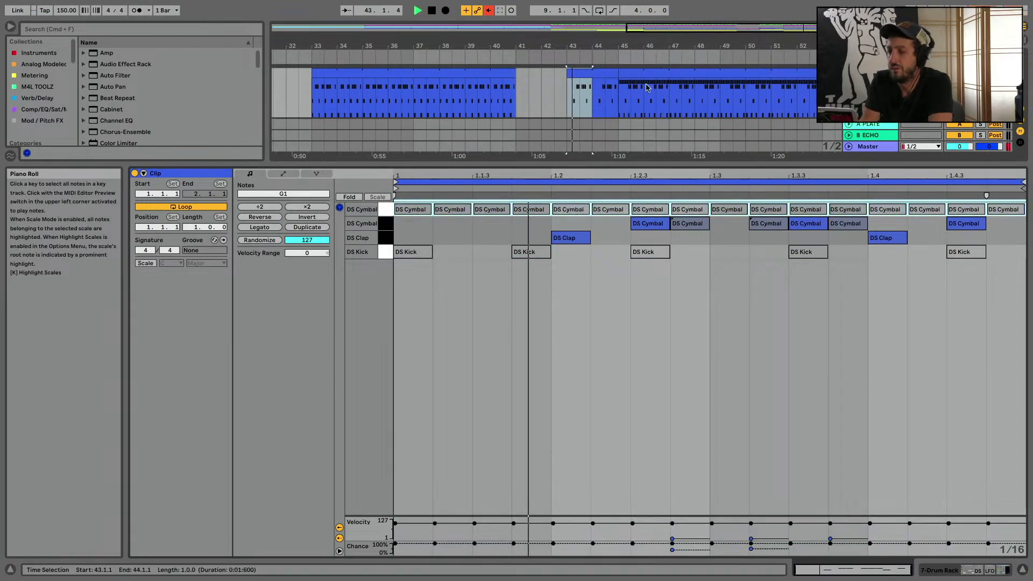
Try starting the thinned-out drum clip at bar 41, and return its start to bar 43
{"action": "left_click_drag", "start_coordinate": [566, 72], "coordinate": [515, 72]}
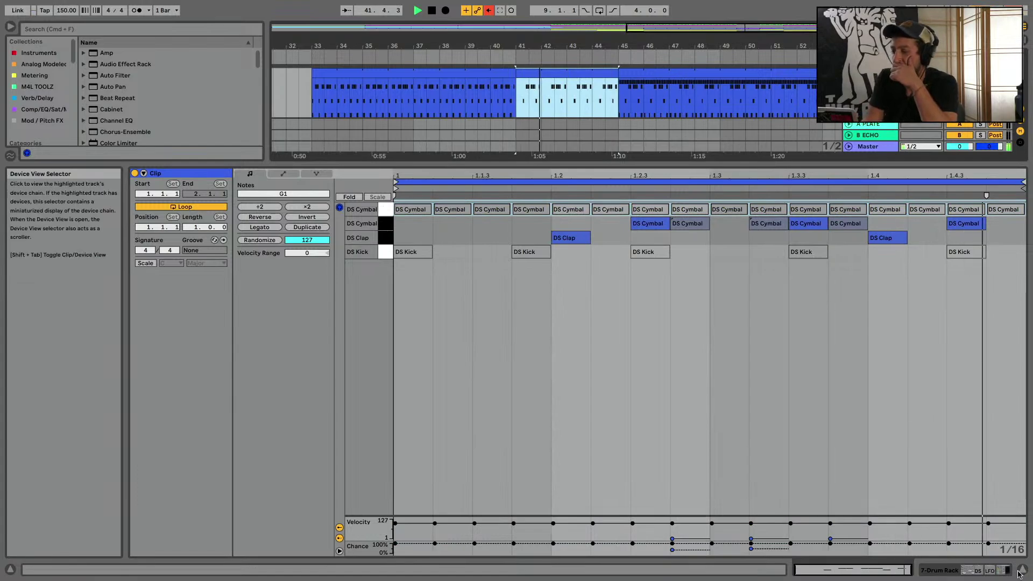
{"action": "key", "text": "super+alt+l"}
{"action": "key", "text": "super+z"}
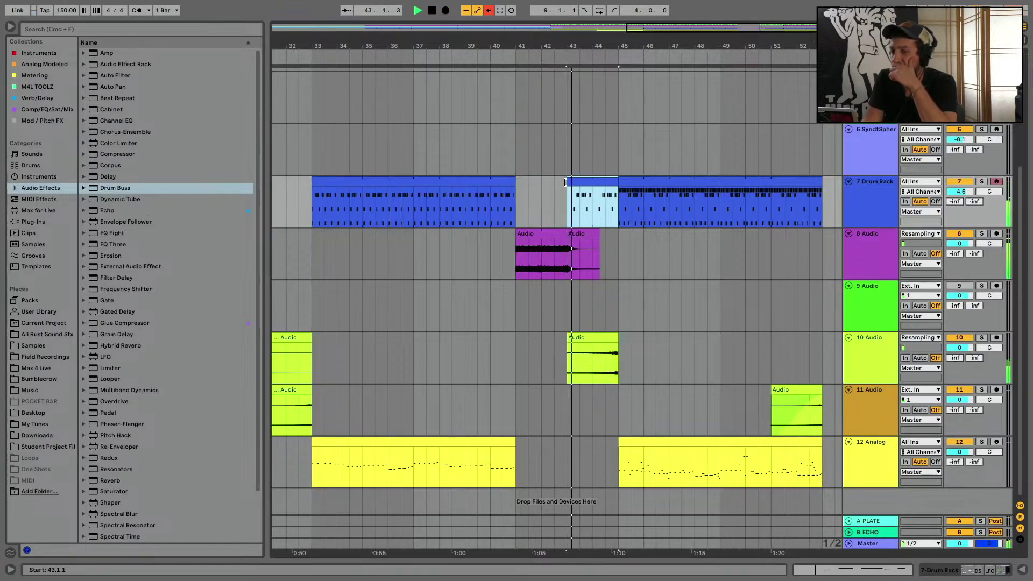
{"action": "left_click", "coordinate": [586, 209]}
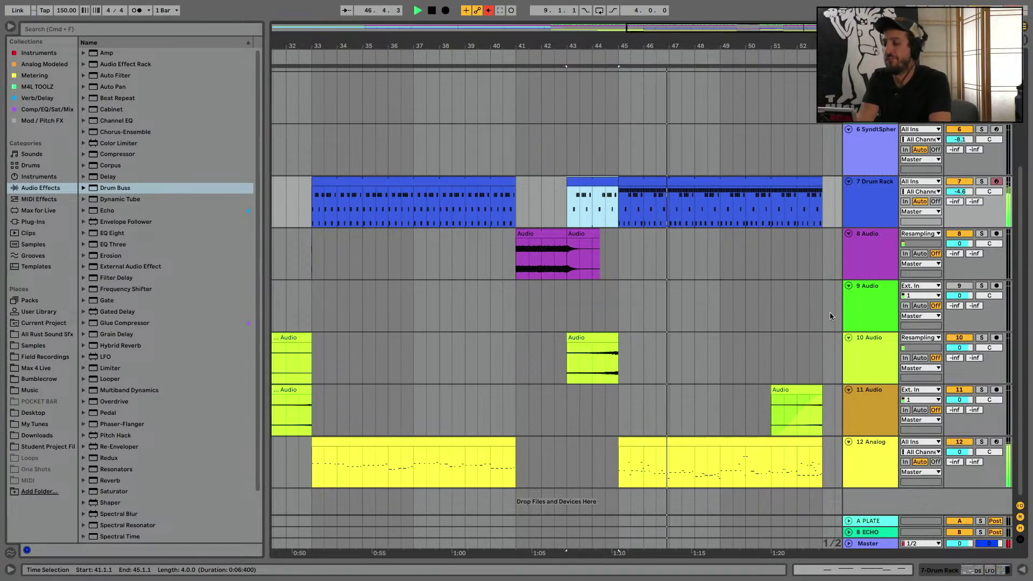
Show the automation lanes and lower the start of the DS Kick Decay envelope in the drum clip from bar 45 to 53
{"action": "scroll", "coordinate": [716, 292], "scroll_direction": "up", "scroll_amount": 3}
{"action": "scroll", "coordinate": [715, 292], "scroll_direction": "right", "scroll_amount": 5}
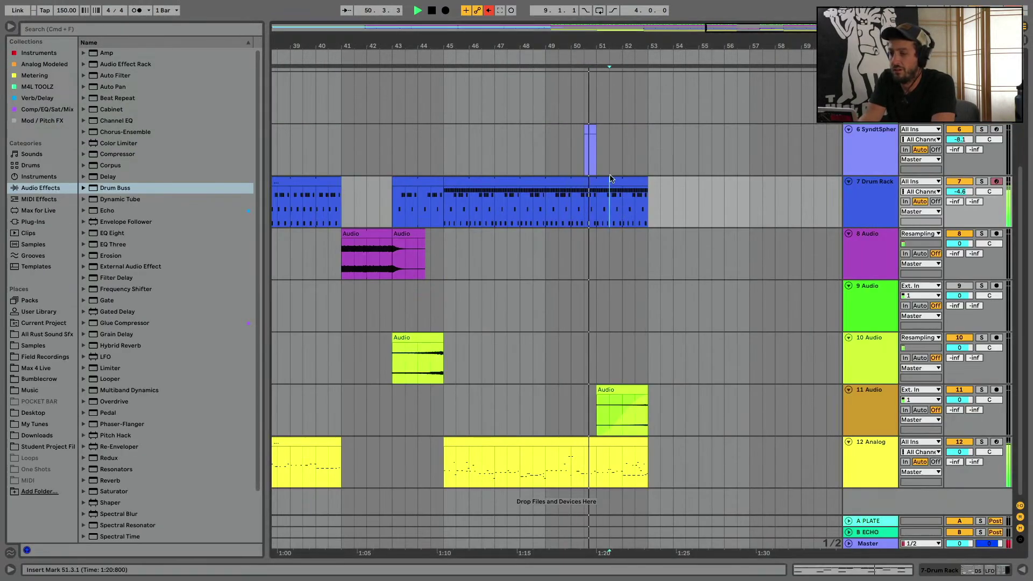
{"action": "double_click", "coordinate": [611, 179]}
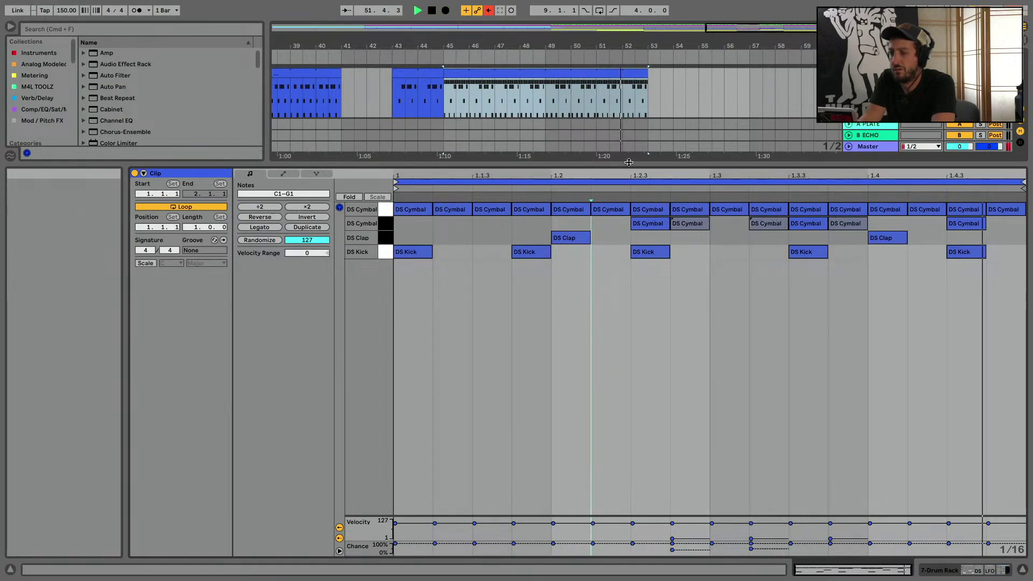
{"action": "left_click_drag", "start_coordinate": [627, 164], "coordinate": [643, 440]}
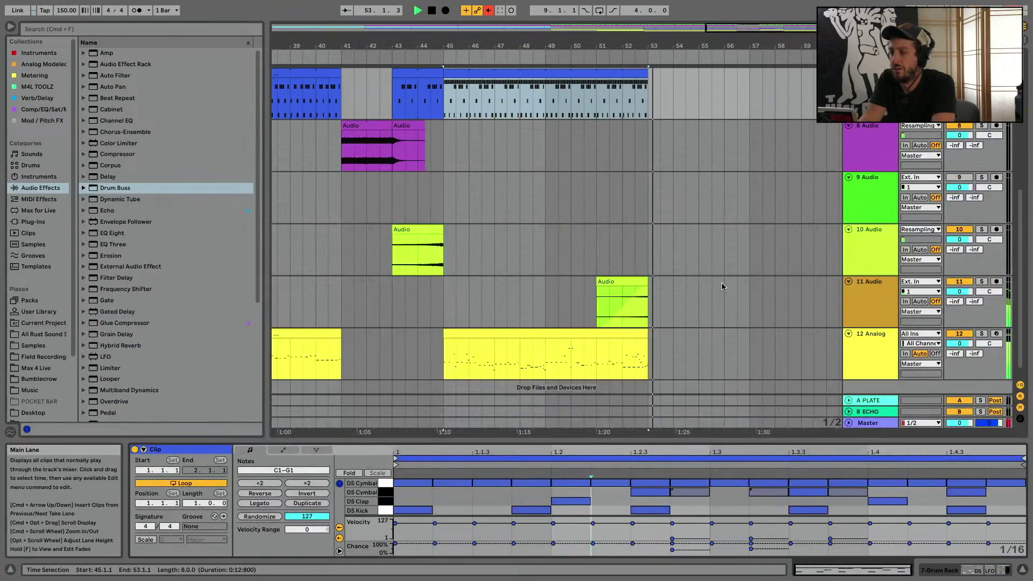
{"action": "key", "text": "a"}
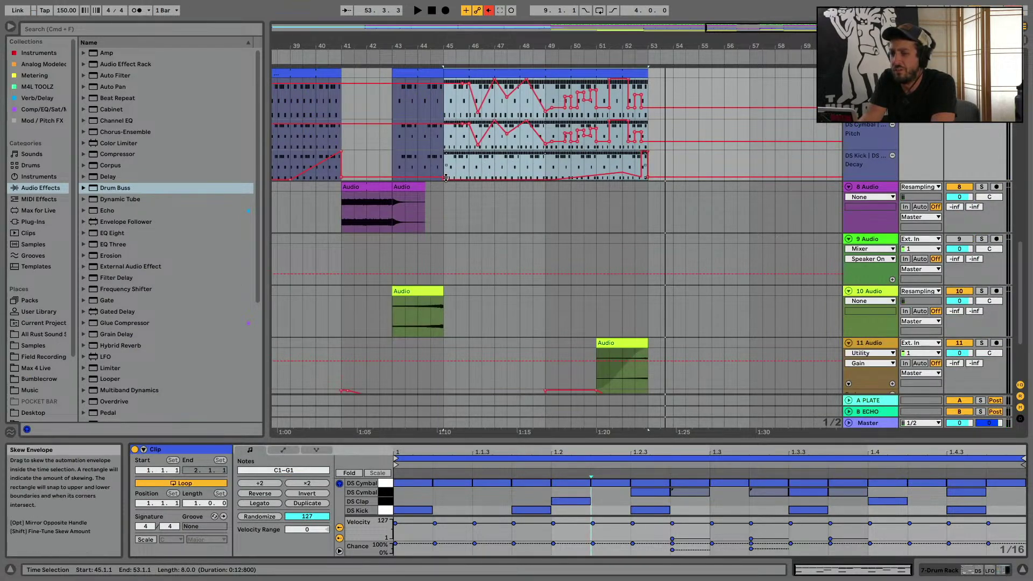
{"action": "left_click_drag", "start_coordinate": [446, 178], "coordinate": [446, 183]}
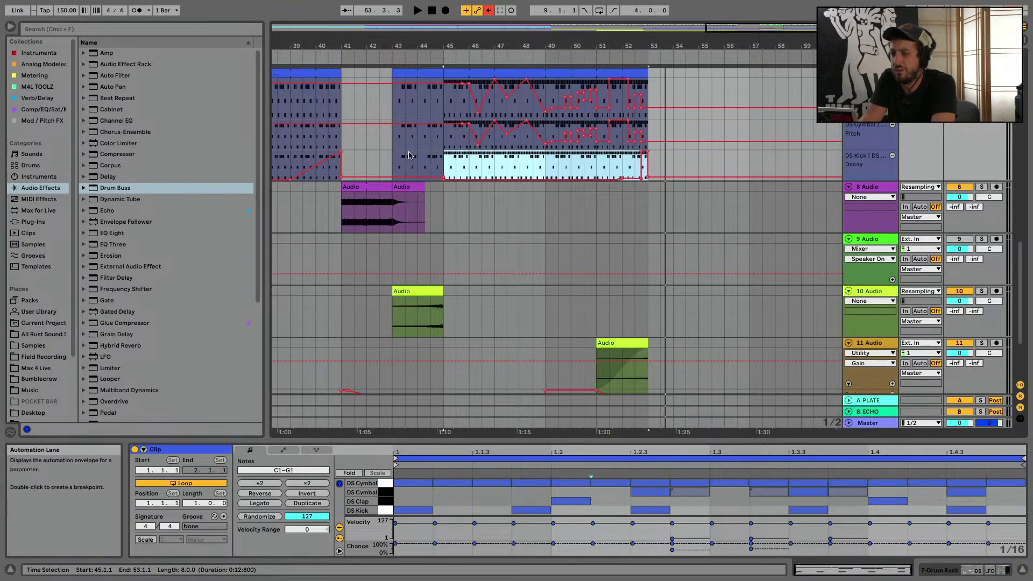
Flatten the remaining DS Kick Decay rise before the peak at 52.4
{"action": "left_click_drag", "start_coordinate": [453, 46], "coordinate": [452, 126]}
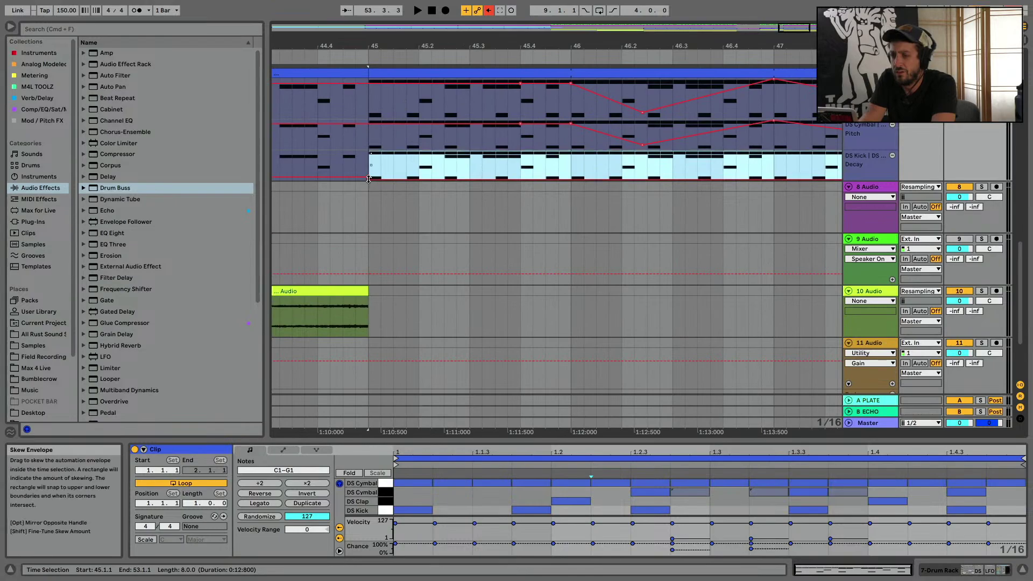
{"action": "mouse_move", "coordinate": [367, 179]}
{"action": "scroll", "coordinate": [366, 181], "scroll_direction": "right", "scroll_amount": 15}
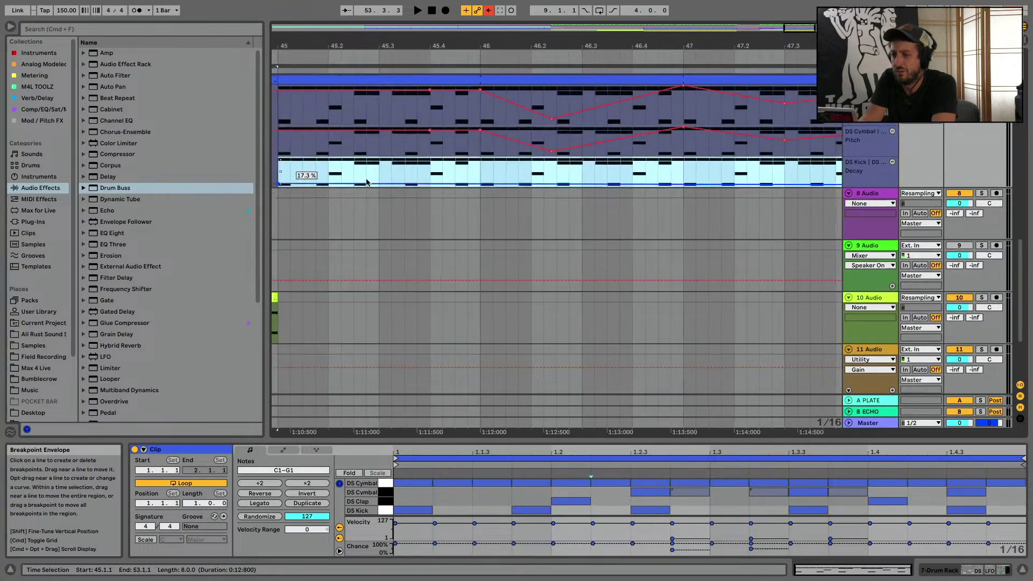
{"action": "scroll", "coordinate": [366, 182], "scroll_direction": "right", "scroll_amount": 5}
{"action": "scroll", "coordinate": [366, 182], "scroll_direction": "down", "scroll_amount": 1}
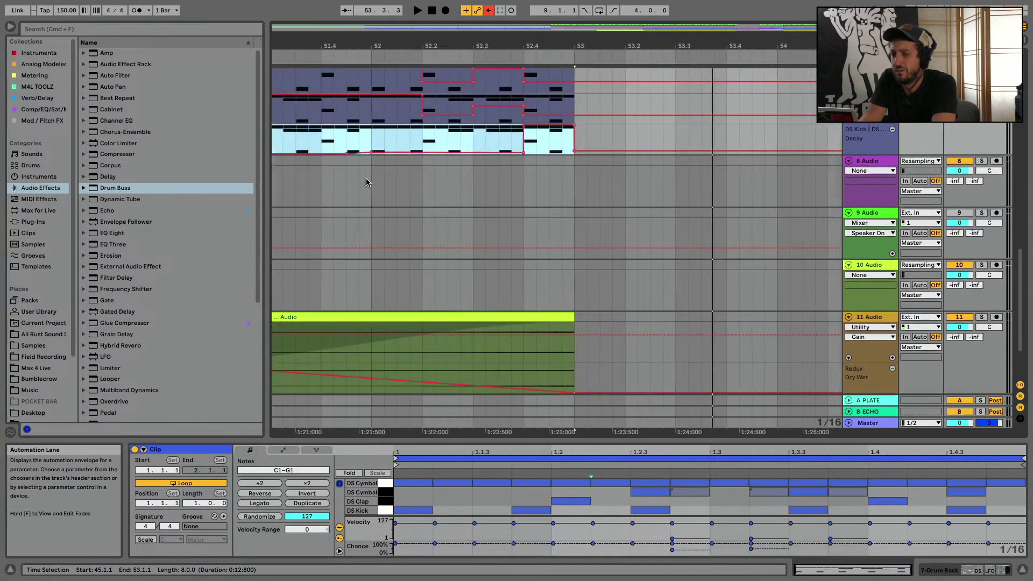
{"action": "mouse_move", "coordinate": [515, 155]}
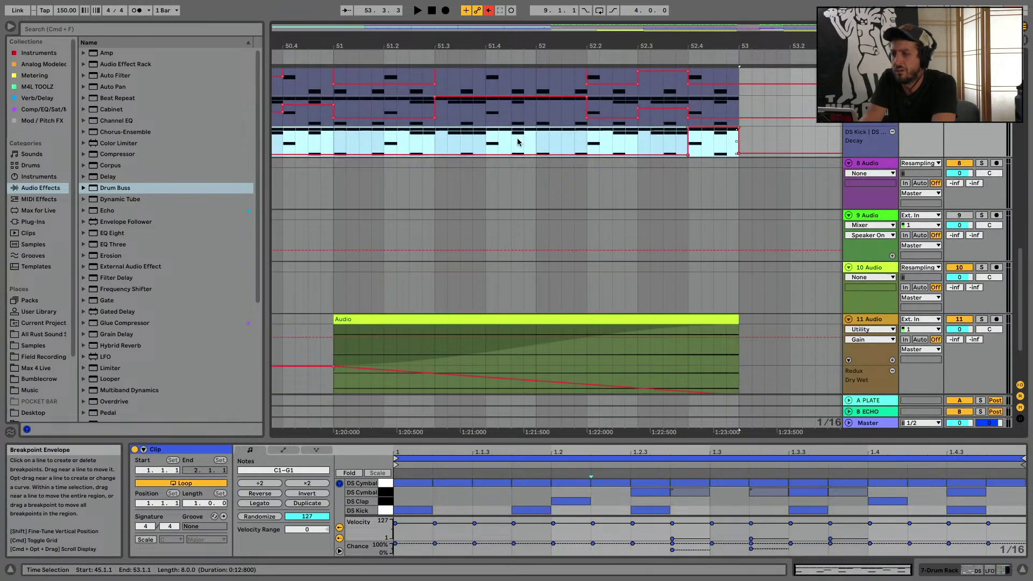
Play back the end of the drum clip and again from bar 45 to check the edited automation
{"action": "left_click", "coordinate": [486, 141]}
{"action": "key", "text": "space"}
{"action": "scroll", "coordinate": [488, 141], "scroll_direction": "left", "scroll_amount": 10}
{"action": "scroll", "coordinate": [488, 141], "scroll_direction": "up", "scroll_amount": 1}
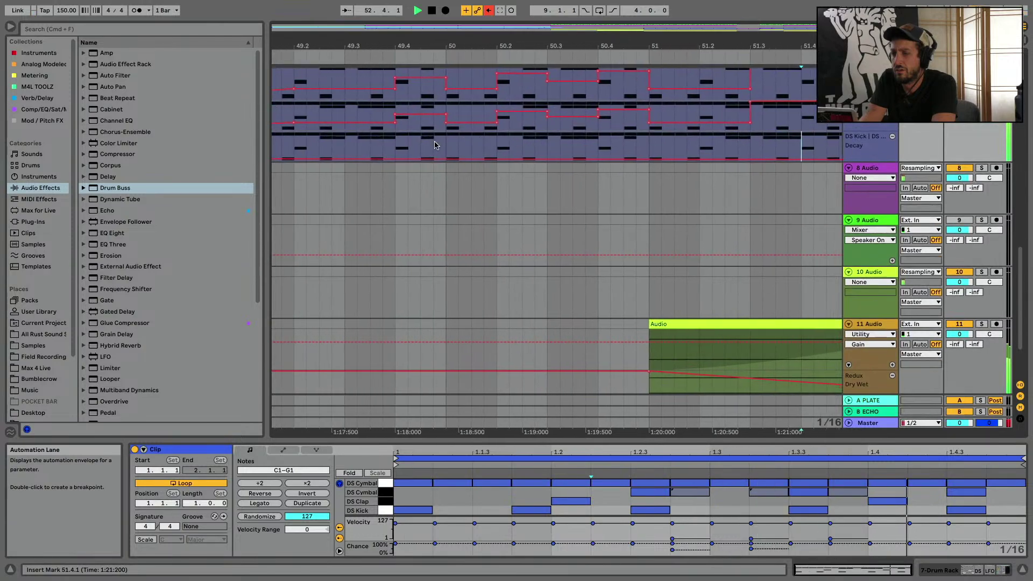
{"action": "left_click_drag", "start_coordinate": [487, 41], "coordinate": [488, 4]}
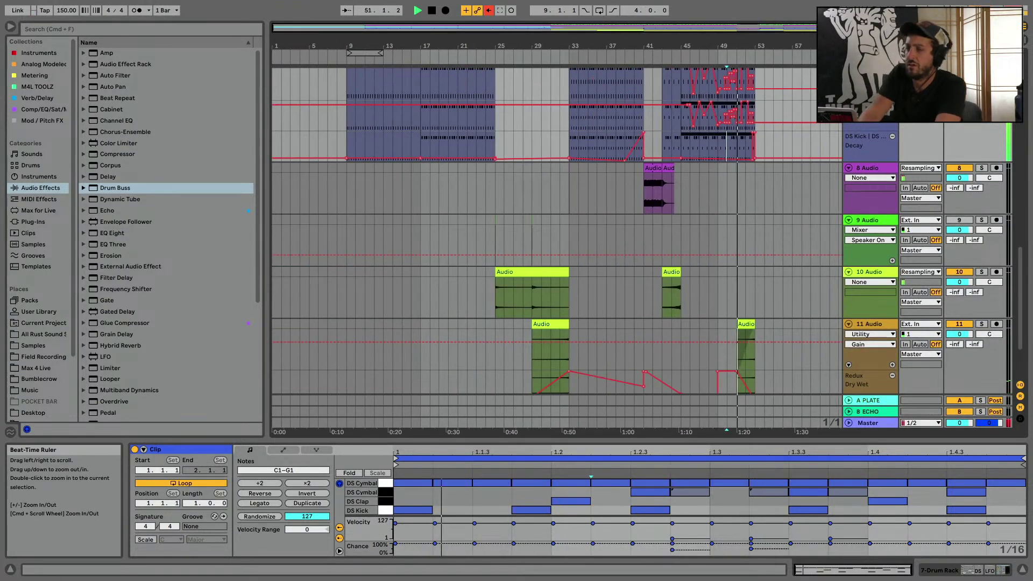
{"action": "left_click_drag", "start_coordinate": [426, 139], "coordinate": [492, 129]}
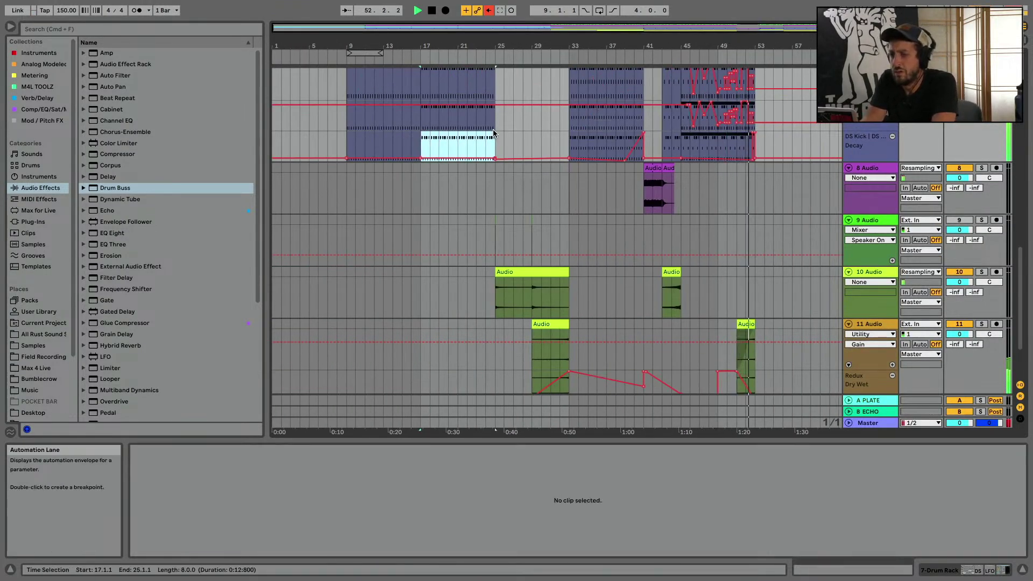
{"action": "left_click", "coordinate": [680, 148]}
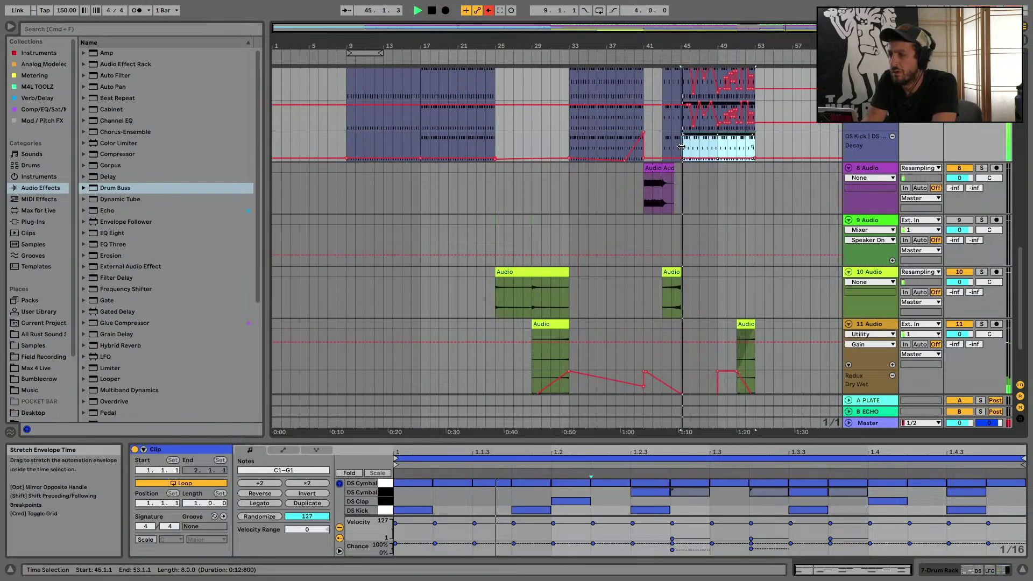
Hide the automation lanes, duplicate the section from bar 45 to 53 onto bar 53, and delete the SyndtSphere clips from bar 46 to 62
{"action": "key", "text": "a"}
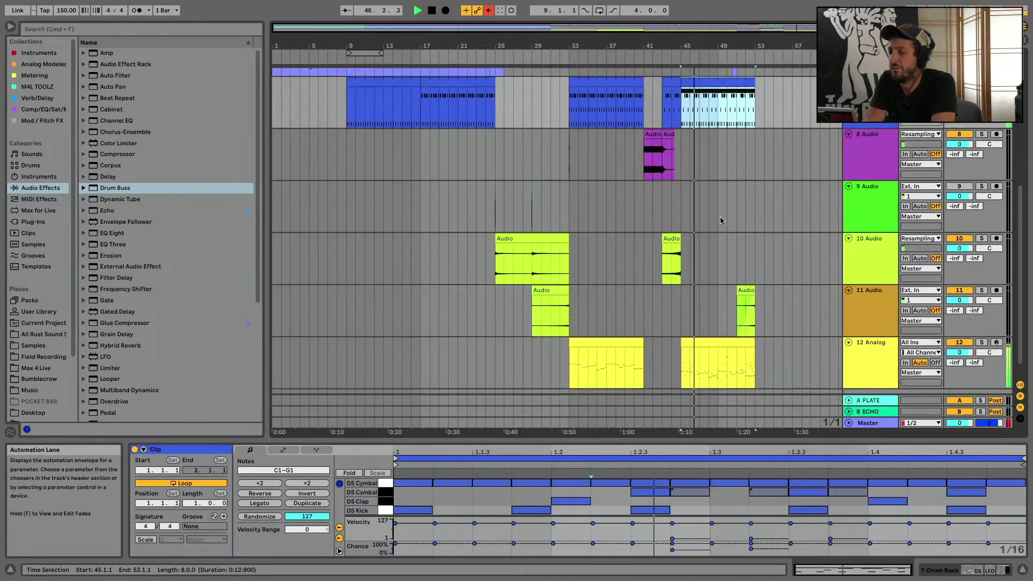
{"action": "scroll", "coordinate": [720, 216], "scroll_direction": "up", "scroll_amount": 3}
{"action": "scroll", "coordinate": [721, 217], "scroll_direction": "up", "scroll_amount": 2}
{"action": "scroll", "coordinate": [721, 218], "scroll_direction": "down", "scroll_amount": 5}
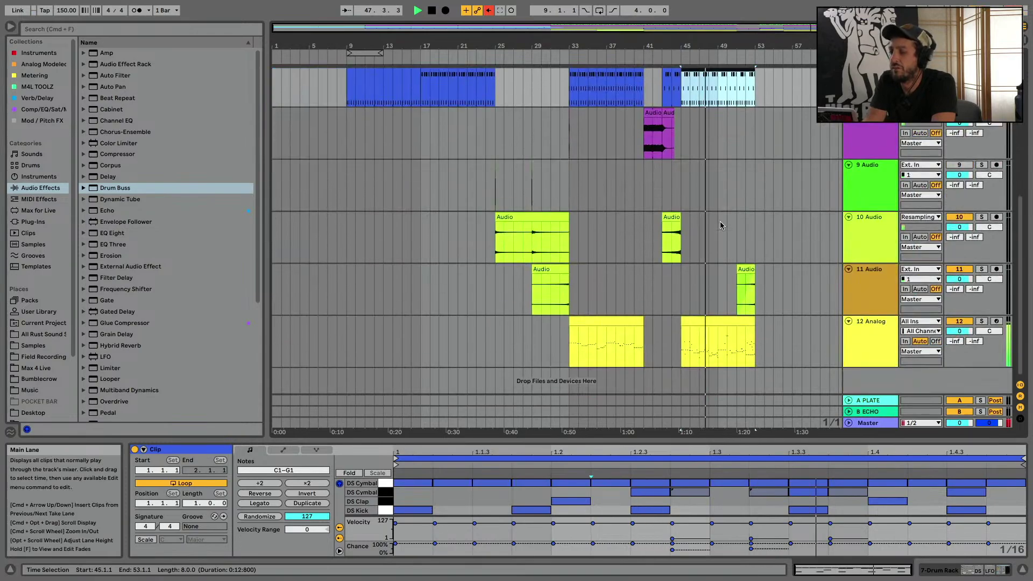
{"action": "scroll", "coordinate": [770, 100], "scroll_direction": "up", "scroll_amount": 3}
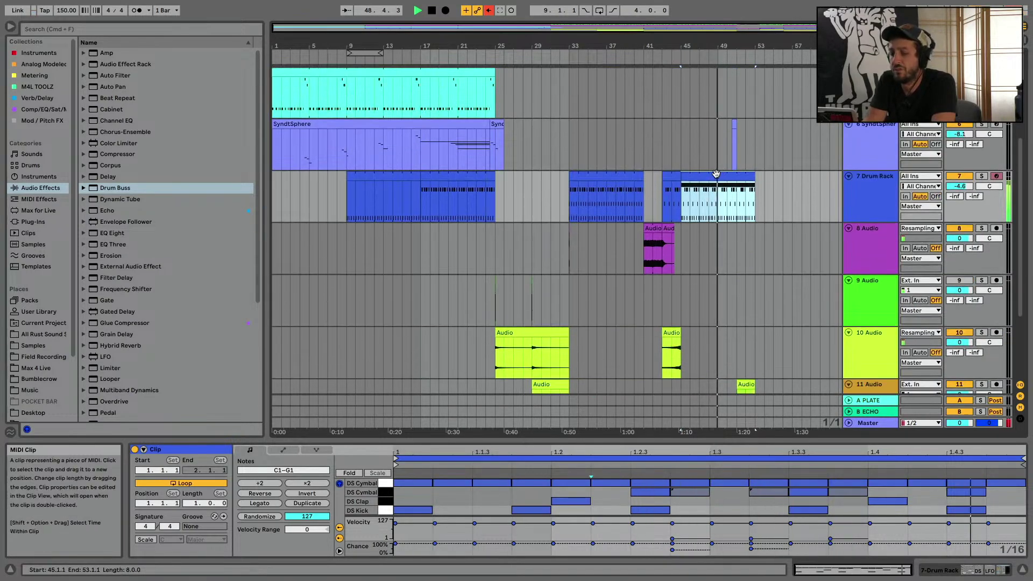
{"action": "key", "text": "super+d"}
{"action": "scroll", "coordinate": [687, 214], "scroll_direction": "up", "scroll_amount": 3}
{"action": "left_click_drag", "start_coordinate": [689, 214], "coordinate": [827, 226]}
{"action": "key", "text": "Delete"}
{"action": "scroll", "coordinate": [836, 206], "scroll_direction": "right", "scroll_amount": 3}
{"action": "scroll", "coordinate": [836, 205], "scroll_direction": "down", "scroll_amount": 1}
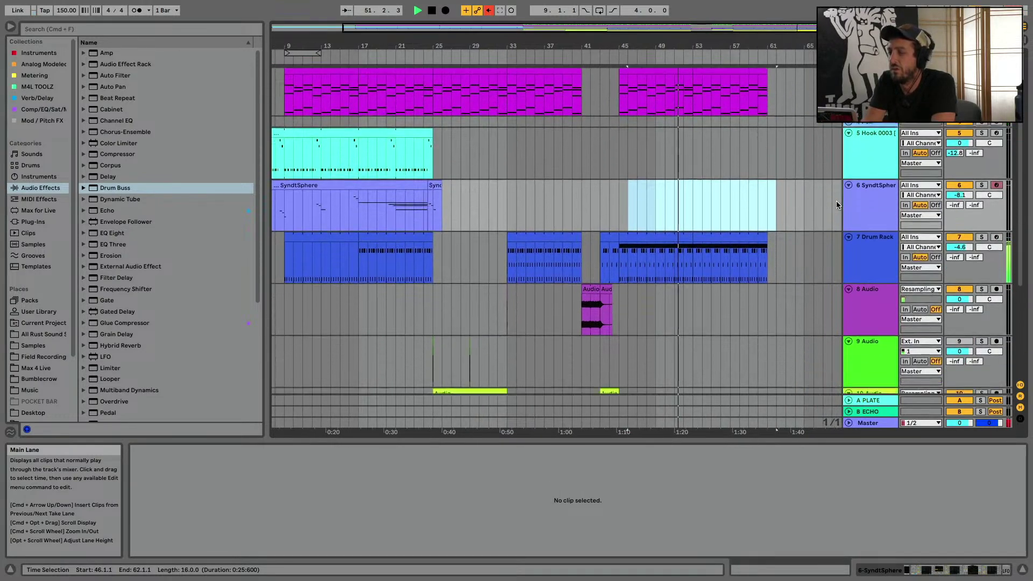
Show the automation lanes and redraw the DS Cymbal Pitch envelope freehand over the duplicated drum clip from bar 53 to 61
{"action": "scroll", "coordinate": [836, 202], "scroll_direction": "up", "scroll_amount": 3}
{"action": "scroll", "coordinate": [837, 203], "scroll_direction": "left", "scroll_amount": 1}
{"action": "scroll", "coordinate": [837, 203], "scroll_direction": "right", "scroll_amount": 1}
{"action": "left_click", "coordinate": [756, 177]}
{"action": "left_click", "coordinate": [841, 198]}
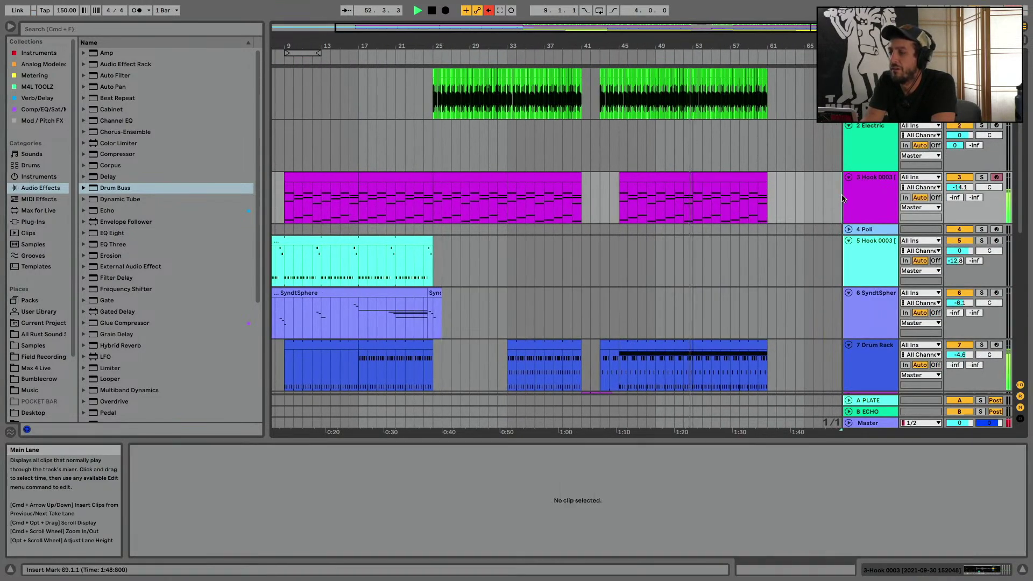
{"action": "key", "text": "a"}
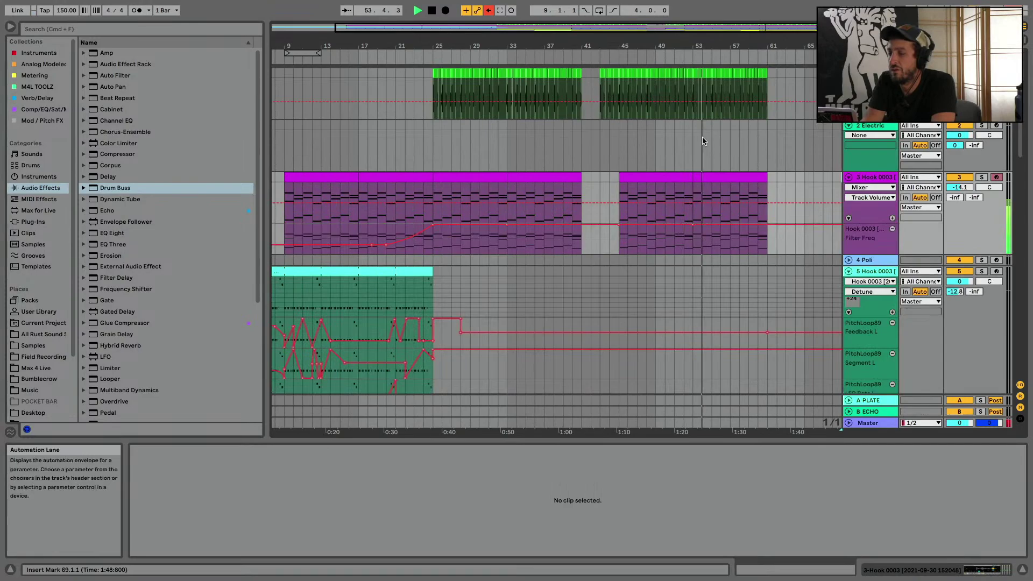
{"action": "scroll", "coordinate": [703, 141], "scroll_direction": "down", "scroll_amount": 5}
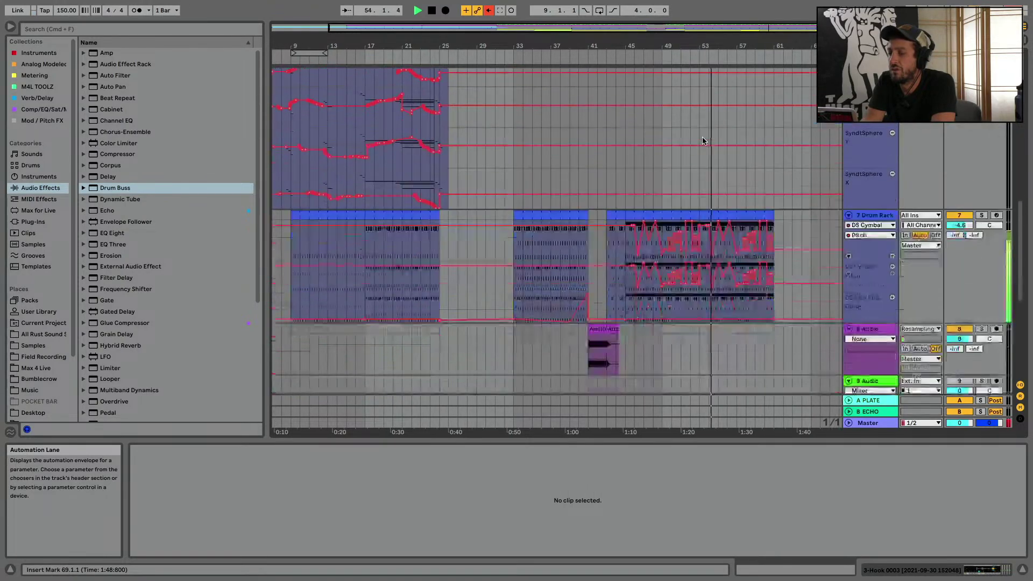
{"action": "left_click", "coordinate": [684, 223]}
{"action": "key", "text": "space"}
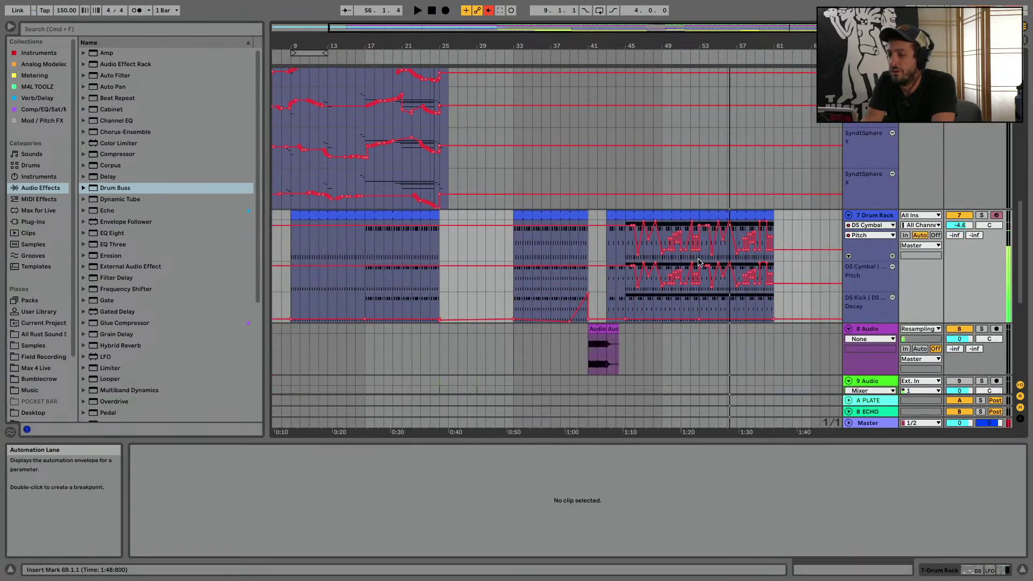
{"action": "key", "text": "b"}
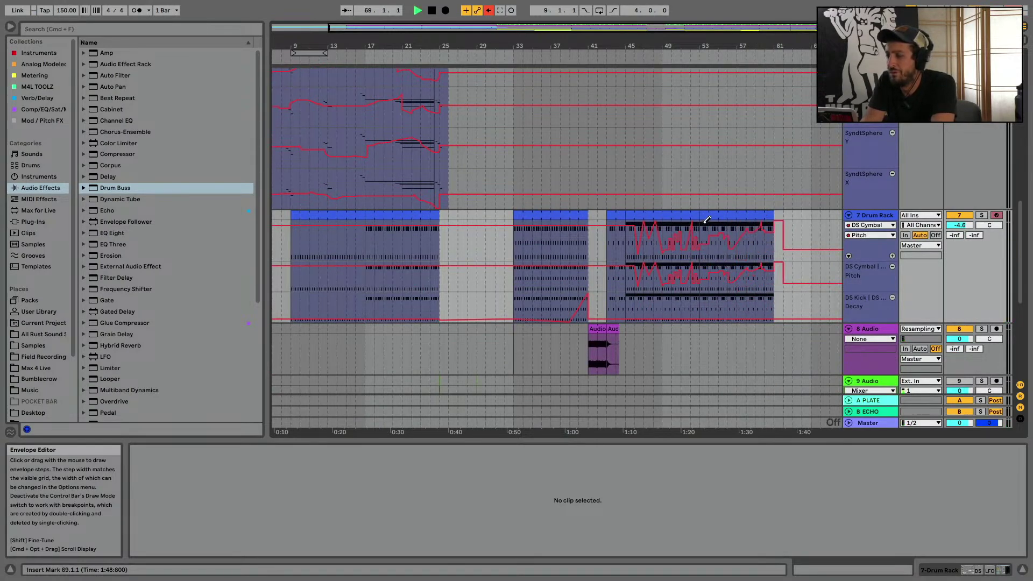
Draw short stepped dips into the DS Cymbal Pitch envelope between bars 53 and 56, using a 1/4T grid
{"action": "left_click", "coordinate": [706, 220]}
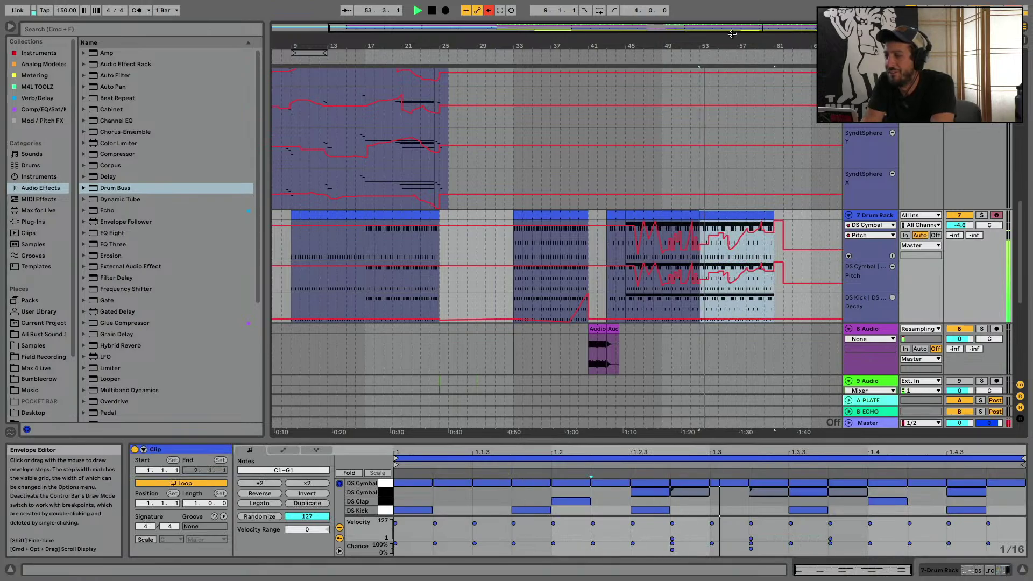
{"action": "left_click_drag", "start_coordinate": [730, 41], "coordinate": [730, 97]}
{"action": "key", "text": "b"}
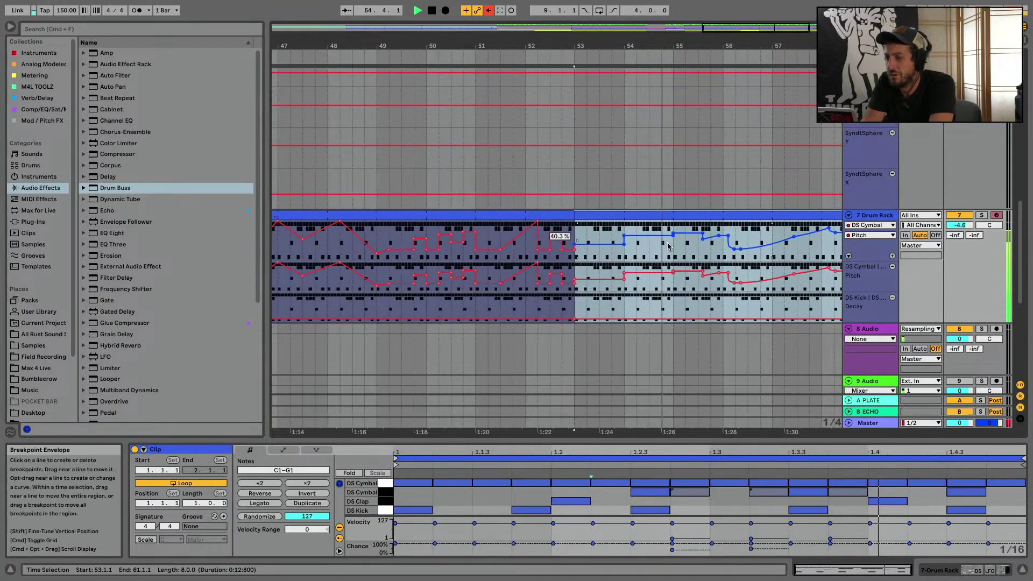
{"action": "key", "text": "b"}
{"action": "left_click", "coordinate": [663, 249]}
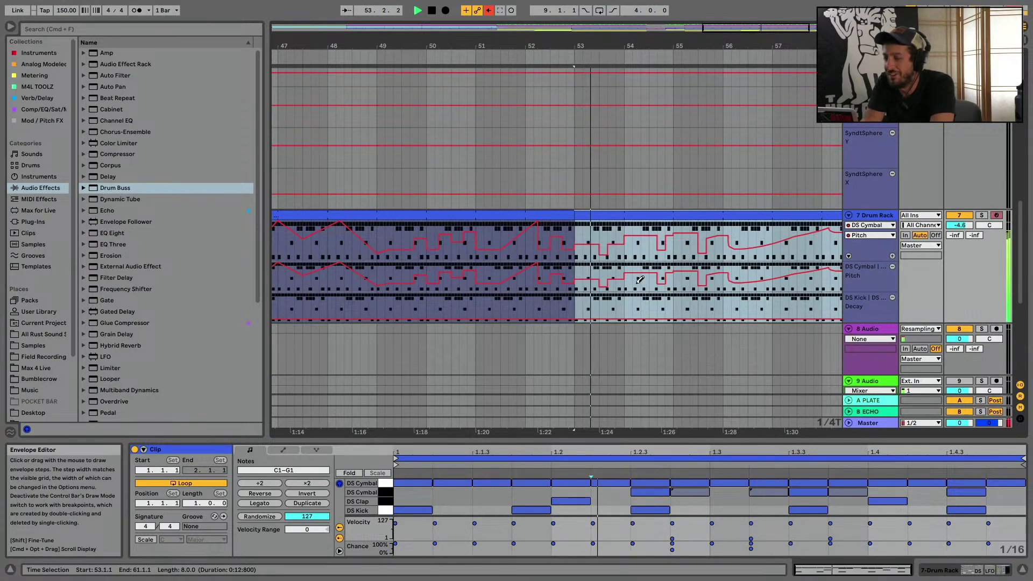
Draw full-height pitch steps after 56.2 in the DS Cymbal envelope, and shape a peak at bar 57 that falls to 0.00 %
{"action": "scroll", "coordinate": [639, 279], "scroll_direction": "right", "scroll_amount": 5}
{"action": "scroll", "coordinate": [645, 272], "scroll_direction": "up", "scroll_amount": 1}
{"action": "left_click_drag", "start_coordinate": [681, 241], "coordinate": [681, 228]}
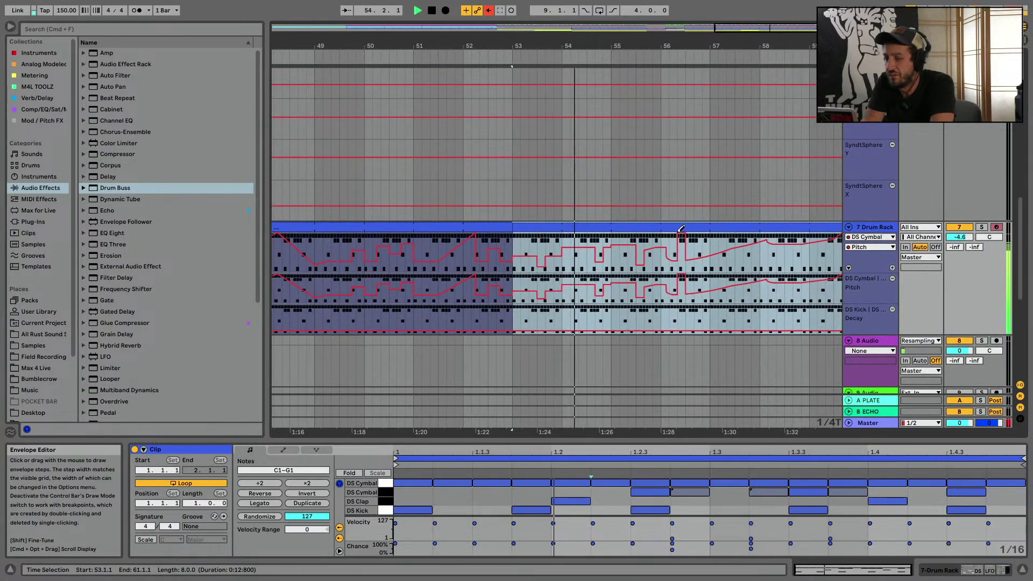
{"action": "left_click", "coordinate": [700, 276]}
{"action": "key", "text": "b"}
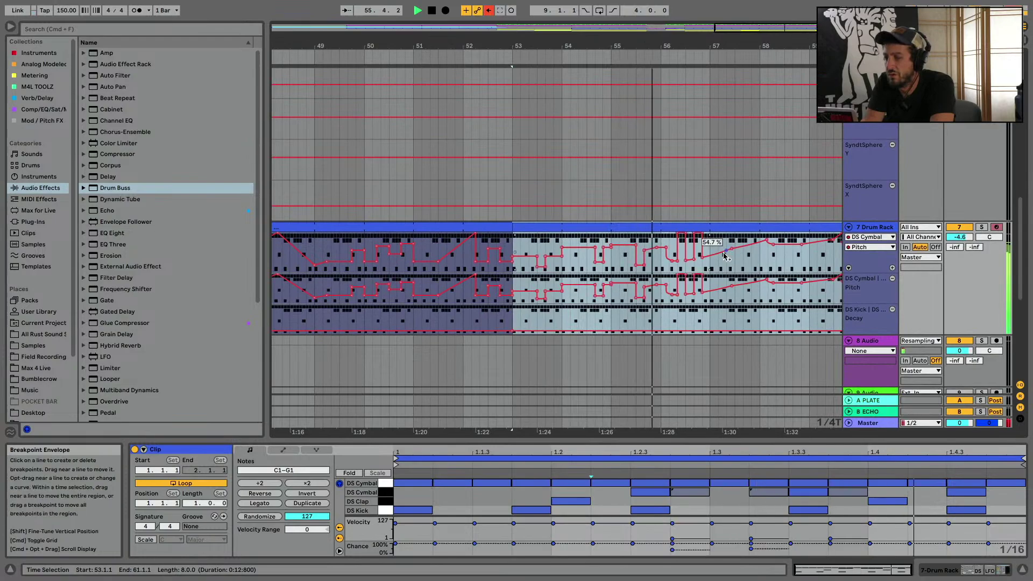
{"action": "mouse_move", "coordinate": [718, 253]}
{"action": "left_mouse_down"}
{"action": "mouse_move", "coordinate": [718, 232]}
{"action": "mouse_move", "coordinate": [734, 272]}
{"action": "left_mouse_up"}
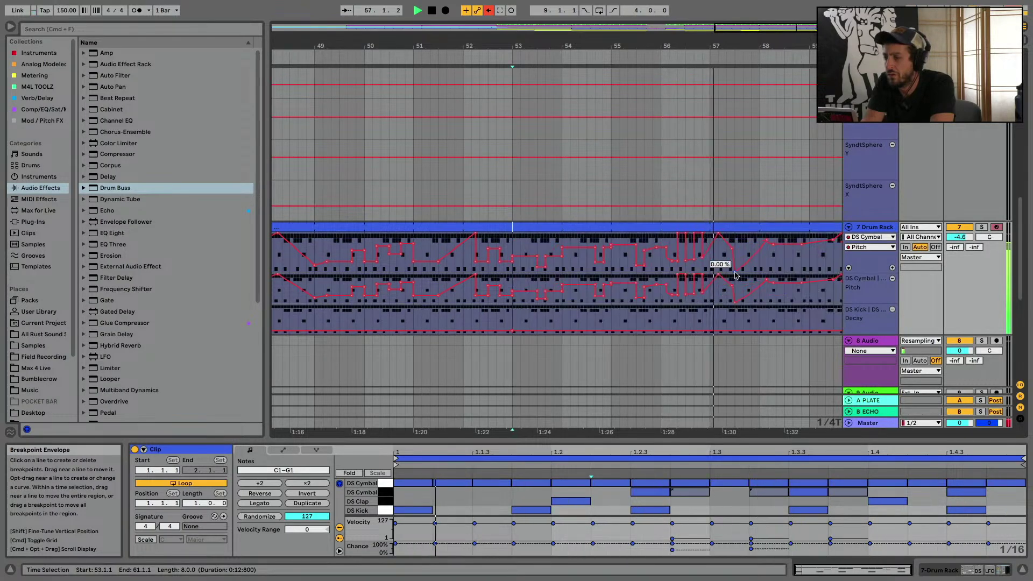
Draw repeated stepped drops to the minimum in the DS Cymbal Pitch envelope from about bar 58 to 61
{"action": "scroll", "coordinate": [699, 257], "scroll_direction": "right", "scroll_amount": 3}
{"action": "key", "text": "b"}
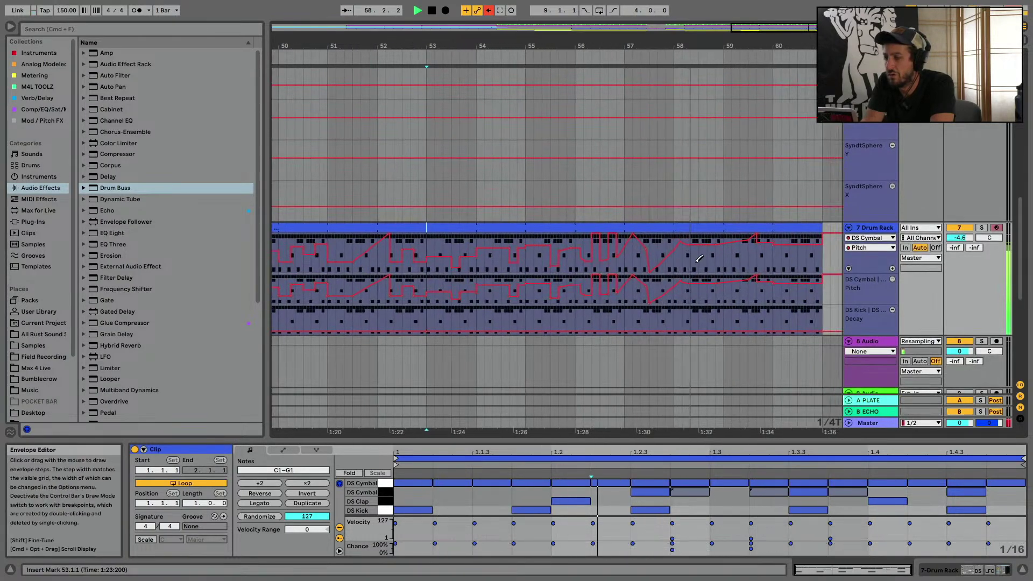
{"action": "left_click", "coordinate": [702, 272]}
{"action": "left_click", "coordinate": [735, 272]}
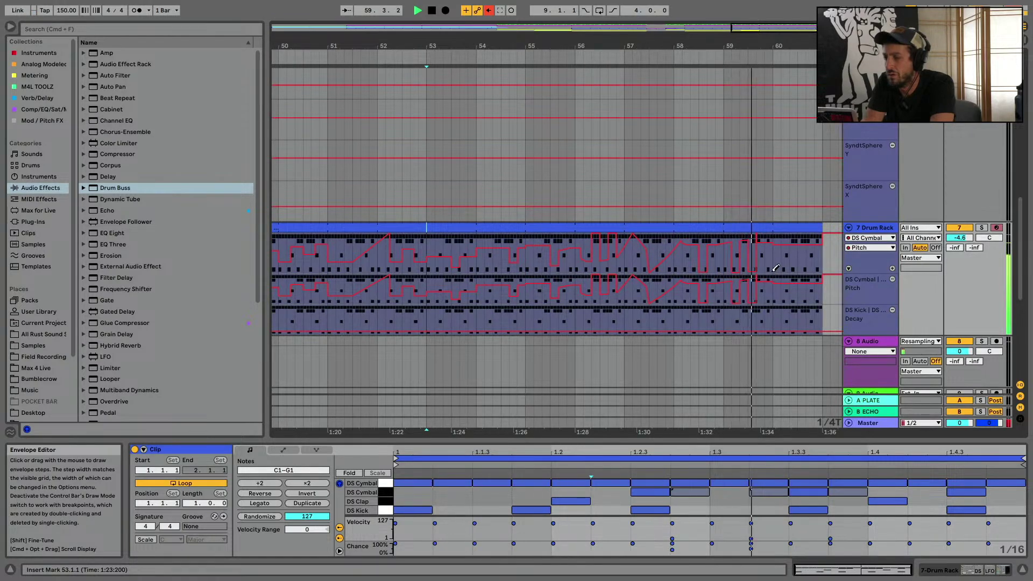
{"action": "left_click", "coordinate": [770, 268]}
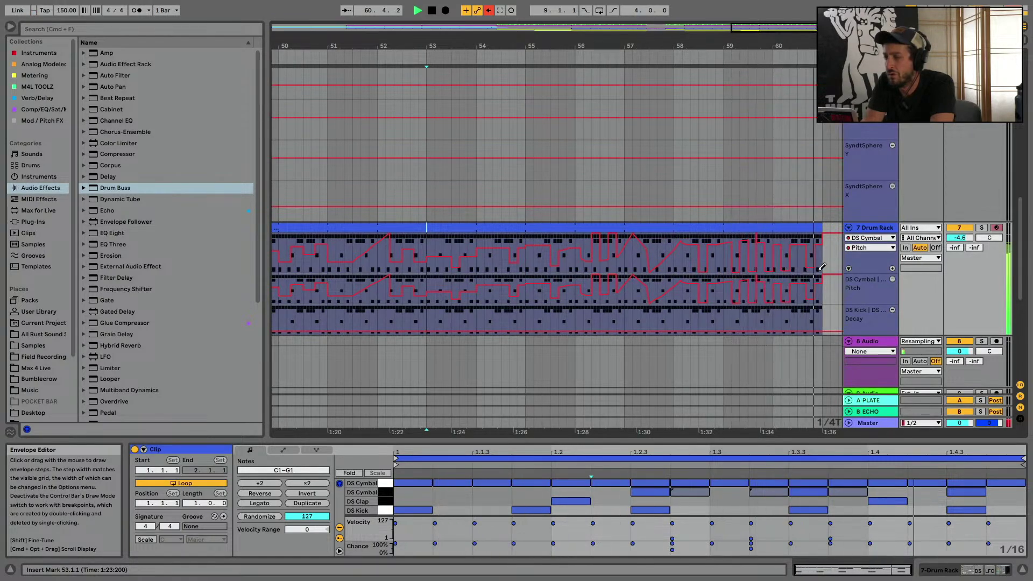
{"action": "scroll", "coordinate": [818, 268], "scroll_direction": "up", "scroll_amount": 6}
{"action": "key", "text": "b"}
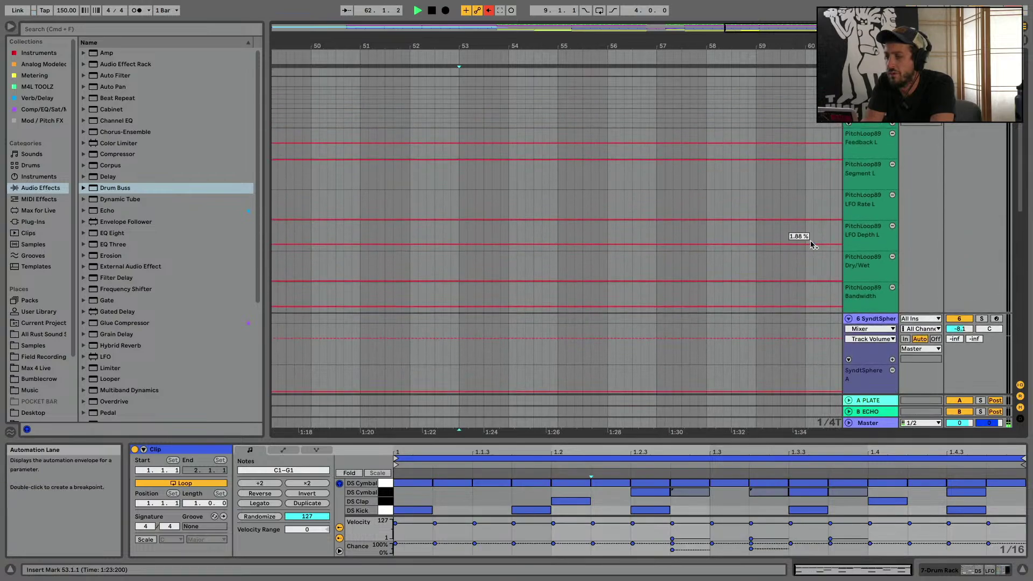
Hide the automation lanes and select the drum clip at bar 53 in the wider arrangement
{"action": "key", "text": "a"}
{"action": "scroll", "coordinate": [797, 227], "scroll_direction": "down", "scroll_amount": 3}
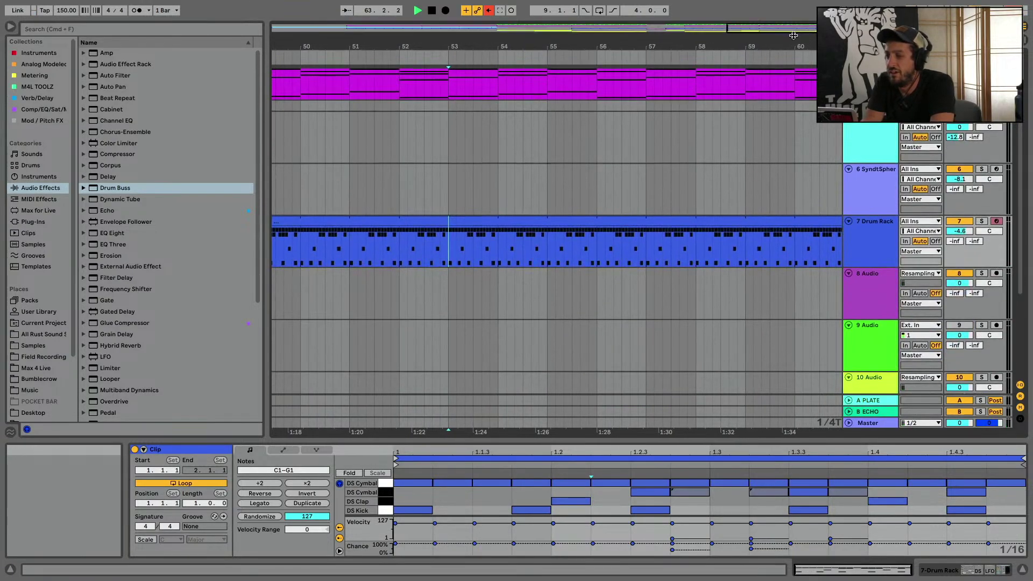
{"action": "left_click_drag", "start_coordinate": [762, 36], "coordinate": [708, 6]}
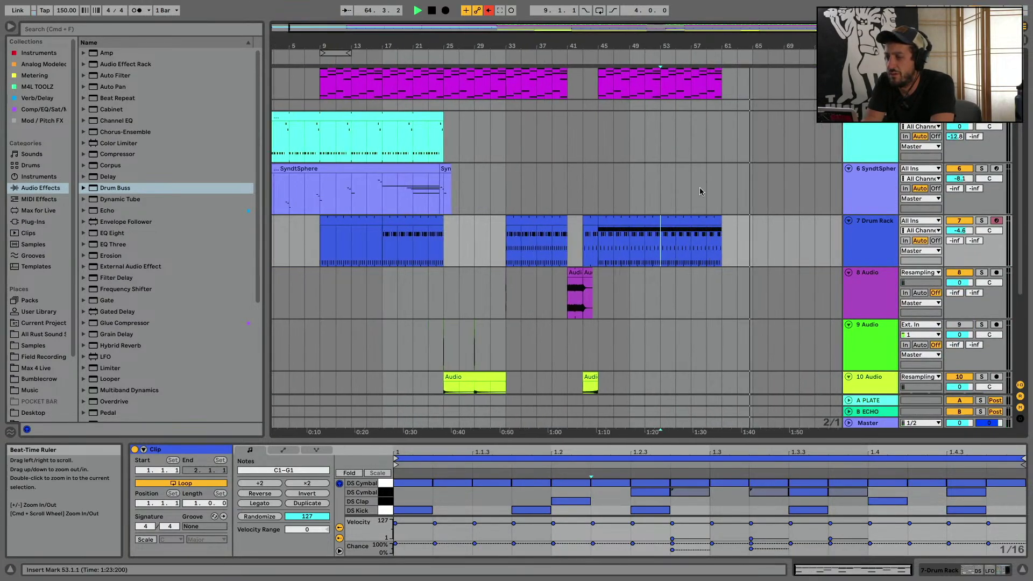
{"action": "left_click", "coordinate": [689, 218]}
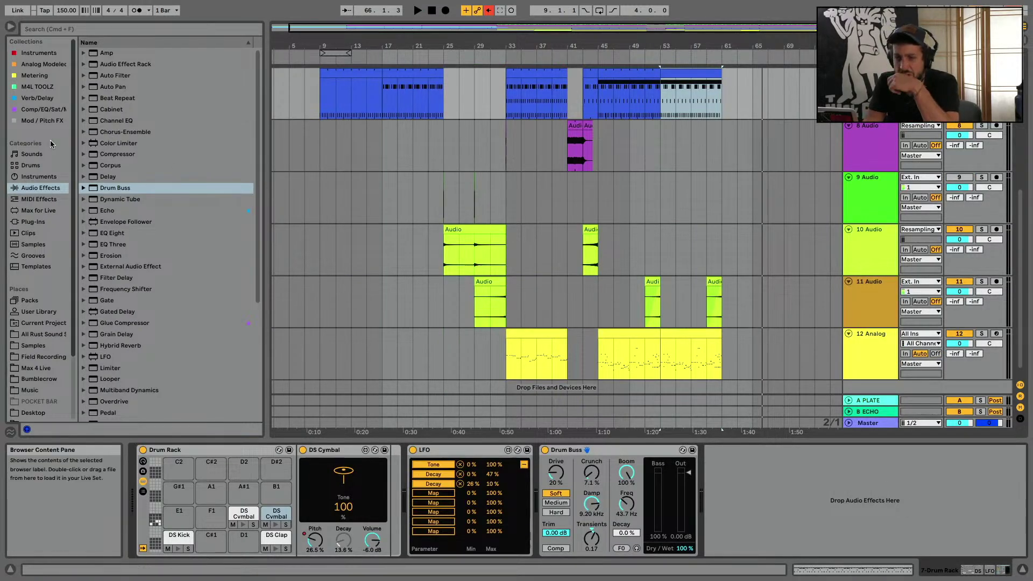
Browse the instruments and expand the Drum Synth folder to find DS Snare
{"action": "left_click", "coordinate": [39, 177]}
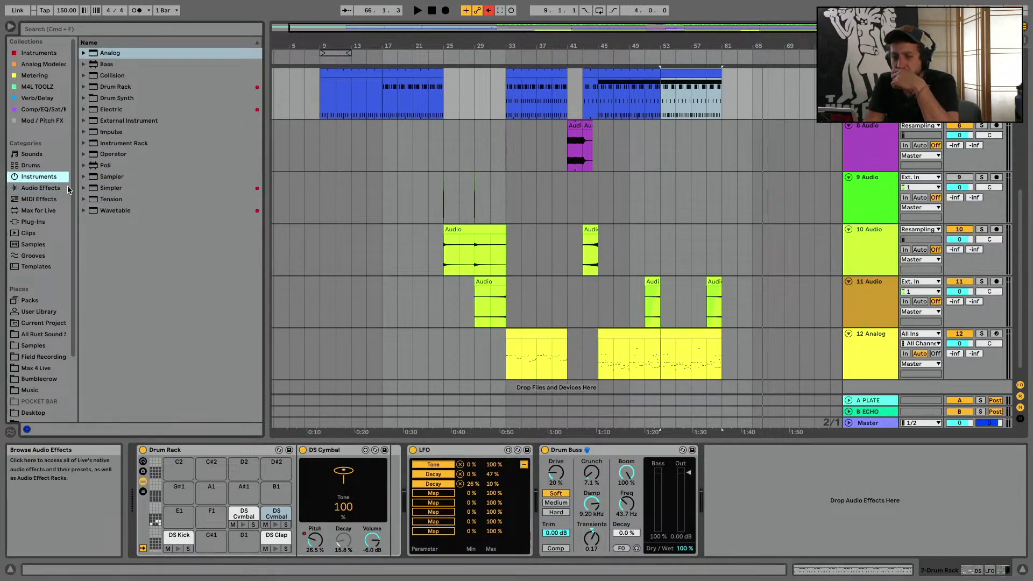
{"action": "left_click", "coordinate": [634, 138]}
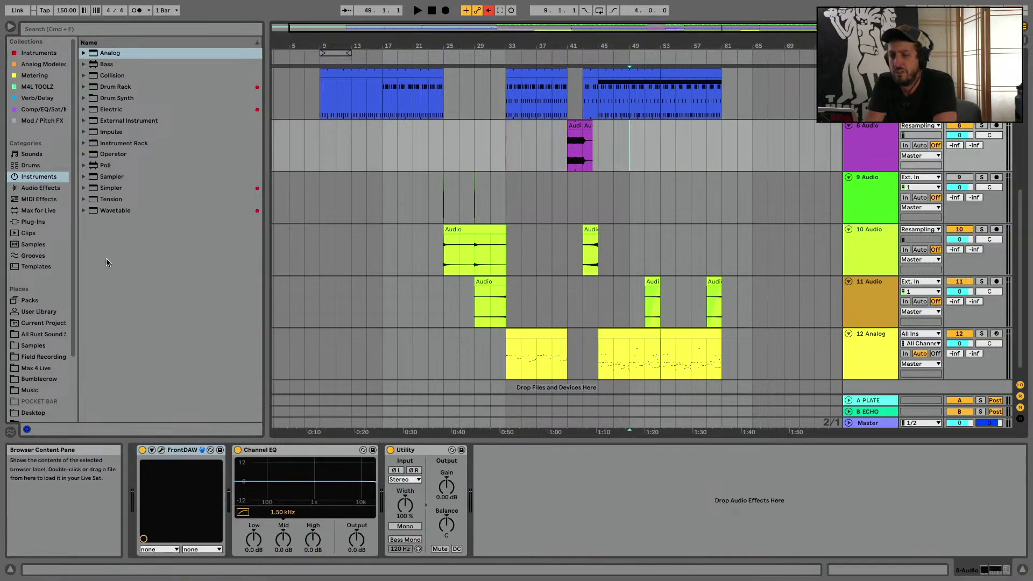
{"action": "left_click", "coordinate": [44, 220]}
{"action": "left_click", "coordinate": [39, 177]}
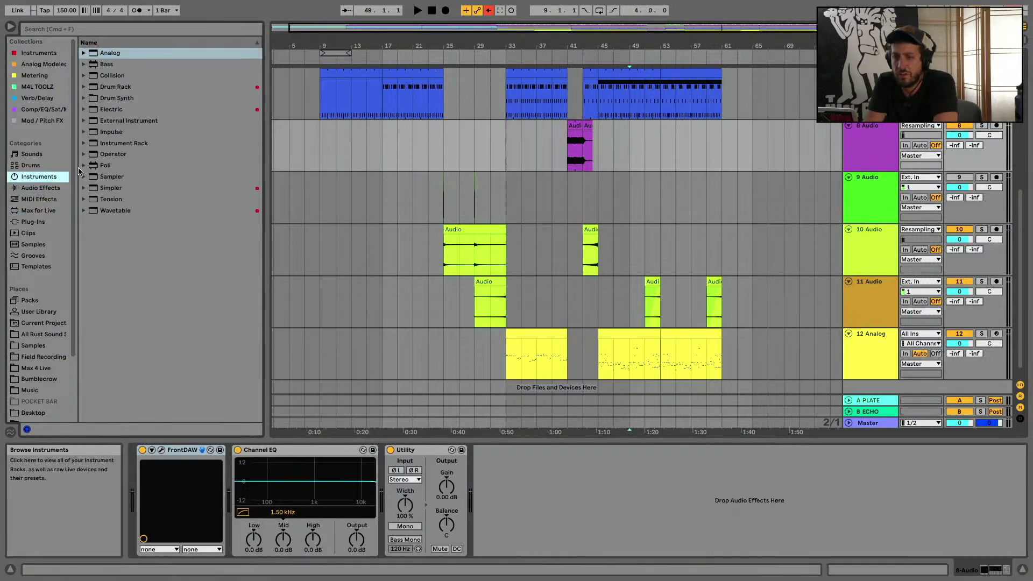
{"action": "left_click", "coordinate": [84, 87]}
{"action": "left_click", "coordinate": [84, 87]}
{"action": "left_click", "coordinate": [84, 97]}
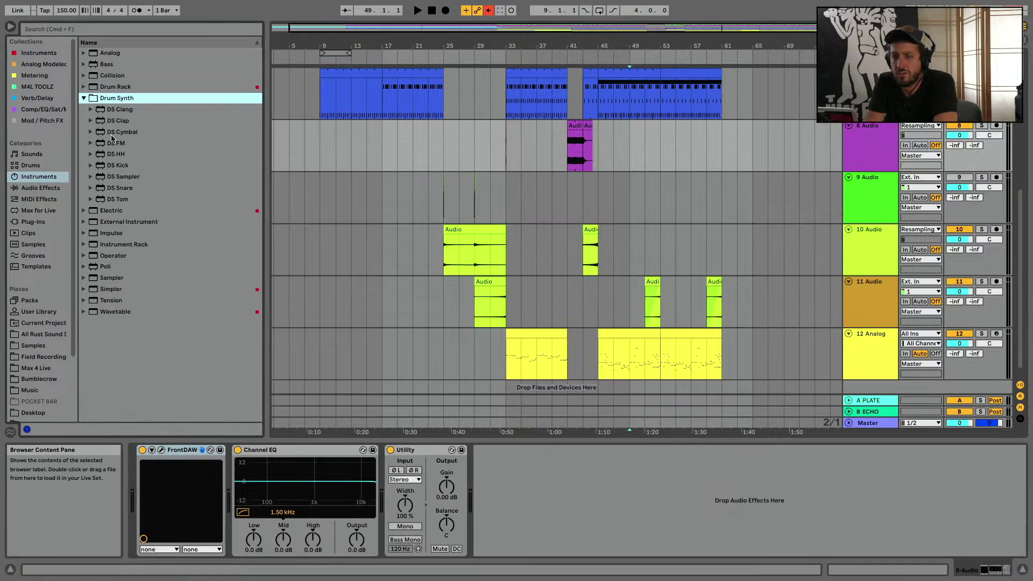
{"action": "left_click", "coordinate": [131, 190]}
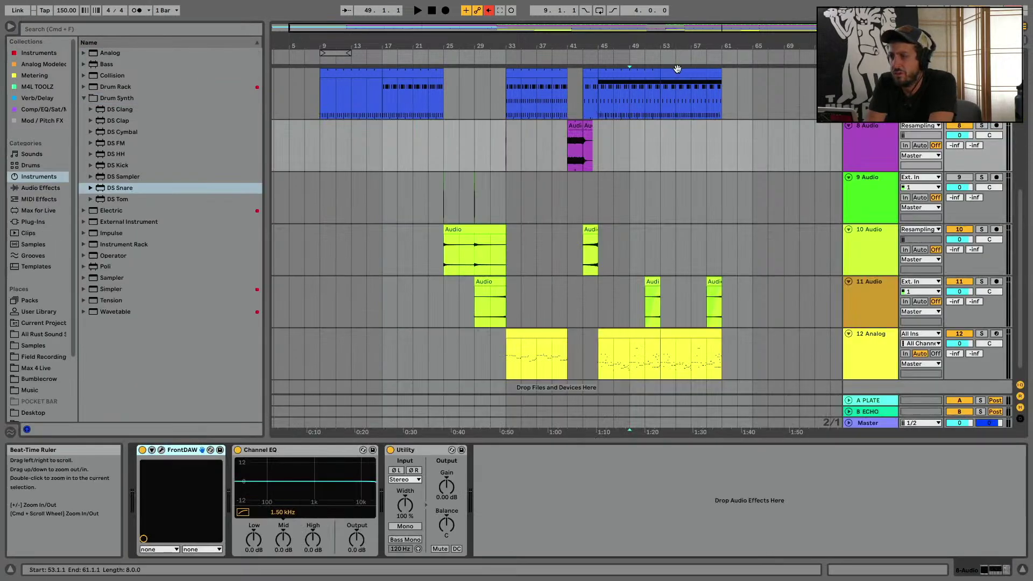
Load DS Snare onto the empty D1 pad of the Drum Rack and reselect the drum clip at bar 53
{"action": "left_click", "coordinate": [677, 69]}
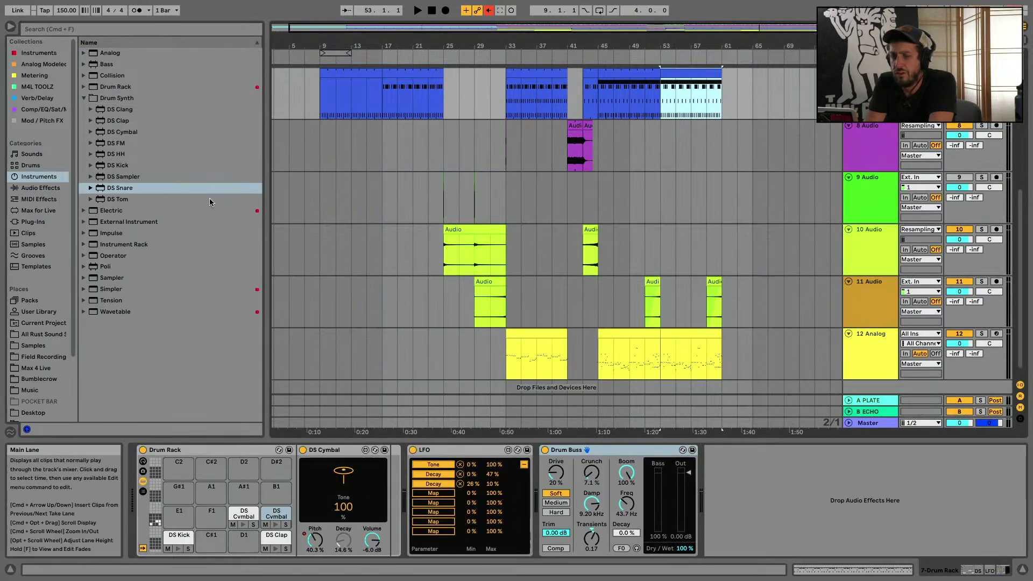
{"action": "left_click", "coordinate": [120, 179]}
{"action": "left_click", "coordinate": [118, 187]}
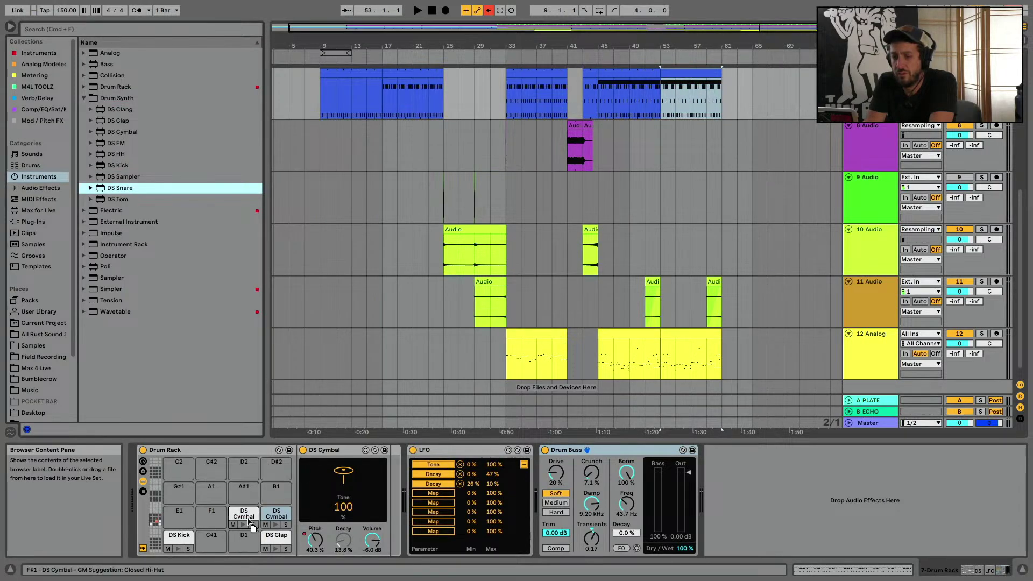
{"action": "left_click_drag", "start_coordinate": [236, 535], "coordinate": [237, 535]}
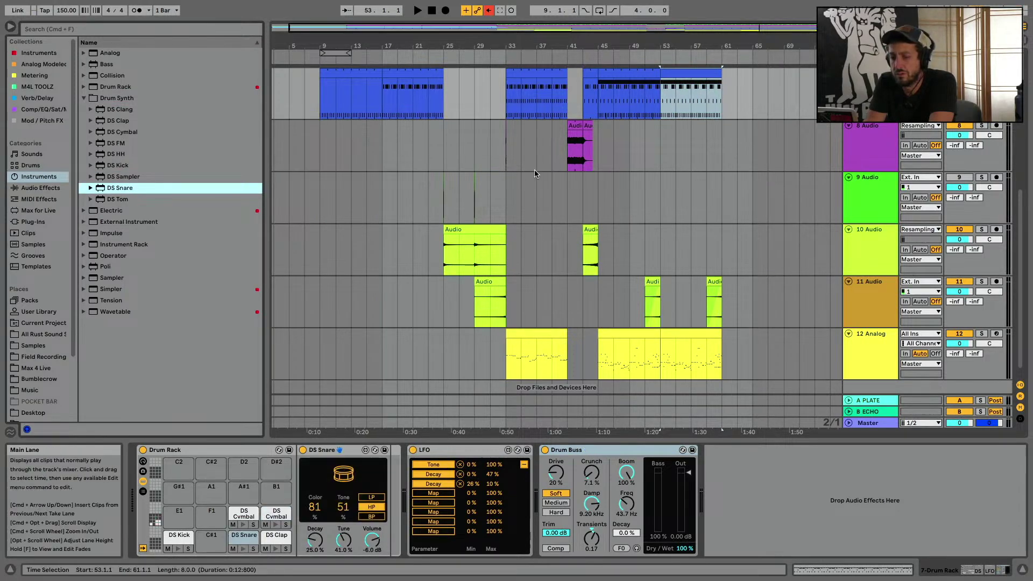
{"action": "left_click", "coordinate": [672, 76]}
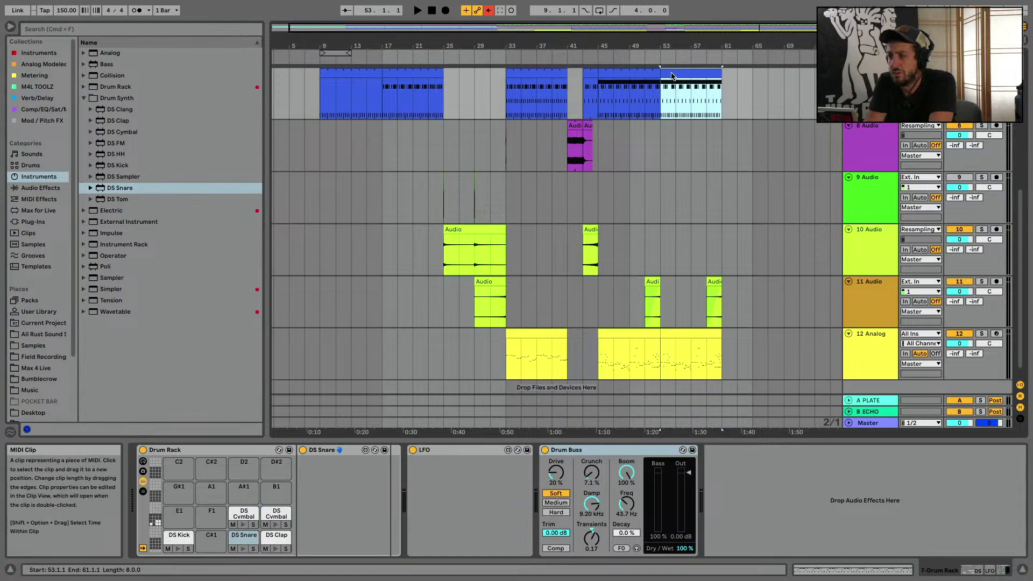
Open the drum clip at bar 53, draw DS Snare notes on beats 2 and 4, and duplicate them through the clip
{"action": "double_click", "coordinate": [671, 76]}
{"action": "left_click", "coordinate": [419, 239]}
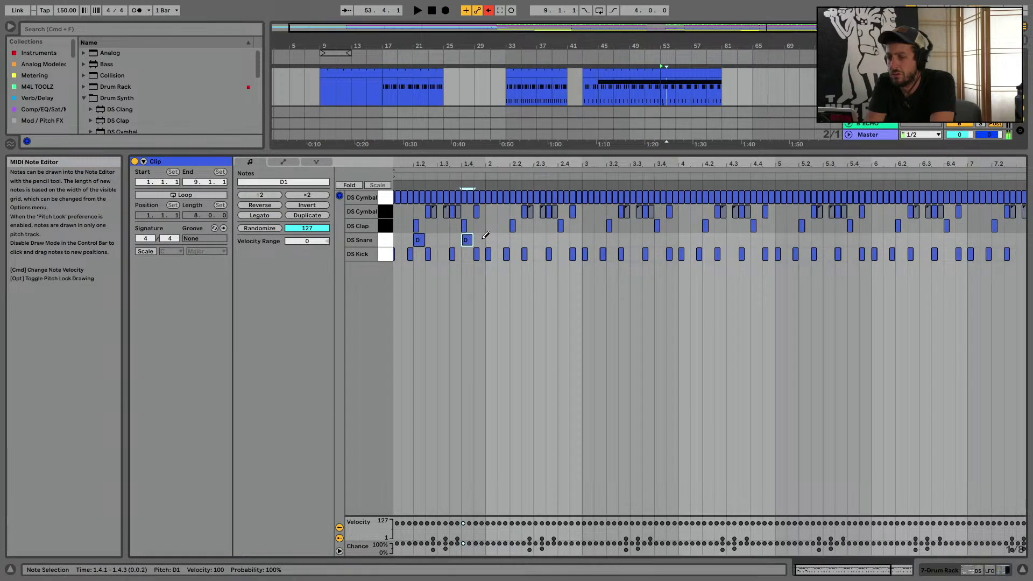
{"action": "key", "text": "super+d"}
{"action": "key", "text": "super+d"}
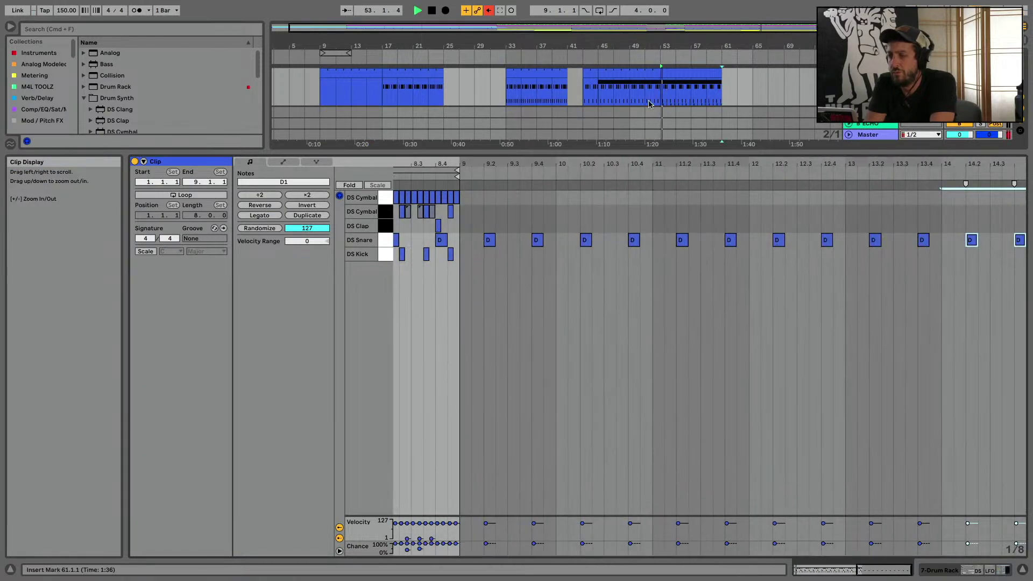
{"action": "left_click_drag", "start_coordinate": [559, 163], "coordinate": [594, 129]}
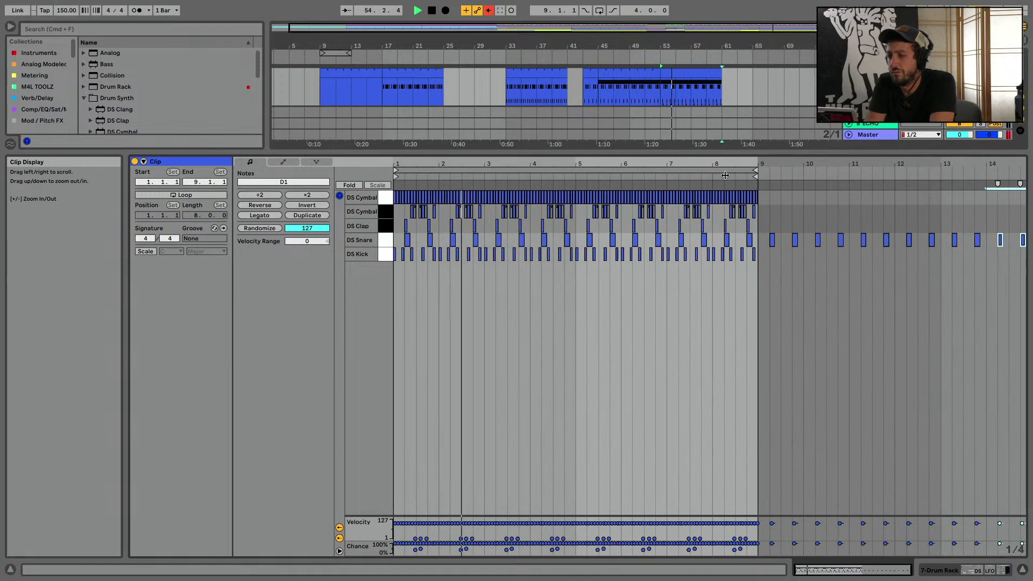
Draw two short 1/32 DS Snare notes just before beat 4.4 of the clip and restart playback nearby
{"action": "left_click_drag", "start_coordinate": [530, 163], "coordinate": [558, 231]}
{"action": "key", "text": "b"}
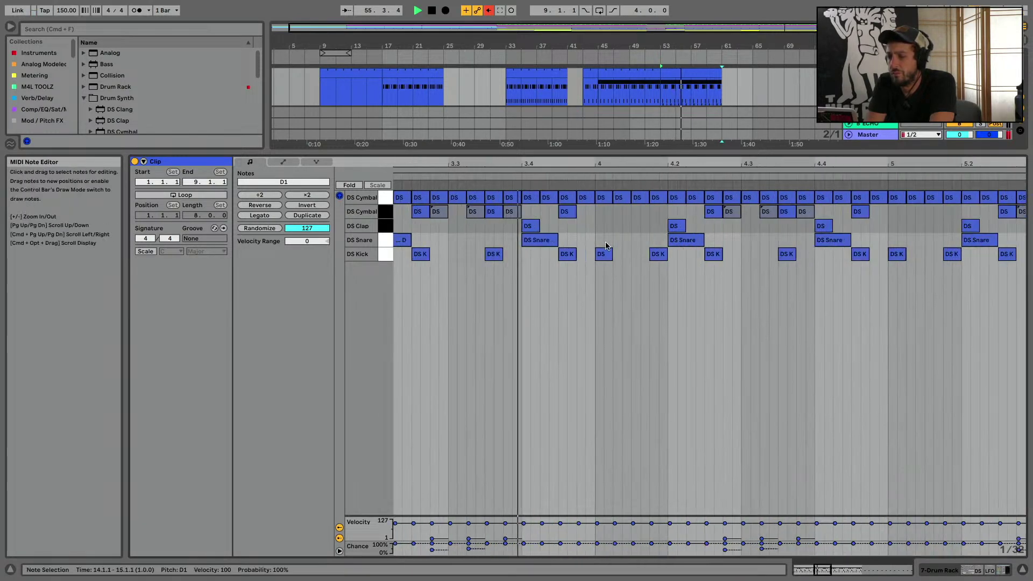
{"action": "left_click", "coordinate": [791, 240]}
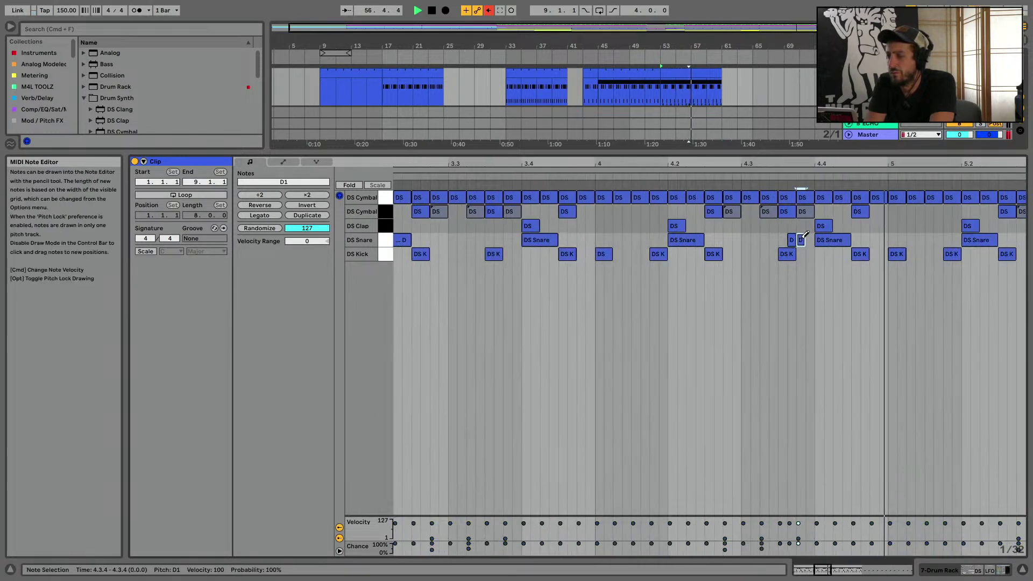
{"action": "key", "text": "space"}
{"action": "left_click", "coordinate": [753, 176]}
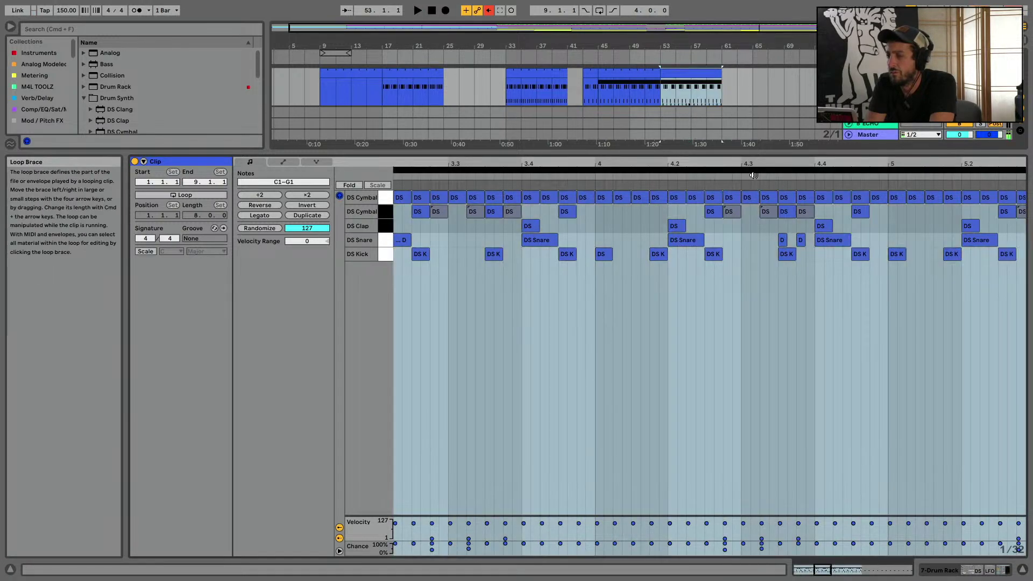
{"action": "left_click", "coordinate": [753, 176]}
Add a DS Snare note before beat 6.2 and a run of sixteenth-note snare hits across beat 8.4
{"action": "left_click_drag", "start_coordinate": [846, 164], "coordinate": [542, 141]}
{"action": "left_click", "coordinate": [717, 240]}
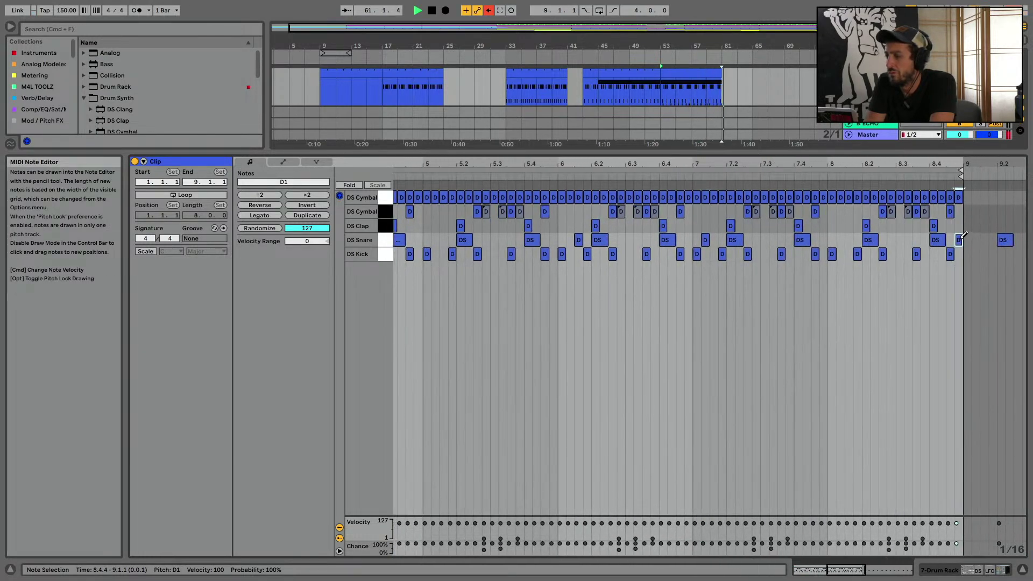
{"action": "left_click_drag", "start_coordinate": [947, 239], "coordinate": [942, 240]}
Replay the clip and set the DS Snare's Tune to 100% and Decay to 34.4%
{"action": "left_click", "coordinate": [898, 178]}
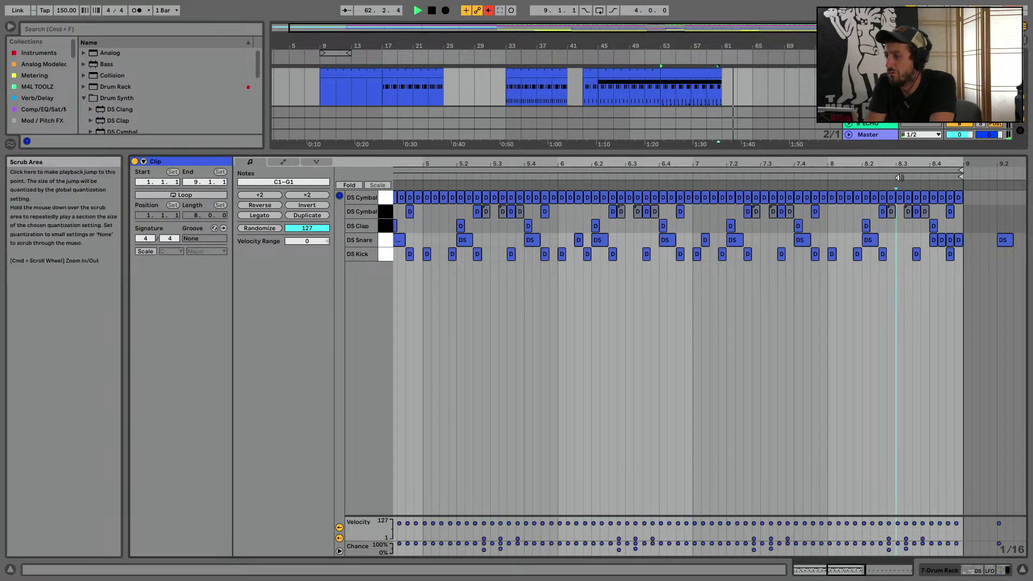
{"action": "left_click", "coordinate": [899, 177]}
{"action": "key", "text": "shift+Tab"}
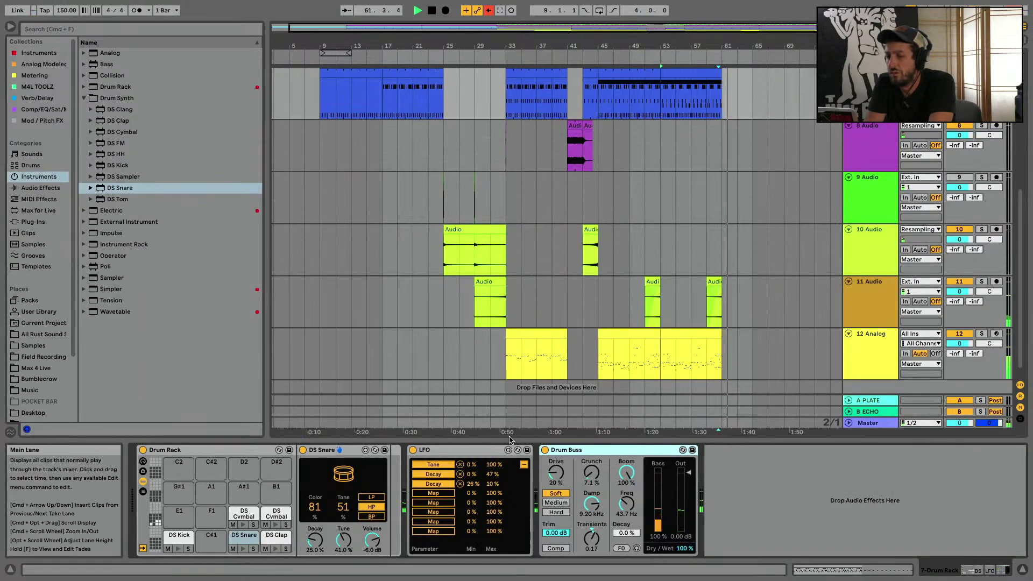
{"action": "left_click_drag", "start_coordinate": [315, 540], "coordinate": [315, 534]}
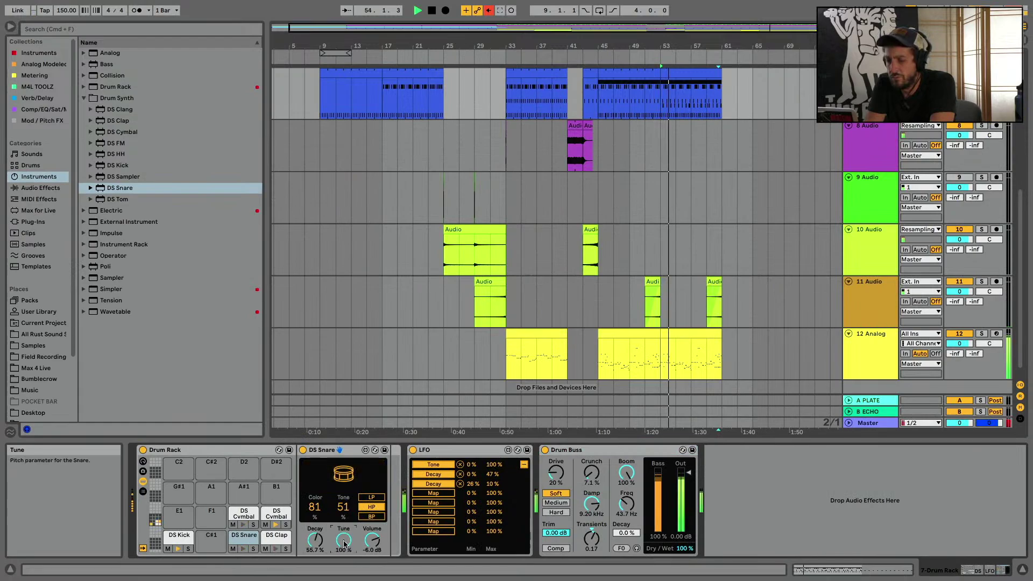
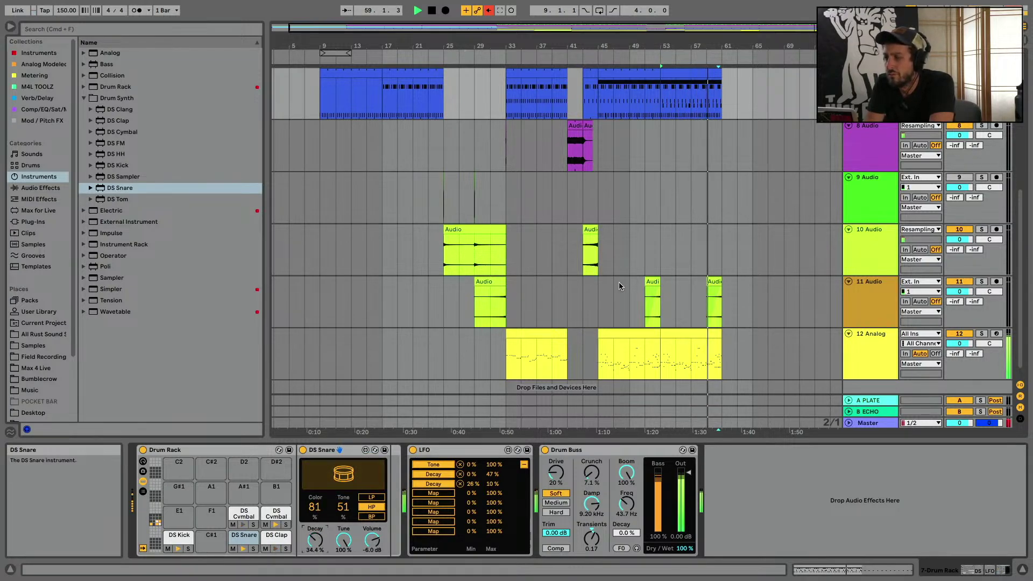
Draw DS Snare notes at 1.2 and 1.4 in the looped drum clip at bar 45
{"action": "double_click", "coordinate": [631, 69]}
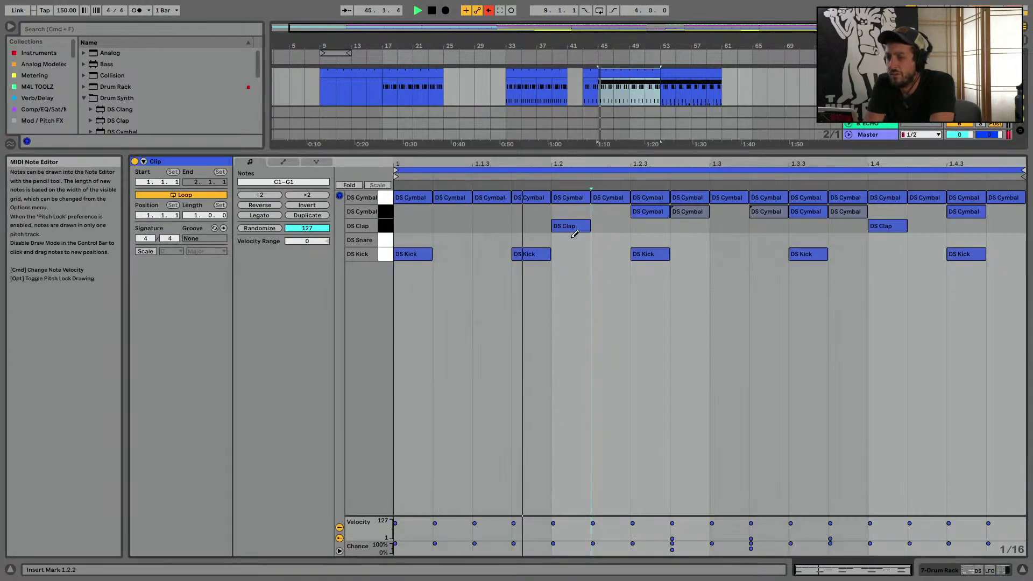
{"action": "left_click", "coordinate": [572, 238]}
{"action": "left_click", "coordinate": [894, 240]}
Set the DS Snare's Decay to 9.25% and show its automation in a new lane
{"action": "key", "text": "shift+Tab"}
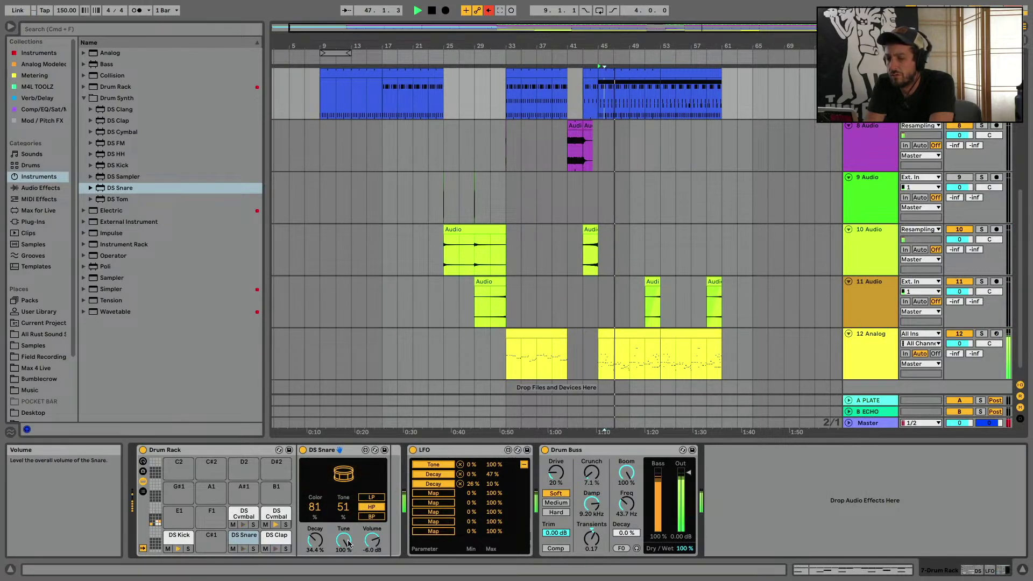
{"action": "left_click_drag", "start_coordinate": [348, 544], "coordinate": [315, 553]}
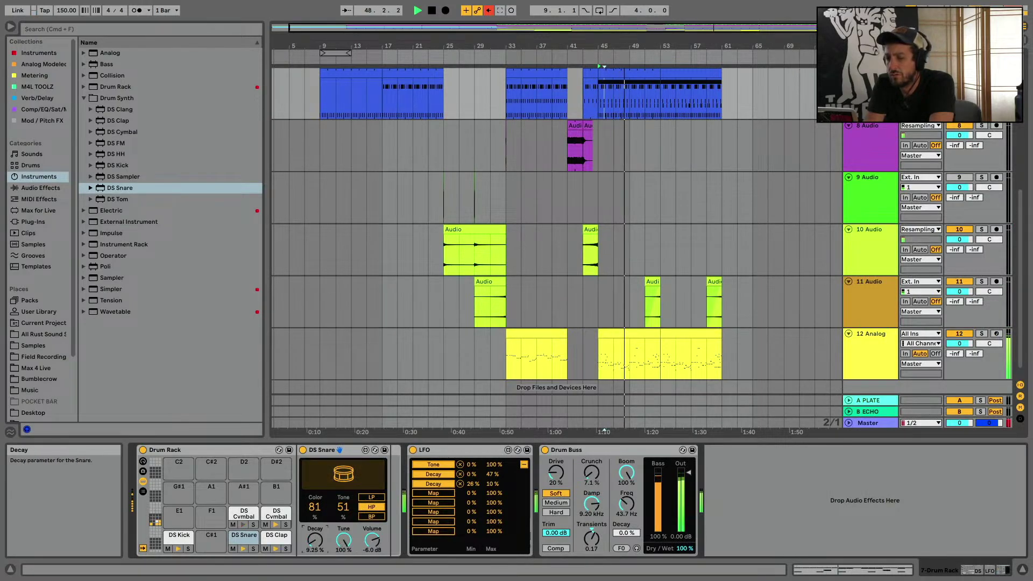
{"action": "right_click", "coordinate": [316, 539]}
{"action": "left_click", "coordinate": [371, 316]}
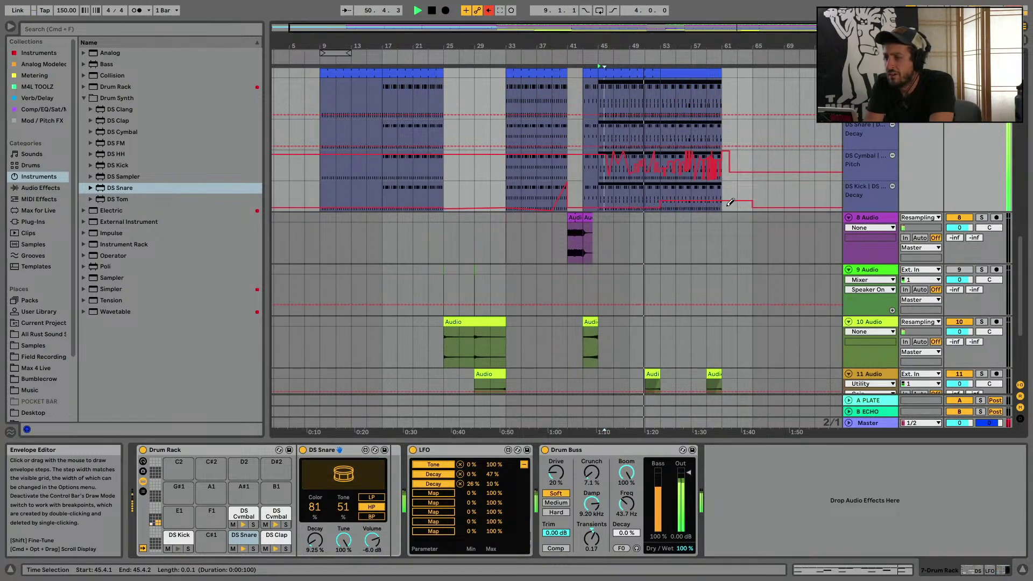
Remove the raised section after bar 53 from the DS Kick Decay envelope
{"action": "left_click", "coordinate": [710, 195]}
{"action": "key", "text": "b"}
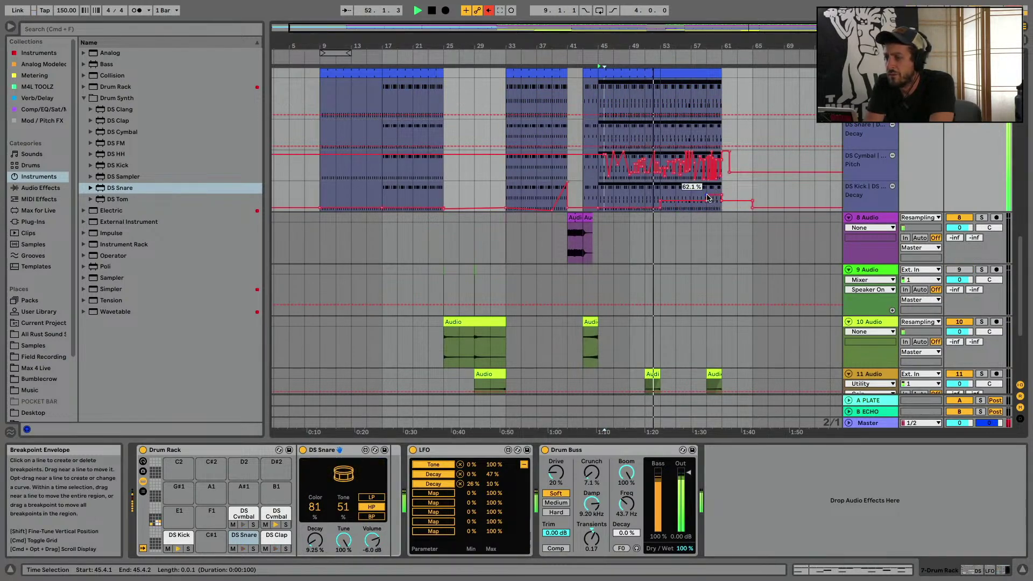
{"action": "left_click", "coordinate": [707, 195]}
{"action": "left_click", "coordinate": [707, 200]}
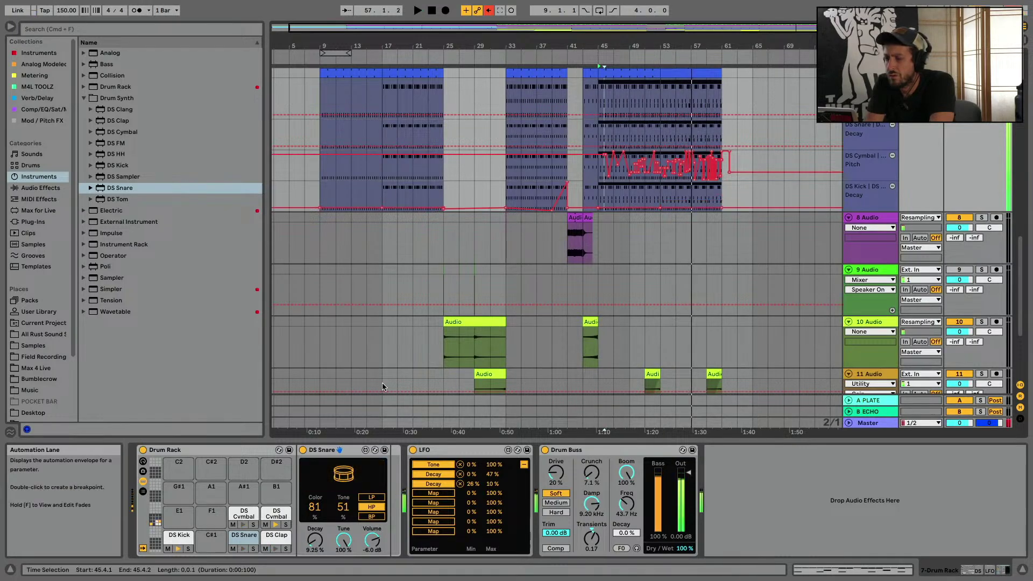
{"action": "right_click", "coordinate": [303, 529]}
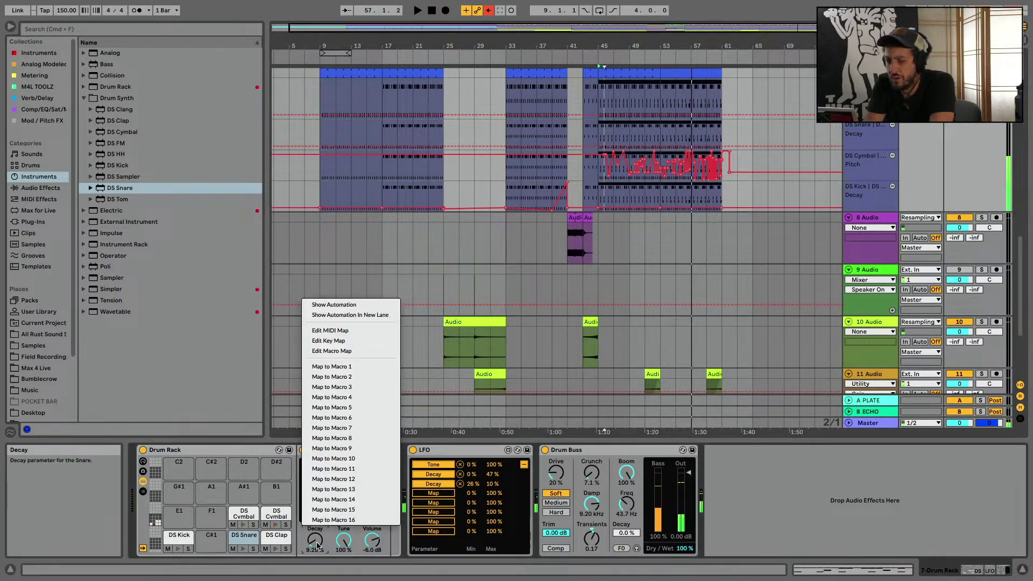
{"action": "left_click", "coordinate": [386, 316]}
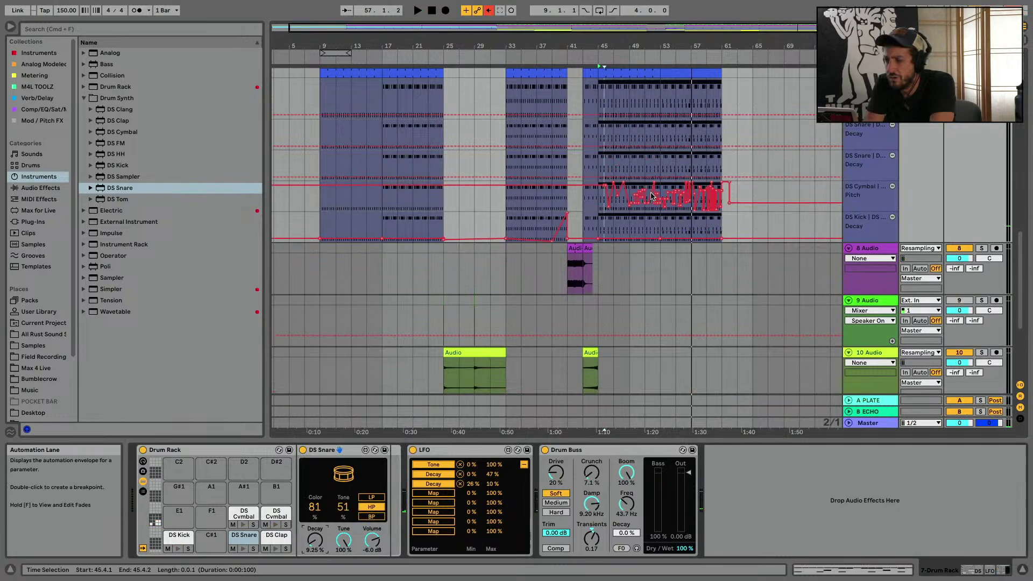
{"action": "left_click", "coordinate": [892, 156]}
Play from bar 53 and shape the DS Snare Decay envelope as a curve rising from bar 53 to 61
{"action": "left_click", "coordinate": [665, 141]}
{"action": "key", "text": "space"}
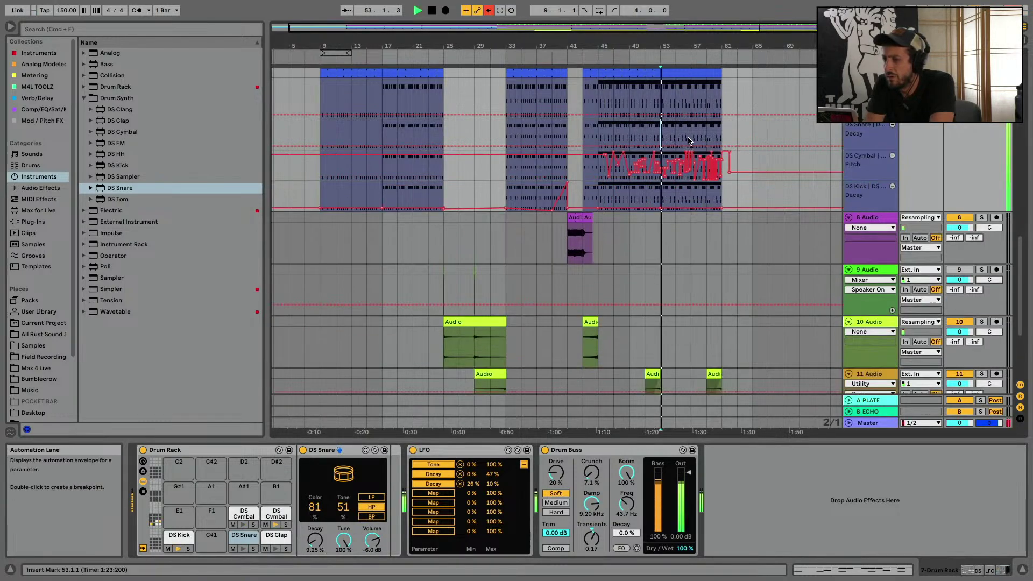
{"action": "left_click_drag", "start_coordinate": [664, 141], "coordinate": [705, 141]}
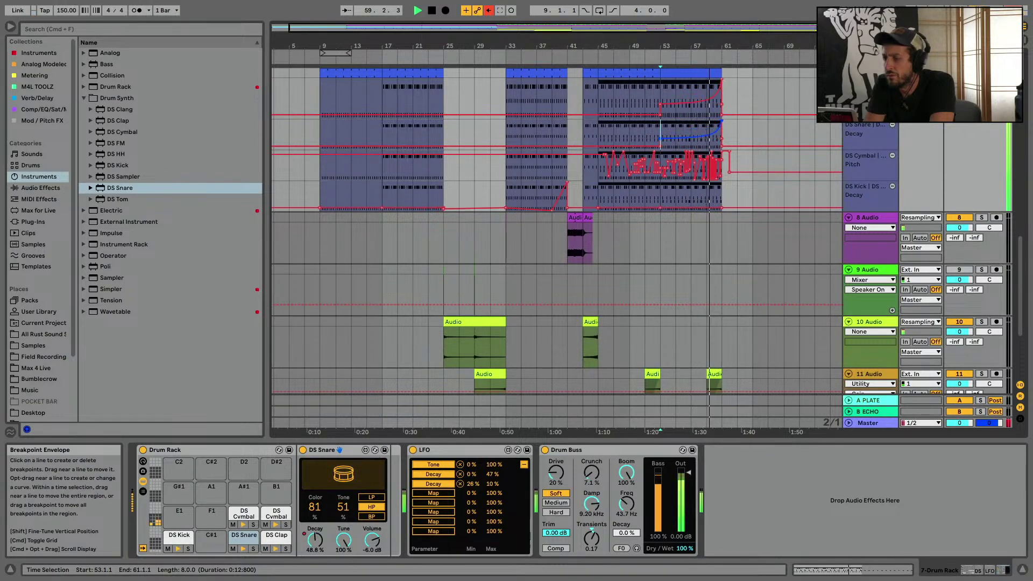
Show the DS Snare Tone automation in a new lane and shape it to rise to about 67 at bar 61
{"action": "right_click", "coordinate": [337, 511]}
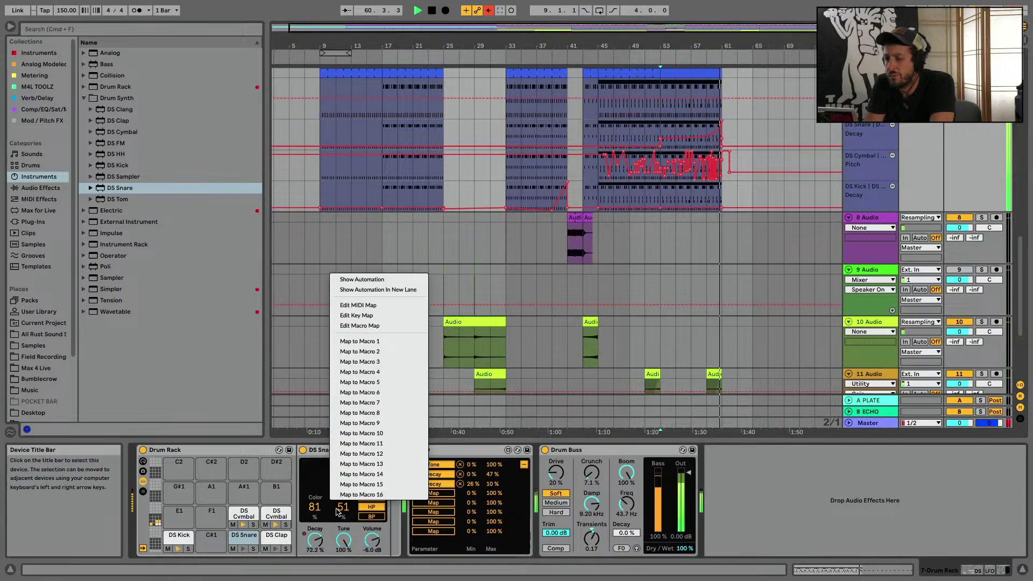
{"action": "left_click", "coordinate": [413, 291]}
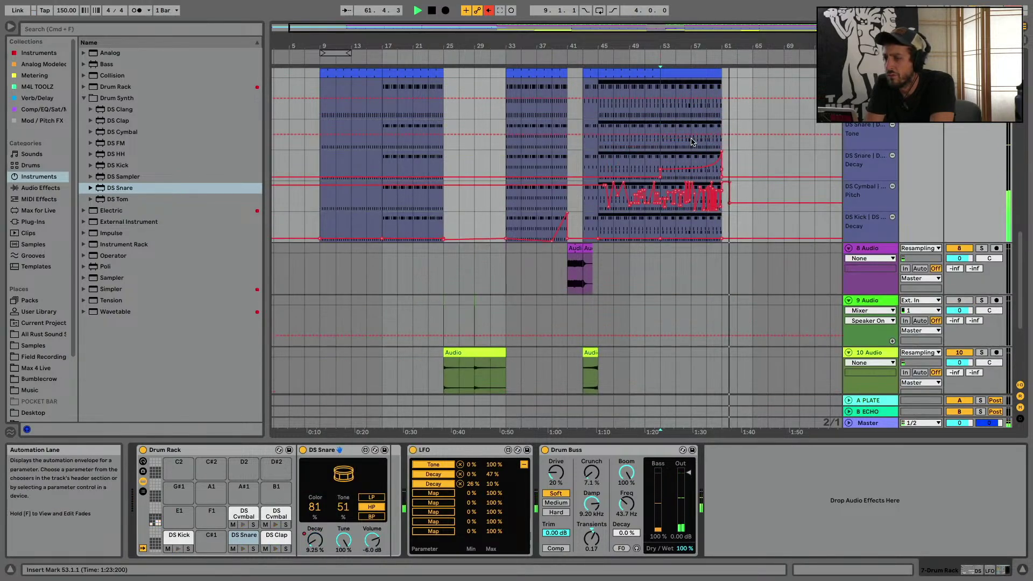
{"action": "left_click_drag", "start_coordinate": [648, 135], "coordinate": [649, 124]}
{"action": "left_click_drag", "start_coordinate": [721, 132], "coordinate": [722, 129]}
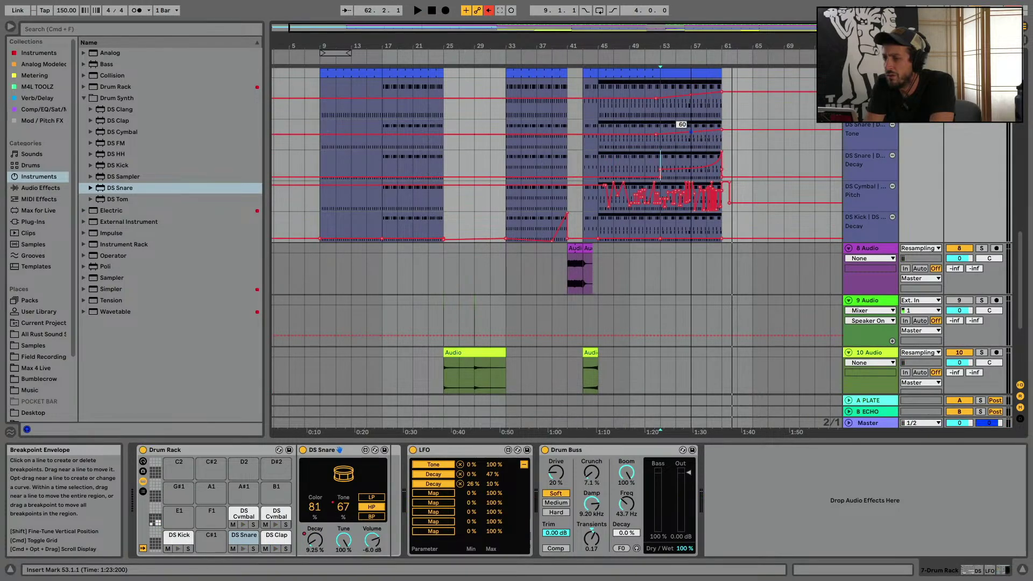
{"action": "key", "text": "space"}
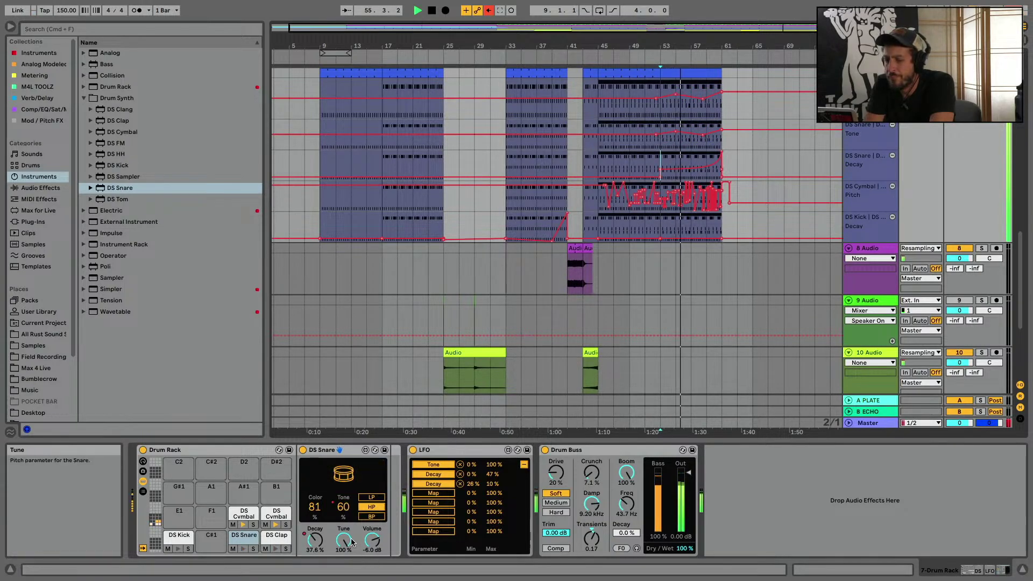
Show the DS Snare Color automation in a new lane and add breakpoints between about bar 49 and bar 61
{"action": "right_click", "coordinate": [317, 515]}
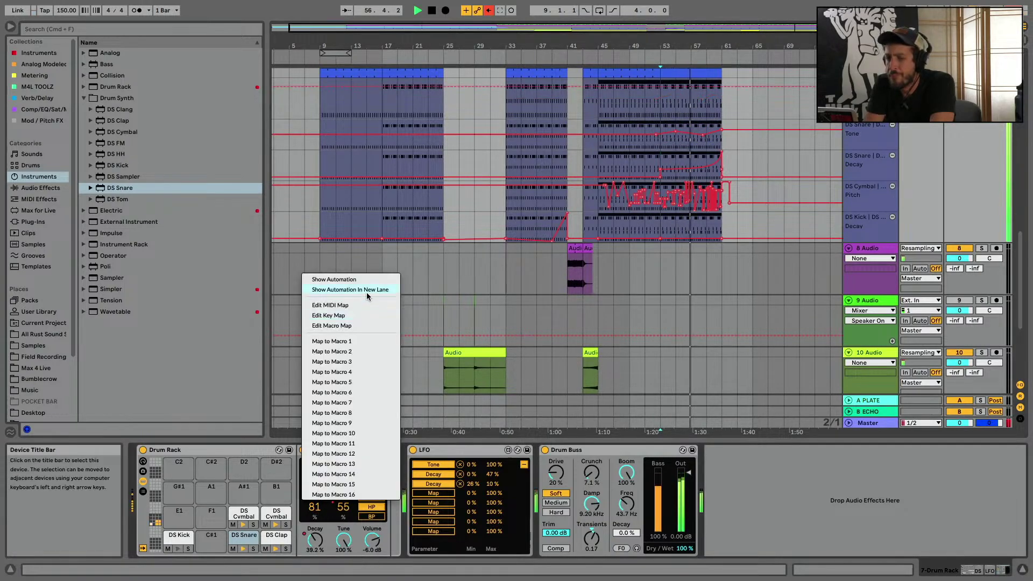
{"action": "left_click", "coordinate": [367, 293]}
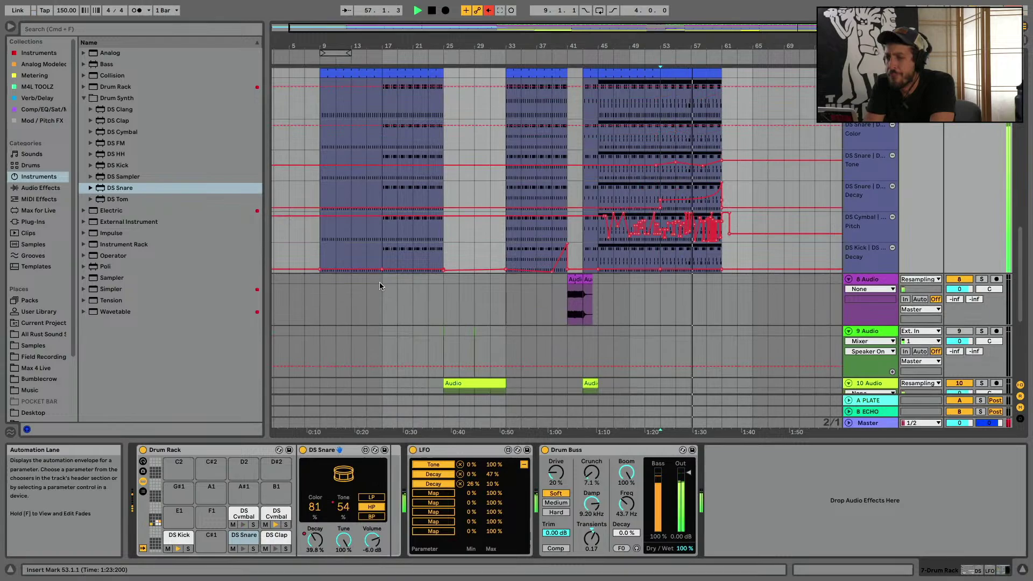
{"action": "left_click", "coordinate": [660, 125]}
{"action": "left_click_drag", "start_coordinate": [630, 124], "coordinate": [632, 120]}
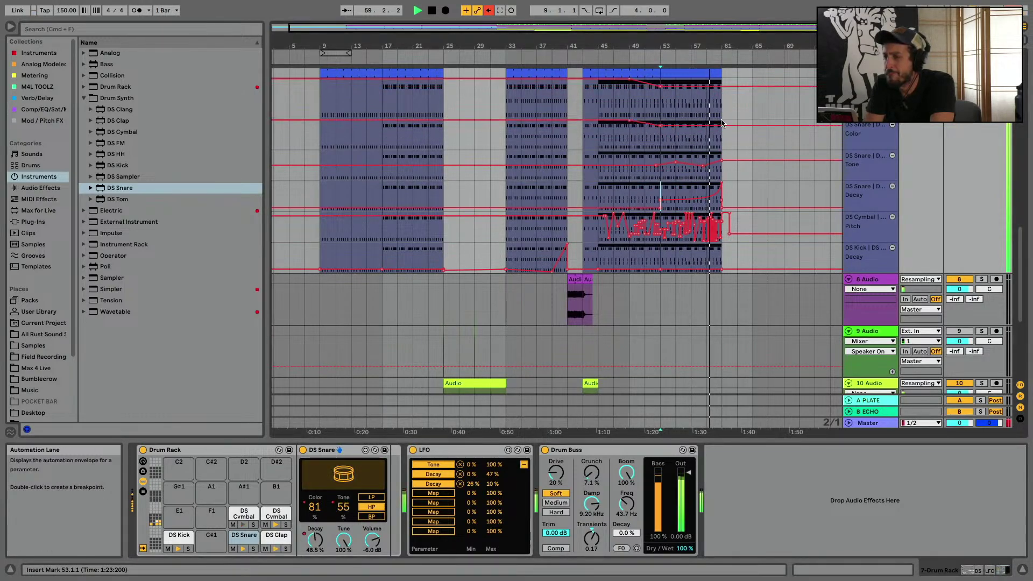
{"action": "left_click_drag", "start_coordinate": [706, 126], "coordinate": [721, 120]}
Play from bar 45 and reshape the DS Snare Color envelope into alternating rises and dips up to bar 61
{"action": "left_click", "coordinate": [606, 128]}
{"action": "key", "text": "space"}
{"action": "key", "text": "space"}
{"action": "left_click_drag", "start_coordinate": [617, 121], "coordinate": [695, 124]}
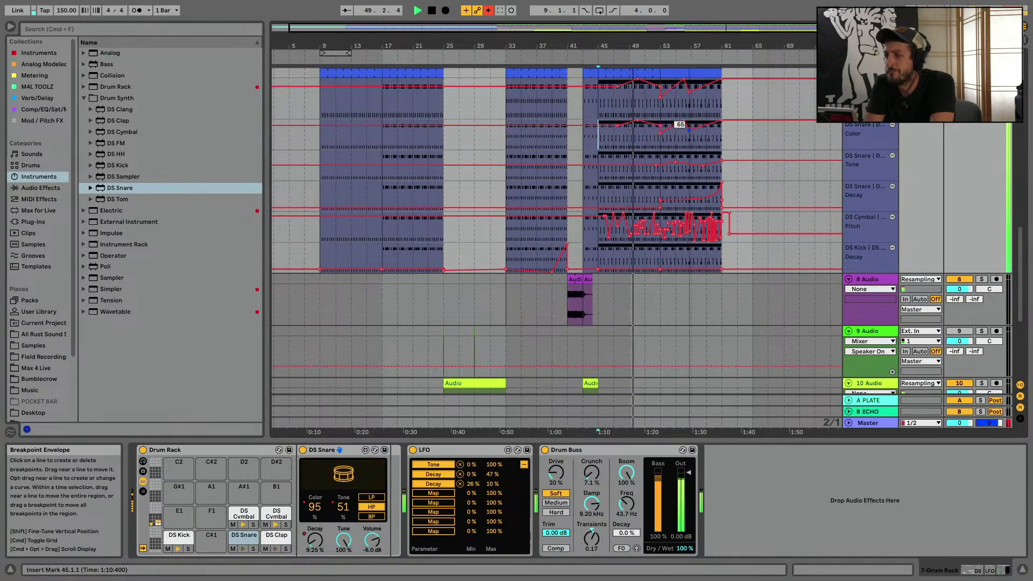
Hide the automation lanes and select the 12 Analog track to show its devices
{"action": "key", "text": "a"}
{"action": "scroll", "coordinate": [706, 189], "scroll_direction": "down", "scroll_amount": 2}
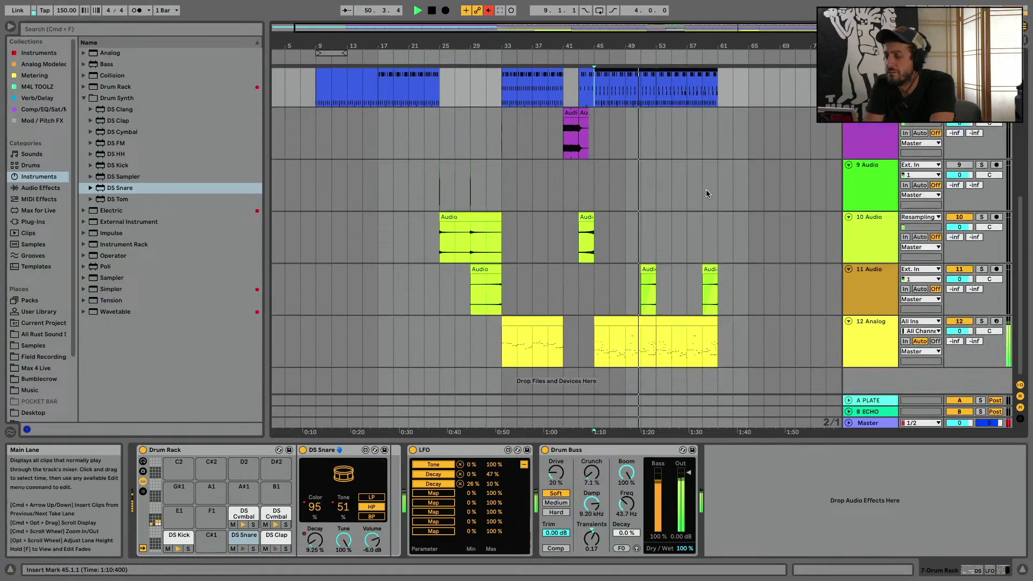
{"action": "scroll", "coordinate": [706, 189], "scroll_direction": "up", "scroll_amount": 5}
{"action": "scroll", "coordinate": [706, 189], "scroll_direction": "down", "scroll_amount": 3}
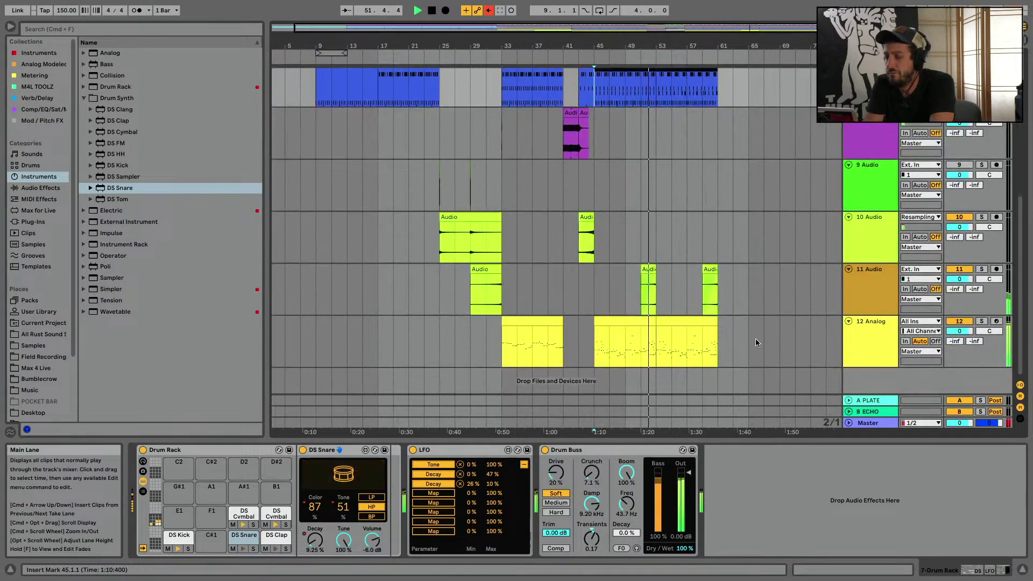
{"action": "left_click", "coordinate": [879, 350]}
{"action": "scroll", "coordinate": [515, 476], "scroll_direction": "left", "scroll_amount": 3}
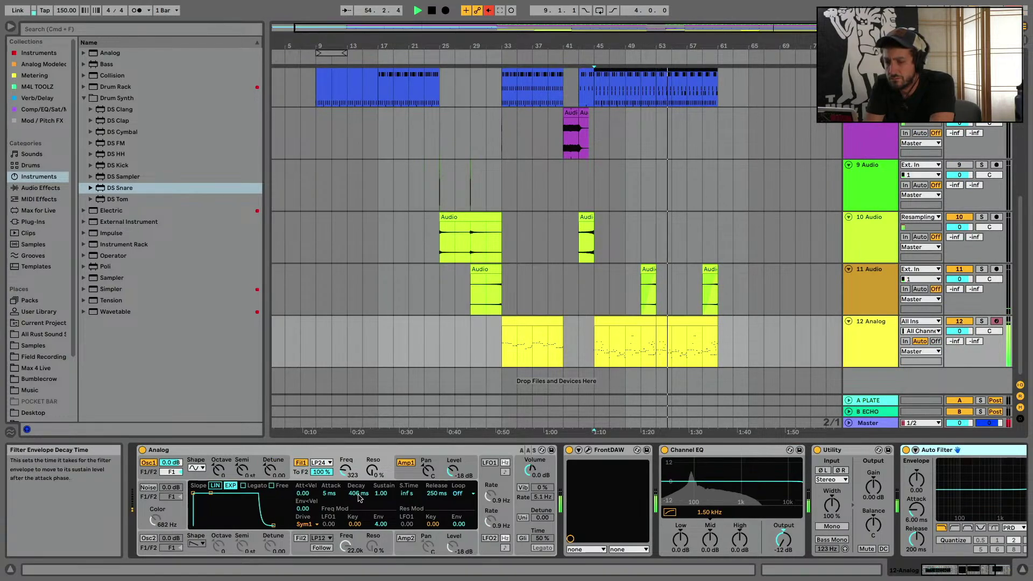
Set the release of Analog's Amp1 envelope to 182 ms and replay from bar 45
{"action": "left_click", "coordinate": [422, 468]}
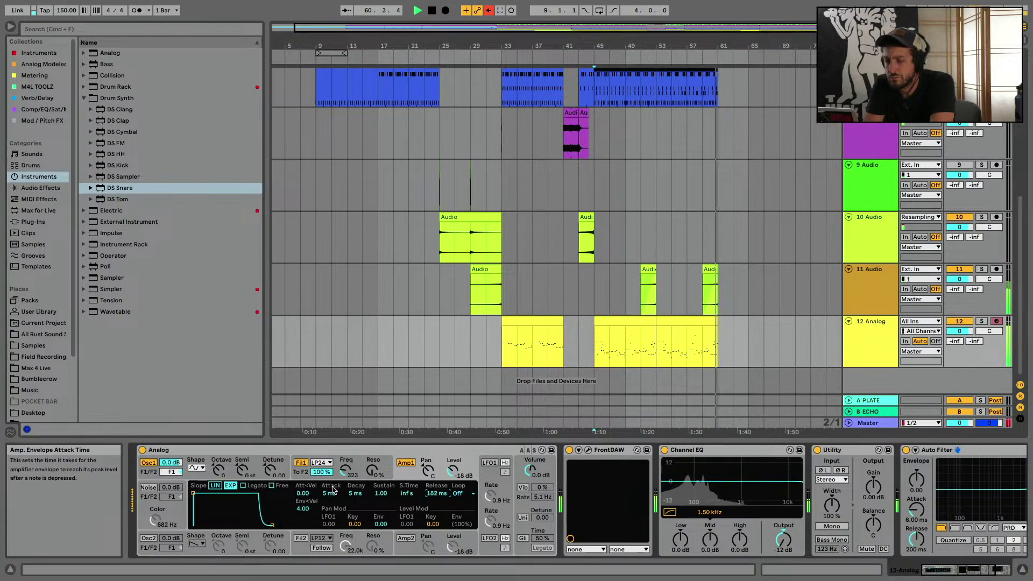
{"action": "key", "text": "space"}
{"action": "key", "text": "space"}
Stop playback and open Analog's Fil1 envelope settings, followed by the Osc1 pitch envelope settings
{"action": "left_click", "coordinate": [313, 473]}
{"action": "key", "text": "space"}
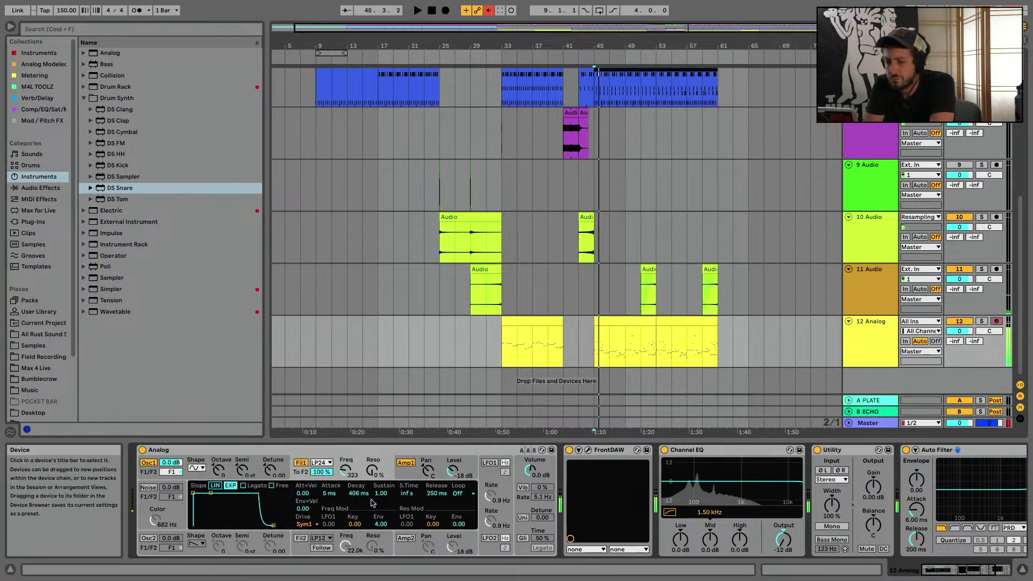
{"action": "left_click", "coordinate": [218, 475]}
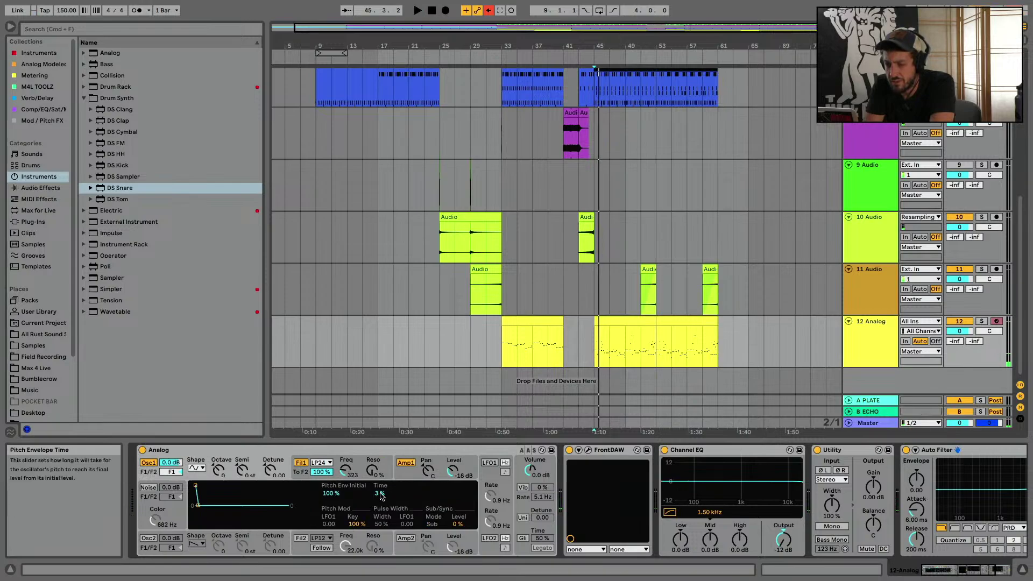
Resume playback, set Analog's Osc1 pitch envelope time to 15% and show its automation lane
{"action": "key", "text": "space"}
{"action": "left_click_drag", "start_coordinate": [381, 496], "coordinate": [380, 490]}
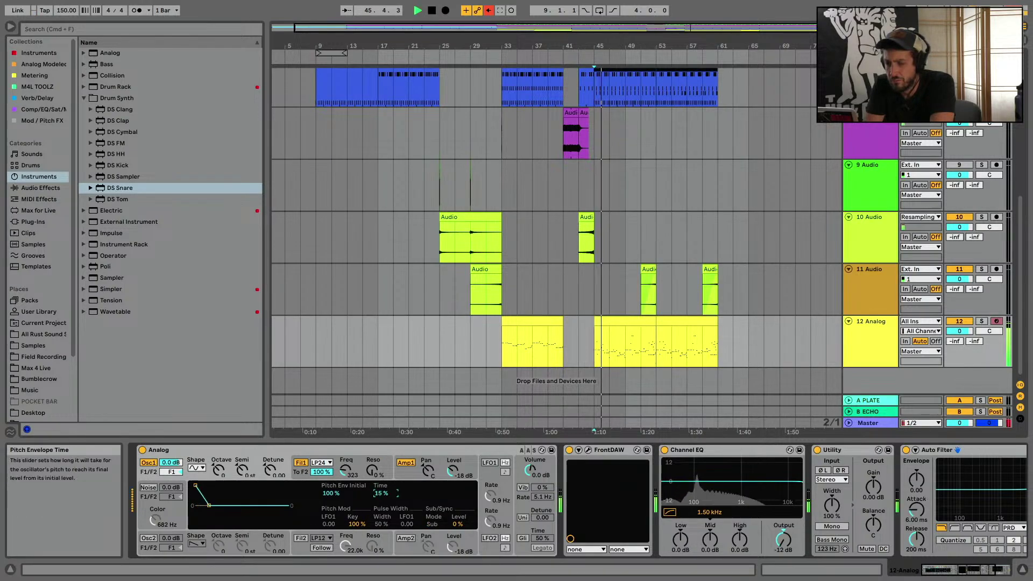
{"action": "right_click", "coordinate": [377, 499]}
{"action": "left_click", "coordinate": [424, 512]}
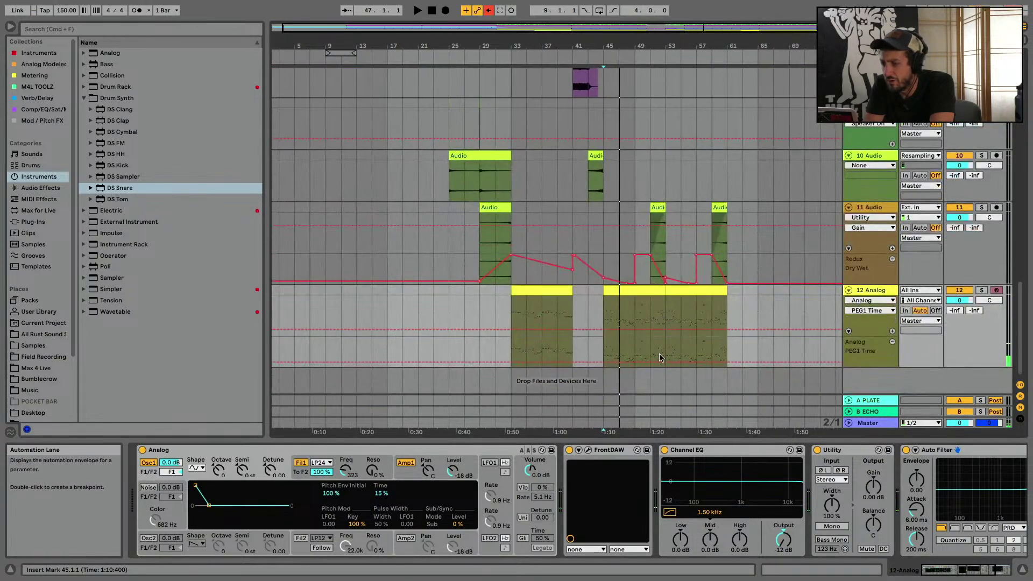
Automate PEG1 Time with a curved rise from bar 53 to about 50% at bar 61, and play from bar 59
{"action": "left_click", "coordinate": [665, 363]}
{"action": "left_click_drag", "start_coordinate": [727, 362], "coordinate": [727, 353]}
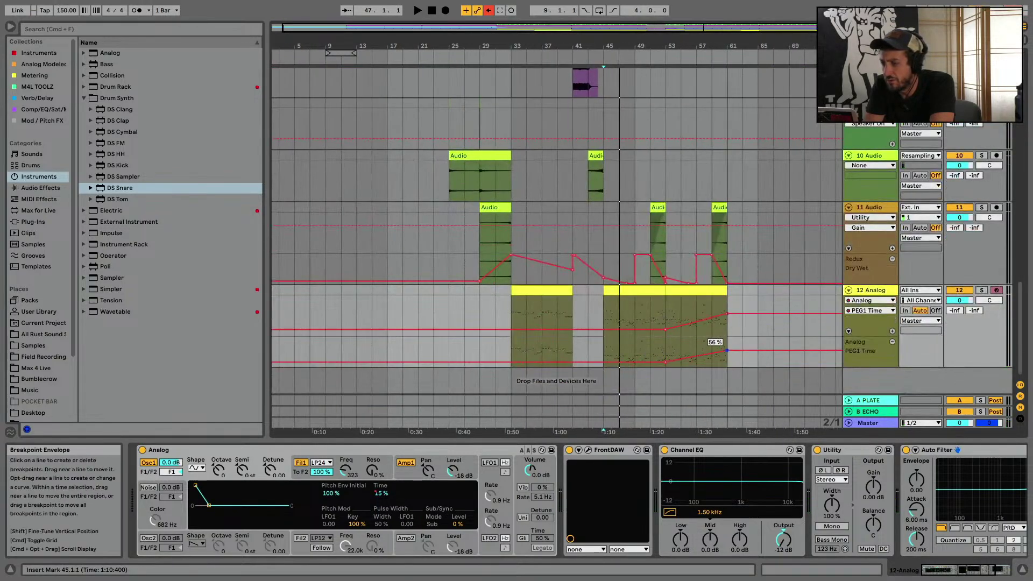
{"action": "left_click_drag", "start_coordinate": [665, 361], "coordinate": [716, 362]}
{"action": "left_click", "coordinate": [709, 365]}
{"action": "key", "text": "space"}
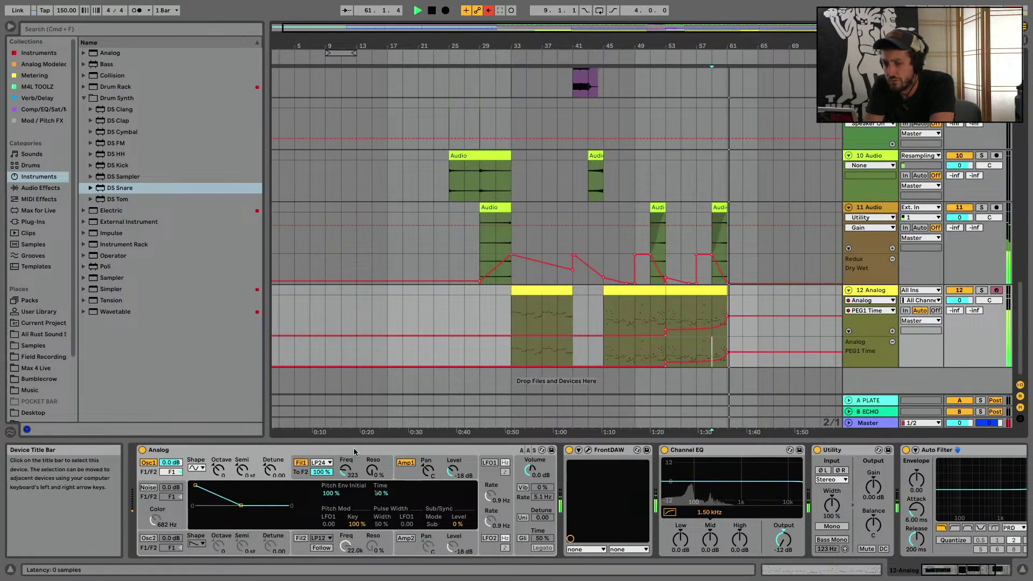
Show the automation of Analog's Osc1 pitch envelope initial level in a separate lane and replay from bar 59
{"action": "key", "text": "space"}
{"action": "key", "text": "space"}
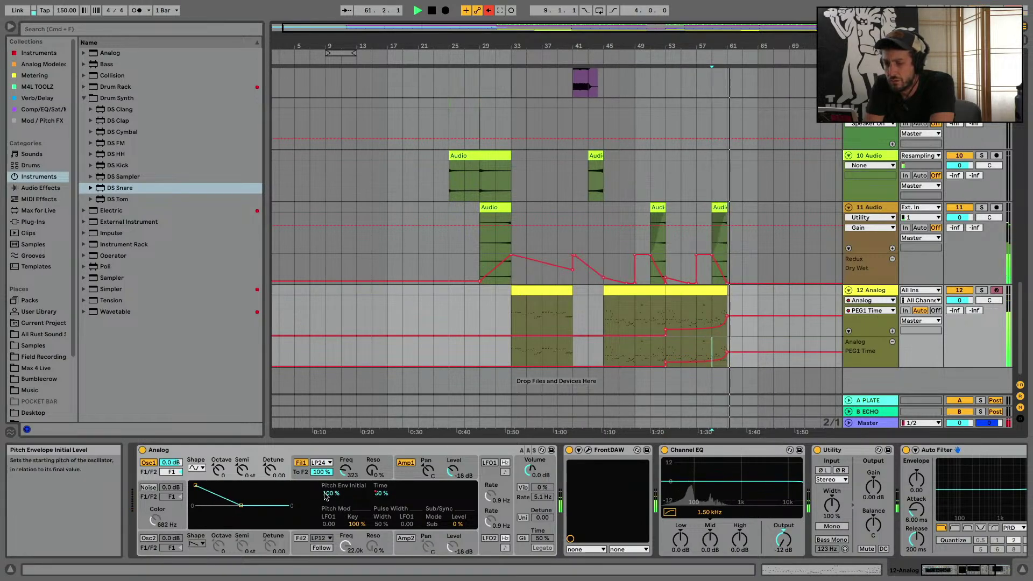
{"action": "right_click", "coordinate": [329, 493]}
{"action": "left_click", "coordinate": [363, 512]}
{"action": "key", "text": "space"}
{"action": "key", "text": "space"}
{"action": "scroll", "coordinate": [667, 376], "scroll_direction": "down", "scroll_amount": 2}
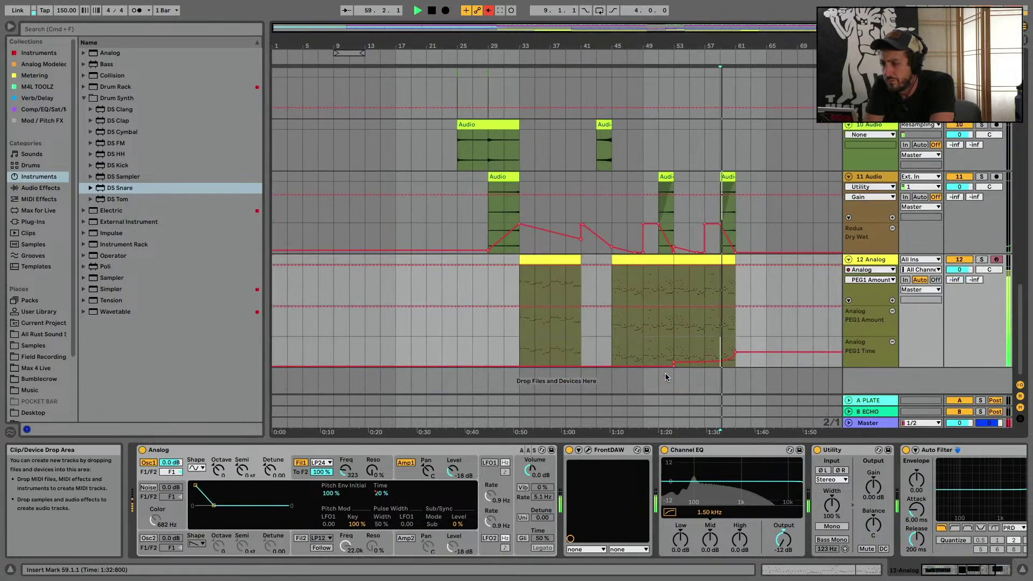
Shape the PEG1 Amount envelope into a curved rise from about -99% at bar 33 to 100% at bar 37, and replay it
{"action": "key", "text": "space"}
{"action": "left_click", "coordinate": [523, 328]}
{"action": "key", "text": "space"}
{"action": "left_click", "coordinate": [550, 306]}
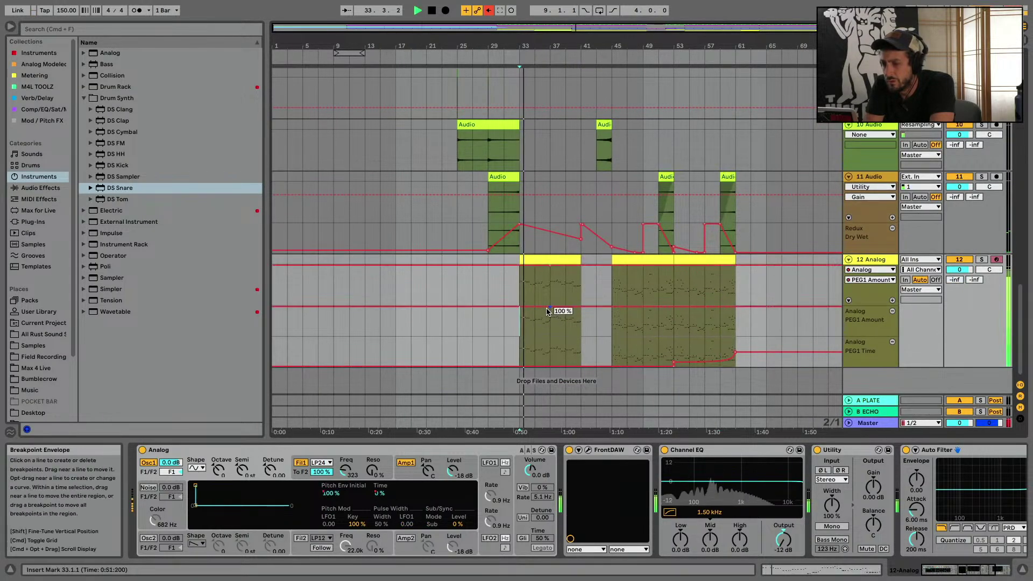
{"action": "left_click_drag", "start_coordinate": [520, 307], "coordinate": [519, 335]}
{"action": "key", "text": "space"}
{"action": "key", "text": "space"}
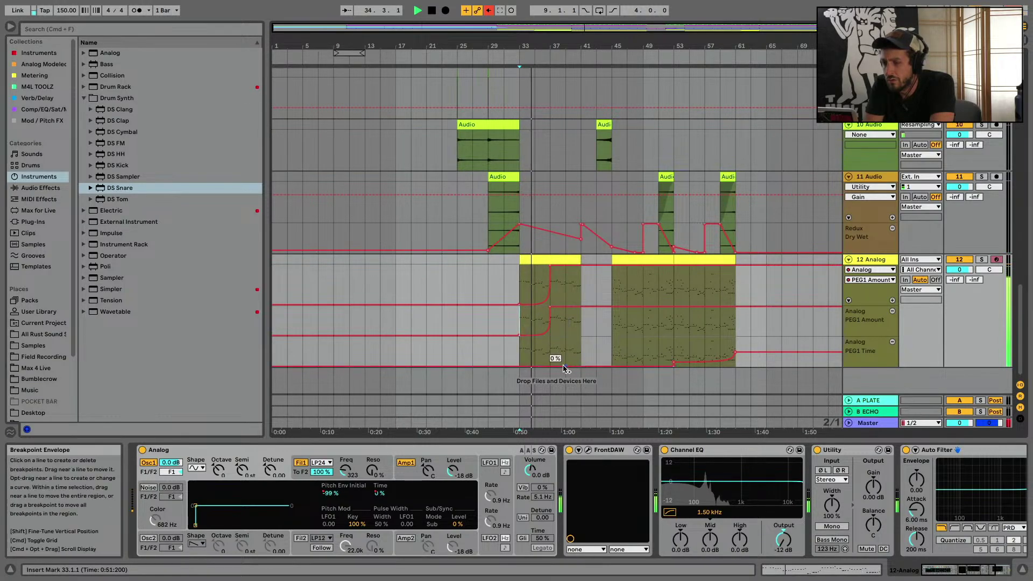
Raise PEG1 Time to about 37% from bar 33 to 39 and flatten the PEG1 Amount envelope at about -47%
{"action": "left_click_drag", "start_coordinate": [556, 366], "coordinate": [531, 362]}
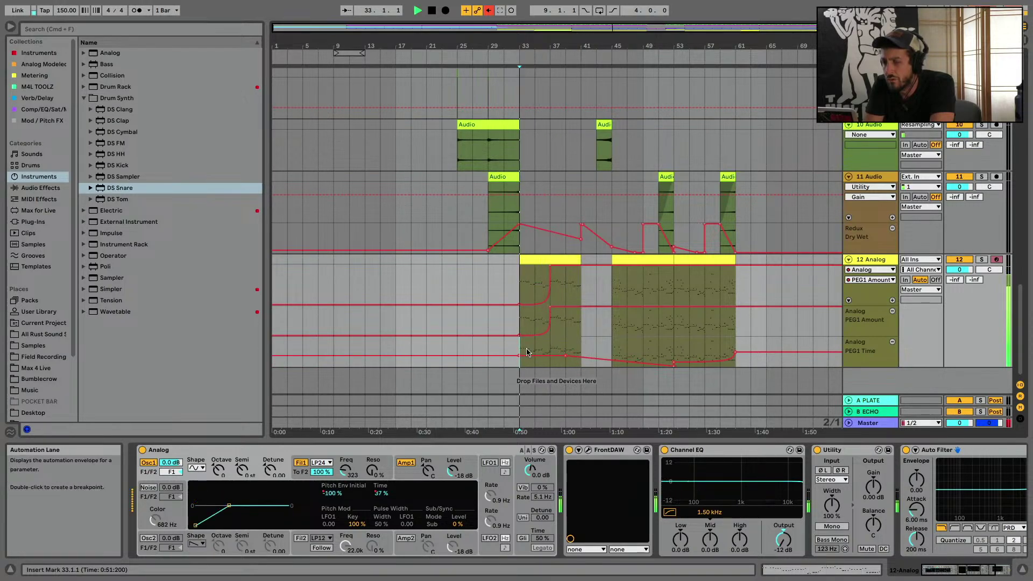
{"action": "left_click_drag", "start_coordinate": [556, 315], "coordinate": [556, 329]}
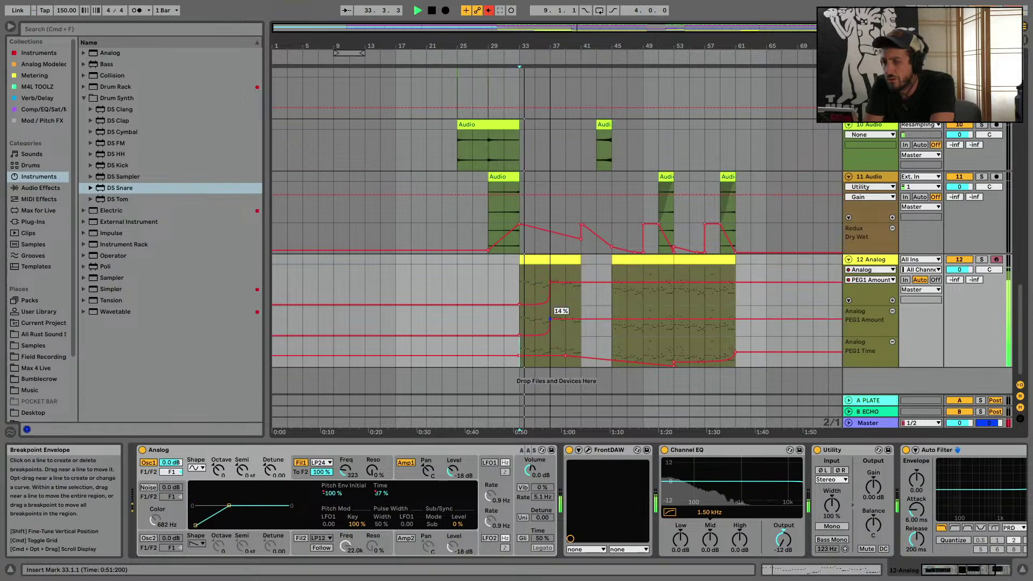
{"action": "left_click", "coordinate": [519, 335]}
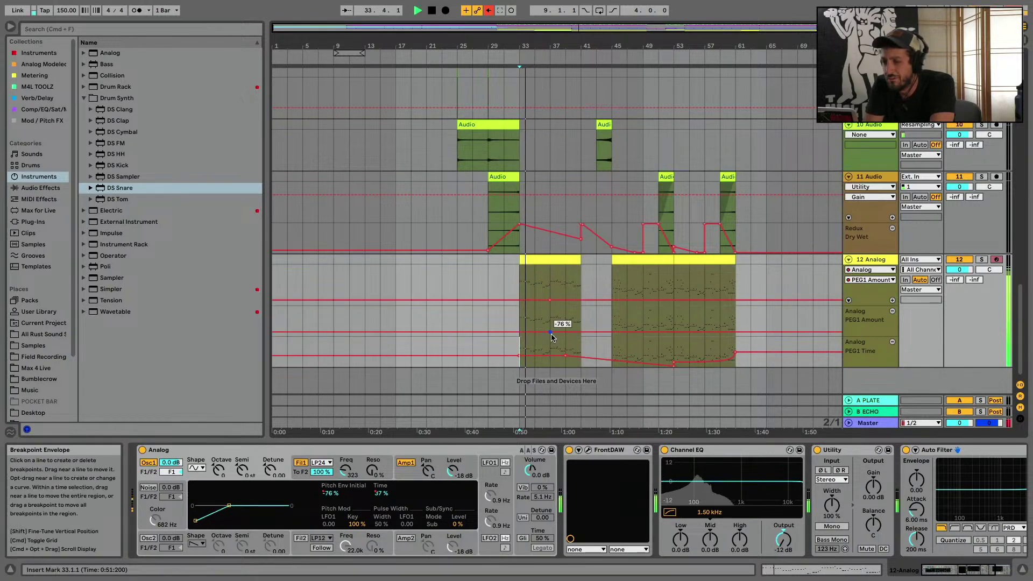
{"action": "left_click_drag", "start_coordinate": [552, 337], "coordinate": [549, 332]}
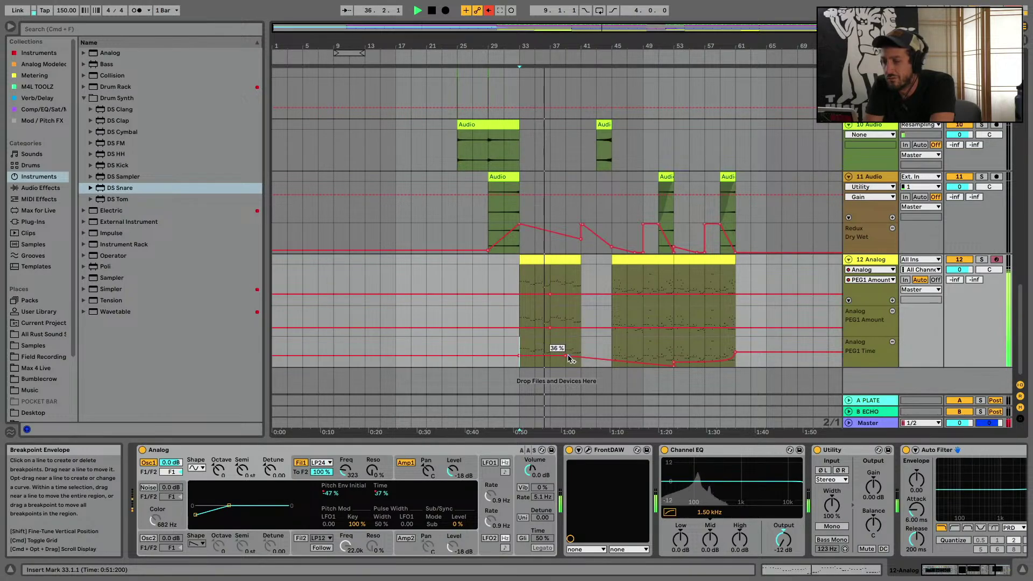
Make PEG1 Time climb to a peak at bar 41, drop PEG1 Amount to -100% there, and replay from bar 37
{"action": "left_click_drag", "start_coordinate": [519, 356], "coordinate": [571, 330]}
{"action": "left_click", "coordinate": [554, 337]}
{"action": "key", "text": "space"}
{"action": "key", "text": "space"}
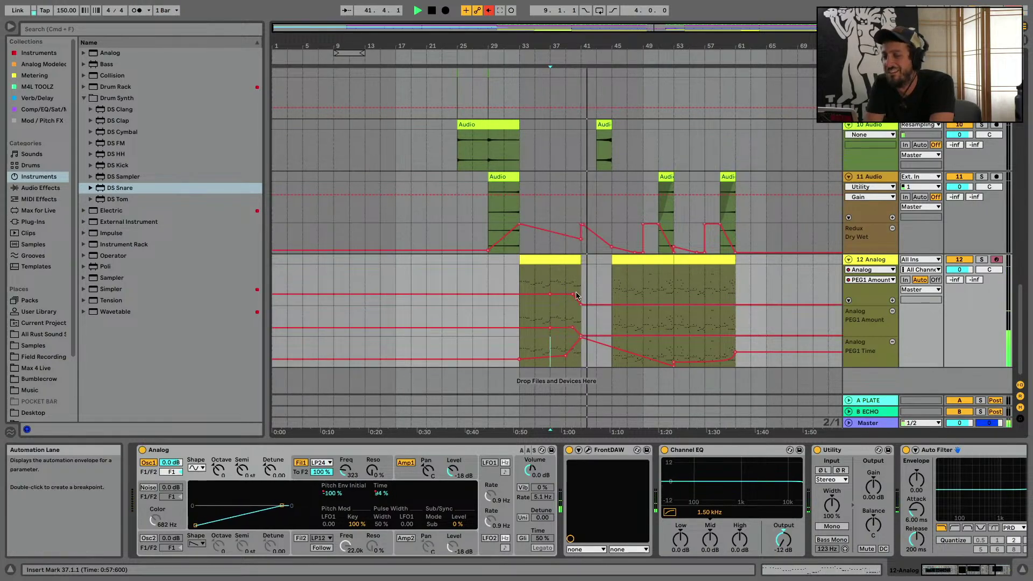
Play the first 12 Analog clip from bar 33 and hide the automation lanes
{"action": "left_click", "coordinate": [540, 261]}
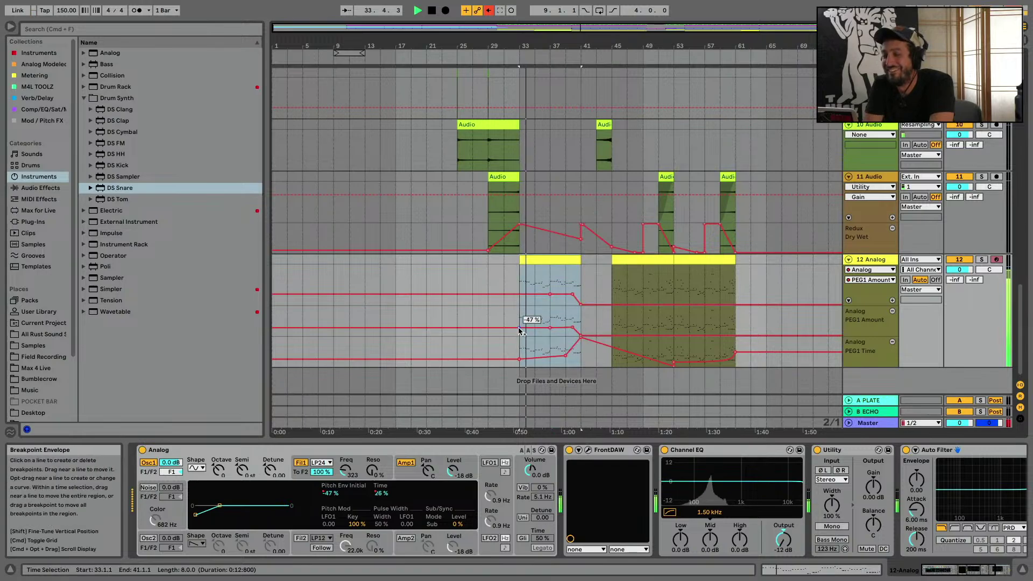
{"action": "key", "text": "space"}
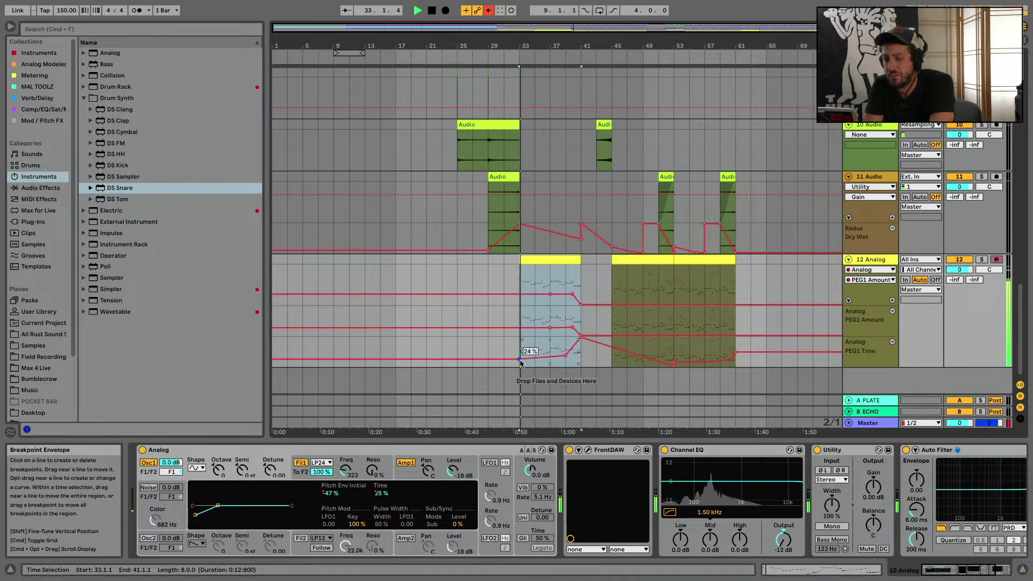
{"action": "key", "text": "a"}
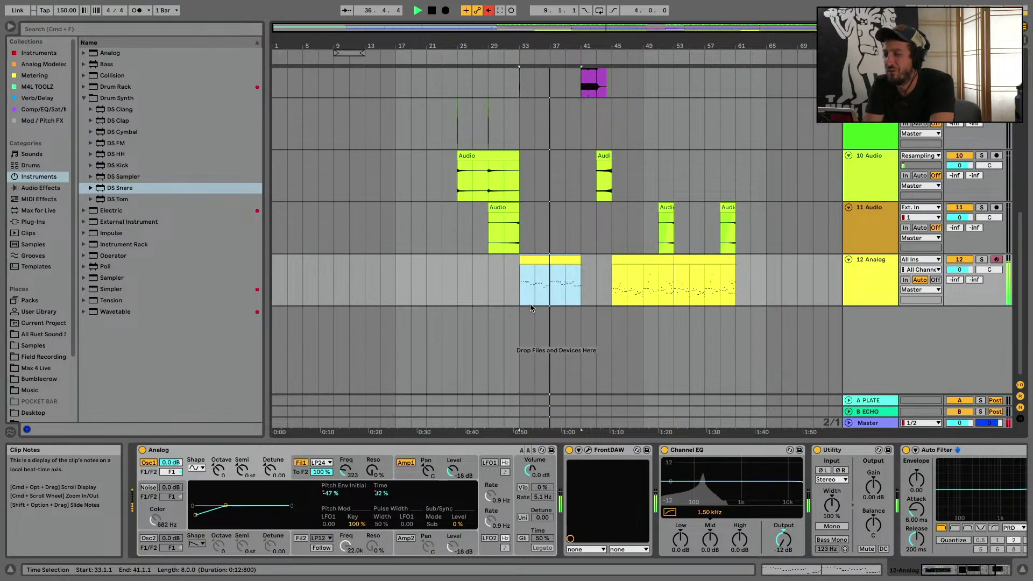
Lower the 12 Analog track volume to -3.6 dB and hide the device view
{"action": "scroll", "coordinate": [531, 307], "scroll_direction": "up", "scroll_amount": 5}
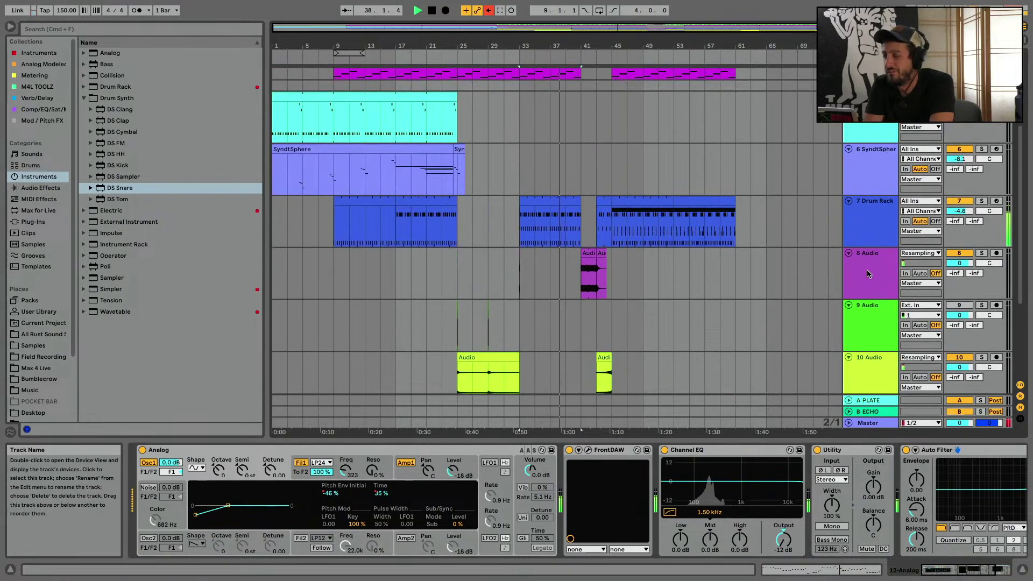
{"action": "scroll", "coordinate": [867, 274], "scroll_direction": "down", "scroll_amount": 4}
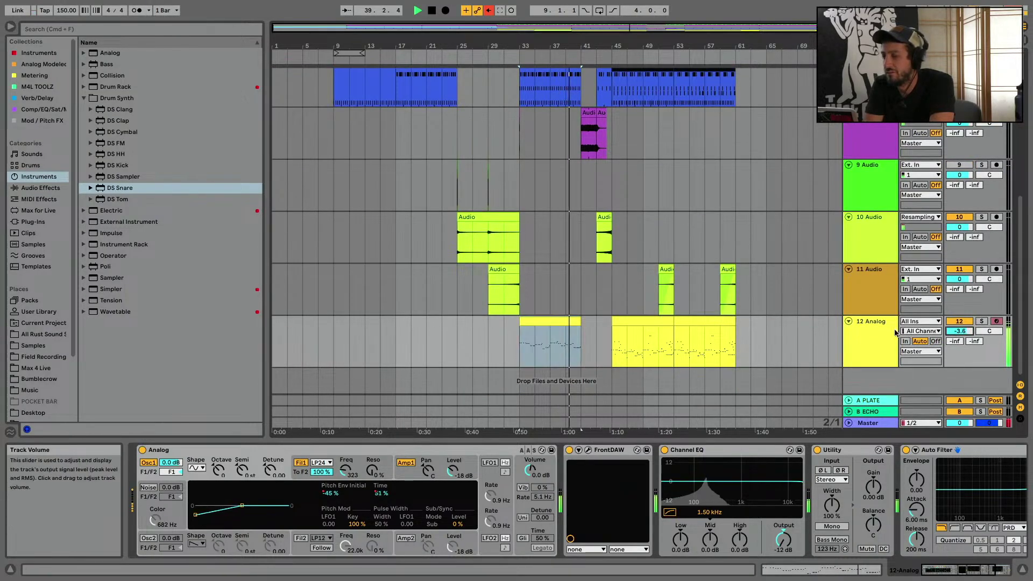
{"action": "key", "text": "Tab"}
{"action": "key", "text": "Tab"}
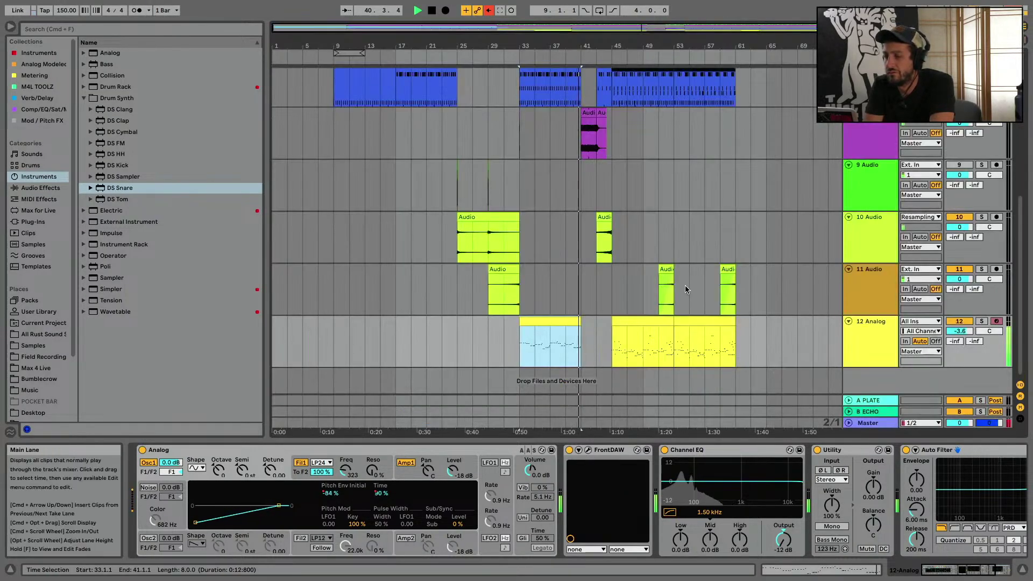
{"action": "left_click", "coordinate": [1022, 571]}
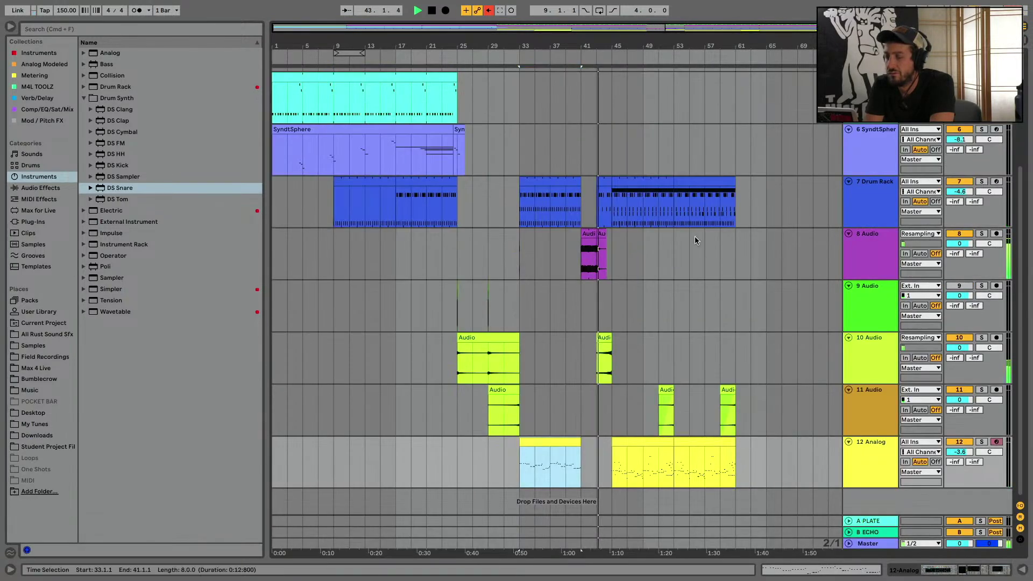
Try to move the material after bar 41 on tracks 7 to 12 four bars later and extend the 8 Audio clip to bar 47
{"action": "left_click_drag", "start_coordinate": [582, 198], "coordinate": [773, 461]}
{"action": "key", "text": "space"}
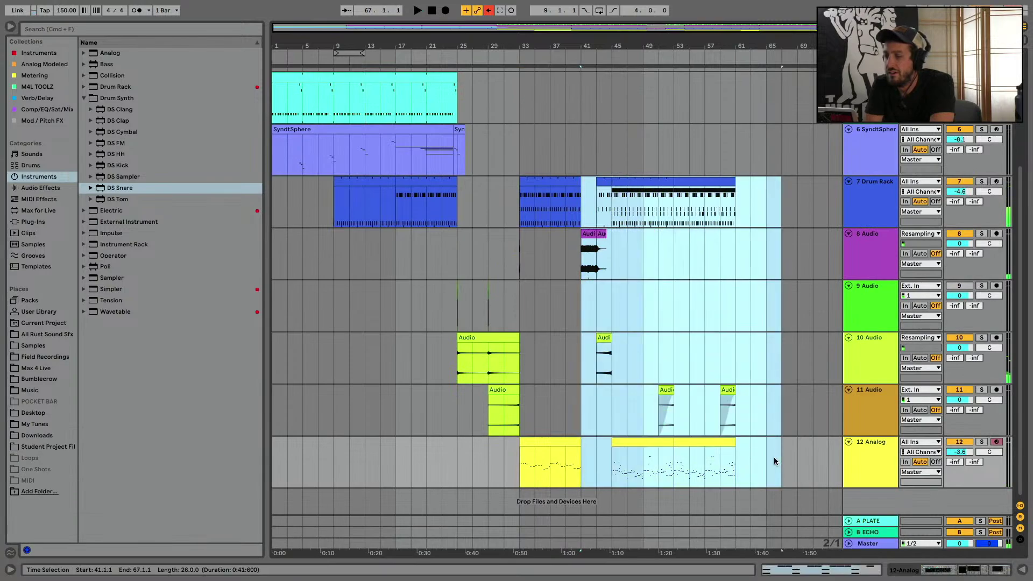
{"action": "mouse_move", "coordinate": [584, 234]}
{"action": "left_mouse_down"}
{"action": "mouse_move", "coordinate": [614, 232]}
{"action": "mouse_move", "coordinate": [560, 233]}
{"action": "mouse_move", "coordinate": [580, 237]}
{"action": "left_mouse_up"}
{"action": "key", "text": "space"}
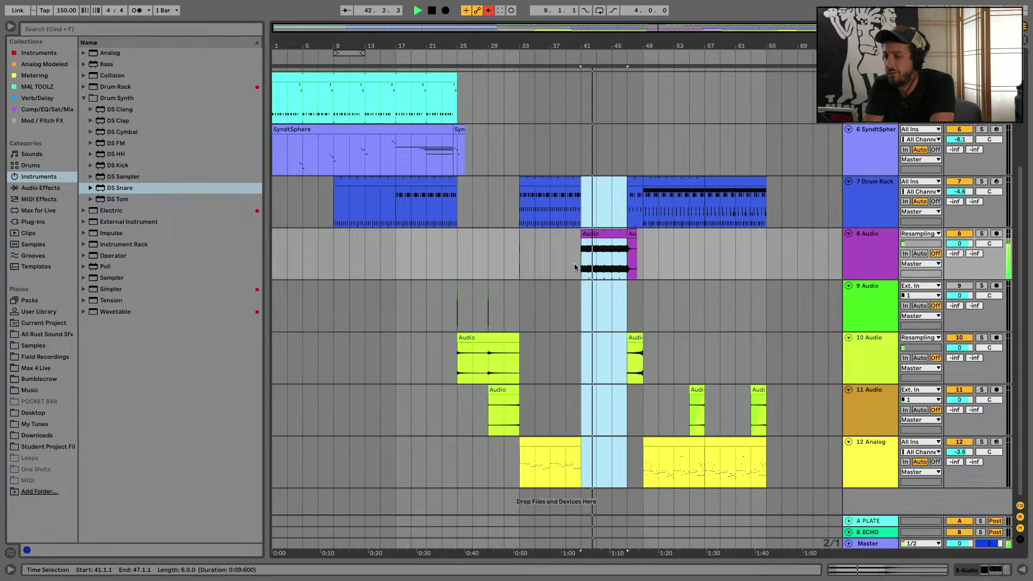
{"action": "left_click_drag", "start_coordinate": [582, 236], "coordinate": [595, 236]}
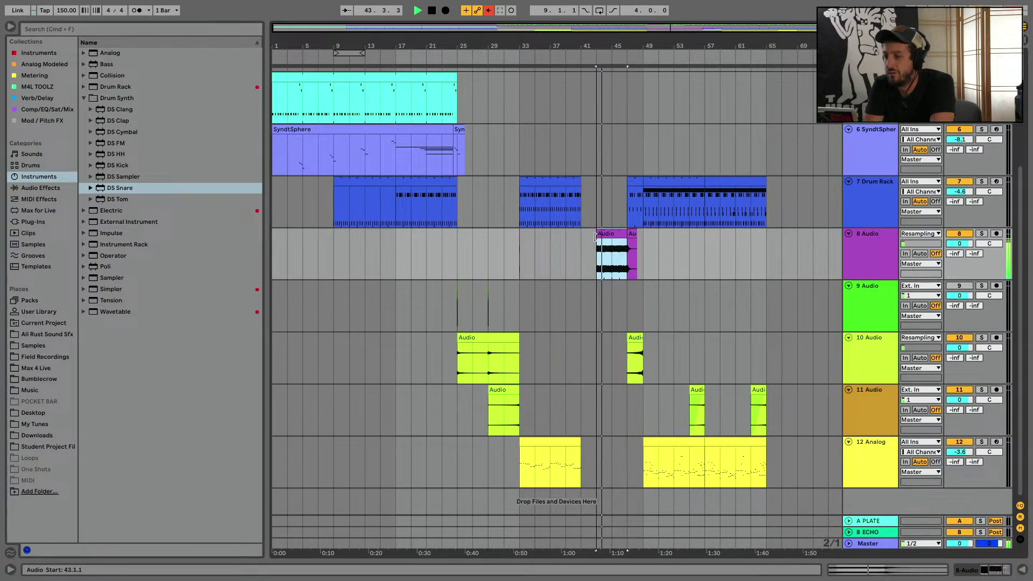
{"action": "scroll", "coordinate": [594, 151], "scroll_direction": "up", "scroll_amount": 5}
{"action": "scroll", "coordinate": [594, 152], "scroll_direction": "down", "scroll_amount": 1}
Undo the 8 Audio clip edits and the shift of tracks 7 to 12, and briefly check playback
{"action": "key", "text": "super+z"}
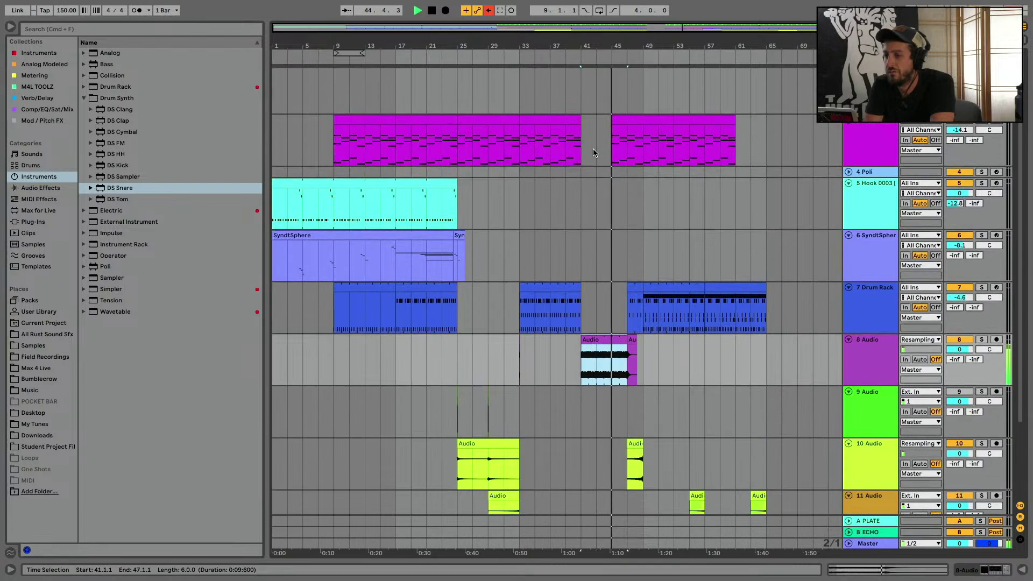
{"action": "key", "text": "space"}
{"action": "key", "text": "super+z"}
{"action": "key", "text": "super+z"}
{"action": "key", "text": "space"}
{"action": "key", "text": "space"}
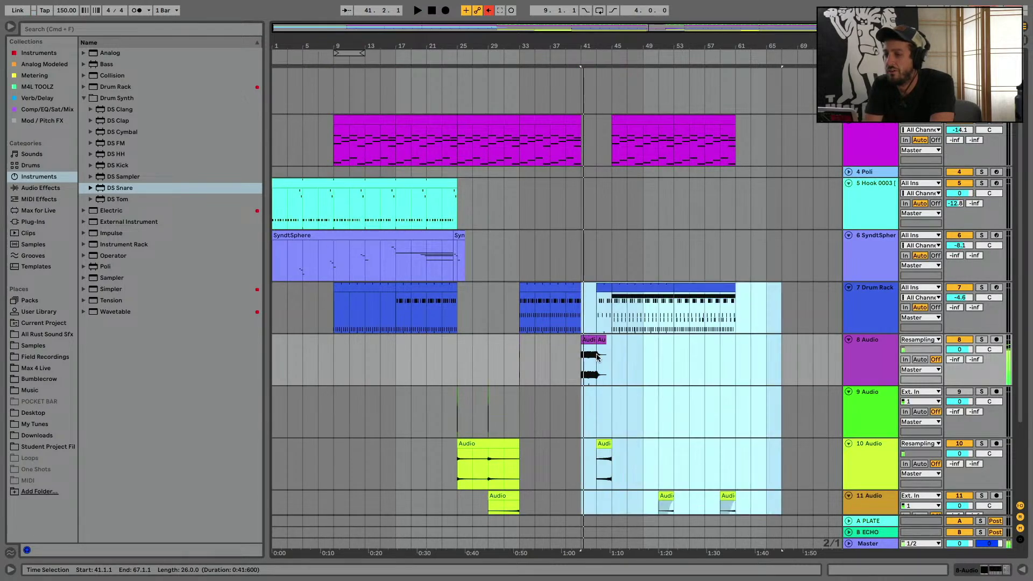
Duplicate the time of the 8 Audio clip at bars 41 to 43 twice and make one clip span bars 41 to 47
{"action": "left_click", "coordinate": [589, 355]}
{"action": "scroll", "coordinate": [593, 324], "scroll_direction": "up", "scroll_amount": 3}
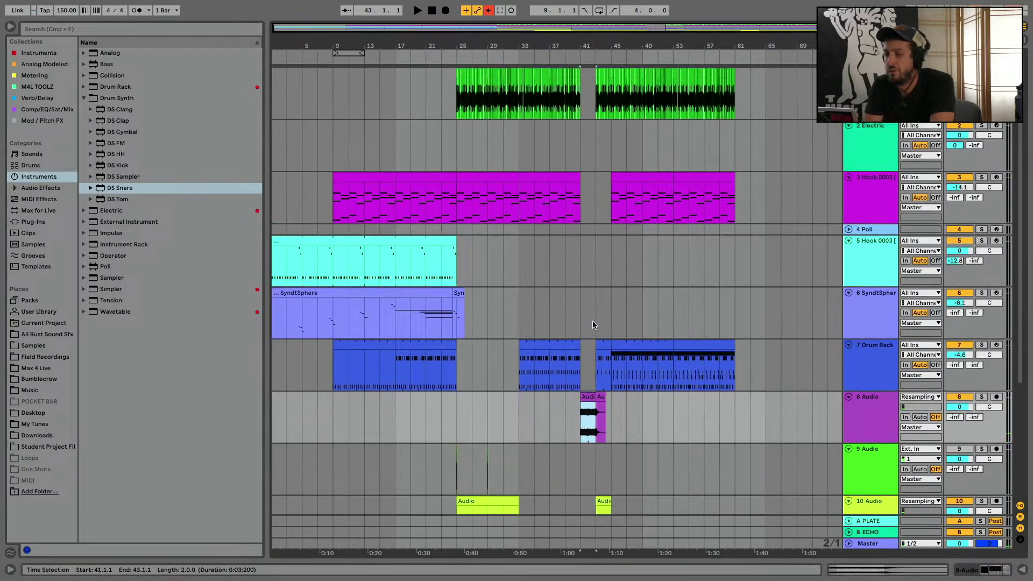
{"action": "key", "text": "super+shift+d"}
{"action": "key", "text": "super+shift+d"}
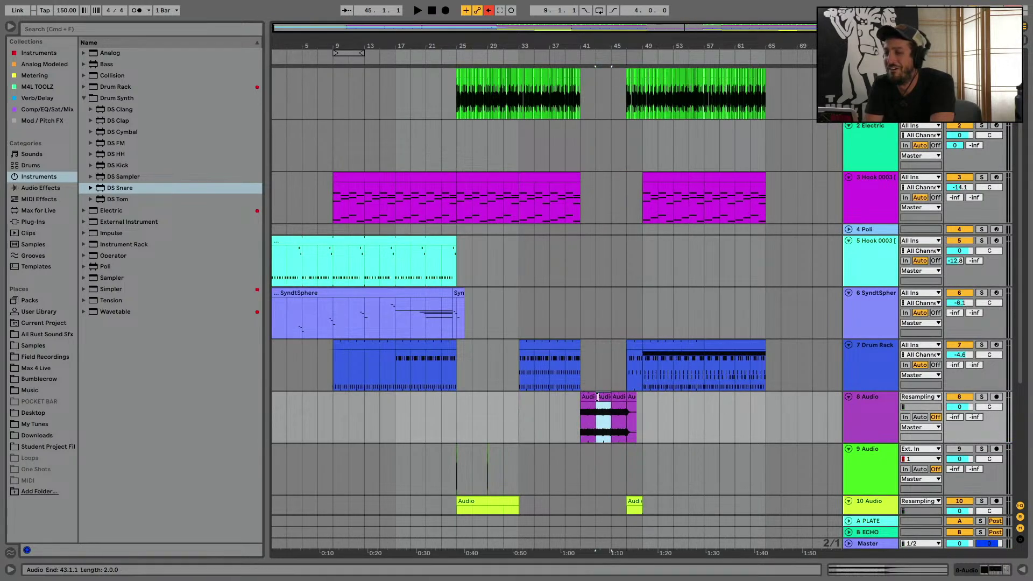
{"action": "mouse_move", "coordinate": [627, 397]}
{"action": "left_mouse_down"}
{"action": "mouse_move", "coordinate": [583, 397]}
{"action": "mouse_move", "coordinate": [615, 397]}
{"action": "left_mouse_up"}
{"action": "left_click_drag", "start_coordinate": [584, 397], "coordinate": [581, 397]}
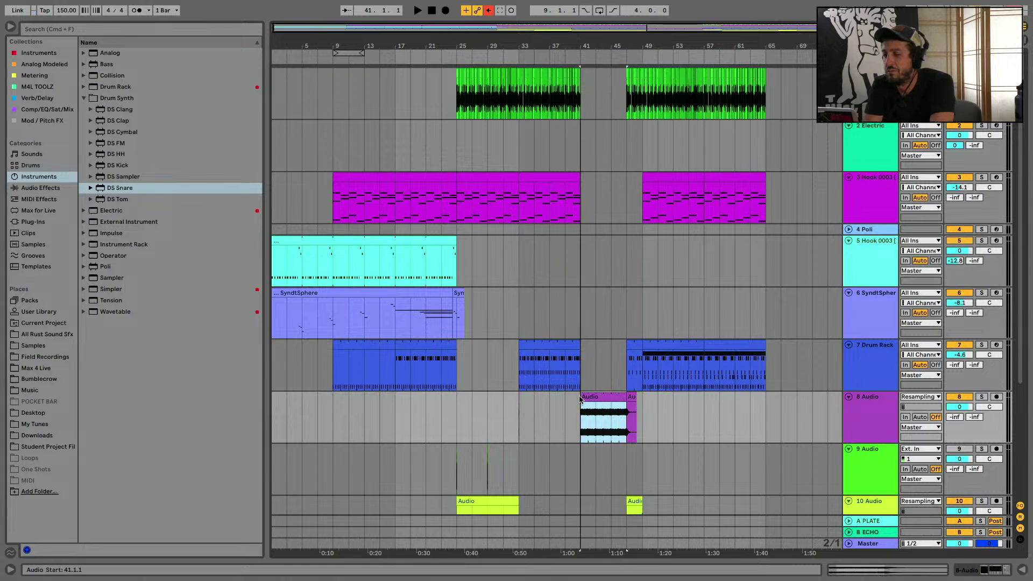
Play the extended 8 Audio clip from bar 41 and examine its full transposition envelope
{"action": "key", "text": "space"}
{"action": "double_click", "coordinate": [592, 397]}
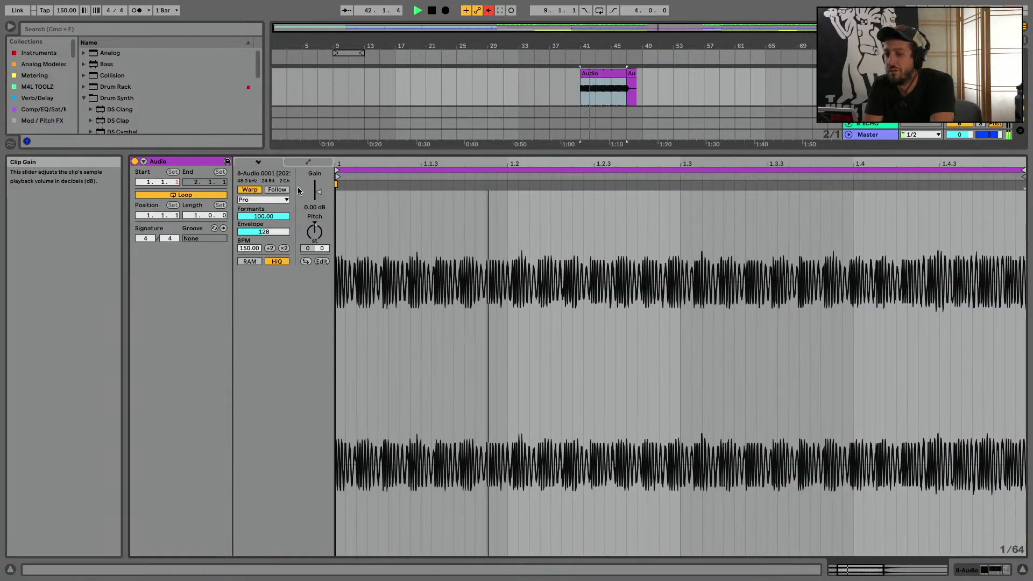
{"action": "left_click", "coordinate": [308, 162]}
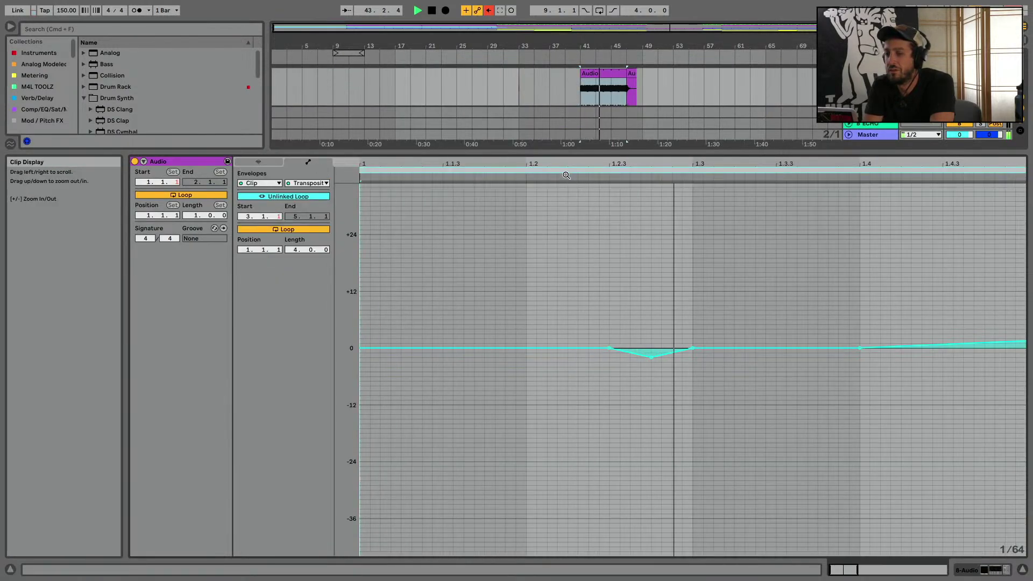
{"action": "left_click_drag", "start_coordinate": [417, 166], "coordinate": [416, 118]}
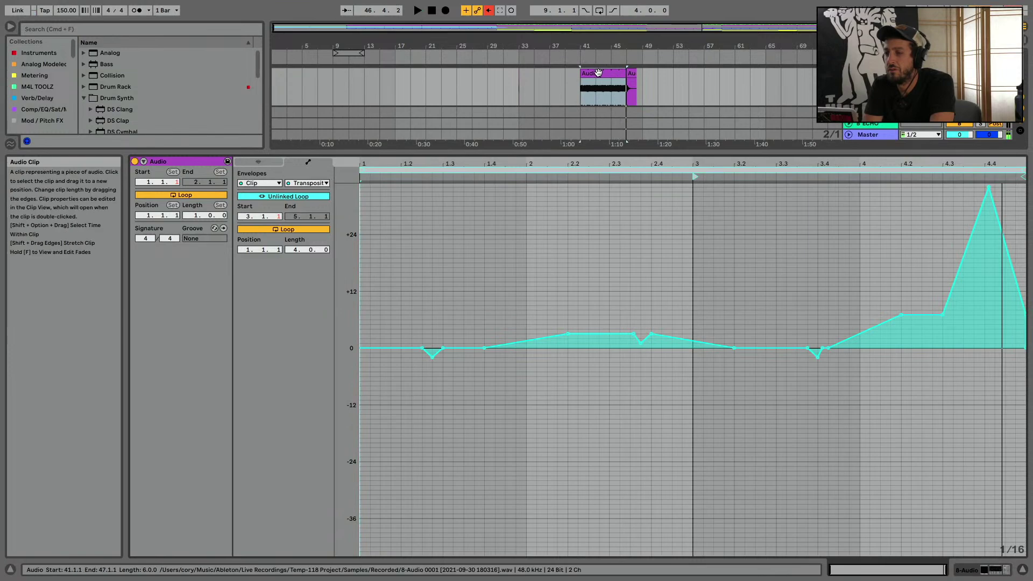
Duplicate the 8 Audio clip's time and delete the surplus so the clip spans bars 41 to 49, and play from bar 41
{"action": "key", "text": "super+d"}
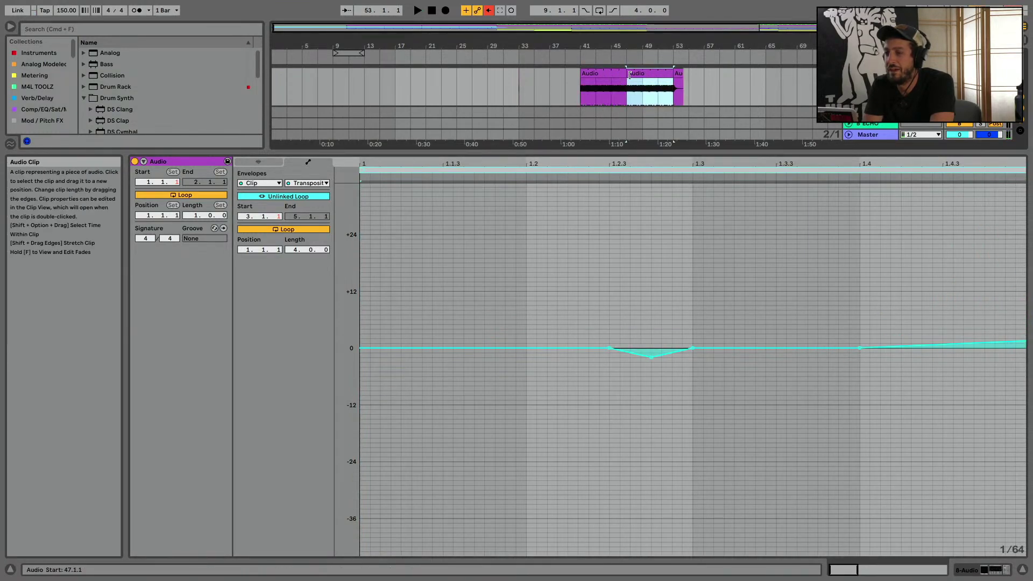
{"action": "left_click", "coordinate": [597, 73]}
{"action": "key", "text": "shift+super+BackSpace"}
{"action": "key", "text": "space"}
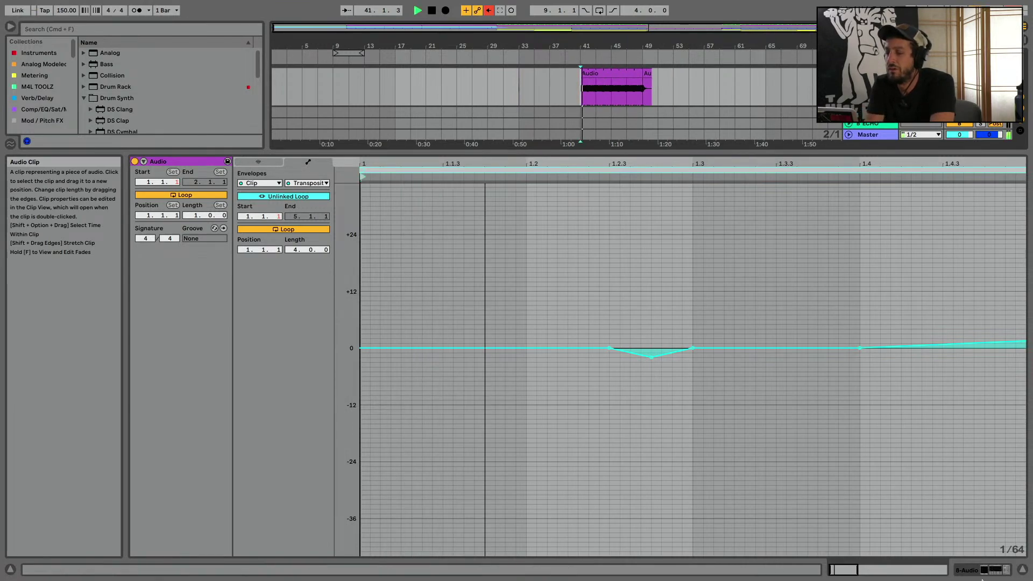
Hide the clip view and extend the start of the Drum Rack clip at bar 49 back to bar 45
{"action": "left_click", "coordinate": [1022, 569]}
{"action": "scroll", "coordinate": [650, 248], "scroll_direction": "up", "scroll_amount": 3}
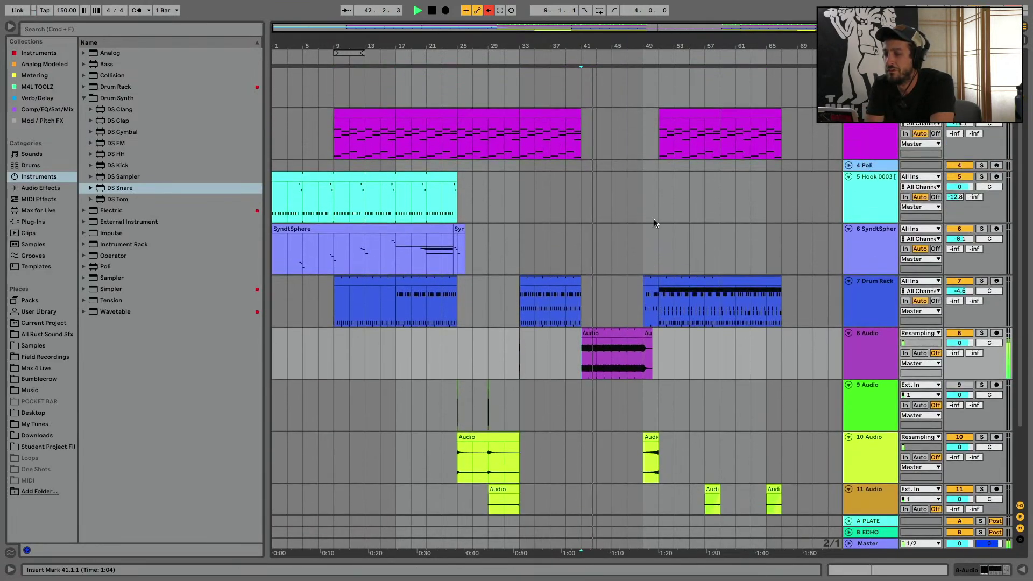
{"action": "left_click_drag", "start_coordinate": [657, 285], "coordinate": [613, 280]}
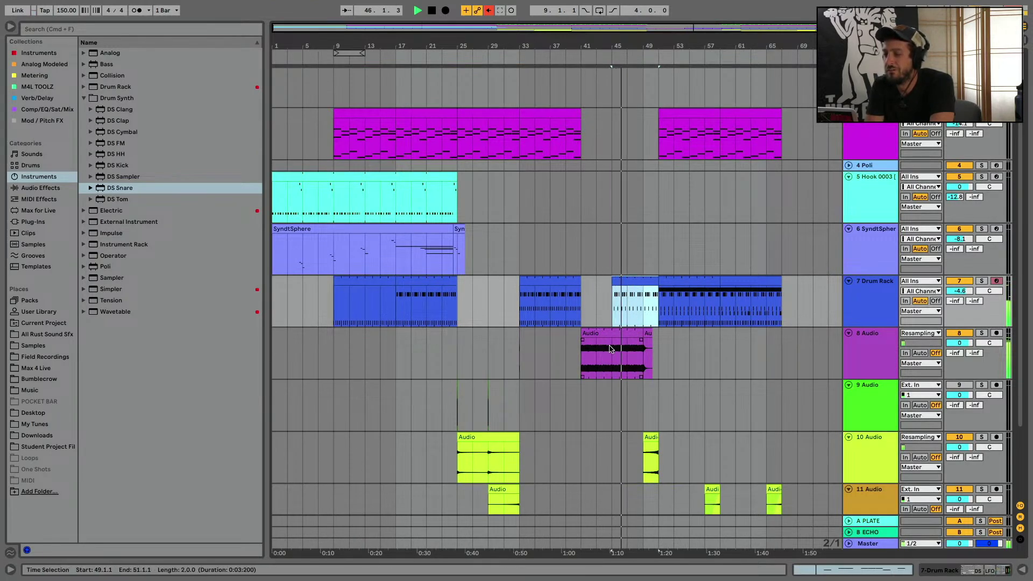
Delete the arrangement time from bar 41 to 45 and trim the start of the Drum Rack clip to bar 45
{"action": "left_click_drag", "start_coordinate": [623, 347], "coordinate": [582, 349]}
{"action": "key", "text": "super+shift+BackSpace"}
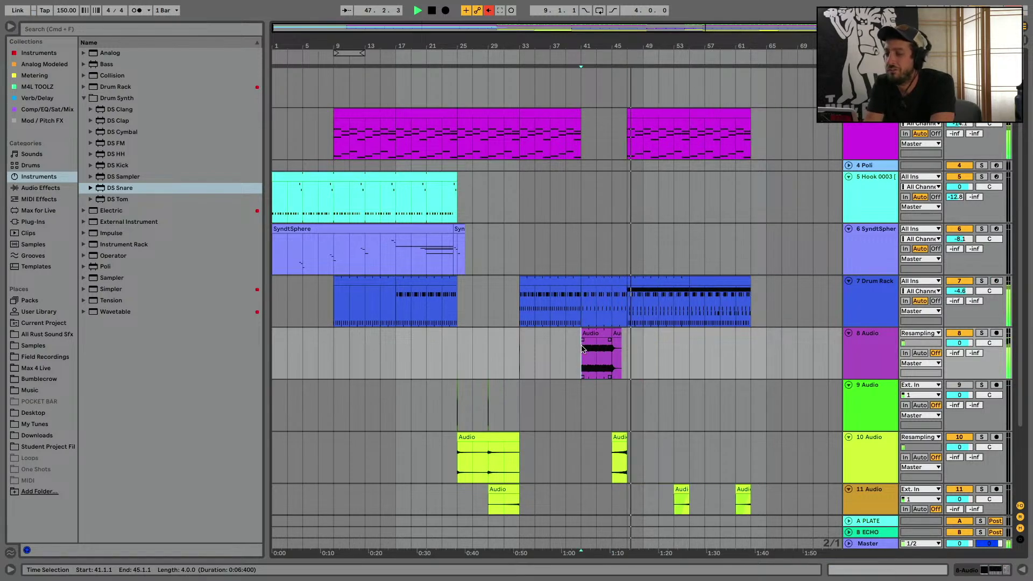
{"action": "left_click_drag", "start_coordinate": [582, 277], "coordinate": [606, 277]}
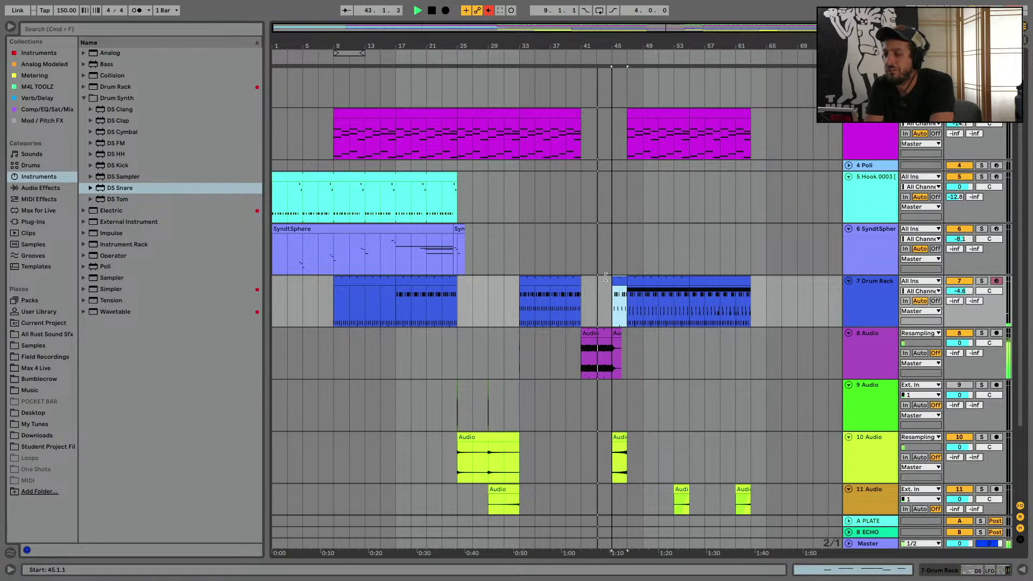
{"action": "scroll", "coordinate": [605, 276], "scroll_direction": "up", "scroll_amount": 3}
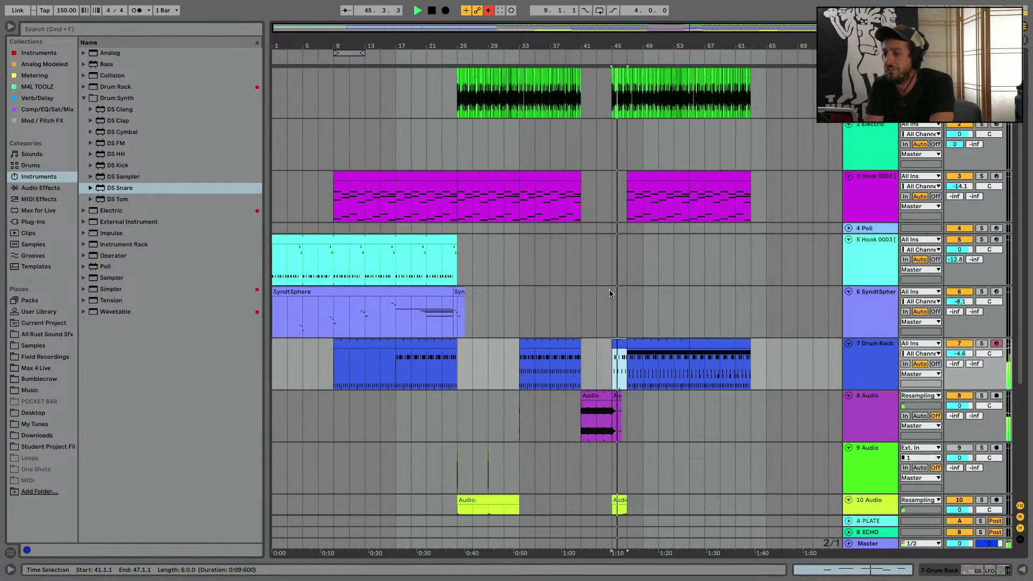
Undo the recent break edits until the 8 Audio clip spans only bars 41 to 43 again, and resume playback
{"action": "key", "text": "super+z"}
{"action": "key", "text": "super+z"}
{"action": "key", "text": "super+z"}
{"action": "key", "text": "super+z"}
{"action": "key", "text": "super+z"}
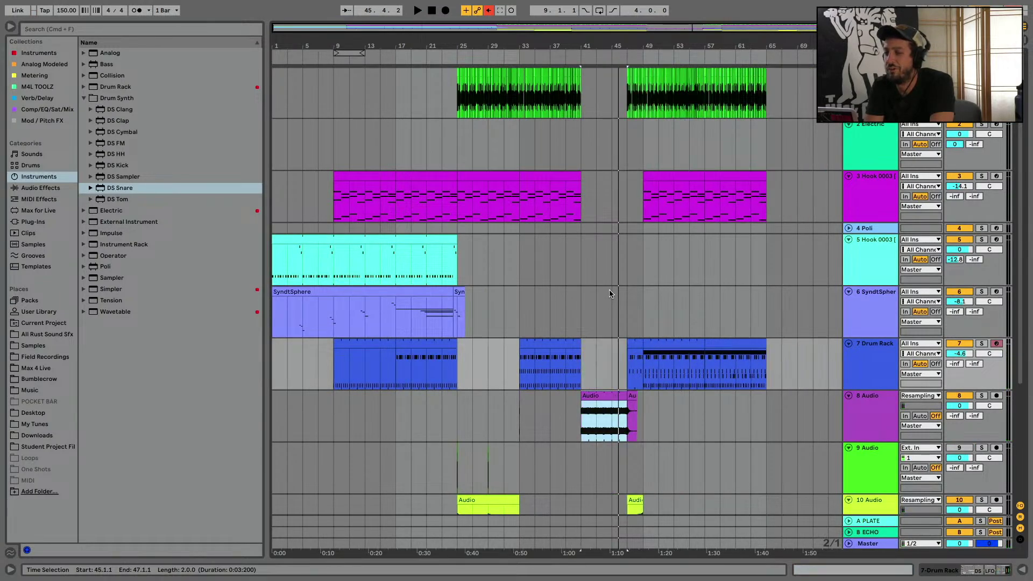
{"action": "key", "text": "super+z"}
{"action": "key", "text": "super+z"}
{"action": "key", "text": "super+z"}
{"action": "key", "text": "super+z"}
{"action": "key", "text": "space"}
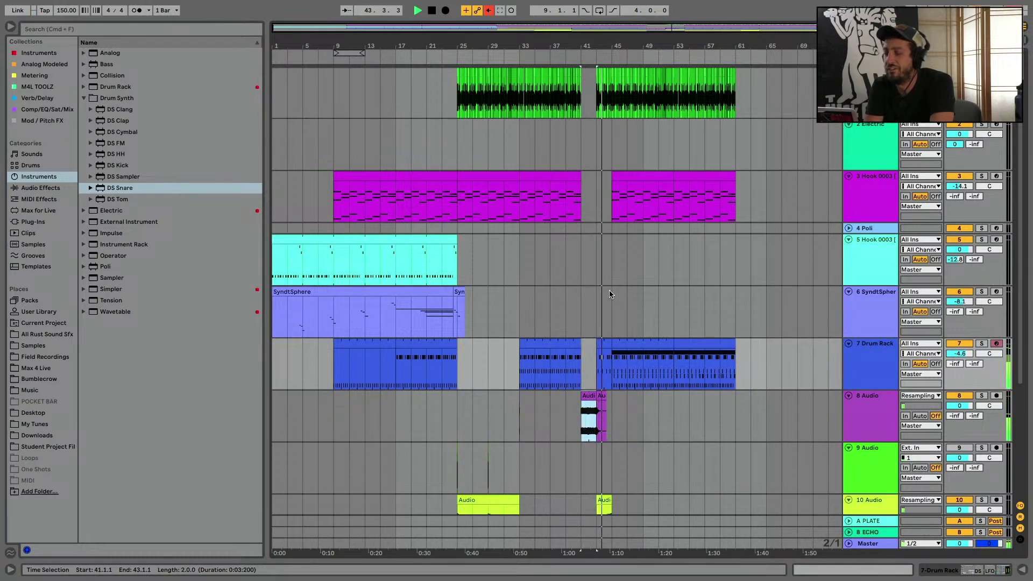
Play the arrangement from bar 33 and from bar 9 to review the existing sections
{"action": "scroll", "coordinate": [610, 290], "scroll_direction": "down", "scroll_amount": 3}
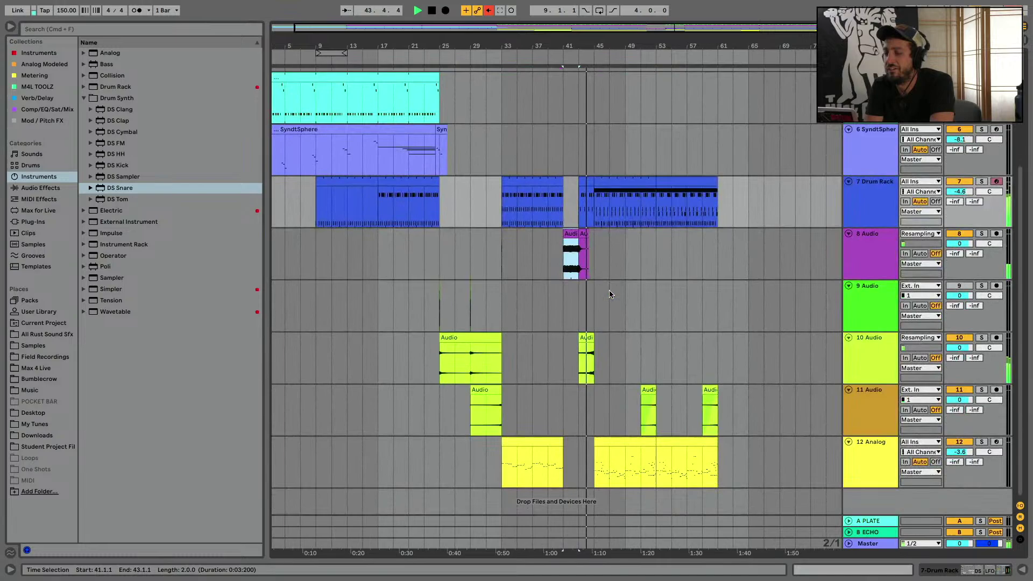
{"action": "left_click", "coordinate": [582, 344]}
{"action": "scroll", "coordinate": [593, 323], "scroll_direction": "up", "scroll_amount": 3}
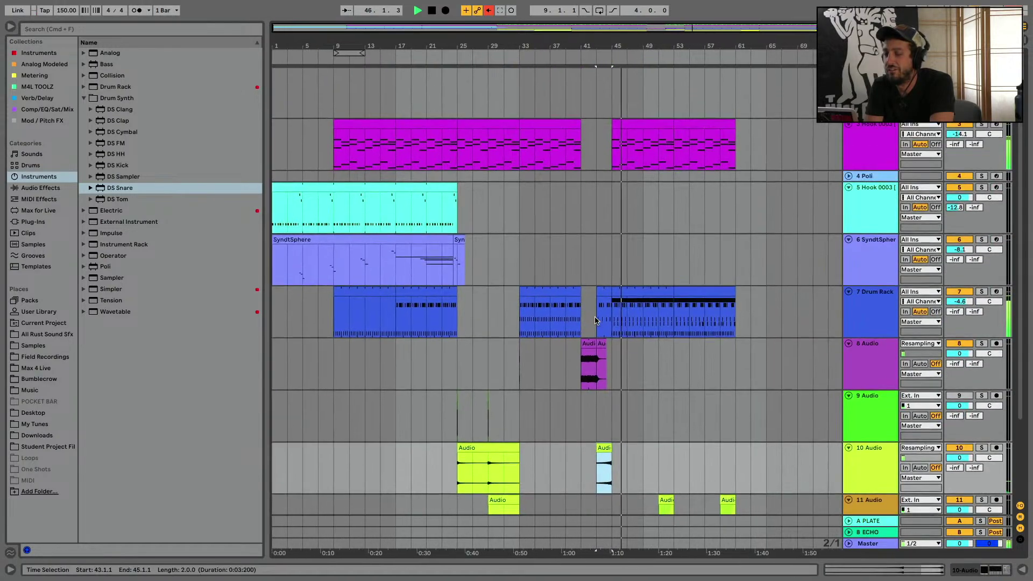
{"action": "left_click", "coordinate": [522, 262]}
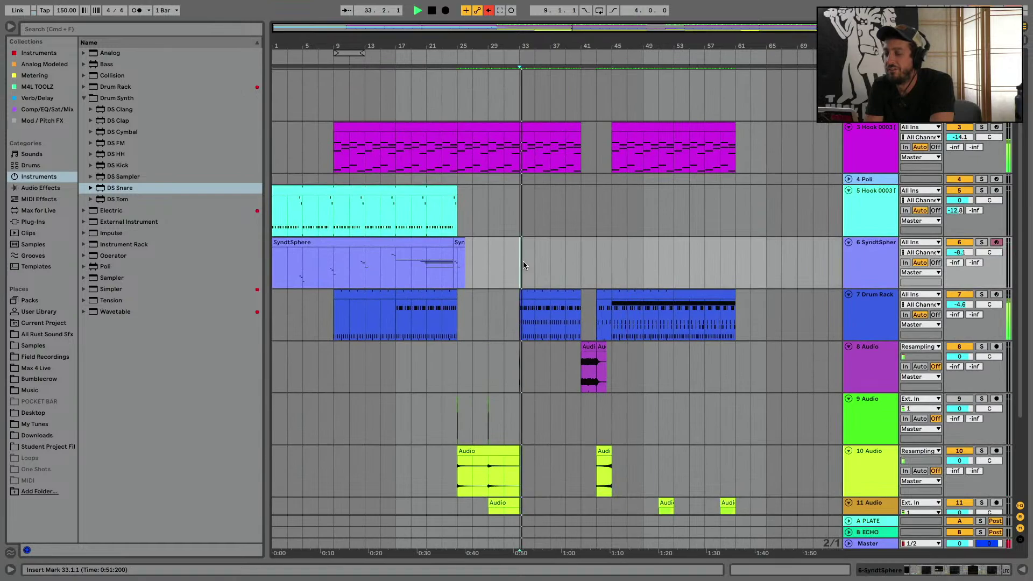
{"action": "scroll", "coordinate": [522, 262], "scroll_direction": "up", "scroll_amount": 2}
{"action": "left_click", "coordinate": [357, 176]}
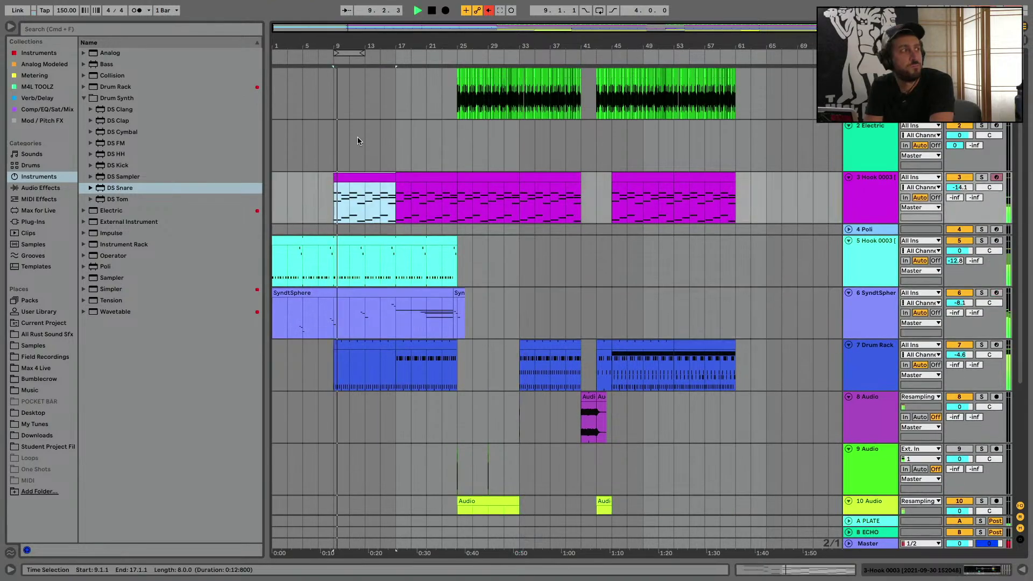
{"action": "key", "text": "space"}
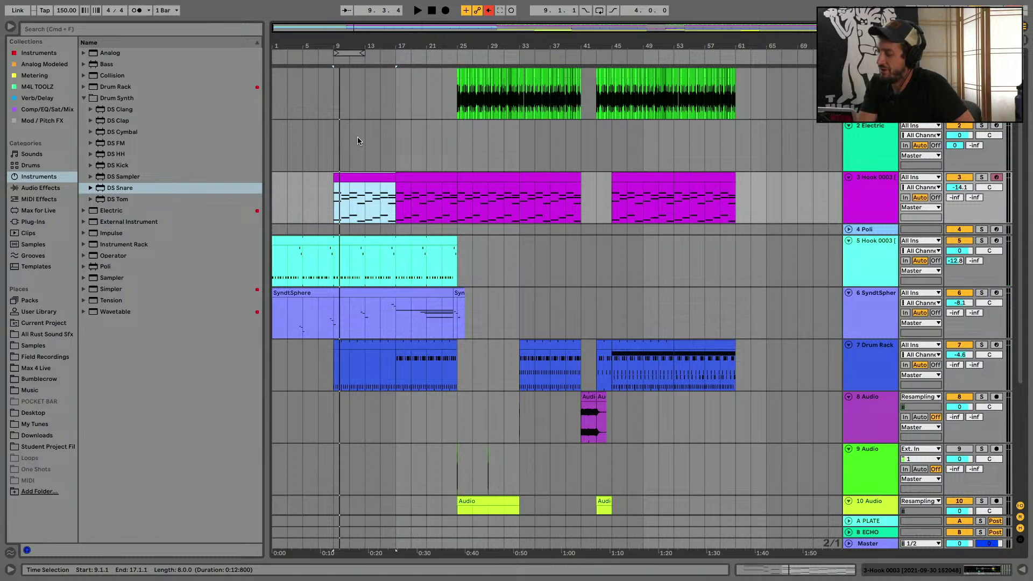
{"action": "key", "text": "space"}
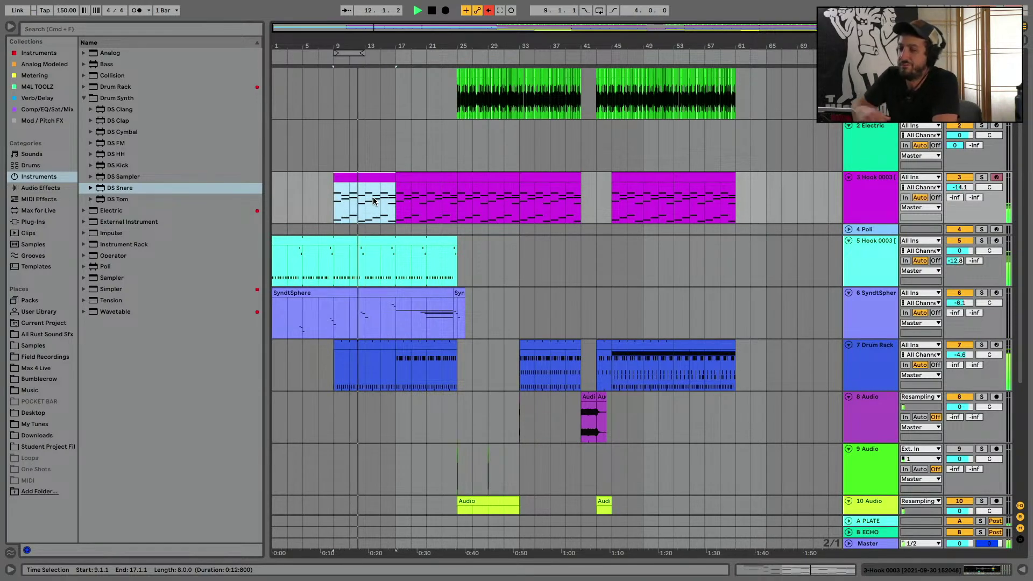
Copy the SyndtSphere clip from bar 1 to bar 41 on its own track and trim the copy's end to bar 61
{"action": "left_click", "coordinate": [376, 238]}
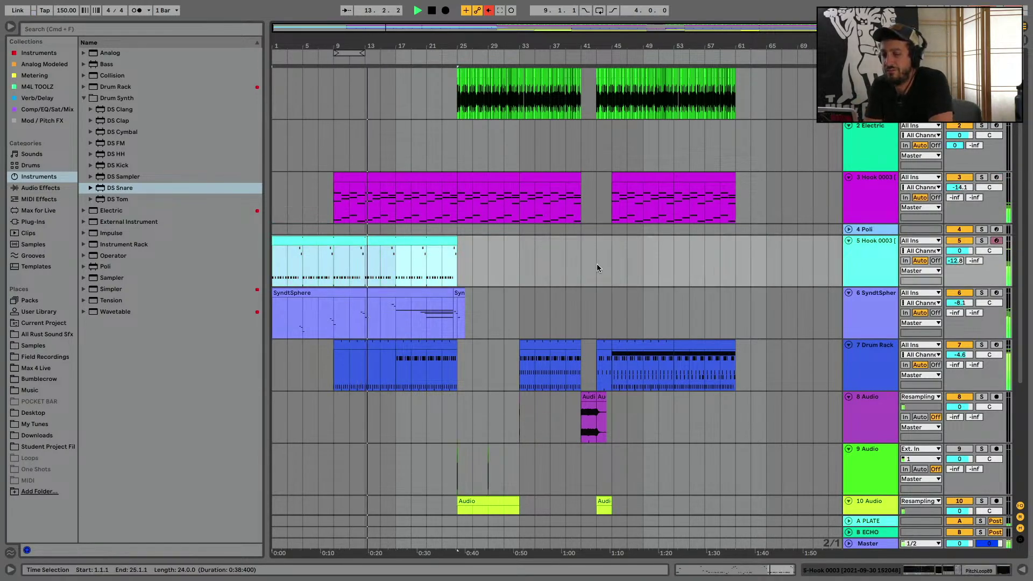
{"action": "left_click", "coordinate": [313, 322]}
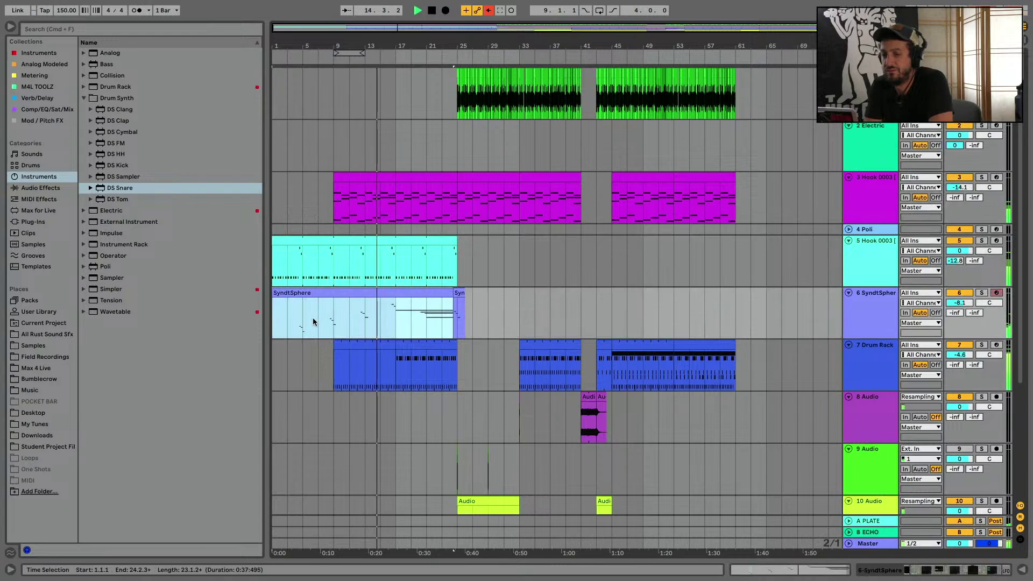
{"action": "left_click", "coordinate": [592, 302]}
{"action": "key", "text": "ctrl+v"}
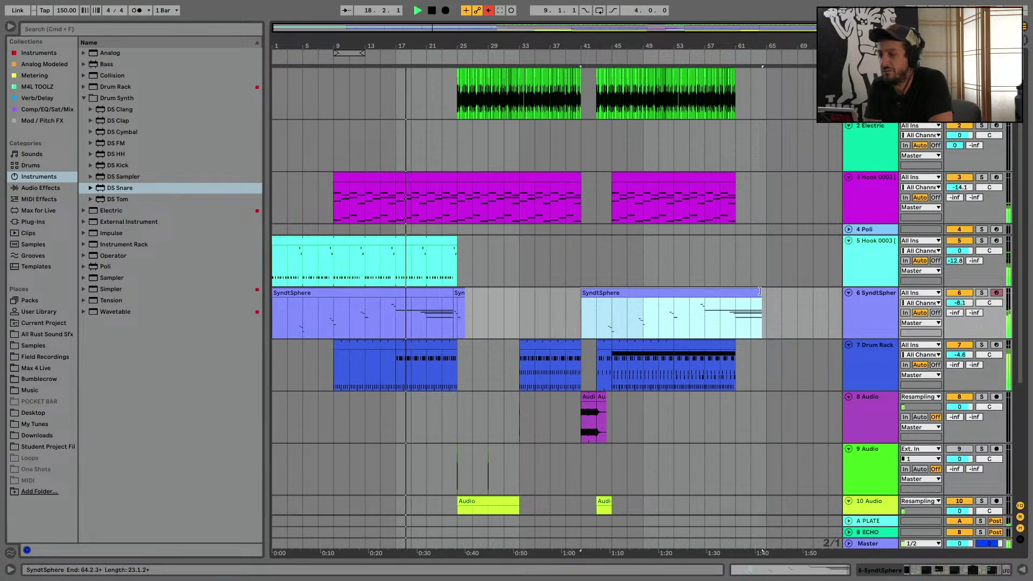
{"action": "left_click_drag", "start_coordinate": [750, 291], "coordinate": [735, 291]}
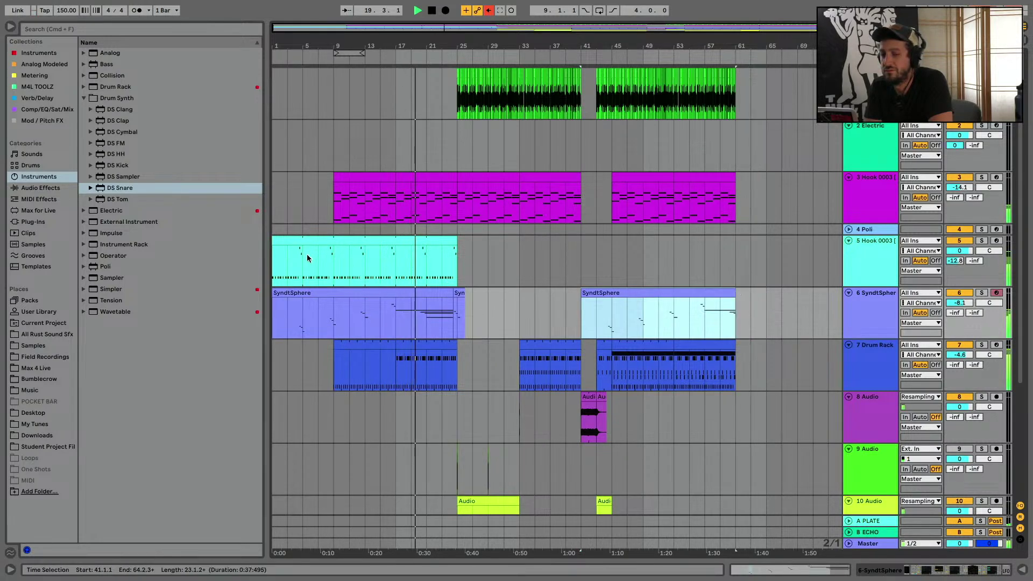
Copy the 5 Hook 0003 clip spanning bars 1 to 25 to bar 45 on the same track
{"action": "left_click_drag", "start_coordinate": [307, 254], "coordinate": [259, 262]}
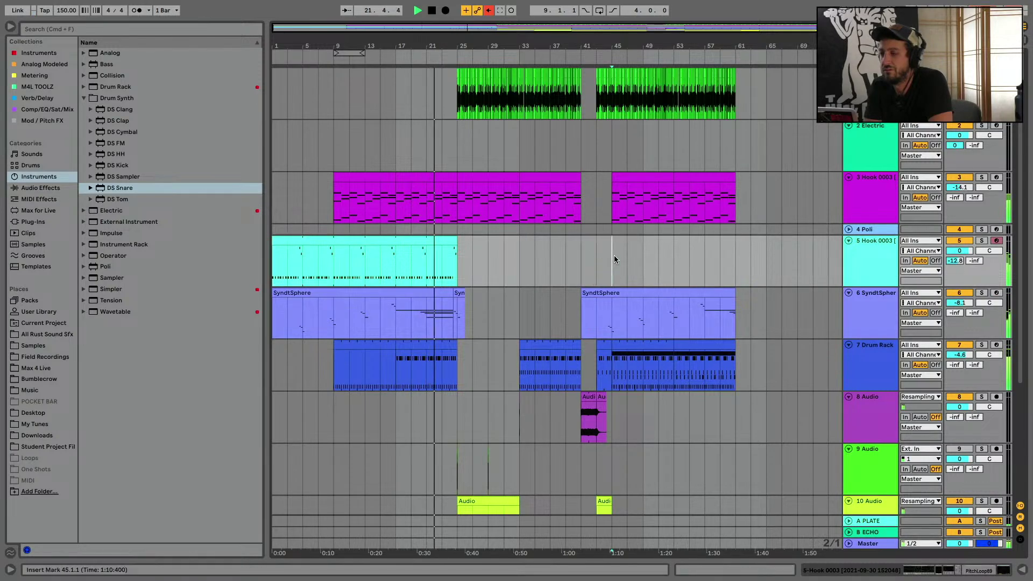
{"action": "left_click", "coordinate": [436, 248]}
{"action": "left_click", "coordinate": [446, 241]}
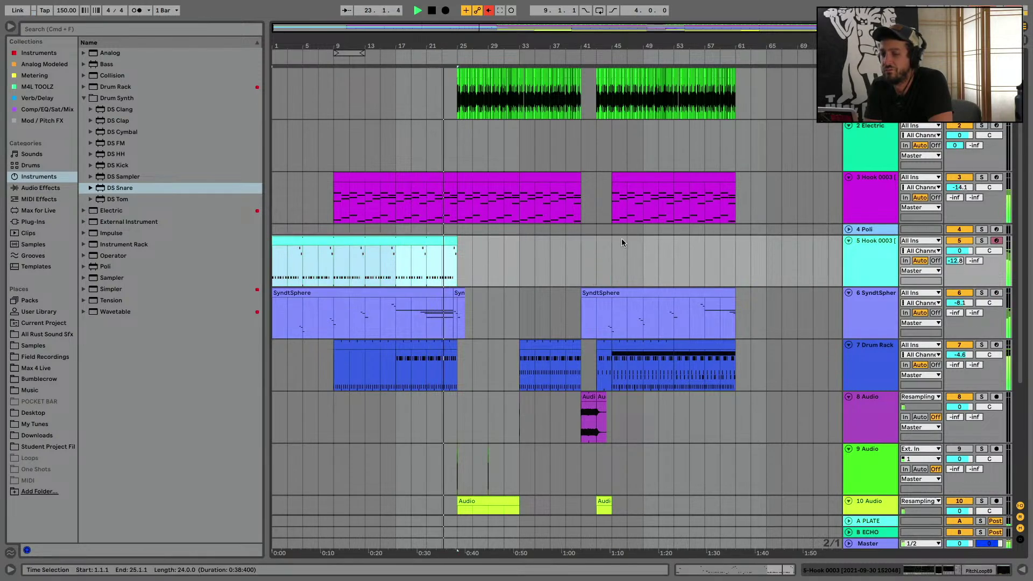
{"action": "left_click", "coordinate": [615, 253]}
{"action": "key", "text": "super+v"}
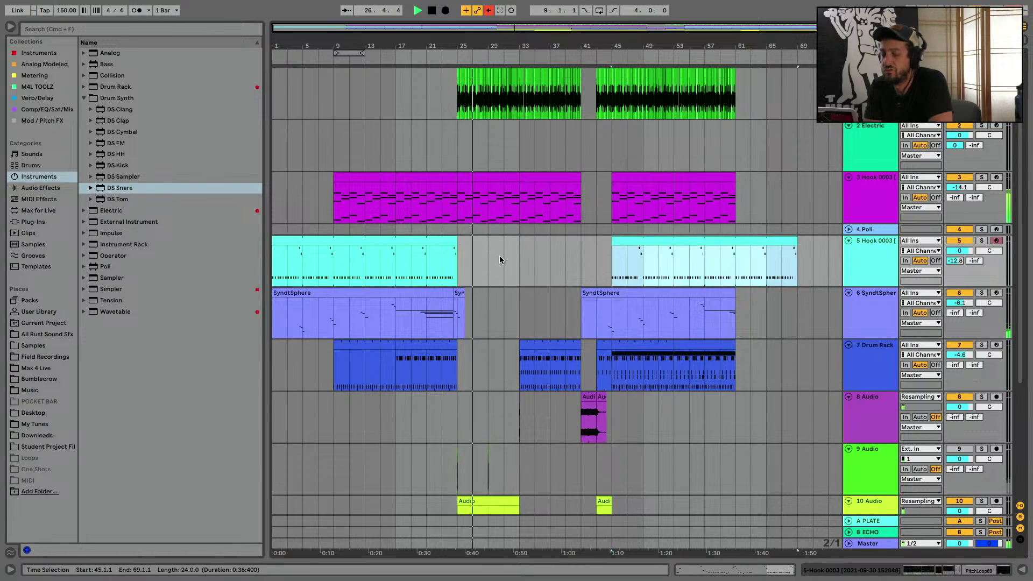
Move the 11 Audio clip at bar 29 to bar 37 and duplicate the 10 Audio clip at bar 25 to bar 33
{"action": "scroll", "coordinate": [499, 256], "scroll_direction": "down", "scroll_amount": 5}
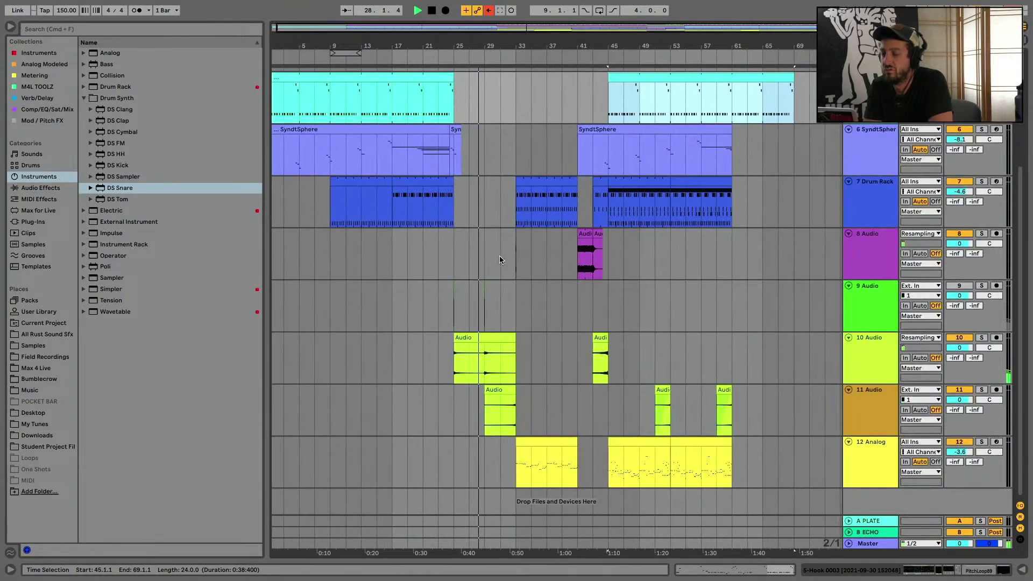
{"action": "scroll", "coordinate": [499, 260], "scroll_direction": "up", "scroll_amount": 1}
{"action": "scroll", "coordinate": [500, 259], "scroll_direction": "up", "scroll_amount": 3}
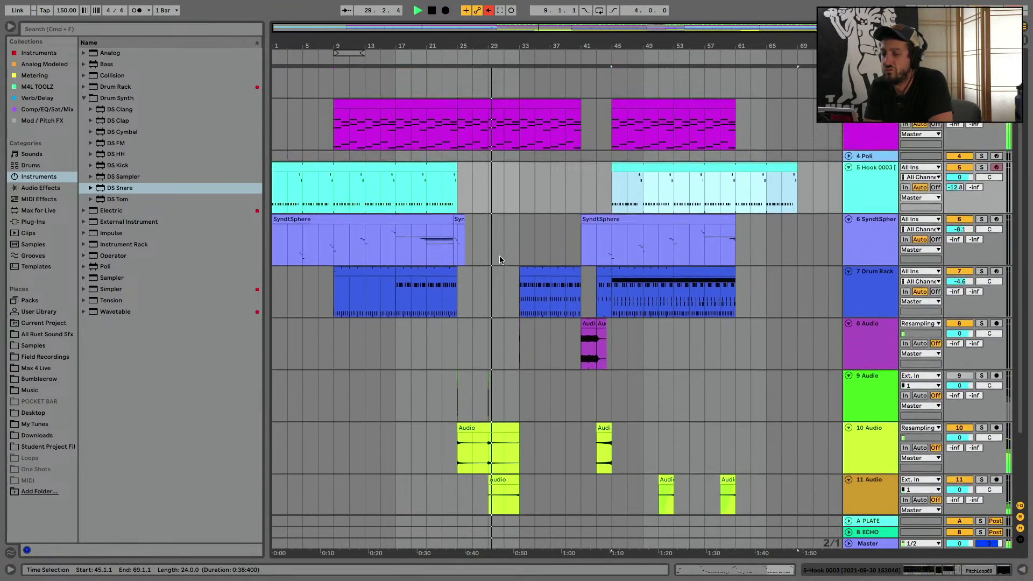
{"action": "scroll", "coordinate": [499, 259], "scroll_direction": "down", "scroll_amount": 3}
{"action": "left_click", "coordinate": [505, 388]}
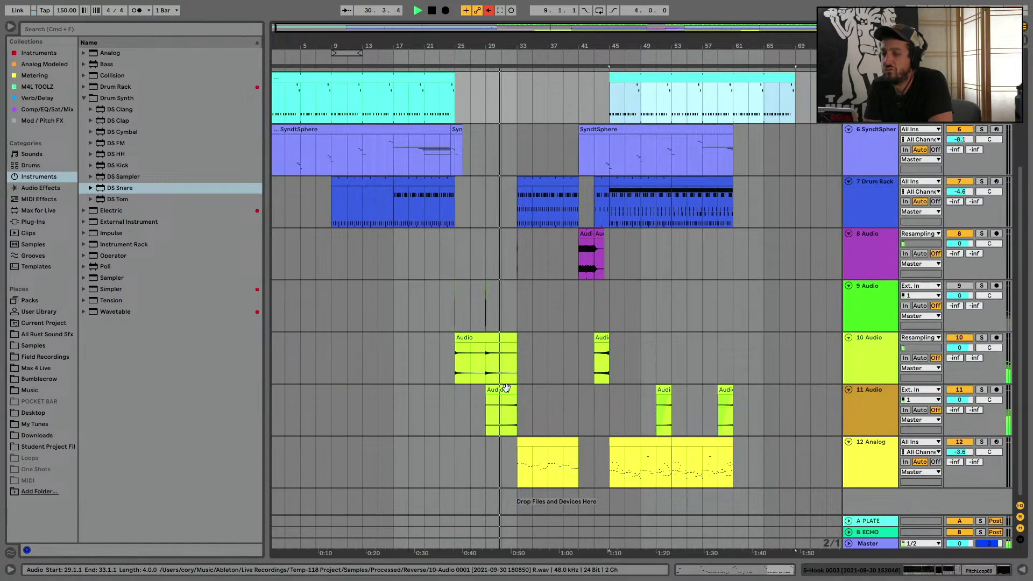
{"action": "left_click_drag", "start_coordinate": [506, 387], "coordinate": [567, 391]}
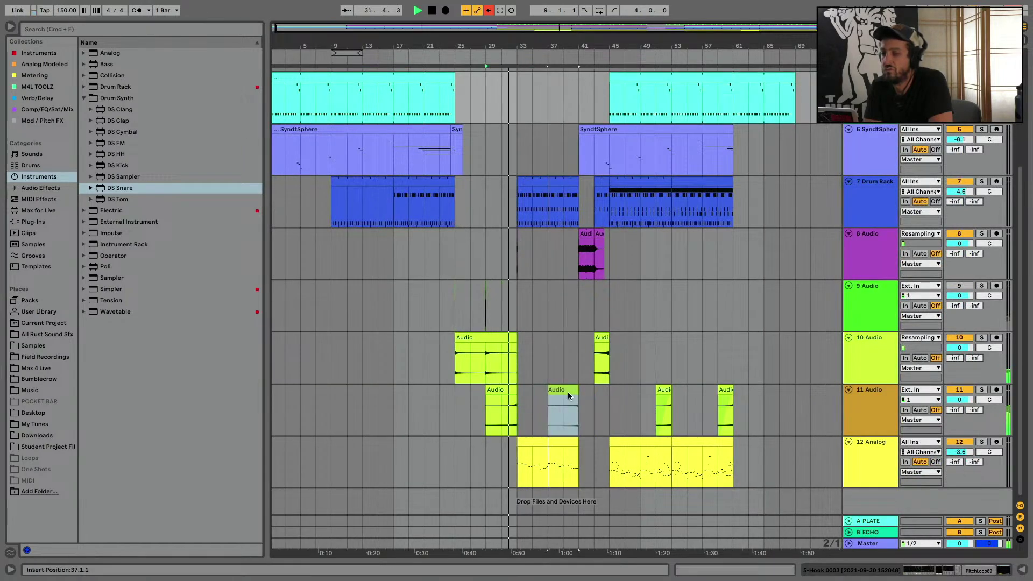
{"action": "left_click", "coordinate": [491, 339]}
{"action": "key", "text": "super+d"}
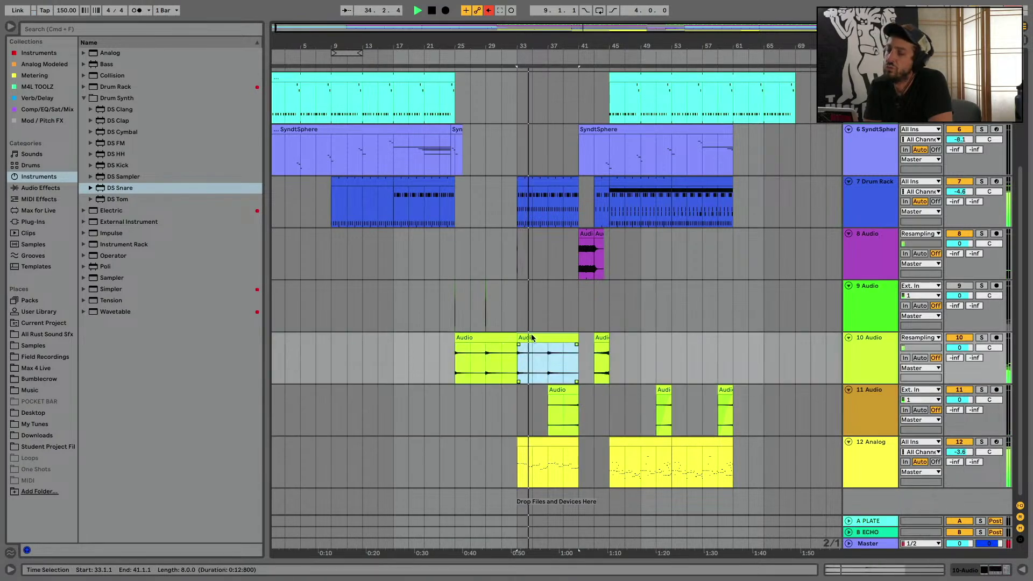
Lower the volume of the 12 Analog track to -5.7 dB during playback
{"action": "scroll", "coordinate": [538, 422], "scroll_direction": "up", "scroll_amount": 5}
{"action": "scroll", "coordinate": [538, 423], "scroll_direction": "down", "scroll_amount": 5}
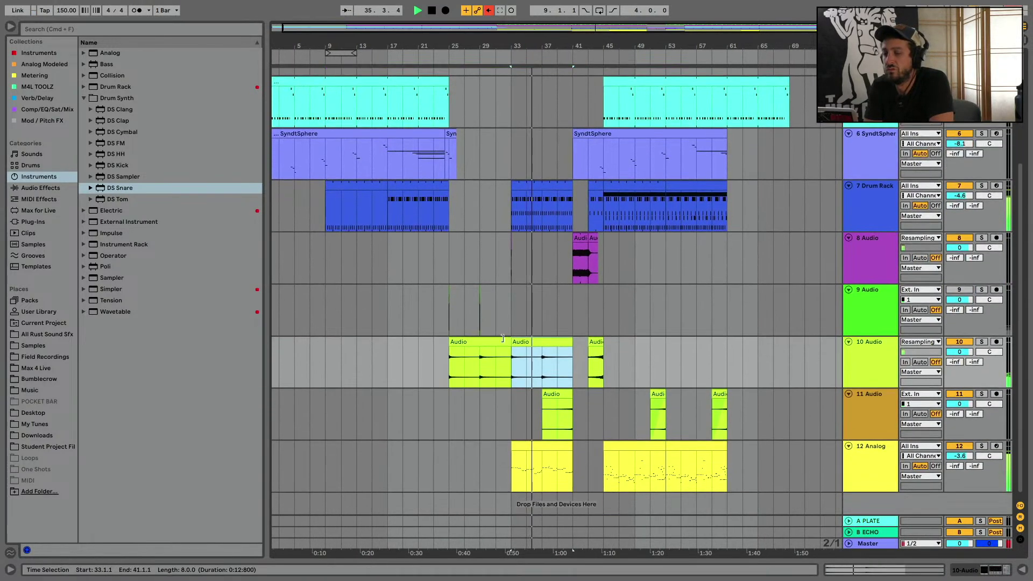
{"action": "left_click_drag", "start_coordinate": [532, 263], "coordinate": [418, 303]}
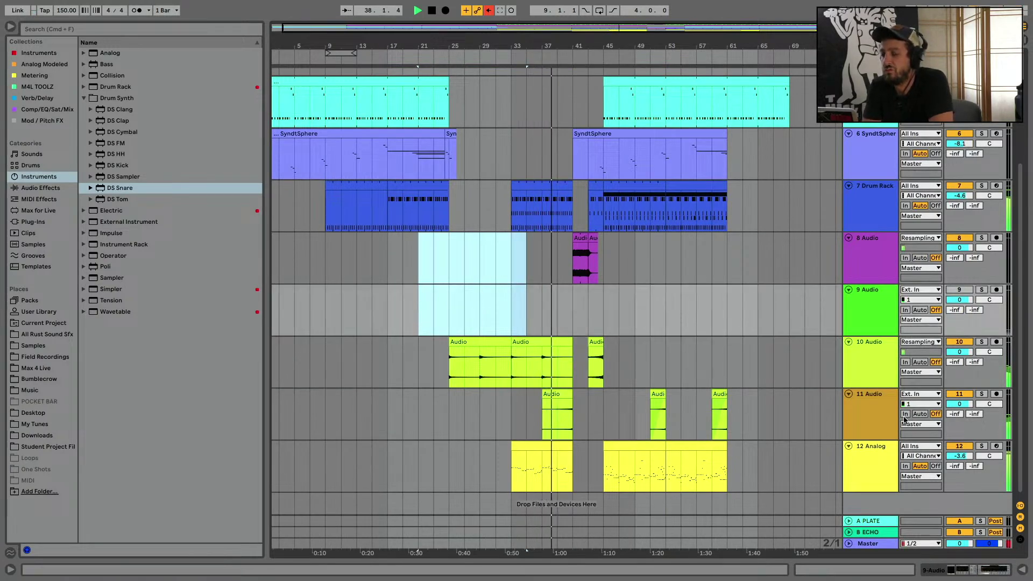
{"action": "left_click_drag", "start_coordinate": [960, 456], "coordinate": [960, 458]}
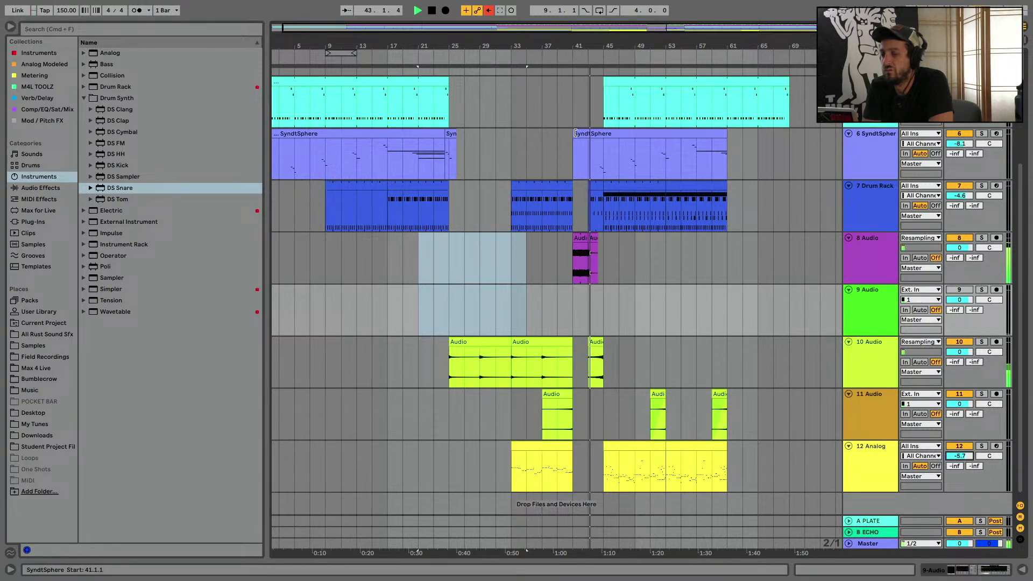
Trim the start of the copied SyndtSphere clip from bar 41 to bar 43
{"action": "left_click_drag", "start_coordinate": [572, 135], "coordinate": [588, 134]}
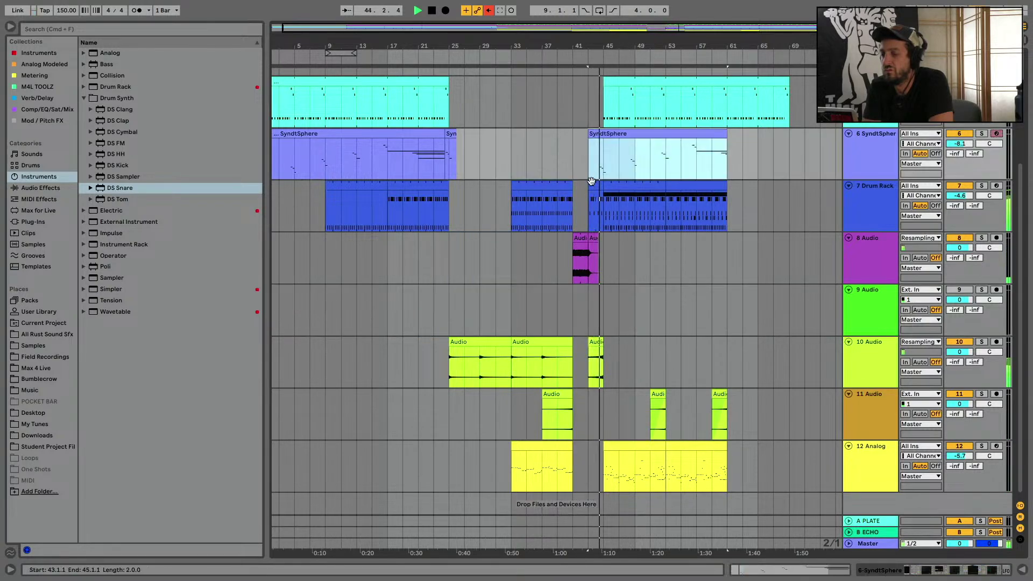
{"action": "scroll", "coordinate": [586, 134], "scroll_direction": "up", "scroll_amount": 5}
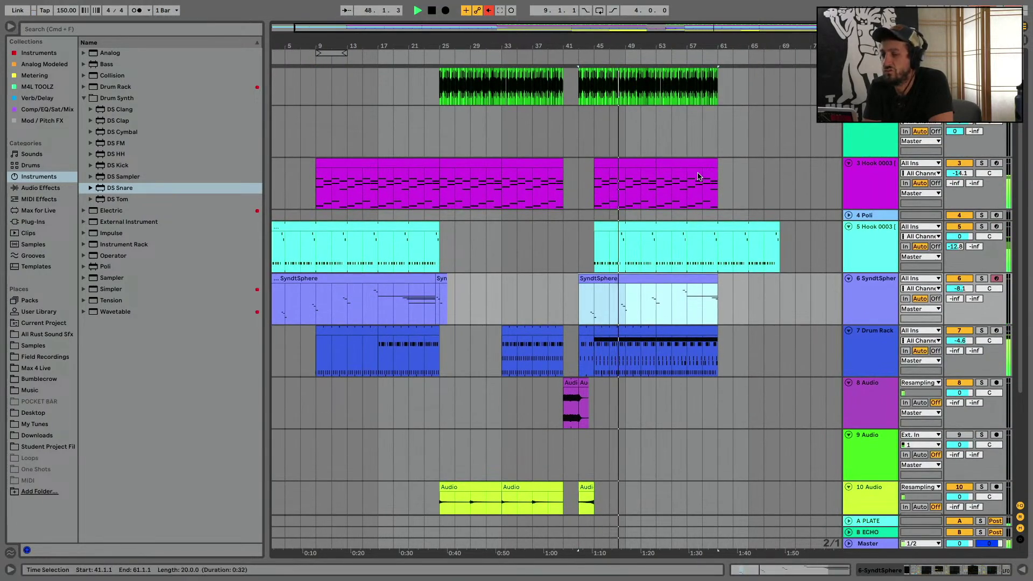
{"action": "scroll", "coordinate": [697, 188], "scroll_direction": "down", "scroll_amount": 5}
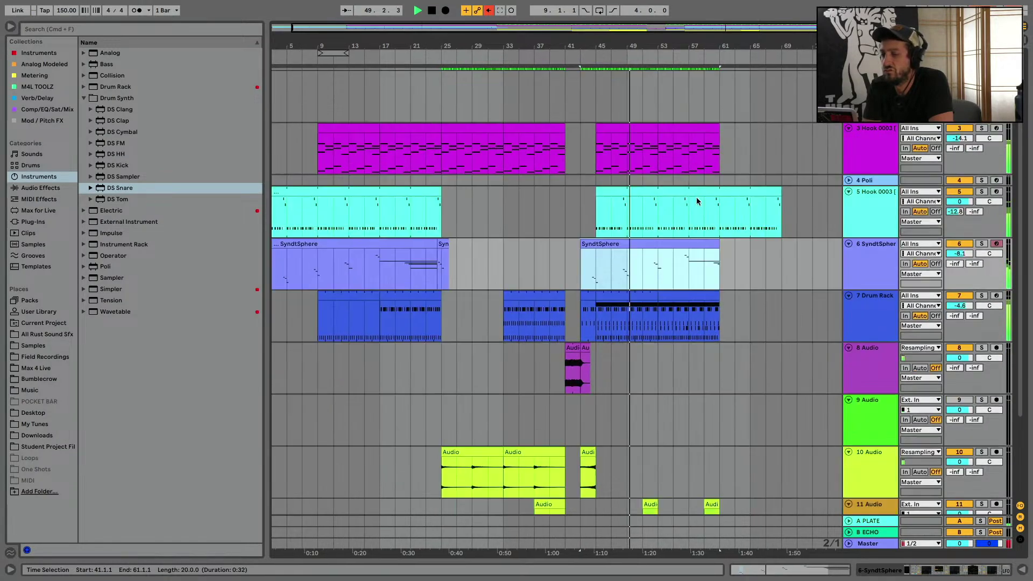
Show the automation lanes and, at bar 45 on 12 Analog, drop PEG1 Time to its minimum and raise PEG1 Amount to its maximum
{"action": "key", "text": "a"}
{"action": "scroll", "coordinate": [676, 306], "scroll_direction": "down", "scroll_amount": 3}
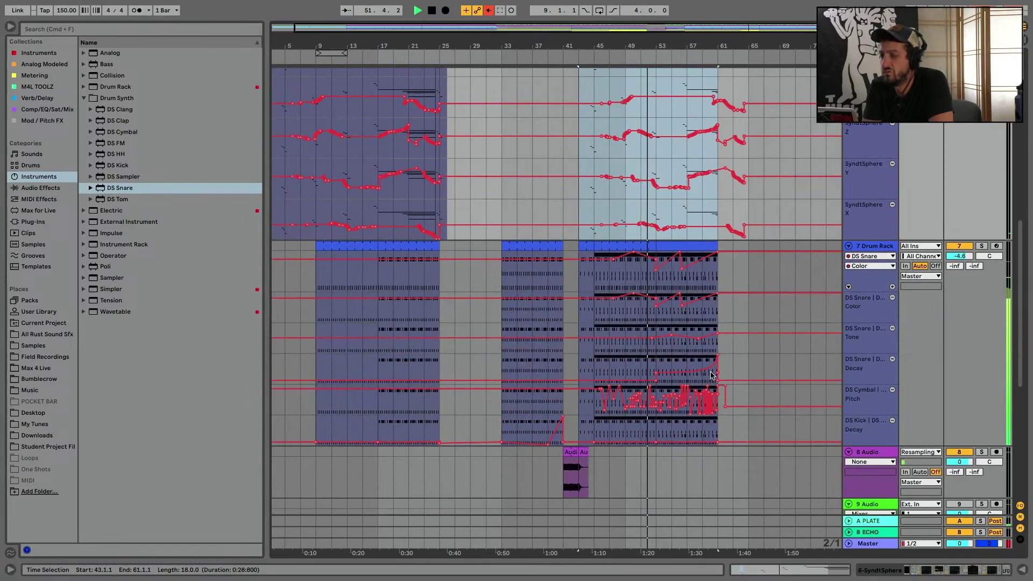
{"action": "scroll", "coordinate": [710, 375], "scroll_direction": "up", "scroll_amount": 10}
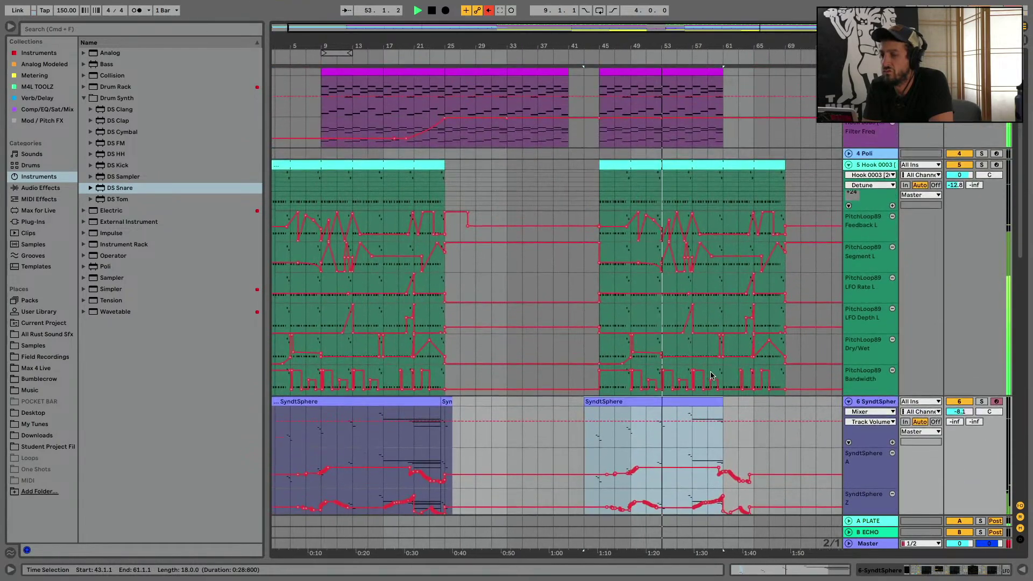
{"action": "scroll", "coordinate": [710, 375], "scroll_direction": "down", "scroll_amount": 15}
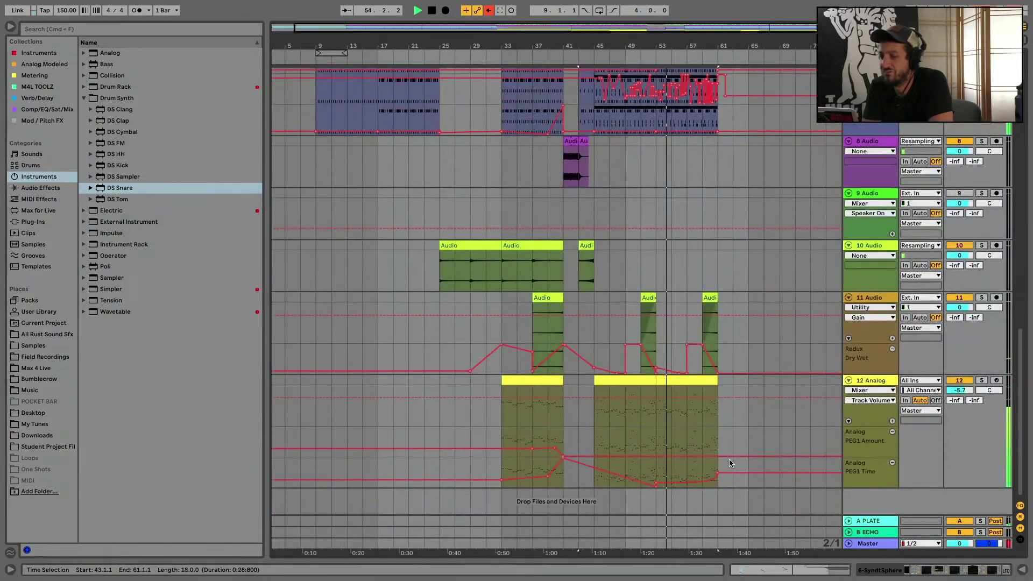
{"action": "mouse_move", "coordinate": [625, 477]}
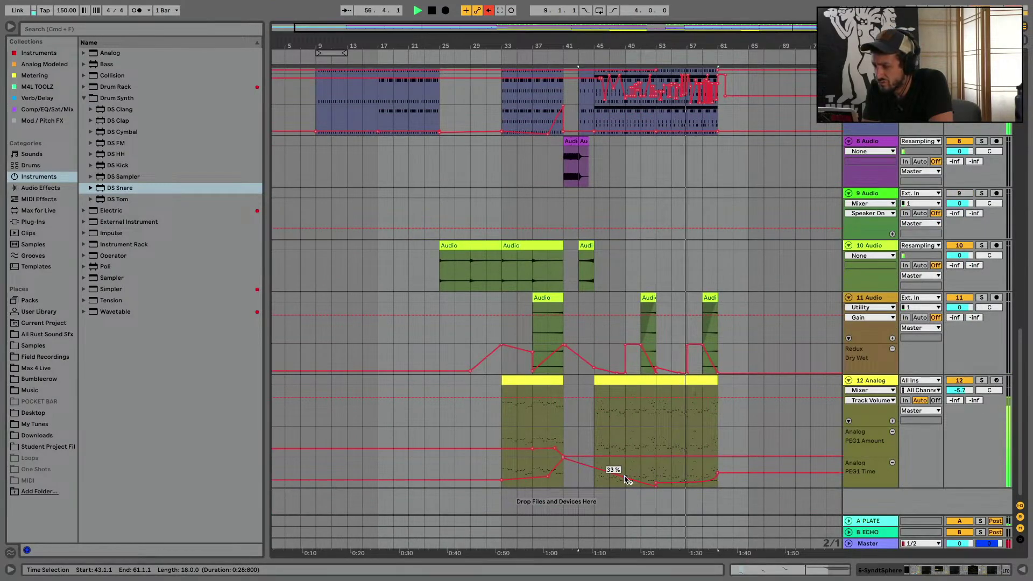
{"action": "left_click", "coordinate": [598, 474]}
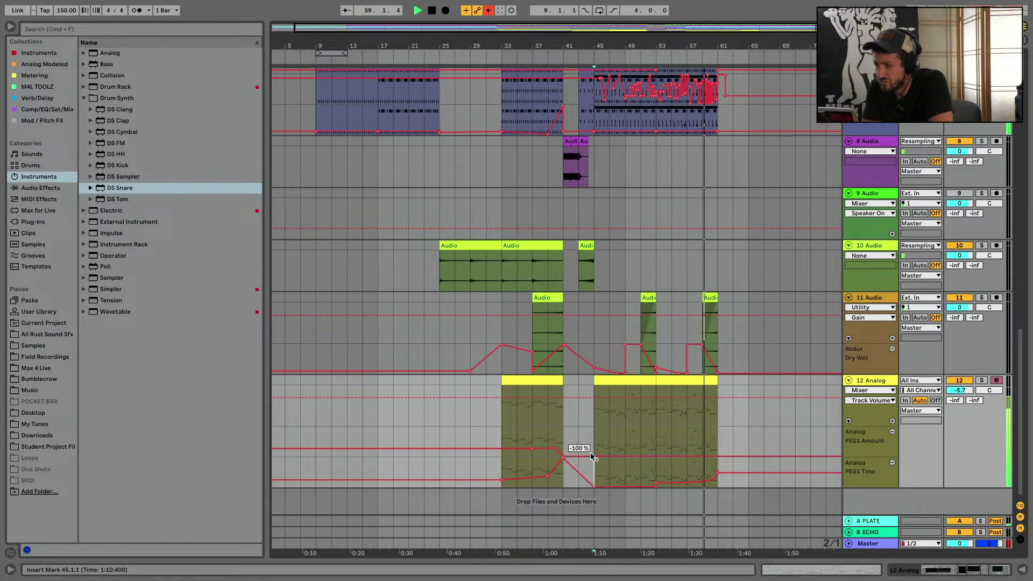
{"action": "left_click_drag", "start_coordinate": [593, 456], "coordinate": [594, 427]}
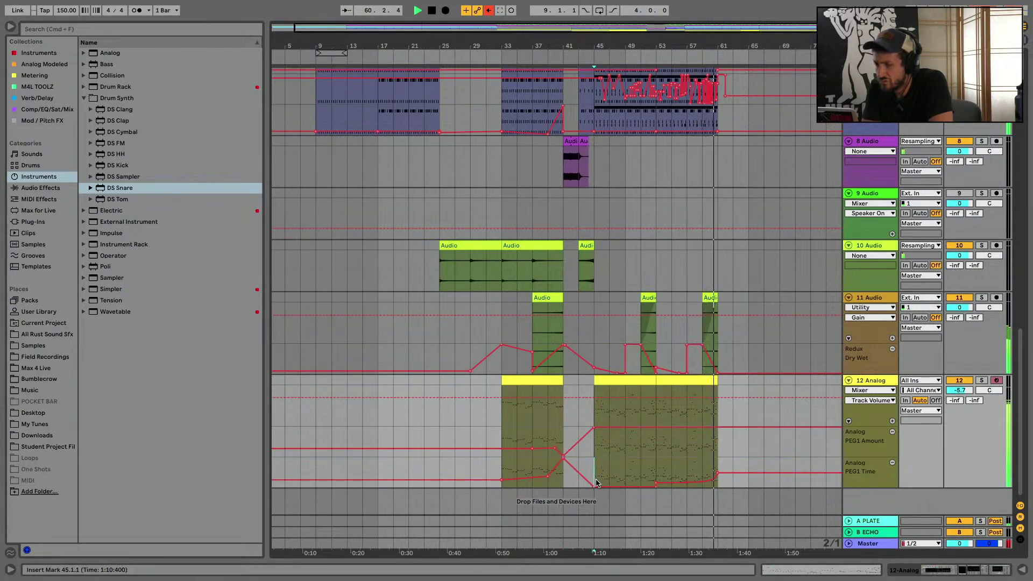
Try a higher PEG1 Time value at bar 45 on 12 Analog, play it back, and undo the change
{"action": "left_click_drag", "start_coordinate": [599, 485], "coordinate": [594, 465]}
{"action": "key", "text": "space"}
{"action": "key", "text": "space"}
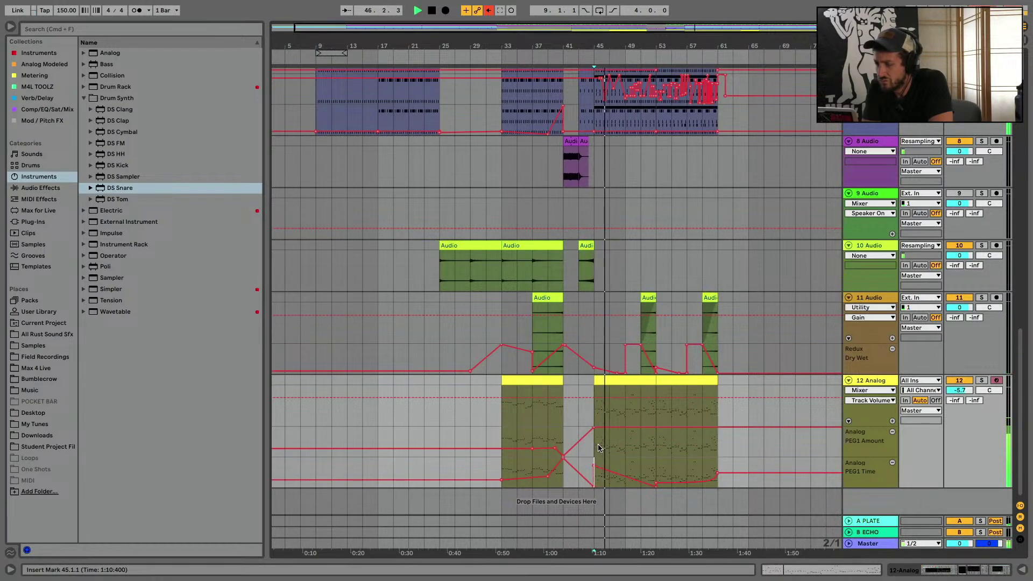
{"action": "key", "text": "super+z"}
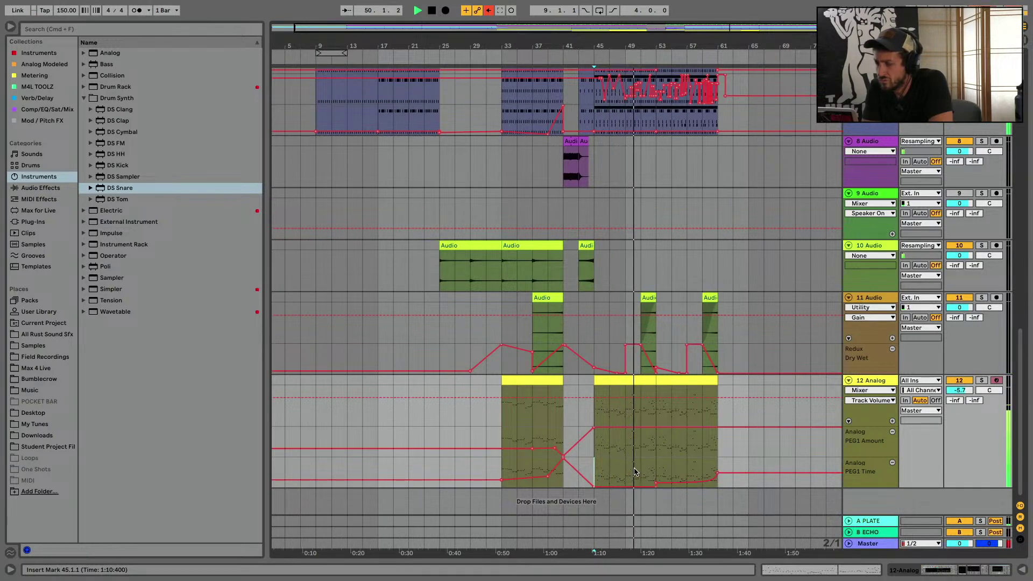
Hide the automation lanes and copy the short 10 Audio clip at bar 43 to bar 59
{"action": "key", "text": "a"}
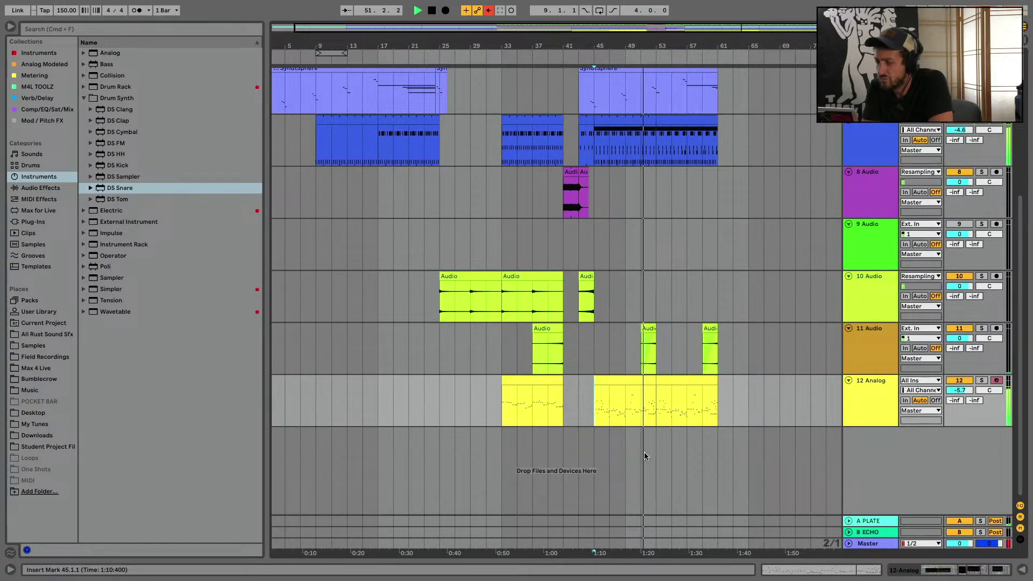
{"action": "scroll", "coordinate": [646, 455], "scroll_direction": "up", "scroll_amount": 3}
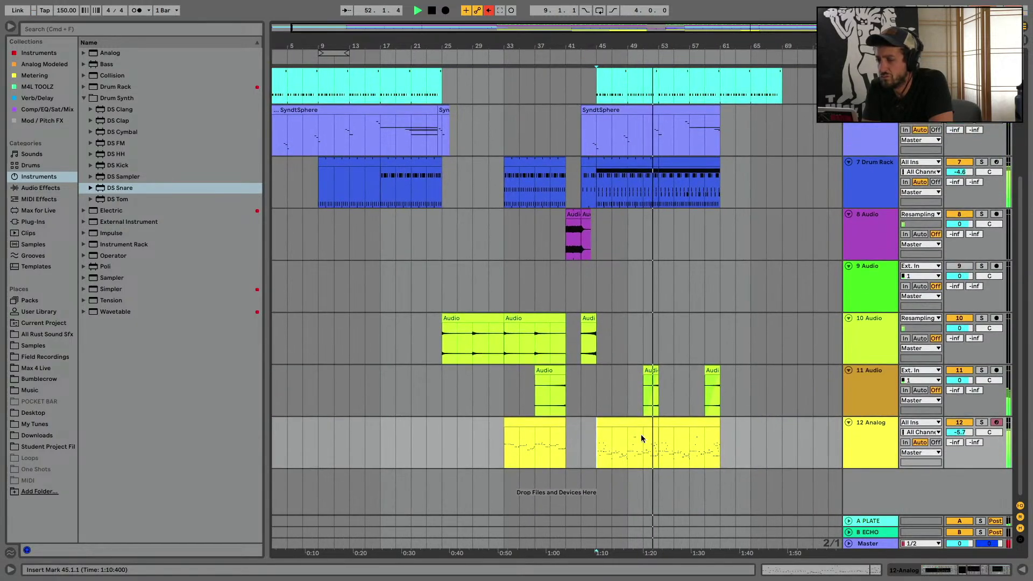
{"action": "left_click", "coordinate": [588, 320]}
{"action": "left_click", "coordinate": [708, 337]}
{"action": "key", "text": "super+v"}
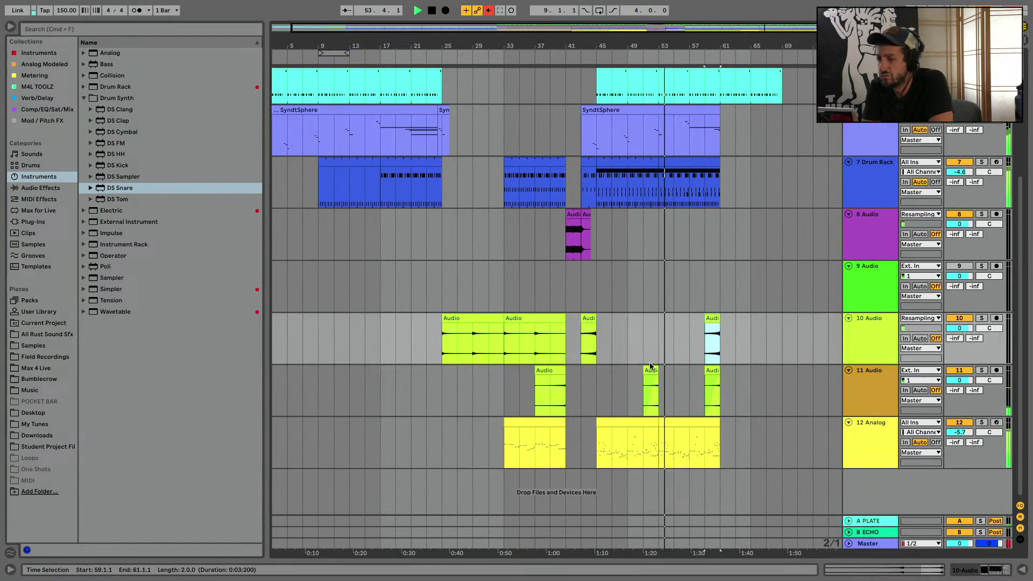
Extend the starts of the 11 Audio clips at bars 59 and 51 back to bars 57 and 49
{"action": "left_click_drag", "start_coordinate": [707, 370], "coordinate": [672, 367]}
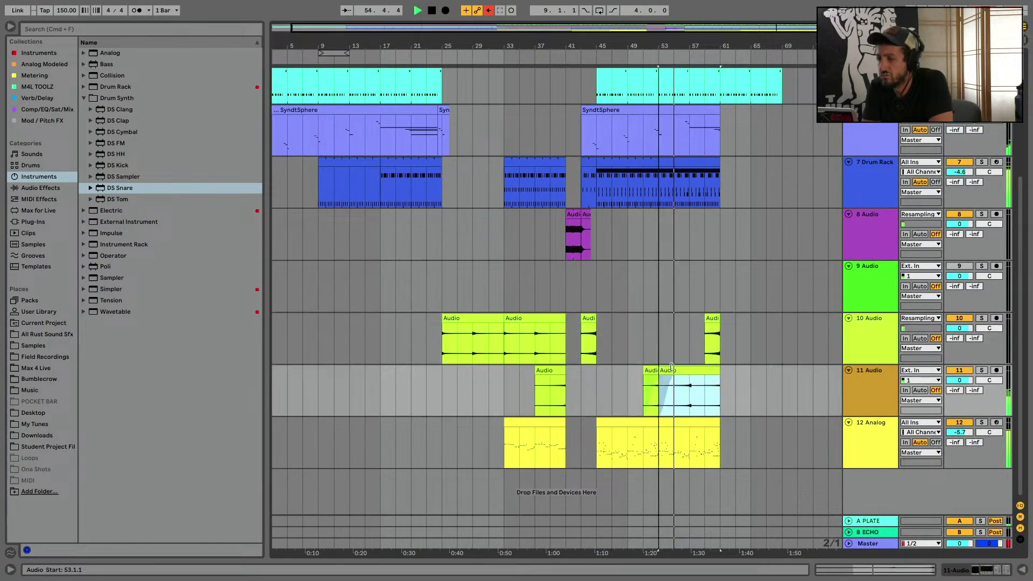
{"action": "key", "text": "super+z"}
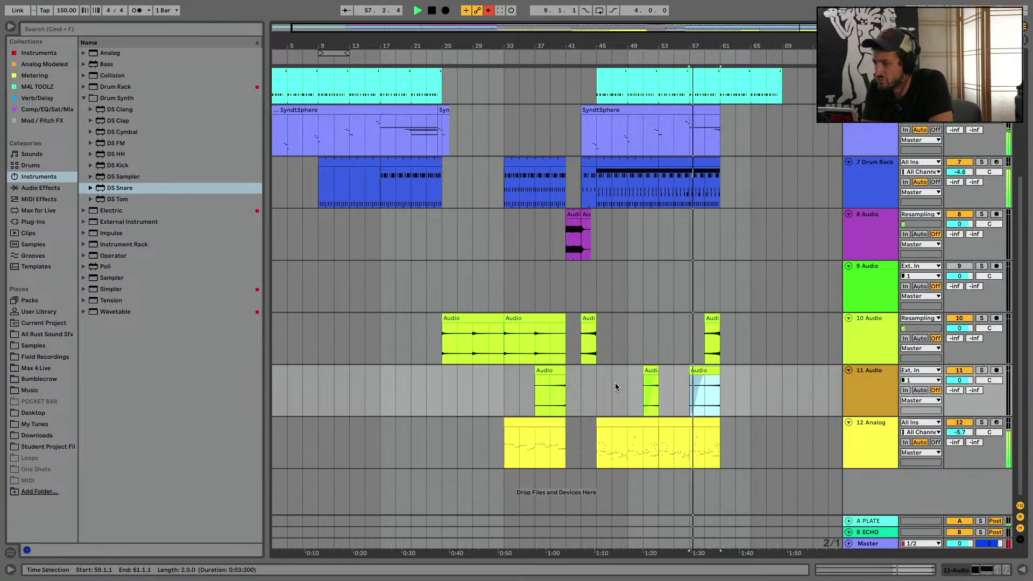
{"action": "mouse_move", "coordinate": [644, 372]}
{"action": "left_mouse_down"}
{"action": "mouse_move", "coordinate": [614, 371]}
{"action": "mouse_move", "coordinate": [624, 371]}
{"action": "left_mouse_up"}
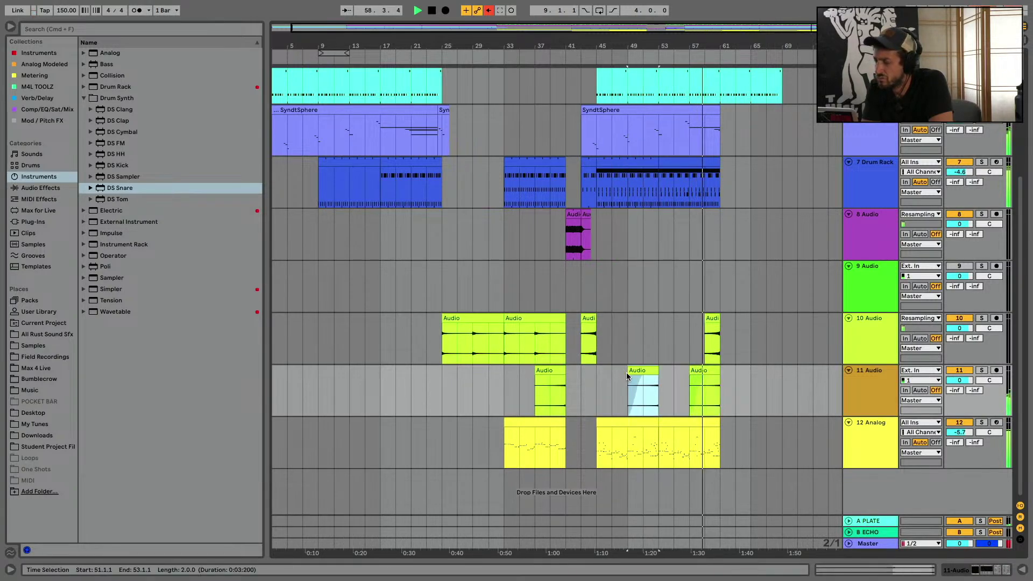
Extend the end of the second SyndtSphere clip from bar 61 to bar 65 and play back from bar 55
{"action": "scroll", "coordinate": [703, 292], "scroll_direction": "up", "scroll_amount": 6}
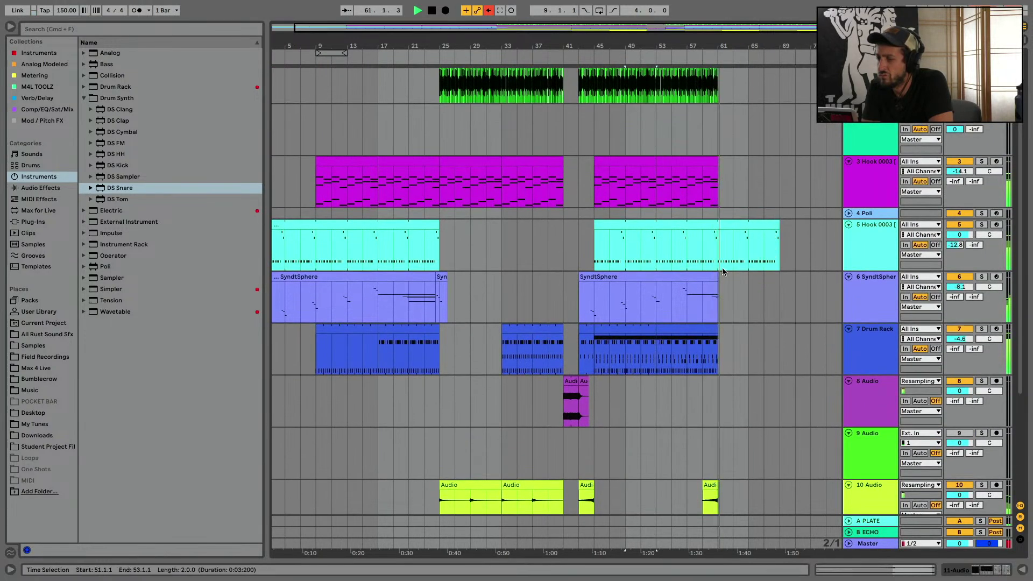
{"action": "left_click_drag", "start_coordinate": [717, 275], "coordinate": [747, 274]}
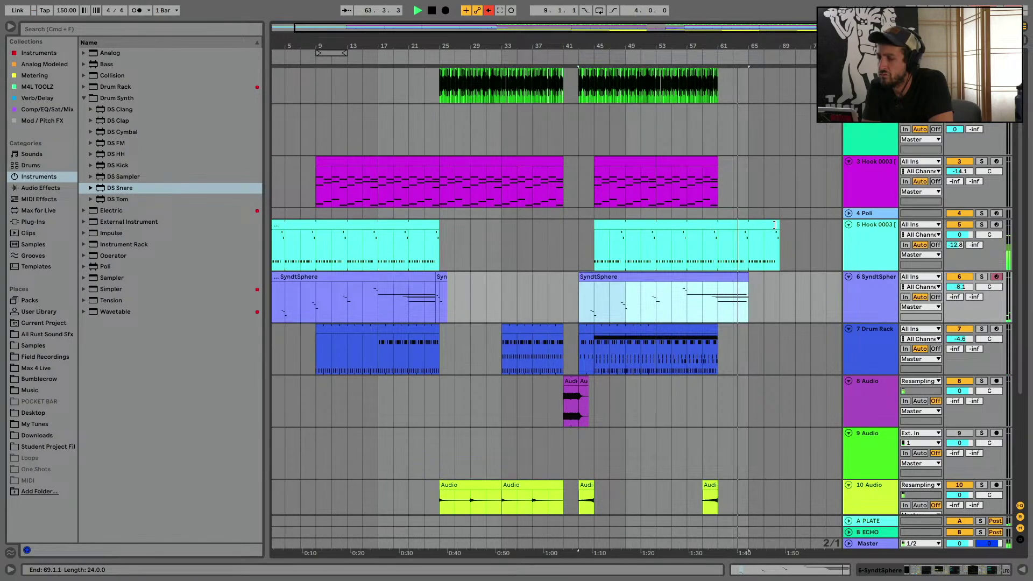
{"action": "left_click", "coordinate": [677, 300]}
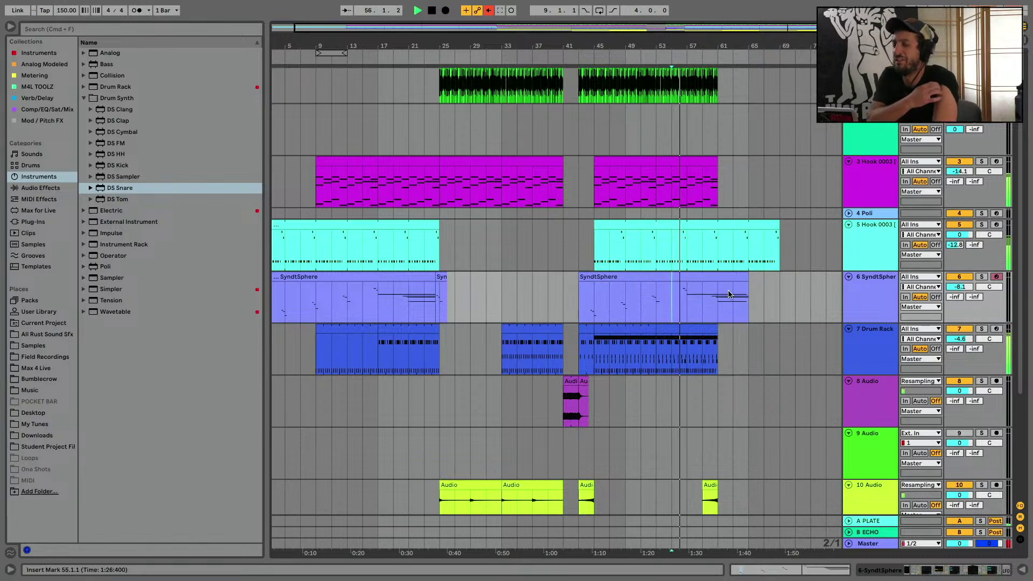
{"action": "scroll", "coordinate": [729, 294], "scroll_direction": "down", "scroll_amount": 5}
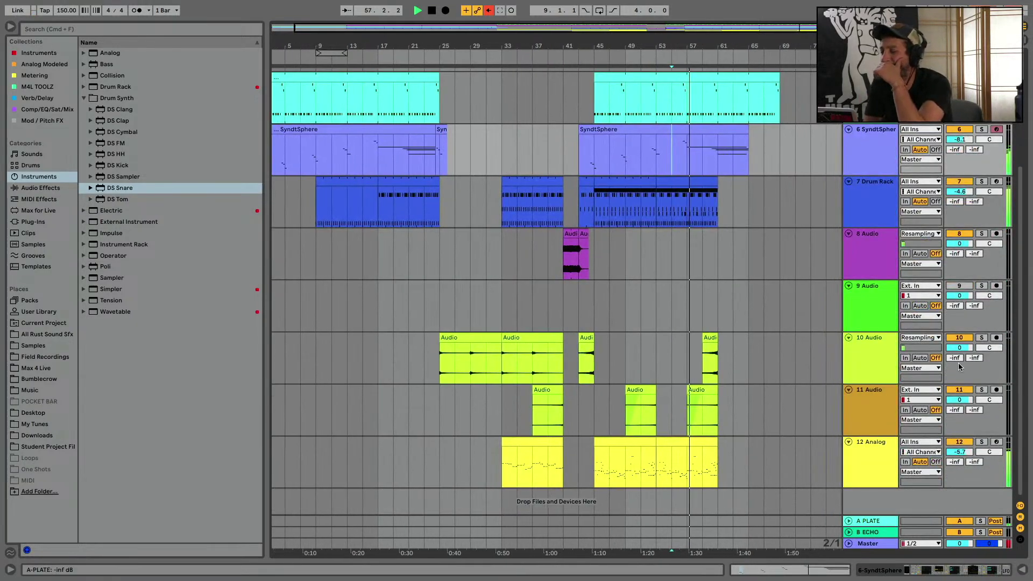
{"action": "scroll", "coordinate": [815, 288], "scroll_direction": "up", "scroll_amount": 6}
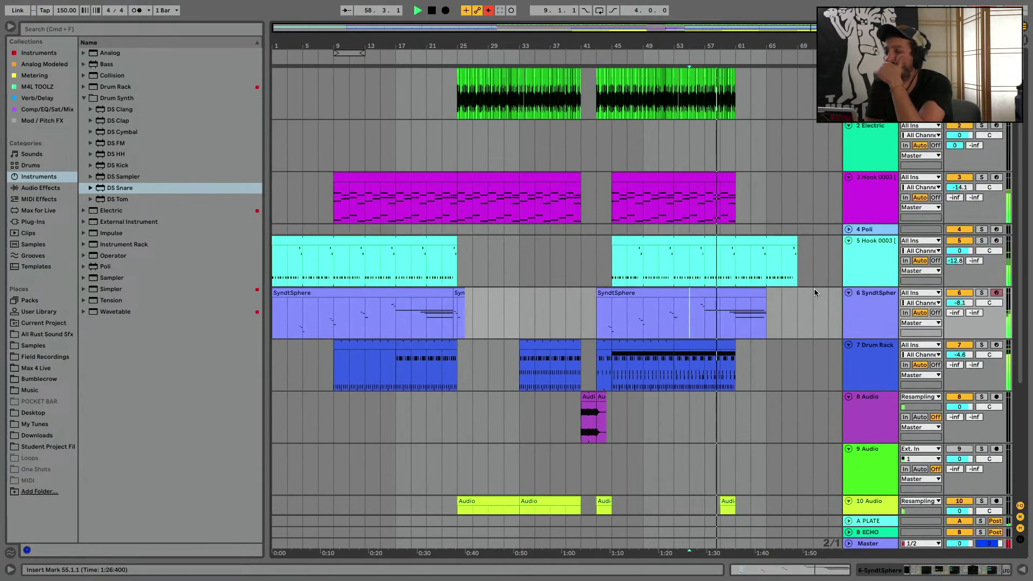
Duplicate bars 53 to 61 of the 3 Hook clip to bar 61, show automation, and lower Filter Freq there to about 226 Hz
{"action": "scroll", "coordinate": [814, 289], "scroll_direction": "right", "scroll_amount": 1}
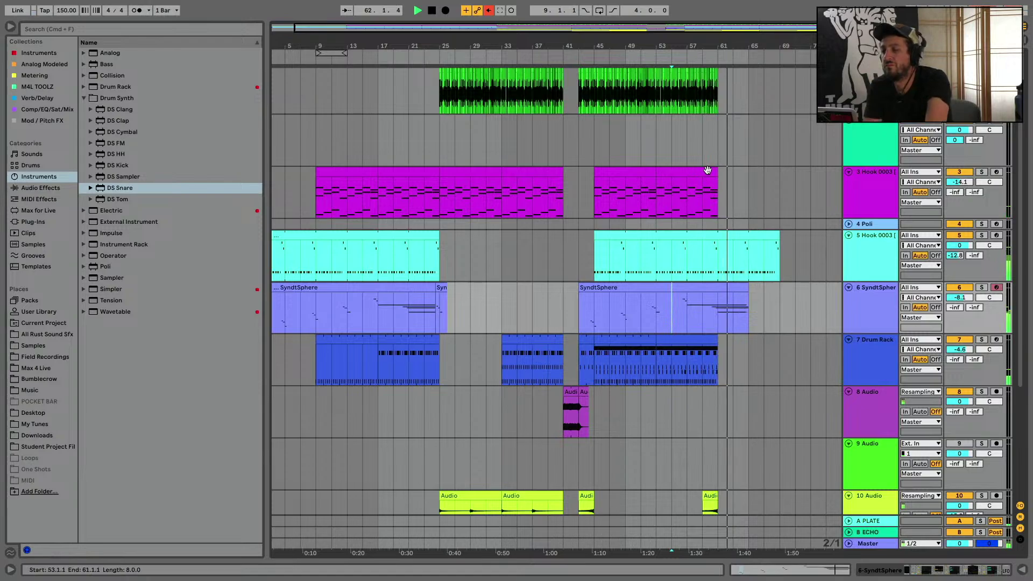
{"action": "key", "text": "super+d"}
{"action": "key", "text": "a"}
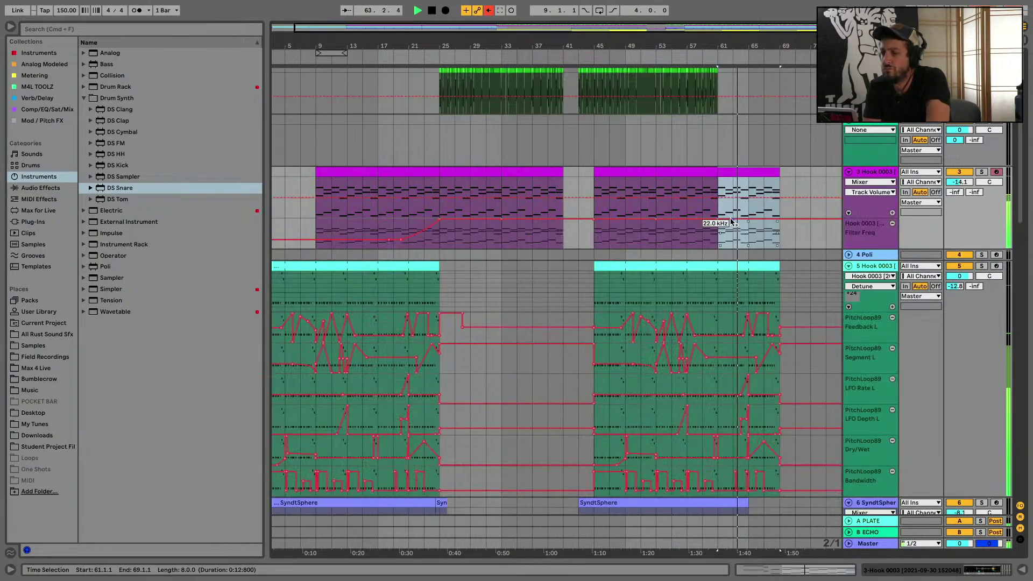
{"action": "left_click_drag", "start_coordinate": [731, 220], "coordinate": [731, 239]}
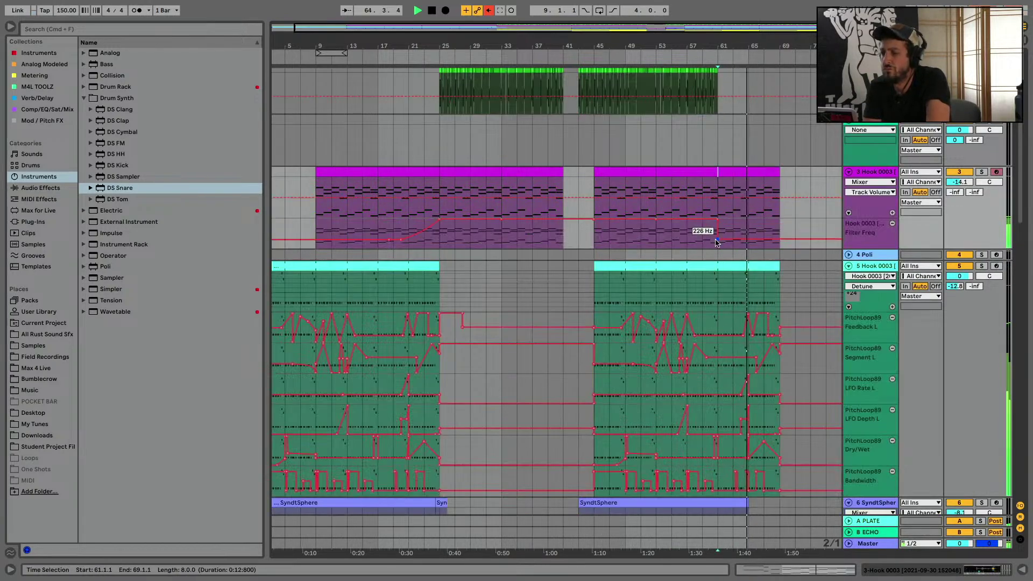
Duplicate the eight-bar 3 Hook section at bar 61 to bar 69
{"action": "key", "text": "super+d"}
{"action": "scroll", "coordinate": [766, 177], "scroll_direction": "right", "scroll_amount": 3}
{"action": "scroll", "coordinate": [781, 197], "scroll_direction": "down", "scroll_amount": 2}
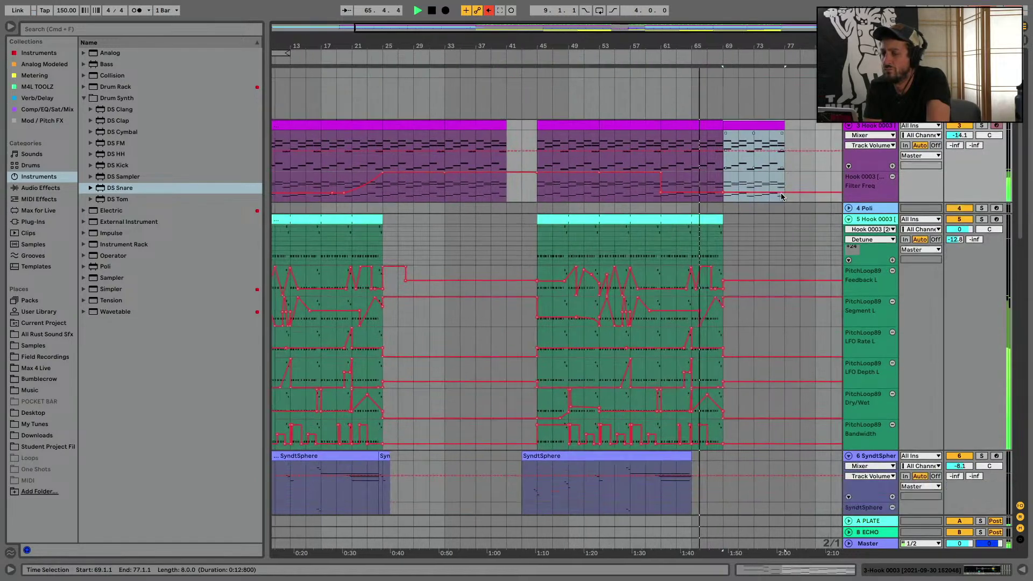
Lower the 3 Hook Filter Freq automation from bar 61 onward to 30.0 Hz and play back from bar 73
{"action": "scroll", "coordinate": [781, 197], "scroll_direction": "down", "scroll_amount": 1}
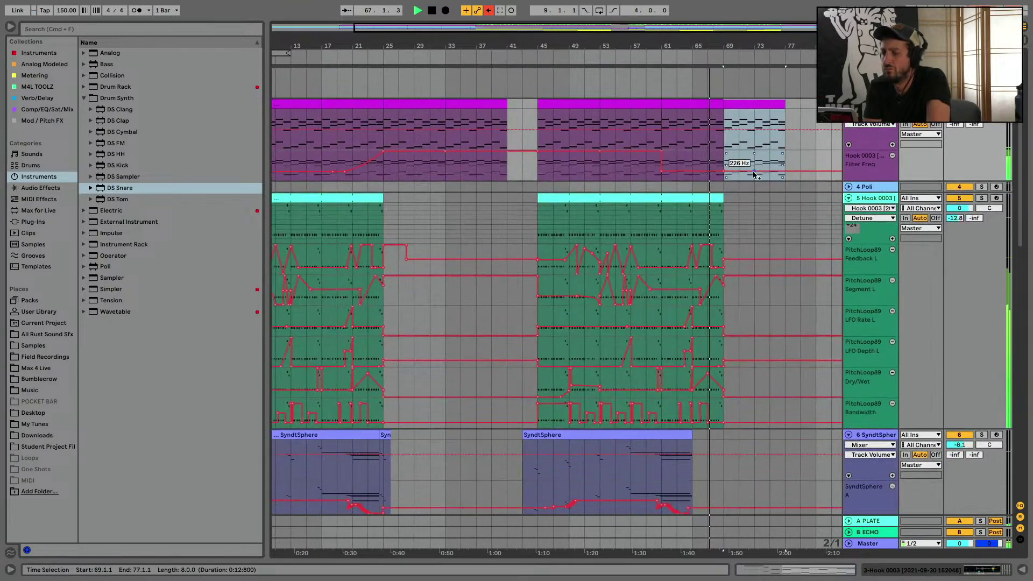
{"action": "left_click_drag", "start_coordinate": [755, 175], "coordinate": [755, 177]}
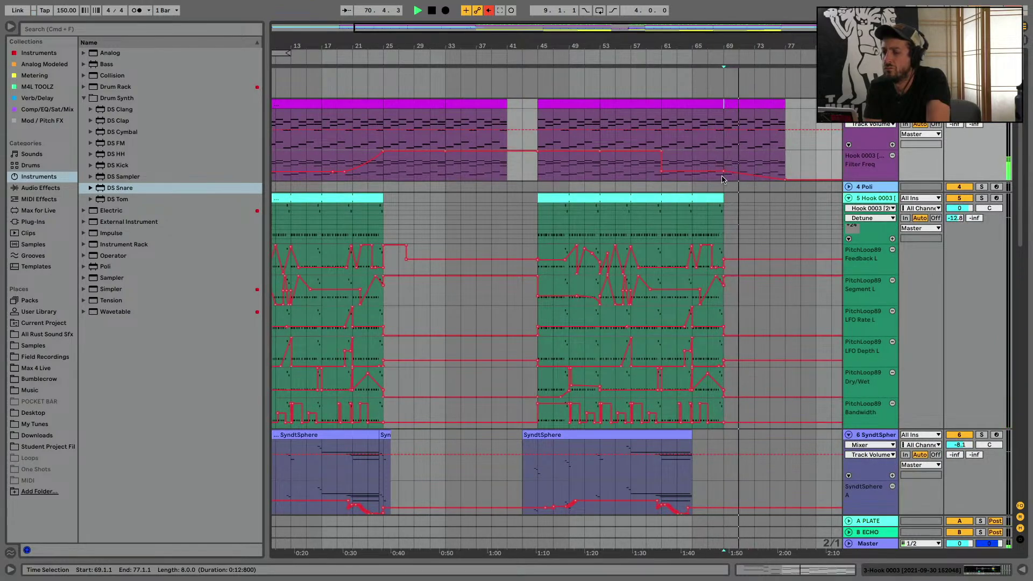
{"action": "left_click_drag", "start_coordinate": [723, 172], "coordinate": [722, 181]}
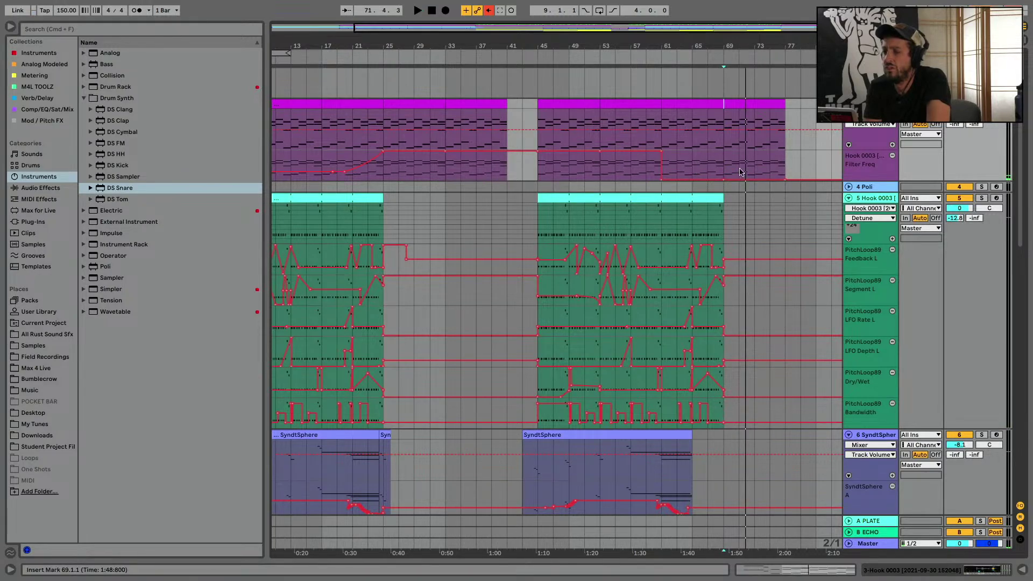
{"action": "key", "text": "super+a"}
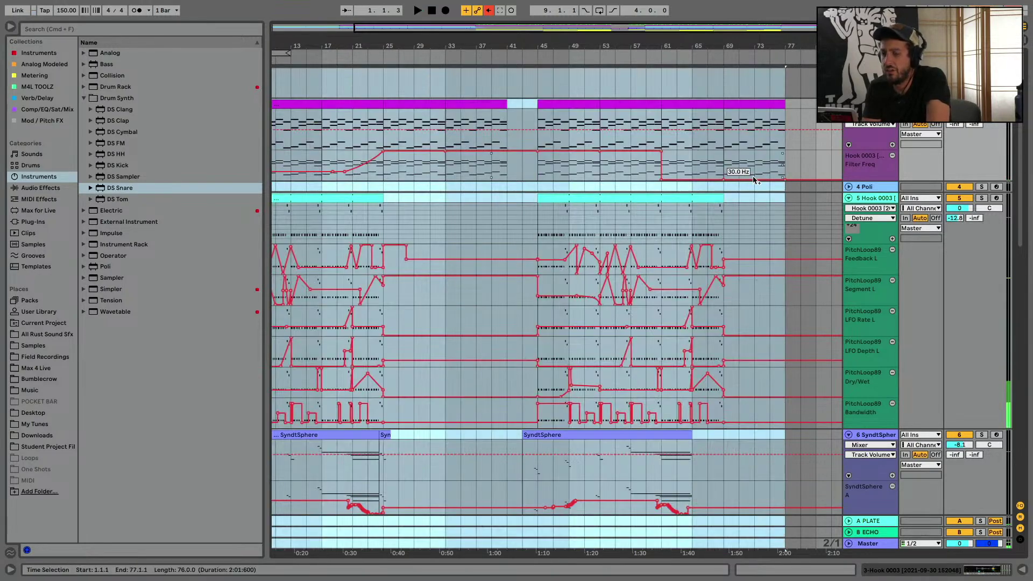
{"action": "left_click", "coordinate": [753, 173]}
{"action": "key", "text": "space"}
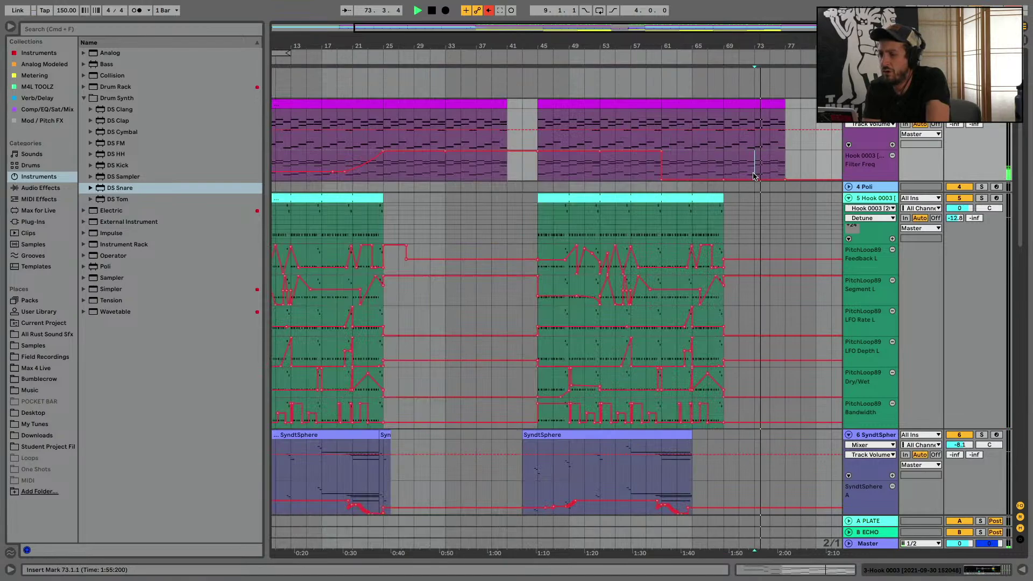
{"action": "left_click", "coordinate": [86, 5]}
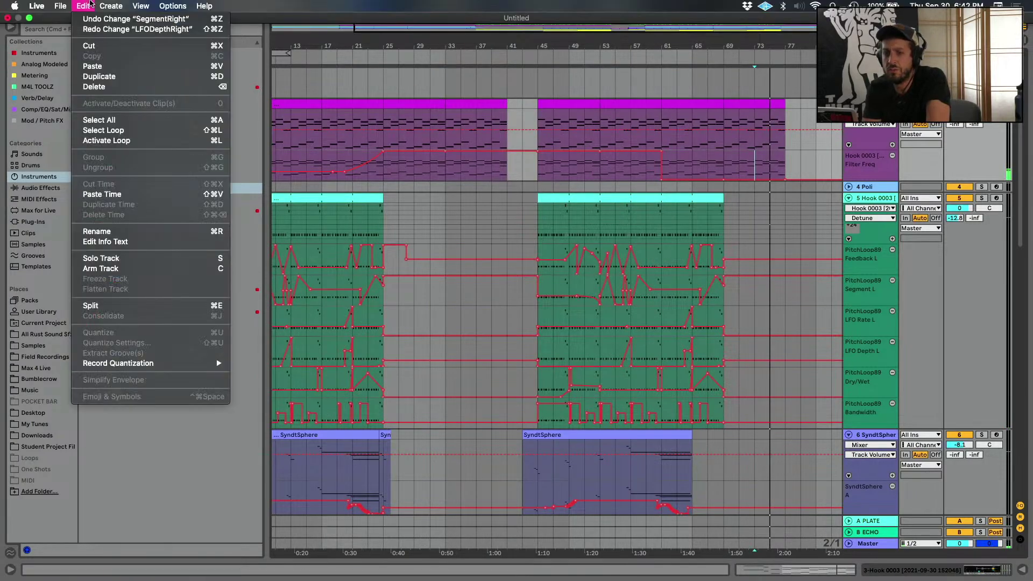
{"action": "left_click", "coordinate": [90, 2]}
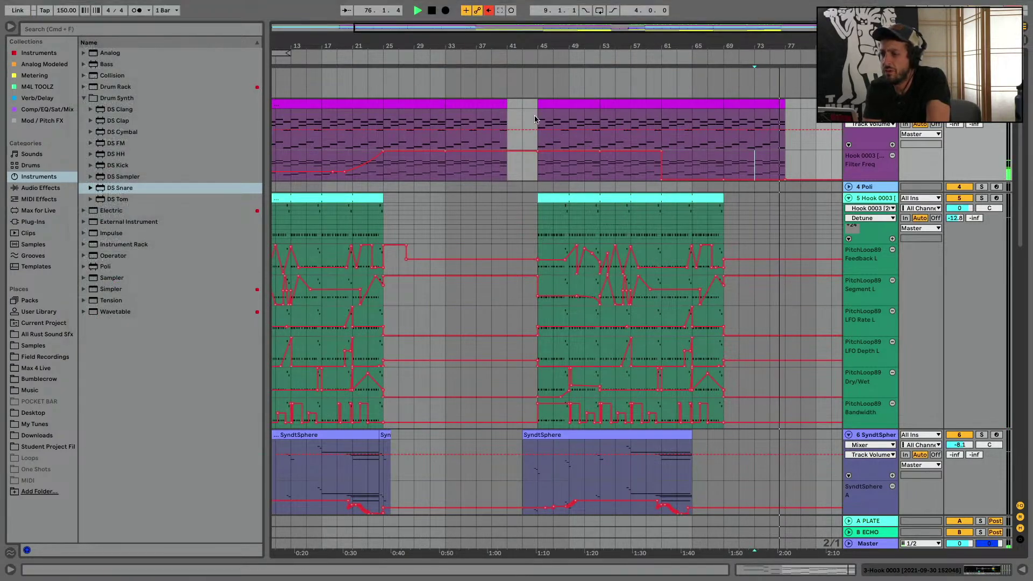
{"action": "left_click", "coordinate": [723, 178]}
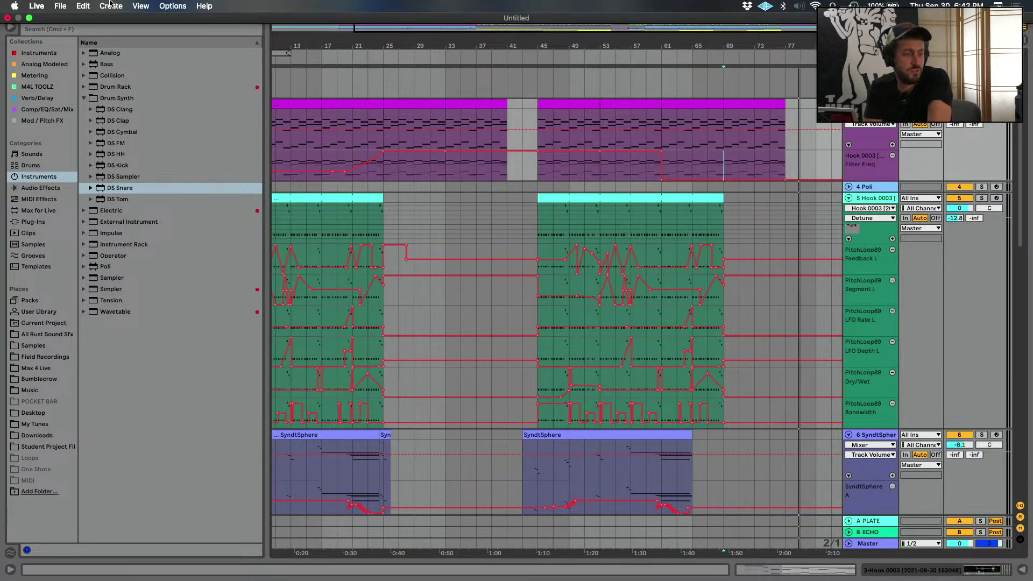
{"action": "left_click", "coordinate": [141, 6]}
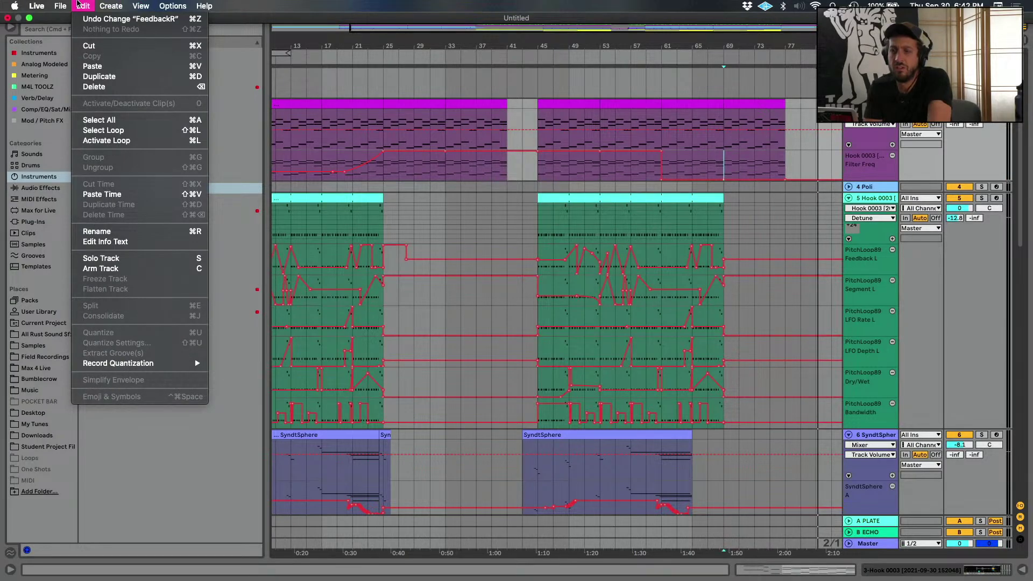
{"action": "left_click", "coordinate": [365, 36]}
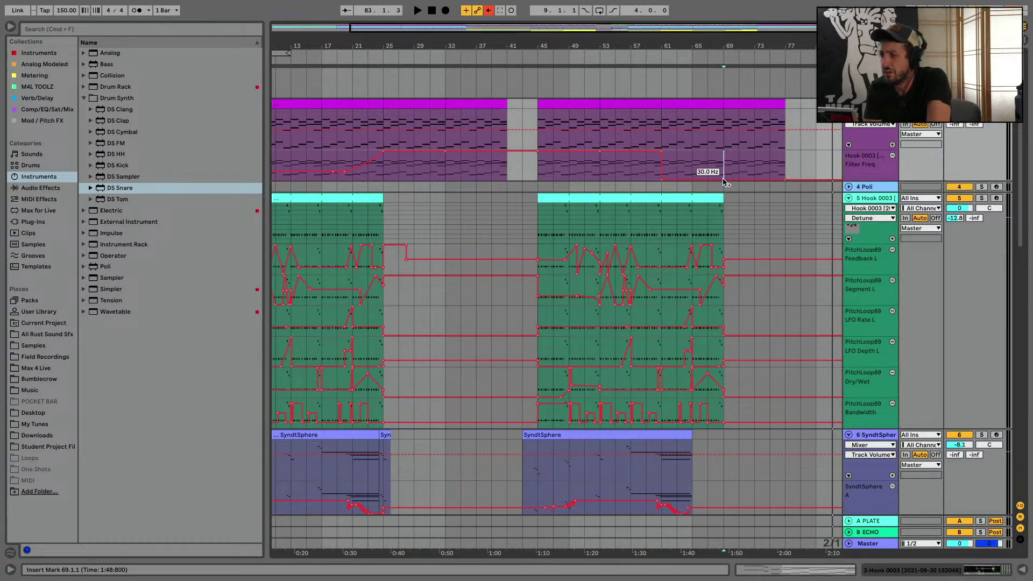
Set the 3 Hook Filter Freq automation from bar 61 onward to 58.8 Hz and play back from bar 61
{"action": "left_click", "coordinate": [662, 176]}
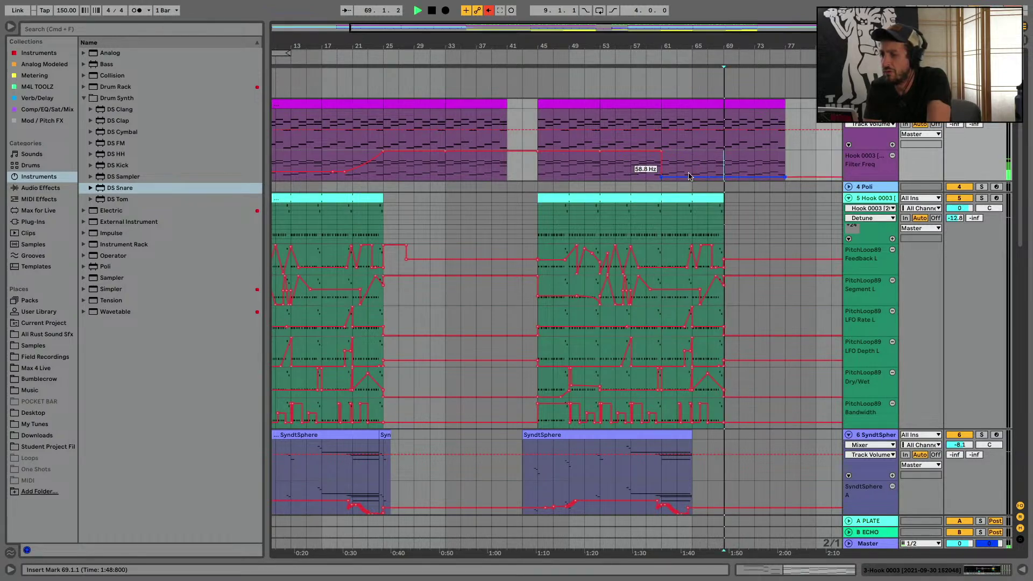
{"action": "key", "text": "space"}
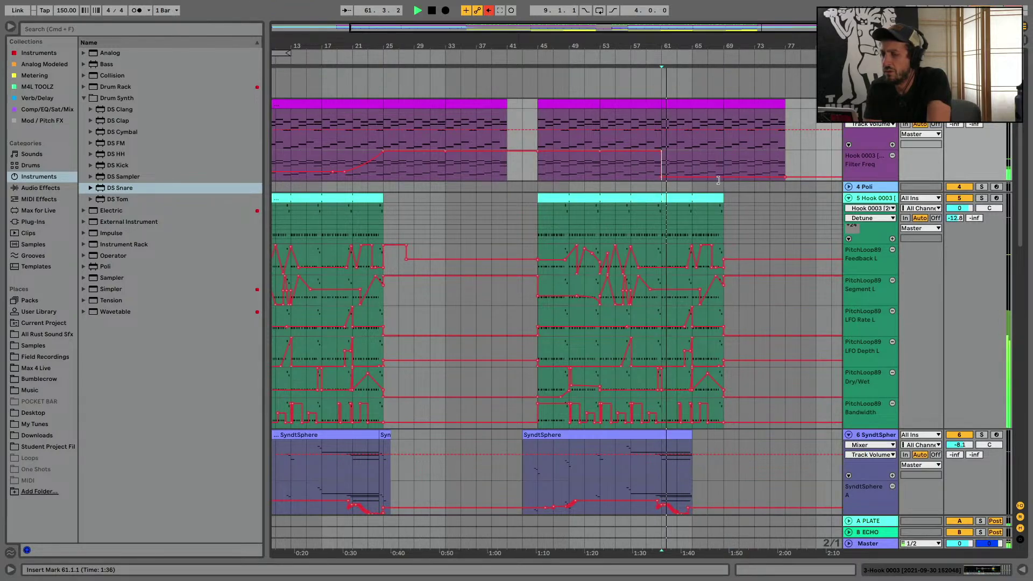
{"action": "scroll", "coordinate": [717, 180], "scroll_direction": "down", "scroll_amount": 5}
{"action": "scroll", "coordinate": [720, 183], "scroll_direction": "up", "scroll_amount": 4}
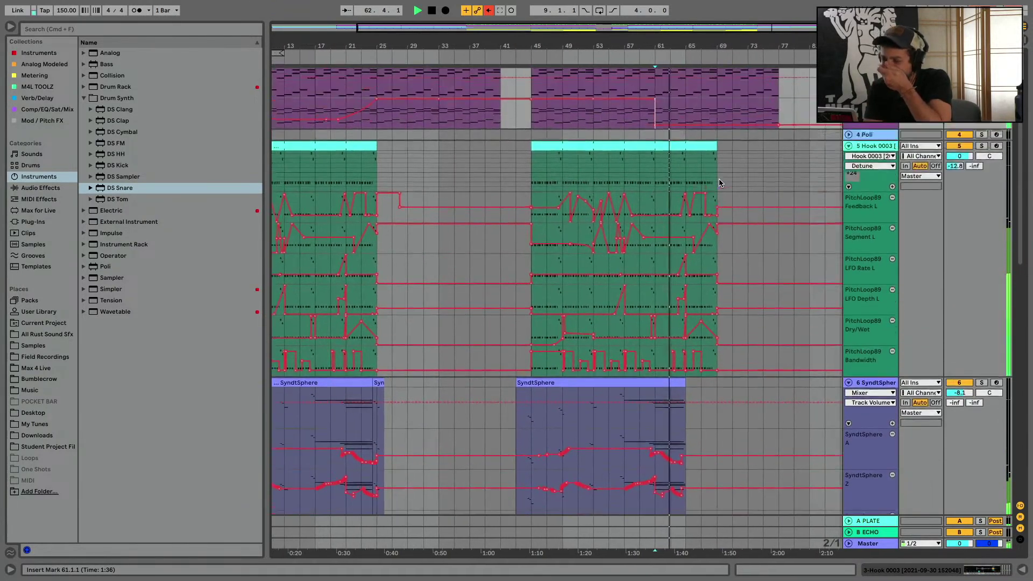
Shape a falling 3 Hook Filter Freq ramp by raising the bar 61 point and setting the bar 69 point to 62.9 Hz
{"action": "scroll", "coordinate": [720, 183], "scroll_direction": "up", "scroll_amount": 4}
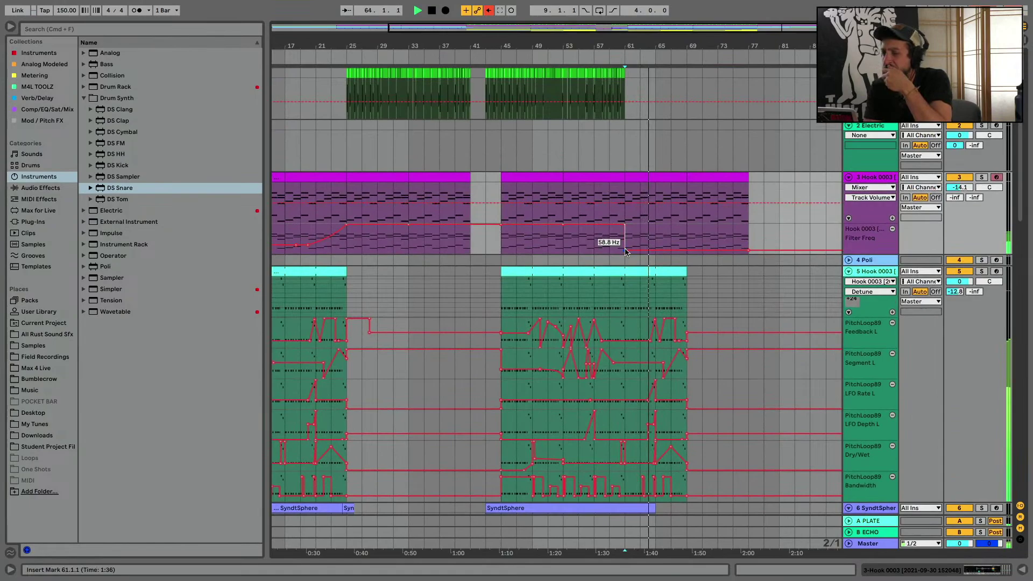
{"action": "left_click_drag", "start_coordinate": [626, 252], "coordinate": [625, 238]}
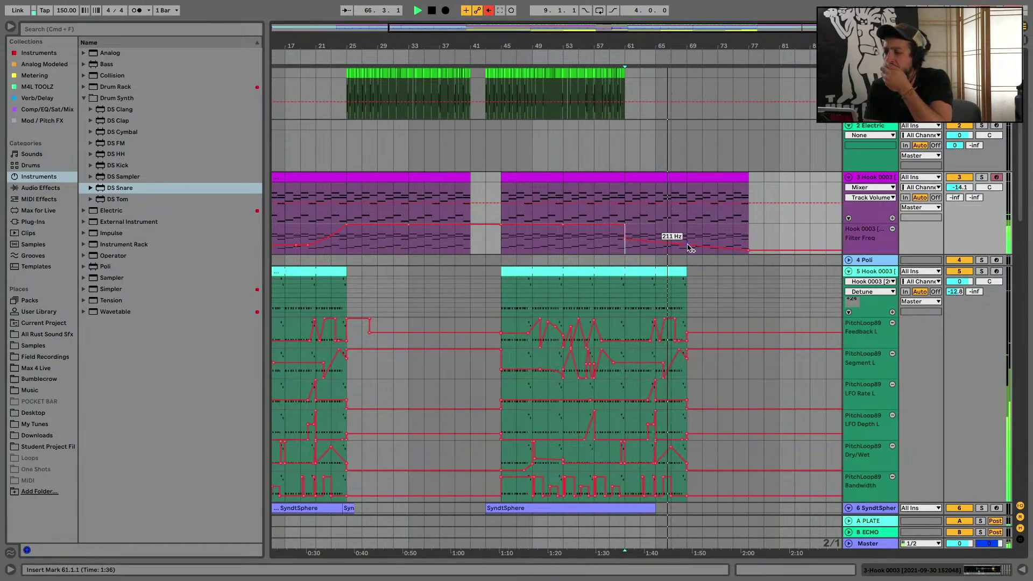
{"action": "left_click_drag", "start_coordinate": [687, 245], "coordinate": [687, 250]}
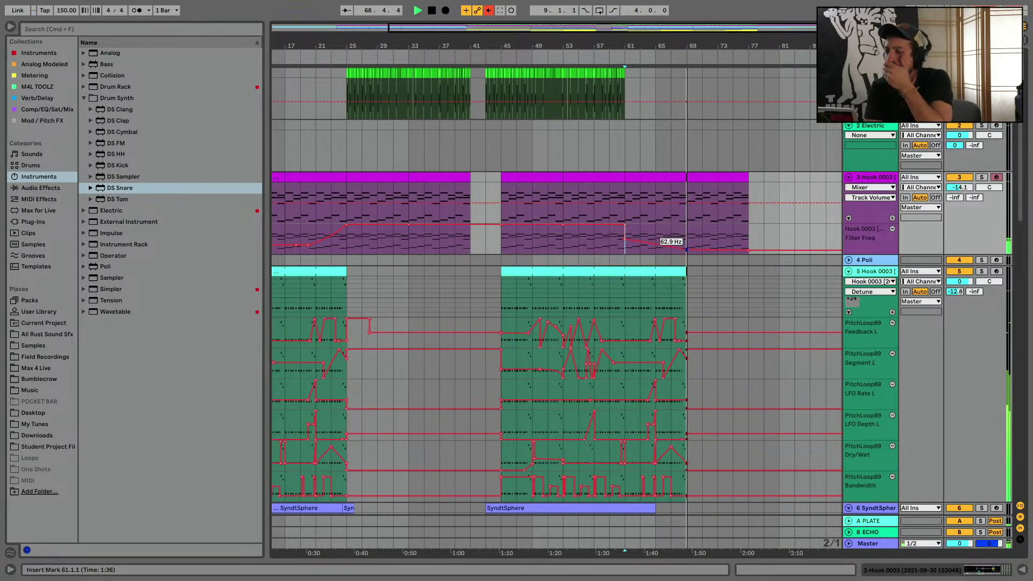
Delete the 3 Hook section from bar 69 to bar 77 and lower the Filter Freq point at bar 69 to its minimum
{"action": "left_click", "coordinate": [741, 179]}
{"action": "key", "text": "space"}
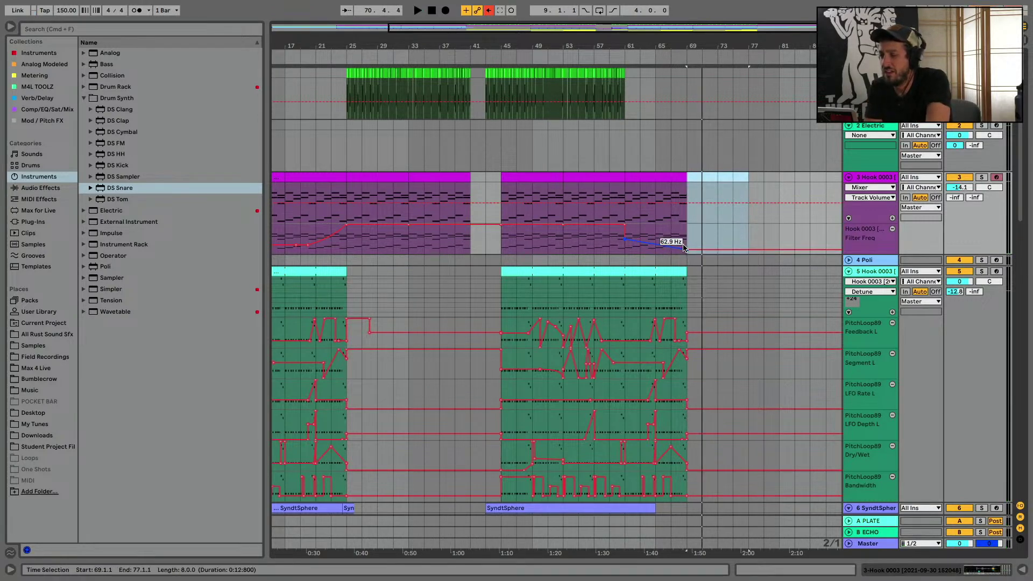
{"action": "left_click_drag", "start_coordinate": [687, 249], "coordinate": [687, 253]}
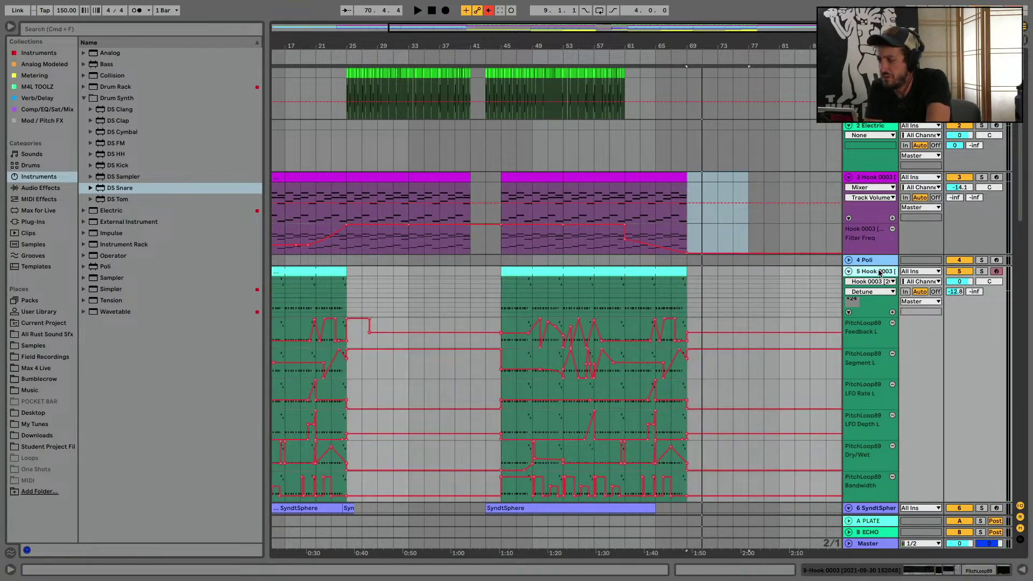
Open the devices of the 5 Hook track and play back its ending from bar 69
{"action": "key", "text": "a"}
{"action": "double_click", "coordinate": [873, 262]}
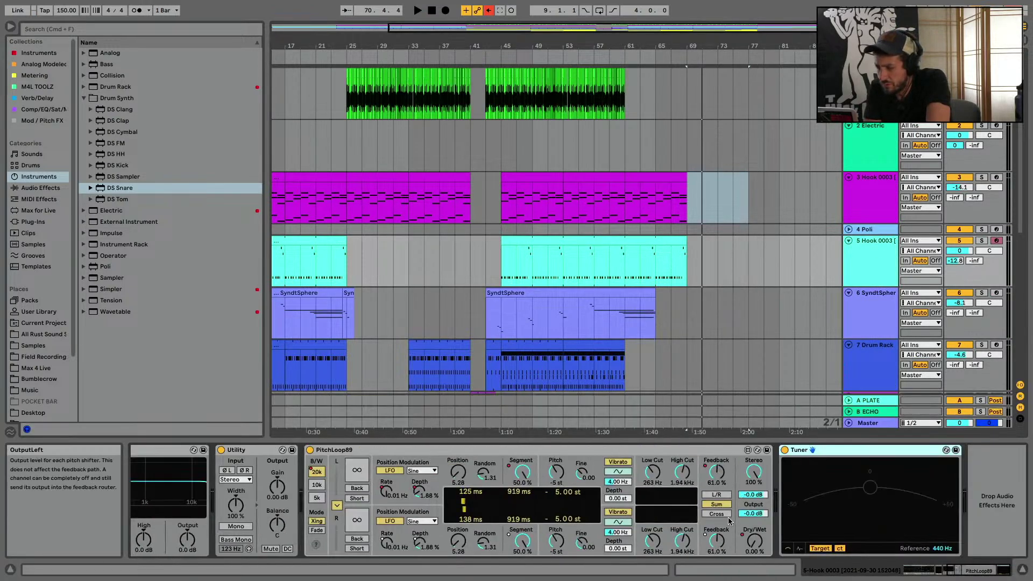
{"action": "key", "text": "space"}
{"action": "key", "text": "space"}
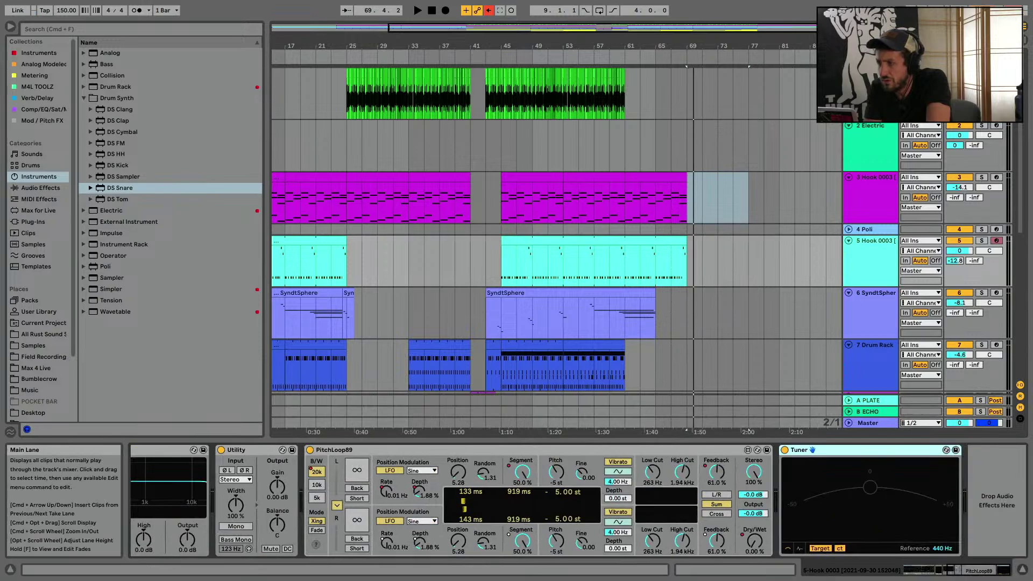
{"action": "key", "text": "a"}
{"action": "key", "text": "space"}
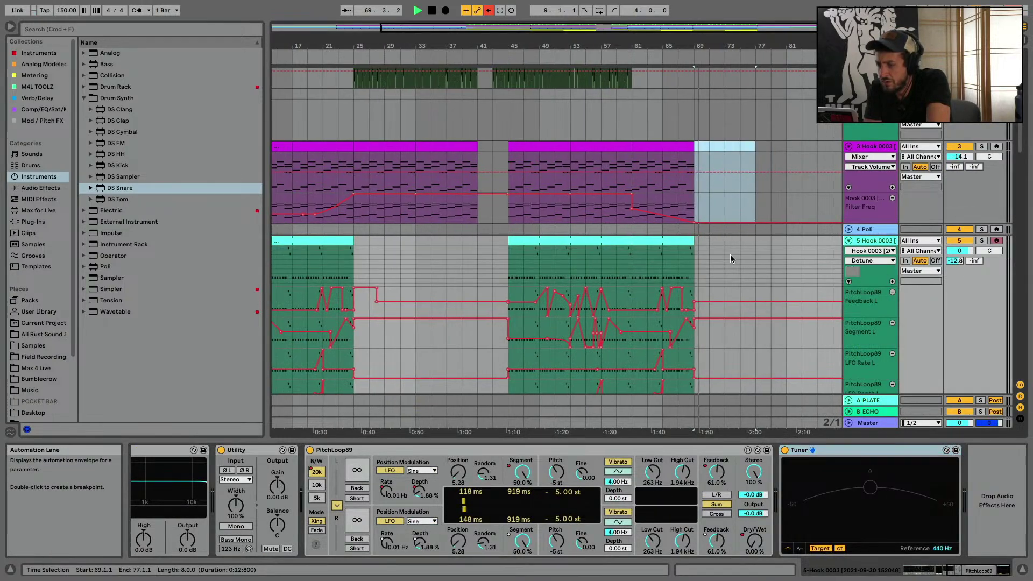
Set the 5 Hook PitchLoop89 LFO Rate L automation from bar 69 onward to 0.50 Hz and play back from bar 67
{"action": "left_click", "coordinate": [677, 323]}
{"action": "scroll", "coordinate": [677, 323], "scroll_direction": "down", "scroll_amount": 4}
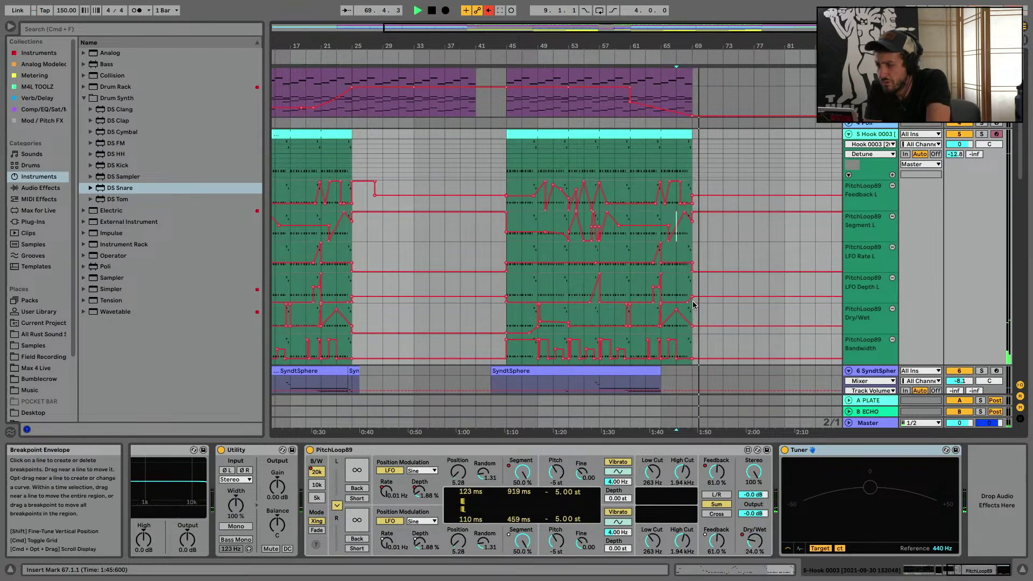
{"action": "left_click_drag", "start_coordinate": [692, 266], "coordinate": [689, 262]}
{"action": "left_click", "coordinate": [677, 252]}
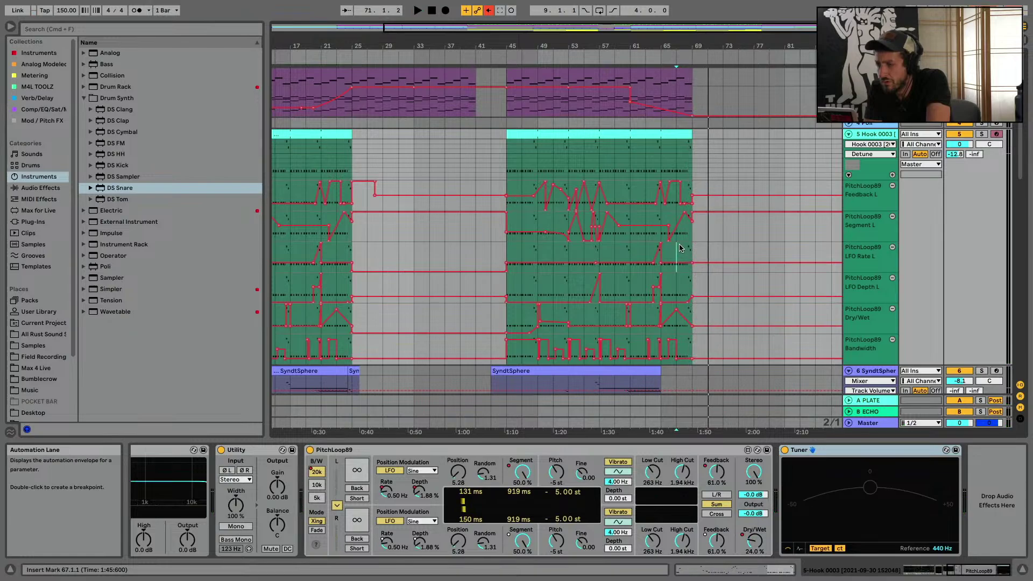
{"action": "key", "text": "space"}
{"action": "key", "text": "space"}
Lower the 5 Hook PitchLoop89 automation from bar 69 onward to 22.3 % for Segment L and 26.9 % for Feedback L, and play from bar 67
{"action": "left_click", "coordinate": [692, 214]}
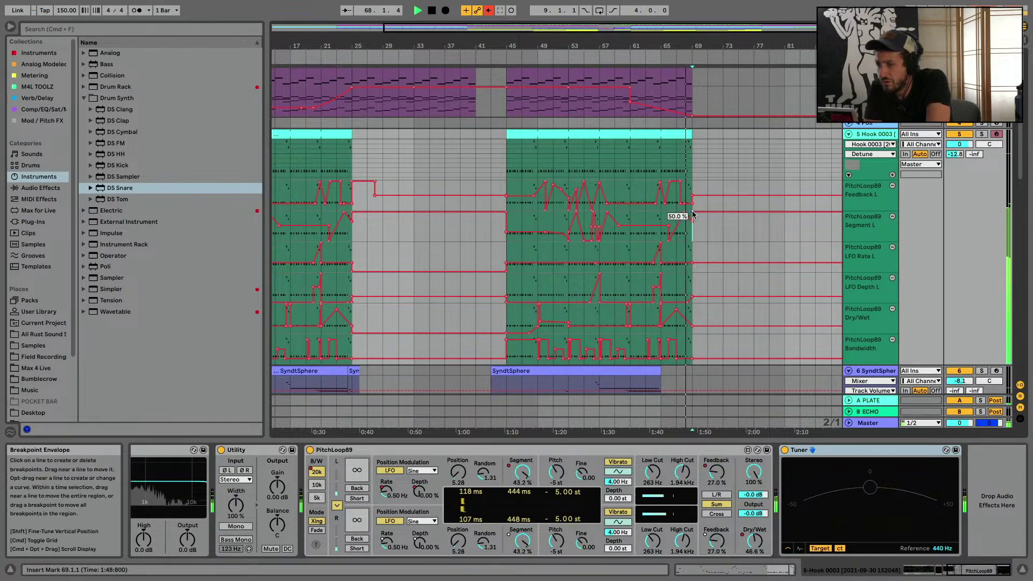
{"action": "left_click", "coordinate": [692, 212]}
{"action": "left_click", "coordinate": [692, 195]}
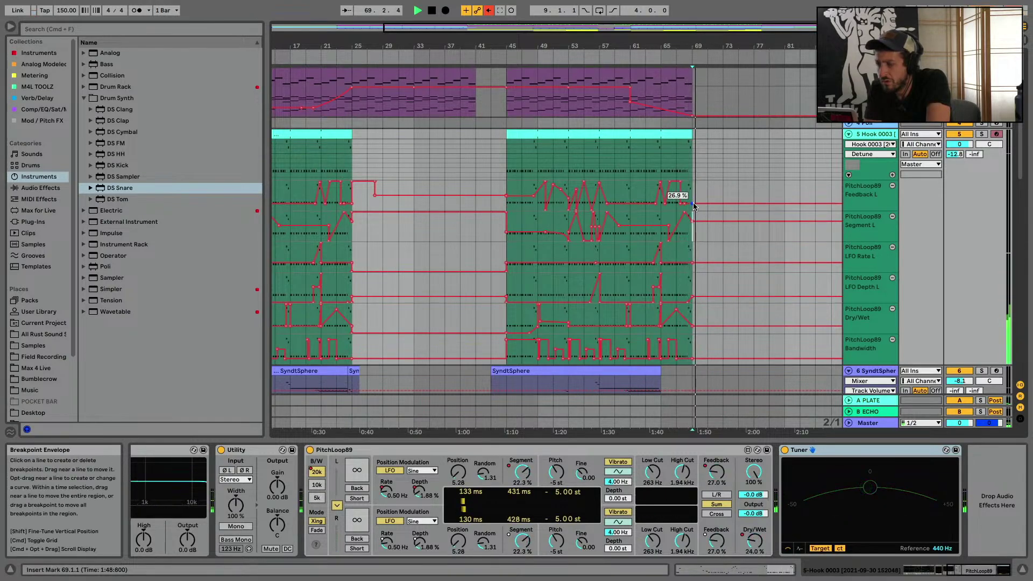
{"action": "key", "text": "space"}
{"action": "left_click", "coordinate": [679, 164]}
{"action": "key", "text": "space"}
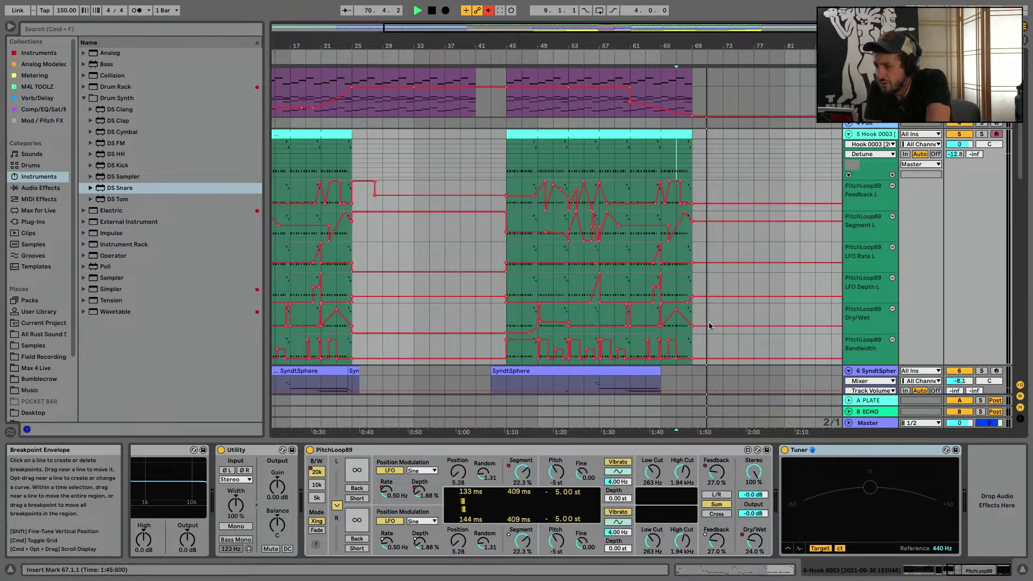
Raise the 5 Hook PitchLoop89 Dry/Wet automation from bar 69 onward to about its maximum and play back from bar 67
{"action": "left_click_drag", "start_coordinate": [693, 326], "coordinate": [692, 303]}
{"action": "key", "text": "space"}
{"action": "key", "text": "space"}
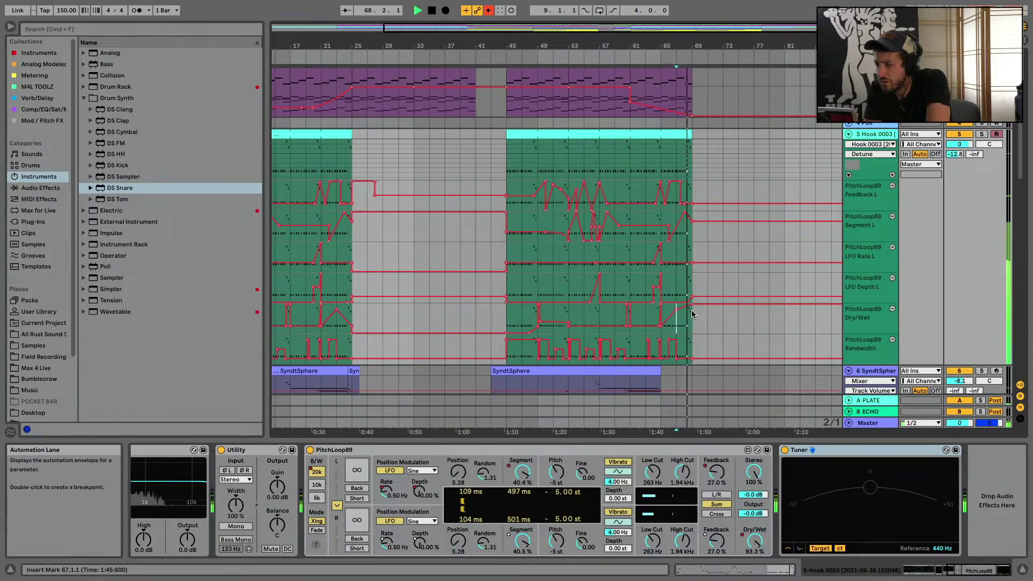
Raise the 5 Hook PitchLoop89 Feedback L automation from bar 69 onward to 105 % during playback
{"action": "left_click_drag", "start_coordinate": [691, 203], "coordinate": [695, 195]}
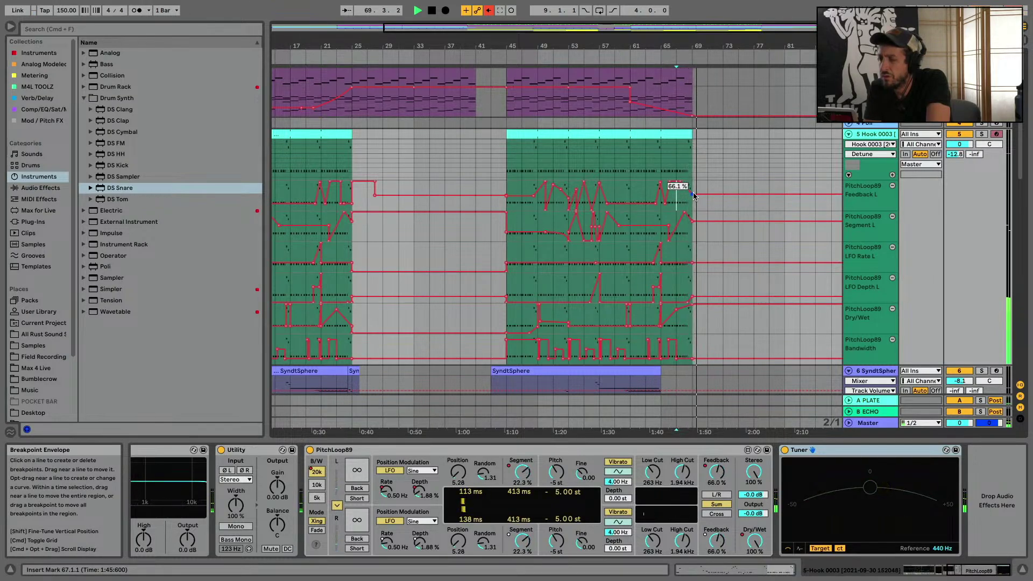
{"action": "mouse_move", "coordinate": [692, 189]}
{"action": "left_mouse_down"}
{"action": "mouse_move", "coordinate": [679, 191]}
{"action": "mouse_move", "coordinate": [692, 184]}
{"action": "left_mouse_up"}
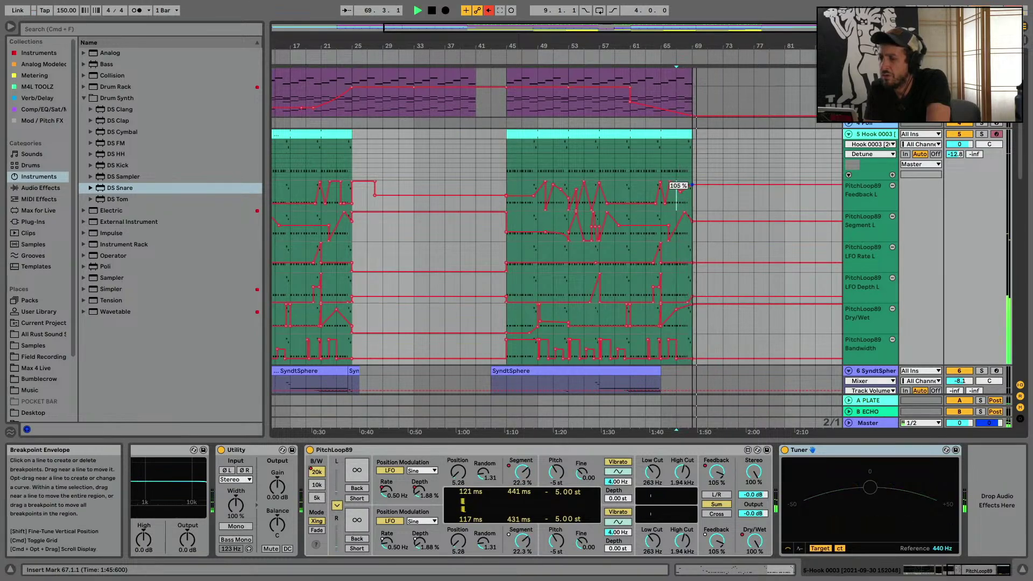
{"action": "key", "text": "space"}
Hide the automation and device view, and listen to the outro from bar 61
{"action": "key", "text": "a"}
{"action": "left_click", "coordinate": [639, 153]}
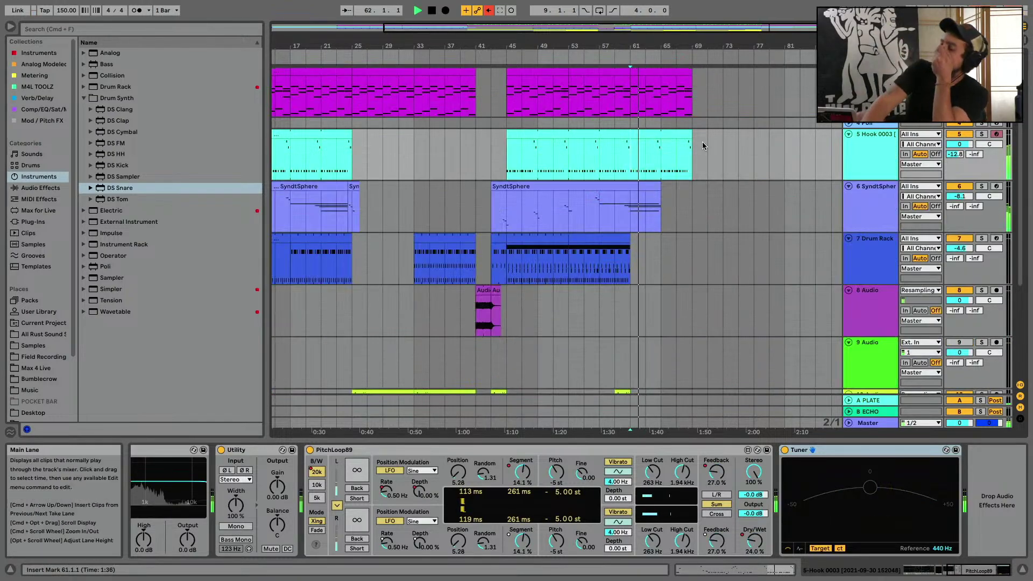
{"action": "scroll", "coordinate": [702, 141], "scroll_direction": "up", "scroll_amount": 5}
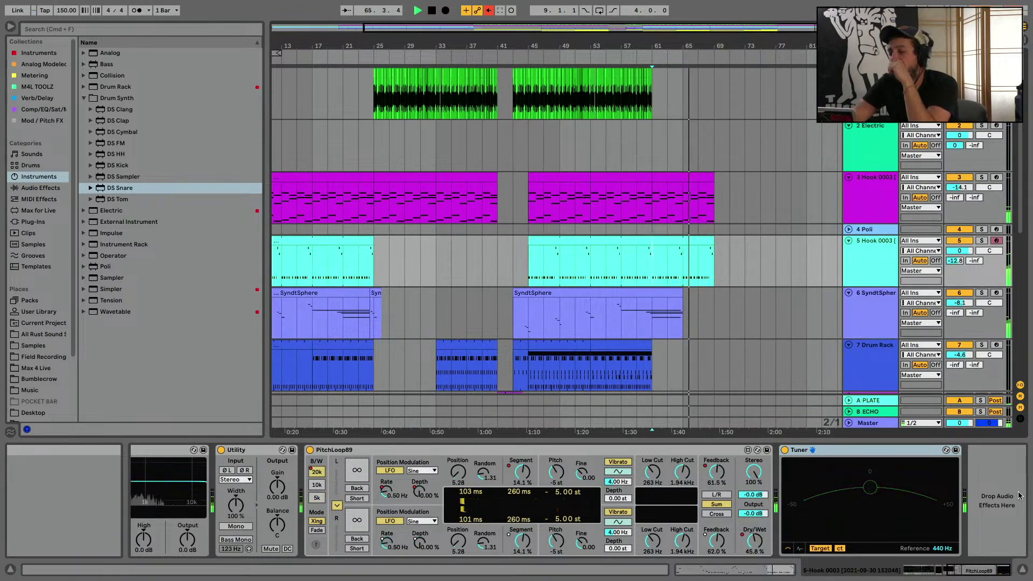
{"action": "left_click", "coordinate": [1024, 570]}
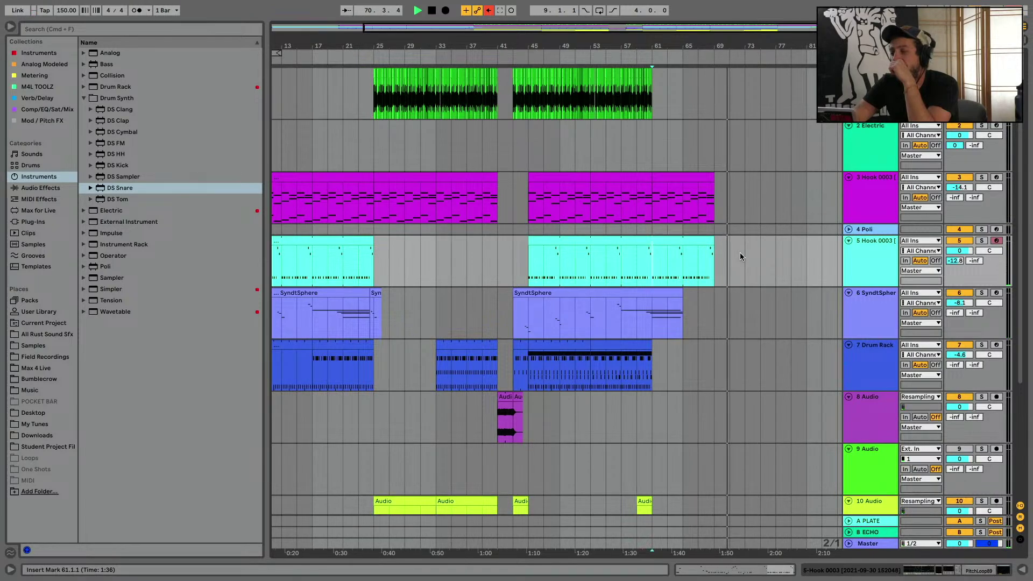
Add a locator at bar 73 to mark the end of the track
{"action": "right_click", "coordinate": [741, 60]}
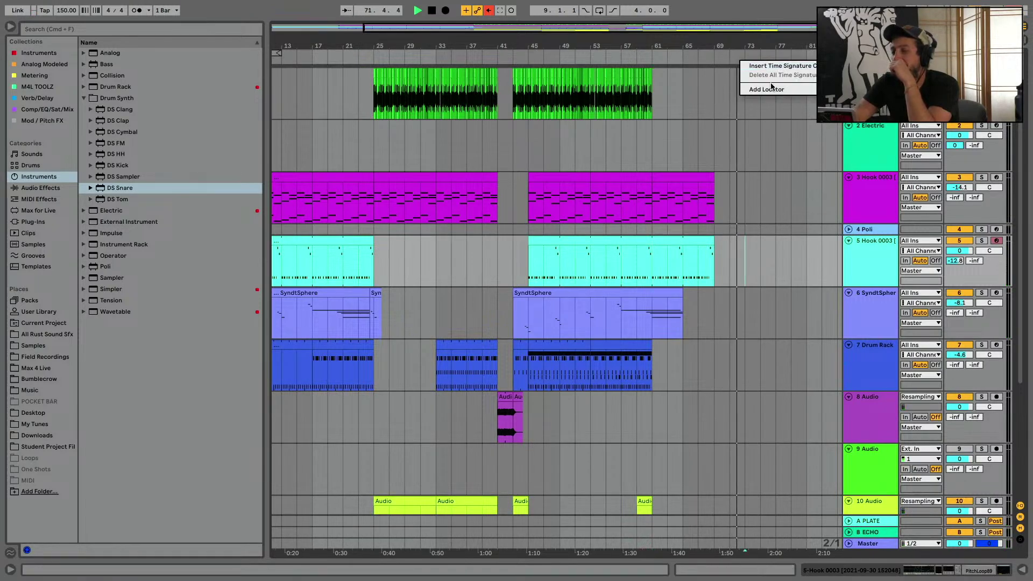
{"action": "left_click", "coordinate": [770, 90]}
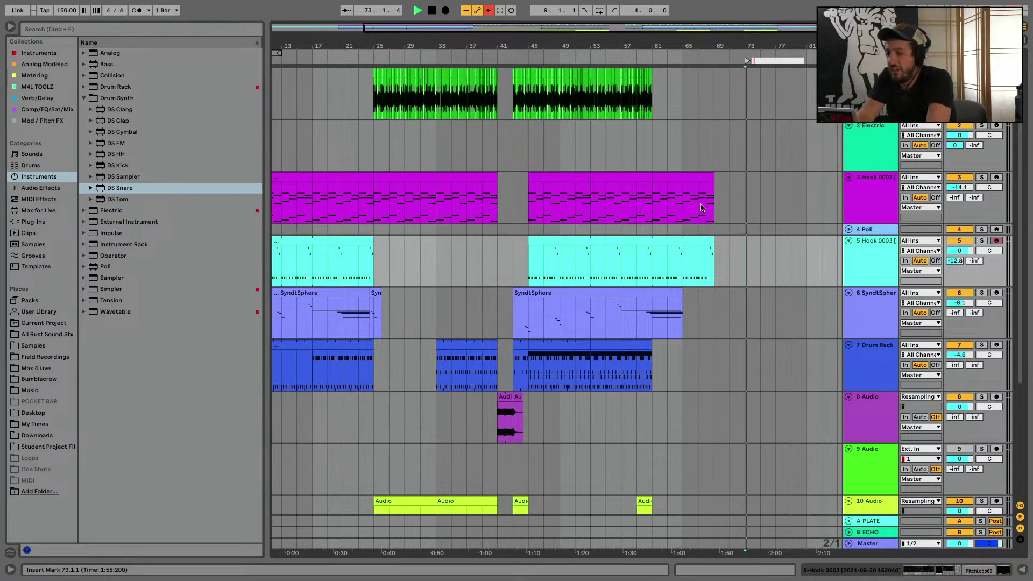
{"action": "left_click", "coordinate": [719, 196]}
Duplicate the 3 Hook clip at bars 61 to 69 directly after itself and shorten the copy to end at bar 73
{"action": "key", "text": "a"}
{"action": "key", "text": "space"}
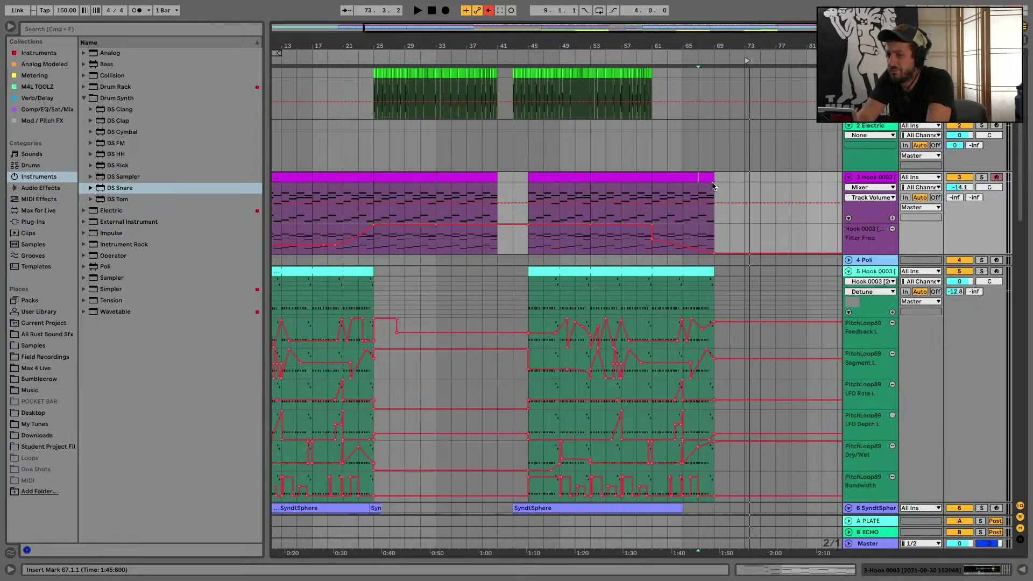
{"action": "left_click", "coordinate": [709, 177]}
{"action": "mouse_move", "coordinate": [711, 177]}
{"action": "left_mouse_down"}
{"action": "mouse_move", "coordinate": [743, 177]}
{"action": "mouse_move", "coordinate": [715, 179]}
{"action": "left_mouse_up"}
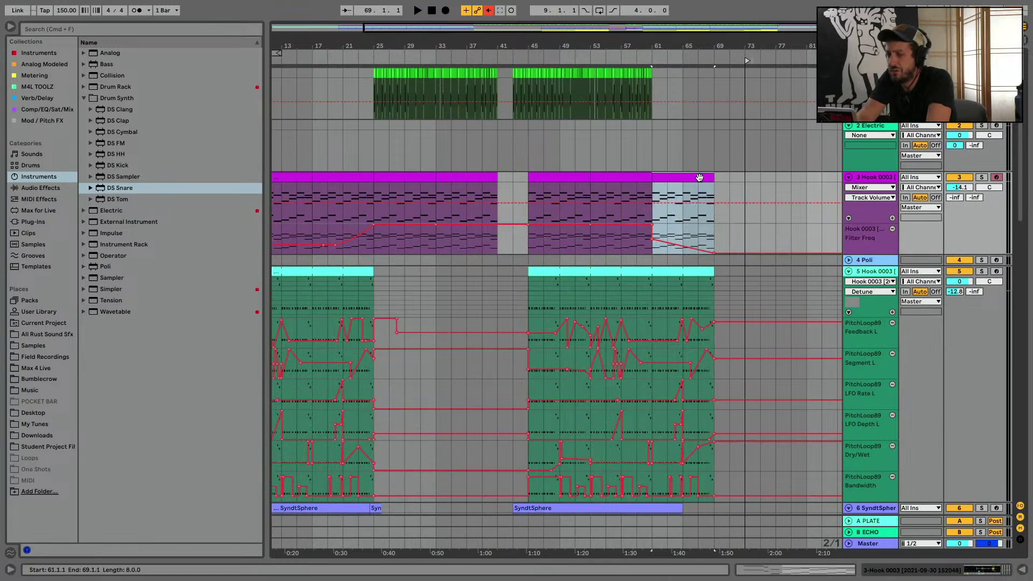
{"action": "key", "text": "super+d"}
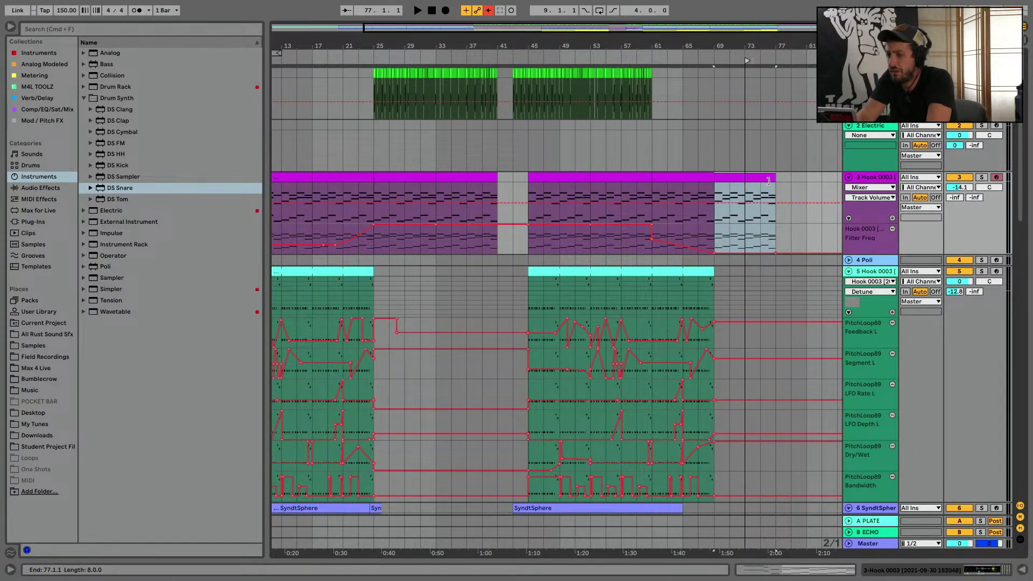
{"action": "left_click_drag", "start_coordinate": [768, 180], "coordinate": [745, 181]}
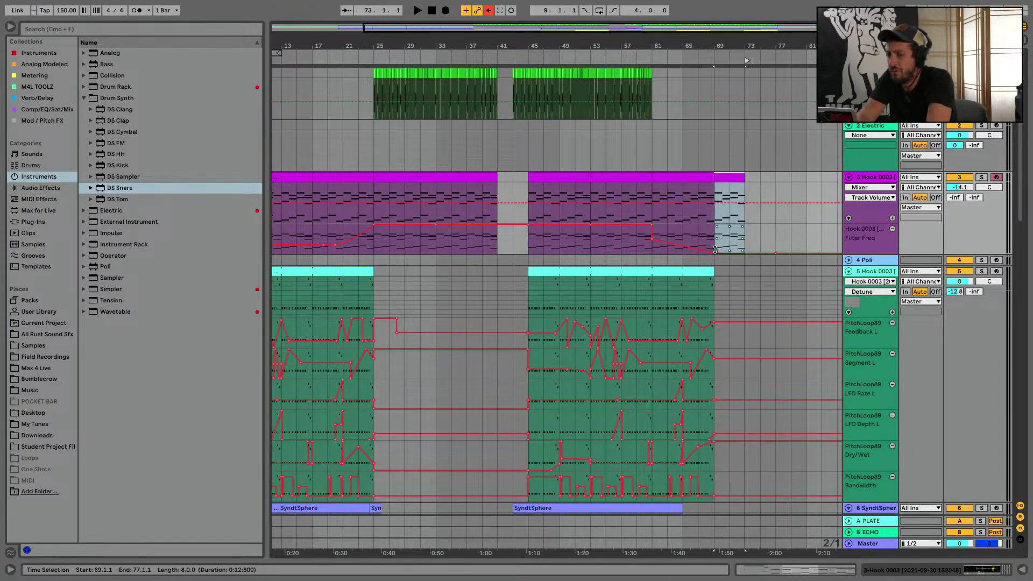
{"action": "left_click", "coordinate": [715, 250]}
{"action": "key", "text": "a"}
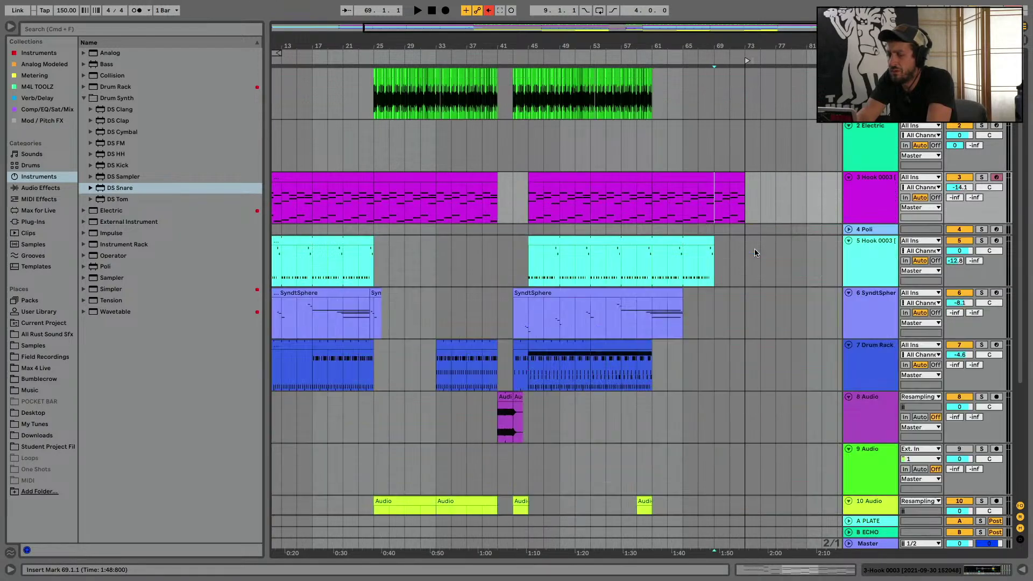
Add a Limiter to the Master track with 3.00 dB of gain
{"action": "scroll", "coordinate": [753, 252], "scroll_direction": "down", "scroll_amount": 5}
{"action": "double_click", "coordinate": [861, 543]}
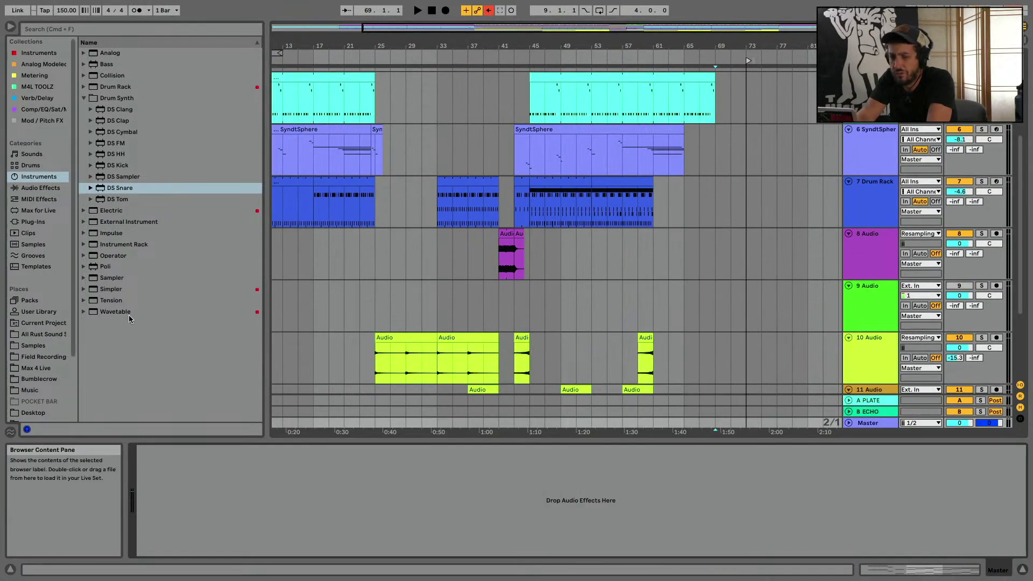
{"action": "left_click", "coordinate": [38, 188]}
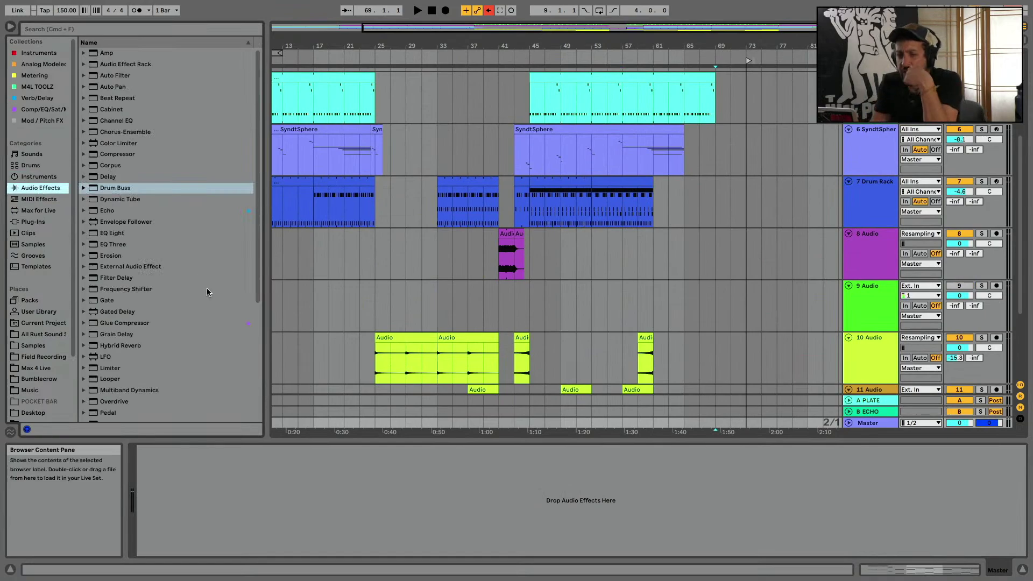
{"action": "scroll", "coordinate": [105, 308], "scroll_direction": "down", "scroll_amount": 5}
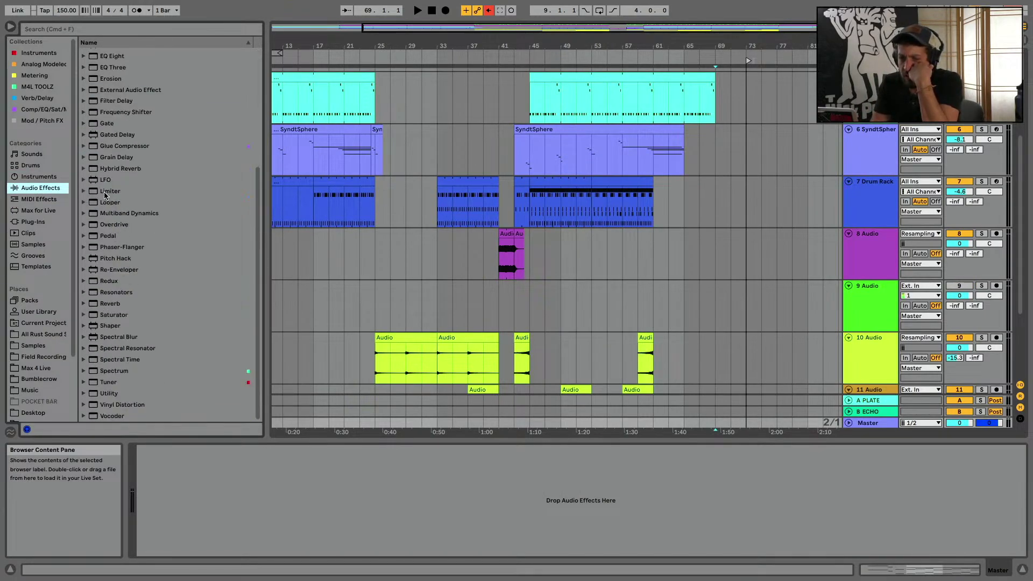
{"action": "double_click", "coordinate": [107, 192]}
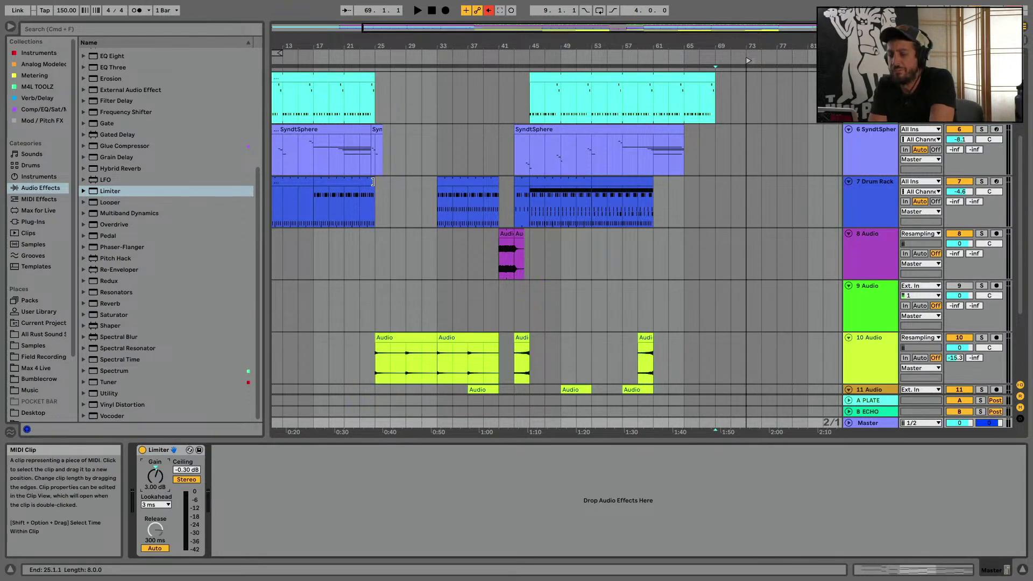
Hide the device view and the browser to show the whole arrangement from bar 1
{"action": "scroll", "coordinate": [374, 180], "scroll_direction": "up", "scroll_amount": 4}
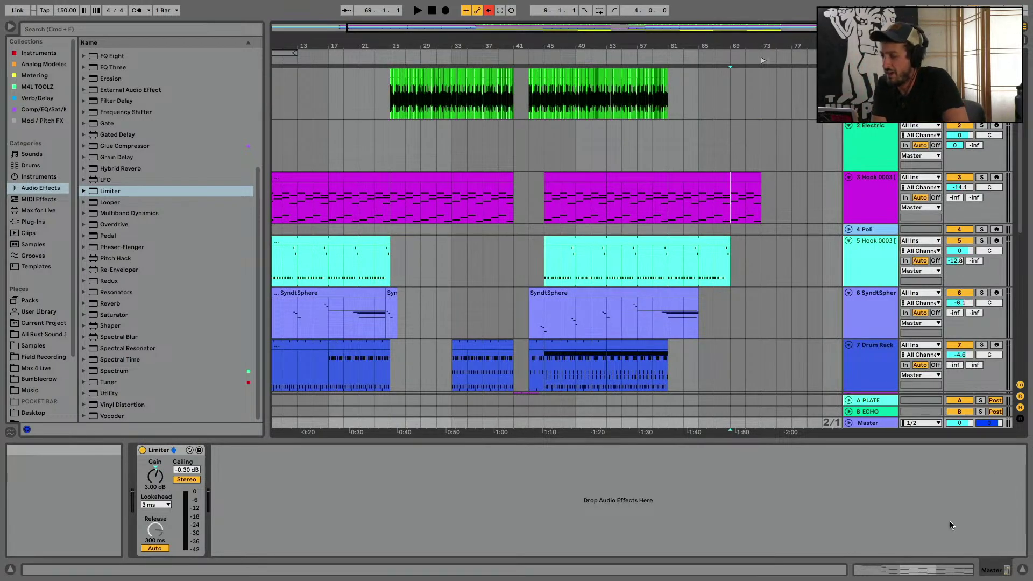
{"action": "left_click", "coordinate": [1022, 569]}
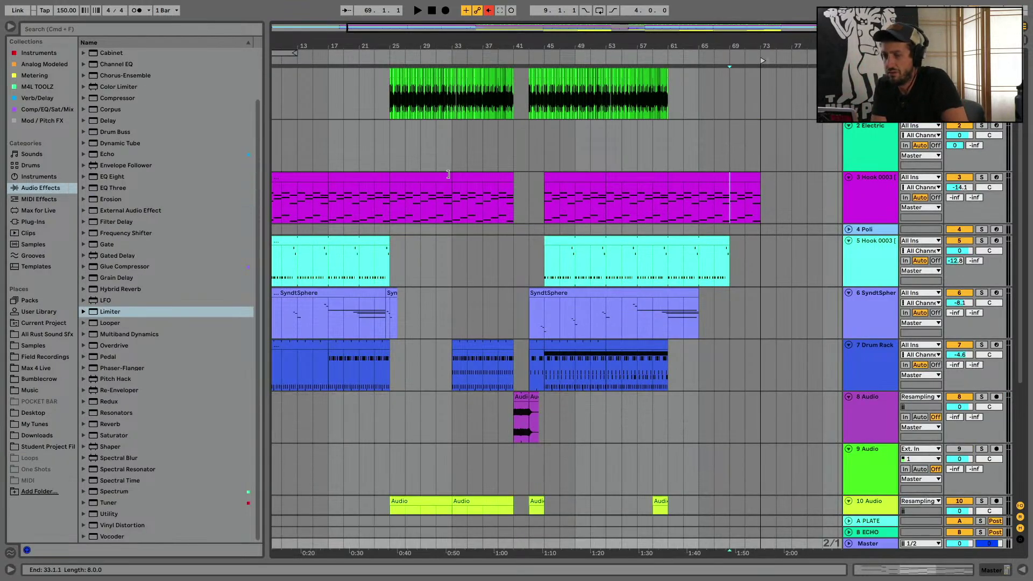
{"action": "left_click", "coordinate": [10, 26]}
{"action": "scroll", "coordinate": [71, 43], "scroll_direction": "left", "scroll_amount": 3}
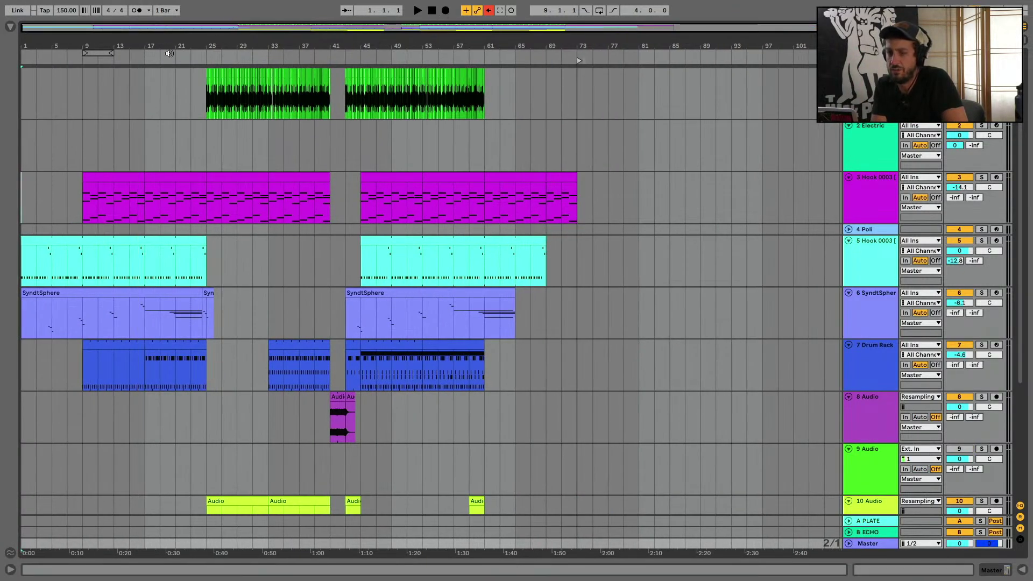
Add a locator near the beginning of the arrangement, move it to bar 1 and start playback from there
{"action": "right_click", "coordinate": [38, 57]}
{"action": "left_click", "coordinate": [62, 87]}
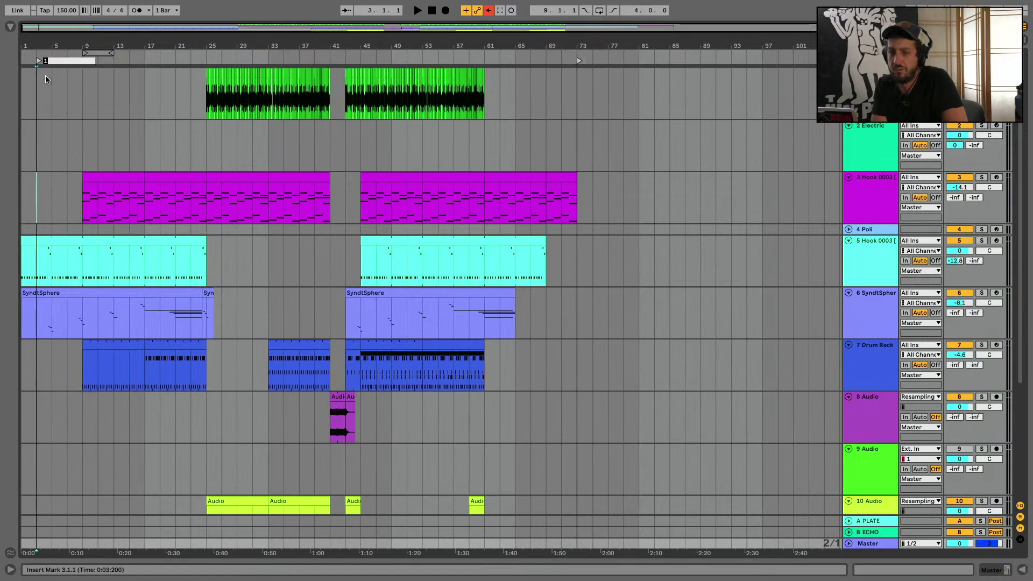
{"action": "left_click_drag", "start_coordinate": [39, 63], "coordinate": [9, 59]}
{"action": "left_click", "coordinate": [114, 140]}
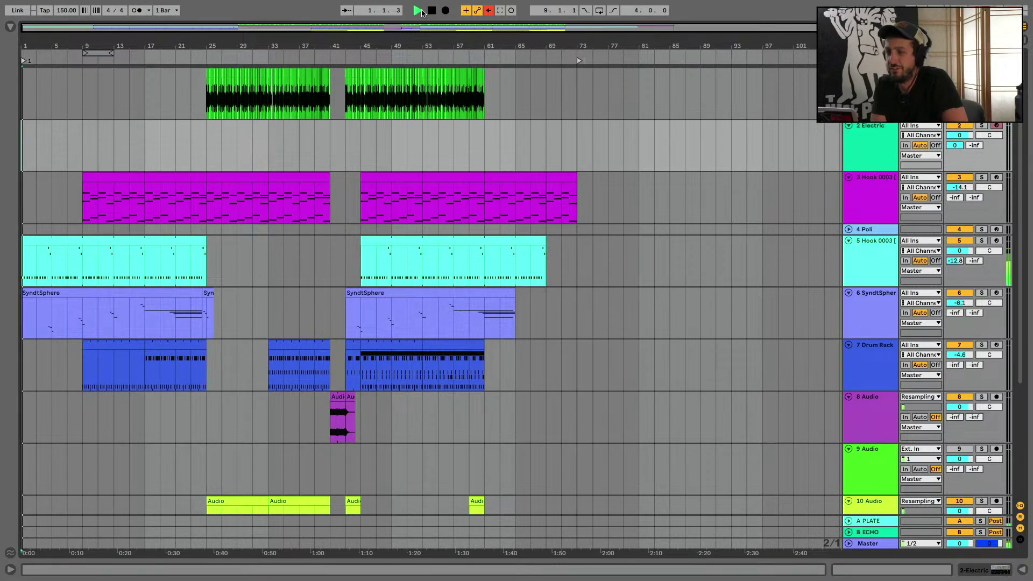
Delete the empty Electric and Poli tracks
{"action": "left_click", "coordinate": [889, 146]}
{"action": "key", "text": "Delete"}
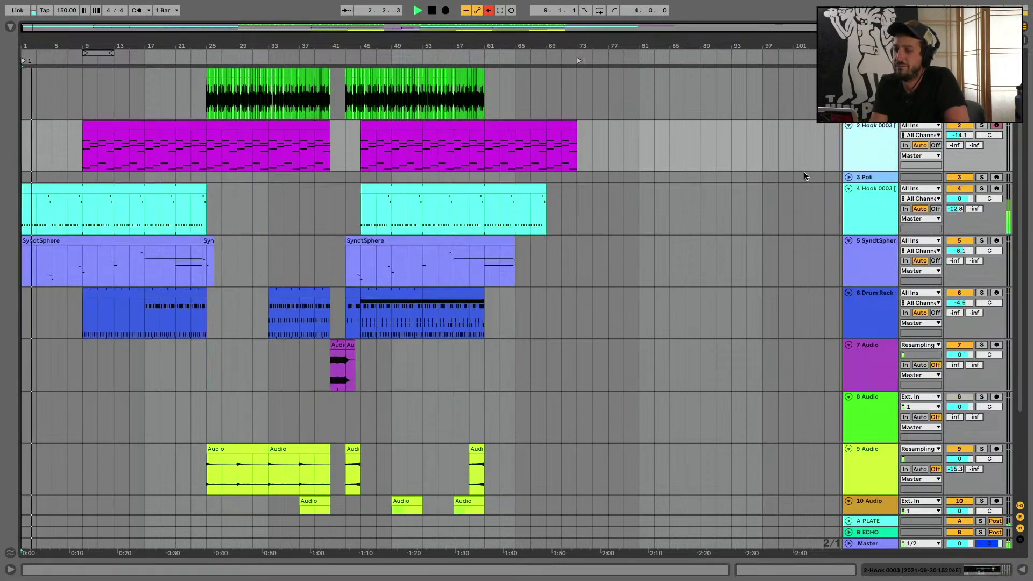
{"action": "left_click", "coordinate": [848, 177]}
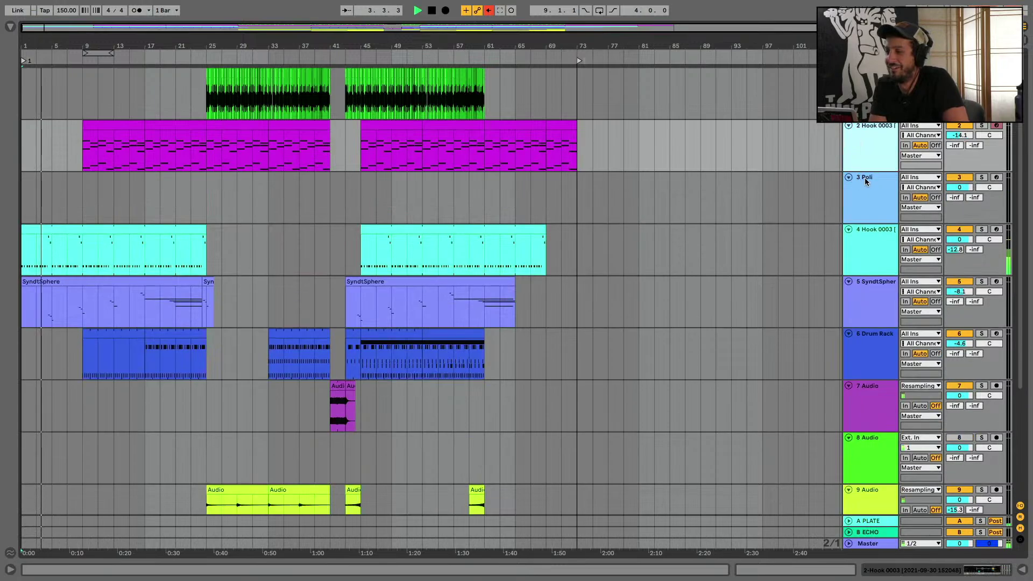
{"action": "left_click", "coordinate": [870, 192]}
{"action": "double_click", "coordinate": [869, 192]}
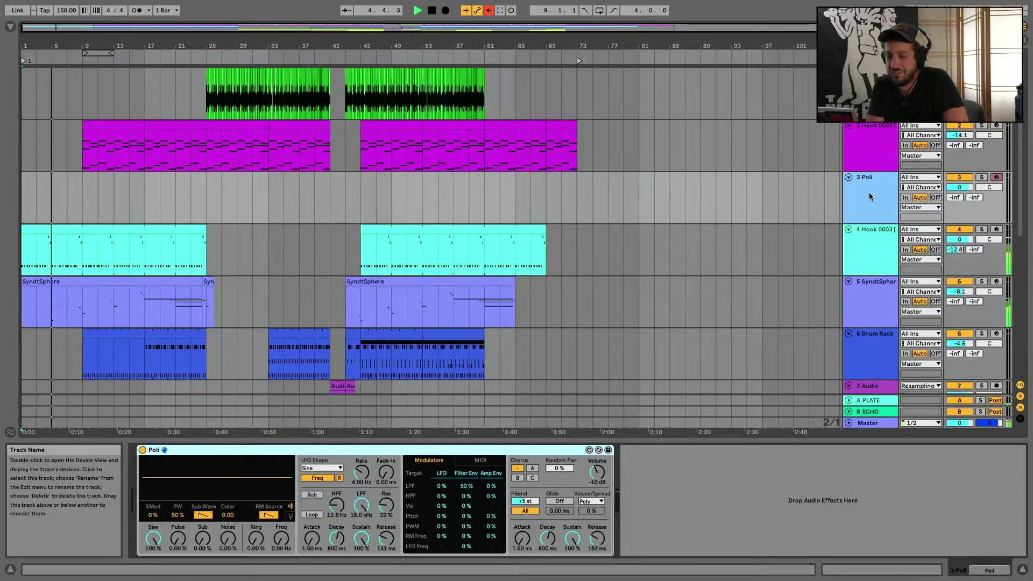
{"action": "key", "text": "Delete"}
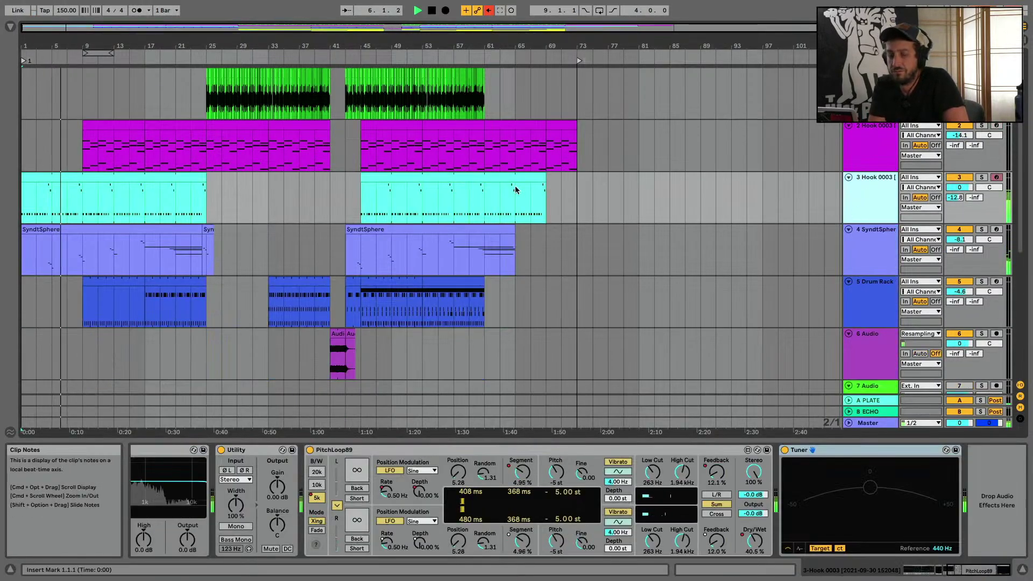
Delete the empty audio track 7
{"action": "scroll", "coordinate": [515, 189], "scroll_direction": "down", "scroll_amount": 8}
{"action": "left_click", "coordinate": [874, 185]}
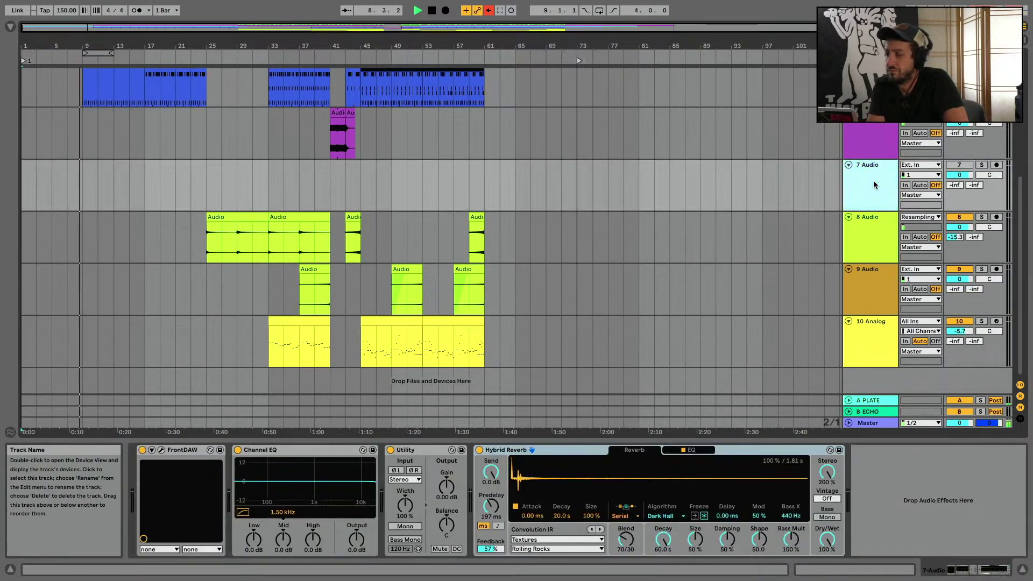
{"action": "key", "text": "Delete"}
{"action": "scroll", "coordinate": [470, 217], "scroll_direction": "up", "scroll_amount": 8}
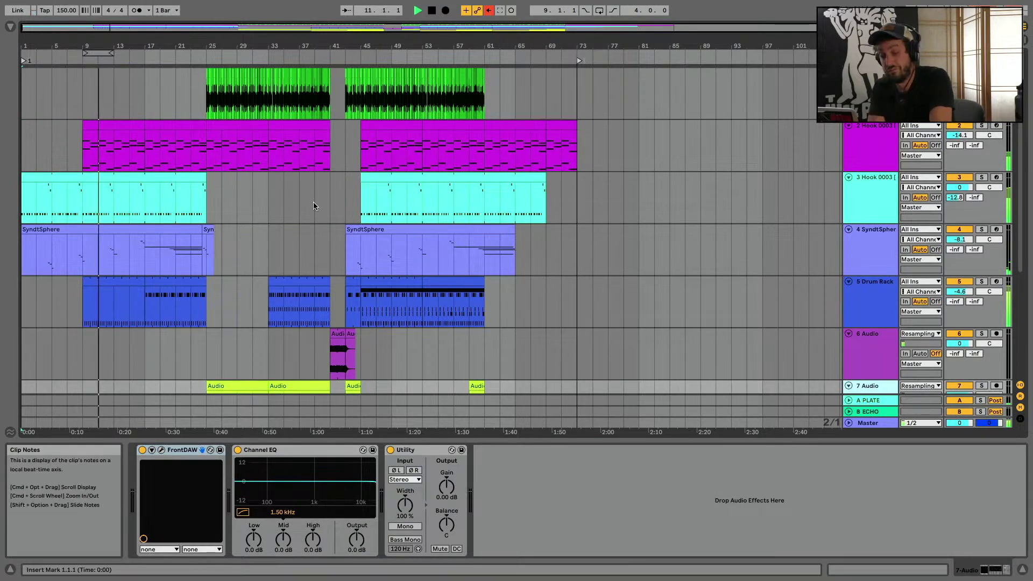
Lower the Filter Freq automation on the second Hook track to 101 Hz for the section up to about bar 20
{"action": "key", "text": "a"}
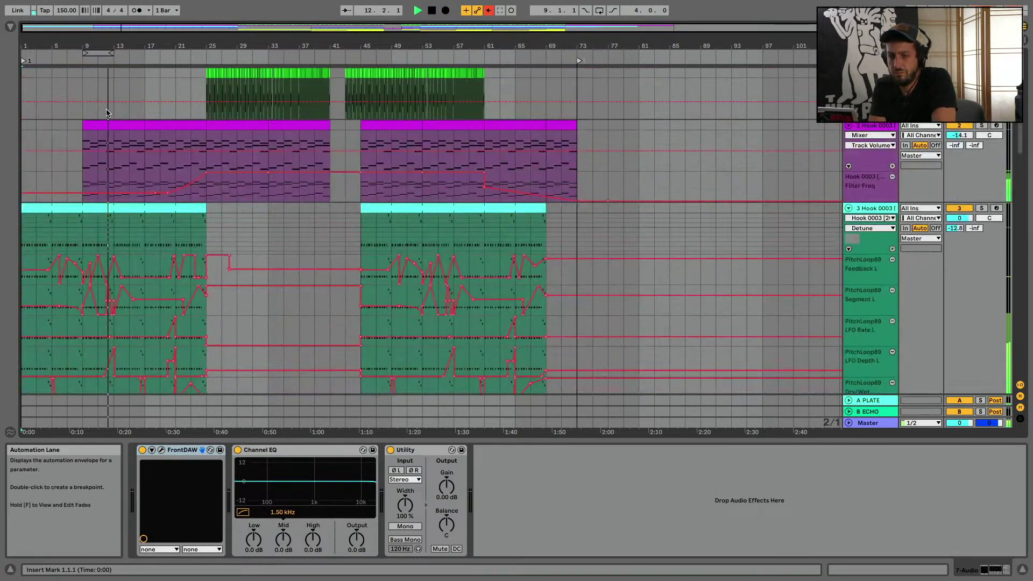
{"action": "left_click", "coordinate": [166, 196]}
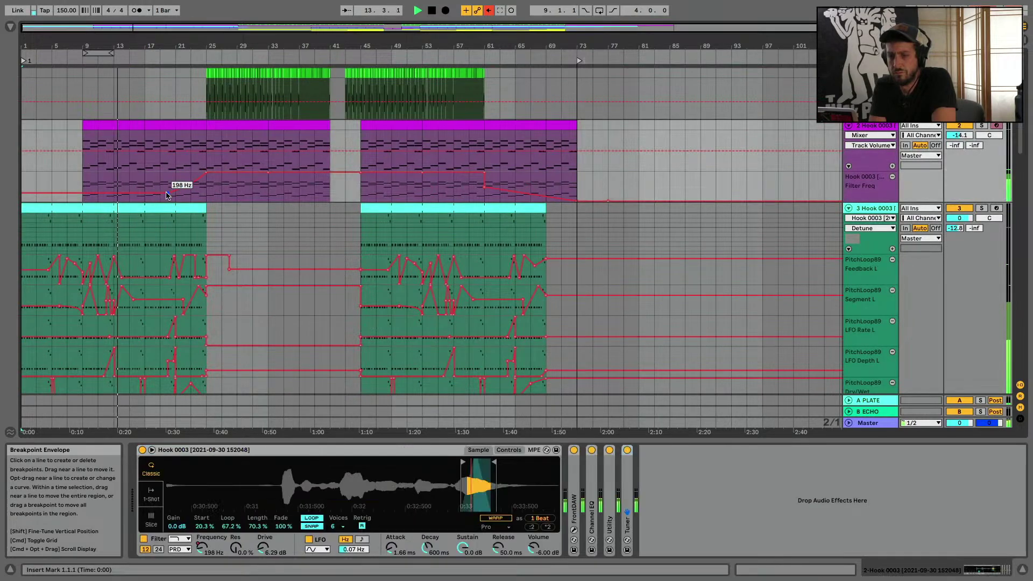
{"action": "left_click_drag", "start_coordinate": [167, 195], "coordinate": [168, 196]}
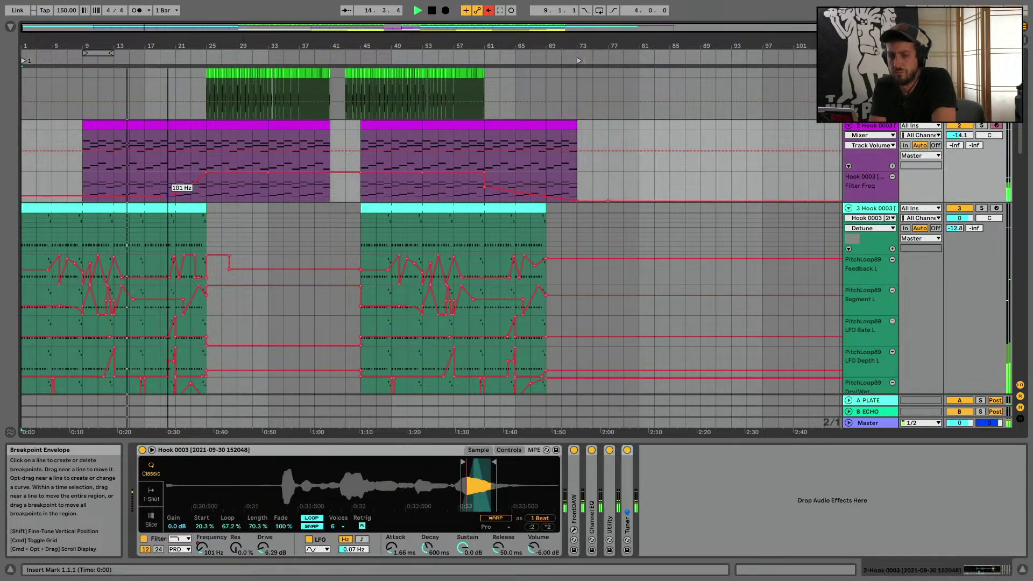
{"action": "scroll", "coordinate": [248, 225], "scroll_direction": "down", "scroll_amount": 10}
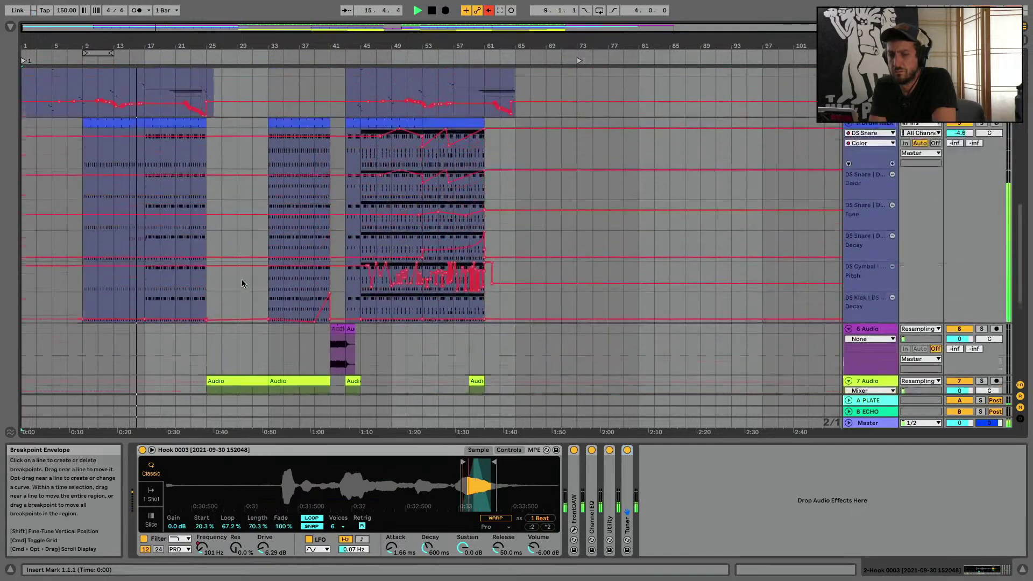
{"action": "key", "text": "a"}
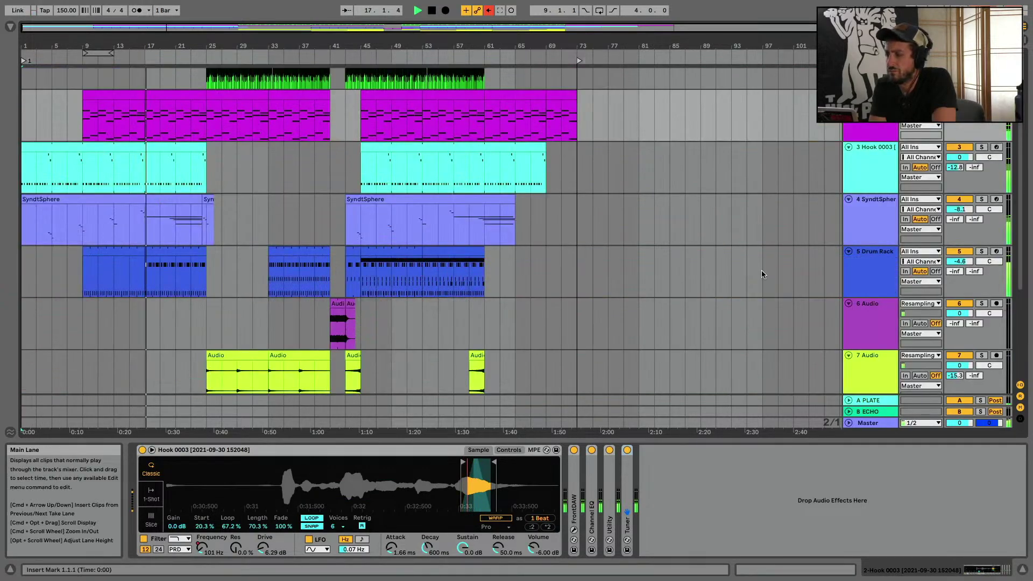
Automate the Drum Rack's Drum Buss output gain slightly lower until about bar 24, rising to 0.00 dB at bar 25
{"action": "left_click", "coordinate": [844, 273]}
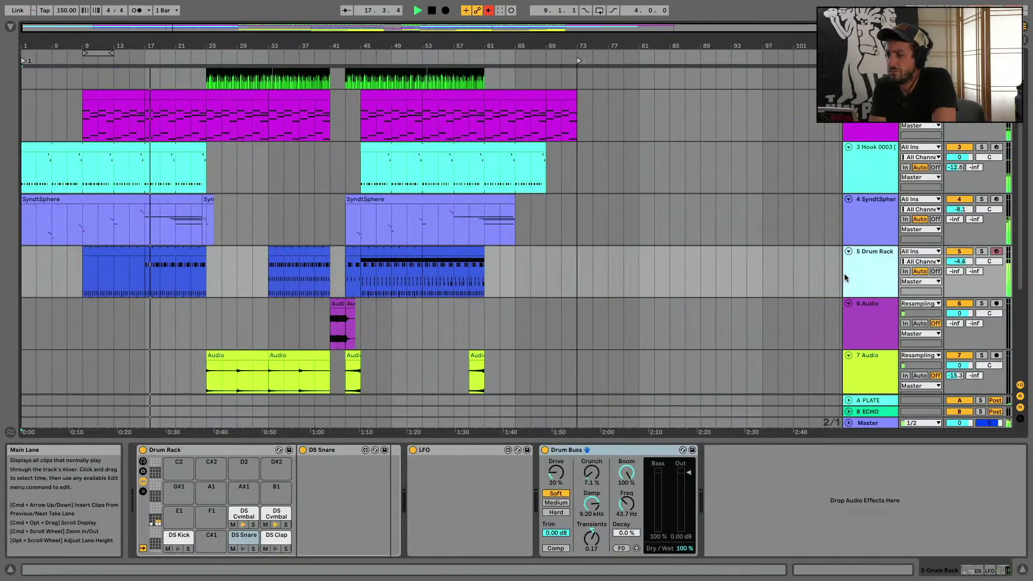
{"action": "right_click", "coordinate": [688, 491]}
{"action": "left_click", "coordinate": [719, 509]}
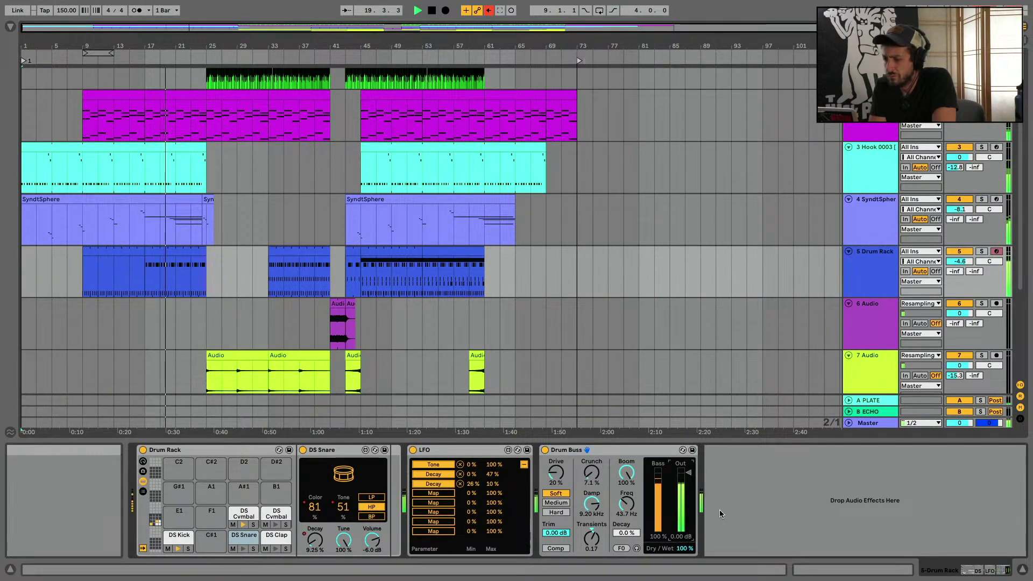
{"action": "scroll", "coordinate": [221, 309], "scroll_direction": "up", "scroll_amount": 2}
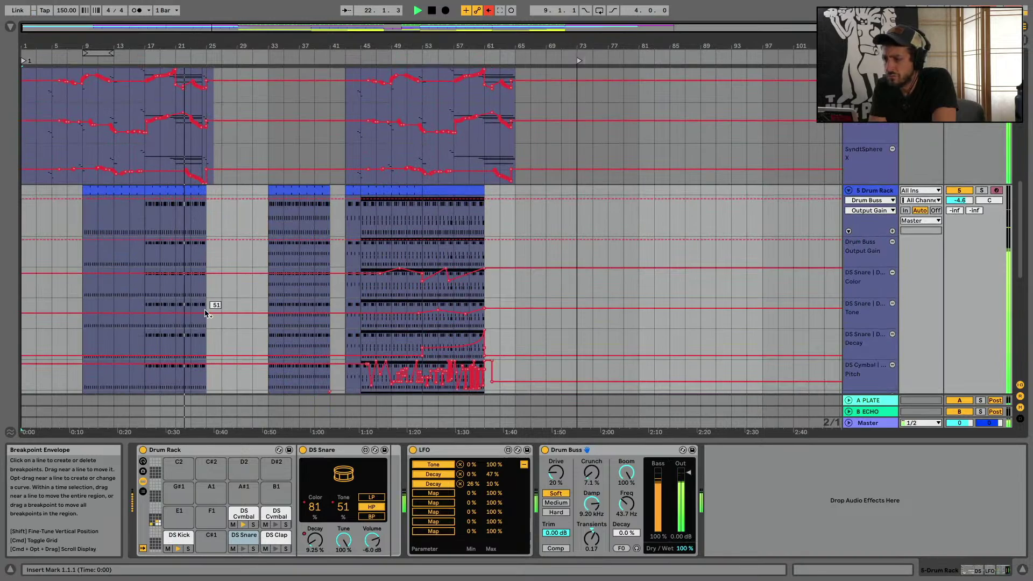
{"action": "left_click", "coordinate": [205, 240]}
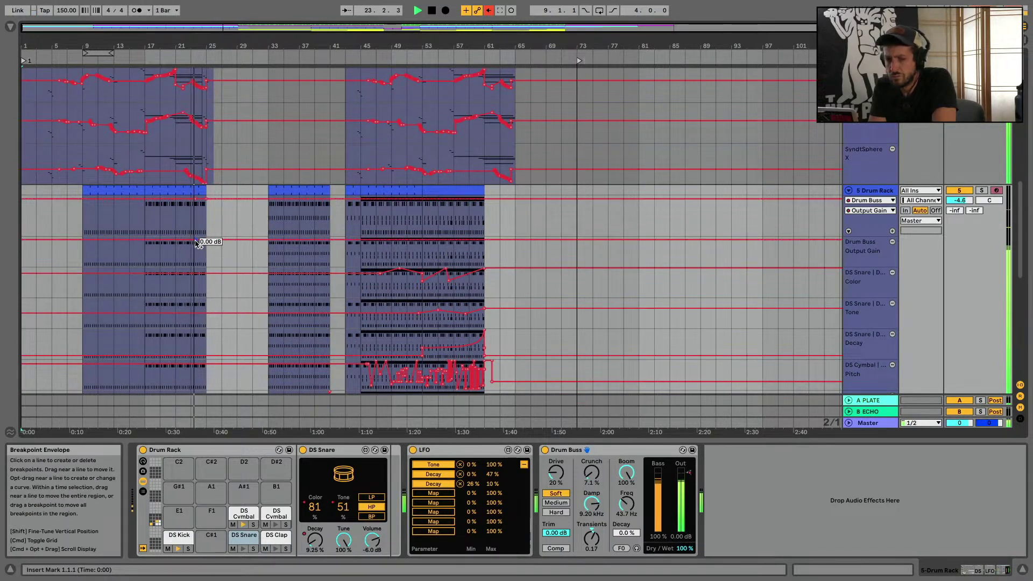
{"action": "left_click_drag", "start_coordinate": [198, 240], "coordinate": [198, 243]}
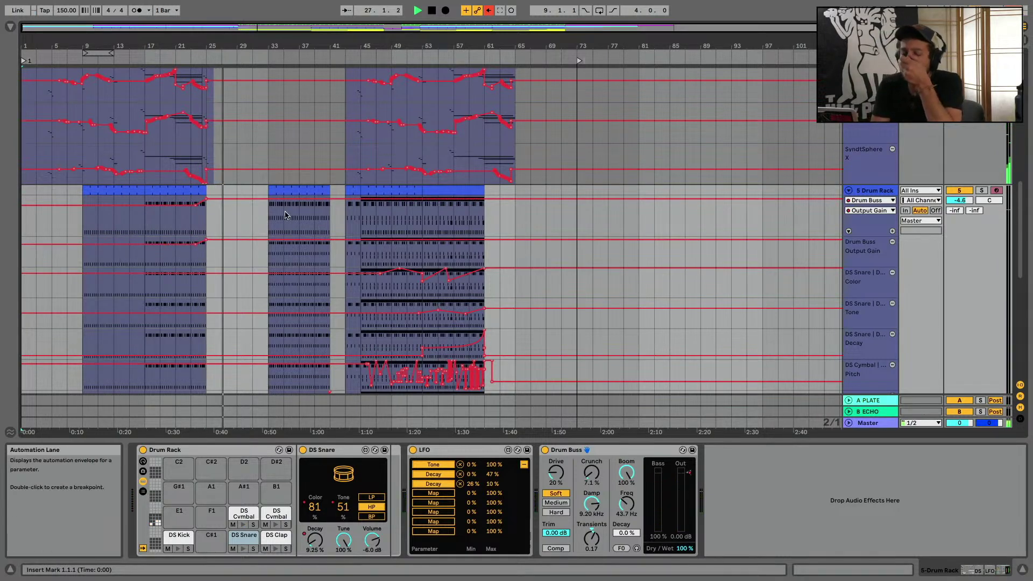
{"action": "key", "text": "a"}
{"action": "scroll", "coordinate": [286, 215], "scroll_direction": "up", "scroll_amount": 3}
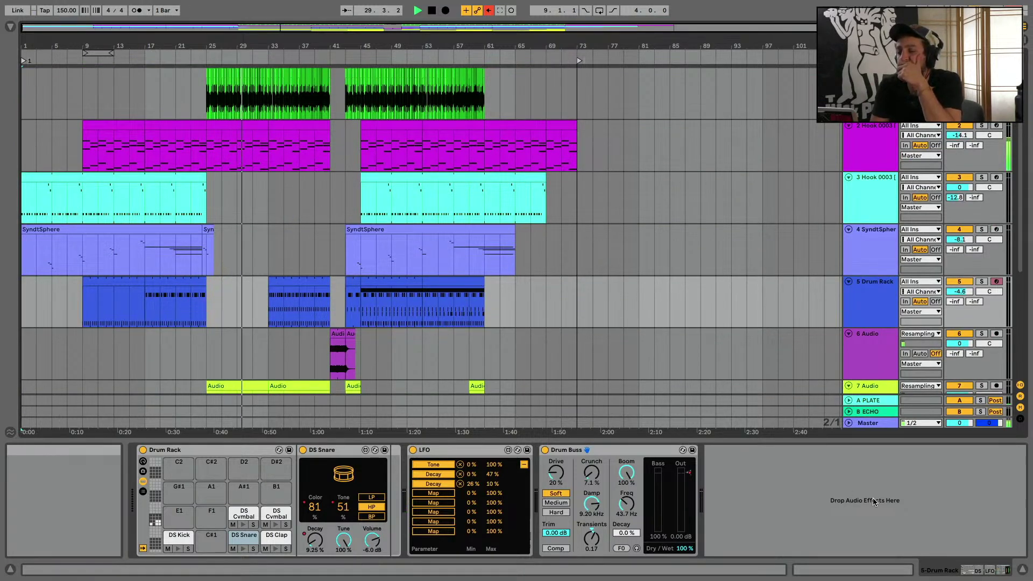
Hide the device view and duplicate bars 53 to 61 of the first Hook audio track into bars 61 to 69
{"action": "left_click", "coordinate": [1022, 569]}
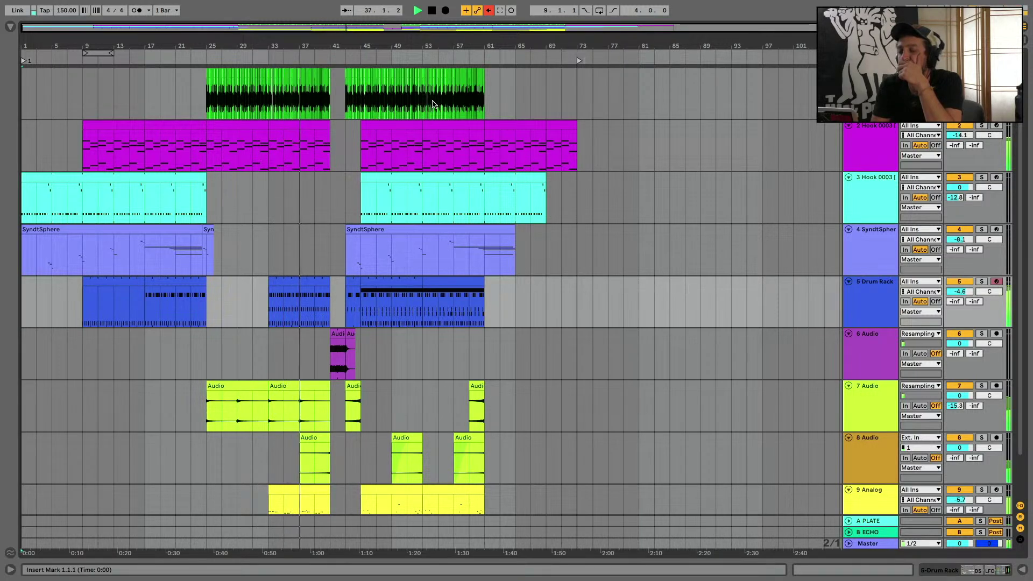
{"action": "left_click_drag", "start_coordinate": [425, 107], "coordinate": [487, 111]}
{"action": "key", "text": "ctrl+d"}
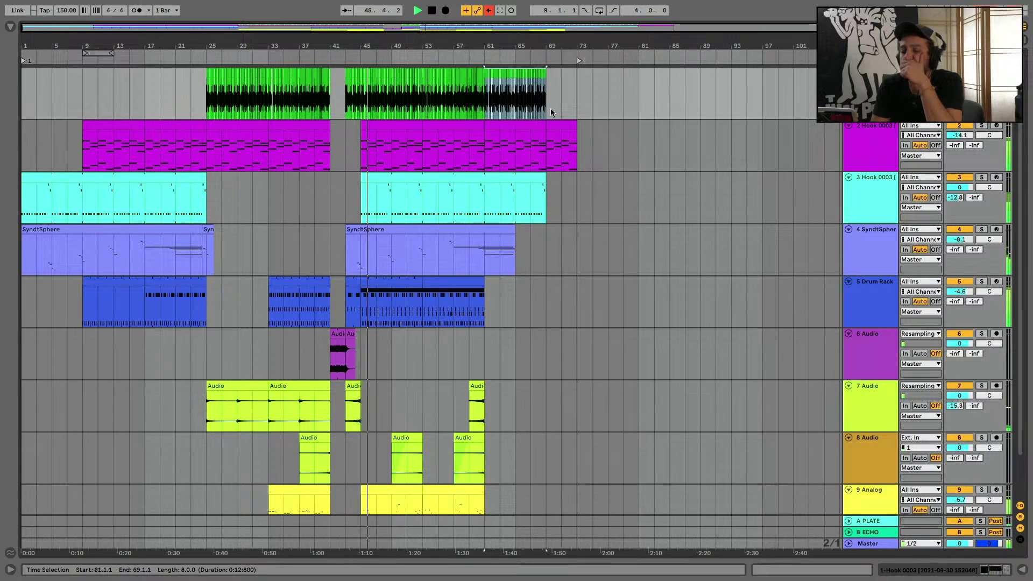
Add a fill to the Drum Rack clip at bar 44 with snares on beat 2 and all four sixteenths of beat 4, plus extra closing claps
{"action": "scroll", "coordinate": [377, 301], "scroll_direction": "up", "scroll_amount": 5}
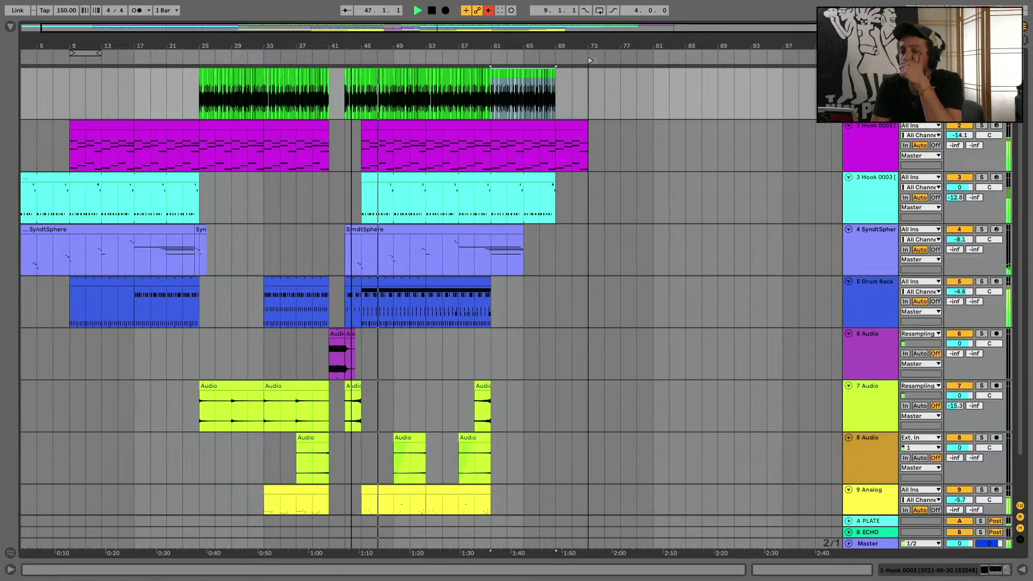
{"action": "left_click_drag", "start_coordinate": [376, 310], "coordinate": [484, 312]}
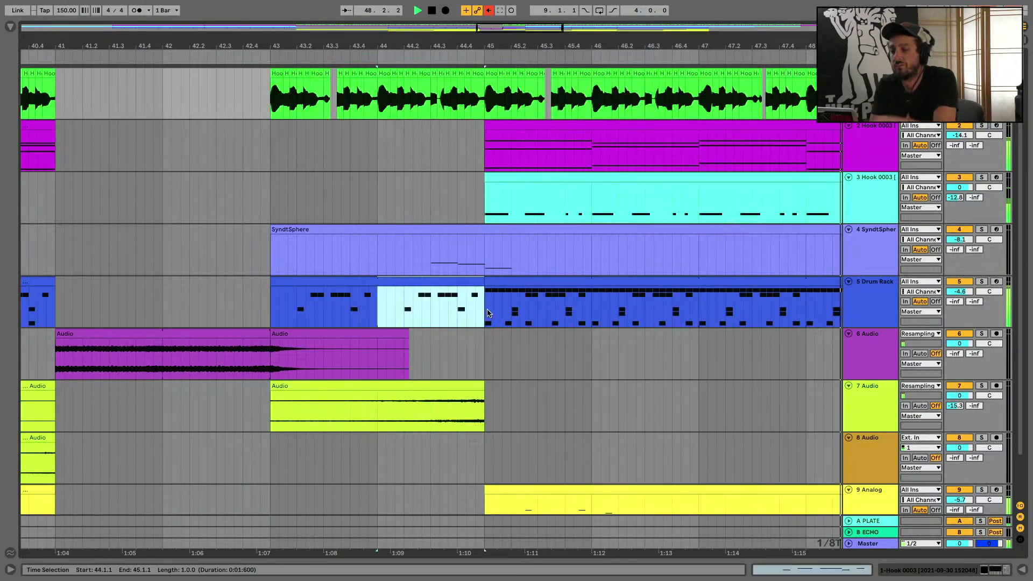
{"action": "double_click", "coordinate": [436, 282]}
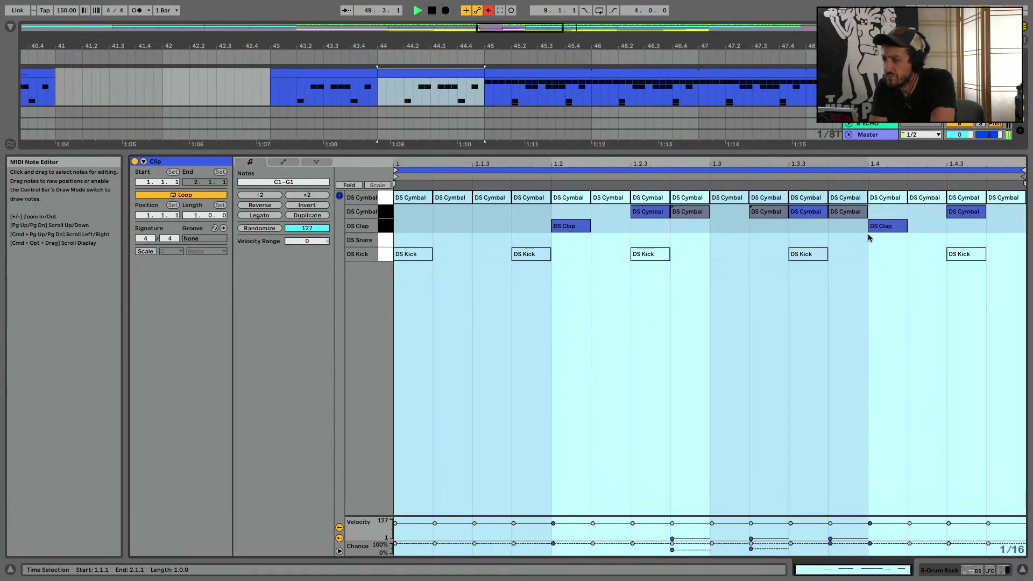
{"action": "left_click_drag", "start_coordinate": [609, 164], "coordinate": [609, 164]}
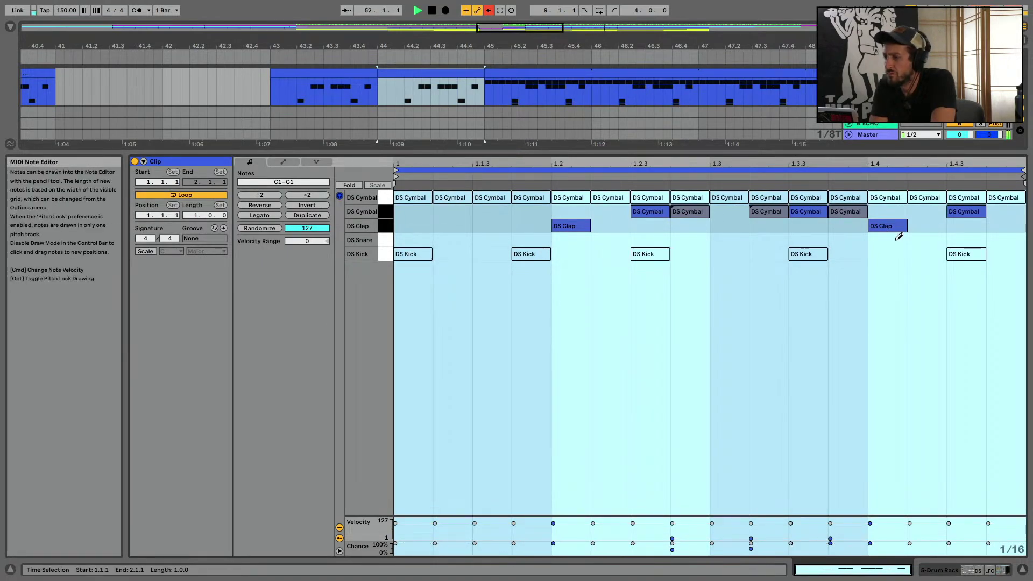
{"action": "key", "text": "b"}
{"action": "left_click_drag", "start_coordinate": [882, 240], "coordinate": [985, 239]}
{"action": "left_click", "coordinate": [995, 226]}
{"action": "left_click", "coordinate": [570, 239]}
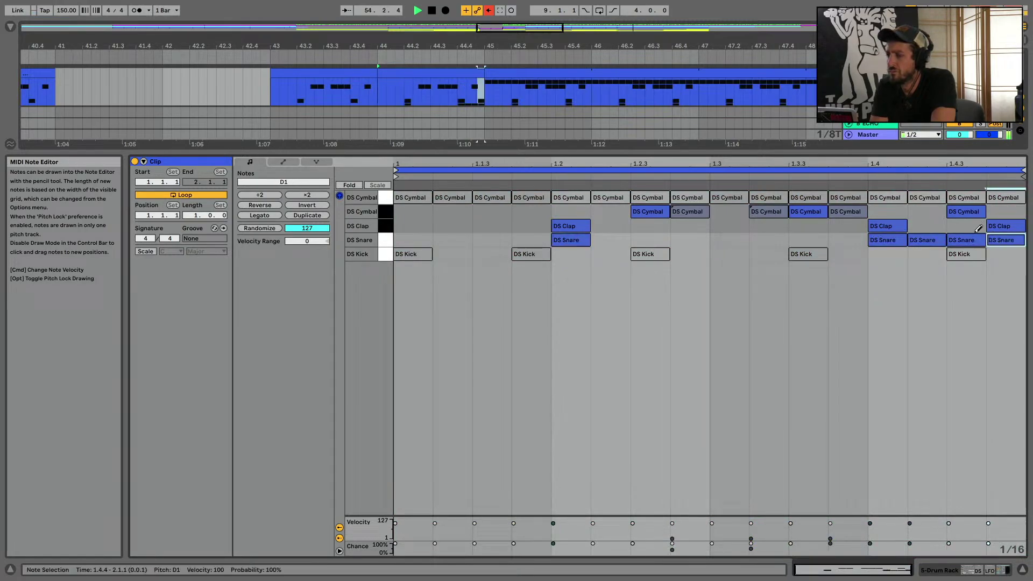
{"action": "left_click", "coordinate": [977, 228]}
{"action": "left_click", "coordinate": [1021, 571]}
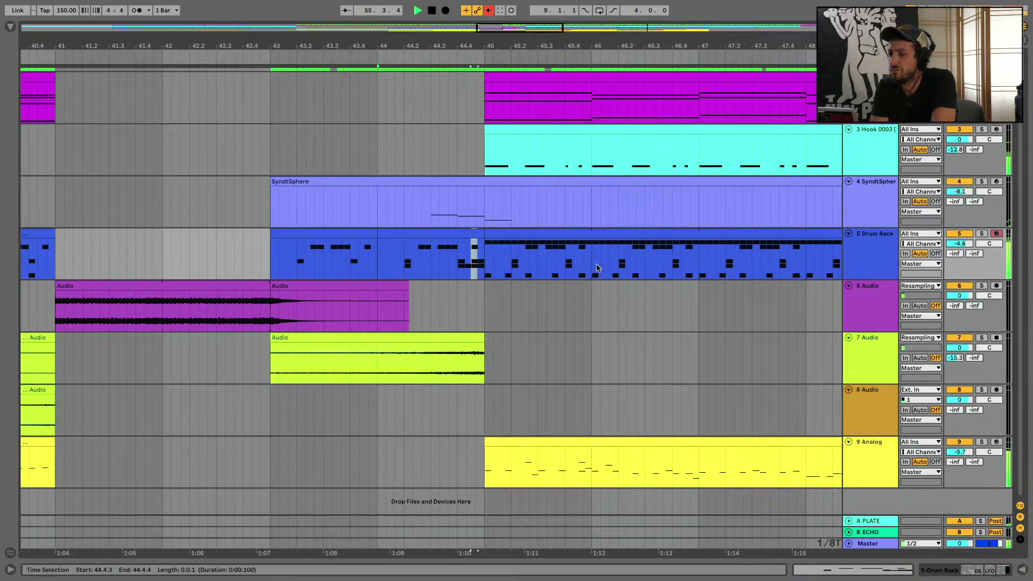
Insert an empty MIDI clip on the Drum Rack track from bar 61 to bar 69
{"action": "left_click_drag", "start_coordinate": [525, 41], "coordinate": [454, 11]}
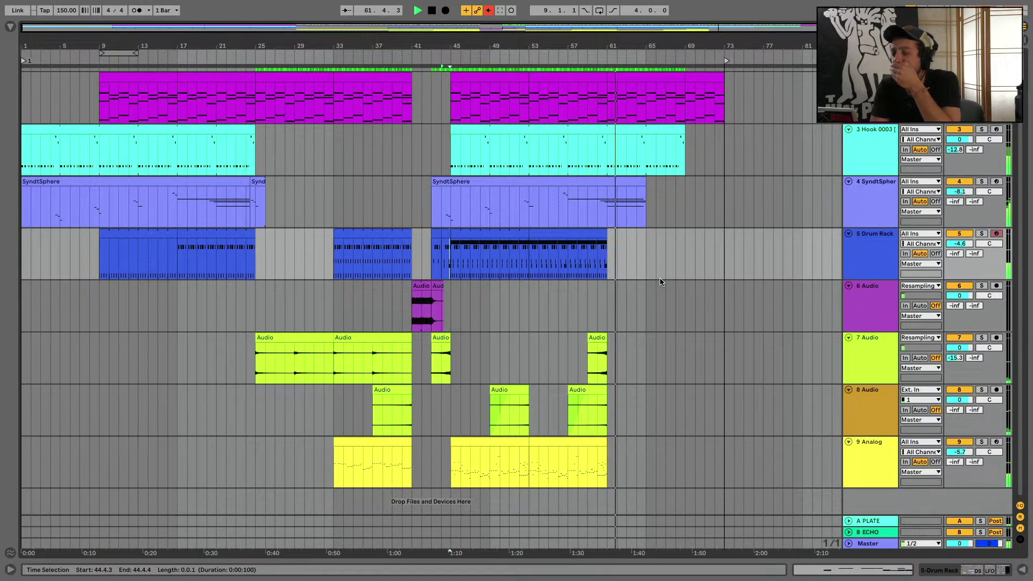
{"action": "left_click", "coordinate": [389, 233]}
{"action": "left_click_drag", "start_coordinate": [608, 246], "coordinate": [686, 242]}
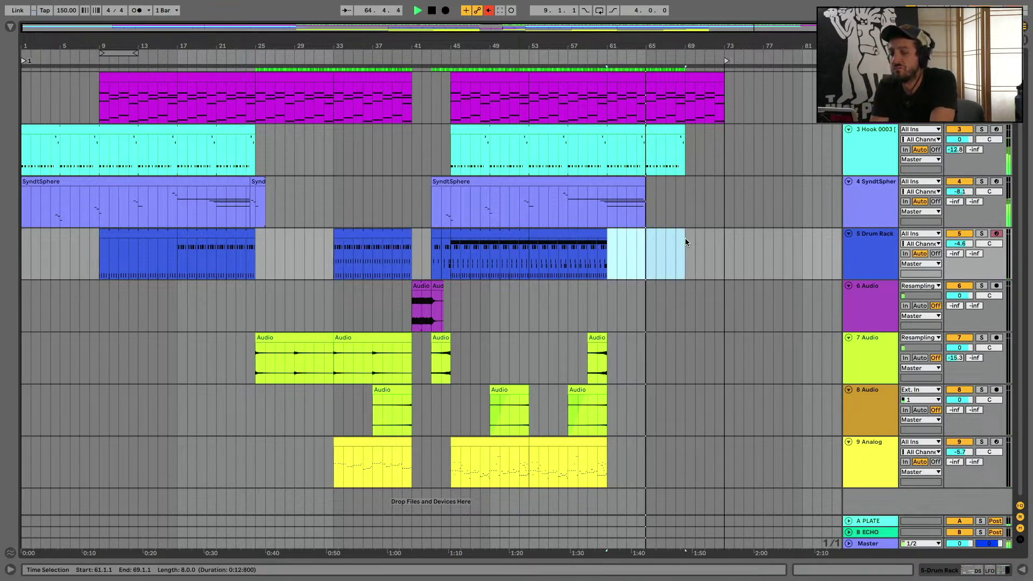
{"action": "right_click", "coordinate": [628, 238]}
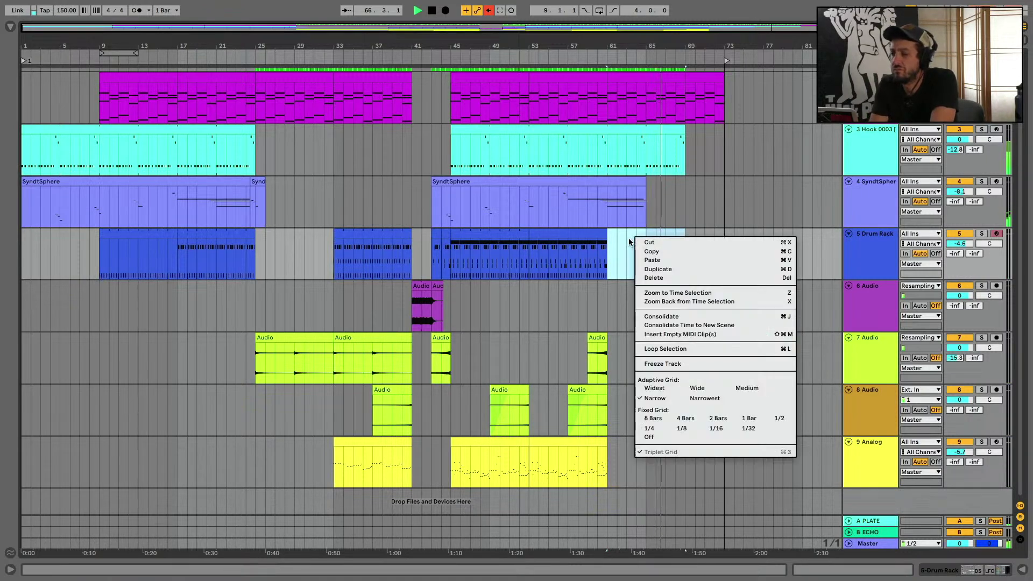
{"action": "left_click", "coordinate": [682, 334]}
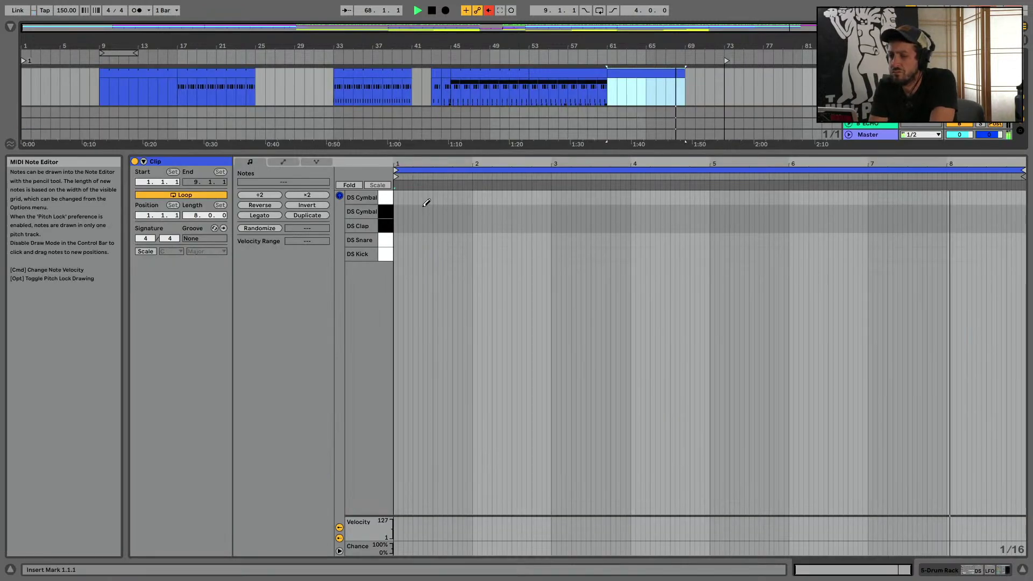
Set the new drum clip's loop length to one bar and draw snare hits on beats 2 and 4
{"action": "left_click_drag", "start_coordinate": [196, 215], "coordinate": [197, 238]}
{"action": "left_click", "coordinate": [415, 240]}
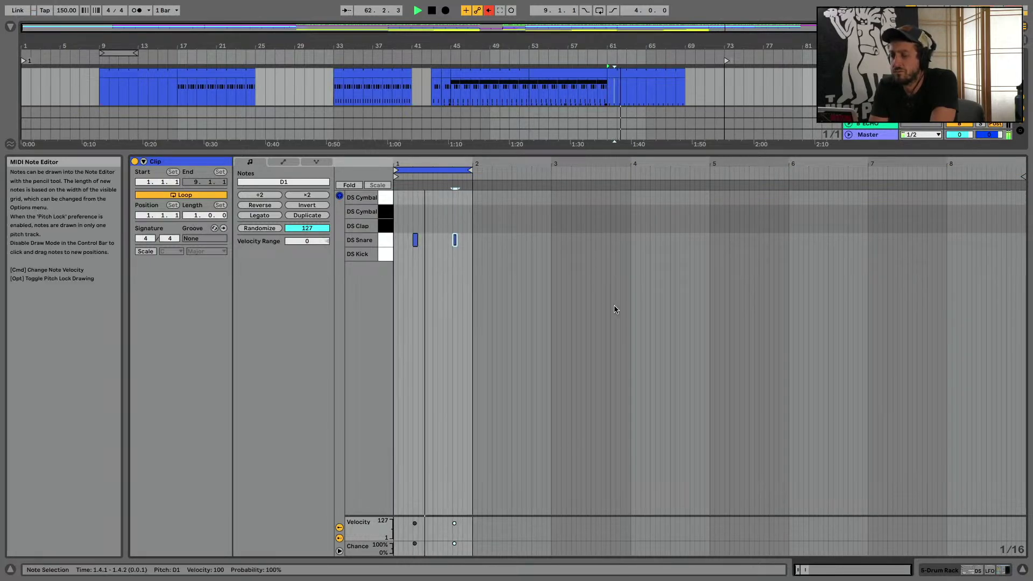
{"action": "left_click", "coordinate": [1021, 570]}
Draw descending automation for the snare's tone and color and the Drum Buss output gain, reaching their low points at about bar 68
{"action": "key", "text": "a"}
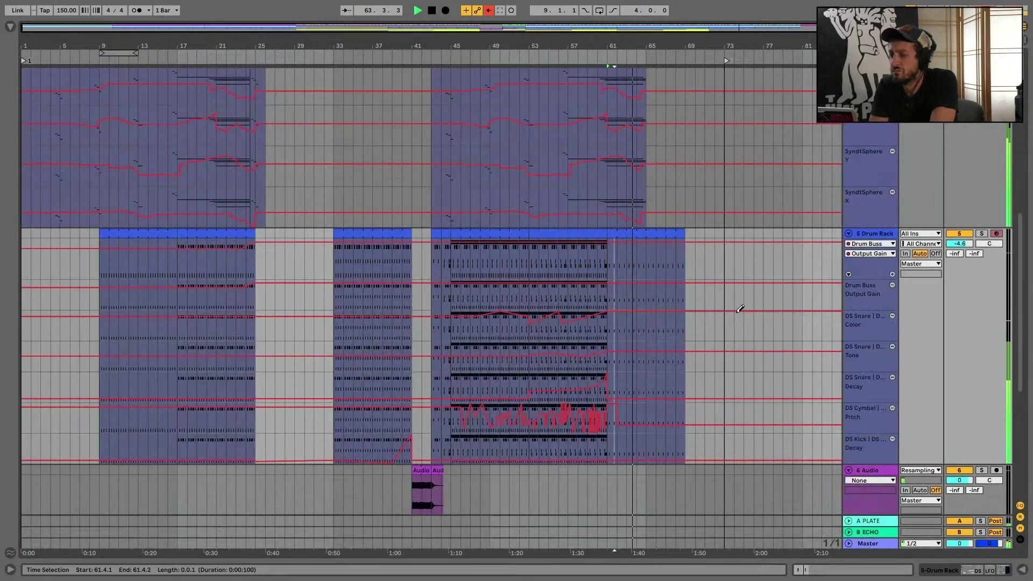
{"action": "key", "text": "space"}
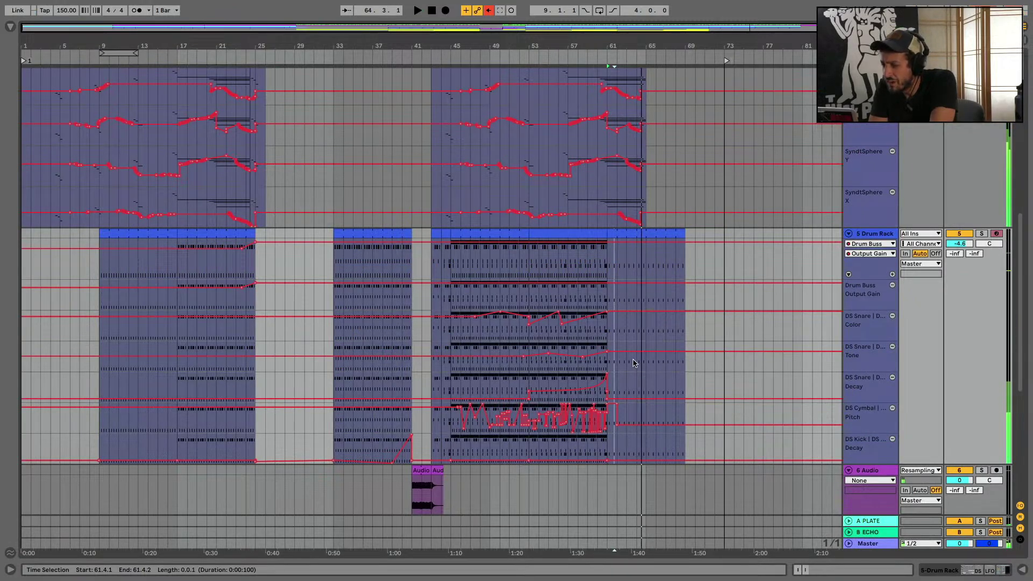
{"action": "left_click_drag", "start_coordinate": [617, 354], "coordinate": [676, 370]}
{"action": "key", "text": "space"}
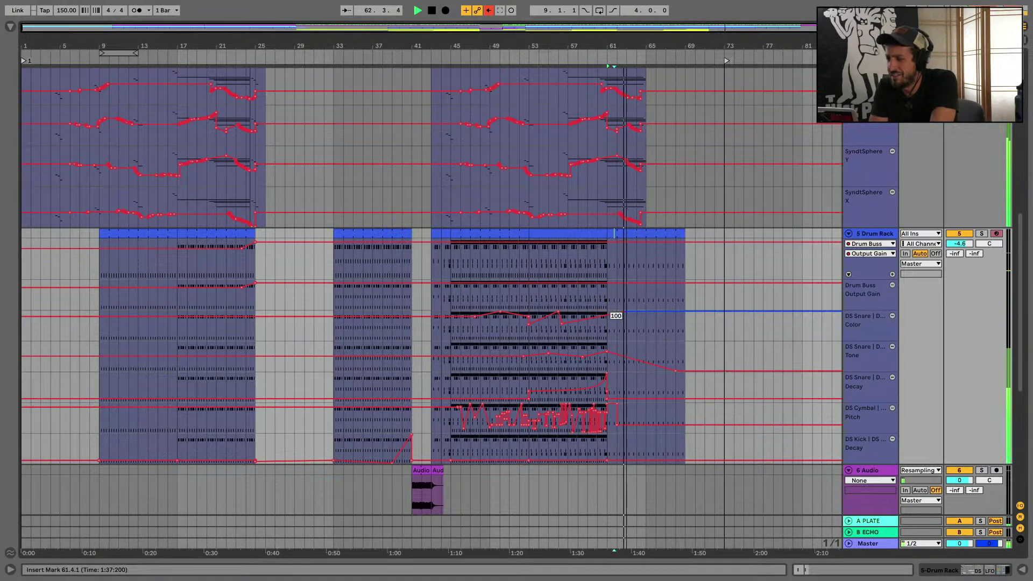
{"action": "left_click_drag", "start_coordinate": [672, 318], "coordinate": [675, 340]}
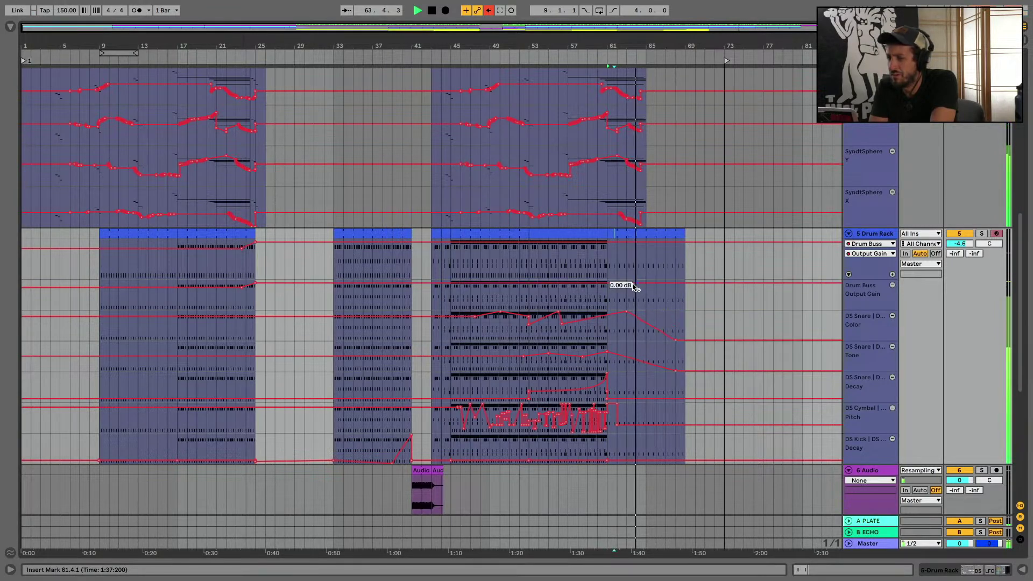
{"action": "left_click_drag", "start_coordinate": [655, 284], "coordinate": [675, 313]}
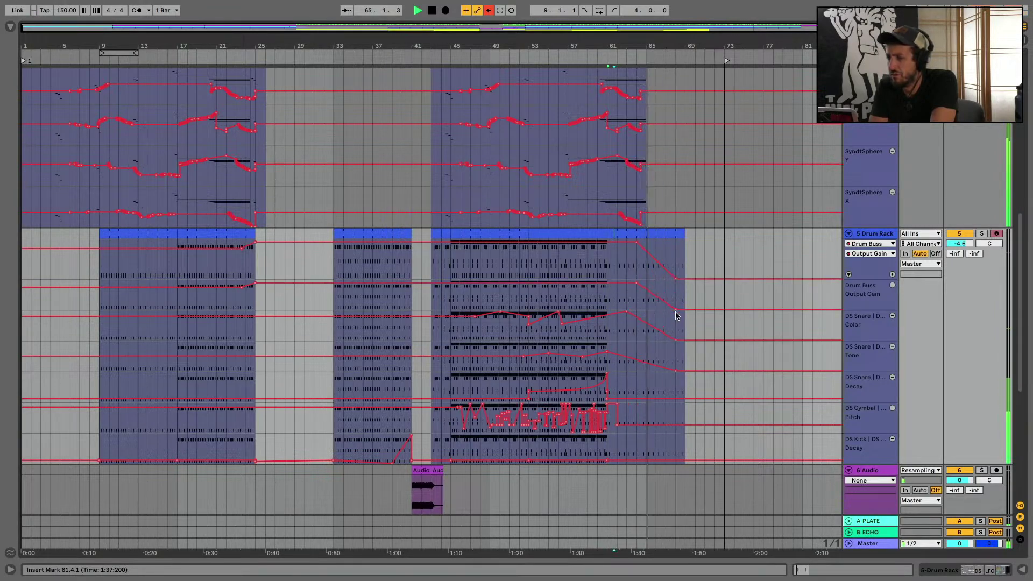
Reshape the snare's decay automation so it rises from bar 61 to about bar 68, checking it in playback
{"action": "left_click", "coordinate": [683, 377]}
{"action": "key", "text": "space"}
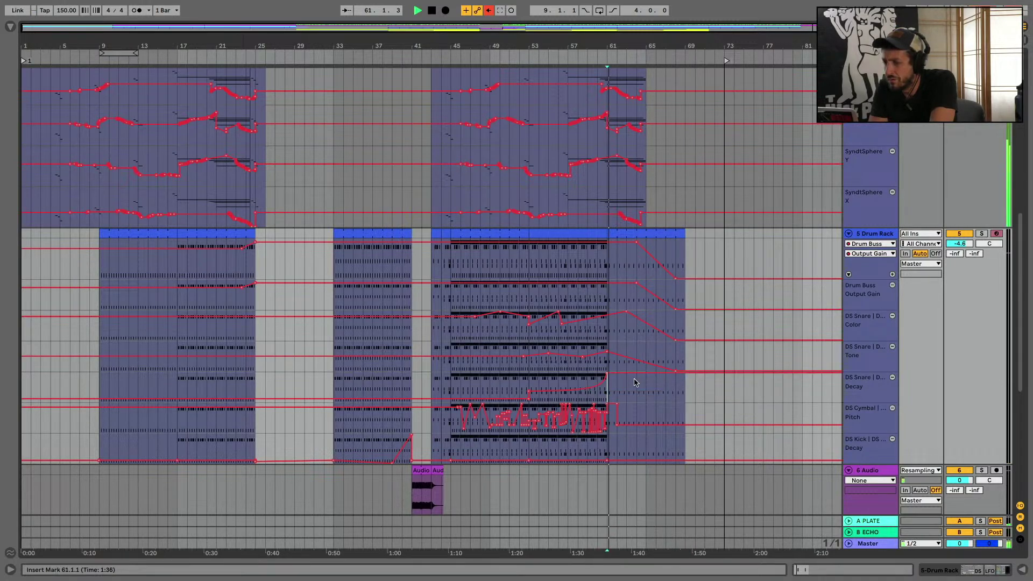
{"action": "mouse_move", "coordinate": [676, 373]}
{"action": "left_mouse_down"}
{"action": "mouse_move", "coordinate": [675, 401]}
{"action": "mouse_move", "coordinate": [655, 375]}
{"action": "mouse_move", "coordinate": [676, 372]}
{"action": "left_mouse_up"}
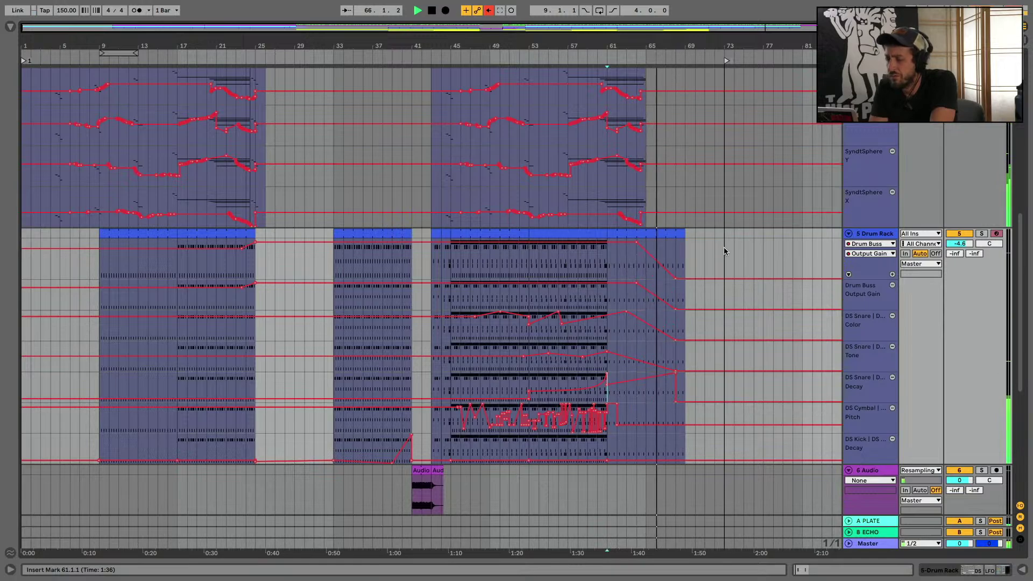
Hide the automation lanes and select the last Drum Rack clip, from bar 61 to bar 69
{"action": "key", "text": "a"}
{"action": "left_click_drag", "start_coordinate": [684, 233], "coordinate": [685, 233]}
{"action": "scroll", "coordinate": [686, 231], "scroll_direction": "up", "scroll_amount": 2}
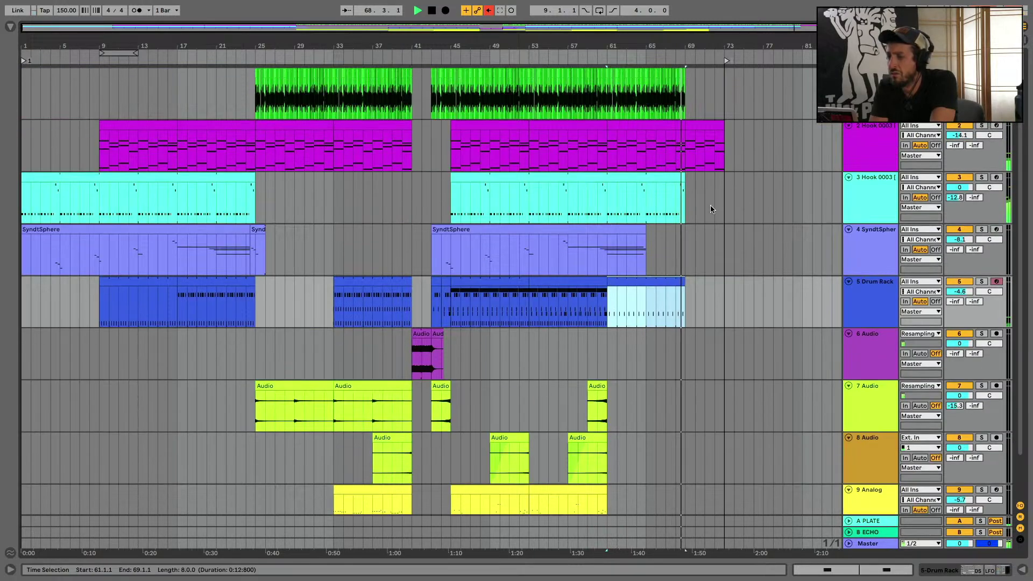
{"action": "key", "text": "a"}
{"action": "key", "text": "a"}
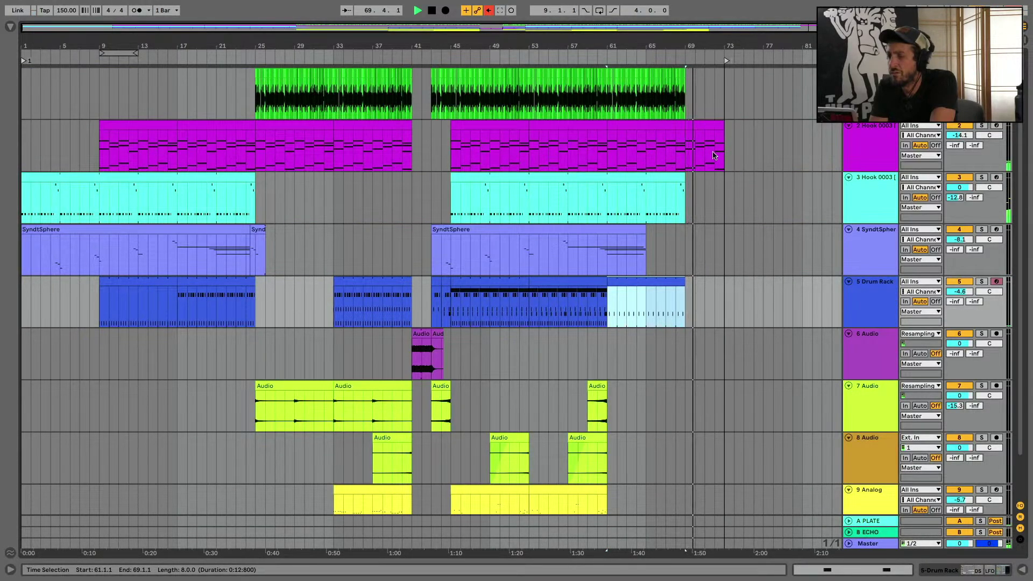
Select the first track's audio from about bar 61 to bar 69 and show its Utility gain automation in a new lane
{"action": "left_click_drag", "start_coordinate": [616, 109], "coordinate": [685, 106]}
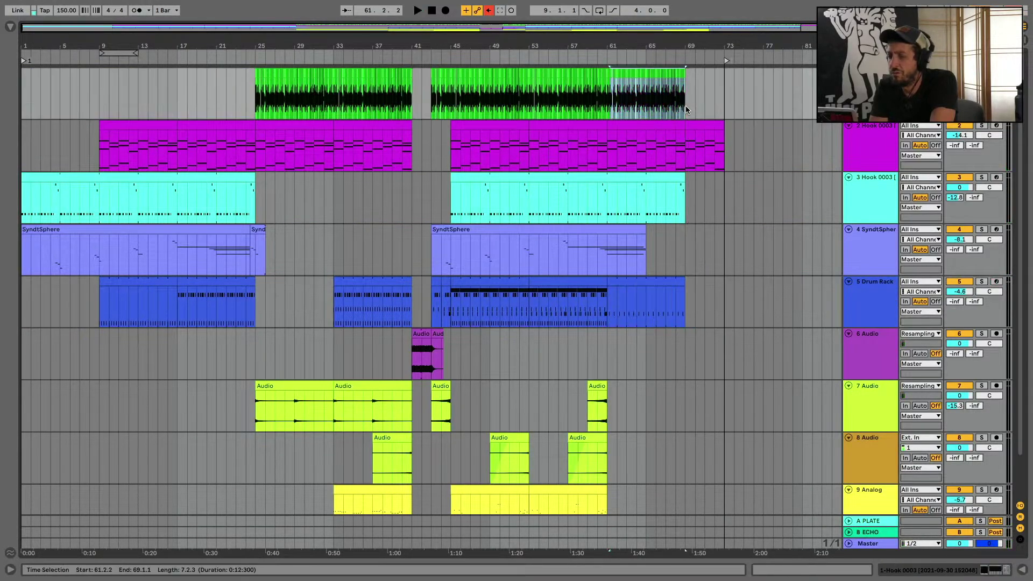
{"action": "double_click", "coordinate": [869, 73]}
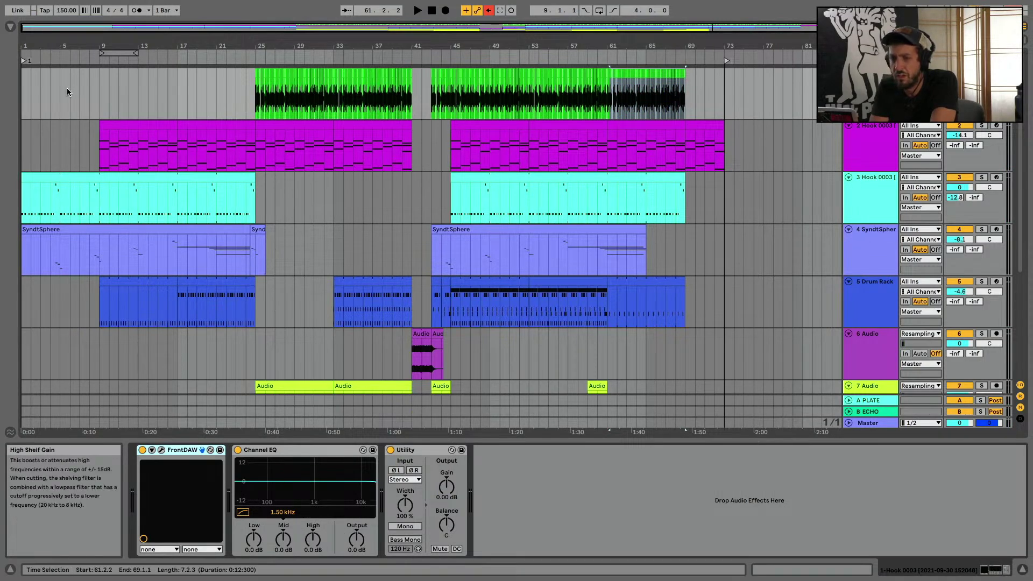
{"action": "key", "text": "super+alt+b"}
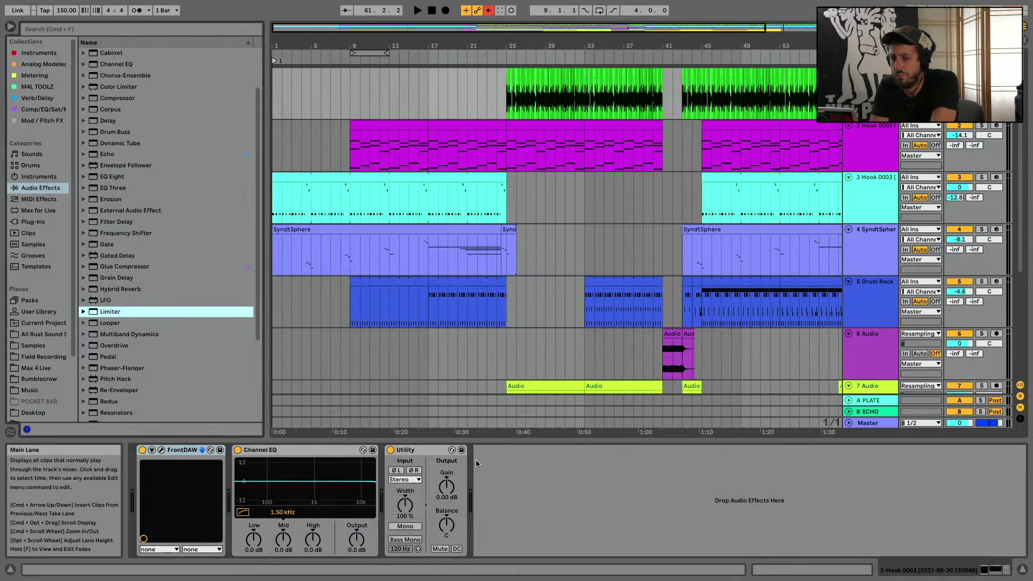
{"action": "right_click", "coordinate": [446, 490]}
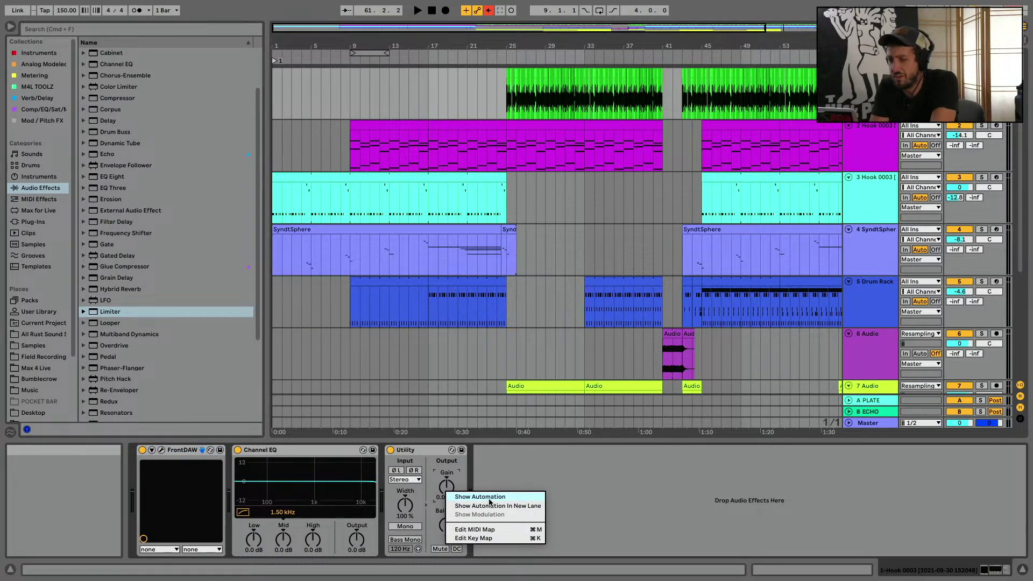
{"action": "left_click", "coordinate": [488, 506]}
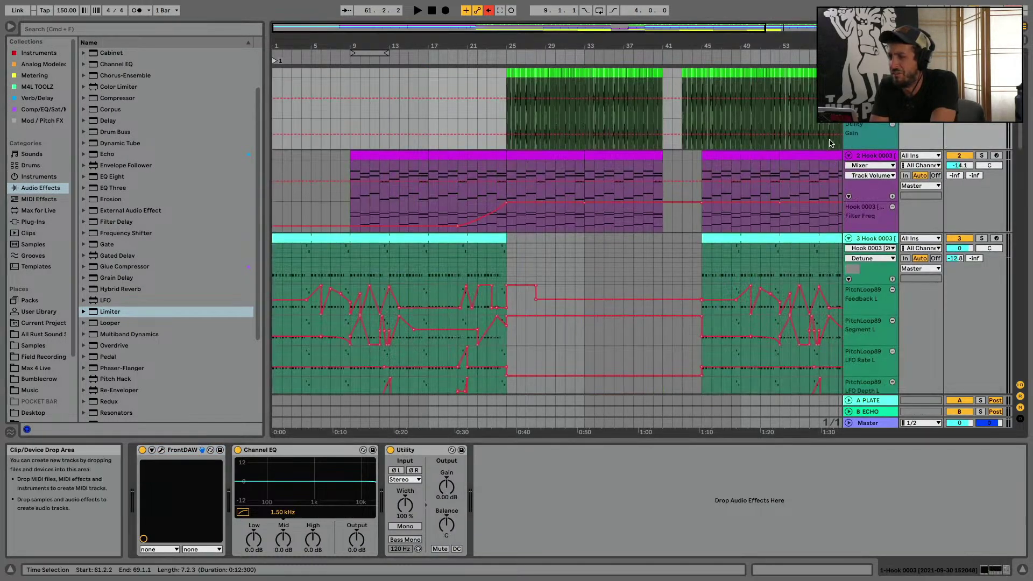
Draw the first track's Utility gain falling from about bar 62 to bar 69, check it in playback and hide the automation
{"action": "scroll", "coordinate": [828, 138], "scroll_direction": "right", "scroll_amount": 5}
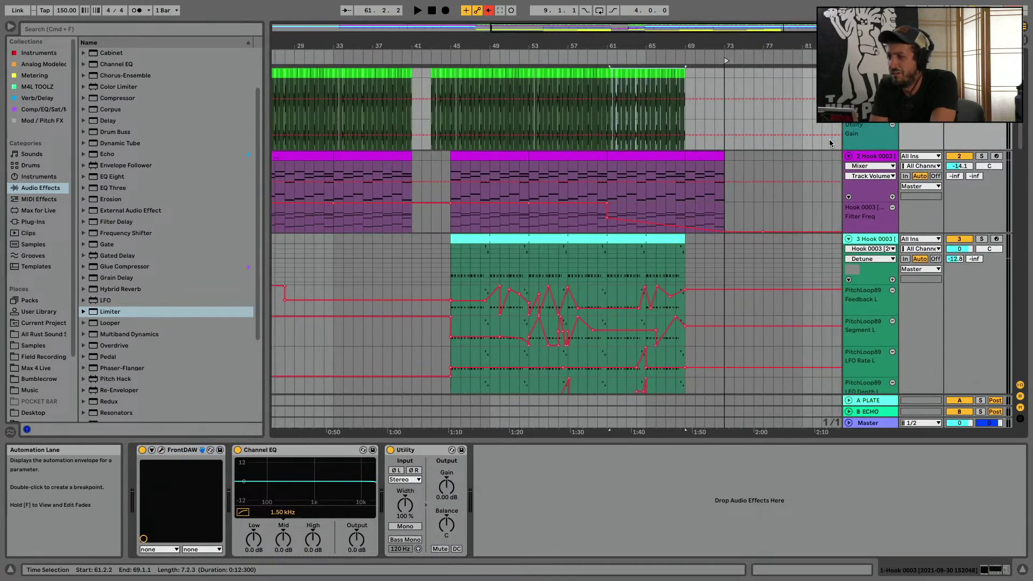
{"action": "left_click_drag", "start_coordinate": [684, 133], "coordinate": [682, 152]}
{"action": "left_click", "coordinate": [627, 143]}
{"action": "key", "text": "space"}
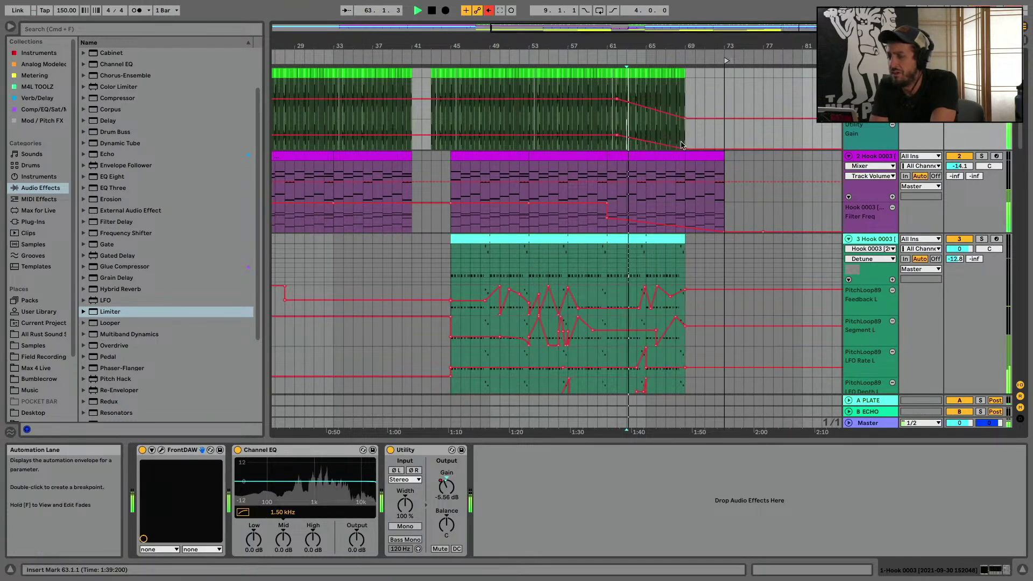
{"action": "key", "text": "a"}
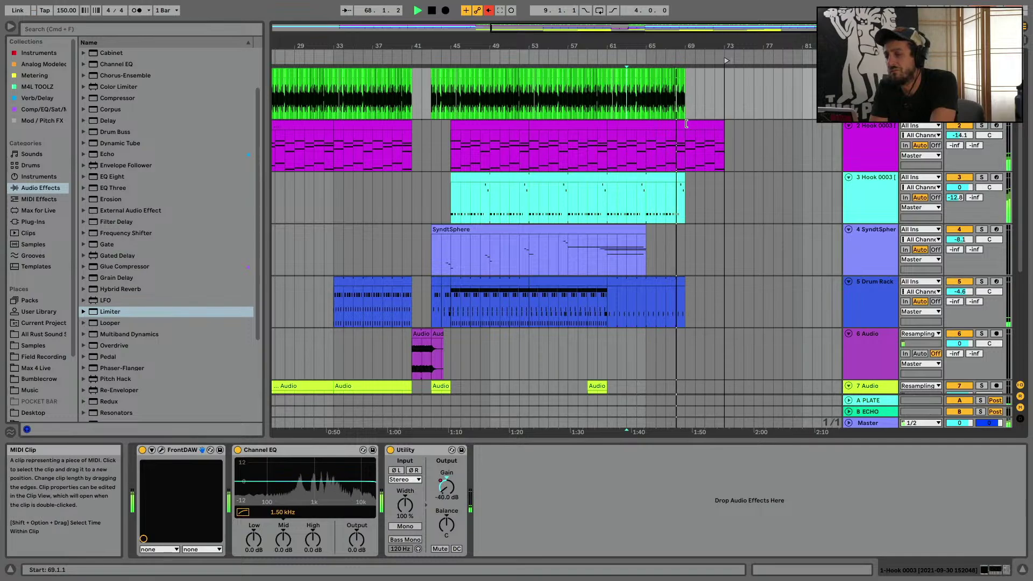
Trim the end of the third track's last clip back to about the middle of bar 68, playing the ending to judge it
{"action": "left_click_drag", "start_coordinate": [682, 177], "coordinate": [677, 177]}
{"action": "left_click", "coordinate": [667, 193]}
{"action": "key", "text": "space"}
{"action": "key", "text": "space"}
{"action": "left_click_drag", "start_coordinate": [698, 39], "coordinate": [697, 135]}
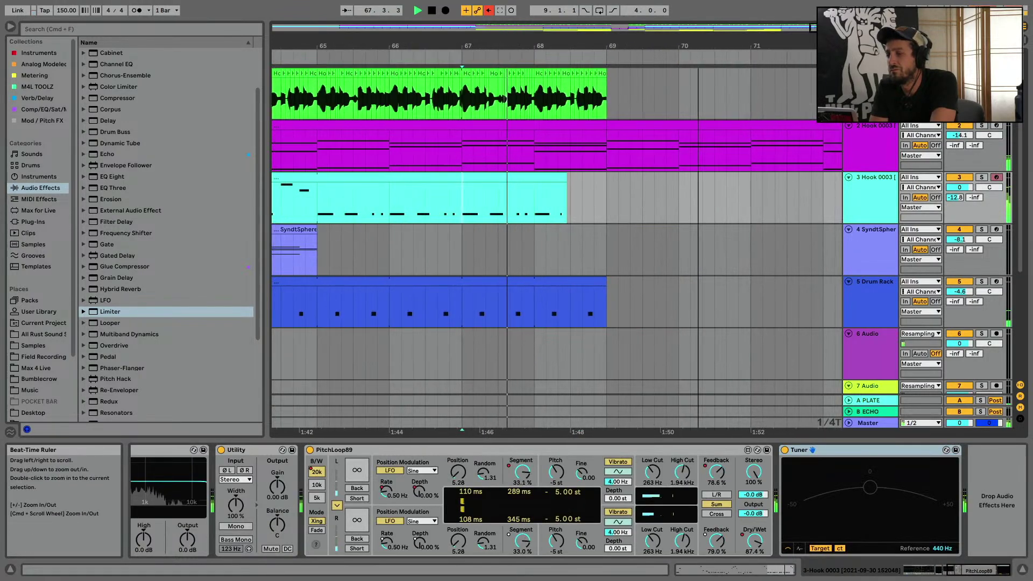
{"action": "left_click", "coordinate": [566, 177]}
{"action": "left_click_drag", "start_coordinate": [566, 178], "coordinate": [569, 179]}
{"action": "left_click_drag", "start_coordinate": [698, 44], "coordinate": [698, 5]}
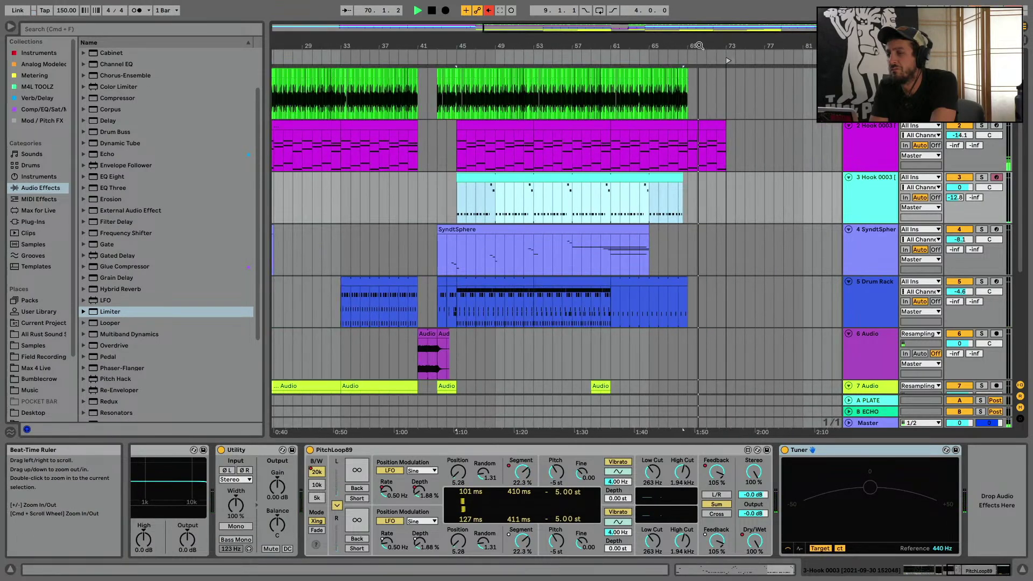
Check the volume and filter automation of the second track's last clip, from bar 69 to bar 73
{"action": "left_click", "coordinate": [719, 128]}
{"action": "key", "text": "a"}
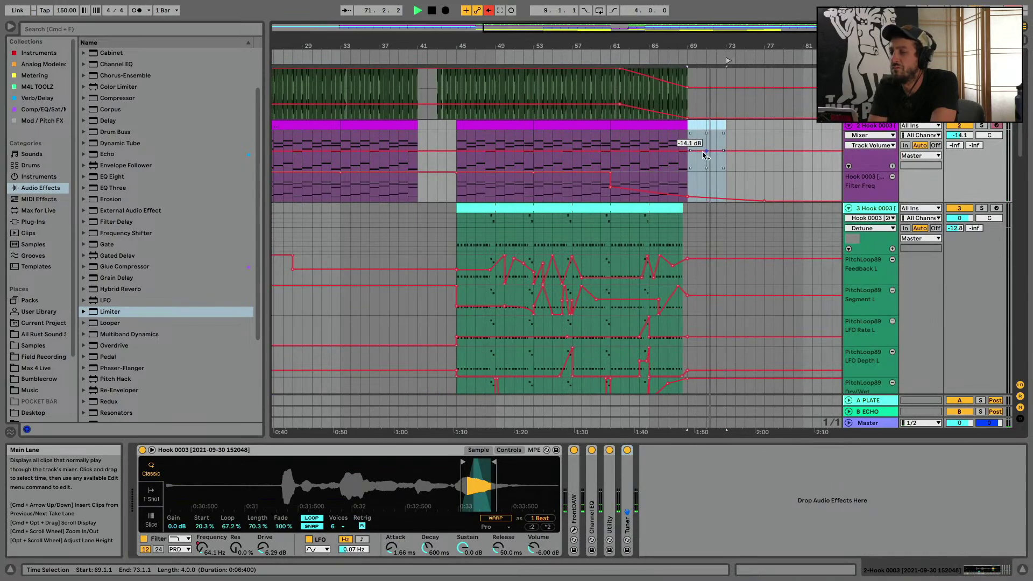
{"action": "key", "text": "space"}
{"action": "key", "text": "a"}
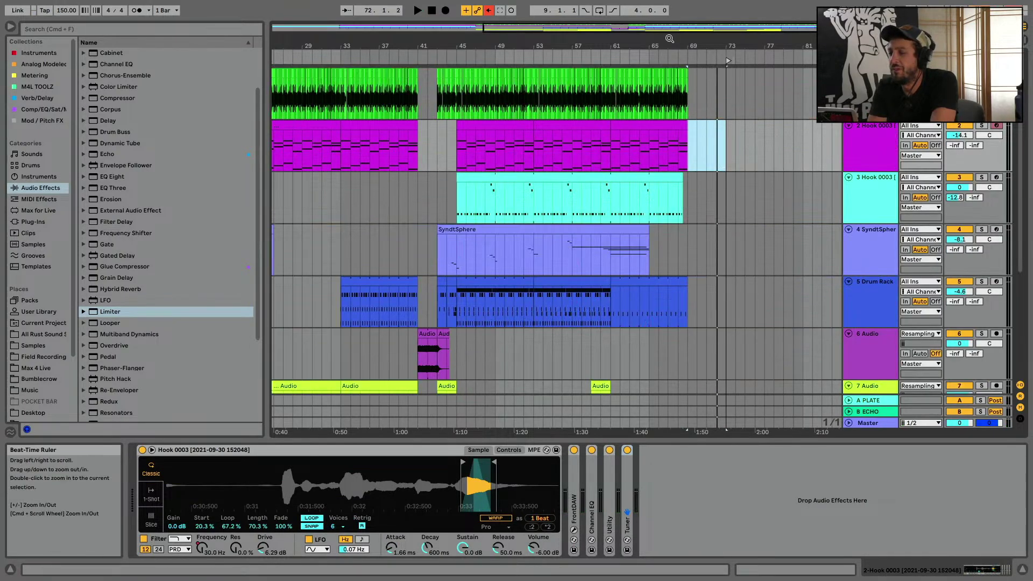
{"action": "left_click_drag", "start_coordinate": [669, 38], "coordinate": [669, 5]}
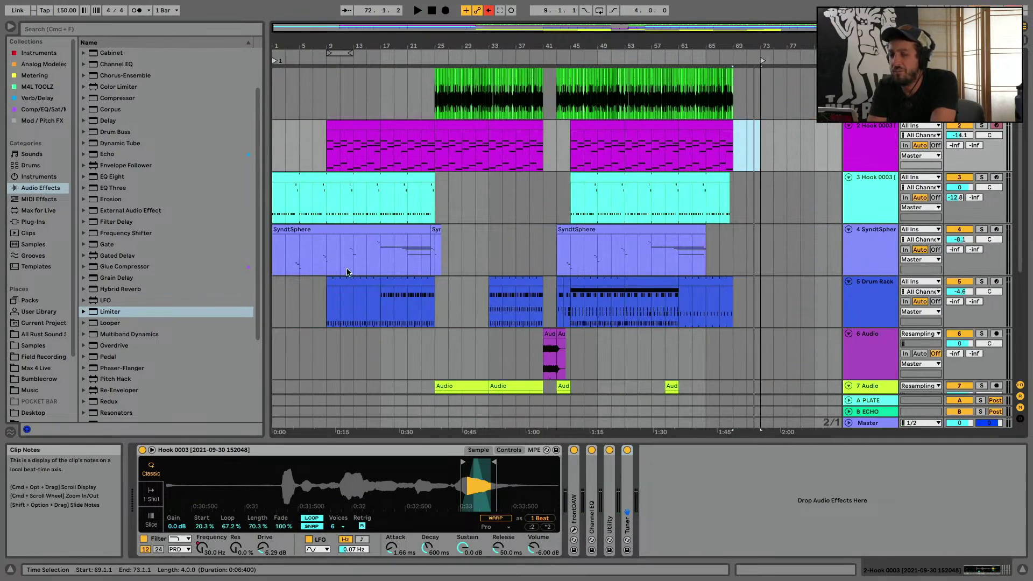
{"action": "mouse_move", "coordinate": [303, 3]}
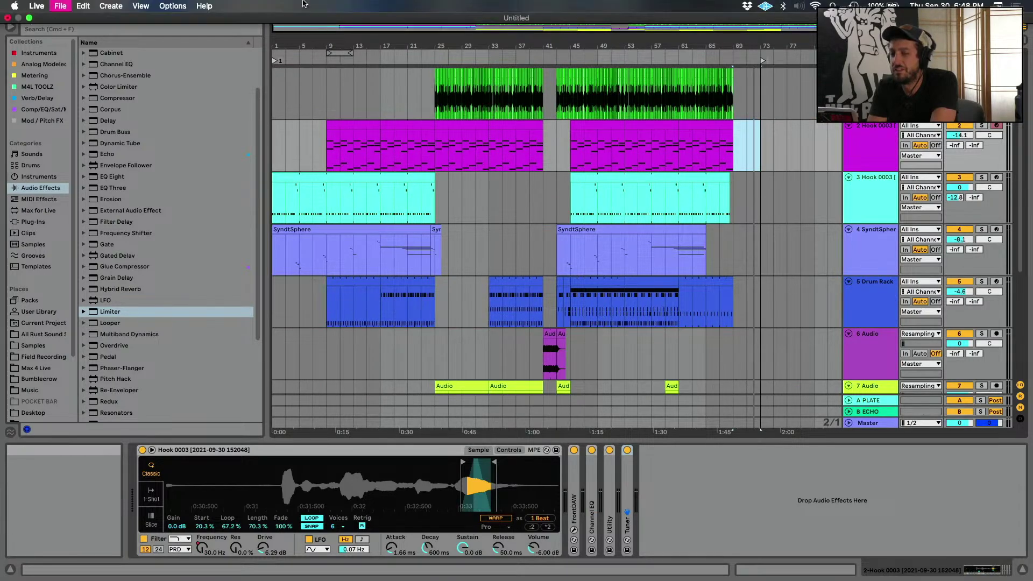
{"action": "key", "text": "super+s"}
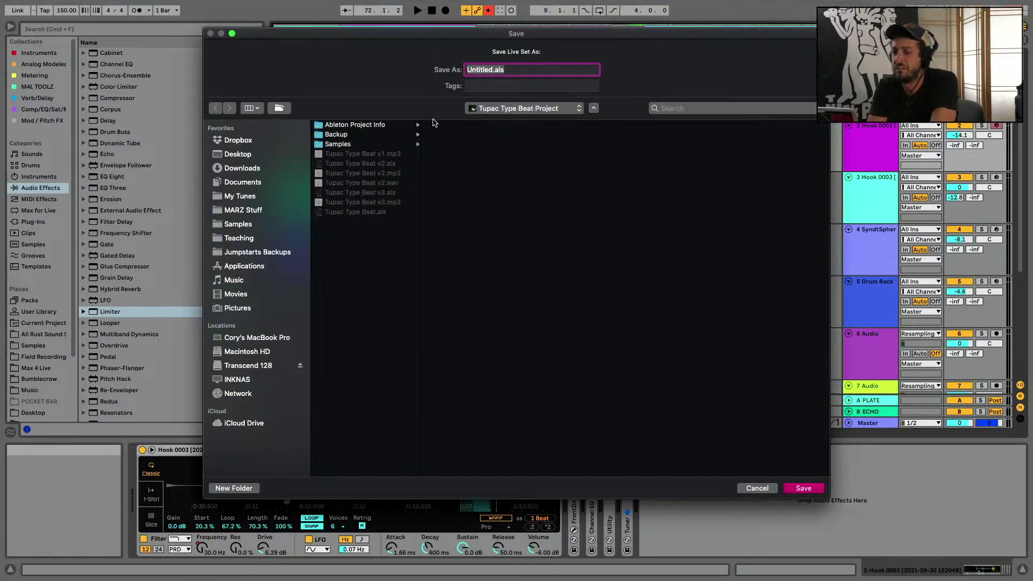
{"action": "left_click", "coordinate": [508, 109]}
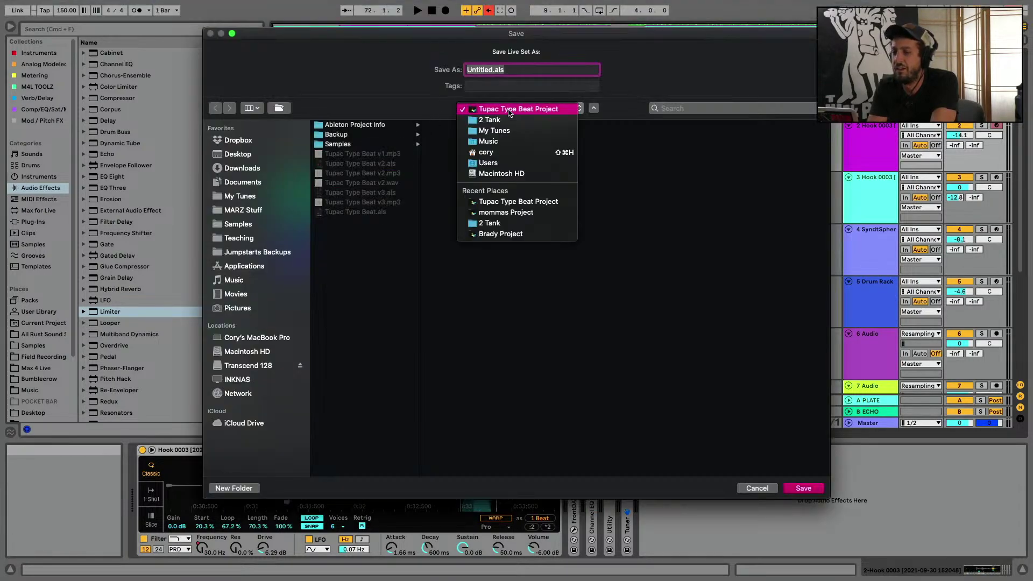
{"action": "left_click", "coordinate": [627, 194]}
{"action": "left_click", "coordinate": [757, 489]}
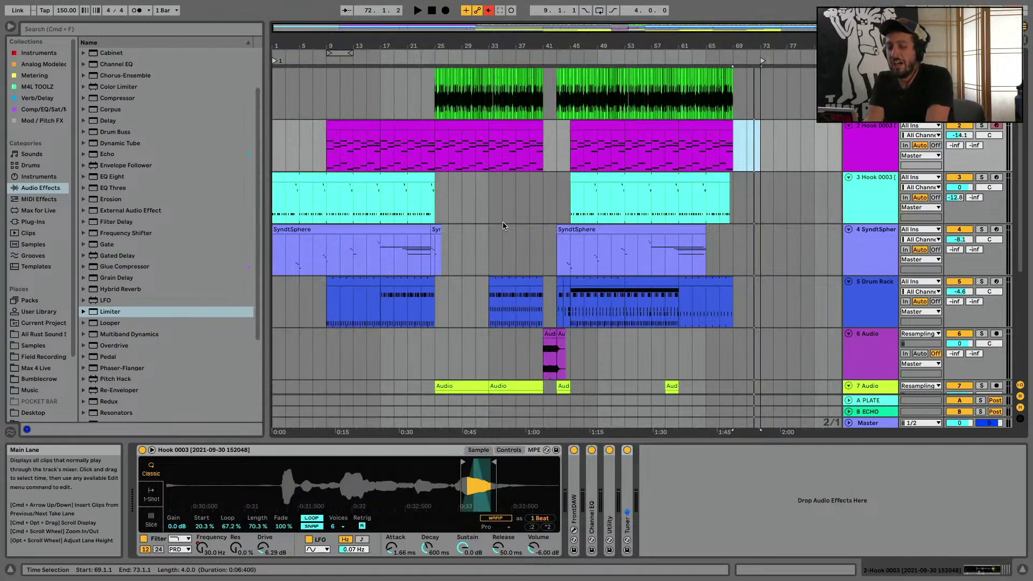
Save the Live Set as EXTREME BEAT in the Stream Beats folder of My Tunes
{"action": "key", "text": "super+s"}
{"action": "left_click", "coordinate": [262, 197]}
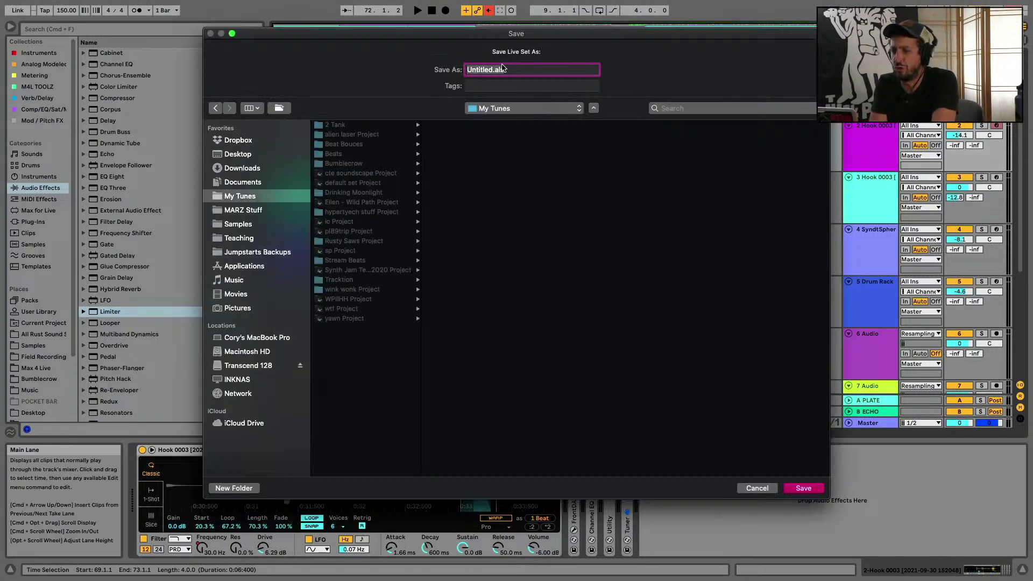
{"action": "type", "text": "EXTREME BEAT"}
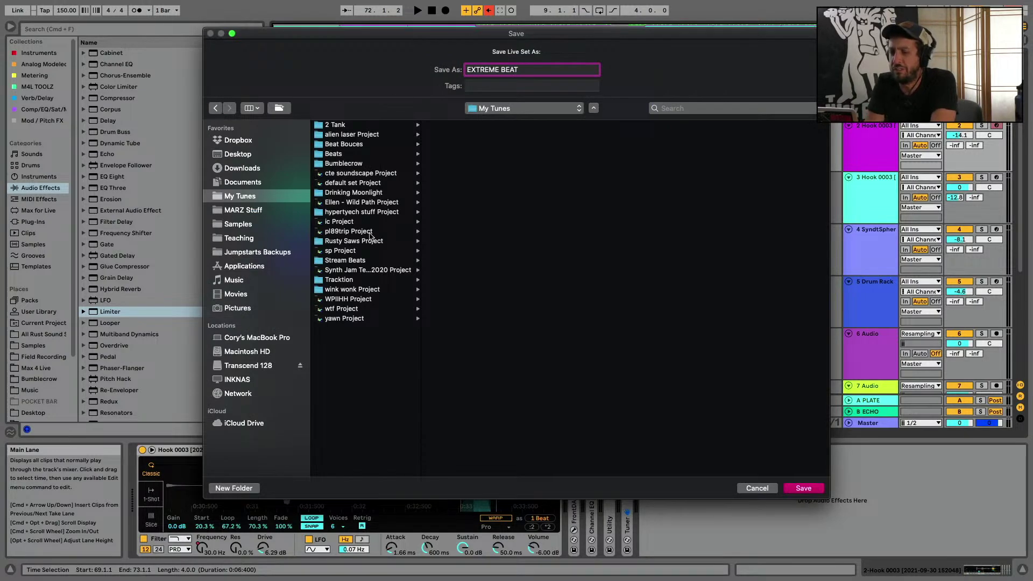
{"action": "left_click", "coordinate": [347, 260]}
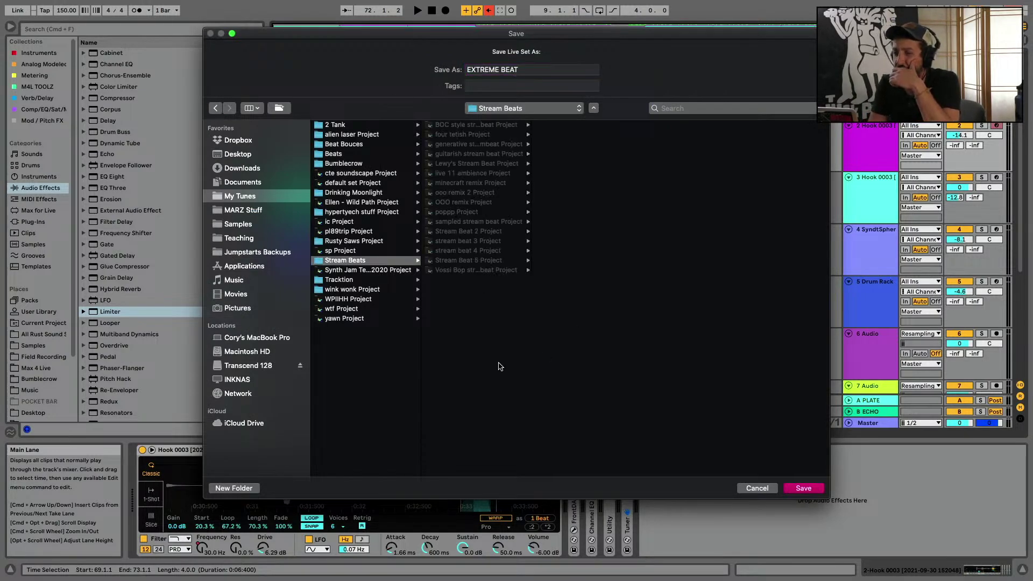